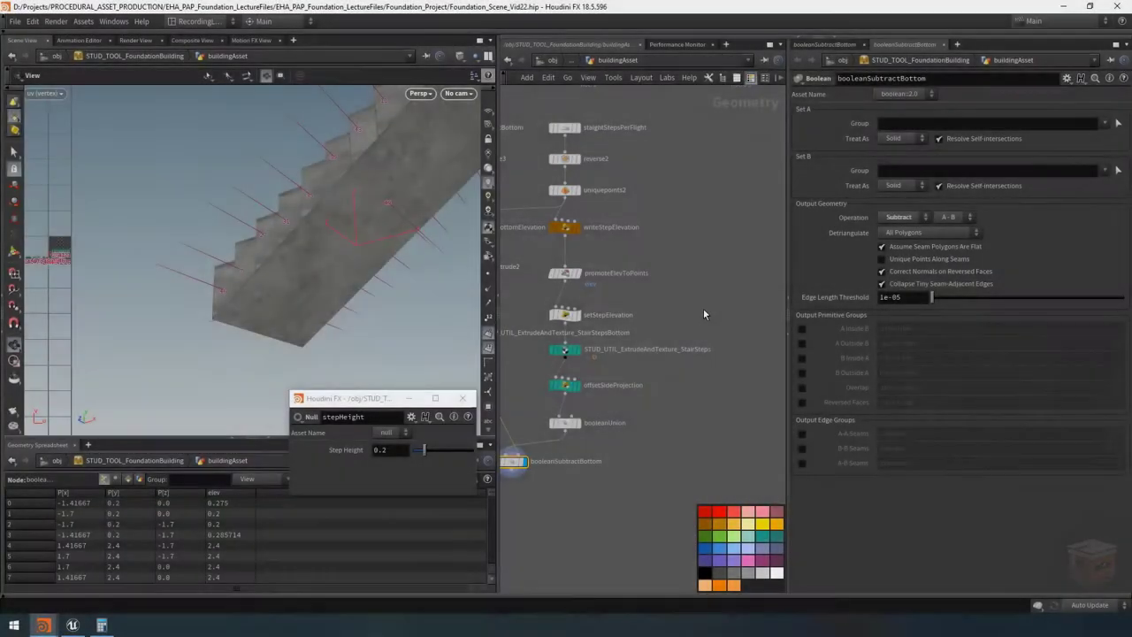
# Leave the Unreal level and bring up the Houdini scene with the FoundationBuilding staircase.
pyautogui.scroll(-5, 703, 308)
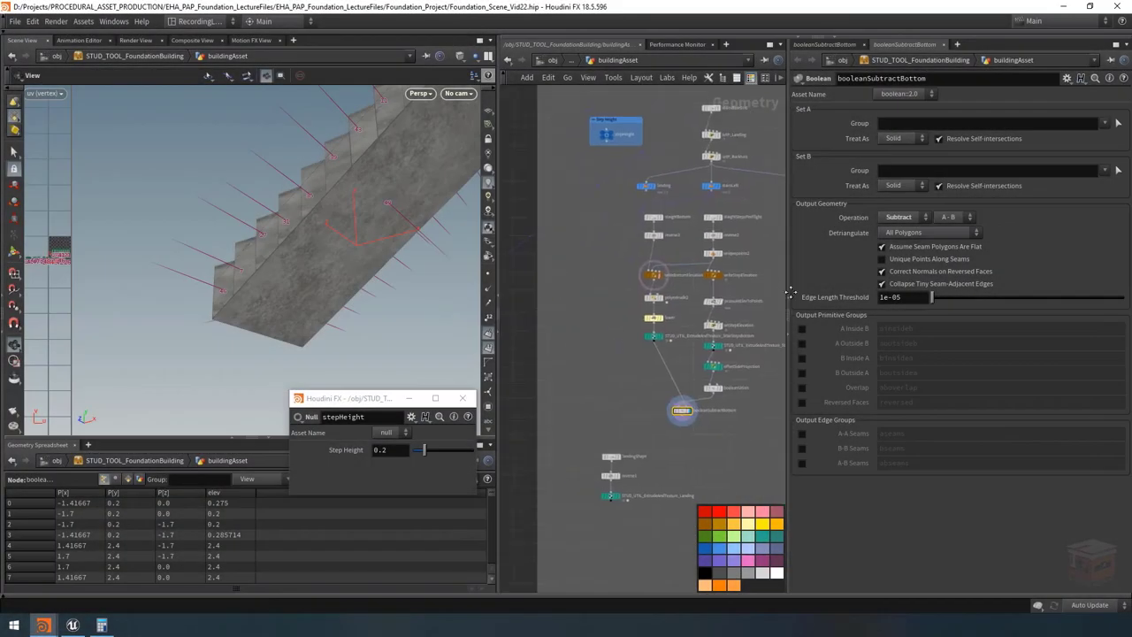
# Orbit the staircase and turn off the point number and normal display.
pyautogui.moveTo(756, 294); pyautogui.dragTo(695, 290, button='middle')
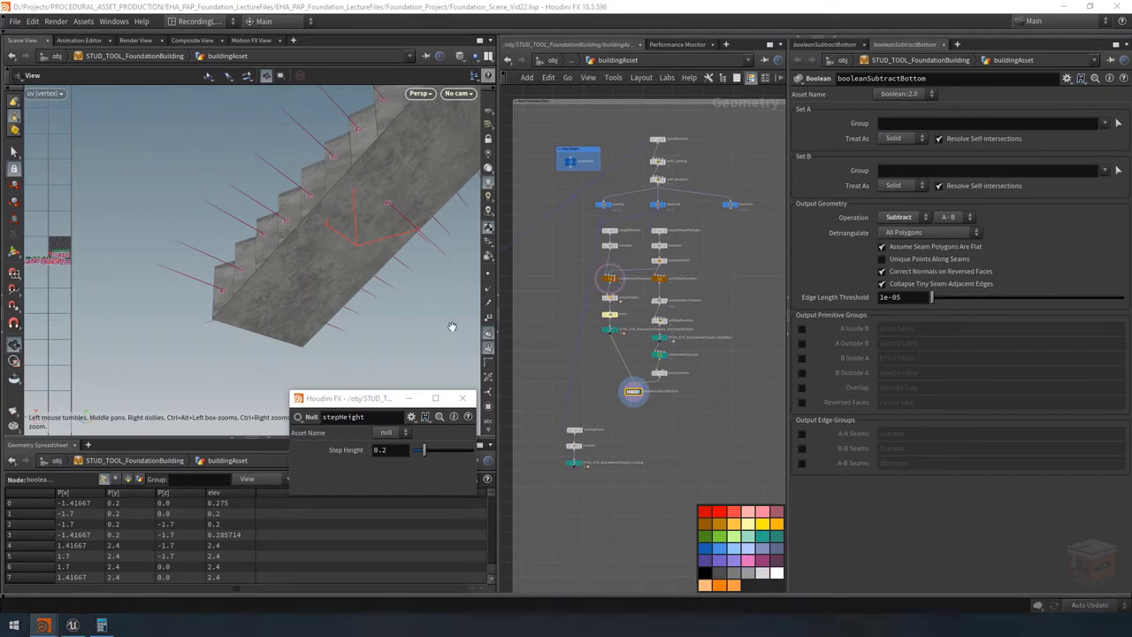
pyautogui.moveTo(298, 321); pyautogui.dragTo(301, 168)
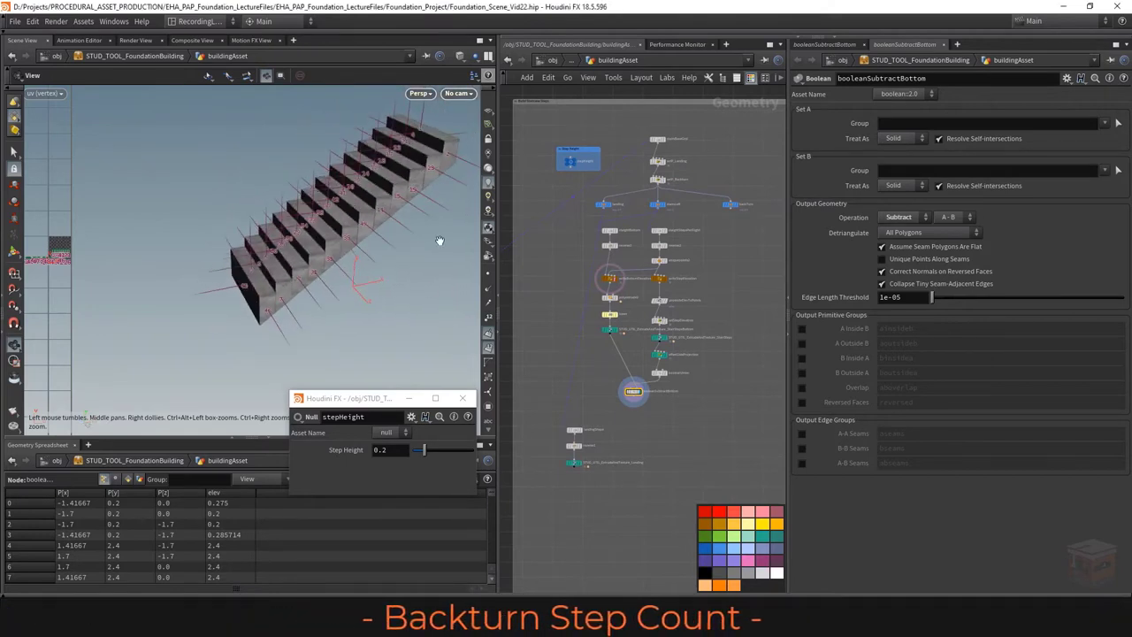
pyautogui.click(488, 339)
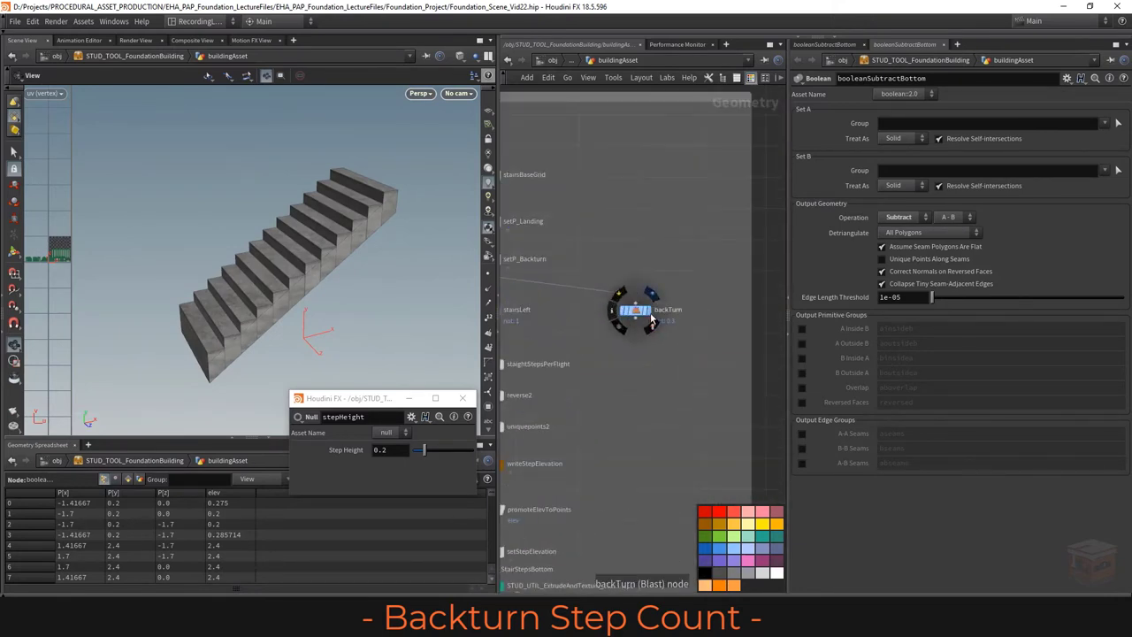
# Display the backTurn Blast node's output and save Foundation_Scene_Vid22.hip.
pyautogui.click(652, 318)
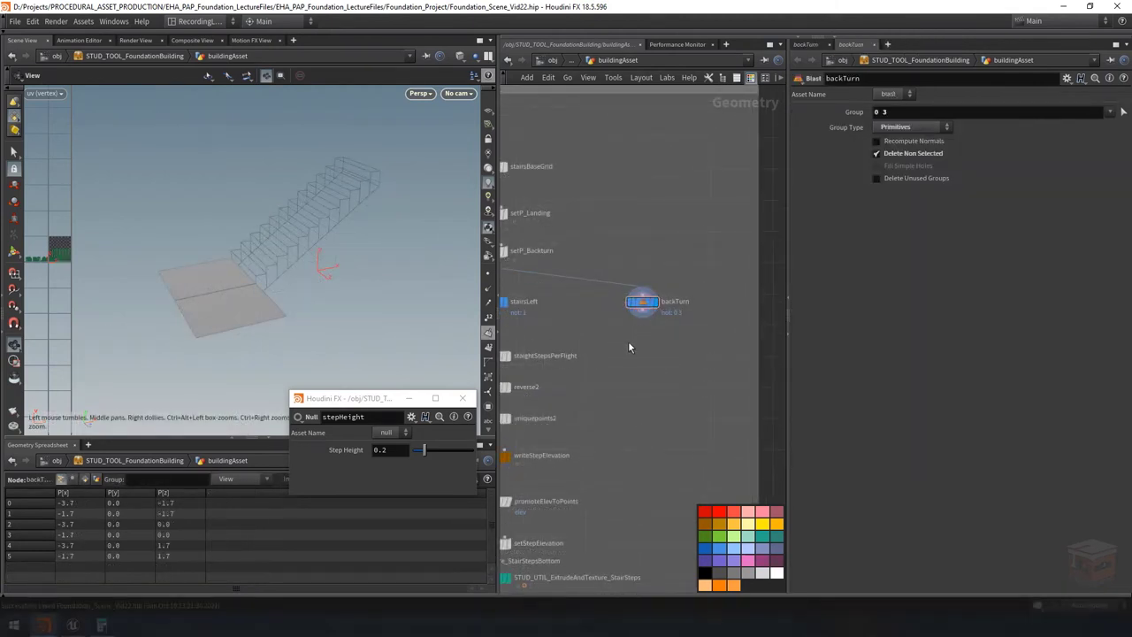
pyautogui.hotkey('ctrl', 's')
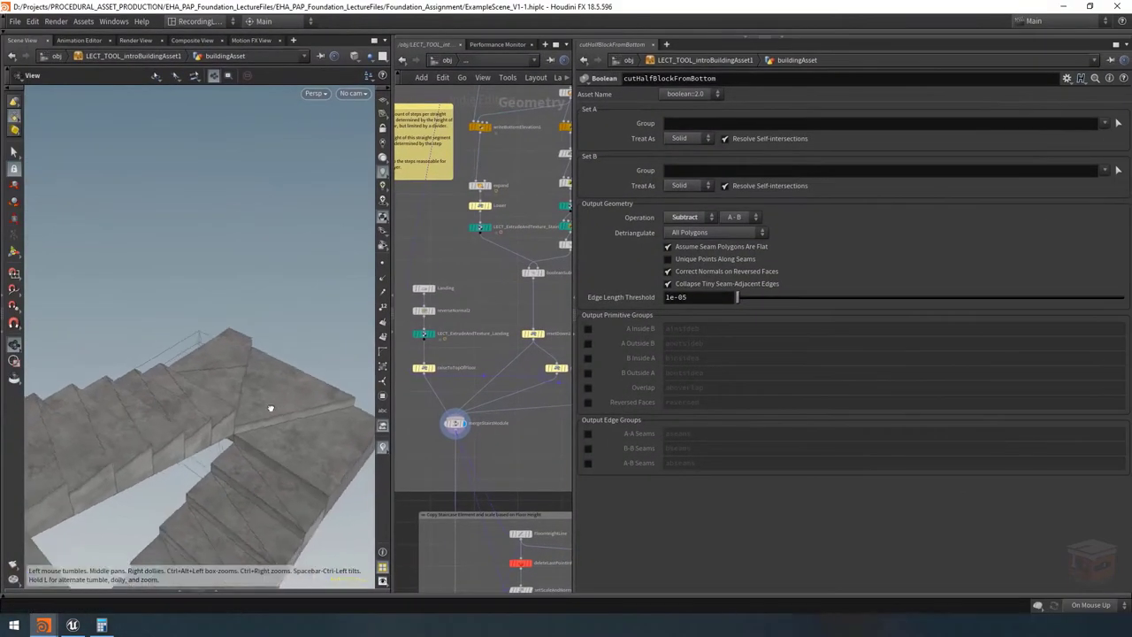
pyautogui.moveTo(271, 407); pyautogui.dragTo(228, 377)
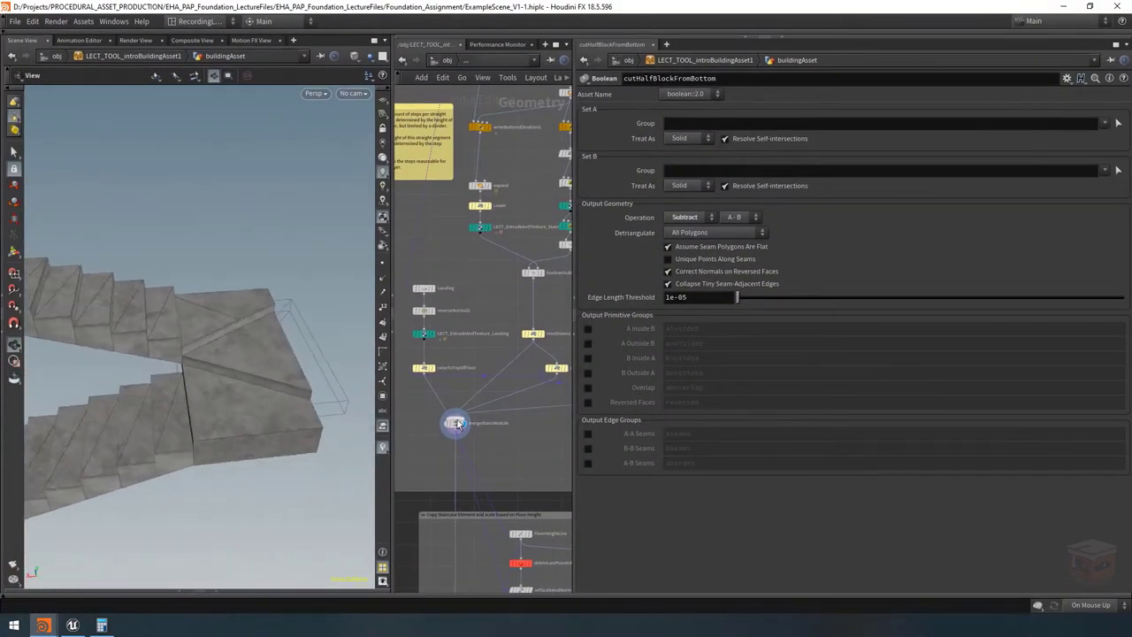
pyautogui.scroll(5, 456, 423)
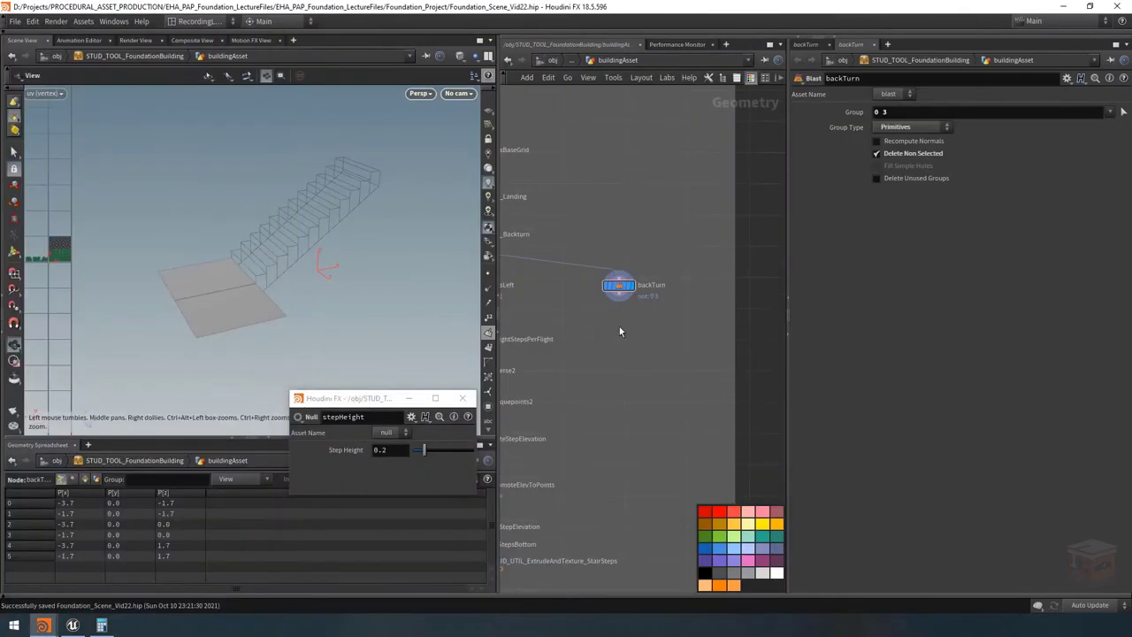
# Add a Circle node (circle2) to the buildingAsset network and clear the stairs template wireframe.
pyautogui.press('Tab')
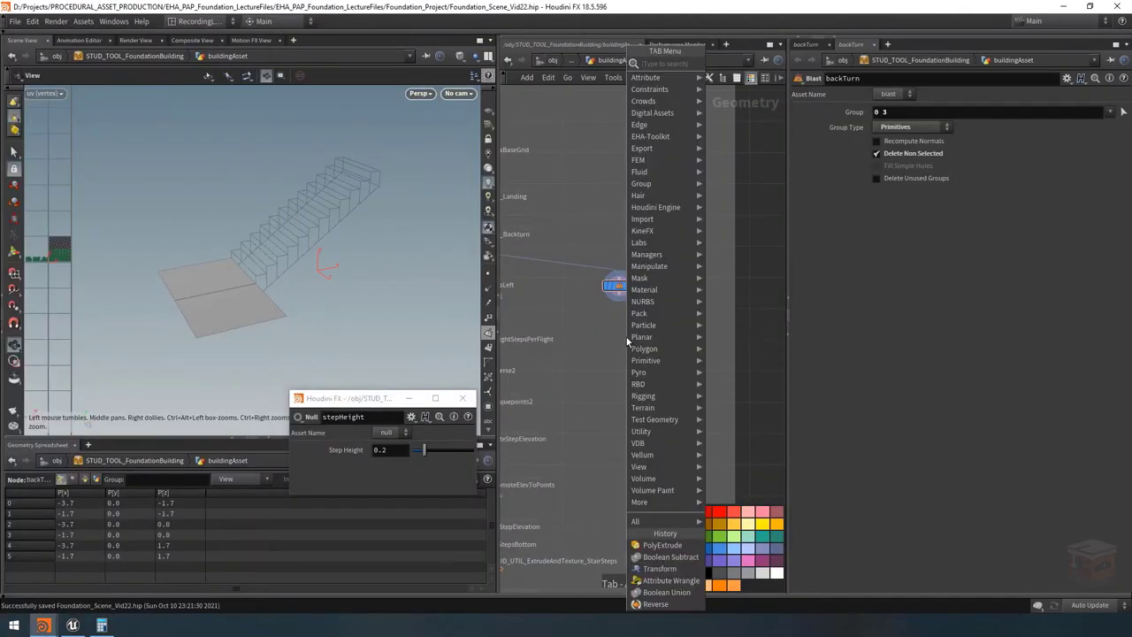
pyautogui.write('circle')
pyautogui.press('Return')
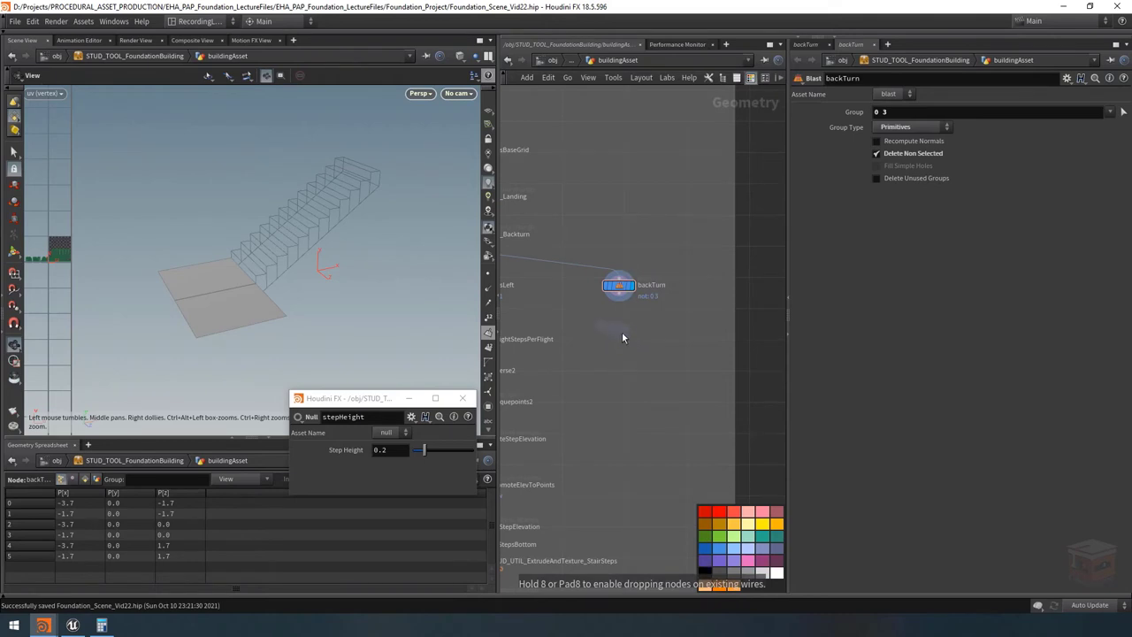
pyautogui.click(618, 337)
pyautogui.scroll(2, 617, 336)
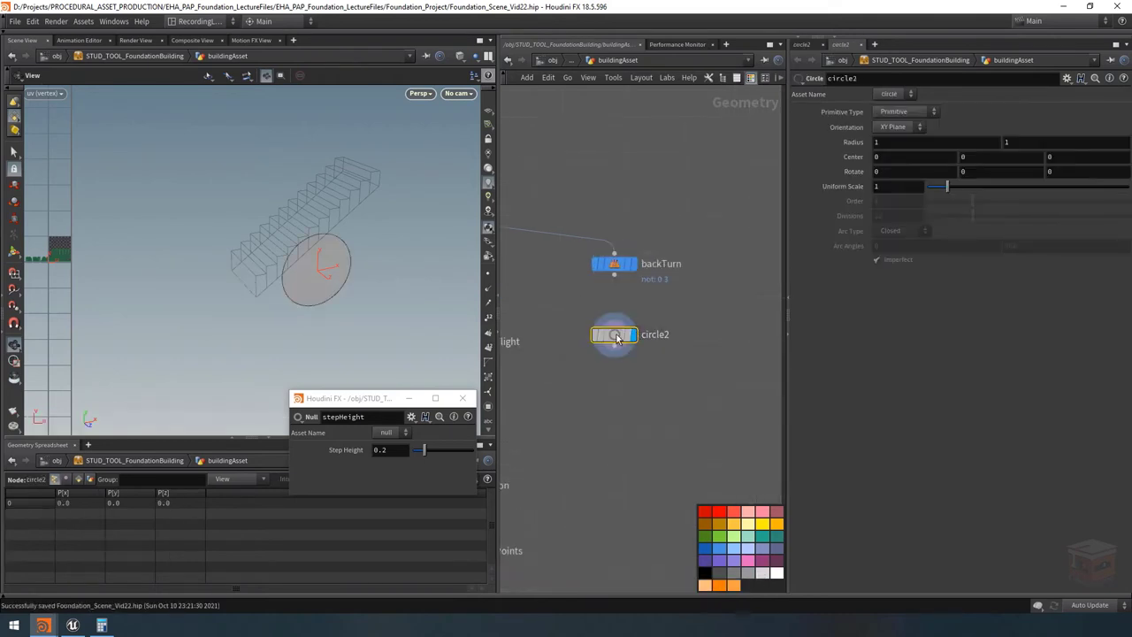
pyautogui.scroll(-3, 705, 293)
pyautogui.moveTo(545, 228); pyautogui.dragTo(590, 263, button='middle')
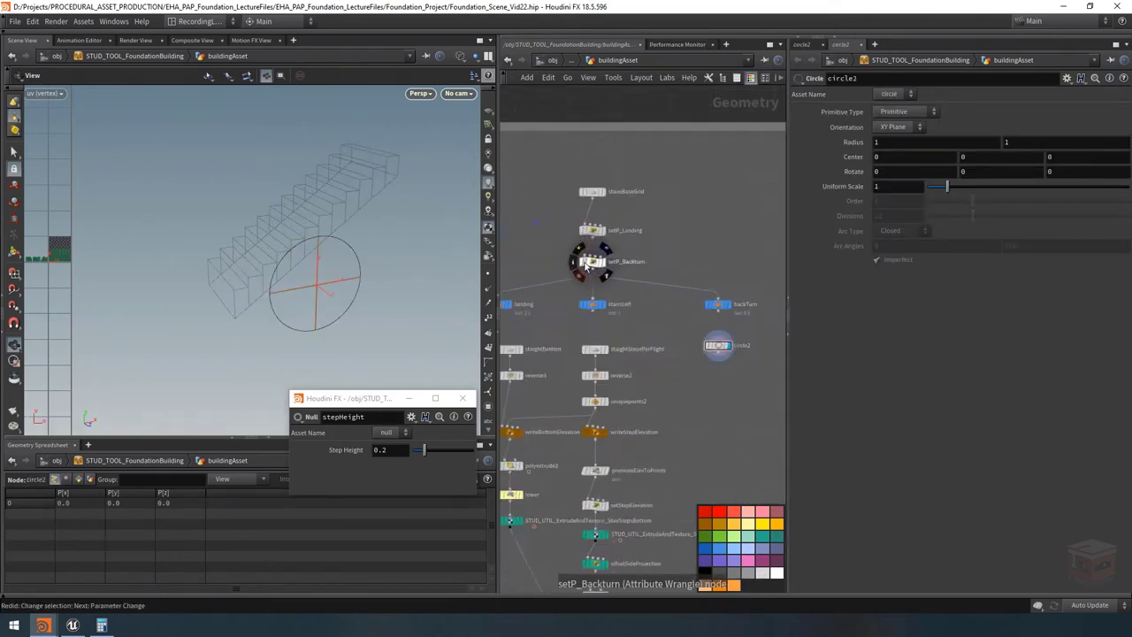
pyautogui.click(603, 265)
pyautogui.scroll(1, 699, 318)
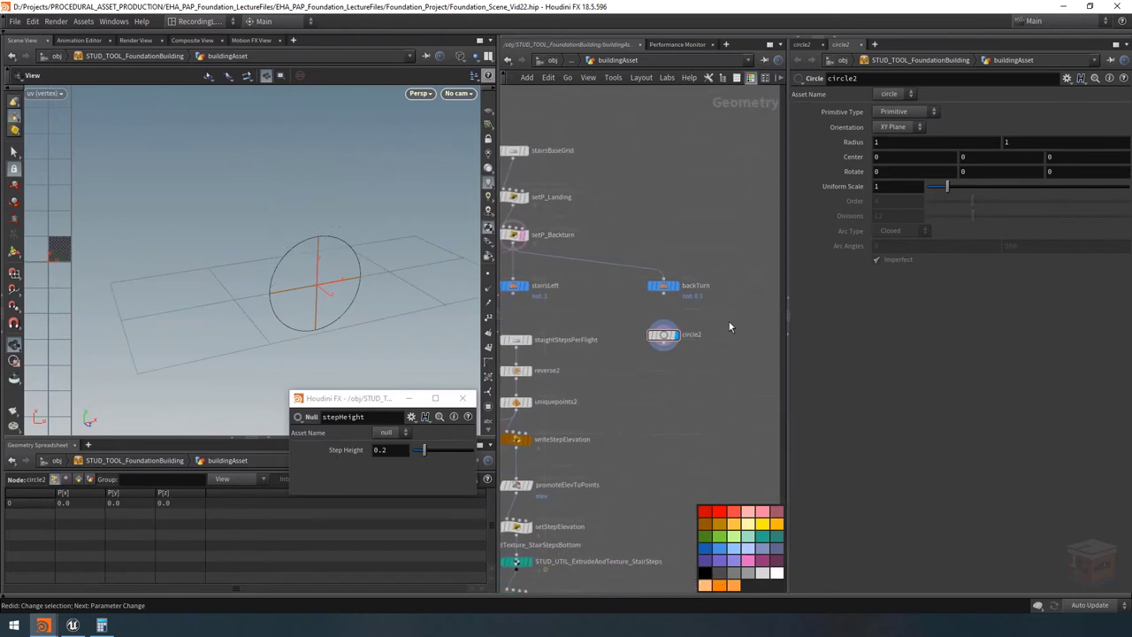
# Make circle2 a 12-sided polygon lying in the ZX plane, shown in shaded view.
pyautogui.click(907, 112)
pyautogui.click(897, 130)
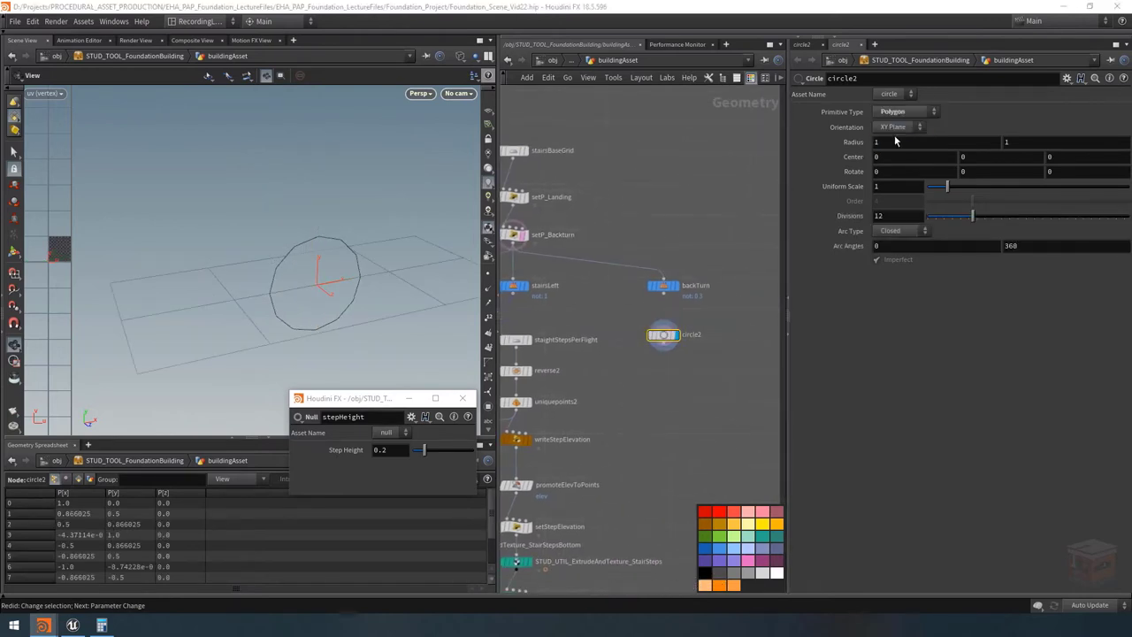
pyautogui.moveTo(405, 260); pyautogui.dragTo(277, 260)
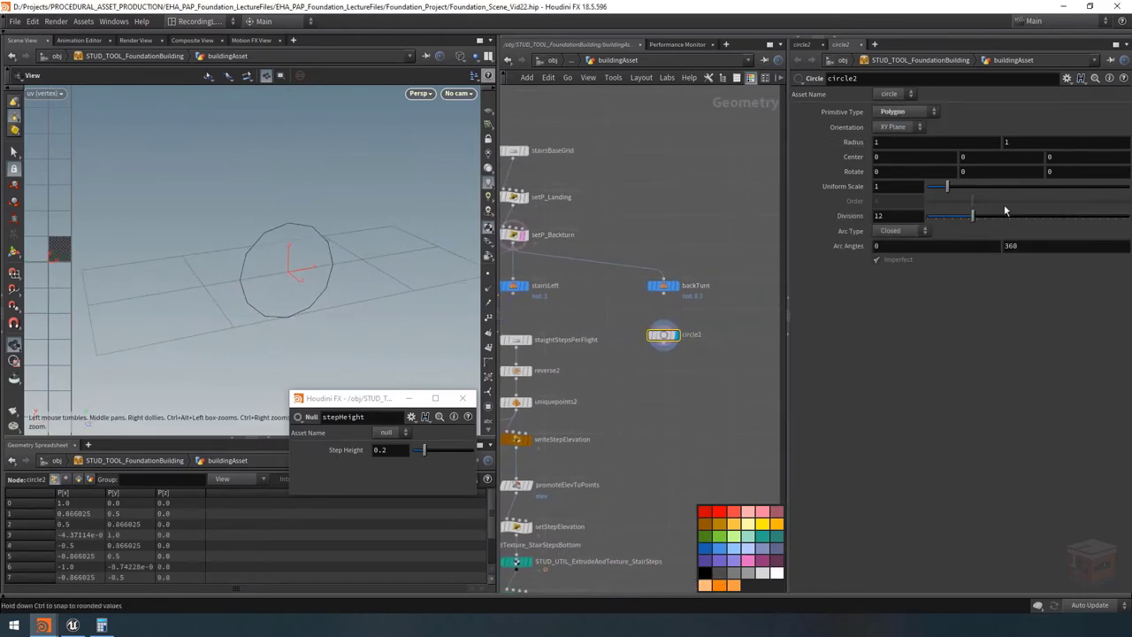
pyautogui.click(900, 129)
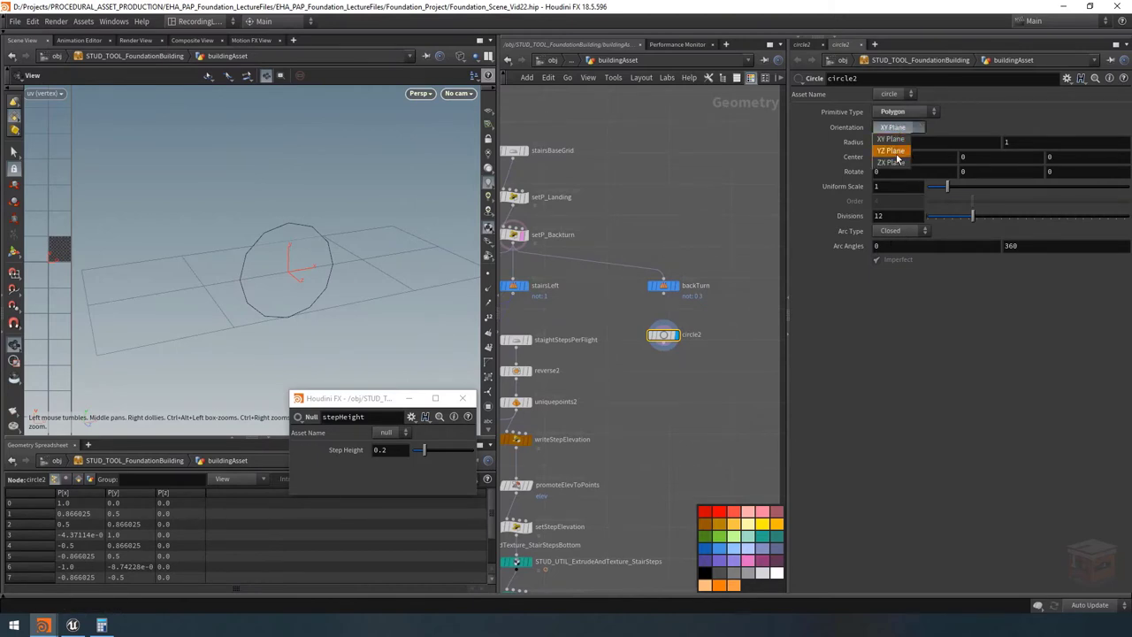
pyautogui.click(895, 164)
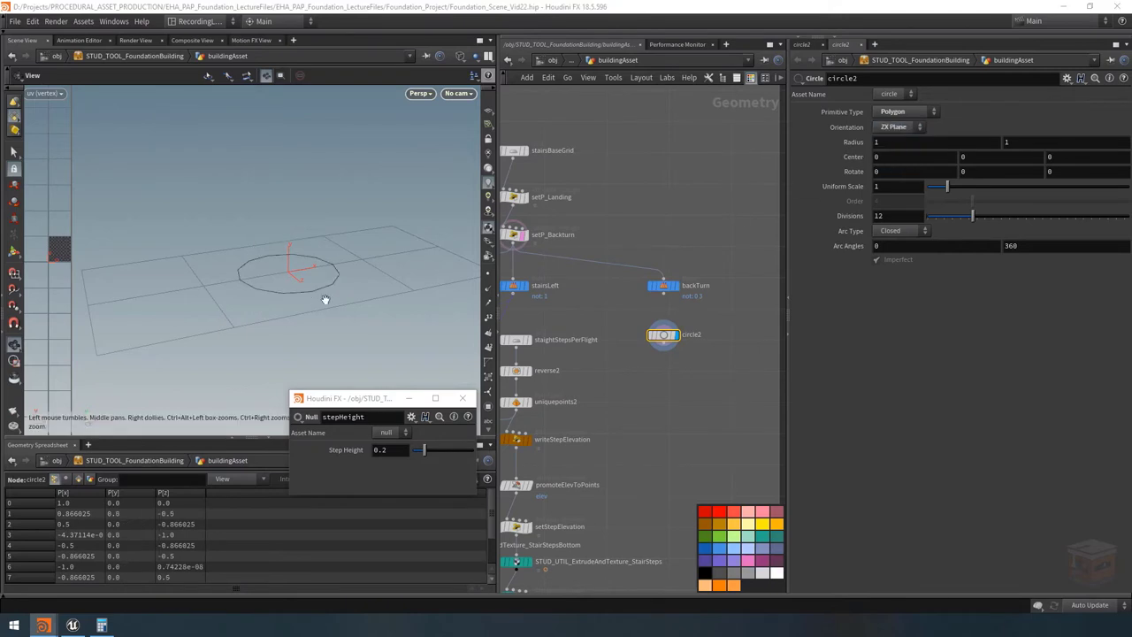
pyautogui.moveTo(347, 267); pyautogui.dragTo(336, 291)
pyautogui.press('w')
pyautogui.moveTo(271, 270)
pyautogui.mouseDown()
pyautogui.moveTo(416, 291)
pyautogui.moveTo(354, 182)
pyautogui.moveTo(348, 313)
pyautogui.moveTo(362, 310)
pyautogui.mouseUp()
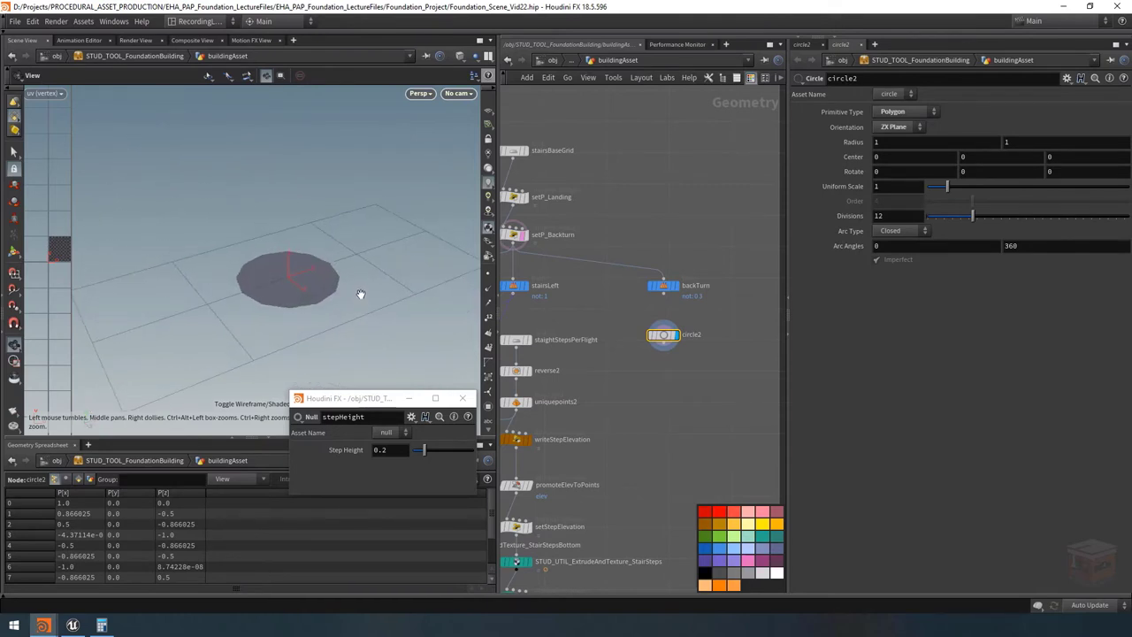
# Set circle2's Arc Type to Sliced Arc, then select the setP_Backturn wrangle.
pyautogui.click(910, 233)
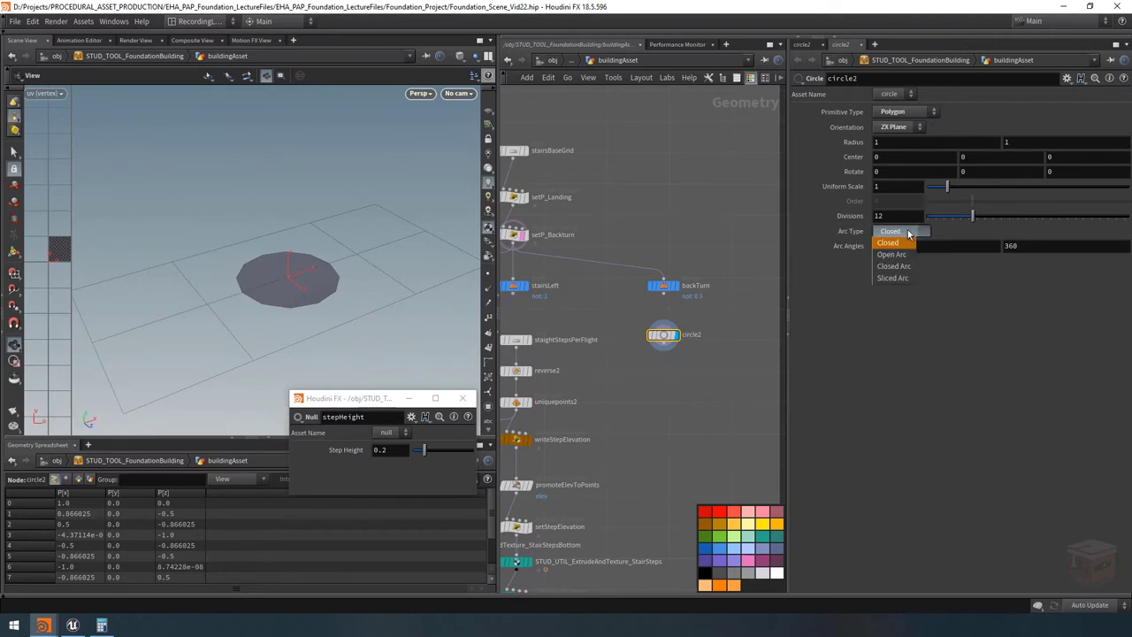
pyautogui.click(903, 281)
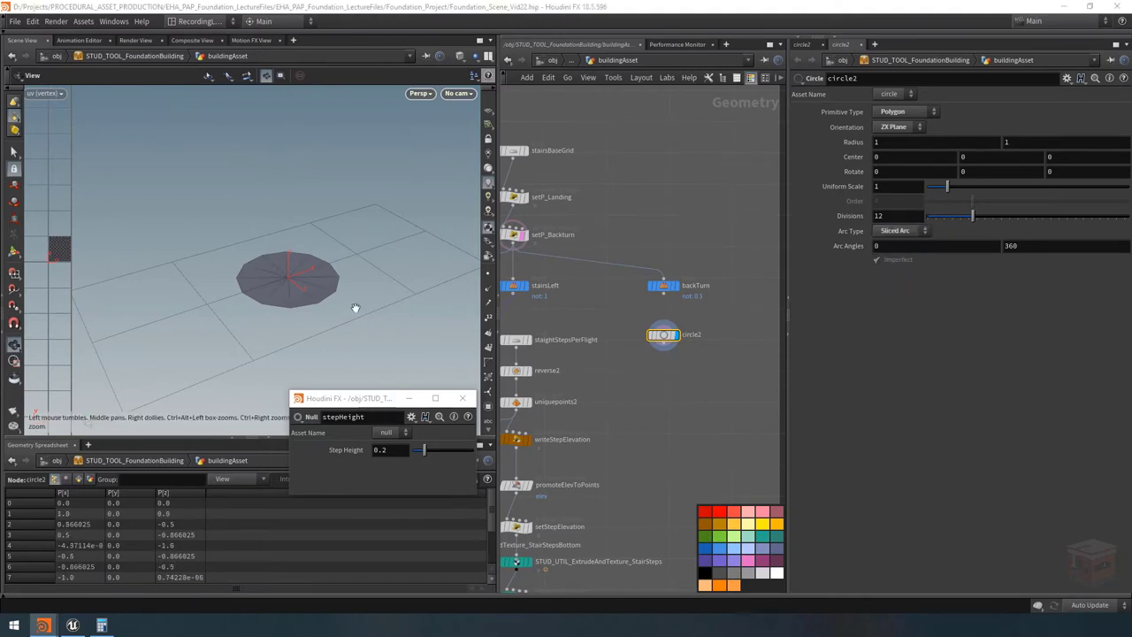
pyautogui.moveTo(313, 289); pyautogui.dragTo(469, 318)
pyautogui.moveTo(227, 286); pyautogui.dragTo(283, 338)
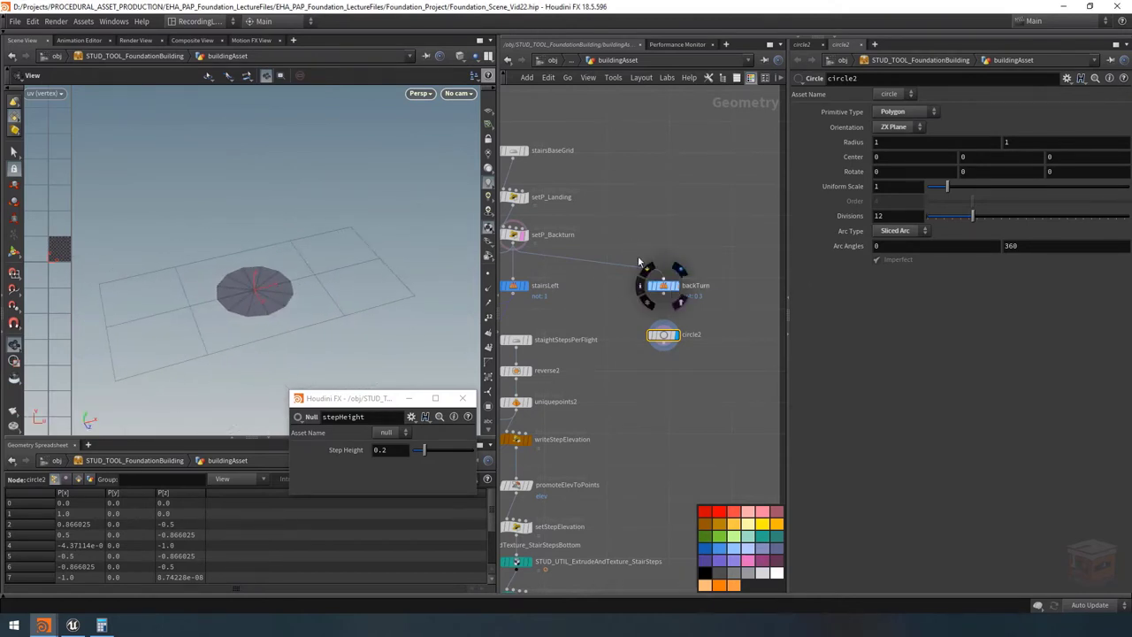
pyautogui.moveTo(596, 220); pyautogui.dragTo(643, 243, button='middle')
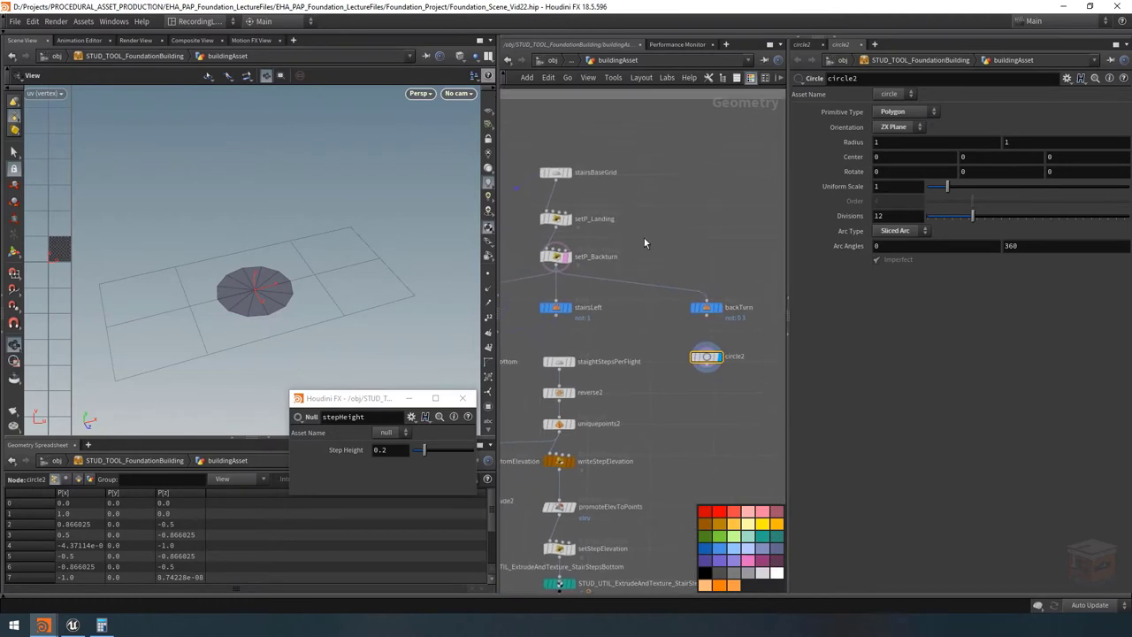
pyautogui.click(555, 257)
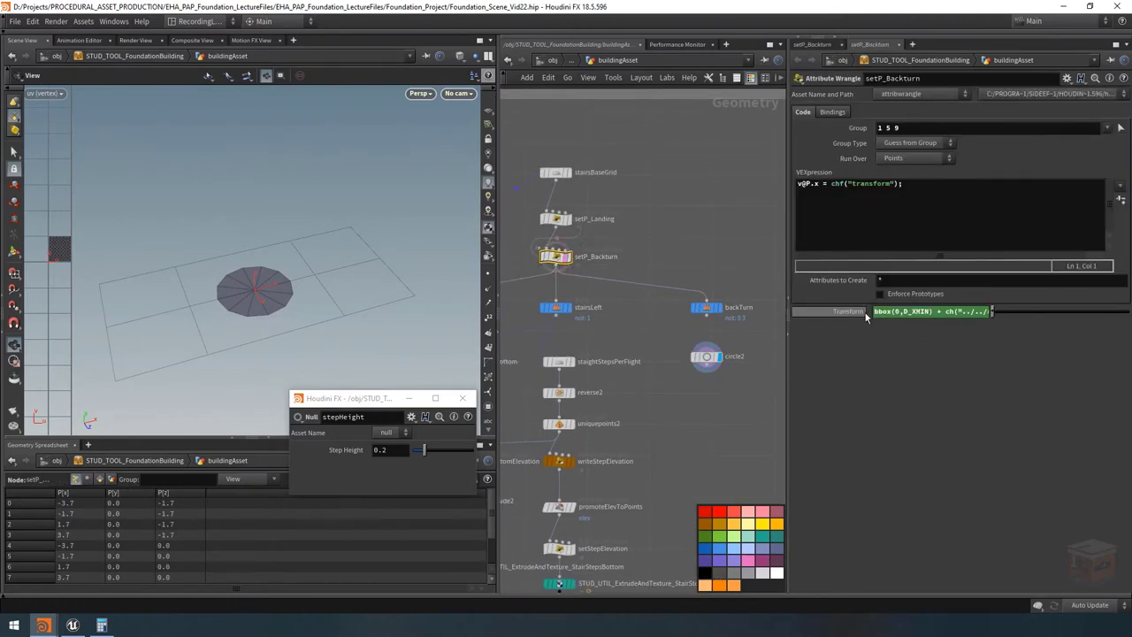
# Copy setP_Backturn's Transform and paste it as a relative reference into circle2's Center.
pyautogui.click(840, 313)
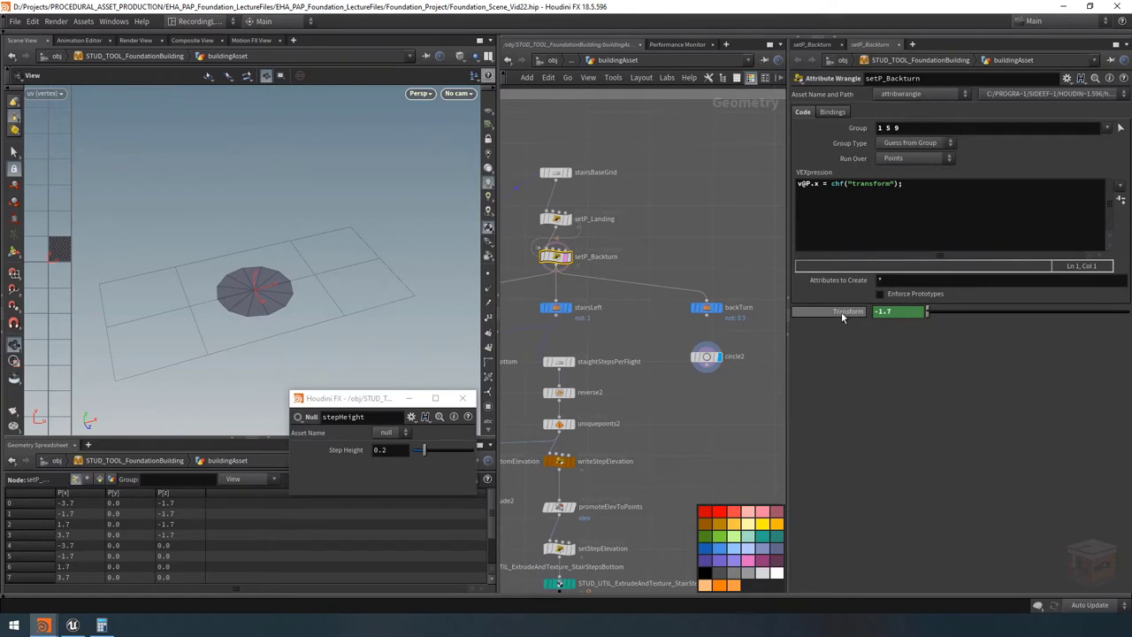
pyautogui.rightClick(841, 314)
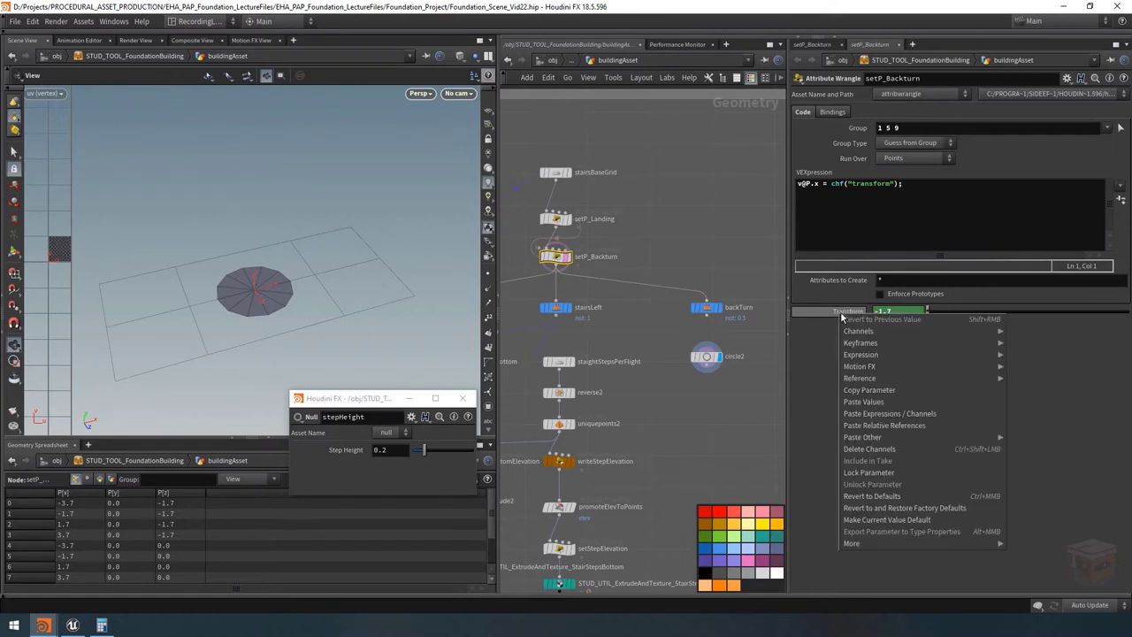
pyautogui.click(867, 390)
pyautogui.moveTo(697, 263); pyautogui.dragTo(641, 281, button='middle')
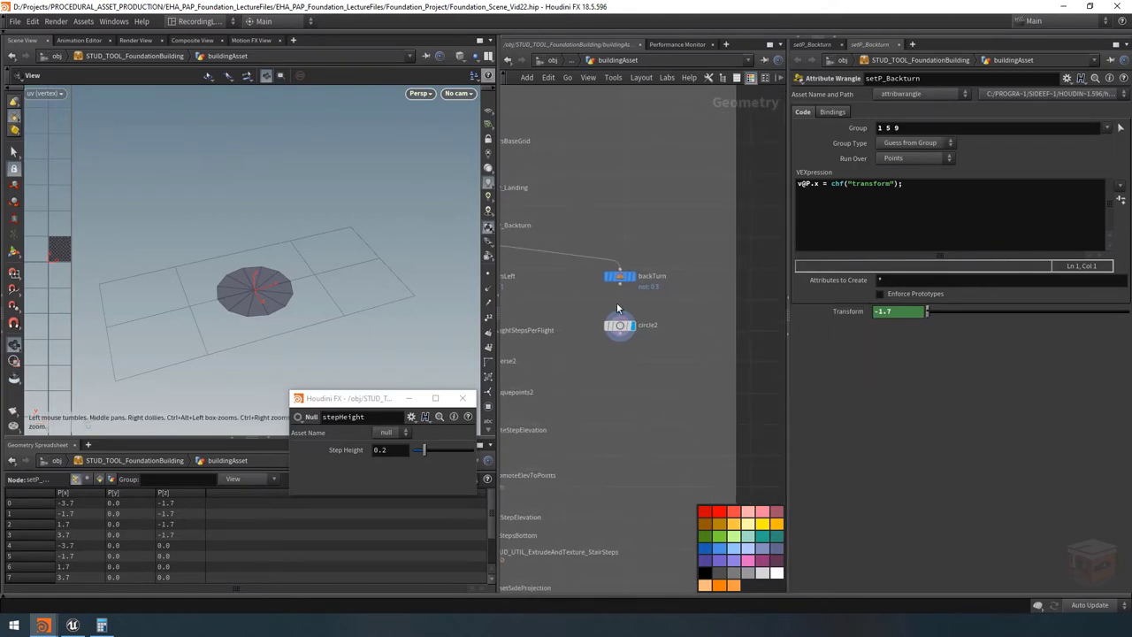
pyautogui.moveTo(649, 299); pyautogui.dragTo(567, 363)
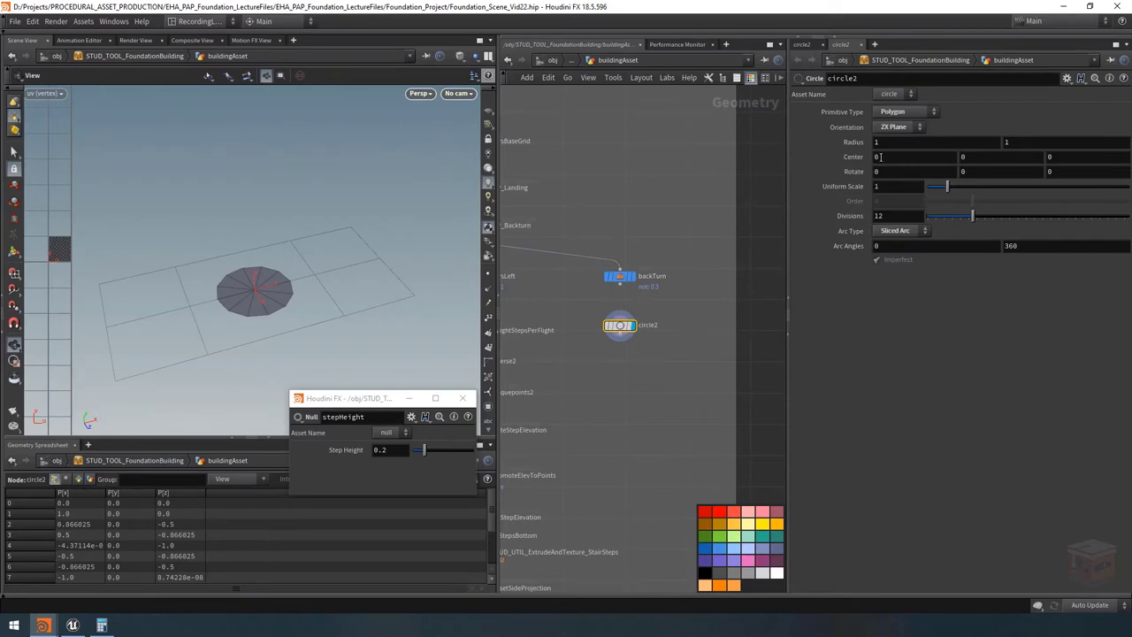
pyautogui.moveTo(878, 156)
pyautogui.mouseDown(button='middle')
pyautogui.moveTo(924, 157)
pyautogui.moveTo(888, 166)
pyautogui.mouseUp(button='middle')
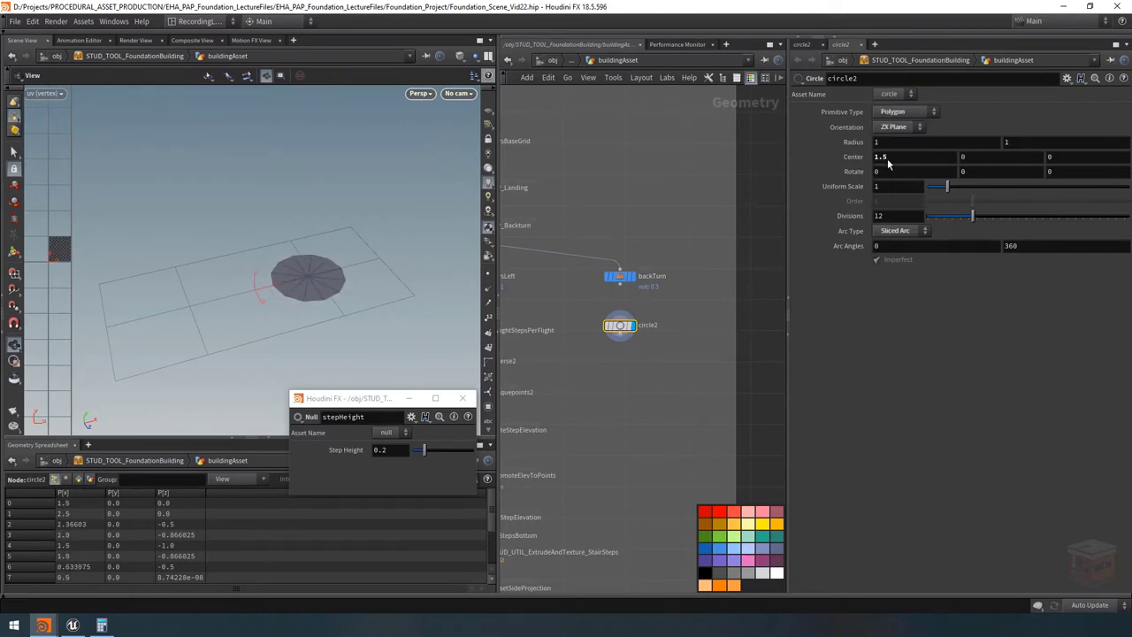
pyautogui.rightClick(889, 164)
pyautogui.click(943, 273)
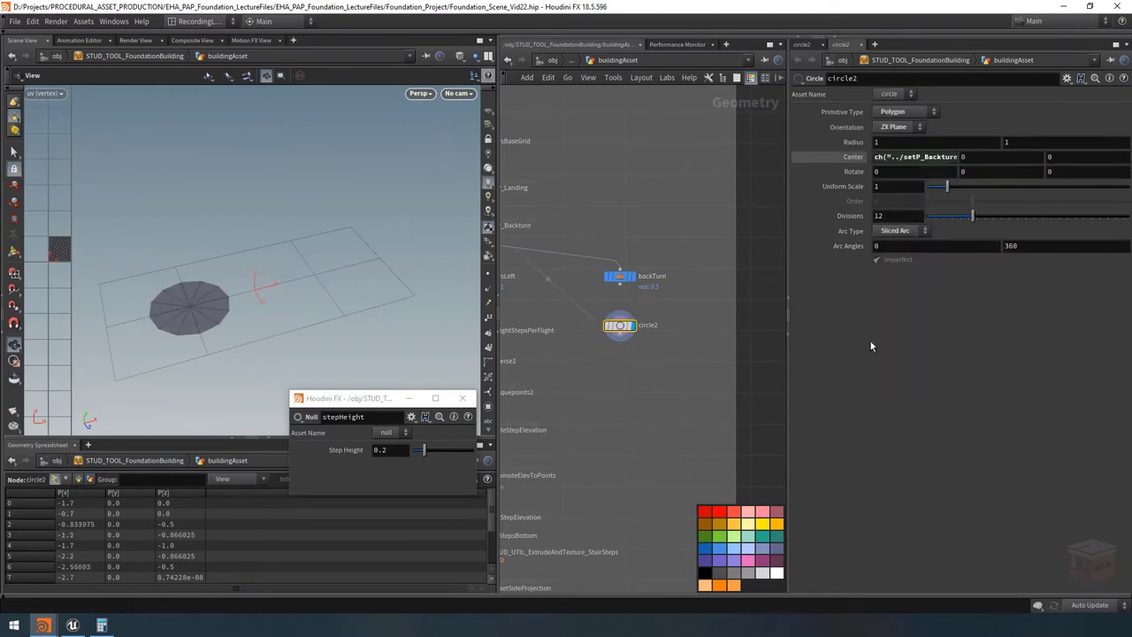
# Recentre the view on the circle, undo the last parameter change, and clear space below circle2.
pyautogui.moveTo(221, 288); pyautogui.dragTo(327, 290, button='middle')
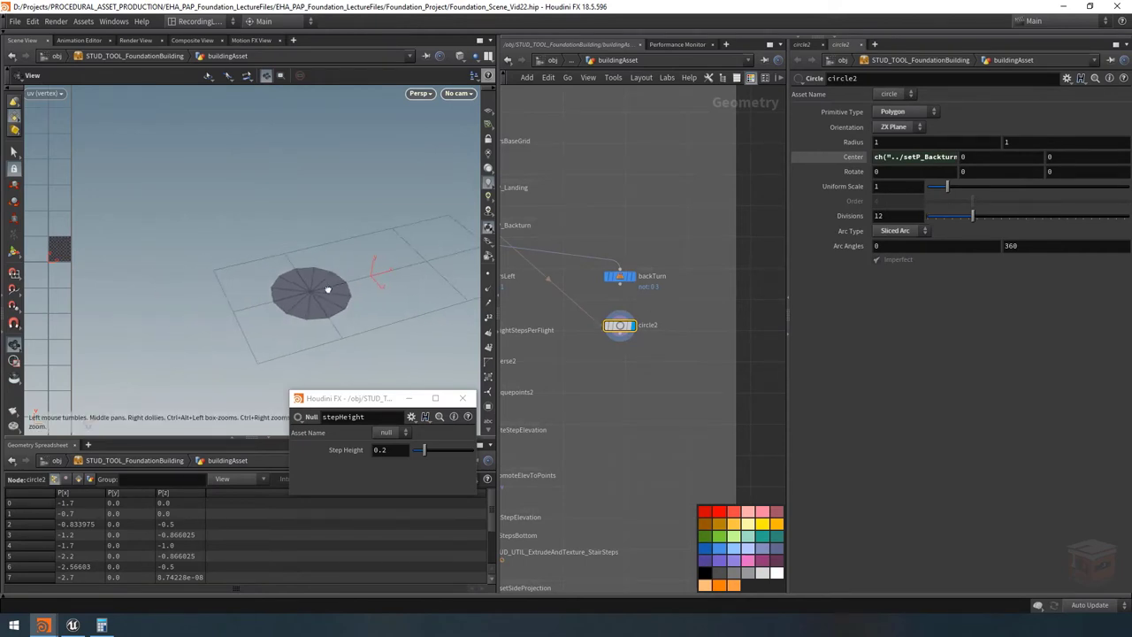
pyautogui.moveTo(327, 290)
pyautogui.mouseDown()
pyautogui.moveTo(253, 283)
pyautogui.moveTo(336, 280)
pyautogui.mouseUp()
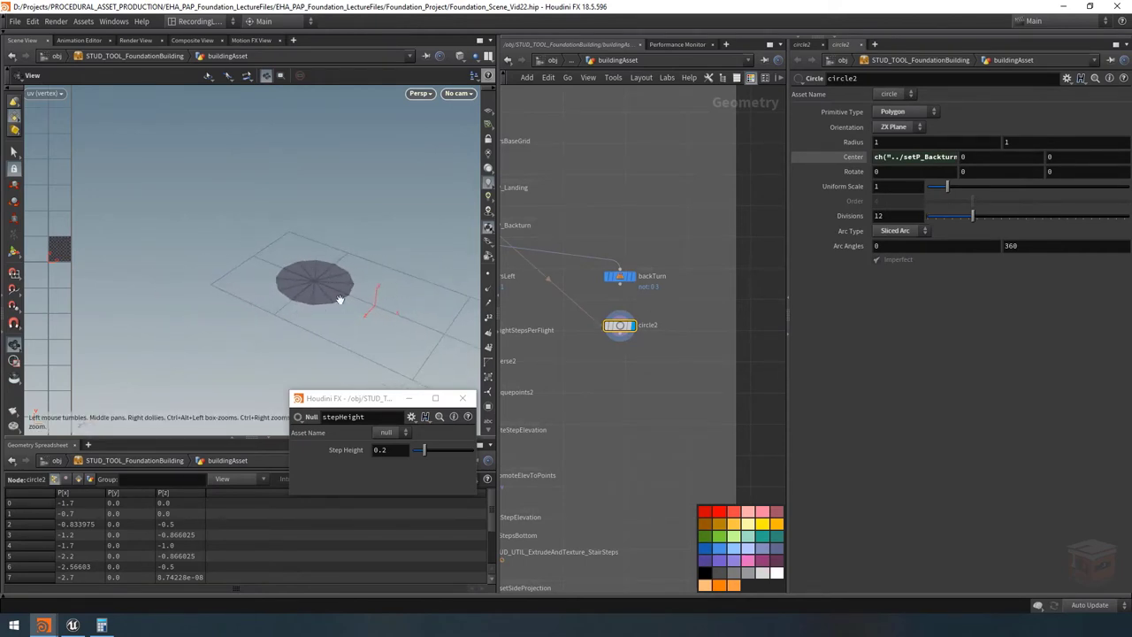
pyautogui.moveTo(337, 281); pyautogui.dragTo(294, 261, button='middle')
pyautogui.hotkey('ctrl', 'z')
pyautogui.moveTo(787, 319); pyautogui.dragTo(726, 318)
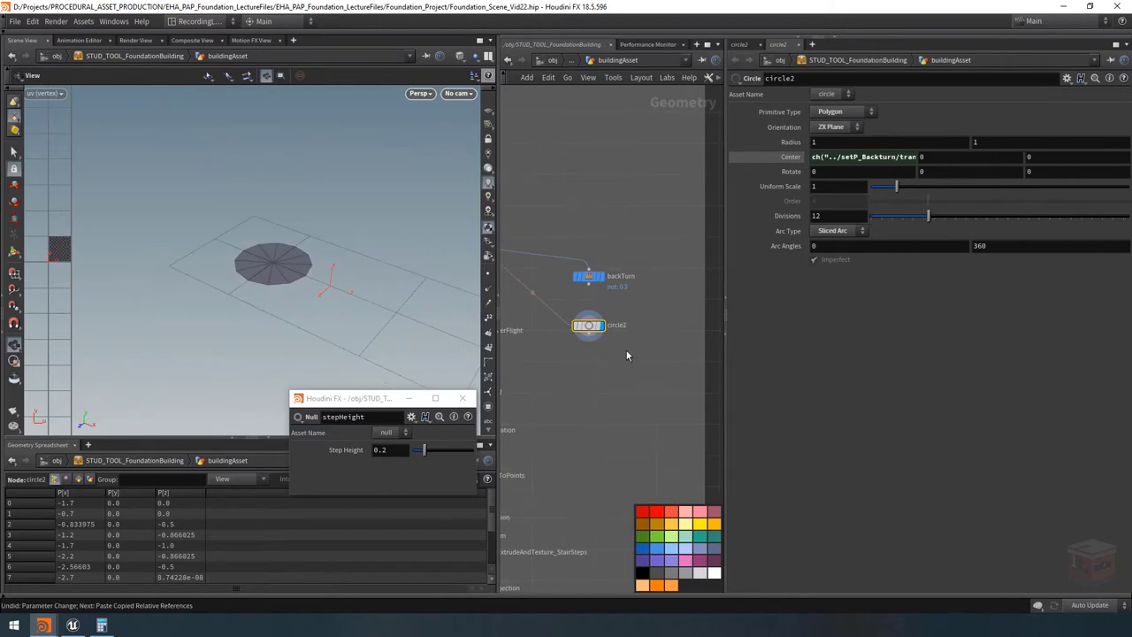
pyautogui.moveTo(616, 379); pyautogui.dragTo(585, 354, button='middle')
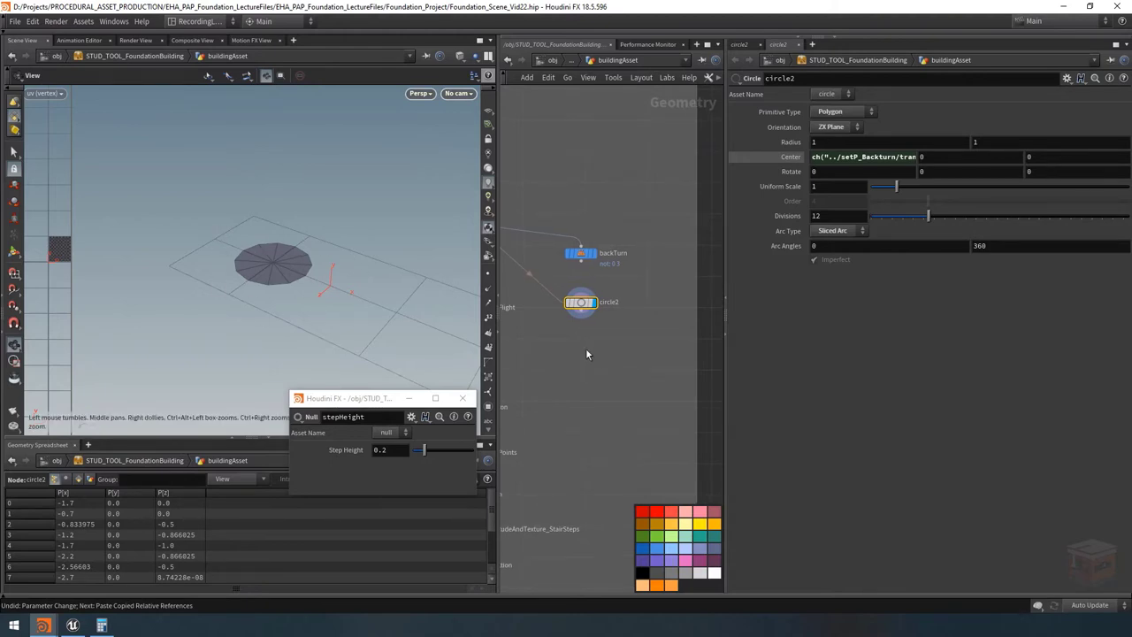
pyautogui.press('Tab')
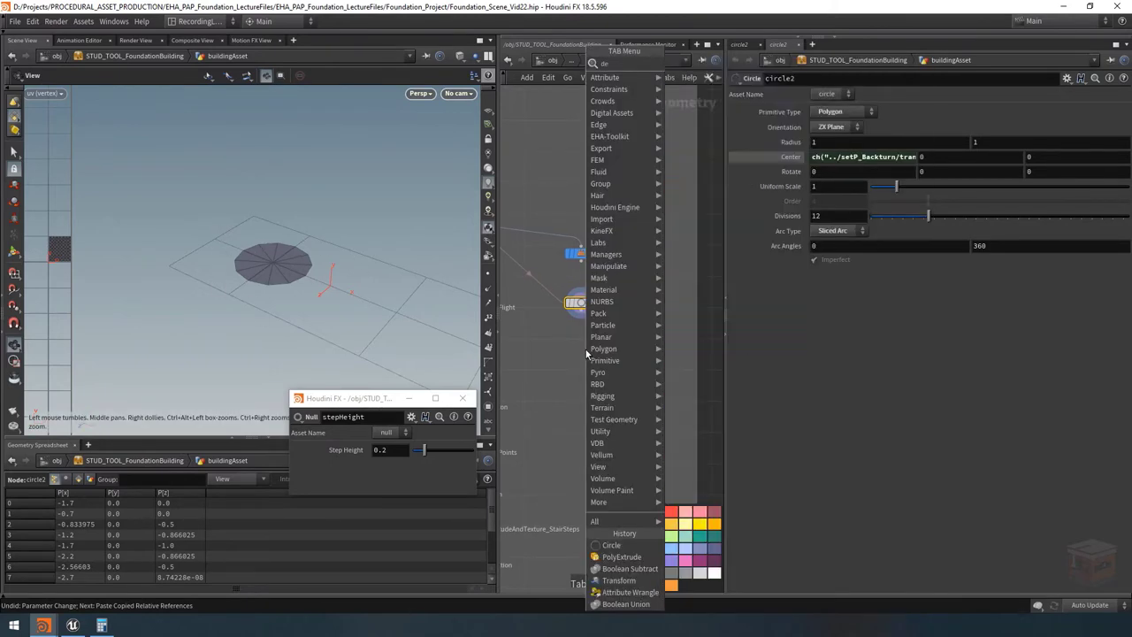
# Add a Delete node below circle2 and name it cutInHalf.
pyautogui.click(585, 350)
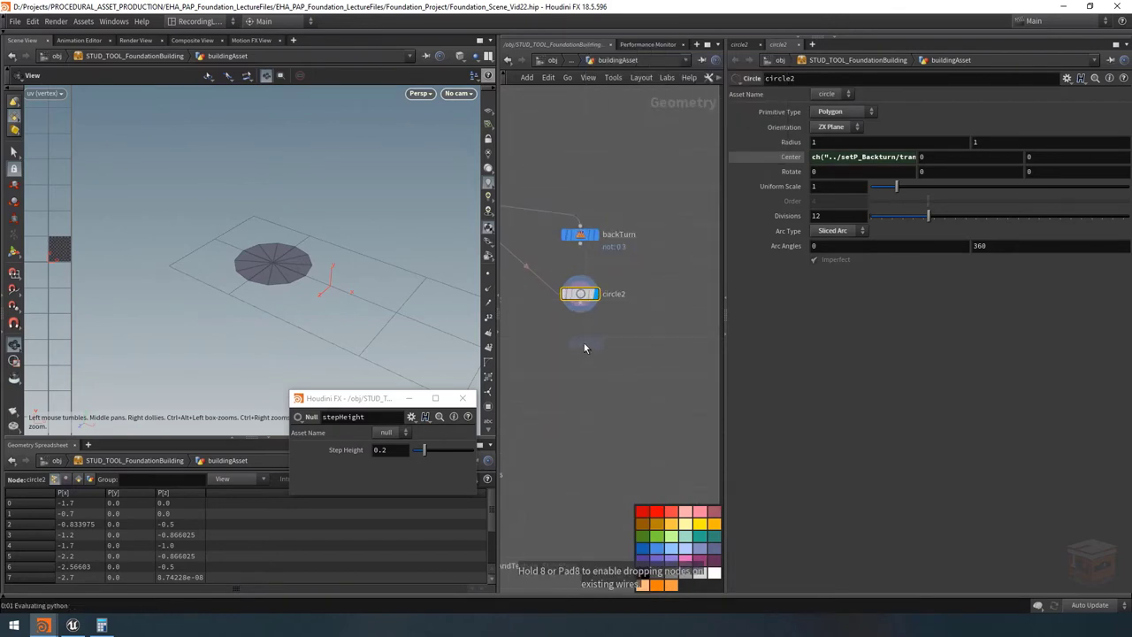
pyautogui.click(576, 341)
pyautogui.moveTo(606, 350)
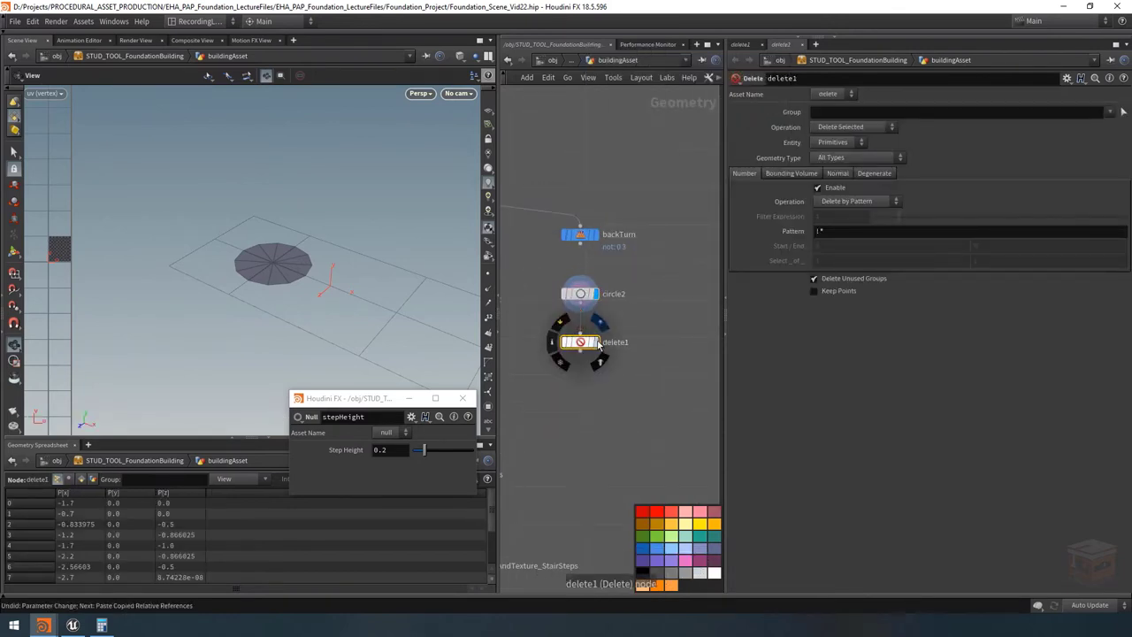
pyautogui.doubleClick(615, 342)
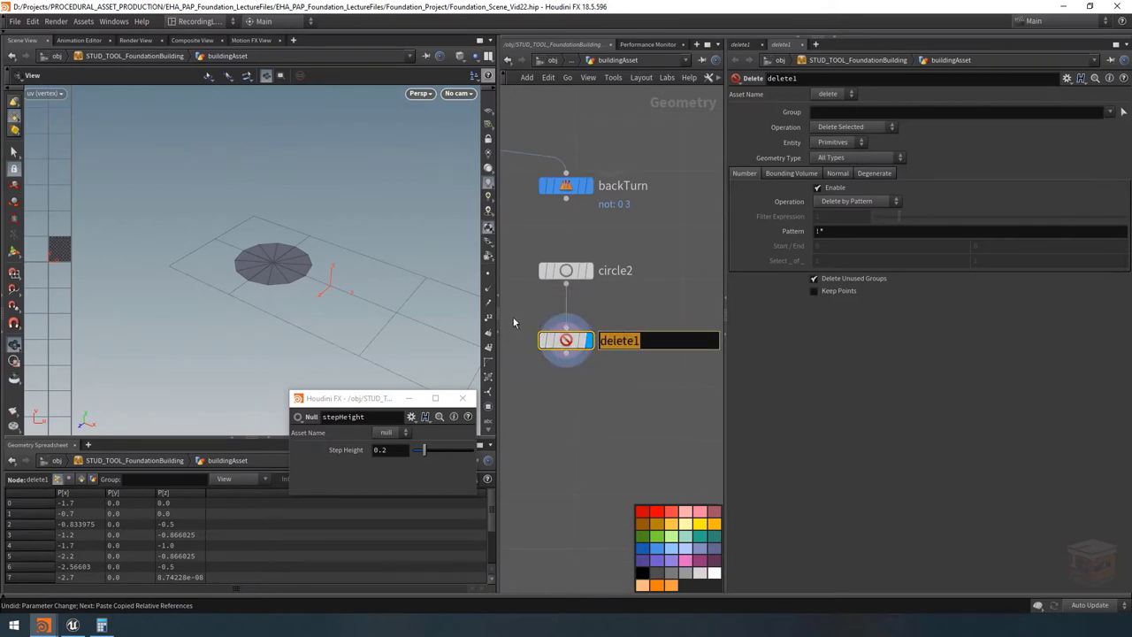
pyautogui.write('cutInHalf')
pyautogui.press('Return')
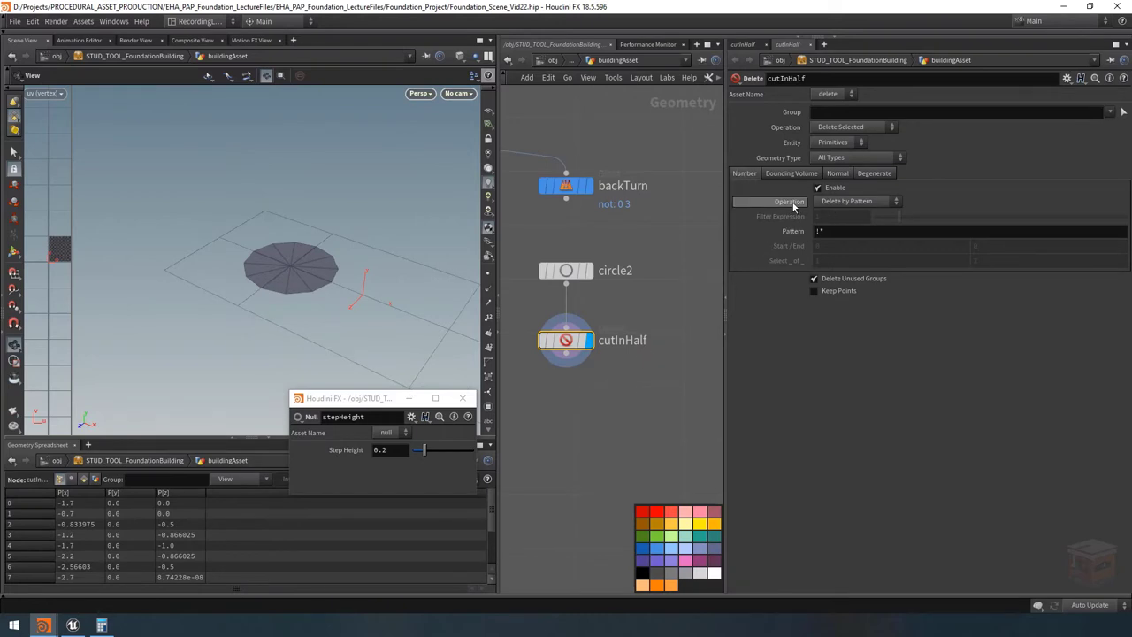
# Set cutInHalf to Delete by Range with Delete Non-Selected, selecting 1 of every 1.
pyautogui.click(851, 202)
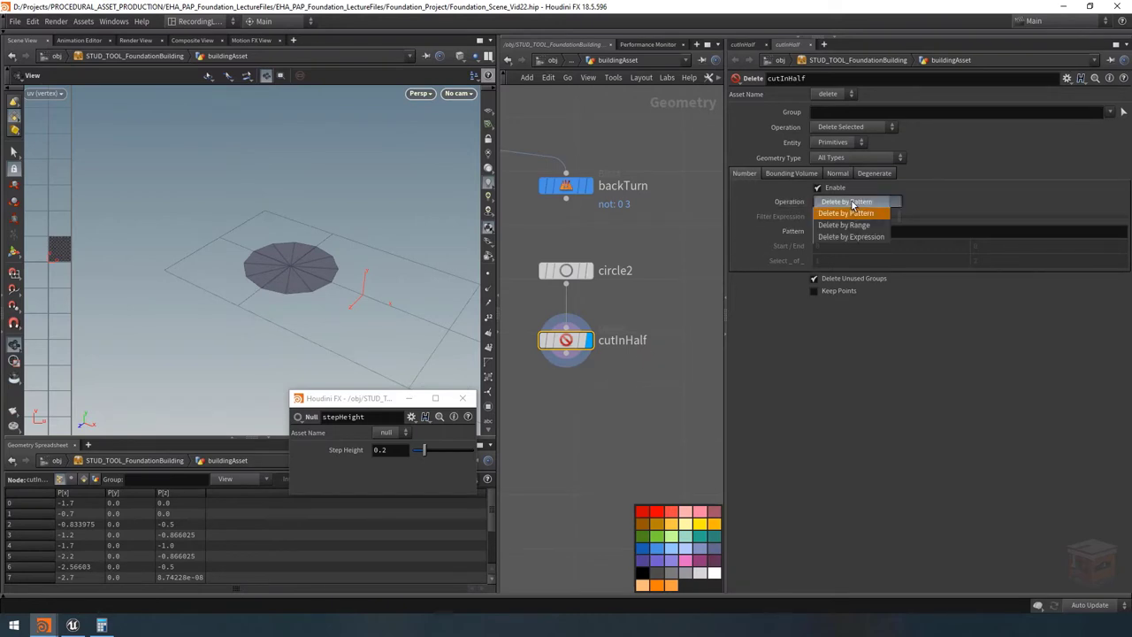
pyautogui.click(853, 225)
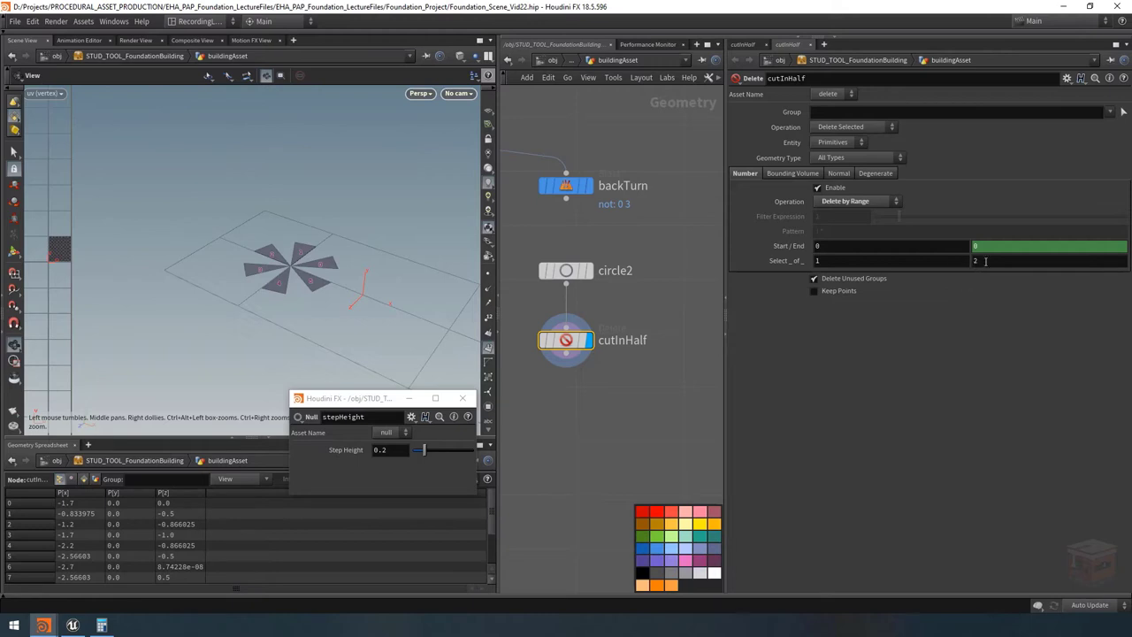
pyautogui.click(850, 128)
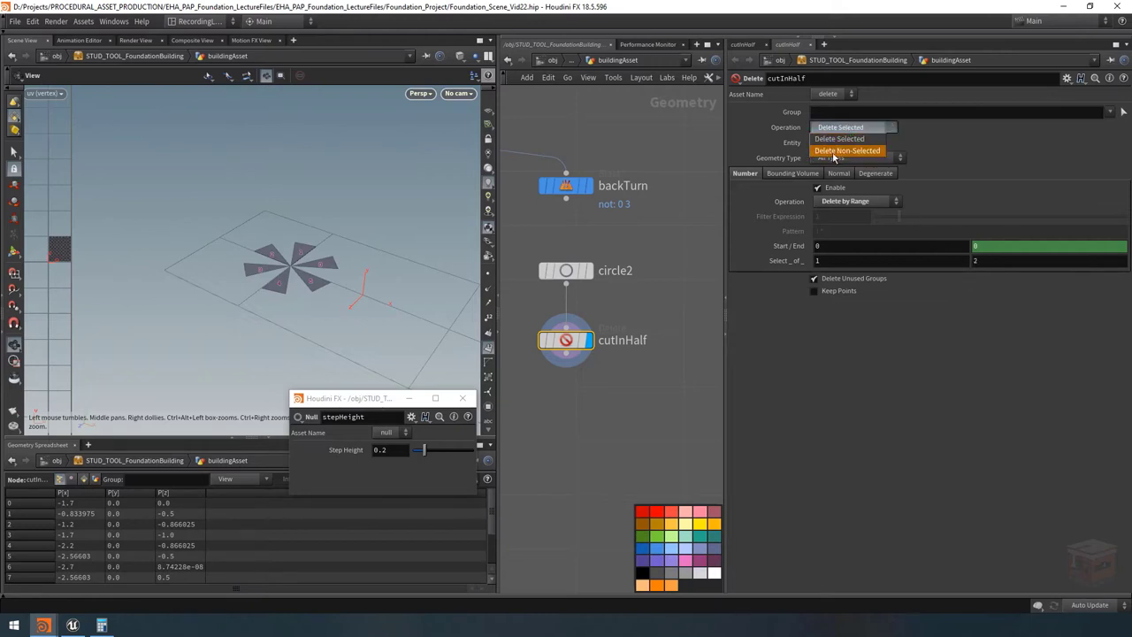
pyautogui.click(854, 152)
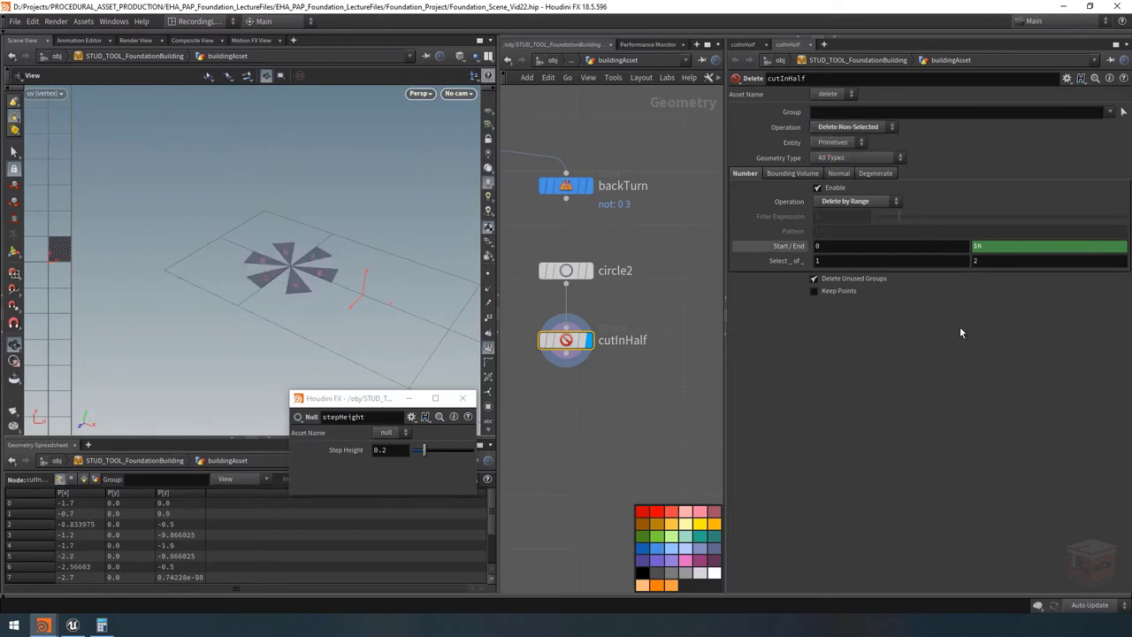
pyautogui.click(1016, 262)
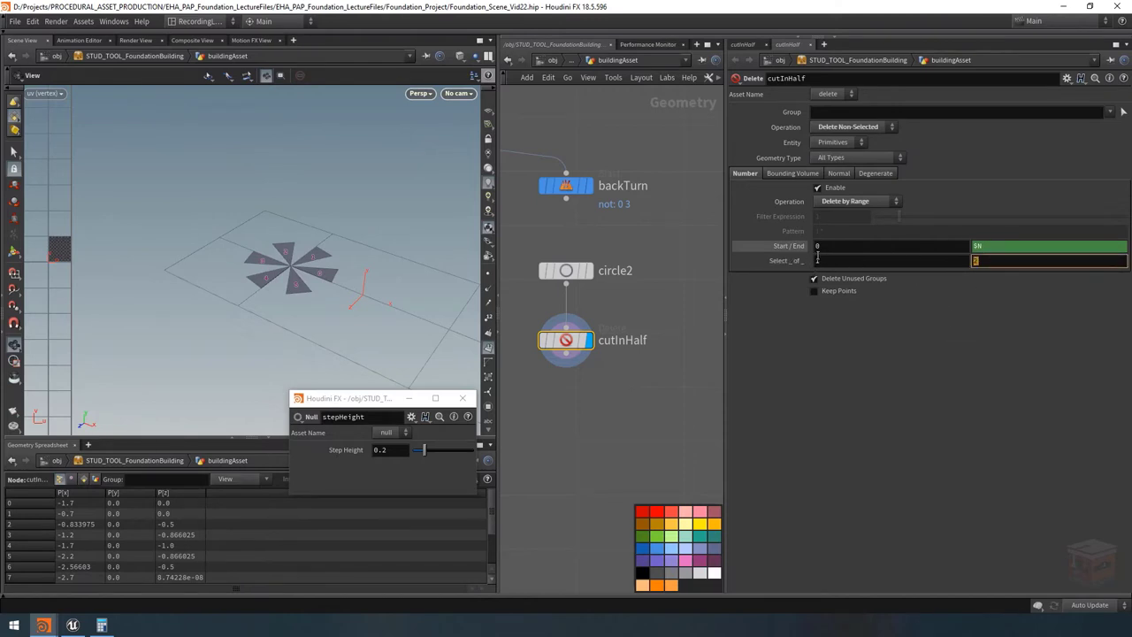
pyautogui.write('1')
pyautogui.press('Return')
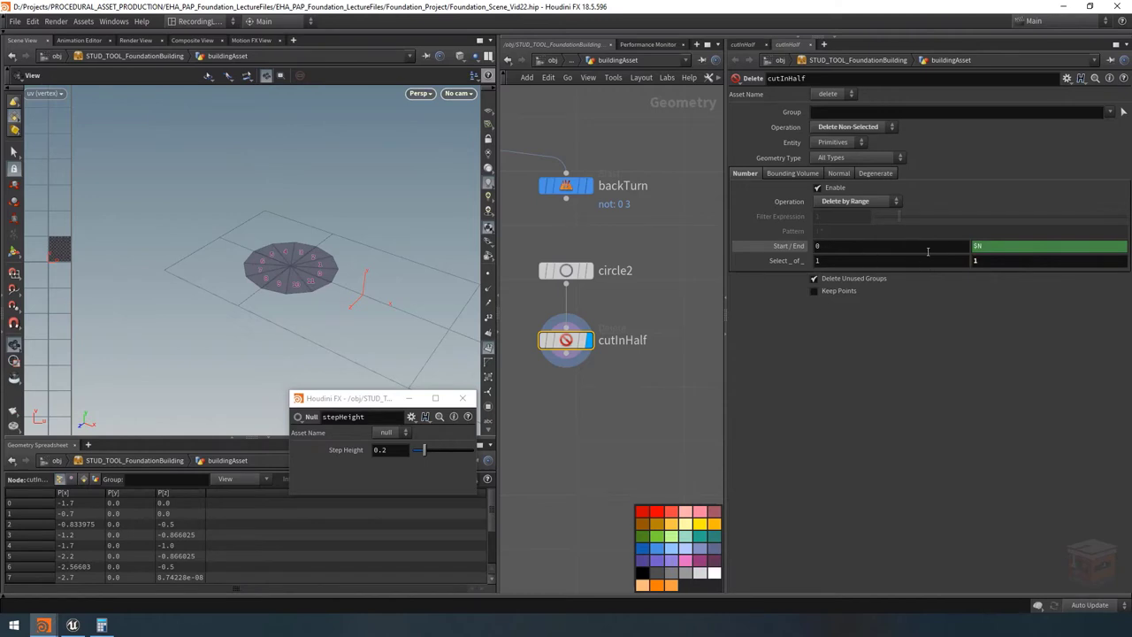
# Adjust the range values, keep Delete Non-Selected, and colour the cutInHalf node red.
pyautogui.click(862, 247)
pyautogui.click(1043, 305)
pyautogui.click(995, 246)
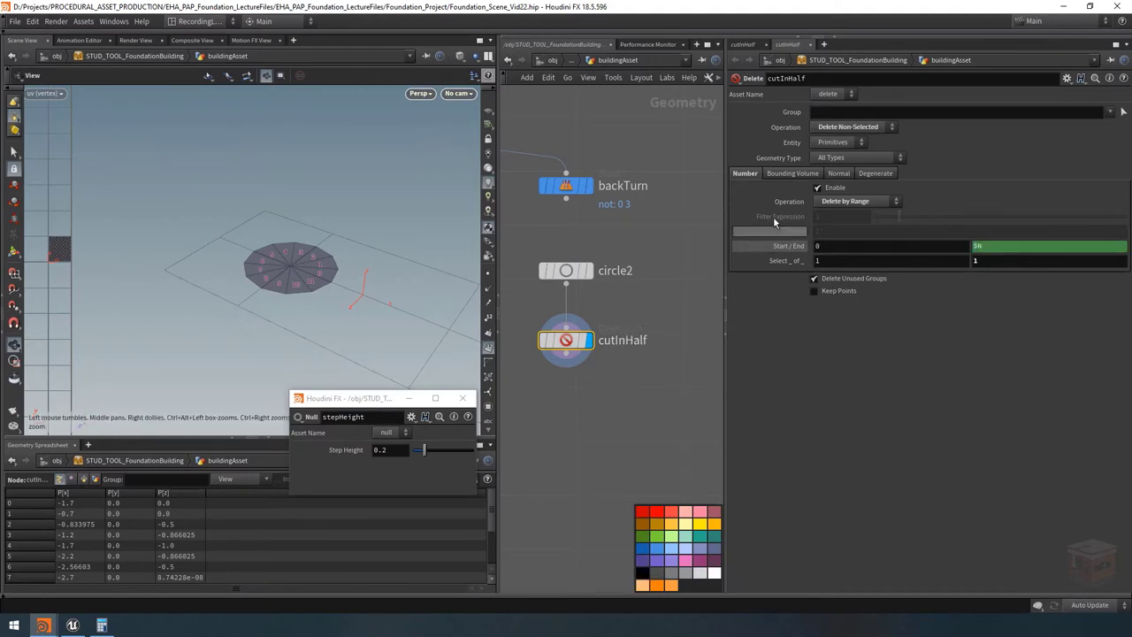
pyautogui.click(853, 128)
pyautogui.click(862, 131)
pyautogui.moveTo(589, 334)
pyautogui.click(674, 511)
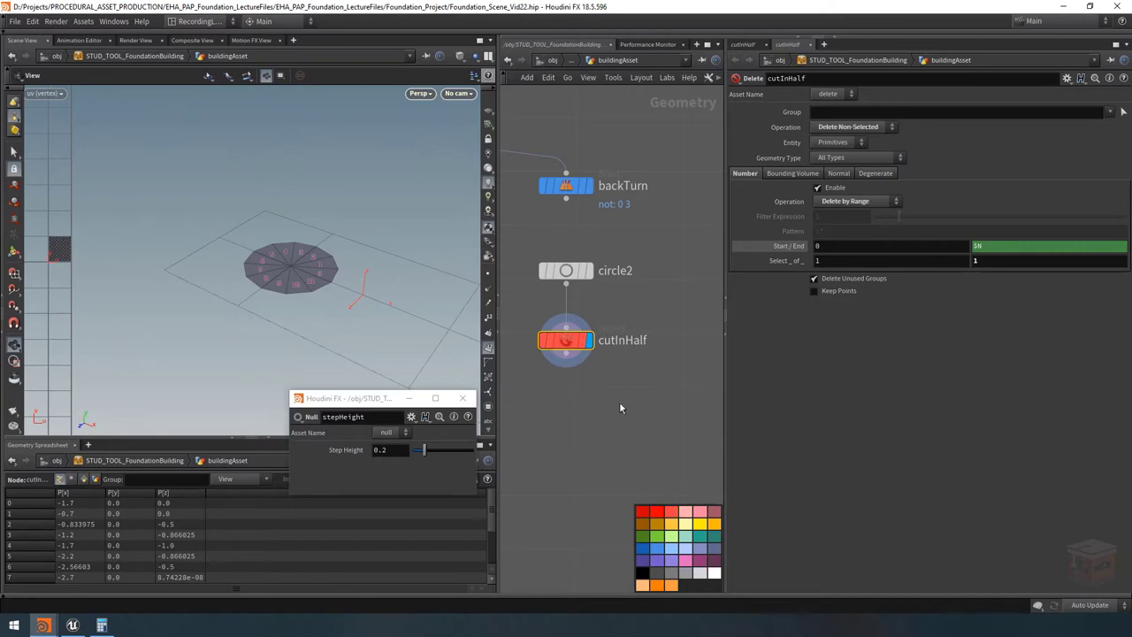
# Set the range end to ($N*0.5)-1 so only half the wedges remain.
pyautogui.click(999, 250)
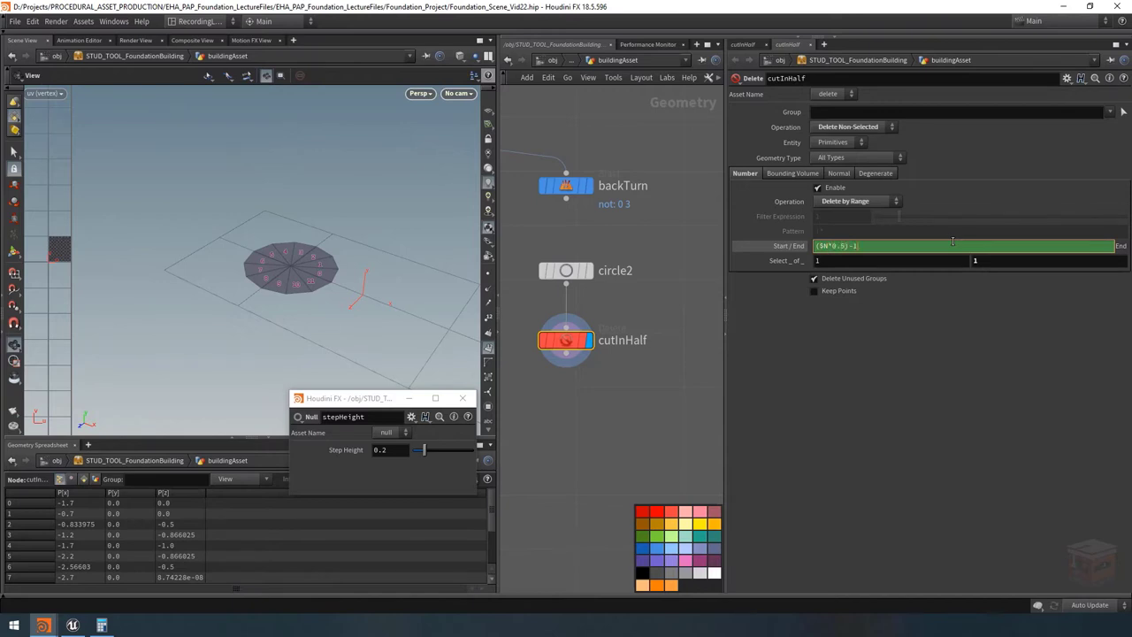
pyautogui.press('Return')
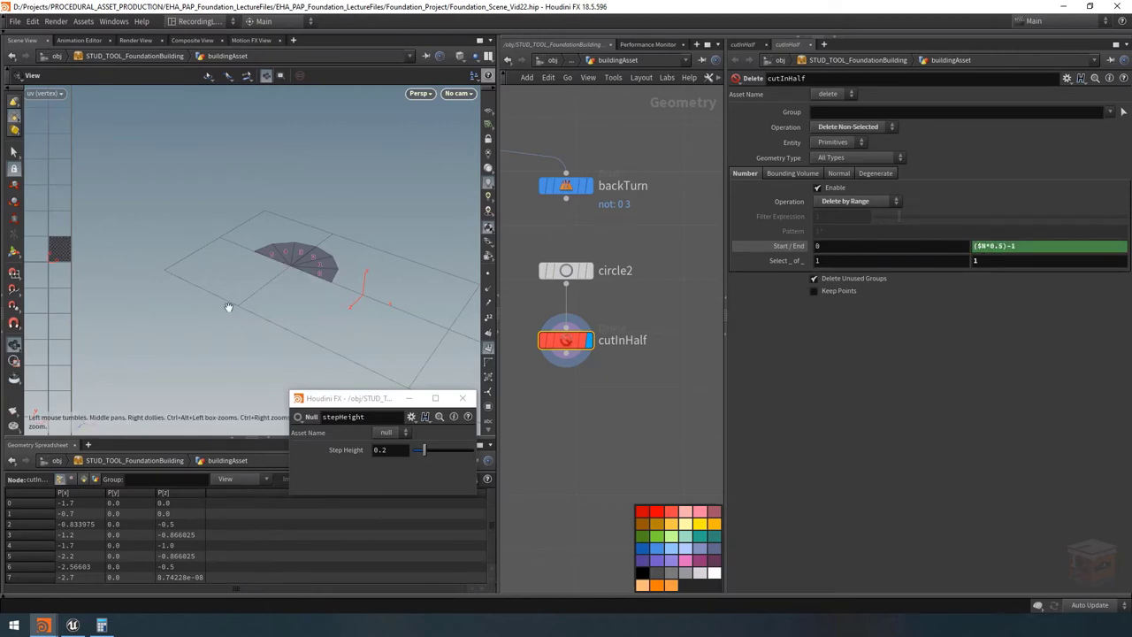
pyautogui.click(1031, 245)
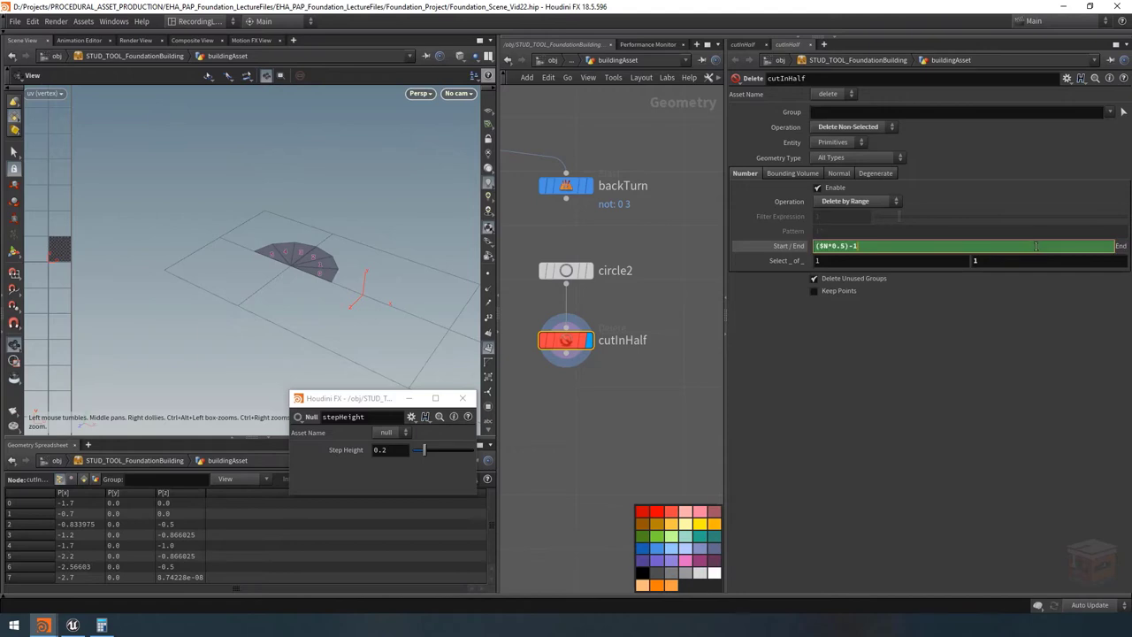
pyautogui.press('Return')
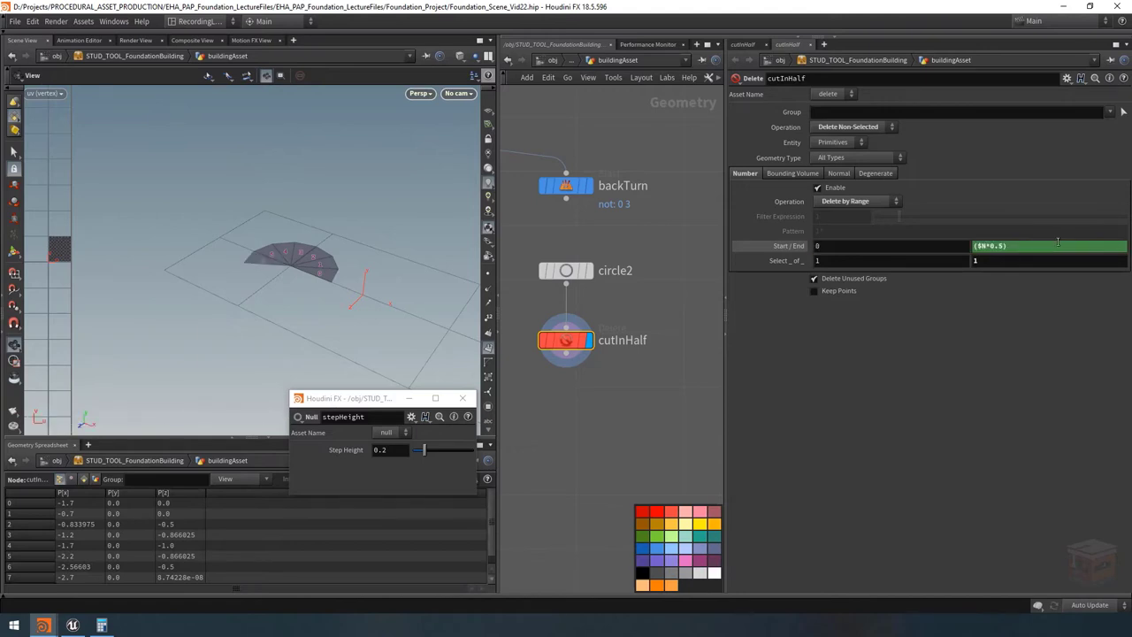
pyautogui.click(1056, 243)
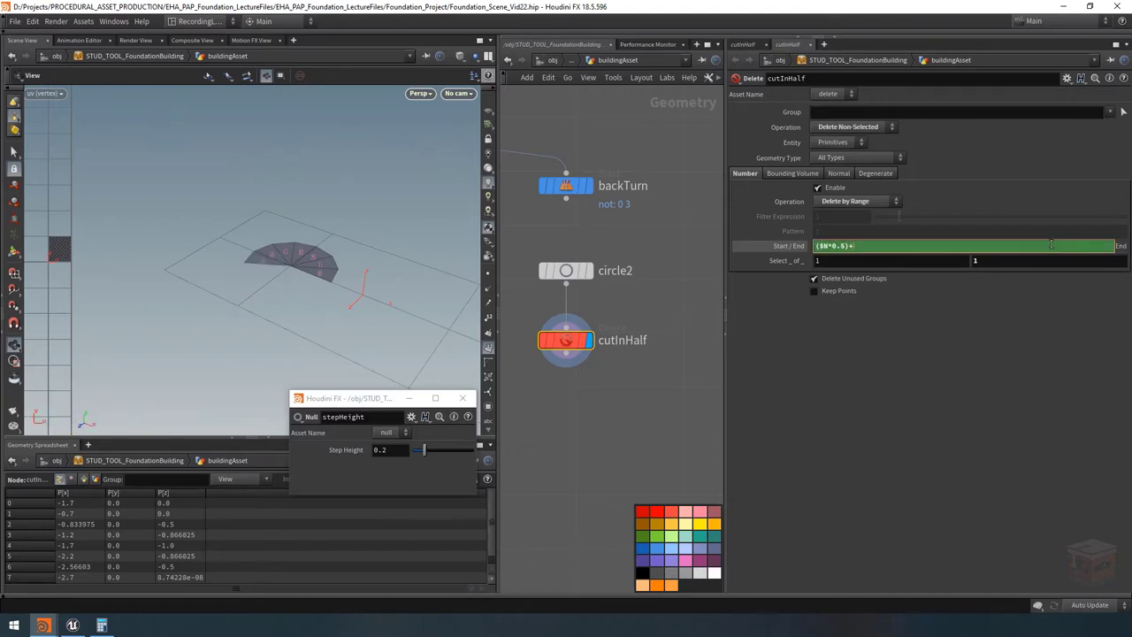
pyautogui.write('-1')
pyautogui.press('Return')
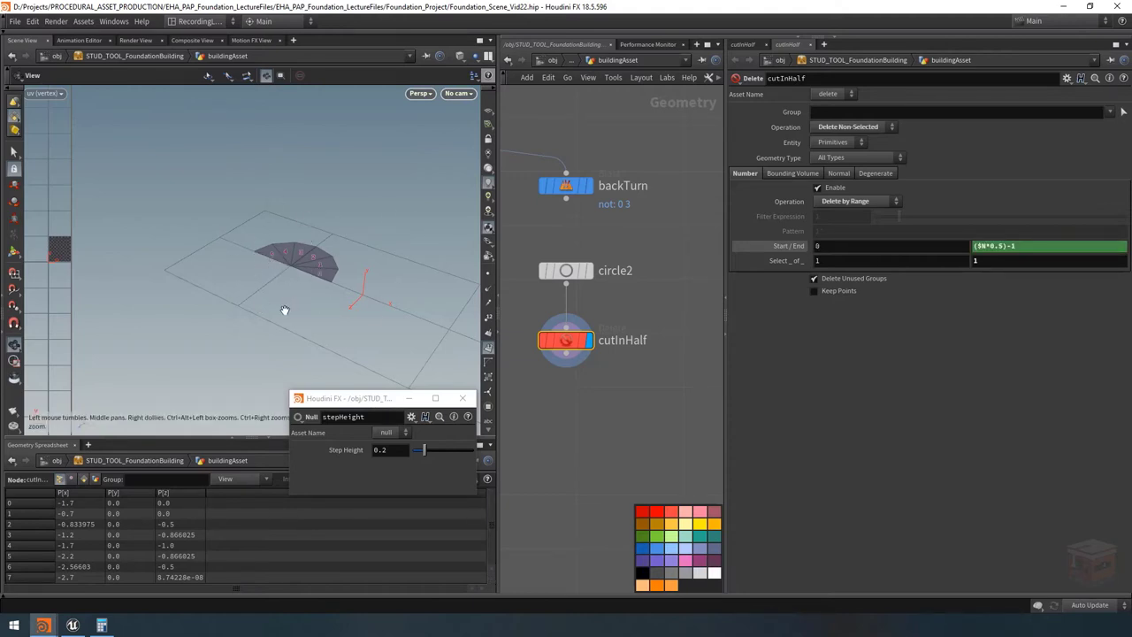
pyautogui.click(566, 269)
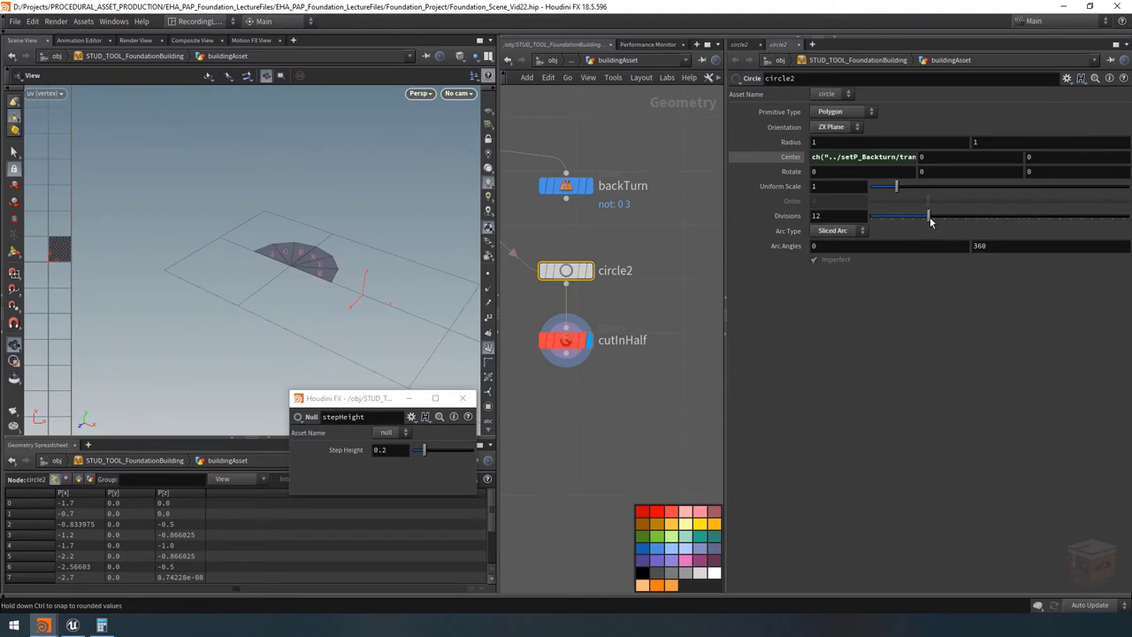
# Rename the circle2 node to backTurn1 and select it.
pyautogui.moveTo(931, 221); pyautogui.dragTo(931, 224)
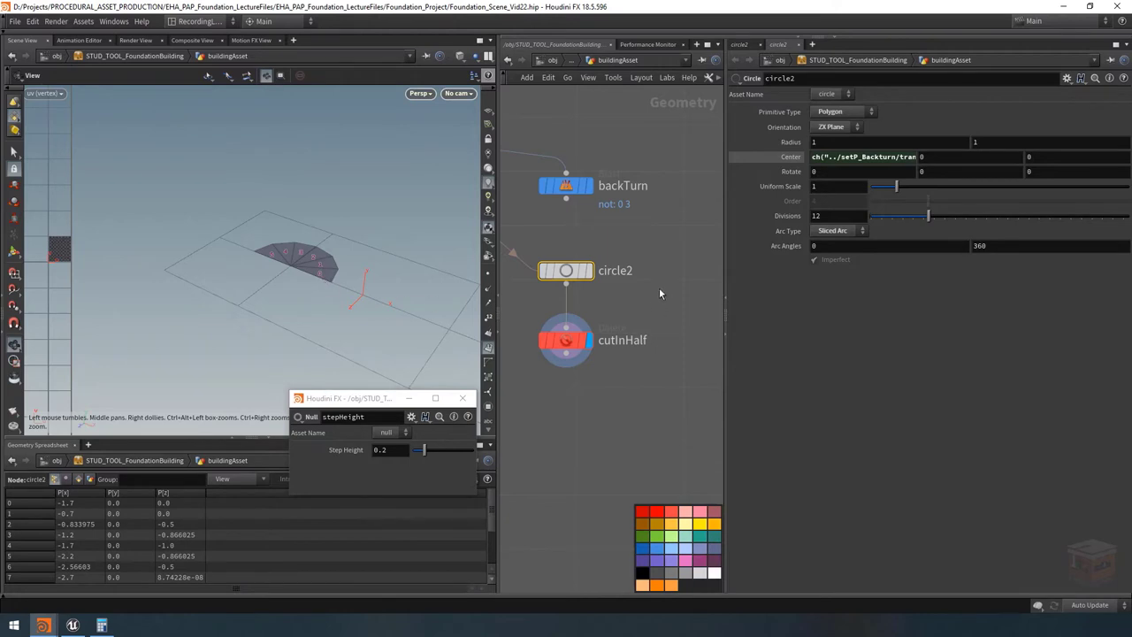
pyautogui.doubleClick(615, 271)
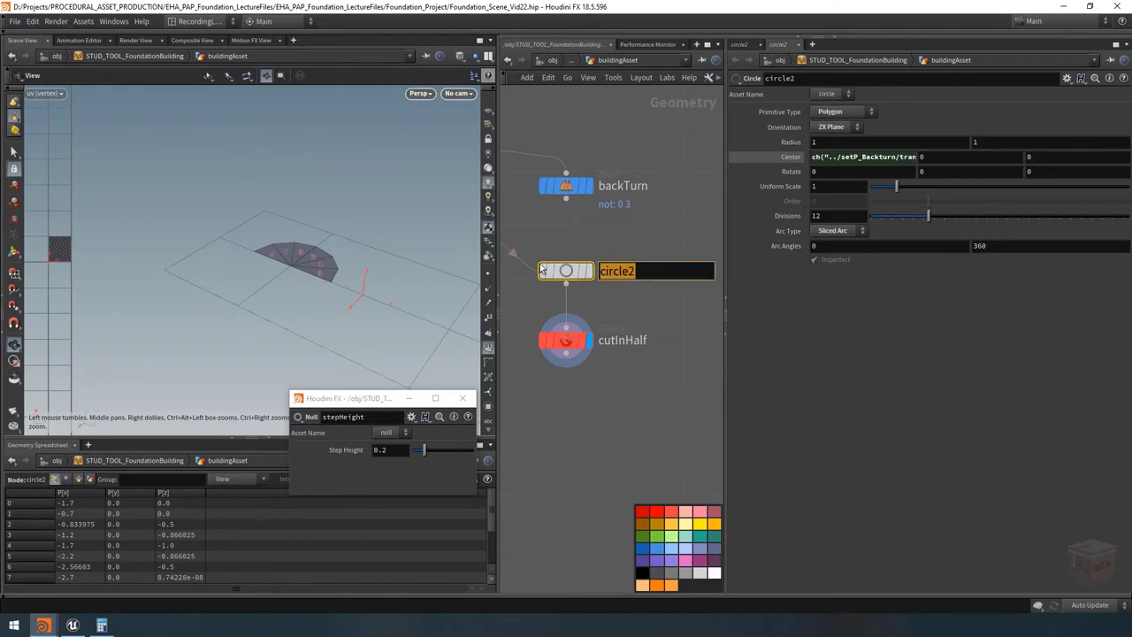
pyautogui.write('backTurn1')
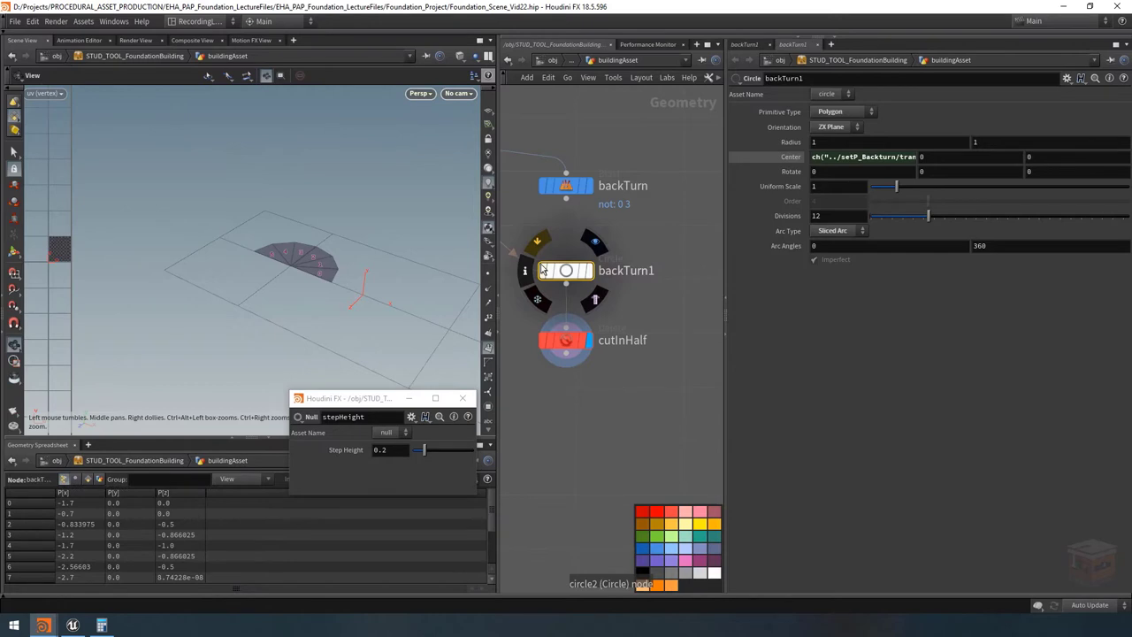
pyautogui.press('Return')
pyautogui.moveTo(656, 237); pyautogui.dragTo(523, 286)
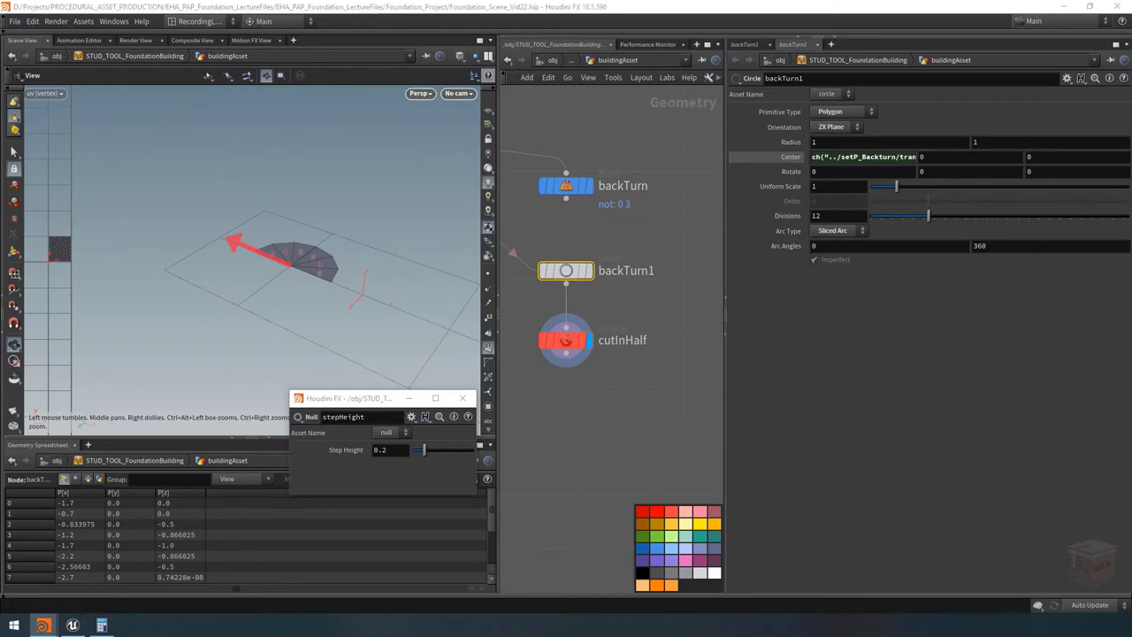
# Set backTurn1's Rotate Y to 90 degrees and inspect the rotated arc.
pyautogui.click(951, 172)
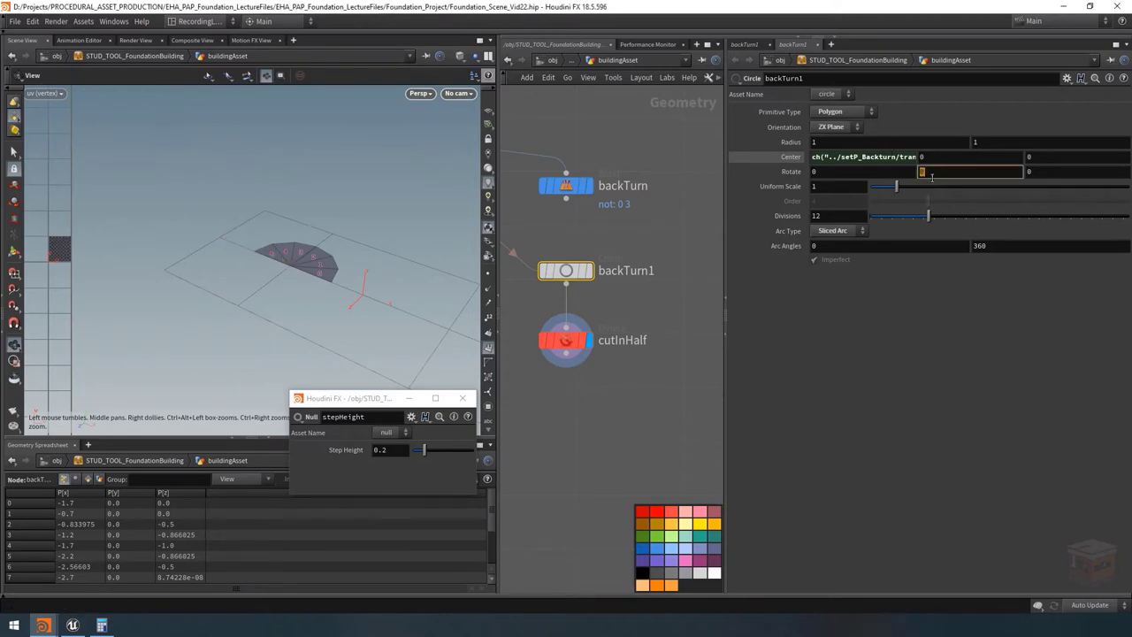
pyautogui.write('90')
pyautogui.press('Return')
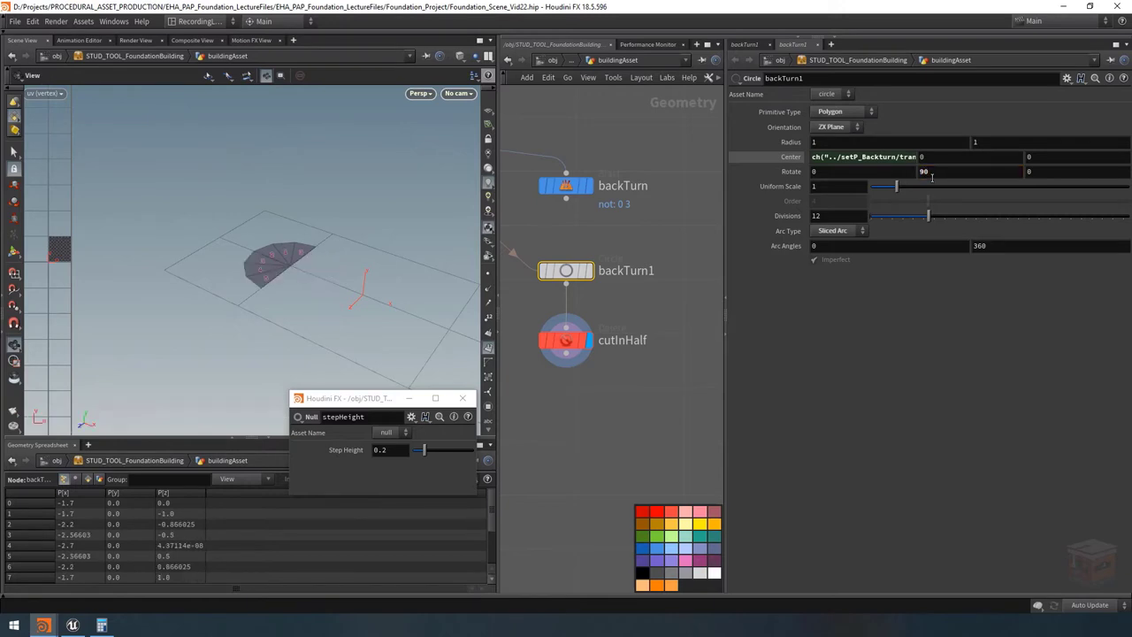
pyautogui.moveTo(336, 283); pyautogui.dragTo(293, 277)
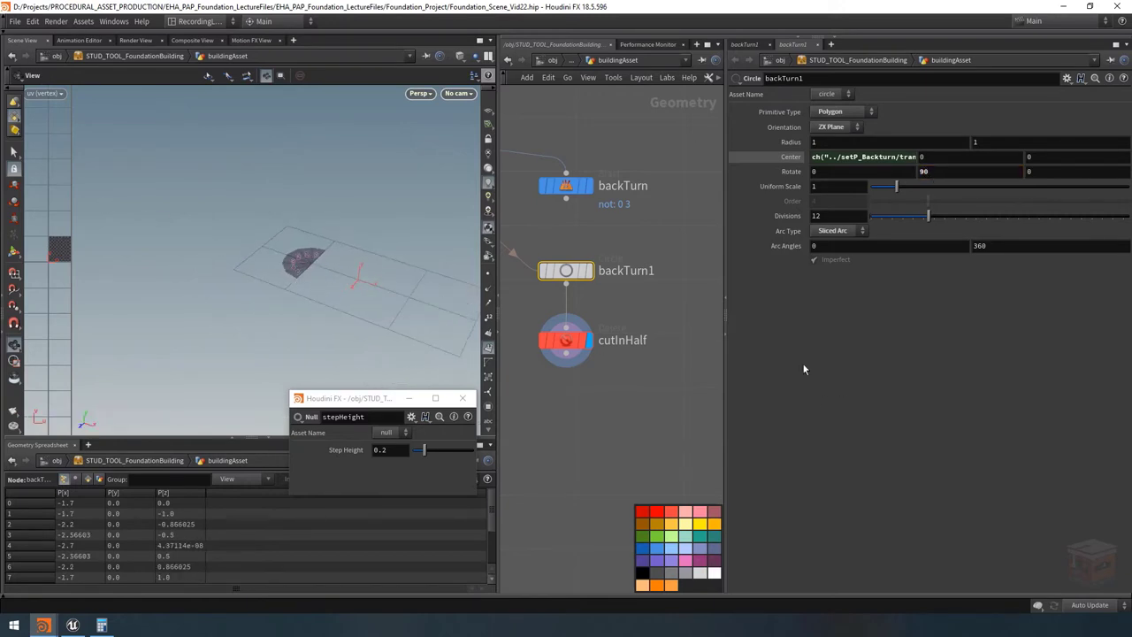
pyautogui.moveTo(619, 327); pyautogui.dragTo(627, 330, button='middle')
pyautogui.moveTo(292, 253); pyautogui.dragTo(327, 234)
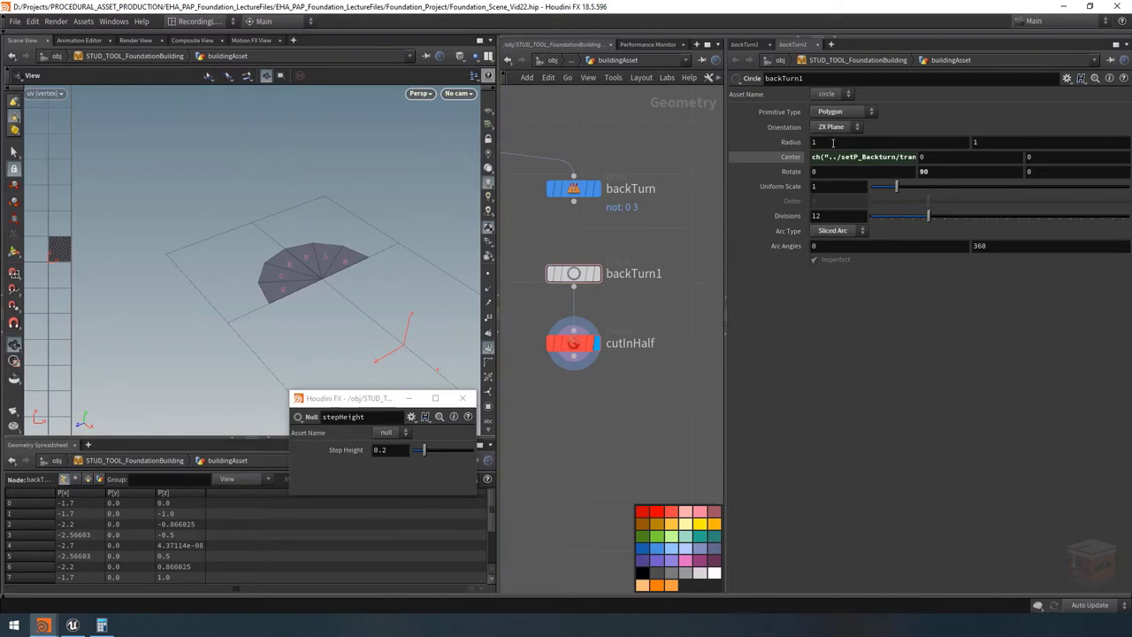
# Try enlarging the radius to 2 and 4, then undo back to radius 1.
pyautogui.moveTo(832, 142); pyautogui.dragTo(1025, 142, button='middle')
pyautogui.moveTo(314, 278); pyautogui.dragTo(344, 284)
pyautogui.hotkey('ctrl', 'z')
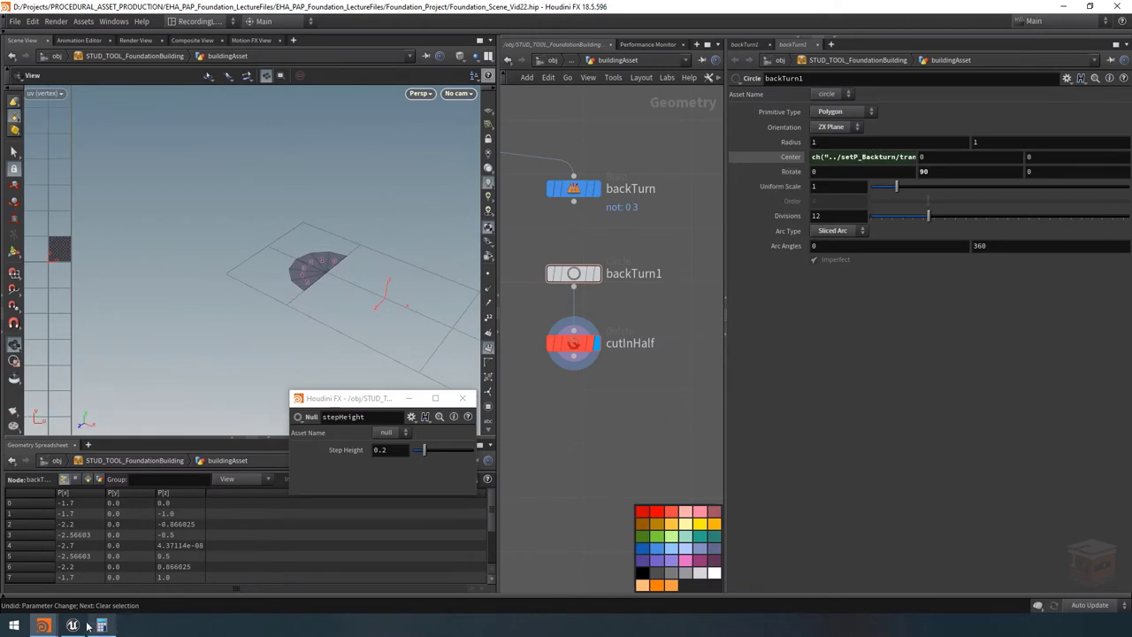
# Copy the asset's Interior Grid Scale and paste it as a relative reference into backTurn1's Radius X.
pyautogui.moveTo(43, 625)
pyautogui.click(162, 571)
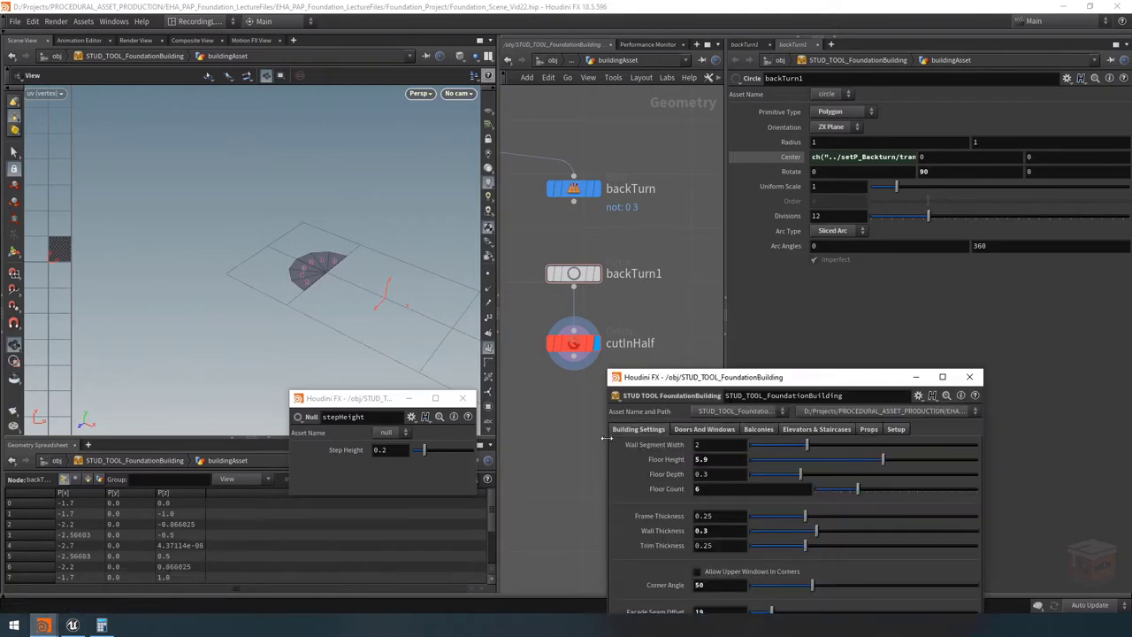
pyautogui.moveTo(768, 382); pyautogui.dragTo(837, 361)
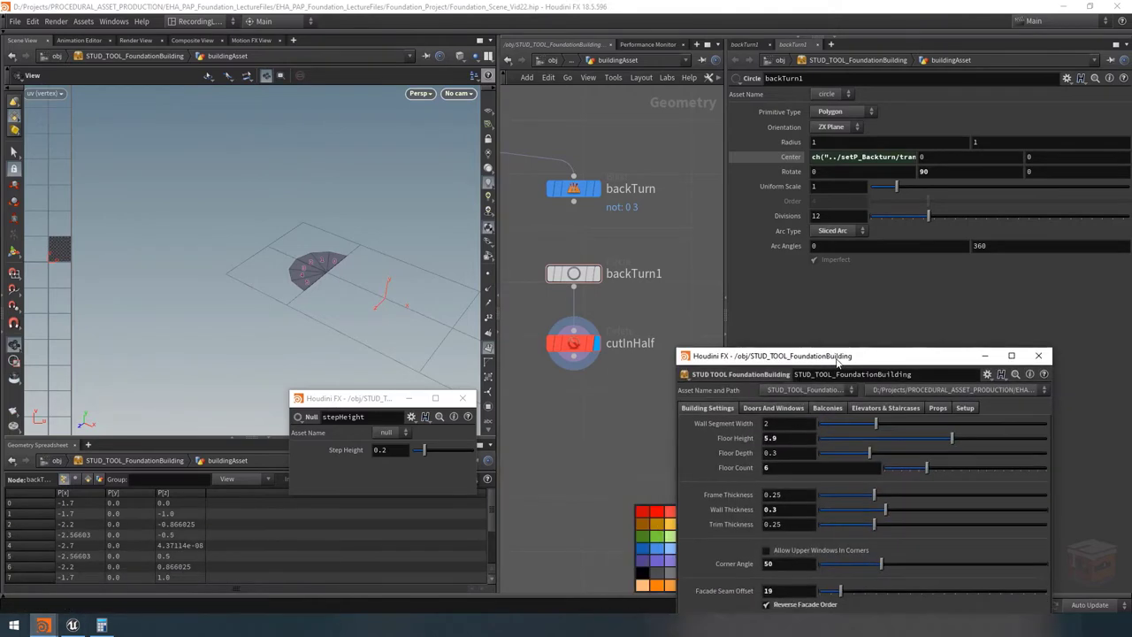
pyautogui.click(871, 407)
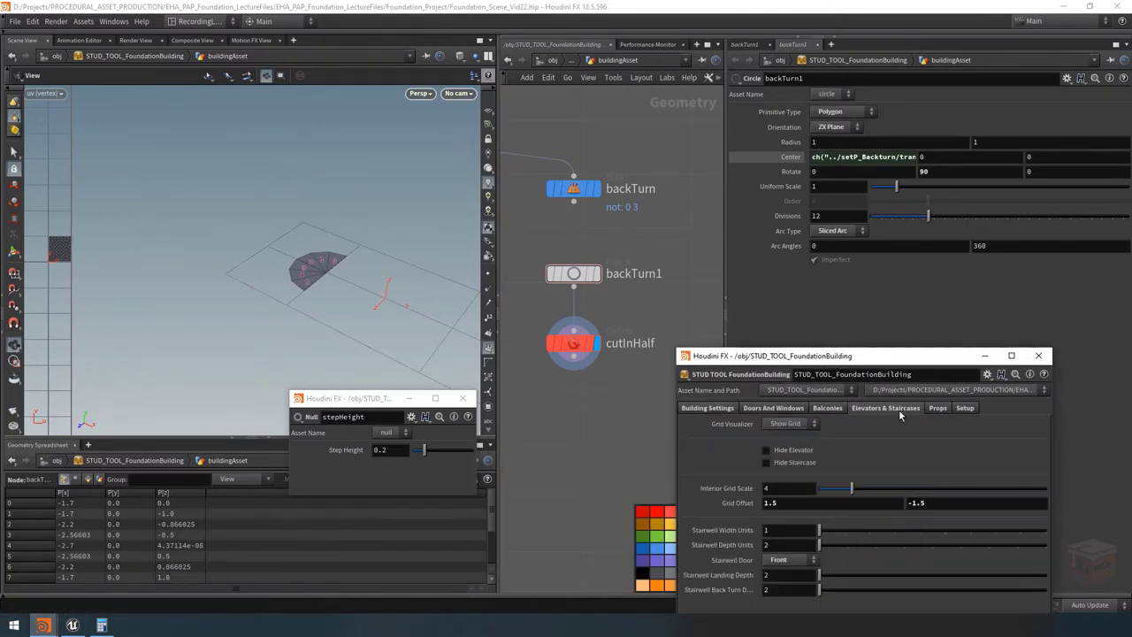
pyautogui.rightClick(735, 495)
pyautogui.click(784, 449)
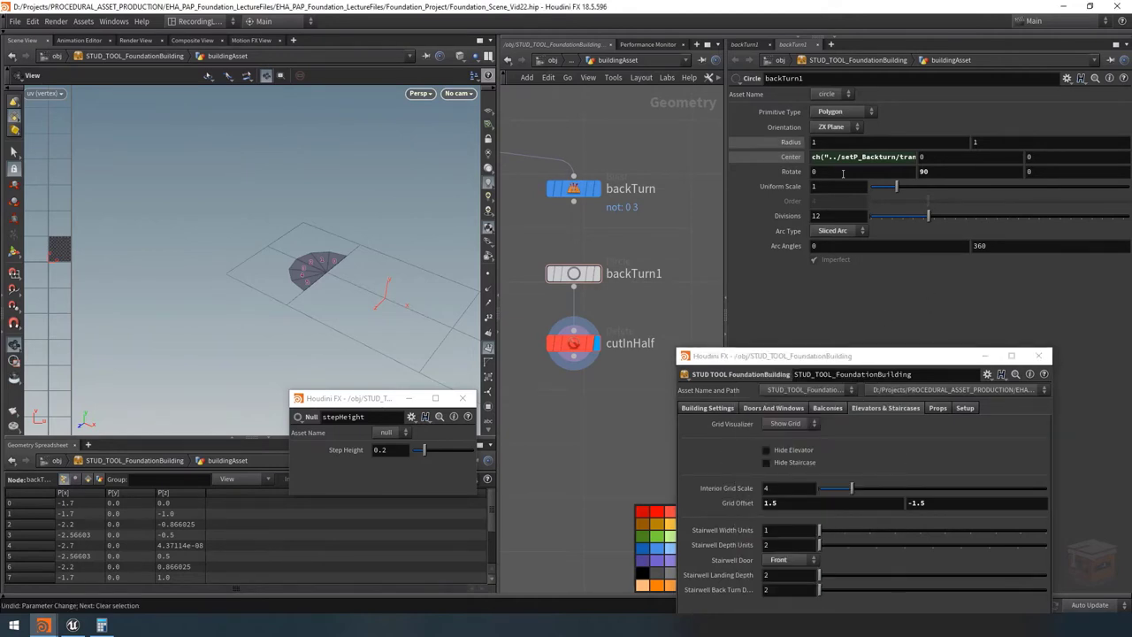
pyautogui.rightClick(835, 142)
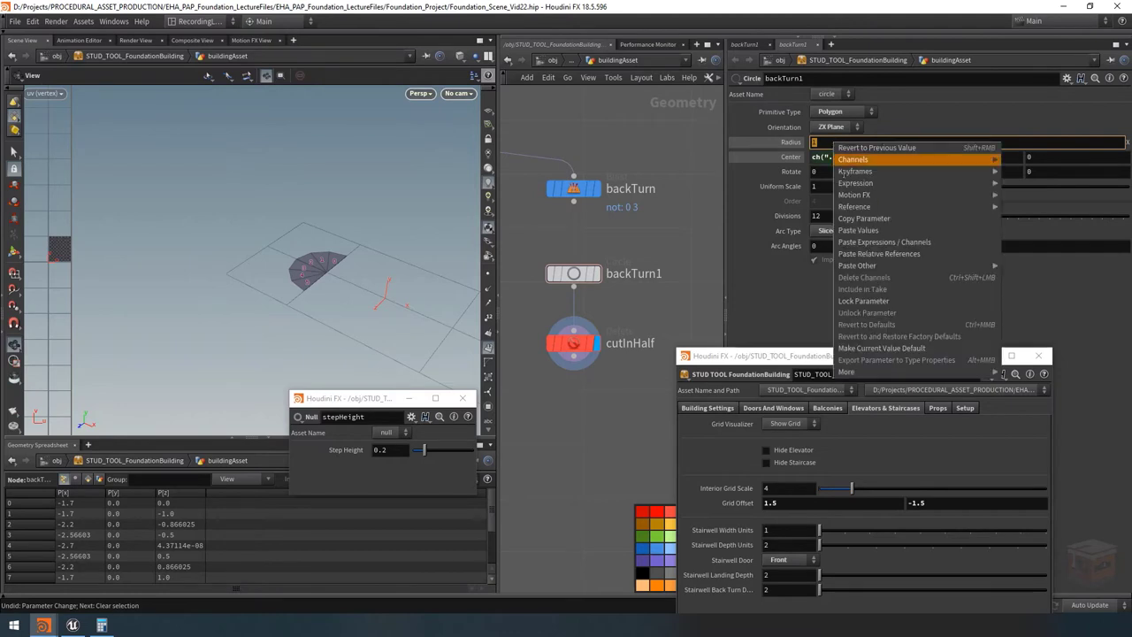
pyautogui.click(887, 256)
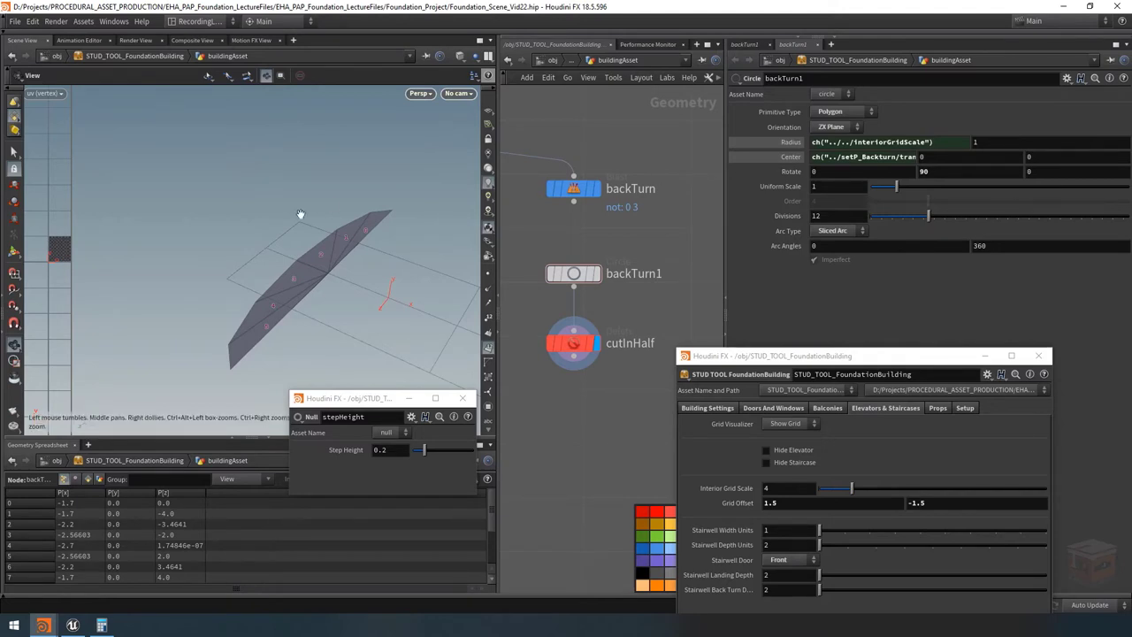
pyautogui.moveTo(311, 278); pyautogui.dragTo(341, 282)
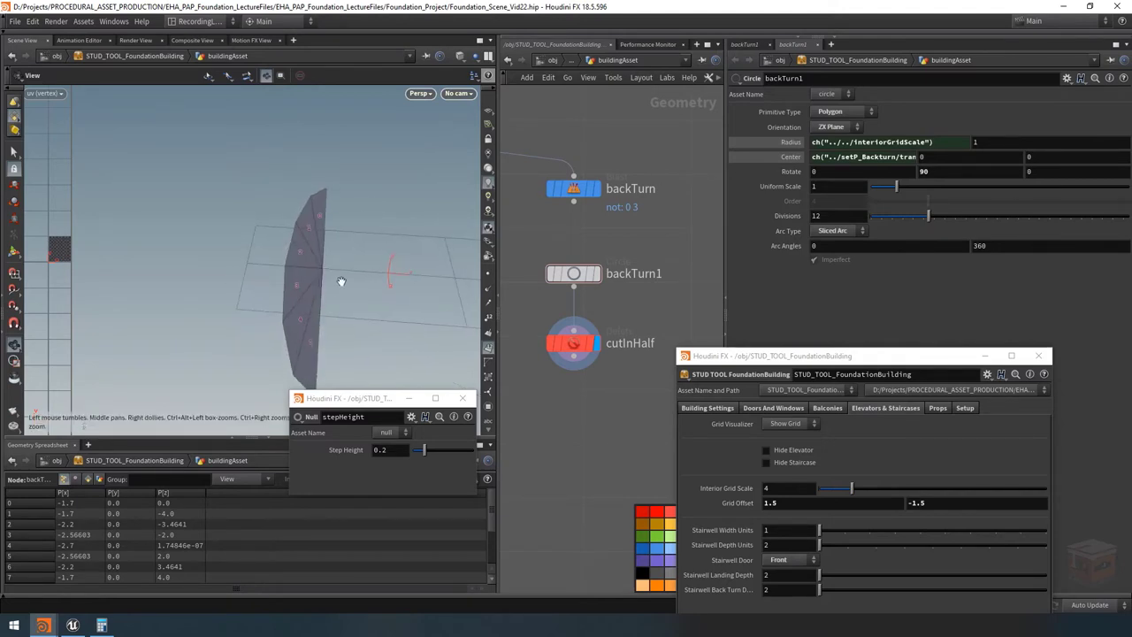
# Set the circle's second radius to a Stairwell Back Turn Depth reference times 2.
pyautogui.rightClick(714, 598)
pyautogui.click(732, 448)
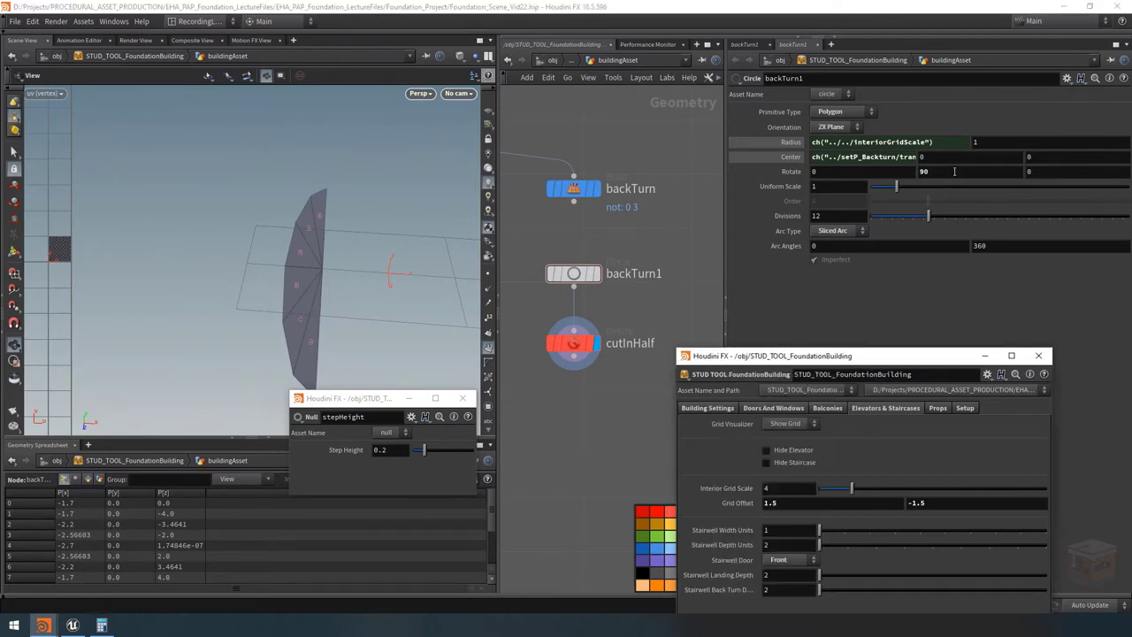
pyautogui.rightClick(989, 138)
pyautogui.click(1008, 255)
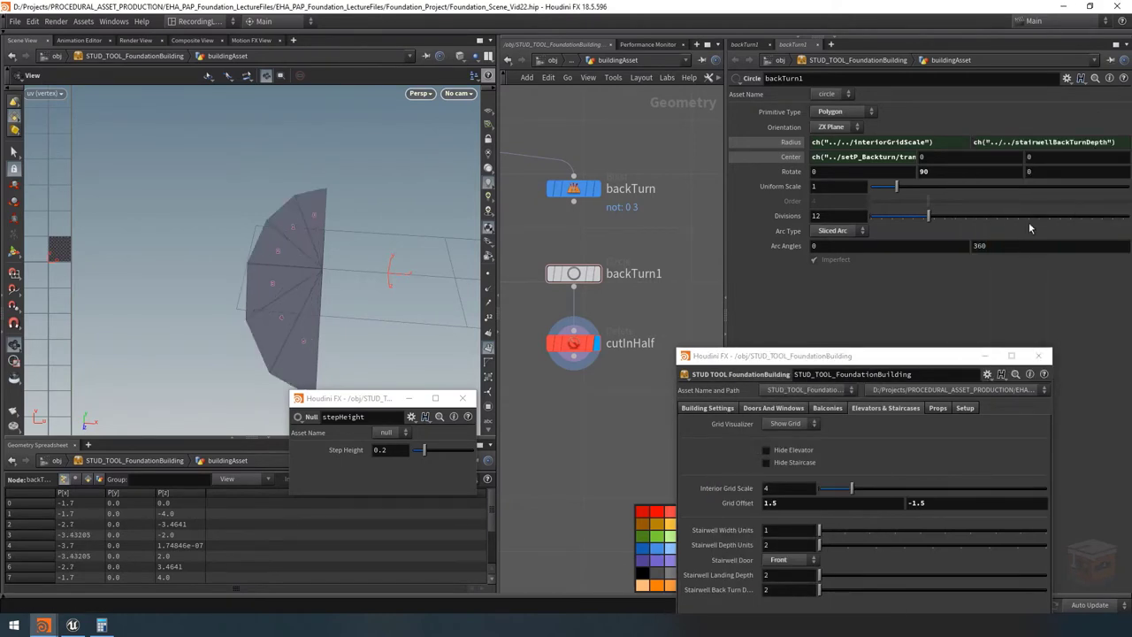
pyautogui.click(1116, 141)
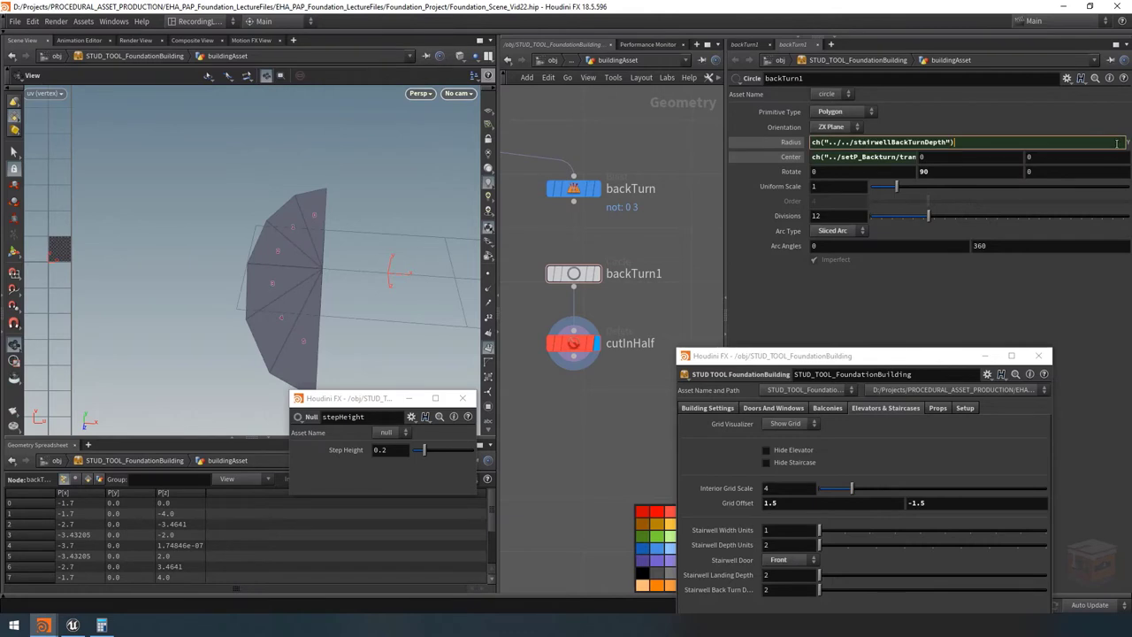
pyautogui.press('Return')
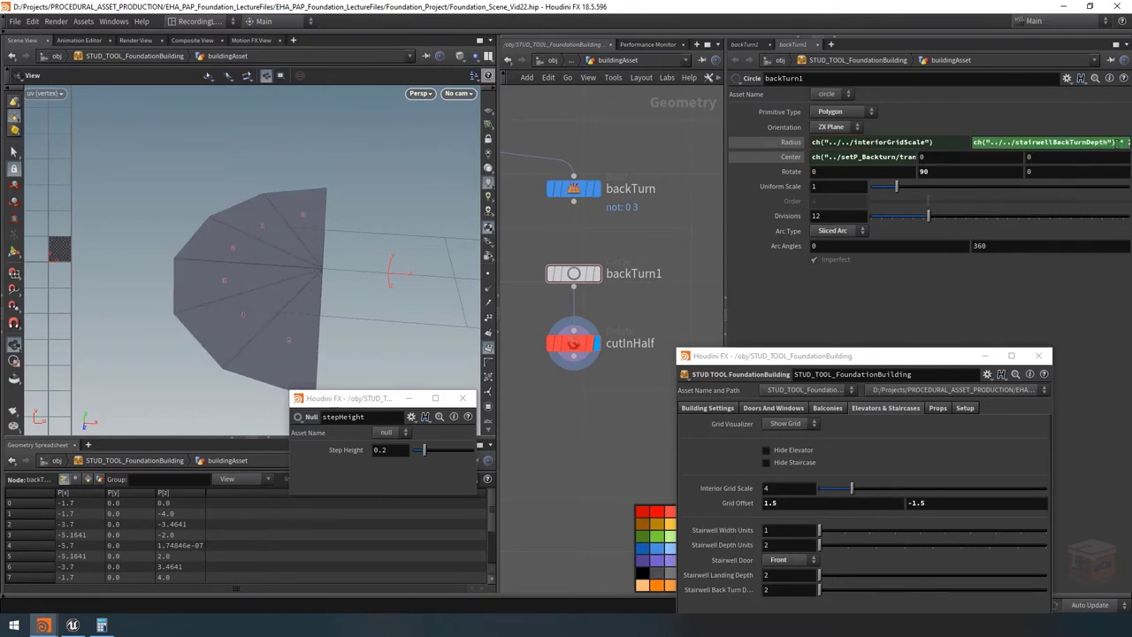
# Test Interior Grid Scale and Stairwell Back Turn Depth, then restore them to 4 and 2.
pyautogui.moveTo(343, 237); pyautogui.dragTo(311, 260)
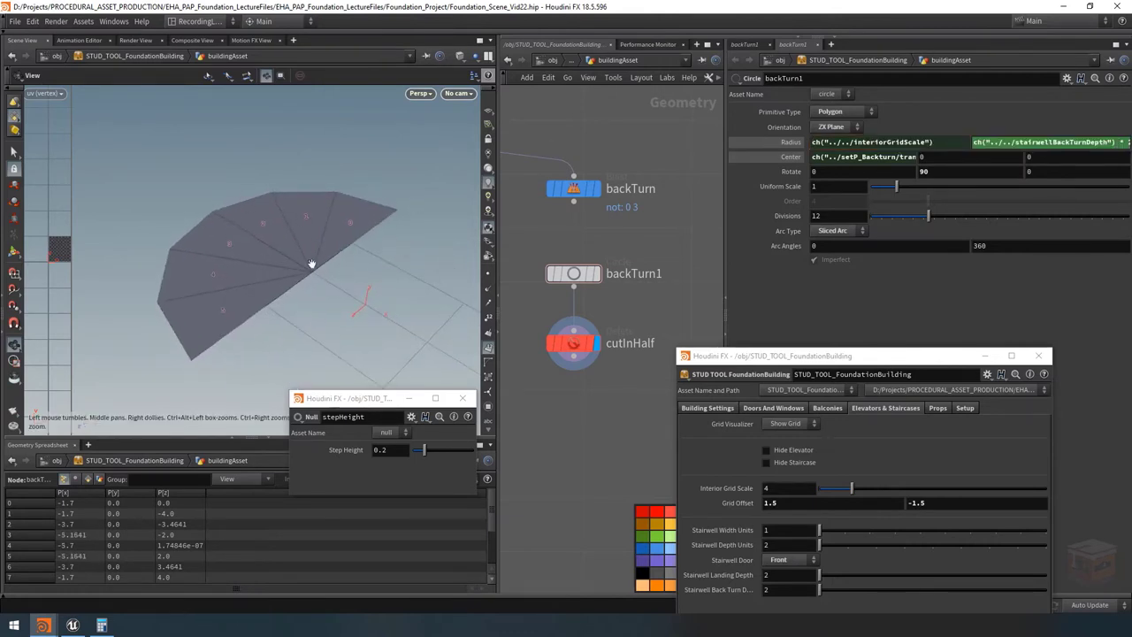
pyautogui.moveTo(820, 361); pyautogui.dragTo(825, 314)
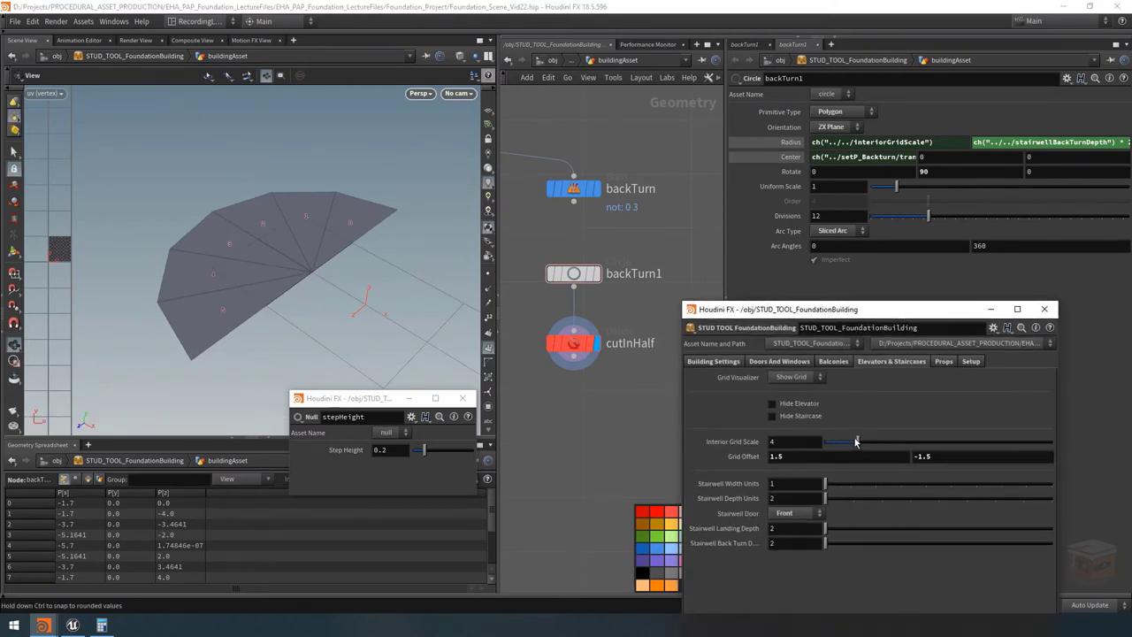
pyautogui.moveTo(858, 441)
pyautogui.mouseDown()
pyautogui.moveTo(883, 448)
pyautogui.moveTo(825, 446)
pyautogui.moveTo(877, 443)
pyautogui.moveTo(850, 444)
pyautogui.mouseUp()
pyautogui.doubleClick(807, 443)
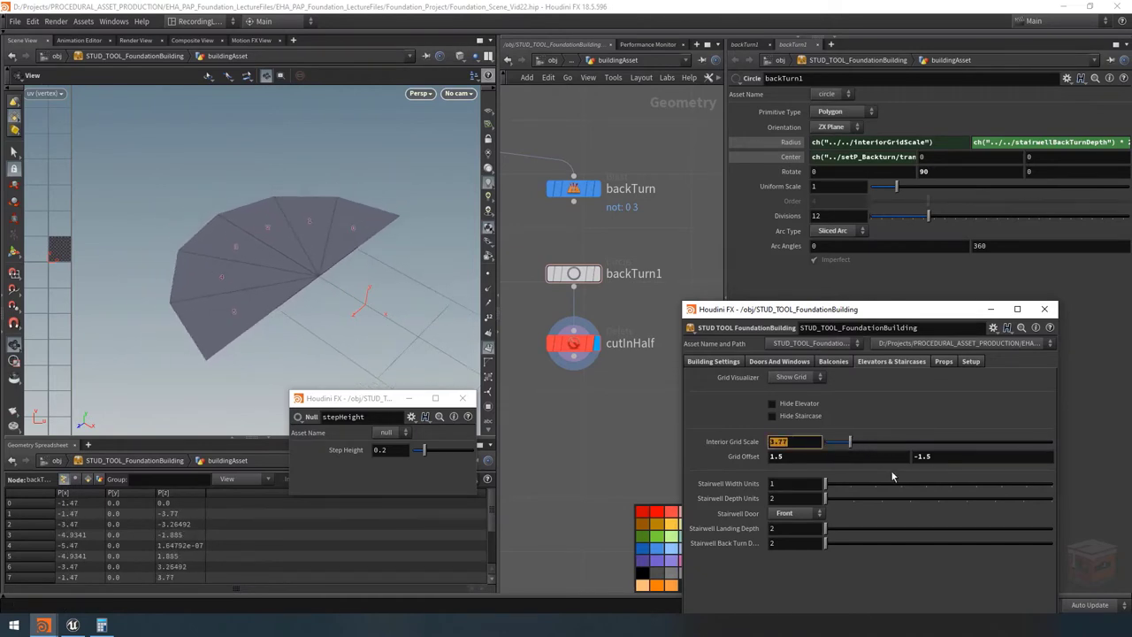
pyautogui.write('4')
pyautogui.press('Return')
pyautogui.moveTo(822, 543); pyautogui.dragTo(915, 555)
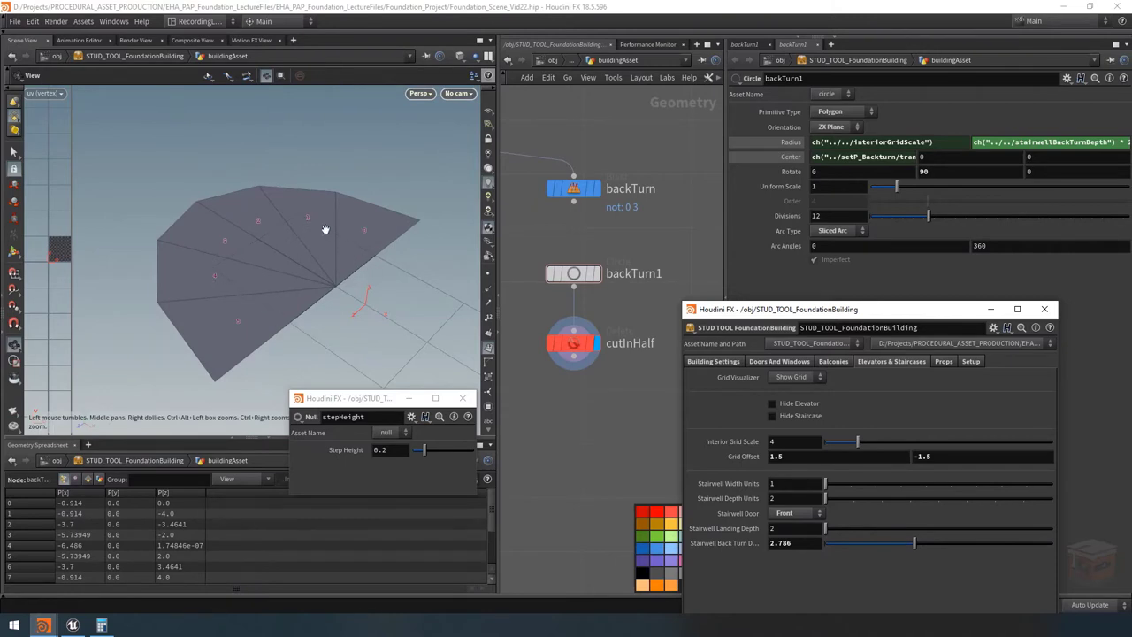
pyautogui.hotkey('ctrl', 'z')
pyautogui.hotkey('ctrl', 'z')
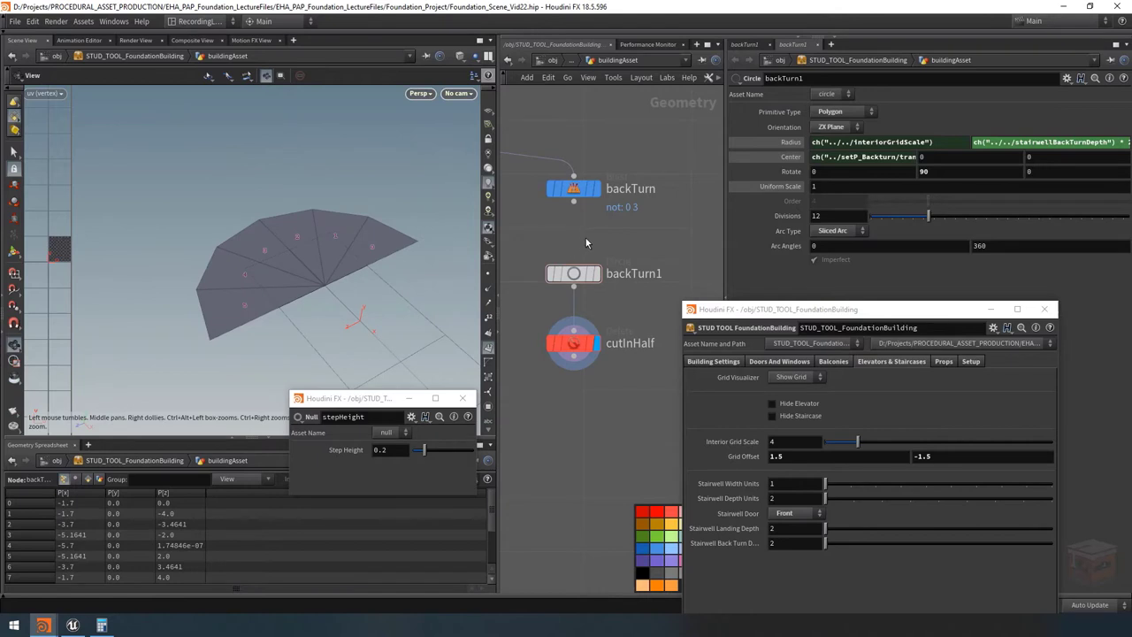
# Test Stairwell Width Units and Uniform Scale on the fan, undoing both changes.
pyautogui.moveTo(318, 305); pyautogui.dragTo(404, 261)
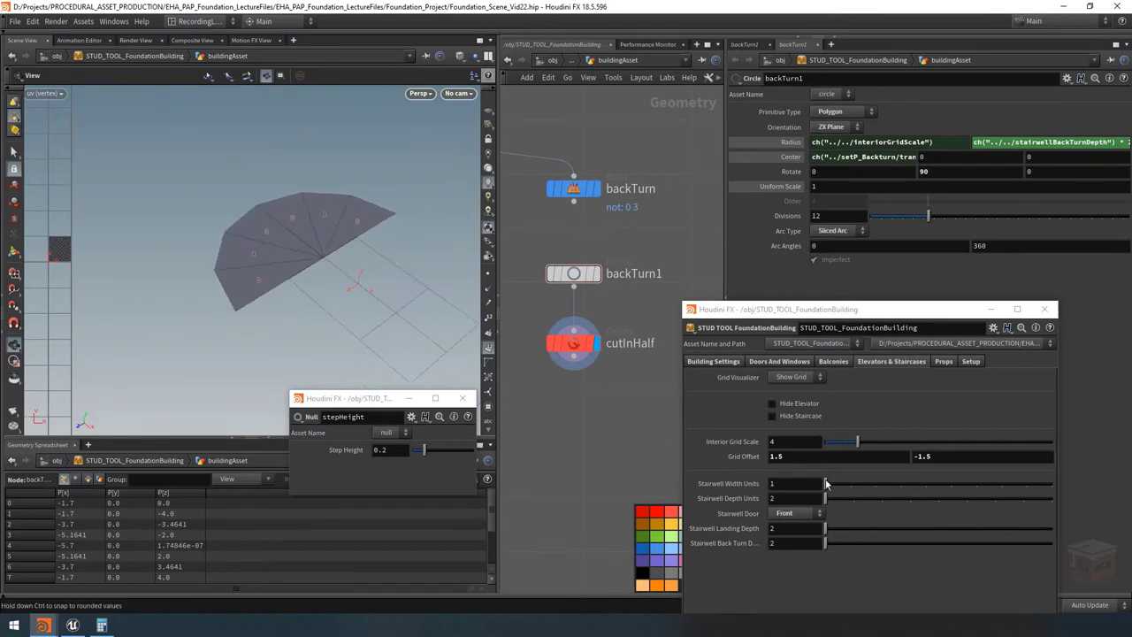
pyautogui.moveTo(849, 488); pyautogui.dragTo(896, 488)
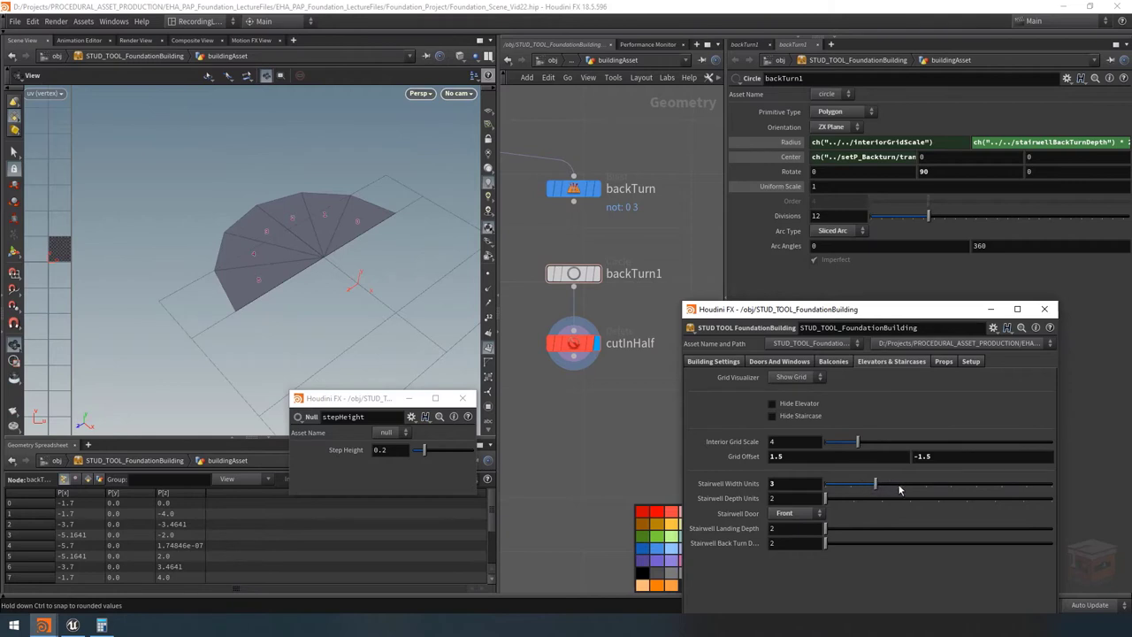
pyautogui.moveTo(875, 488); pyautogui.dragTo(818, 490)
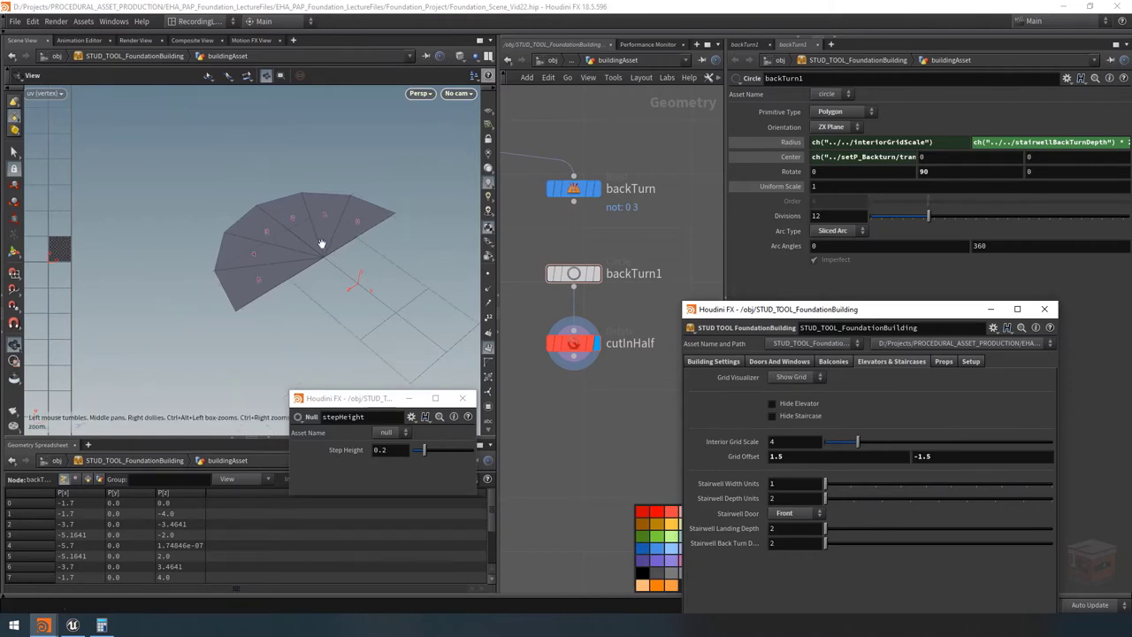
pyautogui.hotkey('ctrl', 'z')
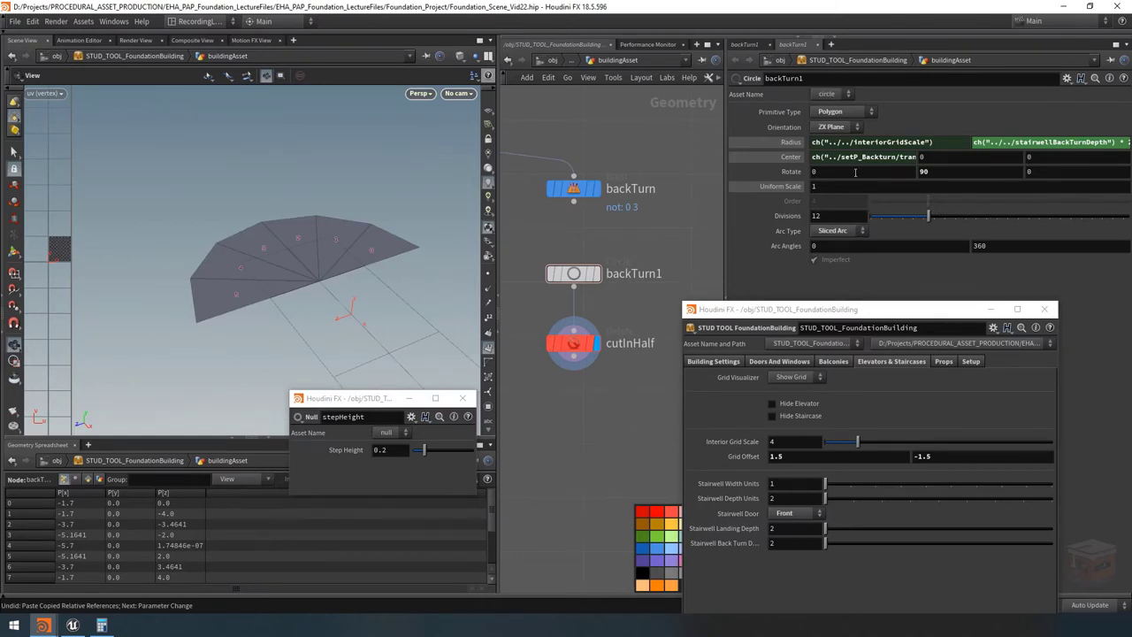
pyautogui.moveTo(823, 185); pyautogui.dragTo(902, 187, button='middle')
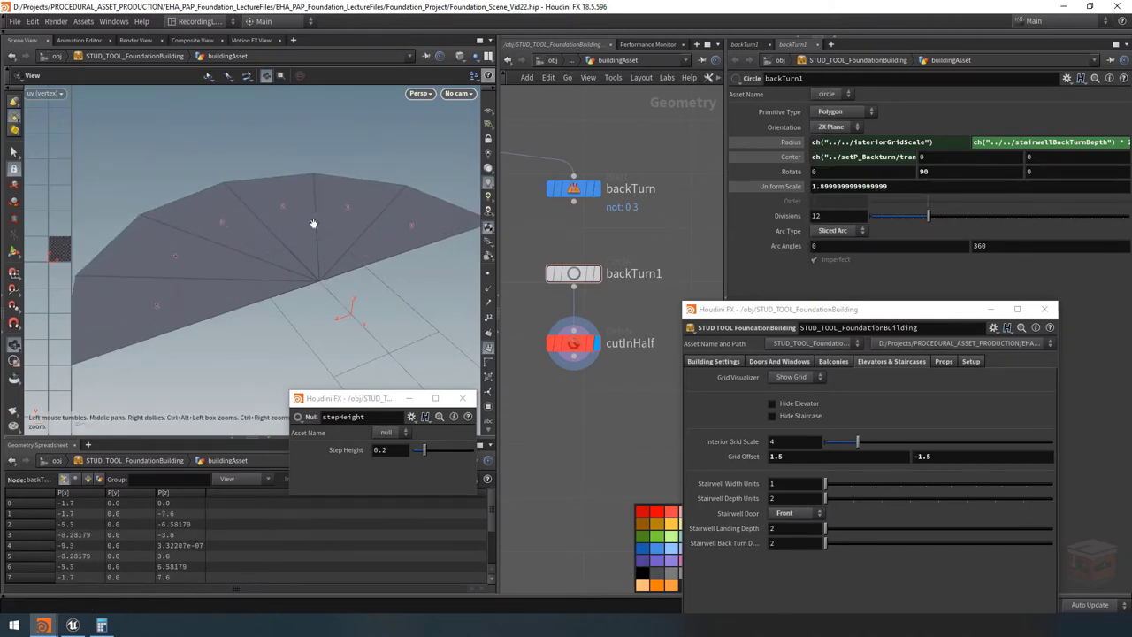
pyautogui.hotkey('ctrl', 'z')
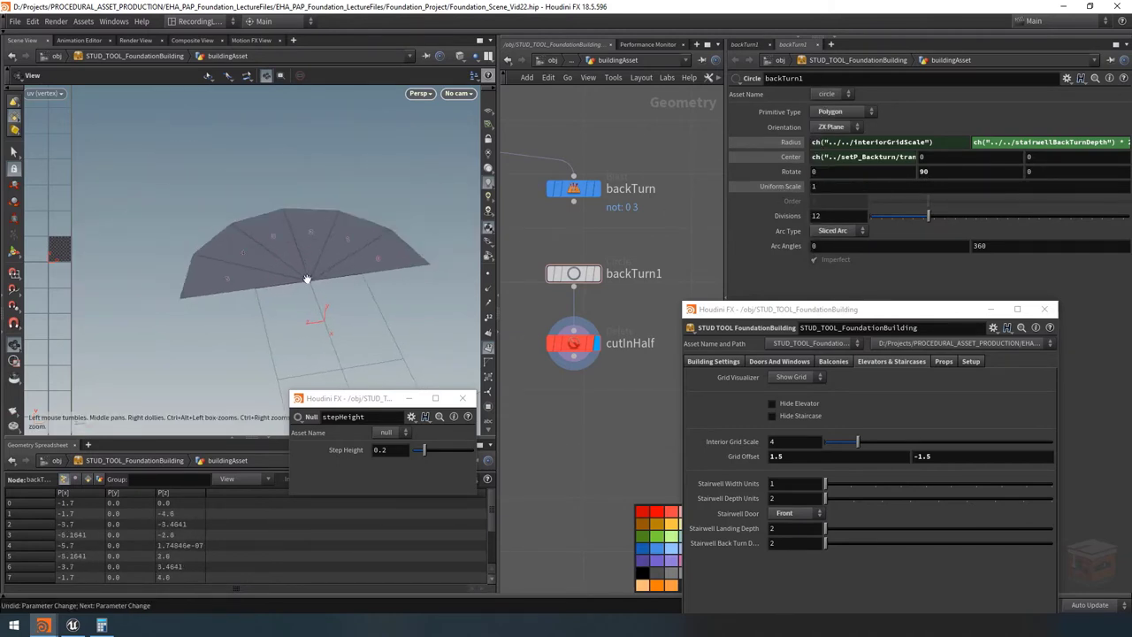
pyautogui.moveTo(307, 279); pyautogui.dragTo(392, 265)
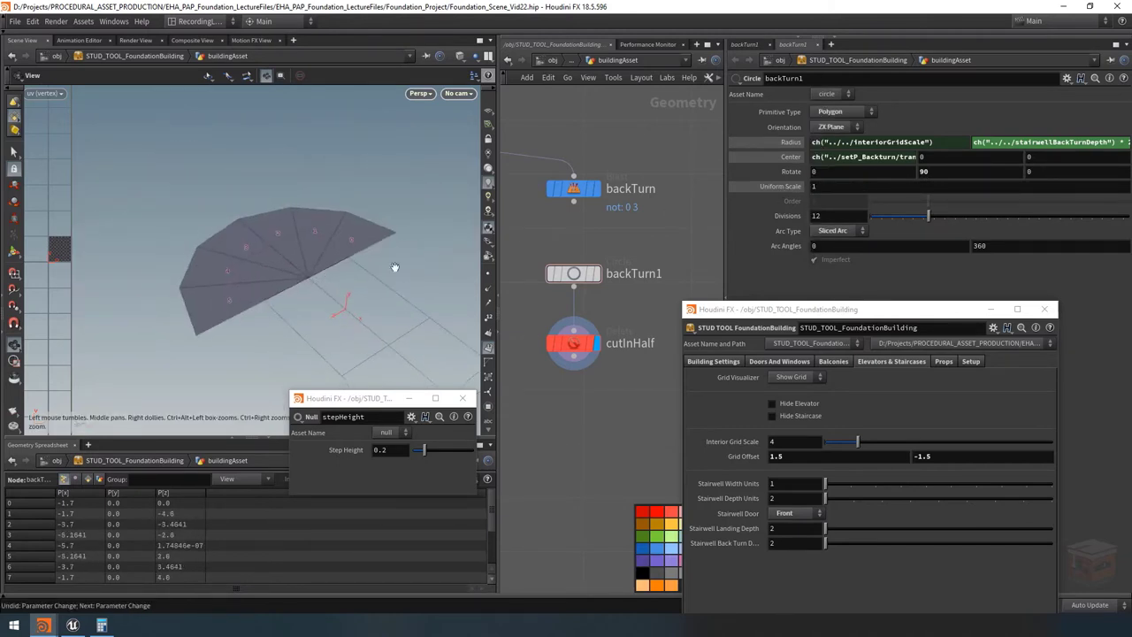
# Link backTurn1's Uniform Scale to Stairwell Width Units with a relative reference.
pyautogui.rightClick(727, 484)
pyautogui.click(772, 456)
pyautogui.rightClick(837, 186)
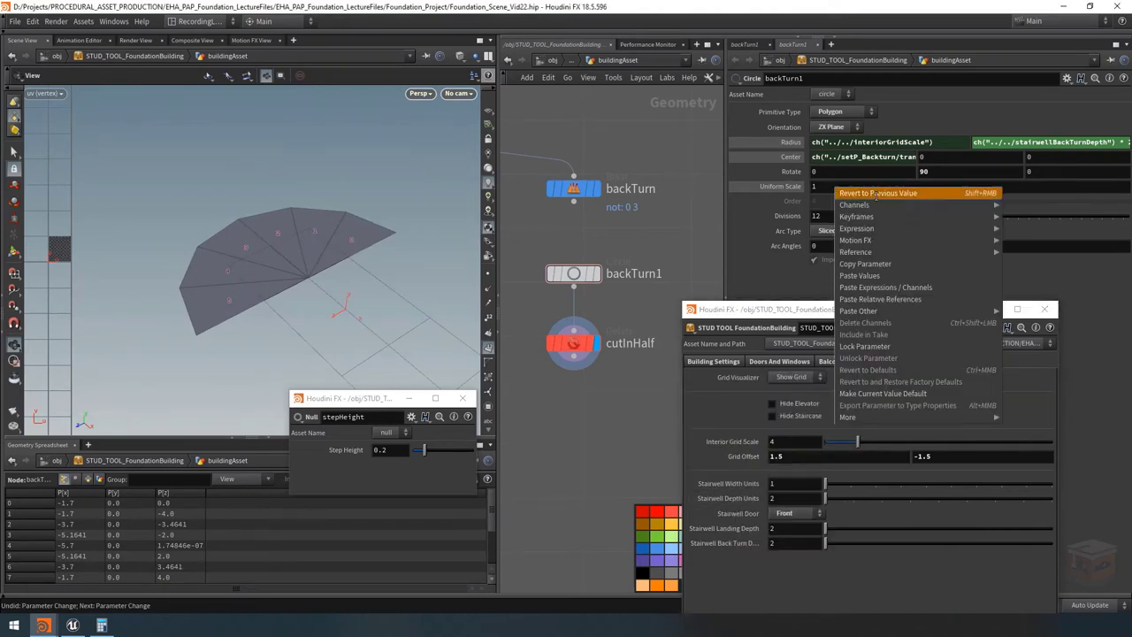
pyautogui.click(898, 302)
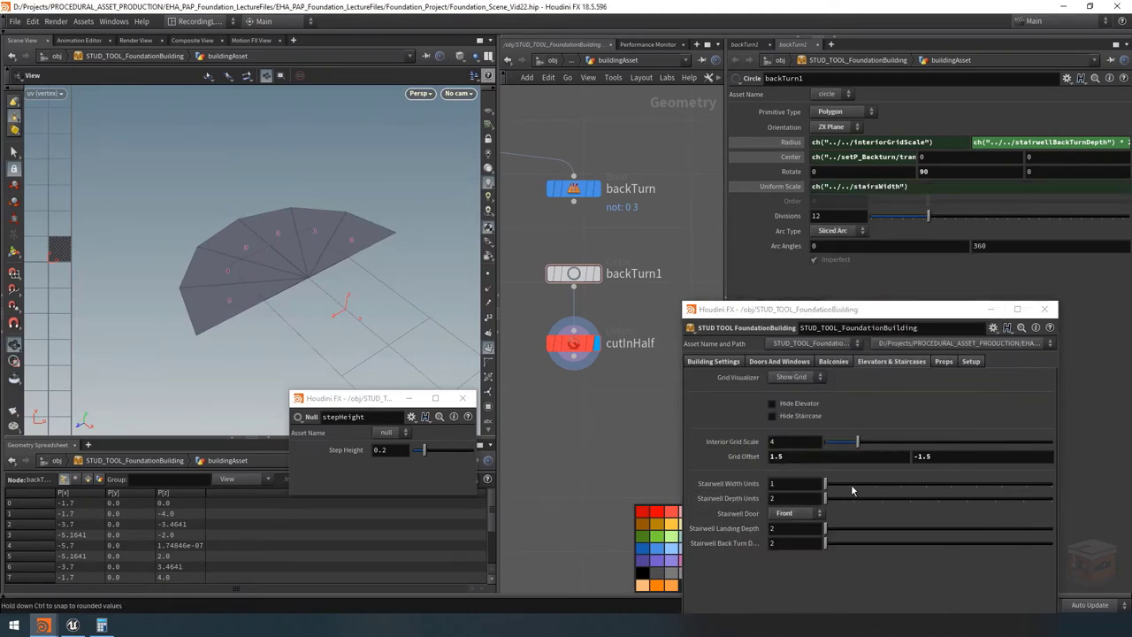
# Raise Stairwell Width Units to 2 and 4 to watch the fan grow, then revert to 1.
pyautogui.click(850, 485)
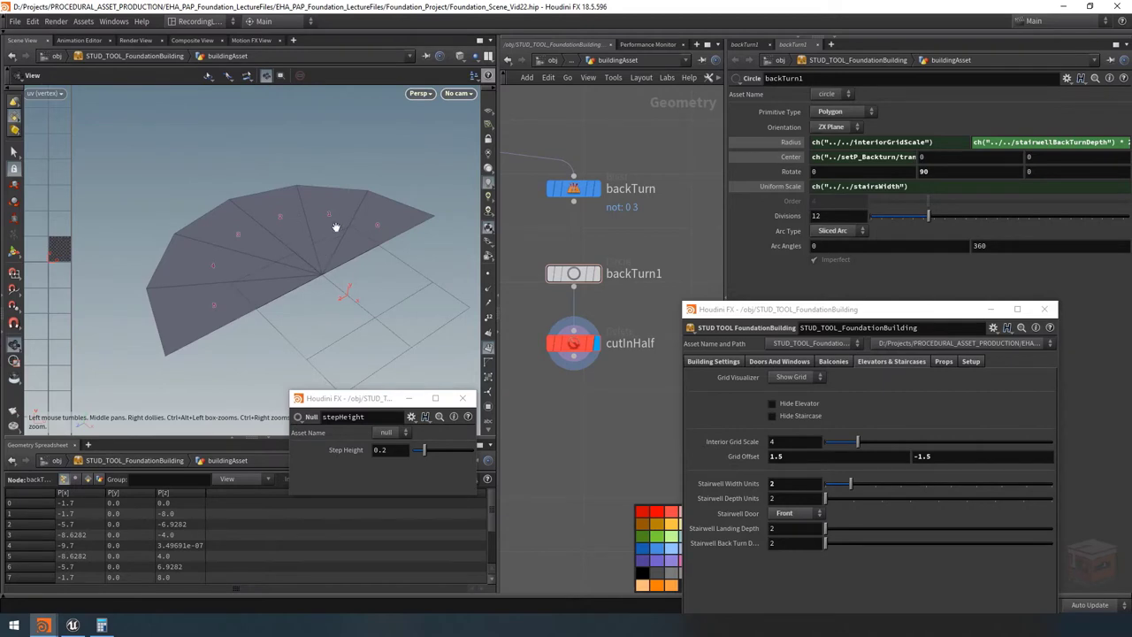
pyautogui.moveTo(873, 485); pyautogui.dragTo(900, 484)
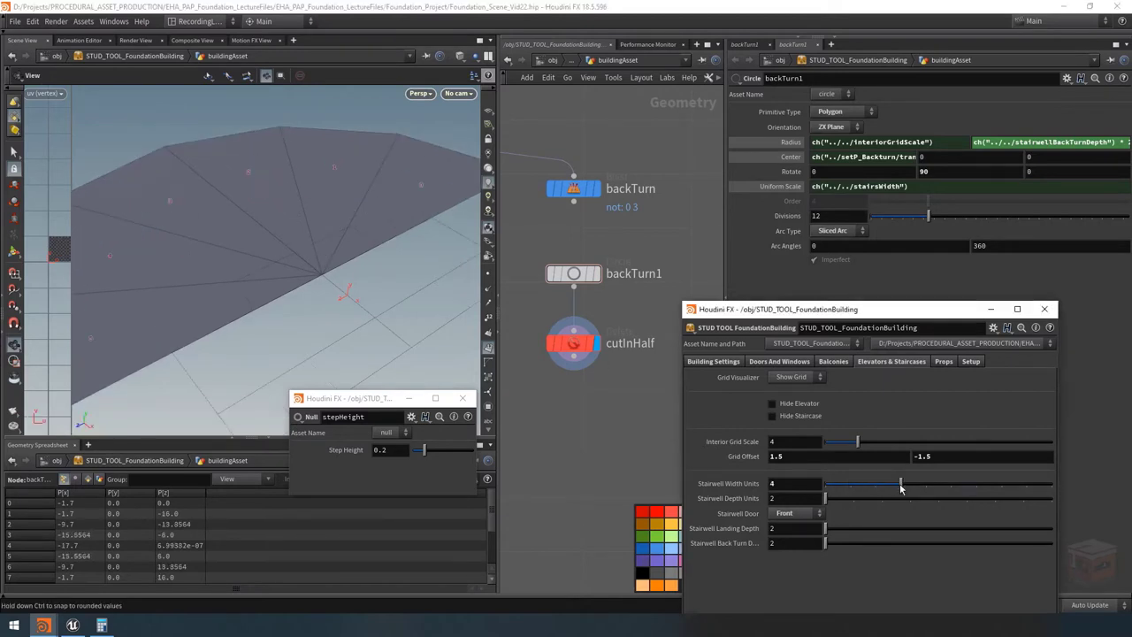
pyautogui.moveTo(339, 258); pyautogui.dragTo(231, 245)
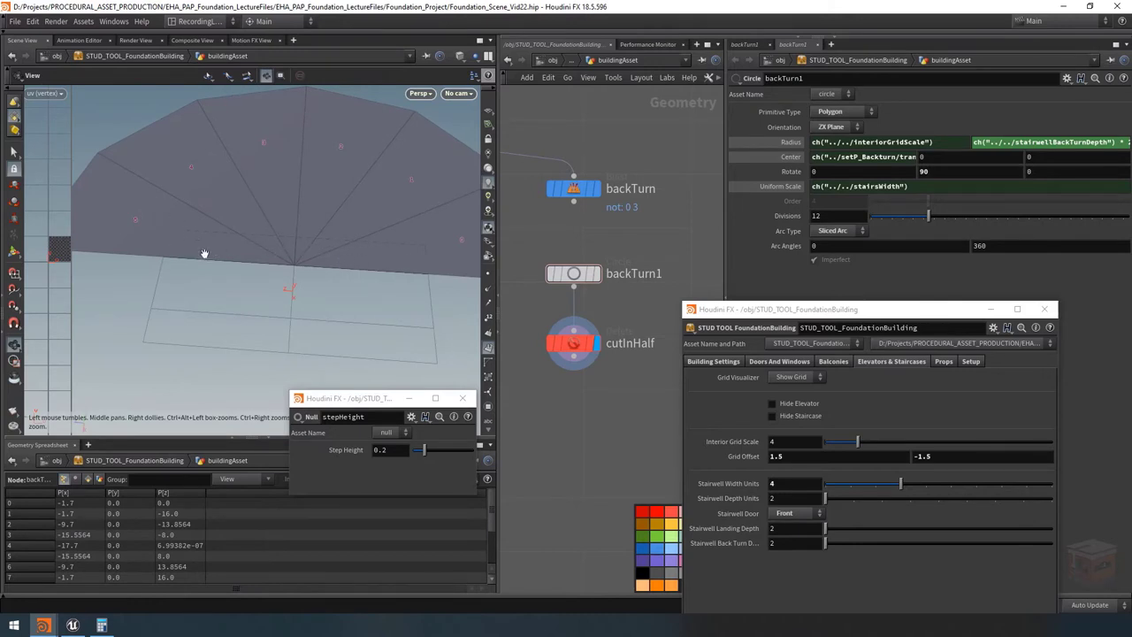
pyautogui.hotkey('ctrl', 'z')
pyautogui.hotkey('ctrl', 'z')
pyautogui.hotkey('ctrl', 'z')
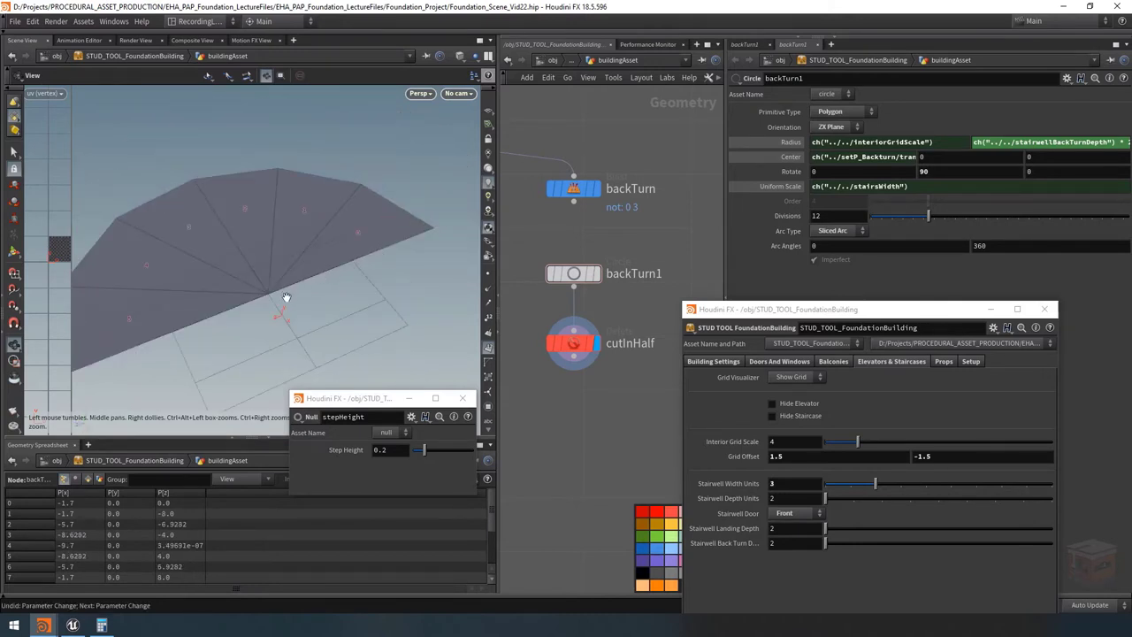
pyautogui.hotkey('ctrl', 'z')
pyautogui.moveTo(286, 297)
pyautogui.mouseDown()
pyautogui.moveTo(313, 283)
pyautogui.moveTo(262, 285)
pyautogui.moveTo(291, 292)
pyautogui.mouseUp()
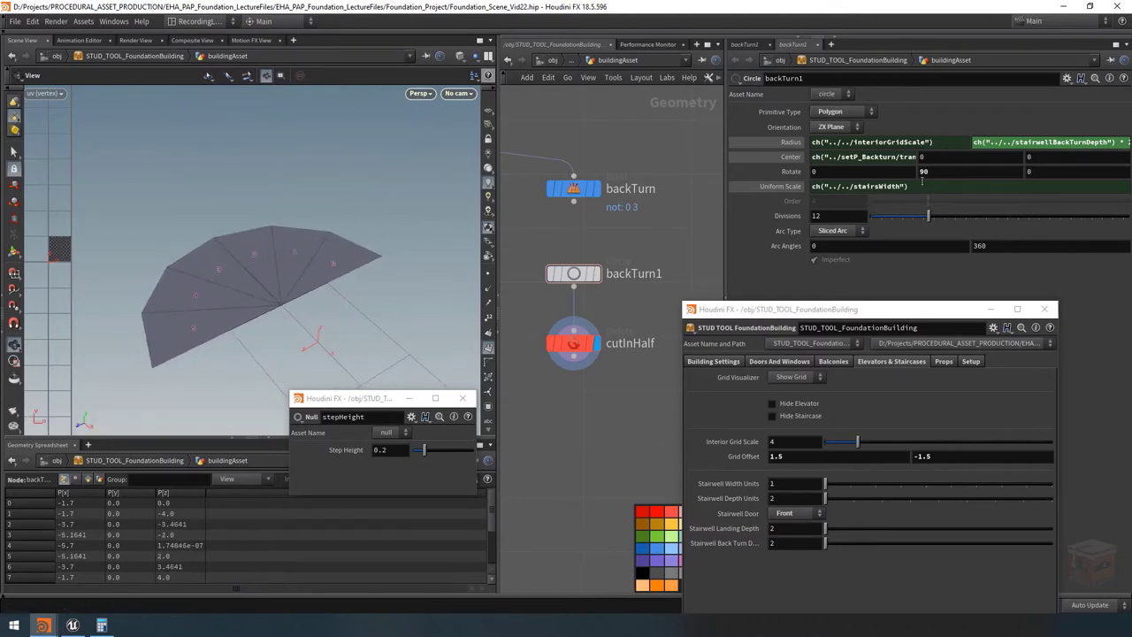
# Remove Uniform Scale's stairsWidth link and instead multiply Radius by ch("../../stairsWidth").
pyautogui.rightClick(837, 189)
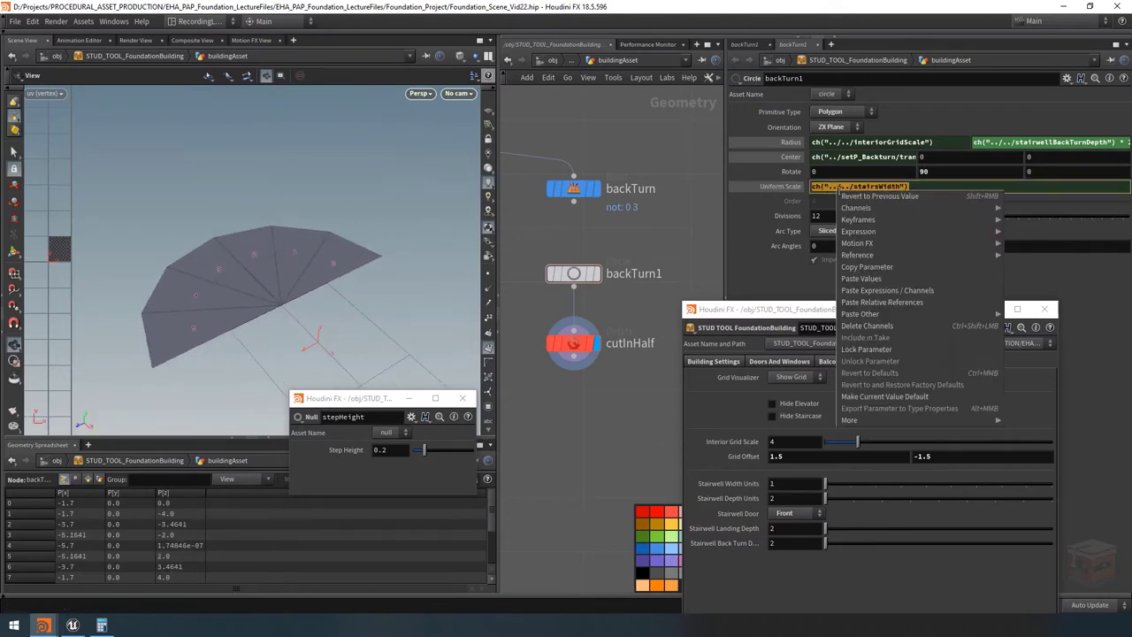
pyautogui.click(872, 329)
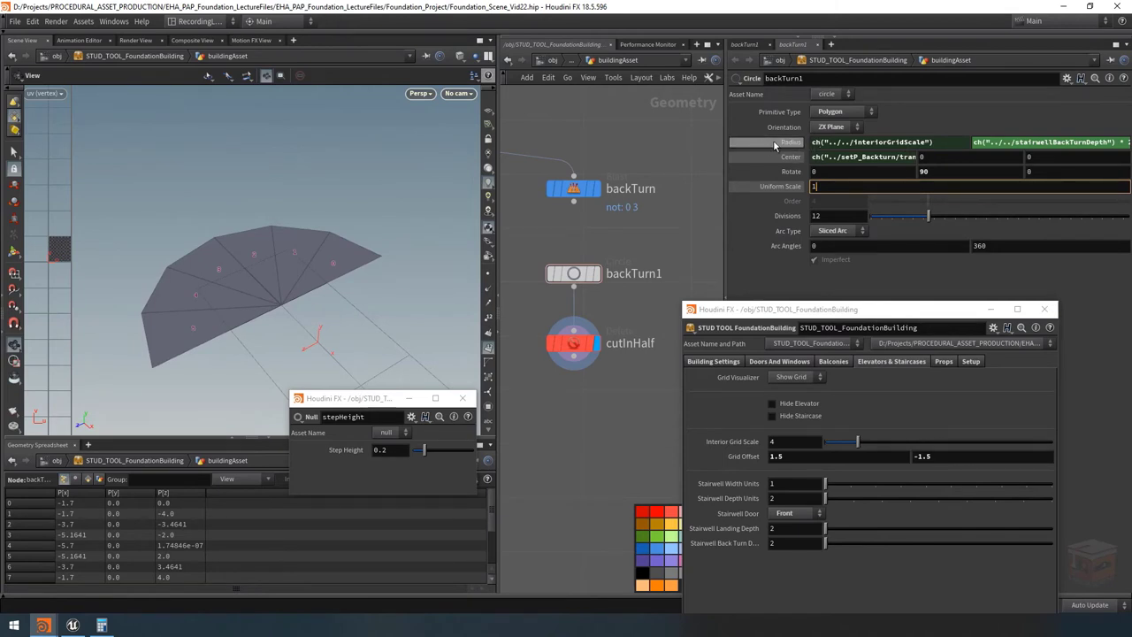
pyautogui.click(935, 142)
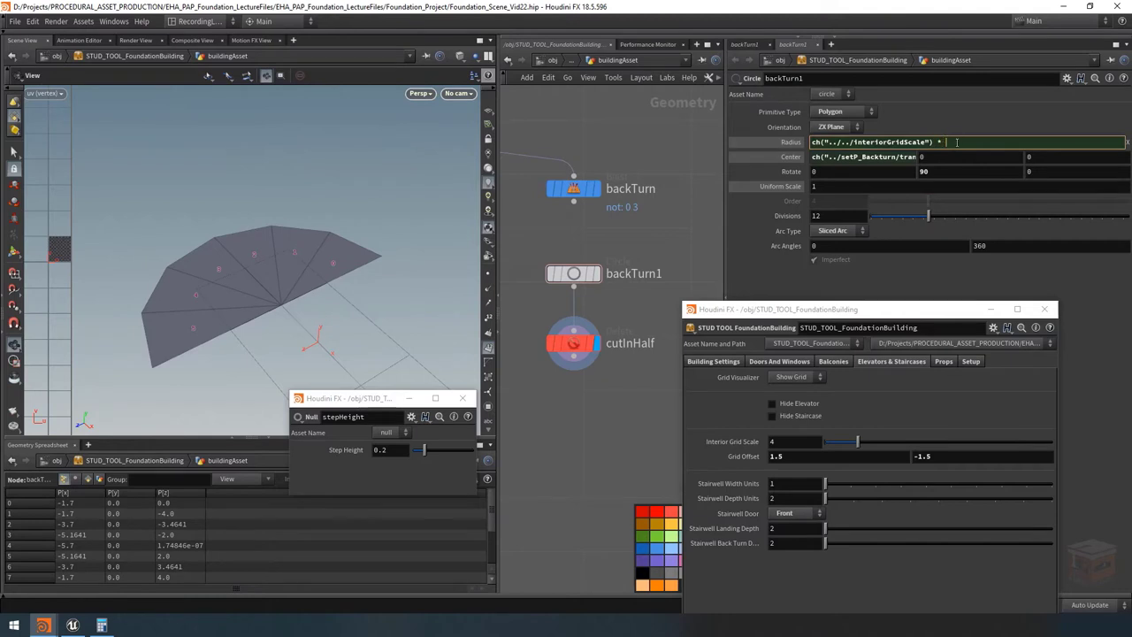
pyautogui.write('*')
pyautogui.rightClick(958, 142)
pyautogui.click(1026, 255)
pyautogui.press('Return')
# Raise Stairwell Width Units to 2, 3 and 4 and inspect the scaled arc.
pyautogui.moveTo(851, 484); pyautogui.dragTo(889, 488)
pyautogui.moveTo(283, 202); pyautogui.dragTo(172, 263)
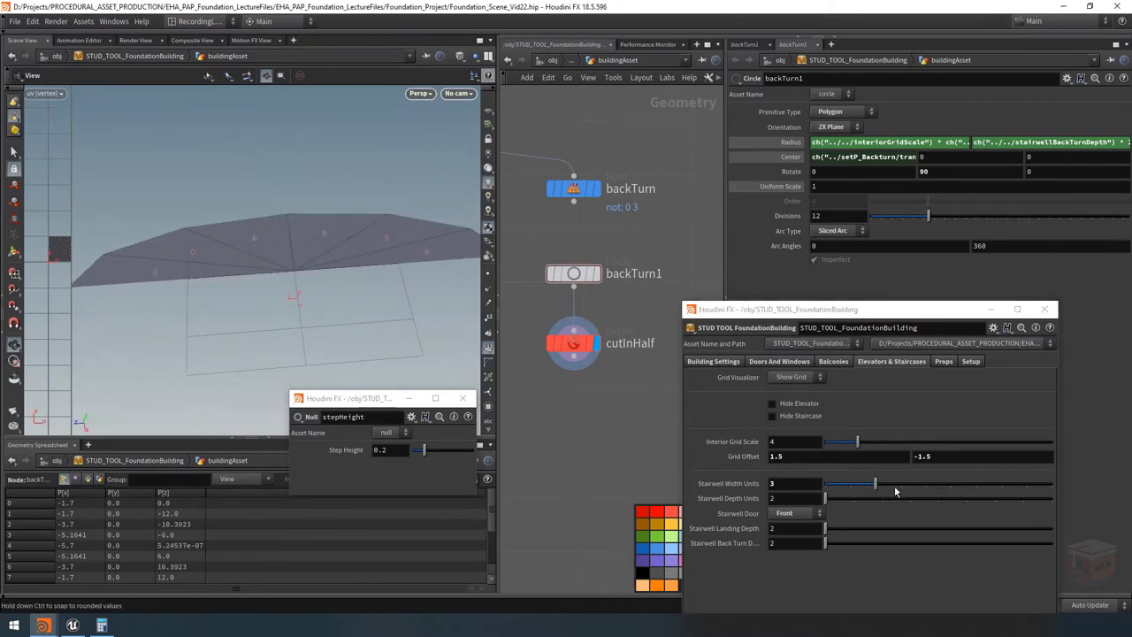
pyautogui.moveTo(893, 489); pyautogui.dragTo(900, 487)
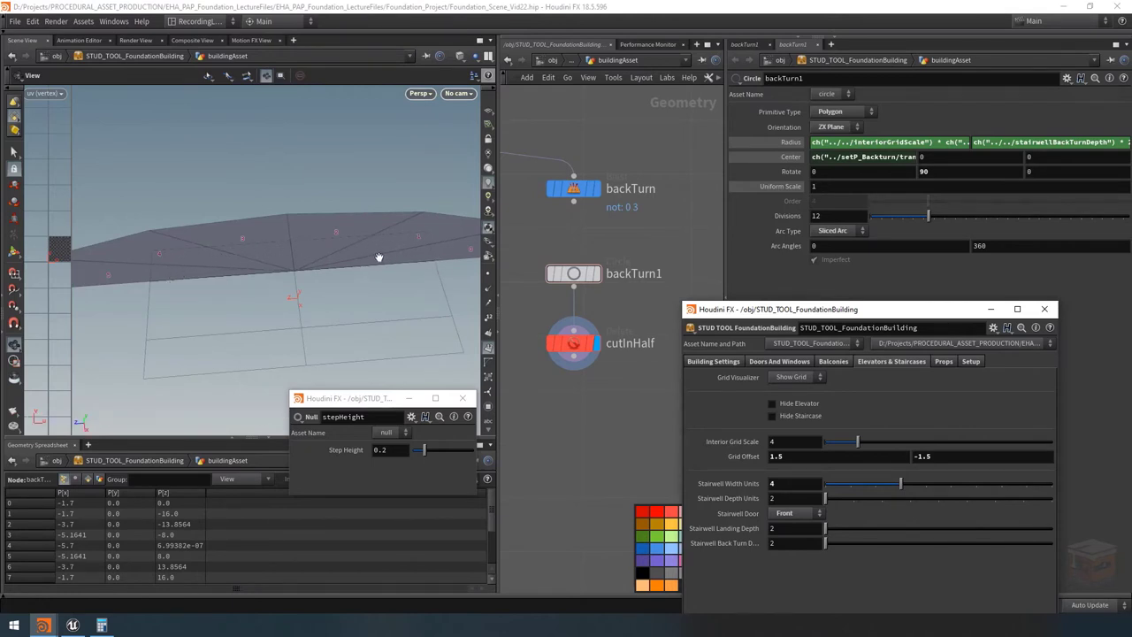
pyautogui.moveTo(379, 256); pyautogui.dragTo(353, 247)
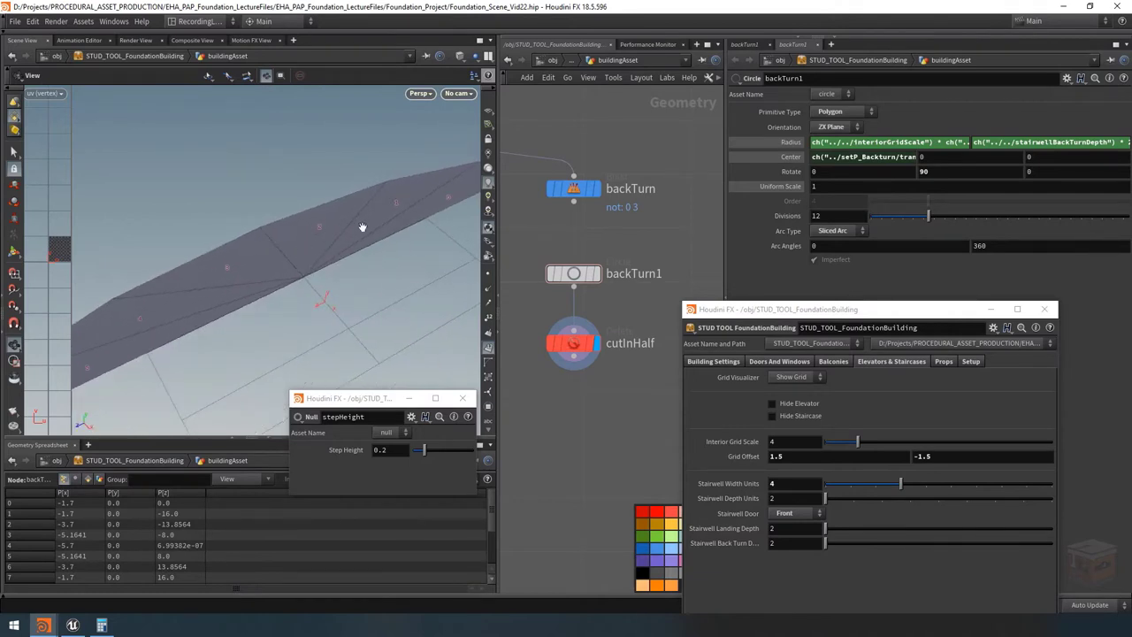
pyautogui.moveTo(347, 258); pyautogui.dragTo(415, 232)
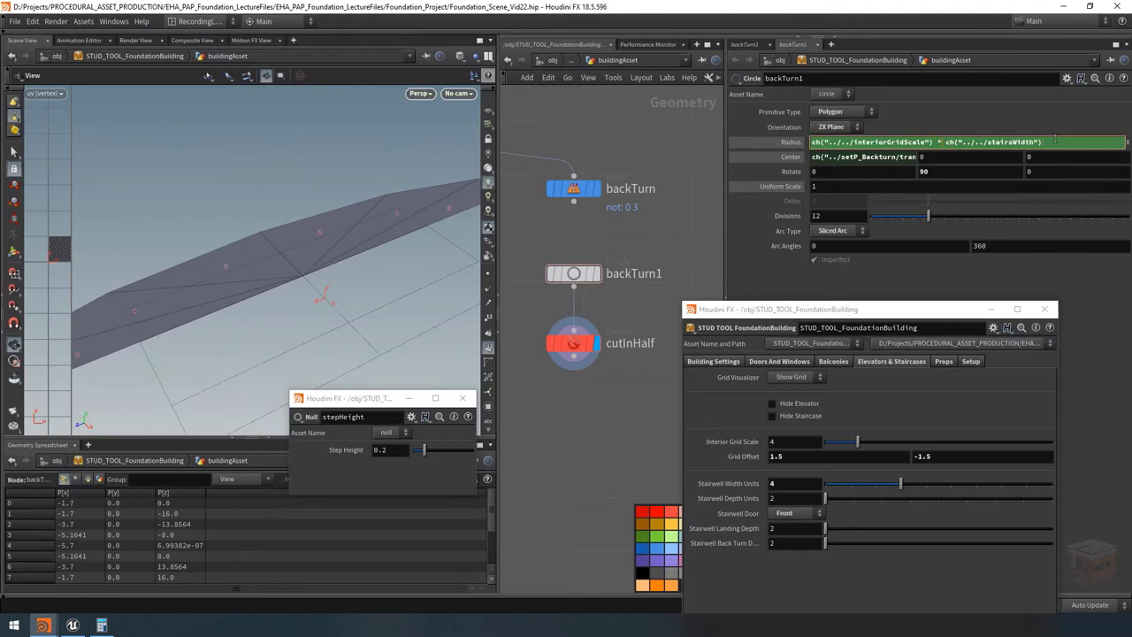
# Drop the stairsWidth multiplier from Radius and relink Uniform Scale to stairsWidth.
pyautogui.moveTo(1044, 142); pyautogui.dragTo(930, 141)
pyautogui.hotkey('ctrl', 'c')
pyautogui.press('BackSpace')
pyautogui.press('Return')
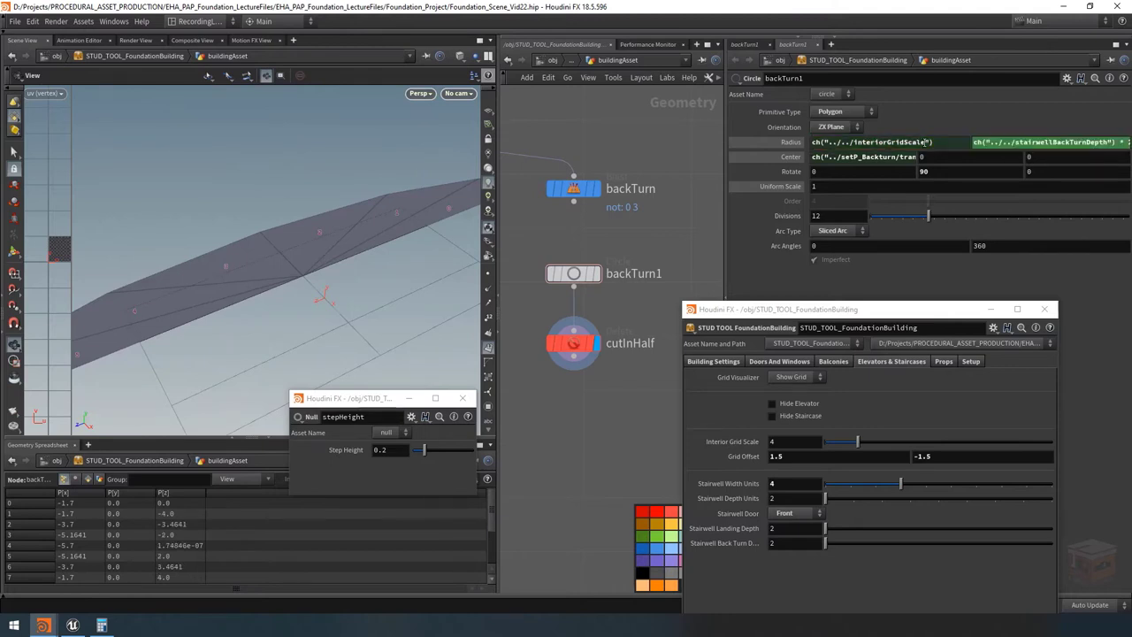
pyautogui.rightClick(837, 185)
pyautogui.click(927, 302)
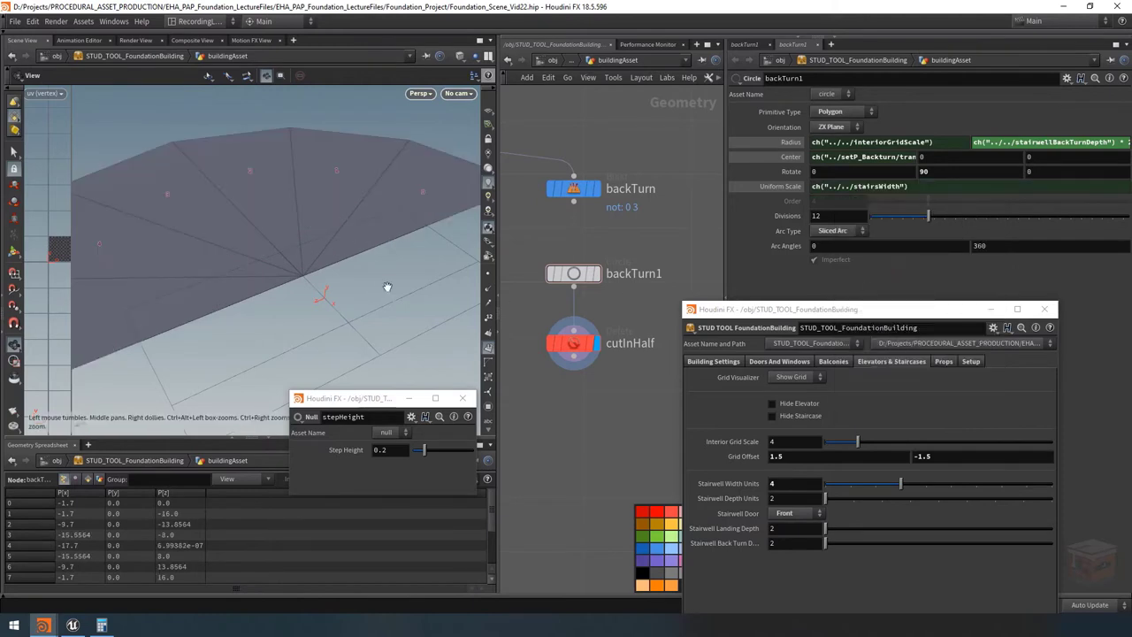
# Try 6 divisions on the back-turn circle, then undo back to 12.
pyautogui.moveTo(386, 287); pyautogui.dragTo(235, 303)
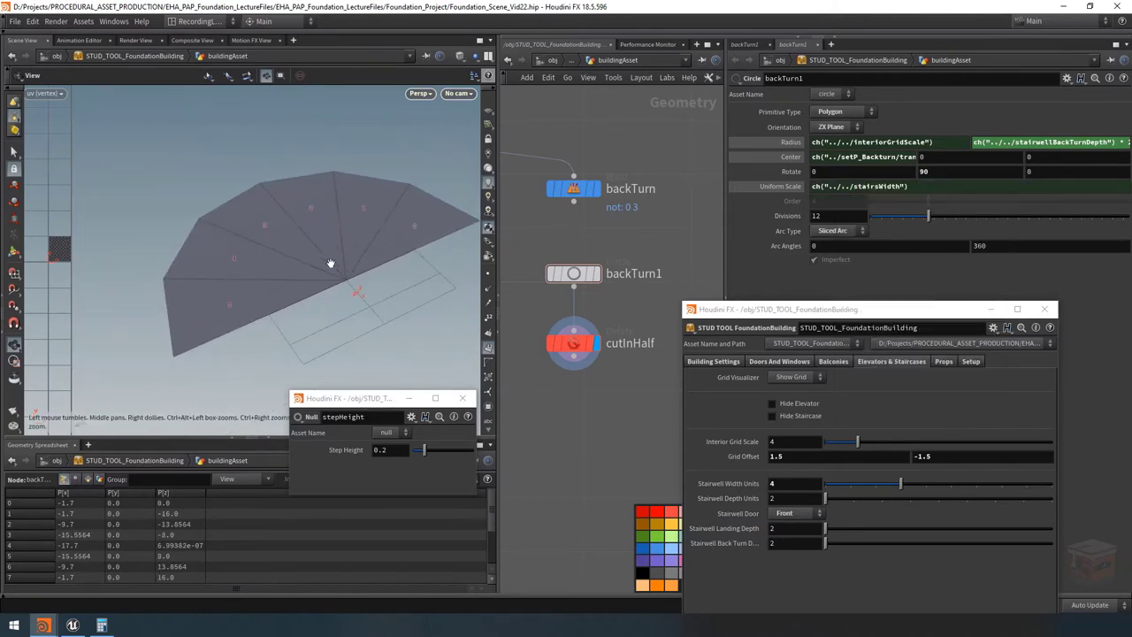
pyautogui.hotkey('ctrl', 'z')
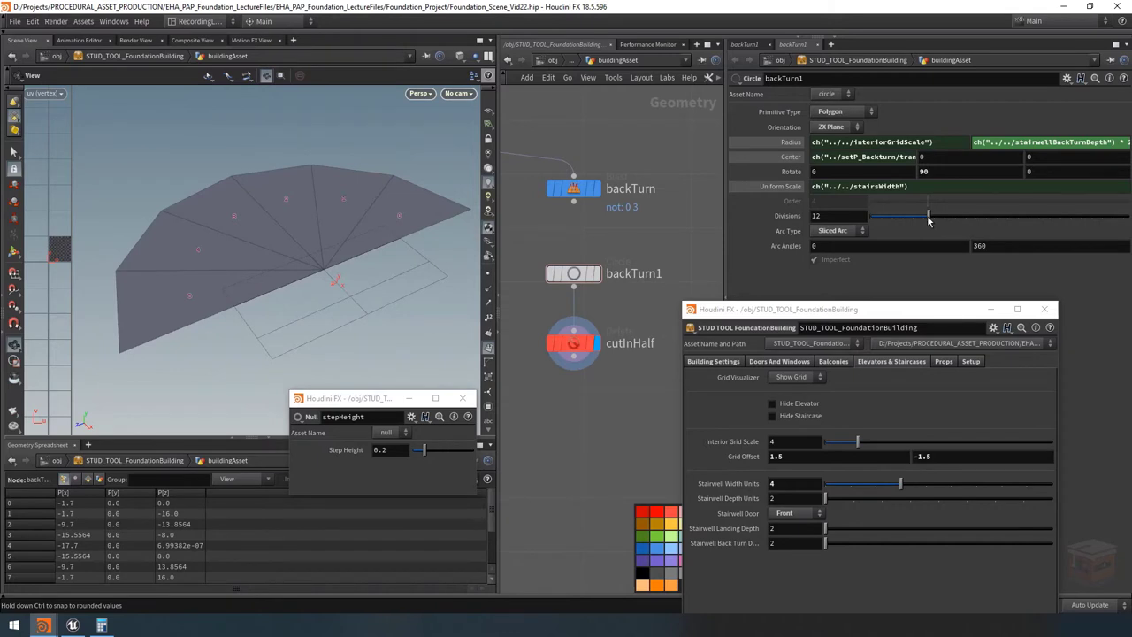
pyautogui.moveTo(929, 221); pyautogui.dragTo(970, 221)
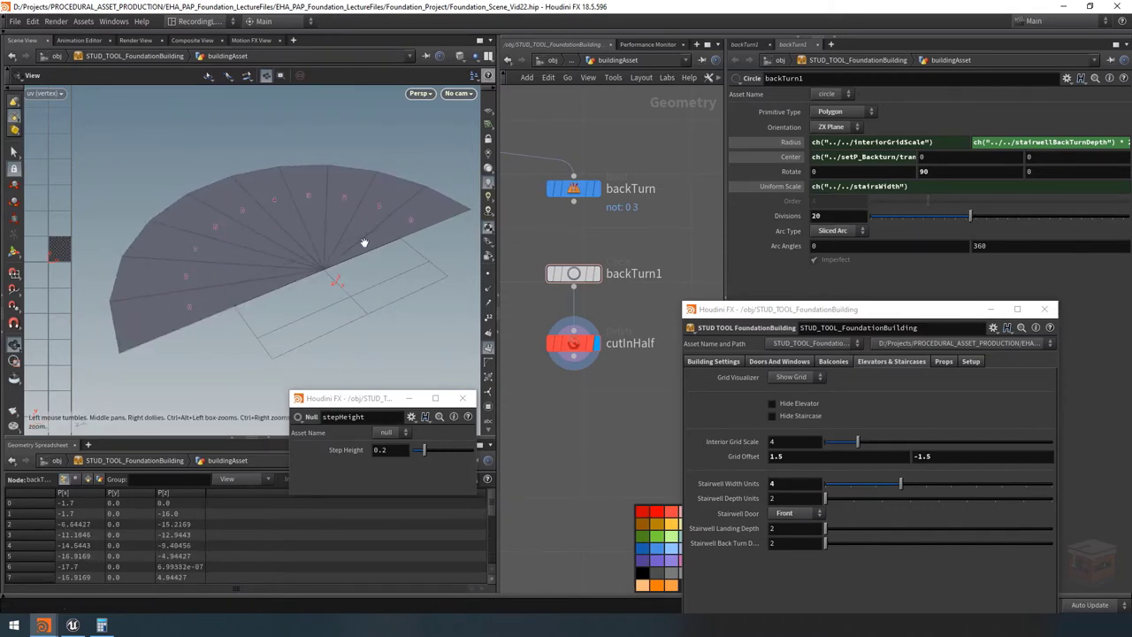
pyautogui.hotkey('ctrl', 'z')
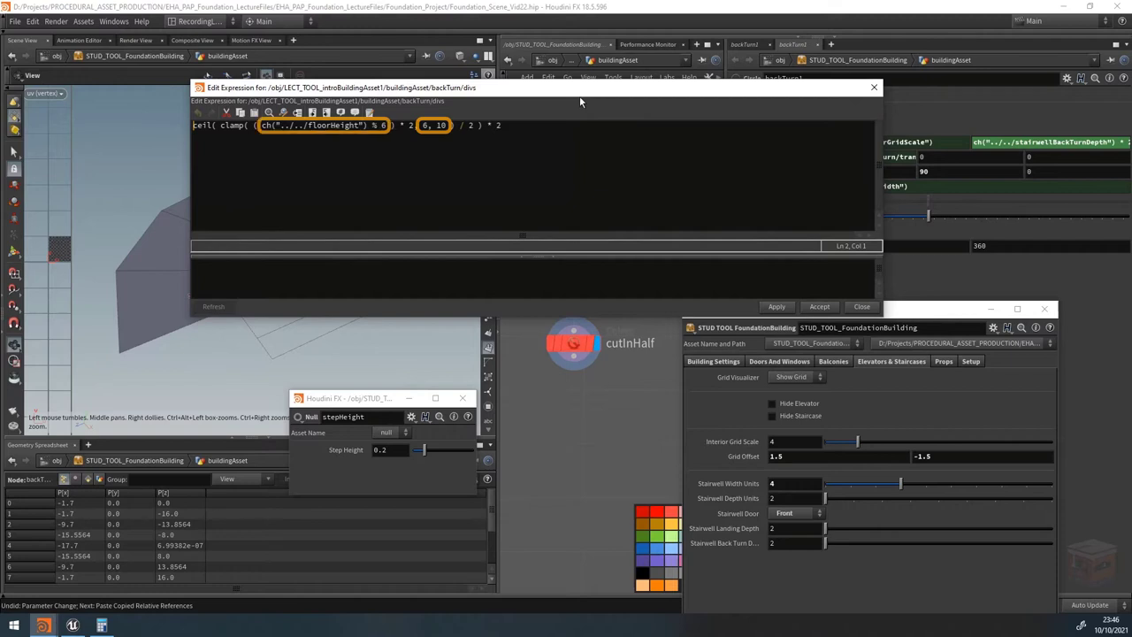
# Paste a relative reference to Building Settings' Floor Height into backTurn1's Divisions.
pyautogui.press('Escape')
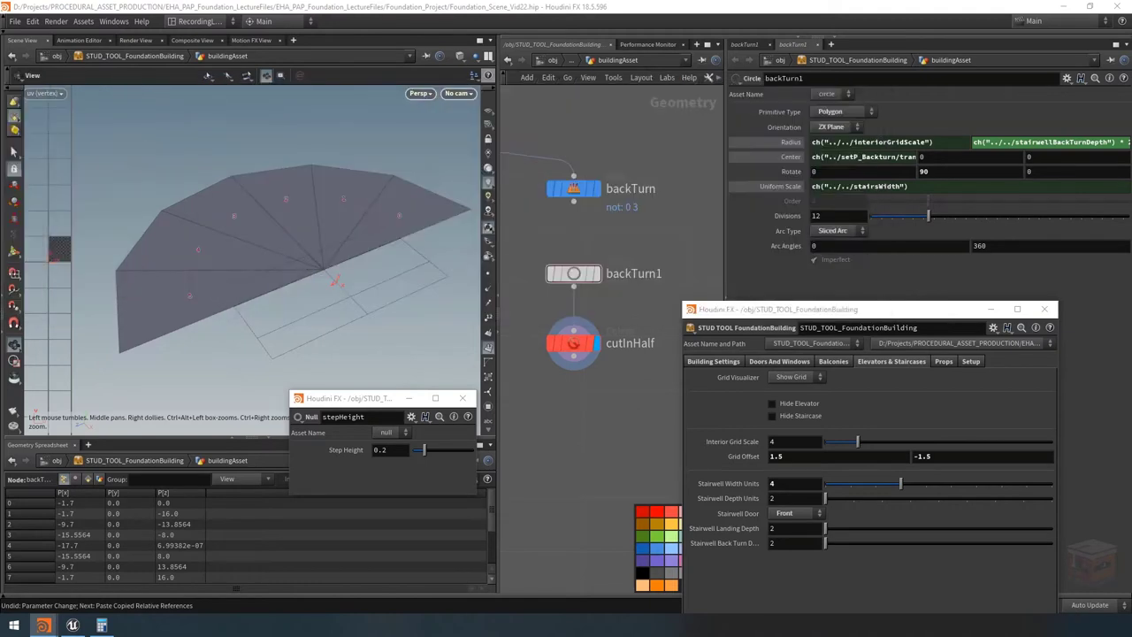
pyautogui.click(827, 215)
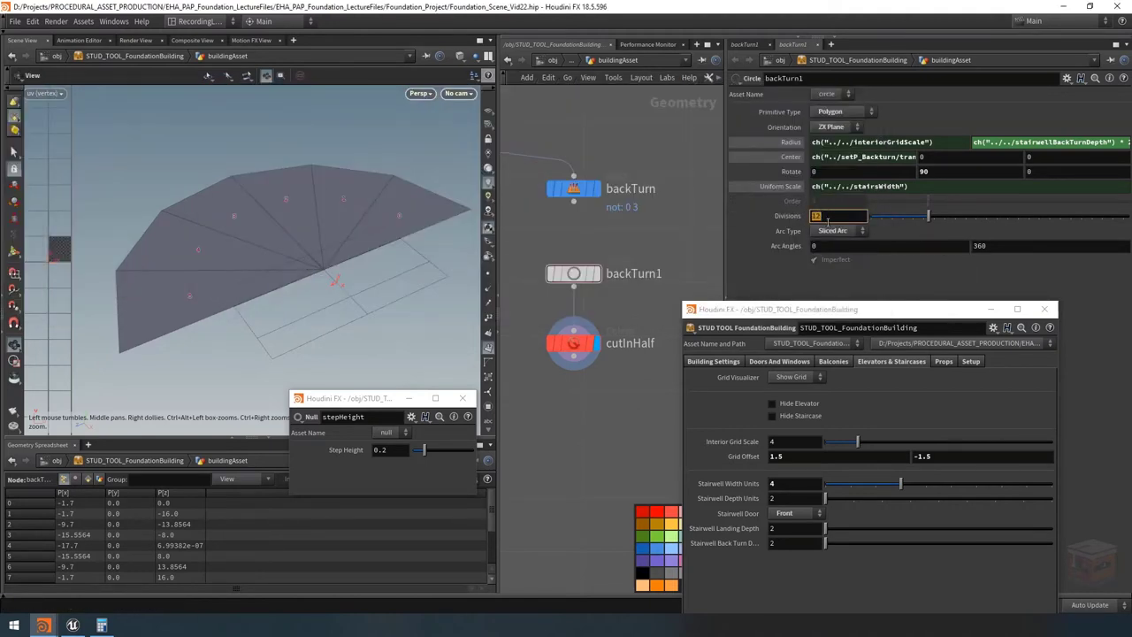
pyautogui.click(699, 364)
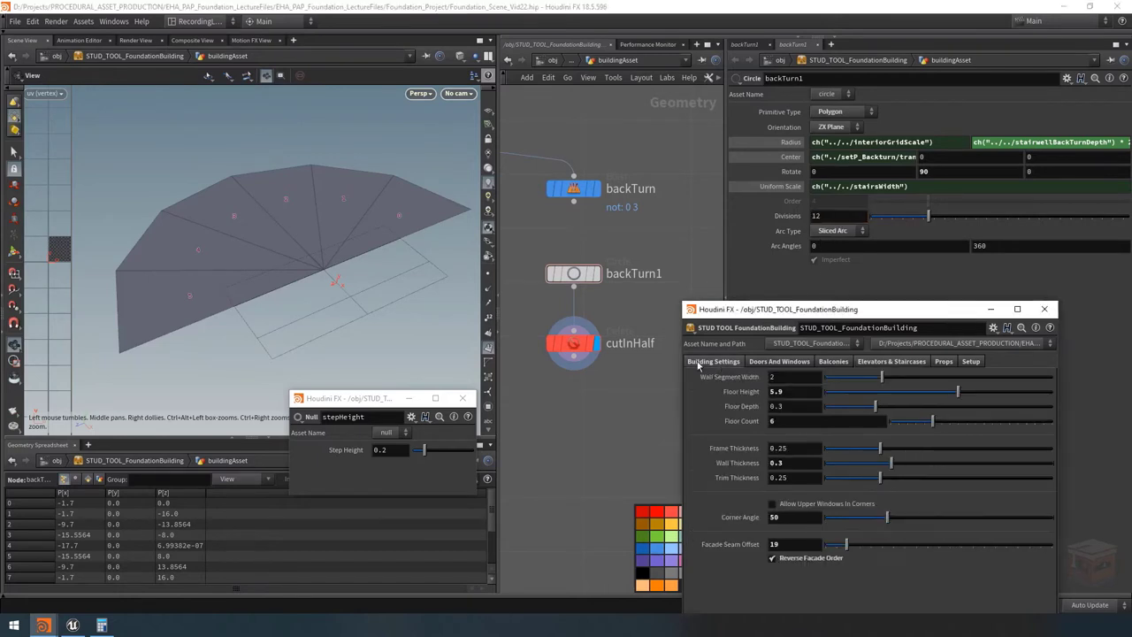
pyautogui.rightClick(743, 395)
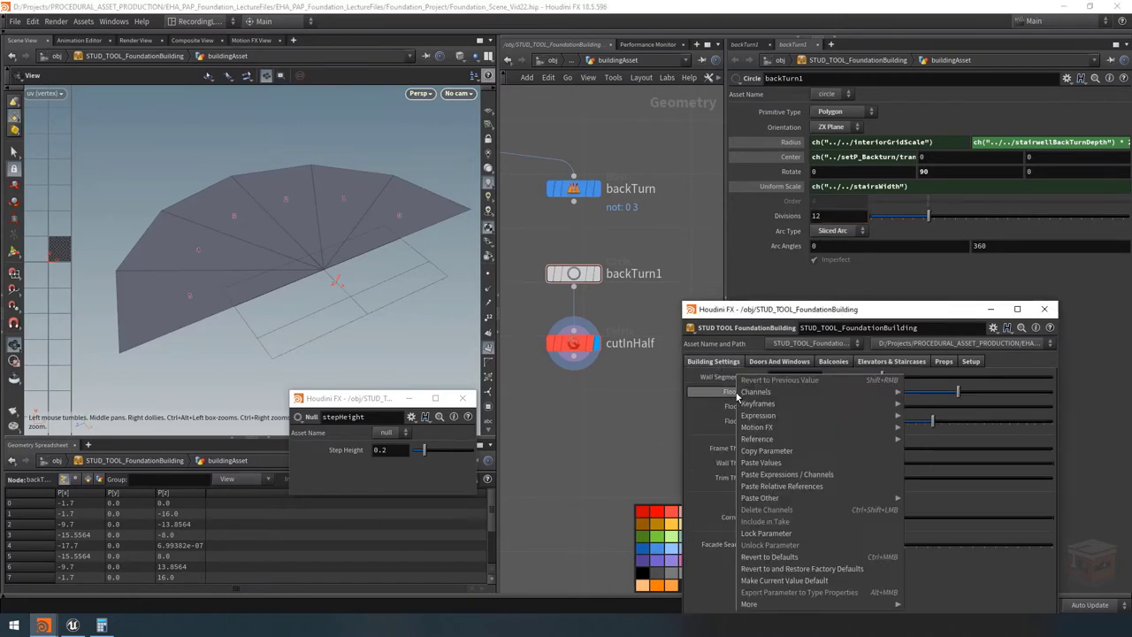
pyautogui.click(799, 451)
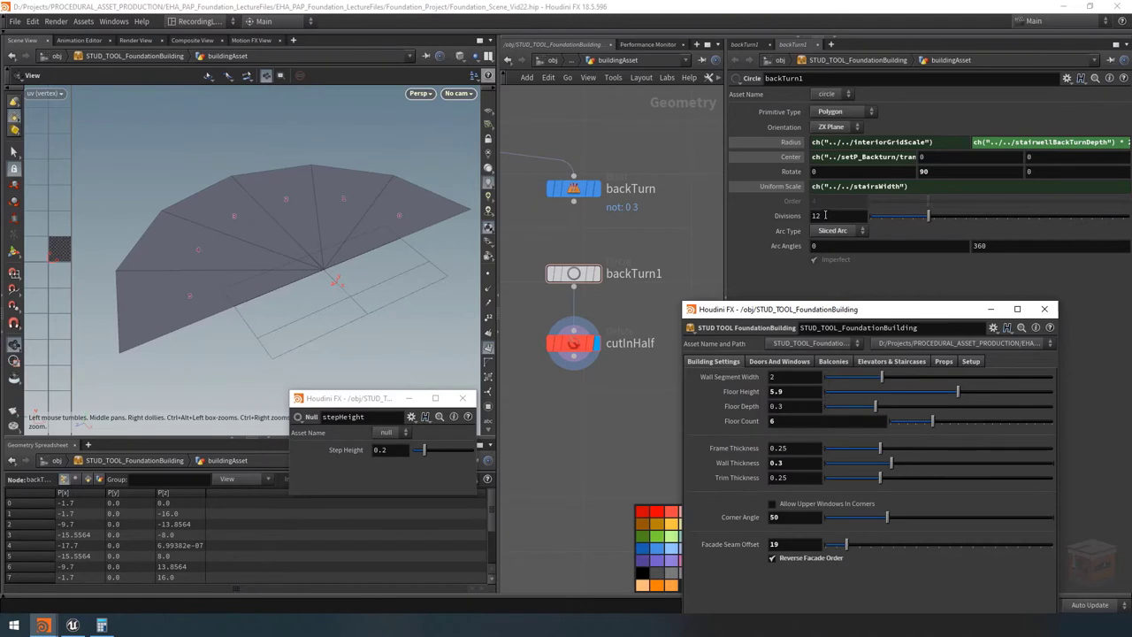
pyautogui.rightClick(826, 215)
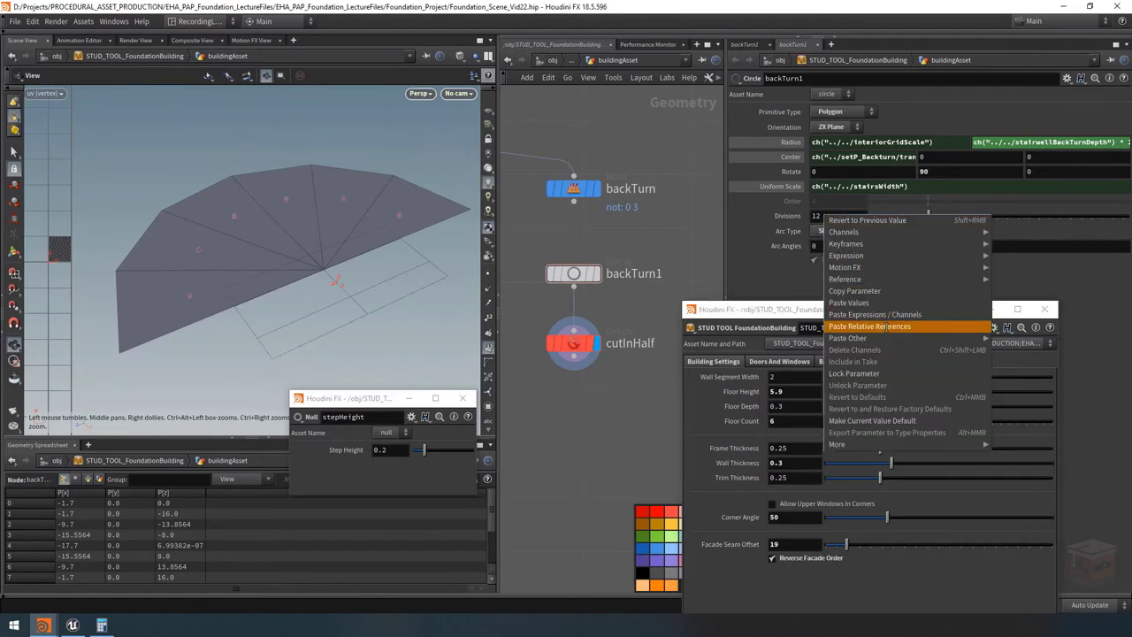
pyautogui.click(884, 327)
# Append * 2 to the Divisions expression and confirm it evaluates to 12.
pyautogui.hotkey('ctrl', 'z')
pyautogui.click(940, 216)
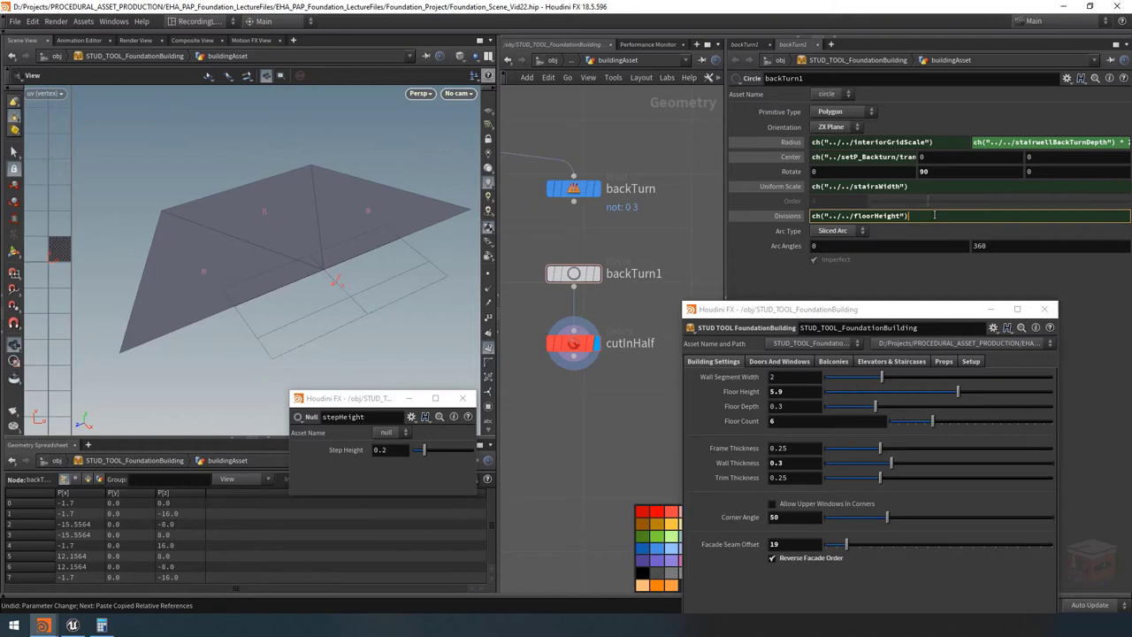
pyautogui.write('* 2')
pyautogui.press('Return')
pyautogui.click(787, 216)
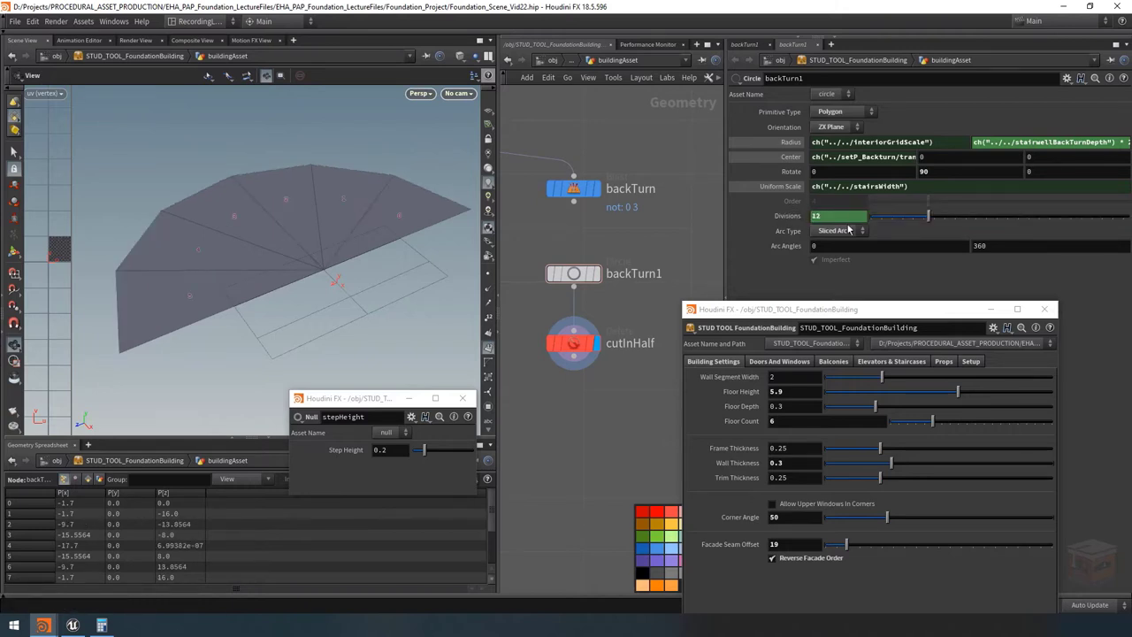
pyautogui.click(786, 216)
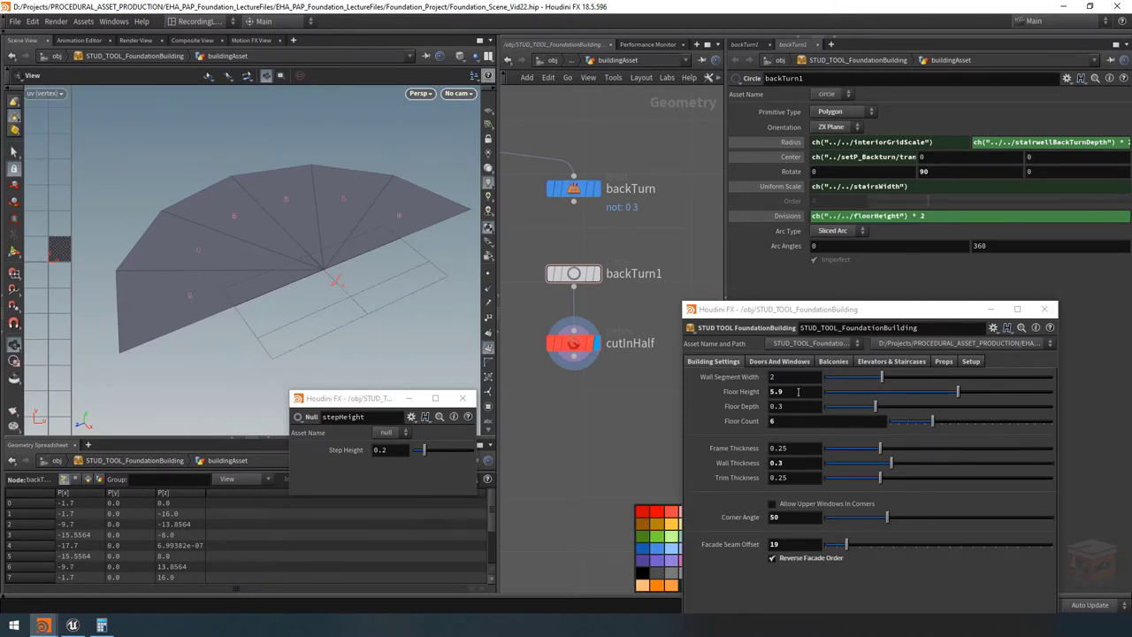
# Set Floor Height to 10 and check that Uniform Scale evaluates to 3.
pyautogui.click(777, 391)
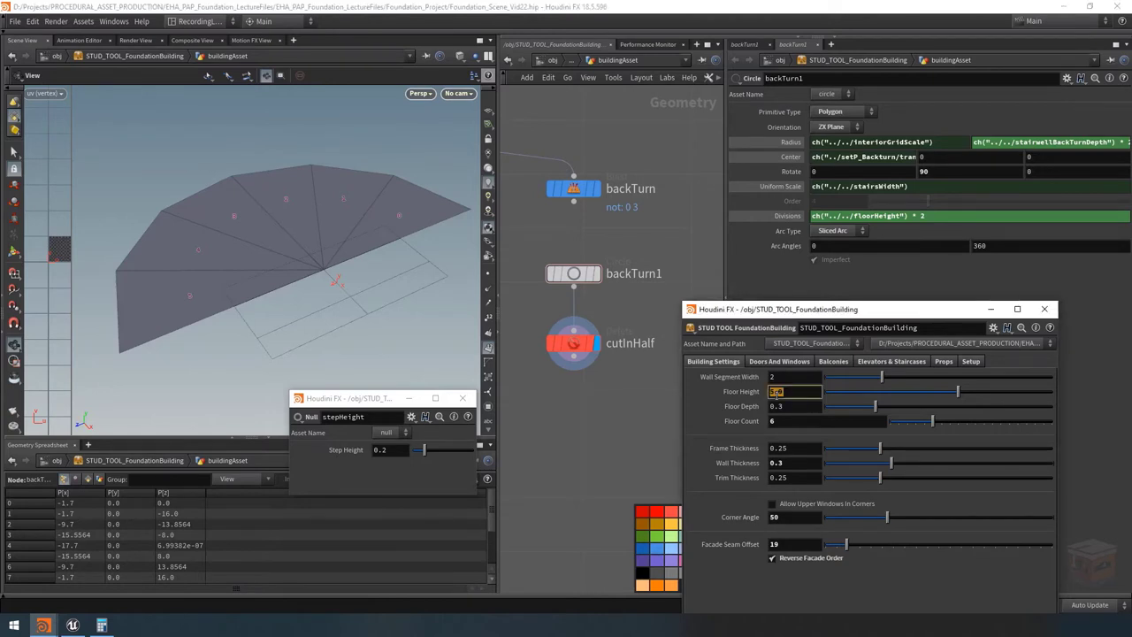
pyautogui.press('Return')
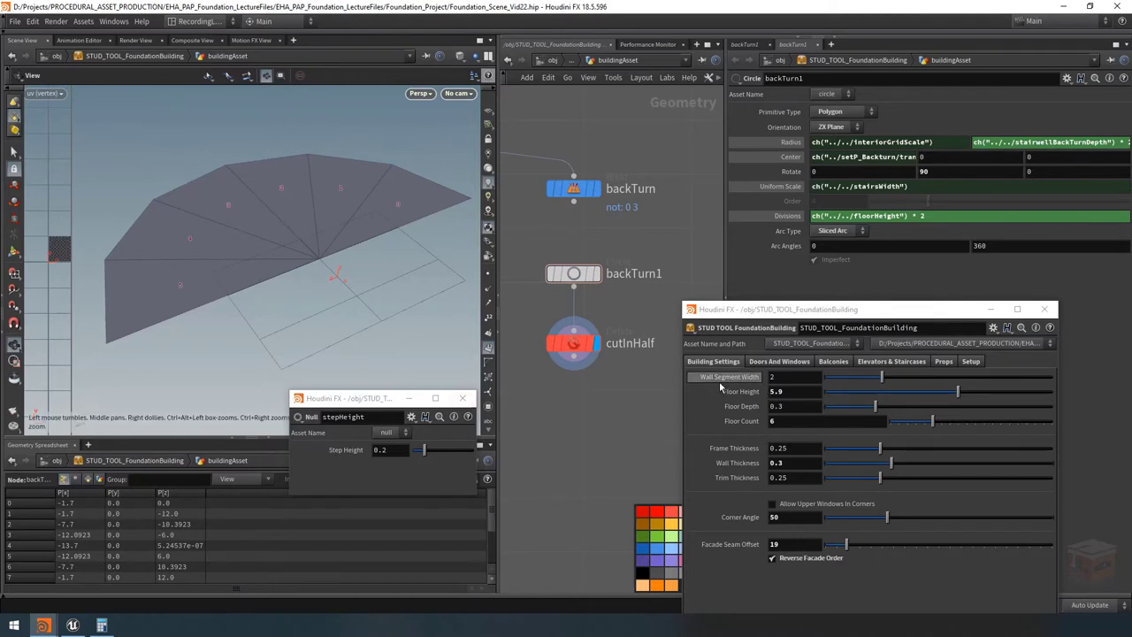
pyautogui.click(810, 390)
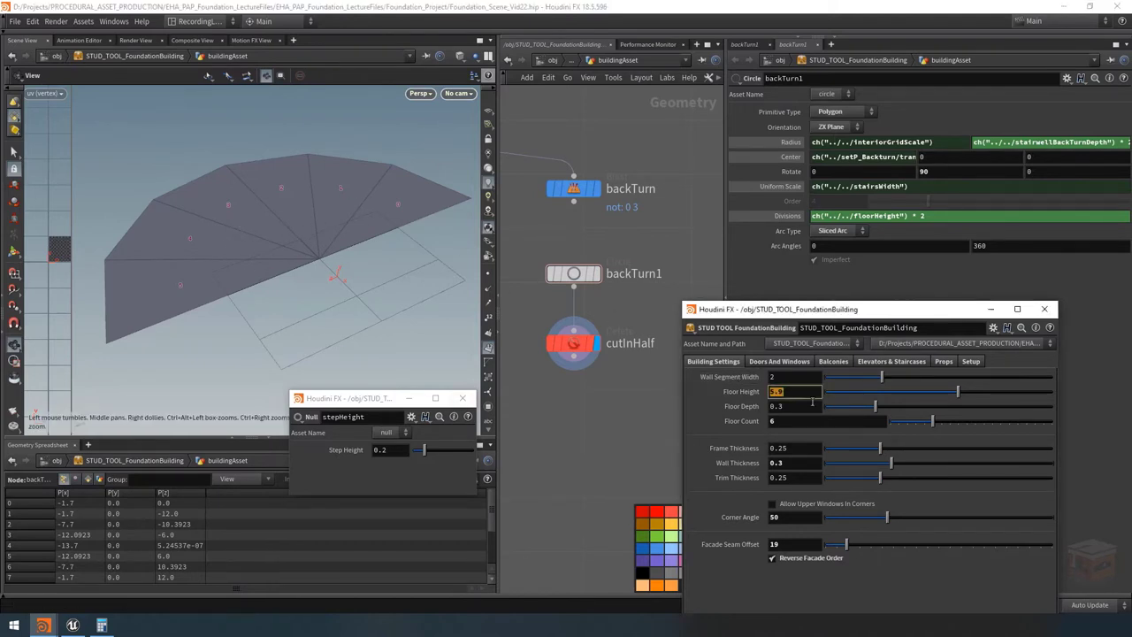
pyautogui.write('10')
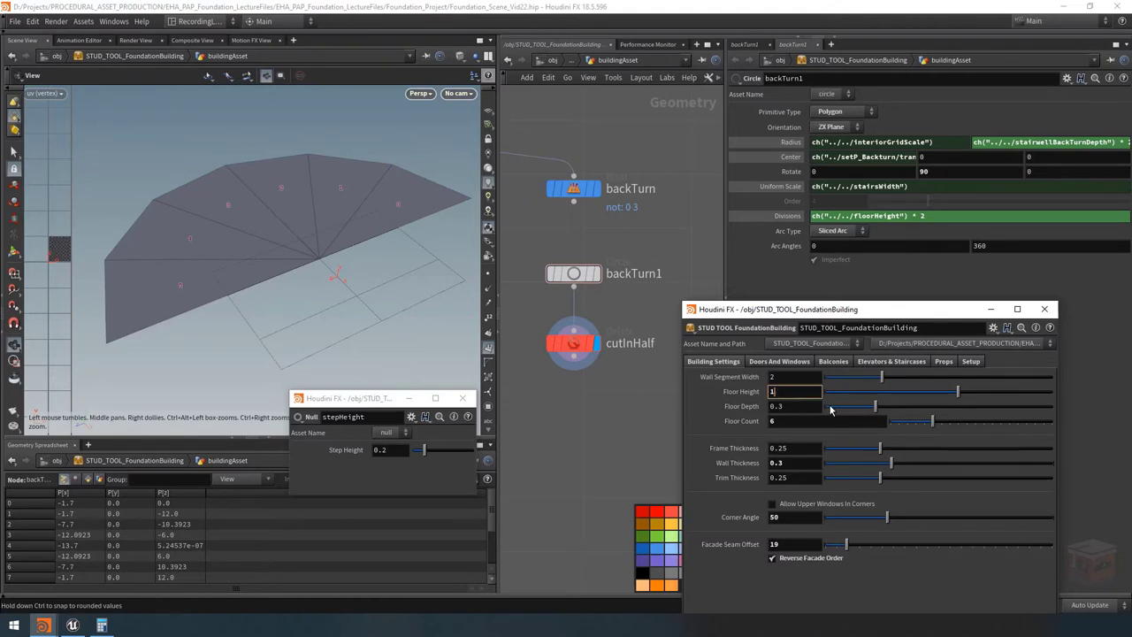
pyautogui.press('Return')
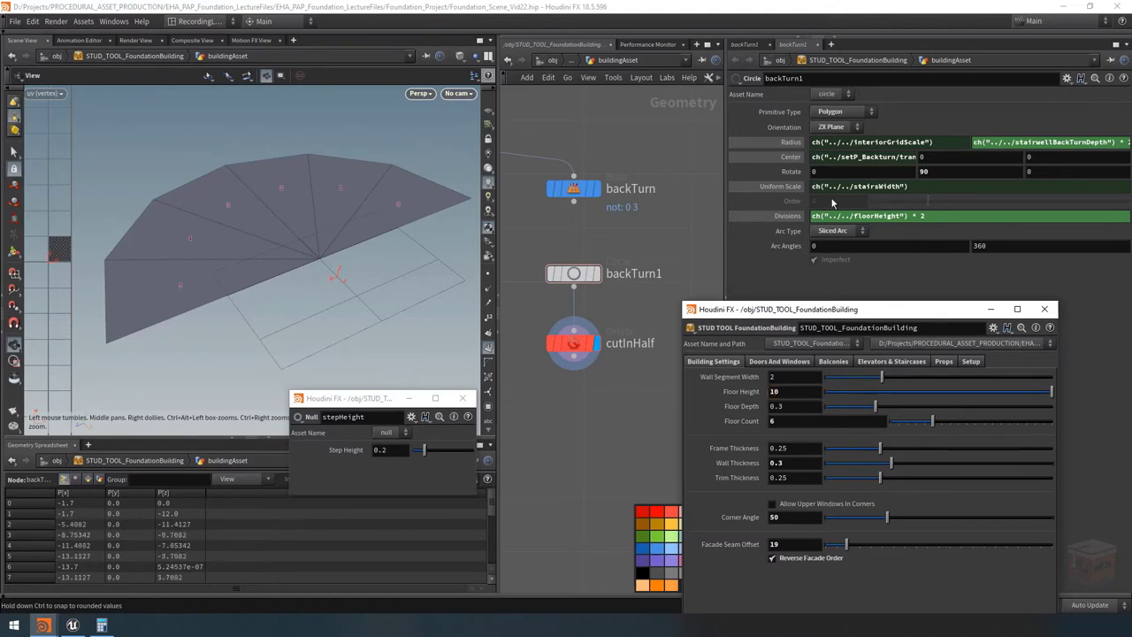
pyautogui.click(785, 187)
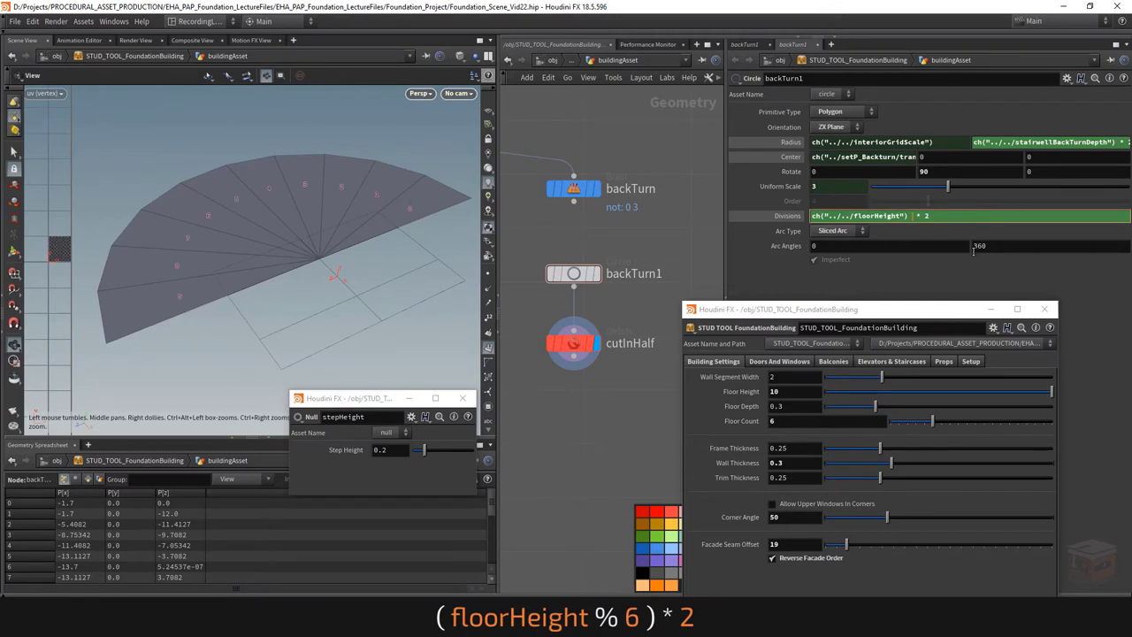
# Change Divisions to ( ch("../../floorHeight") % 6 ) * 2 and check its evaluated count.
pyautogui.write('%')
pyautogui.write(' 6')
pyautogui.write('(')
pyautogui.write(')')
pyautogui.press('Return')
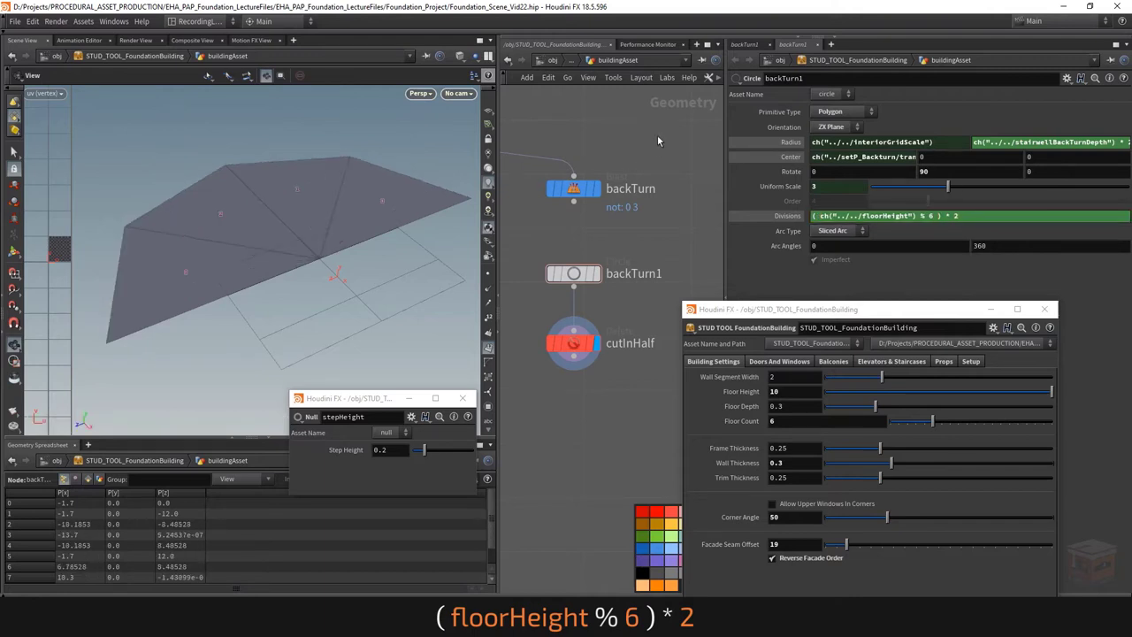
pyautogui.scroll(-2, 322, 259)
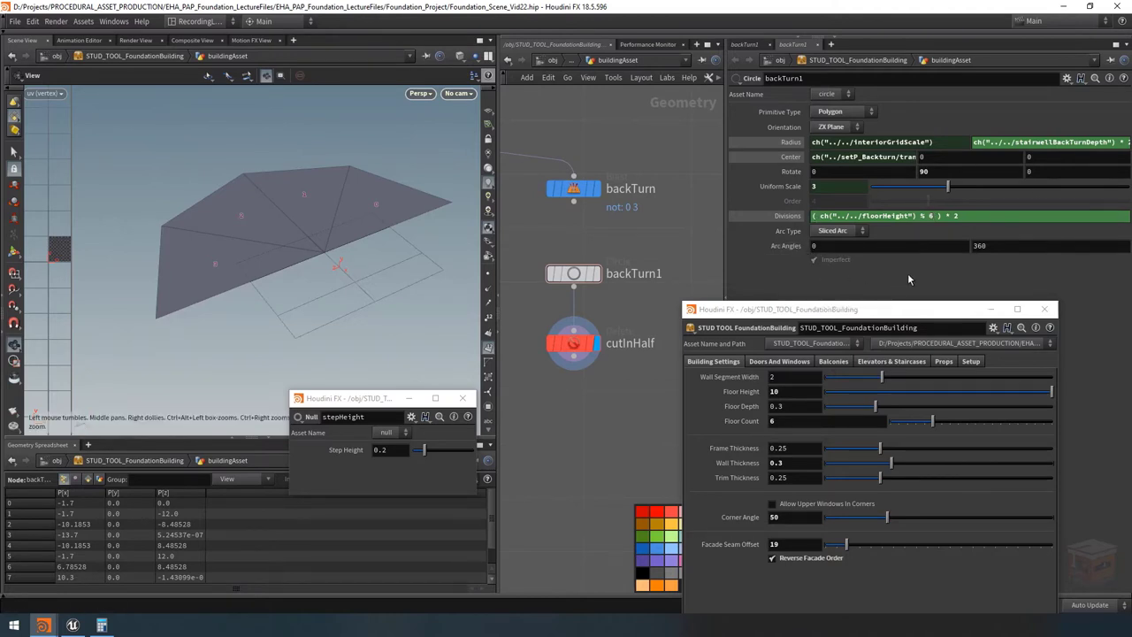
pyautogui.click(786, 215)
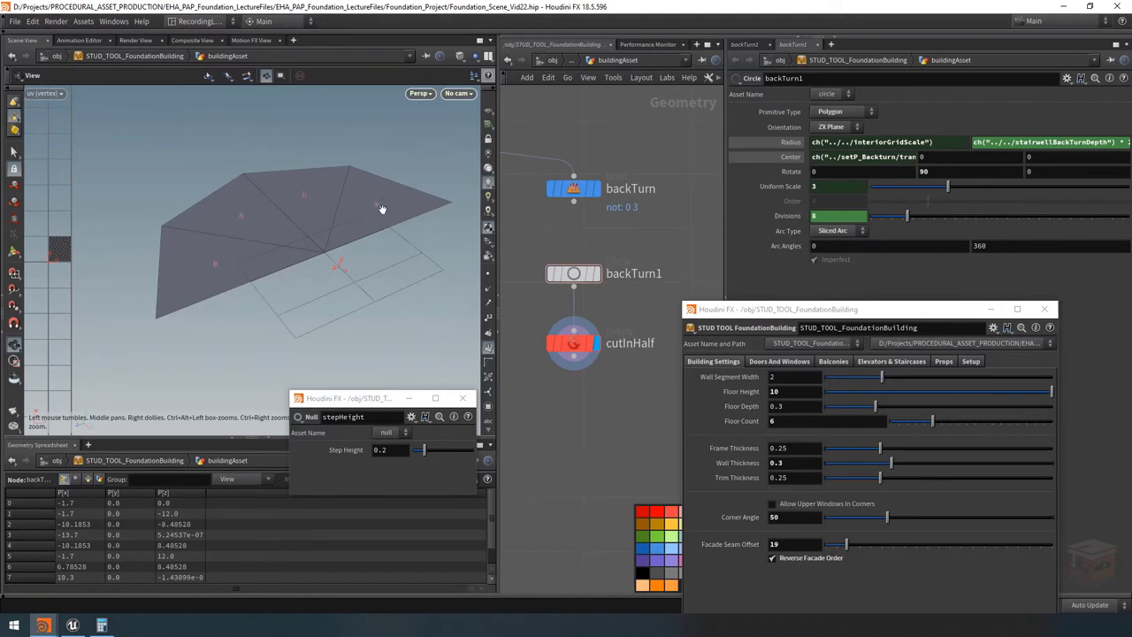
pyautogui.click(786, 215)
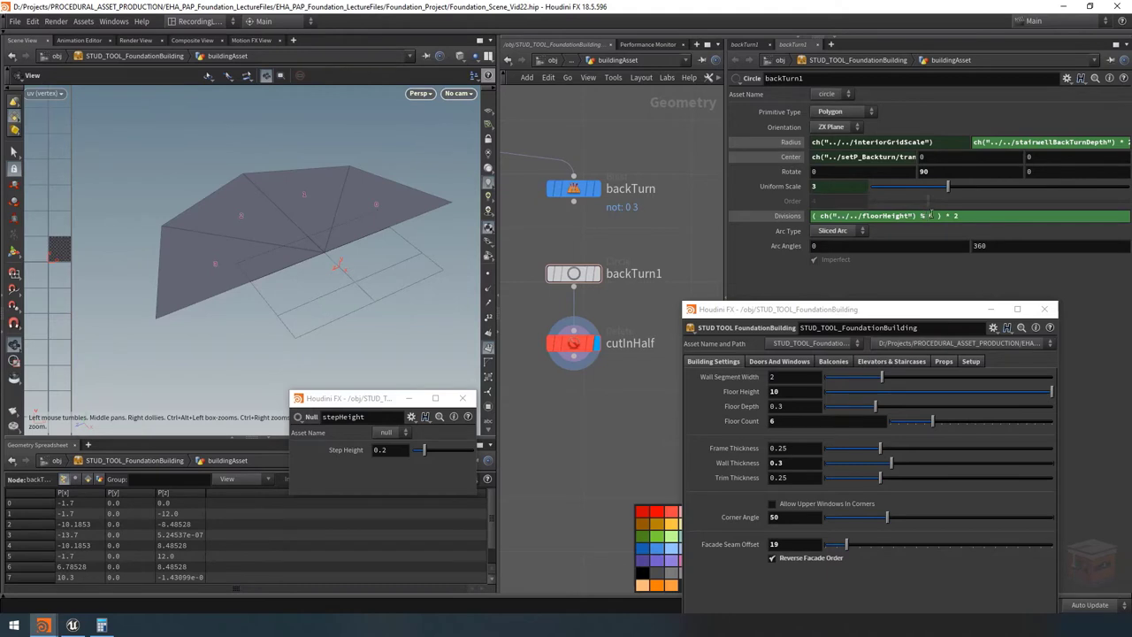
# Set Floor Height to 6, check the collapsed division count, and return to the expression's start.
pyautogui.click(806, 393)
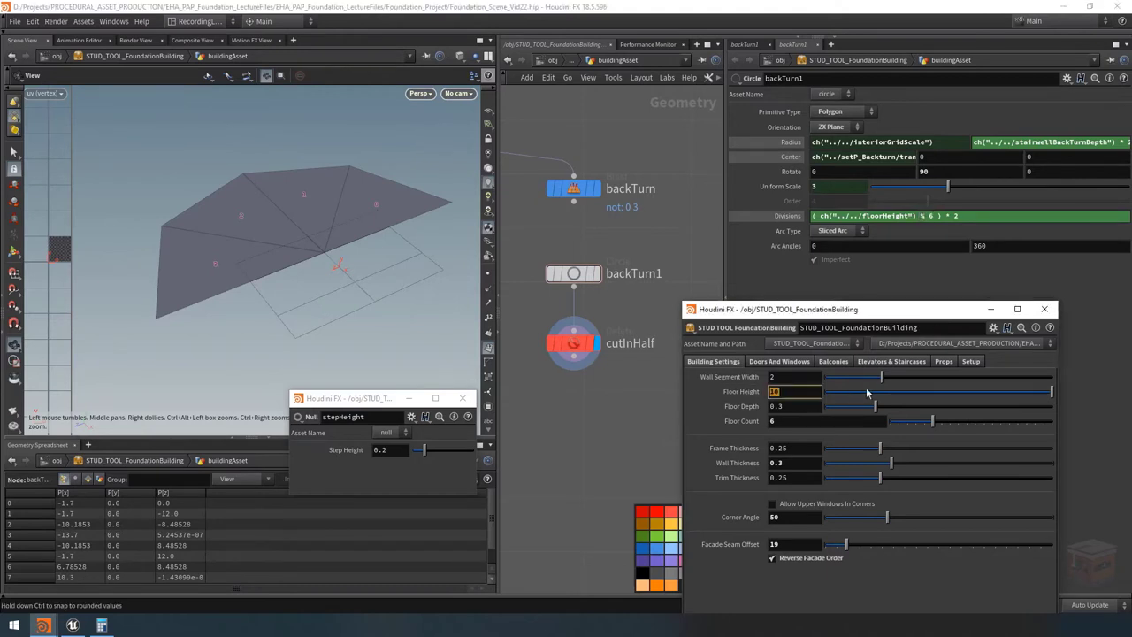
pyautogui.write('6')
pyautogui.press('Return')
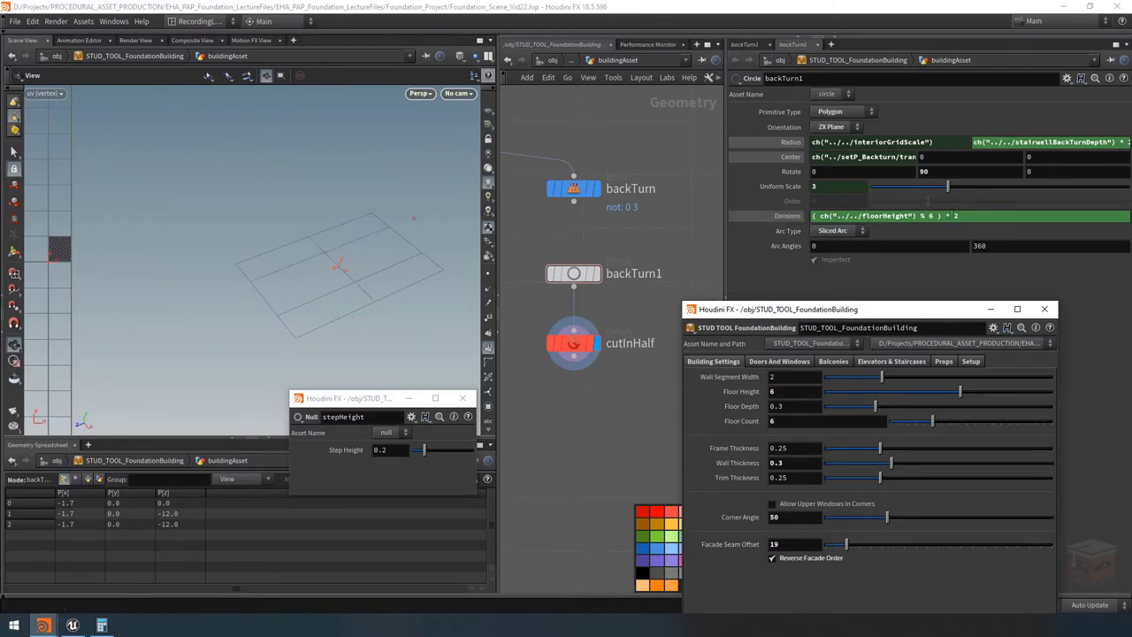
pyautogui.click(804, 215)
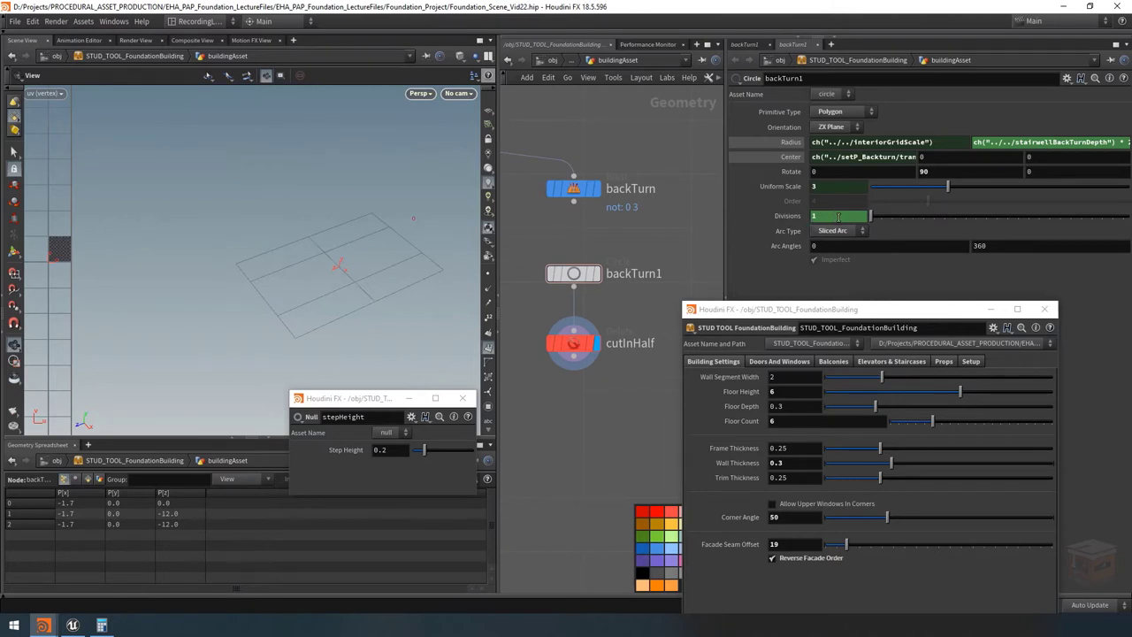
pyautogui.click(787, 216)
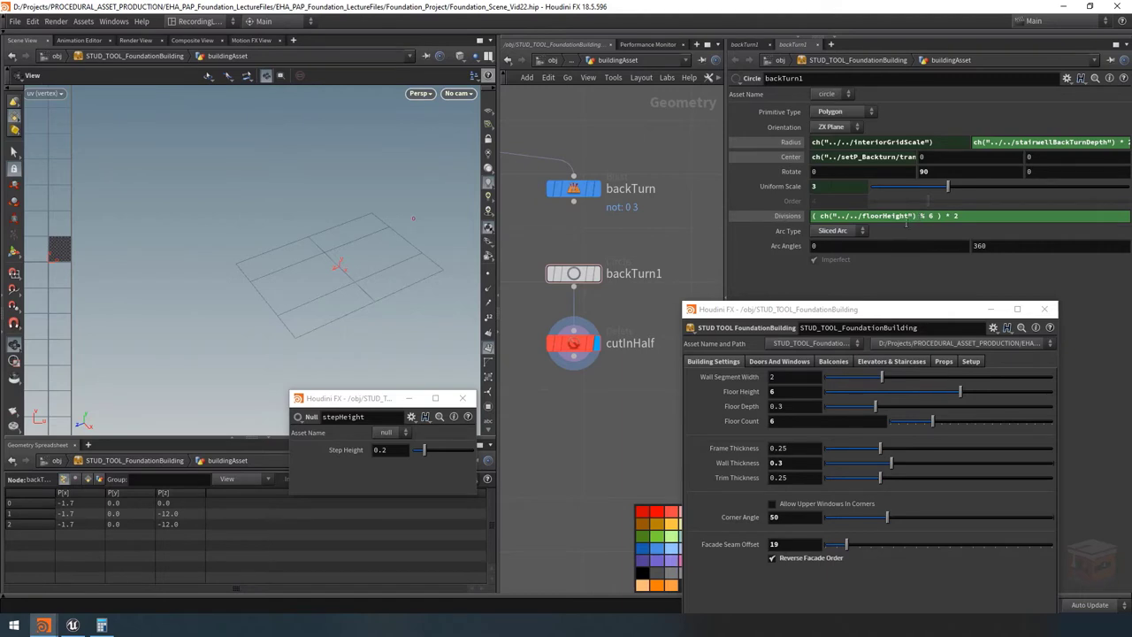
pyautogui.click(966, 217)
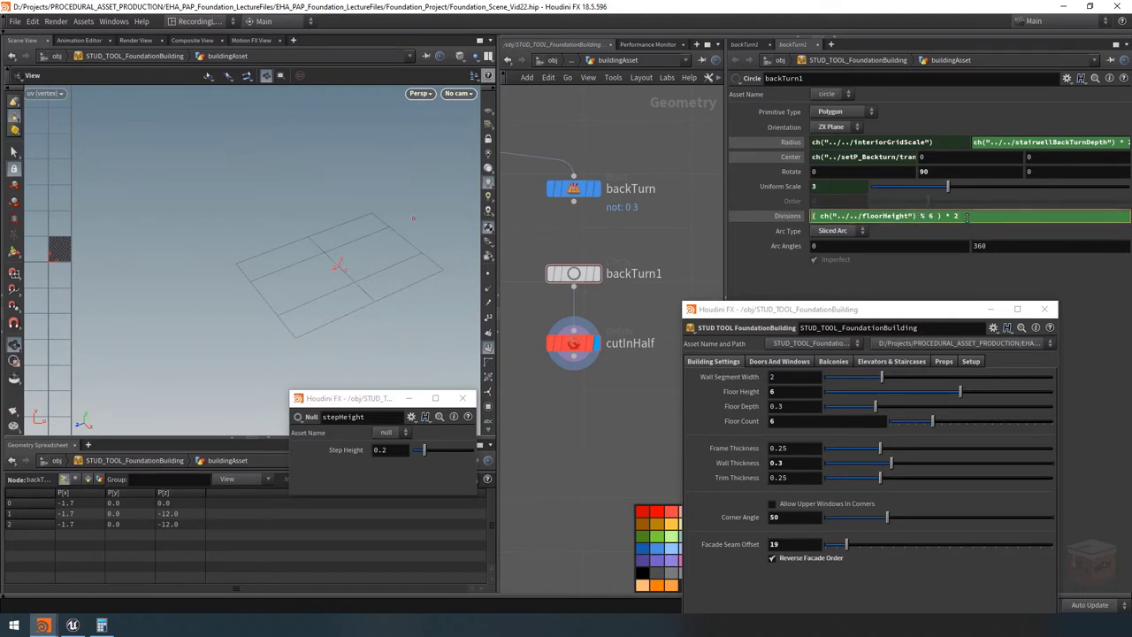
pyautogui.press('Home')
# Wrap Divisions as clamp( ( ch("../../floorHeight") % 6 ) * 2, 6, 10 ).
pyautogui.write('clamp(')
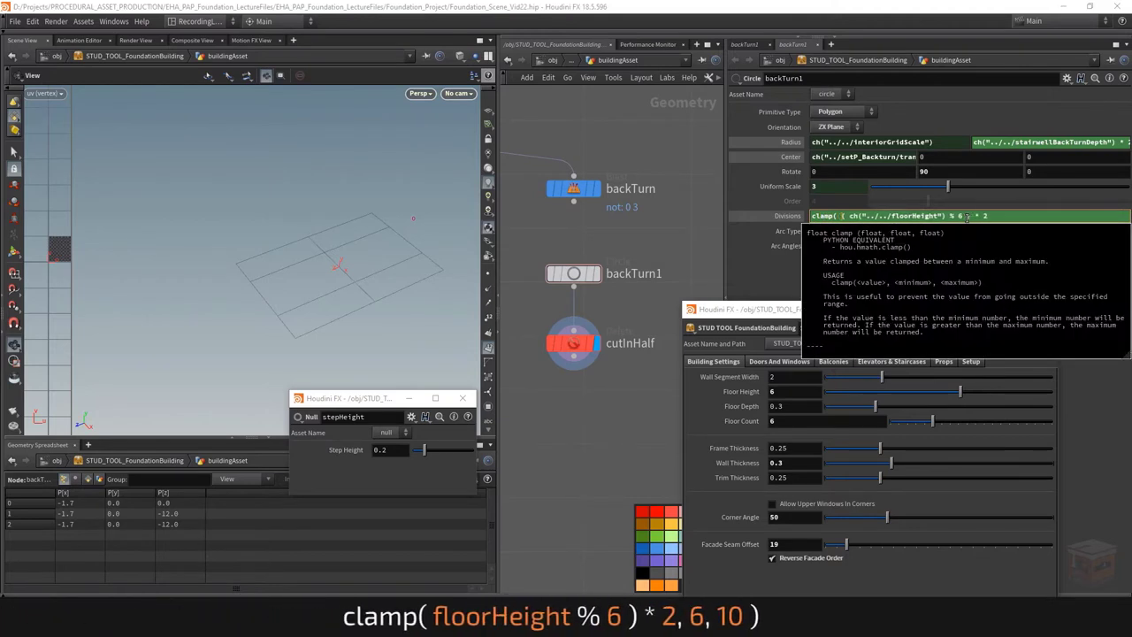
pyautogui.press('End')
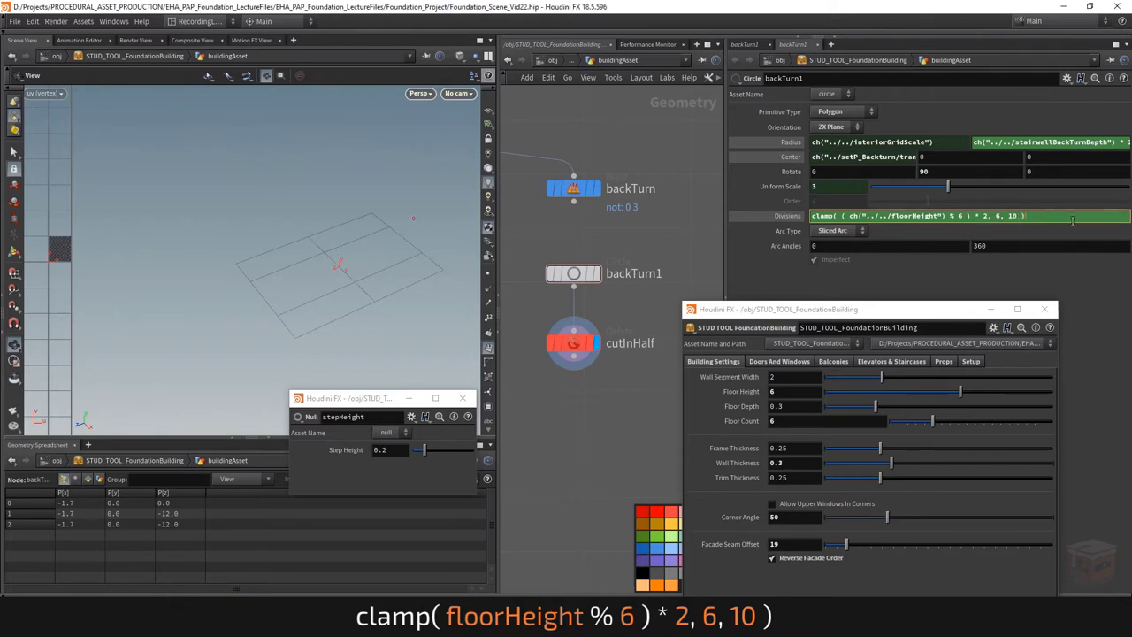
pyautogui.press('Return')
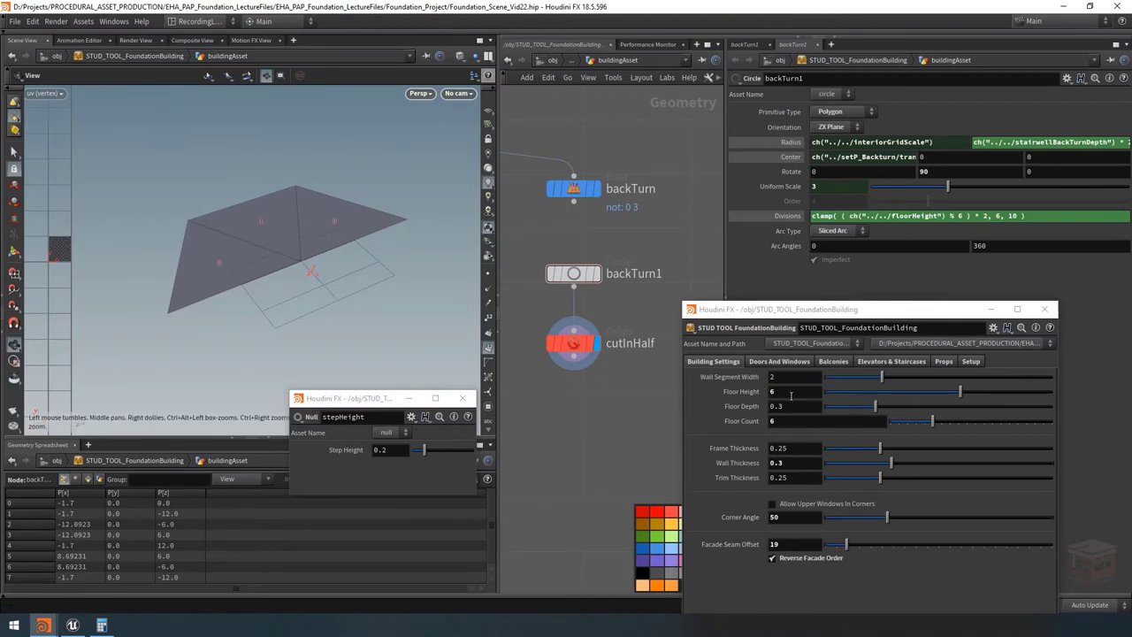
# Test Floor Heights of 10 and 11.5, then leave Floor Height at 3.5.
pyautogui.click(819, 391)
pyautogui.write('1')
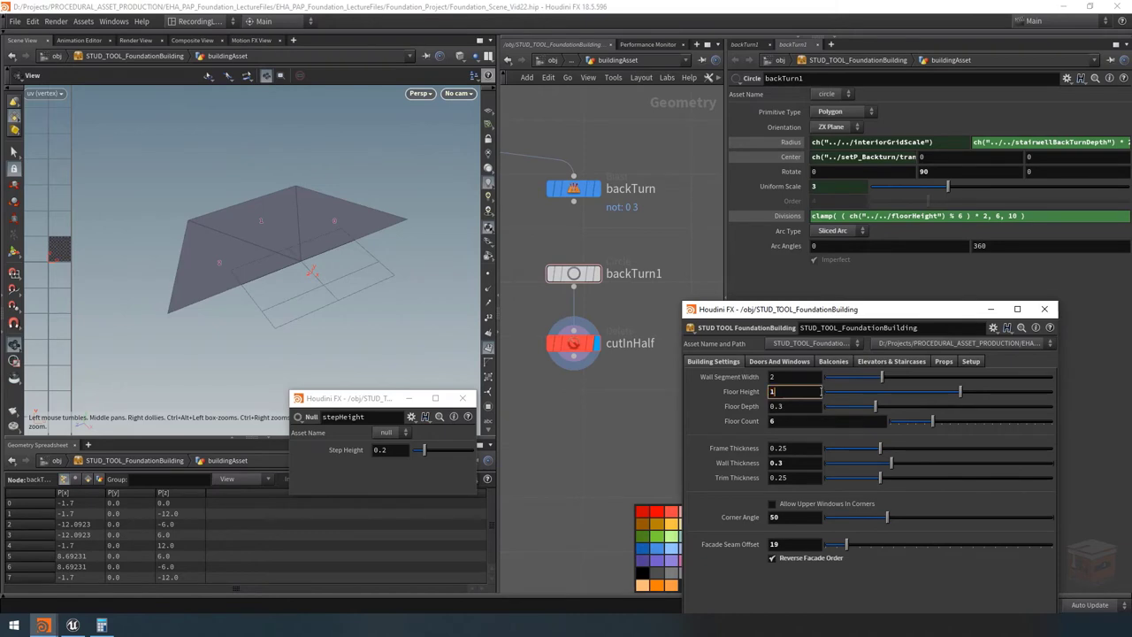
pyautogui.write('0')
pyautogui.press('Return')
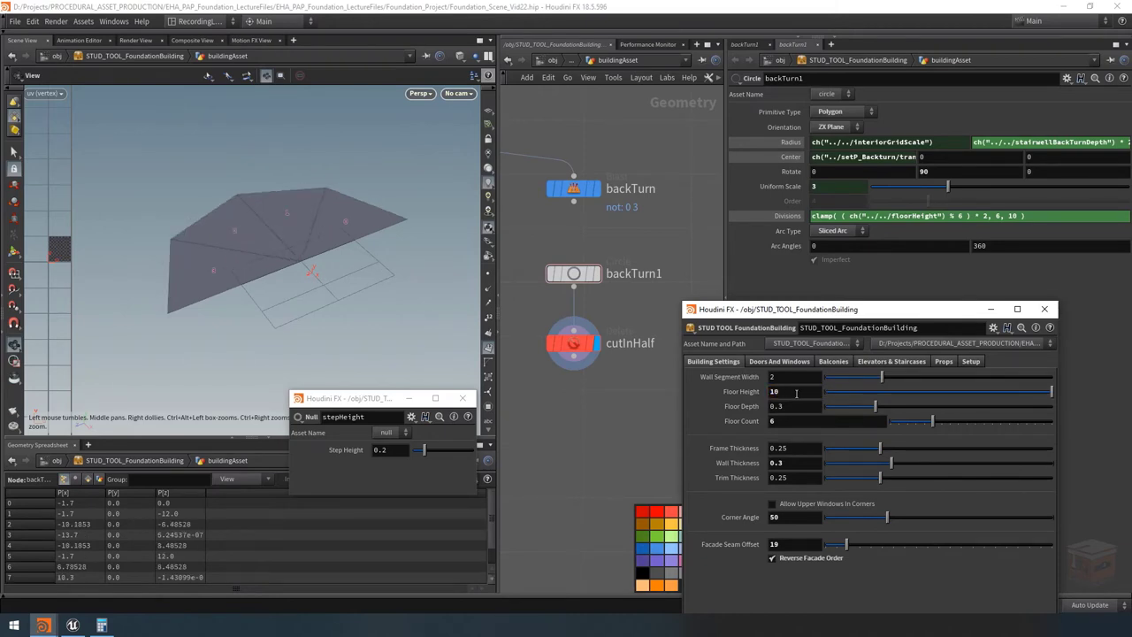
pyautogui.write('11.5')
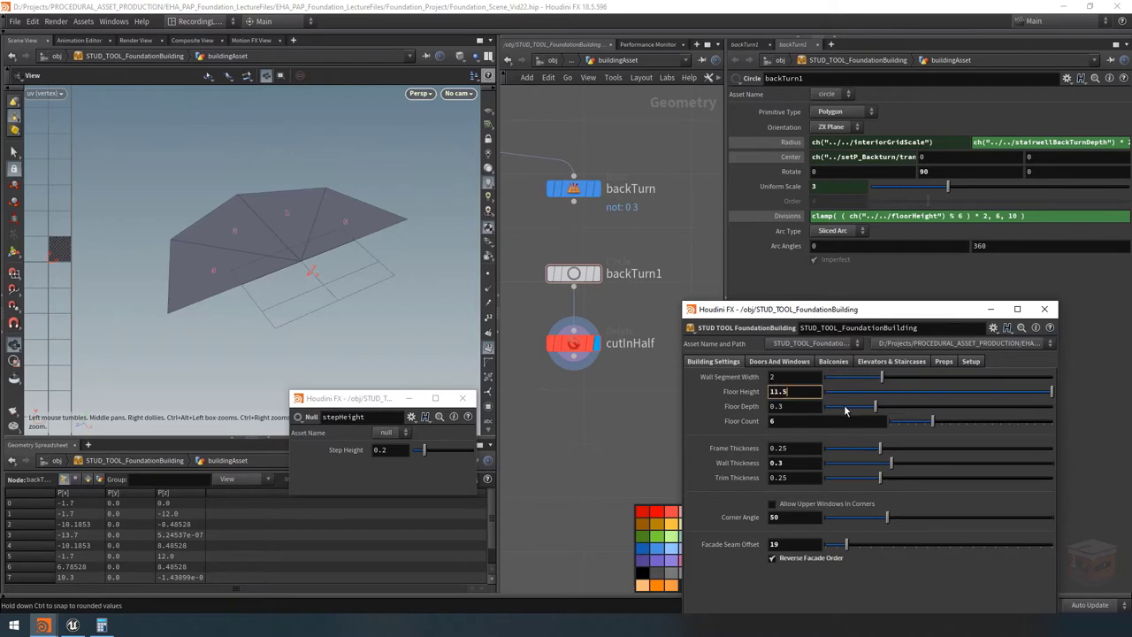
pyautogui.press('Return')
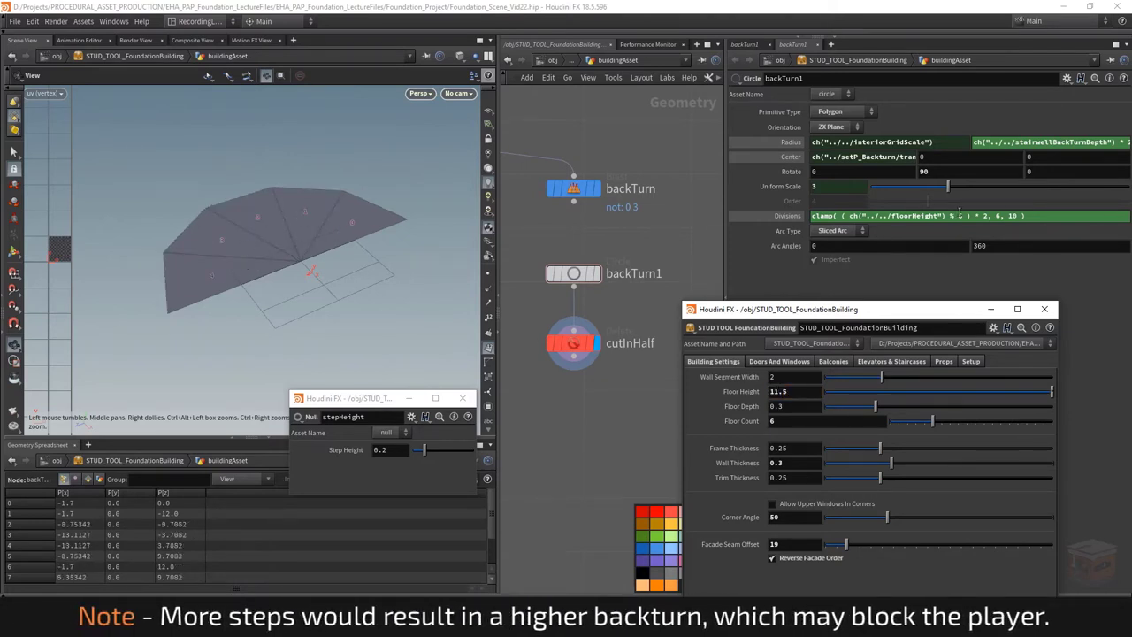
pyautogui.click(1026, 216)
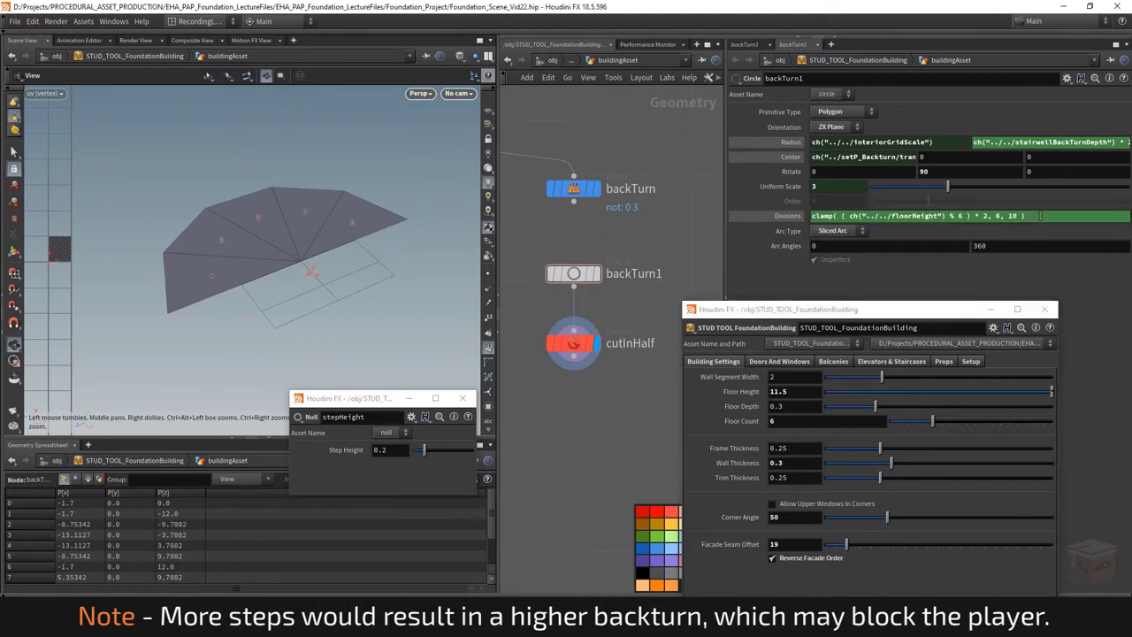
pyautogui.click(972, 215)
pyautogui.press('Return')
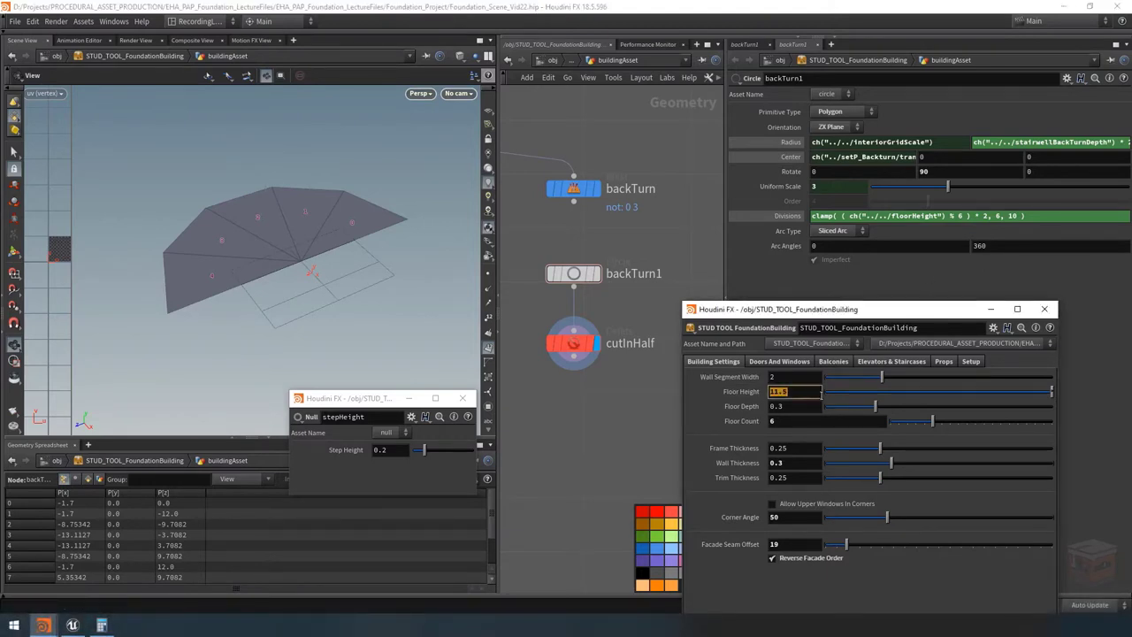
pyautogui.write('3.5')
pyautogui.press('Return')
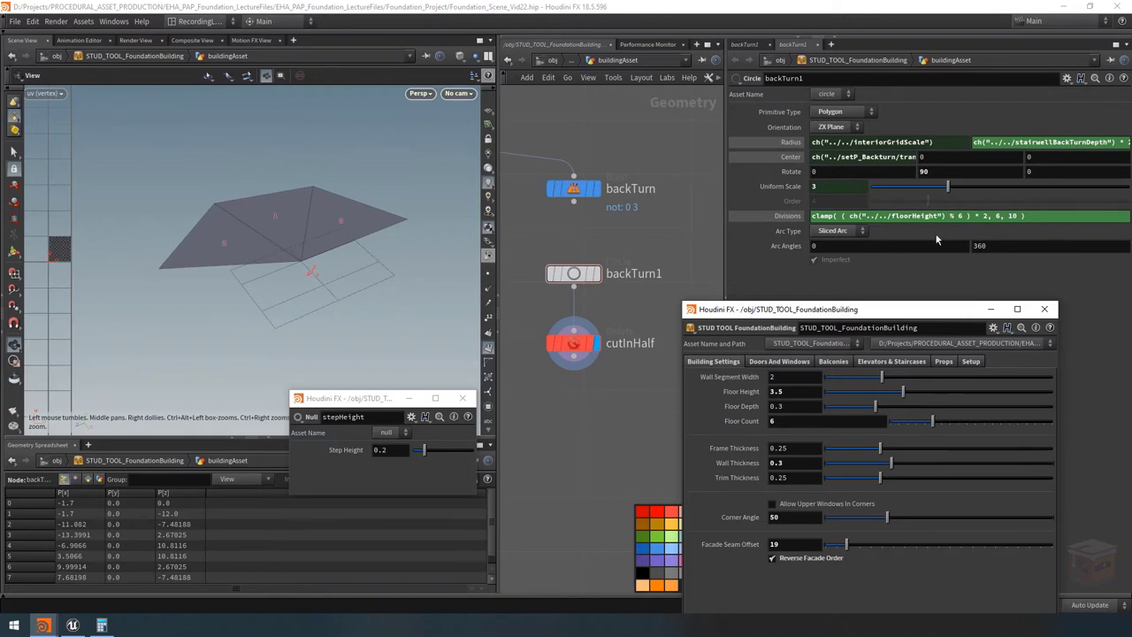
# Wrap the clamped Divisions in ceil( … / 2 ) * 2 and show its evaluated value, 8.
pyautogui.click(786, 215)
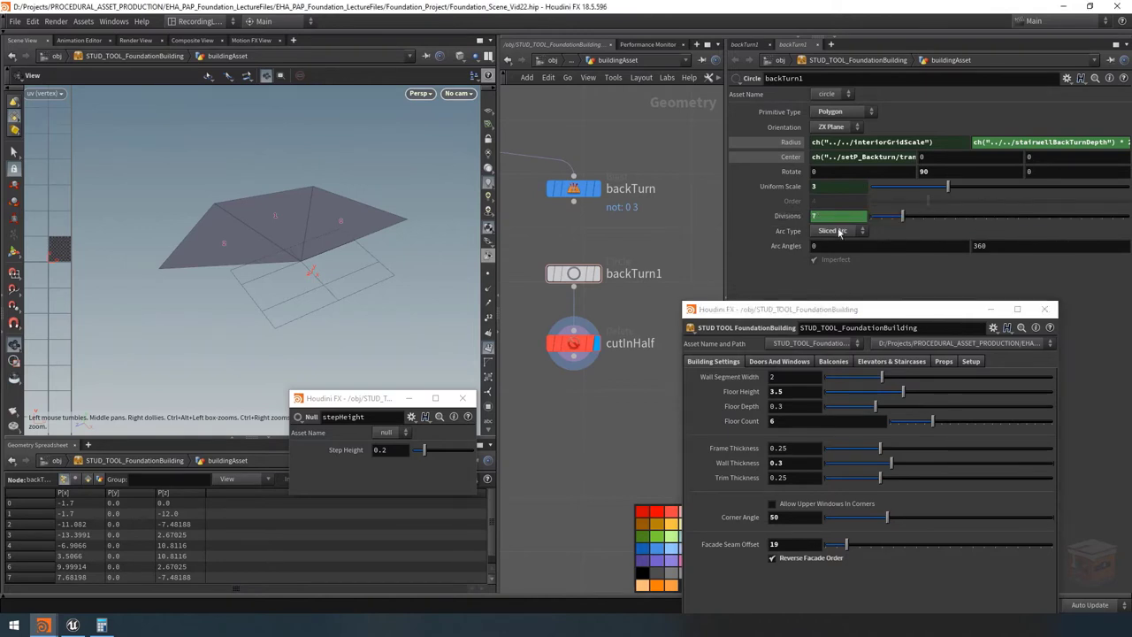
pyautogui.click(786, 215)
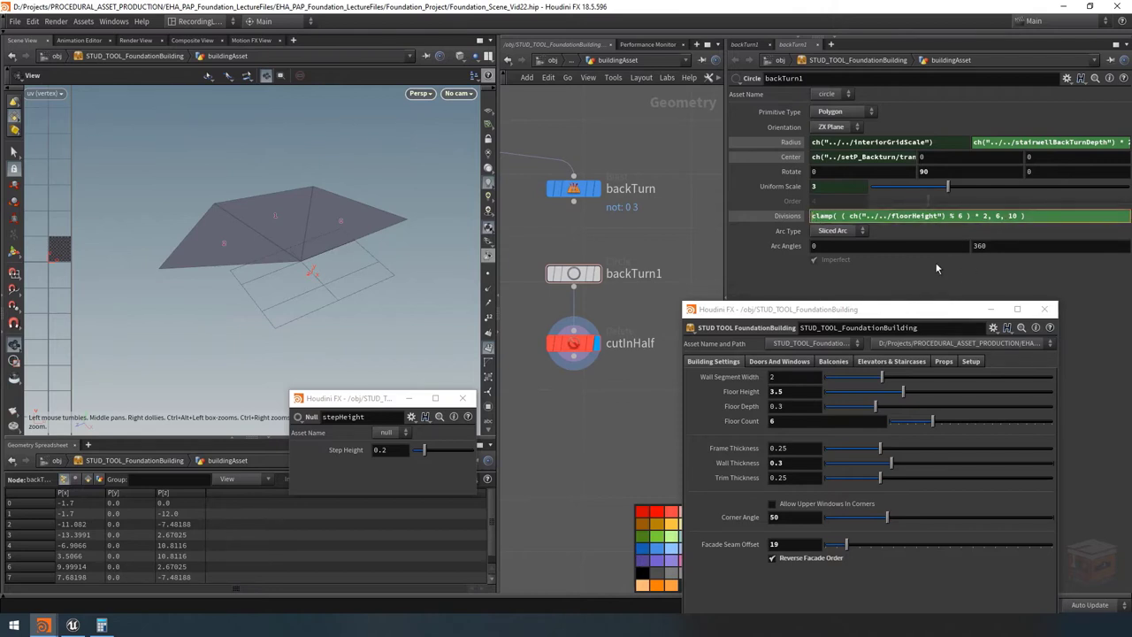
pyautogui.write('ceil(')
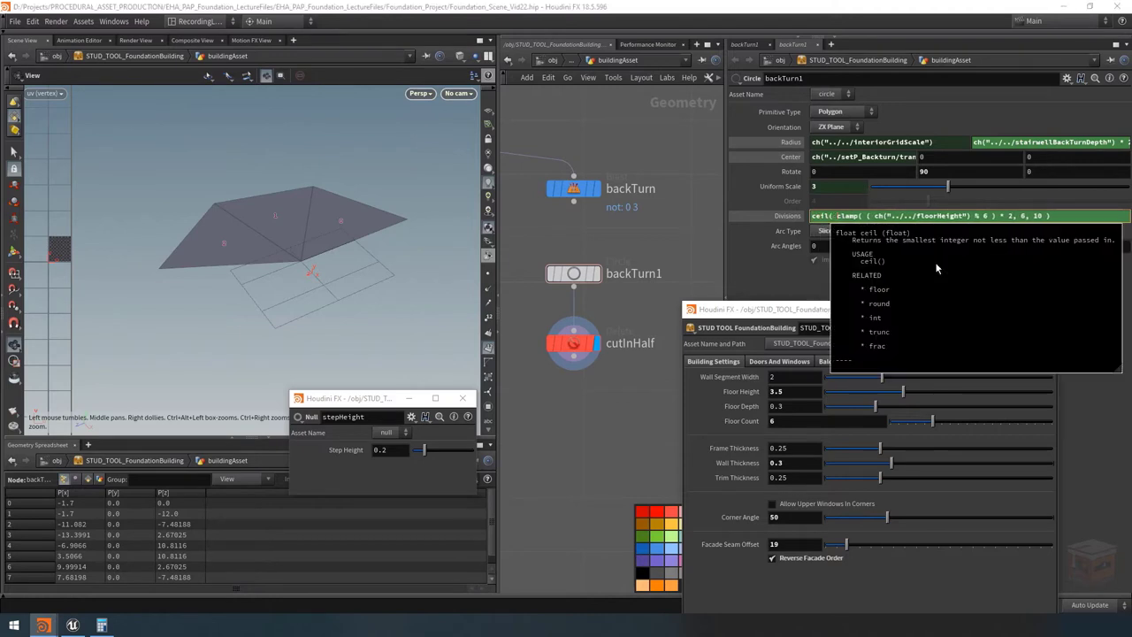
pyautogui.press('End')
pyautogui.write('/')
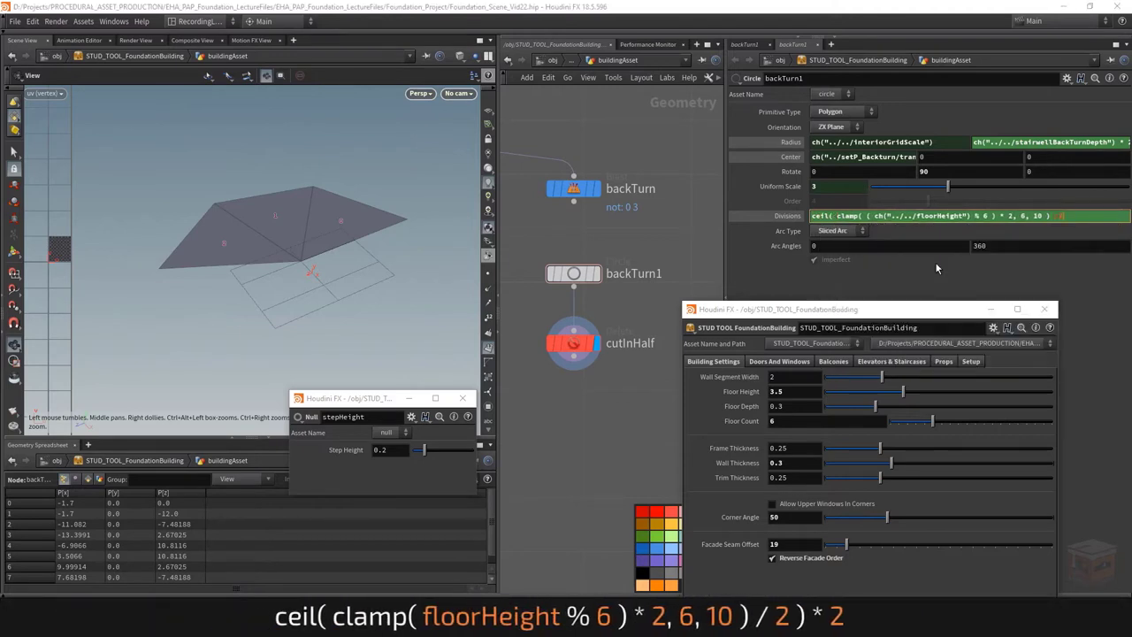
pyautogui.write(' 2)')
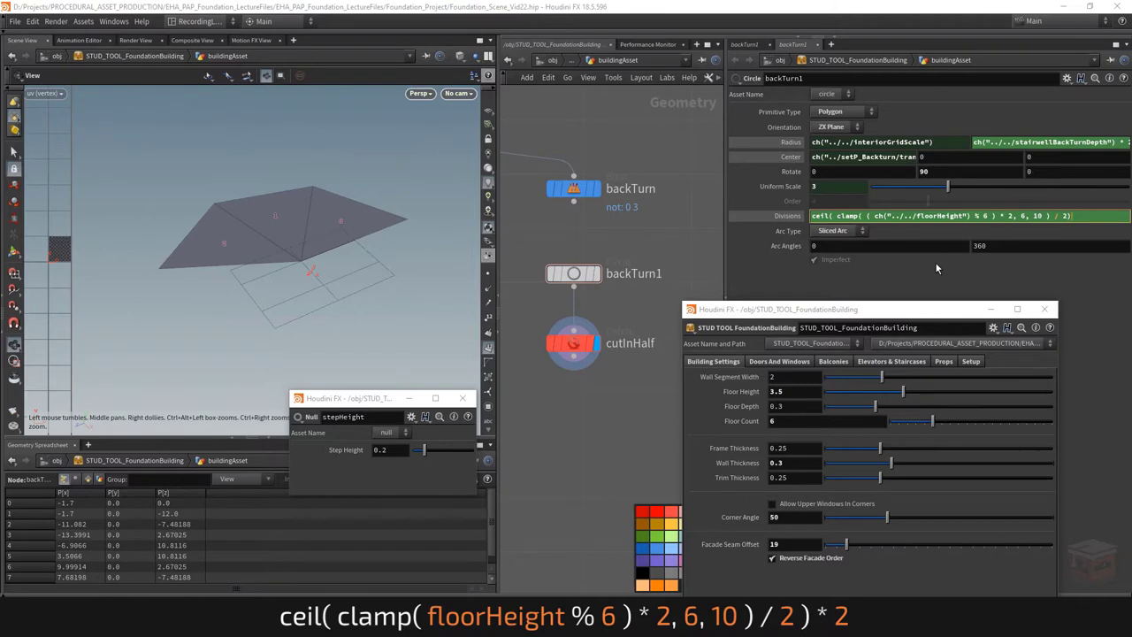
pyautogui.write('*2')
pyautogui.press('BackSpace')
pyautogui.press('BackSpace')
pyautogui.press('BackSpace')
pyautogui.write(') * 2')
pyautogui.press('Return')
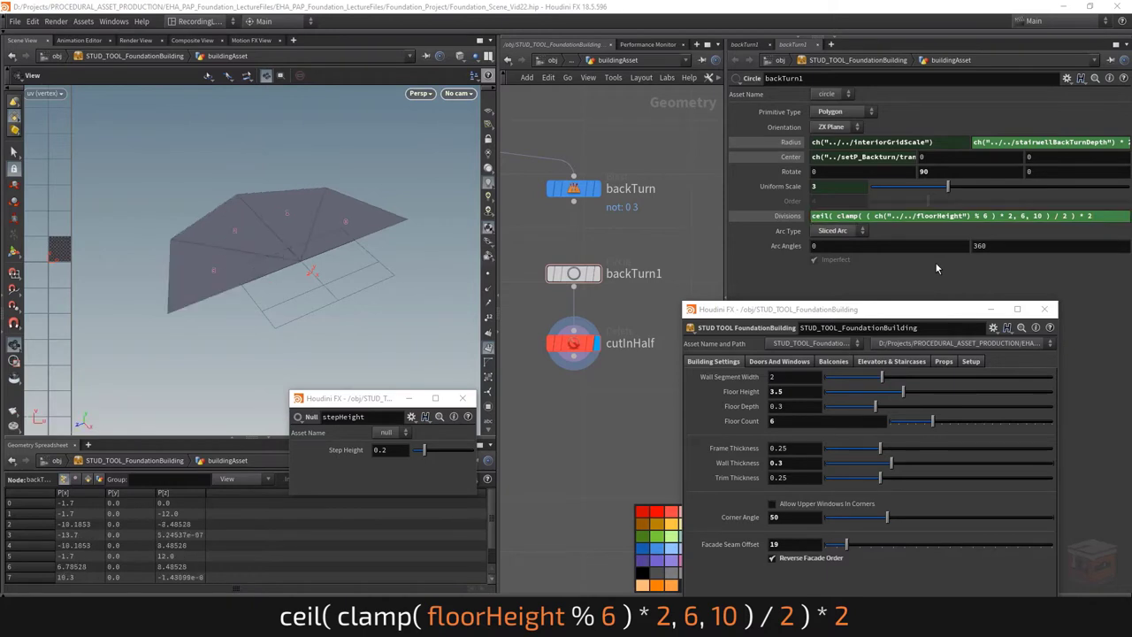
pyautogui.click(785, 217)
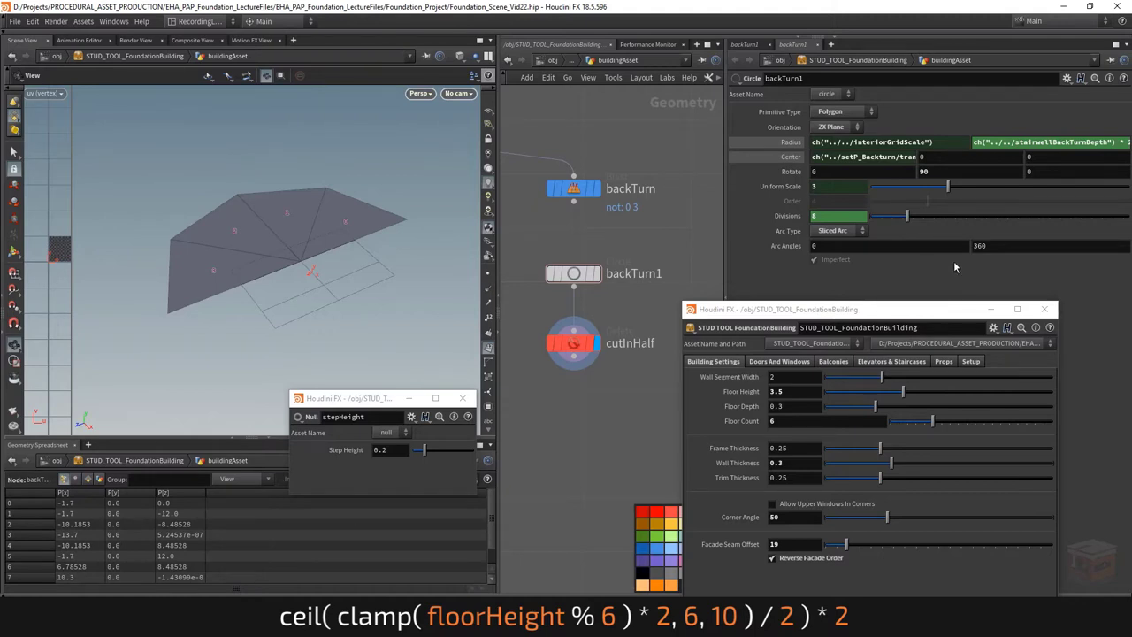
# Set Floor Height to 3 and select the cutInHalf node to inspect its output.
pyautogui.doubleClick(796, 392)
pyautogui.write('3')
pyautogui.press('Return')
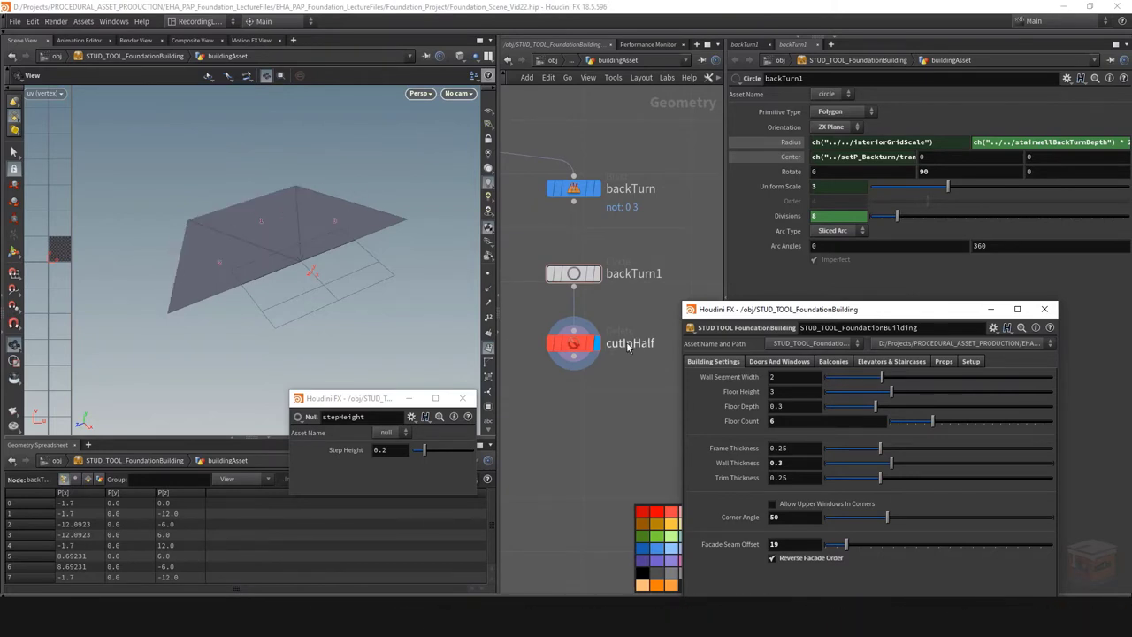
pyautogui.click(573, 343)
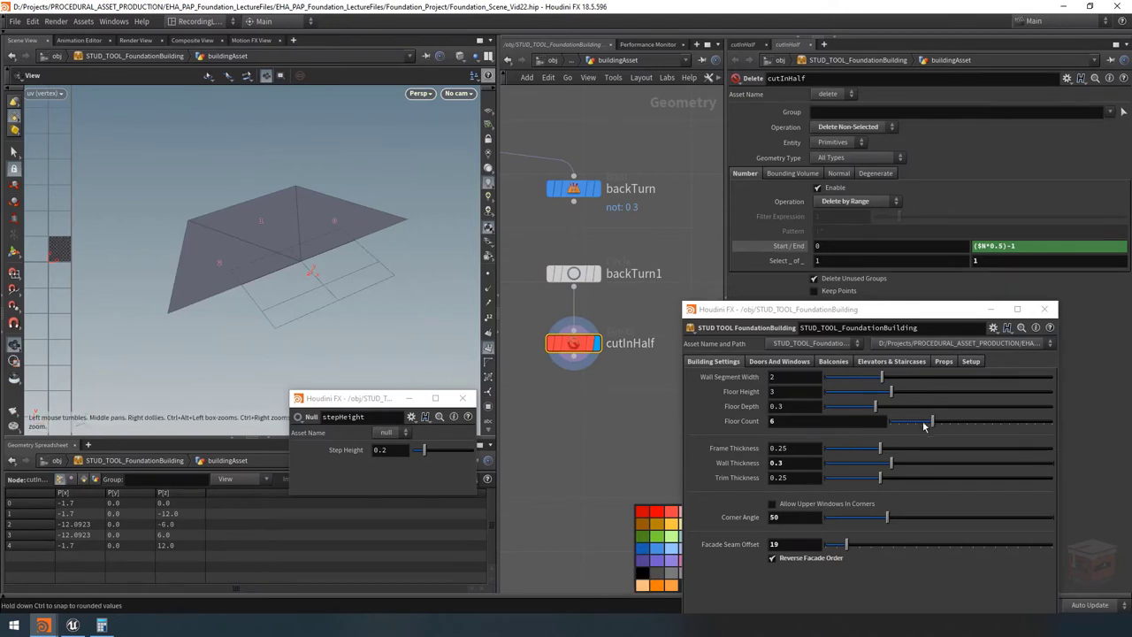
# Set Stairwell Width Units to 1 and recentre the view on the back-turn wedges.
pyautogui.click(886, 363)
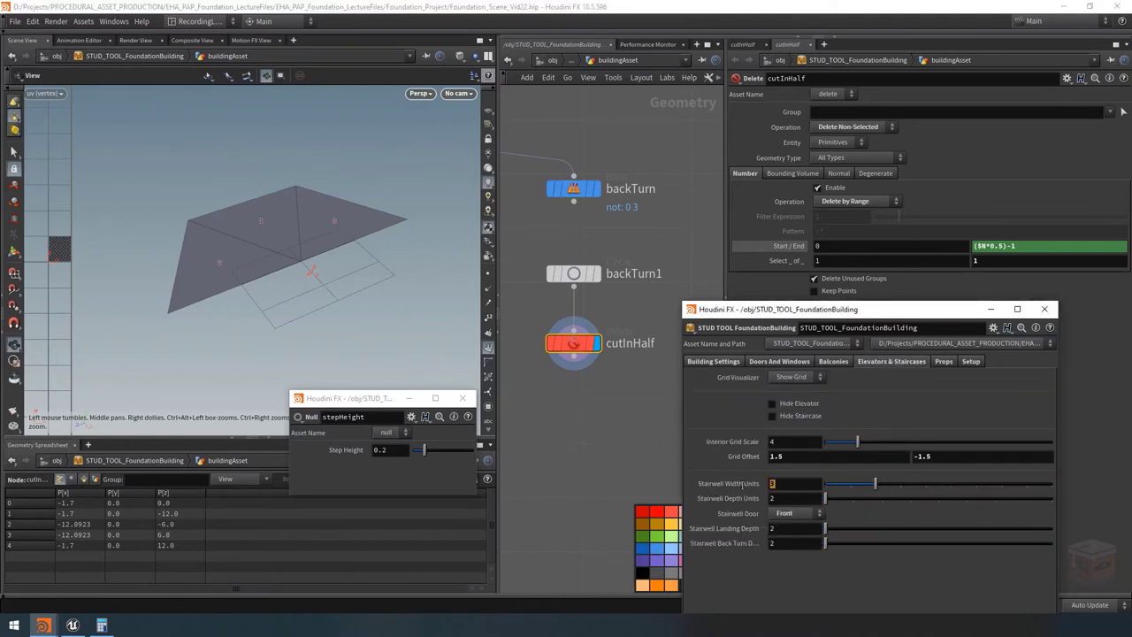
pyautogui.write('1')
pyautogui.press('Return')
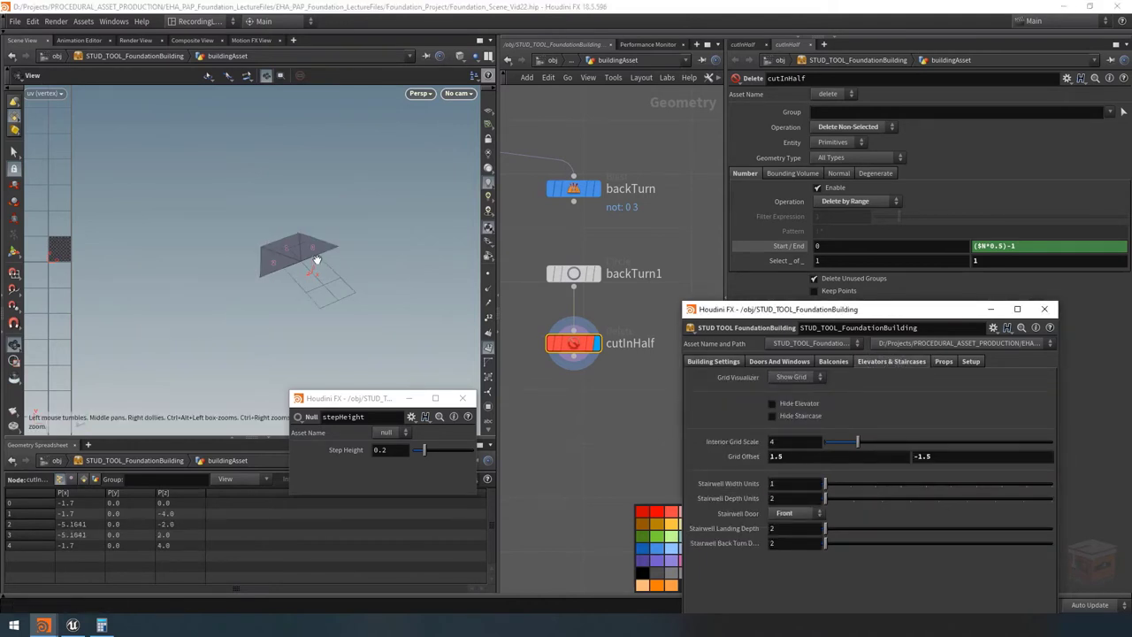
pyautogui.moveTo(316, 259); pyautogui.dragTo(354, 286, button='right')
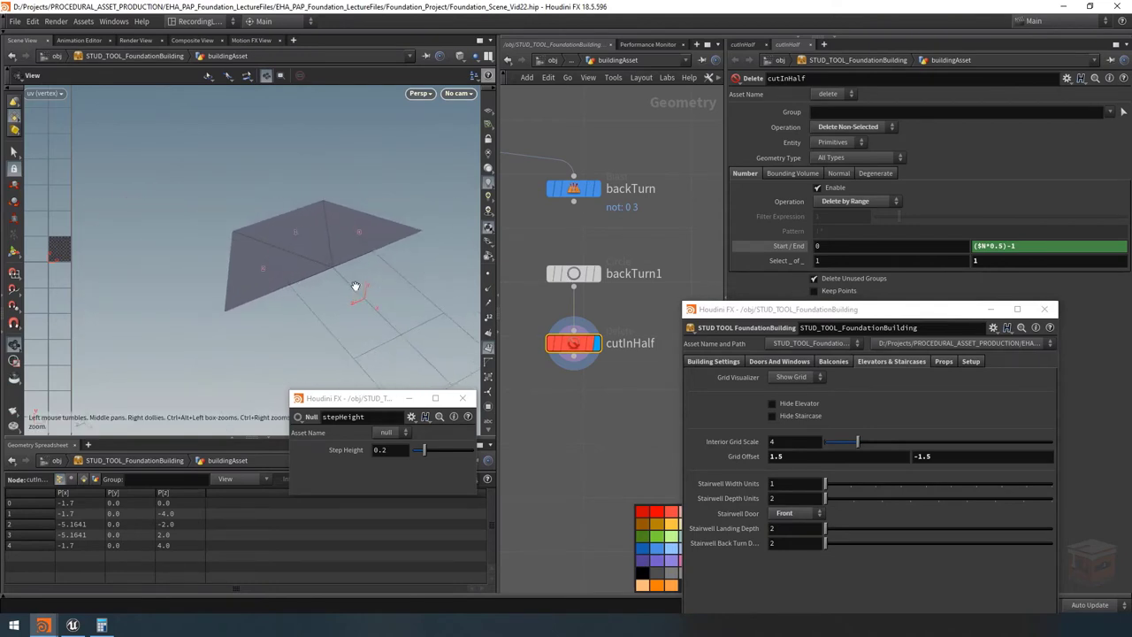
pyautogui.moveTo(354, 286); pyautogui.dragTo(338, 283, button='middle')
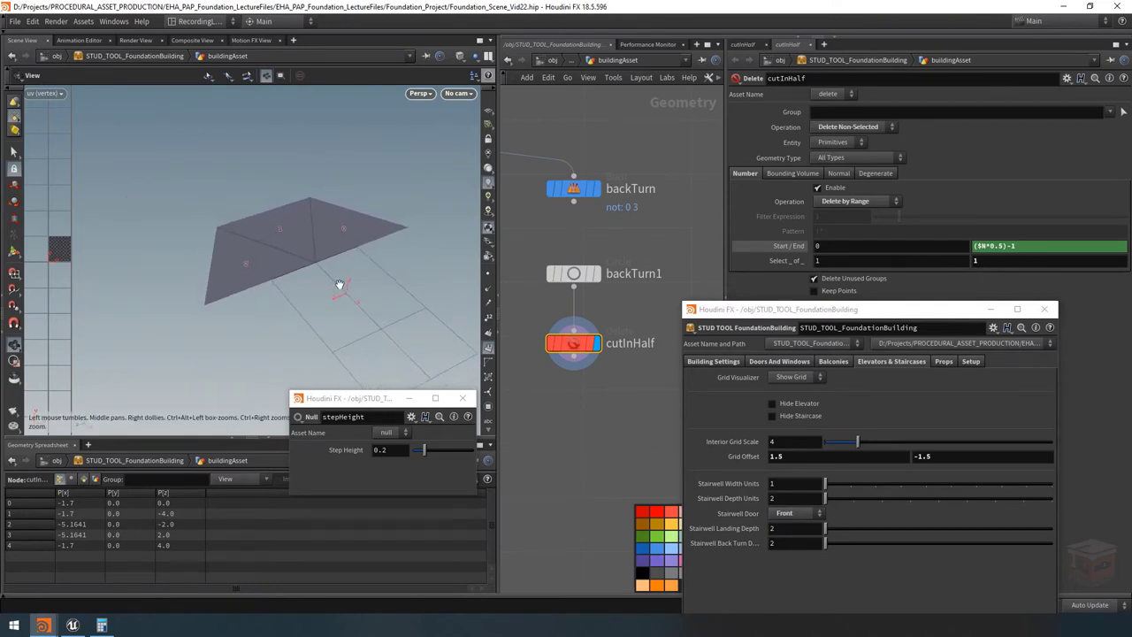
pyautogui.click(718, 361)
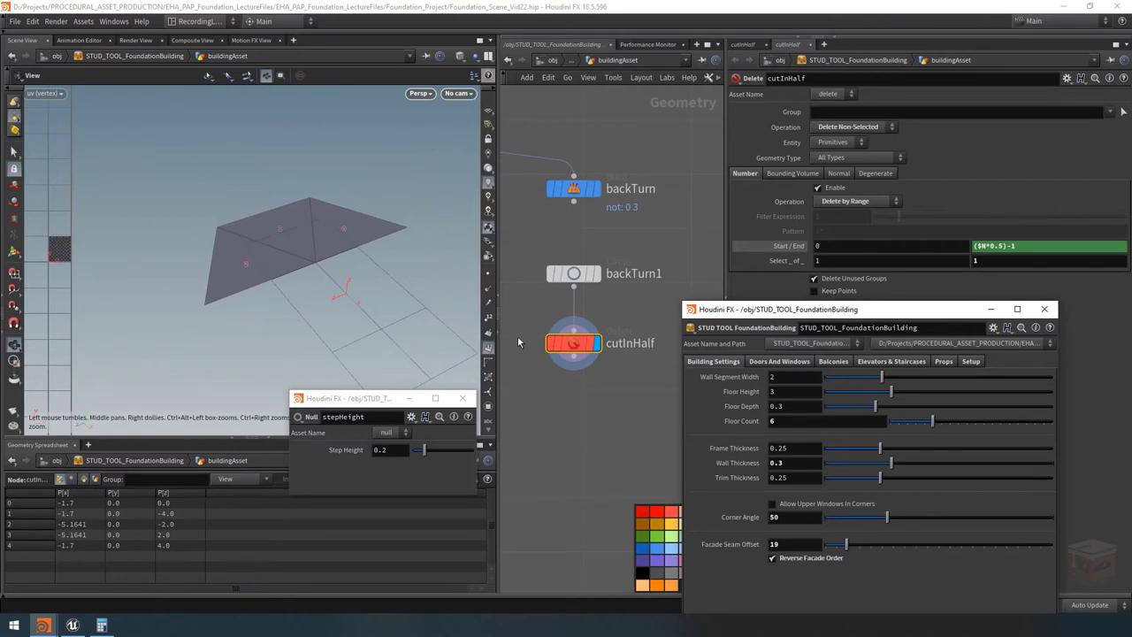
pyautogui.scroll(-5, 566, 332)
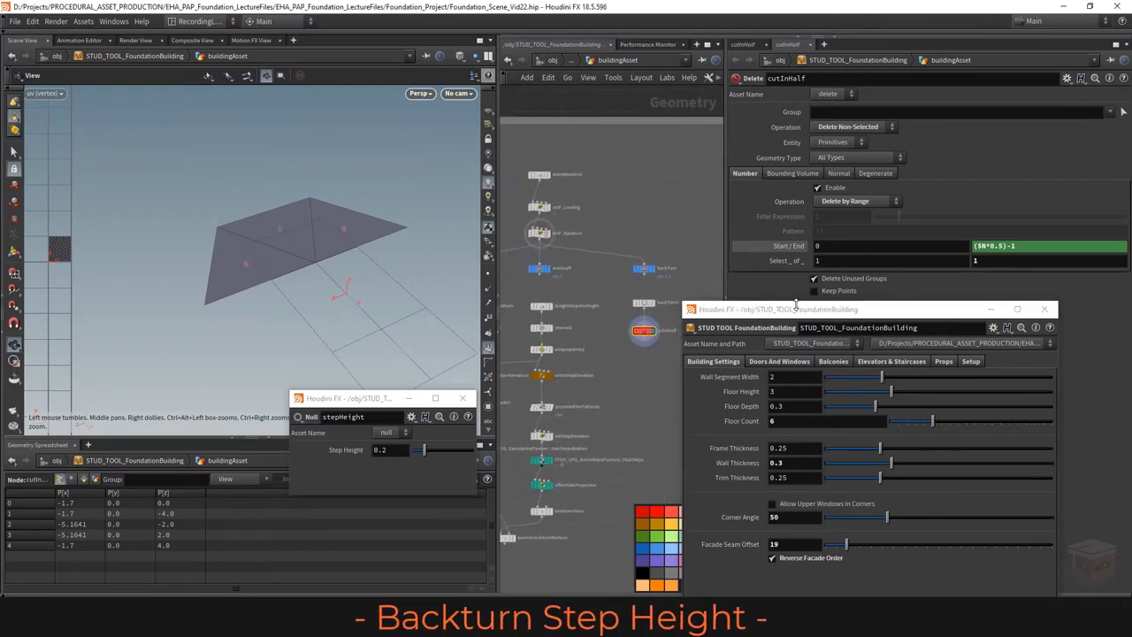
# Move the parameter window aside and inspect the writeStepElevation node's code.
pyautogui.moveTo(787, 310); pyautogui.dragTo(874, 347)
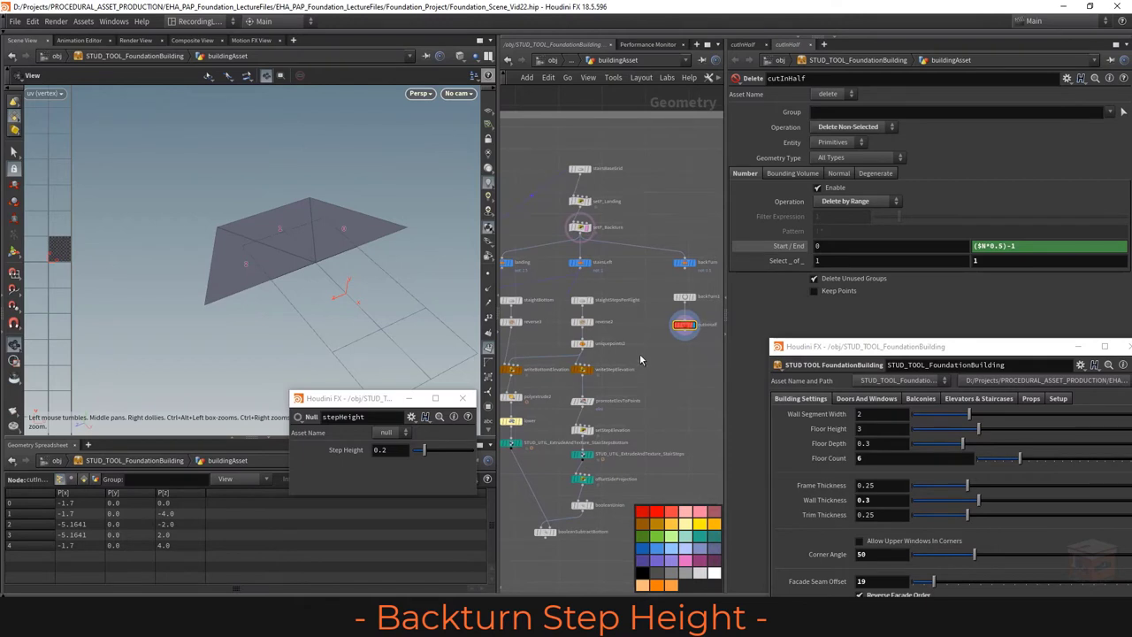
pyautogui.click(579, 368)
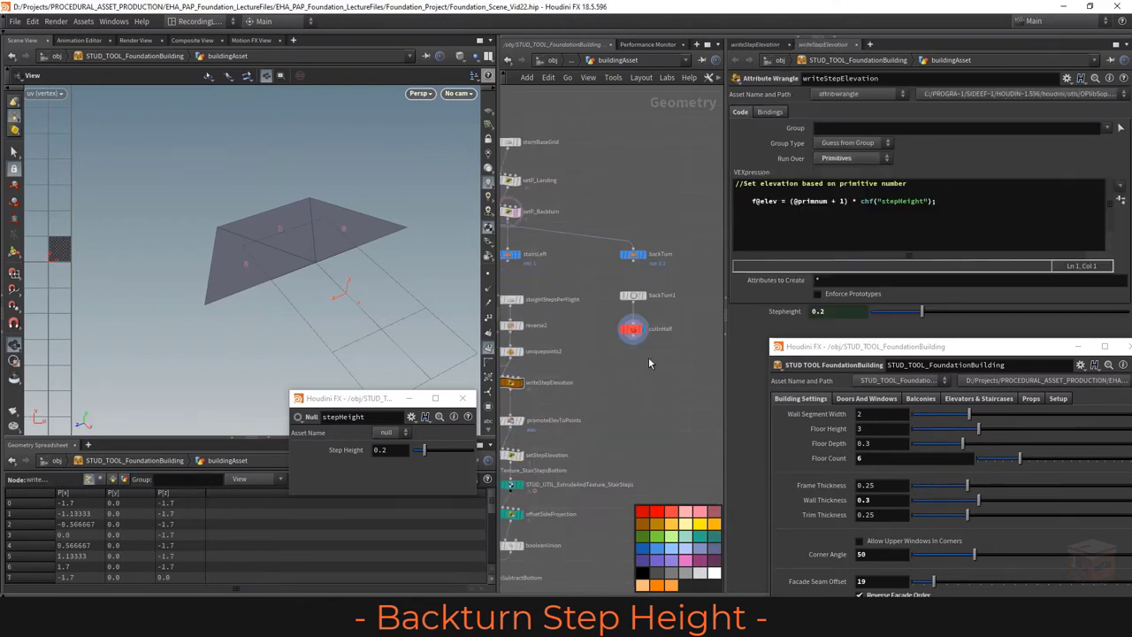
pyautogui.moveTo(588, 366); pyautogui.dragTo(628, 358, button='middle')
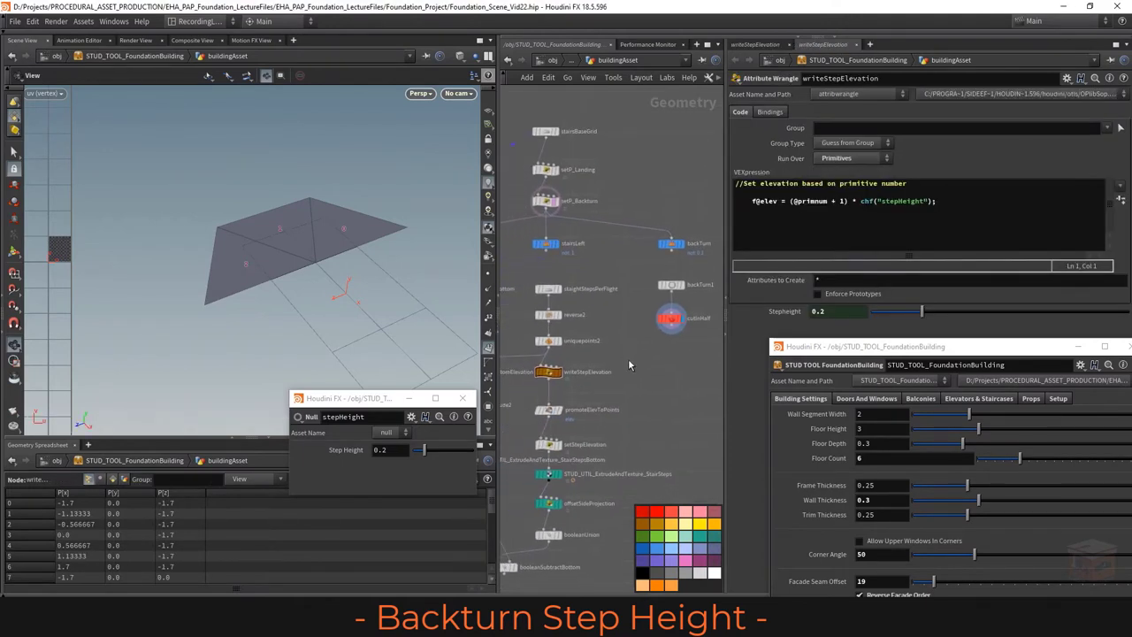
# Duplicate uniquepoints2 through setStepElevation and feed cutInHalf into the pasted uniquepoints3, aligned beneath it.
pyautogui.moveTo(626, 323); pyautogui.dragTo(525, 463)
pyautogui.hotkey('ctrl', 'c')
pyautogui.hotkey('ctrl', 'v')
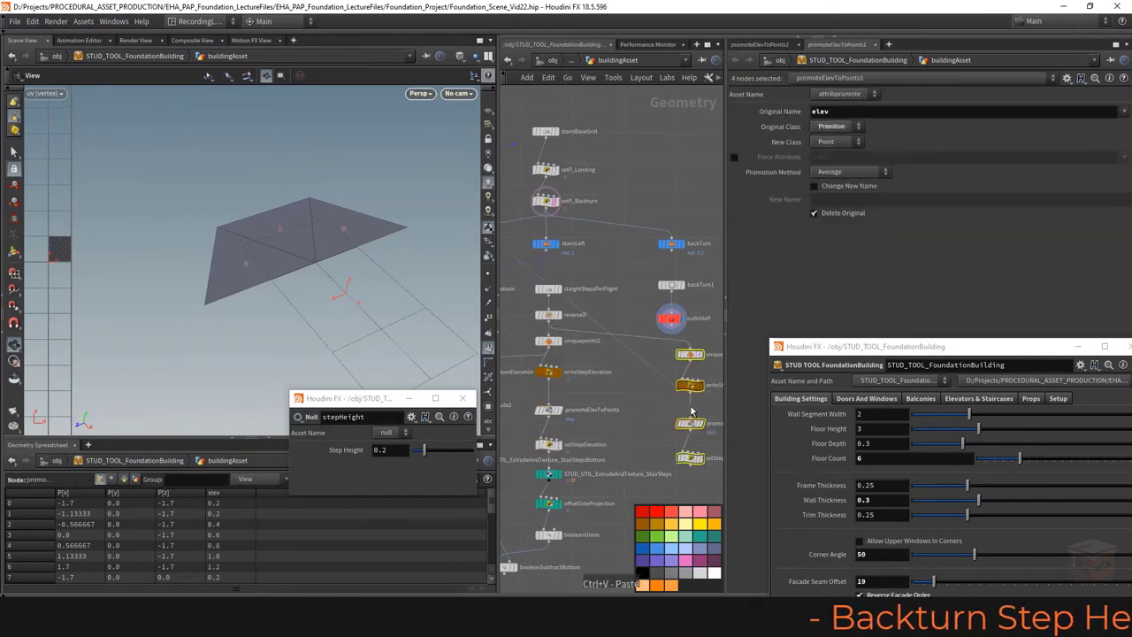
pyautogui.moveTo(606, 335); pyautogui.dragTo(590, 499)
pyautogui.scroll(1, 620, 338)
pyautogui.moveTo(627, 366); pyautogui.dragTo(605, 360)
pyautogui.scroll(-3, 605, 360)
pyautogui.scroll(3, 563, 283)
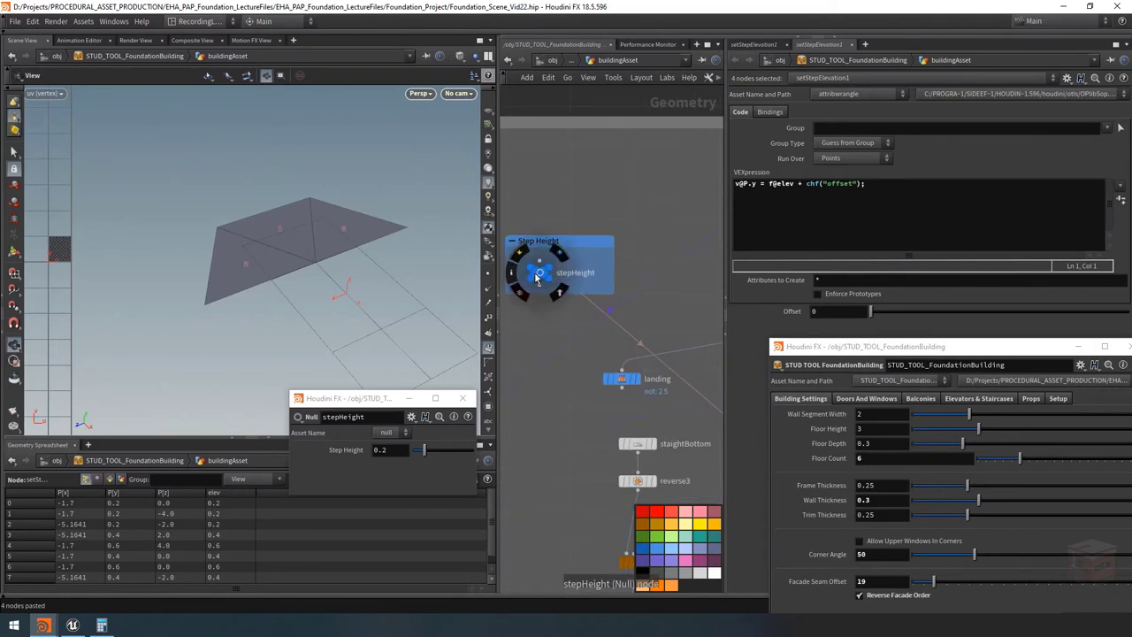
pyautogui.scroll(-5, 541, 273)
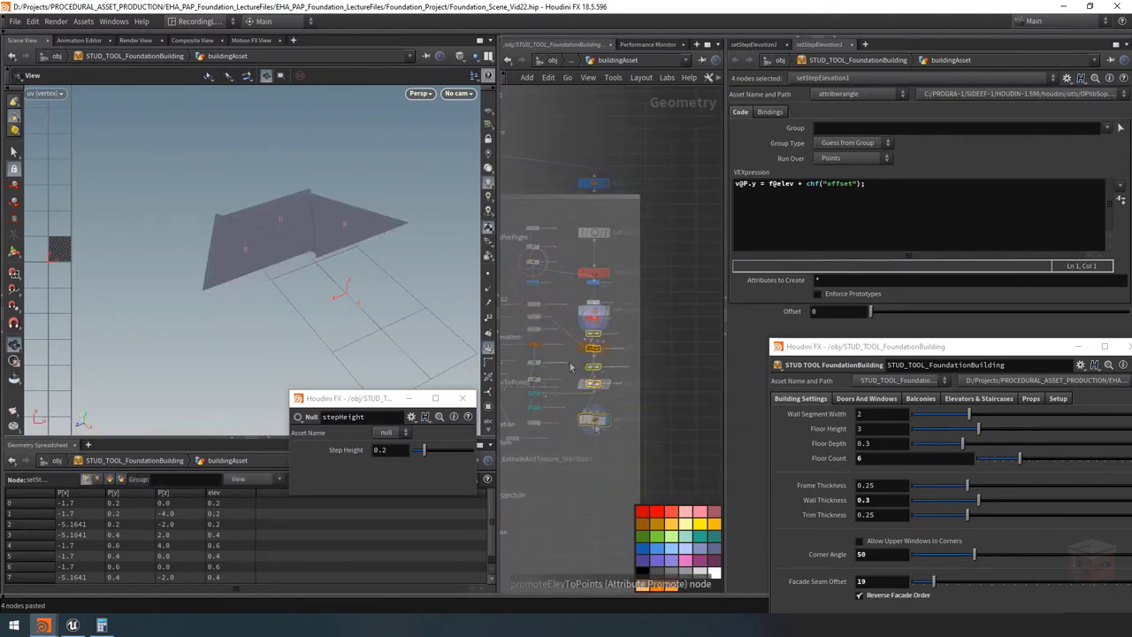
pyautogui.scroll(4, 592, 354)
pyautogui.moveTo(291, 230); pyautogui.dragTo(336, 265)
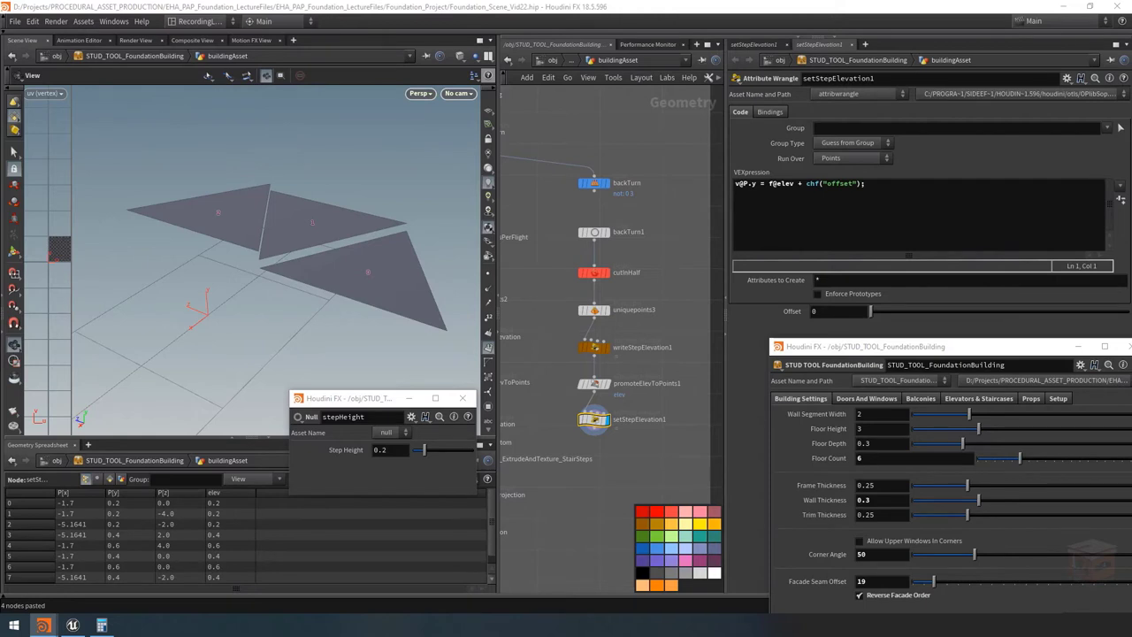
# Set Floor Height to 5 and orbit low to compare the rising wedge elevations.
pyautogui.moveTo(384, 260)
pyautogui.mouseDown()
pyautogui.moveTo(336, 265)
pyautogui.moveTo(376, 258)
pyautogui.mouseUp()
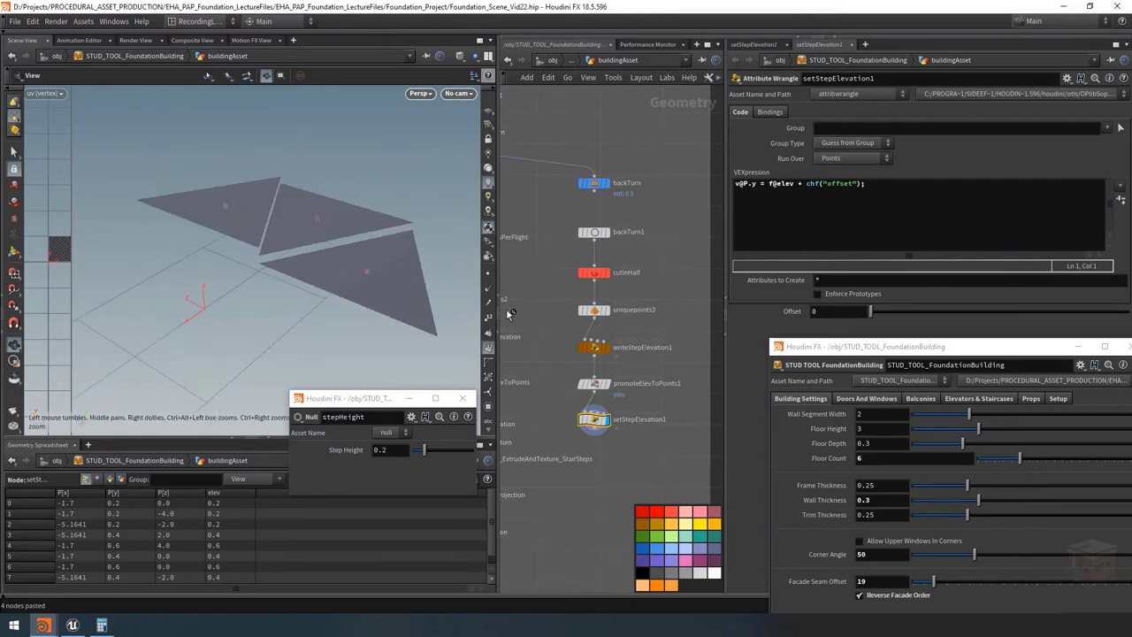
pyautogui.click(880, 432)
pyautogui.write('5')
pyautogui.press('Return')
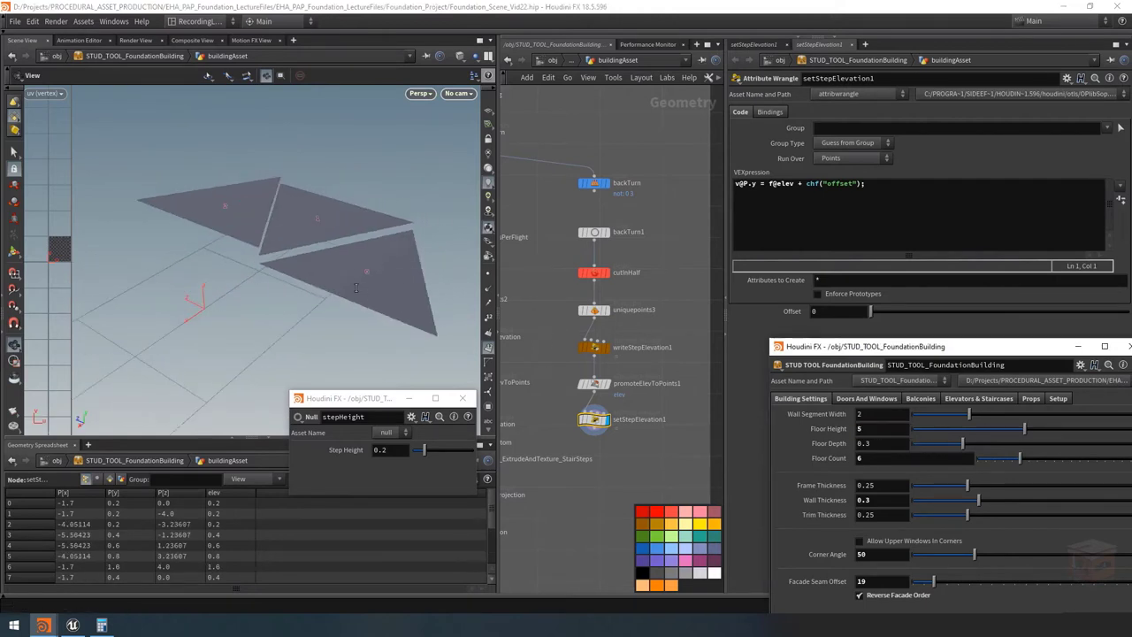
pyautogui.moveTo(224, 210); pyautogui.dragTo(227, 195)
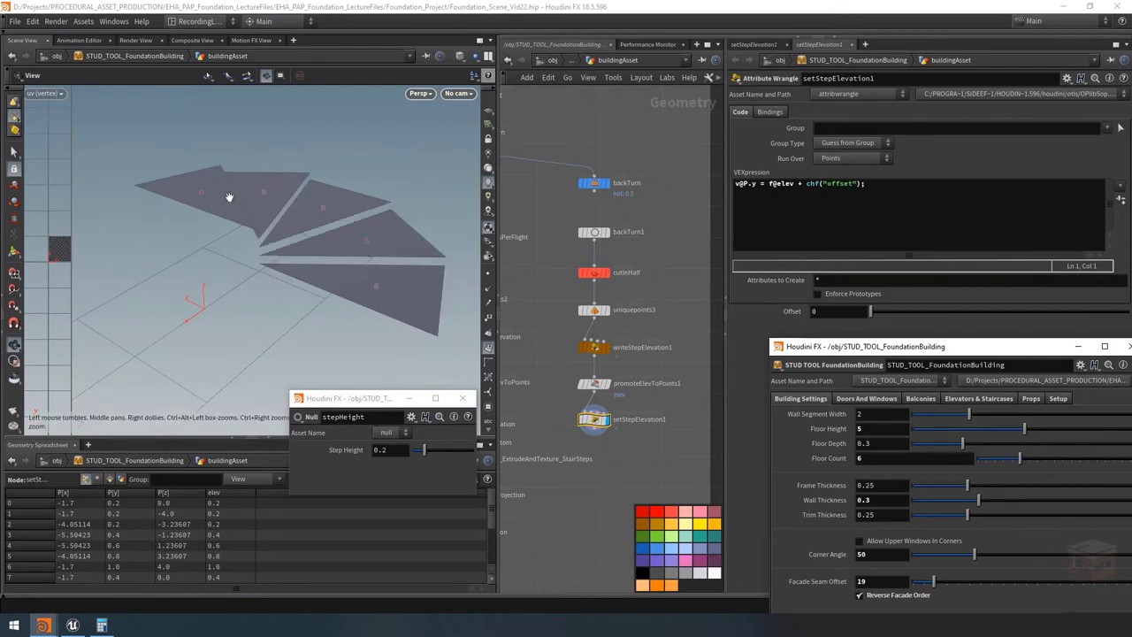
pyautogui.moveTo(362, 268)
pyautogui.mouseDown()
pyautogui.moveTo(352, 243)
pyautogui.moveTo(354, 273)
pyautogui.mouseUp()
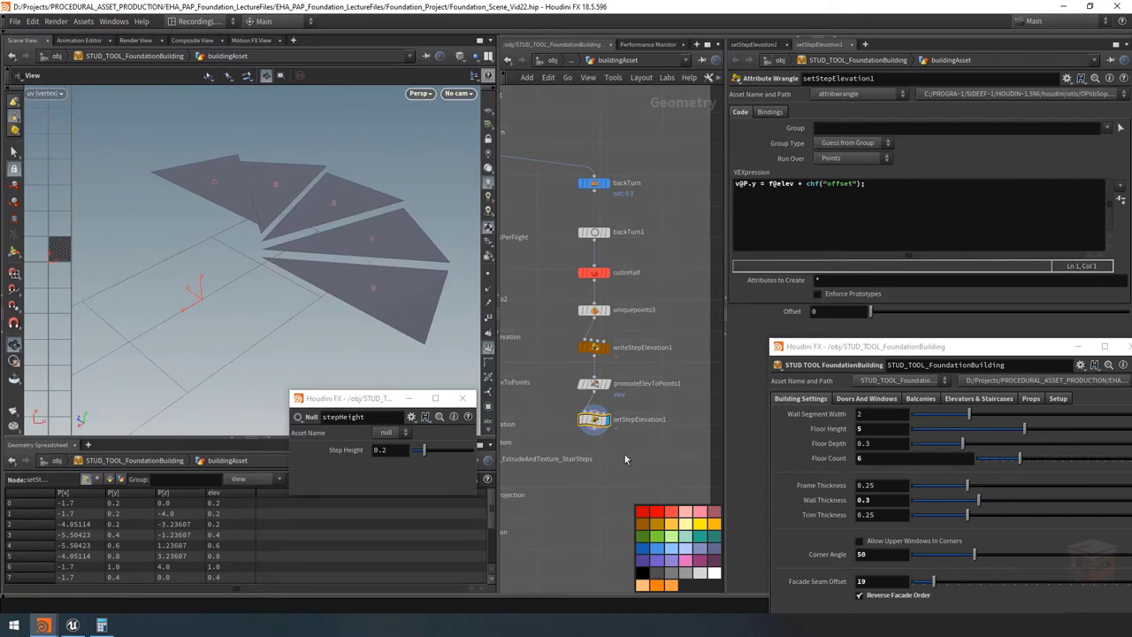
pyautogui.scroll(-3, 624, 453)
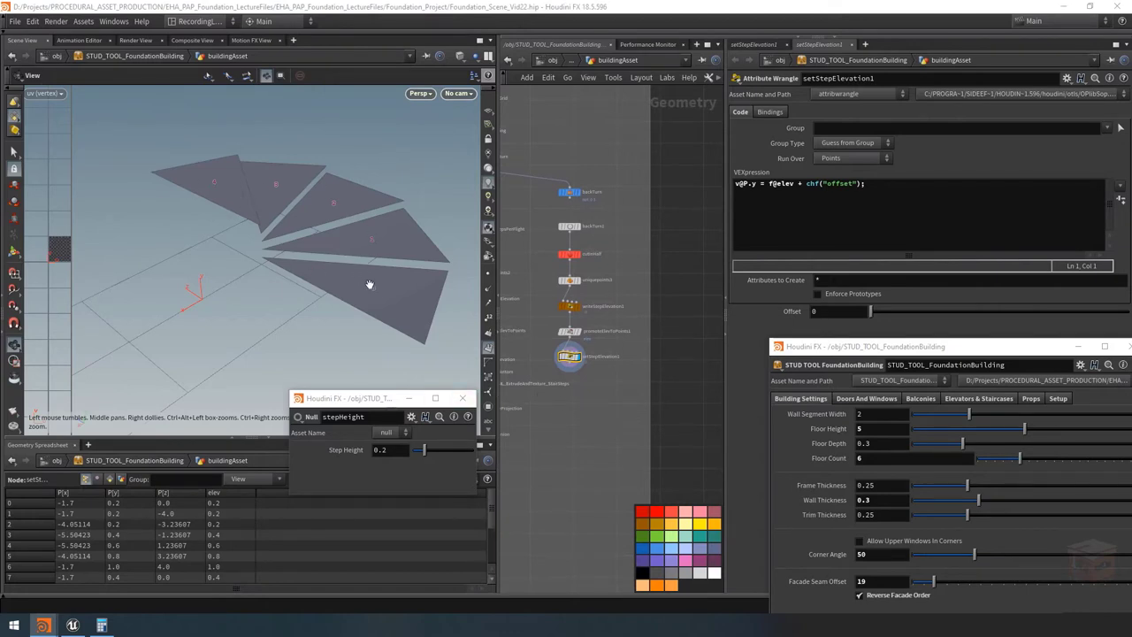
pyautogui.moveTo(587, 412); pyautogui.dragTo(593, 404, button='middle')
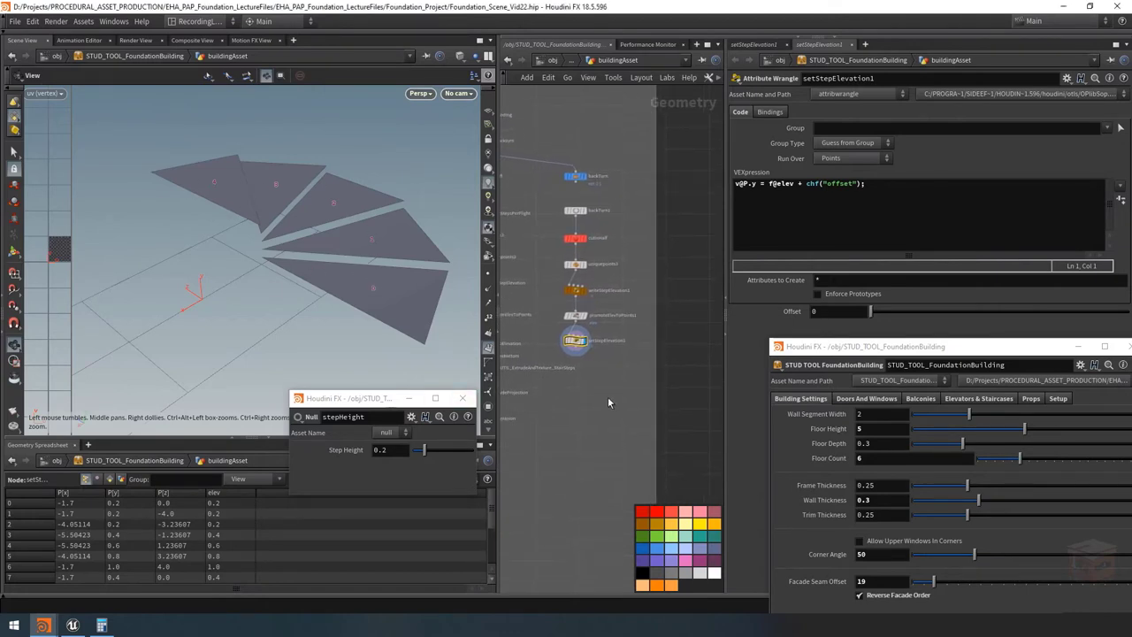
pyautogui.scroll(5, 608, 403)
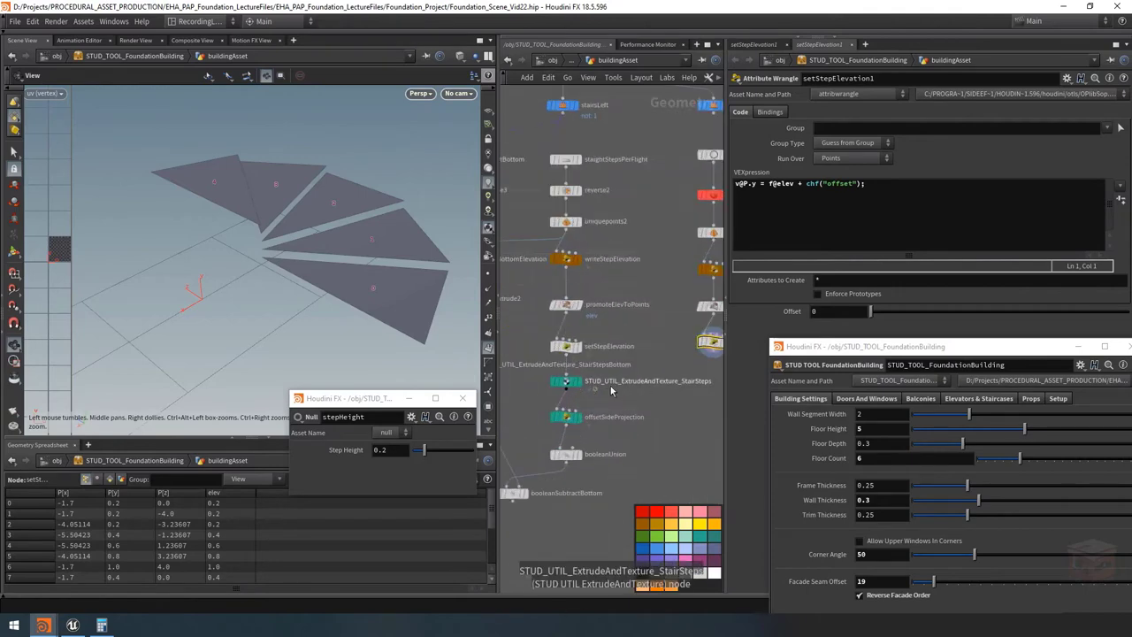
# Duplicate the StairSteps extrude node as StairSteps1, wire it under setStepElevation1, and display it.
pyautogui.click(608, 389)
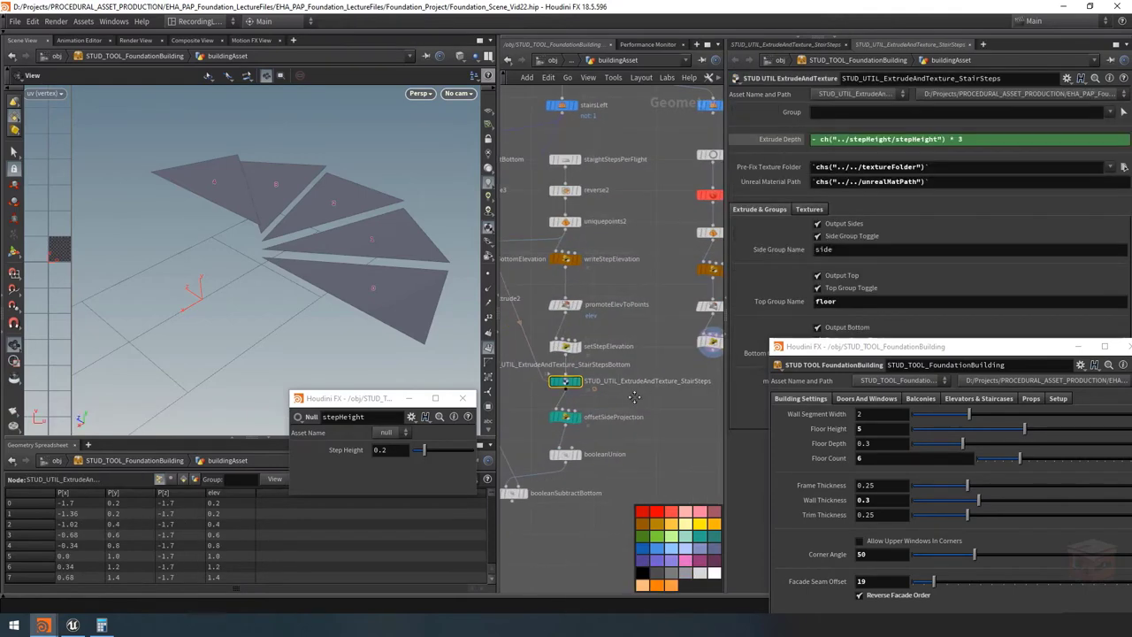
pyautogui.moveTo(635, 400); pyautogui.dragTo(554, 403, button='middle')
pyautogui.hotkey('ctrl', 'c')
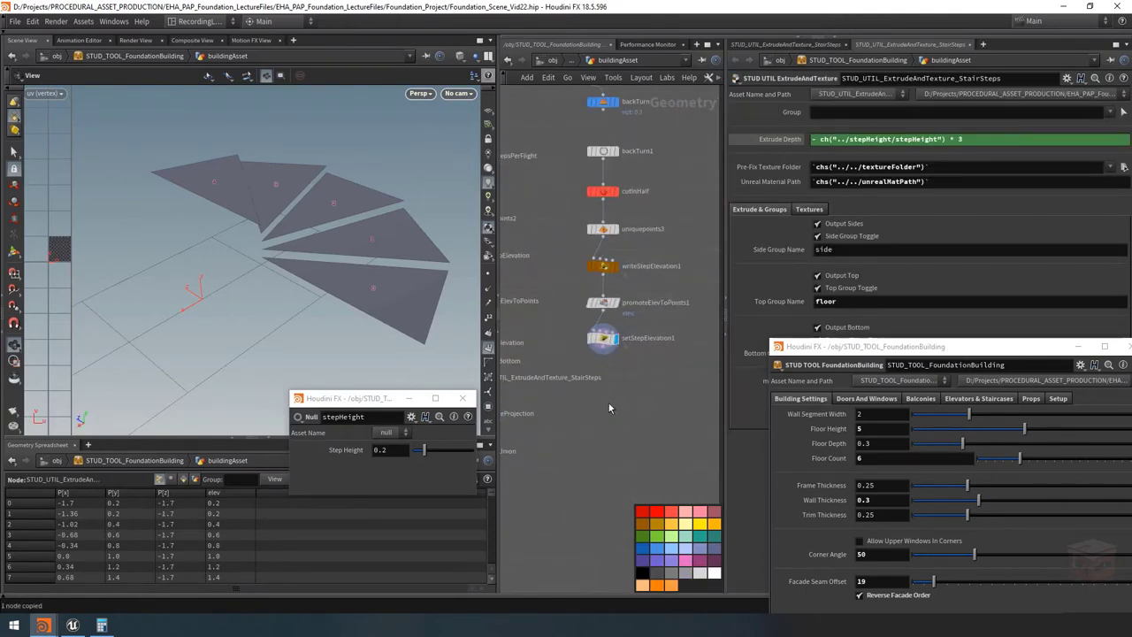
pyautogui.hotkey('ctrl', 'v')
pyautogui.click(626, 407)
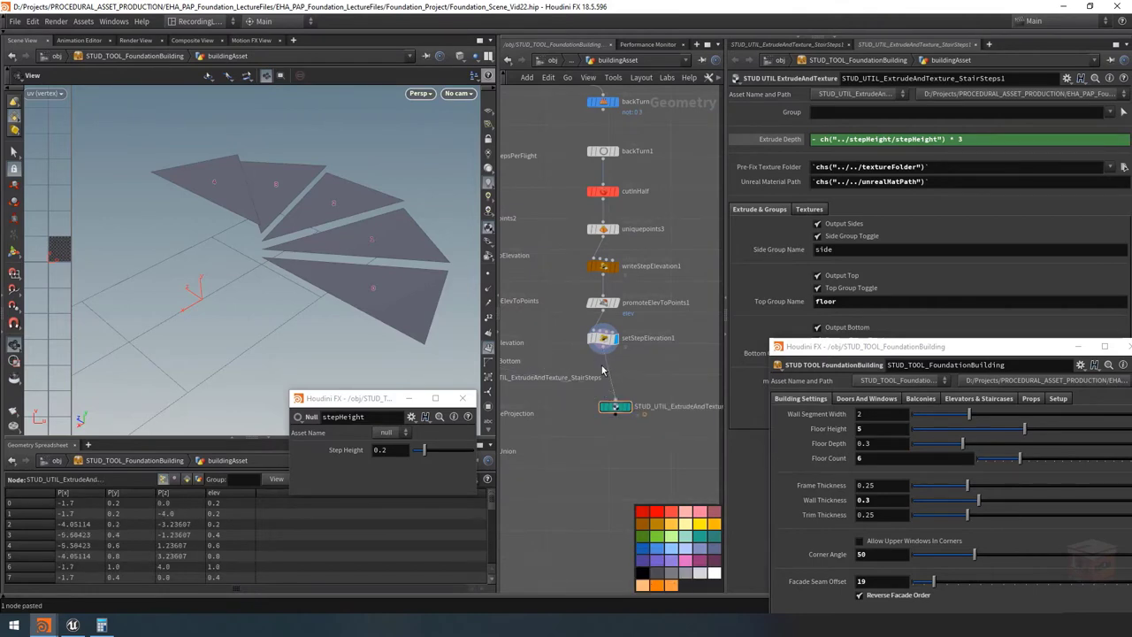
pyautogui.click(630, 411)
pyautogui.moveTo(616, 407); pyautogui.dragTo(604, 398)
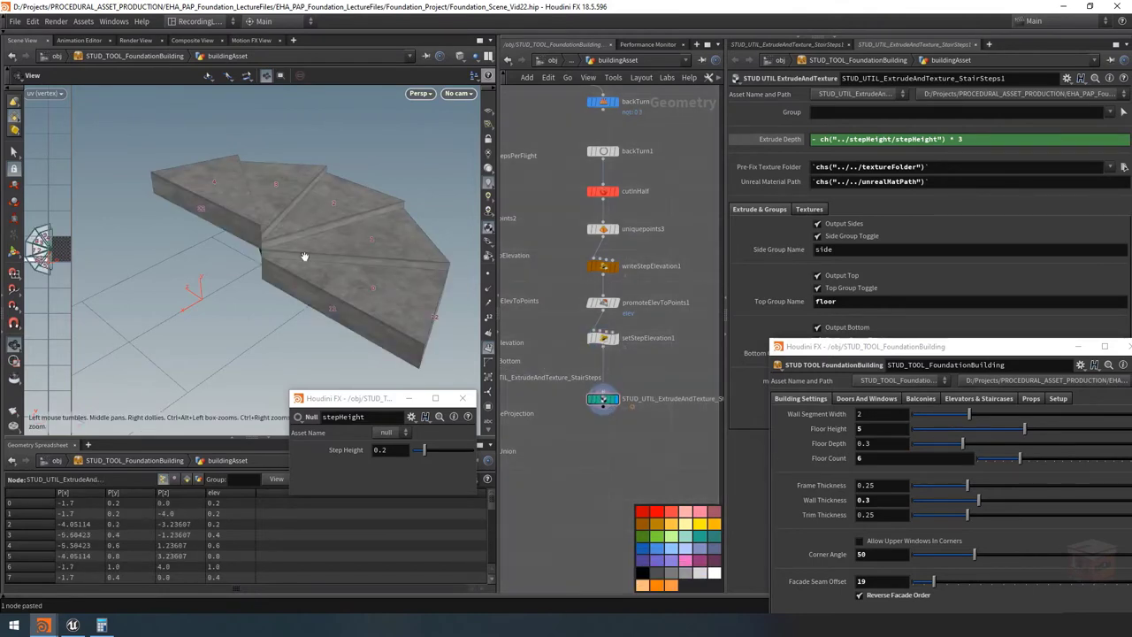
pyautogui.moveTo(303, 253); pyautogui.dragTo(18, 250)
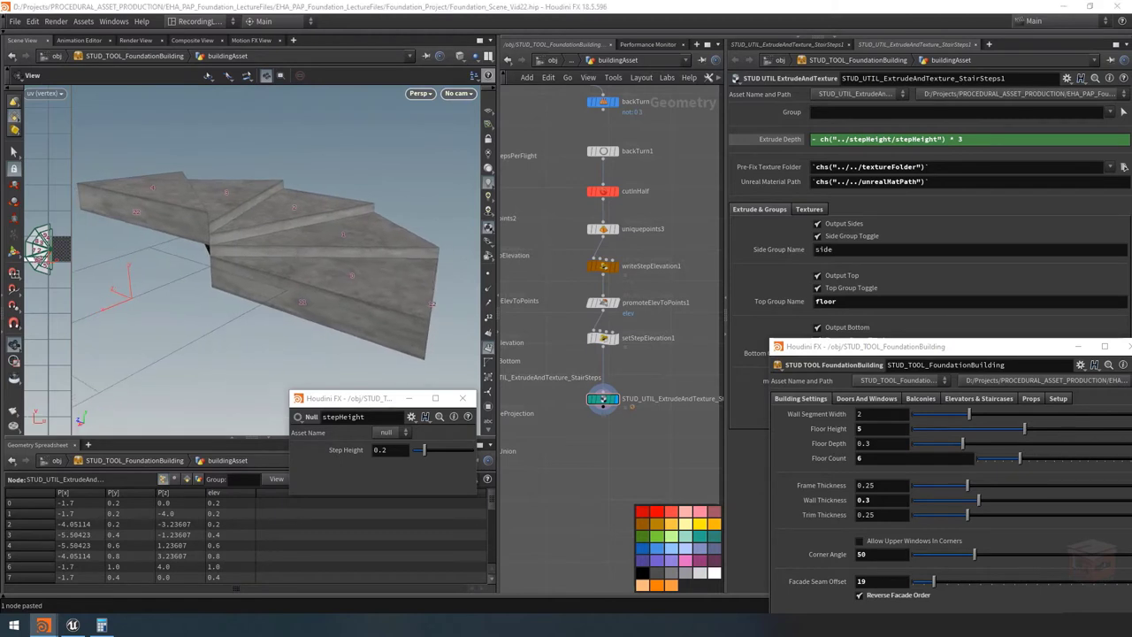
pyautogui.moveTo(292, 266); pyautogui.dragTo(346, 253)
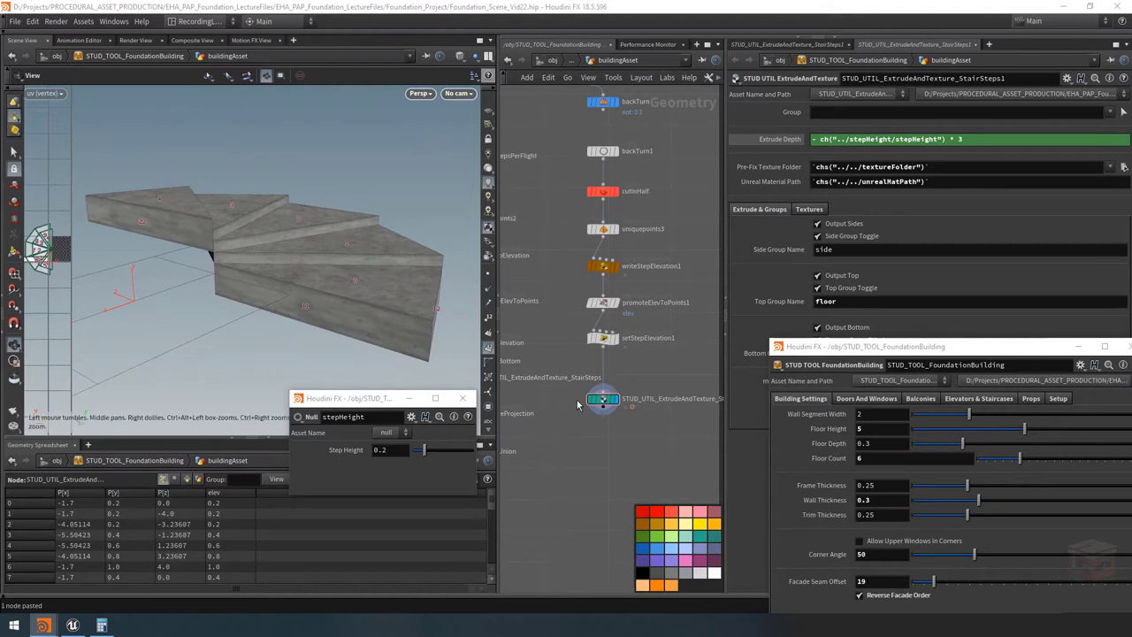
# Remove '* 3' from StairSteps1's Extrude Depth expression and view the textured underside.
pyautogui.moveTo(659, 370); pyautogui.dragTo(564, 442)
pyautogui.click(981, 139)
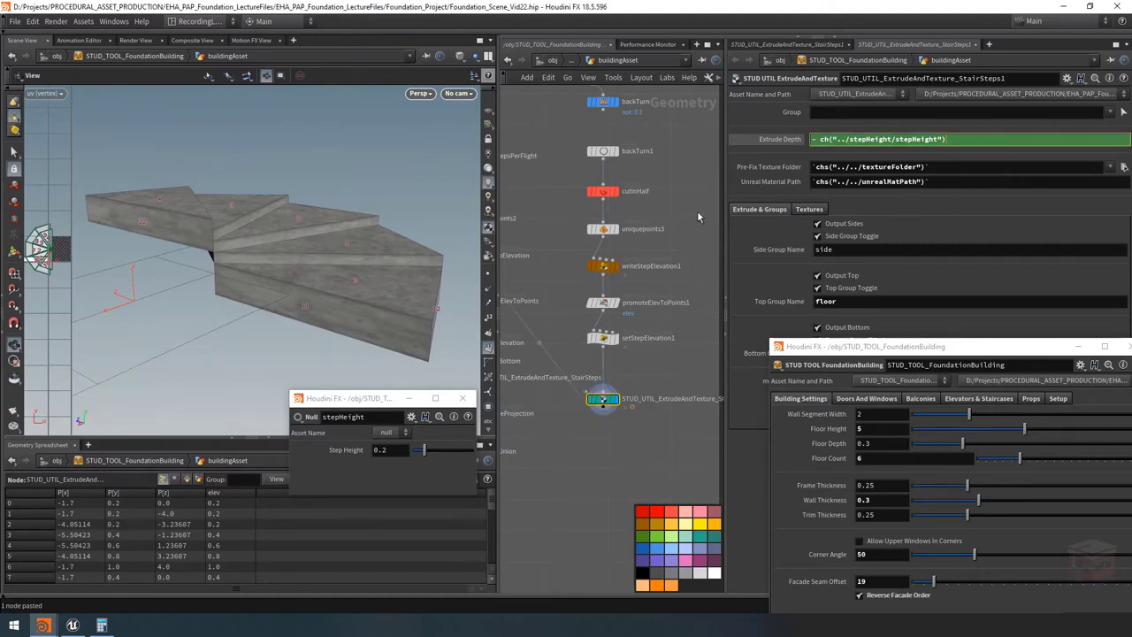
pyautogui.moveTo(265, 248); pyautogui.dragTo(285, 260)
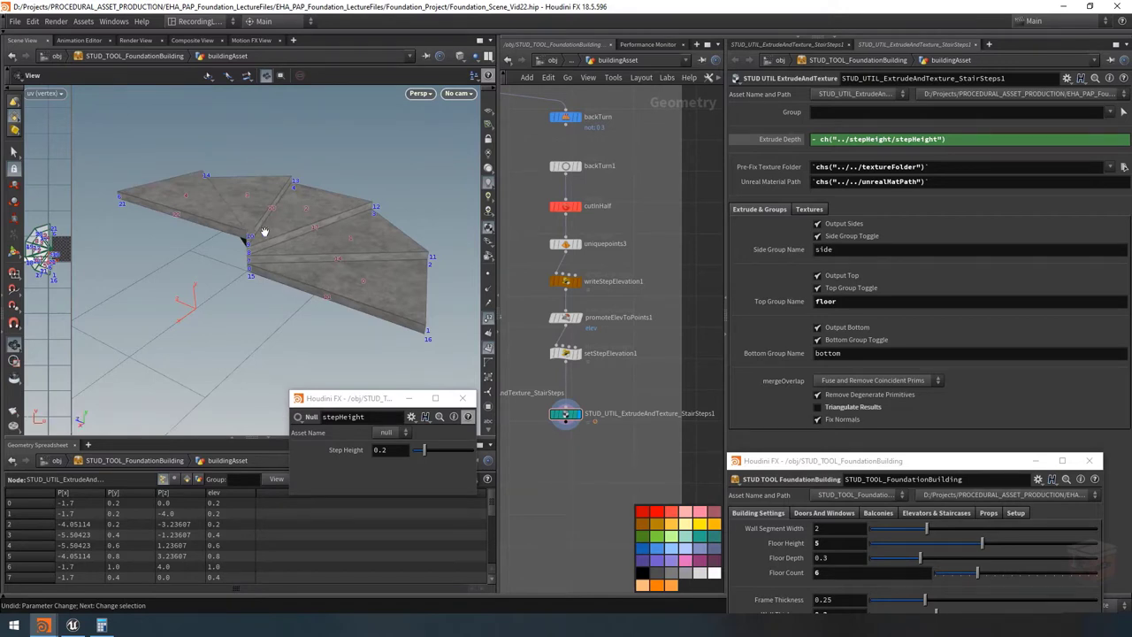
pyautogui.moveTo(260, 255); pyautogui.dragTo(329, 173)
pyautogui.moveTo(206, 260); pyautogui.dragTo(199, 268)
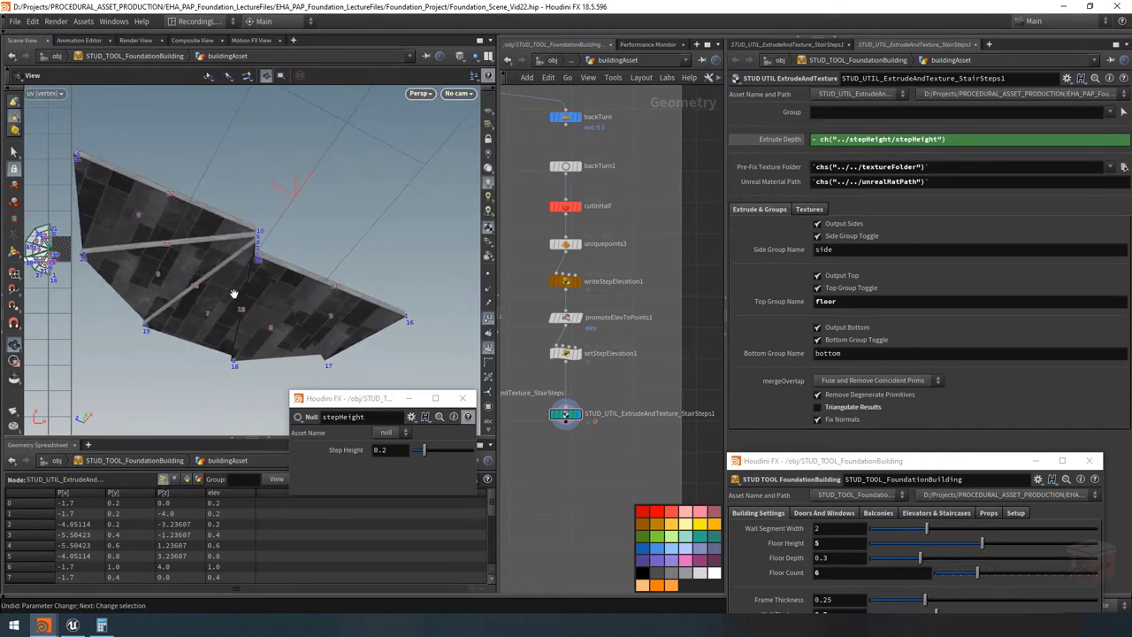
pyautogui.moveTo(235, 293); pyautogui.dragTo(241, 272)
pyautogui.scroll(-5, 566, 416)
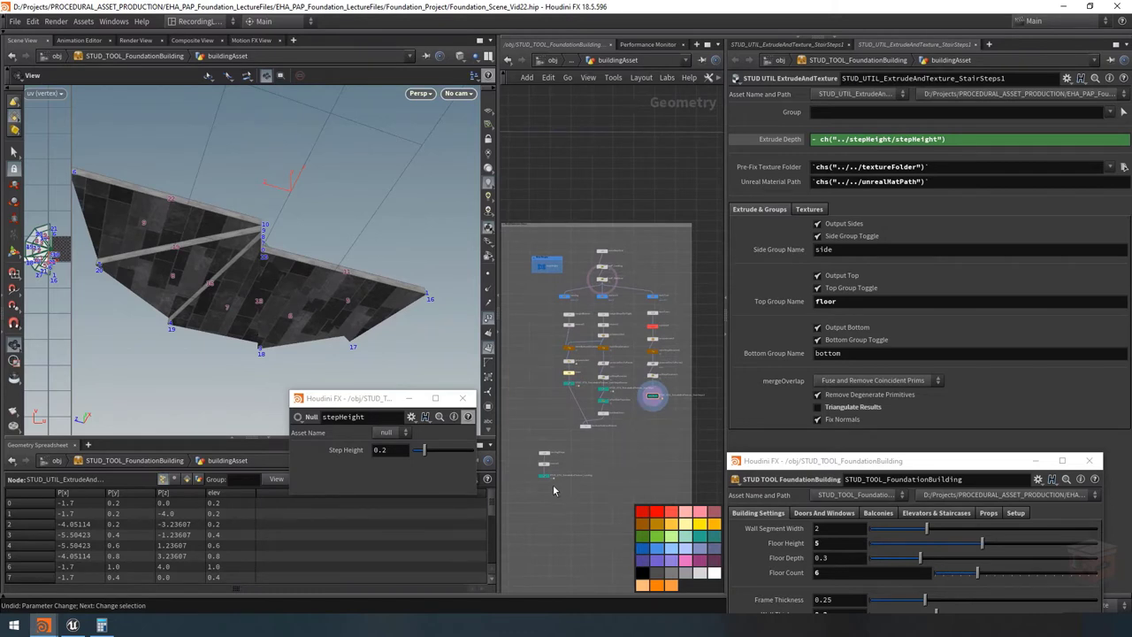
# Display the Landing extrude-and-texture geometry and centre the landing box in view.
pyautogui.scroll(4, 529, 467)
pyautogui.click(530, 467)
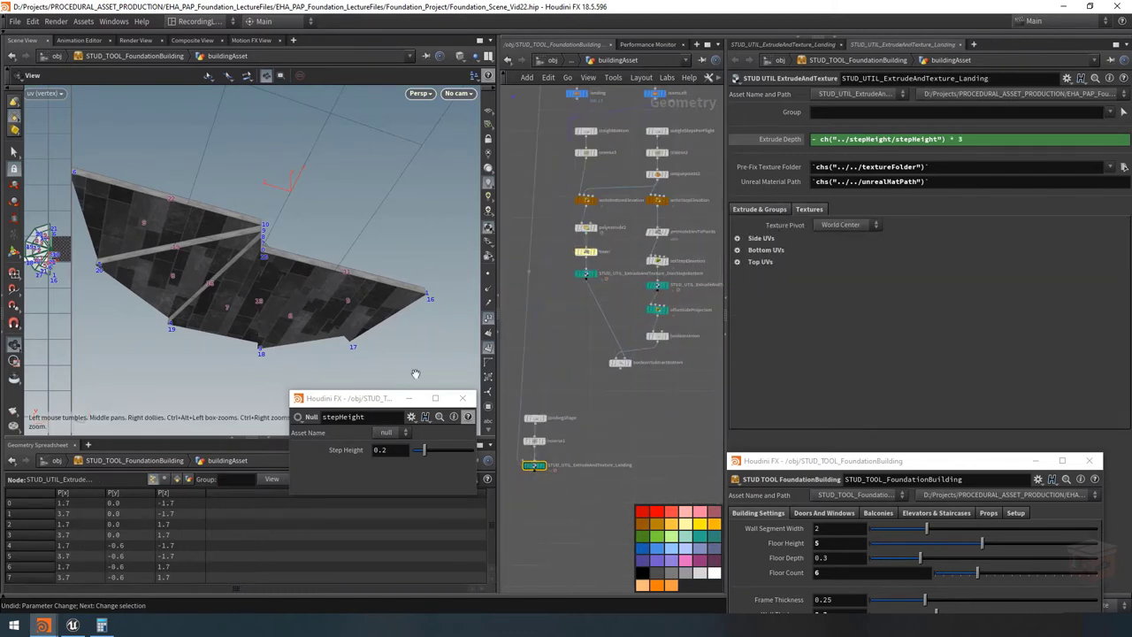
pyautogui.scroll(3, 530, 458)
pyautogui.click(541, 461)
pyautogui.moveTo(378, 134); pyautogui.dragTo(316, 228)
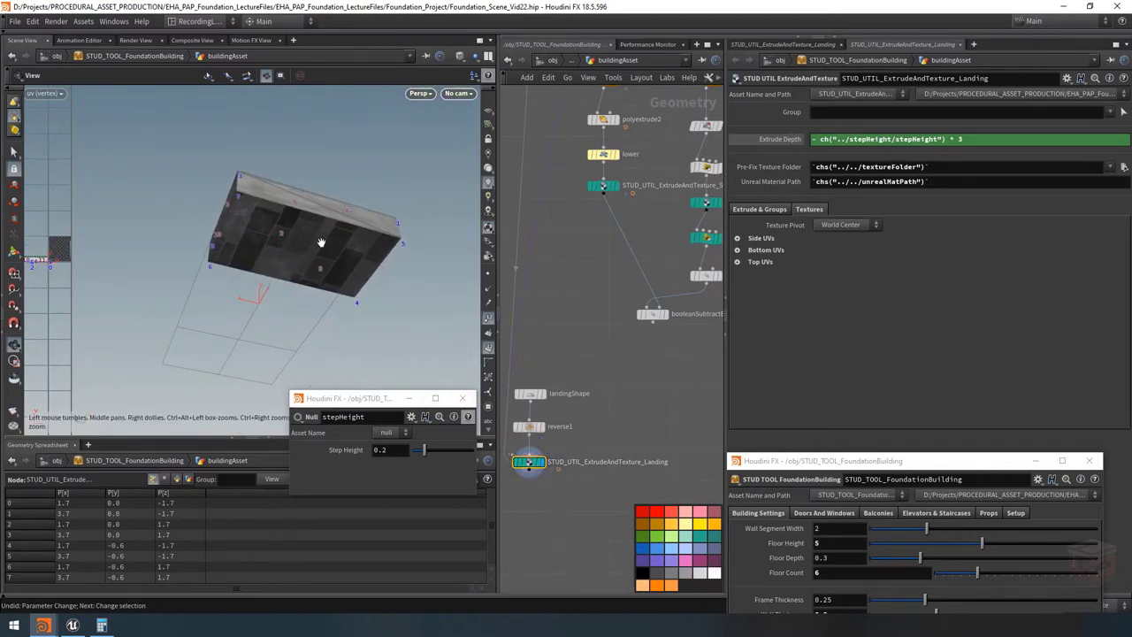
pyautogui.scroll(-6, 619, 407)
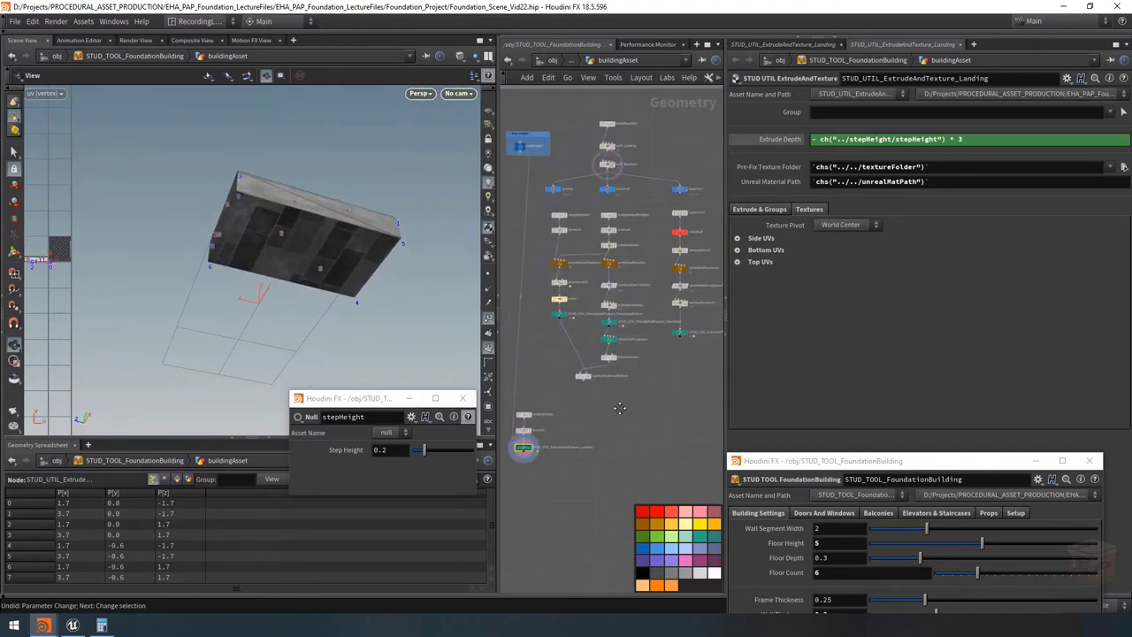
# Give all four extrude-and-texture nodes Concrete Wall preview and Unreal top textures, top scale 5, 5.
pyautogui.moveTo(542, 311); pyautogui.dragTo(580, 314)
pyautogui.keyDown('shift'); pyautogui.moveTo(691, 345); pyautogui.dragTo(673, 373); pyautogui.keyUp('shift')
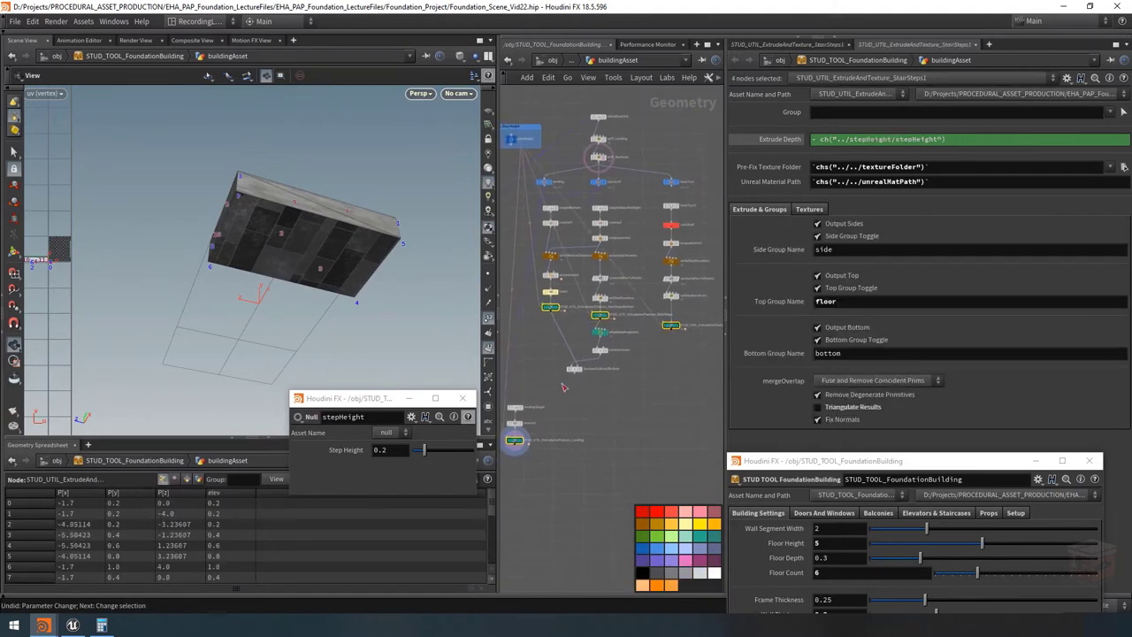
pyautogui.click(809, 209)
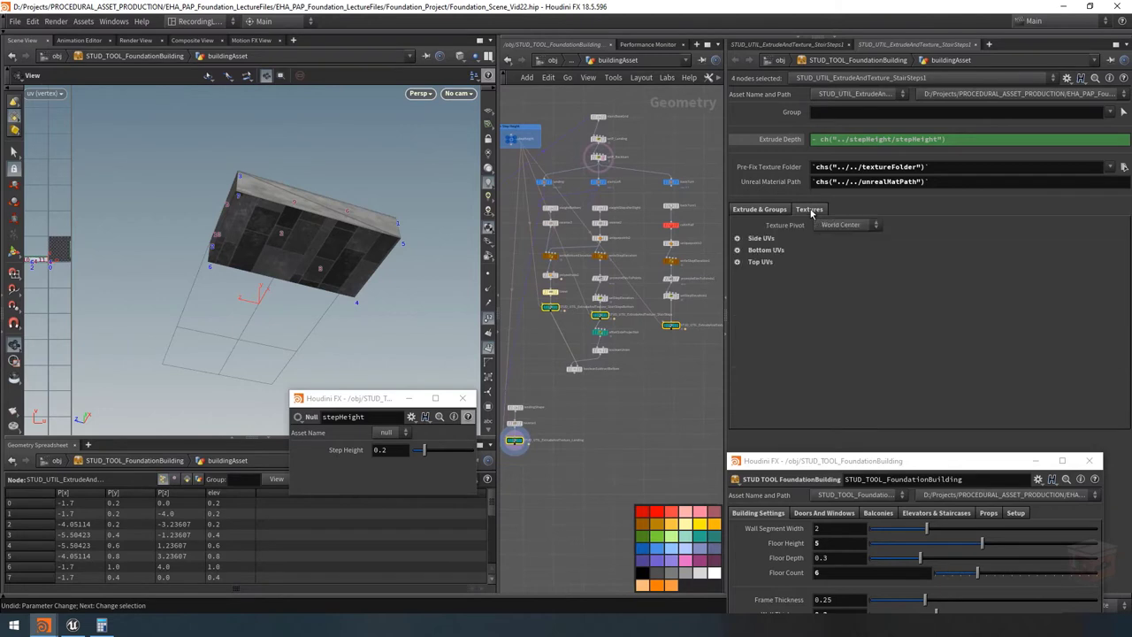
pyautogui.click(737, 263)
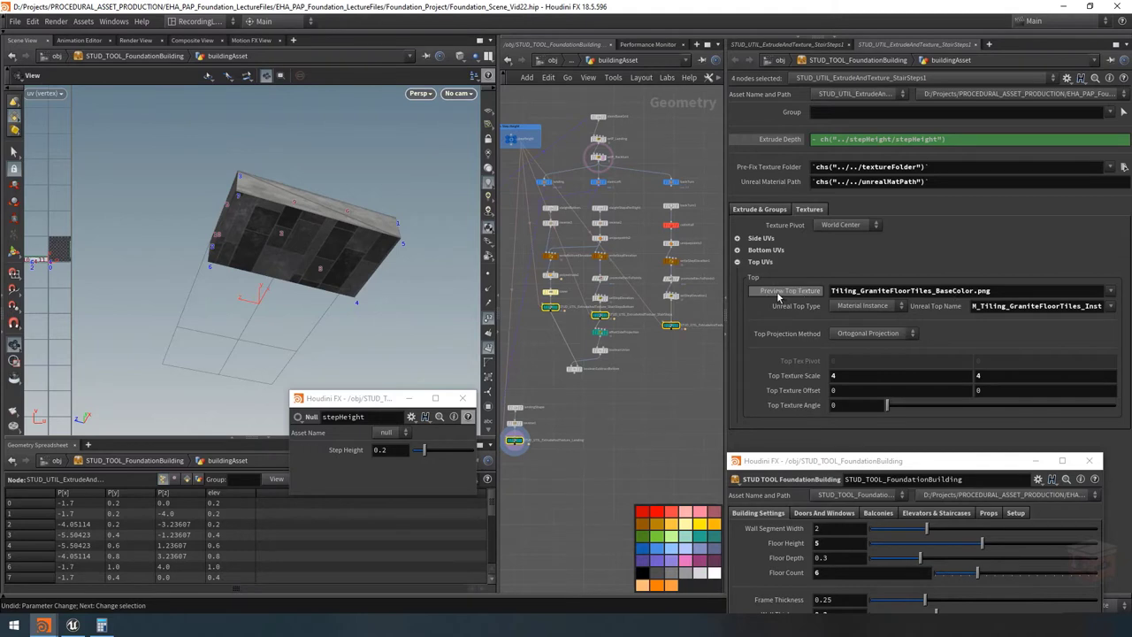
pyautogui.click(1111, 291)
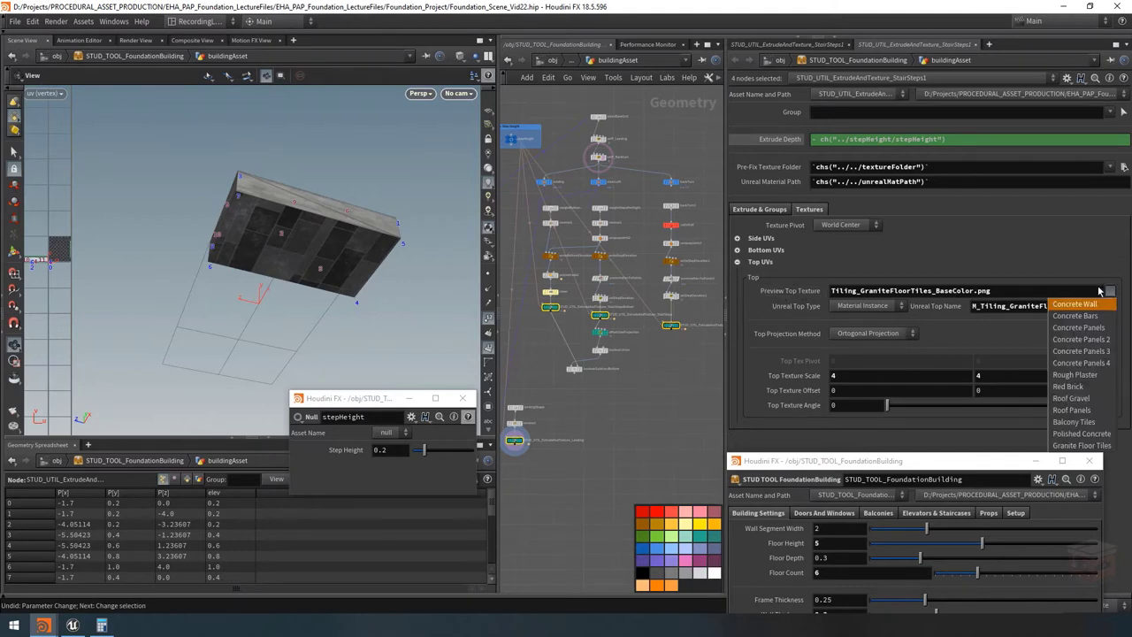
pyautogui.click(1068, 305)
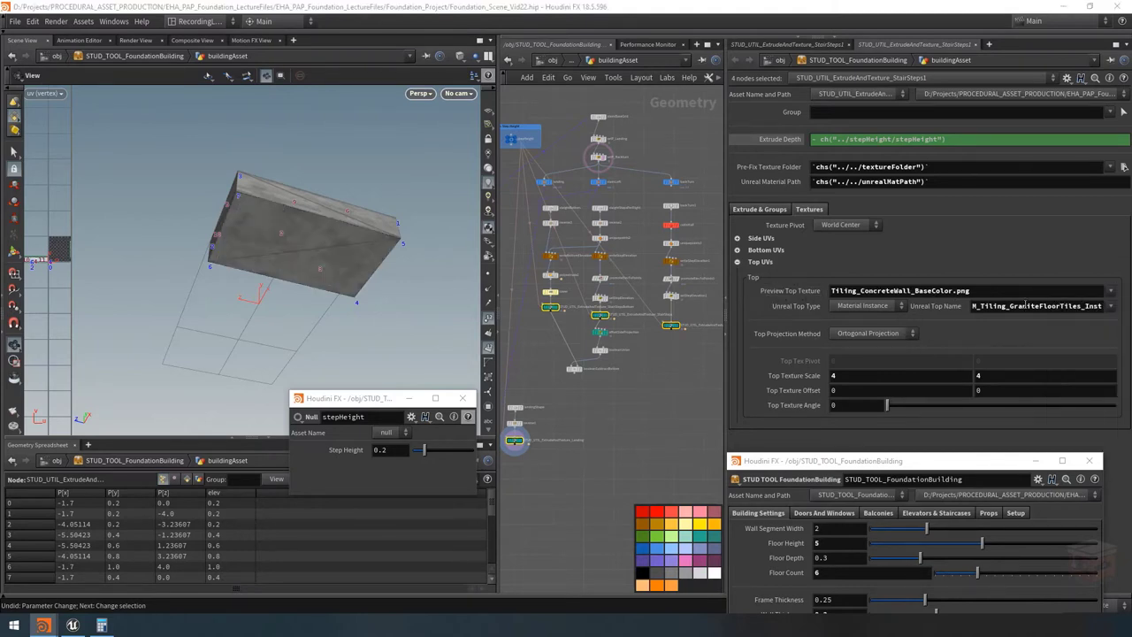
pyautogui.click(1110, 306)
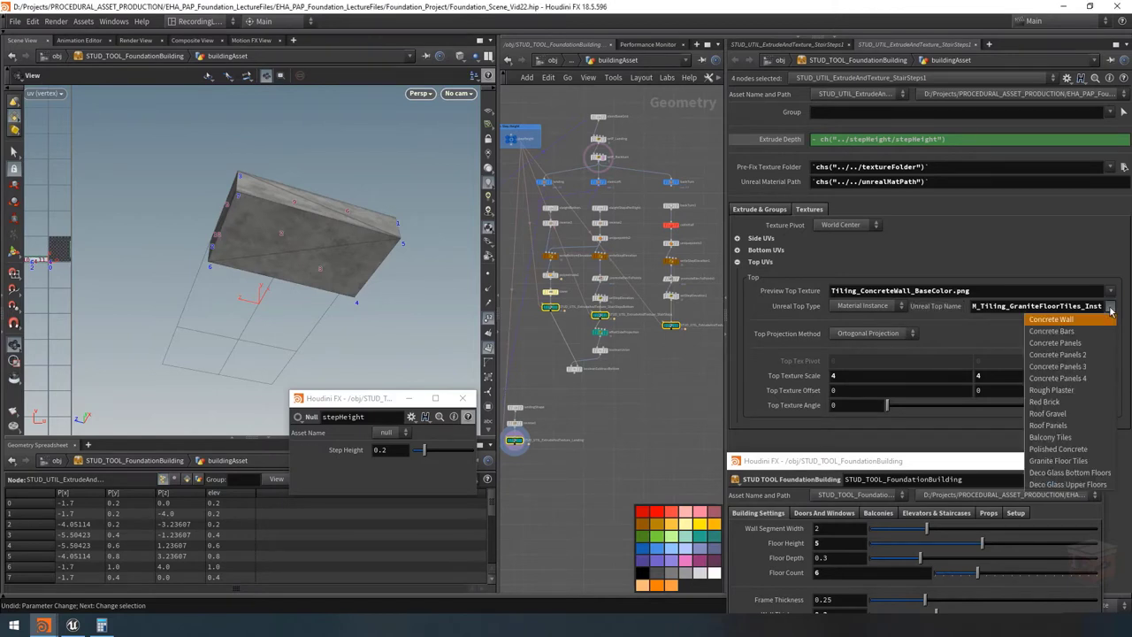
pyautogui.click(1057, 323)
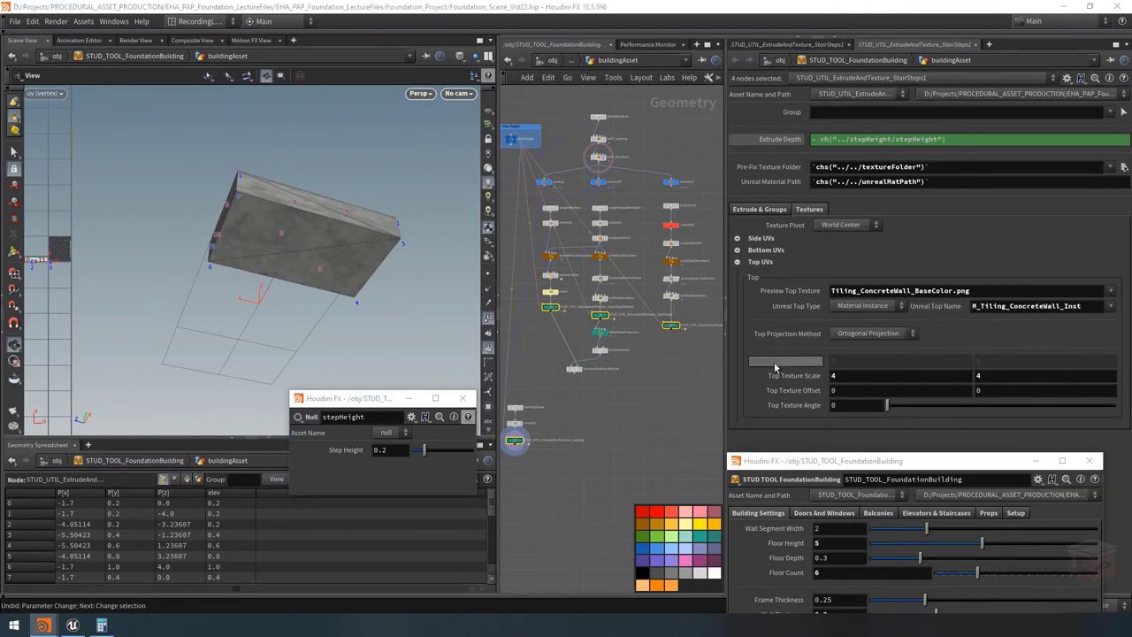
pyautogui.click(864, 375)
pyautogui.write('5')
pyautogui.press('Tab')
pyautogui.write('5')
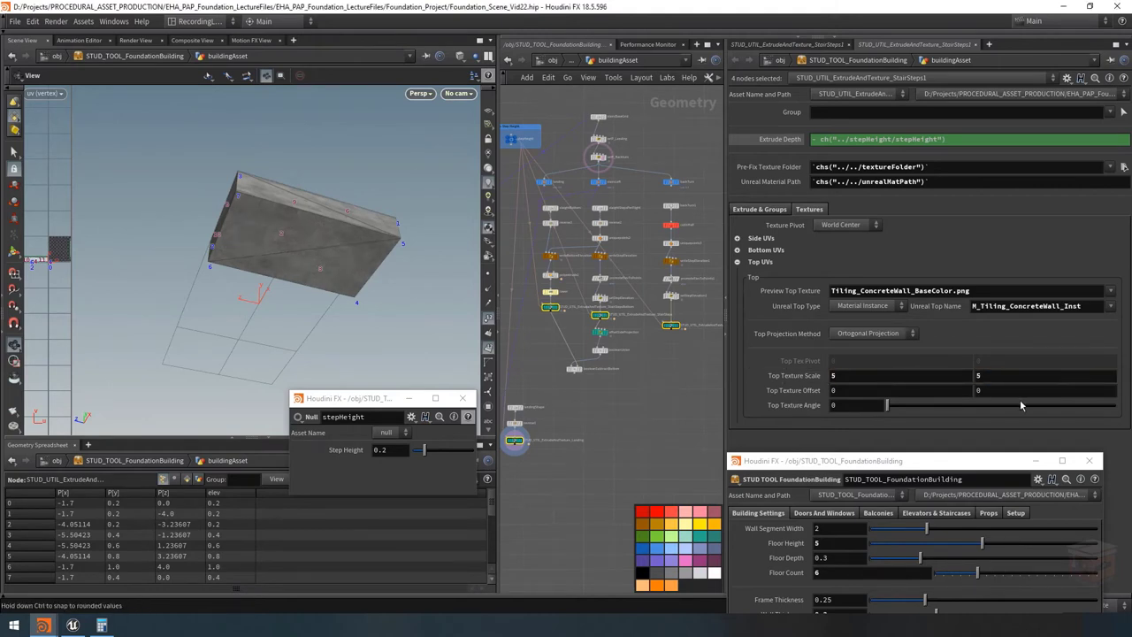
pyautogui.press('Return')
# Compare the StairStepsBottom and StairSteps1 geometry, viewing the stairs from underneath.
pyautogui.click(670, 383)
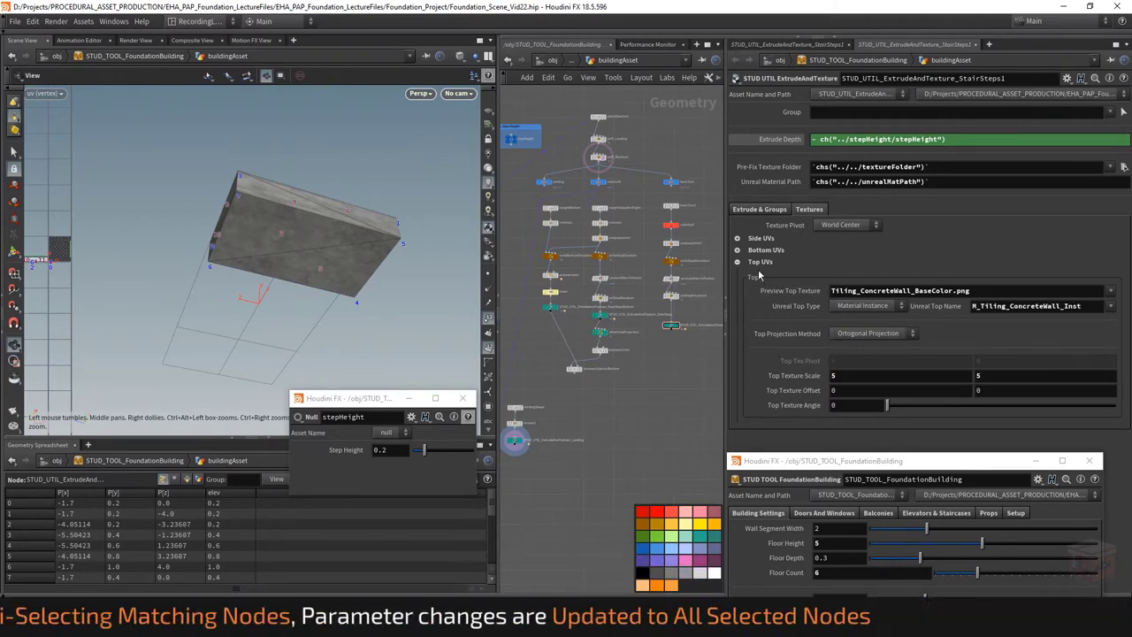
pyautogui.click(672, 325)
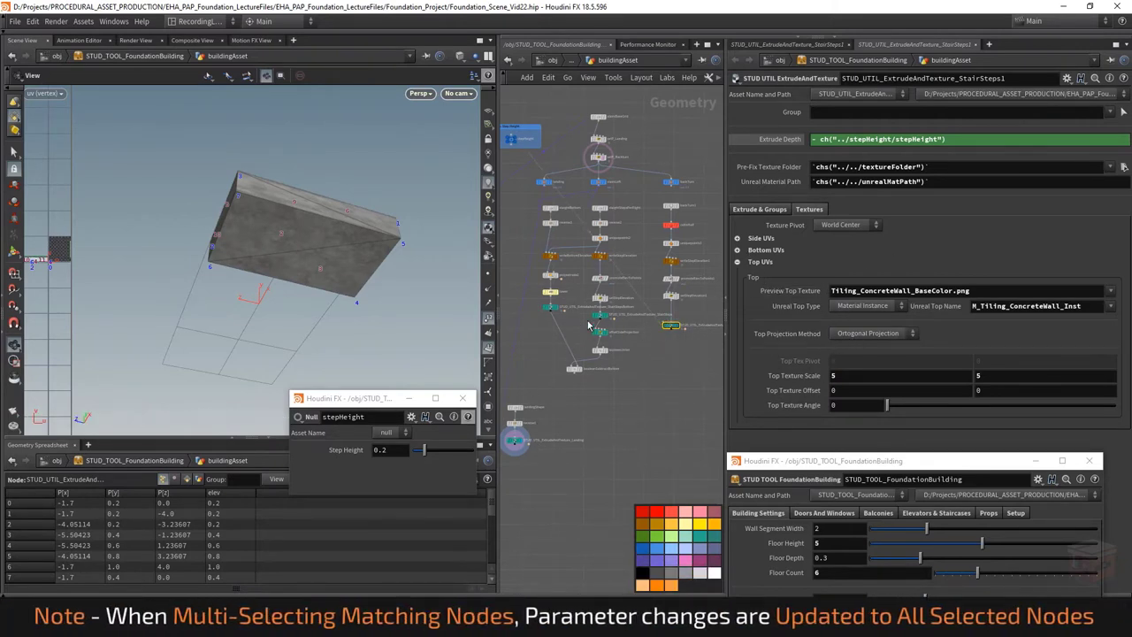
pyautogui.scroll(5, 552, 330)
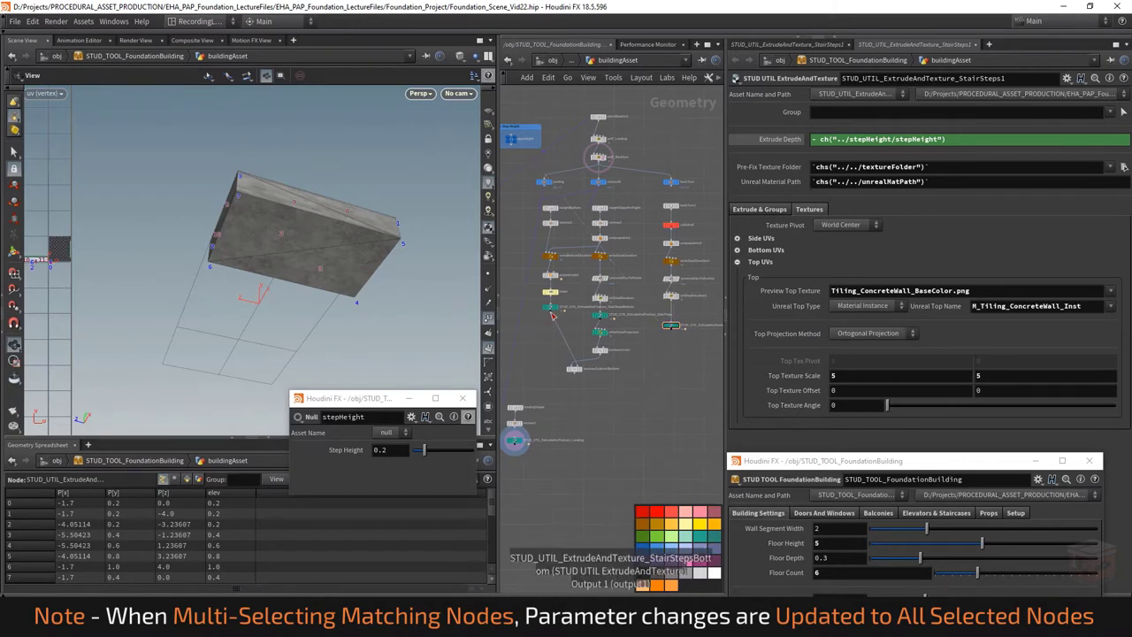
pyautogui.moveTo(292, 292); pyautogui.dragTo(369, 282)
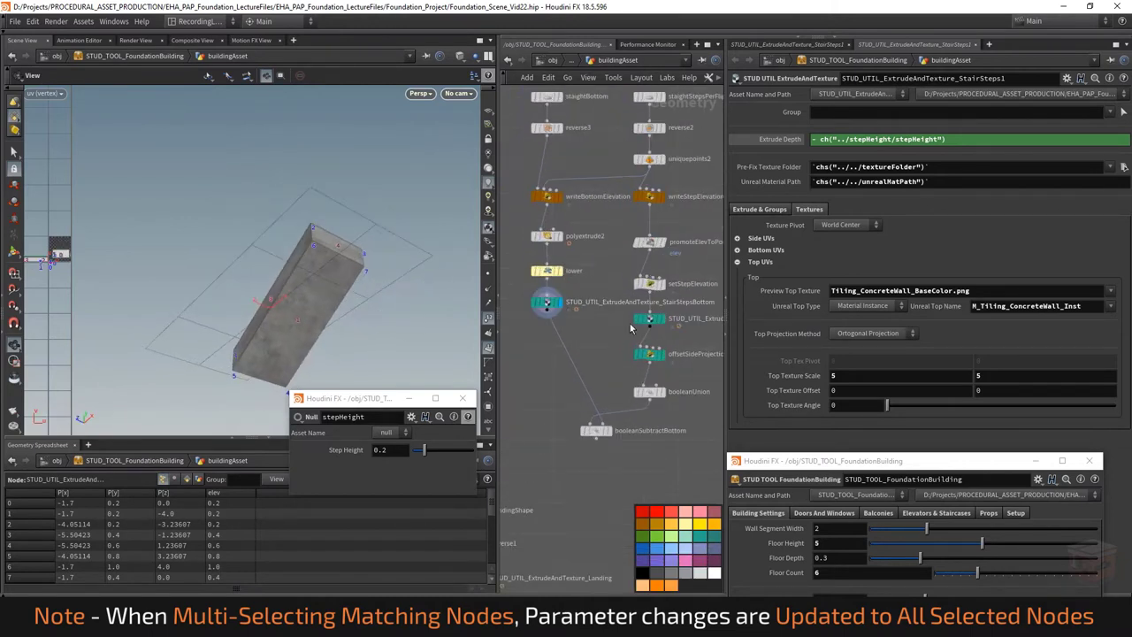
pyautogui.click(665, 326)
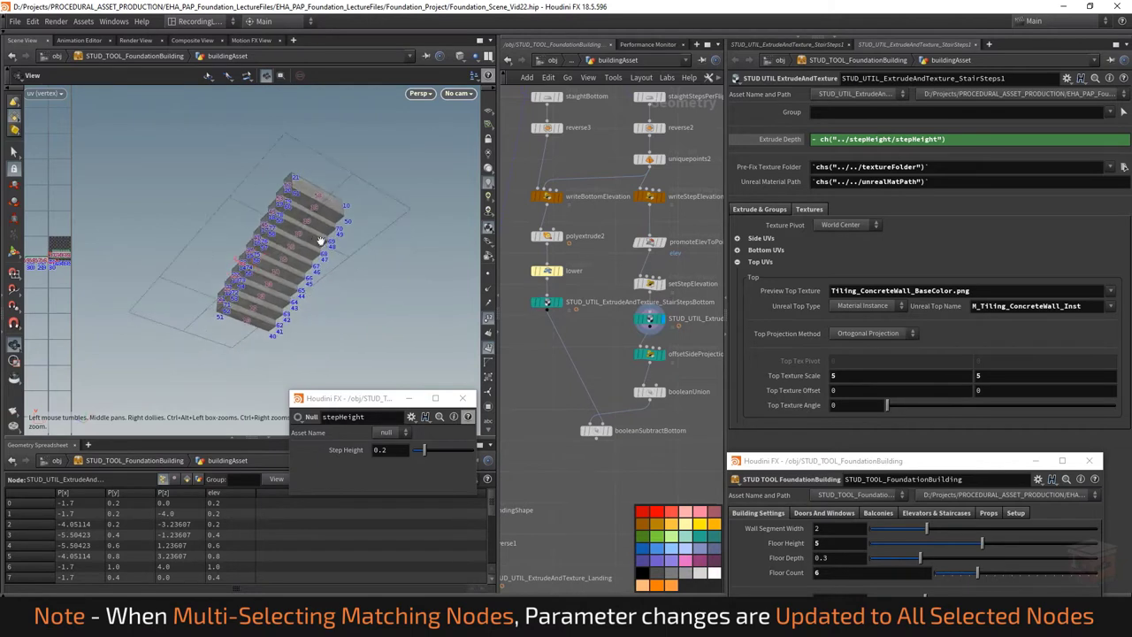
pyautogui.moveTo(607, 358); pyautogui.dragTo(471, 327, button='middle')
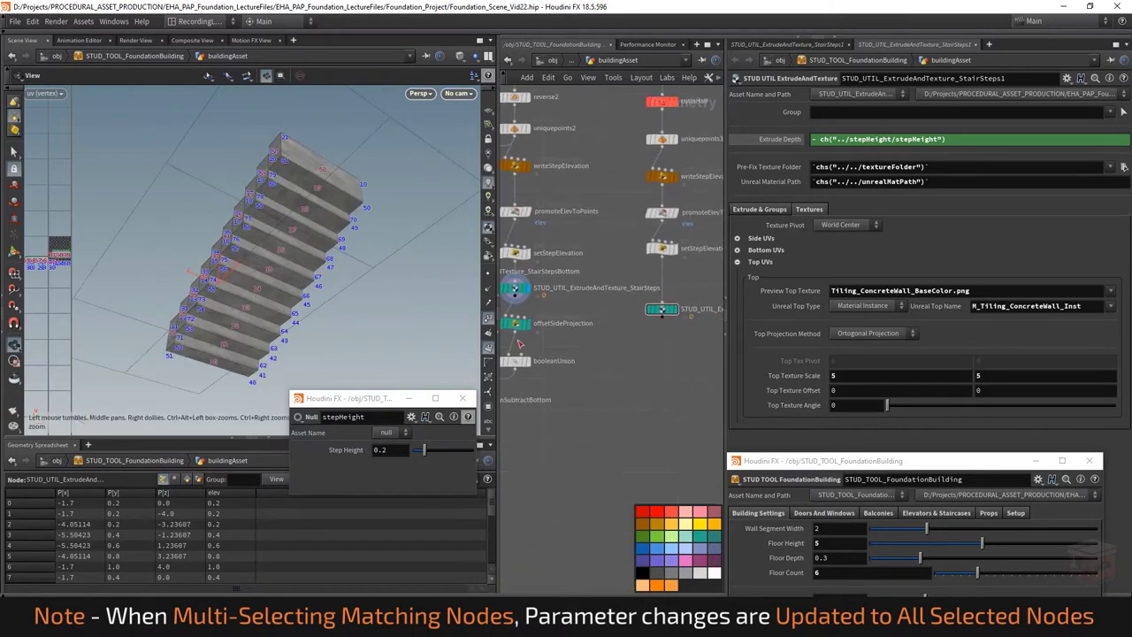
pyautogui.click(679, 319)
pyautogui.moveTo(267, 263); pyautogui.dragTo(203, 214)
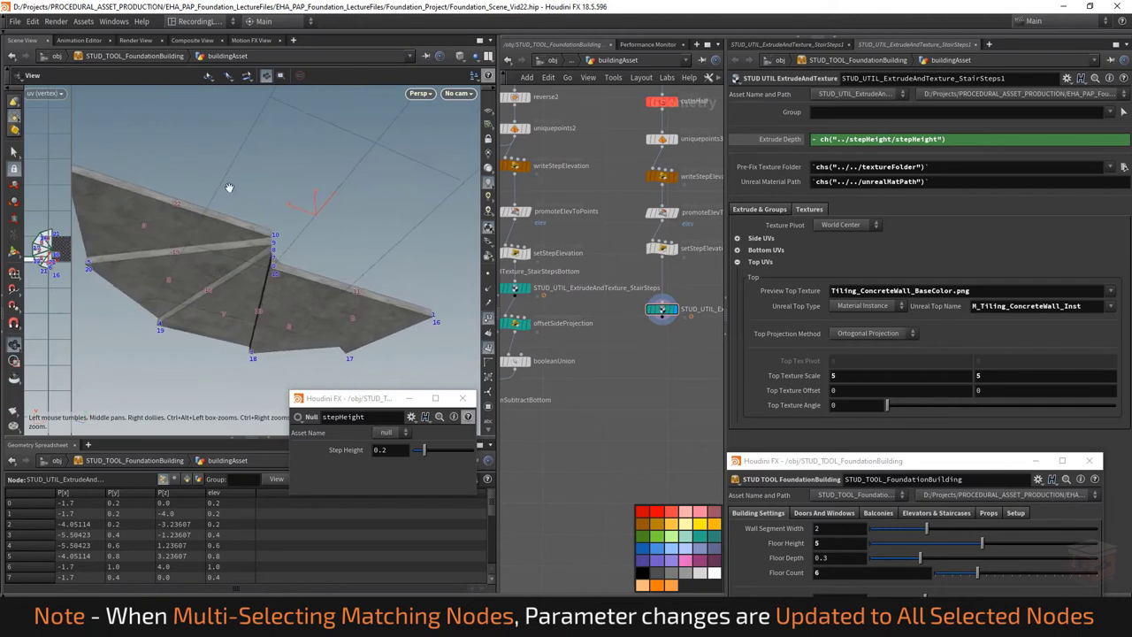
# Swap StairSteps1's group names so its top group is 'bottom' and its bottom group 'top'.
pyautogui.click(759, 261)
pyautogui.click(753, 211)
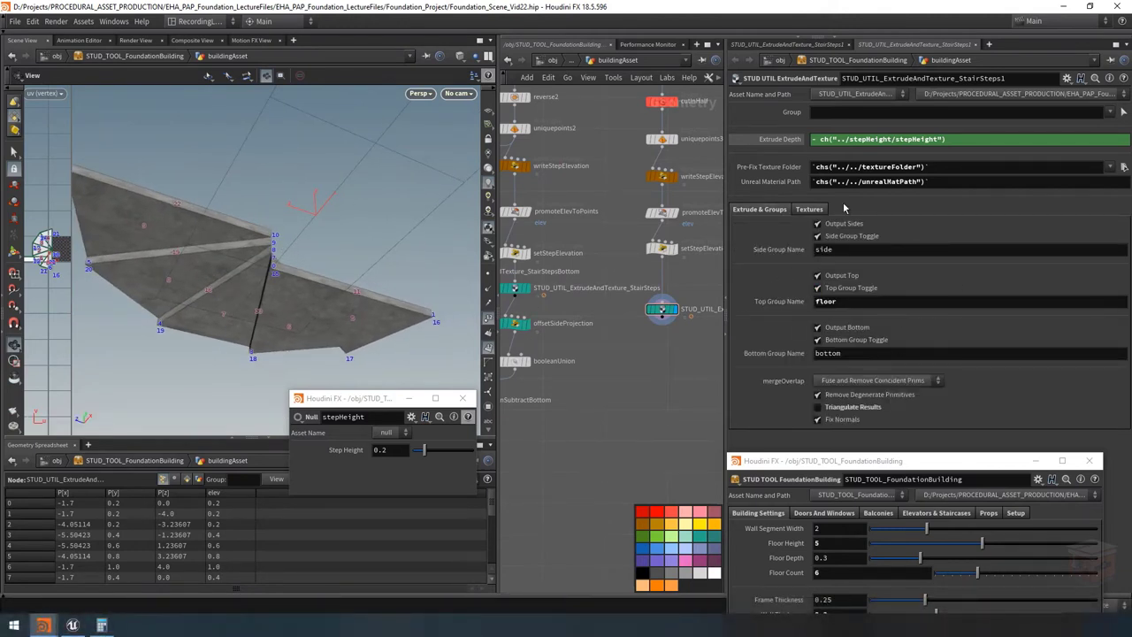
pyautogui.moveTo(301, 309); pyautogui.dragTo(348, 271)
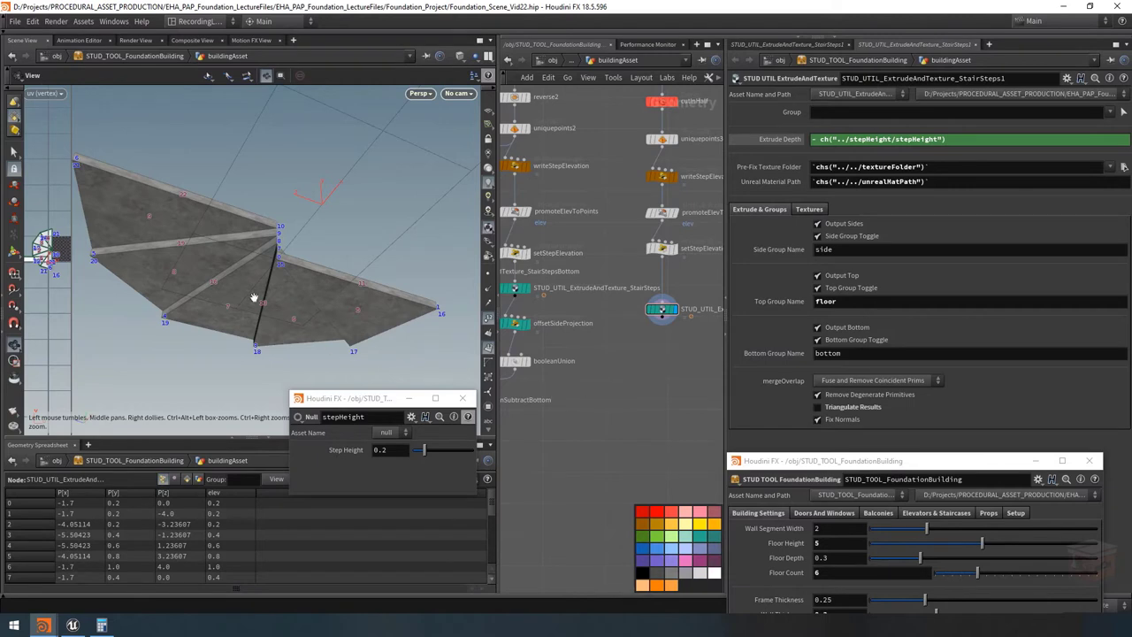
pyautogui.moveTo(250, 266); pyautogui.dragTo(265, 262)
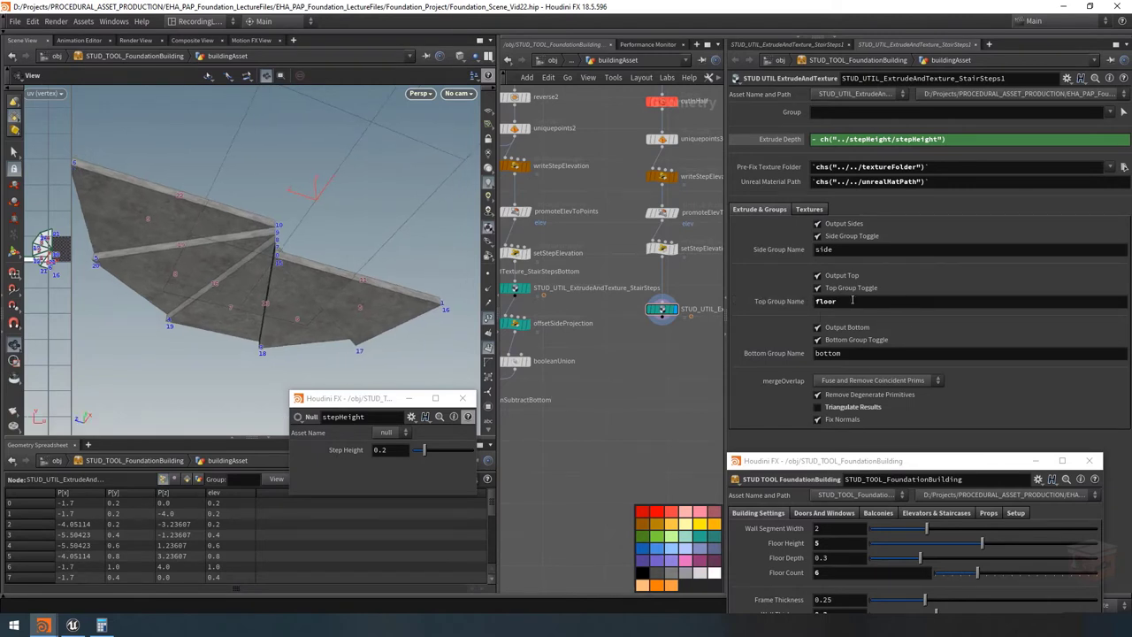
pyautogui.click(870, 353)
pyautogui.hotkey('ctrl', 'c')
pyautogui.click(871, 302)
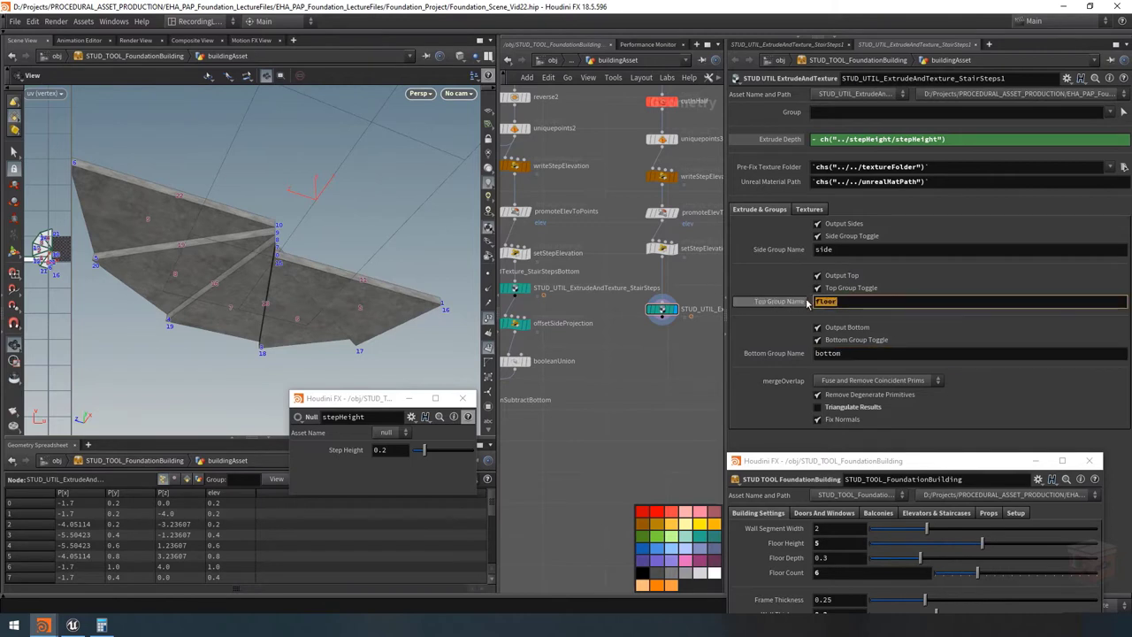
pyautogui.hotkey('ctrl', 'v')
pyautogui.click(878, 354)
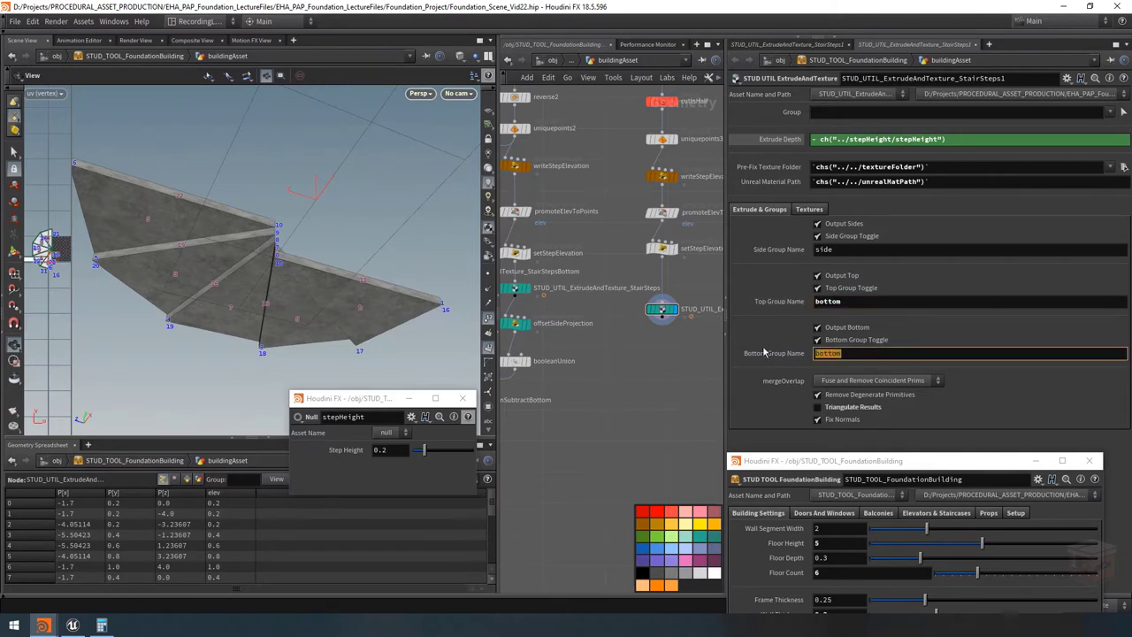
pyautogui.write('top')
pyautogui.press('Return')
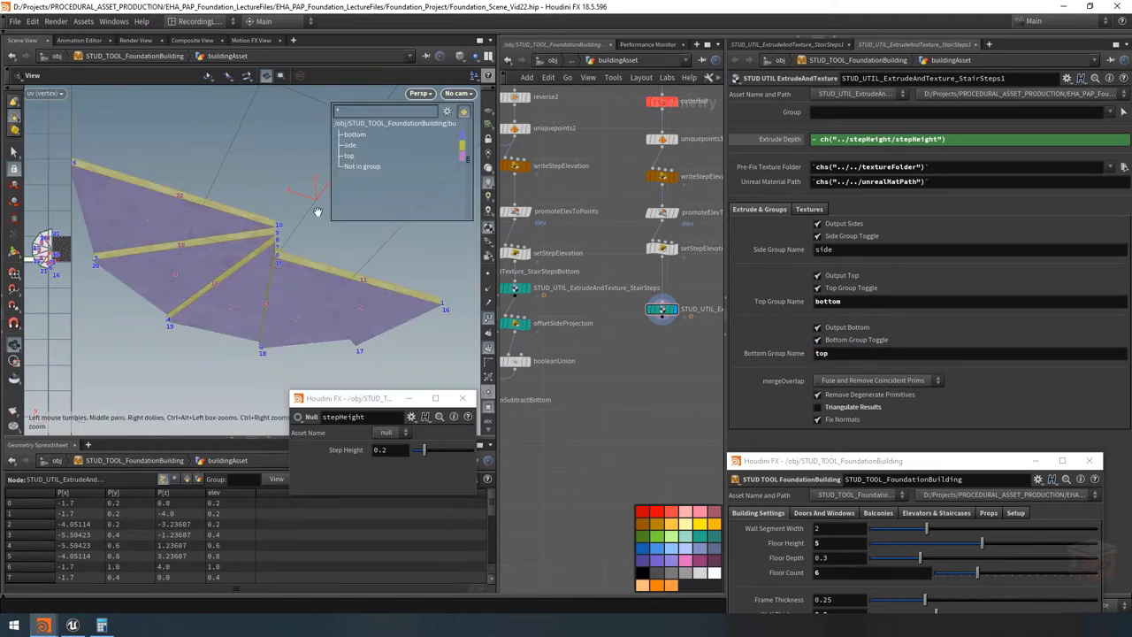
pyautogui.moveTo(350, 143)
# Add a Transform node from the Tab menu in the stair network.
pyautogui.moveTo(681, 380); pyautogui.dragTo(571, 385, button='middle')
pyautogui.scroll(2, 561, 375)
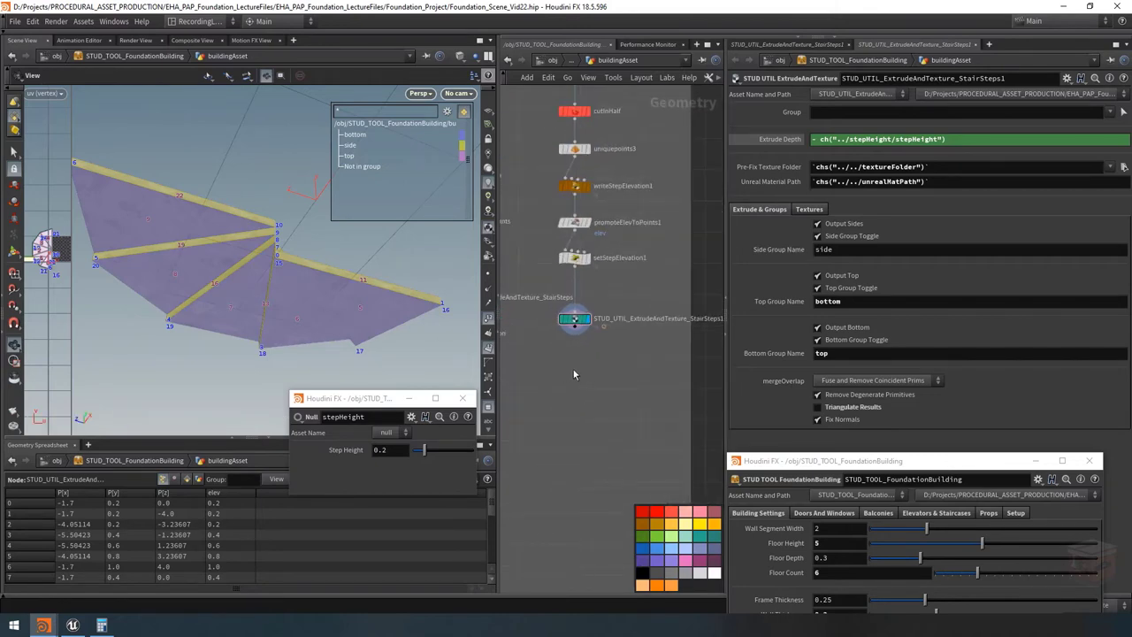
pyautogui.press('Tab')
pyautogui.press('Return')
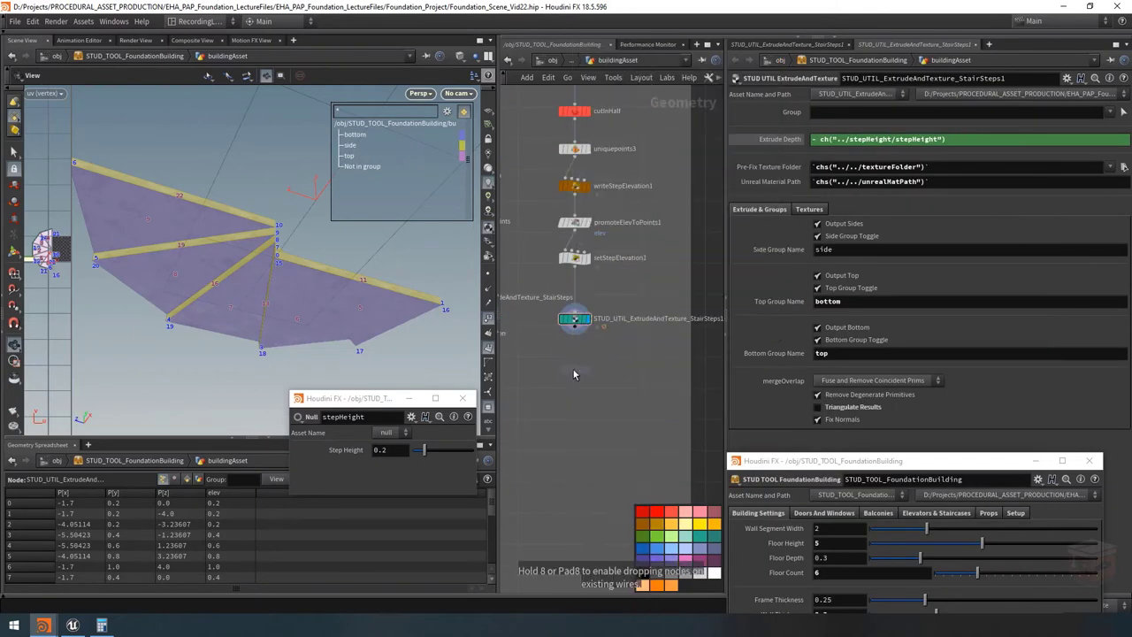
# Place the Transform, rename it flattenToBottom, and scale group 'bottom' to 0 in Y.
pyautogui.click(572, 385)
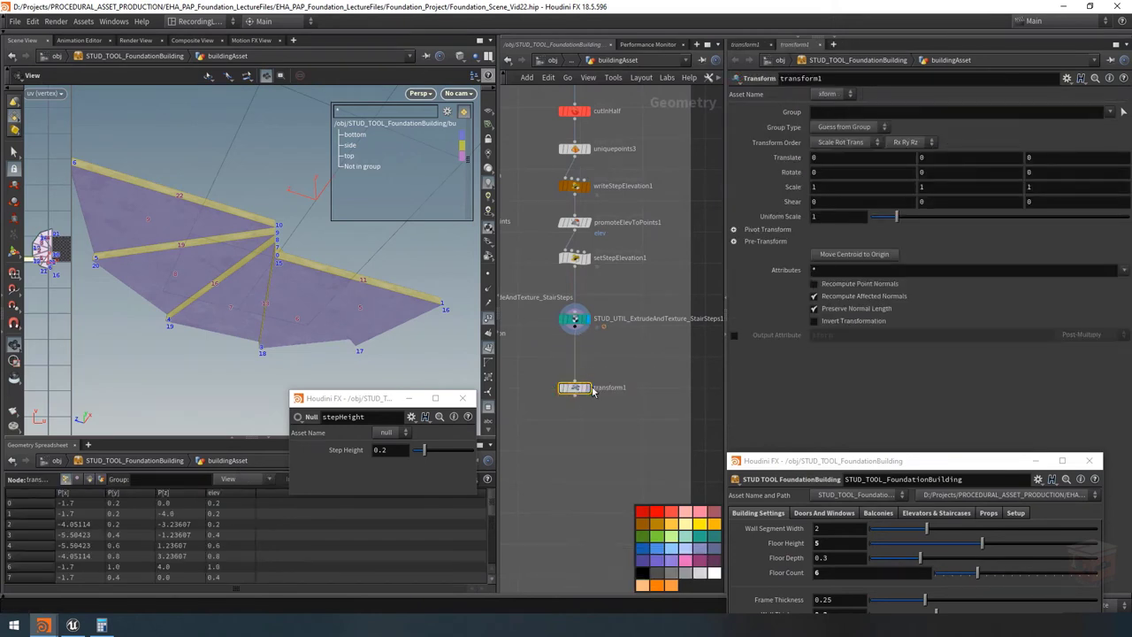
pyautogui.doubleClick(619, 389)
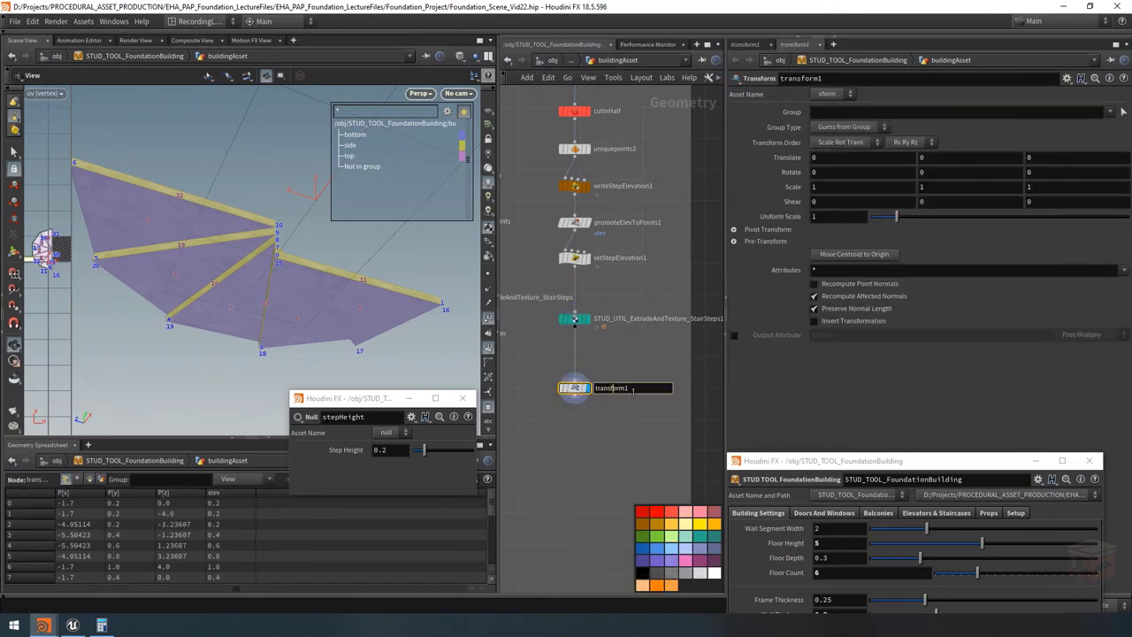
pyautogui.doubleClick(655, 391)
pyautogui.write('flattenToBottom')
pyautogui.press('Return')
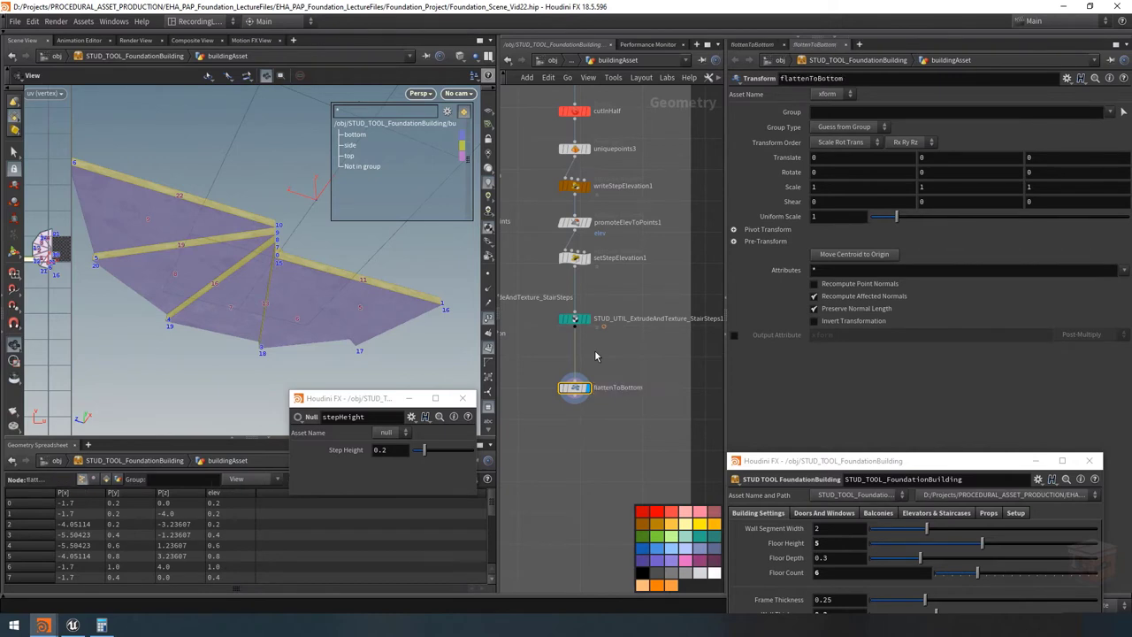
pyautogui.click(1110, 112)
pyautogui.click(1098, 124)
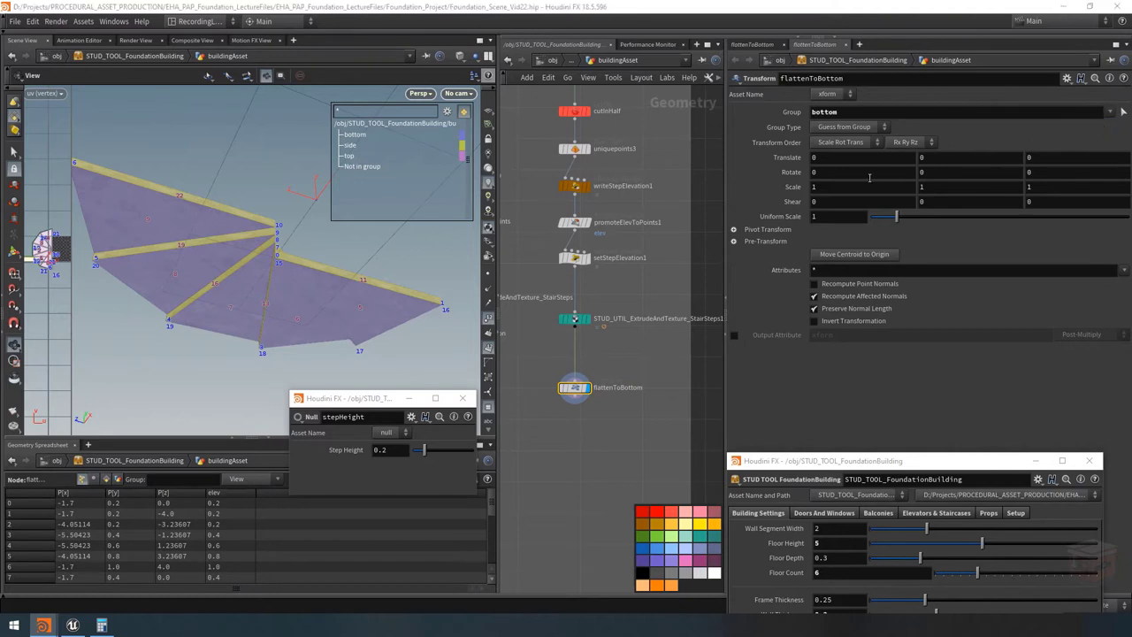
pyautogui.click(964, 188)
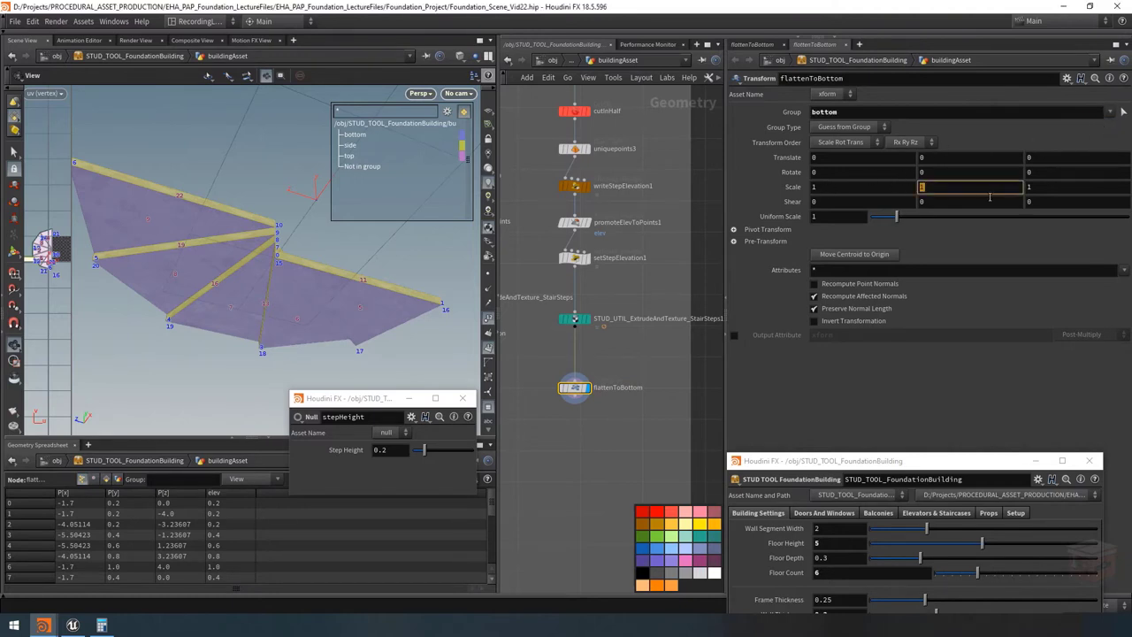
pyautogui.press('Return')
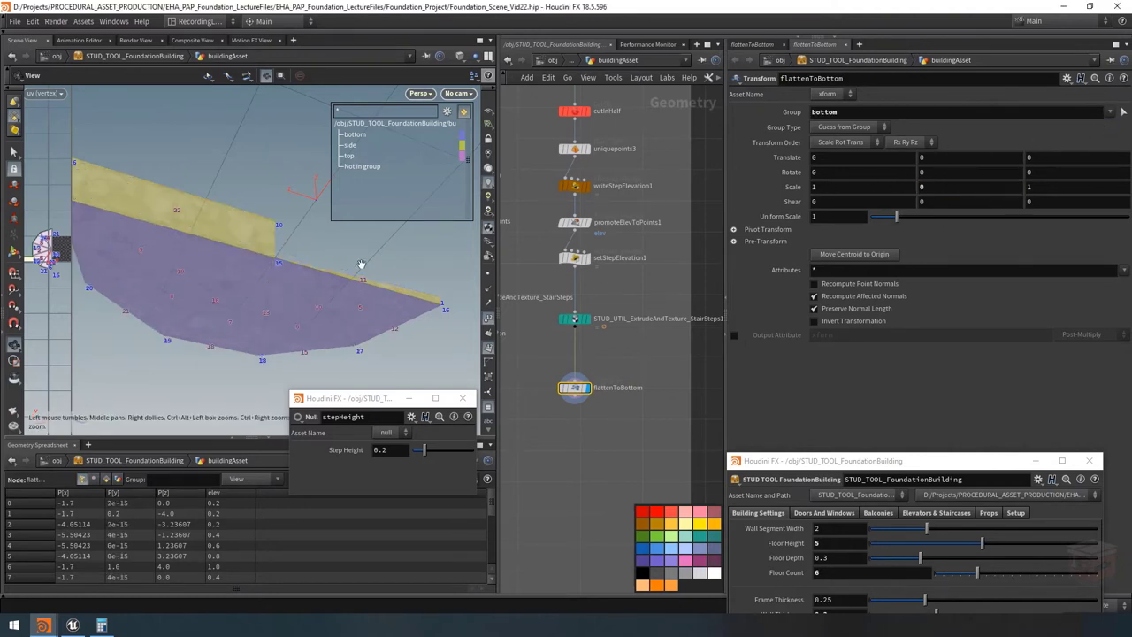
# Compare the extruded stair slabs with the unextruded step triangles, keeping mergeOverlap on Fuse.
pyautogui.moveTo(239, 249); pyautogui.dragTo(216, 222)
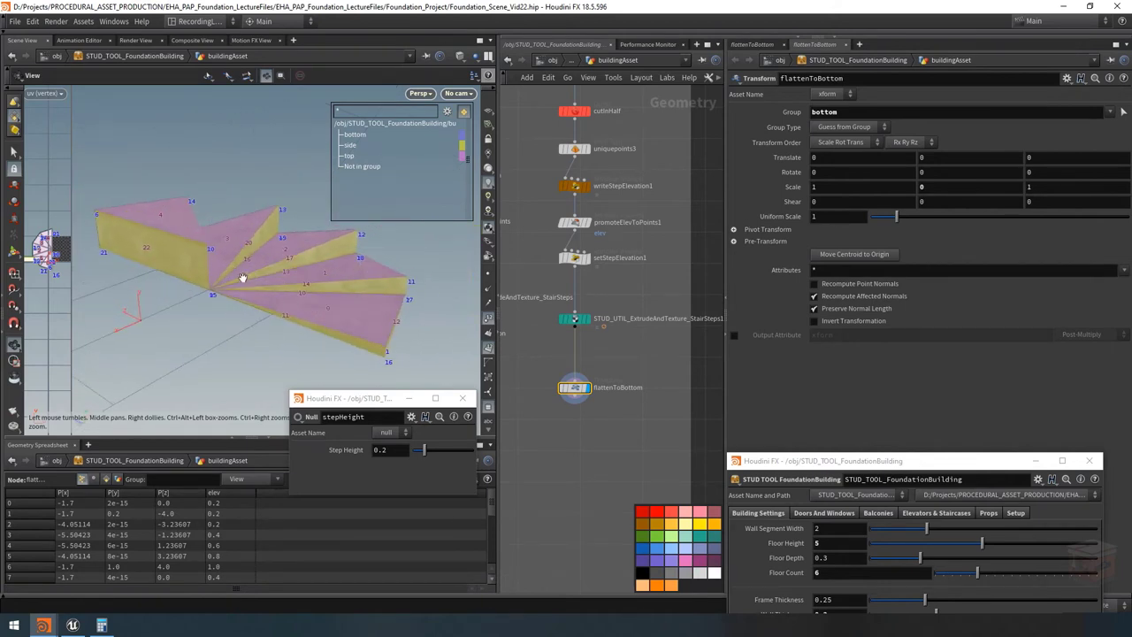
pyautogui.moveTo(242, 277); pyautogui.dragTo(403, 320)
pyautogui.moveTo(577, 329); pyautogui.dragTo(542, 365, button='middle')
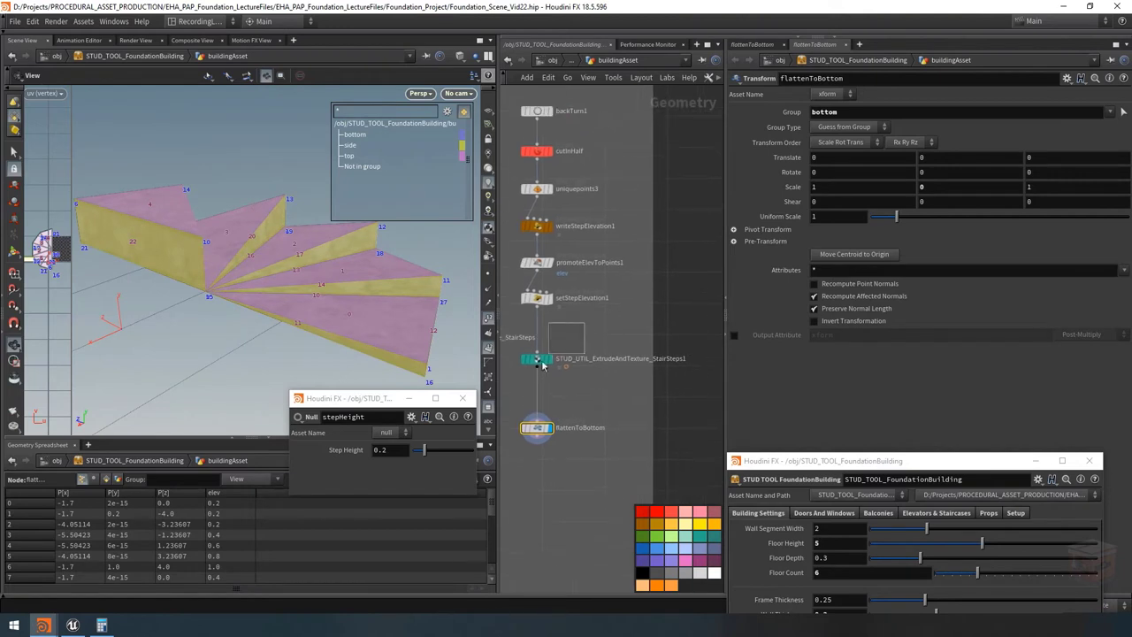
pyautogui.click(537, 359)
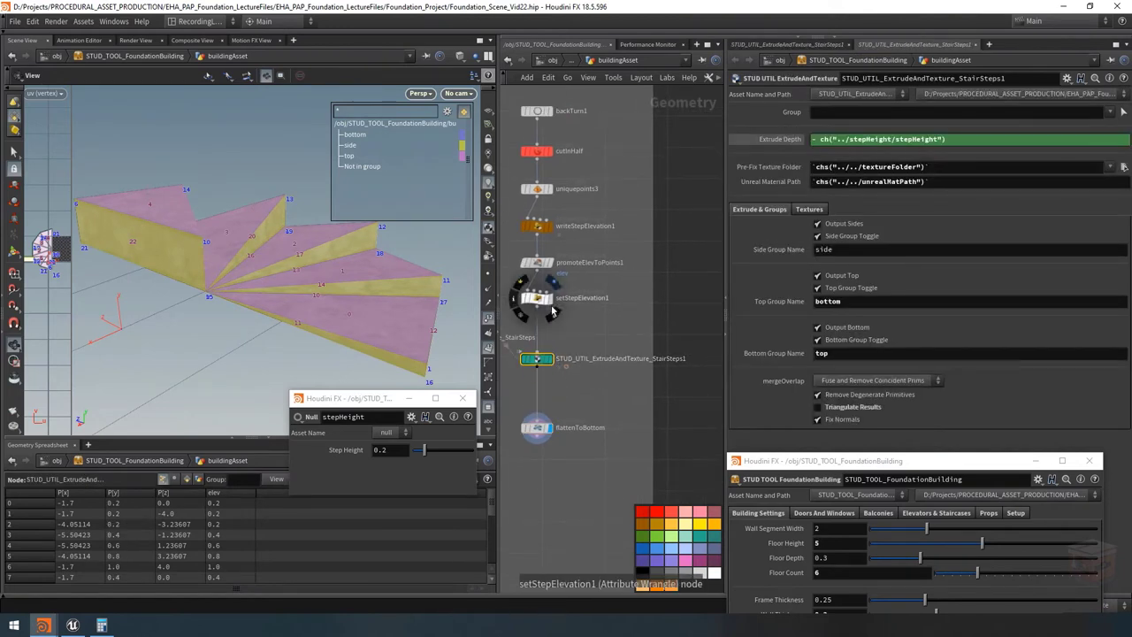
pyautogui.moveTo(553, 315); pyautogui.dragTo(564, 308, button='middle')
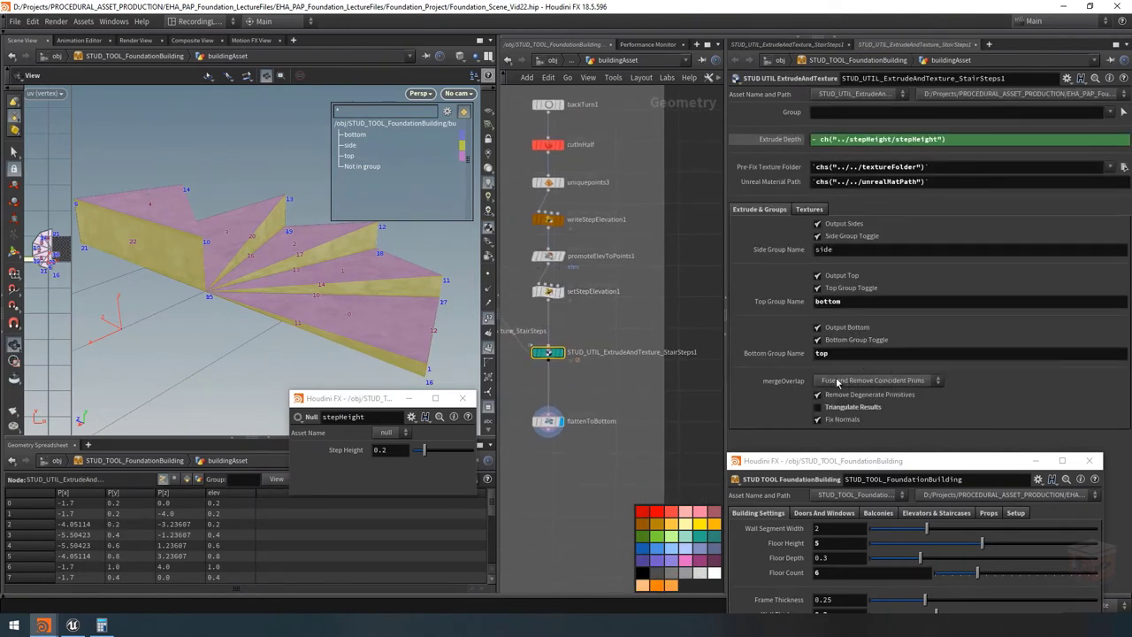
pyautogui.click(873, 381)
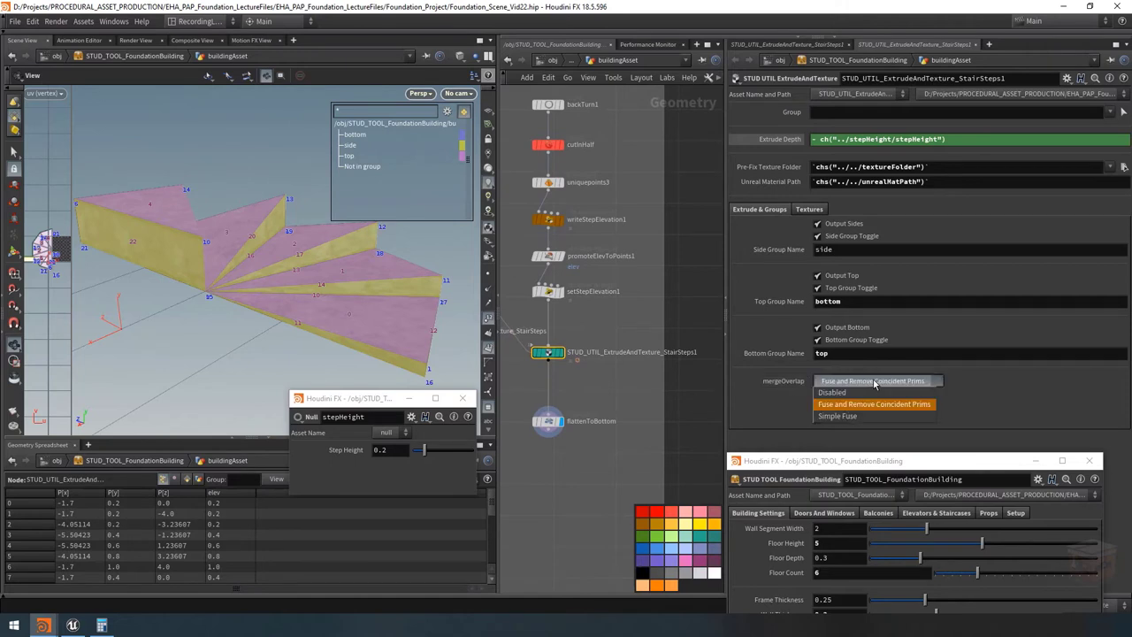
pyautogui.click(874, 382)
pyautogui.scroll(2, 568, 357)
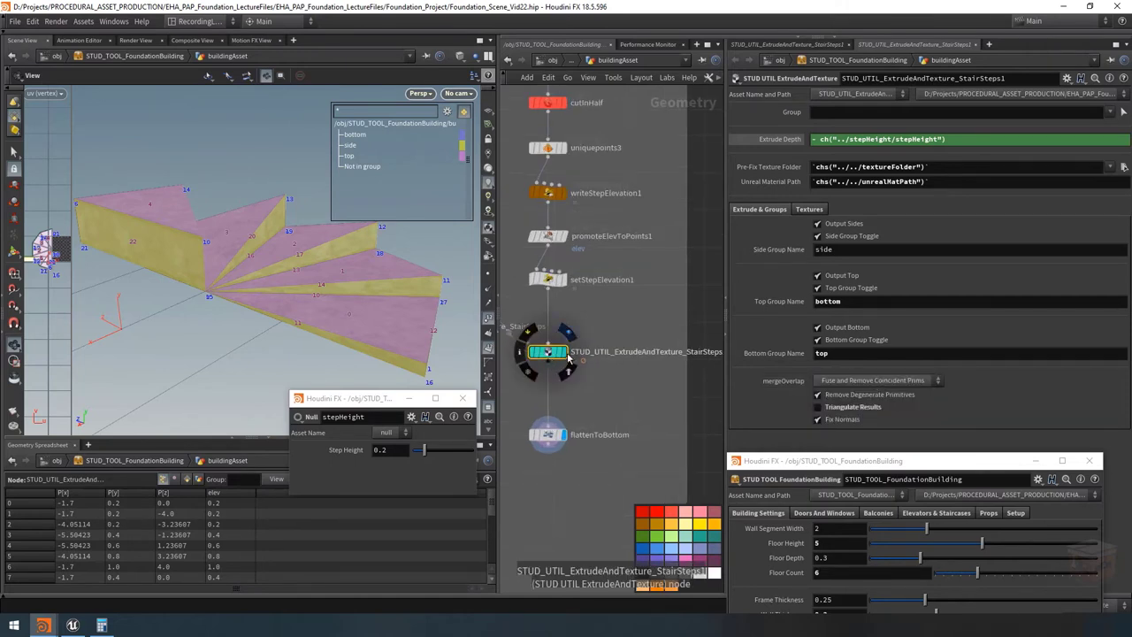
pyautogui.click(568, 358)
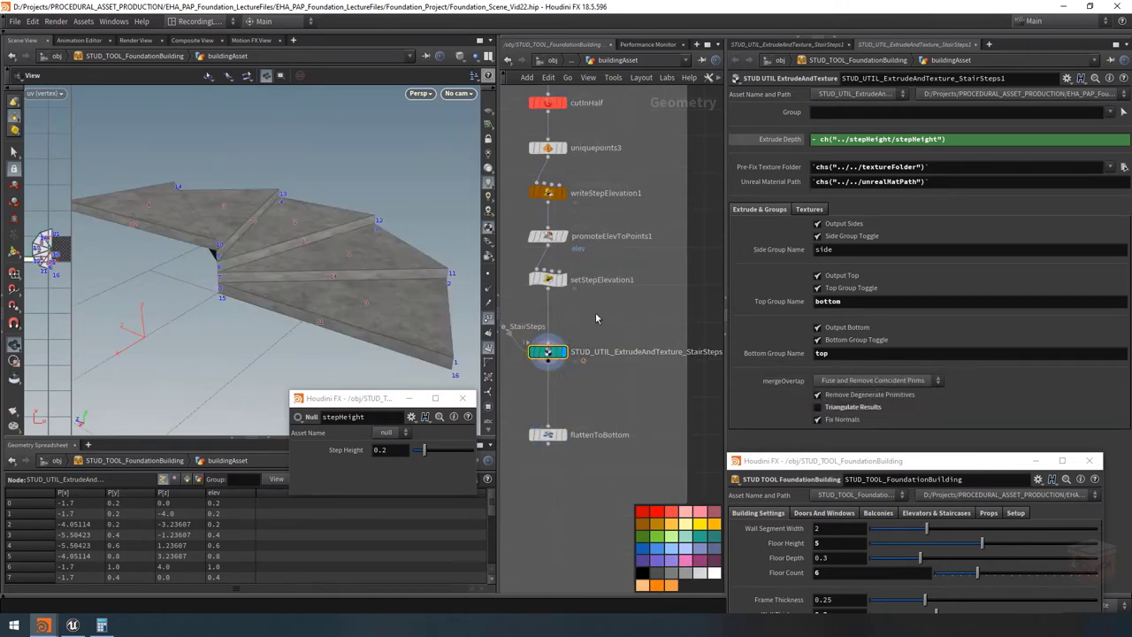
pyautogui.click(561, 279)
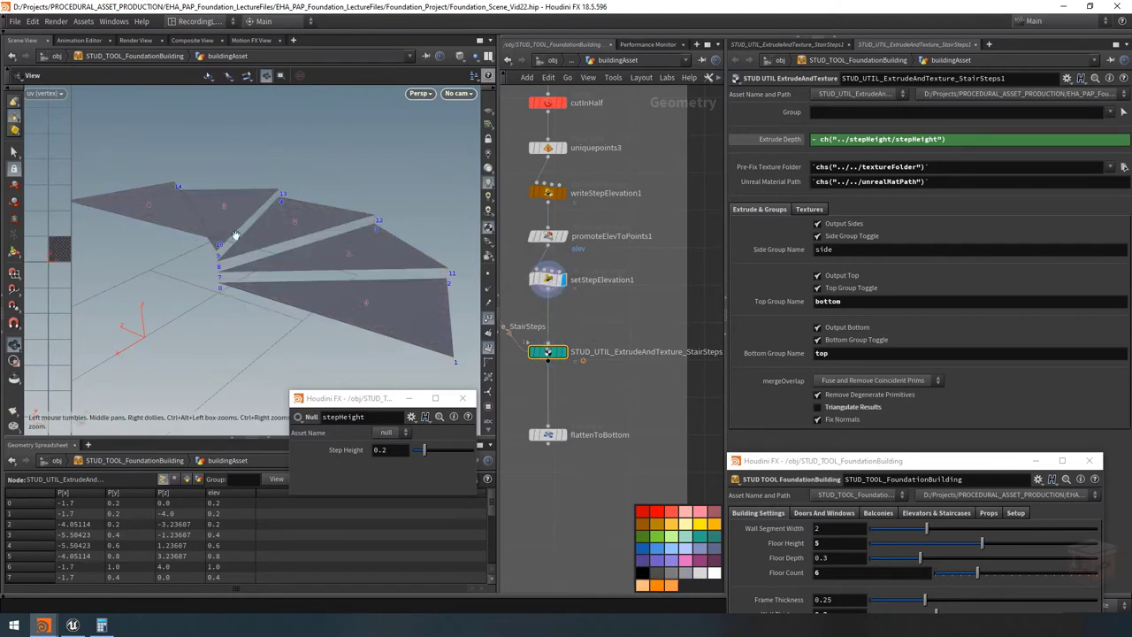
pyautogui.click(562, 352)
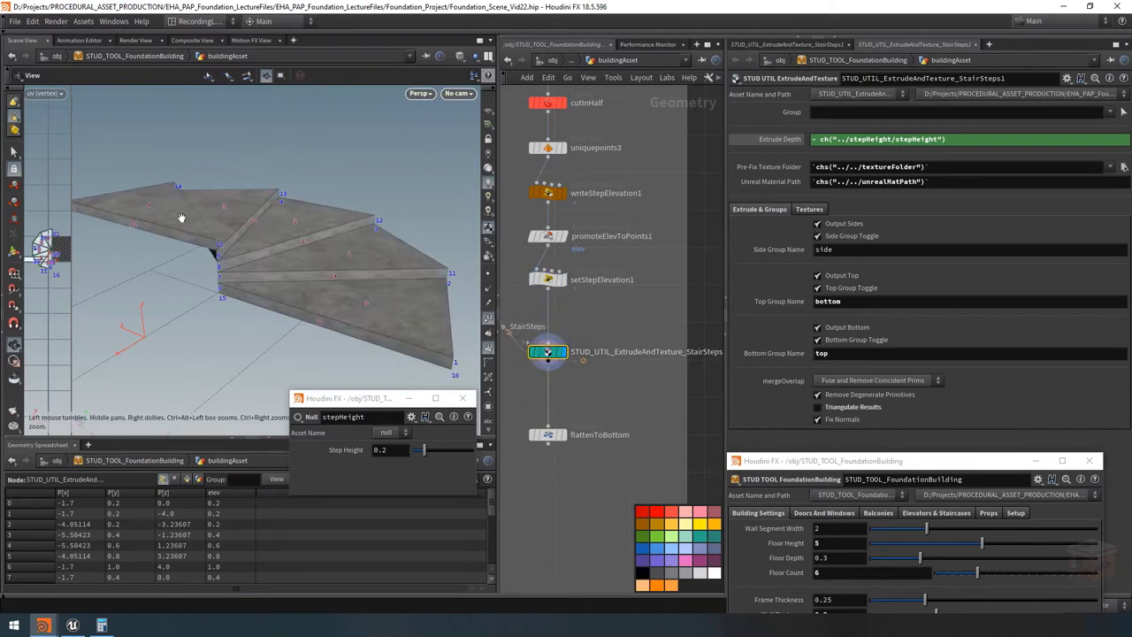
# Display the flattenToBottom result, move that node lower, then reselect the extrude node.
pyautogui.scroll(4, 203, 250)
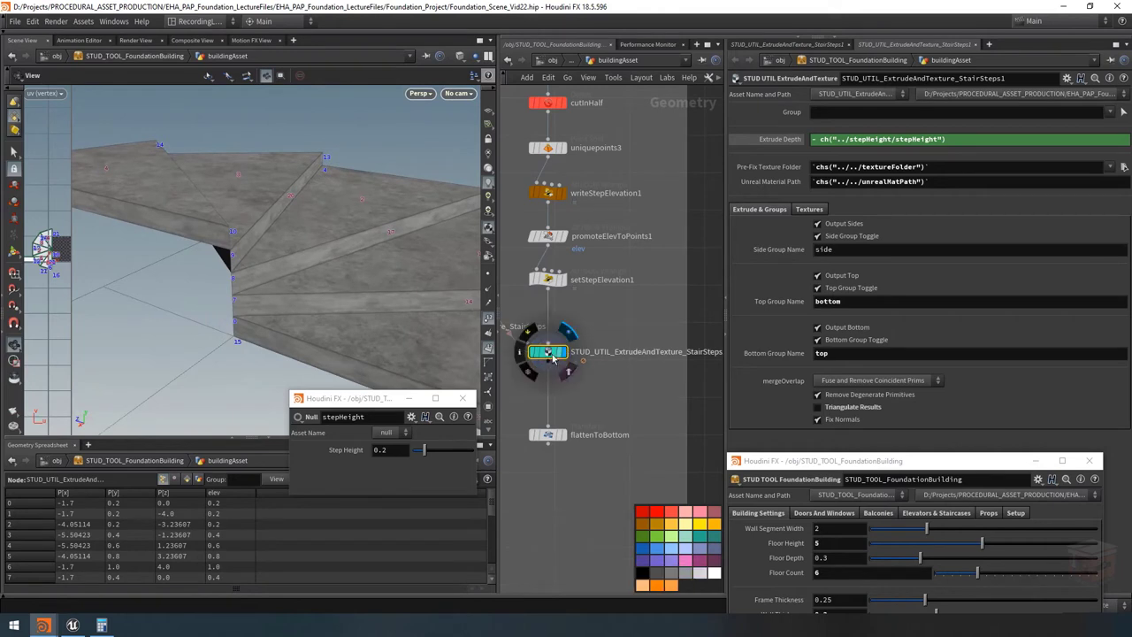
pyautogui.click(888, 381)
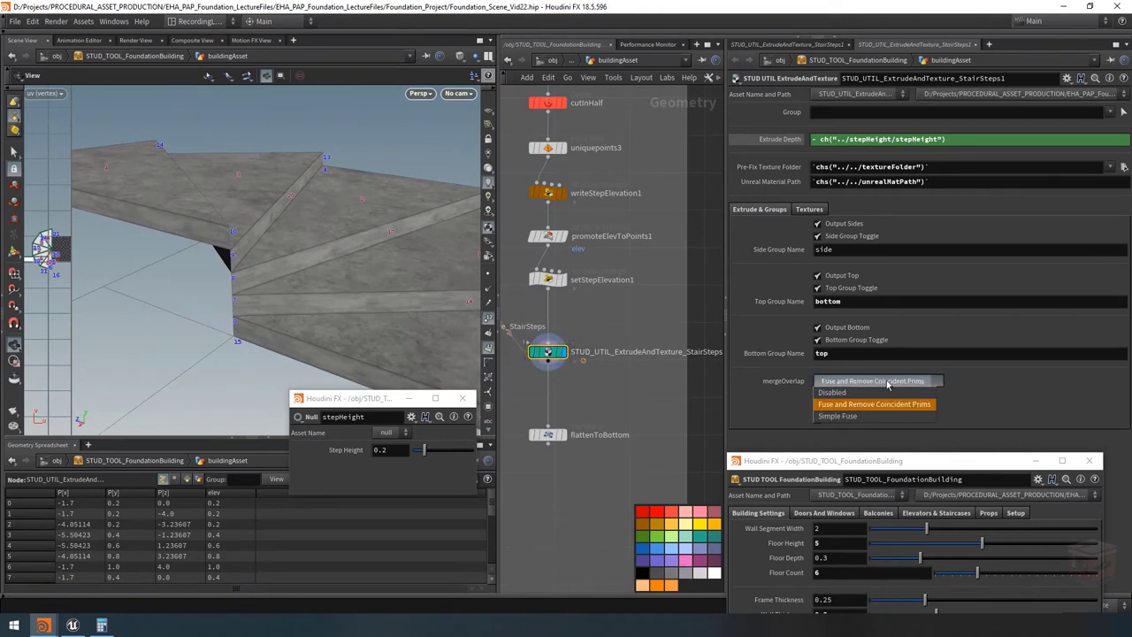
pyautogui.click(874, 404)
pyautogui.moveTo(274, 256)
pyautogui.mouseDown()
pyautogui.moveTo(197, 255)
pyautogui.moveTo(271, 253)
pyautogui.moveTo(252, 258)
pyautogui.moveTo(276, 266)
pyautogui.moveTo(232, 274)
pyautogui.moveTo(278, 270)
pyautogui.mouseUp()
pyautogui.click(566, 434)
pyautogui.scroll(-3, 584, 398)
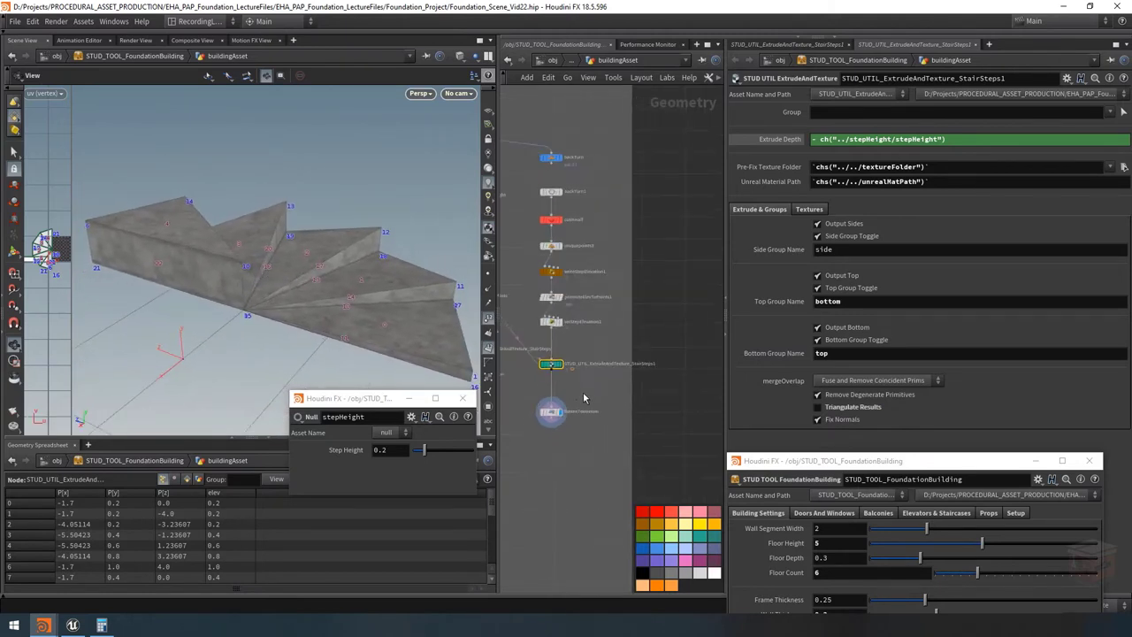
pyautogui.moveTo(550, 411)
pyautogui.mouseDown()
pyautogui.moveTo(558, 367)
pyautogui.moveTo(563, 412)
pyautogui.mouseUp()
pyautogui.scroll(3, 559, 336)
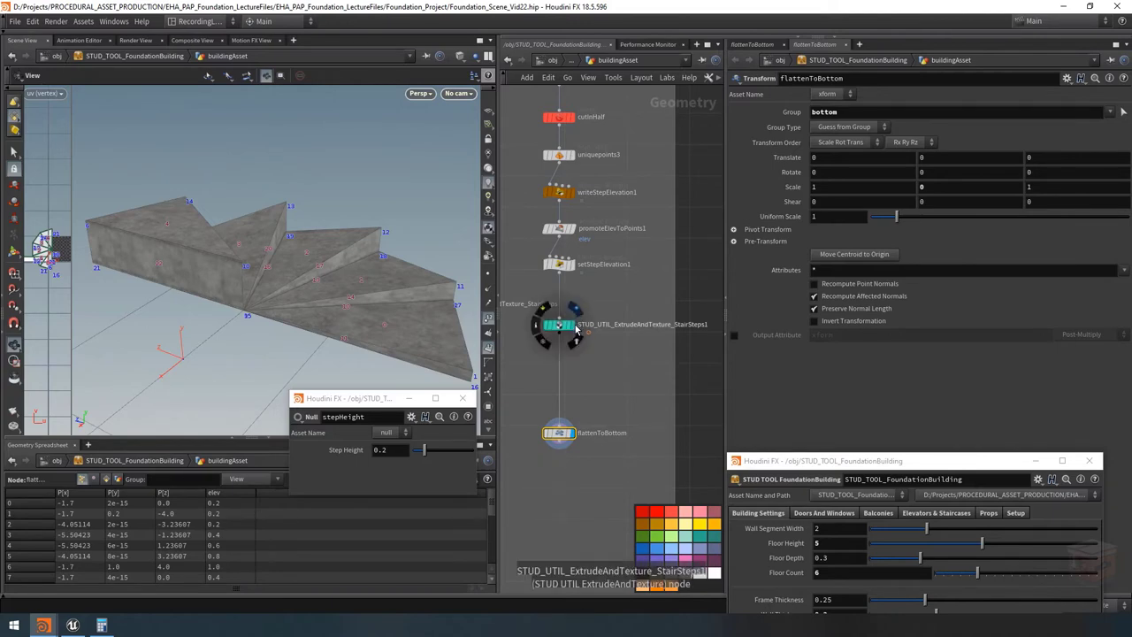
pyautogui.click(573, 324)
pyautogui.click(563, 325)
# Wrap StairSteps1 in a For-Each Primitive loop and orbit to inspect the flattenToBottom stairs.
pyautogui.press('Tab')
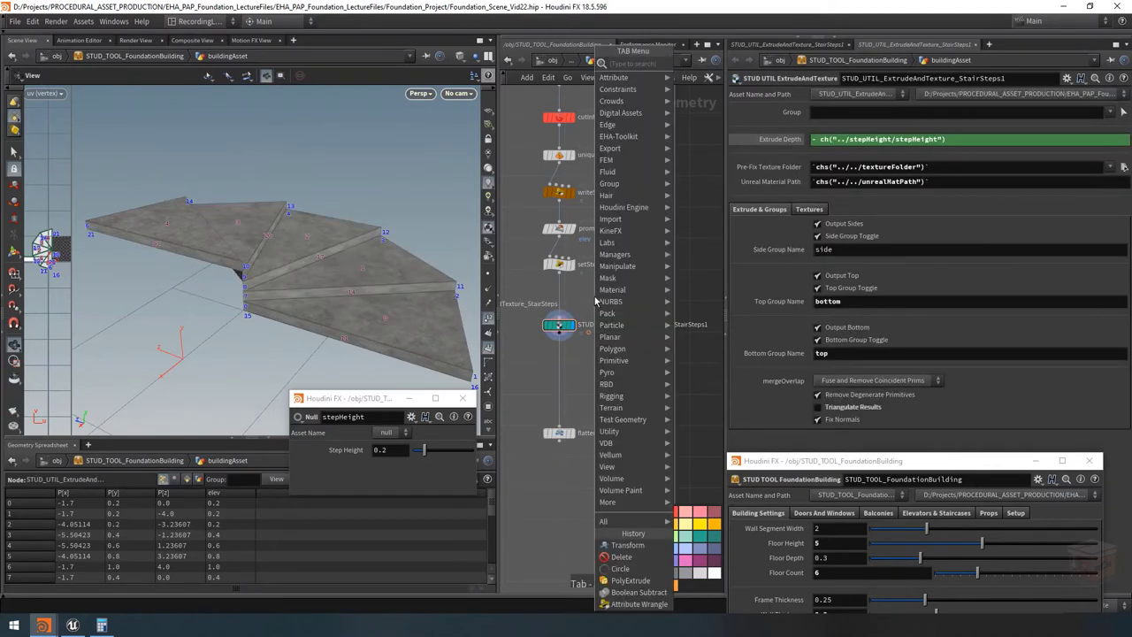
pyautogui.write('fore')
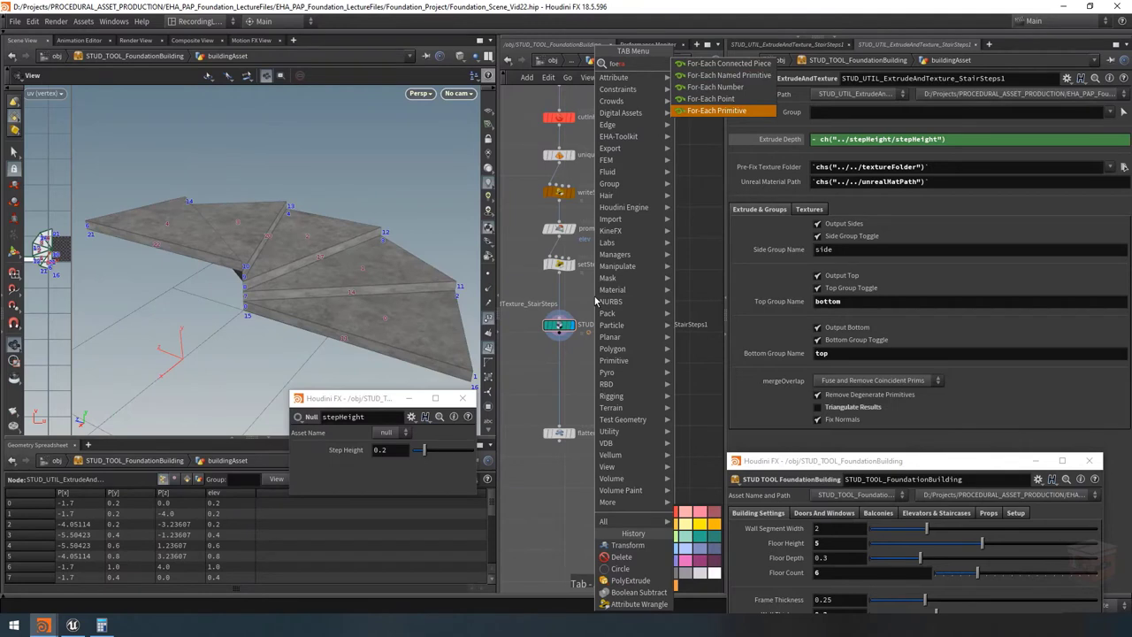
pyautogui.press('Return')
pyautogui.click(595, 301)
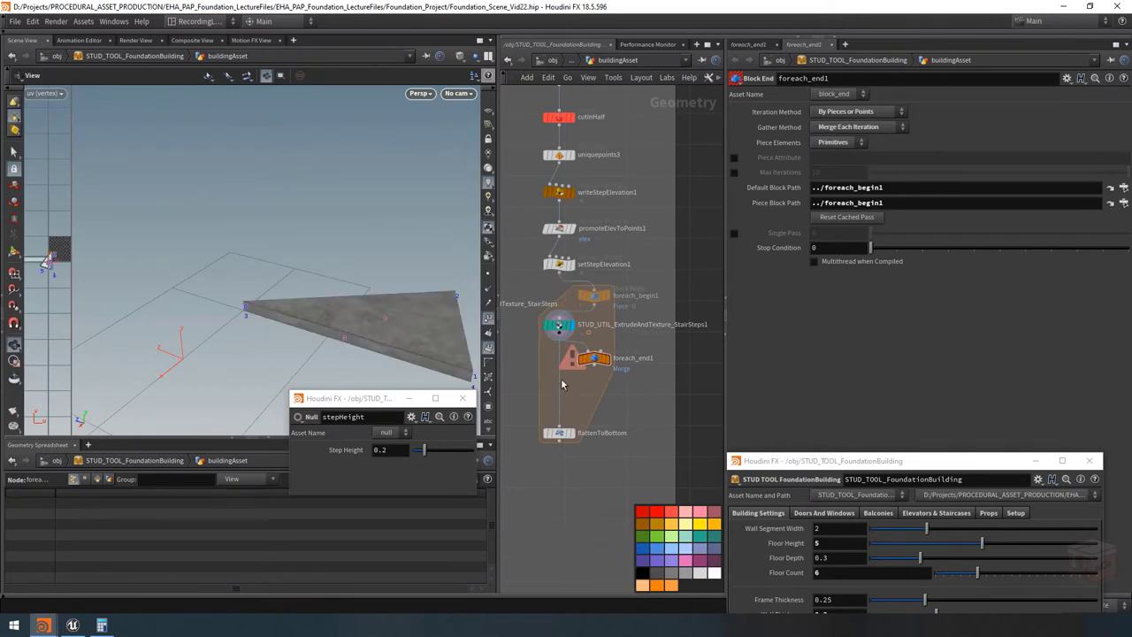
pyautogui.moveTo(590, 360); pyautogui.dragTo(558, 361)
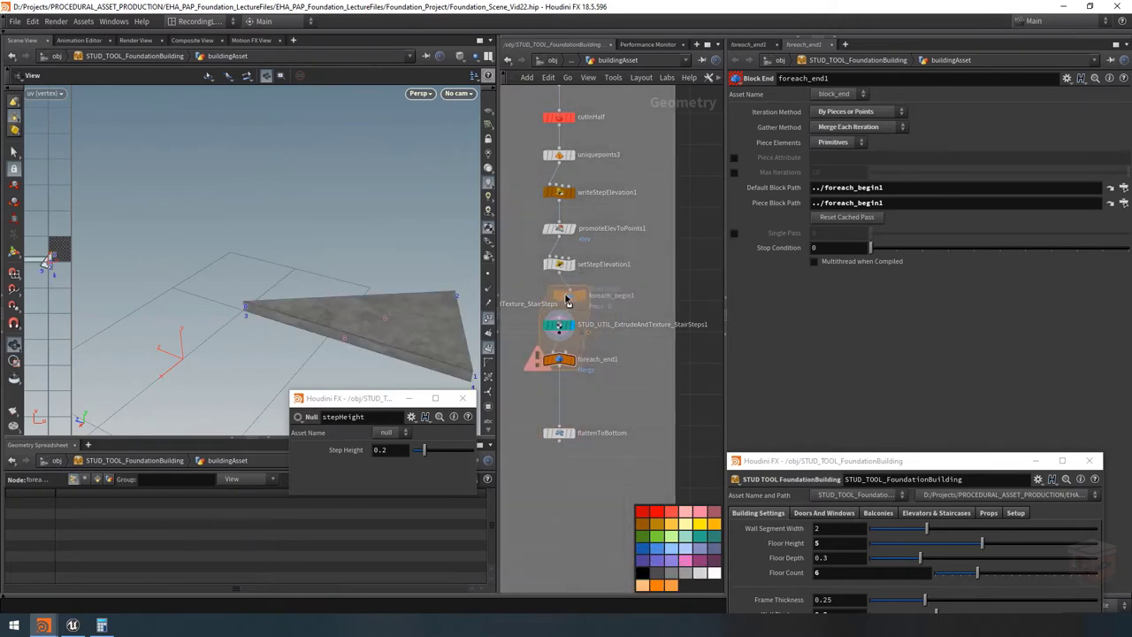
pyautogui.moveTo(566, 302); pyautogui.dragTo(560, 301)
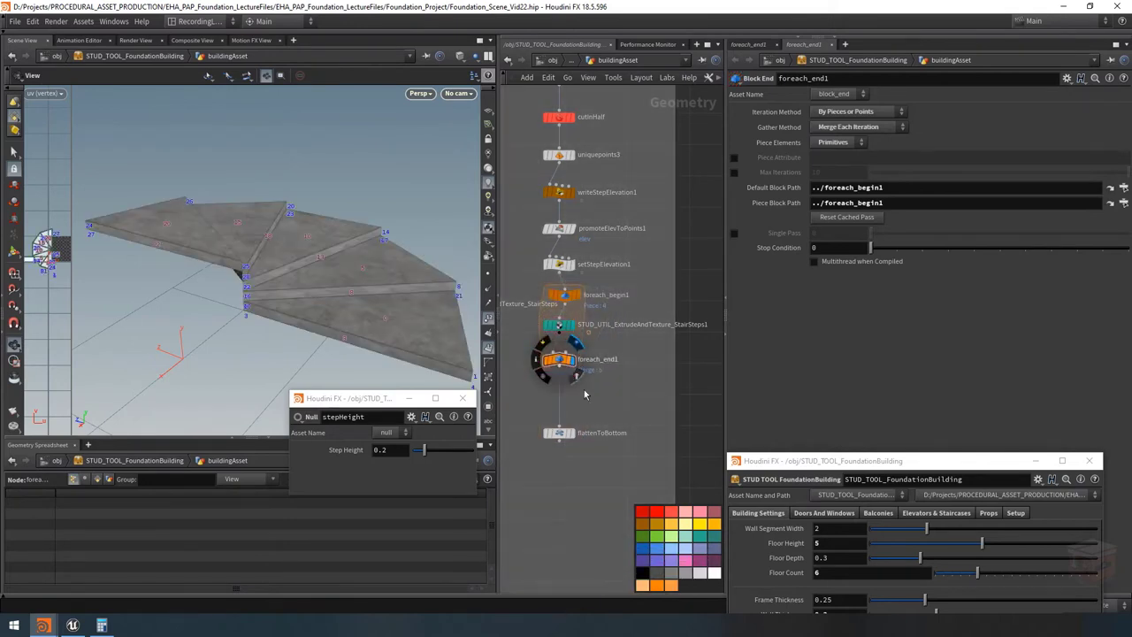
pyautogui.click(571, 434)
pyautogui.moveTo(250, 287); pyautogui.dragTo(292, 216)
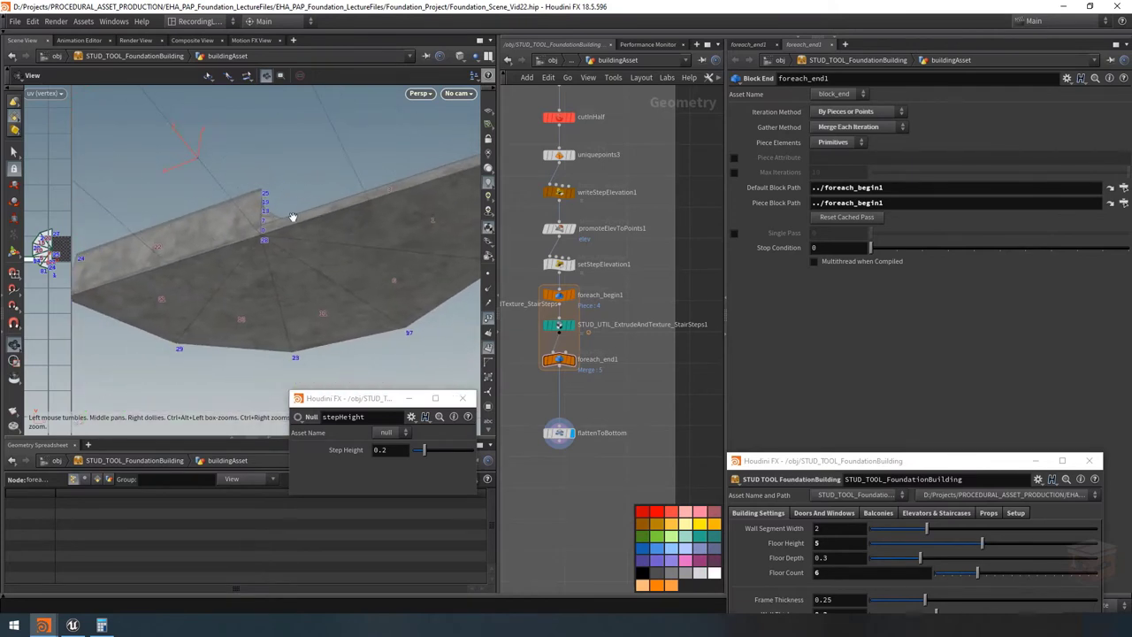
pyautogui.moveTo(351, 280); pyautogui.dragTo(329, 345)
pyautogui.moveTo(640, 387); pyautogui.dragTo(627, 358, button='middle')
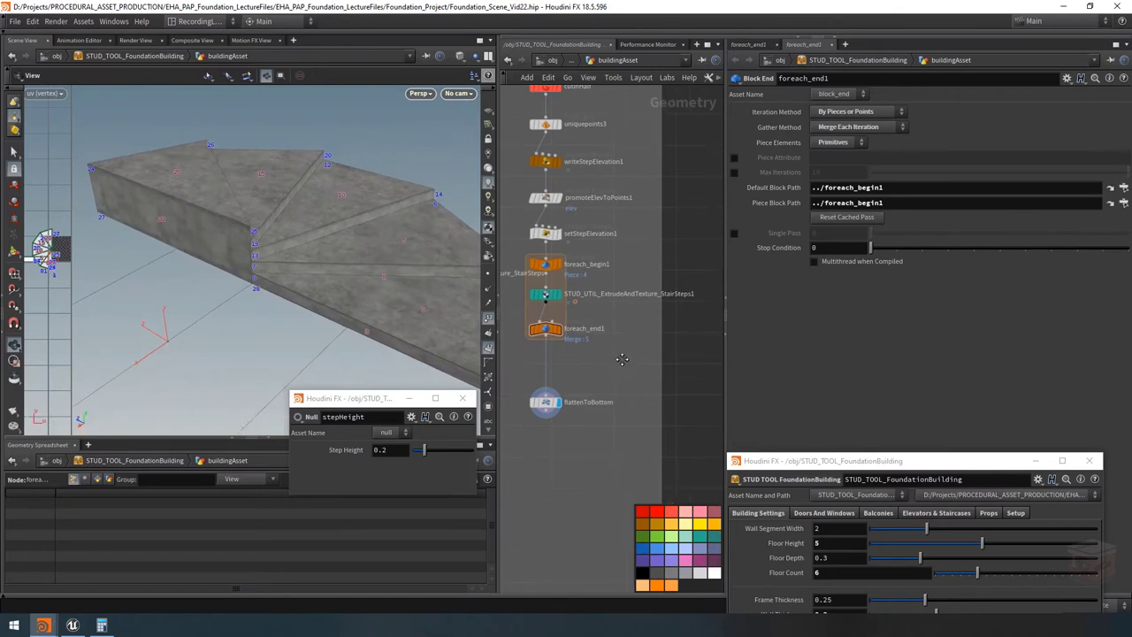
pyautogui.moveTo(359, 243); pyautogui.dragTo(241, 263)
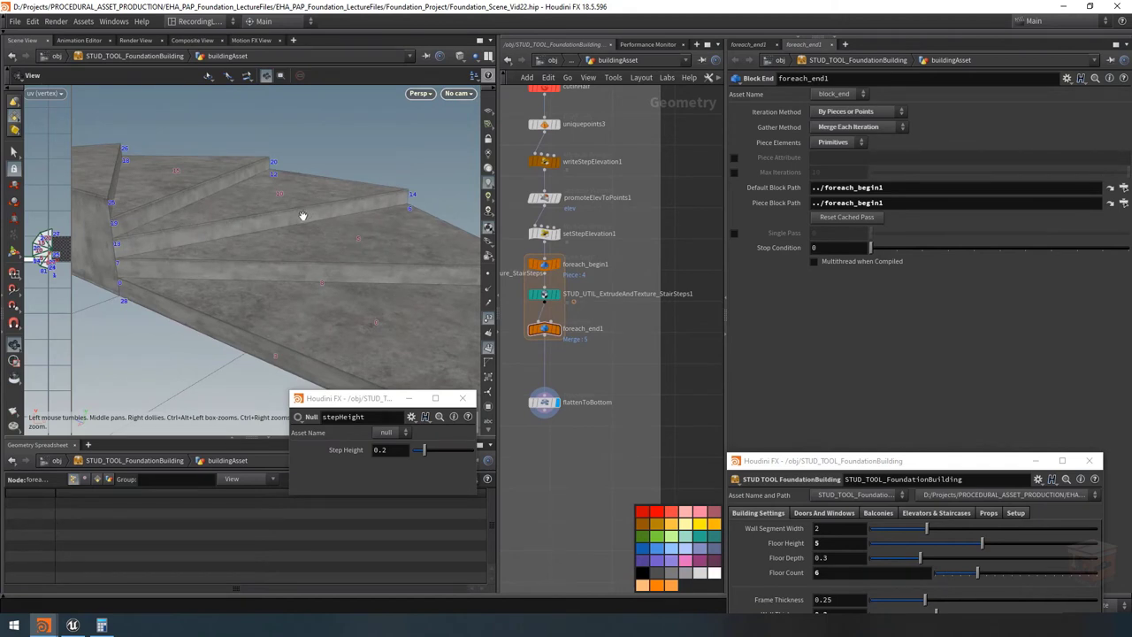
pyautogui.moveTo(302, 216); pyautogui.dragTo(292, 220)
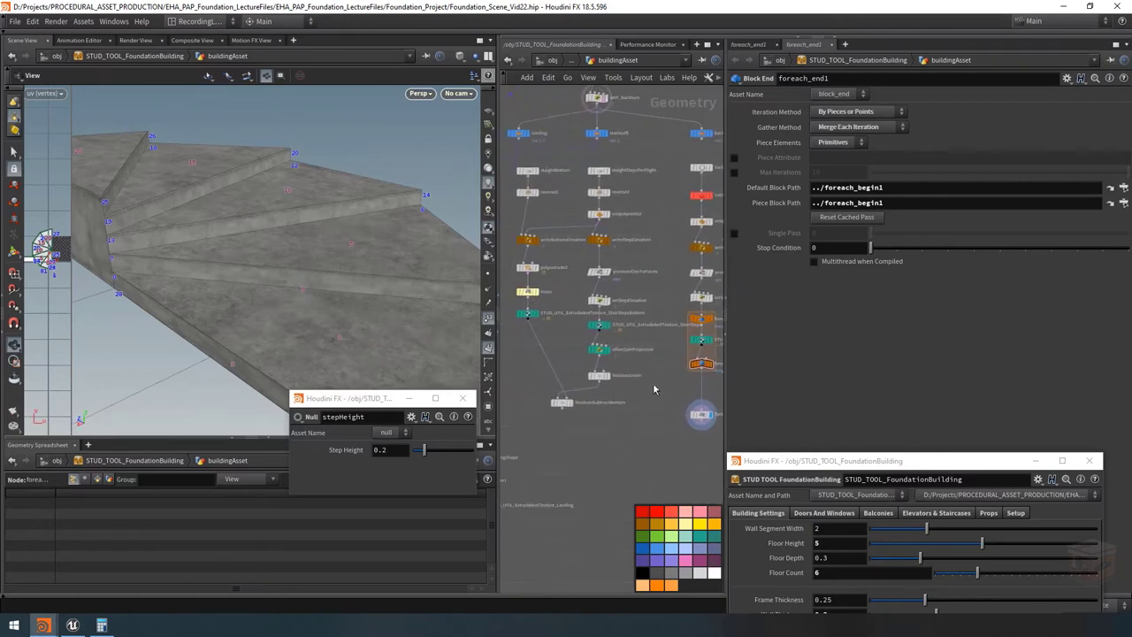
# Move foreach_end1 down, paste offsetSideProjection1 just before it, and display foreach_end1.
pyautogui.click(583, 349)
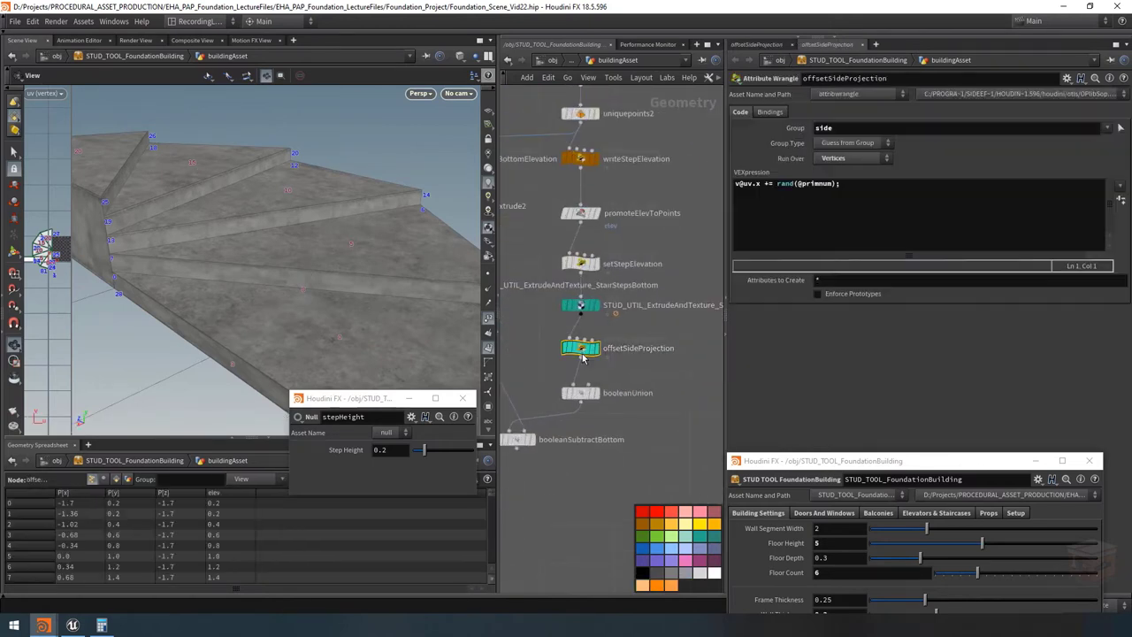
pyautogui.hotkey('ctrl', 'c')
pyautogui.scroll(-5, 583, 349)
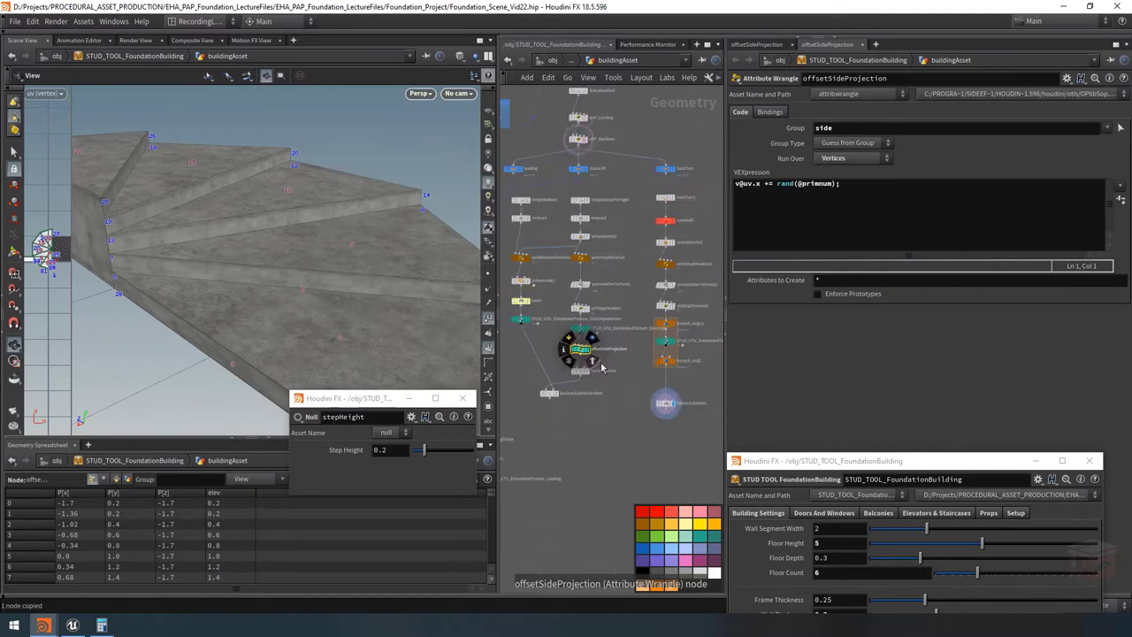
pyautogui.scroll(5, 566, 354)
pyautogui.keyDown('shift'); pyautogui.click(580, 337); pyautogui.keyUp('shift')
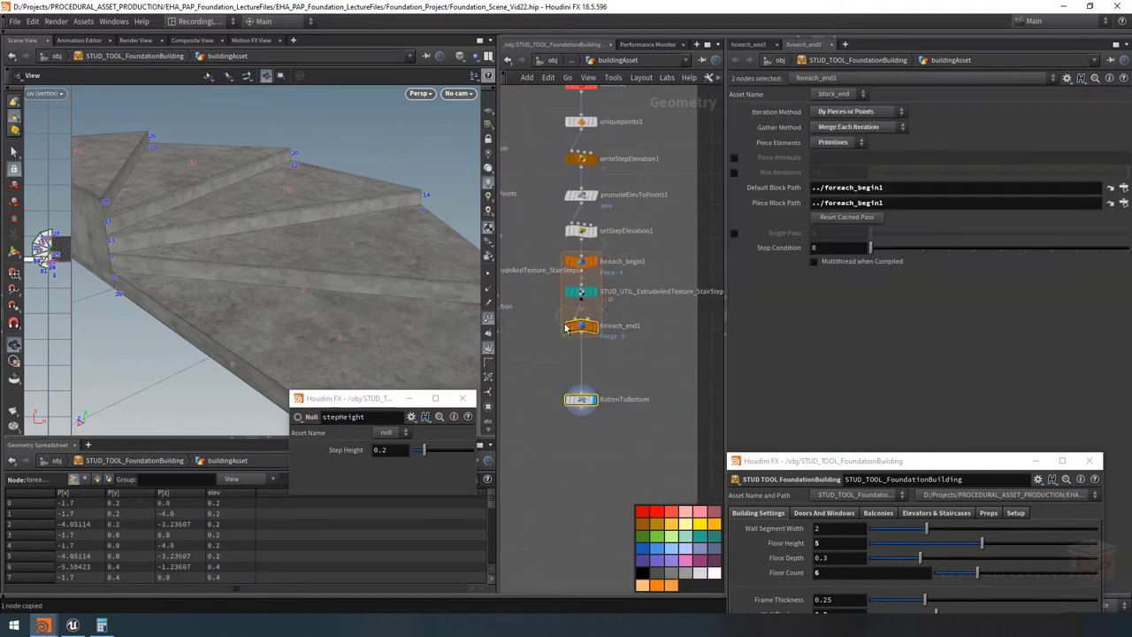
pyautogui.moveTo(580, 336); pyautogui.dragTo(580, 380)
pyautogui.scroll(2, 592, 371)
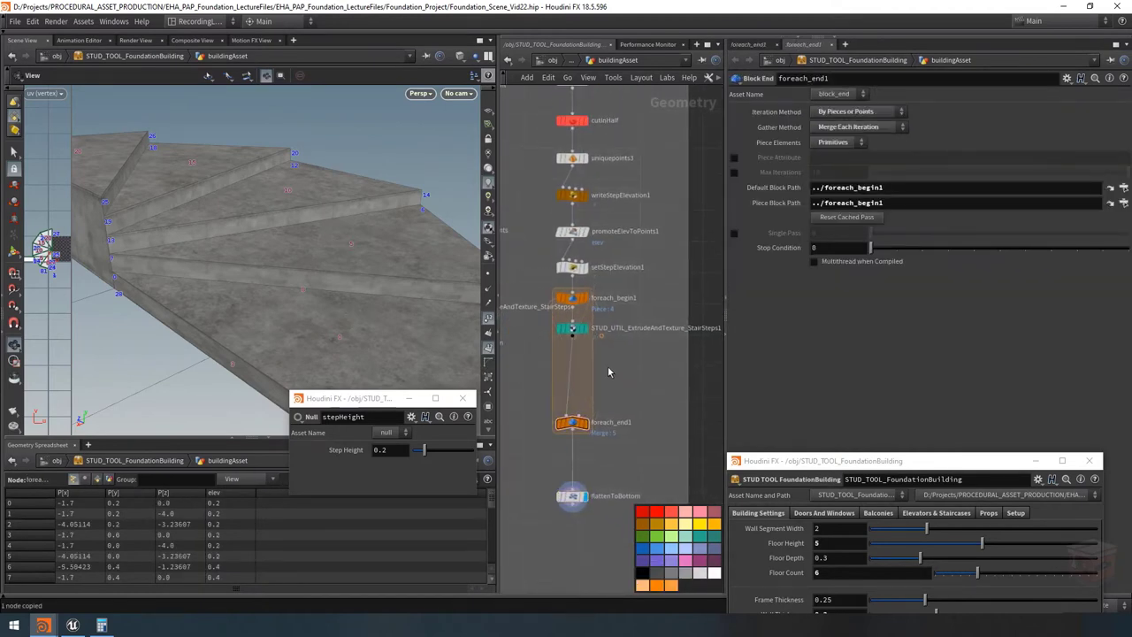
pyautogui.hotkey('ctrl', 'v')
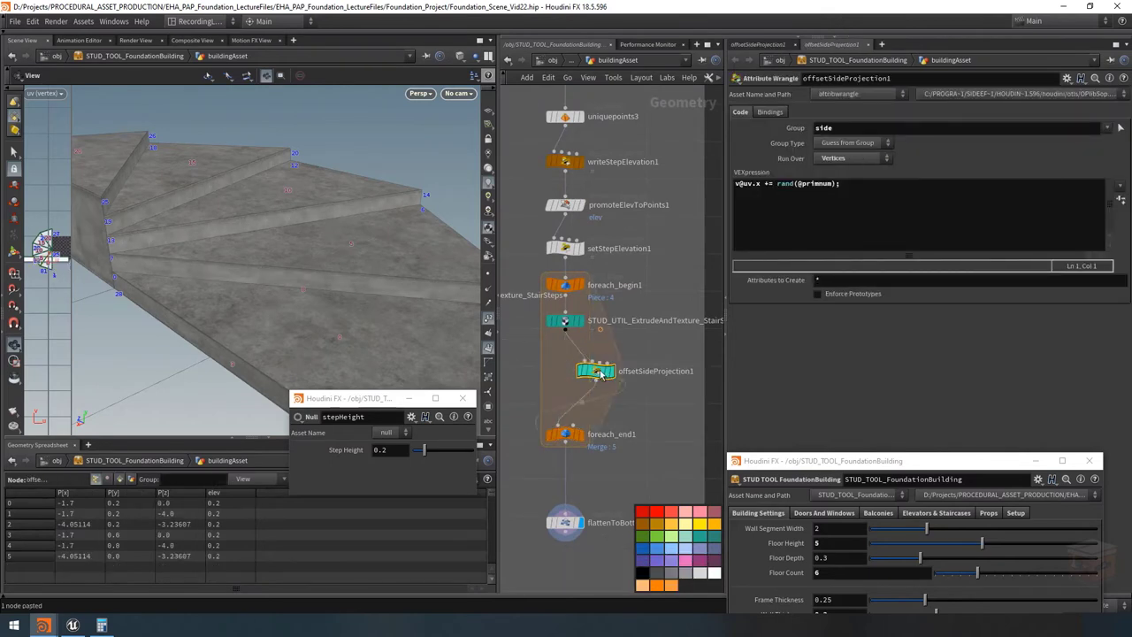
pyautogui.click(566, 367)
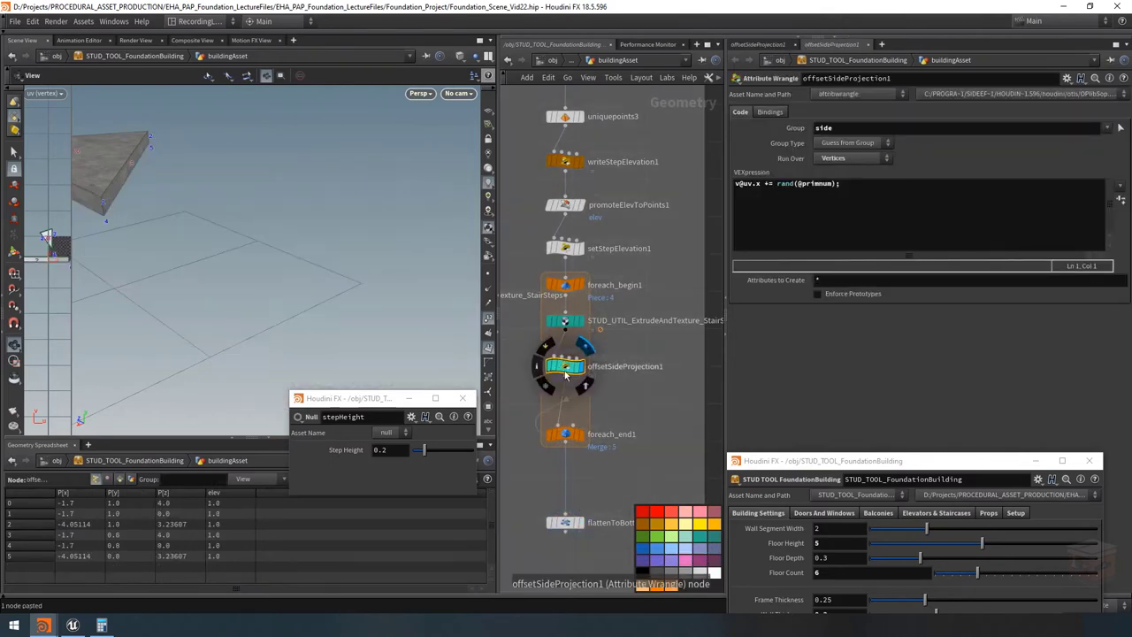
pyautogui.scroll(-1, 667, 242)
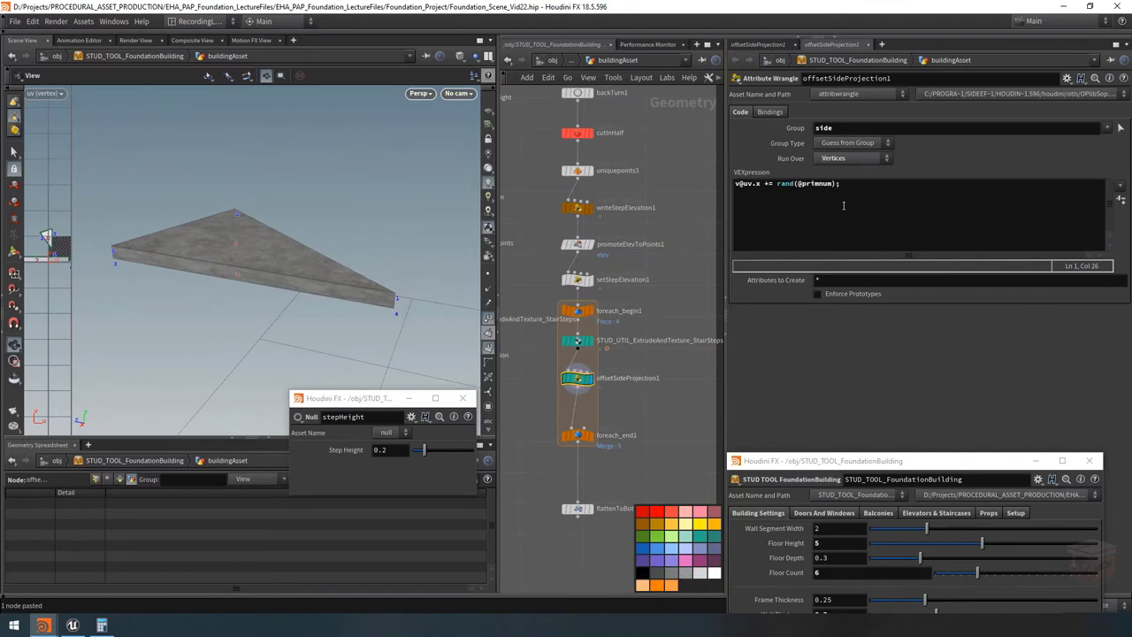
pyautogui.click(590, 435)
pyautogui.moveTo(345, 267); pyautogui.dragTo(242, 277)
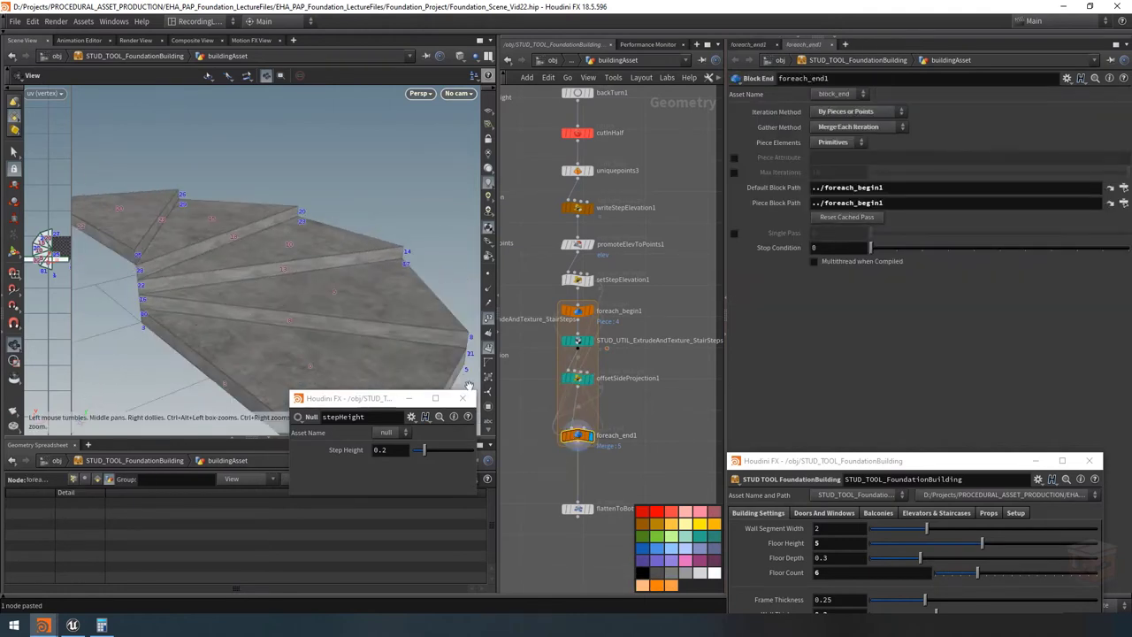
# Enable Single Pass on foreach_end1 and step through pieces 1 to 4, then back to 0.
pyautogui.moveTo(619, 354); pyautogui.dragTo(615, 340, button='middle')
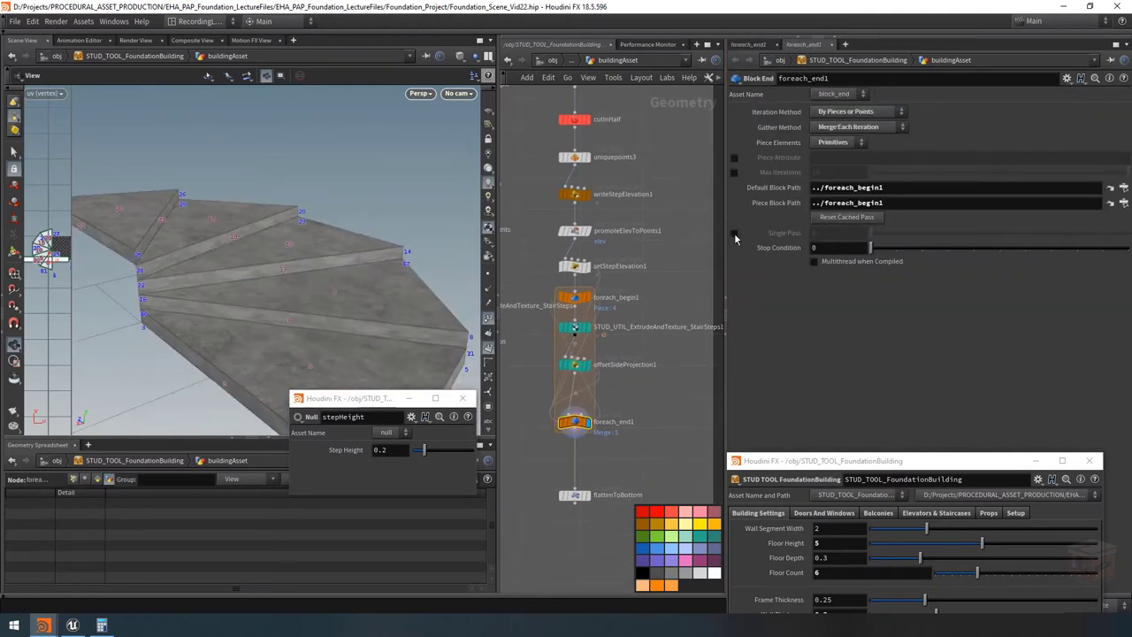
pyautogui.click(734, 234)
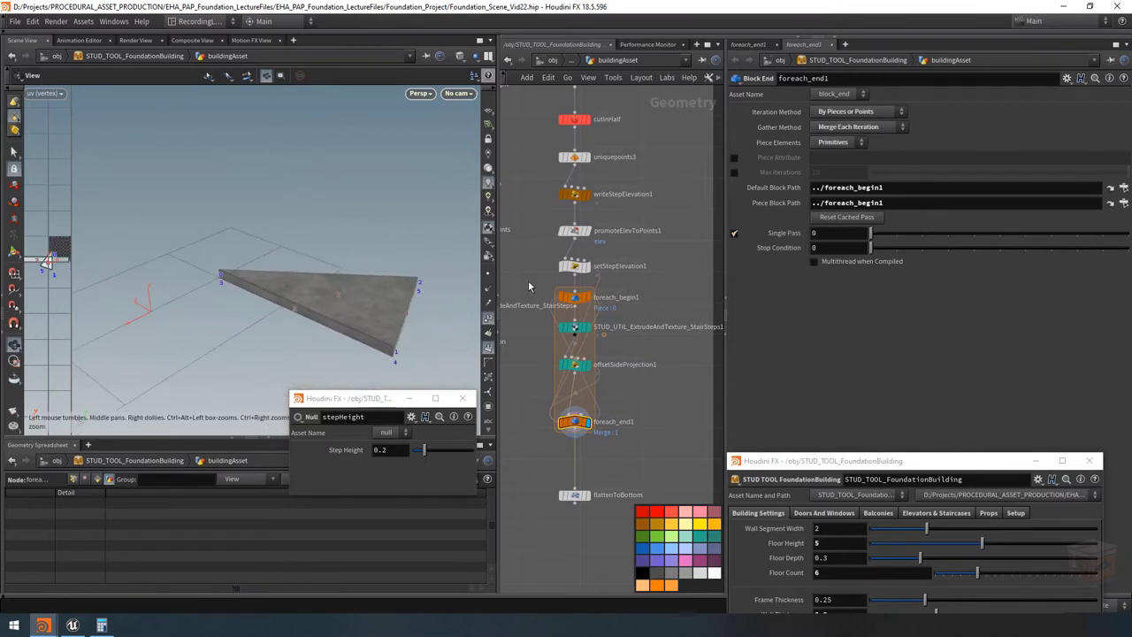
pyautogui.click(899, 234)
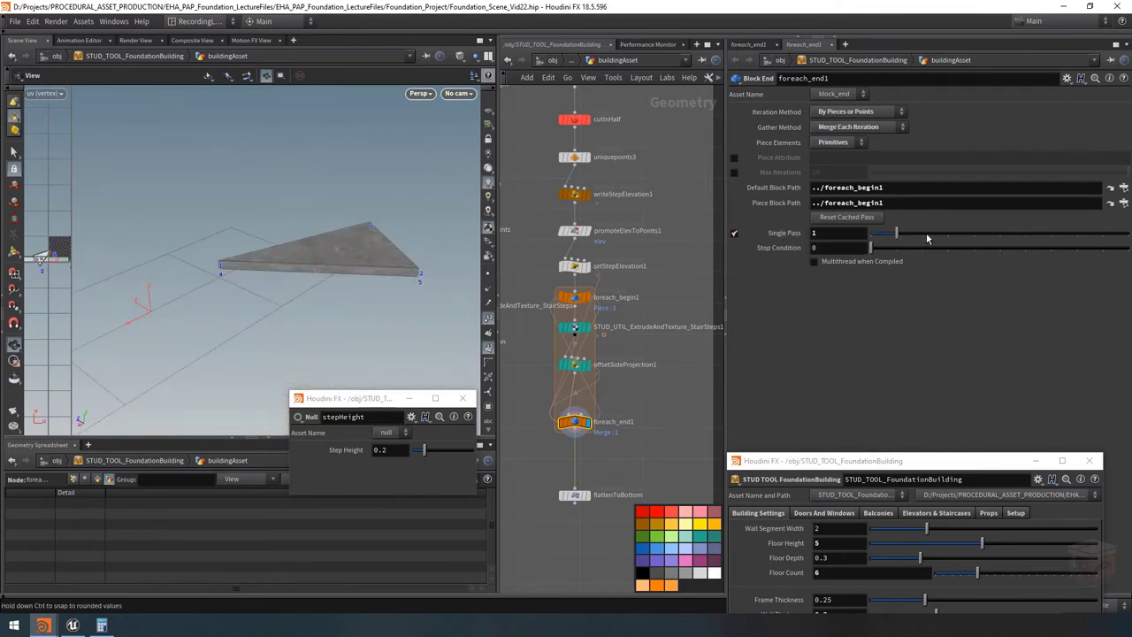
pyautogui.click(925, 235)
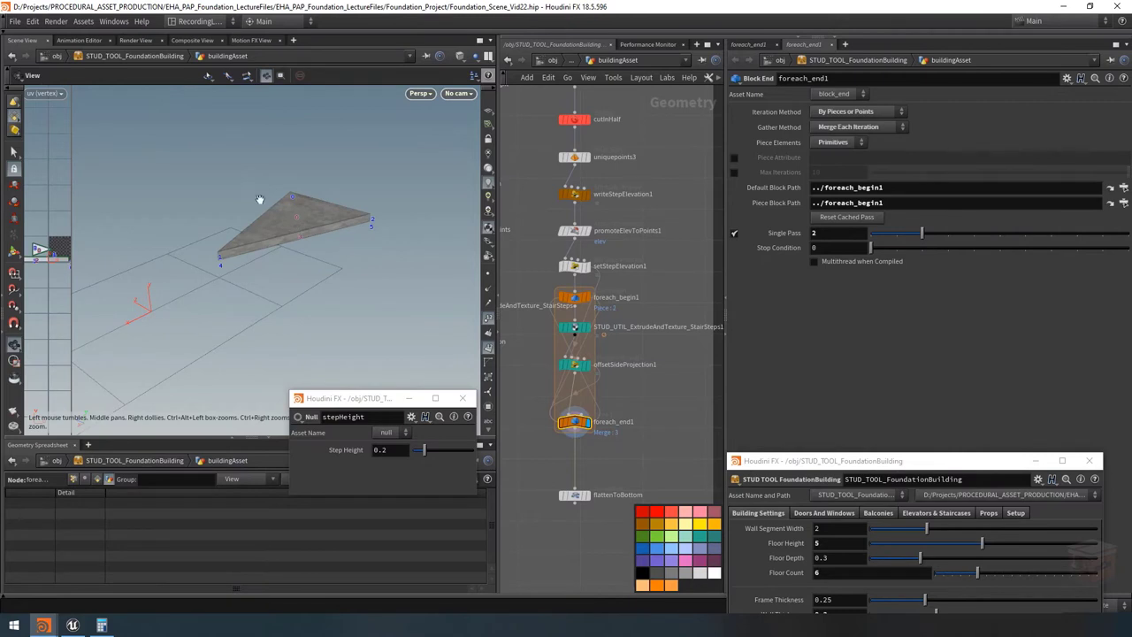
pyautogui.click(948, 235)
pyautogui.click(971, 235)
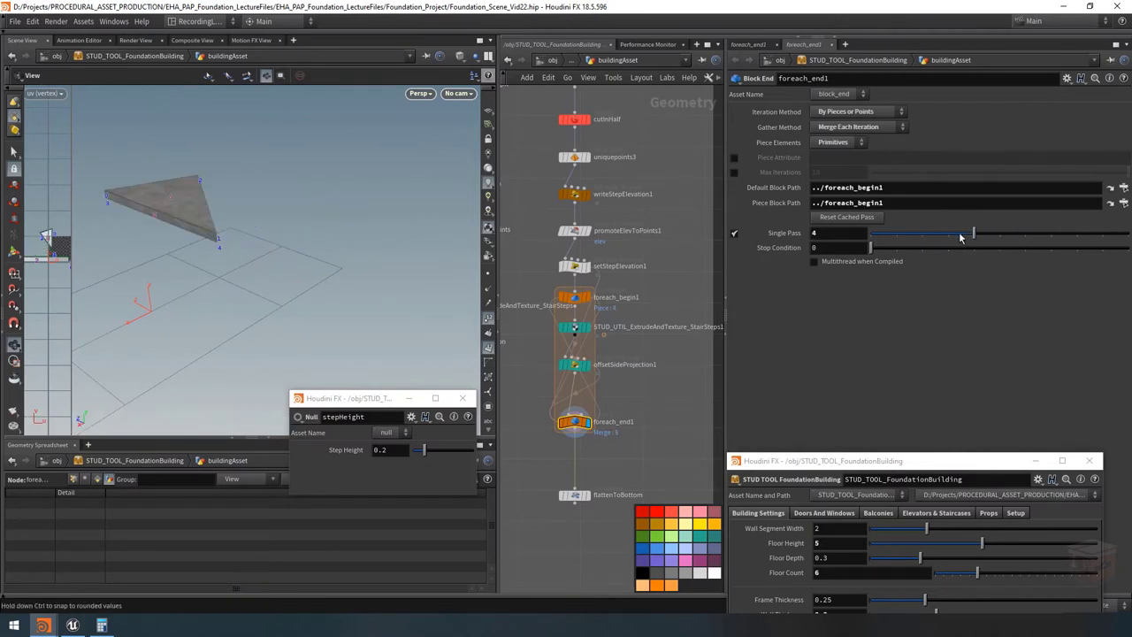
pyautogui.moveTo(911, 237); pyautogui.dragTo(872, 236)
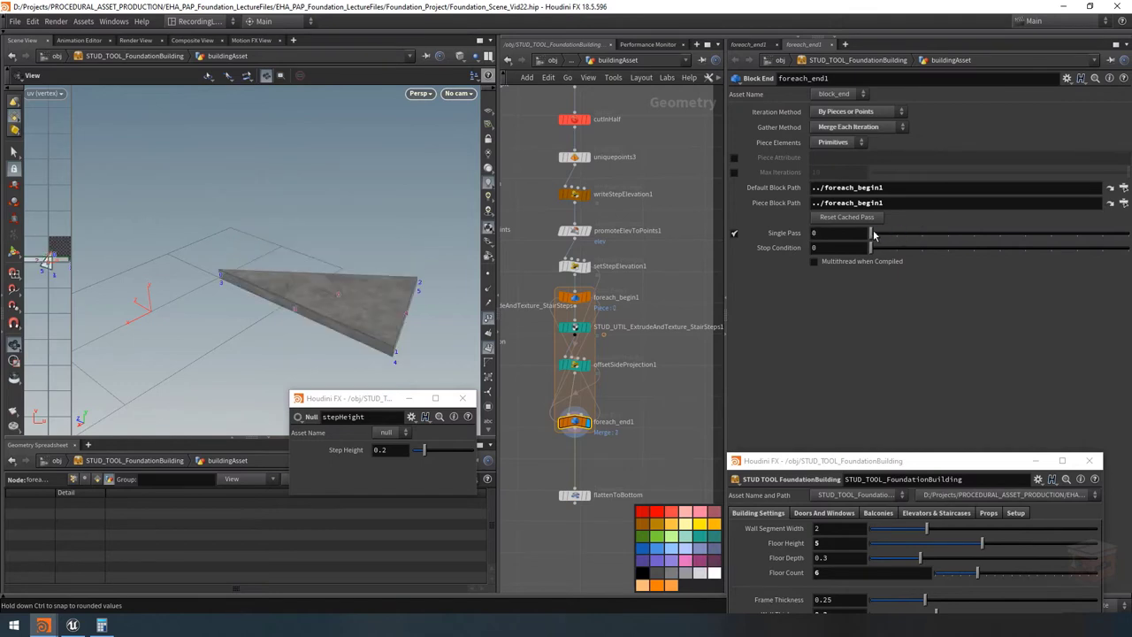
# Select the foreach_begin1 node to show its settings.
pyautogui.moveTo(633, 398); pyautogui.dragTo(620, 402, button='middle')
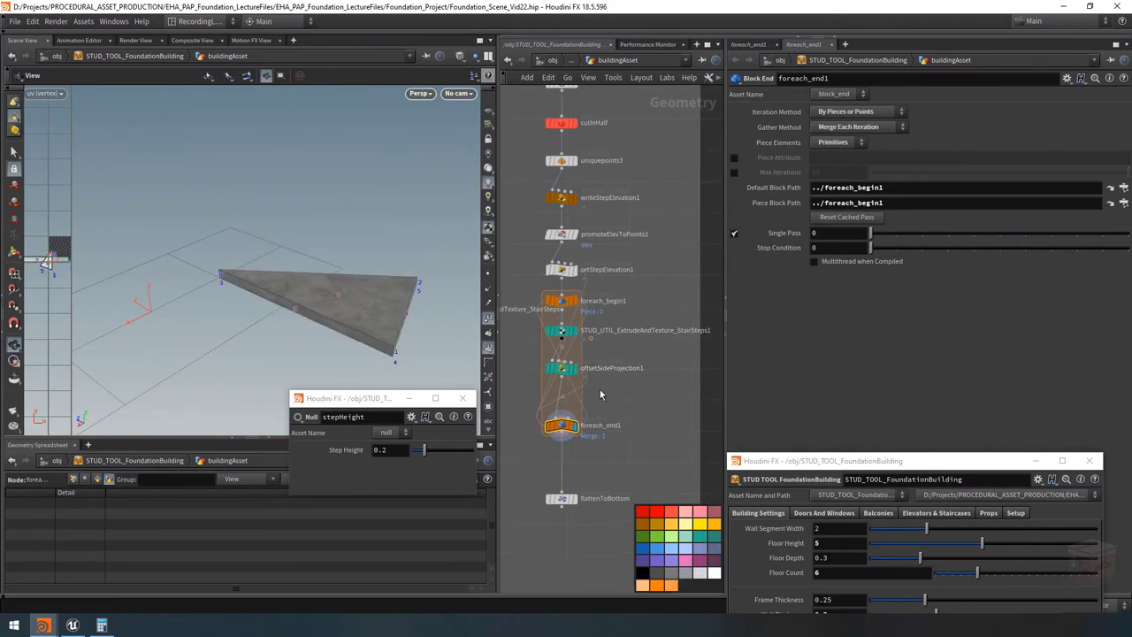
pyautogui.moveTo(601, 384); pyautogui.dragTo(598, 391, button='middle')
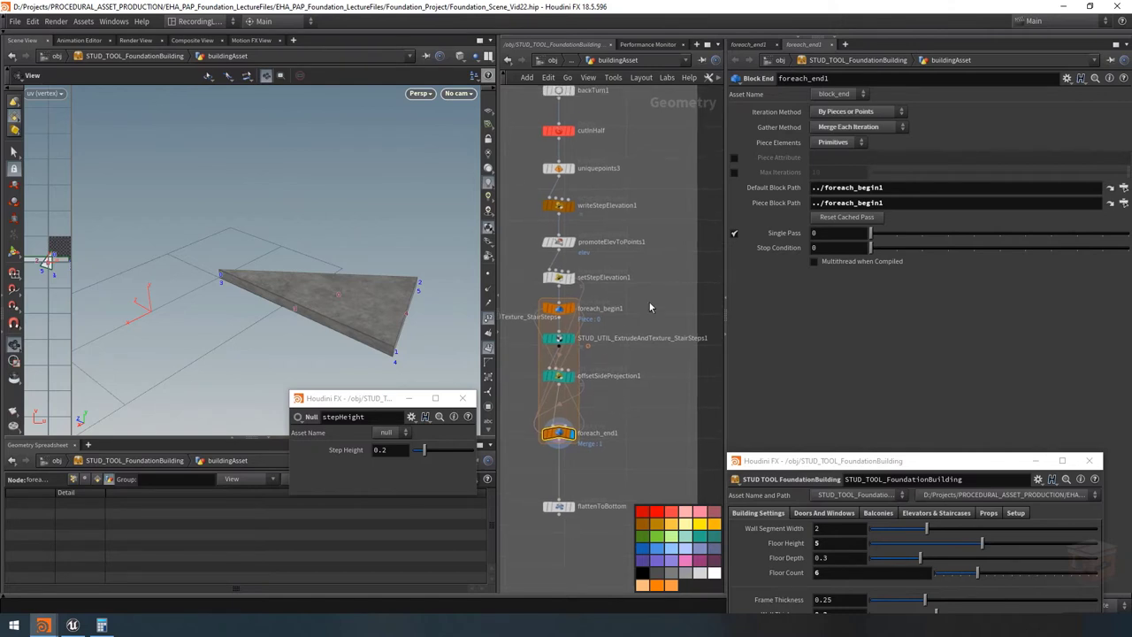
pyautogui.click(558, 310)
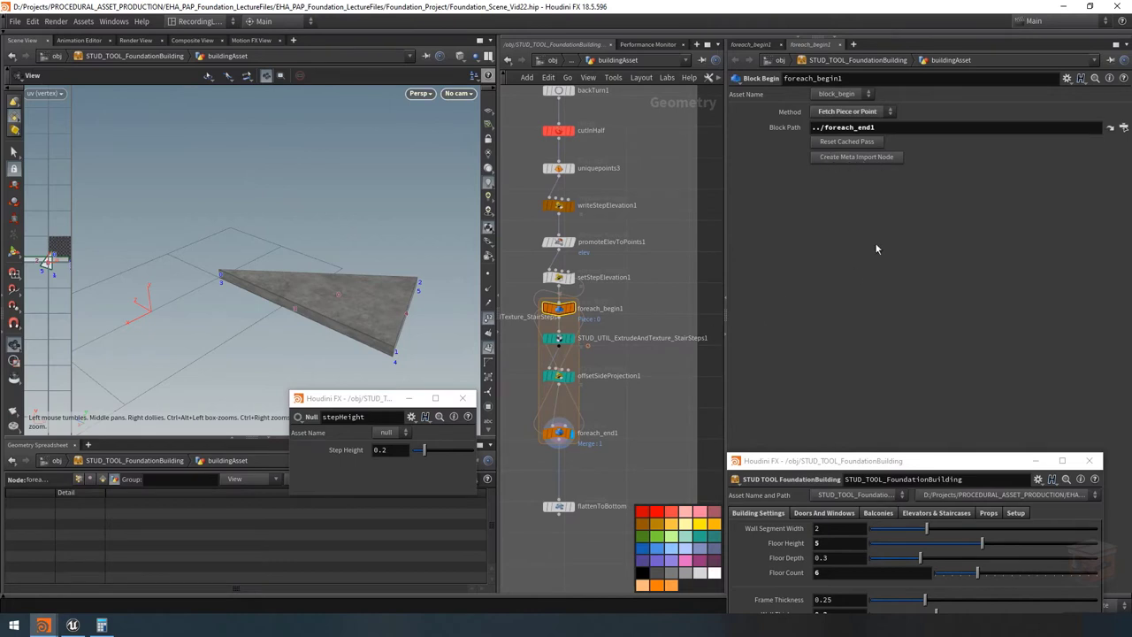
# Create a Meta Import node and wire it into offsetSideProjection1's second input.
pyautogui.click(862, 157)
pyautogui.click(652, 309)
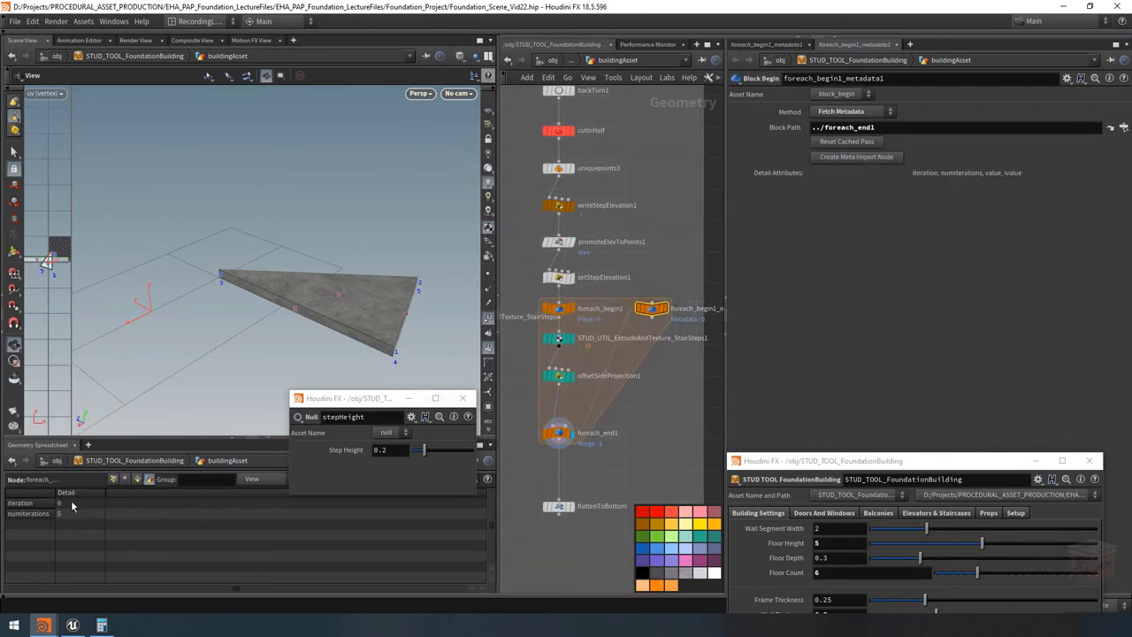
pyautogui.click(653, 318)
pyautogui.click(555, 369)
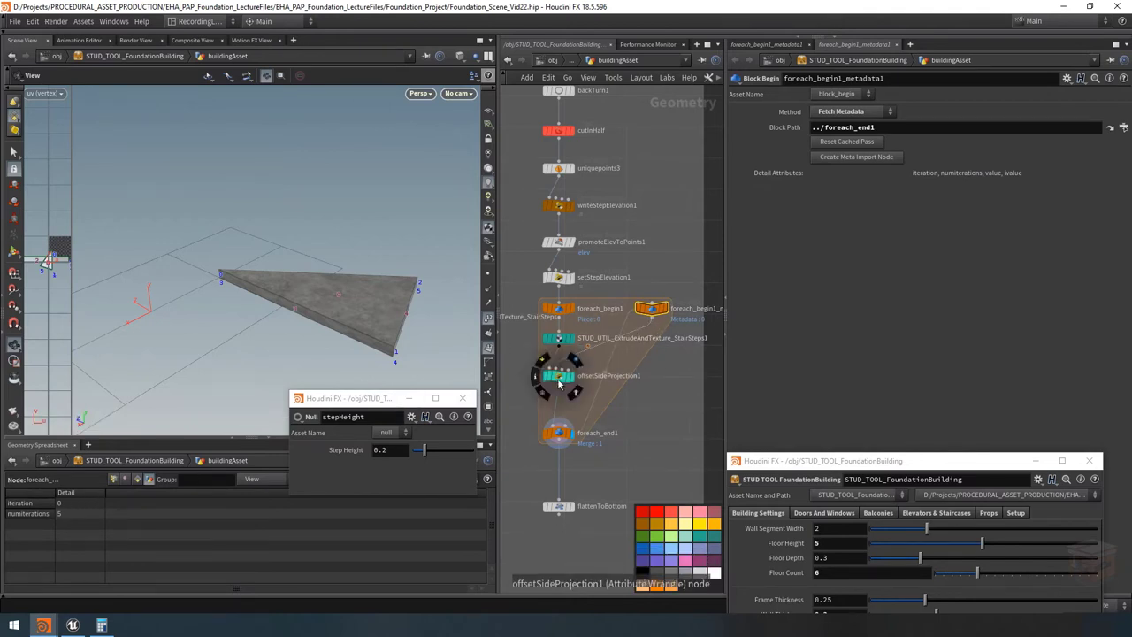
pyautogui.moveTo(557, 375); pyautogui.dragTo(590, 380)
pyautogui.scroll(2, 588, 380)
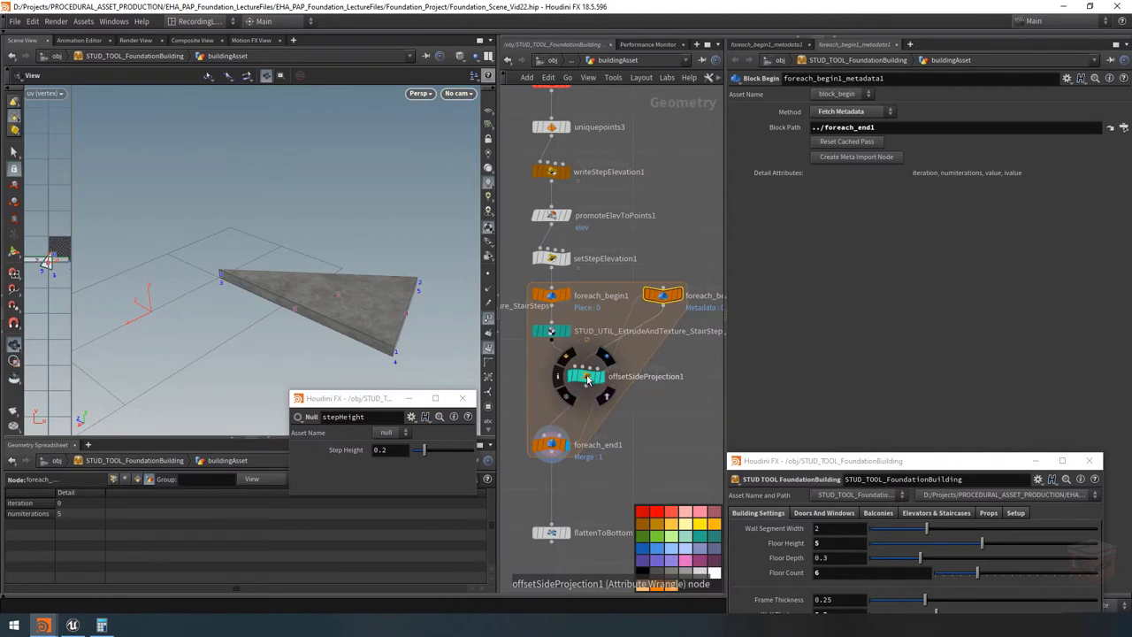
pyautogui.click(587, 380)
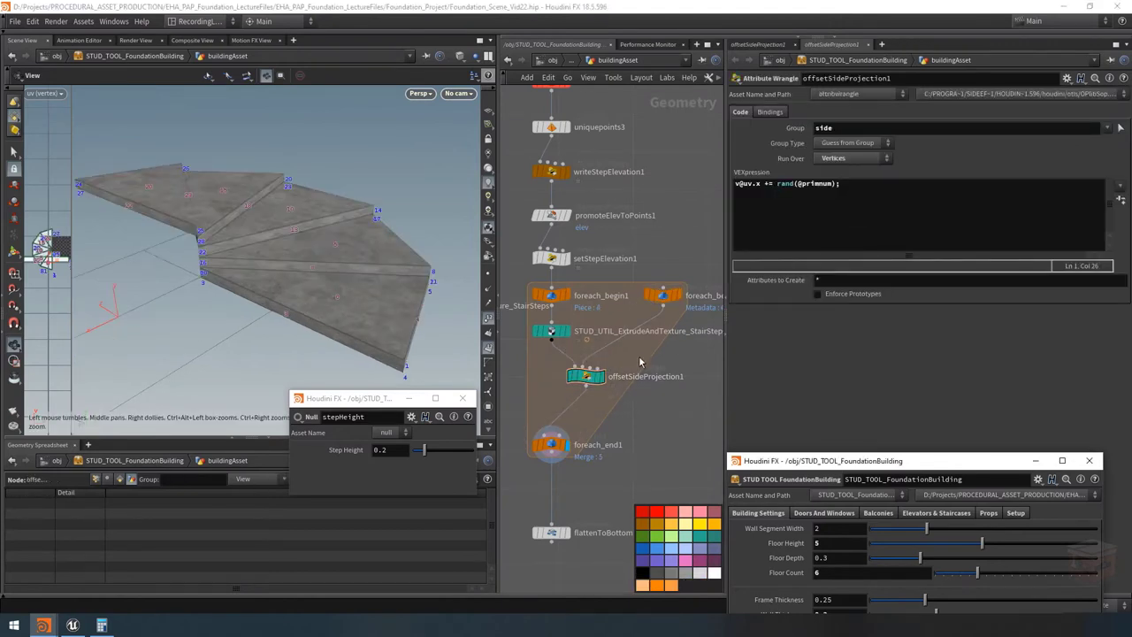
pyautogui.click(878, 184)
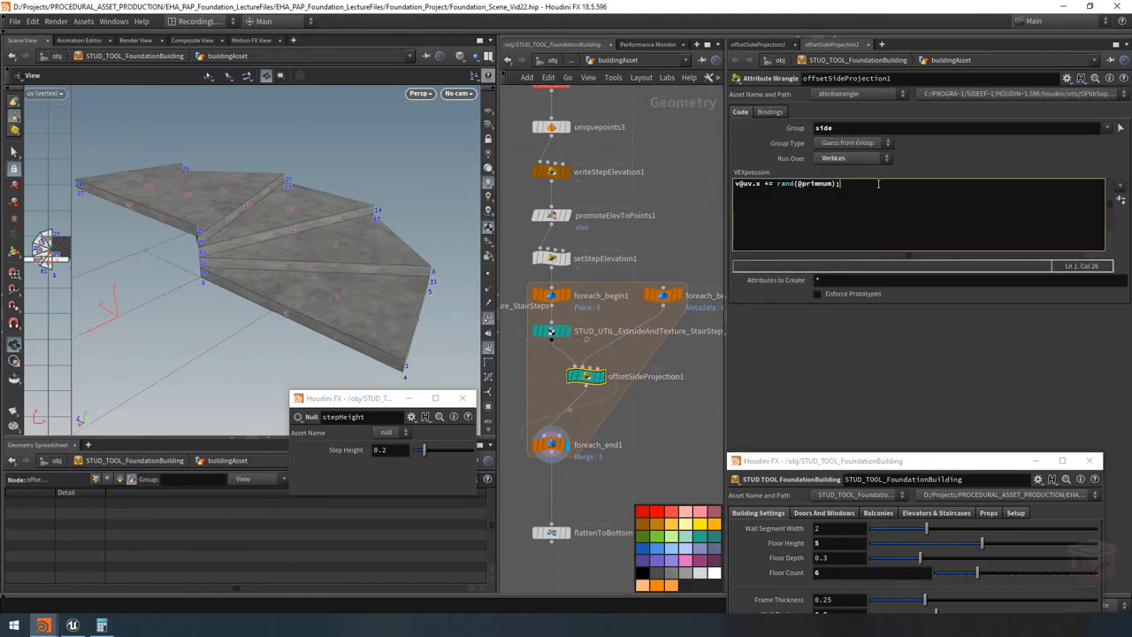
pyautogui.press('Home')
pyautogui.press('Return')
pyautogui.press('Return')
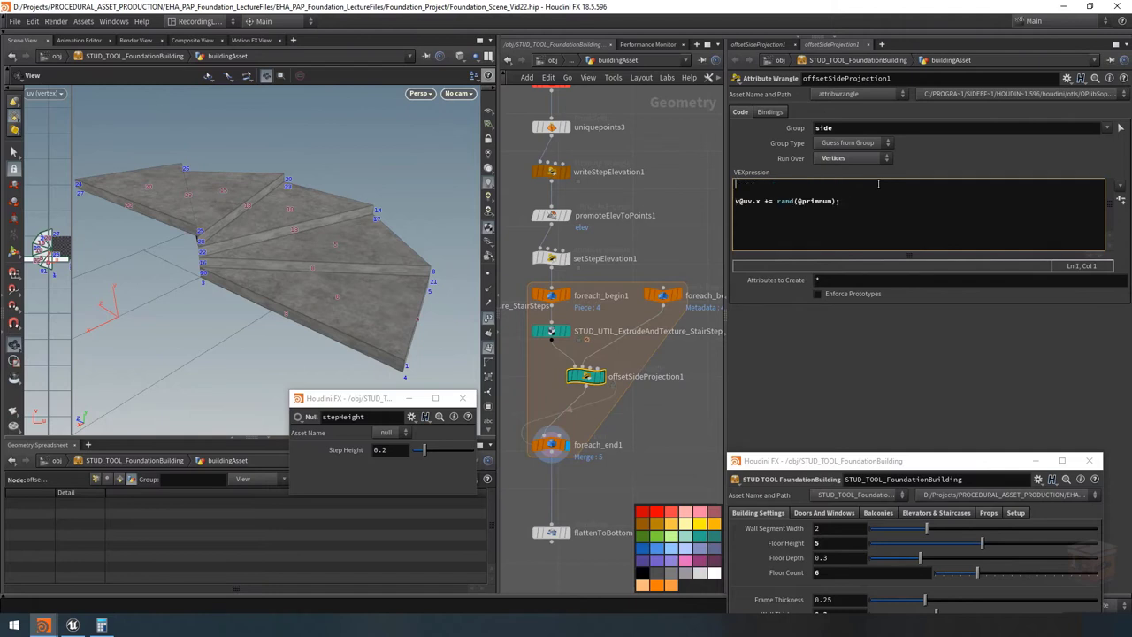
pyautogui.write('int ')
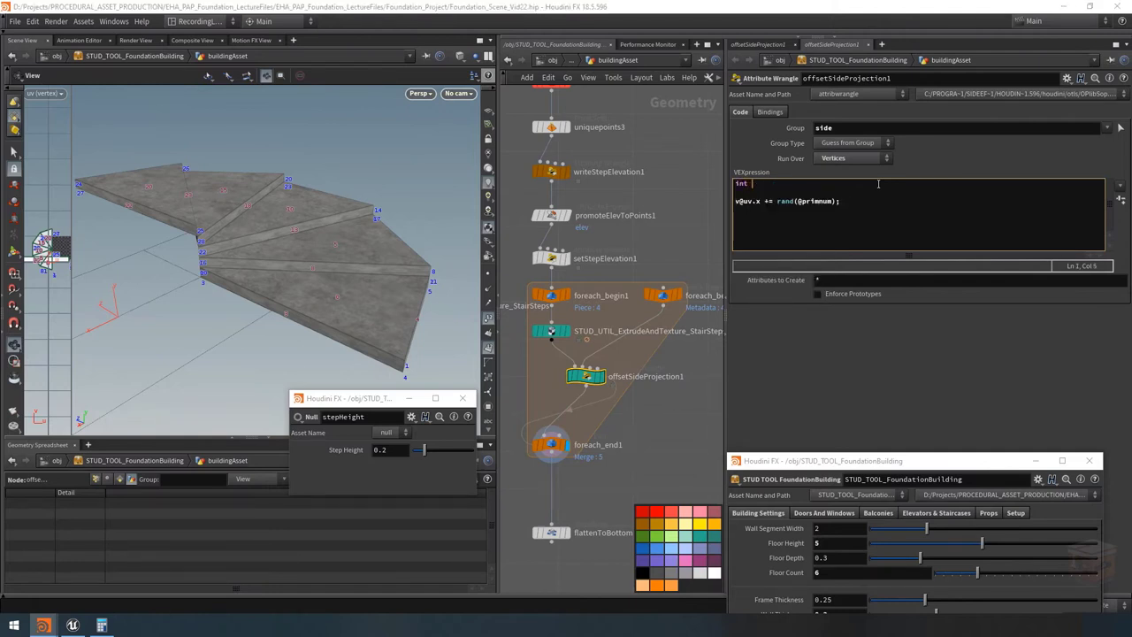
pyautogui.write('itt = ')
pyautogui.write('detail()')
pyautogui.write('1,""')
pyautogui.write('ita')
pyautogui.write('ration",0);')
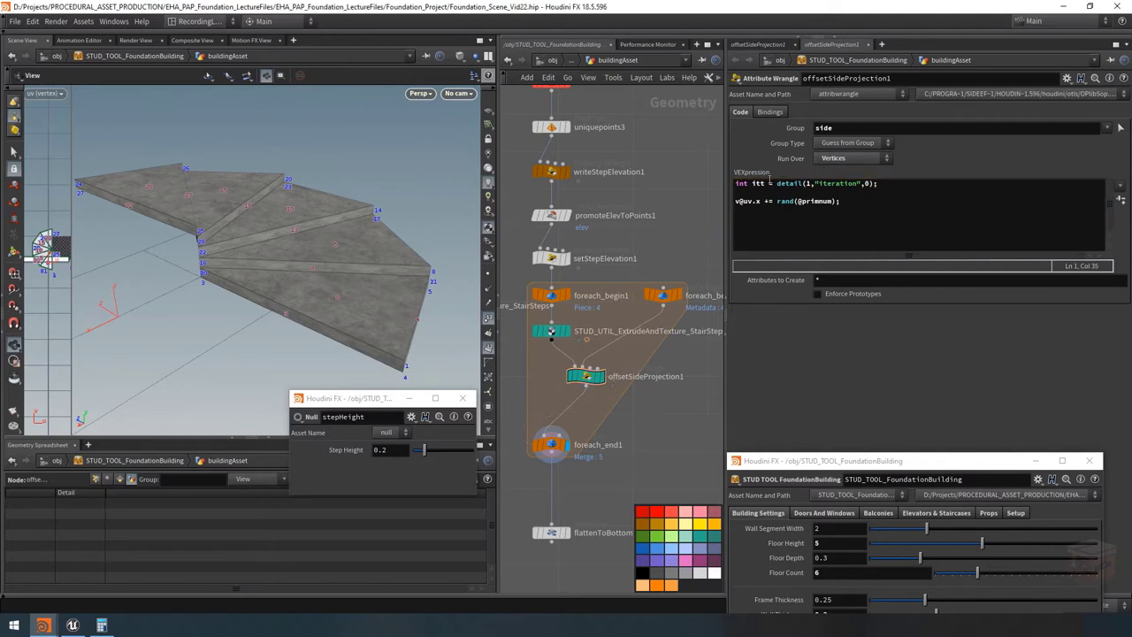
pyautogui.click(832, 202)
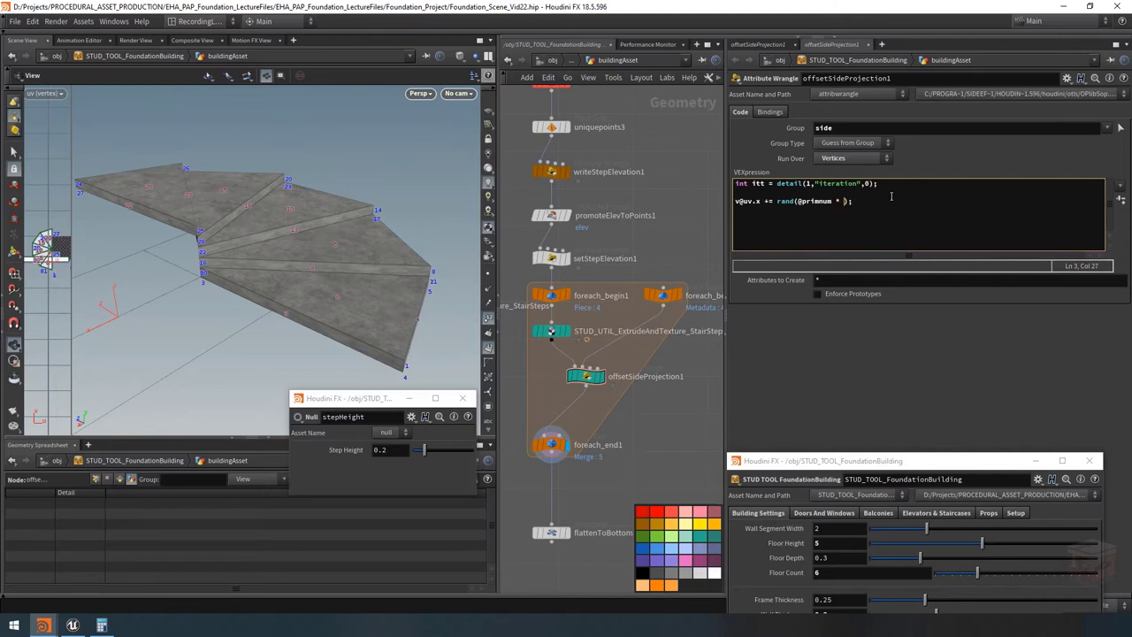
pyautogui.write('* itt')
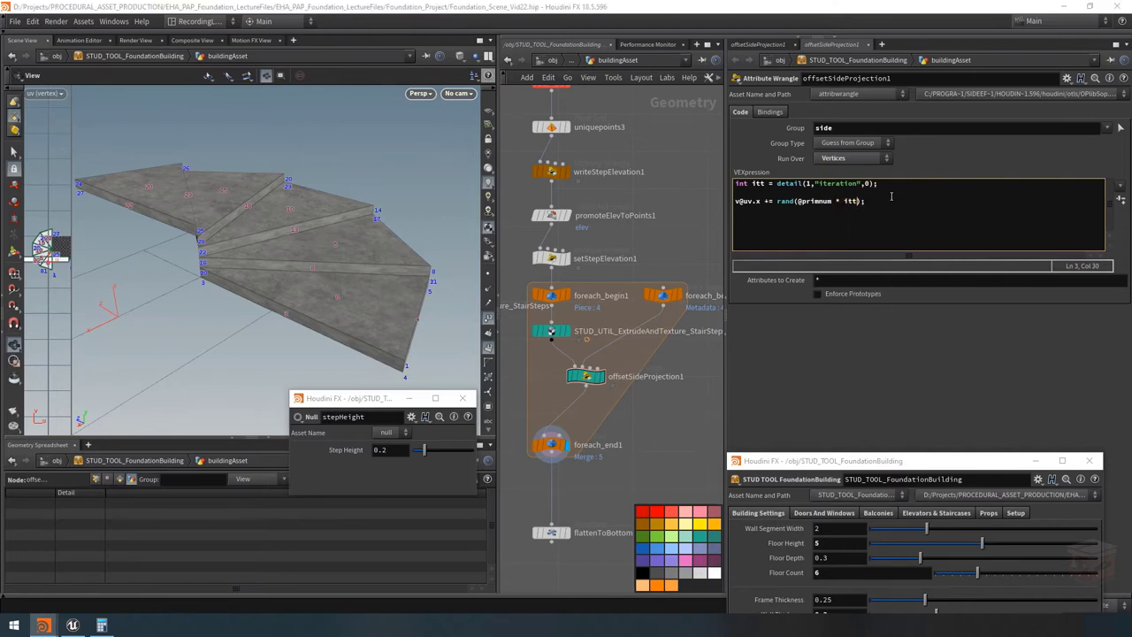
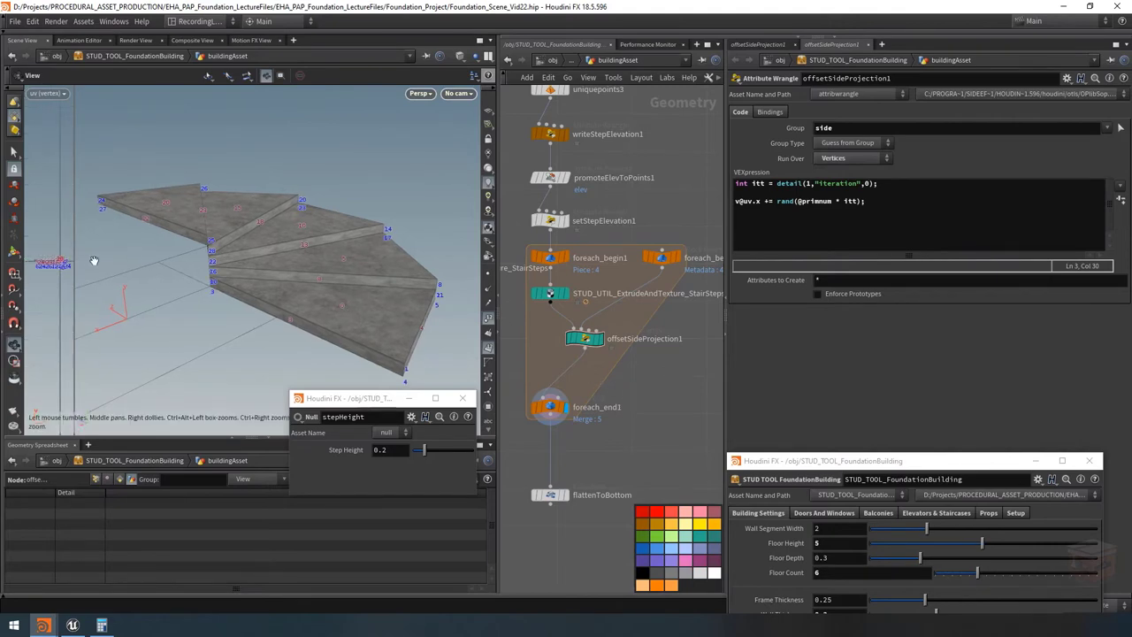
# Widen the UV View and check the stair steps' UVs and their bottom, side and top group colours.
pyautogui.moveTo(73, 257); pyautogui.dragTo(260, 260)
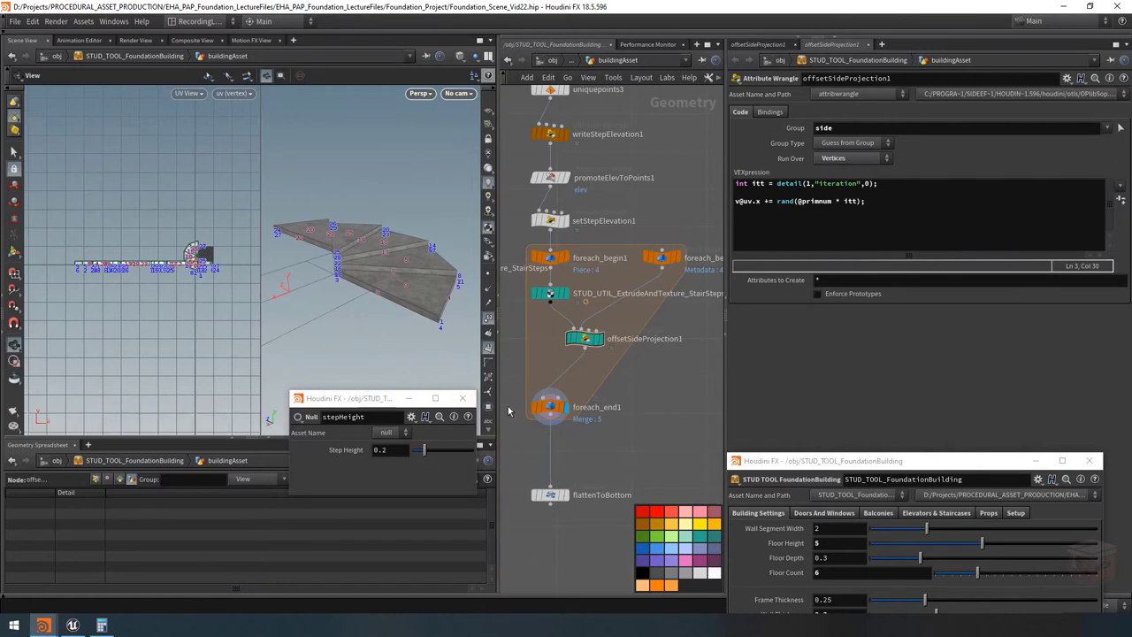
pyautogui.click(487, 347)
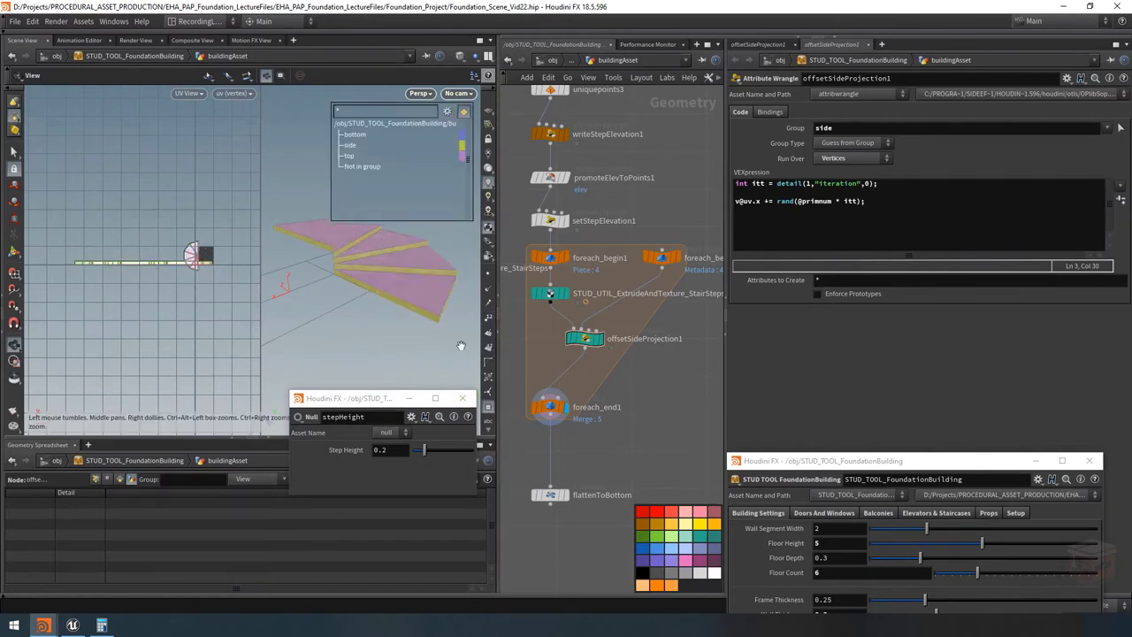
pyautogui.scroll(2, 166, 262)
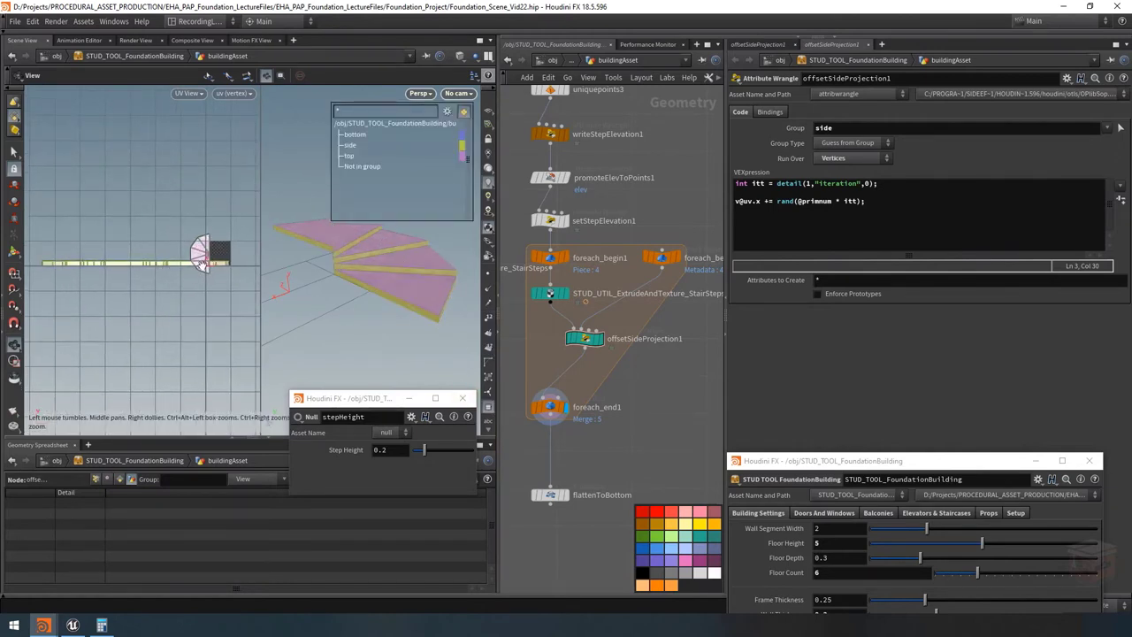
pyautogui.moveTo(571, 345)
pyautogui.press('Escape')
pyautogui.scroll(4, 374, 264)
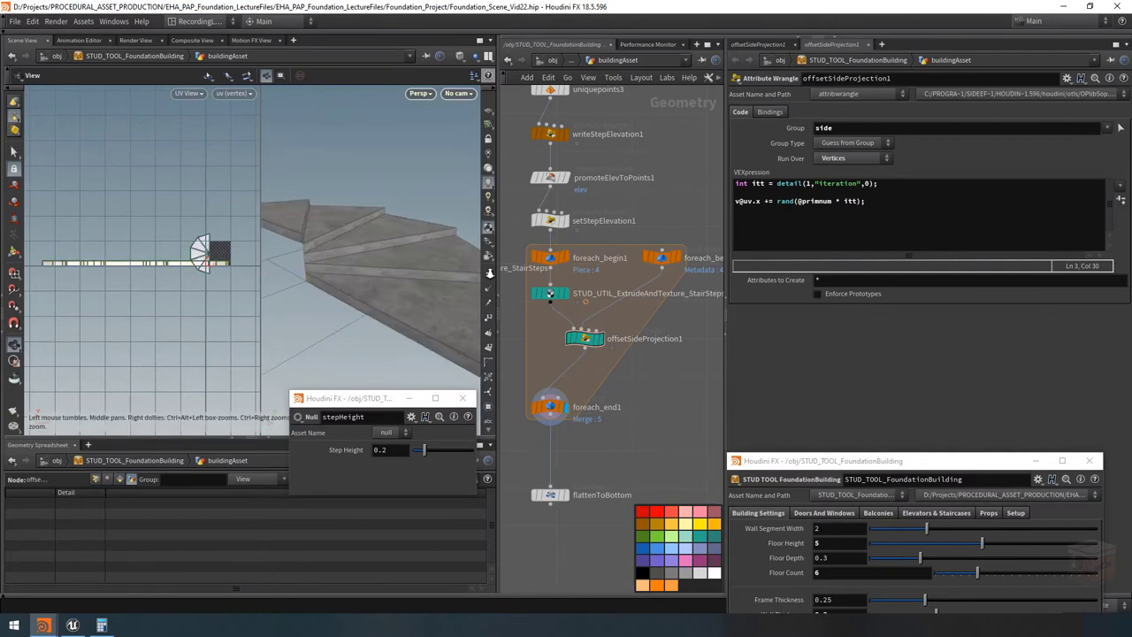
pyautogui.moveTo(256, 266); pyautogui.dragTo(58, 263)
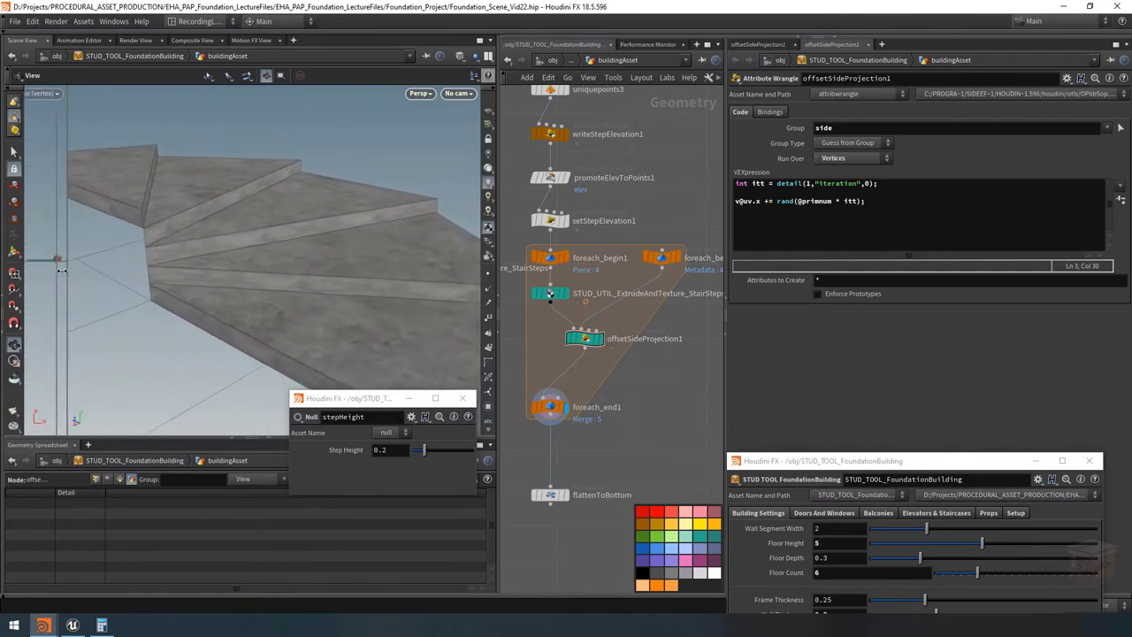
pyautogui.moveTo(303, 303); pyautogui.dragTo(226, 297)
pyautogui.scroll(-4, 645, 371)
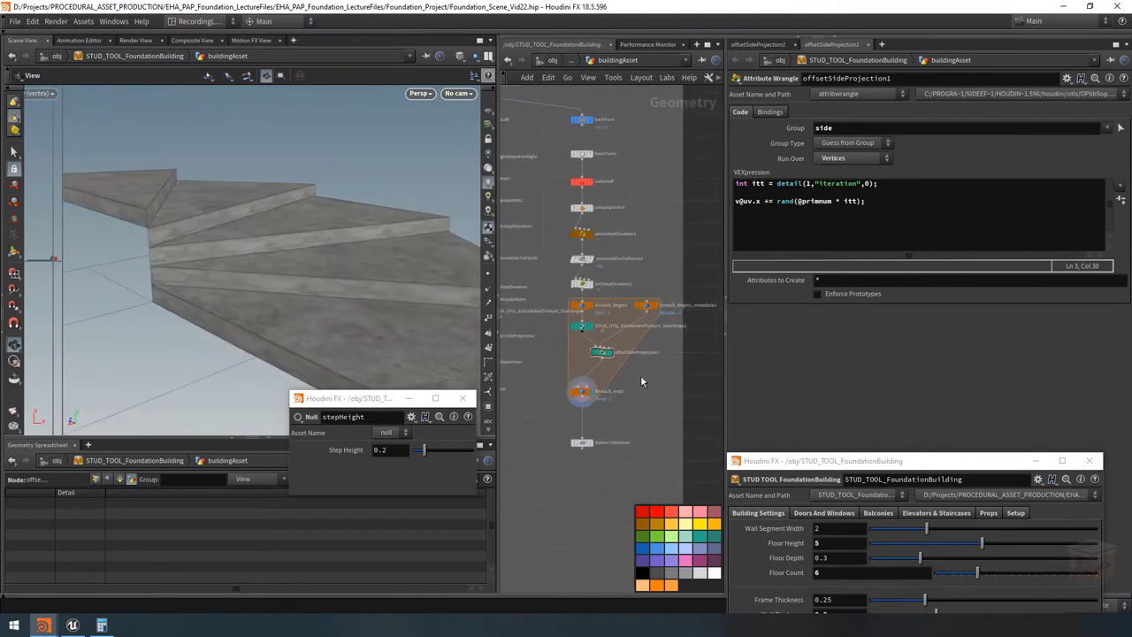
# Show the flattenToBottom transform's parameters and orbit around the flattened steps.
pyautogui.moveTo(336, 265); pyautogui.dragTo(371, 265)
pyautogui.scroll(4, 576, 445)
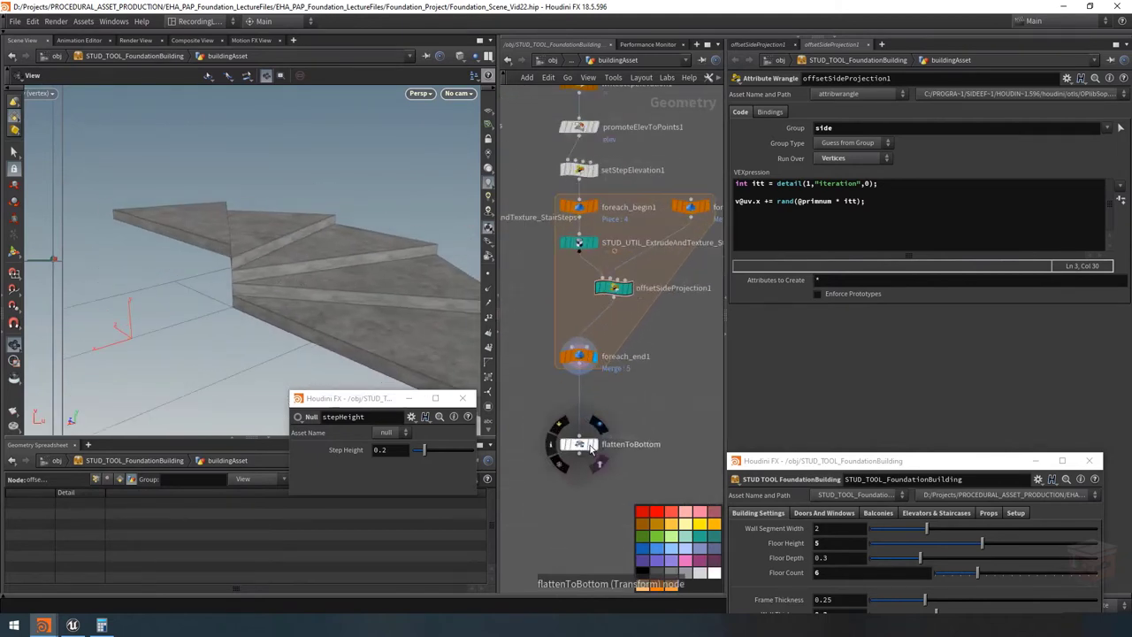
pyautogui.click(583, 445)
pyautogui.moveTo(221, 274); pyautogui.dragTo(300, 281)
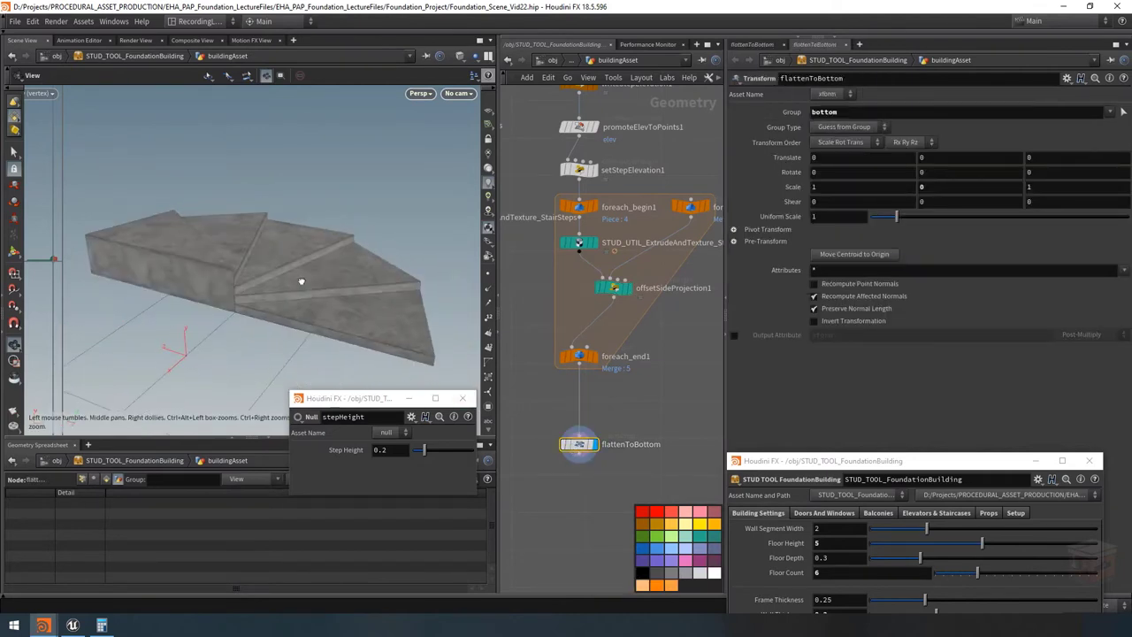
pyautogui.moveTo(228, 238); pyautogui.dragTo(321, 316)
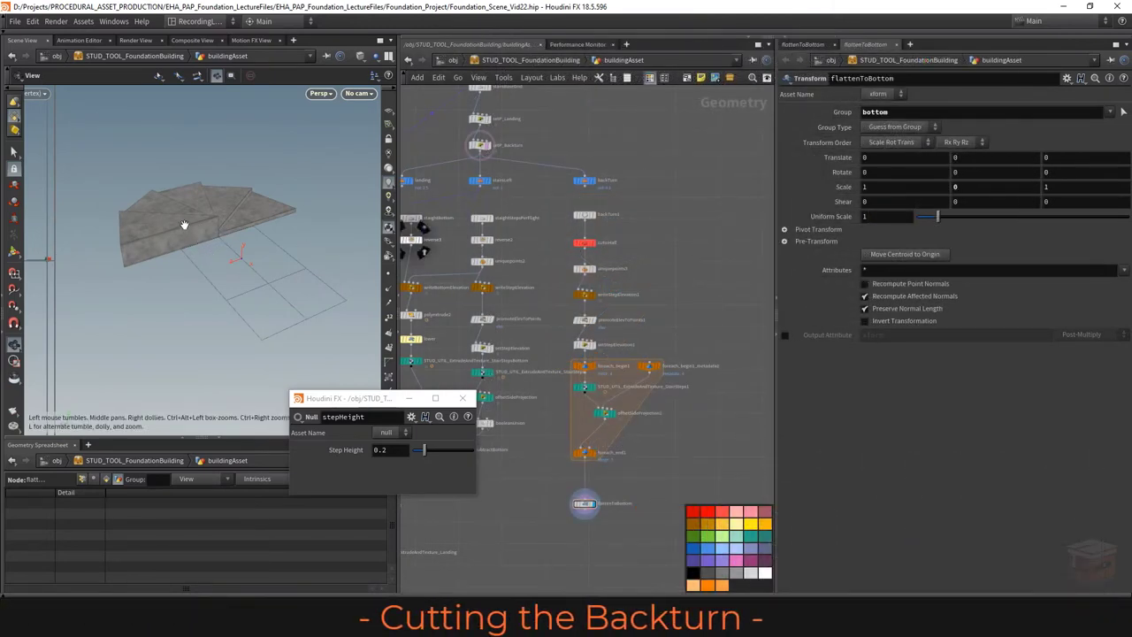
# Display backTurn to view the flat back-turn plane from above, then redisplay flattenToBottom.
pyautogui.moveTo(183, 225)
pyautogui.mouseDown()
pyautogui.moveTo(240, 222)
pyautogui.moveTo(236, 245)
pyautogui.moveTo(175, 241)
pyautogui.mouseUp()
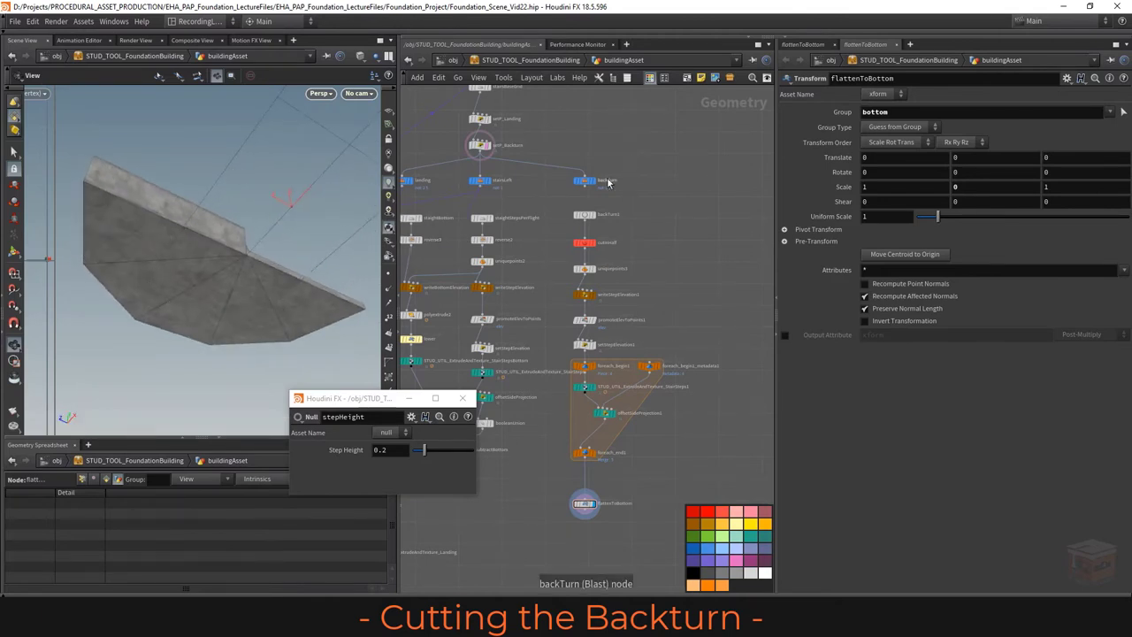
pyautogui.scroll(5, 586, 184)
pyautogui.click(582, 186)
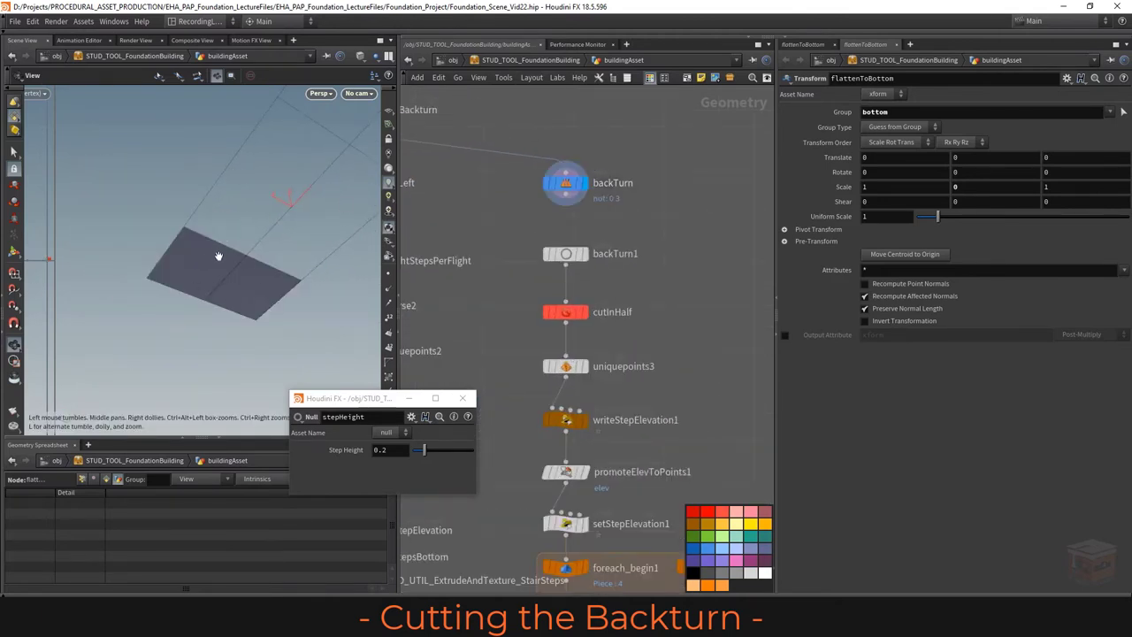
pyautogui.moveTo(219, 255); pyautogui.dragTo(265, 336)
pyautogui.scroll(-5, 674, 323)
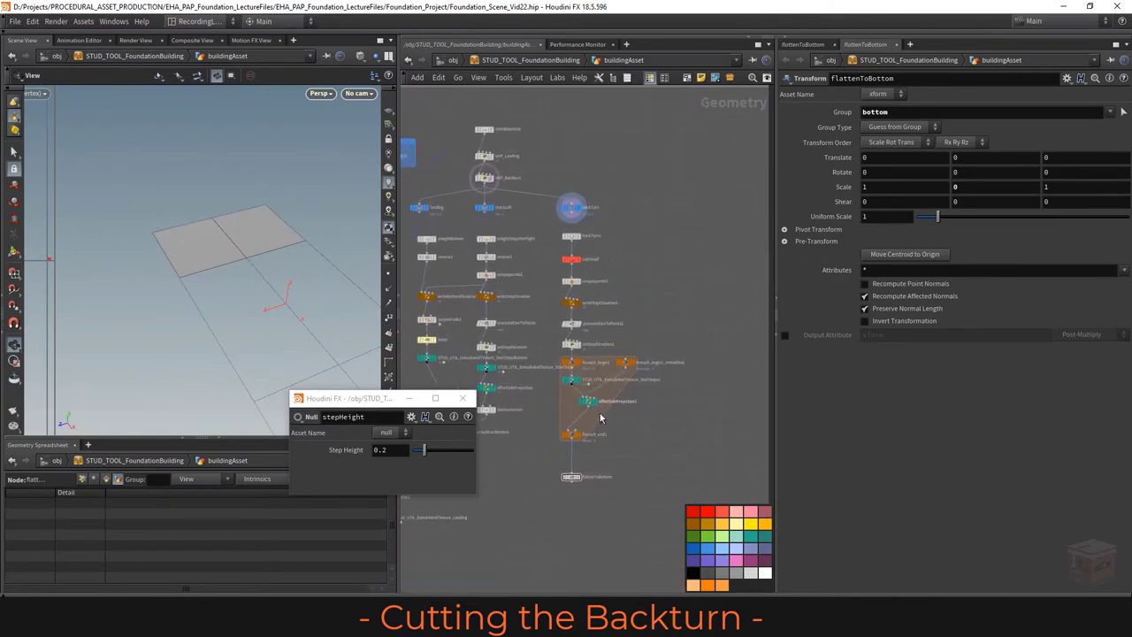
pyautogui.scroll(3, 600, 418)
pyautogui.click(573, 487)
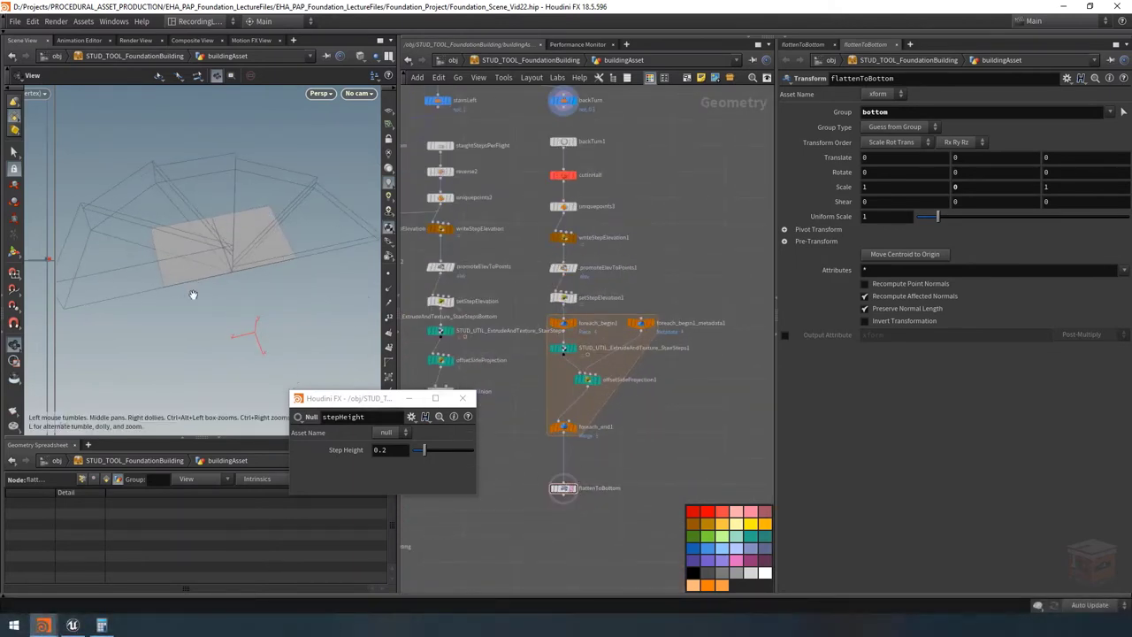
pyautogui.moveTo(235, 245); pyautogui.dragTo(270, 228)
pyautogui.scroll(-3, 642, 208)
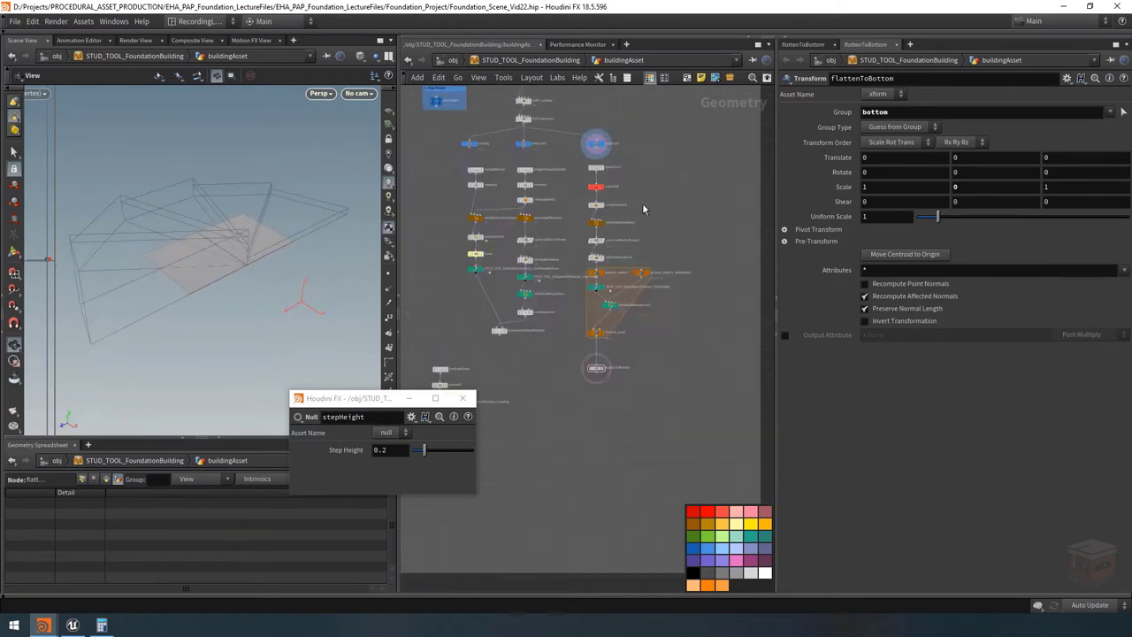
pyautogui.scroll(4, 642, 209)
# Move the backTurn node to the right and start a new wire from its output.
pyautogui.moveTo(531, 235); pyautogui.dragTo(761, 246)
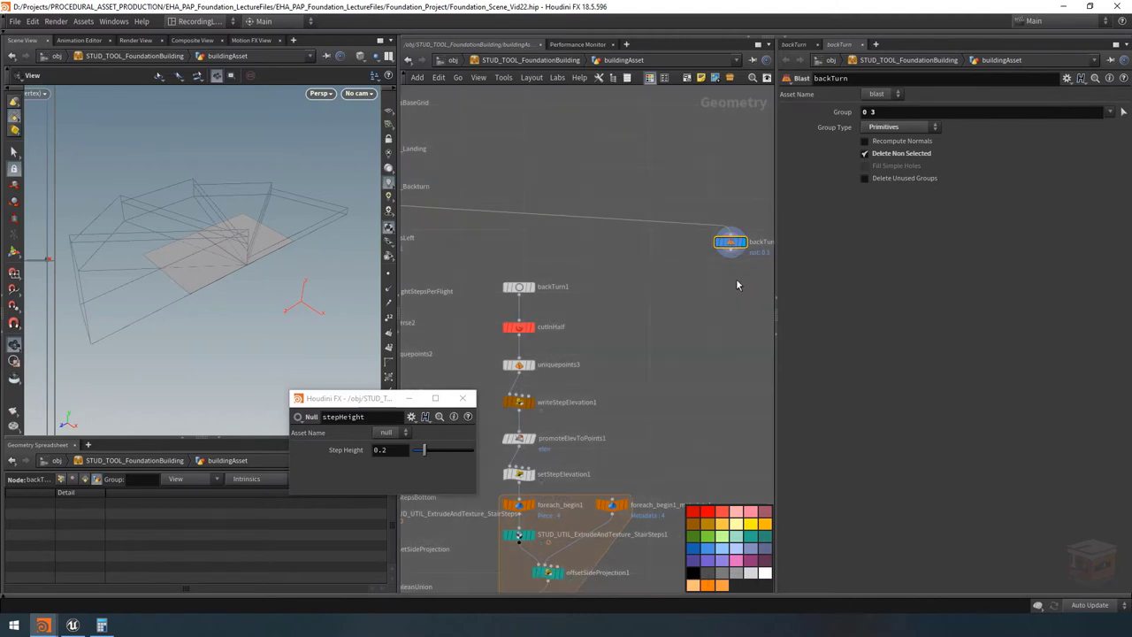
pyautogui.scroll(-3, 736, 284)
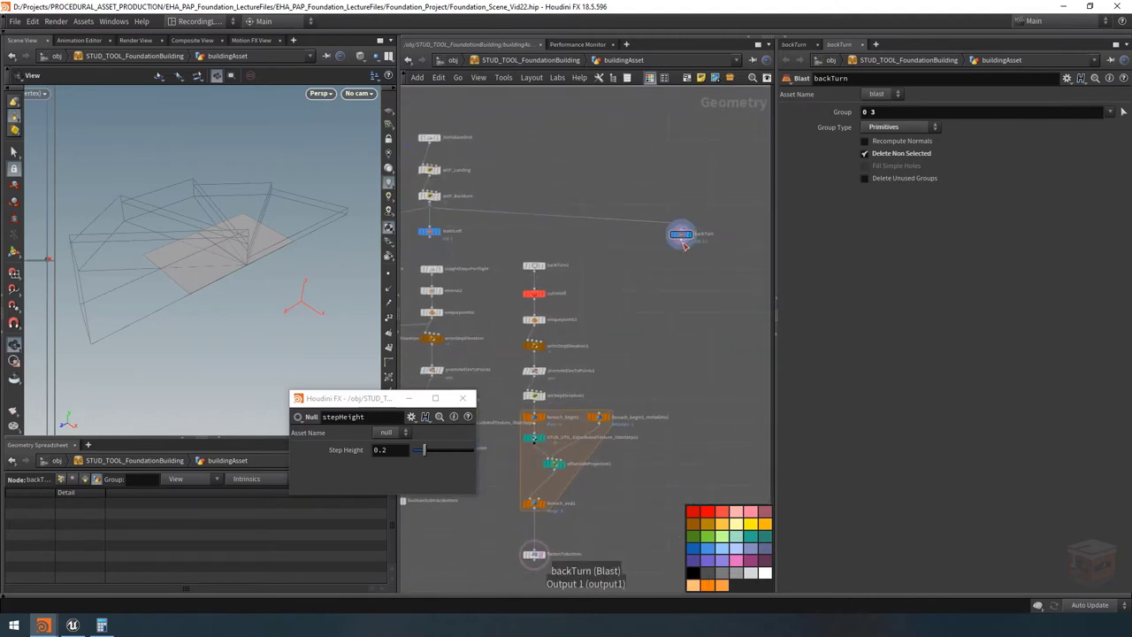
pyautogui.moveTo(684, 245); pyautogui.dragTo(685, 557)
pyautogui.press('Escape')
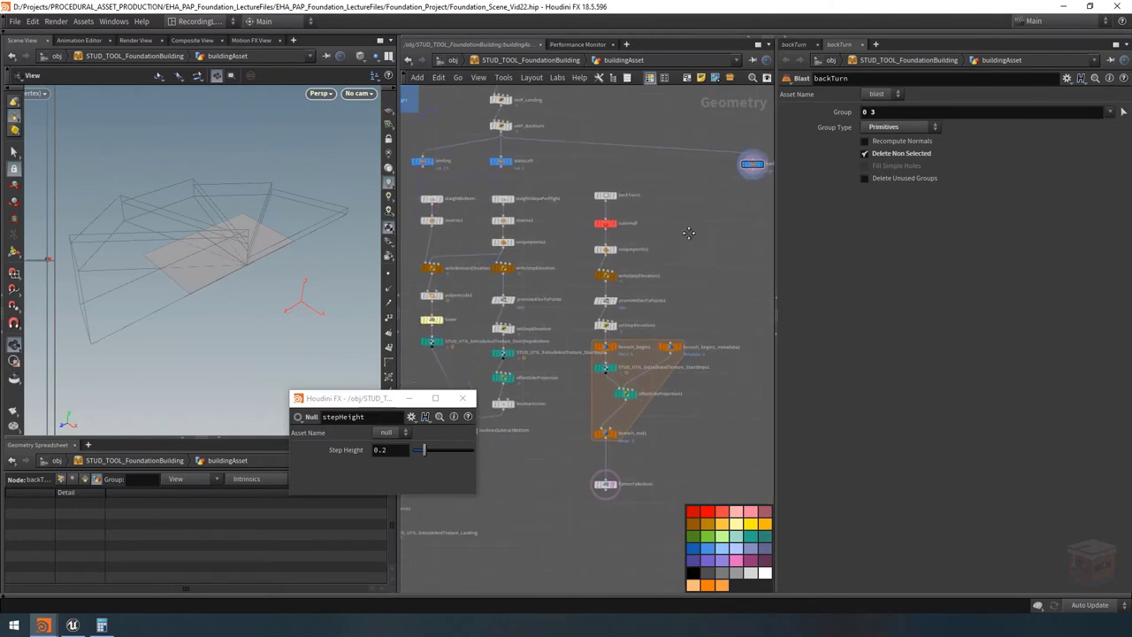
pyautogui.moveTo(690, 233); pyautogui.dragTo(593, 163, button='middle')
pyautogui.click(595, 157)
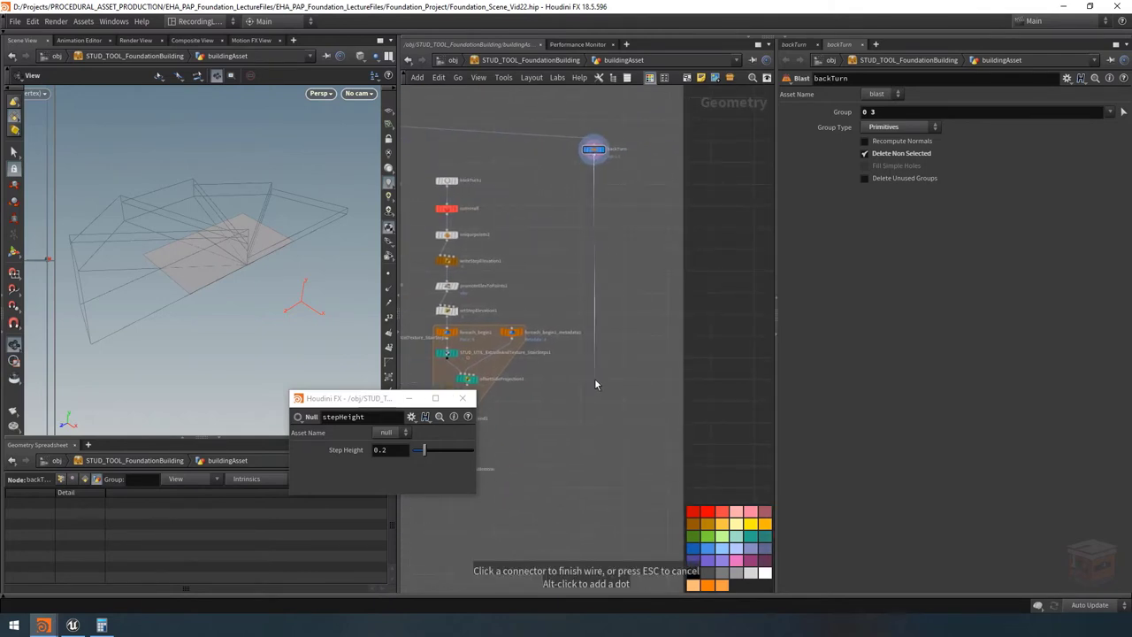
pyautogui.moveTo(594, 378); pyautogui.dragTo(587, 354, button='middle')
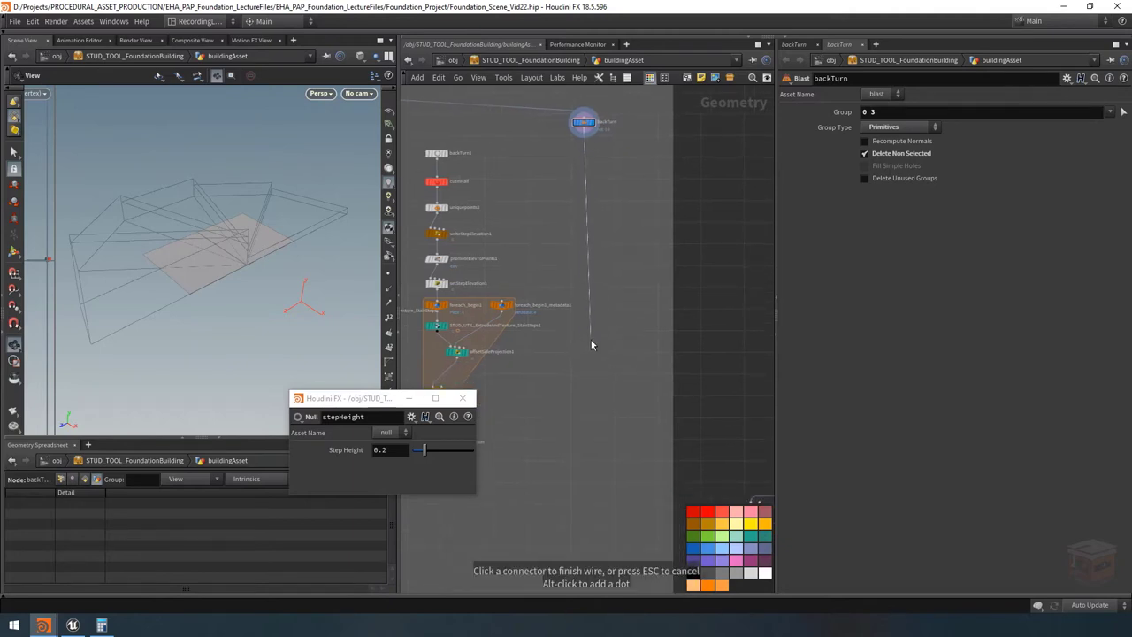
# Add divide1 below backTurn, display it, and turn Convex Polygons off and Remove Shared Edges on.
pyautogui.click(588, 344)
pyautogui.write('divide')
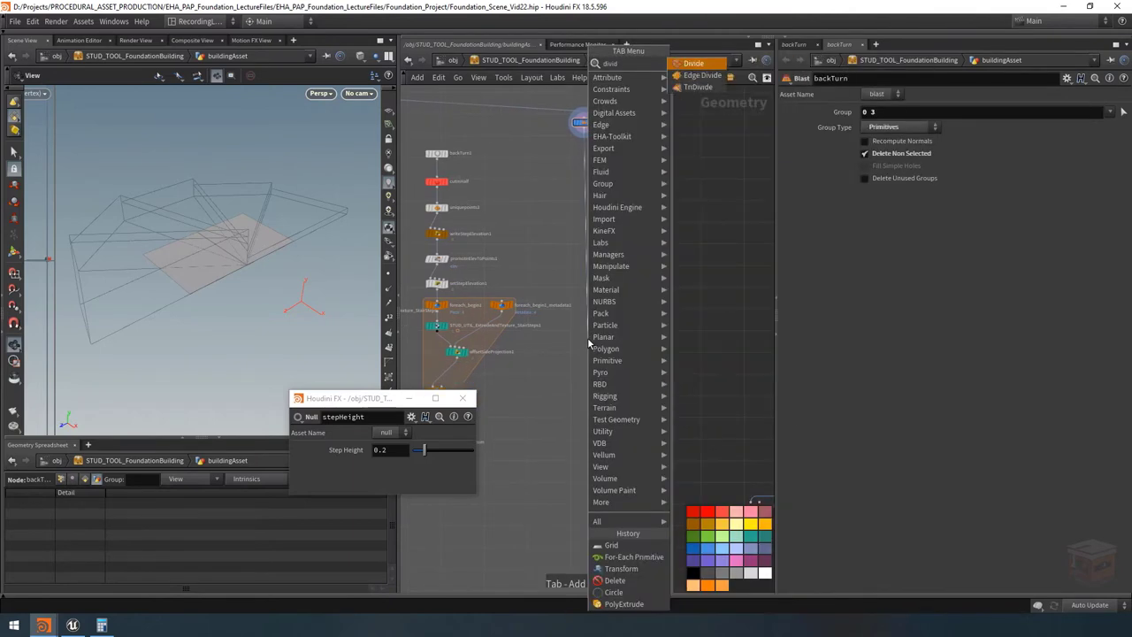
pyautogui.press('Return')
pyautogui.click(588, 339)
pyautogui.scroll(3, 592, 340)
pyautogui.click(586, 323)
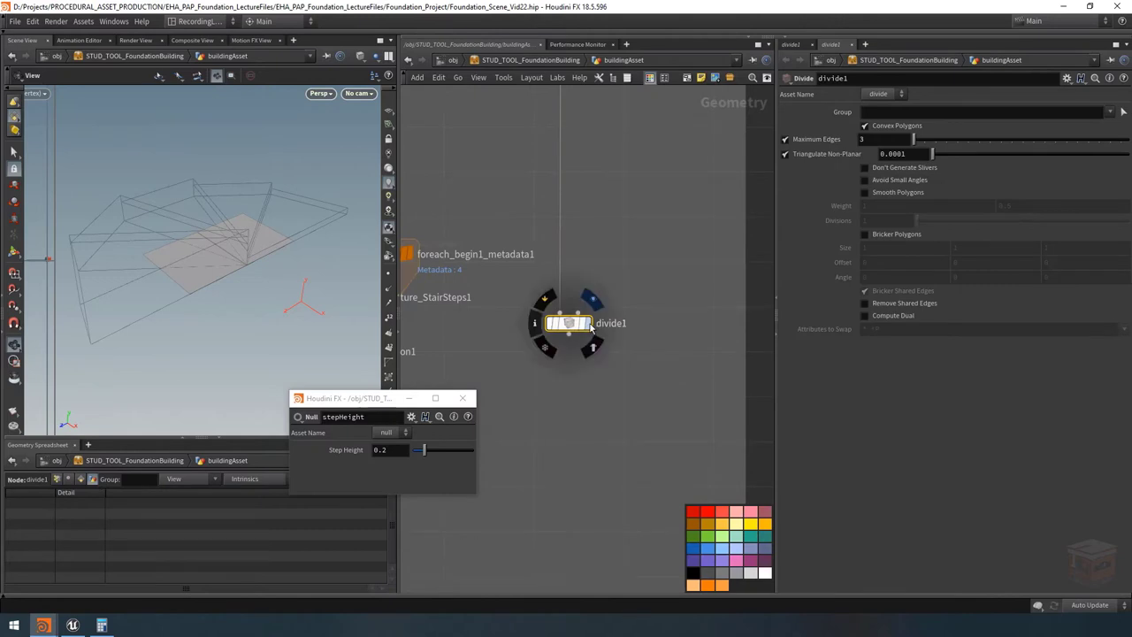
pyautogui.scroll(2, 335, 257)
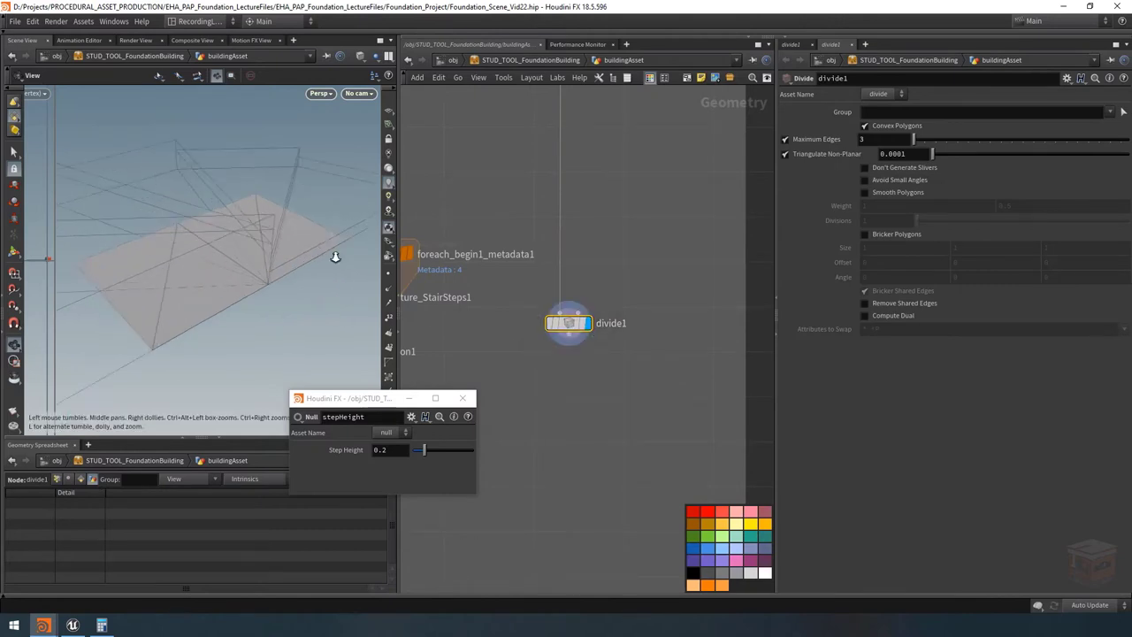
pyautogui.click(583, 323)
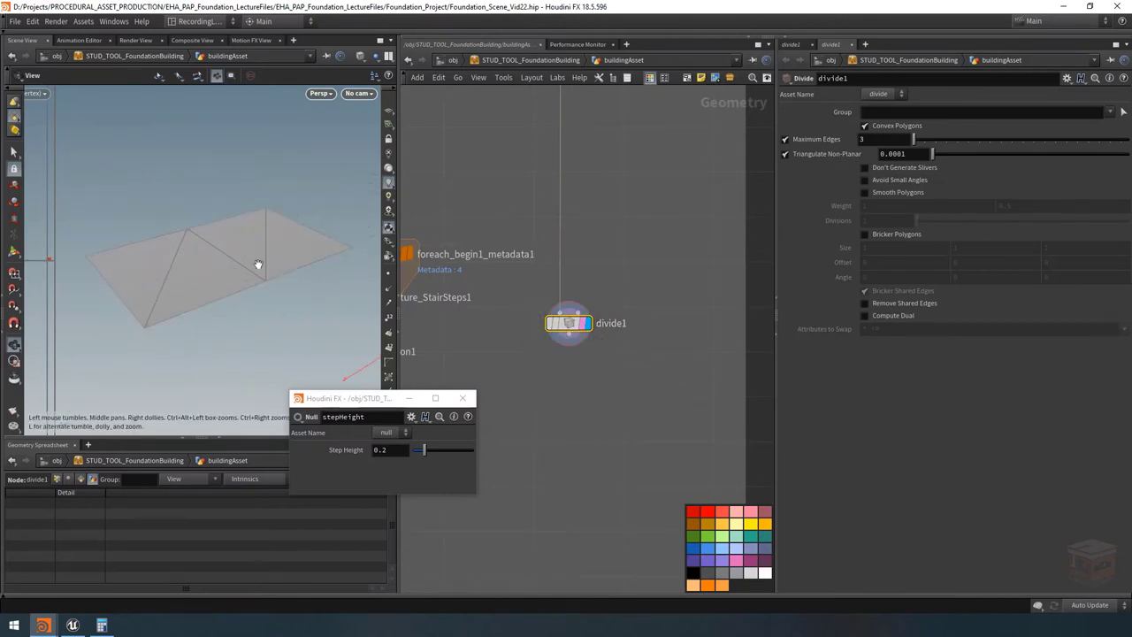
pyautogui.click(866, 126)
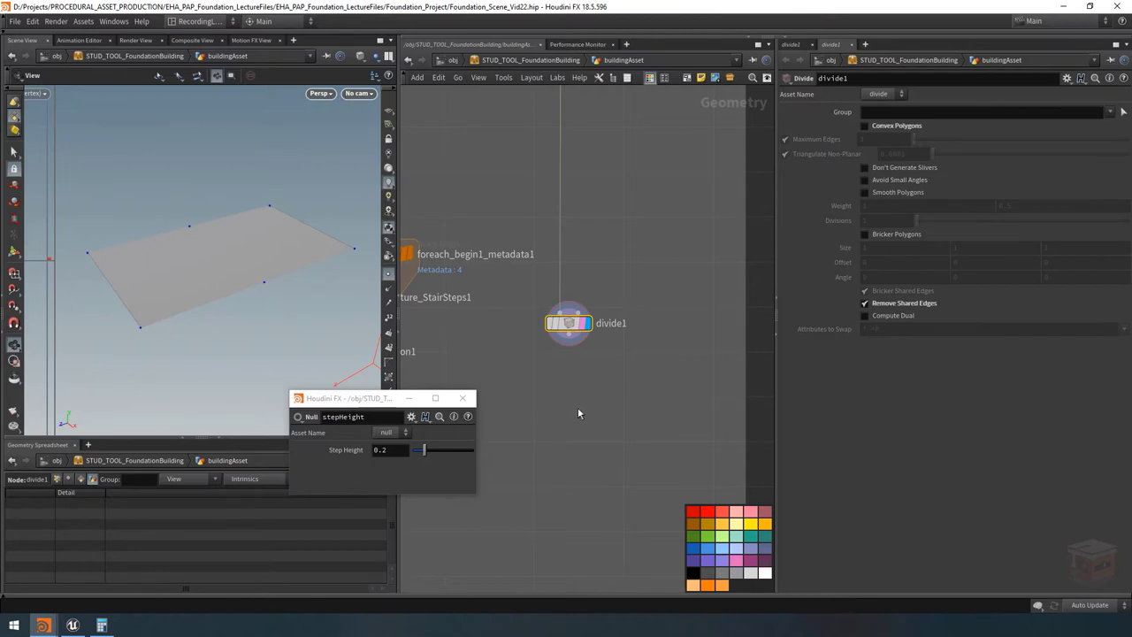
pyautogui.moveTo(618, 402); pyautogui.dragTo(574, 342, button='middle')
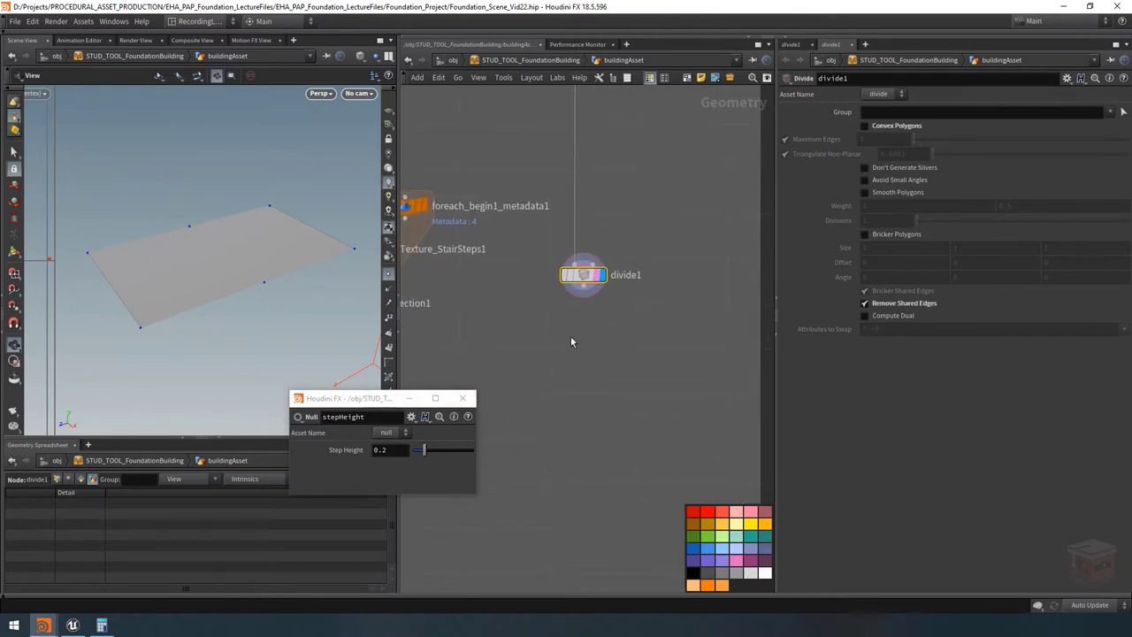
# Copy and paste the StairSteps extrude-and-texture node, wire divide1 into the copy, and display it.
pyautogui.scroll(-5, 570, 335)
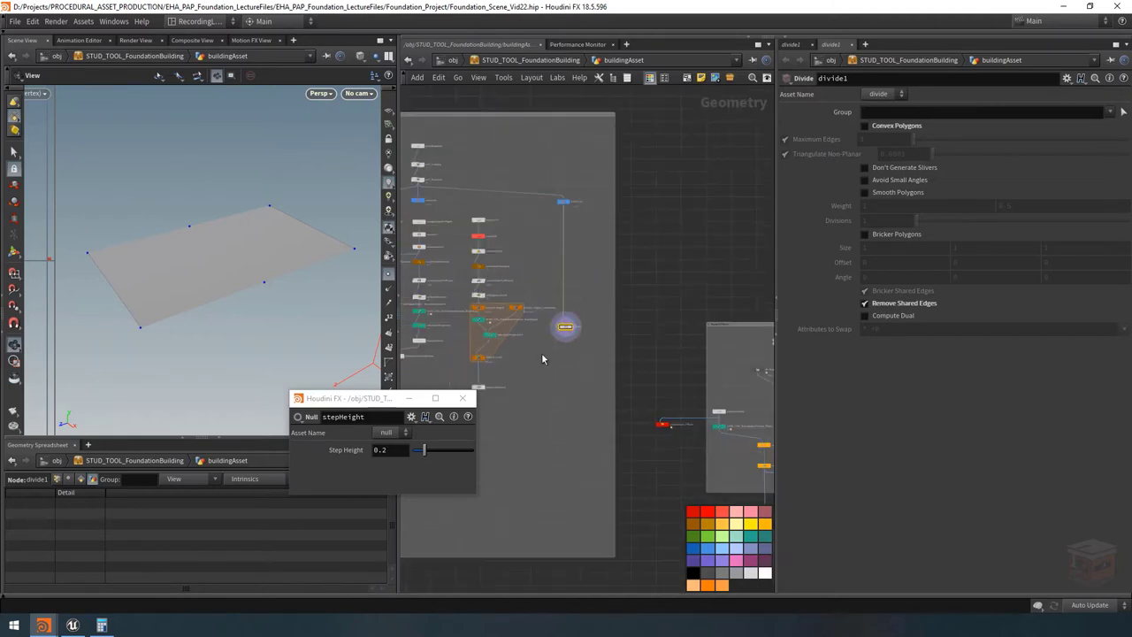
pyautogui.moveTo(541, 352); pyautogui.dragTo(631, 367, button='middle')
pyautogui.scroll(3, 516, 329)
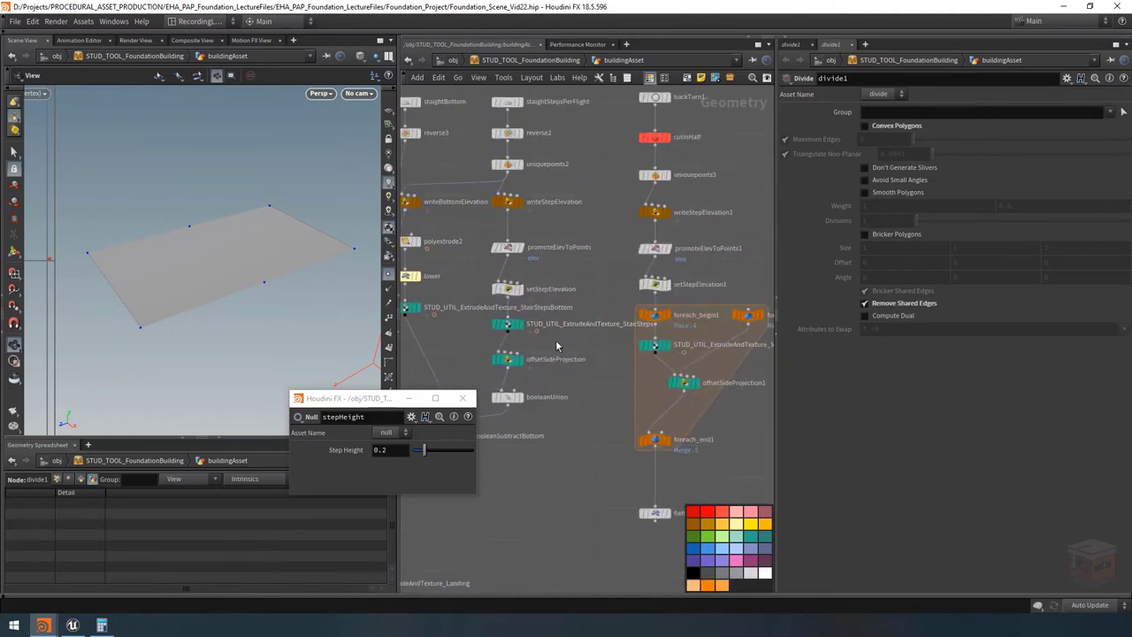
pyautogui.click(506, 325)
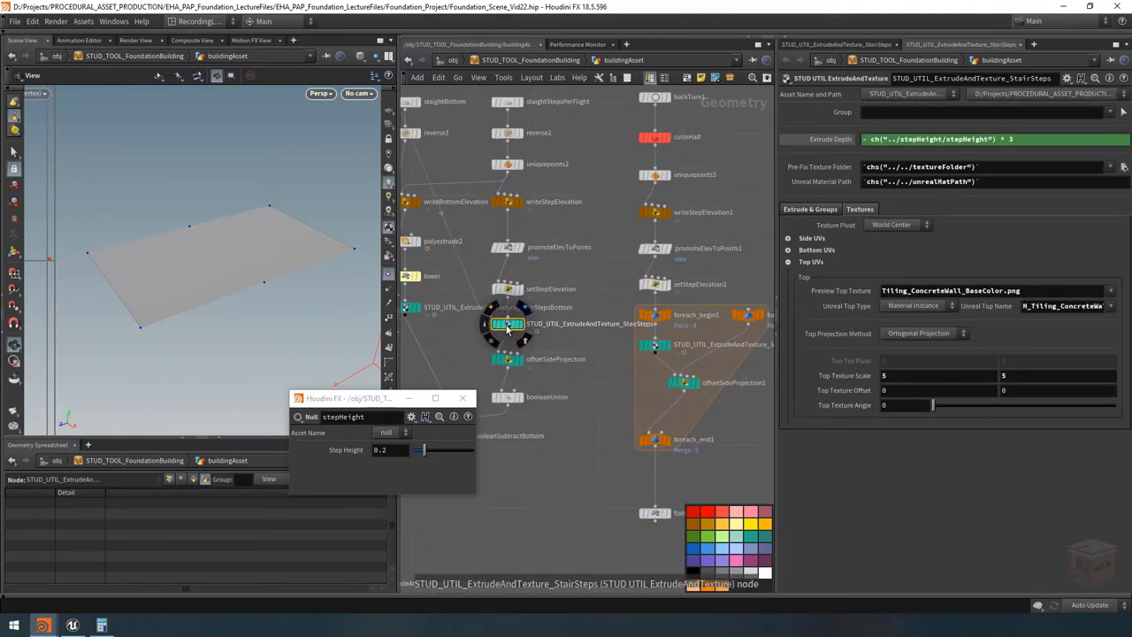
pyautogui.scroll(-2, 507, 325)
pyautogui.hotkey('ctrl', 'c')
pyautogui.scroll(1, 579, 399)
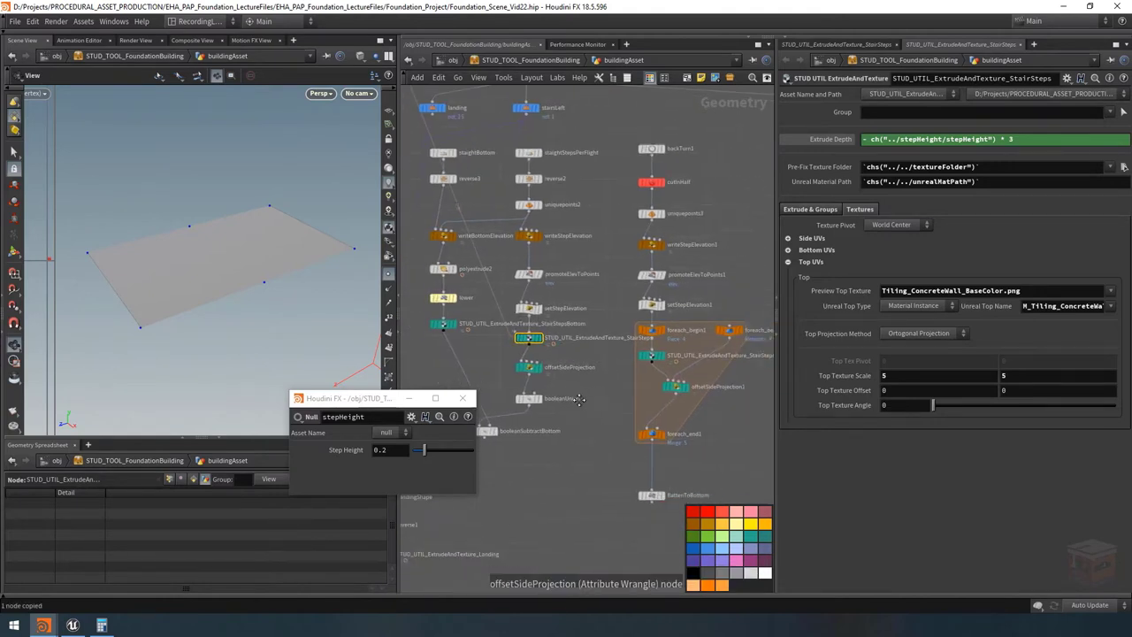
pyautogui.hotkey('ctrl', 'v')
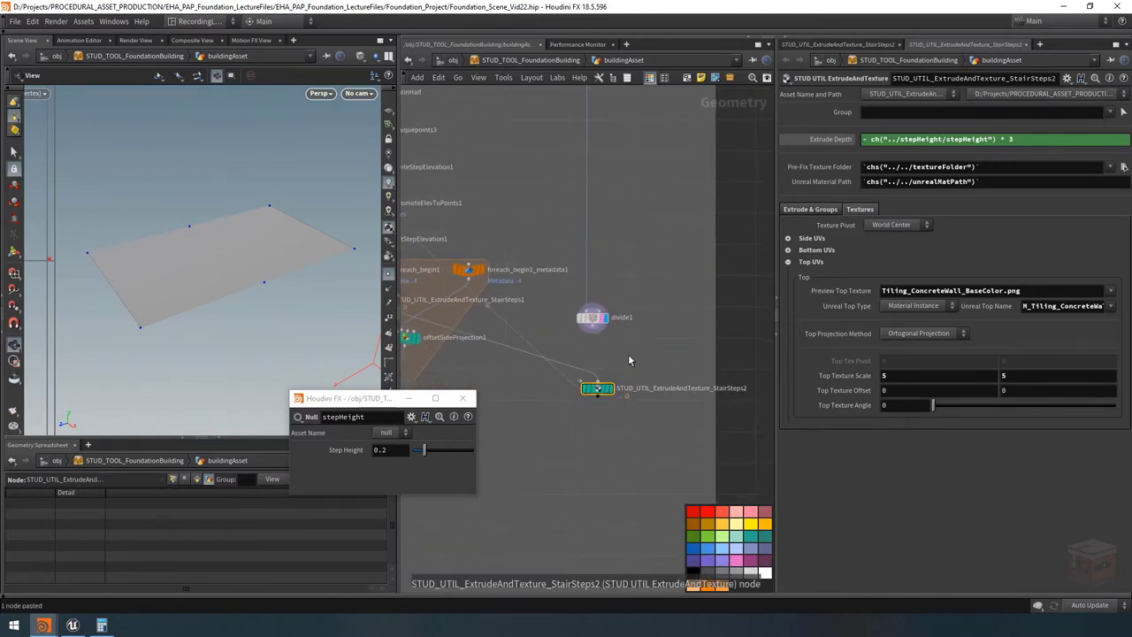
pyautogui.click(593, 329)
pyautogui.click(595, 389)
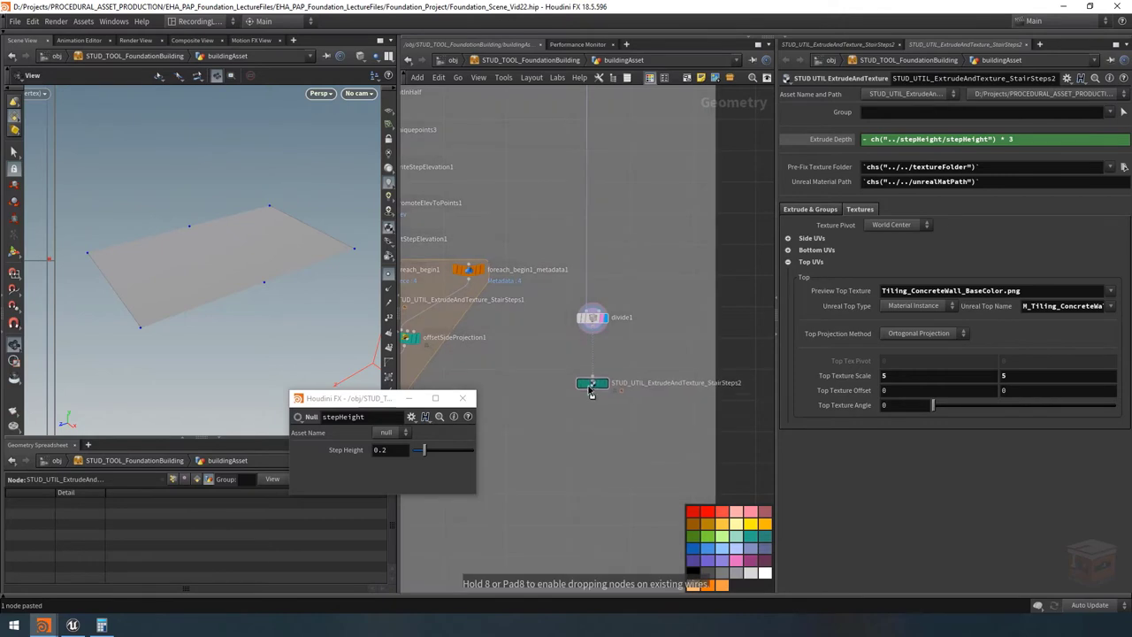
pyautogui.click(610, 390)
# Replace the pasted node's Extrude Depth expression with a fixed value of 1.
pyautogui.scroll(-3, 312, 313)
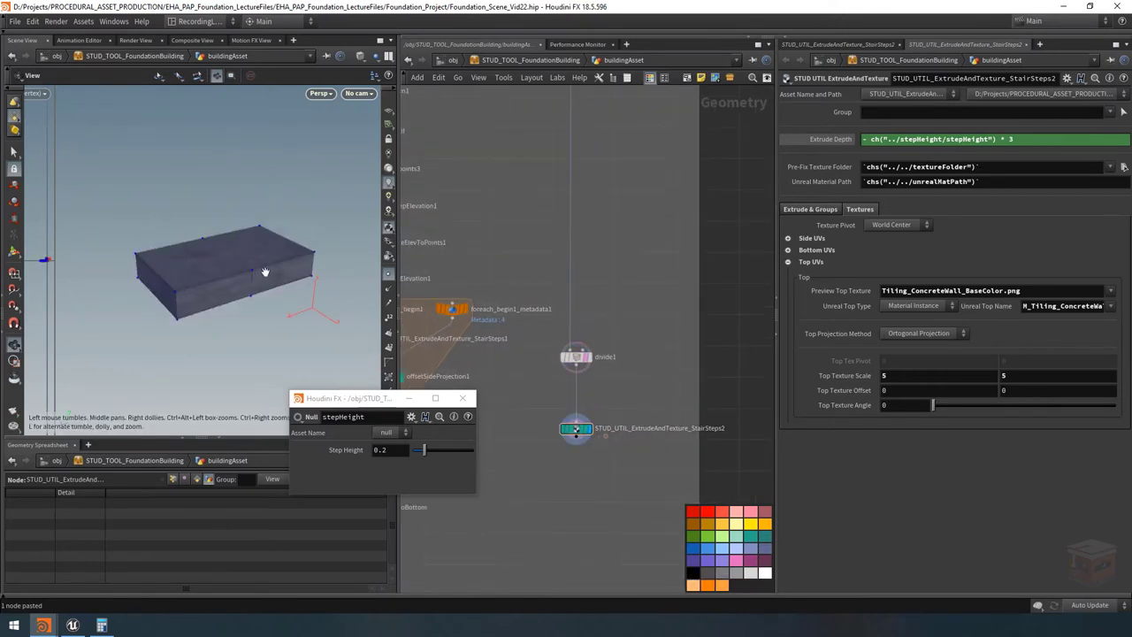
pyautogui.rightClick(920, 138)
pyautogui.click(973, 276)
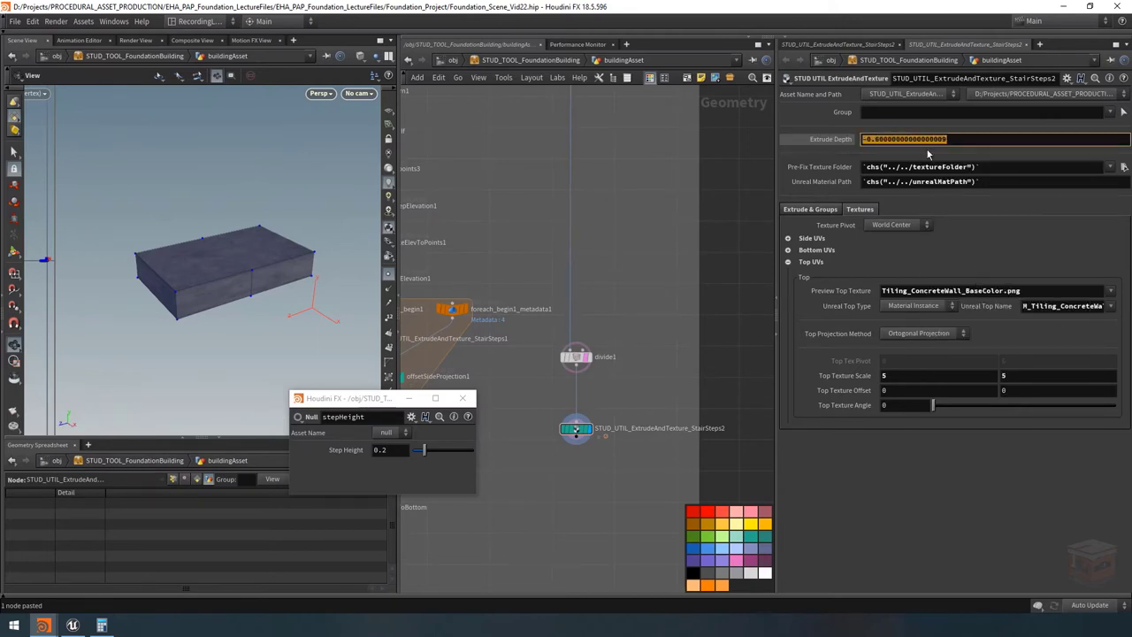
pyautogui.write('1')
pyautogui.press('Return')
# Put the display flag back on flattenToBottom and recentre the network view.
pyautogui.moveTo(354, 398); pyautogui.dragTo(283, 502)
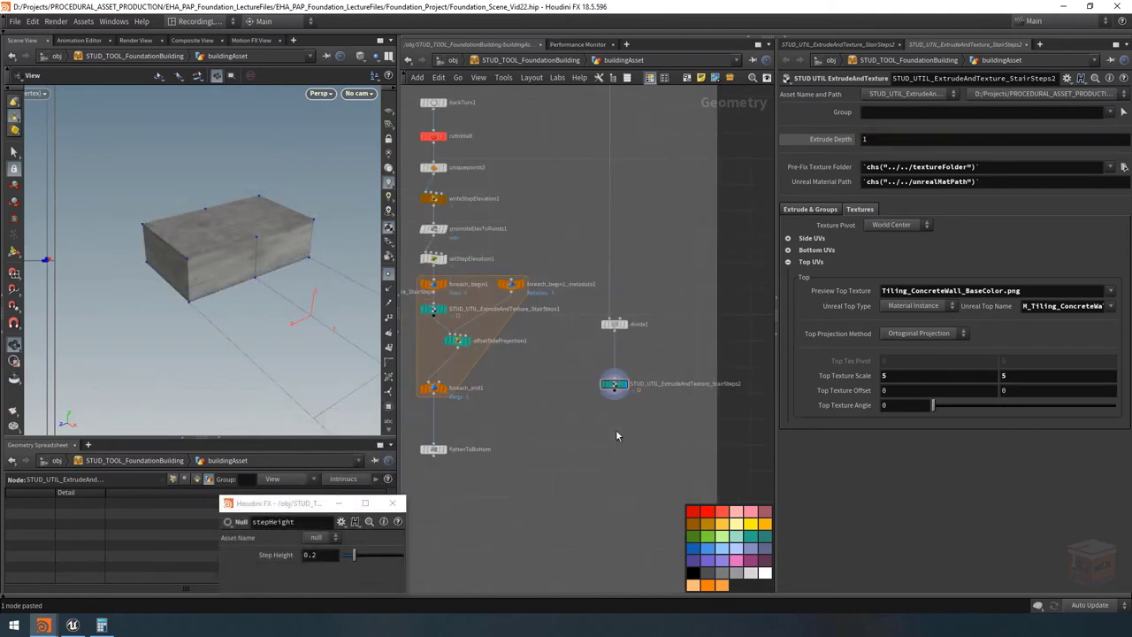
pyautogui.moveTo(614, 388)
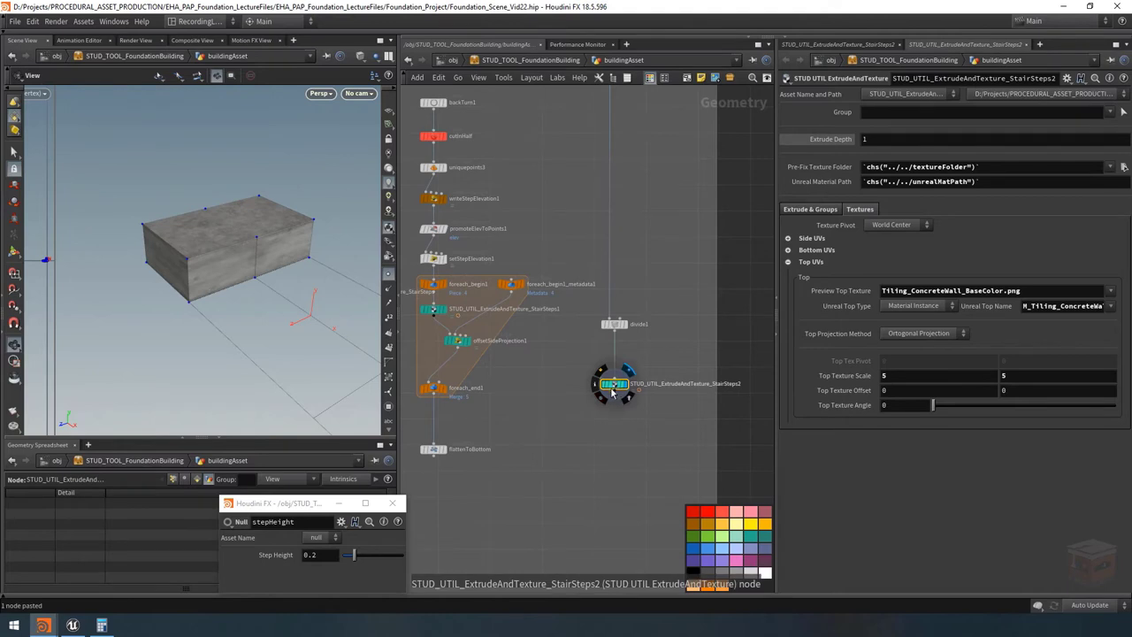
pyautogui.click(446, 454)
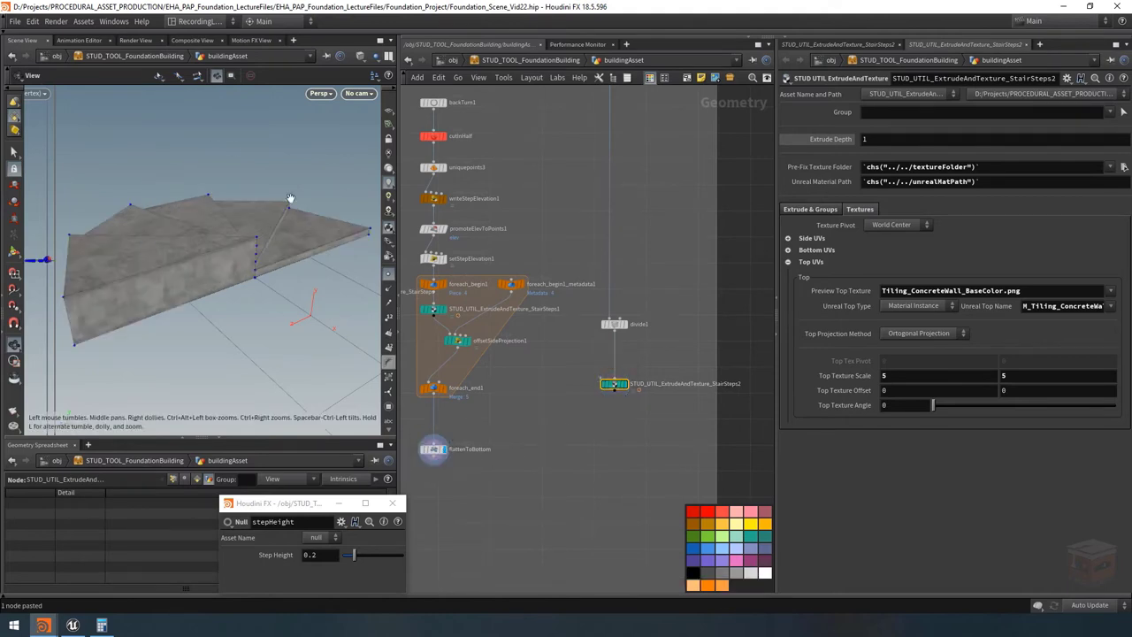
pyautogui.moveTo(603, 417); pyautogui.dragTo(601, 399, button='middle')
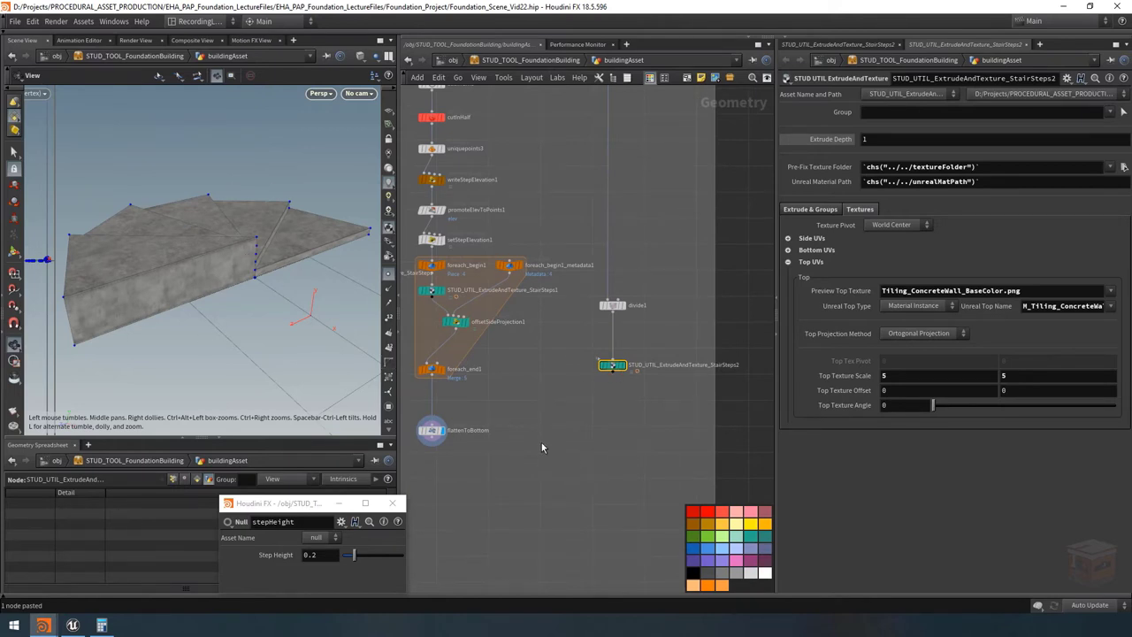
pyautogui.moveTo(542, 447); pyautogui.dragTo(561, 420, button='middle')
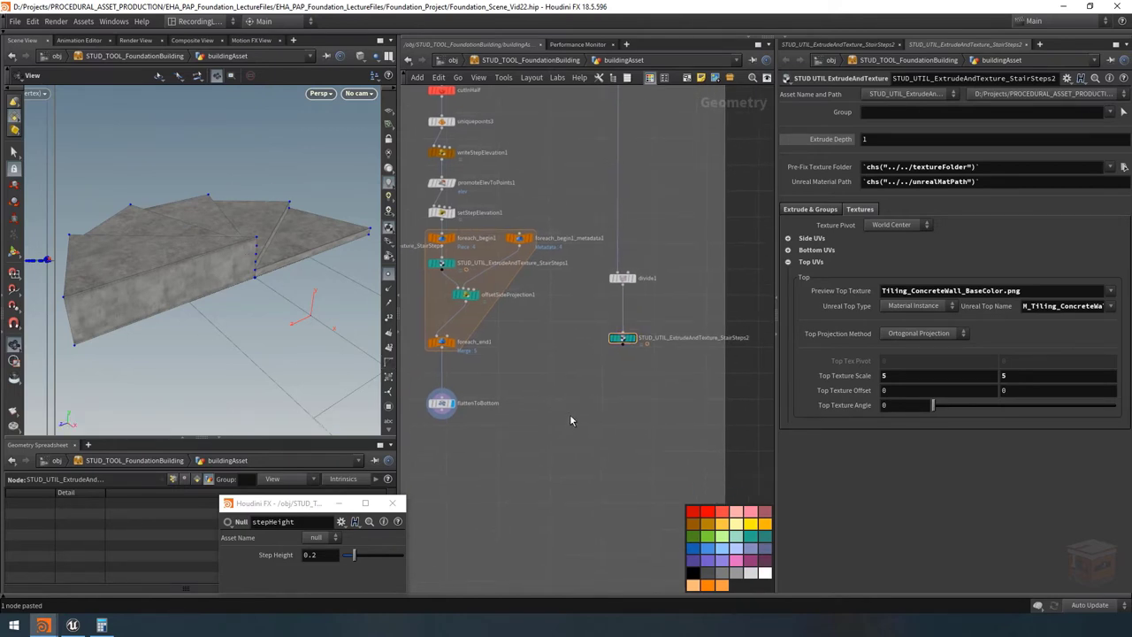
# Add a Boolean Intersect node to the network beside flattenToBottom.
pyautogui.press('Tab')
pyautogui.write('booleaninte')
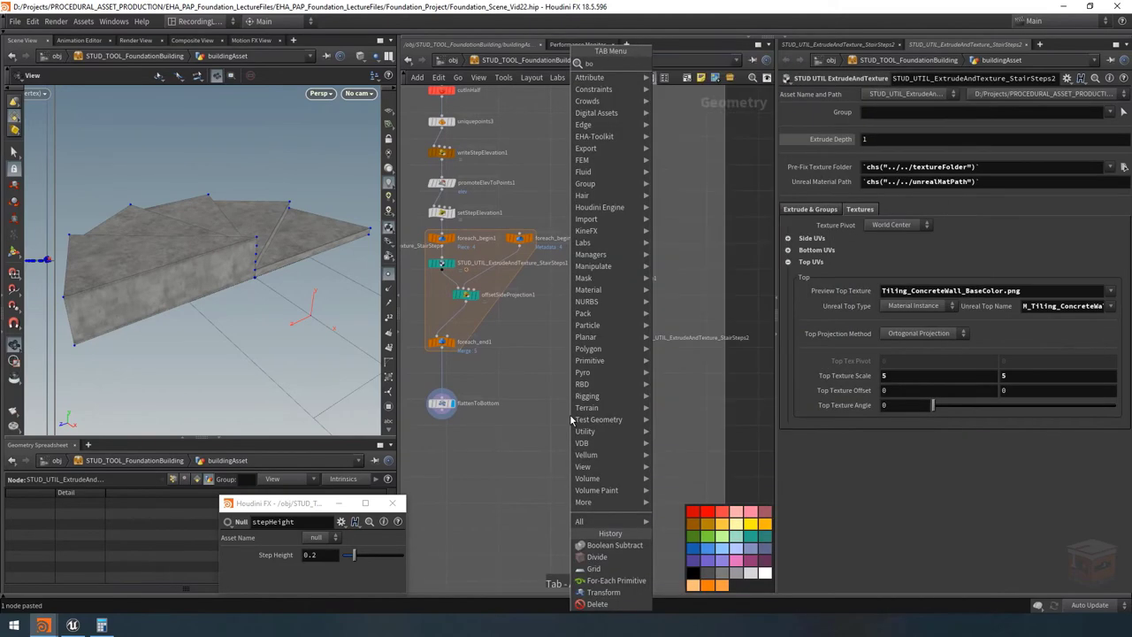
pyautogui.press('Return')
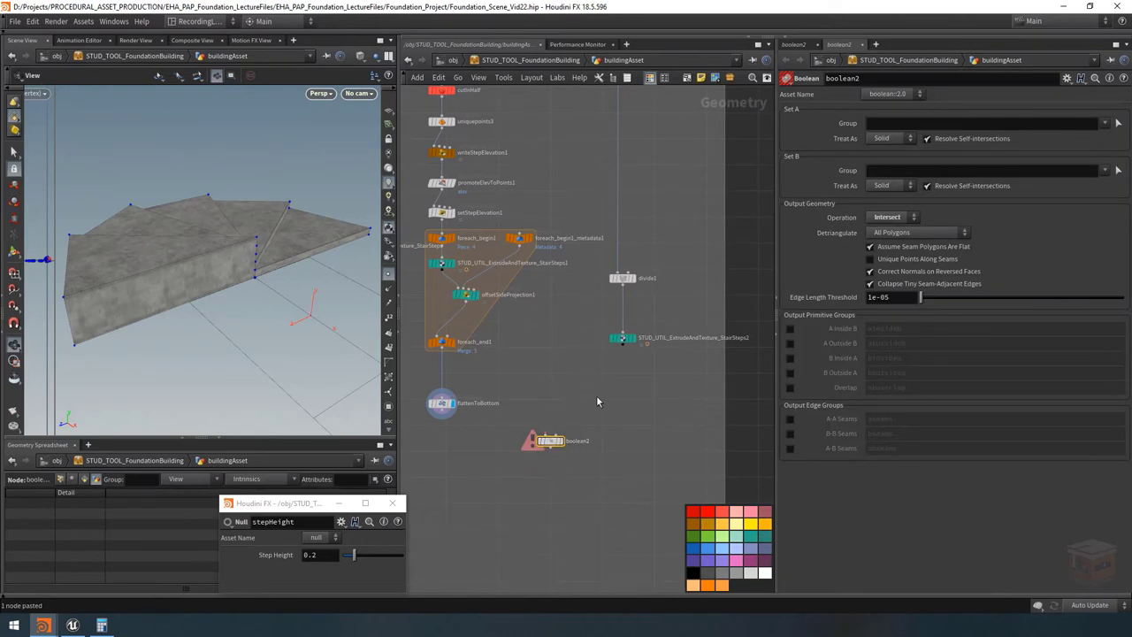
pyautogui.scroll(3, 596, 395)
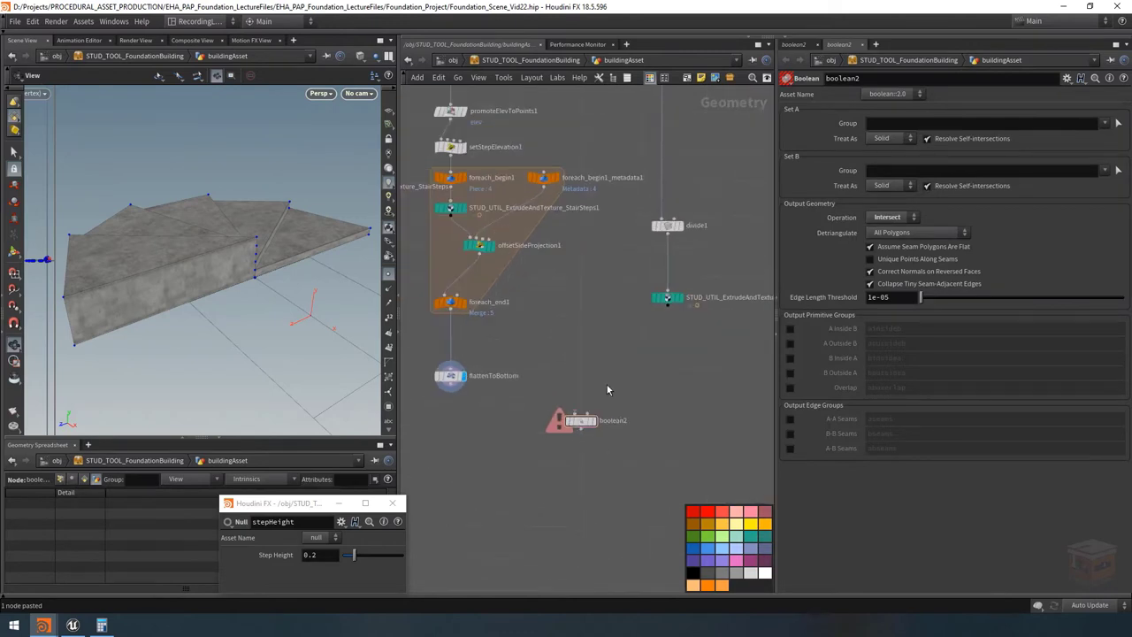
pyautogui.moveTo(446, 381)
pyautogui.moveTo(449, 382); pyautogui.dragTo(452, 386)
# Add a Null named spiralSteps below flattenToBottom and wire it into the Boolean.
pyautogui.press('Tab')
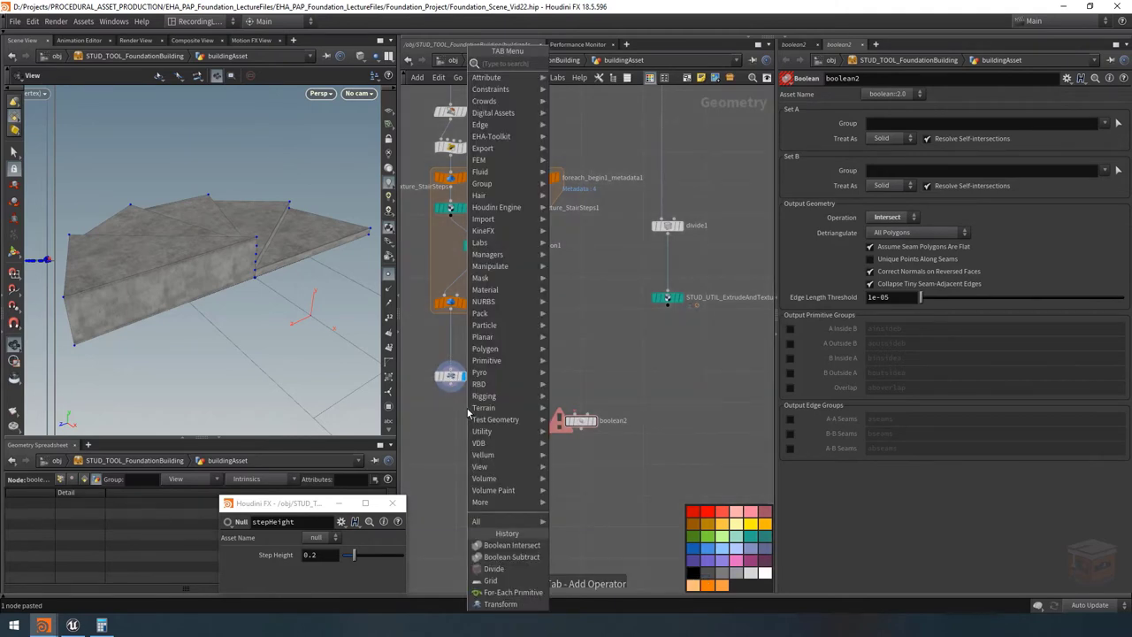
pyautogui.click(469, 413)
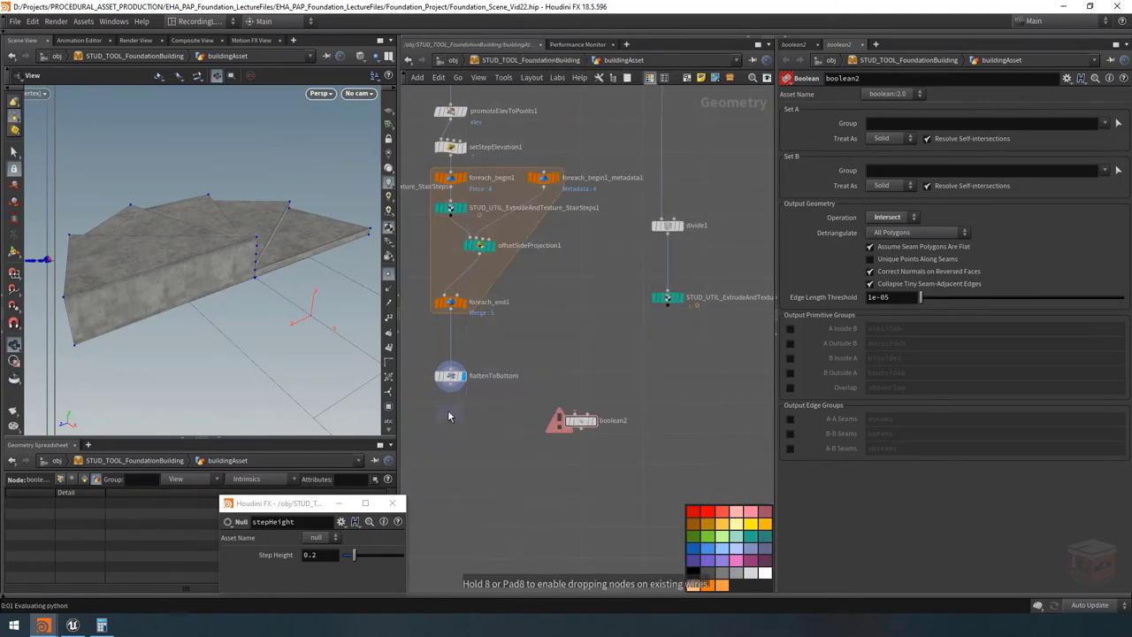
pyautogui.click(458, 411)
pyautogui.doubleClick(471, 411)
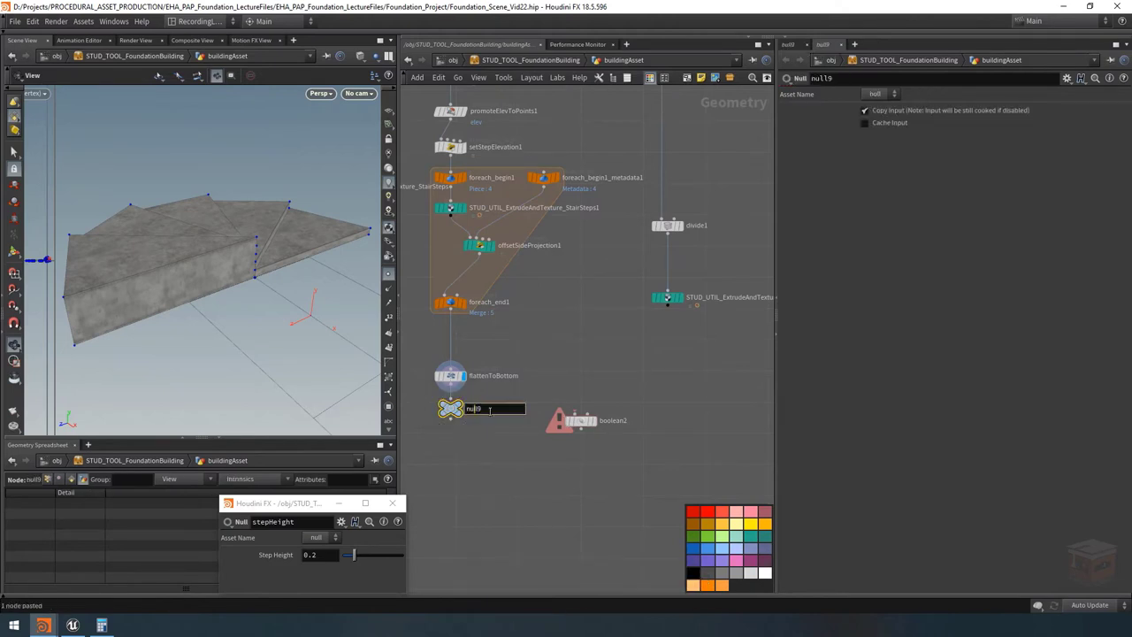
pyautogui.write('s')
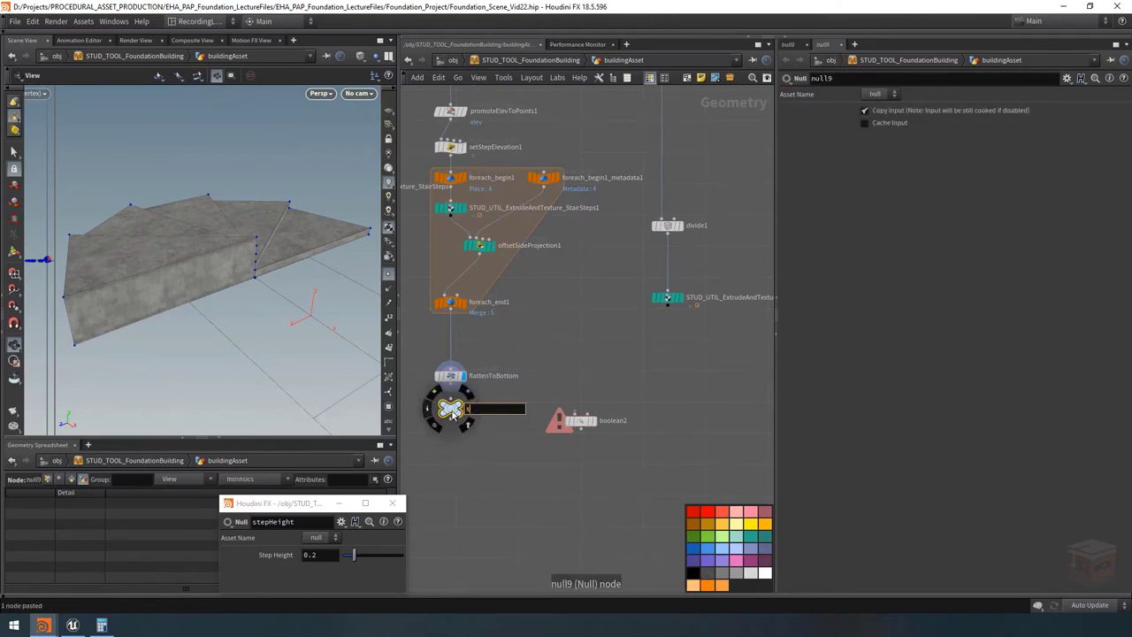
pyautogui.write('piralSteps')
pyautogui.press('Return')
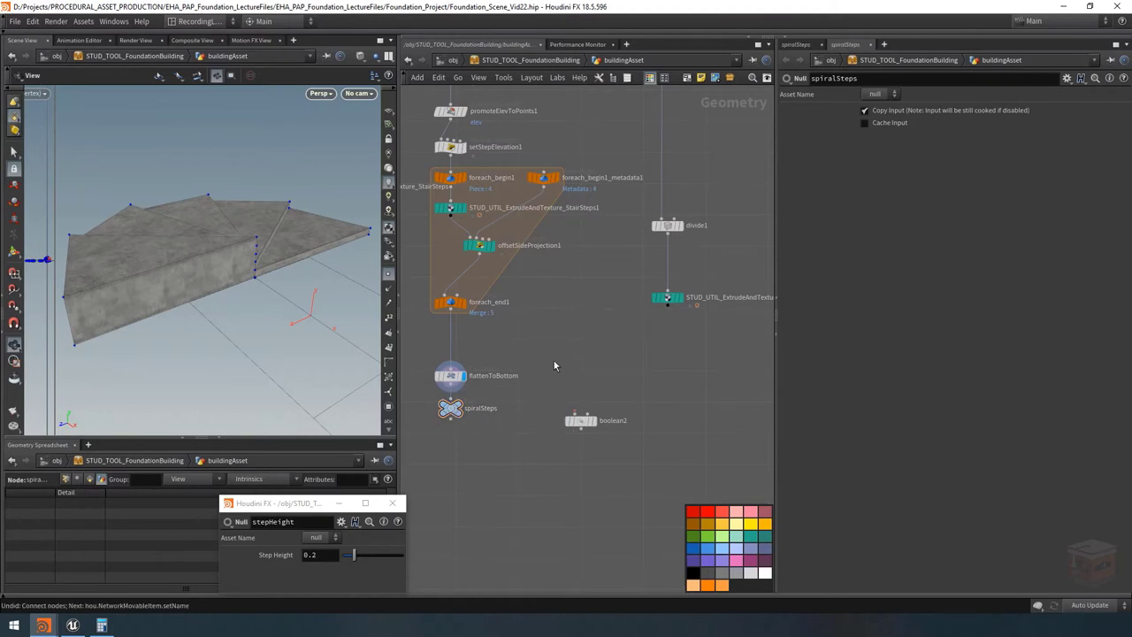
pyautogui.click(450, 418)
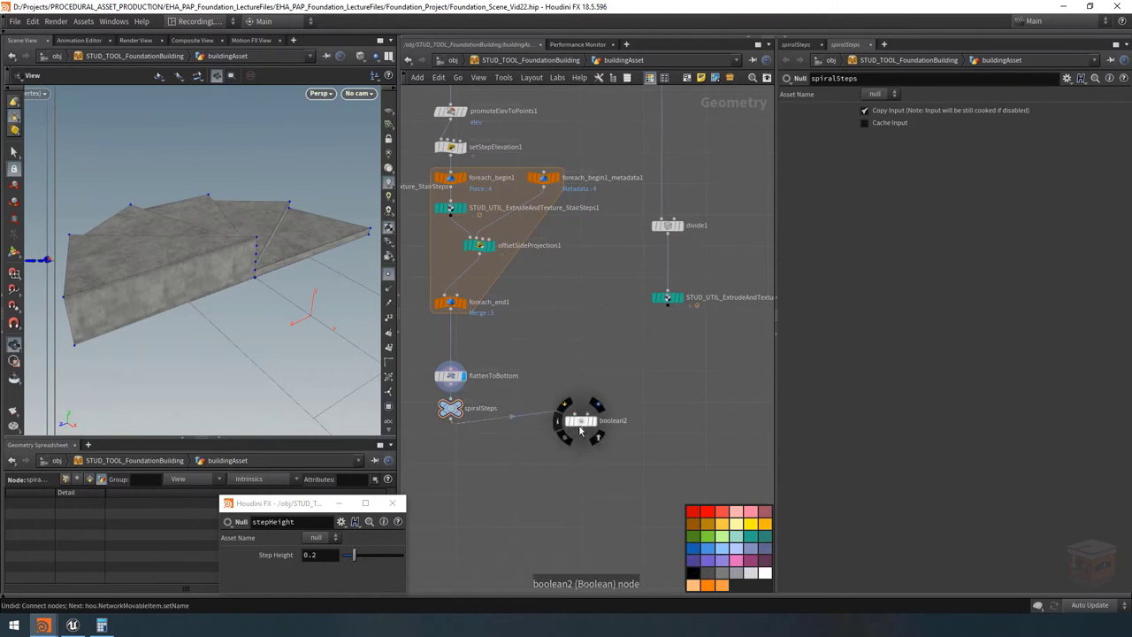
pyautogui.click(580, 416)
pyautogui.click(585, 449)
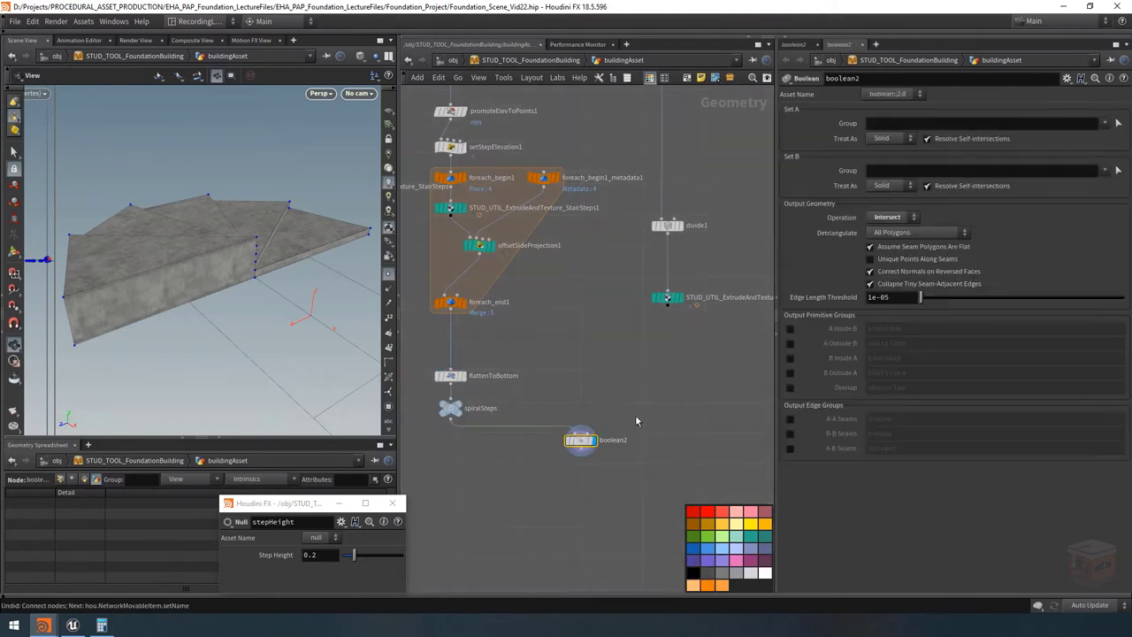
# Add a second Null named spiralCutBlock fed by StairSteps2.
pyautogui.moveTo(623, 403); pyautogui.dragTo(590, 396, button='middle')
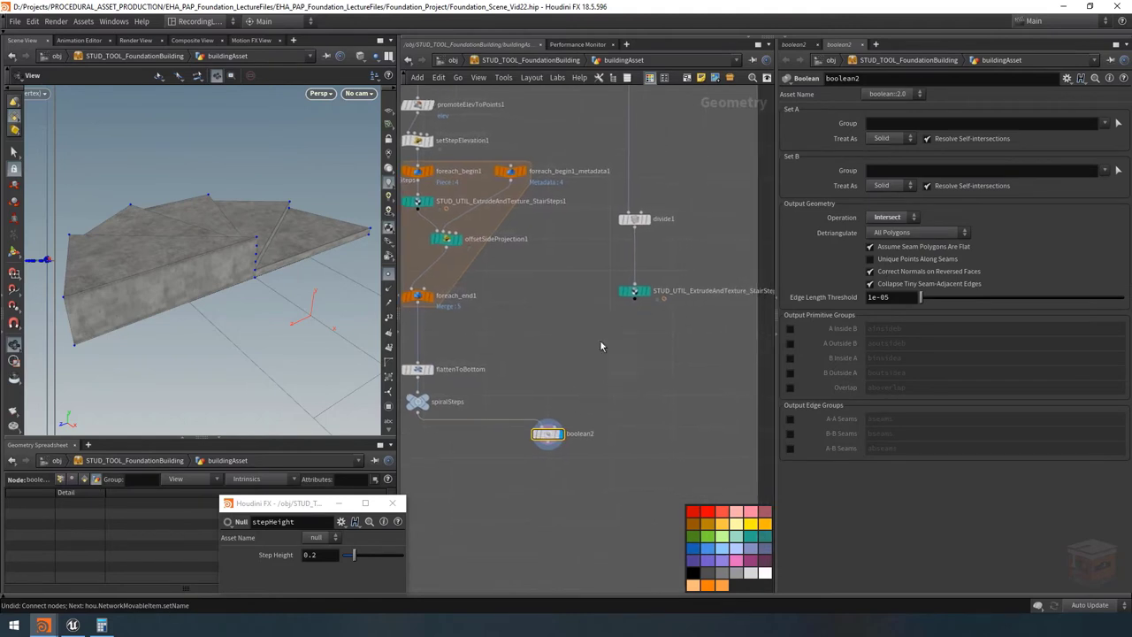
pyautogui.moveTo(642, 322); pyautogui.dragTo(612, 322, button='middle')
pyautogui.press('Tab')
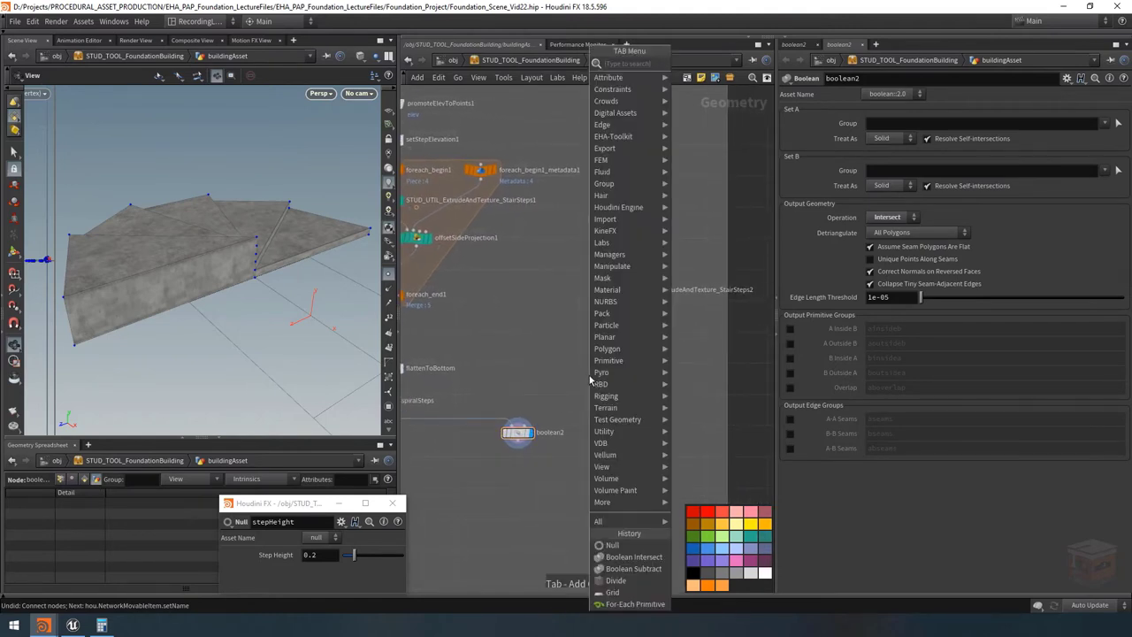
pyautogui.write('nul')
pyautogui.press('Return')
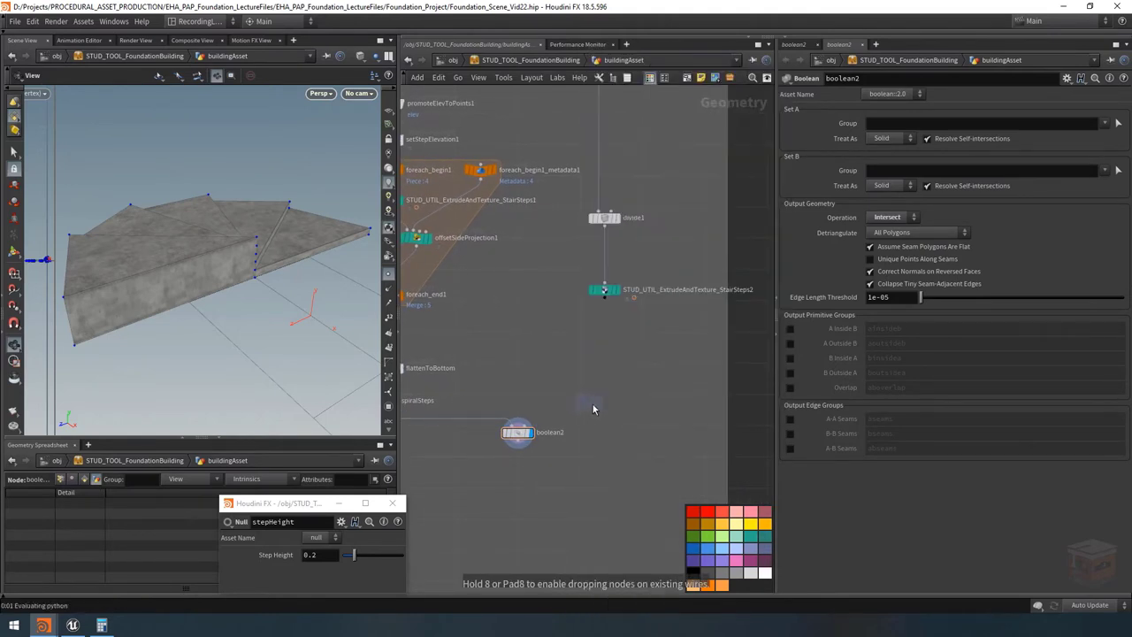
pyautogui.click(604, 394)
pyautogui.doubleClick(625, 394)
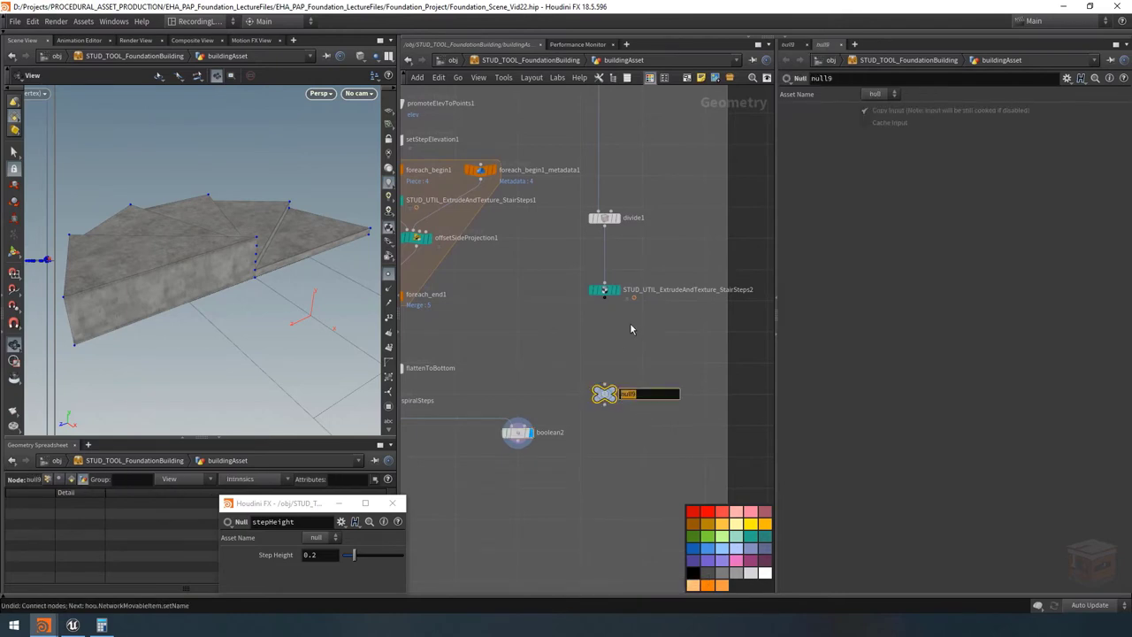
pyautogui.write('spiralCutBlock')
pyautogui.press('Return')
pyautogui.click(604, 299)
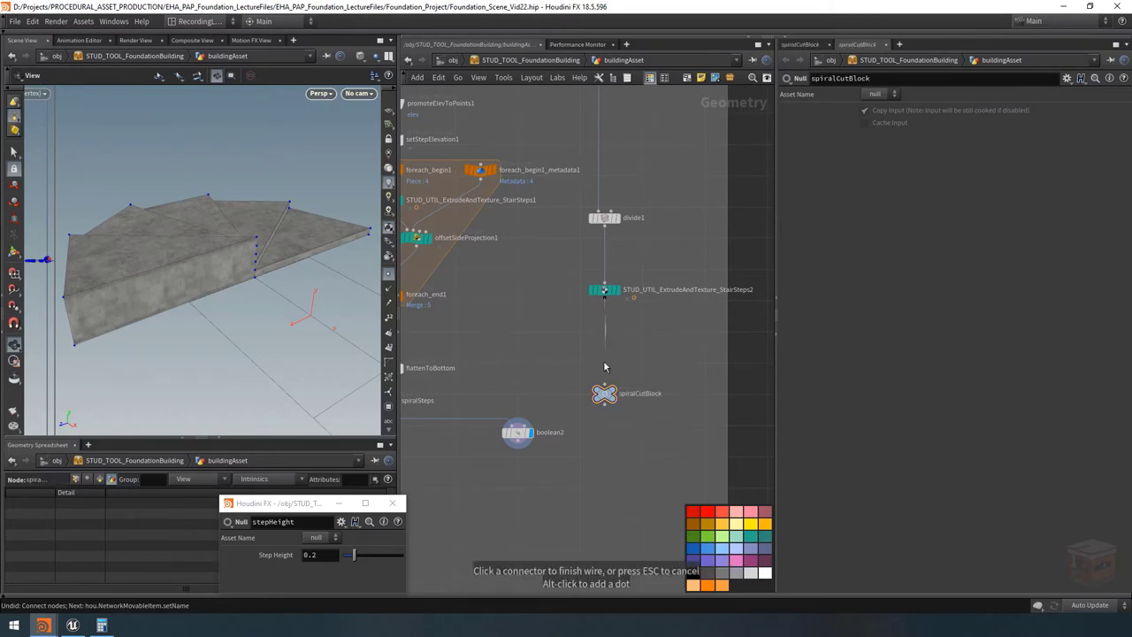
pyautogui.click(604, 386)
# Wire spiralCutBlock into the Boolean's second input and rename the Boolean cutSpiralStairs.
pyautogui.click(660, 395)
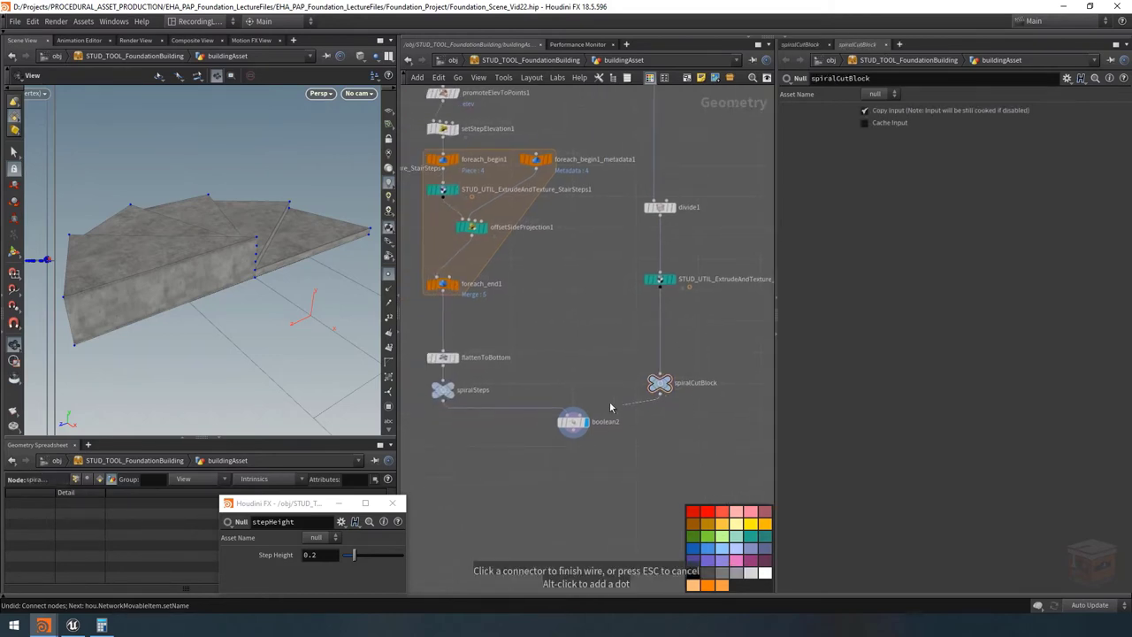
pyautogui.click(581, 410)
pyautogui.click(662, 395)
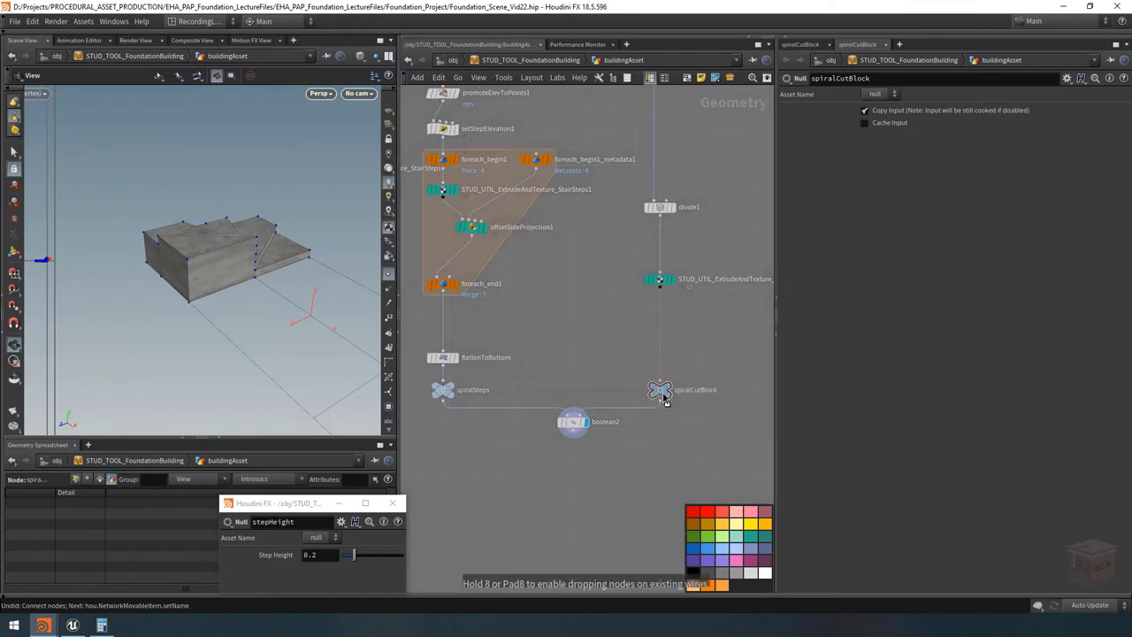
pyautogui.click(571, 424)
pyautogui.moveTo(571, 427); pyautogui.dragTo(532, 425)
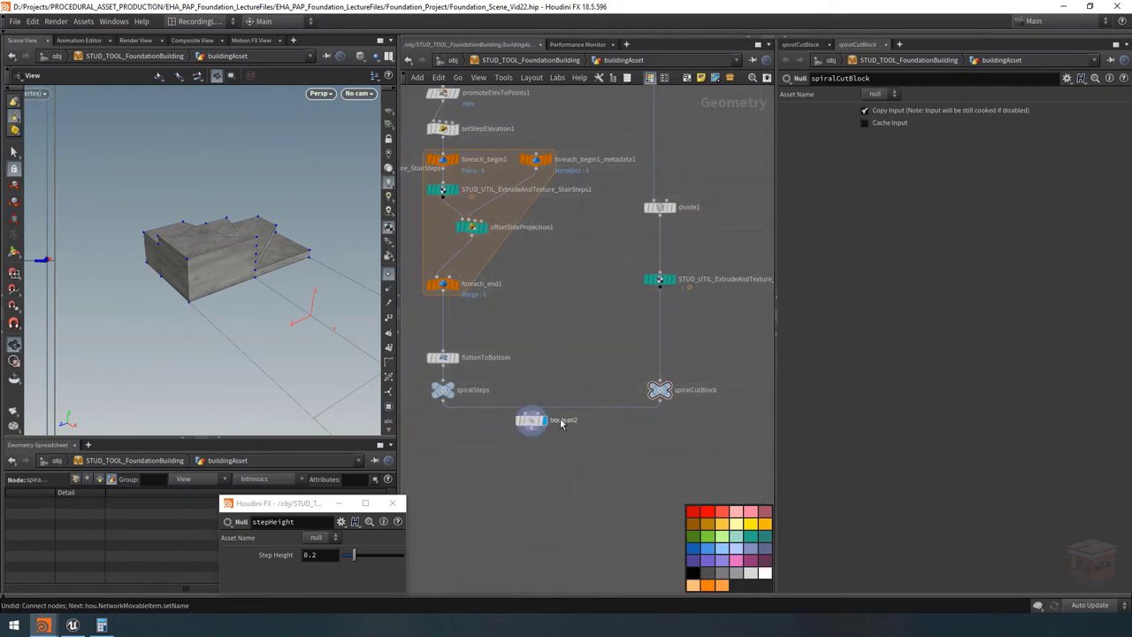
pyautogui.moveTo(543, 423)
pyautogui.scroll(2, 575, 433)
pyautogui.doubleClick(564, 417)
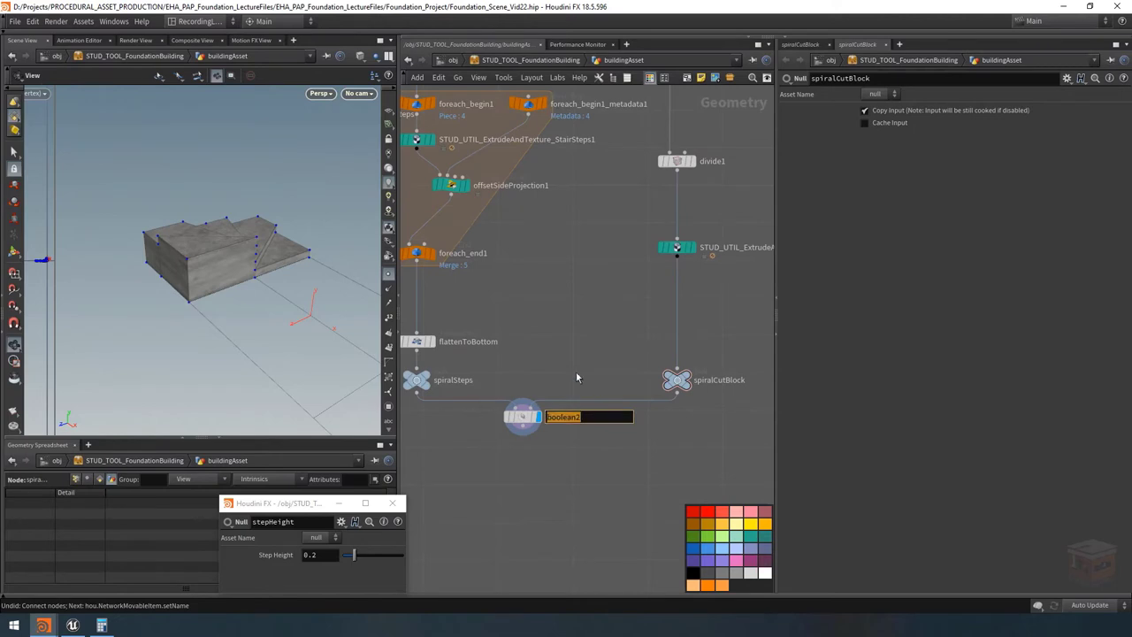
pyautogui.write('cutSpiralStairs')
pyautogui.press('Return')
pyautogui.moveTo(259, 228)
pyautogui.mouseDown()
pyautogui.moveTo(239, 251)
pyautogui.moveTo(303, 245)
pyautogui.moveTo(189, 236)
pyautogui.moveTo(255, 243)
pyautogui.mouseUp()
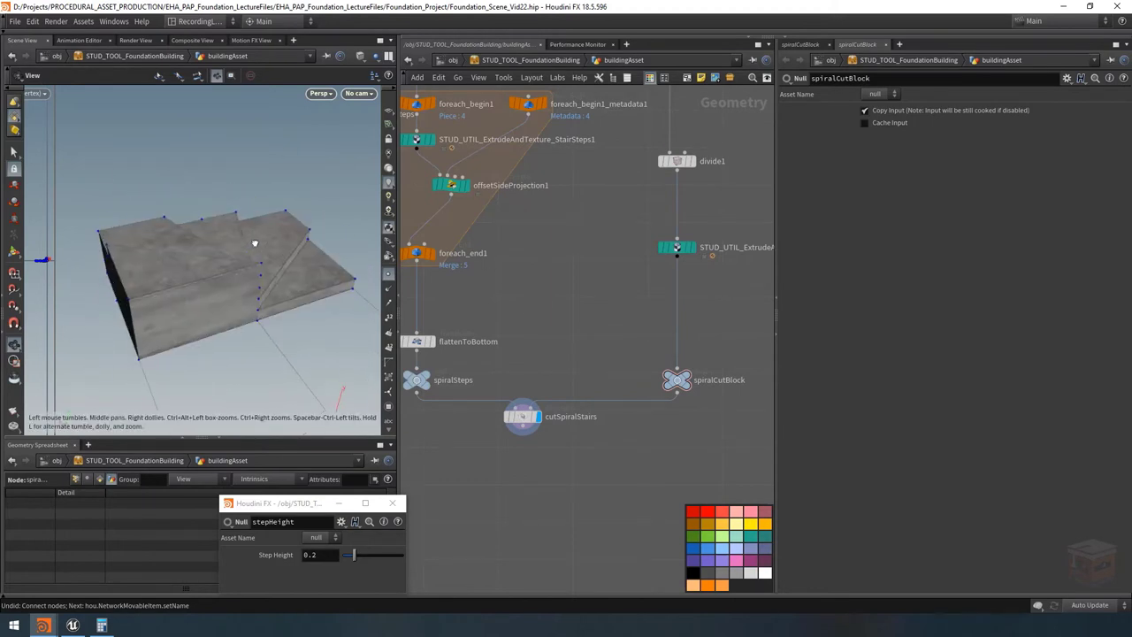
pyautogui.moveTo(771, 218); pyautogui.dragTo(671, 256, button='middle')
# Lower StairSteps2's extrude depth to about 0.2, then show the setStepElevation1 wrangle's parameters.
pyautogui.moveTo(695, 253); pyautogui.dragTo(508, 336)
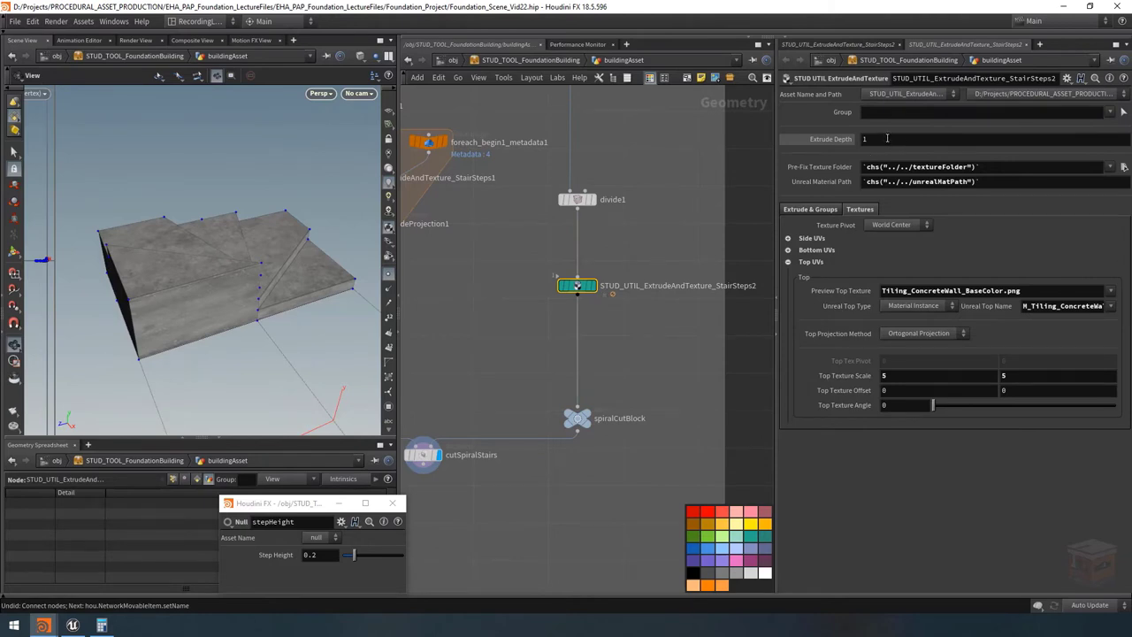
pyautogui.moveTo(887, 138)
pyautogui.mouseDown(button='middle')
pyautogui.moveTo(827, 149)
pyautogui.moveTo(900, 139)
pyautogui.mouseUp(button='middle')
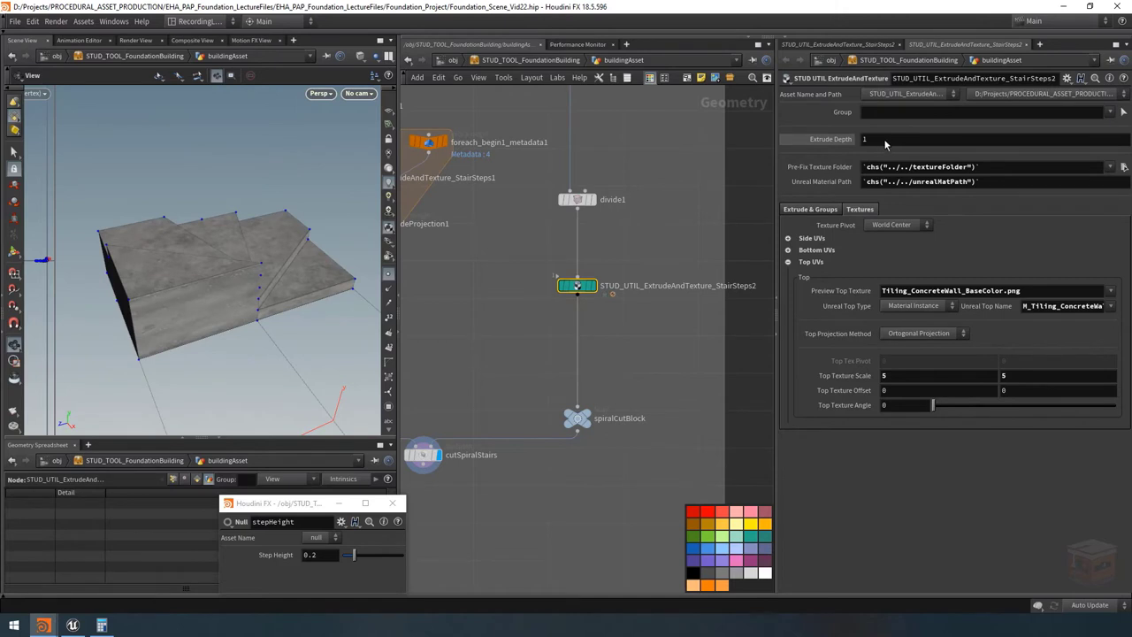
pyautogui.scroll(-6, 556, 392)
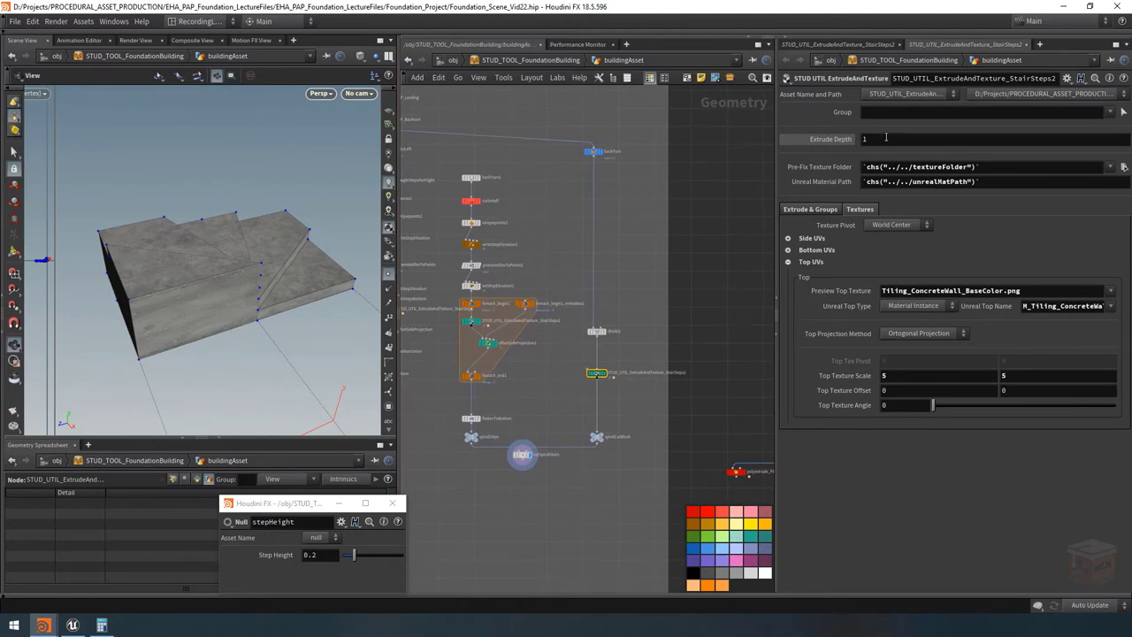
pyautogui.scroll(3, 491, 300)
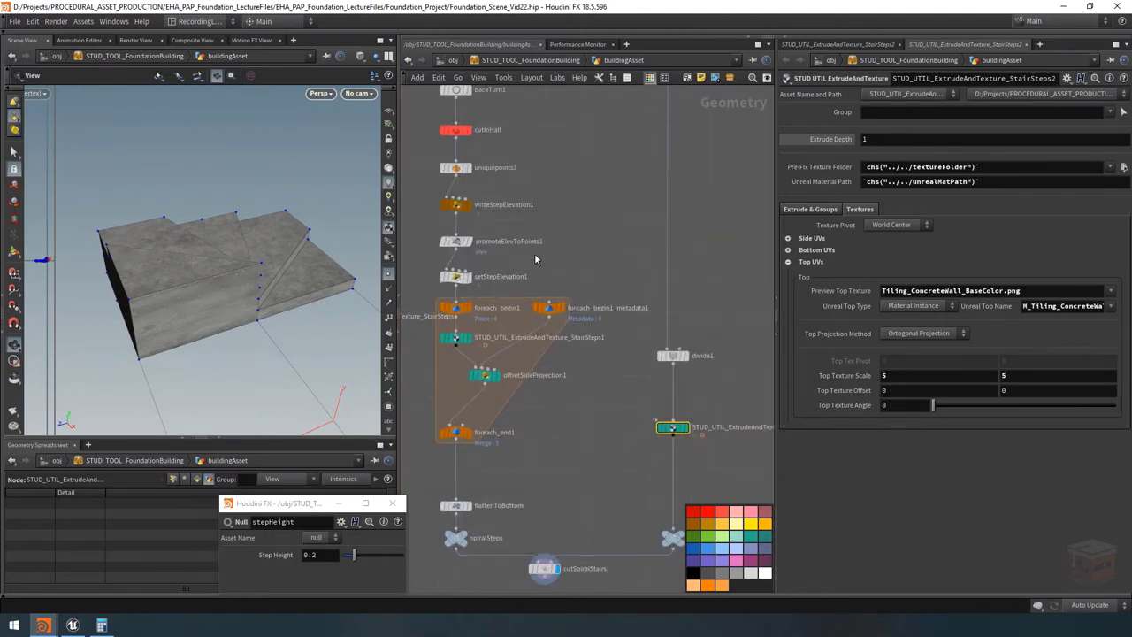
pyautogui.click(456, 277)
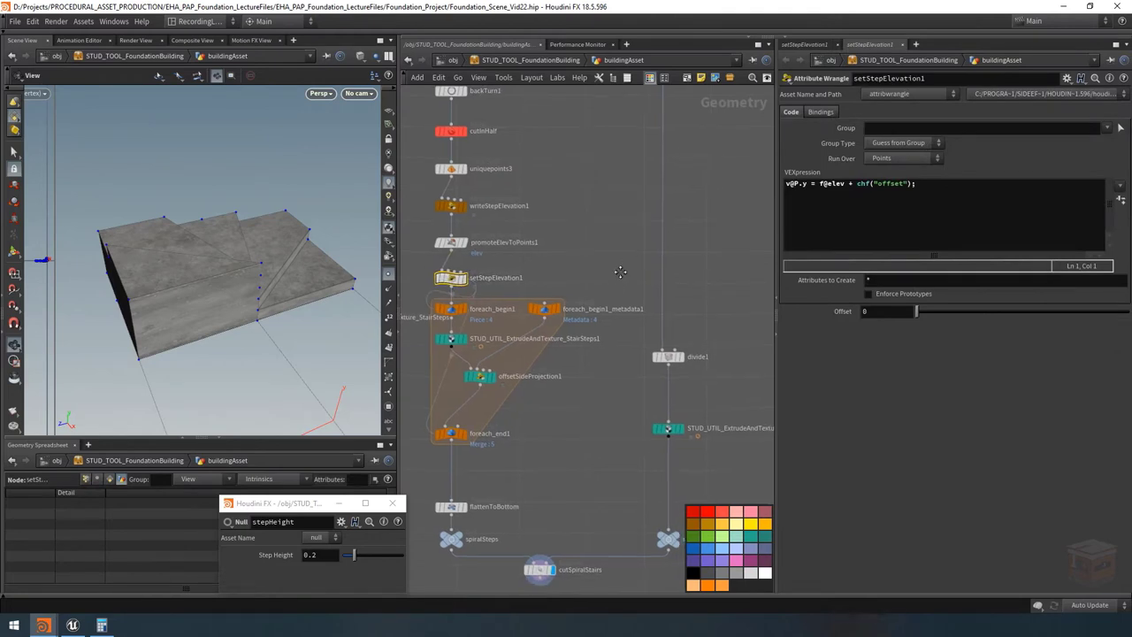
# Add a Null under setStepElevation1, shift the foreach block down, and name the Null spiralHeight.
pyautogui.press('Tab')
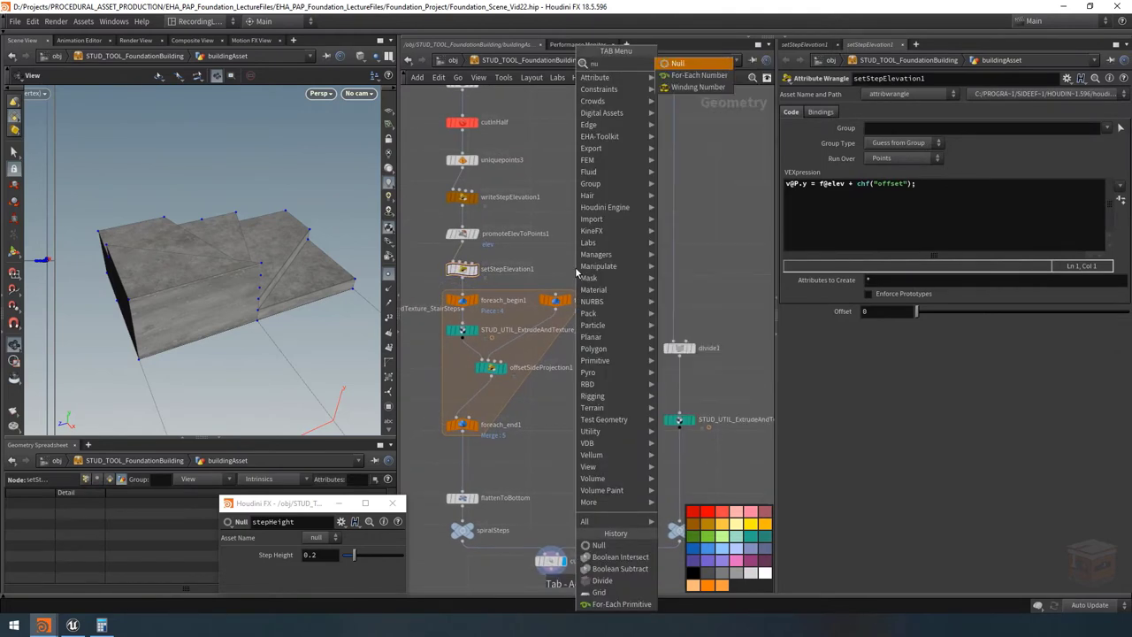
pyautogui.press('Escape')
pyautogui.click(592, 274)
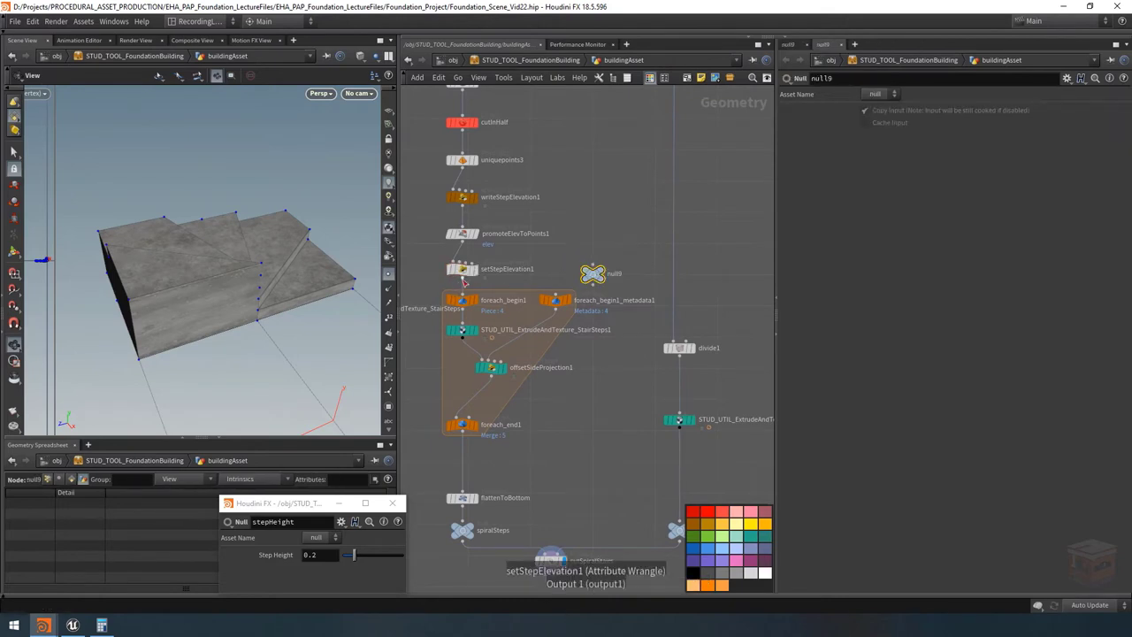
pyautogui.moveTo(596, 456); pyautogui.dragTo(476, 342)
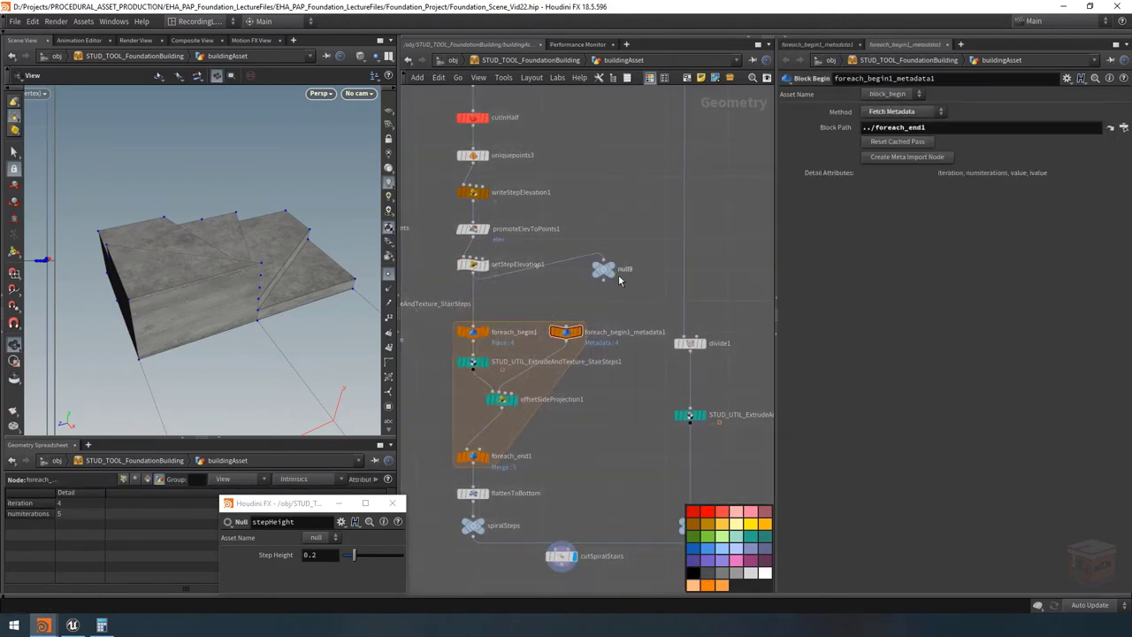
pyautogui.moveTo(604, 268); pyautogui.dragTo(522, 302)
pyautogui.scroll(3, 522, 301)
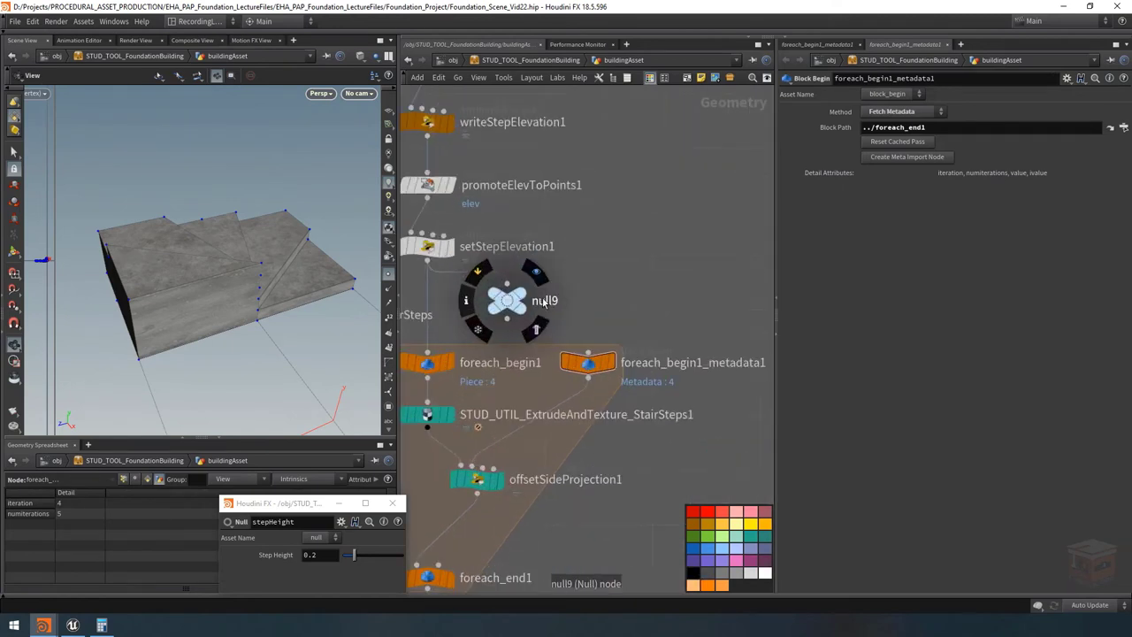
pyautogui.doubleClick(543, 301)
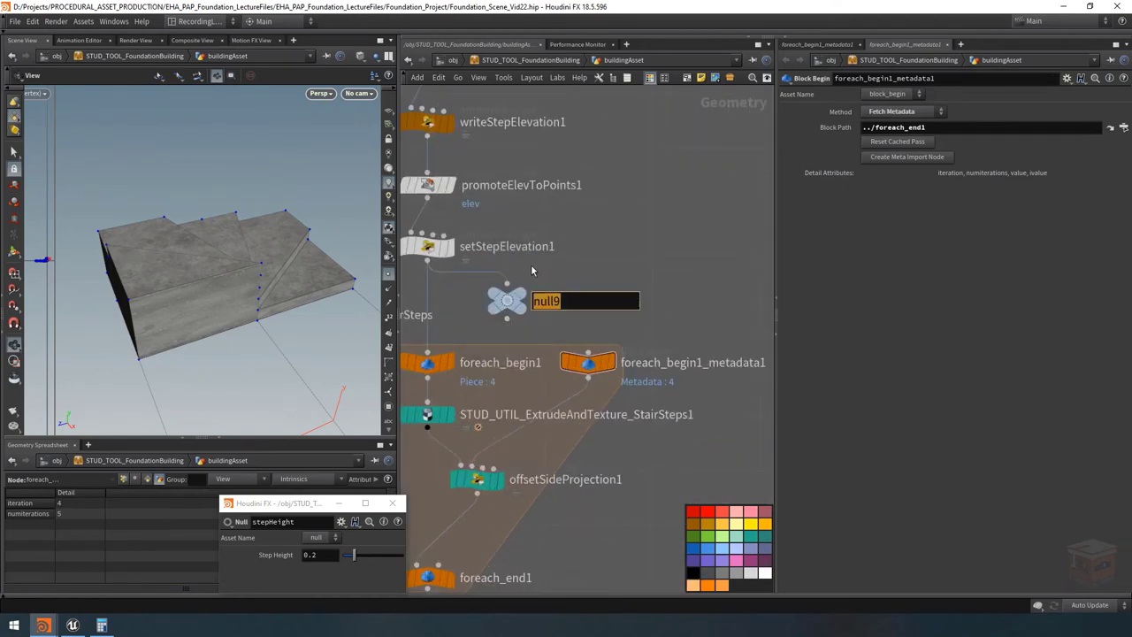
pyautogui.write('spiralHeight')
pyautogui.press('Return')
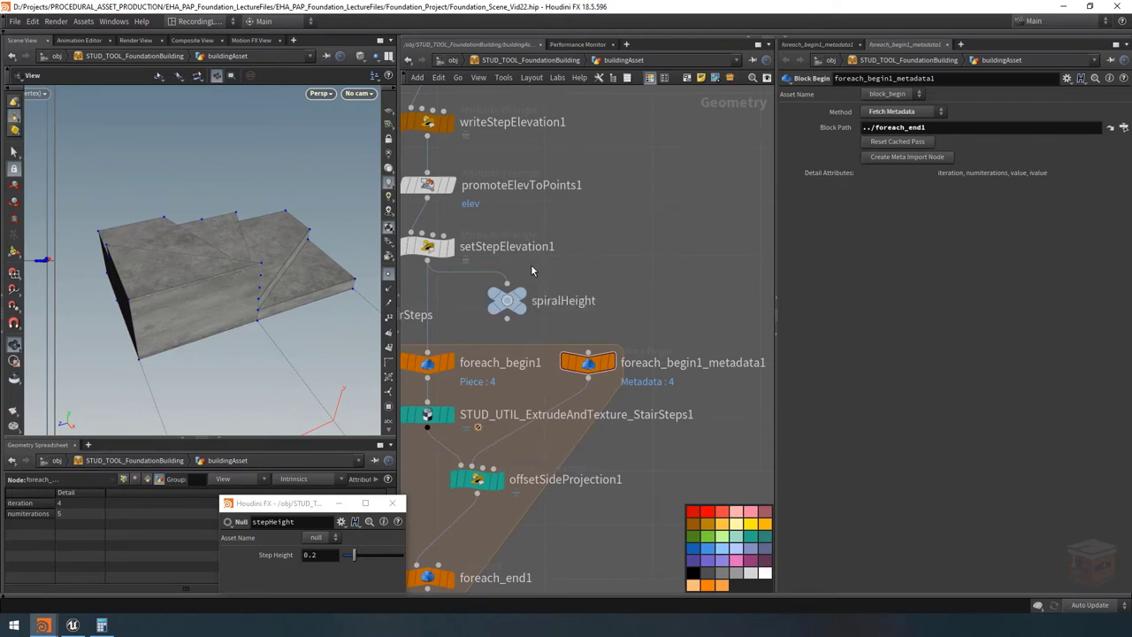
# Display spiralHeight's output and select the StairSteps2 extrude node.
pyautogui.click(507, 301)
pyautogui.click(522, 300)
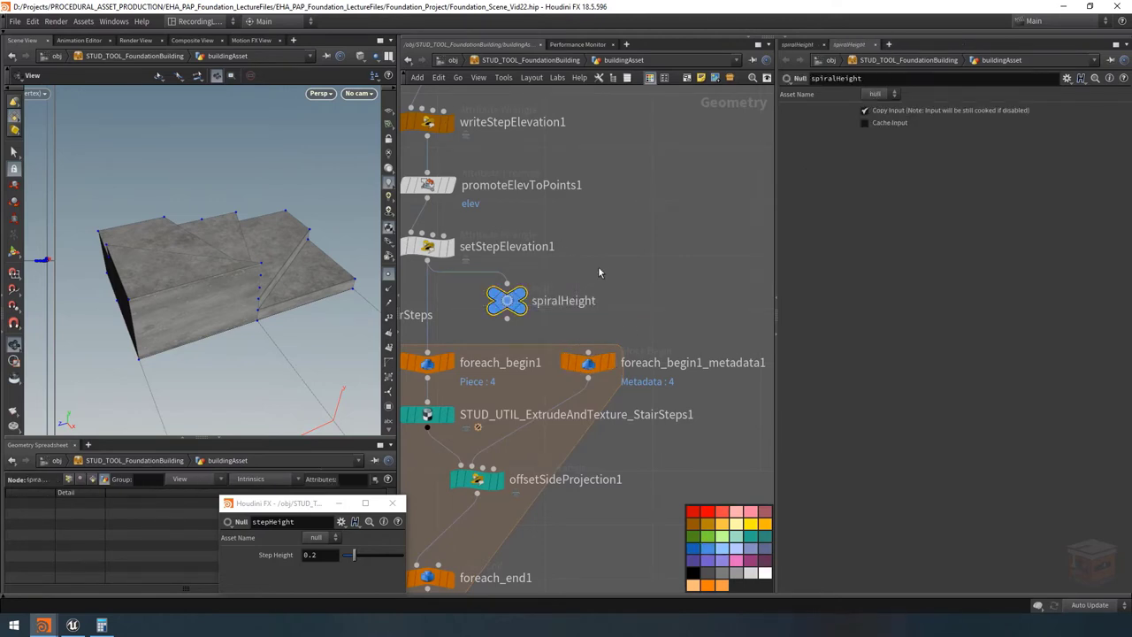
pyautogui.doubleClick(566, 301)
pyautogui.click(638, 243)
pyautogui.scroll(-5, 638, 243)
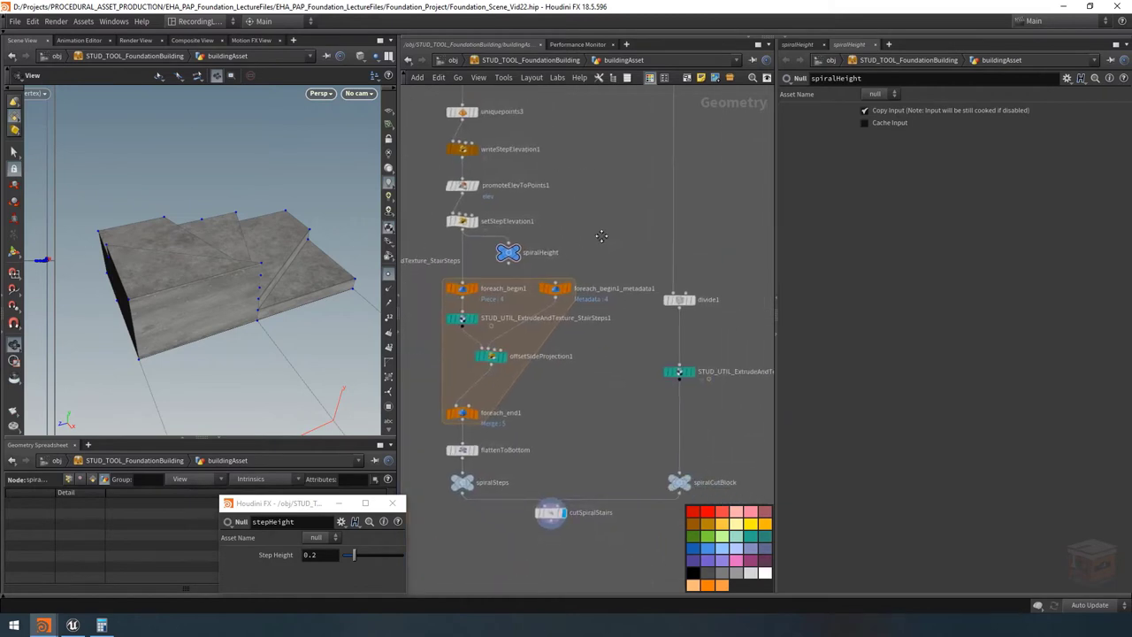
pyautogui.click(639, 340)
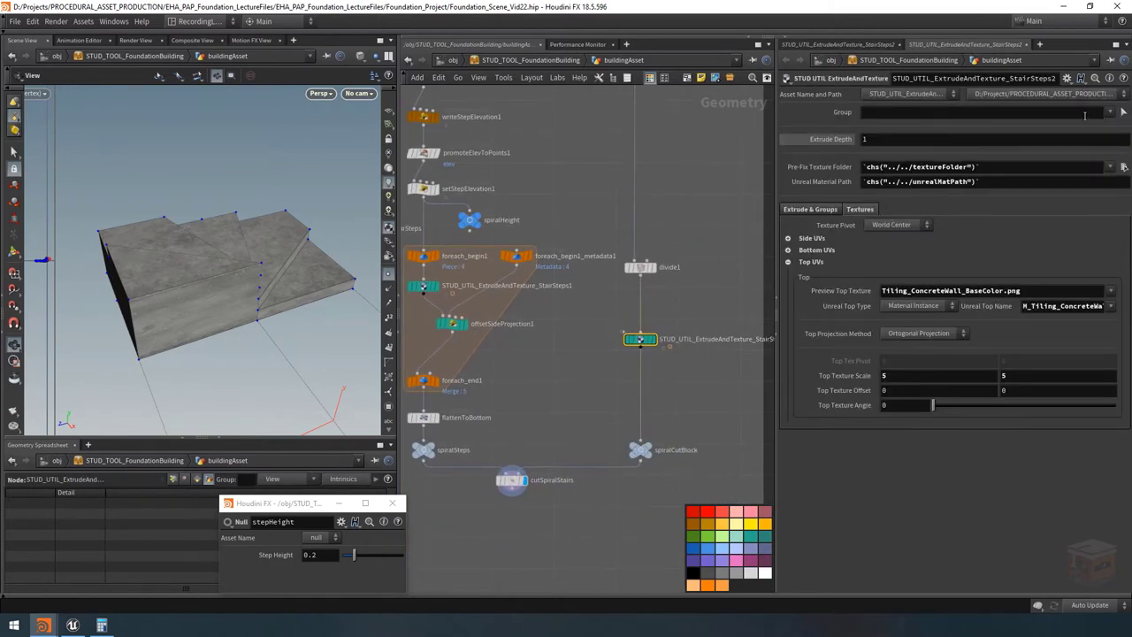
# Set StairSteps2's Extrude Depth to bbox("../spiralHeight",D_YMAX) and confirm it evaluates to 1.
pyautogui.click(893, 138)
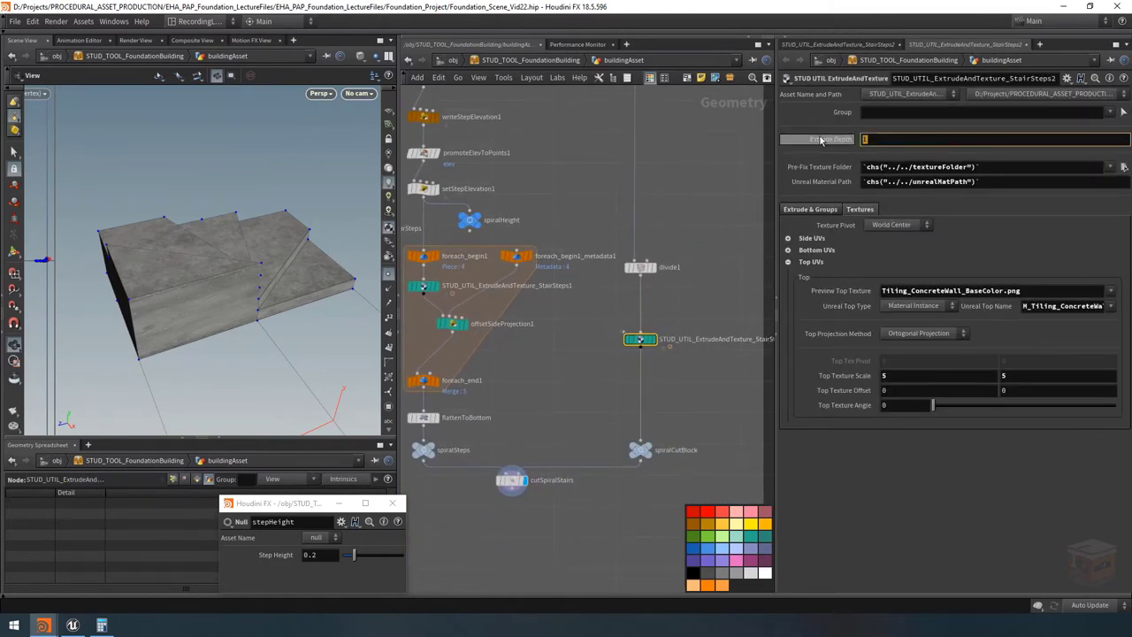
pyautogui.write('bbox()')
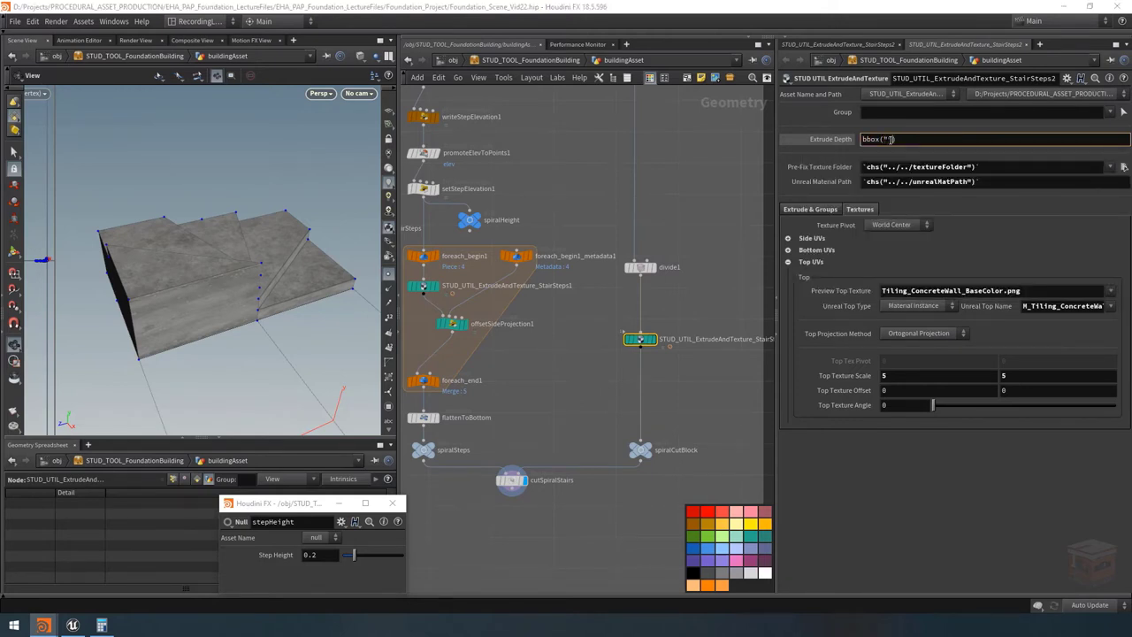
pyautogui.write('"')
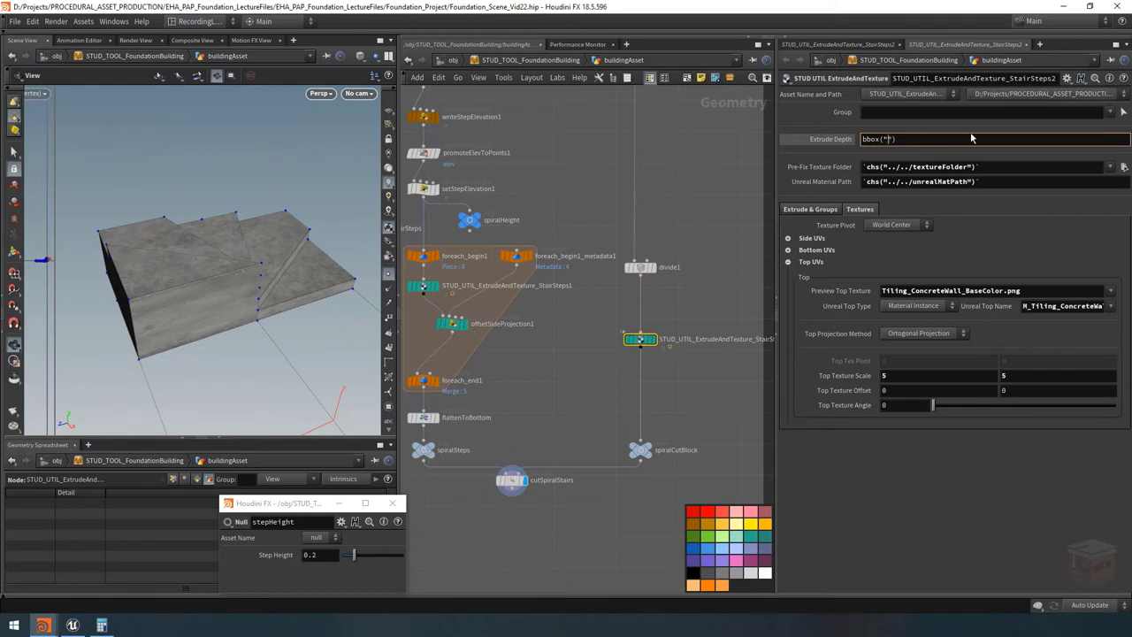
pyautogui.write('../spiralHeight"')
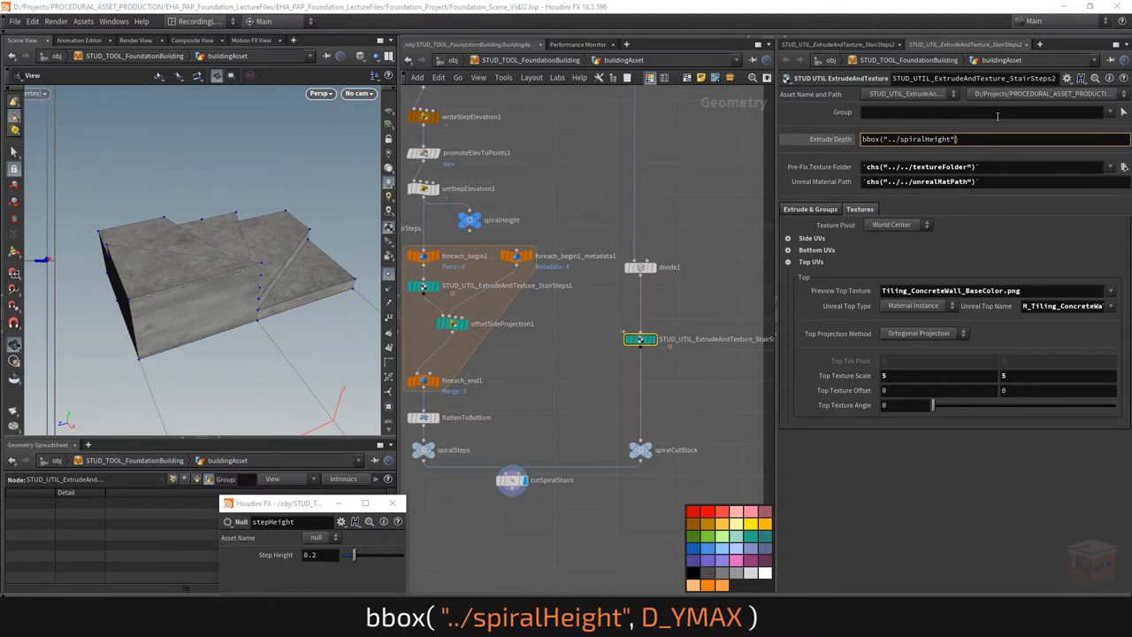
pyautogui.write(',D_YMAX')
pyautogui.press('Return')
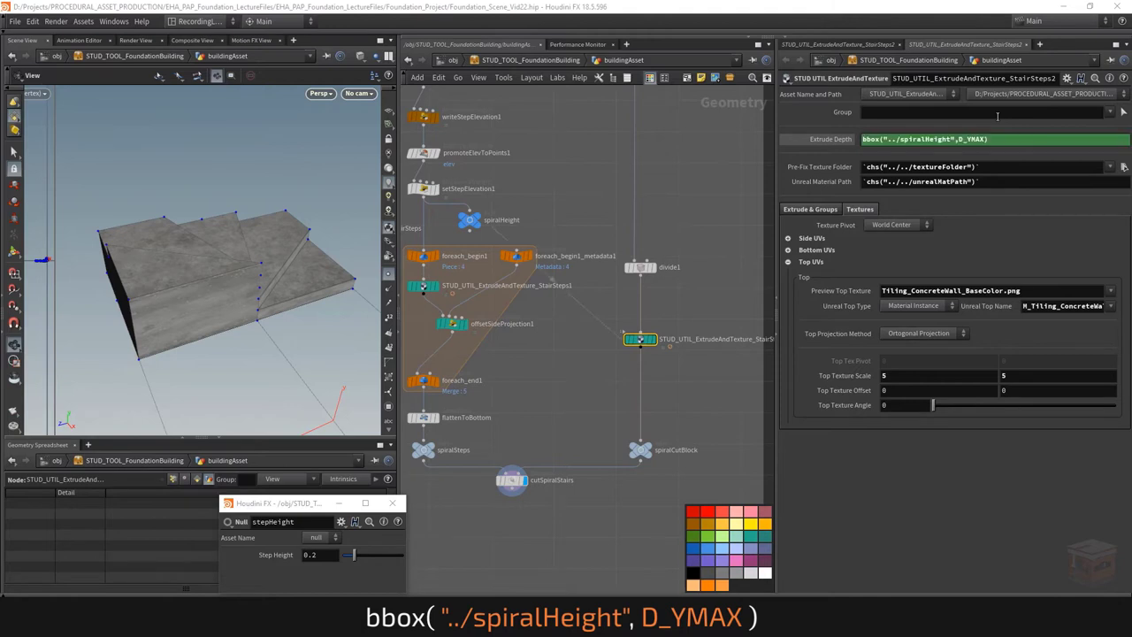
pyautogui.click(844, 141)
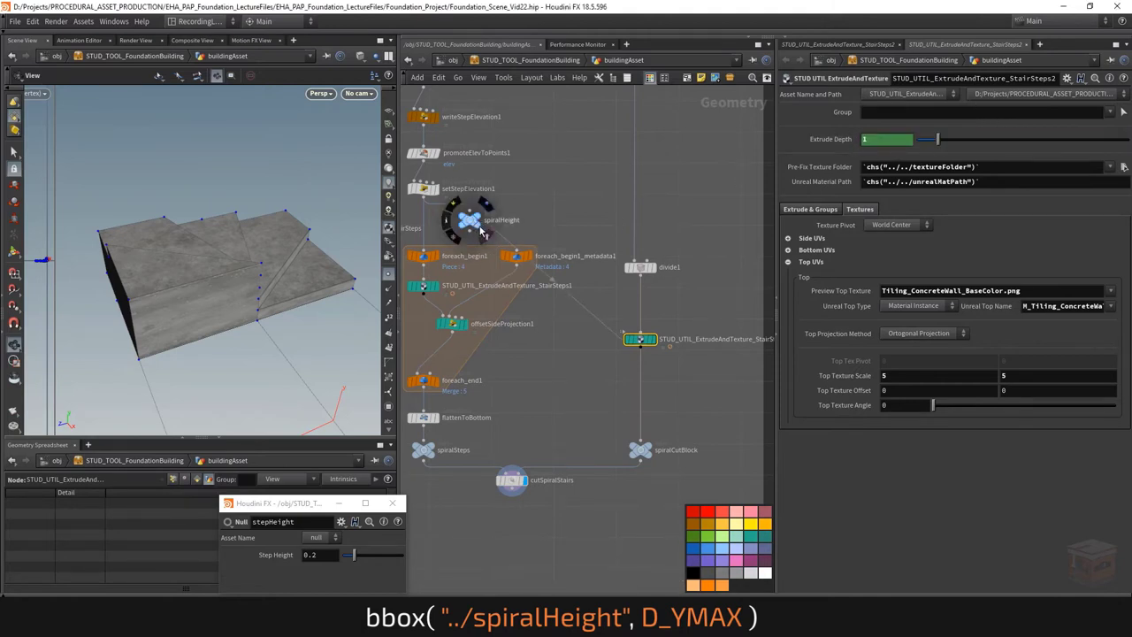
pyautogui.moveTo(283, 269); pyautogui.dragTo(262, 236)
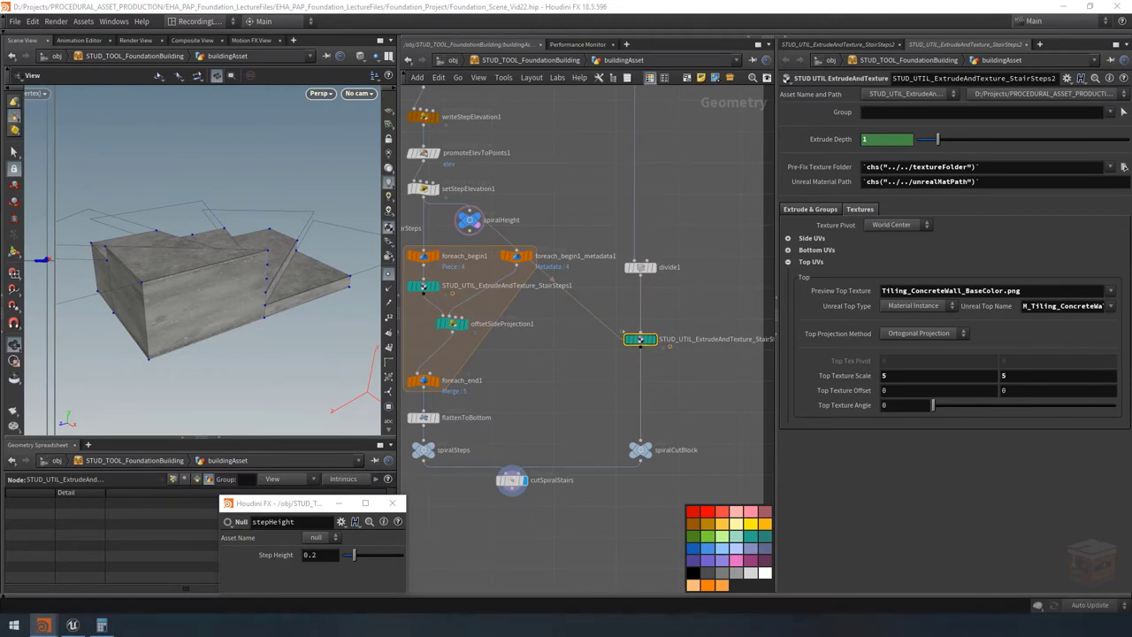
# Orbit around the example scene's stairs to study the steps from several angles.
pyautogui.scroll(-2, 203, 257)
pyautogui.scroll(-2, 583, 315)
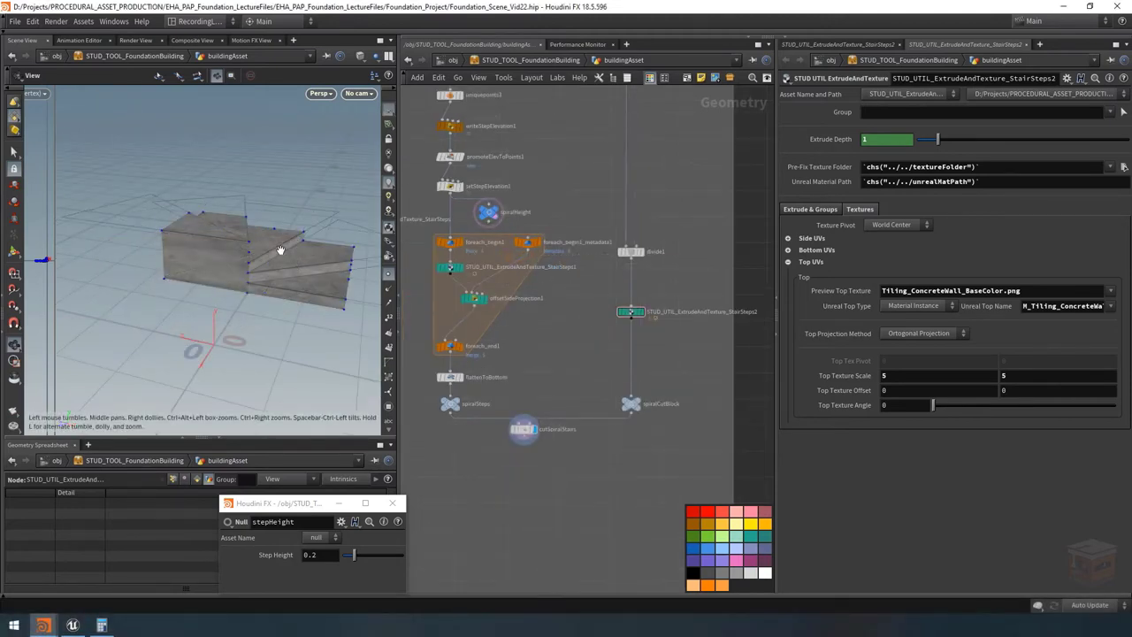
pyautogui.moveTo(280, 254)
pyautogui.mouseDown()
pyautogui.moveTo(273, 260)
pyautogui.moveTo(281, 236)
pyautogui.mouseUp()
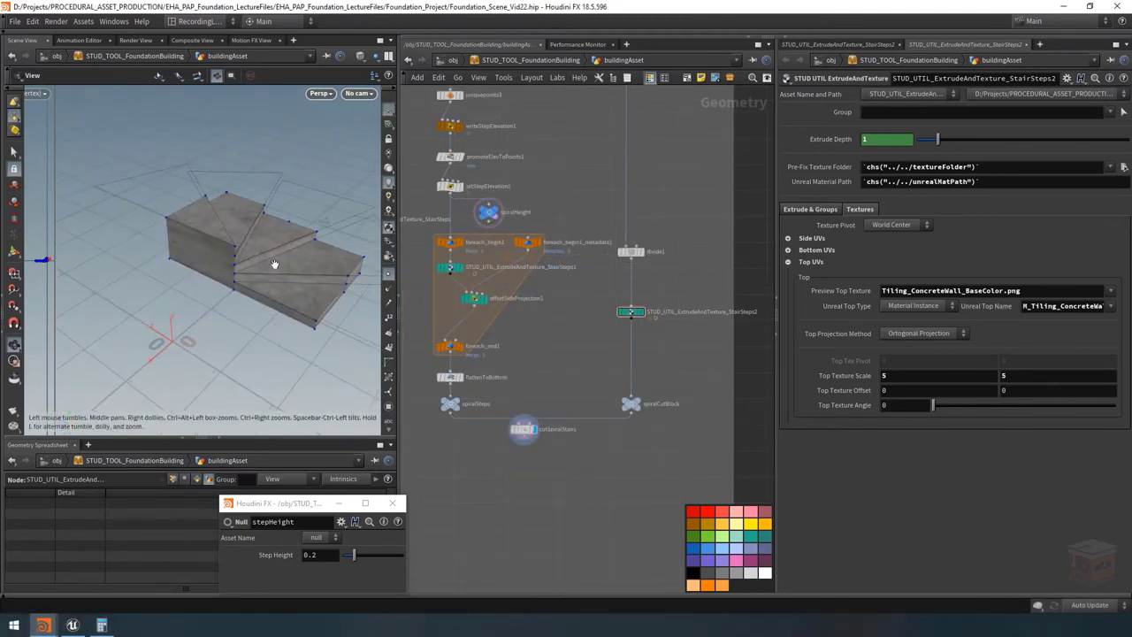
pyautogui.scroll(-5, 545, 257)
pyautogui.scroll(5, 535, 252)
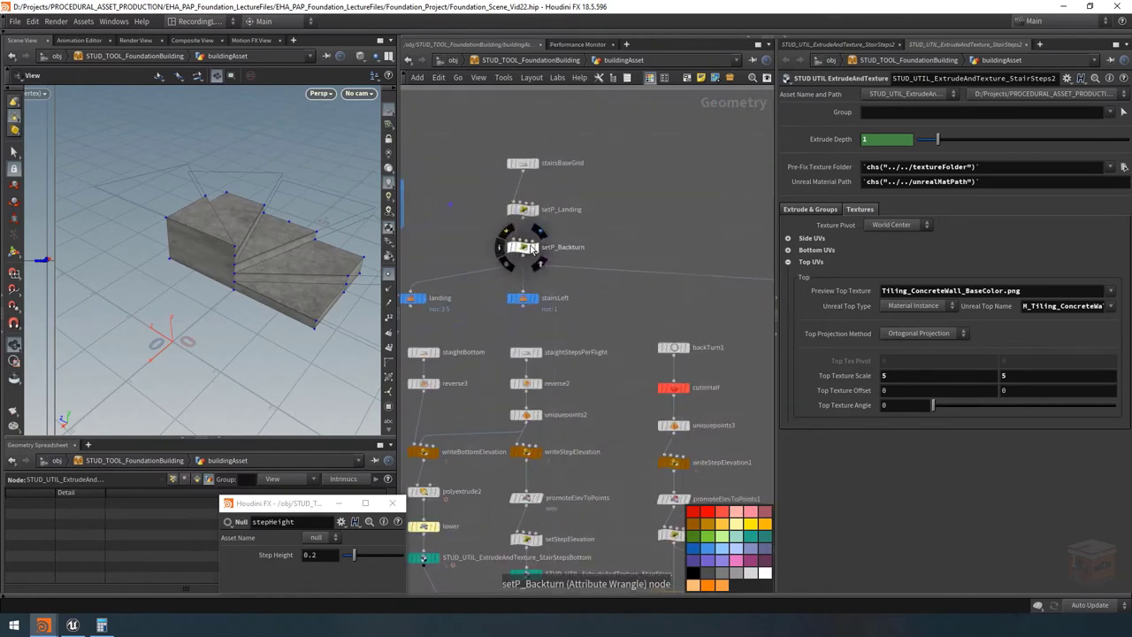
pyautogui.moveTo(257, 247); pyautogui.dragTo(325, 173)
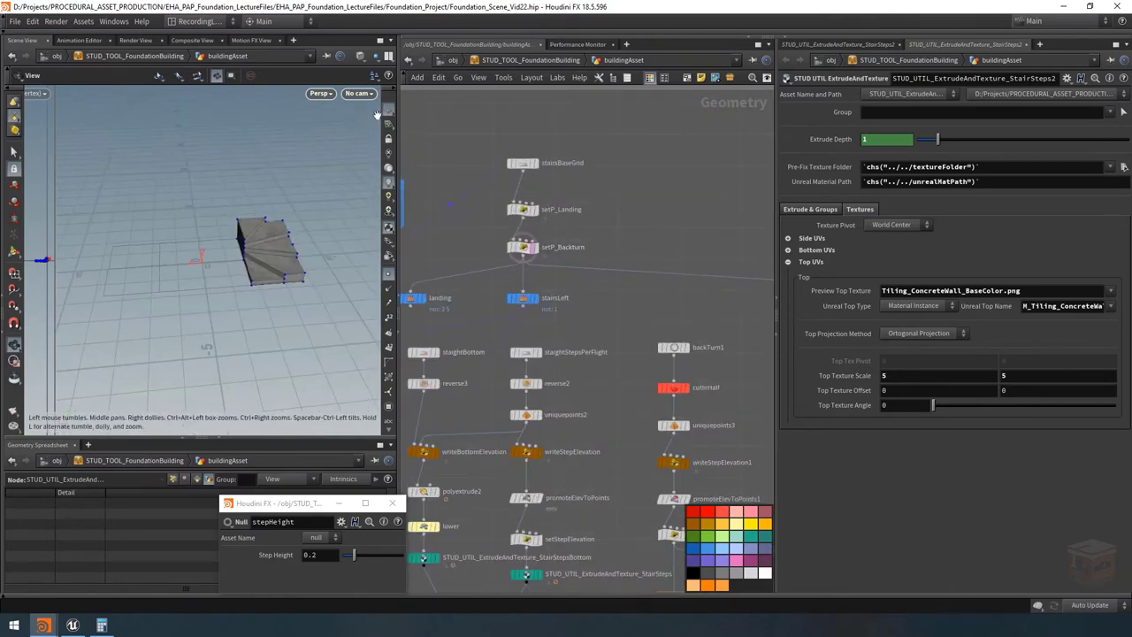
pyautogui.moveTo(255, 217); pyautogui.dragTo(210, 246)
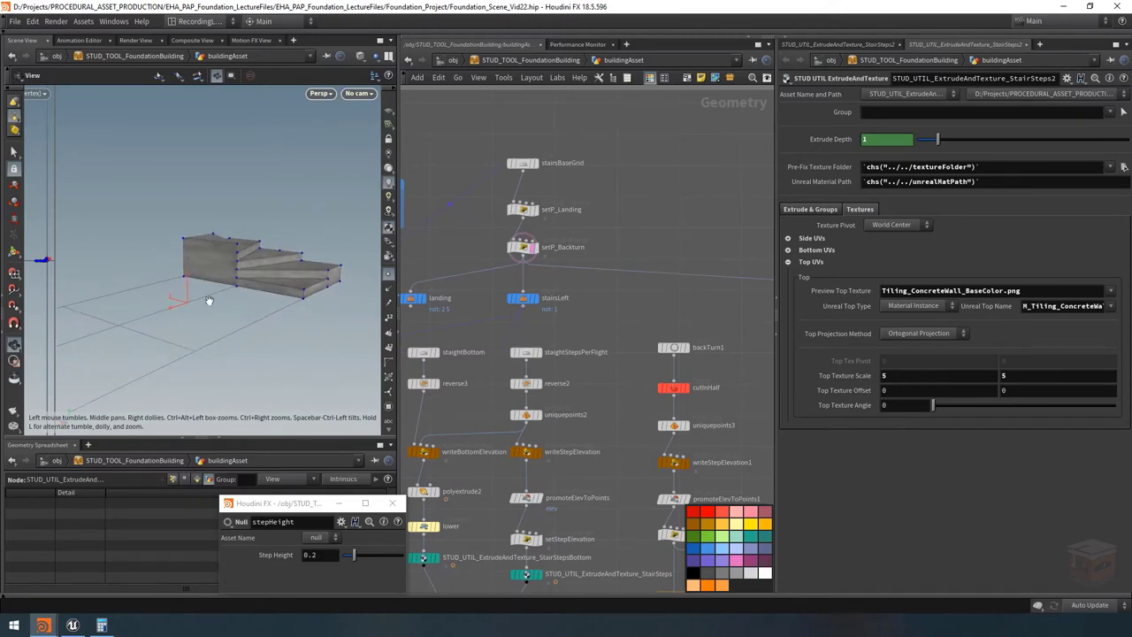
pyautogui.scroll(-5, 672, 302)
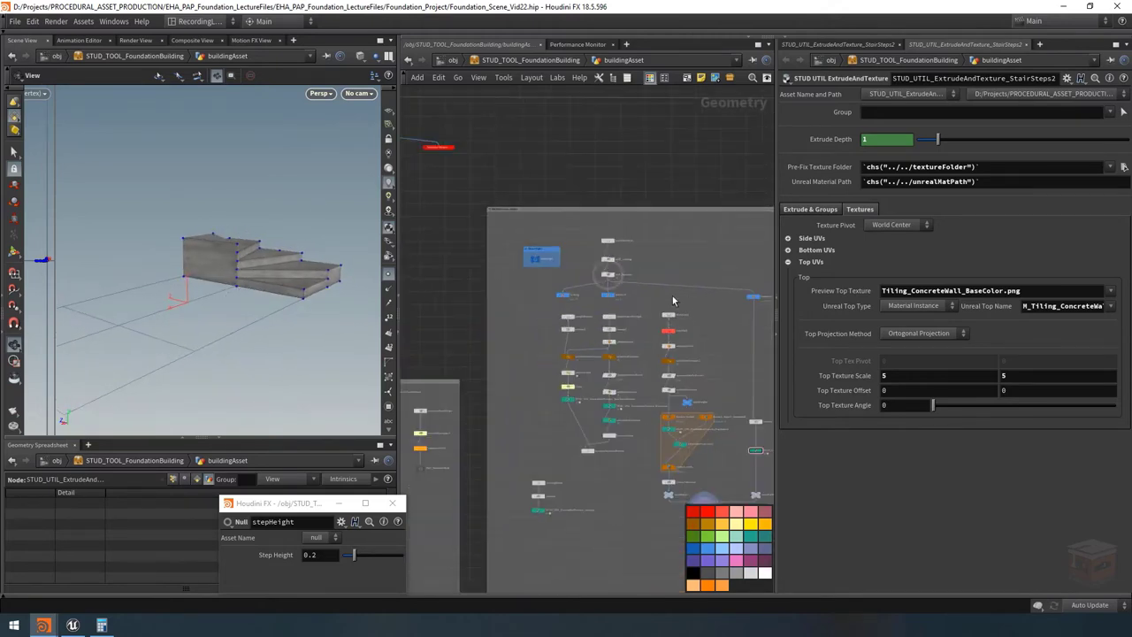
pyautogui.scroll(10, 534, 353)
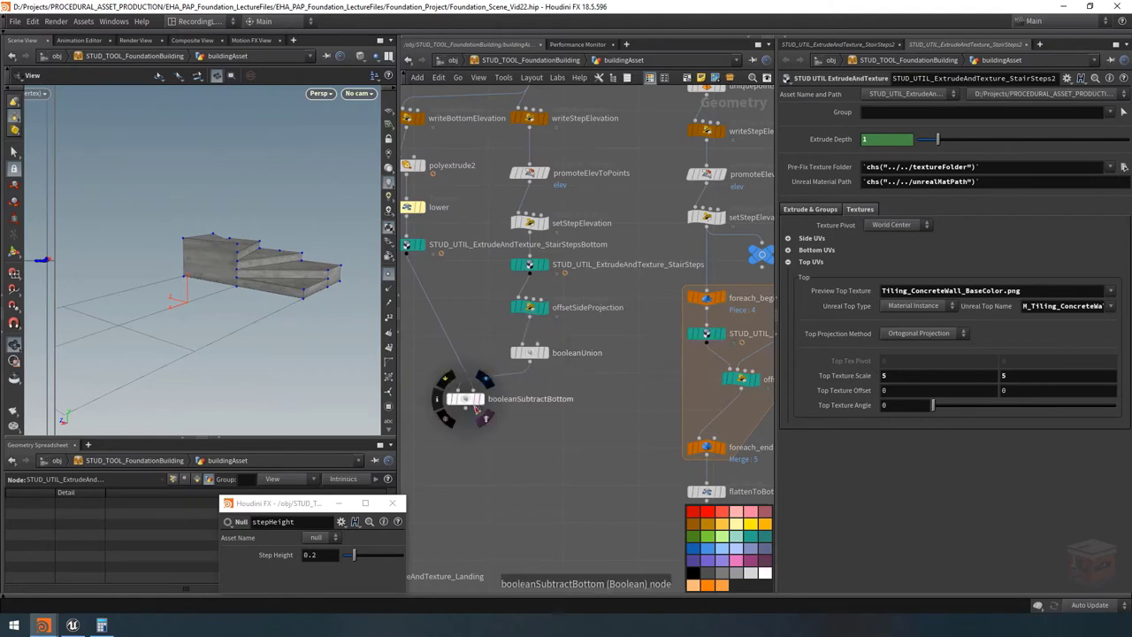
# Show booleanSubtractBottom as a wireframe reference and view the steps from low and above.
pyautogui.click(477, 403)
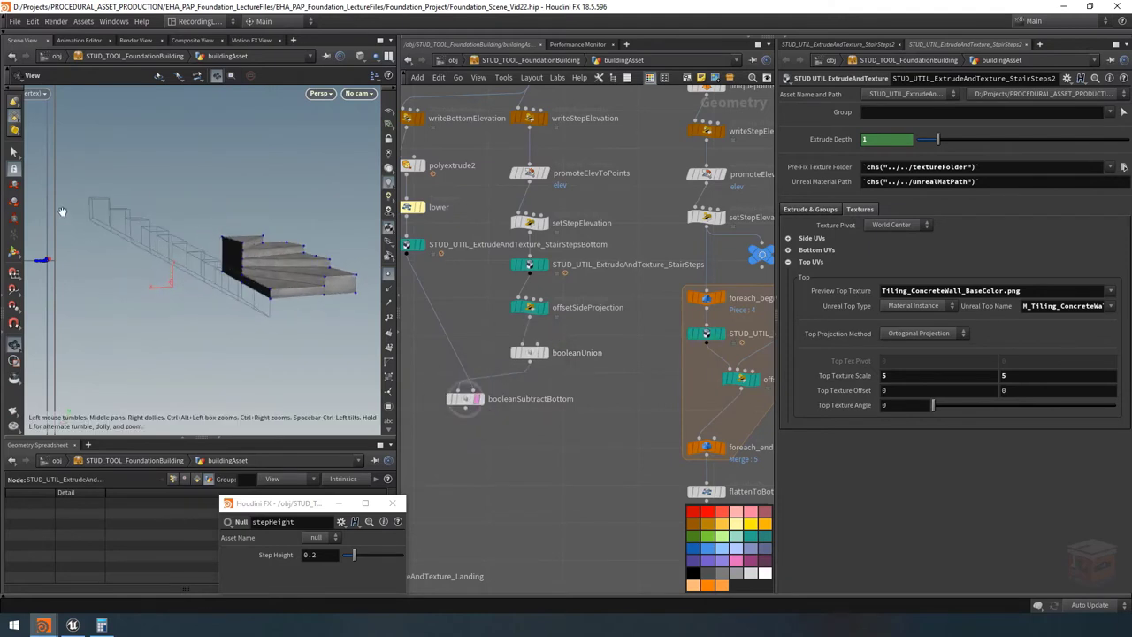
pyautogui.scroll(5, 227, 271)
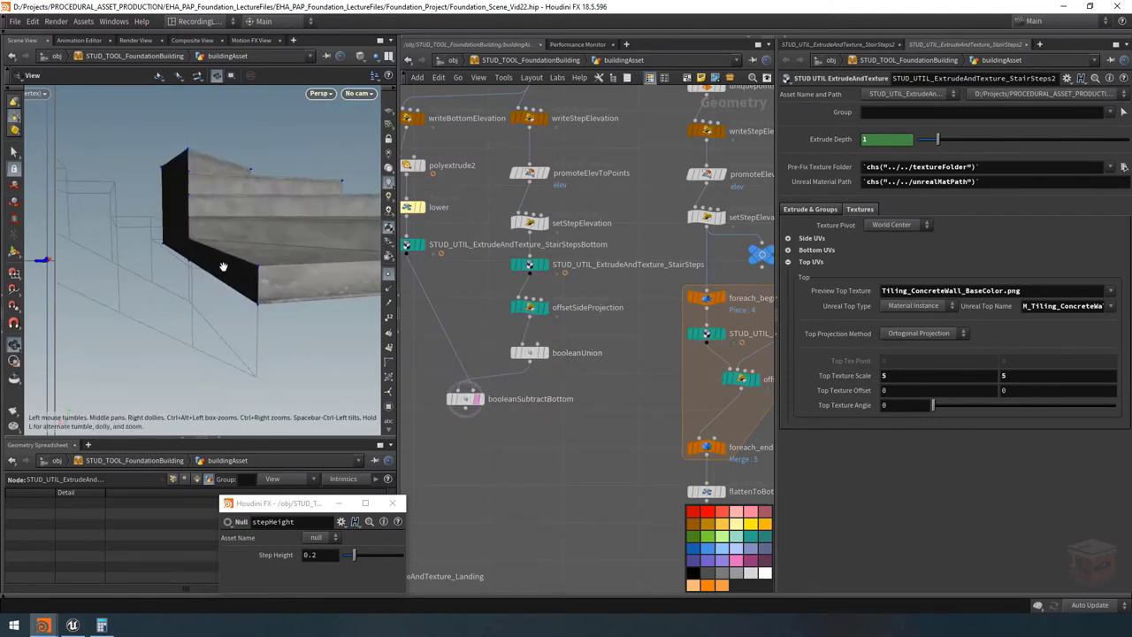
pyautogui.moveTo(237, 269); pyautogui.dragTo(243, 264)
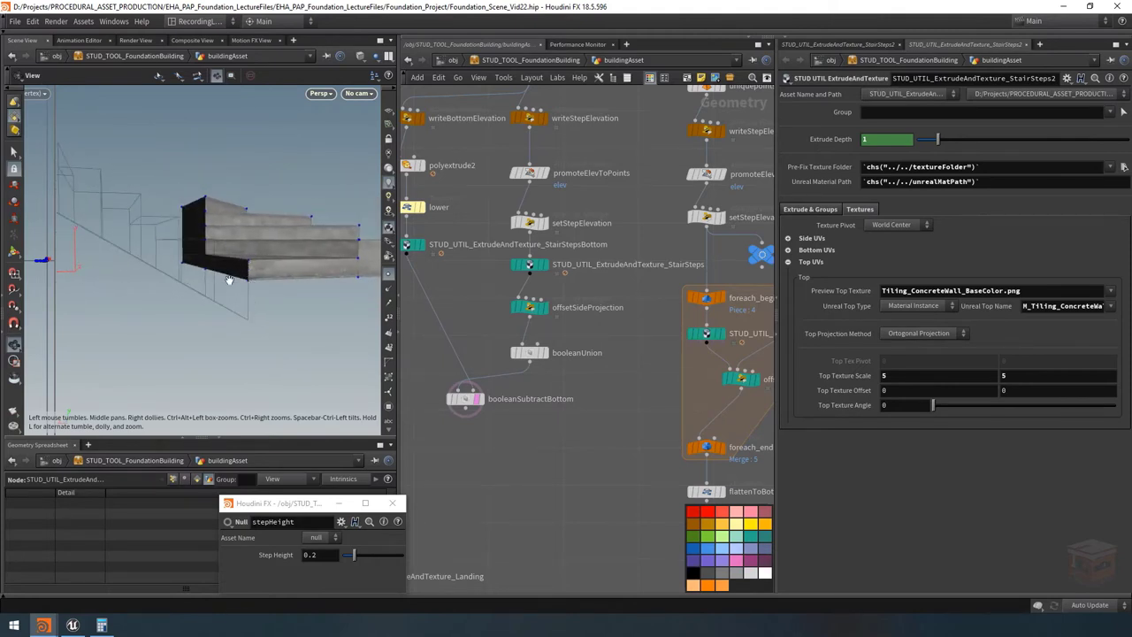
pyautogui.moveTo(252, 311)
pyautogui.mouseDown()
pyautogui.moveTo(254, 292)
pyautogui.moveTo(265, 310)
pyautogui.mouseUp()
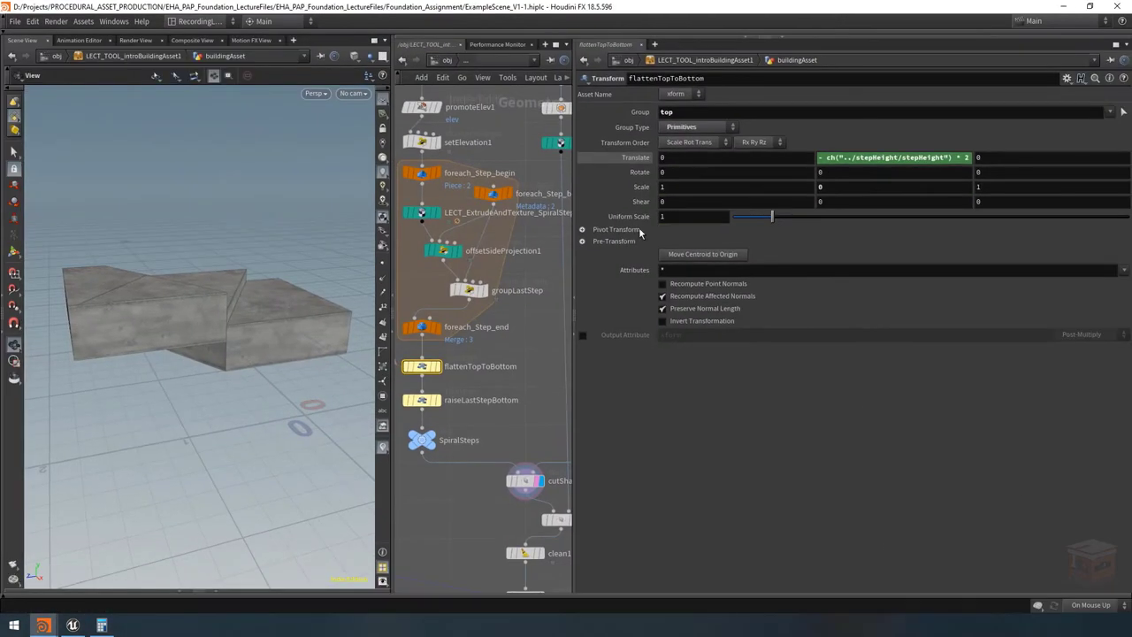
pyautogui.scroll(-5, 513, 398)
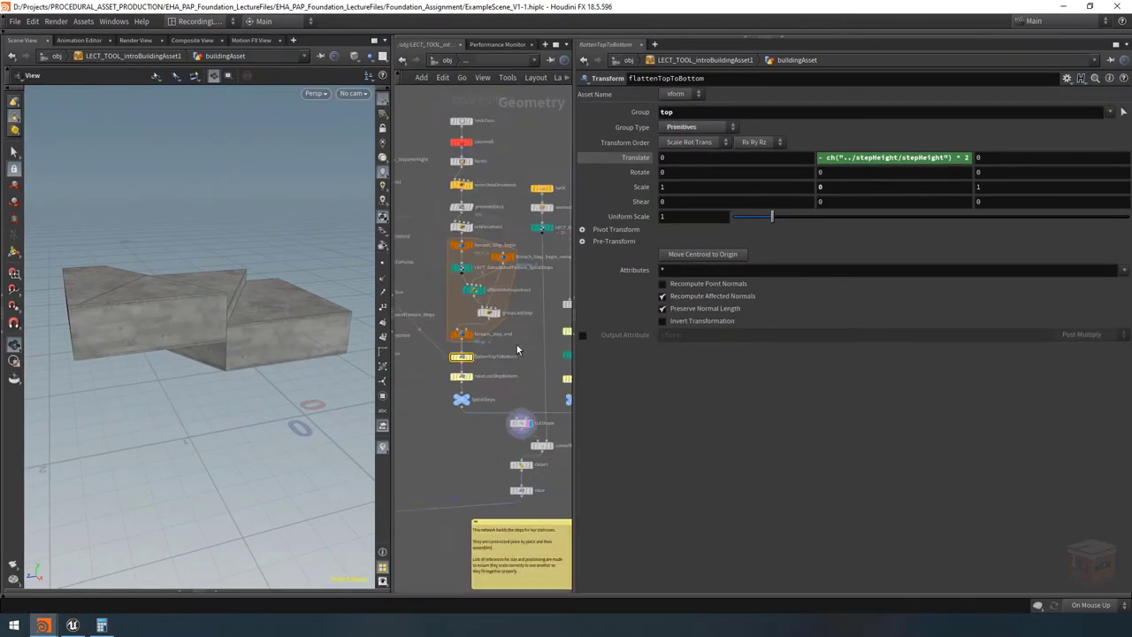
# Widen the node network and display the example's mergeStairsModule in the viewport.
pyautogui.moveTo(573, 390); pyautogui.dragTo(681, 390)
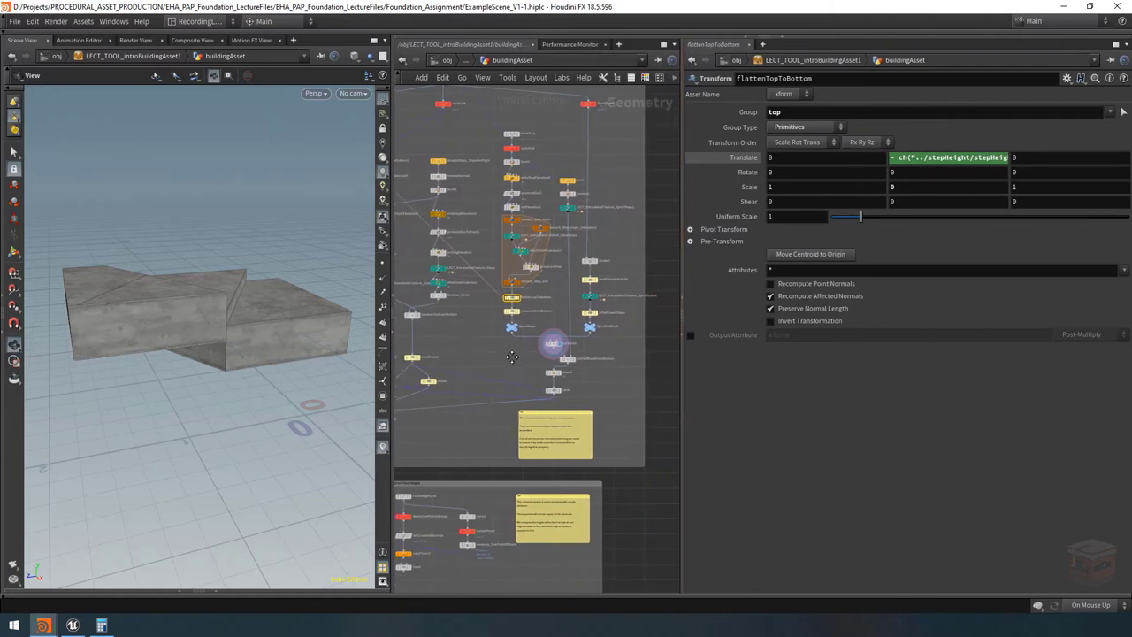
pyautogui.scroll(6, 540, 388)
pyautogui.click(511, 359)
# Orbit around the example staircase to compare angles, including its underside and a higher view.
pyautogui.moveTo(213, 283); pyautogui.dragTo(289, 283)
pyautogui.moveTo(206, 276)
pyautogui.mouseDown()
pyautogui.moveTo(139, 247)
pyautogui.moveTo(245, 248)
pyautogui.moveTo(136, 256)
pyautogui.moveTo(236, 299)
pyautogui.moveTo(223, 288)
pyautogui.moveTo(209, 294)
pyautogui.mouseUp()
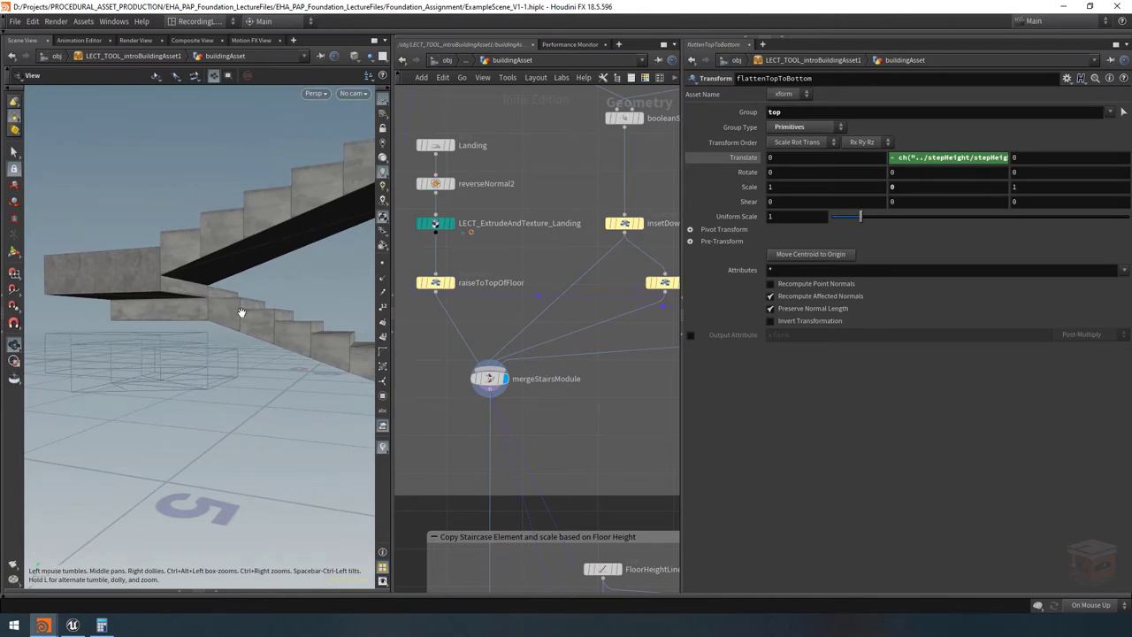
pyautogui.moveTo(302, 301); pyautogui.dragTo(187, 303)
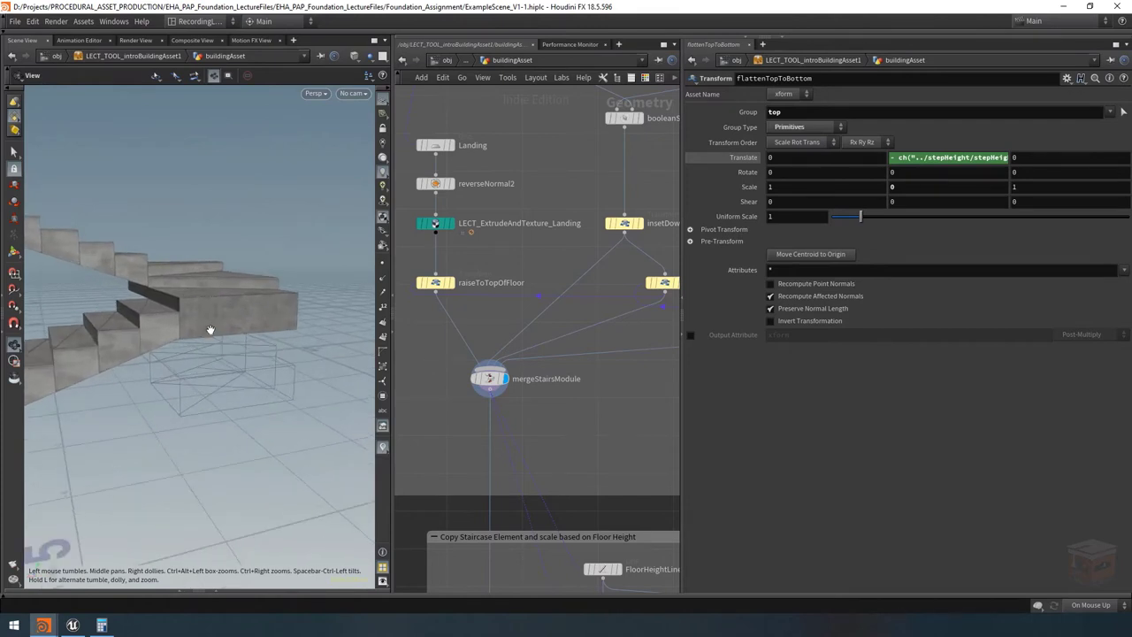
pyautogui.moveTo(210, 330); pyautogui.dragTo(131, 313)
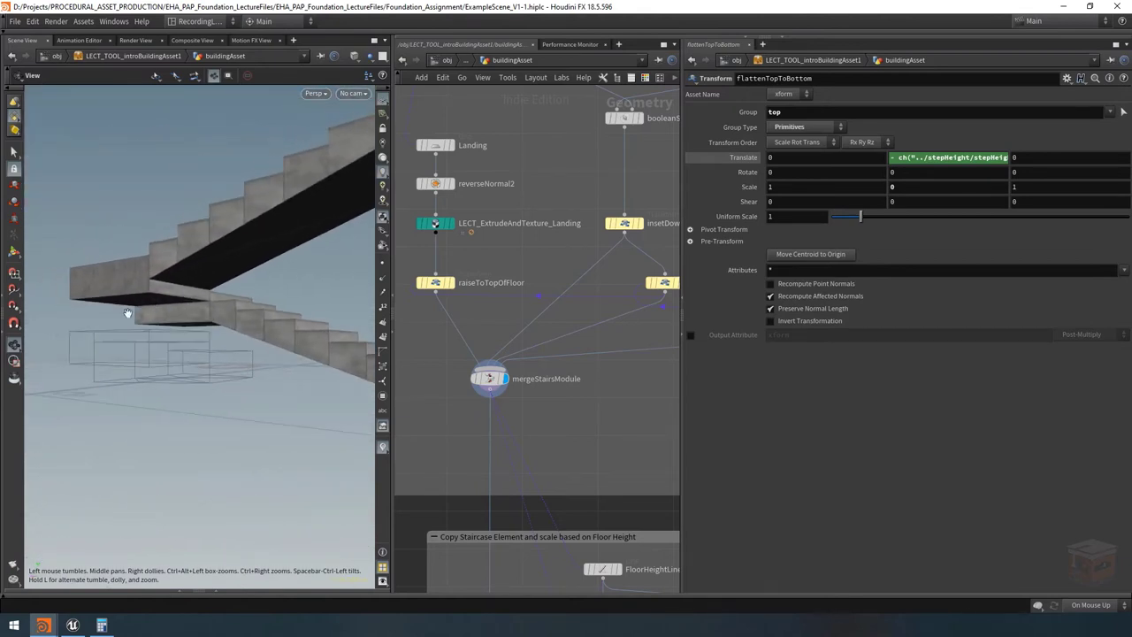
pyautogui.scroll(6, 177, 300)
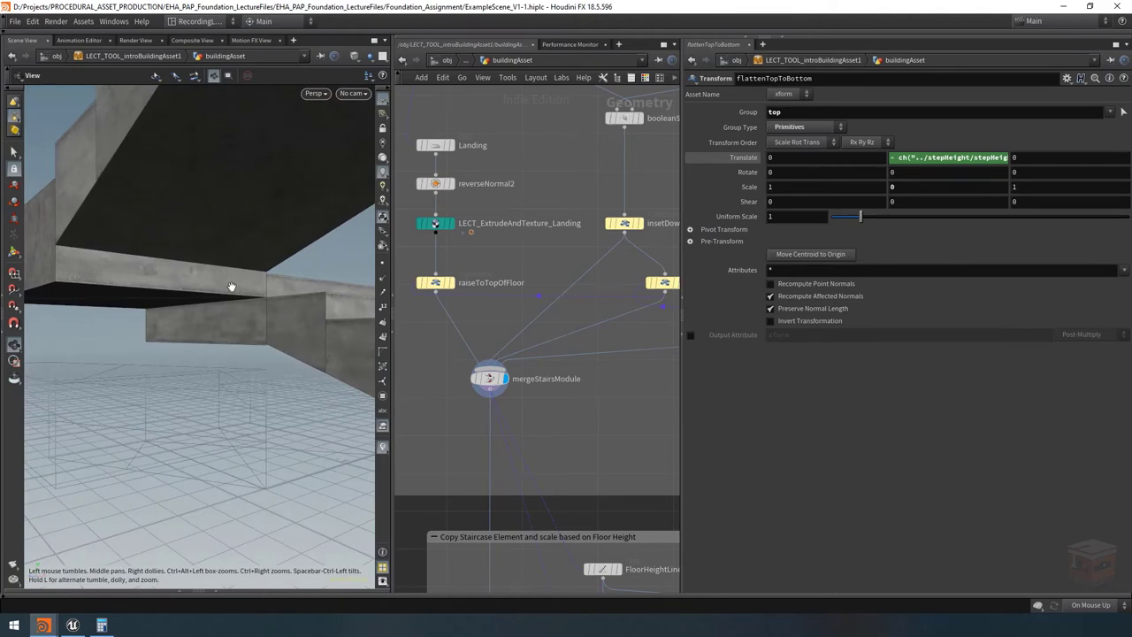
pyautogui.moveTo(230, 287); pyautogui.dragTo(265, 301)
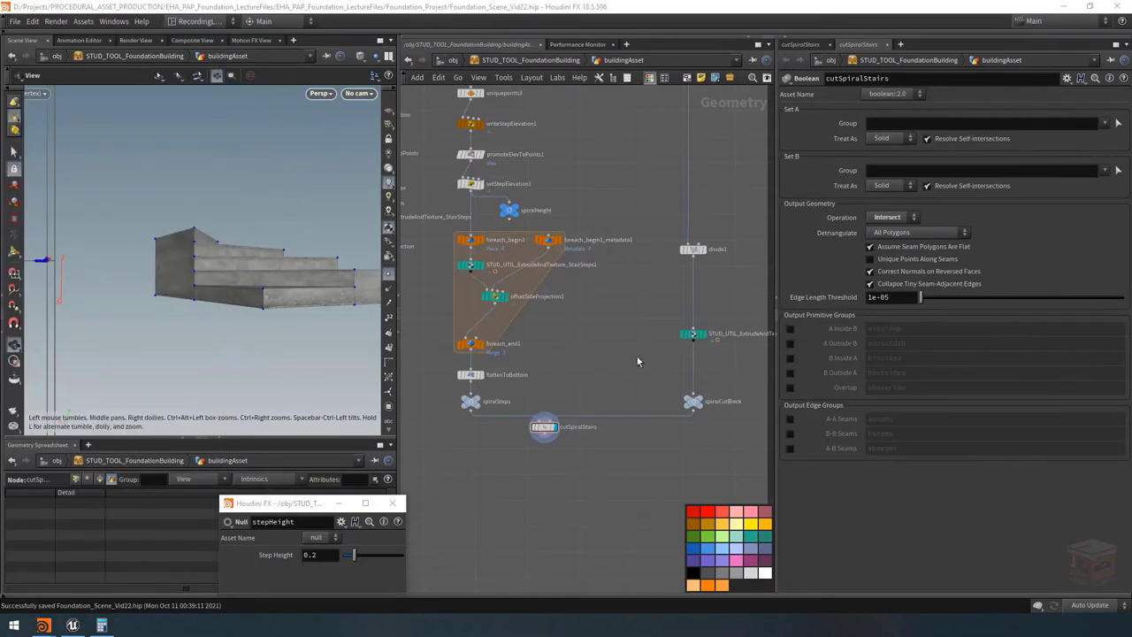
pyautogui.moveTo(224, 301); pyautogui.dragTo(226, 309)
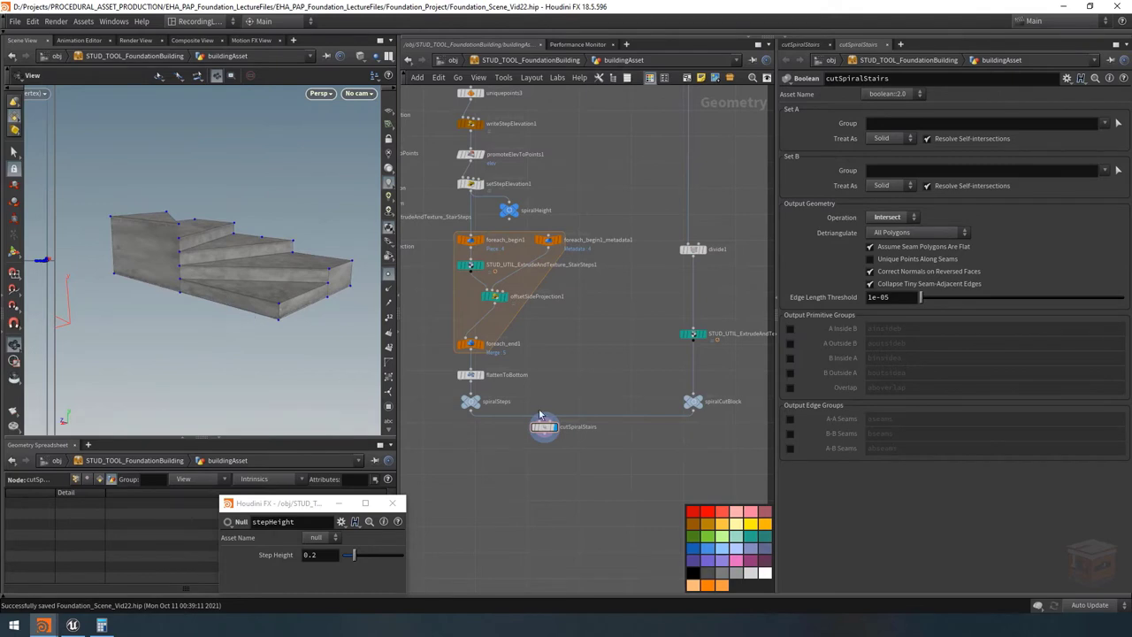
# Set flattenToBottom's Translate Y to -ch("../stepHeight/stepHeight"), lowering the bottom by one step.
pyautogui.click(480, 375)
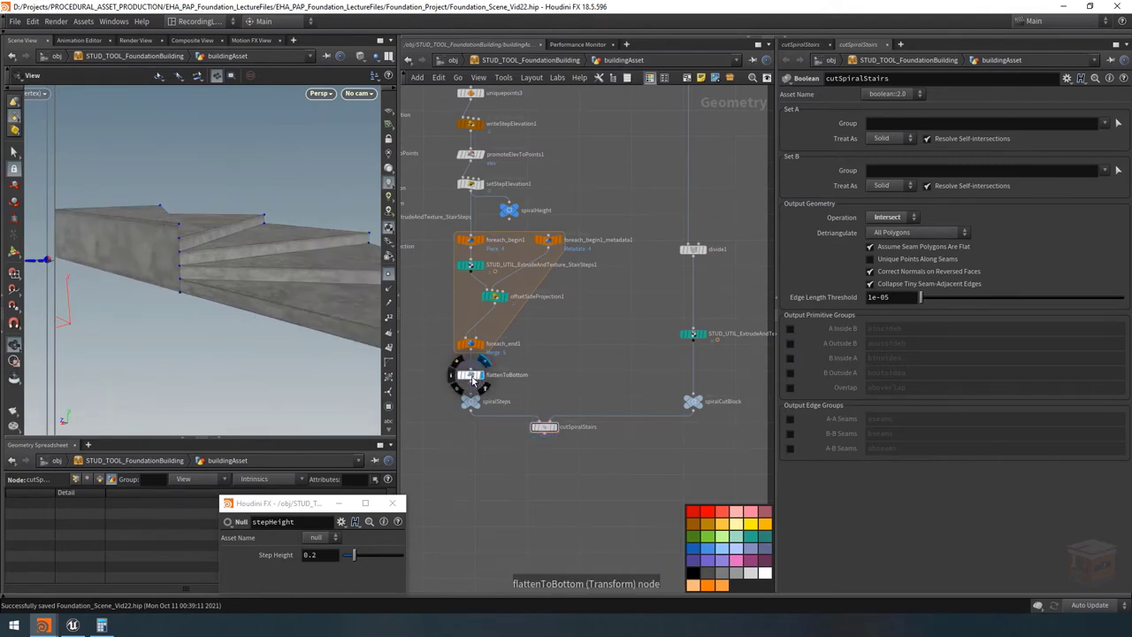
pyautogui.click(469, 375)
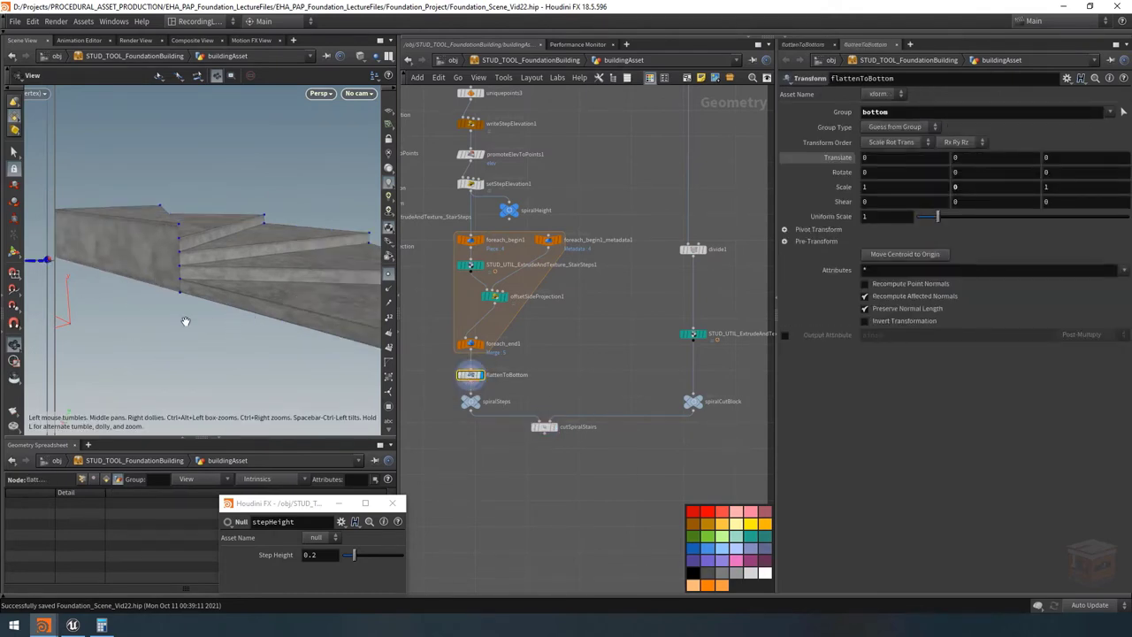
pyautogui.moveTo(188, 323); pyautogui.dragTo(185, 321)
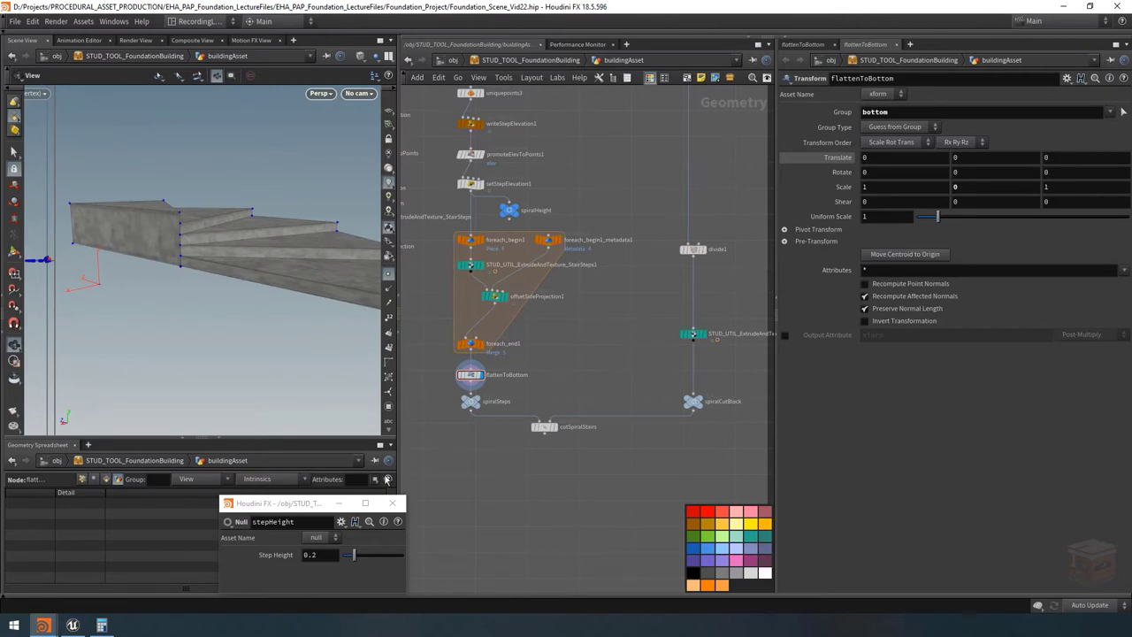
pyautogui.rightClick(285, 554)
pyautogui.click(329, 456)
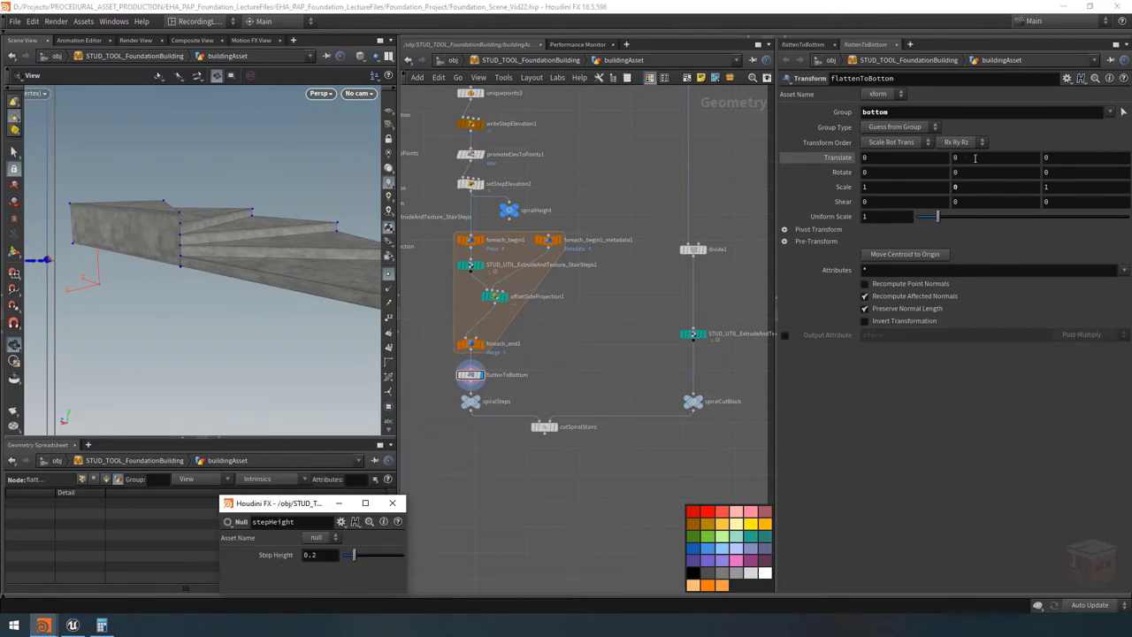
pyautogui.rightClick(970, 157)
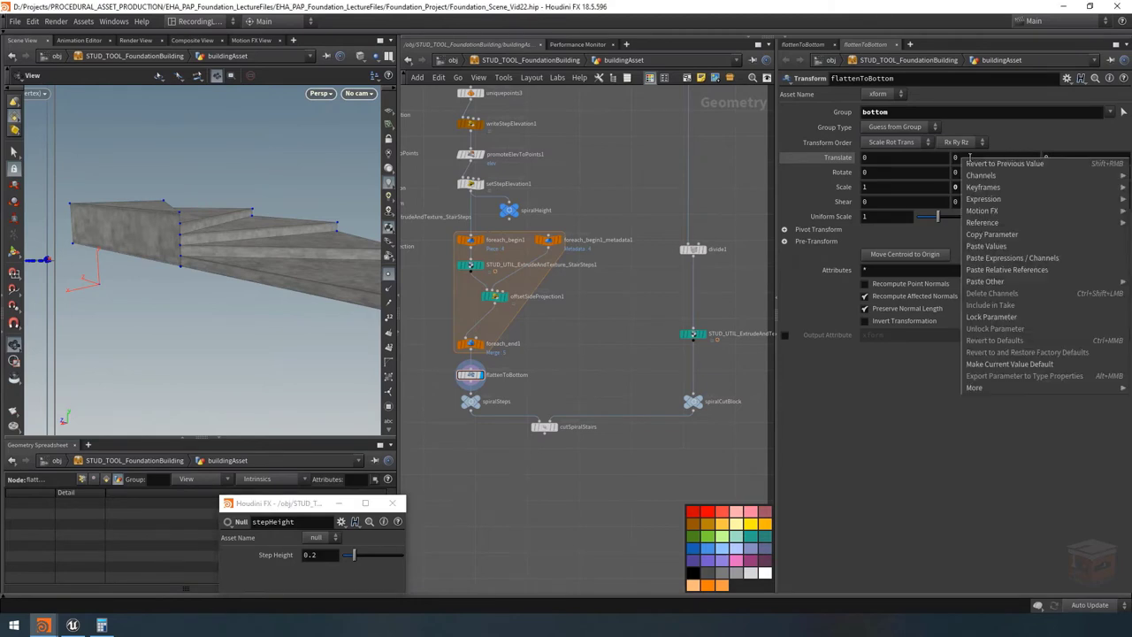
pyautogui.click(1006, 270)
pyautogui.click(1047, 158)
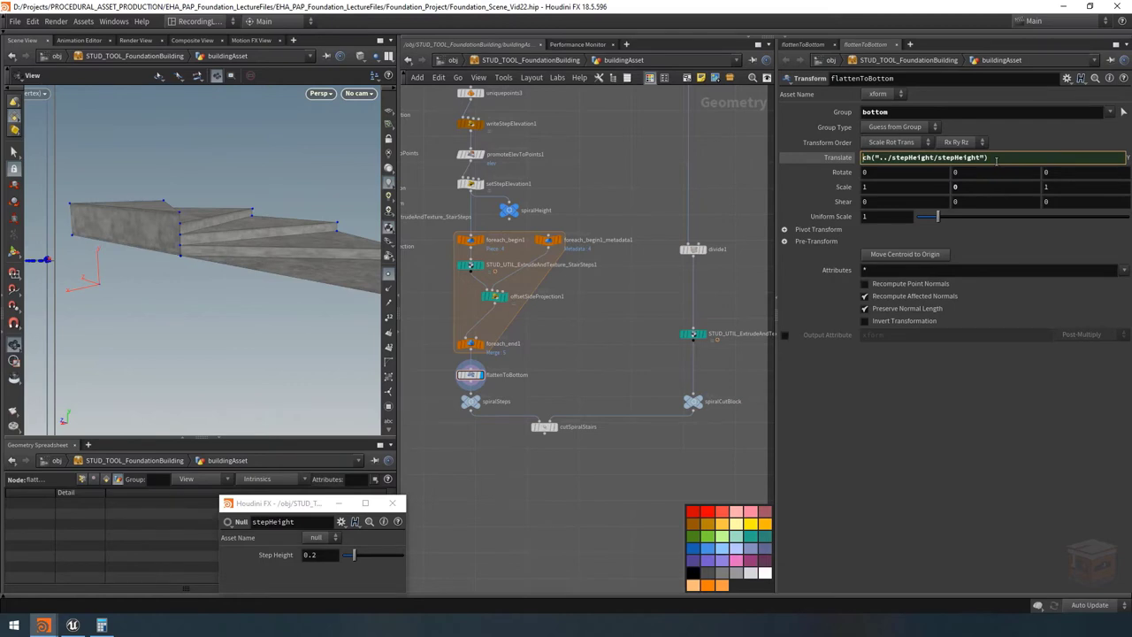
pyautogui.press('Home')
pyautogui.write('-')
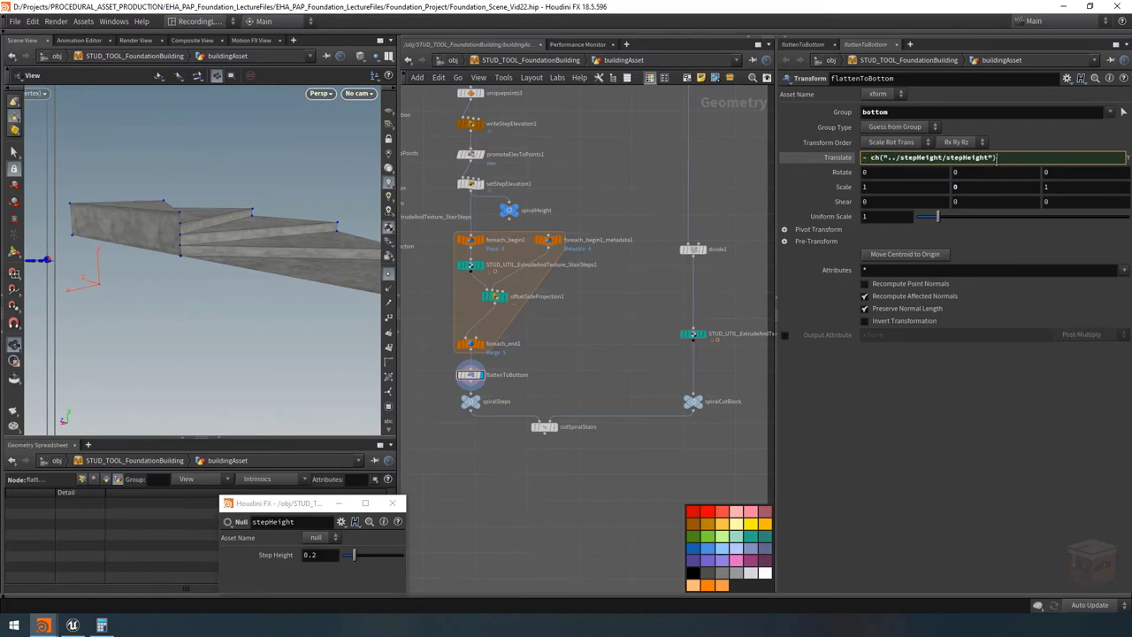
pyautogui.press('Return')
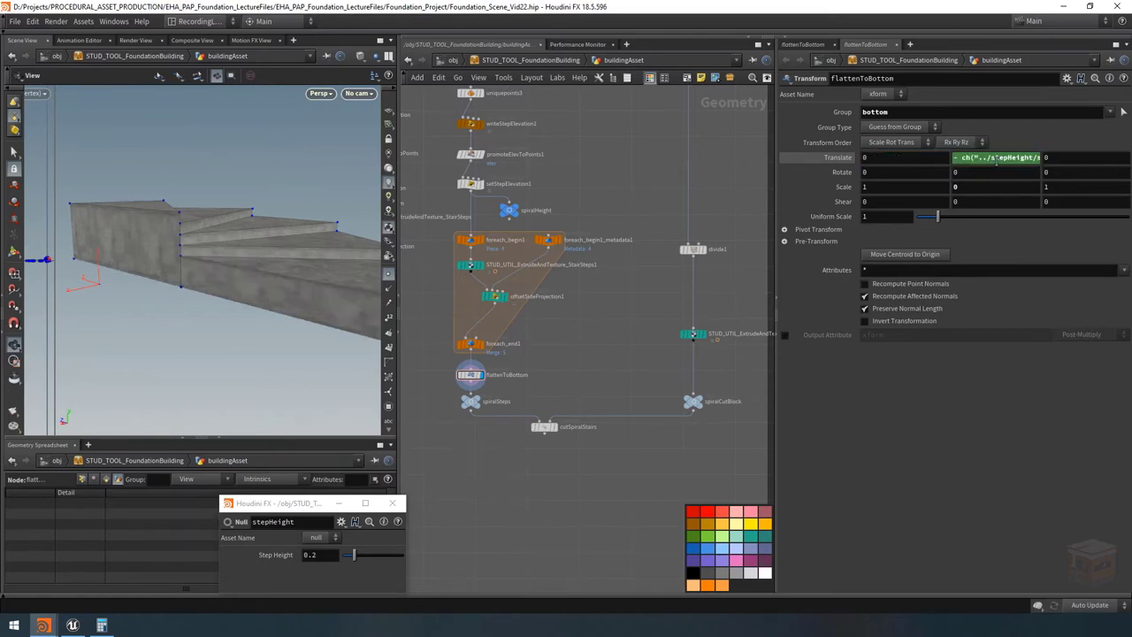
pyautogui.moveTo(254, 310); pyautogui.dragTo(212, 265)
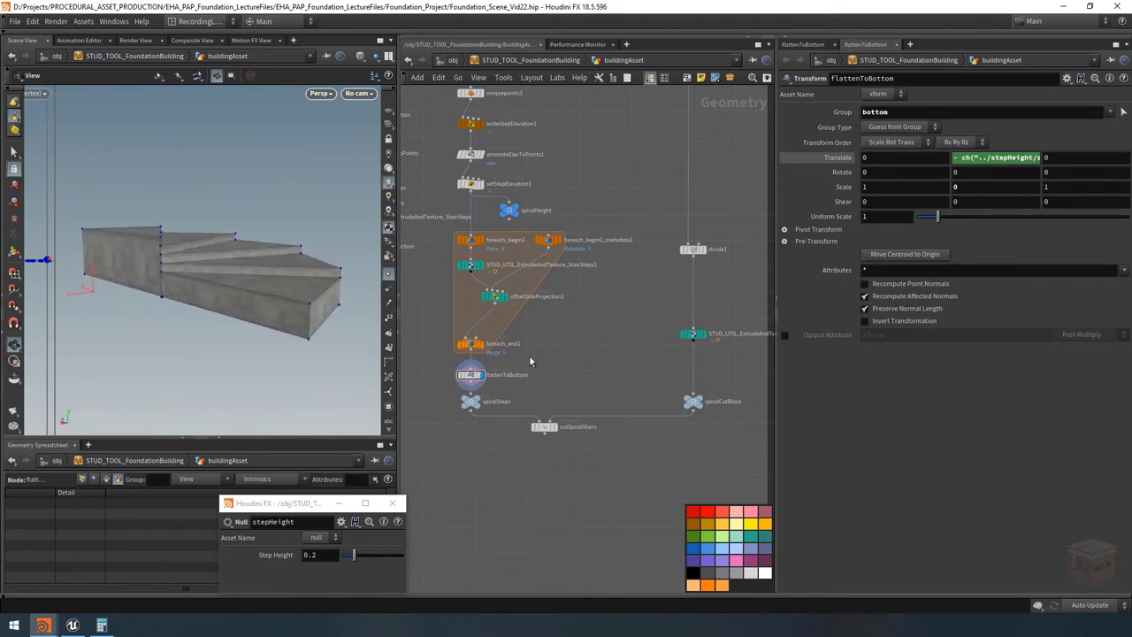
# Template booleanSubtractBottom so it shows as a ghosted wireframe reference.
pyautogui.scroll(-3, 529, 355)
pyautogui.scroll(6, 517, 321)
pyautogui.click(525, 335)
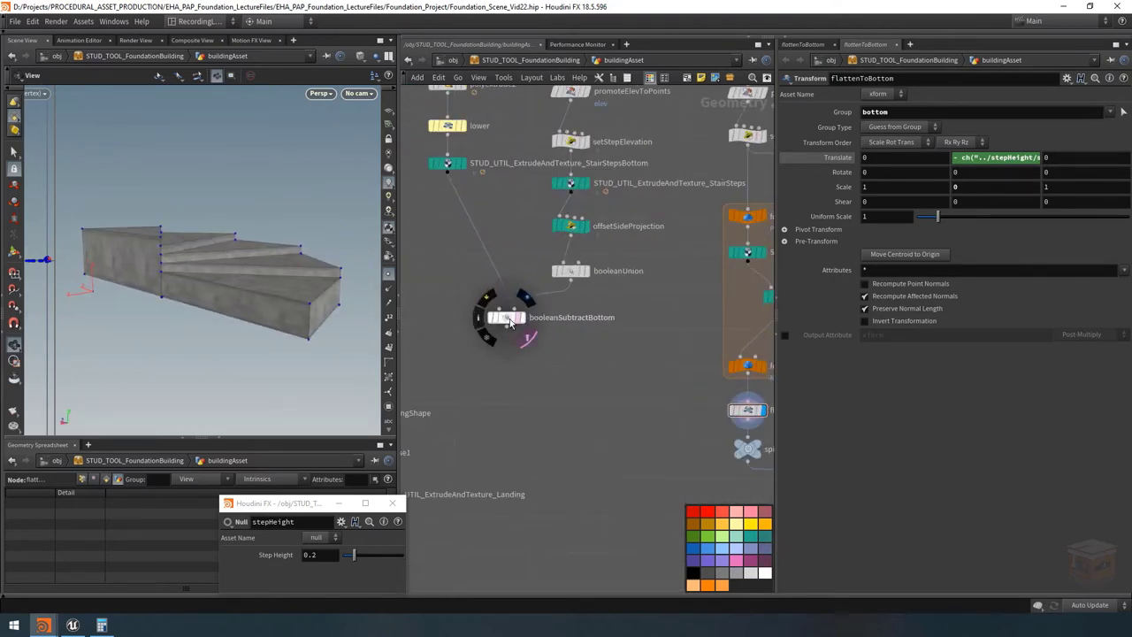
pyautogui.moveTo(265, 301); pyautogui.dragTo(327, 306)
pyautogui.scroll(-5, 462, 387)
pyautogui.scroll(4, 546, 406)
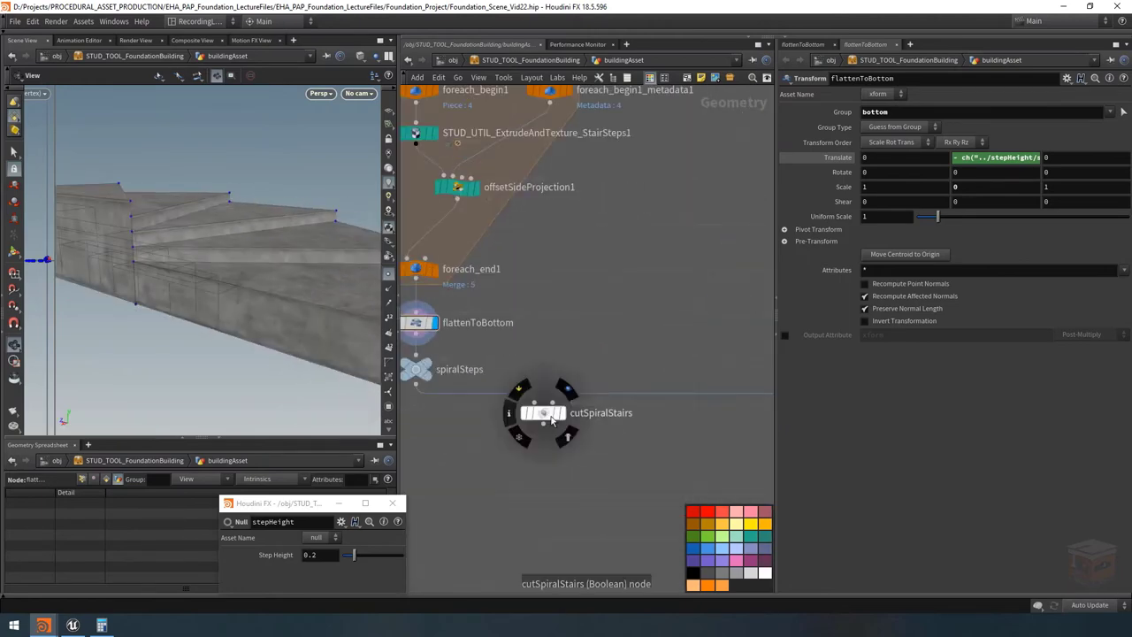
# Display the cutSpiralStairs result and orbit to view the deeper stepped block.
pyautogui.click(546, 415)
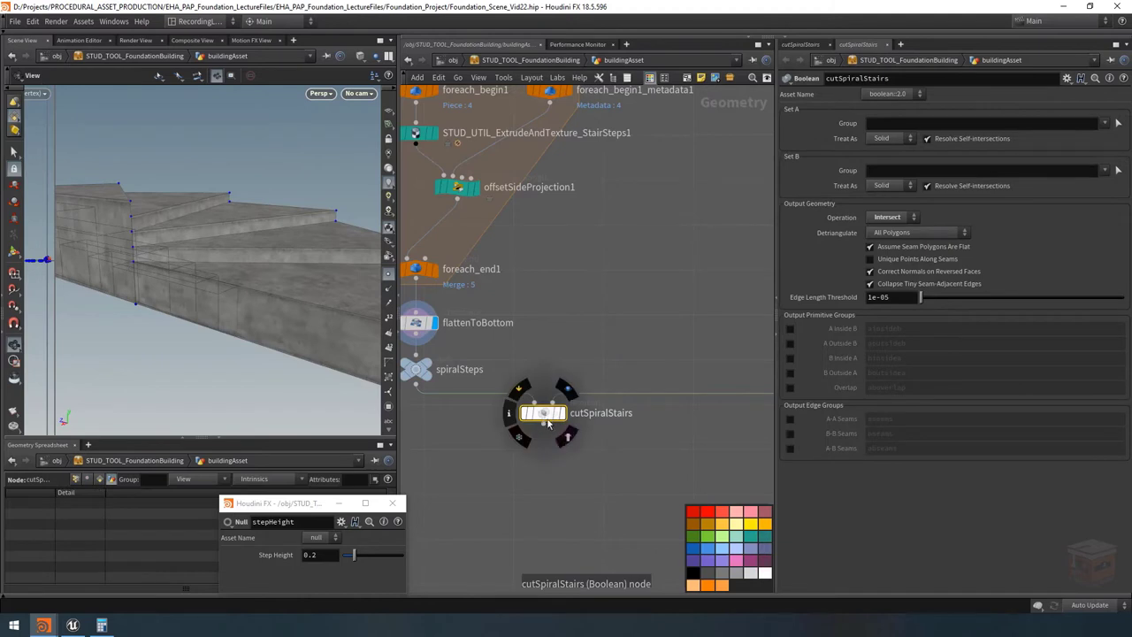
pyautogui.click(562, 413)
pyautogui.moveTo(243, 295); pyautogui.dragTo(245, 329)
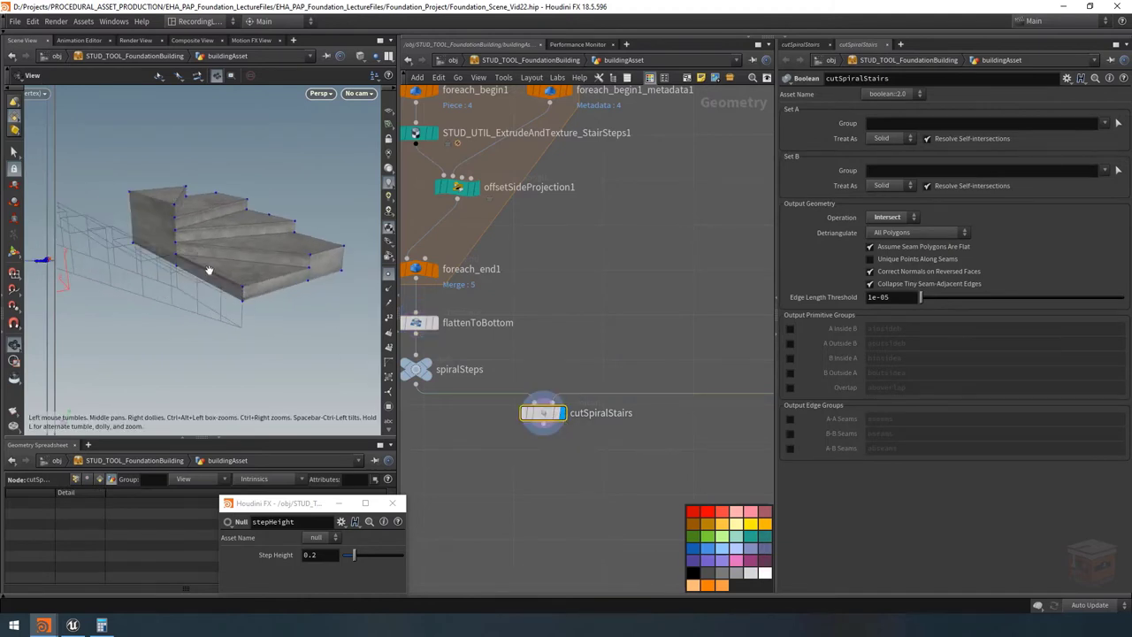
pyautogui.scroll(-5, 598, 331)
pyautogui.scroll(5, 622, 385)
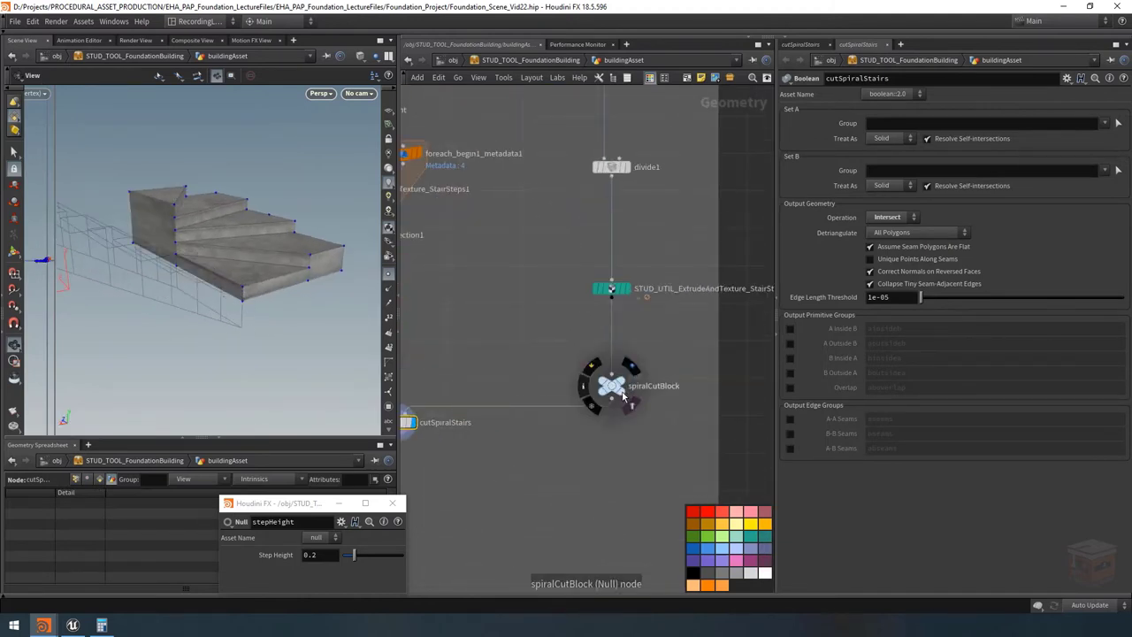
pyautogui.moveTo(202, 253); pyautogui.dragTo(248, 292)
pyautogui.scroll(-3, 575, 330)
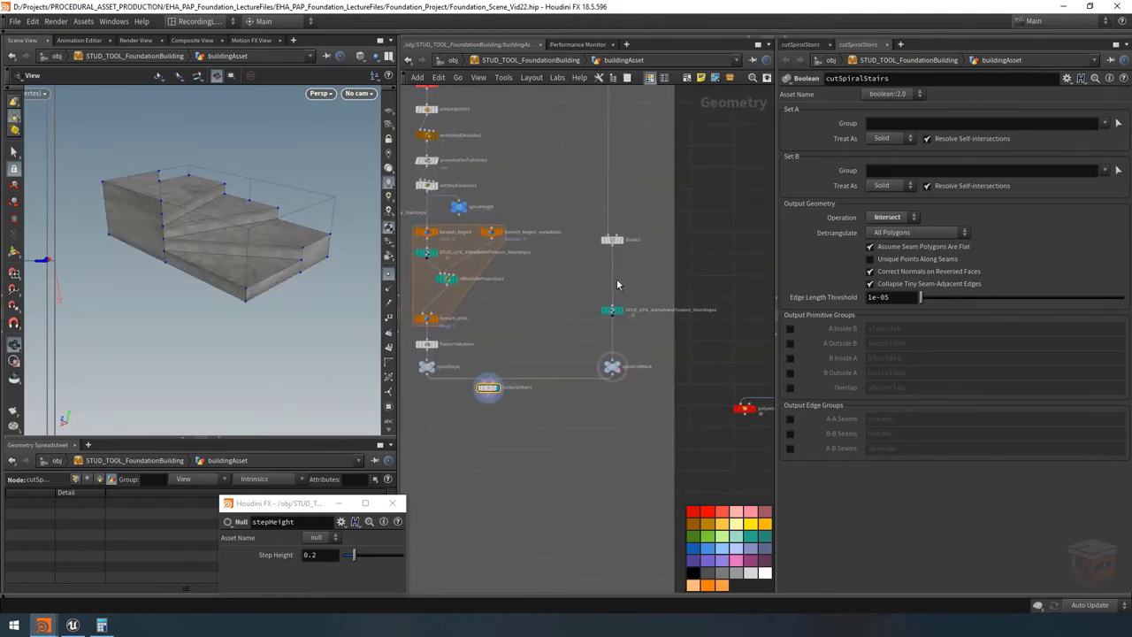
# Insert a Transform node named offsetDownShape between divide1 and StairSteps2.
pyautogui.scroll(5, 617, 285)
pyautogui.press('Tab')
pyautogui.write('tran')
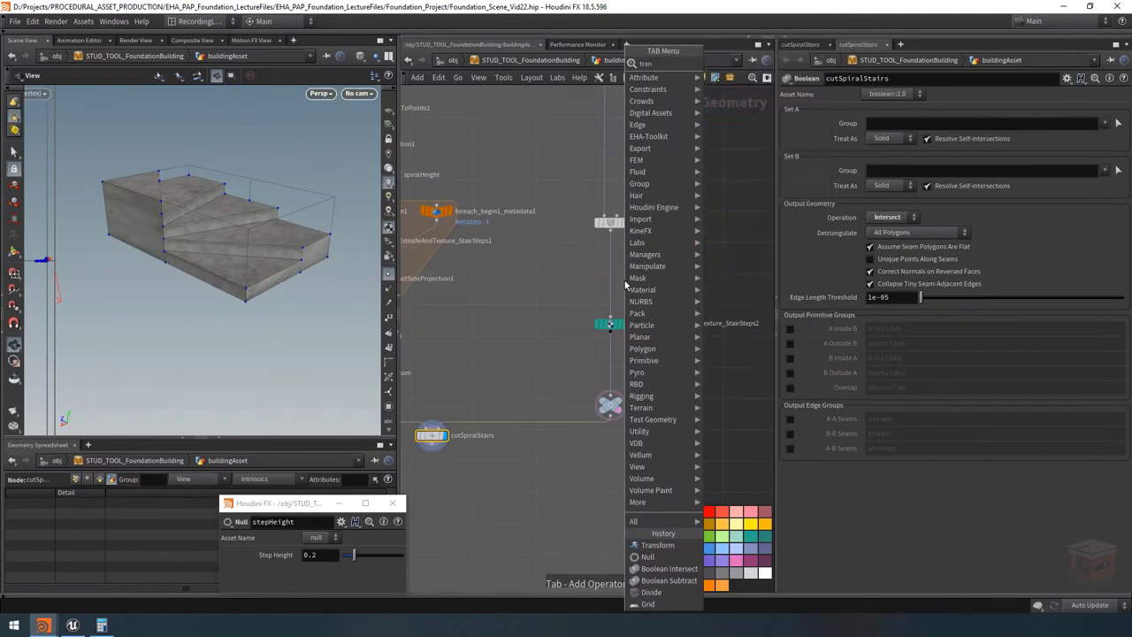
pyautogui.press('Return')
pyautogui.click(610, 291)
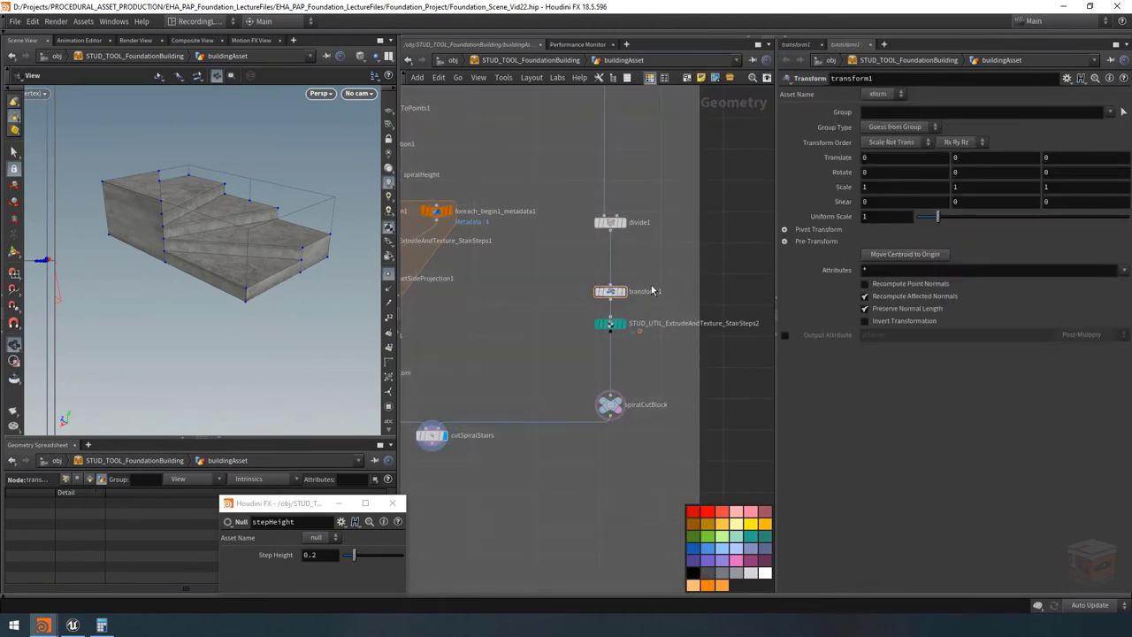
pyautogui.doubleClick(648, 292)
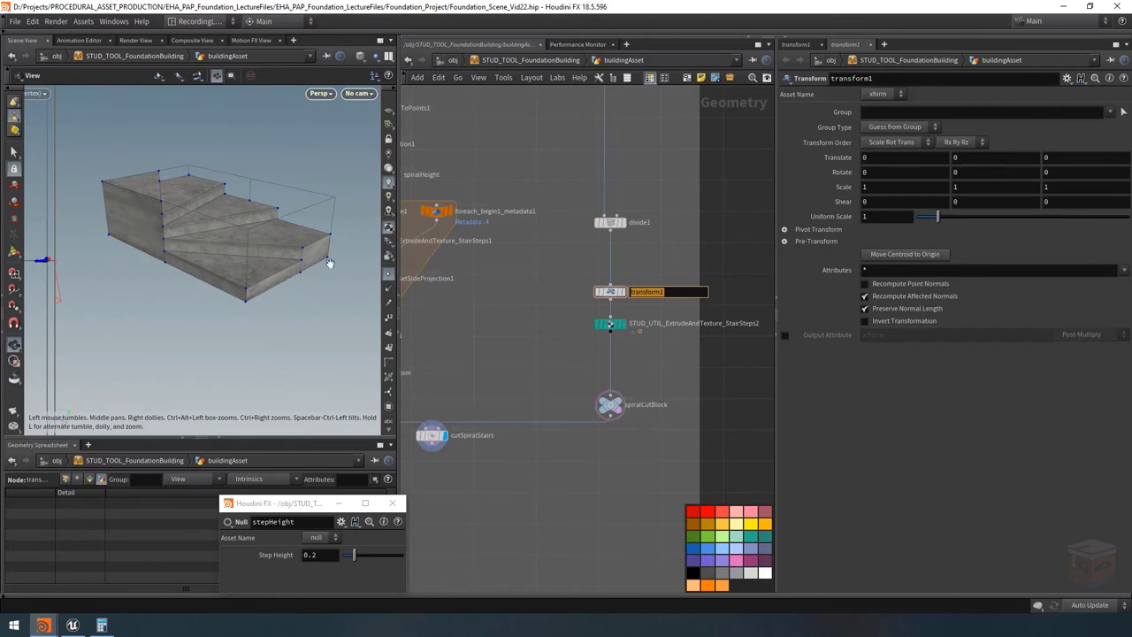
pyautogui.write('offsetDownShape')
pyautogui.press('Return')
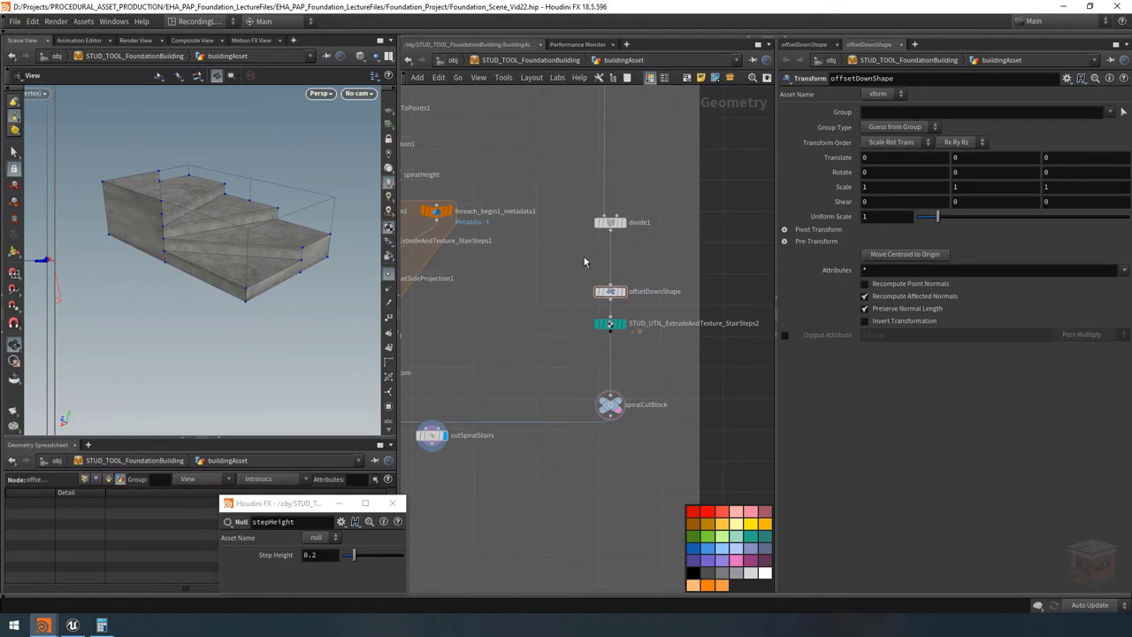
# Copy flattenToBottom's Translate Y parameter.
pyautogui.moveTo(554, 307); pyautogui.dragTo(569, 310, button='middle')
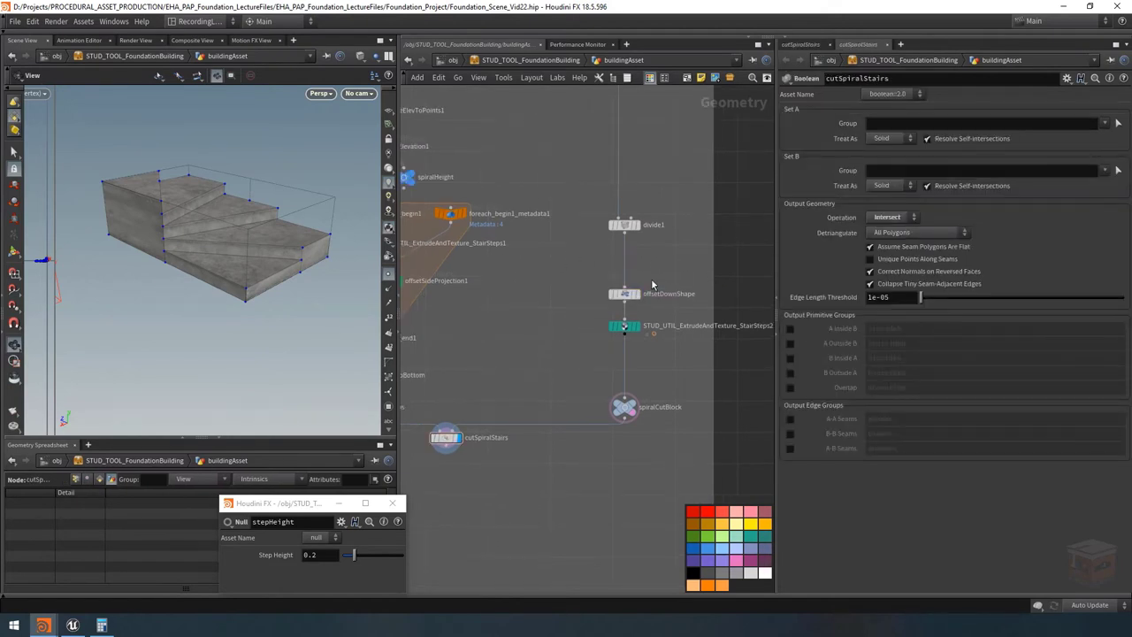
pyautogui.click(621, 295)
pyautogui.scroll(-3, 583, 305)
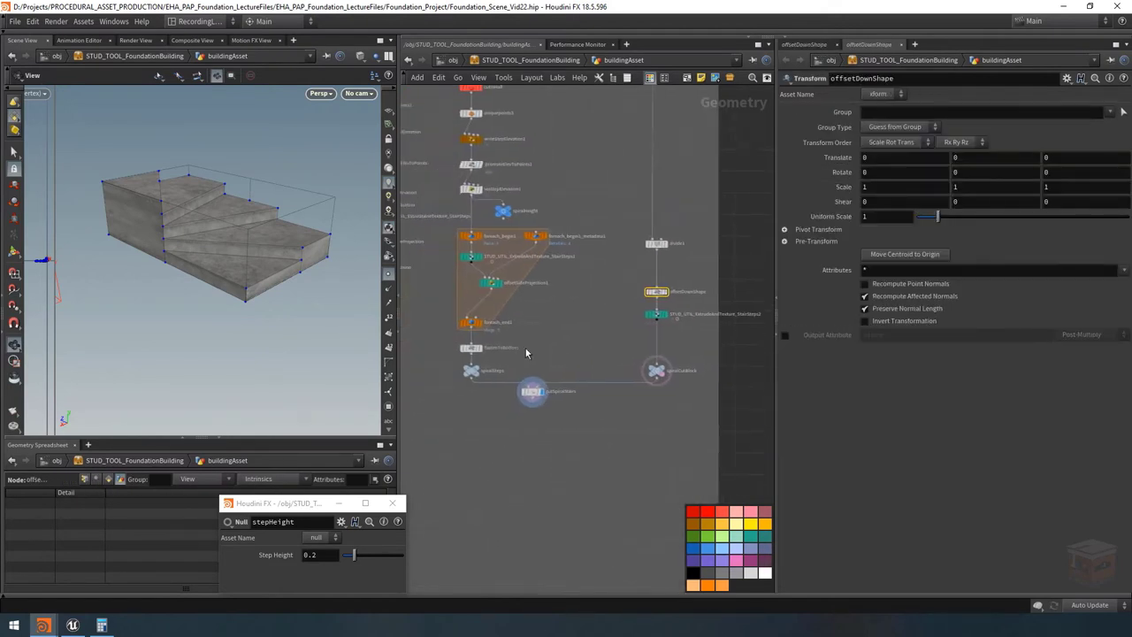
pyautogui.scroll(4, 525, 354)
pyautogui.moveTo(562, 339)
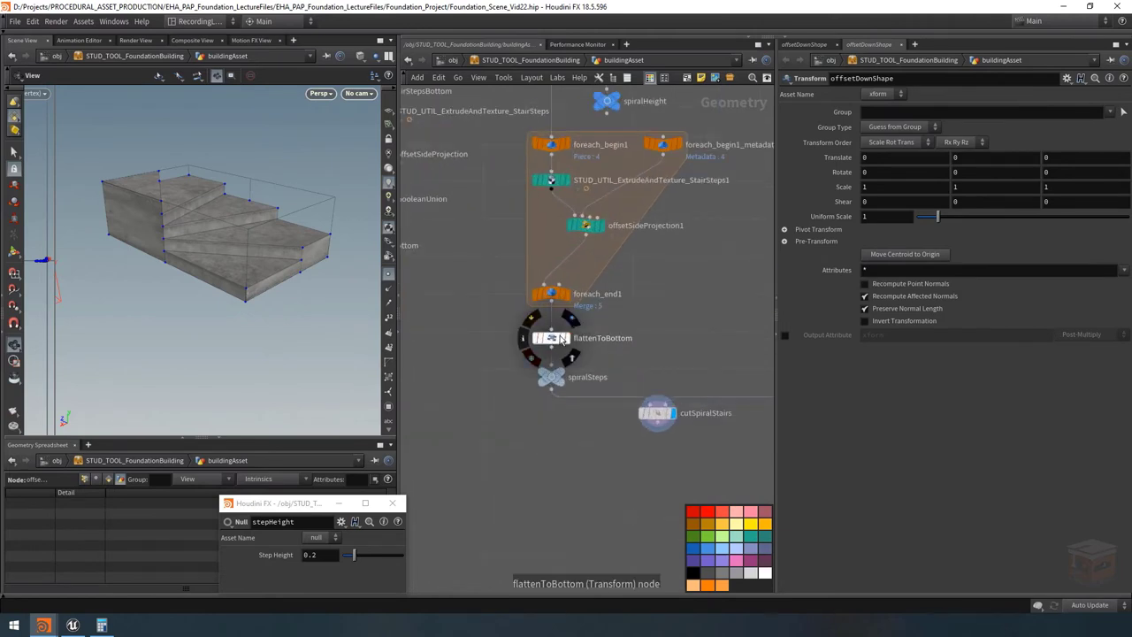
pyautogui.click(552, 339)
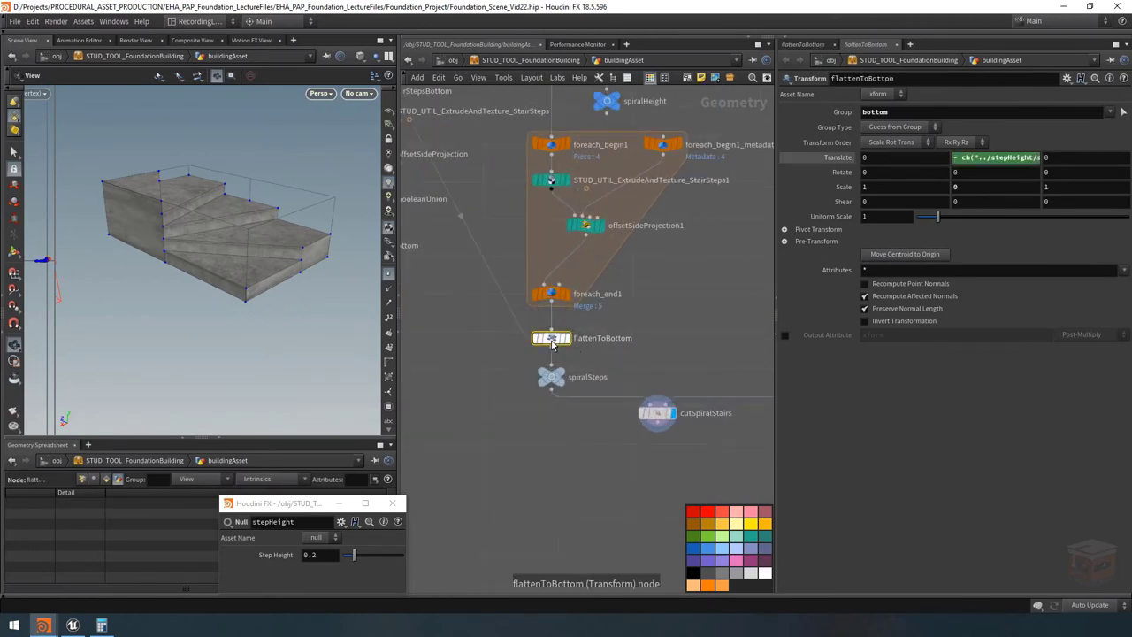
pyautogui.rightClick(966, 160)
pyautogui.click(966, 238)
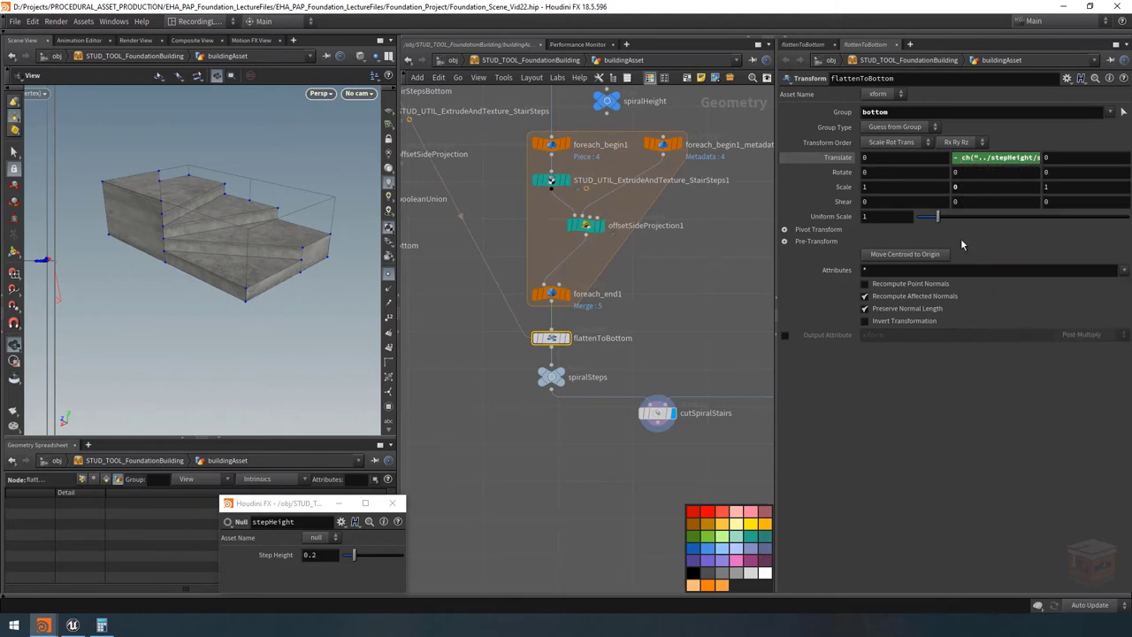
# Paste a relative reference to flattenToBottom's Translate Y into offsetDownShape's Translate Y.
pyautogui.moveTo(726, 288); pyautogui.dragTo(678, 251, button='middle')
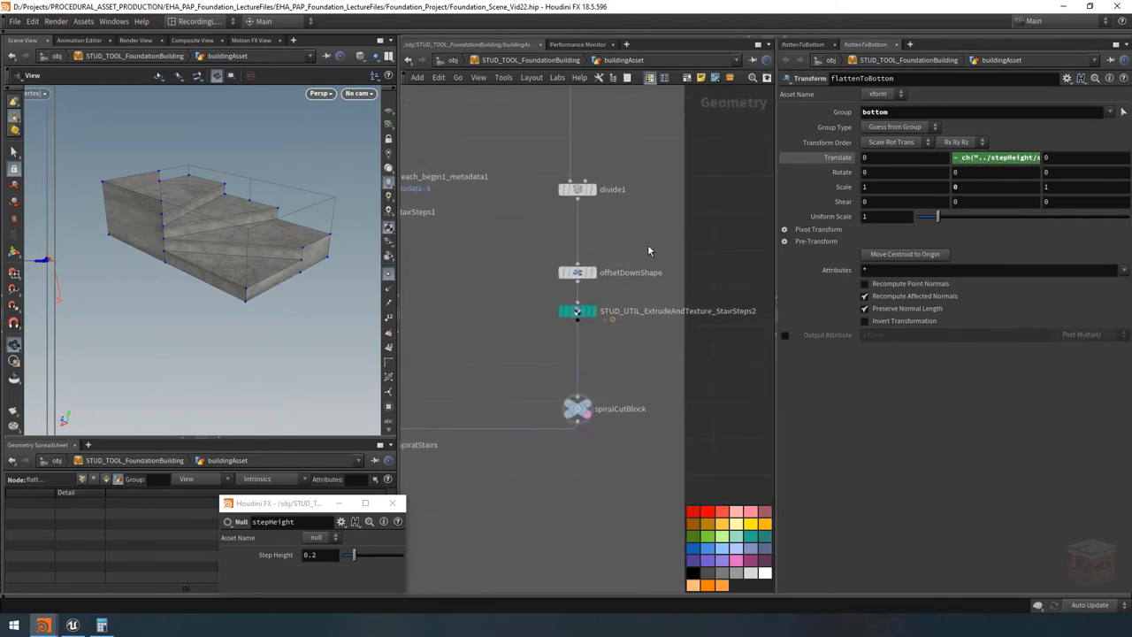
pyautogui.click(578, 273)
pyautogui.rightClick(967, 157)
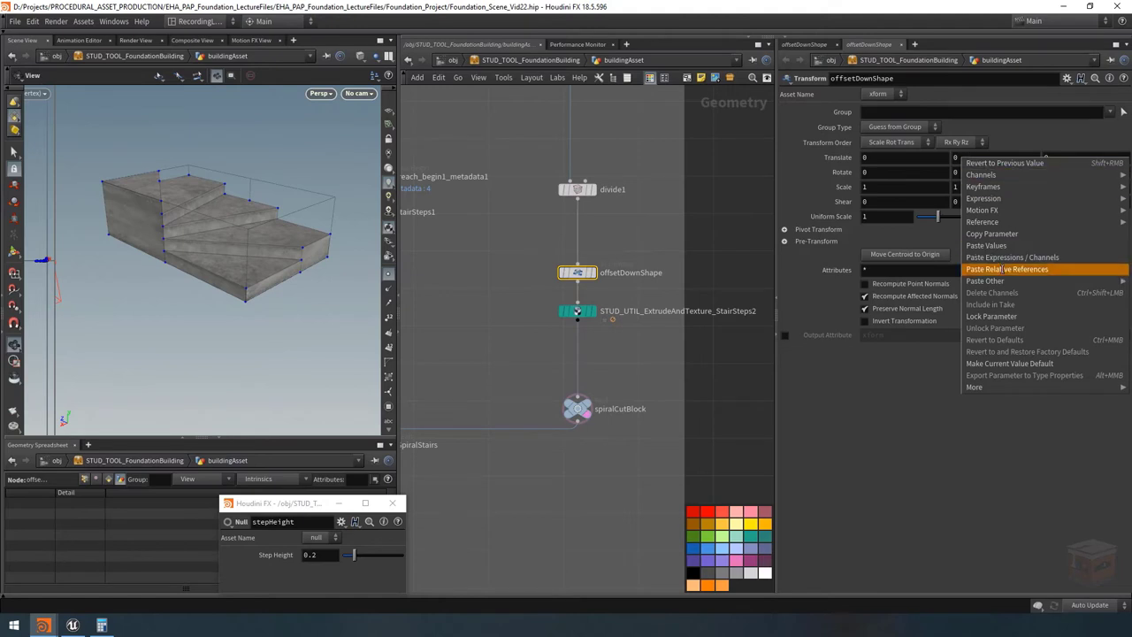
pyautogui.click(1006, 269)
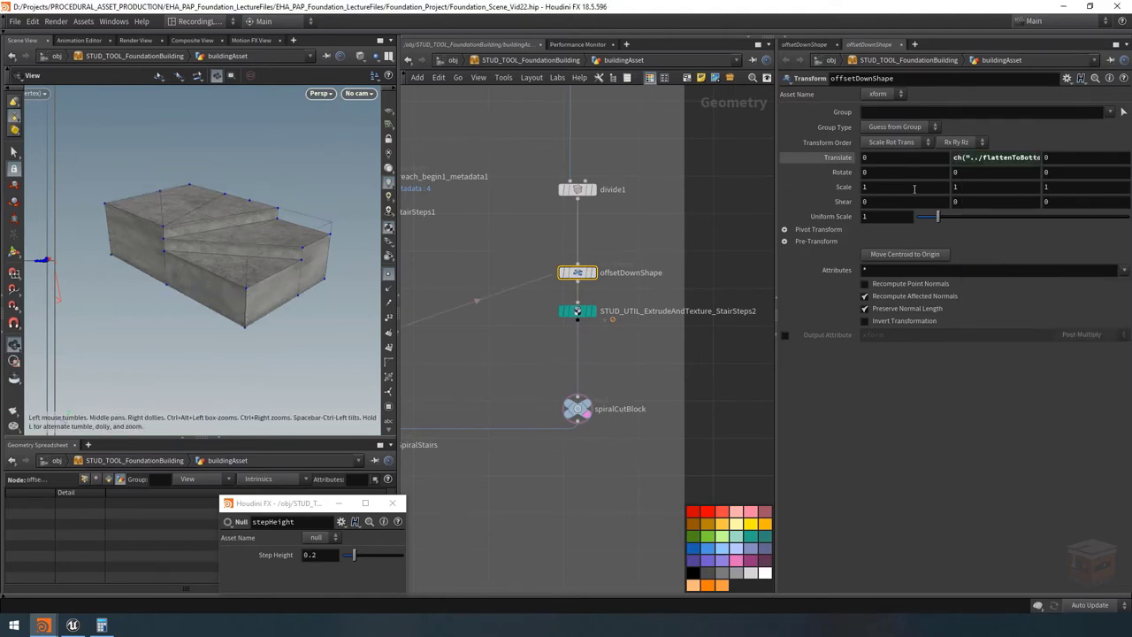
pyautogui.scroll(-5, 610, 285)
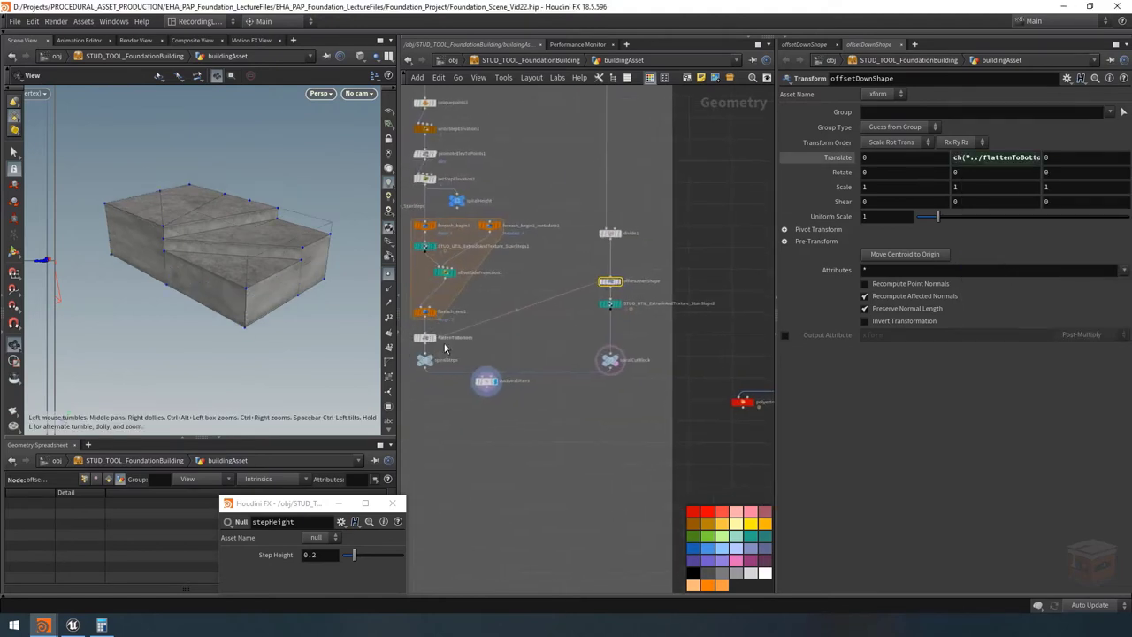
pyautogui.scroll(4, 646, 335)
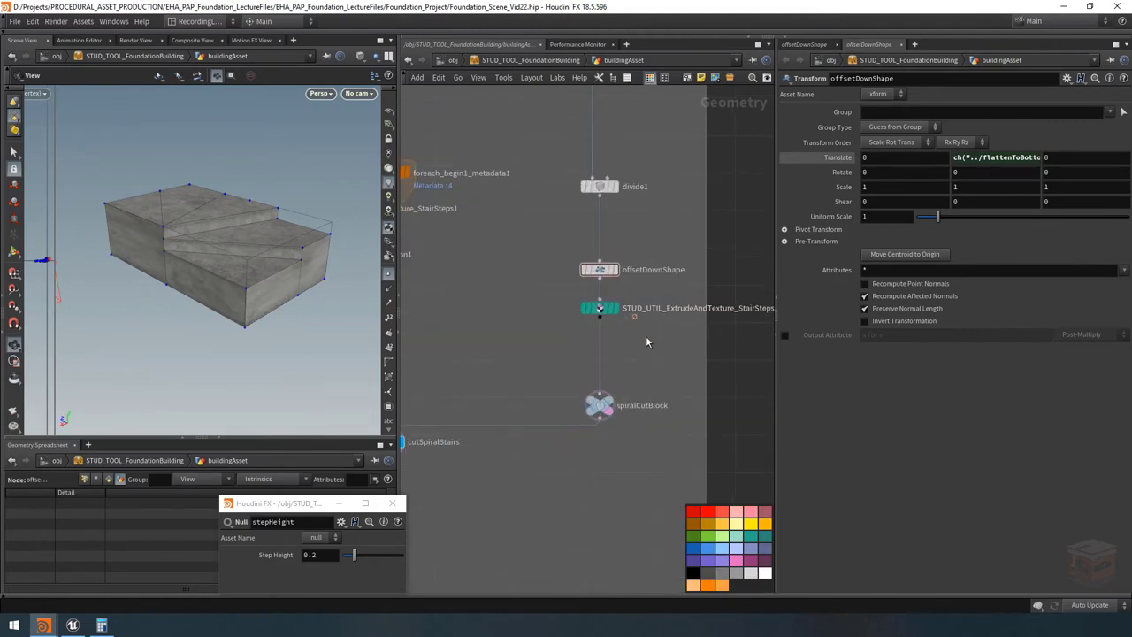
pyautogui.moveTo(606, 339); pyautogui.dragTo(525, 297)
# Append a minus and a relative ch("../flattenToBottom/ty") reference to StairSteps2's Extrude Depth.
pyautogui.moveTo(177, 226); pyautogui.dragTo(244, 208)
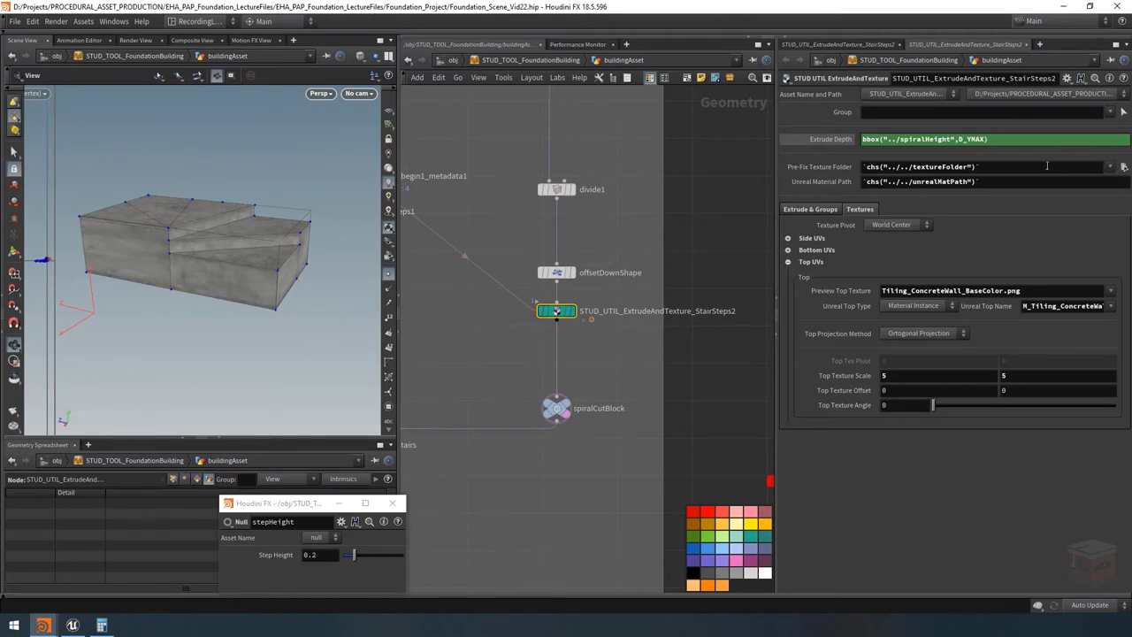
pyautogui.click(1024, 139)
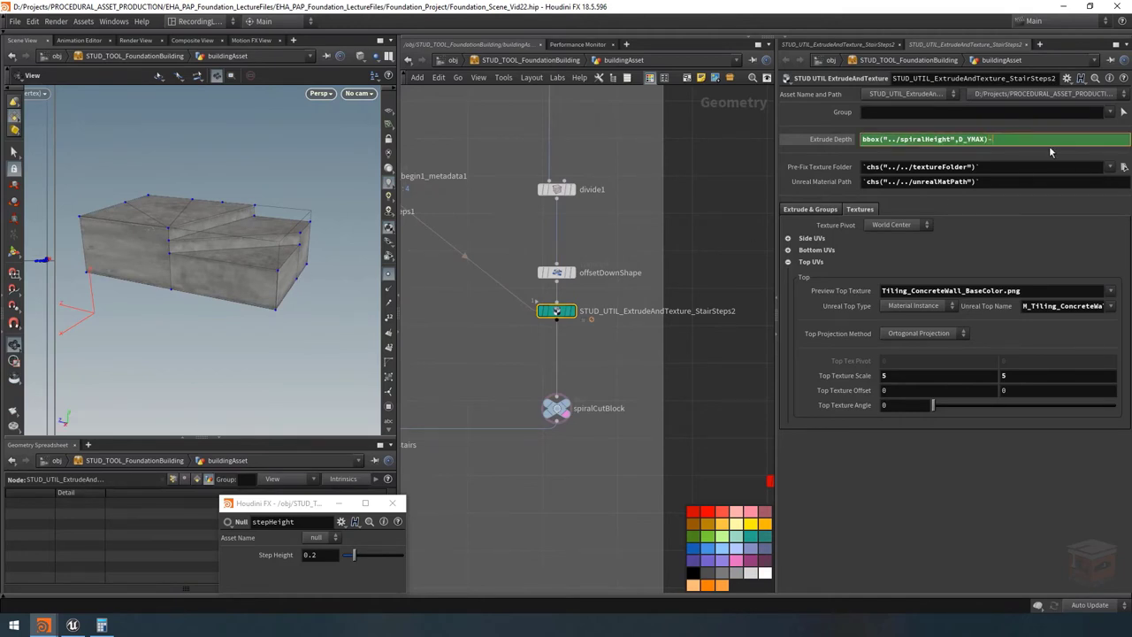
pyautogui.rightClick(1037, 139)
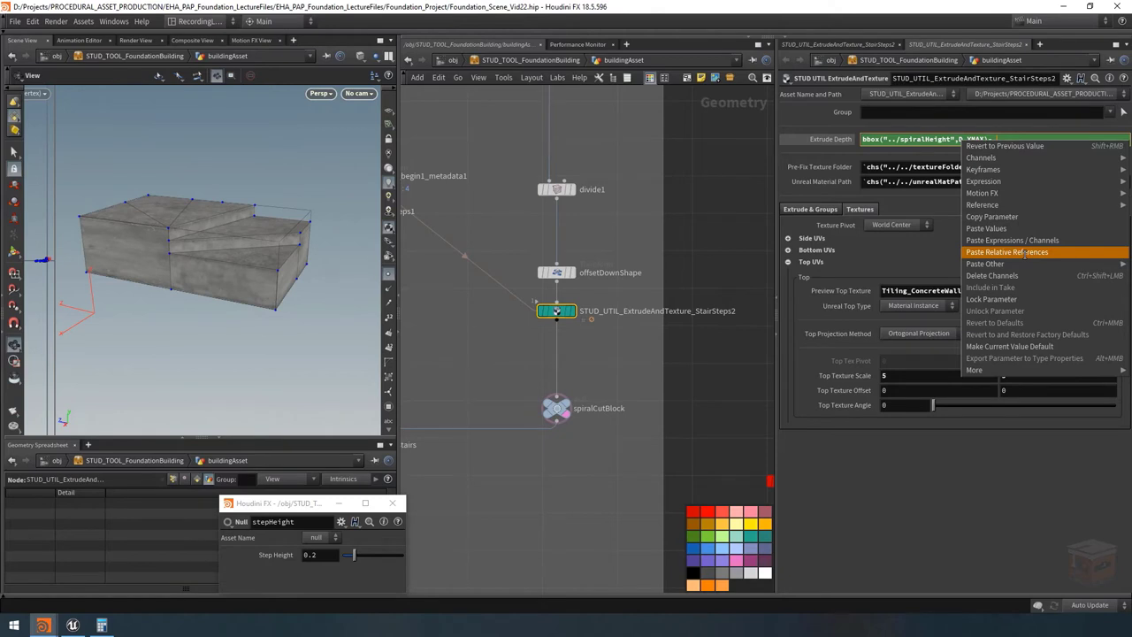
pyautogui.click(1017, 252)
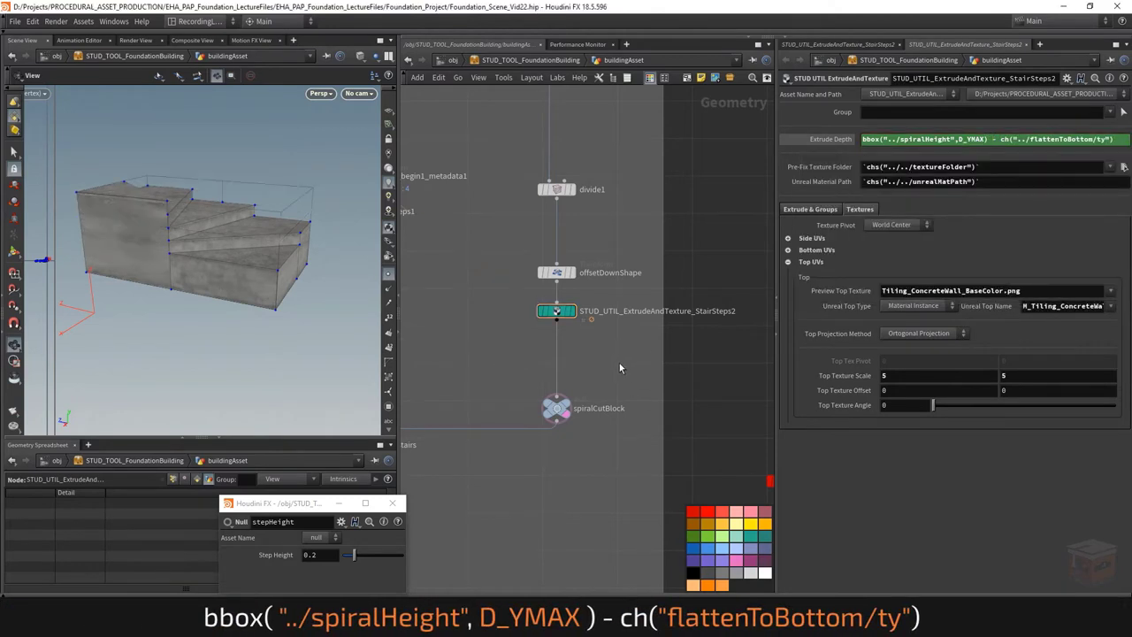
# Check flattenToBottom's offset and verify the new Extrude Depth makes the cut block taller.
pyautogui.scroll(-2, 619, 363)
pyautogui.moveTo(619, 363); pyautogui.dragTo(776, 380, button='middle')
pyautogui.click(455, 381)
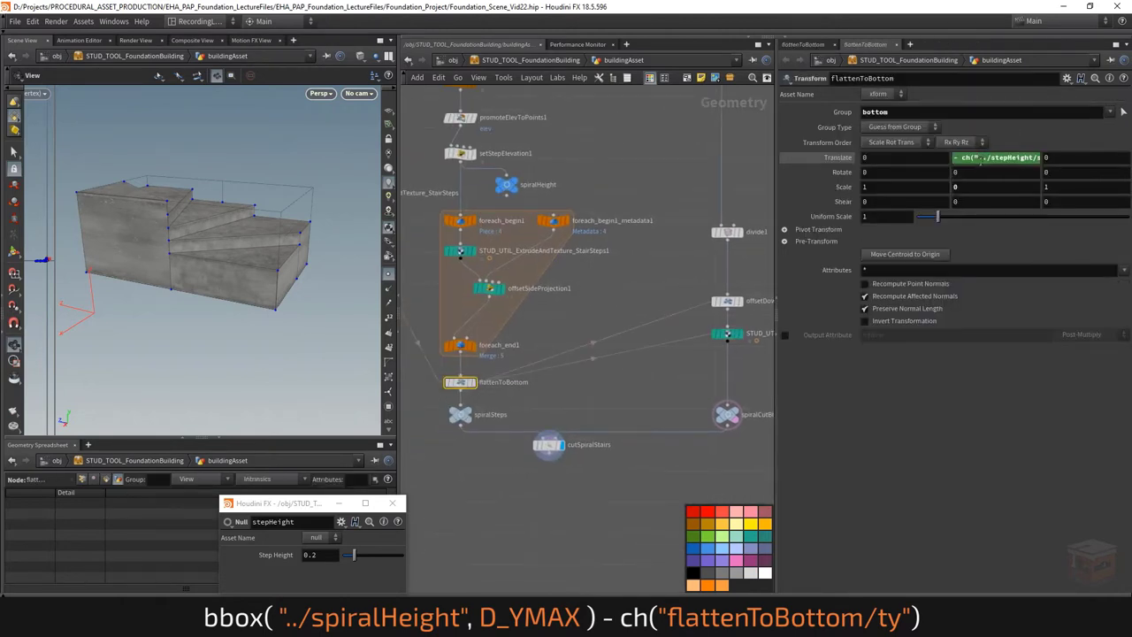
pyautogui.moveTo(574, 322); pyautogui.dragTo(418, 325, button='middle')
pyautogui.click(570, 331)
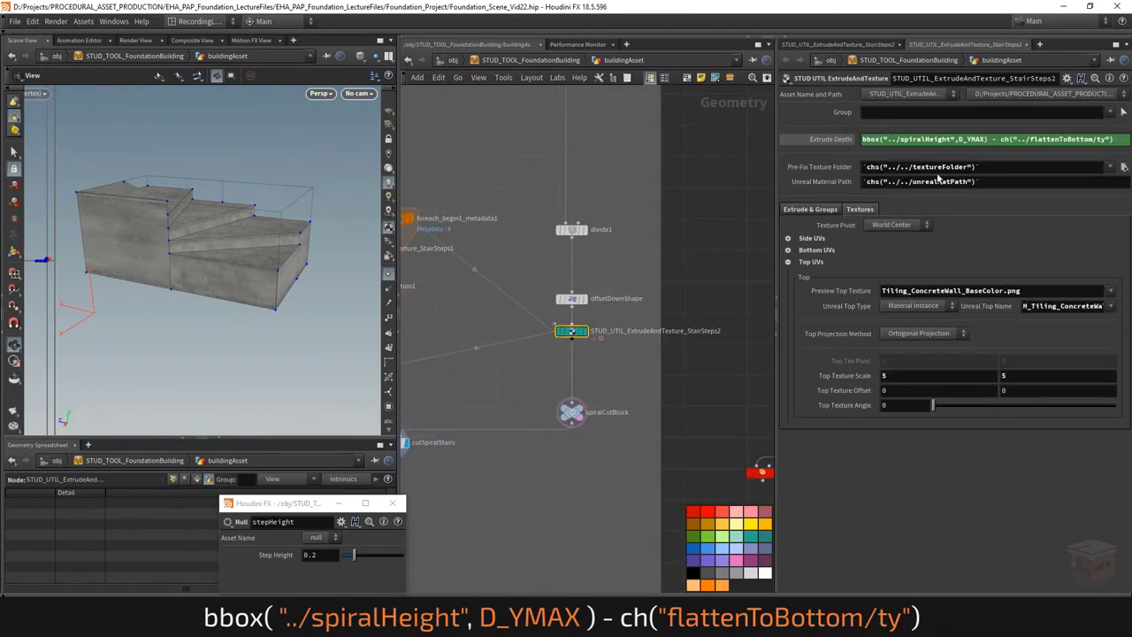
pyautogui.moveTo(1121, 139); pyautogui.dragTo(998, 139)
pyautogui.moveTo(204, 240); pyautogui.dragTo(175, 234)
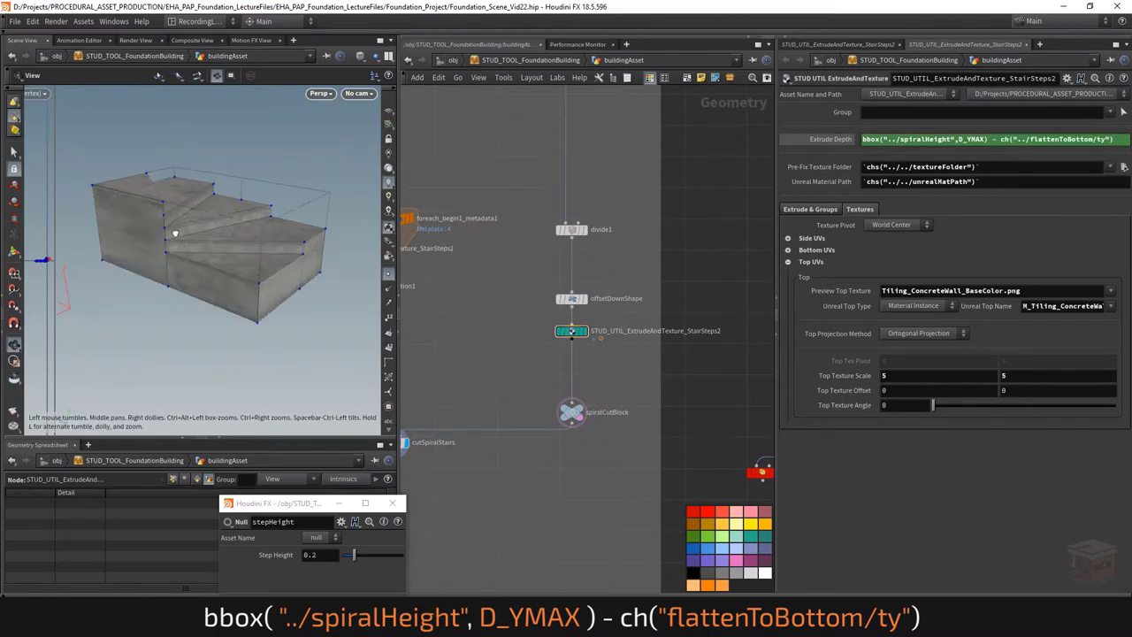
pyautogui.moveTo(426, 324); pyautogui.dragTo(588, 297, button='middle')
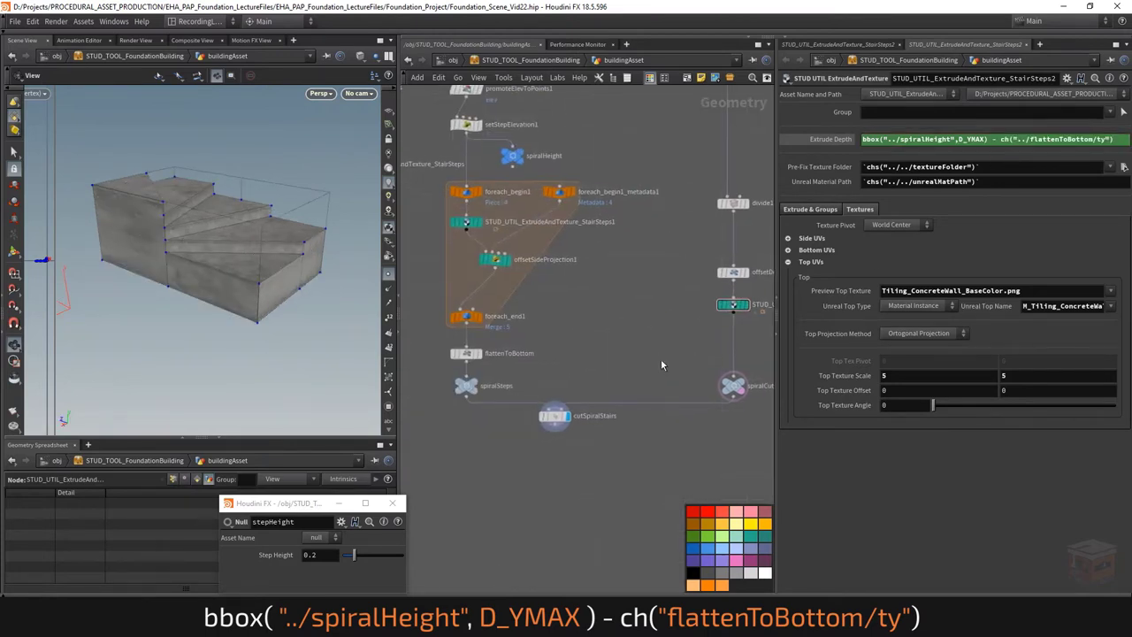
pyautogui.moveTo(599, 373); pyautogui.dragTo(540, 432)
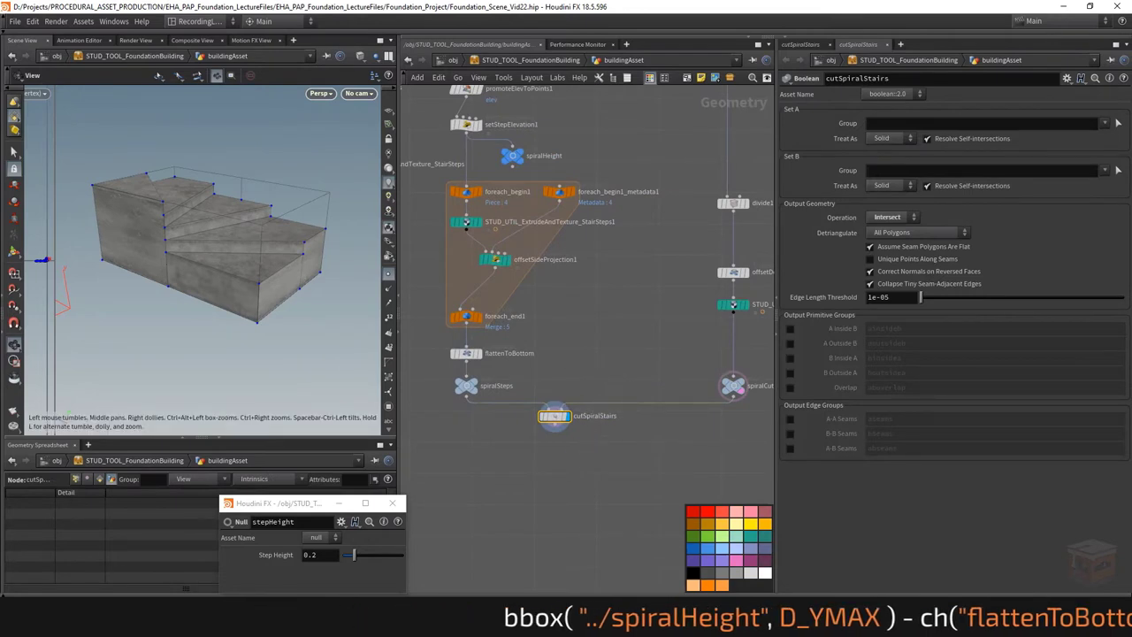
pyautogui.click(567, 325)
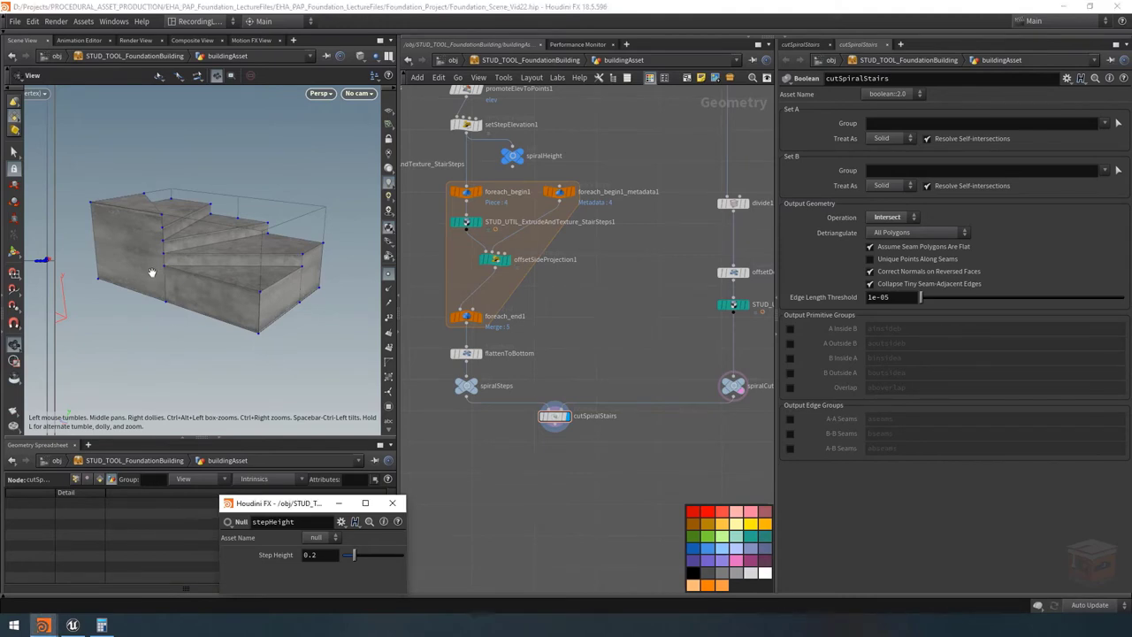
pyautogui.moveTo(154, 271)
pyautogui.mouseDown()
pyautogui.moveTo(146, 262)
pyautogui.moveTo(213, 286)
pyautogui.moveTo(256, 283)
pyautogui.moveTo(212, 292)
pyautogui.moveTo(155, 278)
pyautogui.mouseUp()
pyautogui.moveTo(256, 306); pyautogui.dragTo(220, 301)
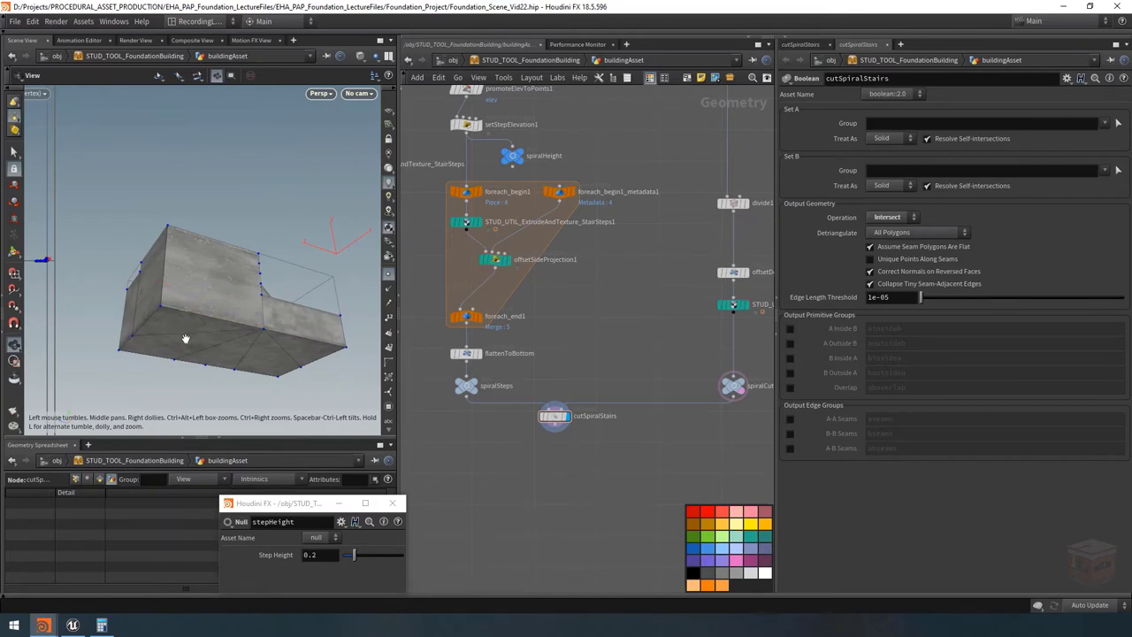
pyautogui.moveTo(192, 326); pyautogui.dragTo(231, 297)
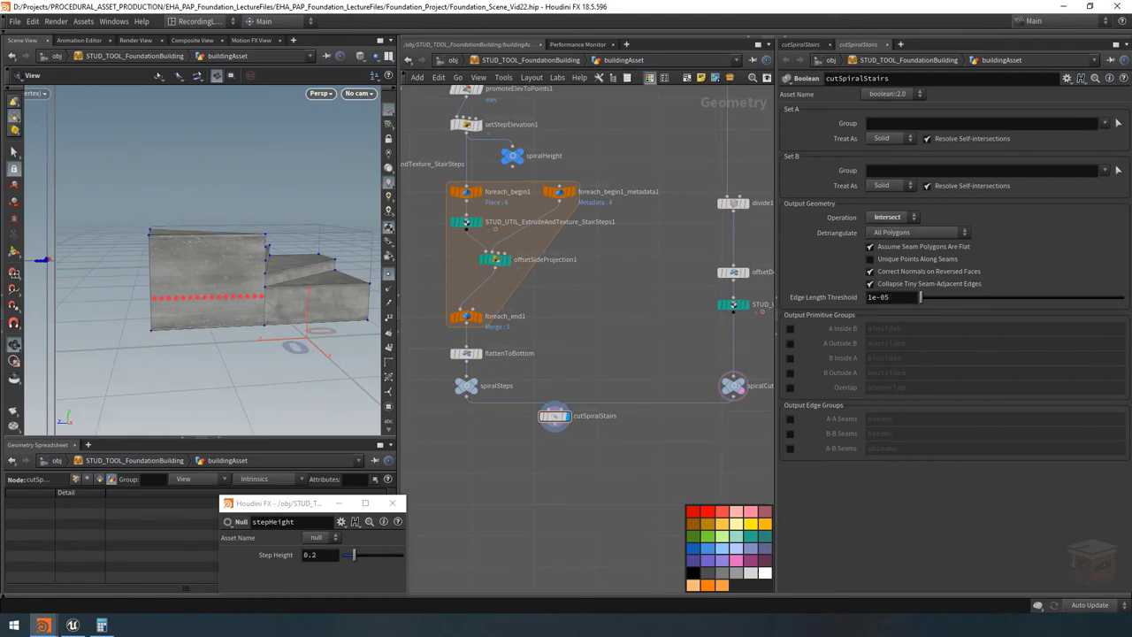
# Add a Grid node named backTurnHalfCut.
pyautogui.scroll(-8, 600, 353)
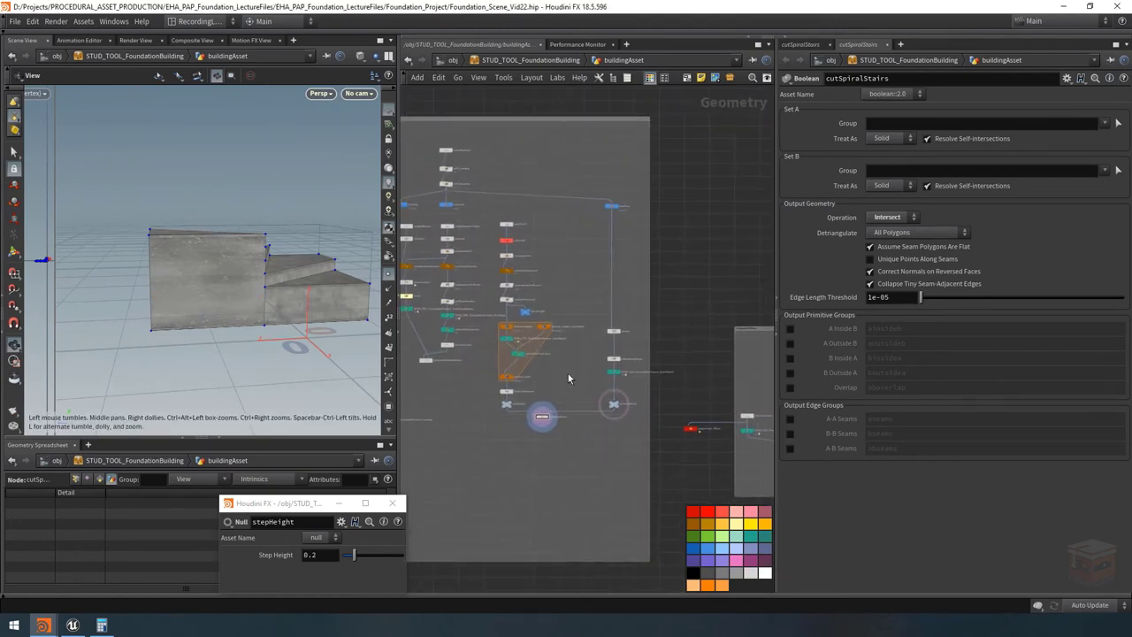
pyautogui.scroll(3, 580, 253)
pyautogui.press('Tab')
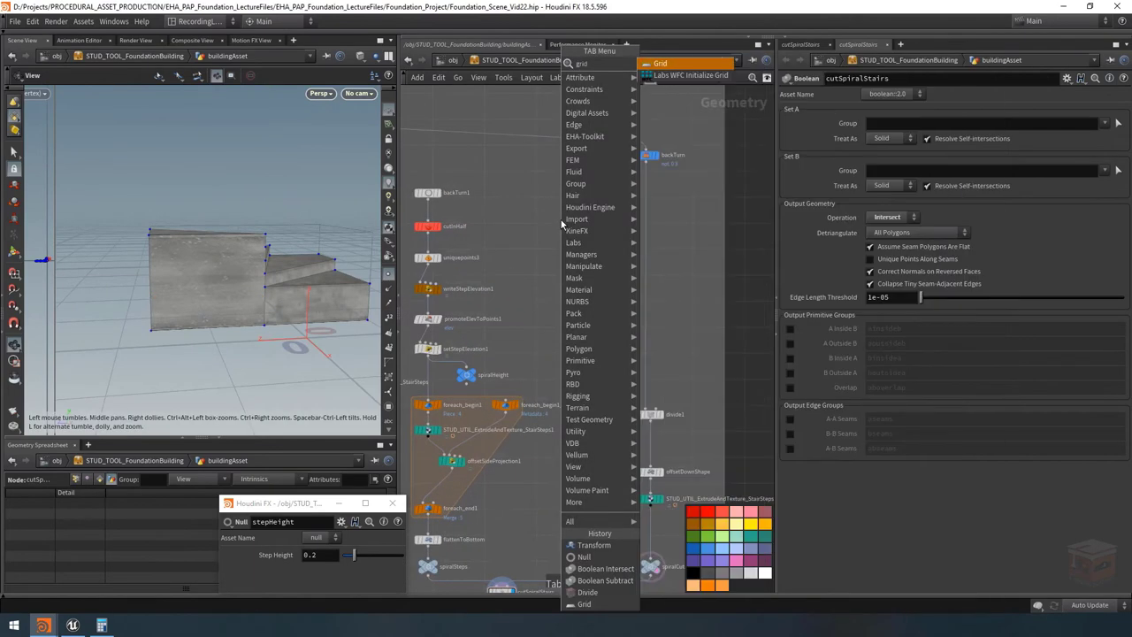
pyautogui.press('Escape')
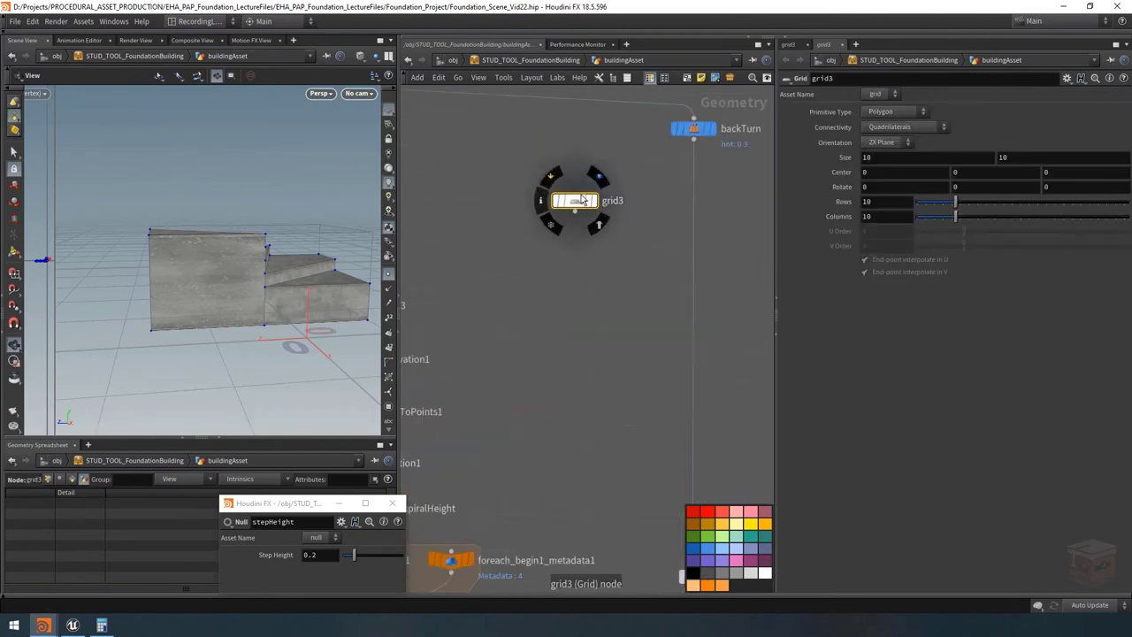
pyautogui.doubleClick(614, 205)
pyautogui.write('back')
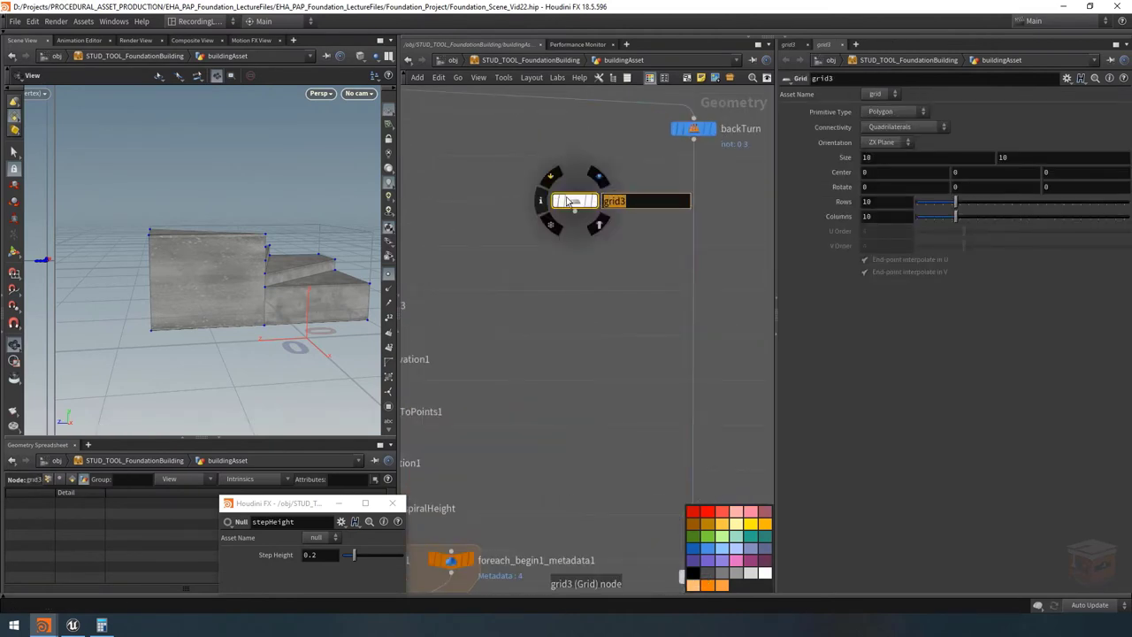
pyautogui.write('turn')
pyautogui.press('BackSpace')
pyautogui.press('BackSpace')
pyautogui.press('BackSpace')
pyautogui.press('BackSpace')
pyautogui.write('TurnHalfCut')
pyautogui.press('Return')
# Display backTurnHalfCut and give it 2 rows and 2 columns.
pyautogui.scroll(-3, 628, 262)
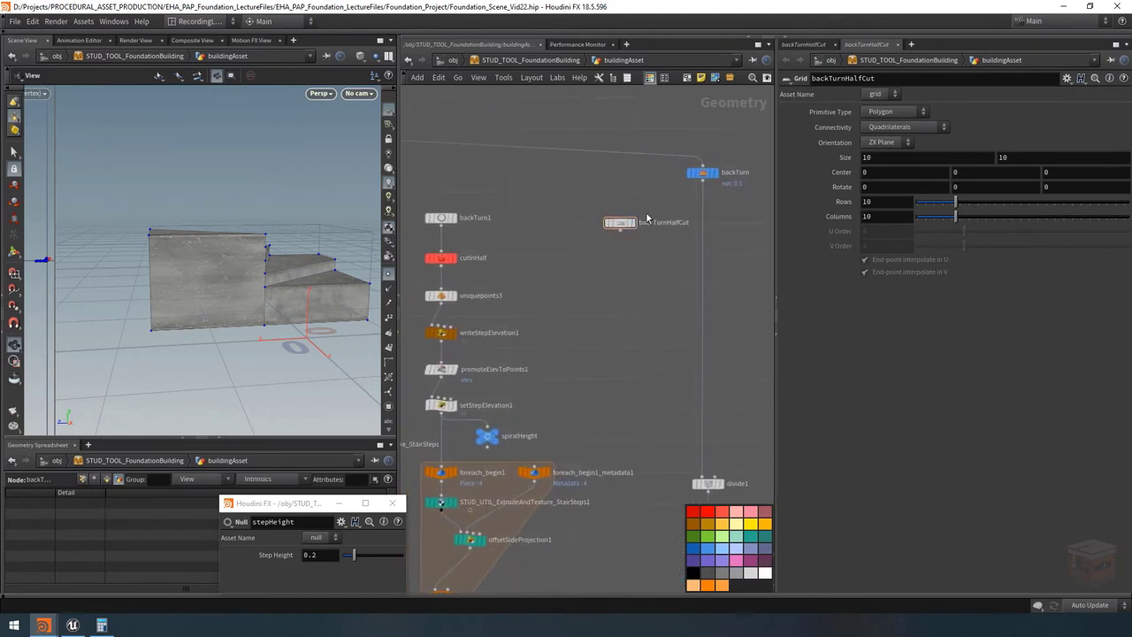
pyautogui.moveTo(659, 180); pyautogui.dragTo(633, 262)
pyautogui.click(632, 223)
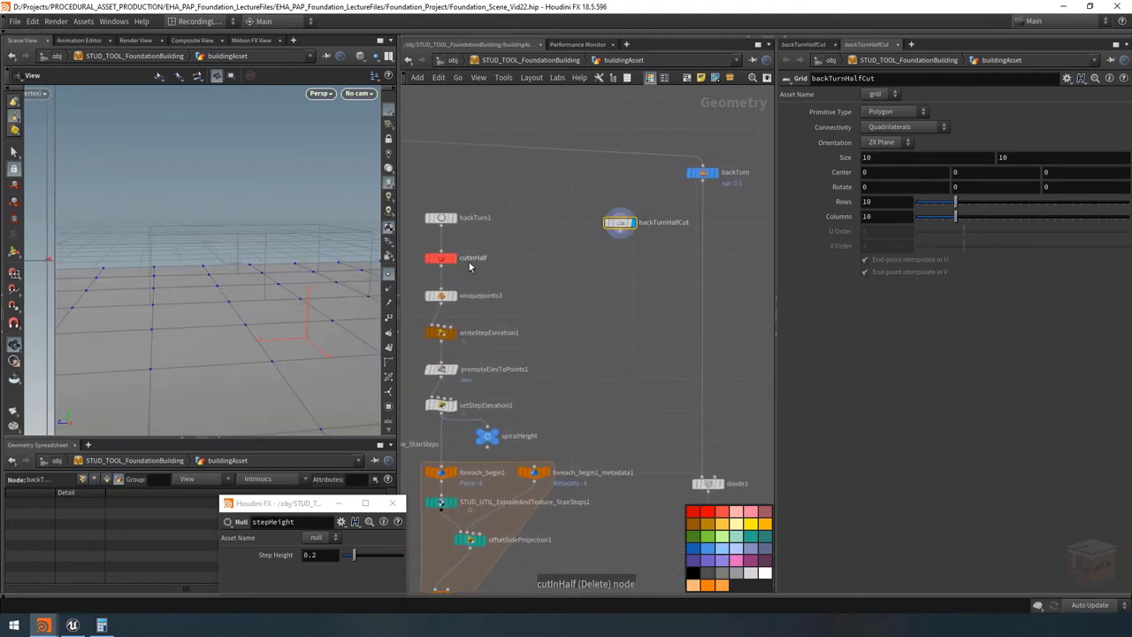
pyautogui.moveTo(265, 265)
pyautogui.mouseDown()
pyautogui.moveTo(214, 268)
pyautogui.moveTo(253, 288)
pyautogui.moveTo(237, 261)
pyautogui.moveTo(265, 265)
pyautogui.mouseUp()
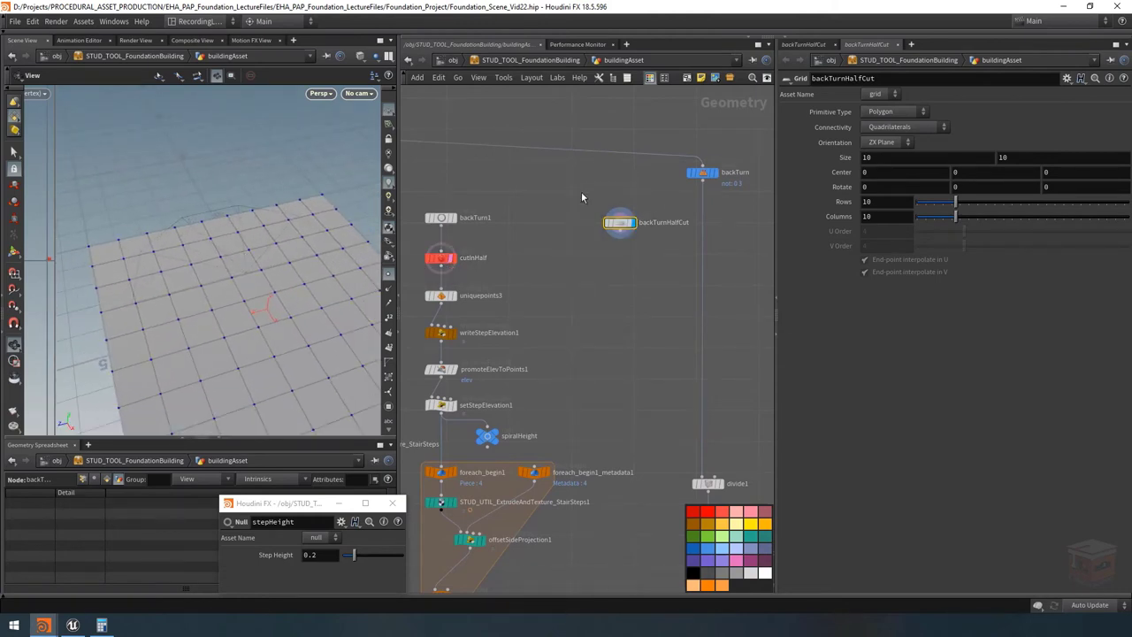
pyautogui.doubleClick(899, 204)
pyautogui.write('2')
pyautogui.press('Tab')
pyautogui.write('2')
pyautogui.press('Return')
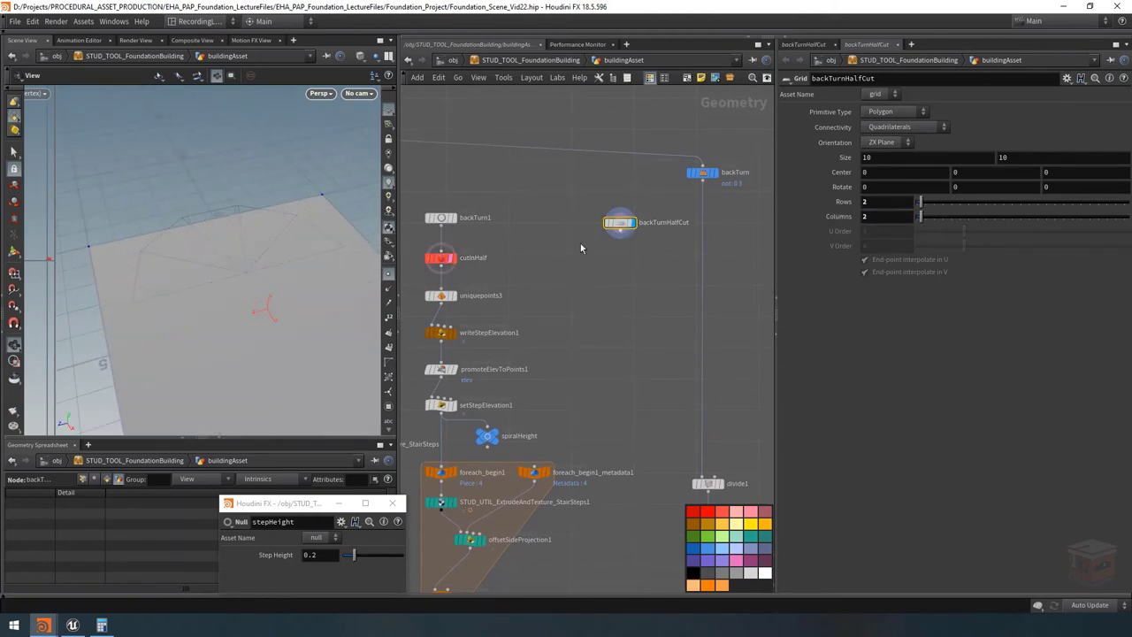
pyautogui.moveTo(242, 263); pyautogui.dragTo(237, 259)
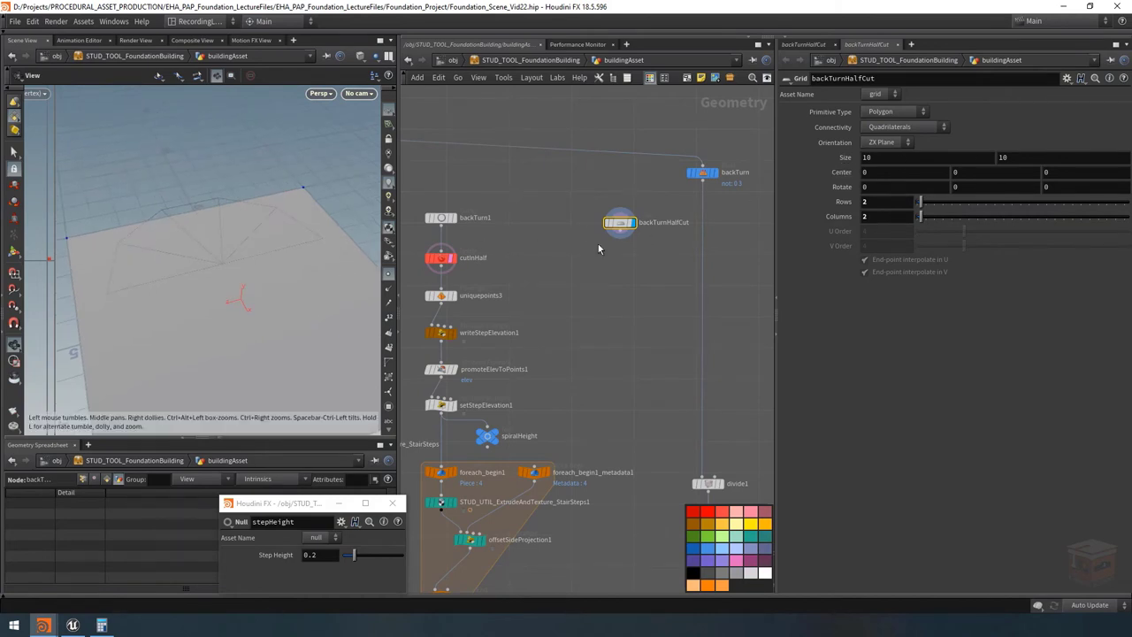
# Add cutInHalf as spare input and size the grid bbox(-1,D_XSIZE) by bbox(-1,D_ZSIZE)*0.5.
pyautogui.click(1066, 78)
pyautogui.click(972, 171)
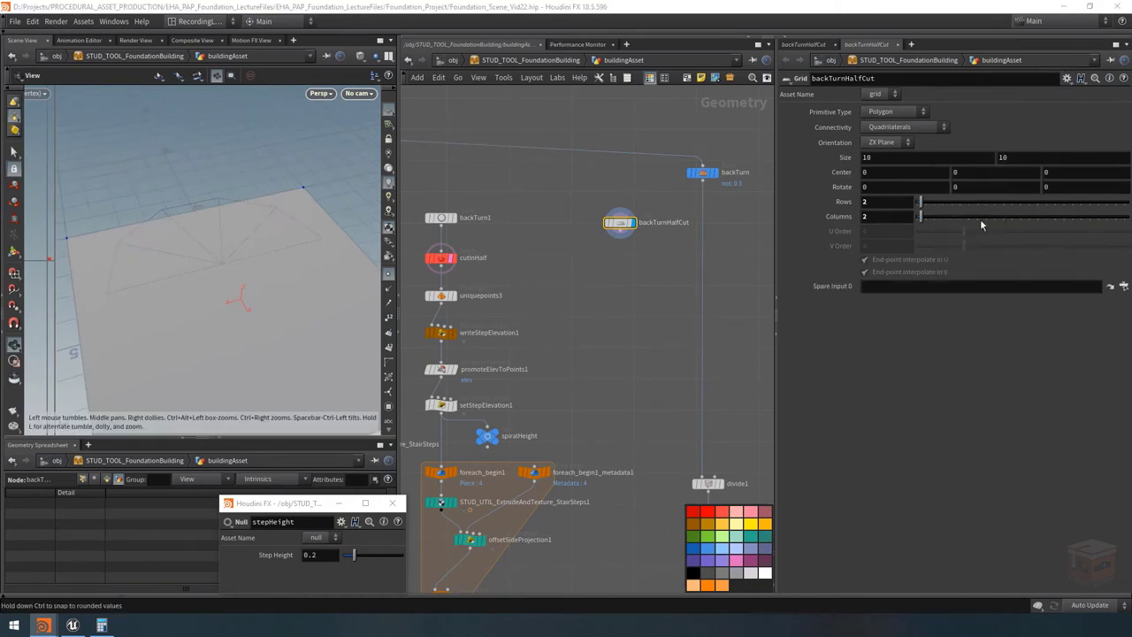
pyautogui.moveTo(473, 258); pyautogui.dragTo(934, 287)
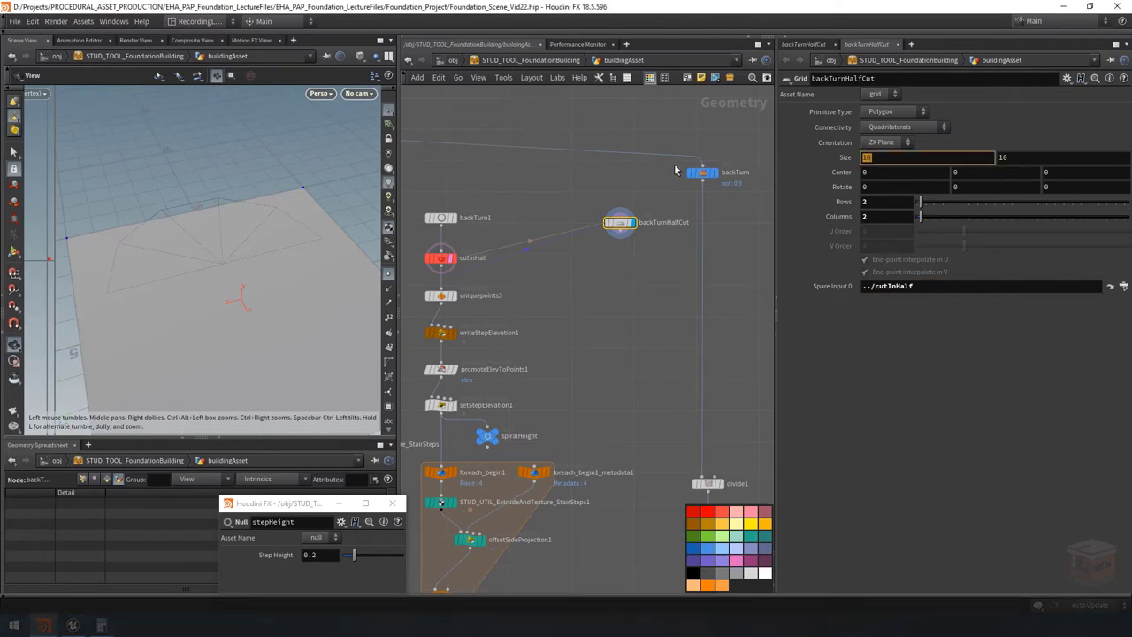
pyautogui.click(902, 158)
pyautogui.write('bbox()')
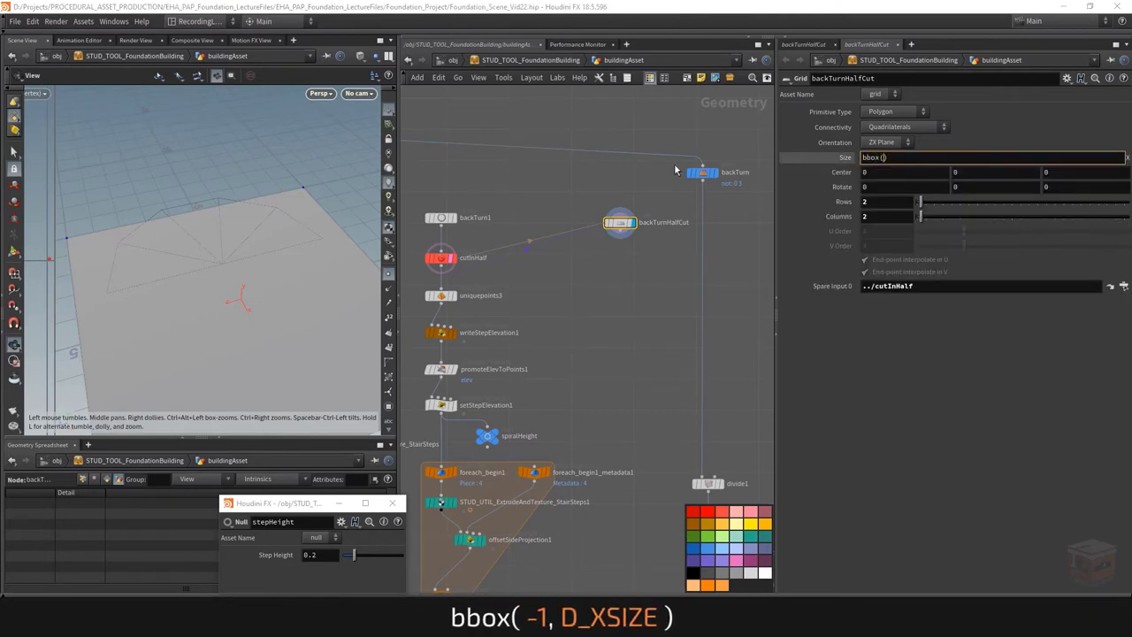
pyautogui.write('-1,D_XSIZE')
pyautogui.press('Return')
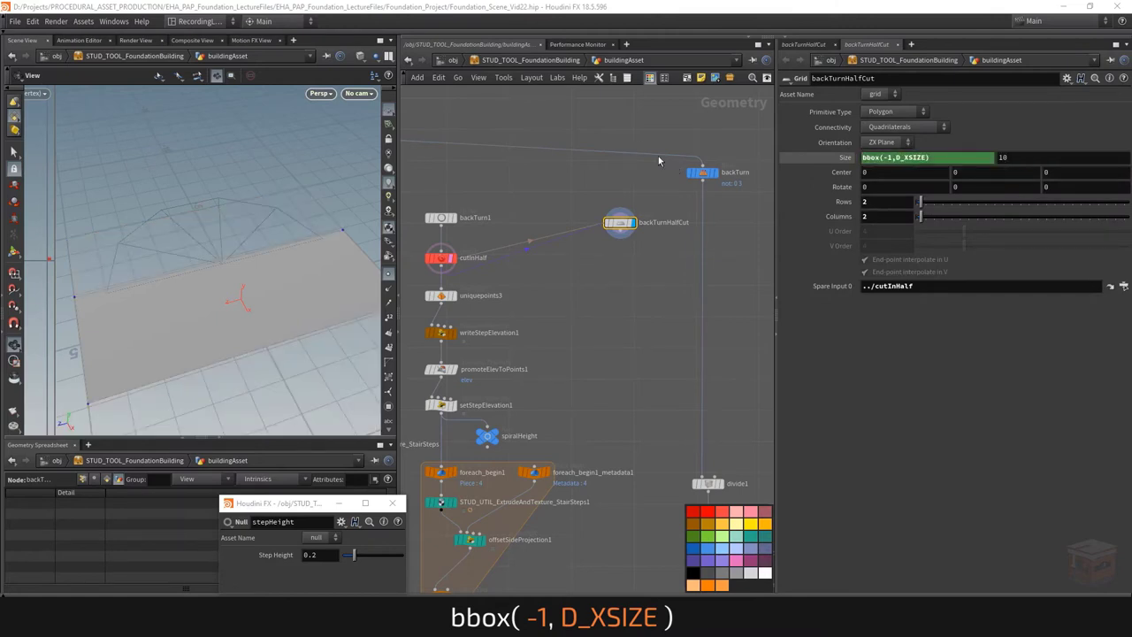
pyautogui.hotkey('ctrl', 'z')
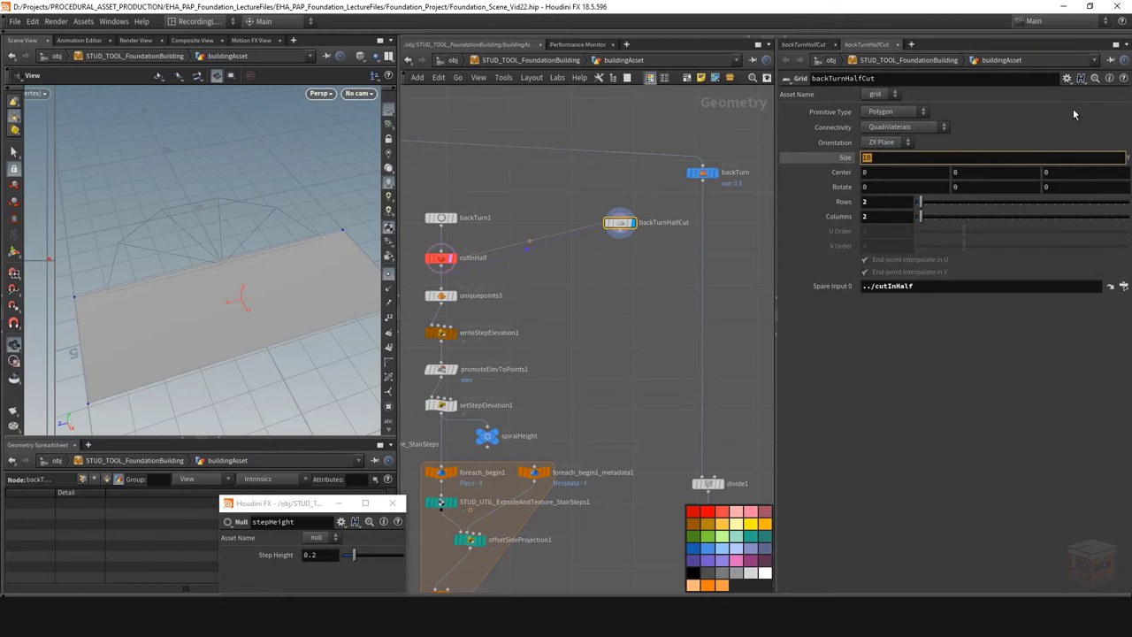
pyautogui.write('bbox(-1,D_ZSIZE)')
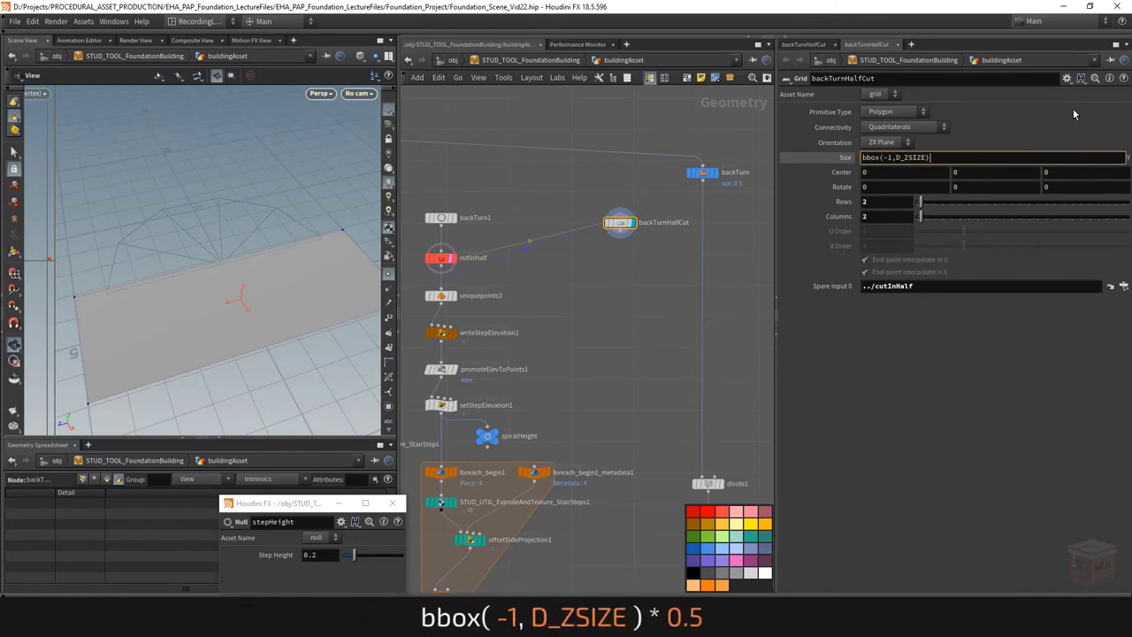
pyautogui.write('*0.5')
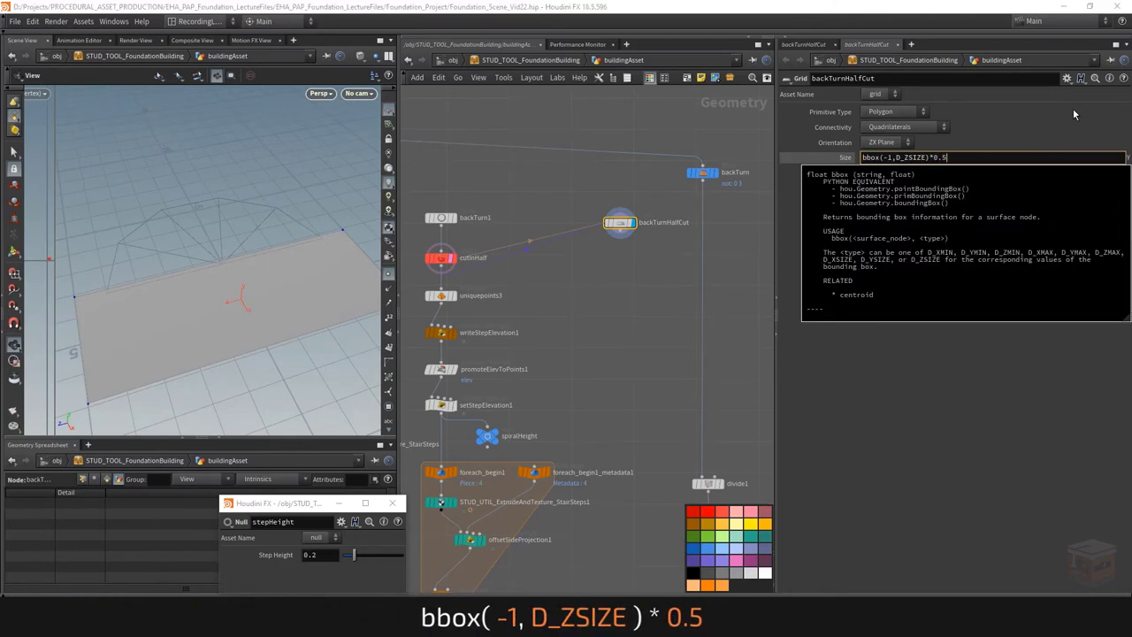
pyautogui.press('Return')
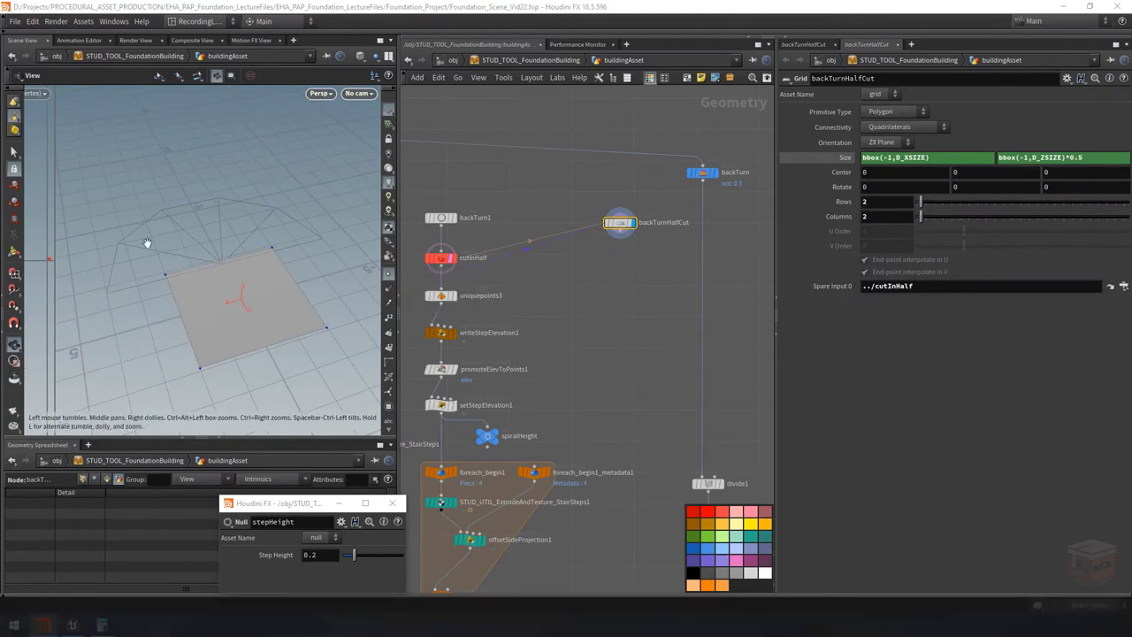
# Centre the grid at centroid(-1,D_X), 0, ch("sizey")*0.5.
pyautogui.doubleClick(864, 174)
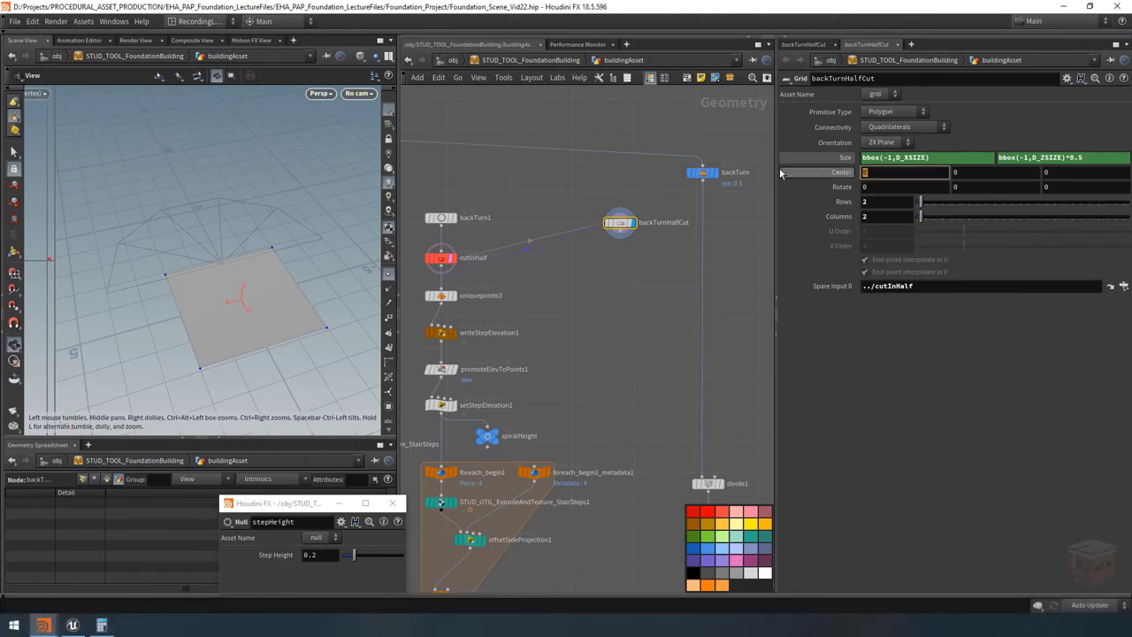
pyautogui.write('cent')
pyautogui.press('Tab')
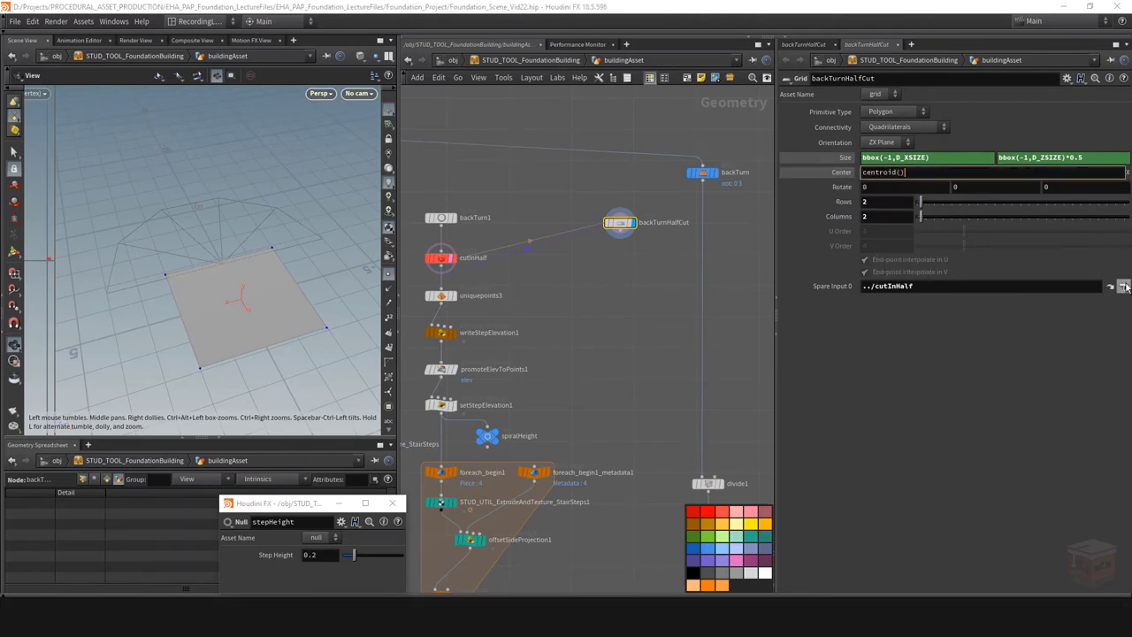
pyautogui.write('-1,D_X')
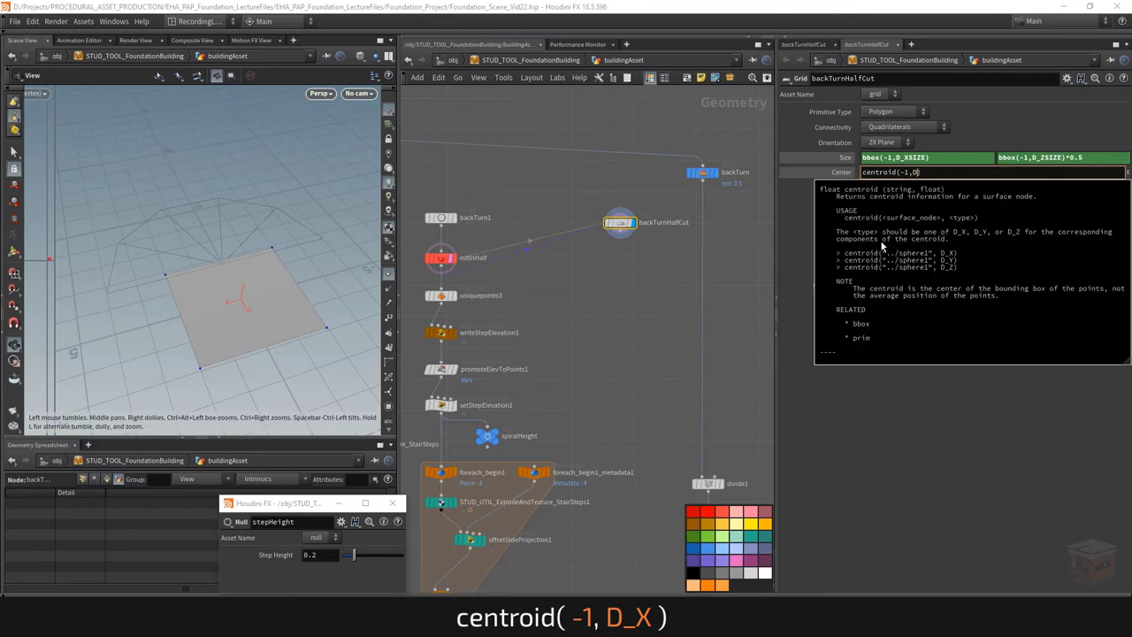
pyautogui.press('Return')
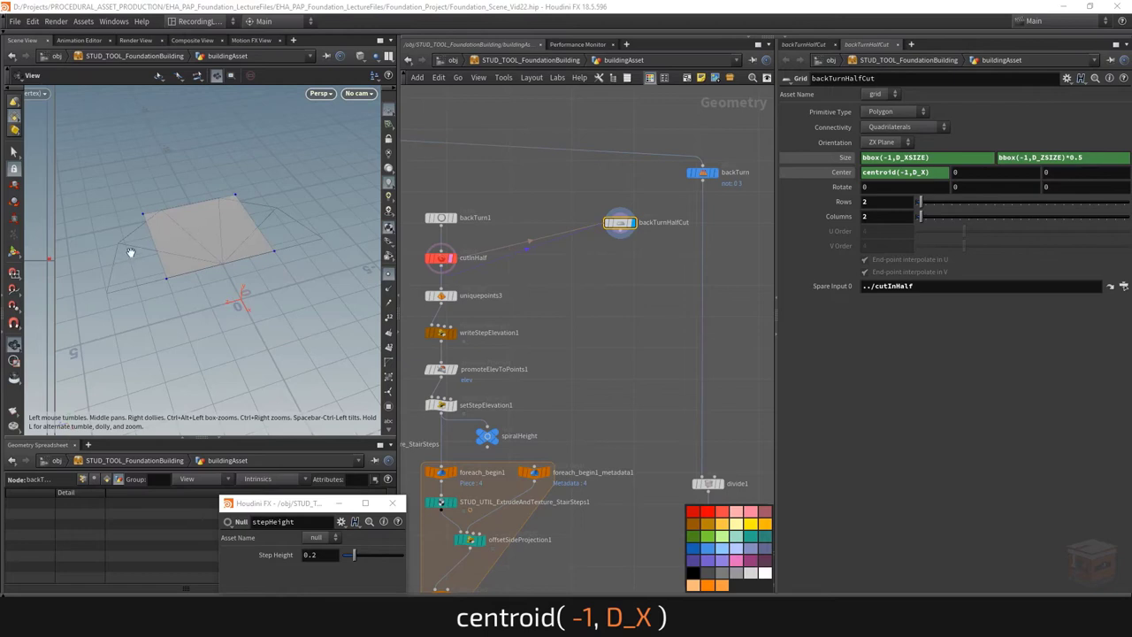
pyautogui.rightClick(1036, 158)
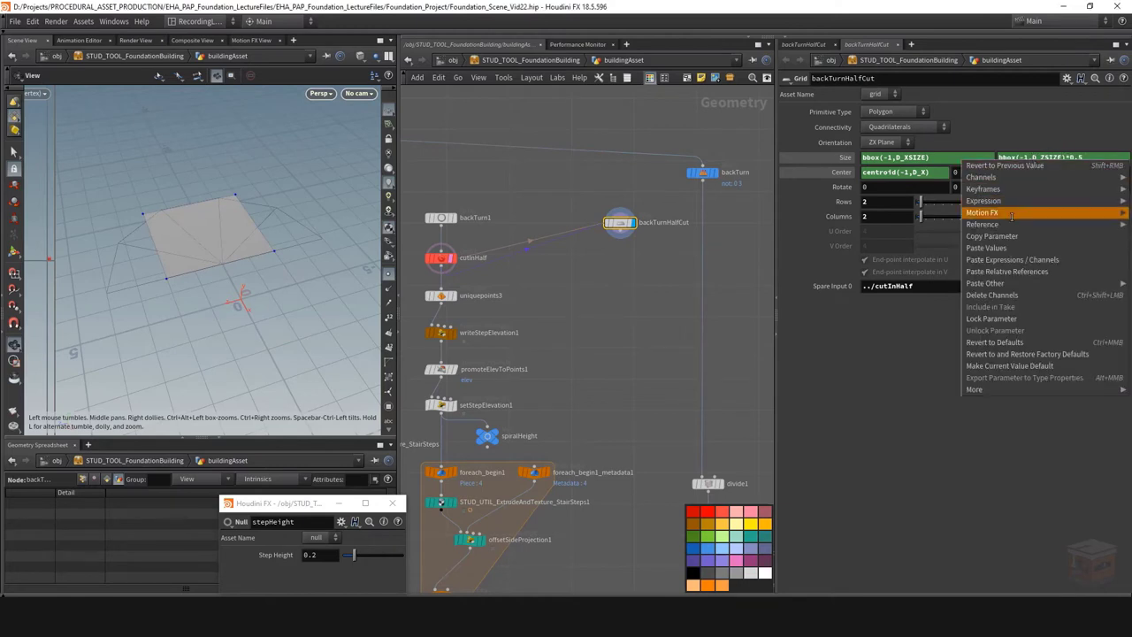
pyautogui.press('Escape')
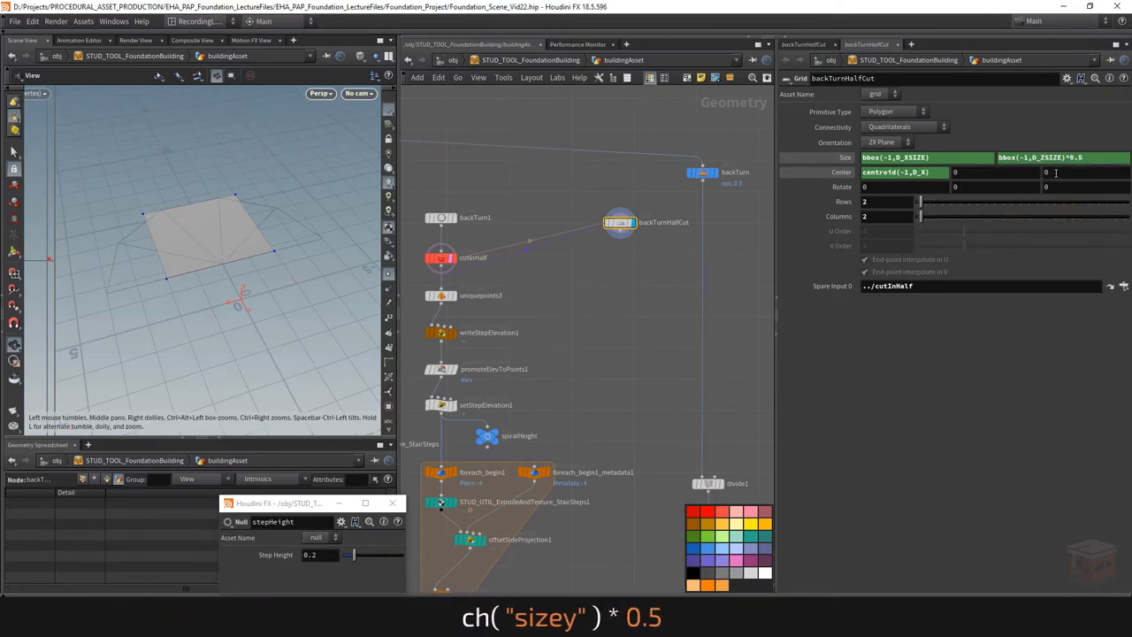
pyautogui.rightClick(1054, 172)
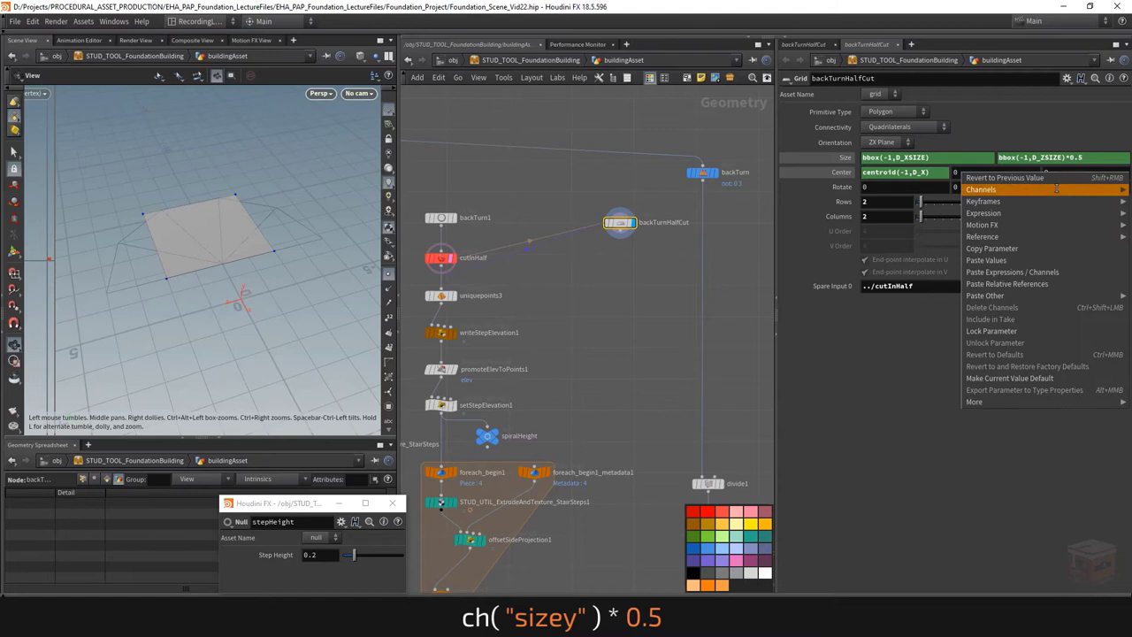
pyautogui.click(1046, 280)
pyautogui.click(1101, 172)
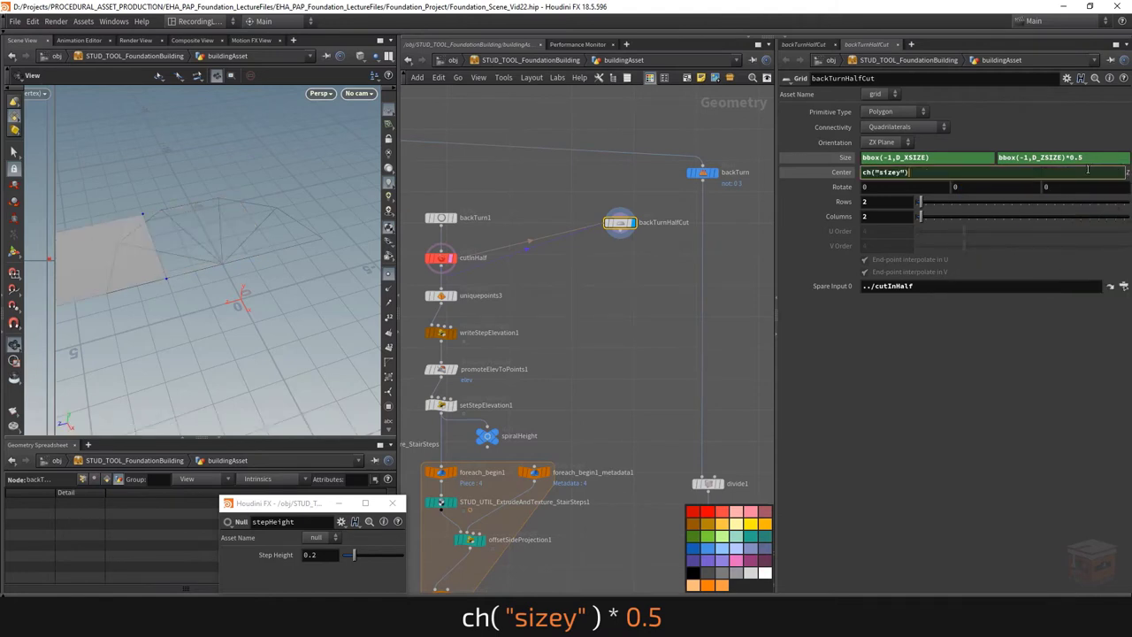
pyautogui.press('Return')
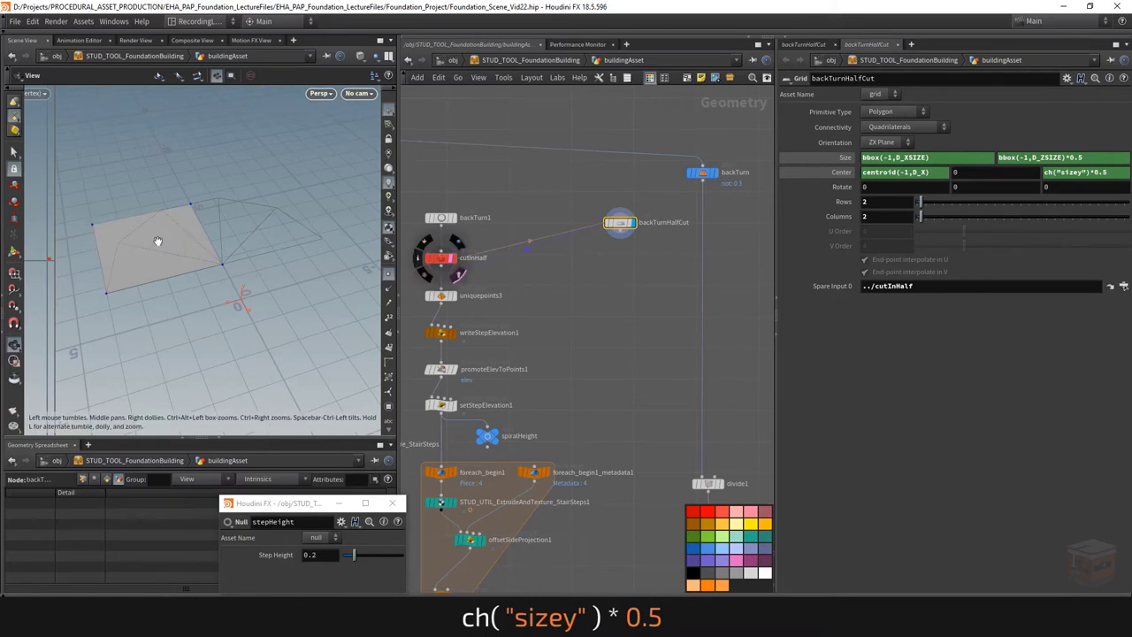
pyautogui.moveTo(157, 240); pyautogui.dragTo(186, 249)
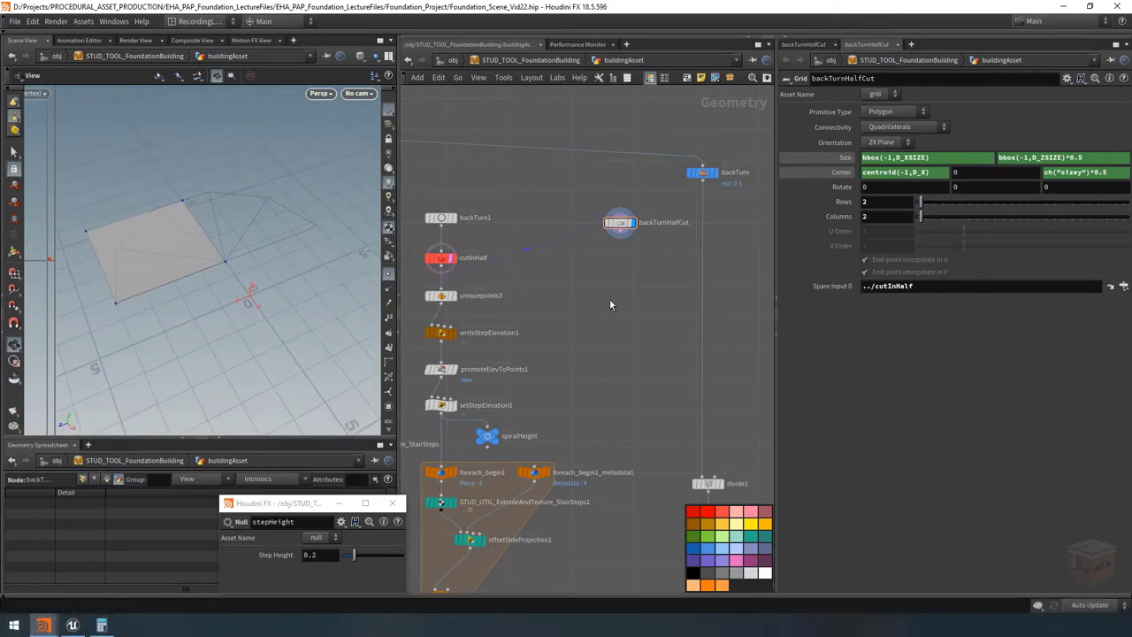
pyautogui.moveTo(610, 306); pyautogui.dragTo(610, 315, button='middle')
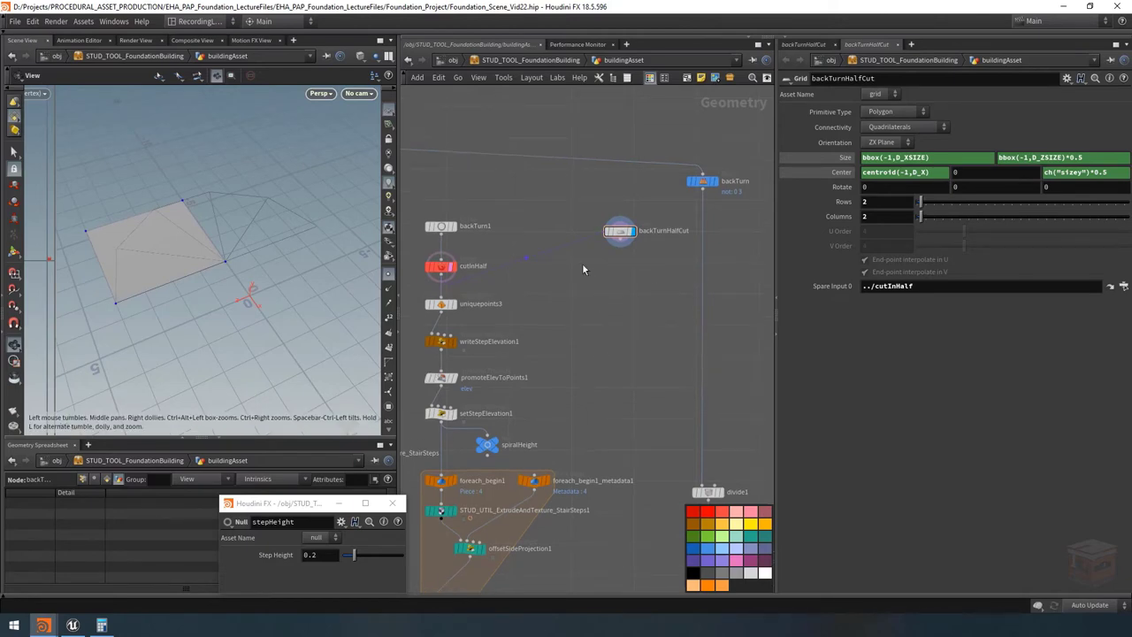
pyautogui.press('h')
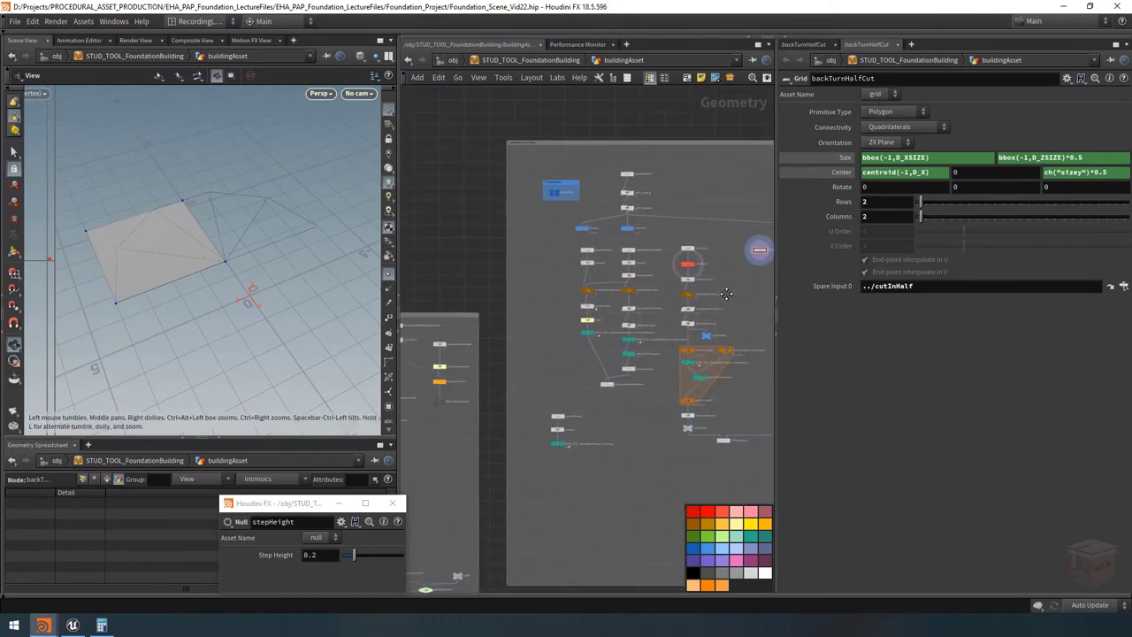
pyautogui.scroll(5, 587, 376)
pyautogui.click(500, 403)
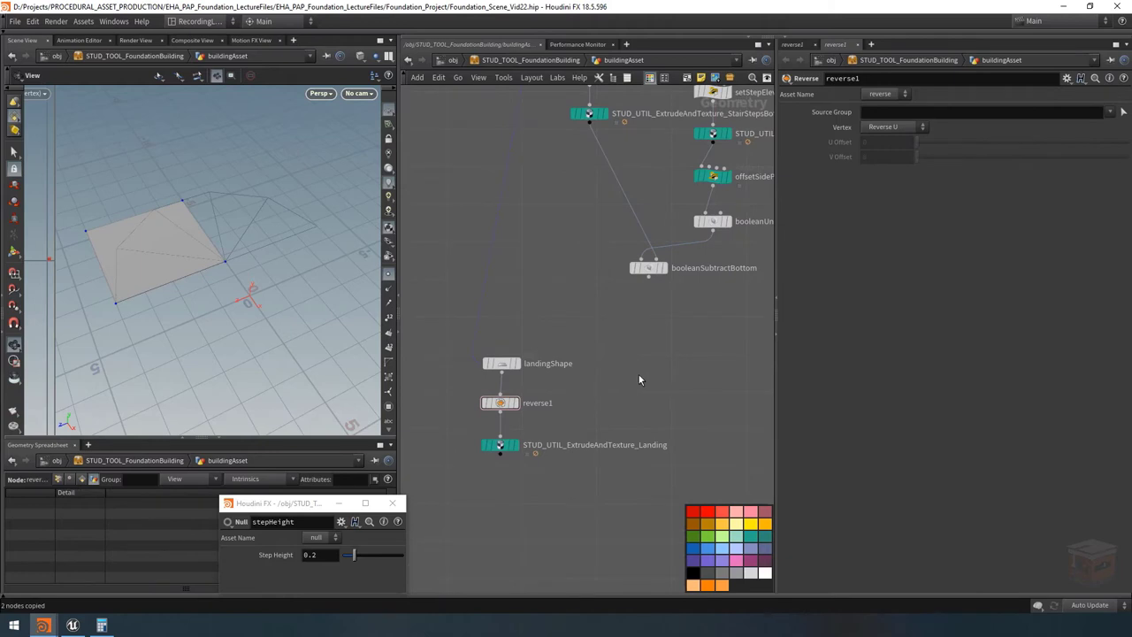
pyautogui.hotkey('ctrl', 'c')
pyautogui.moveTo(573, 407); pyautogui.dragTo(452, 460)
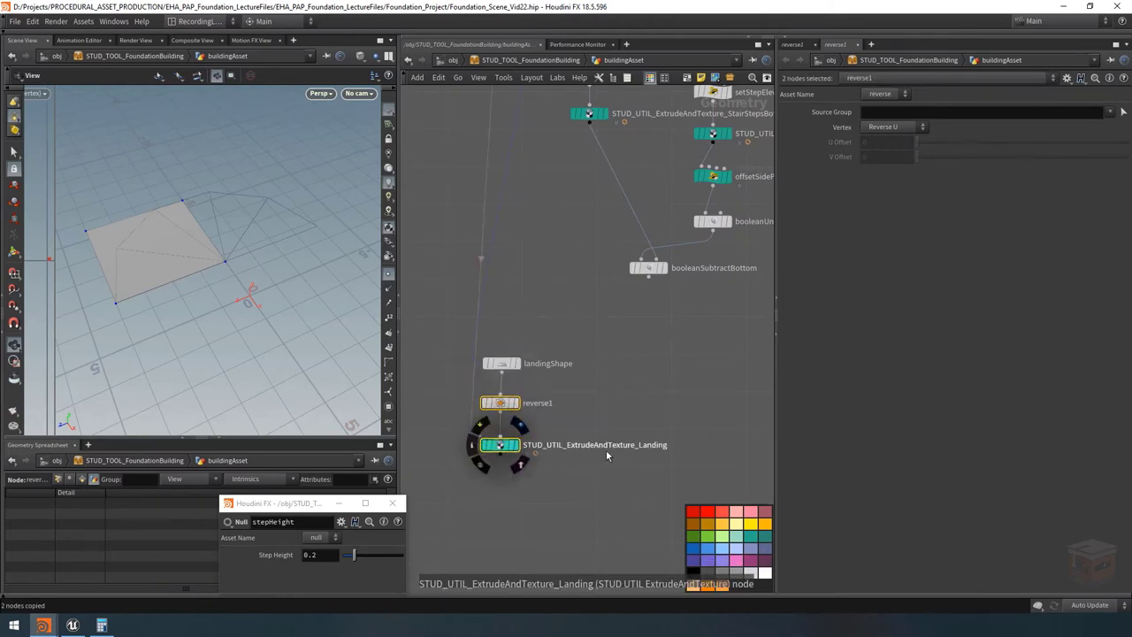
pyautogui.scroll(-10, 613, 388)
pyautogui.click(654, 376)
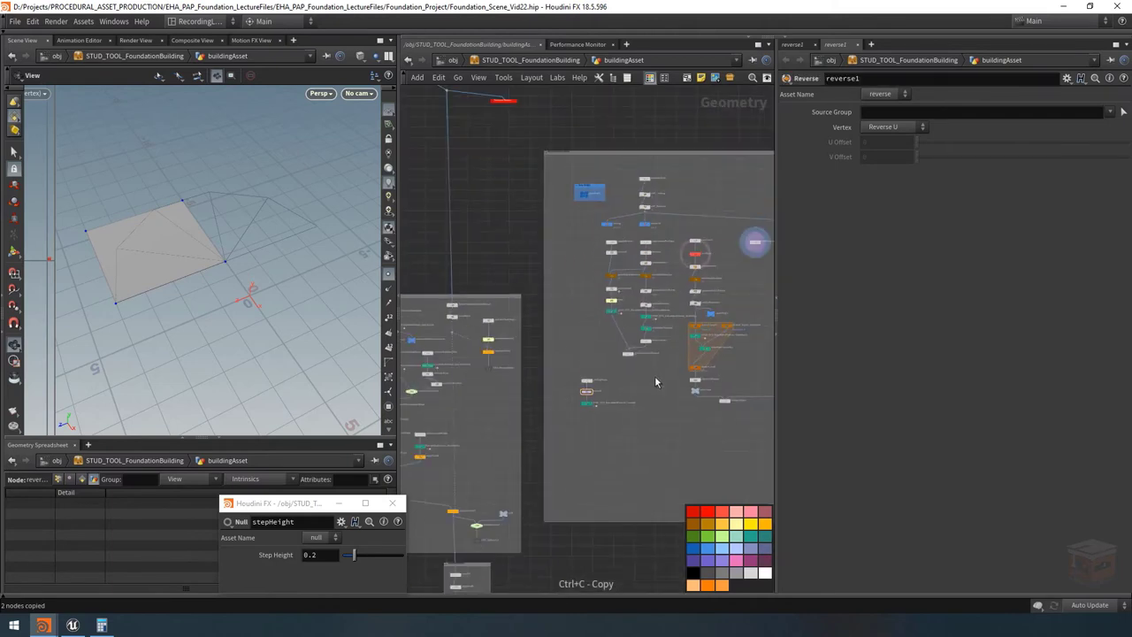
pyautogui.scroll(10, 569, 335)
pyautogui.hotkey('ctrl', 'v')
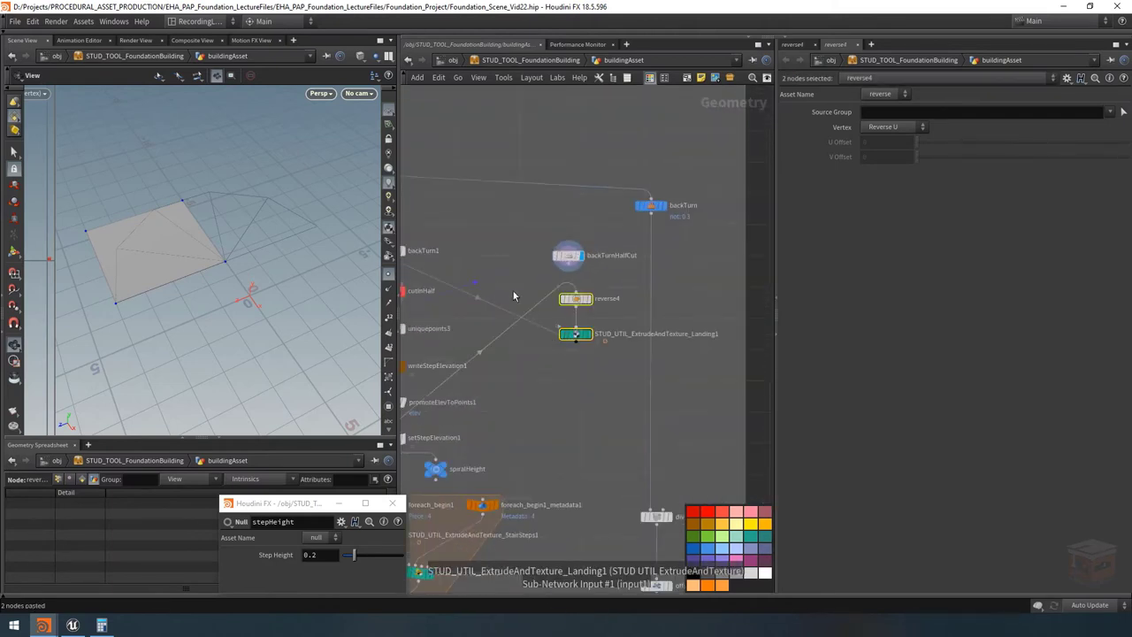
pyautogui.click(545, 302)
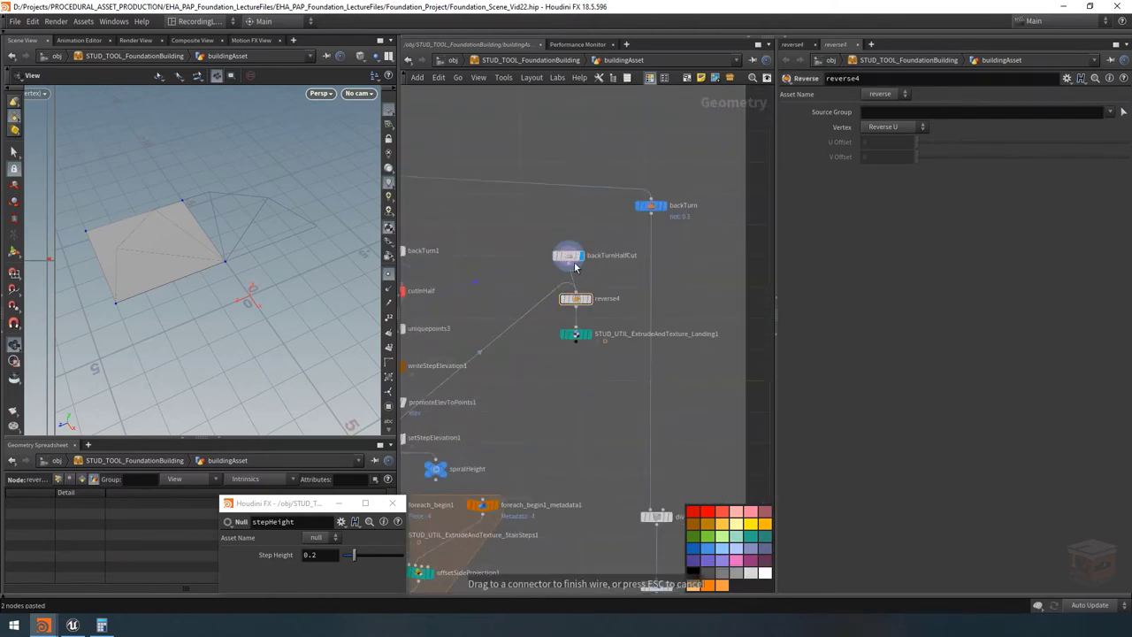
pyautogui.click(576, 334)
pyautogui.hotkey('ctrl', 'z')
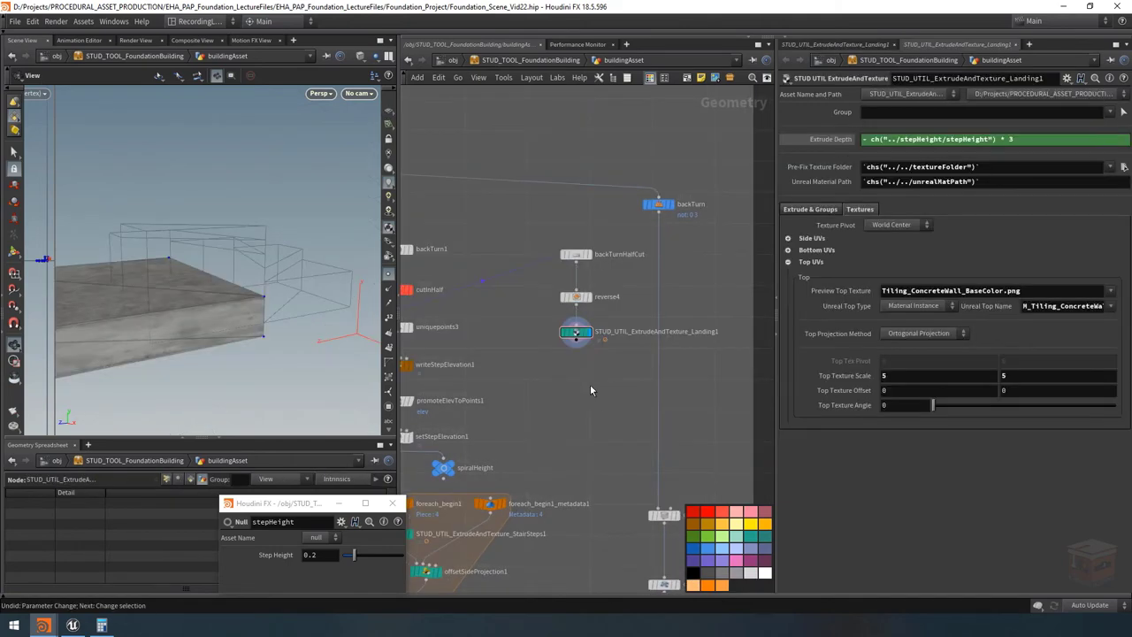
pyautogui.scroll(-6, 602, 354)
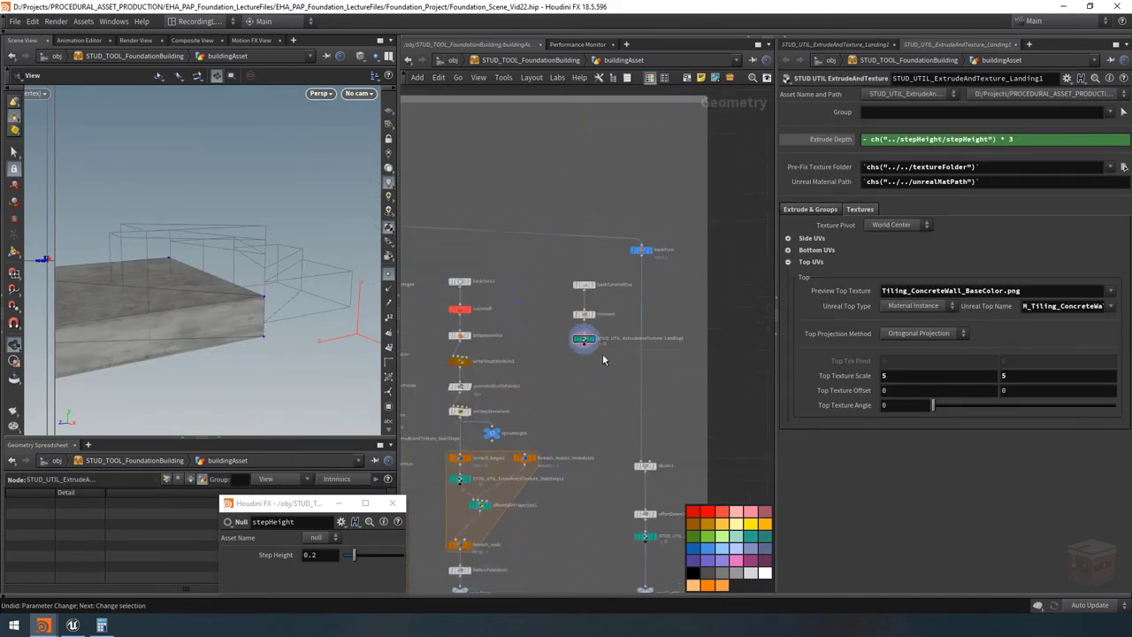
pyautogui.scroll(6, 623, 397)
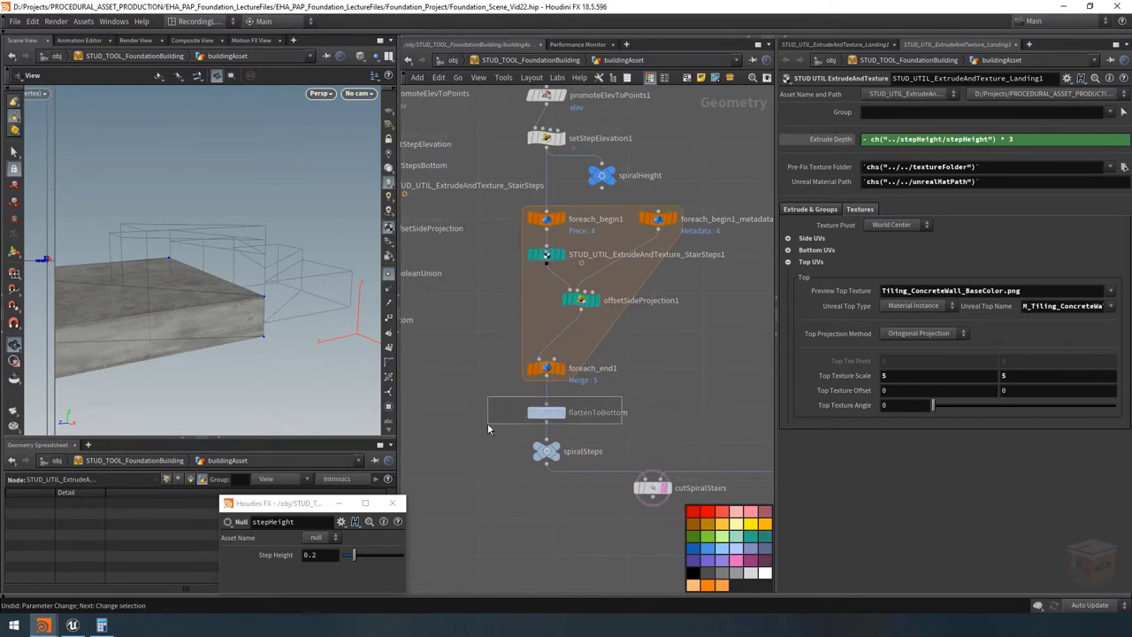
pyautogui.click(546, 412)
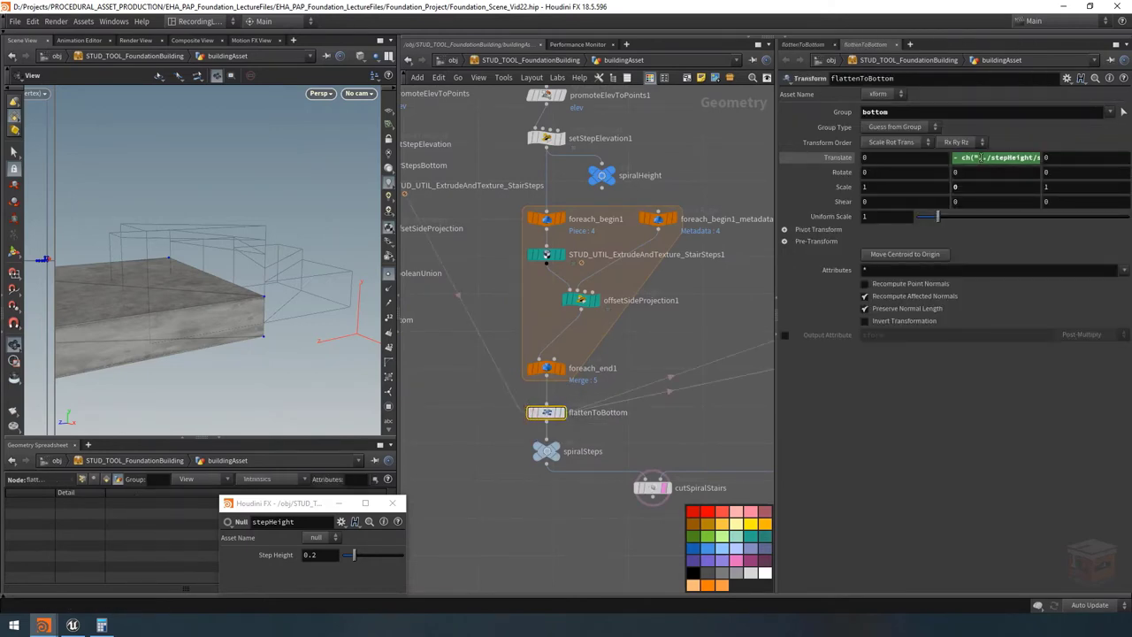
pyautogui.rightClick(981, 158)
pyautogui.click(997, 225)
pyautogui.scroll(-2, 703, 352)
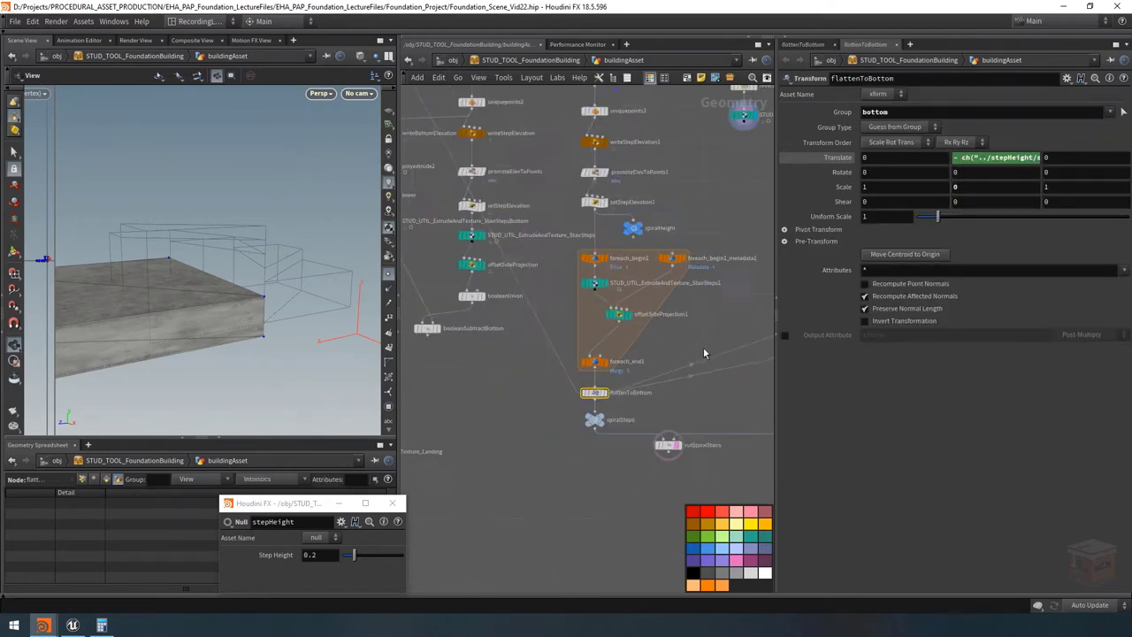
pyautogui.scroll(-3, 568, 456)
pyautogui.scroll(4, 609, 363)
pyautogui.click(572, 329)
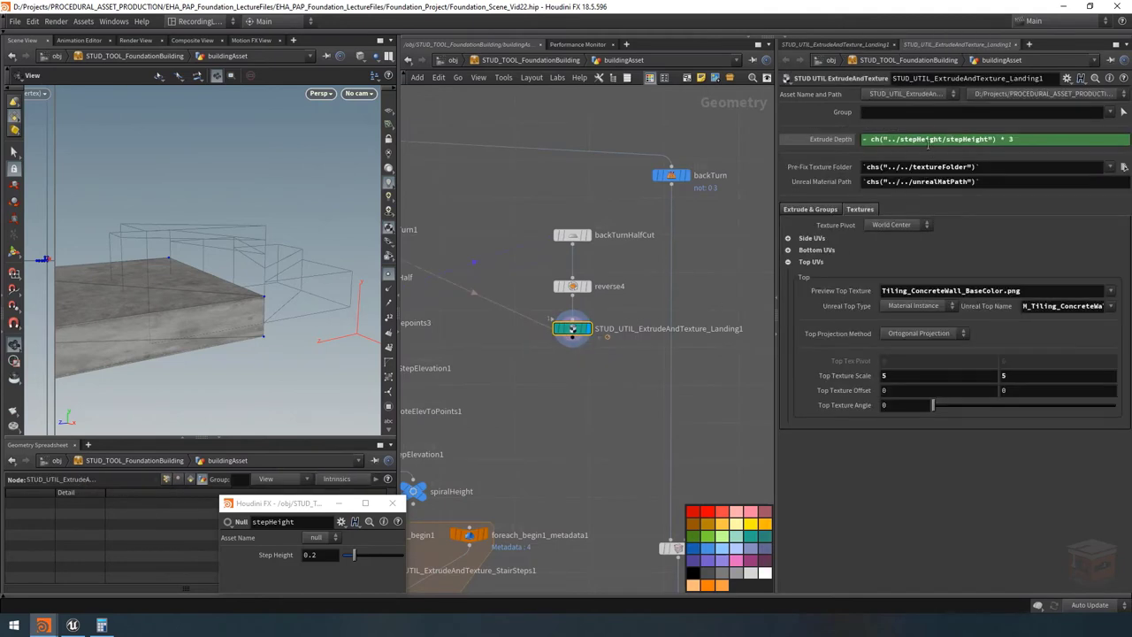
pyautogui.rightClick(927, 142)
pyautogui.click(972, 250)
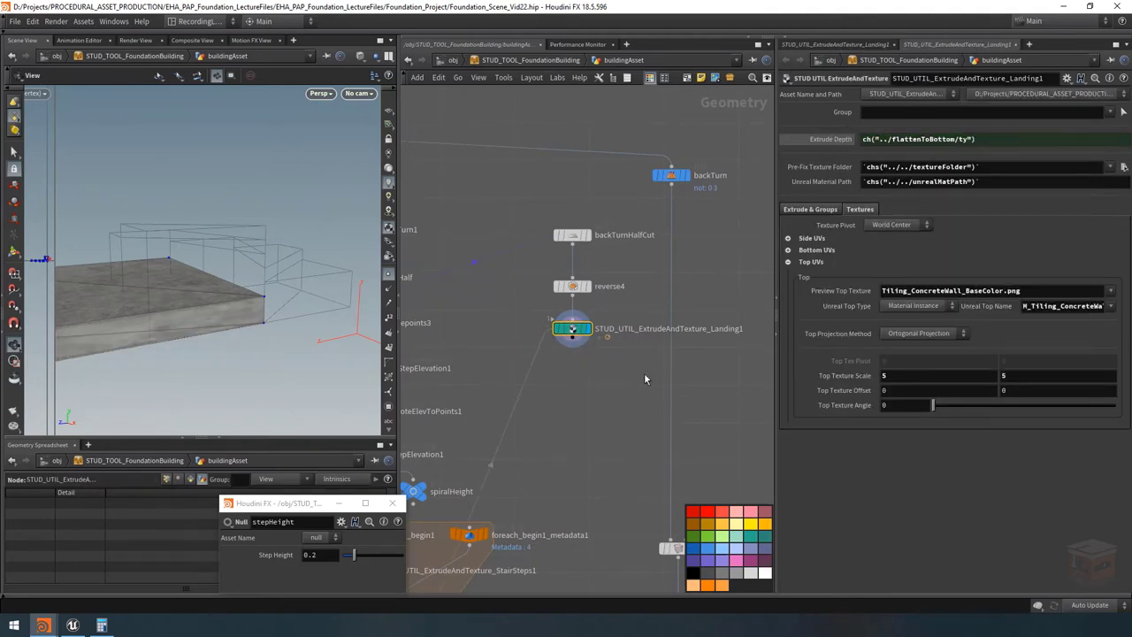
pyautogui.click(831, 140)
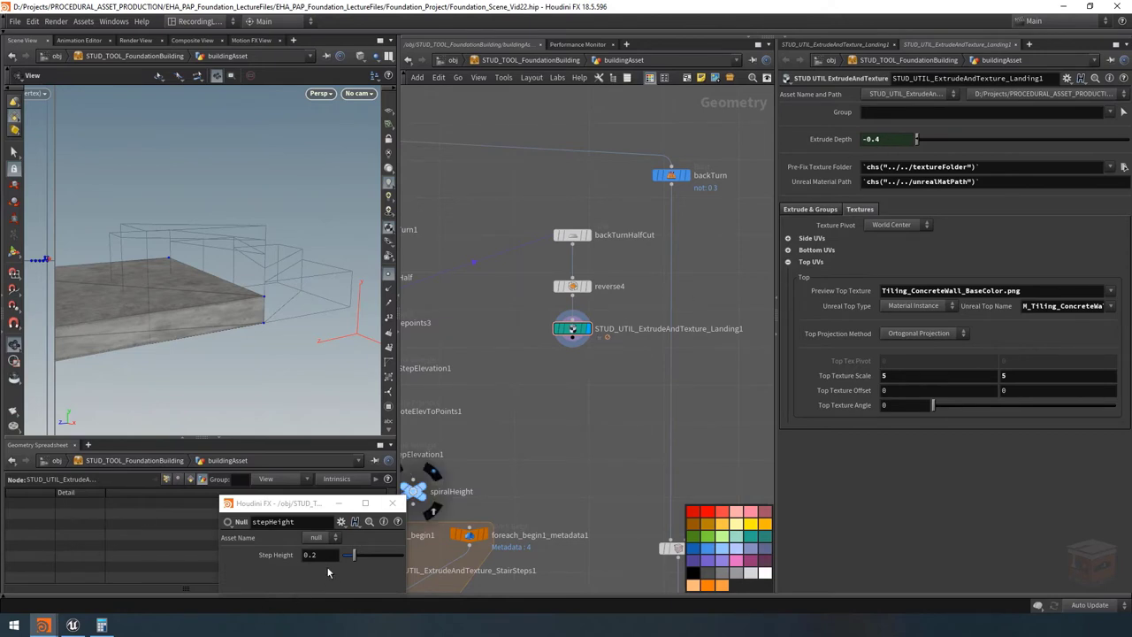
pyautogui.moveTo(275, 287); pyautogui.dragTo(316, 335)
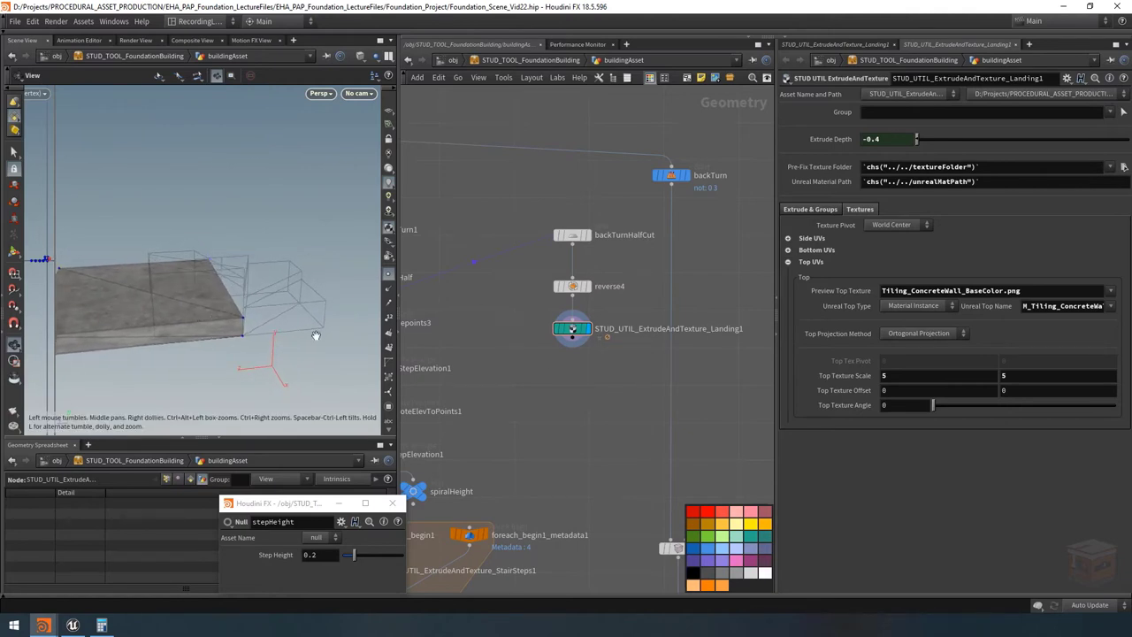
pyautogui.scroll(-5, 575, 398)
pyautogui.scroll(3, 600, 416)
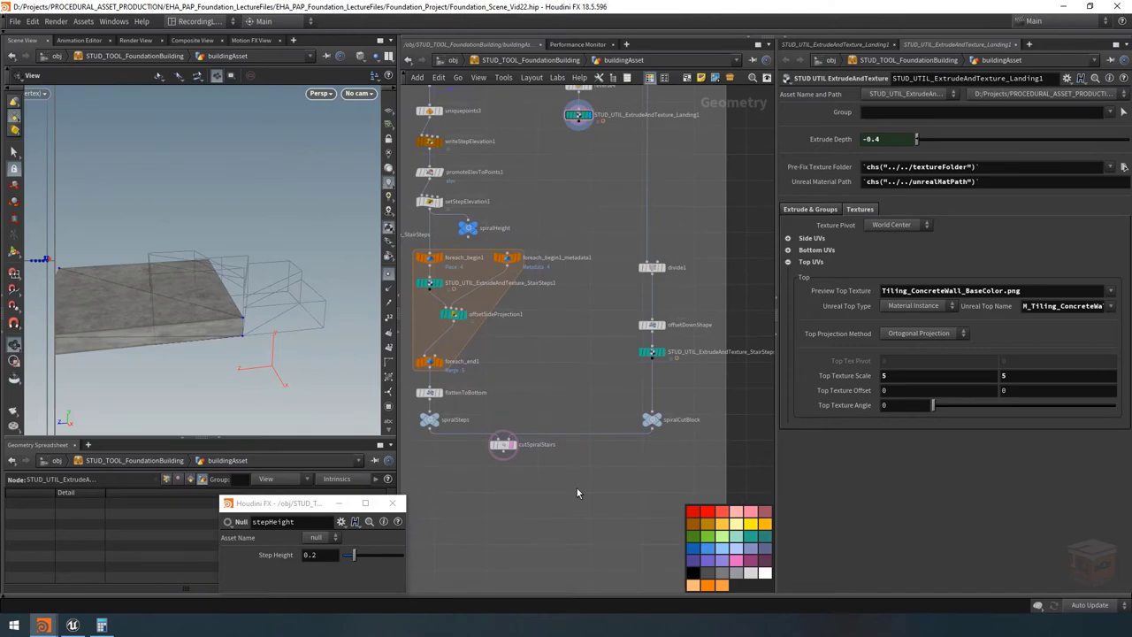
# Add a Boolean Subtract node fed by cutSpiralStairs and display its result.
pyautogui.press('Tab')
pyautogui.write('booleansub')
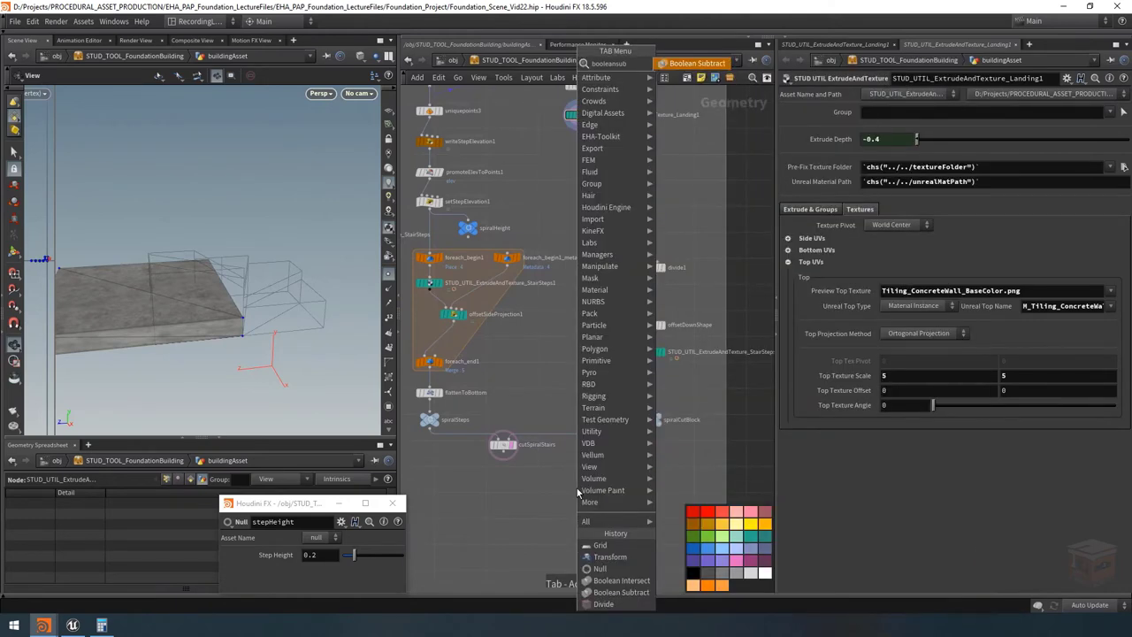
pyautogui.press('Return')
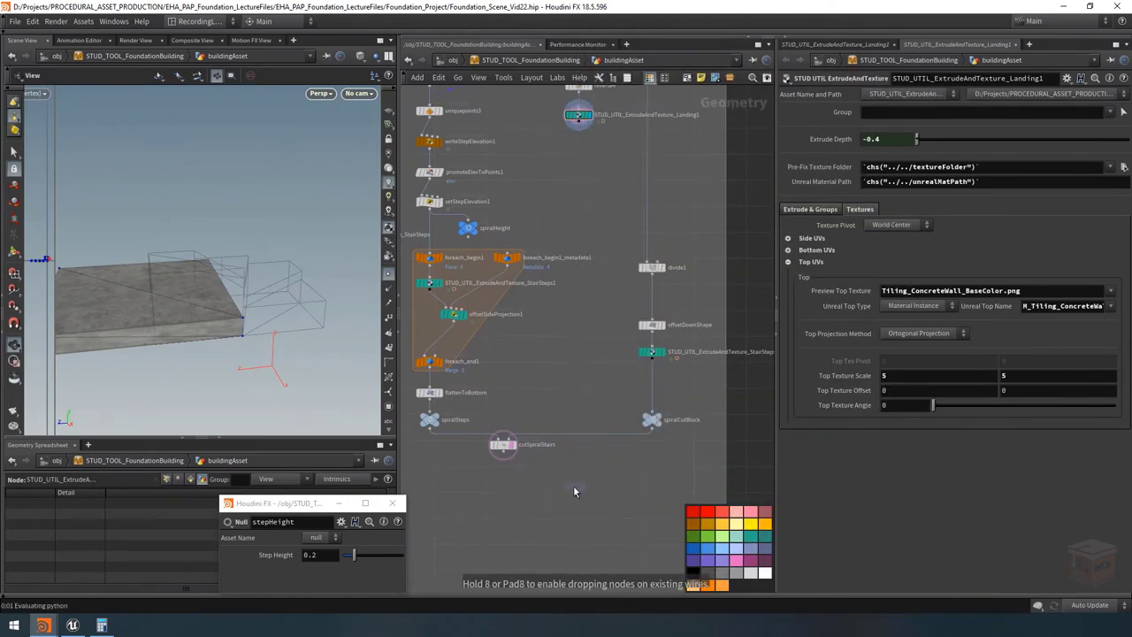
pyautogui.click(573, 486)
pyautogui.scroll(2, 500, 457)
pyautogui.moveTo(500, 453); pyautogui.dragTo(602, 478)
pyautogui.scroll(-3, 606, 484)
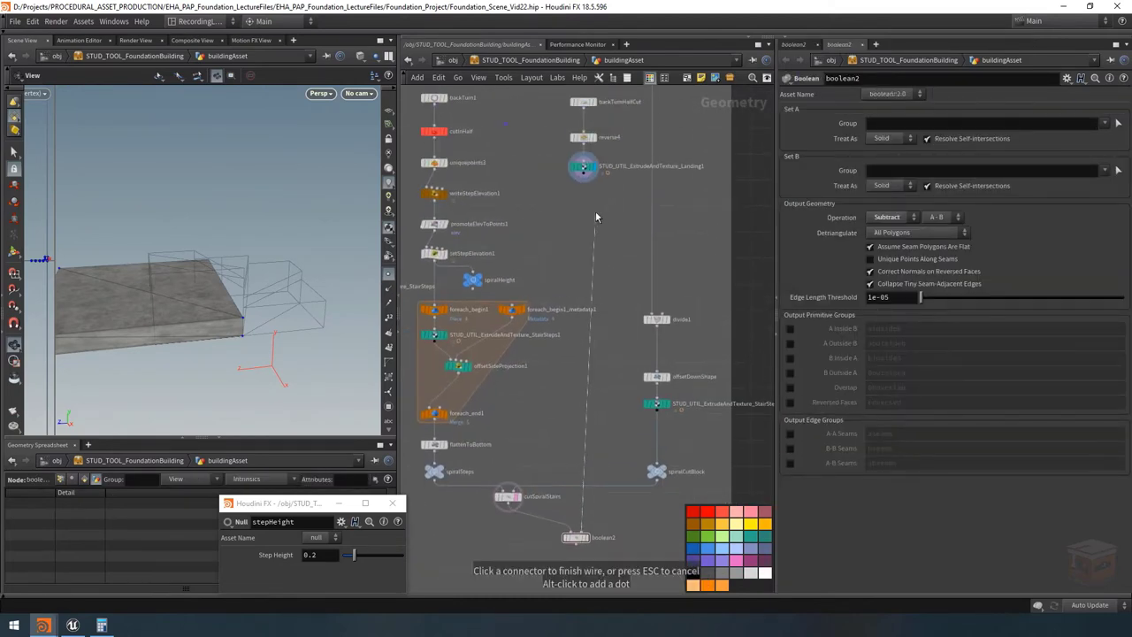
pyautogui.scroll(3, 624, 285)
pyautogui.click(593, 361)
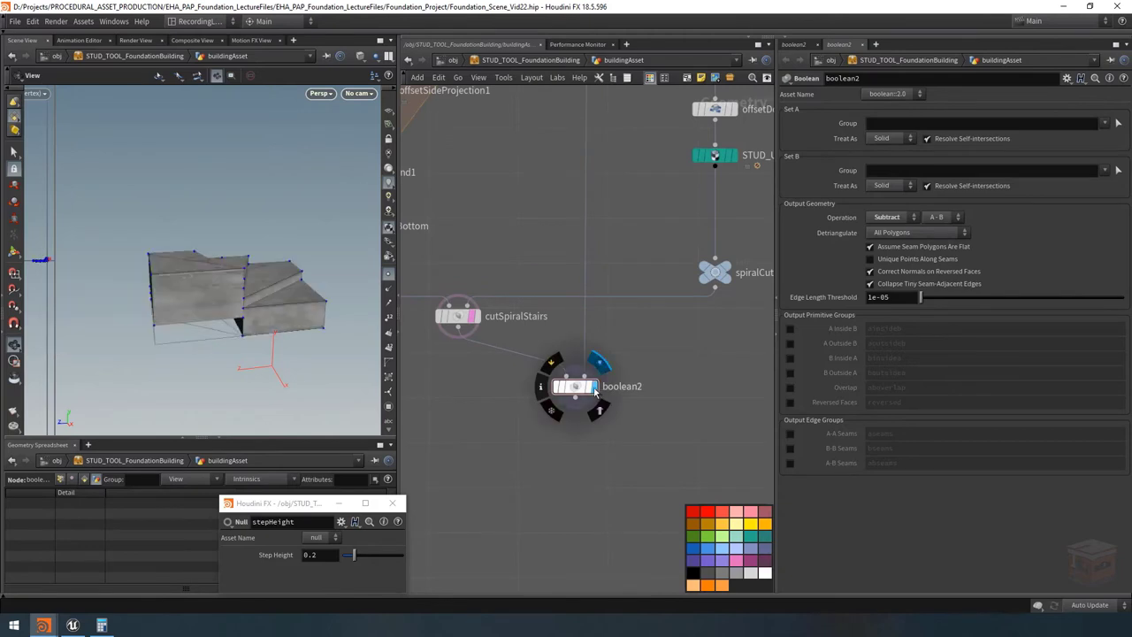
# Orbit around the building mass to inspect the carved notch from below, side and top.
pyautogui.moveTo(194, 317); pyautogui.dragTo(257, 283)
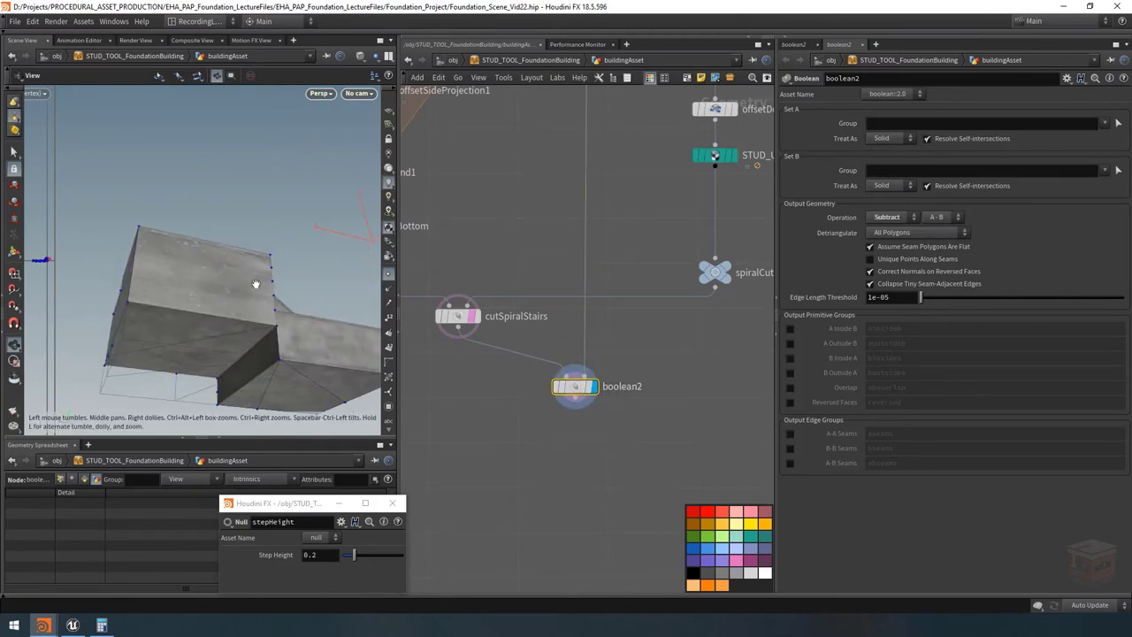
pyautogui.moveTo(188, 308); pyautogui.dragTo(141, 290)
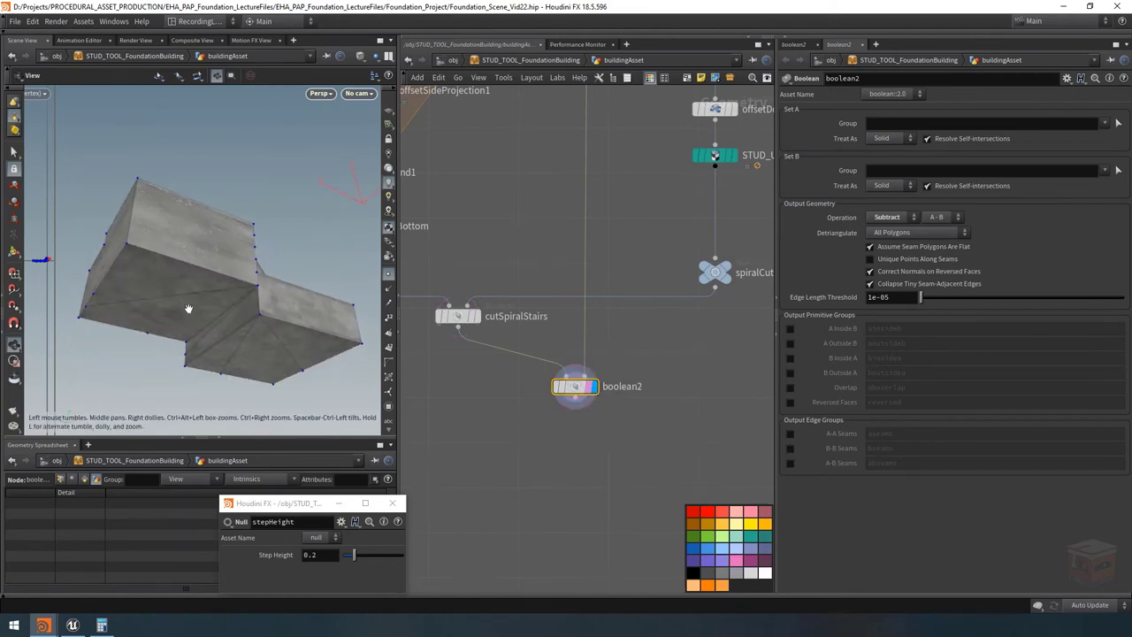
pyautogui.moveTo(235, 344); pyautogui.dragTo(186, 256)
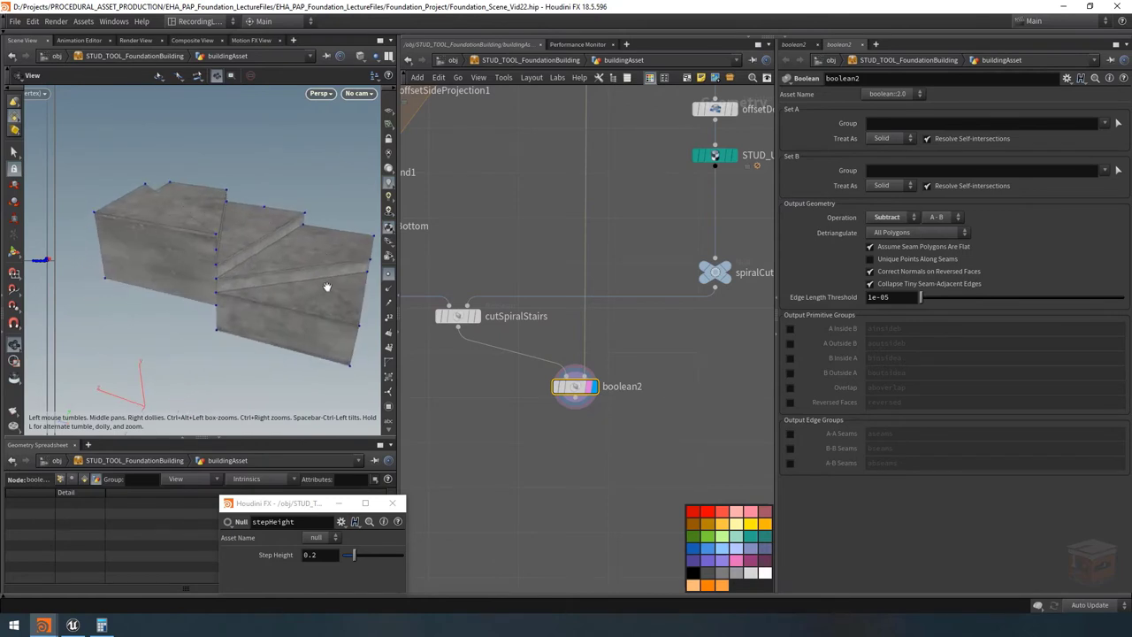
pyautogui.moveTo(327, 288); pyautogui.dragTo(159, 293)
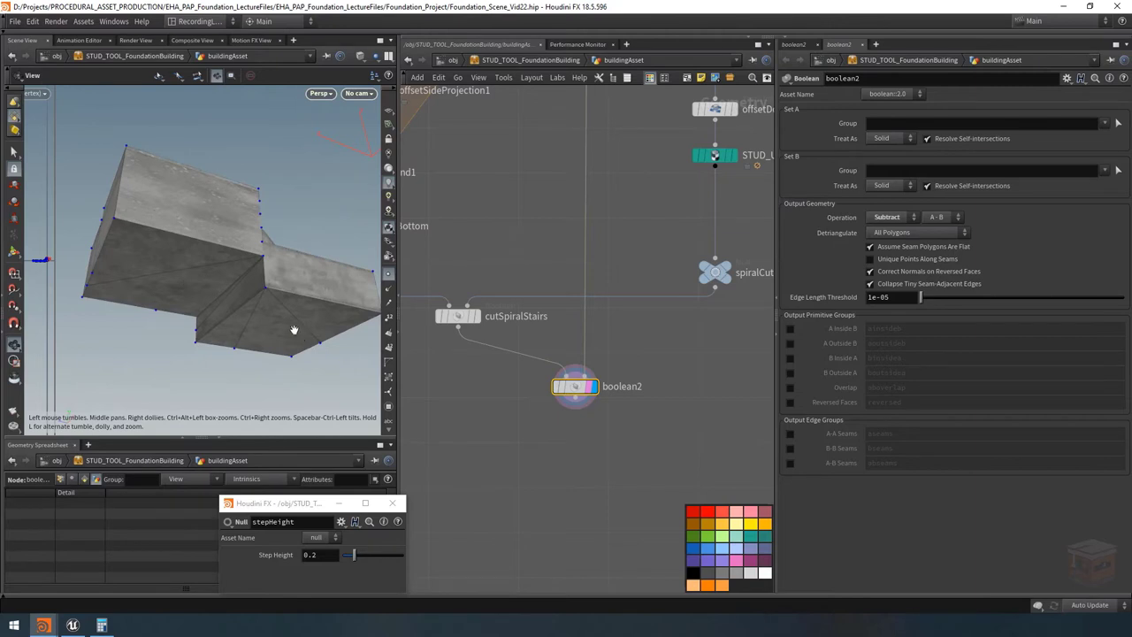
pyautogui.moveTo(293, 330); pyautogui.dragTo(222, 263)
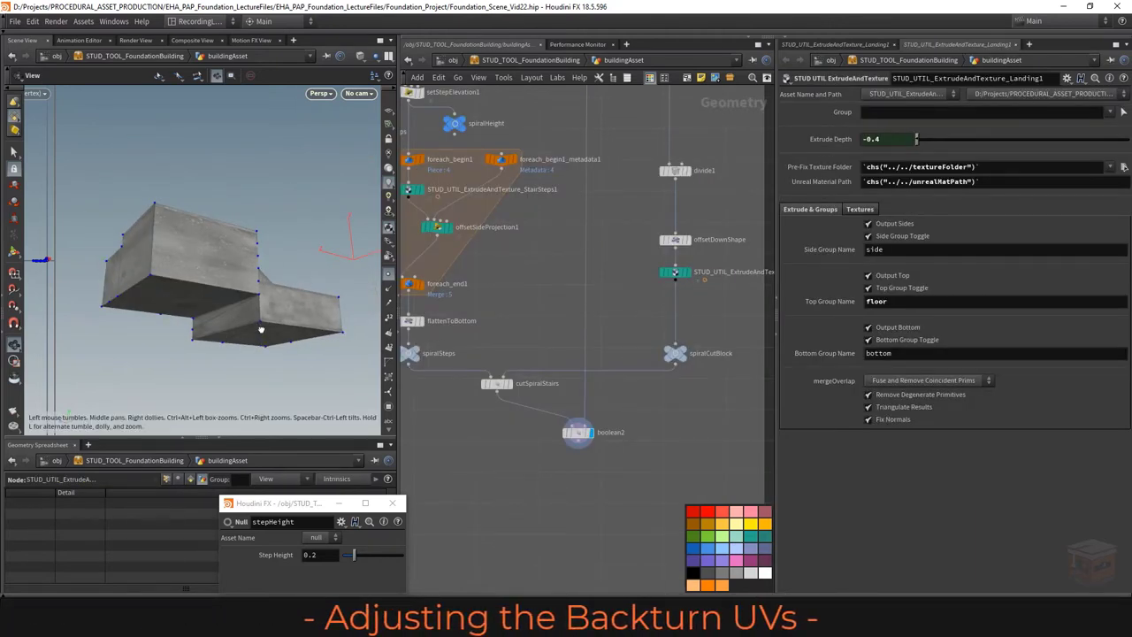
# Check StairSteps2's extrude options, then turn off Triangulate Results on ExtrudeAndTexture_Landing1.
pyautogui.moveTo(261, 330); pyautogui.dragTo(225, 310)
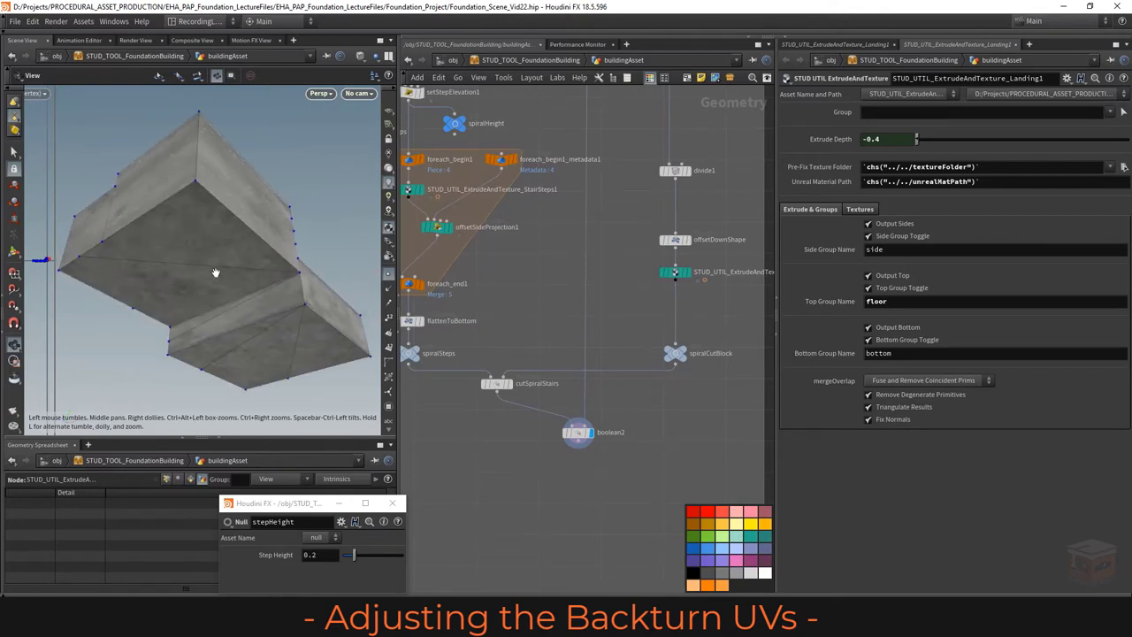
pyautogui.press('h')
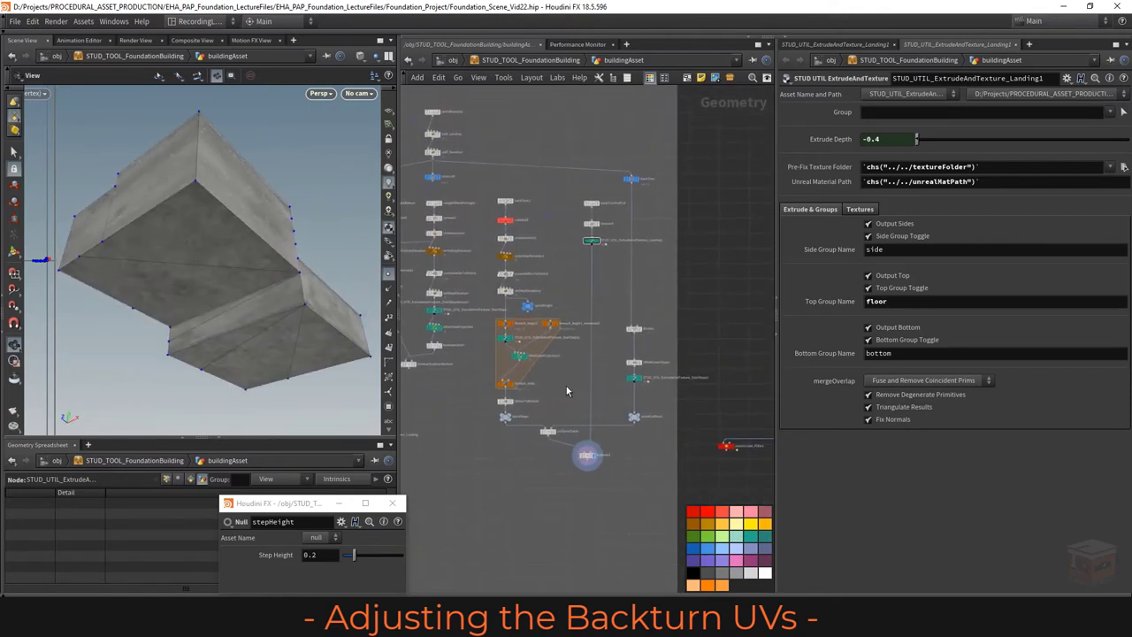
pyautogui.click(633, 378)
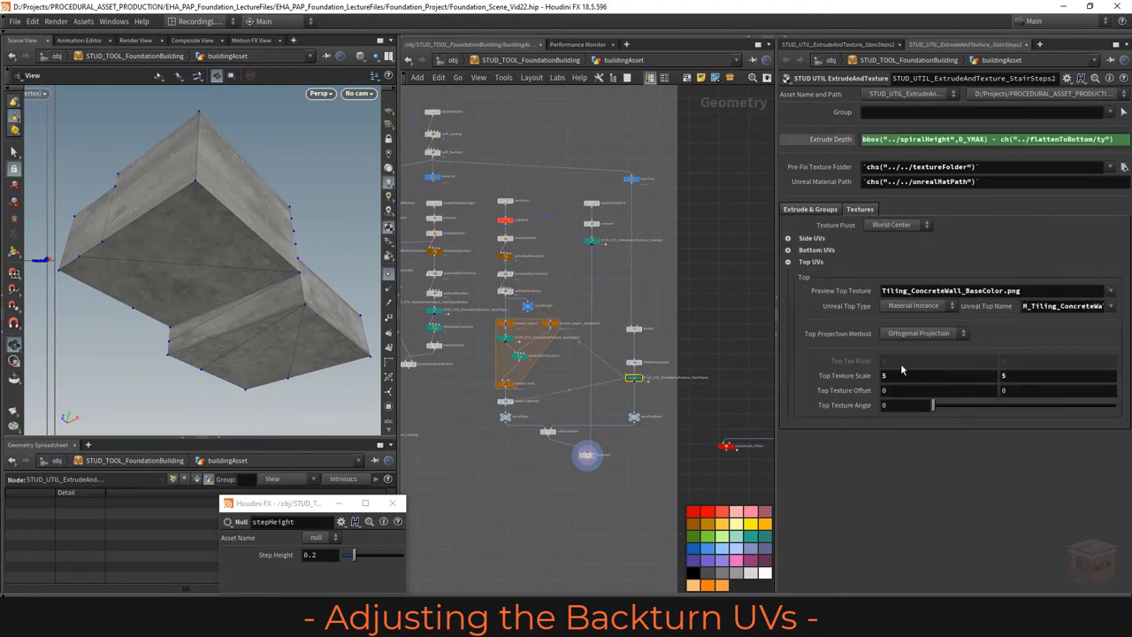
pyautogui.click(810, 209)
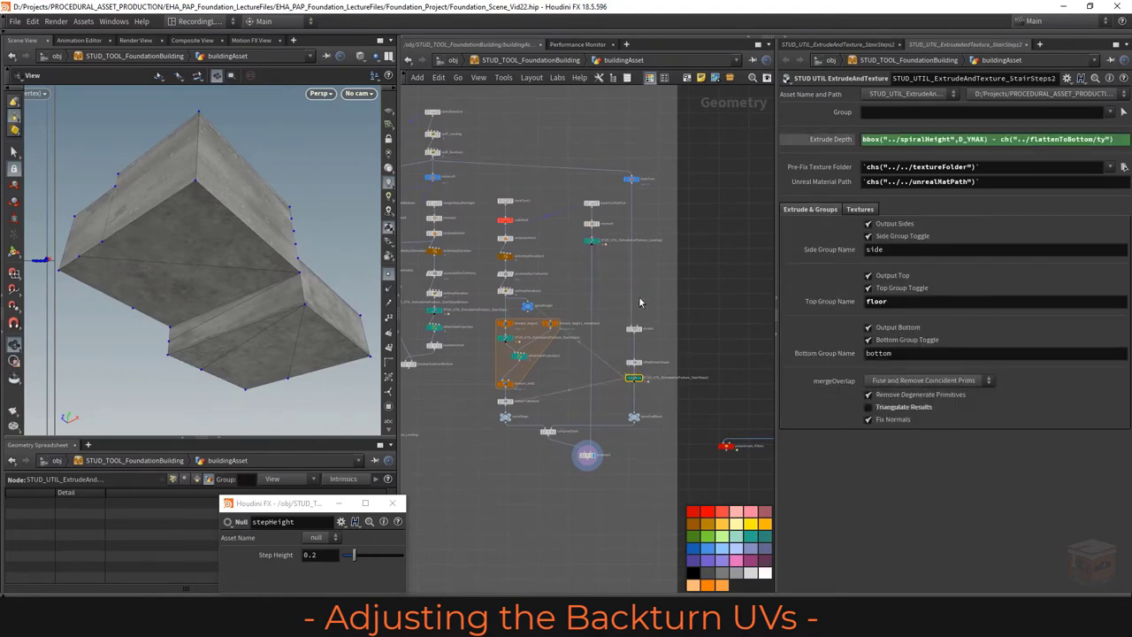
pyautogui.scroll(5, 640, 303)
pyautogui.click(591, 285)
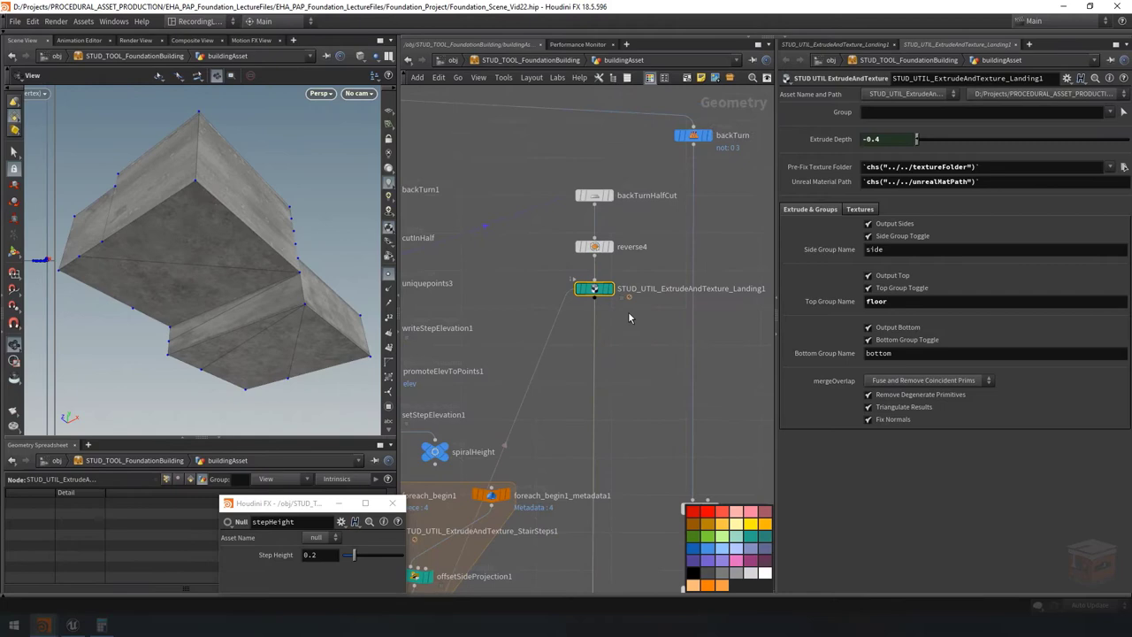
pyautogui.click(904, 409)
pyautogui.scroll(-5, 748, 392)
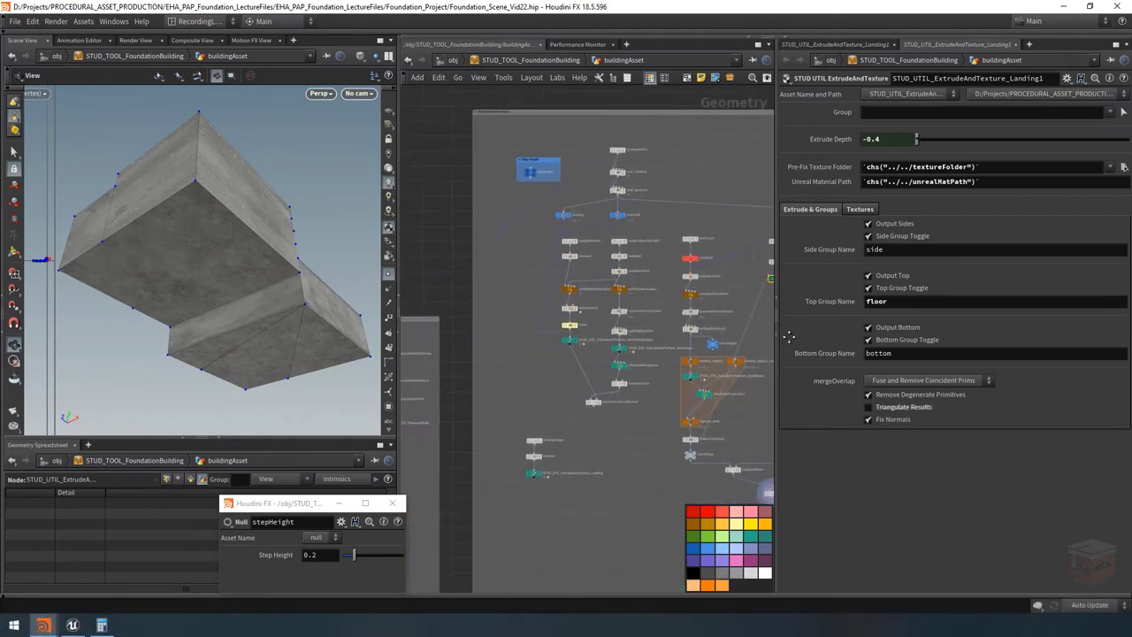
# Turn off Triangulate Results on ExtrudeAndTexture_Landing as well.
pyautogui.moveTo(571, 444); pyautogui.dragTo(451, 501)
pyautogui.scroll(3, 451, 500)
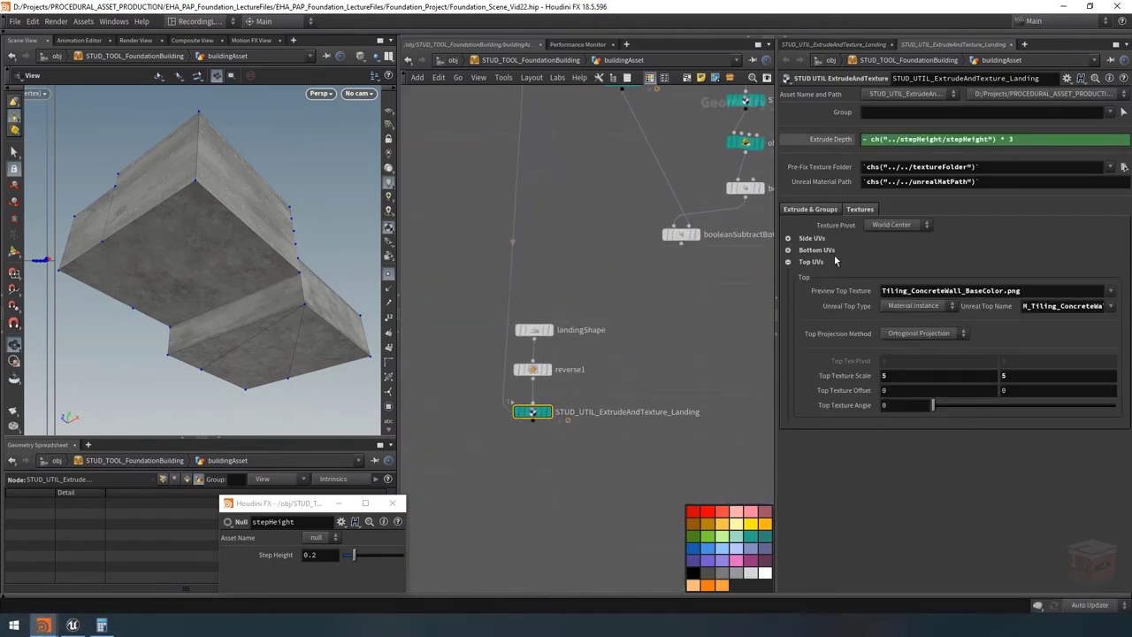
pyautogui.click(810, 210)
pyautogui.click(886, 409)
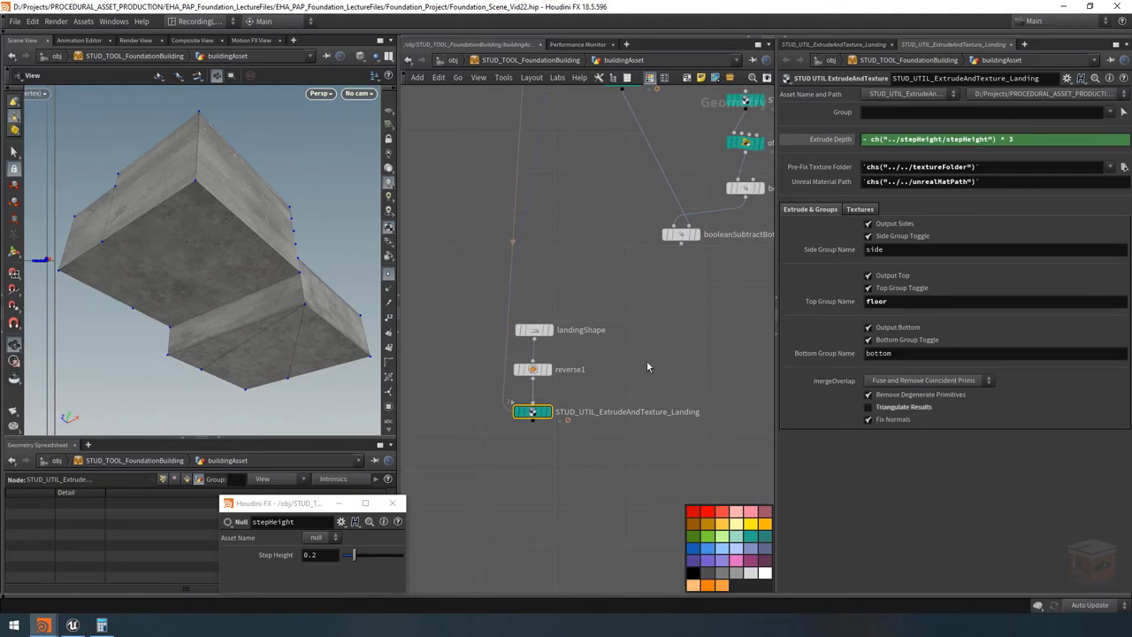
pyautogui.scroll(-5, 647, 360)
# Review the StairStepsBottom and StairSteps extrude options, then select boolean2.
pyautogui.click(534, 326)
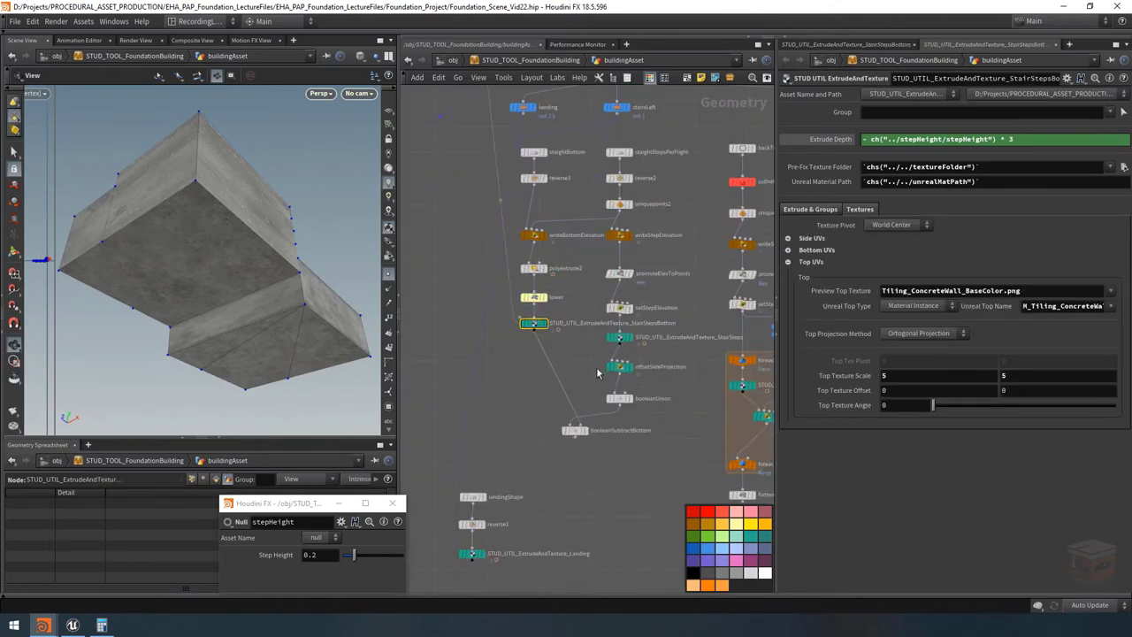
pyautogui.moveTo(586, 356); pyautogui.dragTo(498, 340, button='middle')
pyautogui.click(810, 226)
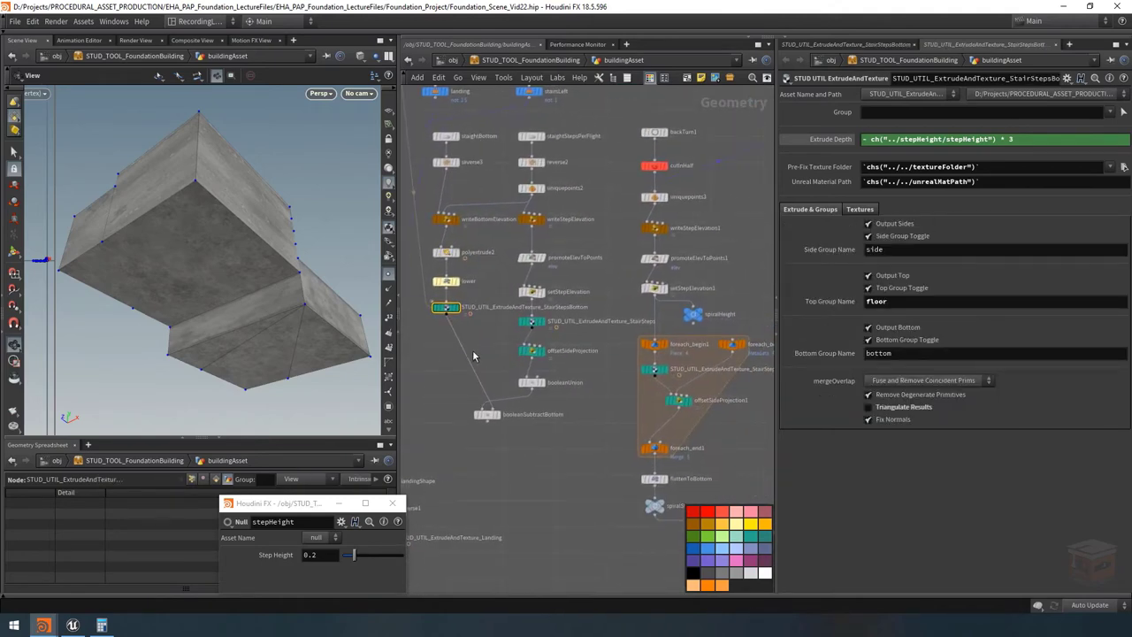
pyautogui.click(531, 321)
pyautogui.moveTo(602, 355); pyautogui.dragTo(569, 356, button='middle')
pyautogui.click(808, 210)
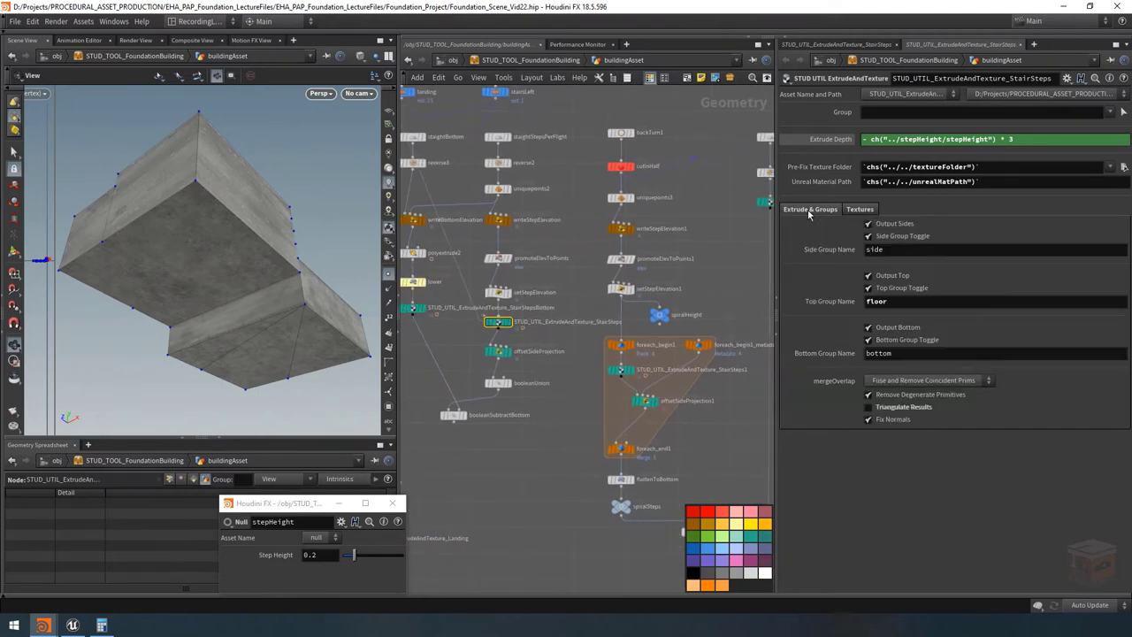
pyautogui.moveTo(626, 439); pyautogui.dragTo(451, 324, button='middle')
pyautogui.click(584, 457)
# Orbit the building block once more, then switch over to Unreal Engine 4.
pyautogui.moveTo(292, 308); pyautogui.dragTo(197, 259)
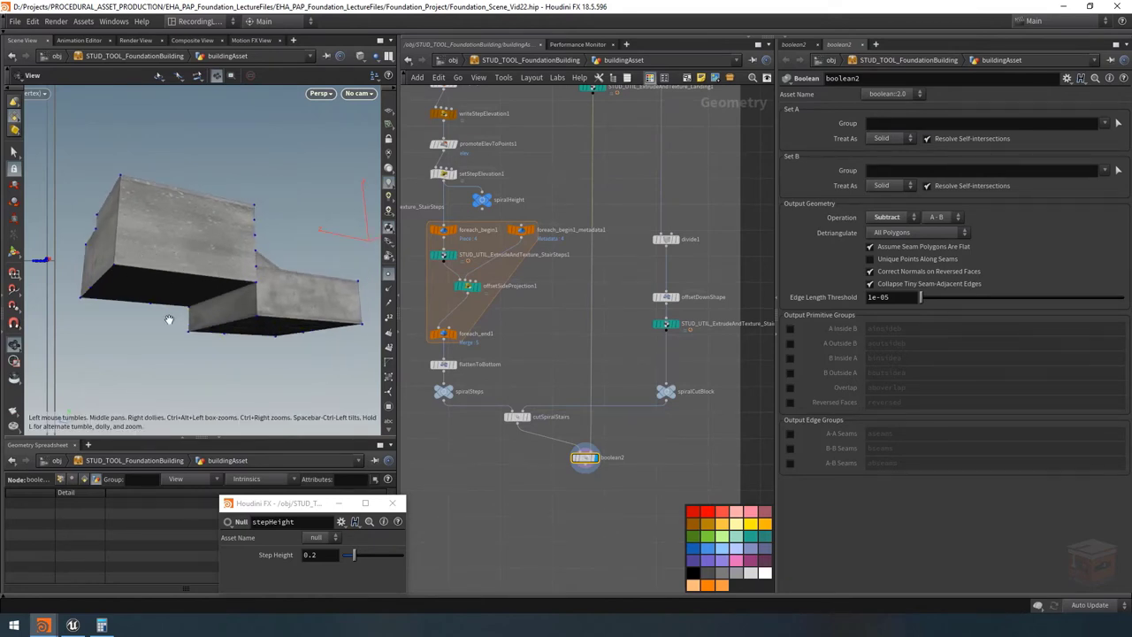
pyautogui.moveTo(102, 626); pyautogui.dragTo(73, 626)
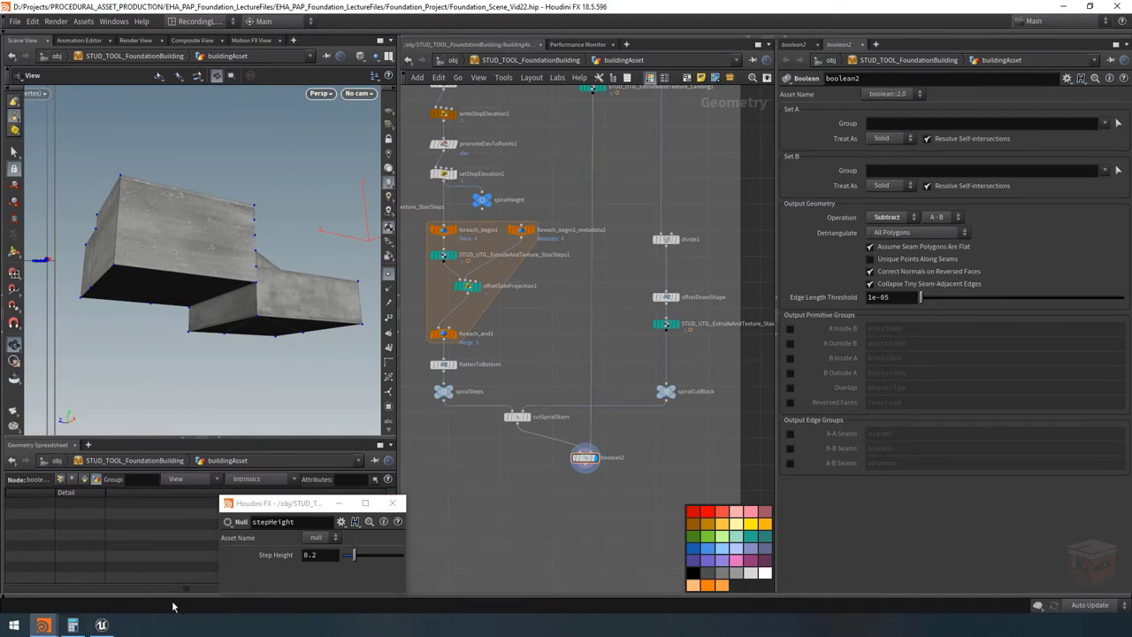
pyautogui.click(102, 625)
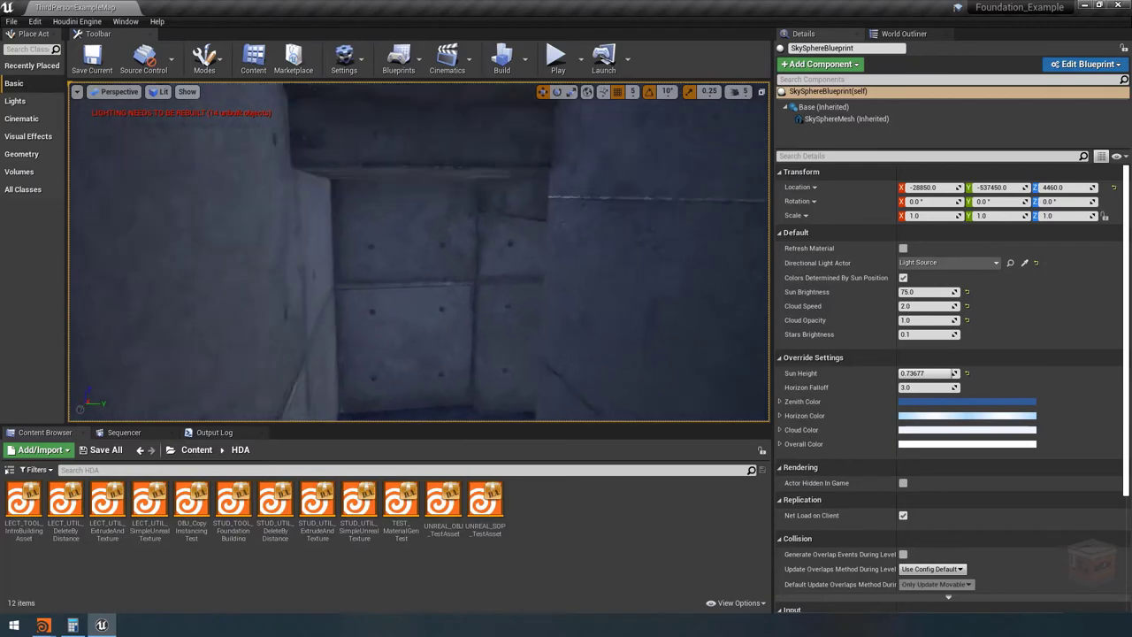
# Fly the Unreal camera into the concrete corridor to view its ceiling, then return to Houdini FX.
pyautogui.moveTo(404, 181); pyautogui.dragTo(404, 181)
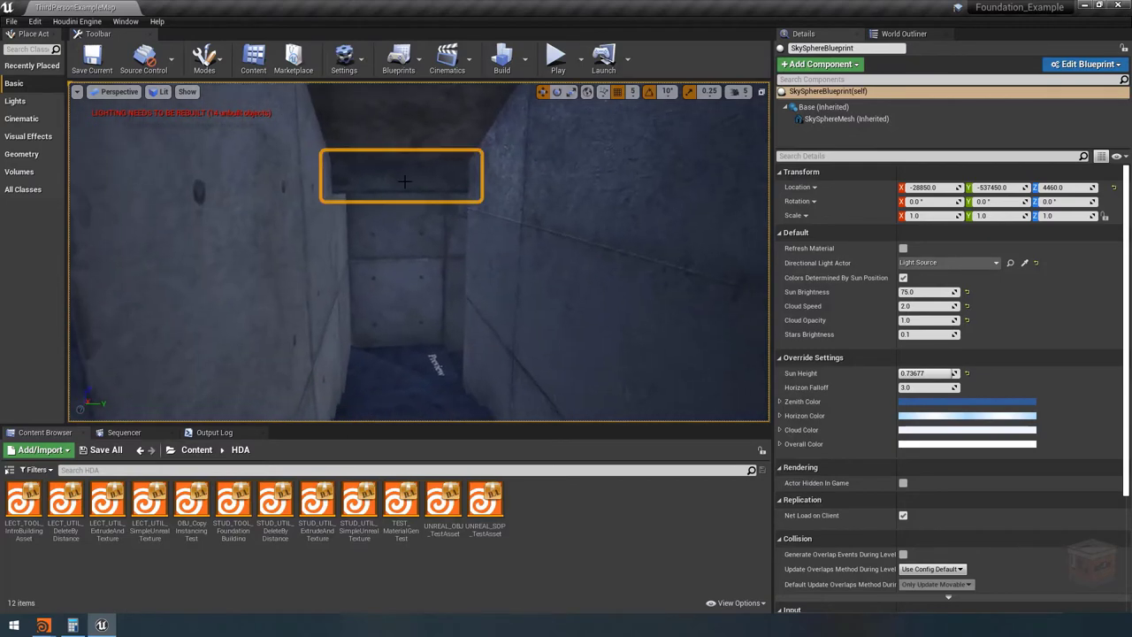
pyautogui.moveTo(374, 180); pyautogui.dragTo(329, 186, button='right')
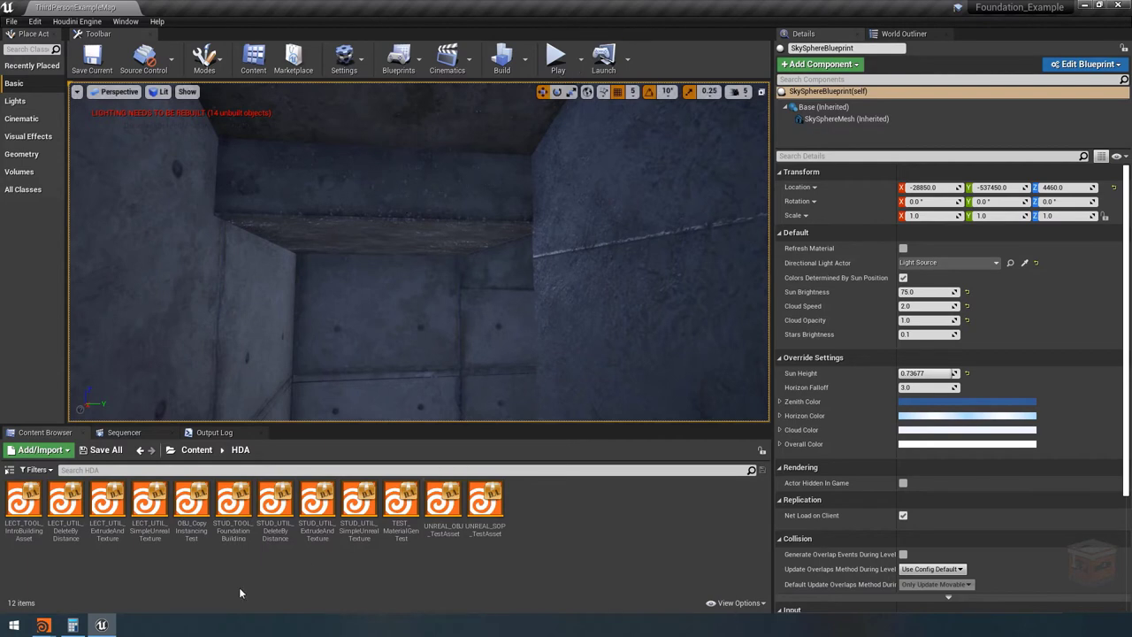
pyautogui.moveTo(43, 625)
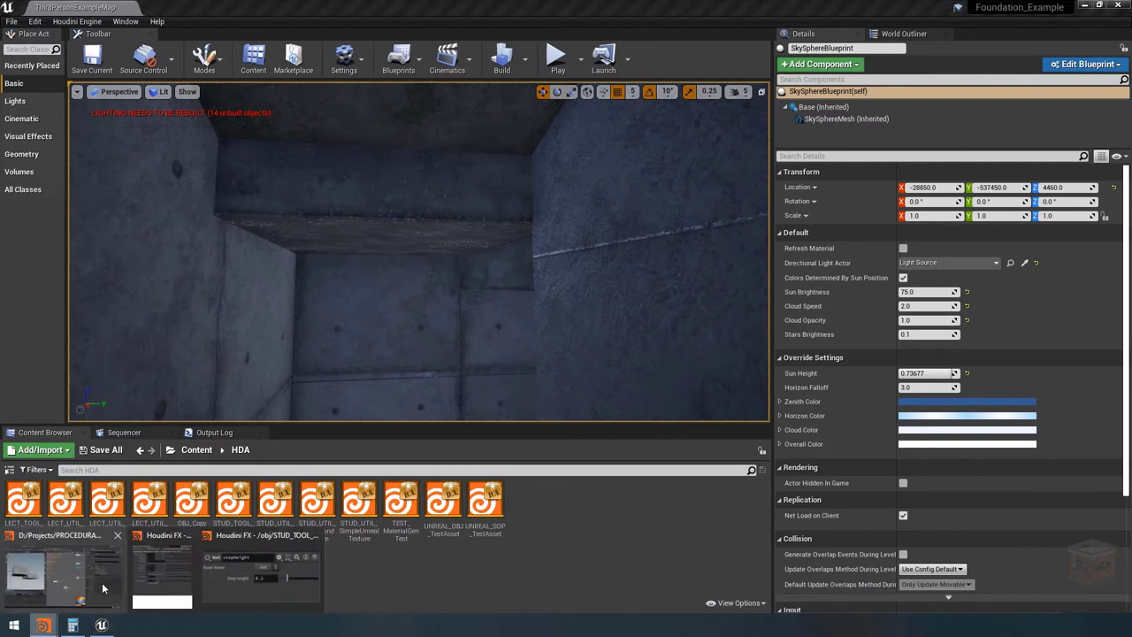
pyautogui.click(53, 566)
# Rearrange the network view and display the flattenToBottom geometry from below.
pyautogui.moveTo(223, 298); pyautogui.dragTo(239, 300, button='middle')
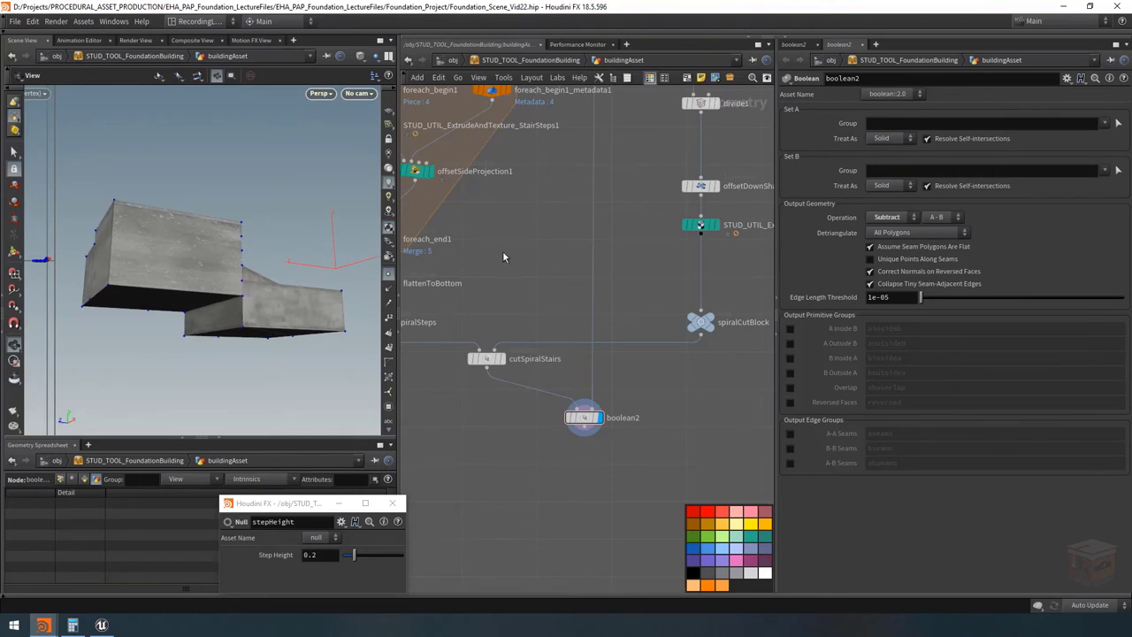
pyautogui.moveTo(511, 253); pyautogui.dragTo(629, 270, button='middle')
pyautogui.scroll(-2, 654, 336)
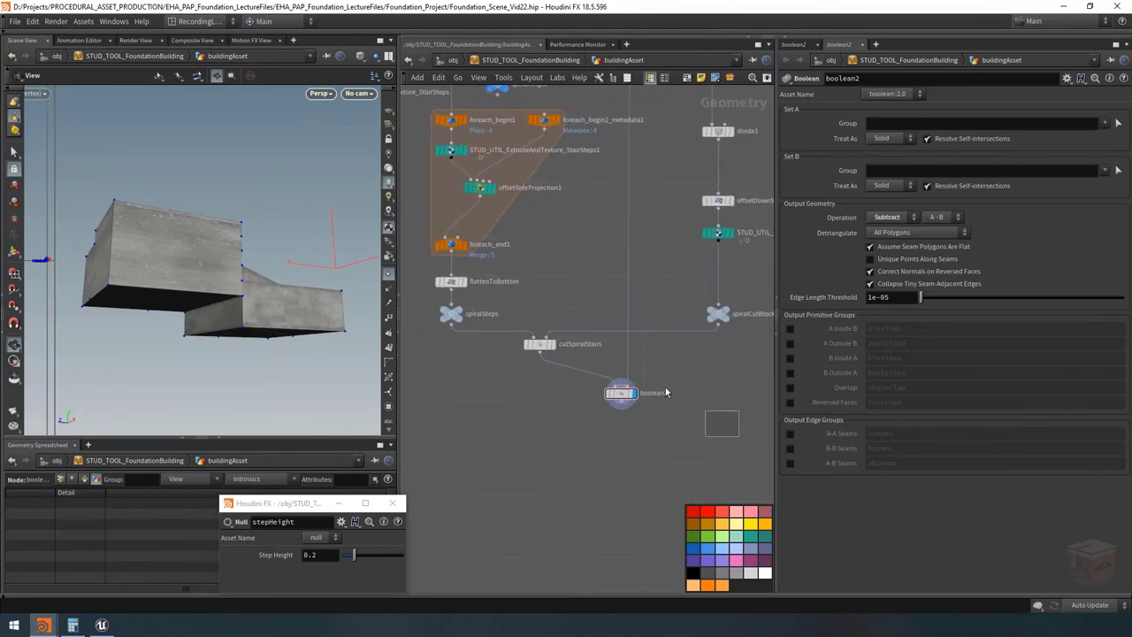
pyautogui.moveTo(667, 392); pyautogui.dragTo(440, 297)
pyautogui.moveTo(453, 315); pyautogui.dragTo(453, 352)
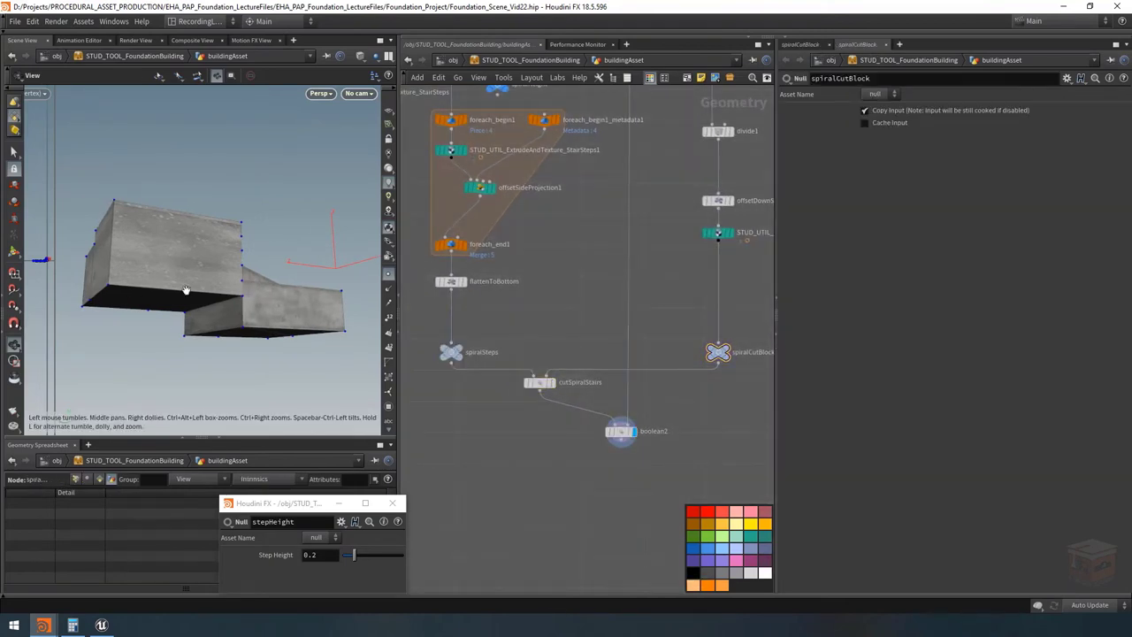
pyautogui.moveTo(185, 290); pyautogui.dragTo(169, 256)
pyautogui.click(470, 283)
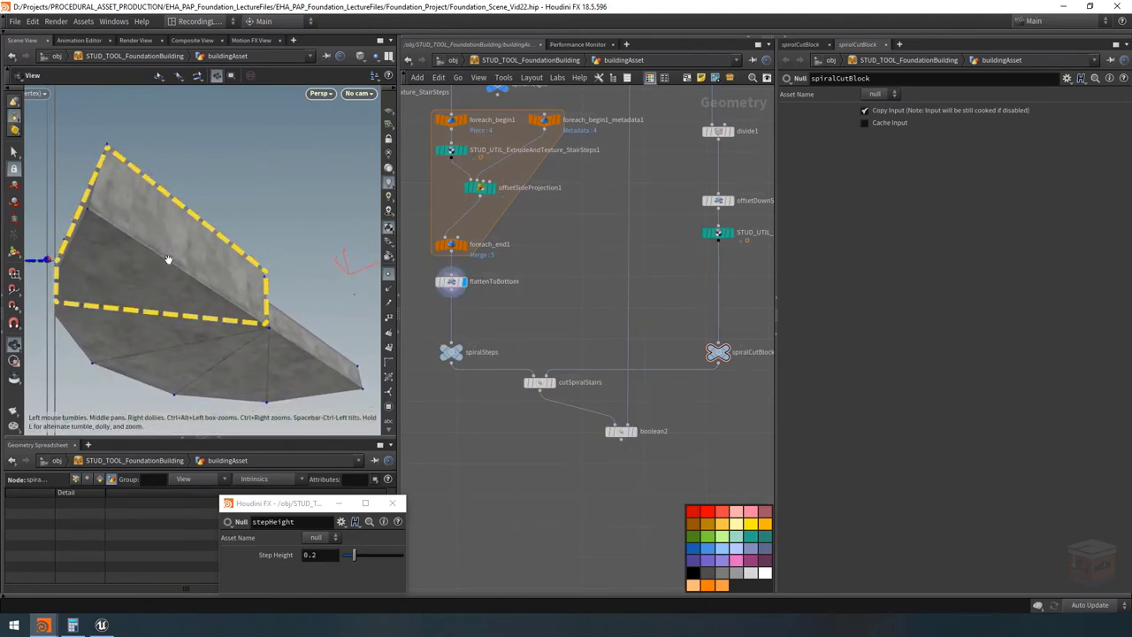
pyautogui.scroll(2, 602, 420)
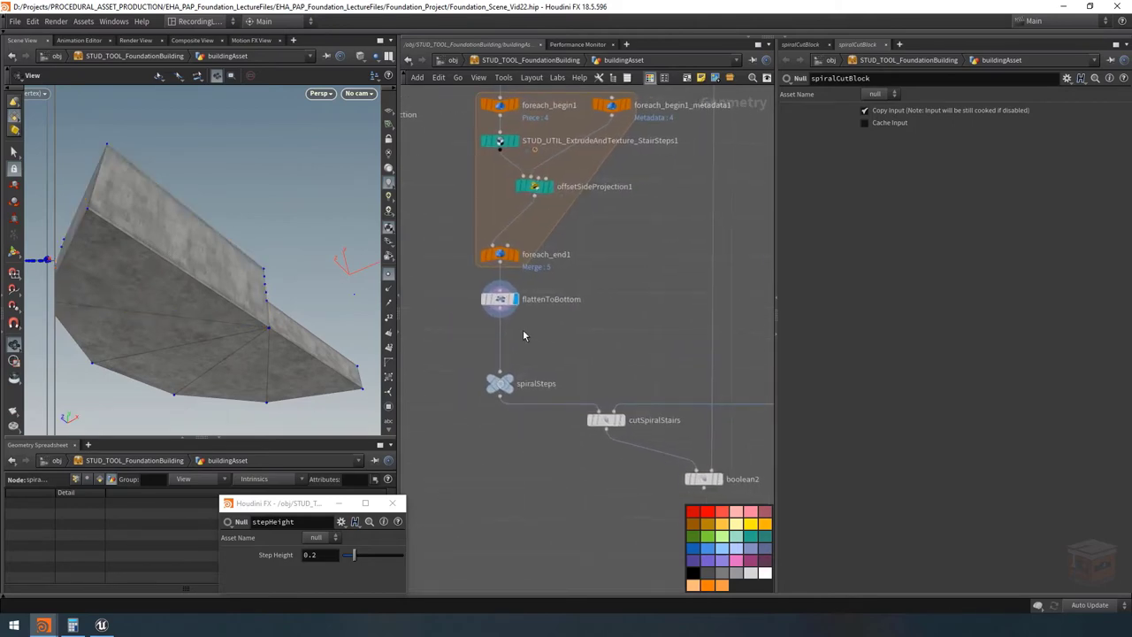
# Add a Transform node between flattenToBottom and spiralSteps.
pyautogui.press('Tab')
pyautogui.write('trans')
pyautogui.press('Return')
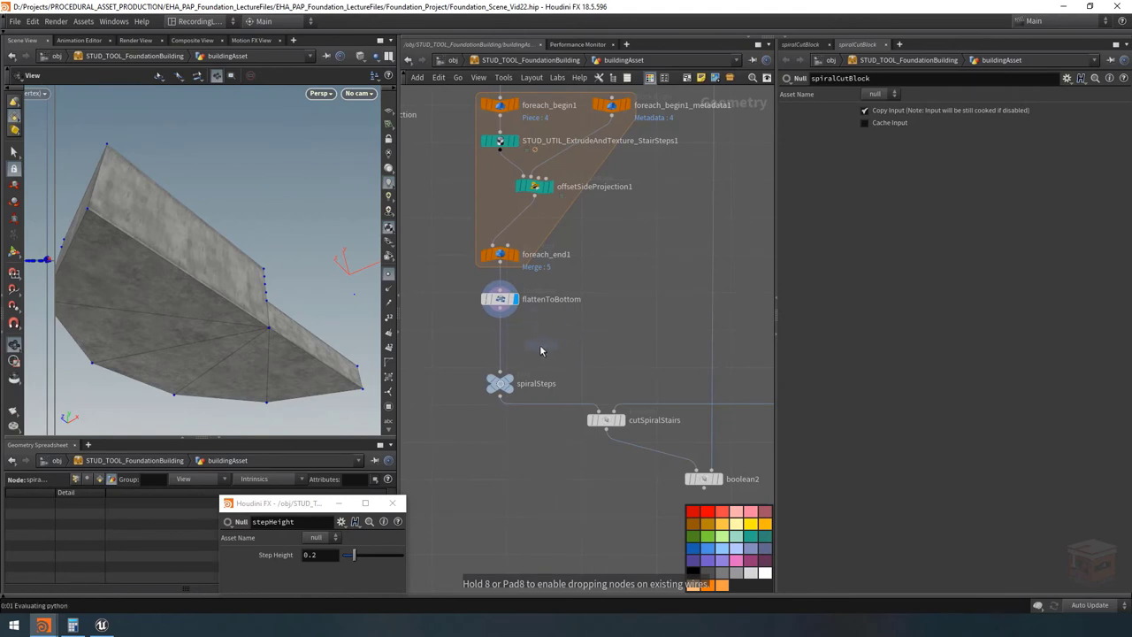
pyautogui.click(540, 344)
pyautogui.moveTo(534, 346); pyautogui.dragTo(504, 349)
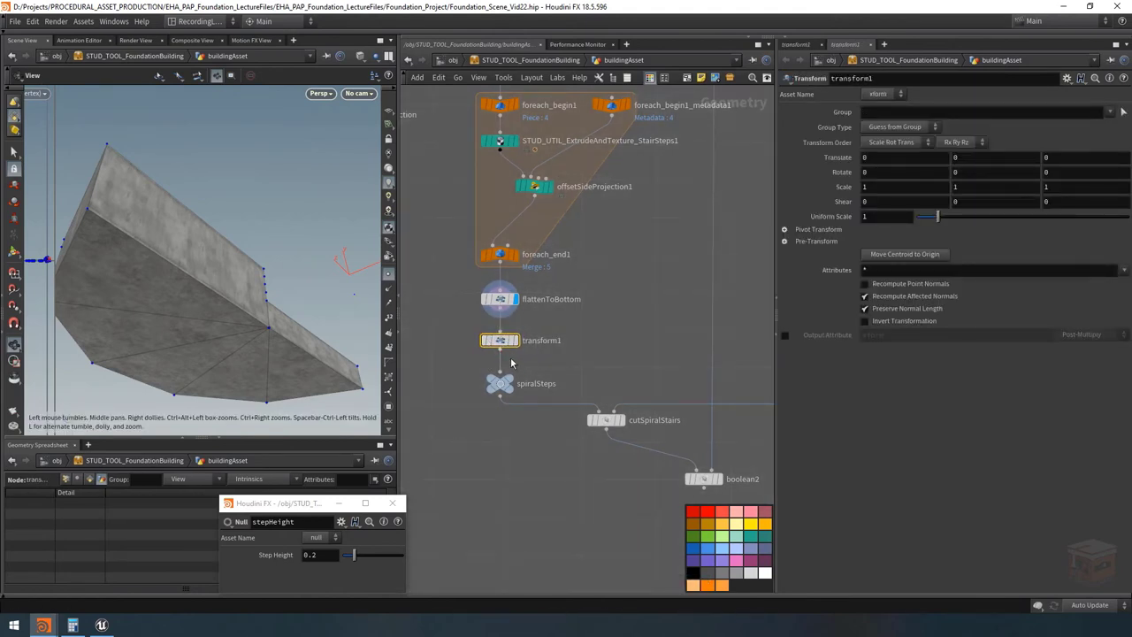
# Rename the new transform to raiseLastStepBottom and display its result.
pyautogui.doubleClick(534, 340)
pyautogui.doubleClick(575, 342)
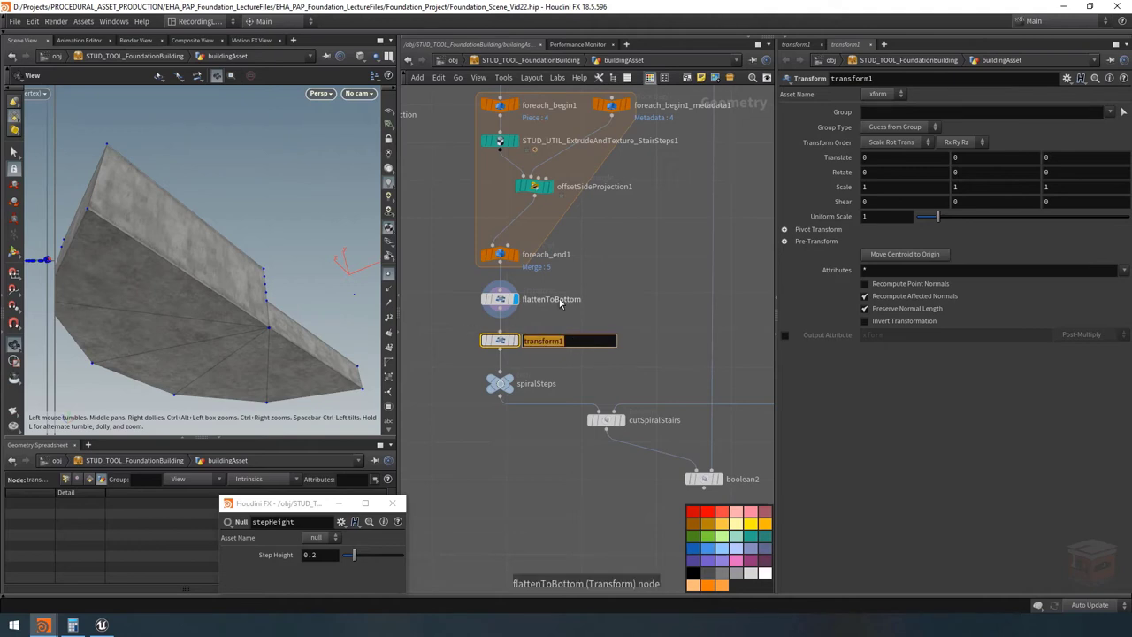
pyautogui.write('ra')
pyautogui.write('epBottom')
pyautogui.press('Return')
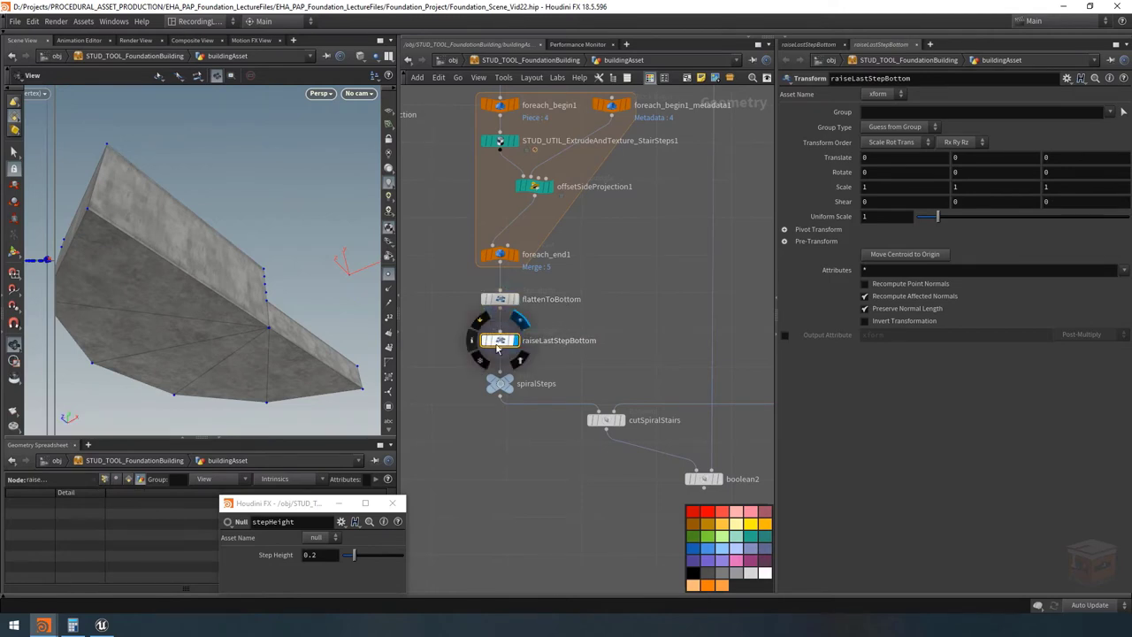
pyautogui.click(514, 340)
pyautogui.moveTo(212, 271)
pyautogui.mouseDown()
pyautogui.moveTo(190, 291)
pyautogui.moveTo(233, 256)
pyautogui.moveTo(200, 273)
pyautogui.mouseUp()
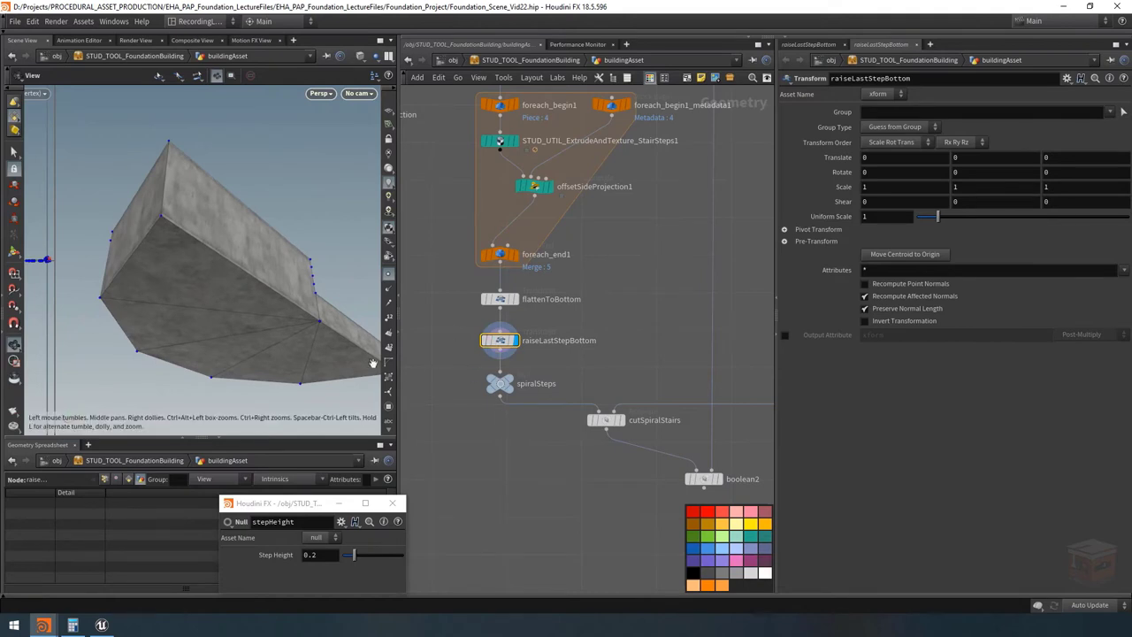
# Set the transform to primitive group 21 with Translate Y 0.6.
pyautogui.click(389, 347)
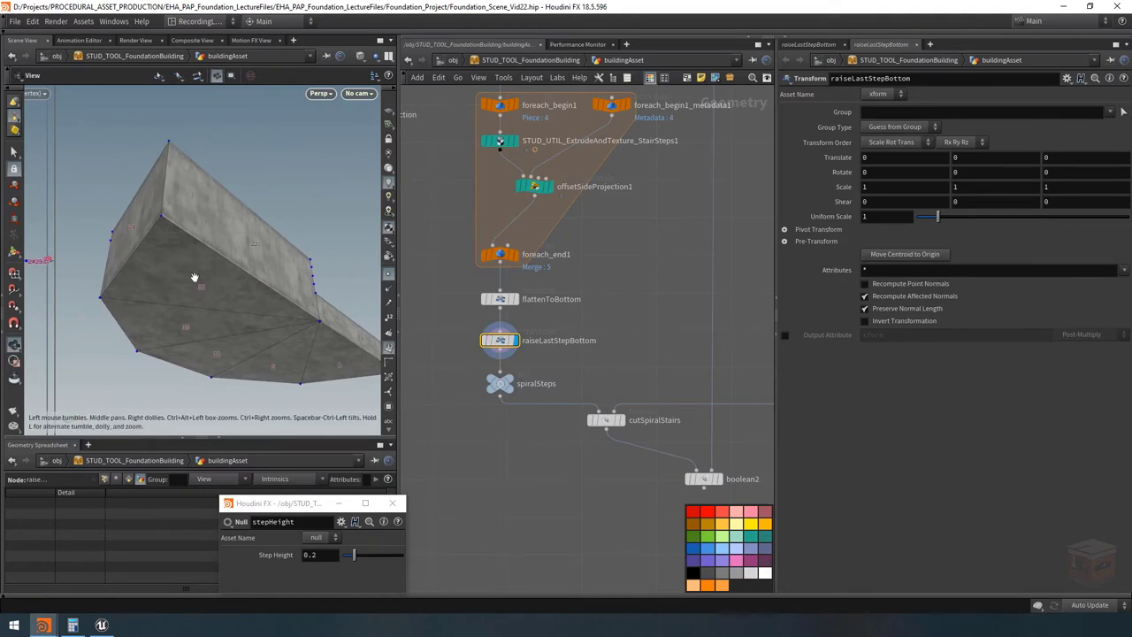
pyautogui.click(886, 111)
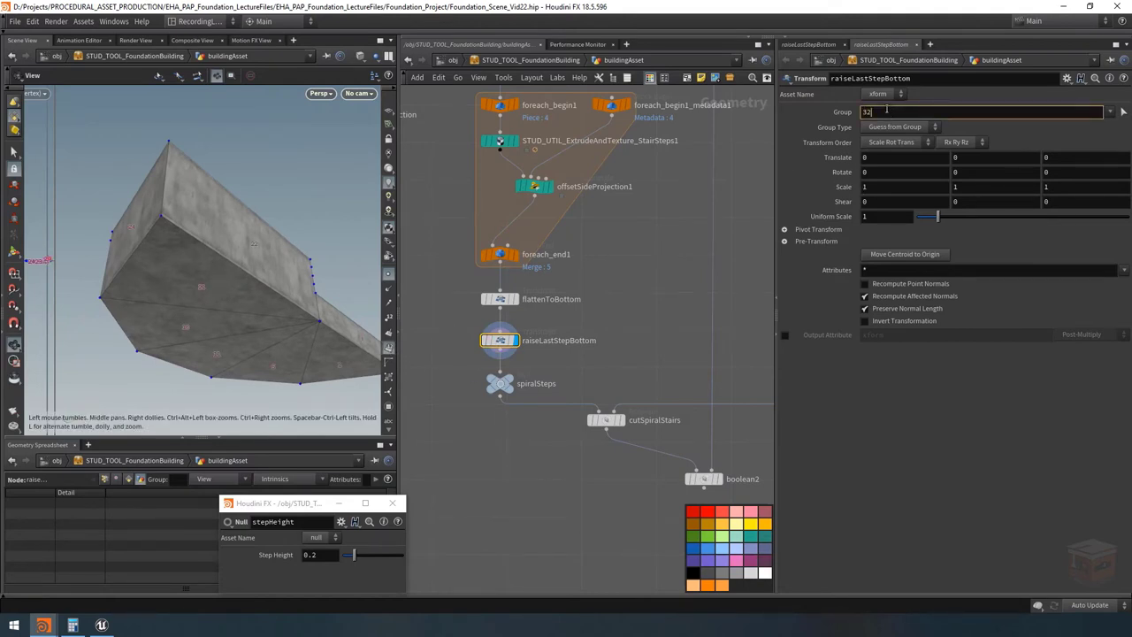
pyautogui.write('21')
pyautogui.press('Return')
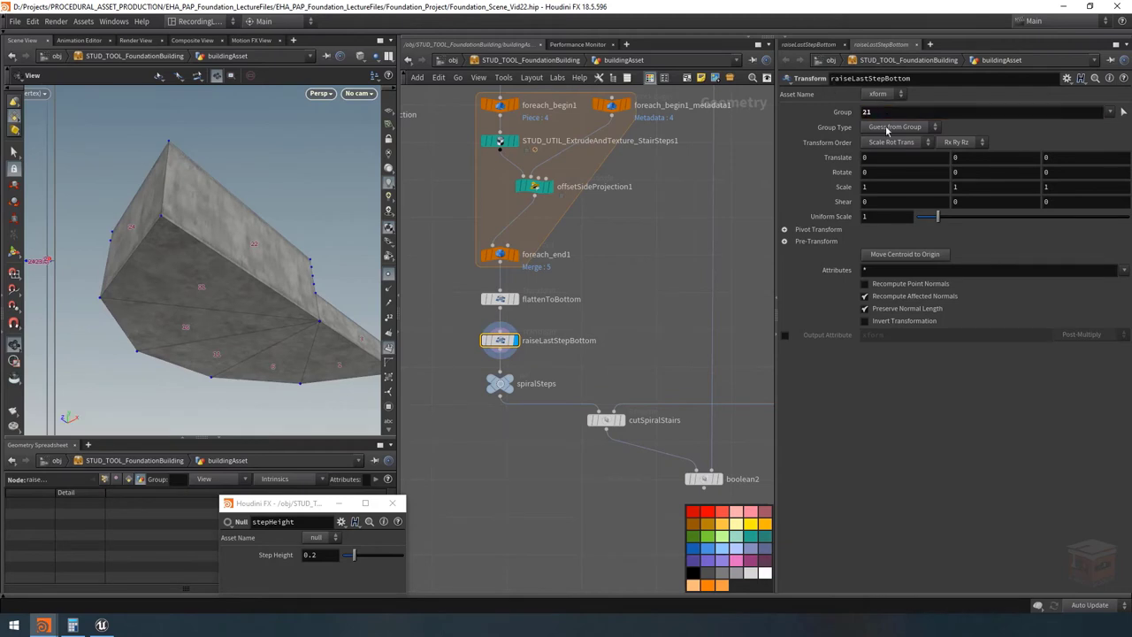
pyautogui.click(895, 126)
pyautogui.click(891, 188)
pyautogui.moveTo(973, 158); pyautogui.dragTo(1017, 160, button='middle')
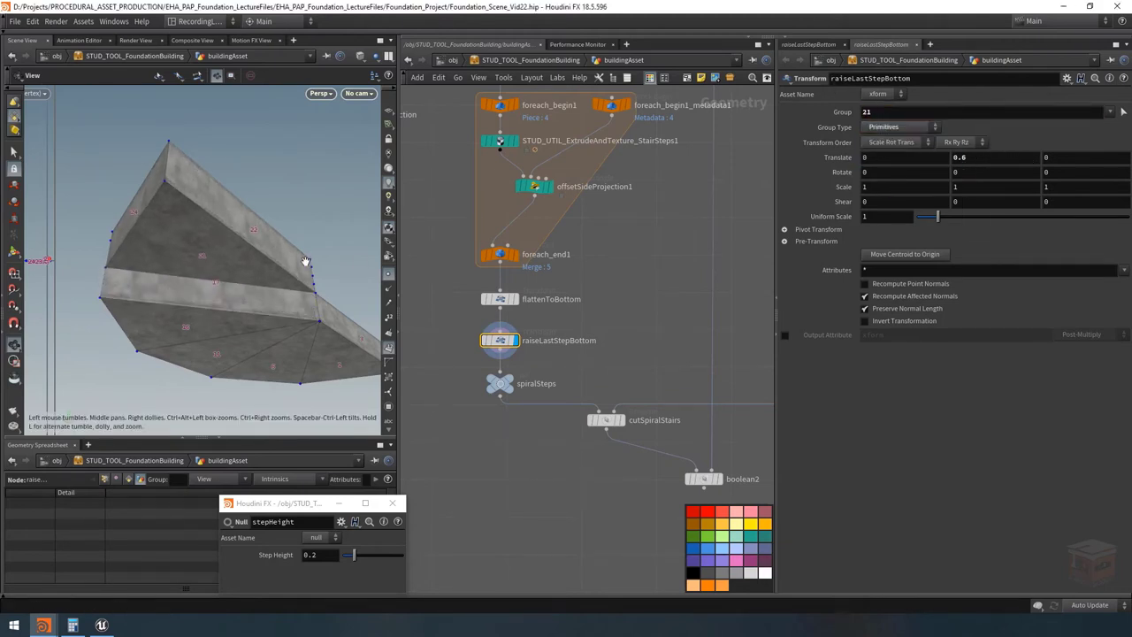
pyautogui.moveTo(303, 260); pyautogui.dragTo(191, 209)
pyautogui.moveTo(240, 260); pyautogui.dragTo(253, 246)
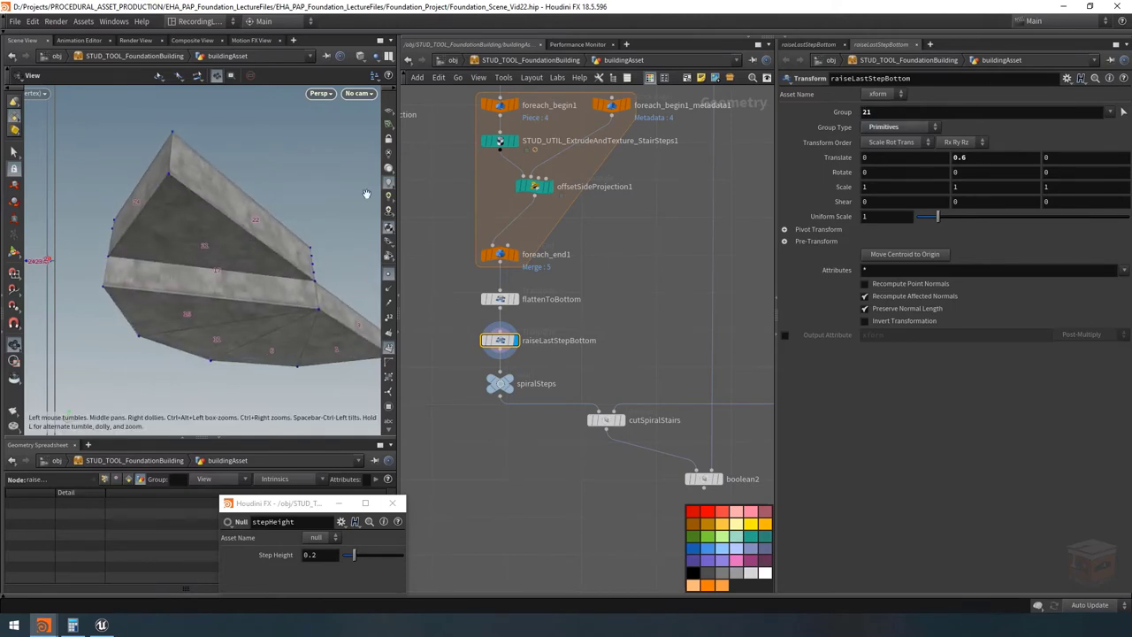
pyautogui.moveTo(602, 217); pyautogui.dragTo(589, 331, button='middle')
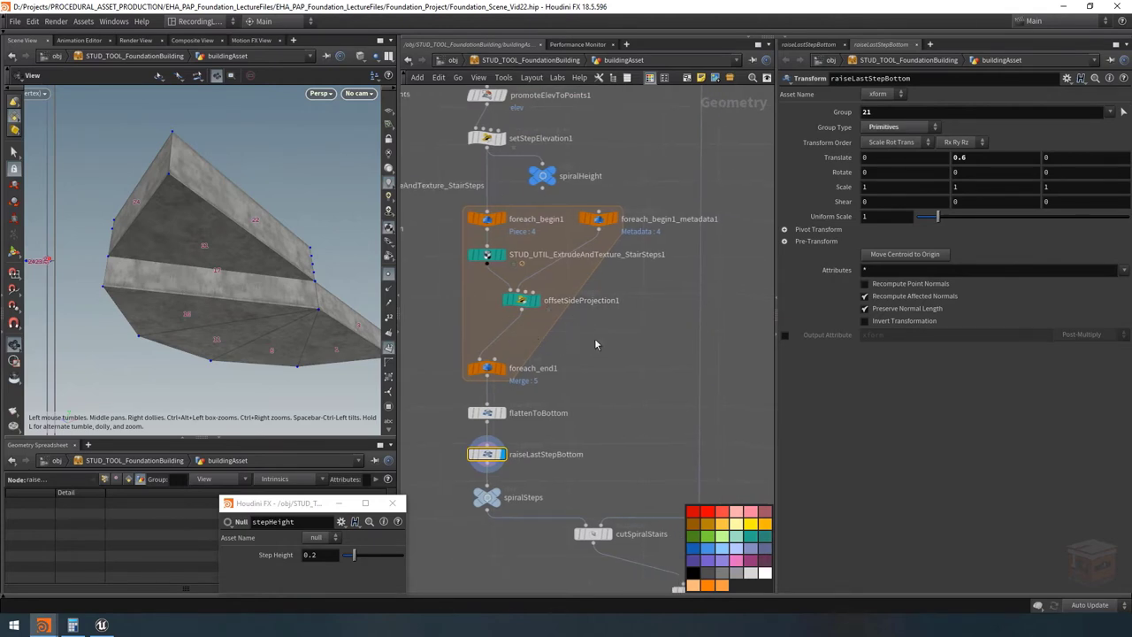
# Inspect the foreach_end1 loop settings and display the setStepElevation1 result.
pyautogui.click(501, 370)
pyautogui.click(492, 371)
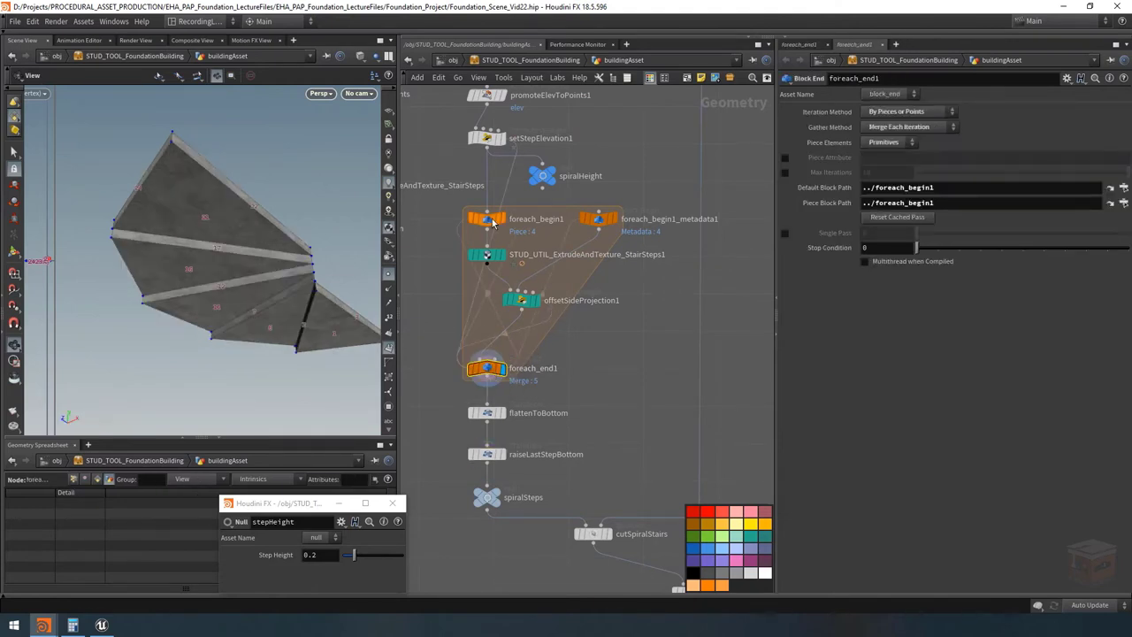
pyautogui.click(502, 137)
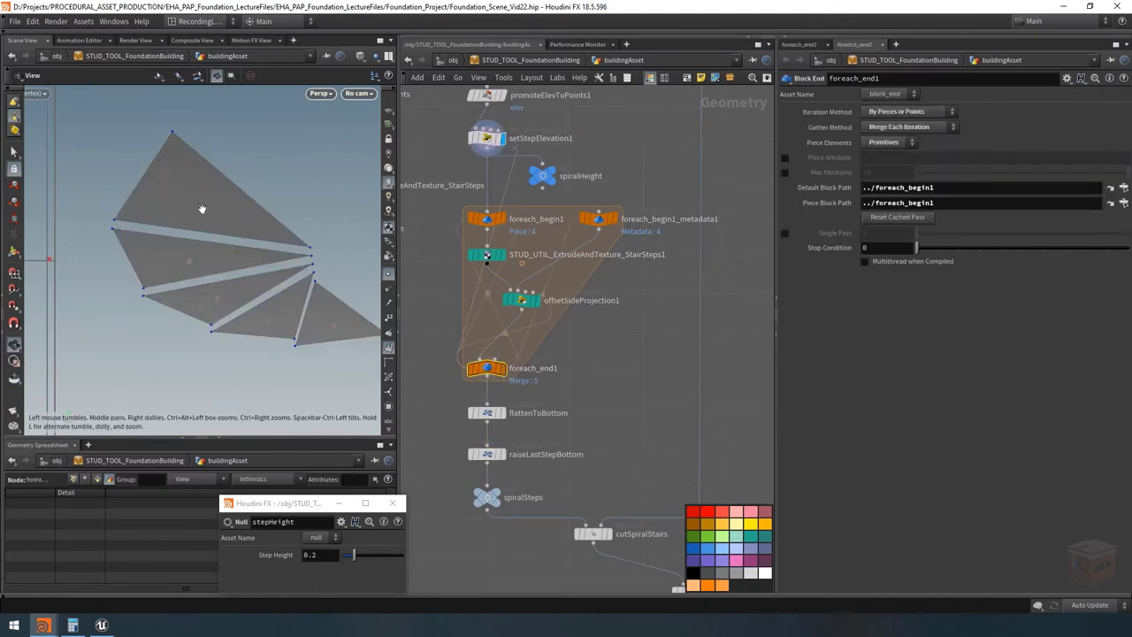
pyautogui.moveTo(564, 382); pyautogui.dragTo(558, 379, button='middle')
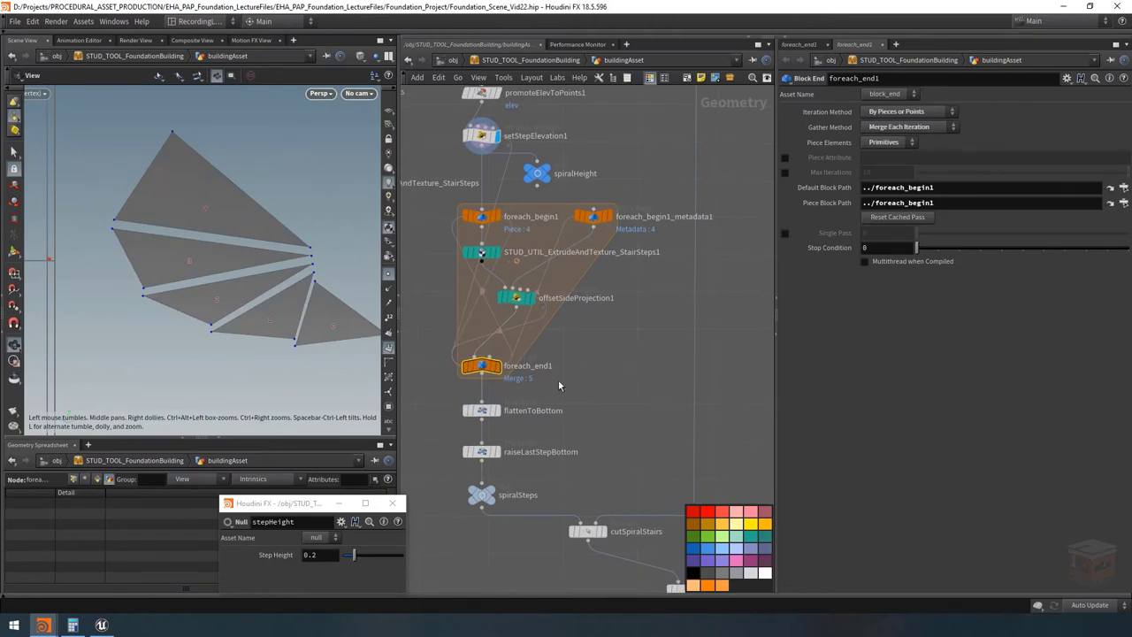
# Insert an Attribute Wrangle after offsetSideProjection1, wiring foreach_begin1_metadata1 into its second input.
pyautogui.press('Tab')
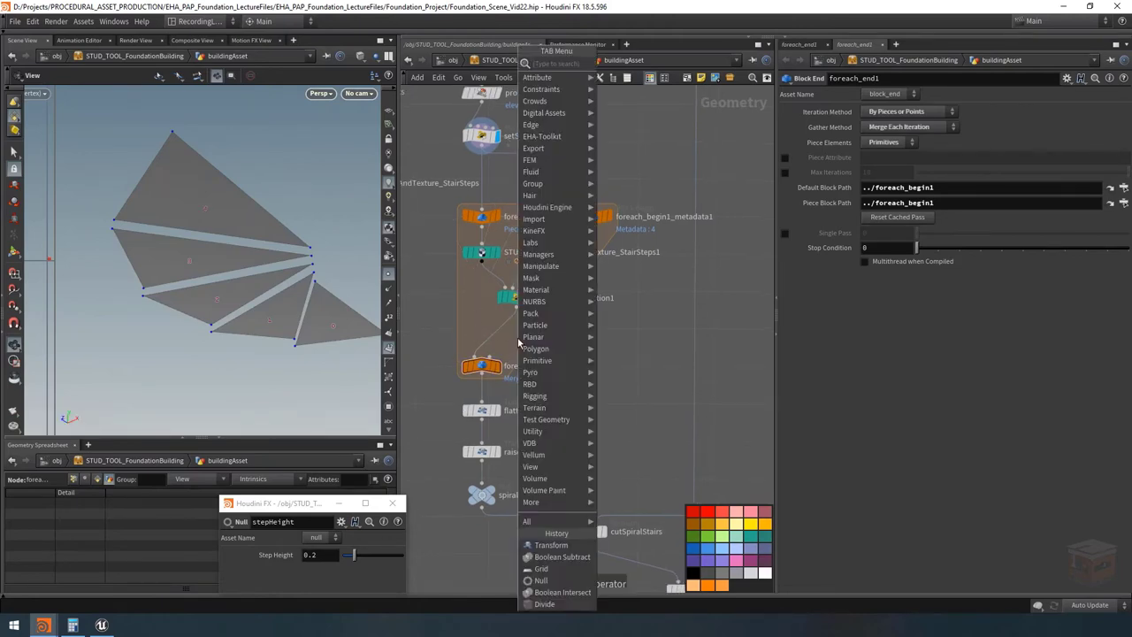
pyautogui.click(542, 580)
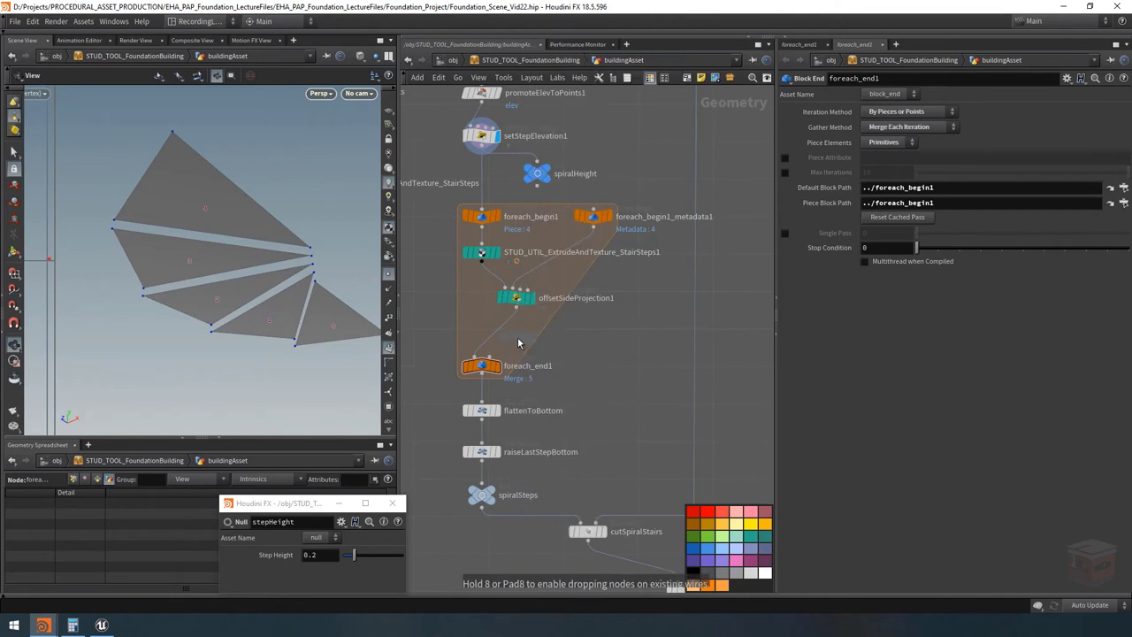
pyautogui.click(556, 336)
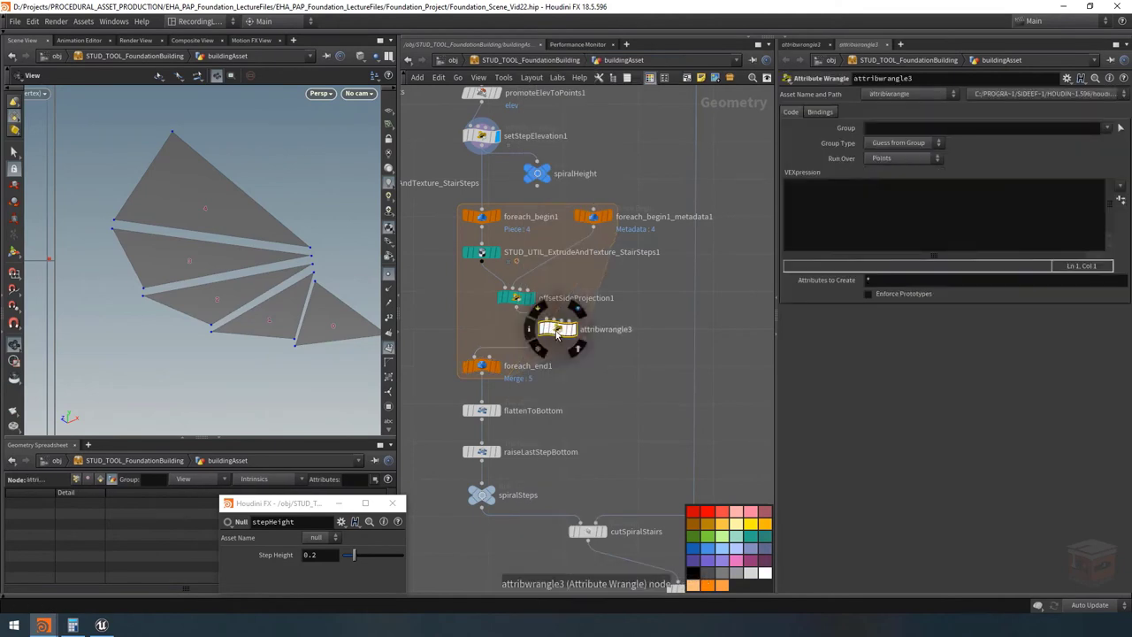
pyautogui.click(557, 331)
pyautogui.click(594, 222)
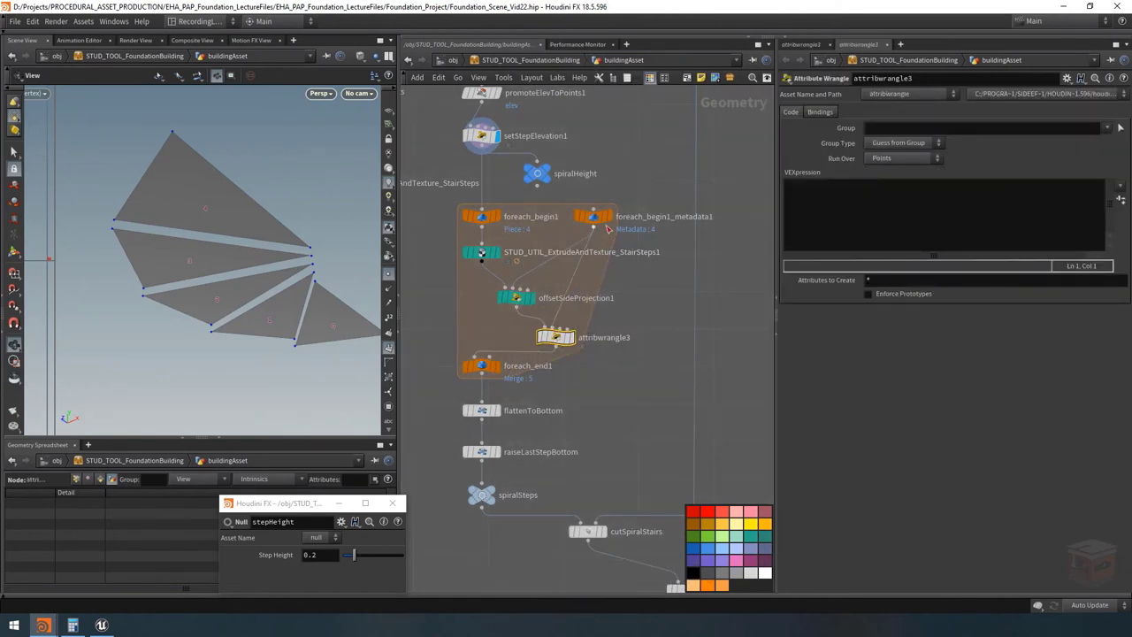
pyautogui.press('Delete')
pyautogui.hotkey('ctrl', 'z')
pyautogui.click(557, 337)
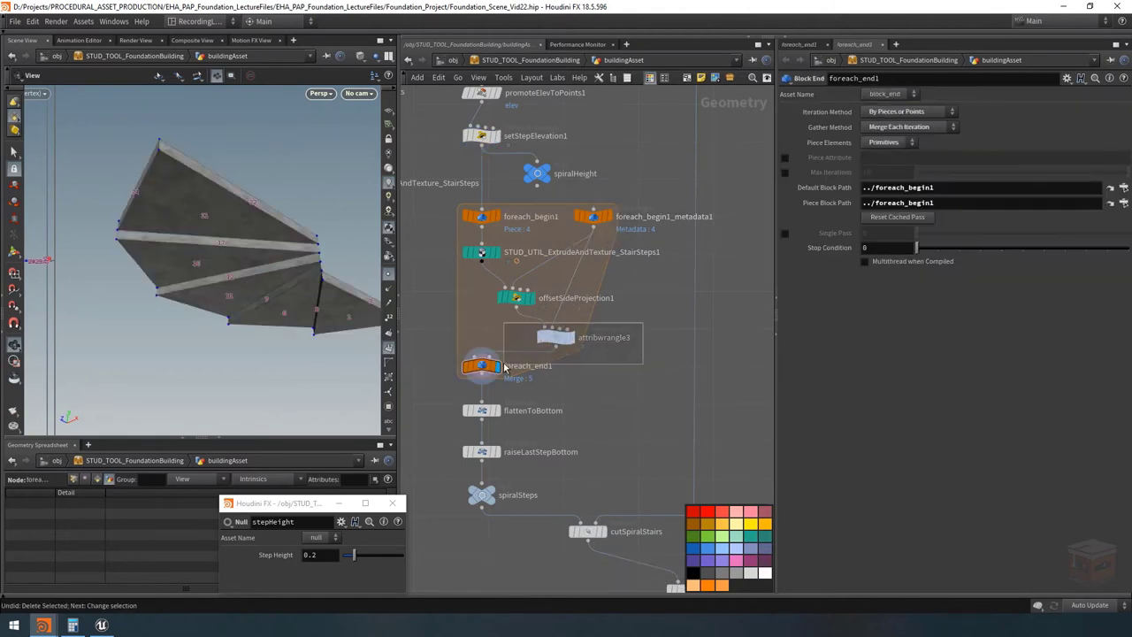
# Rename the wrangle to groupLastStepBottom and inspect the loop's iteration metadata.
pyautogui.doubleClick(604, 338)
pyautogui.write('groupLastStep')
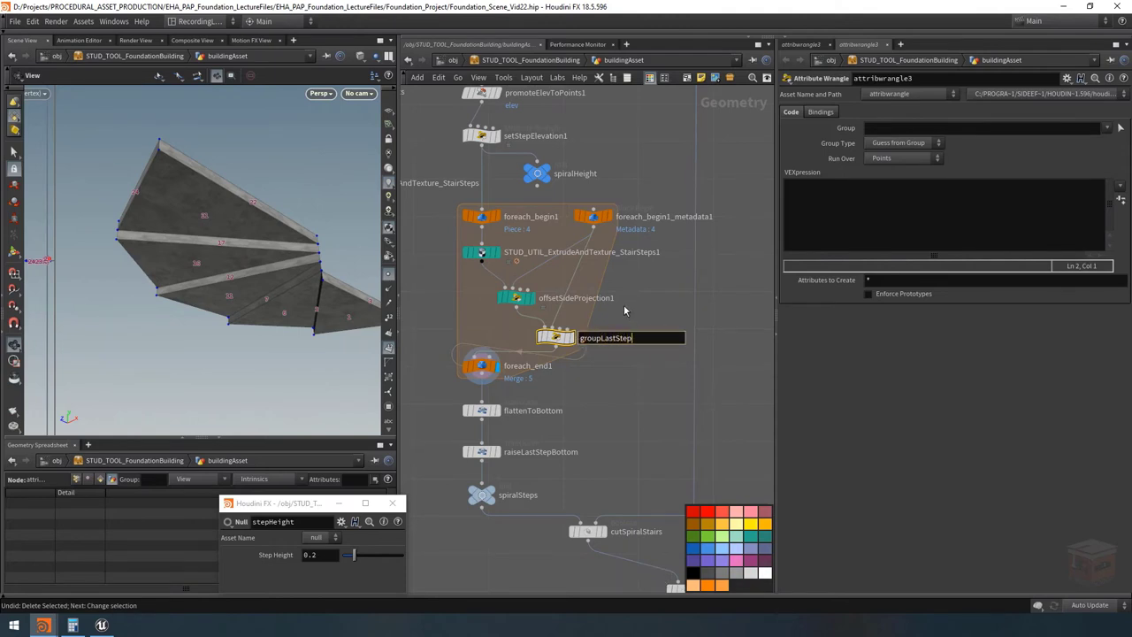
pyautogui.write('Bottom')
pyautogui.press('Return')
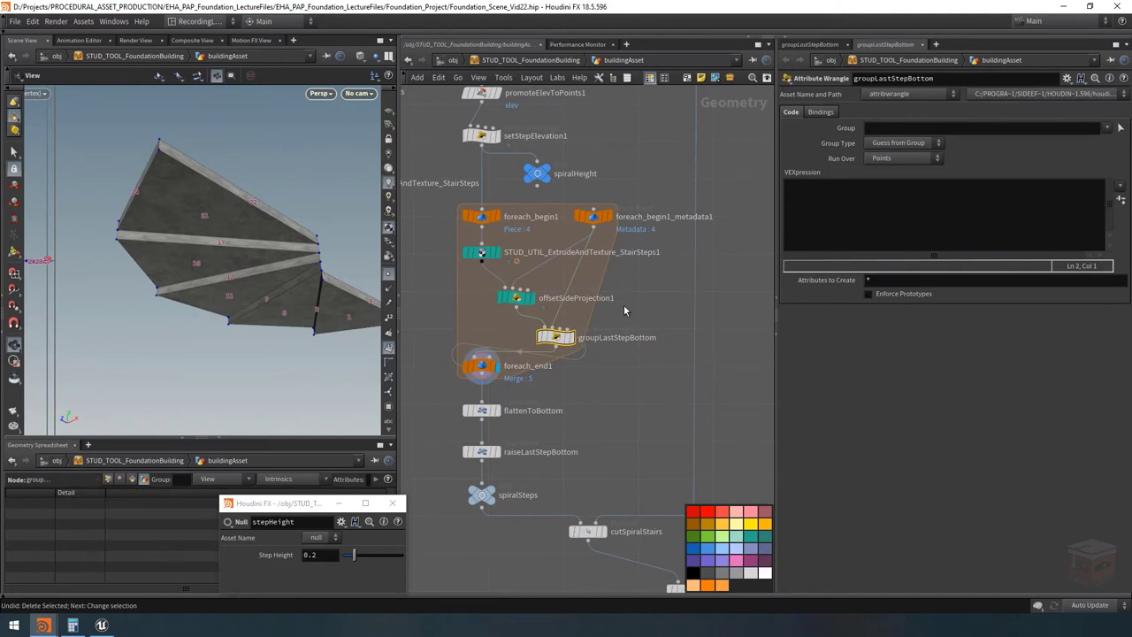
pyautogui.moveTo(543, 337); pyautogui.dragTo(560, 333, button='middle')
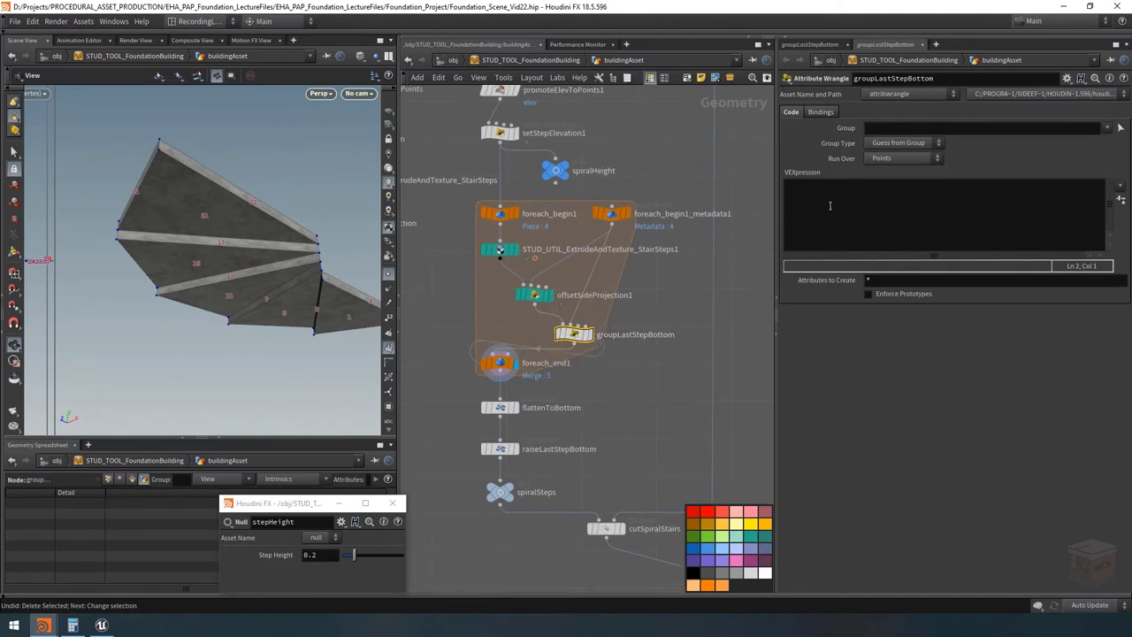
pyautogui.click(609, 214)
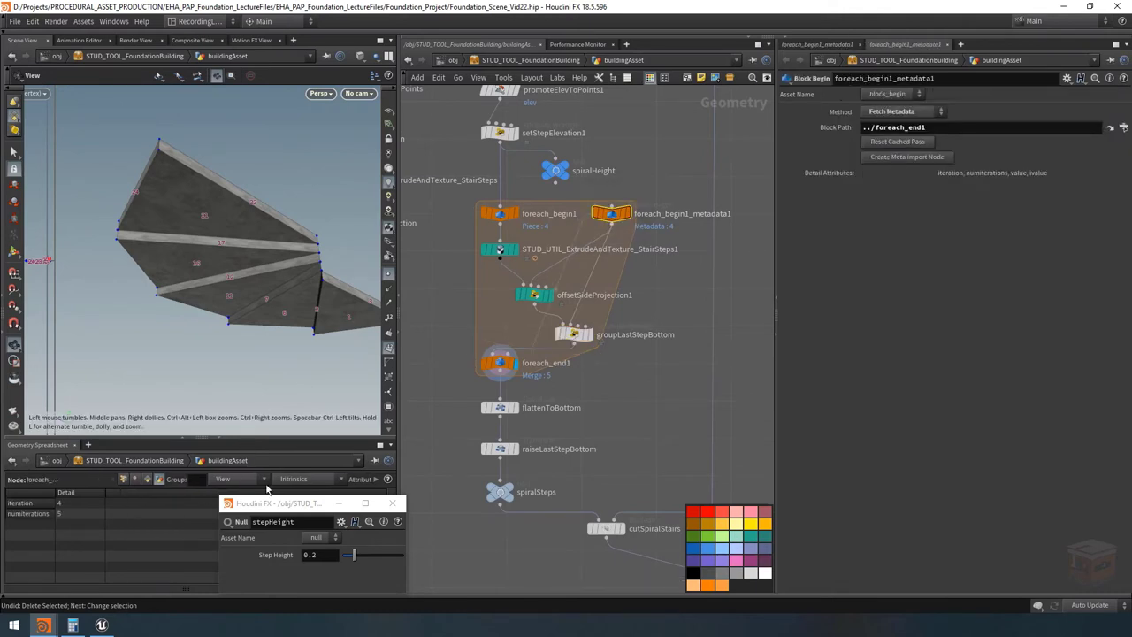
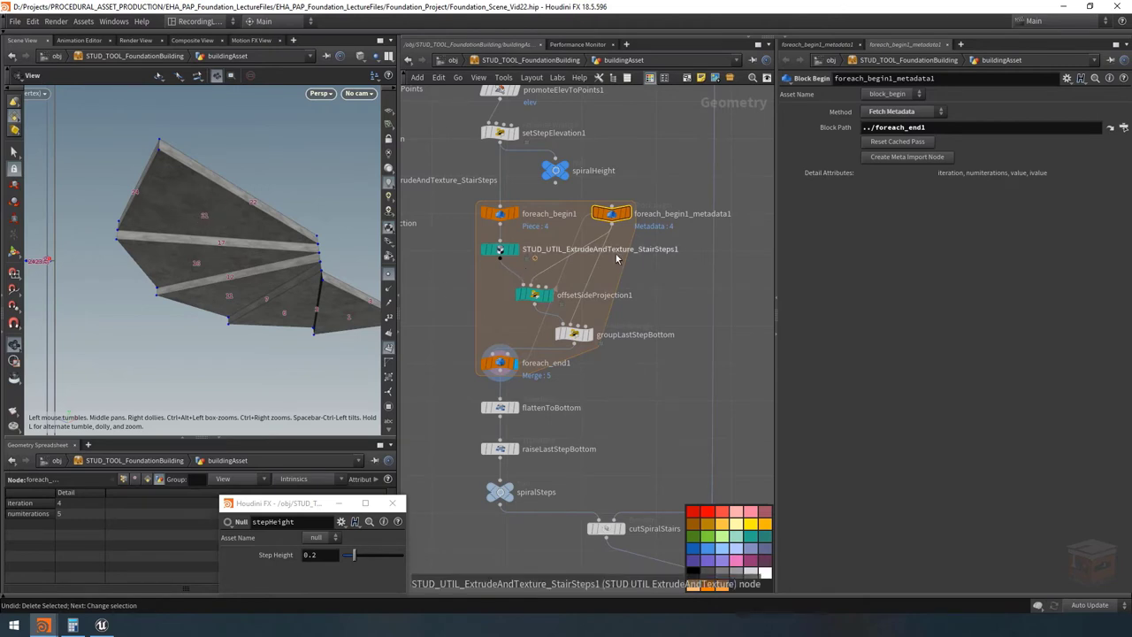
# Toggle the group colour display to inspect the stairs, then select the groupLastStepBottom wrangle.
pyautogui.moveTo(243, 222); pyautogui.dragTo(349, 327)
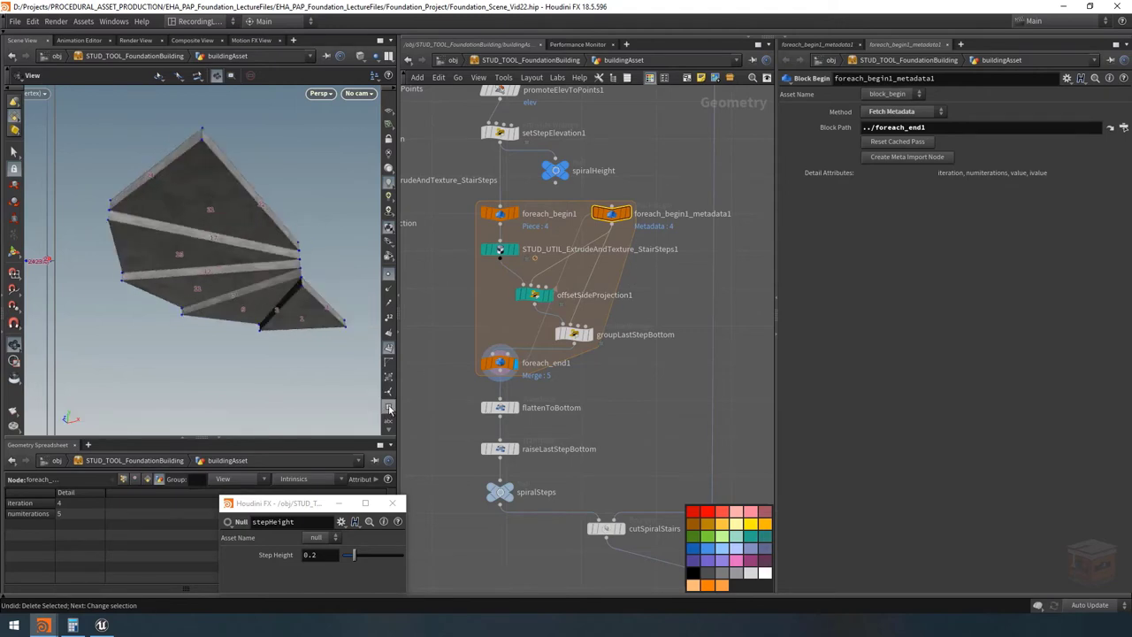
pyautogui.hotkey('shift', 'g')
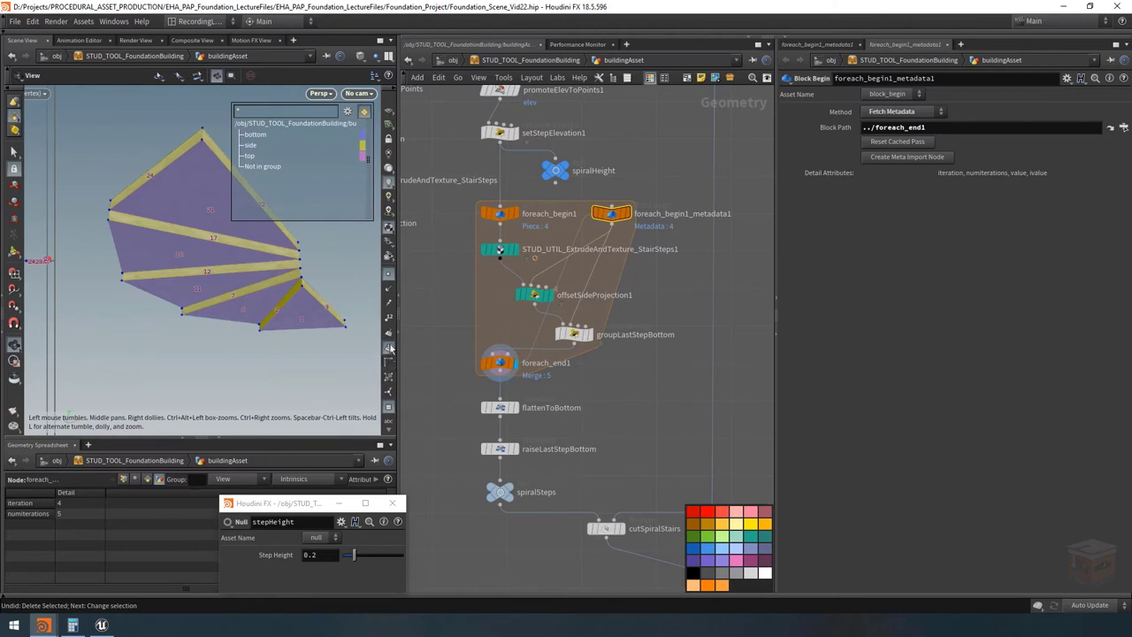
pyautogui.click(388, 413)
pyautogui.click(573, 333)
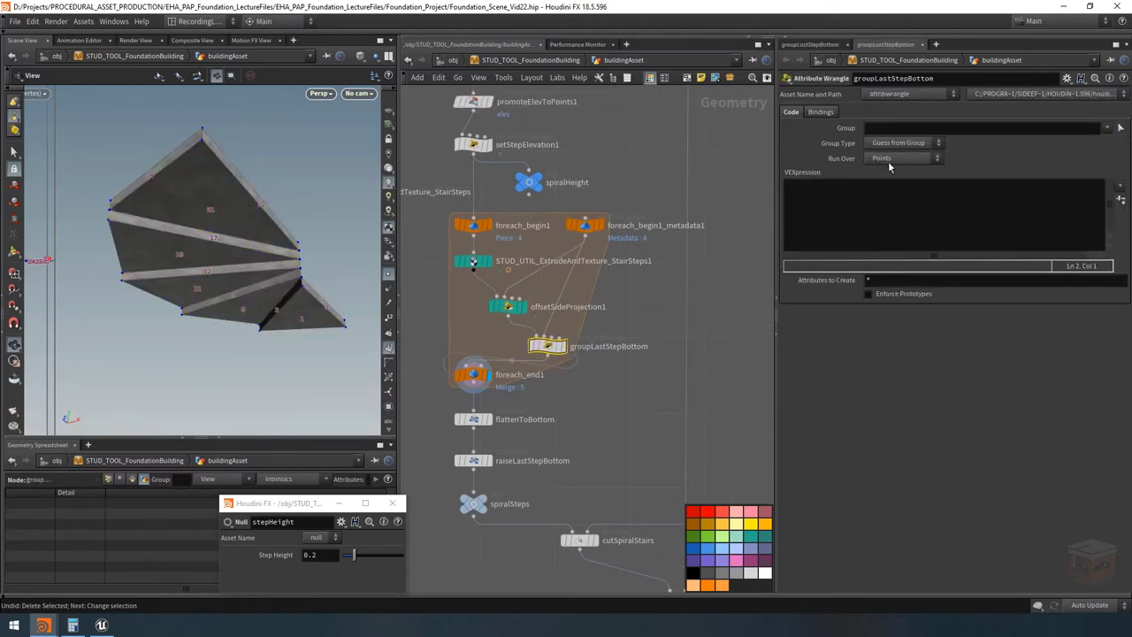
# Set the wrangle to run over Primitives and enter int itt = detail(1,"iteration",0);.
pyautogui.click(893, 159)
pyautogui.click(886, 183)
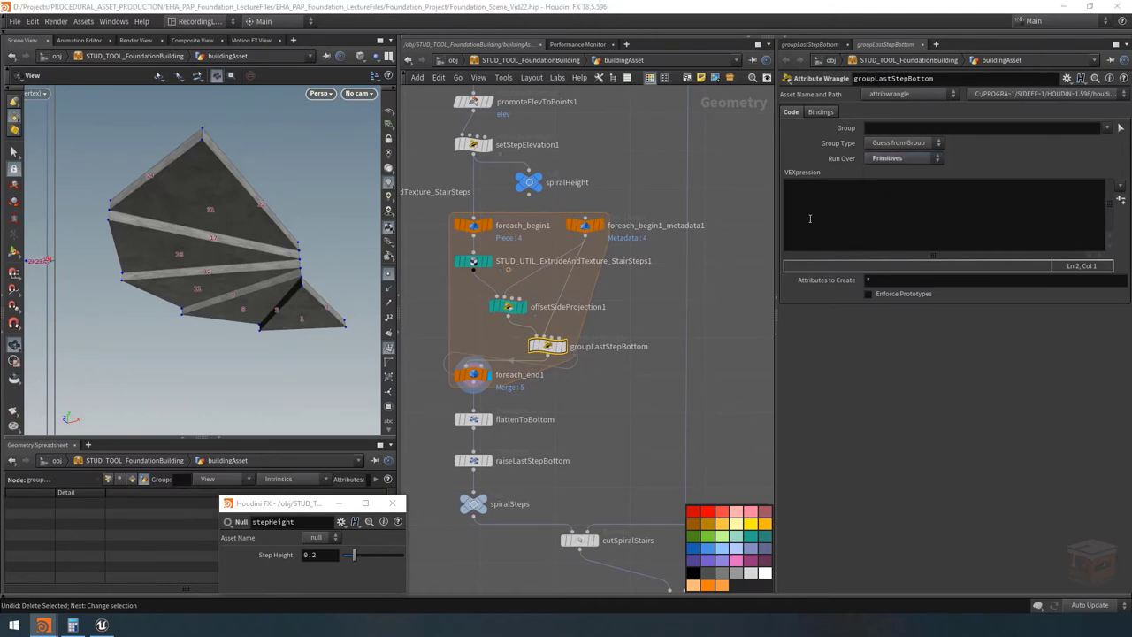
pyautogui.click(865, 209)
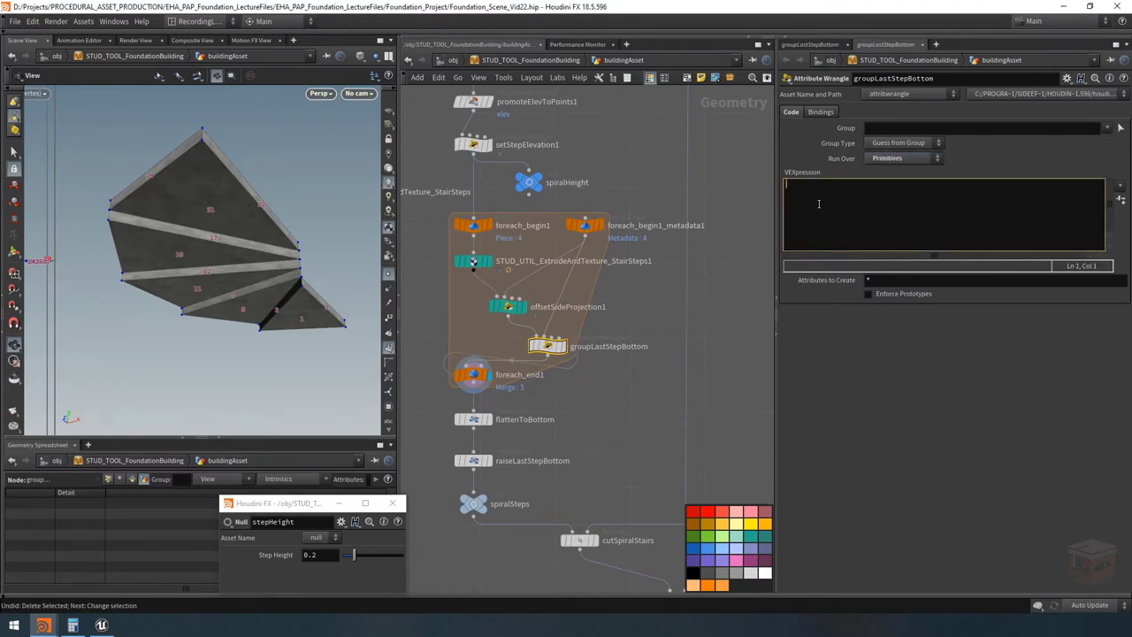
pyautogui.write('int itt')
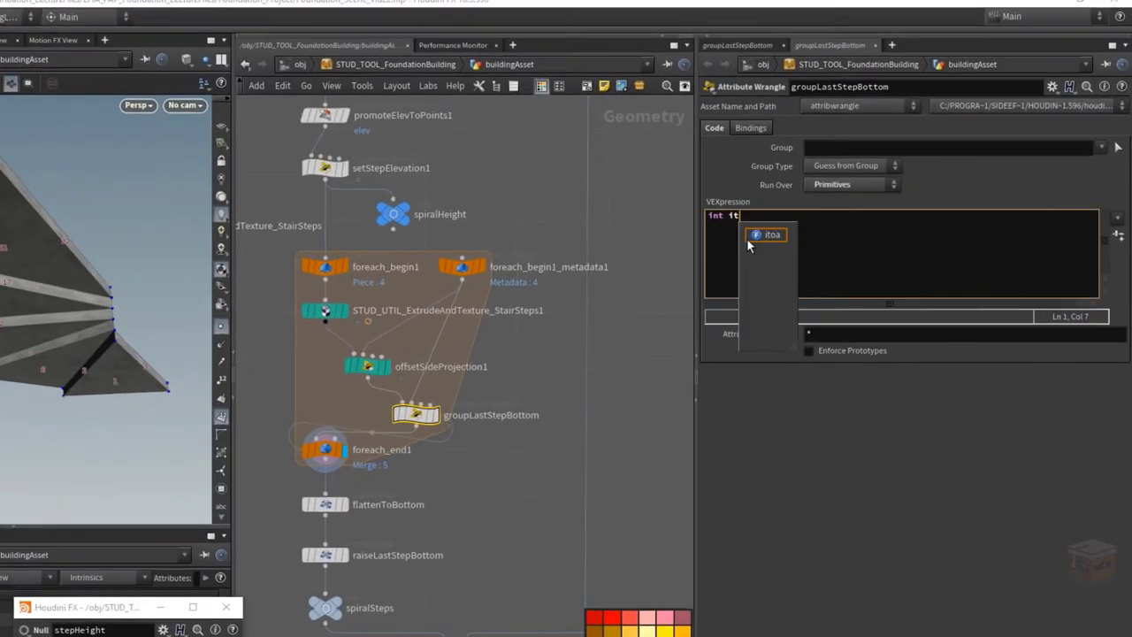
pyautogui.write(' = detail(')
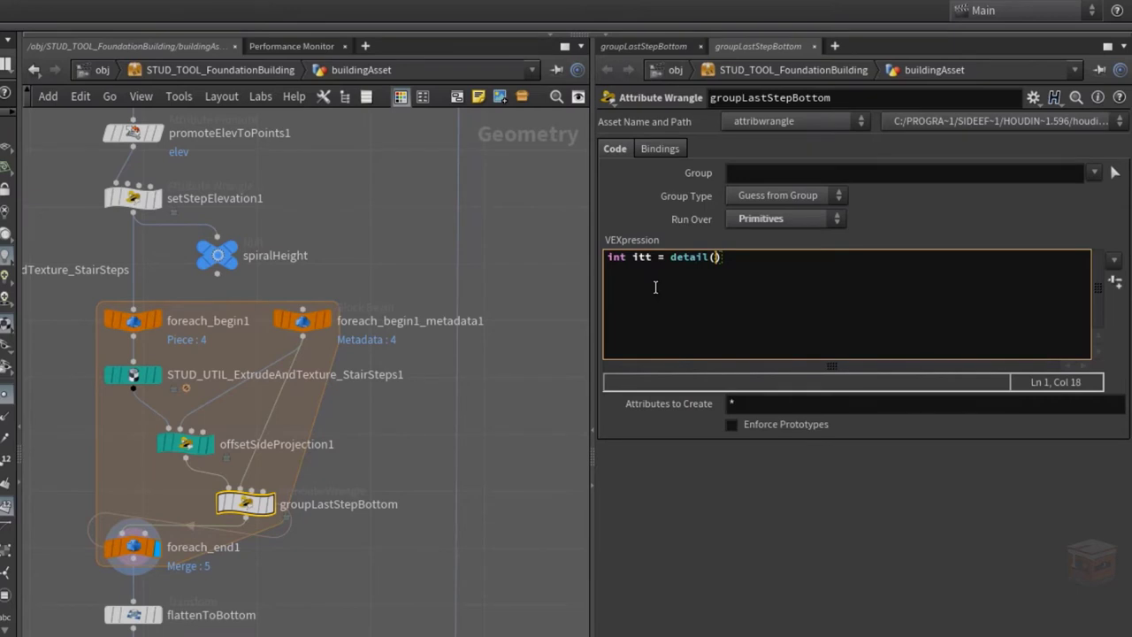
pyautogui.write('1,"it')
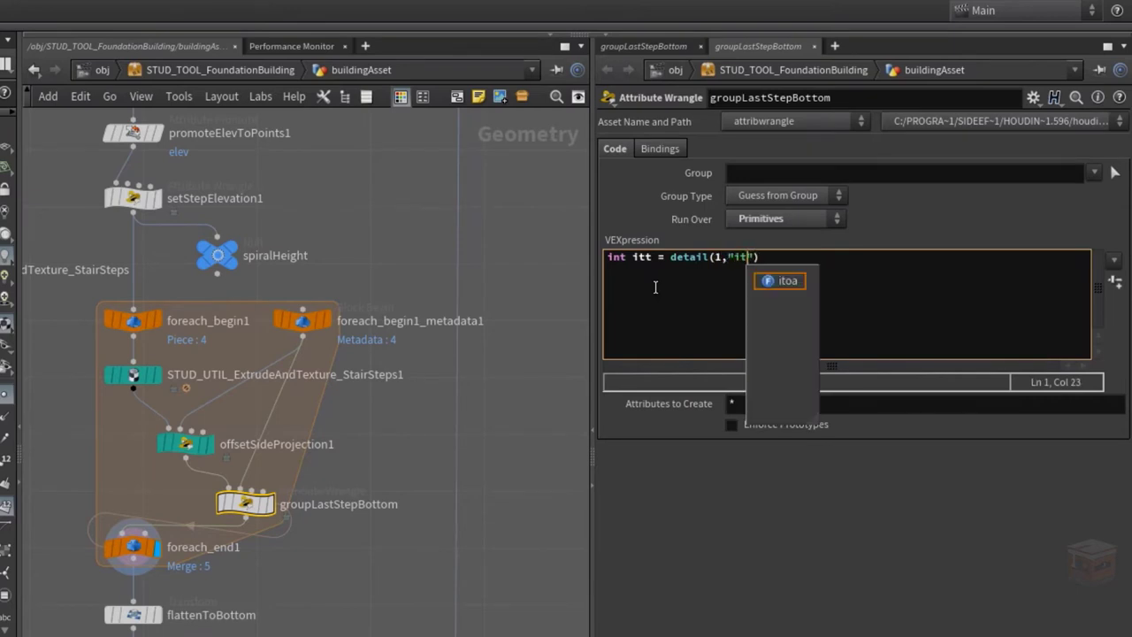
pyautogui.write('eration",')
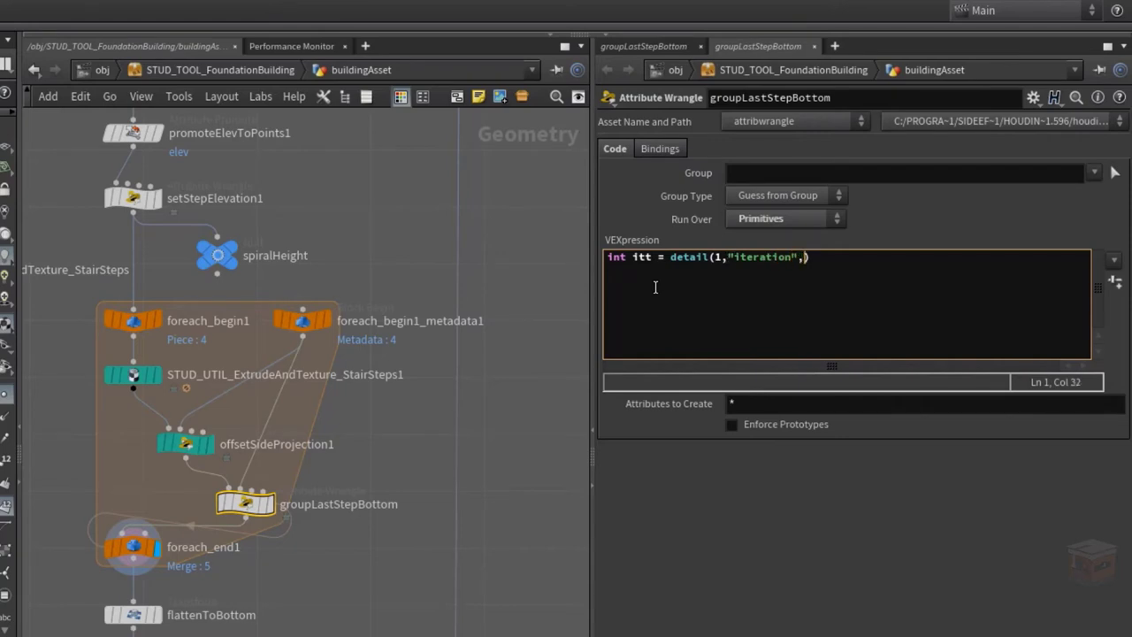
pyautogui.write('0);')
# Duplicate the itt line and rename the copy's variable to itnum.
pyautogui.moveTo(875, 259); pyautogui.dragTo(415, 240)
pyautogui.hotkey('ctrl', 'c')
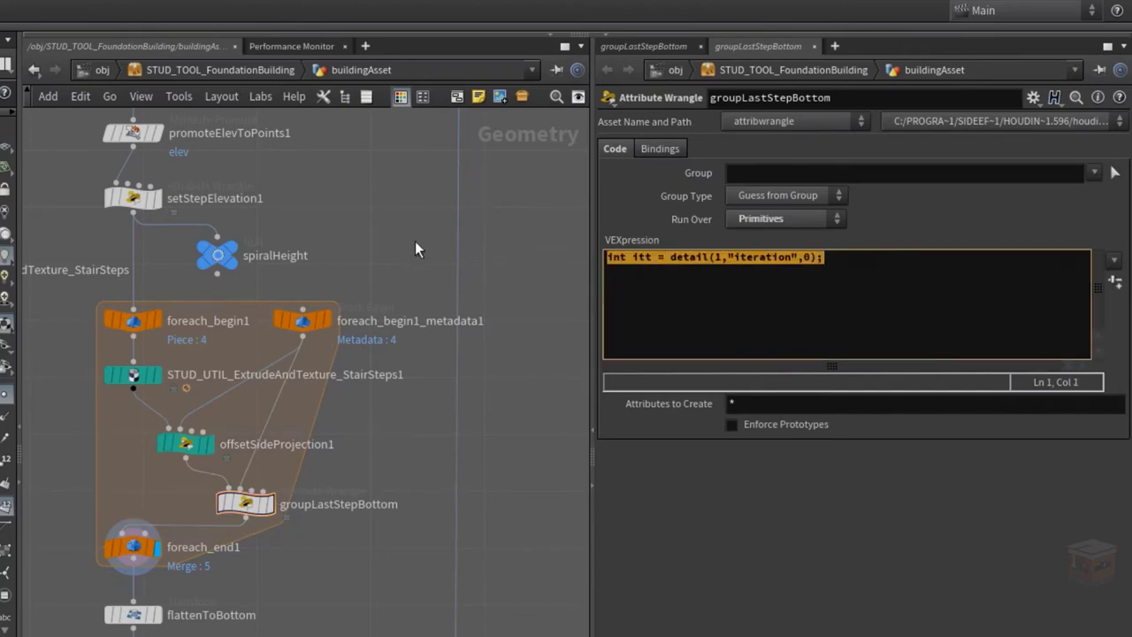
pyautogui.click(871, 257)
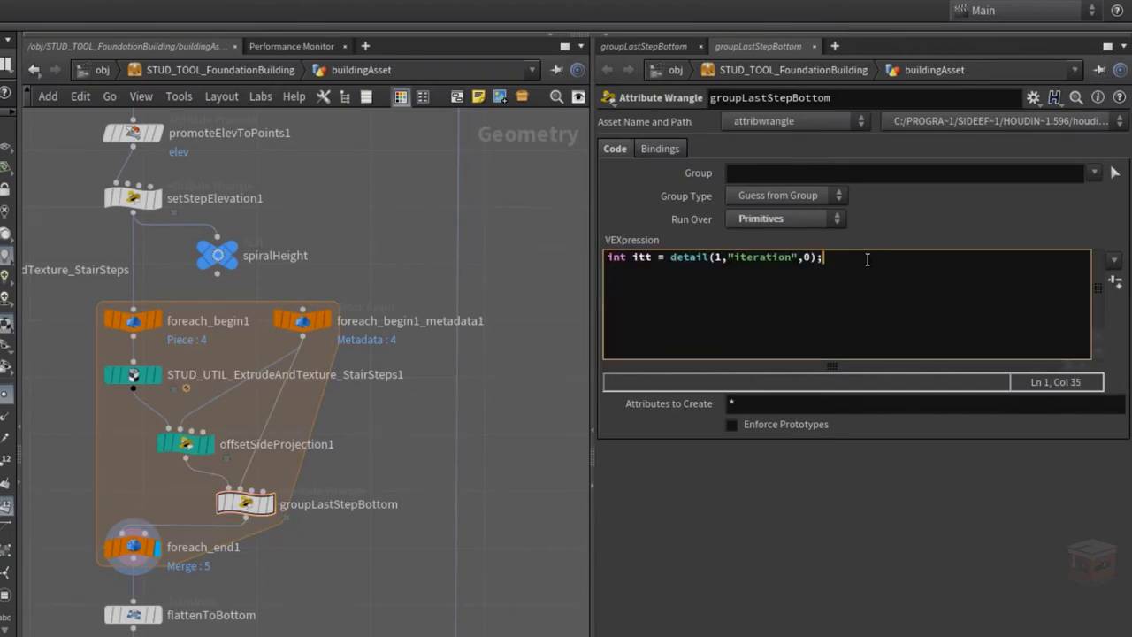
pyautogui.press('Return')
pyautogui.hotkey('ctrl', 'v')
pyautogui.press('Home')
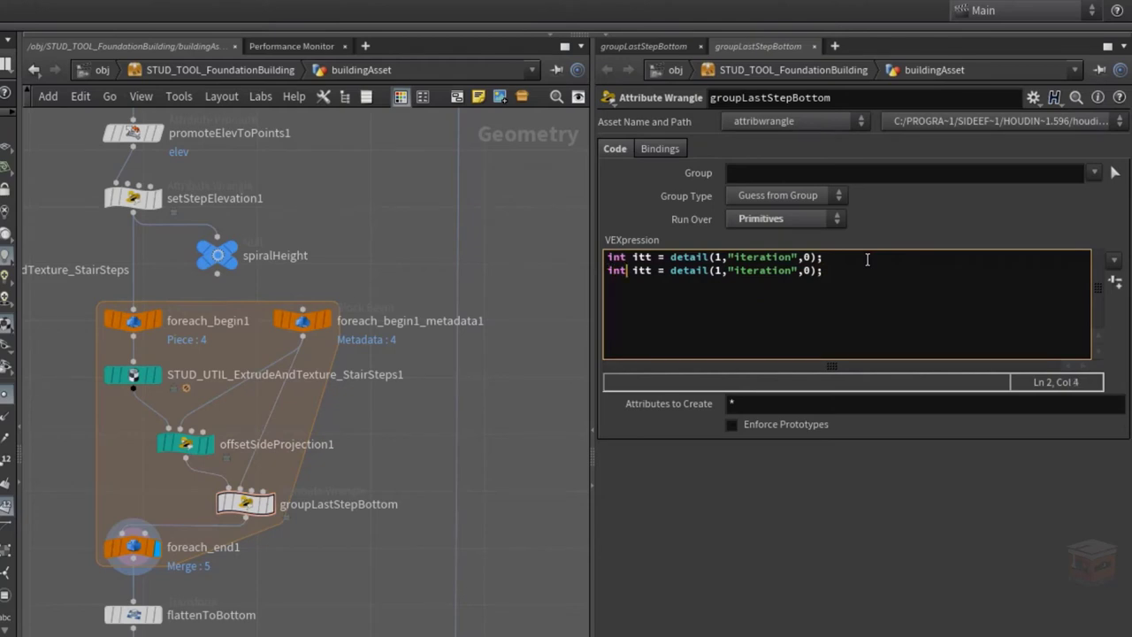
pyautogui.press('Right')
pyautogui.press('Right')
pyautogui.press('Right')
pyautogui.press('Right')
pyautogui.press('BackSpace')
pyautogui.write('n')
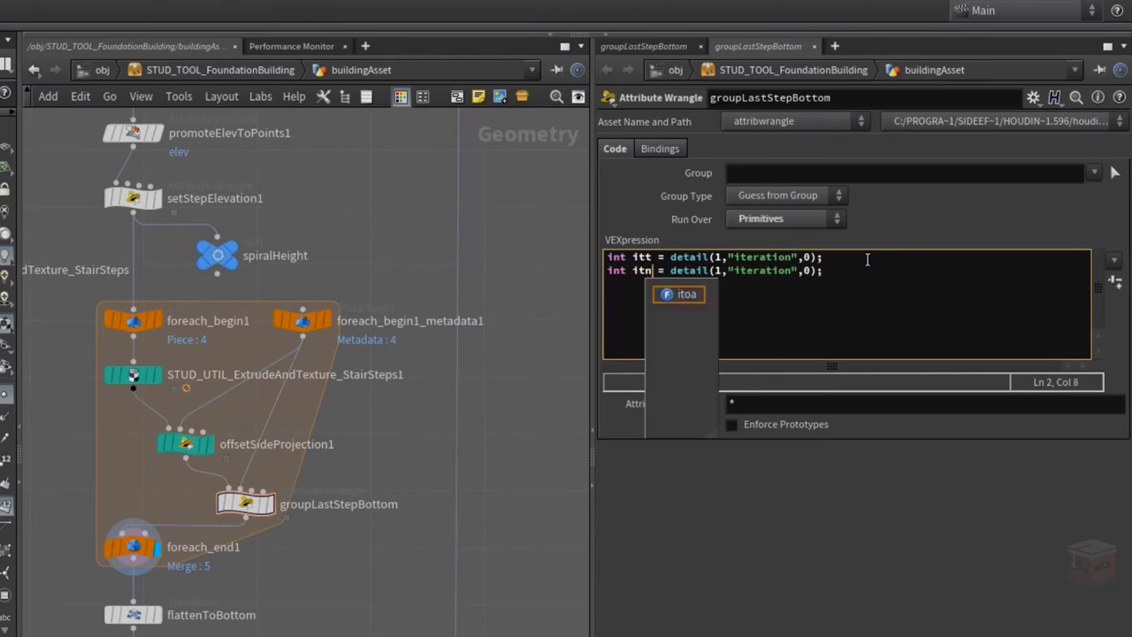
pyautogui.write('um')
pyautogui.press('Left')
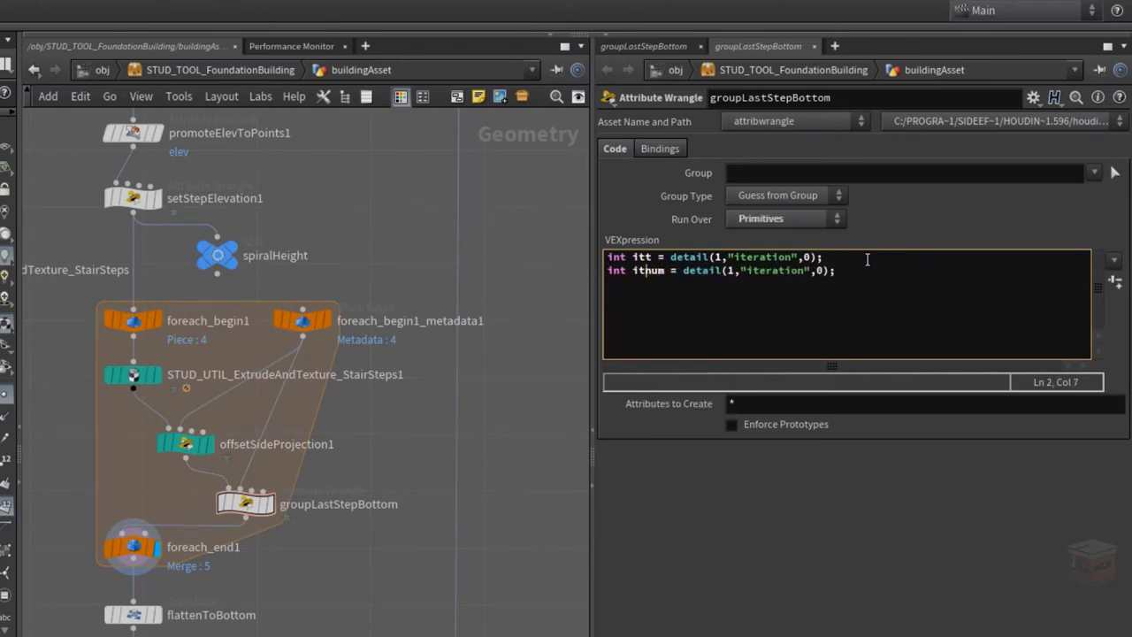
pyautogui.click(743, 270)
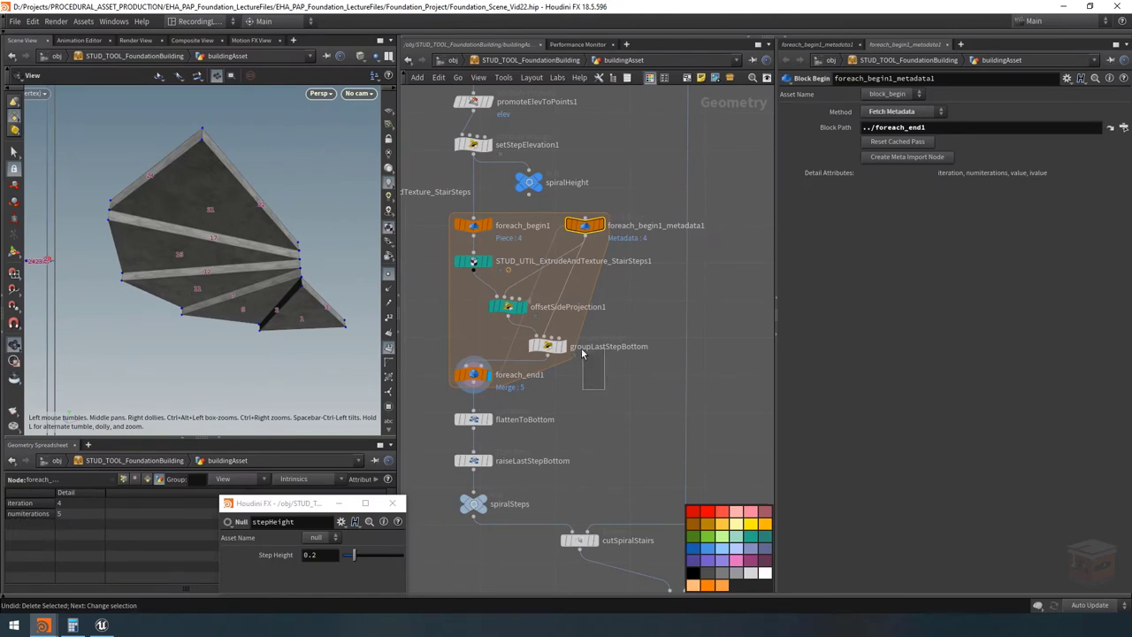
# Change "iteration" to "numiterations" on the itnum line.
pyautogui.click(548, 346)
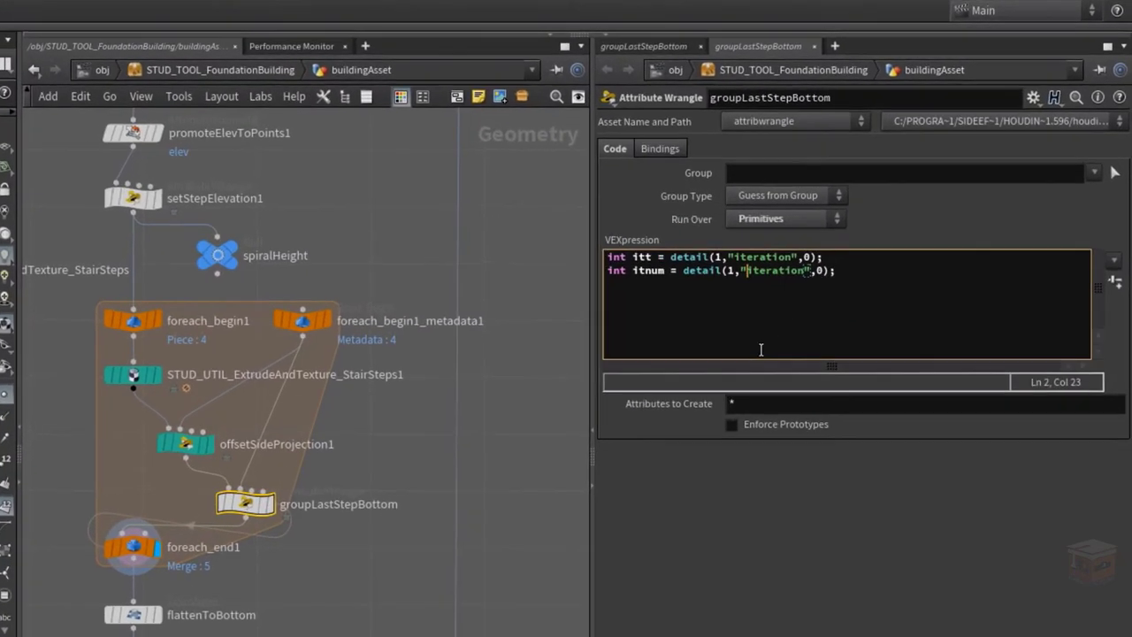
pyautogui.write('num')
pyautogui.press('End')
pyautogui.press('Left')
pyautogui.press('Left')
pyautogui.press('Left')
pyautogui.press('Left')
pyautogui.press('Left')
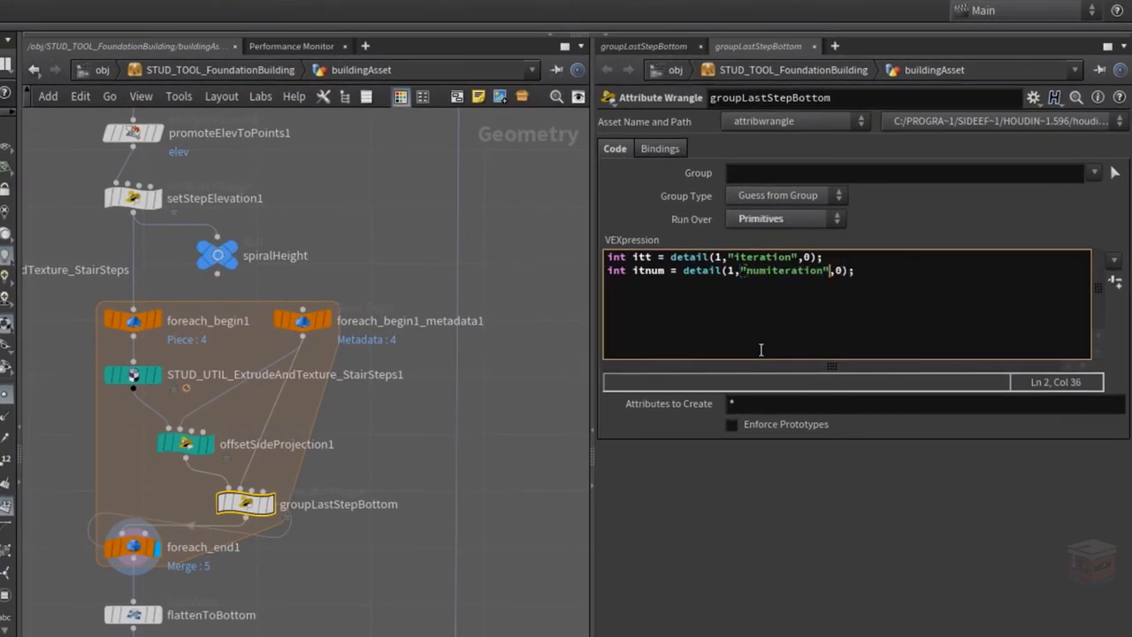
pyautogui.write('s')
pyautogui.press('End')
pyautogui.click(867, 279)
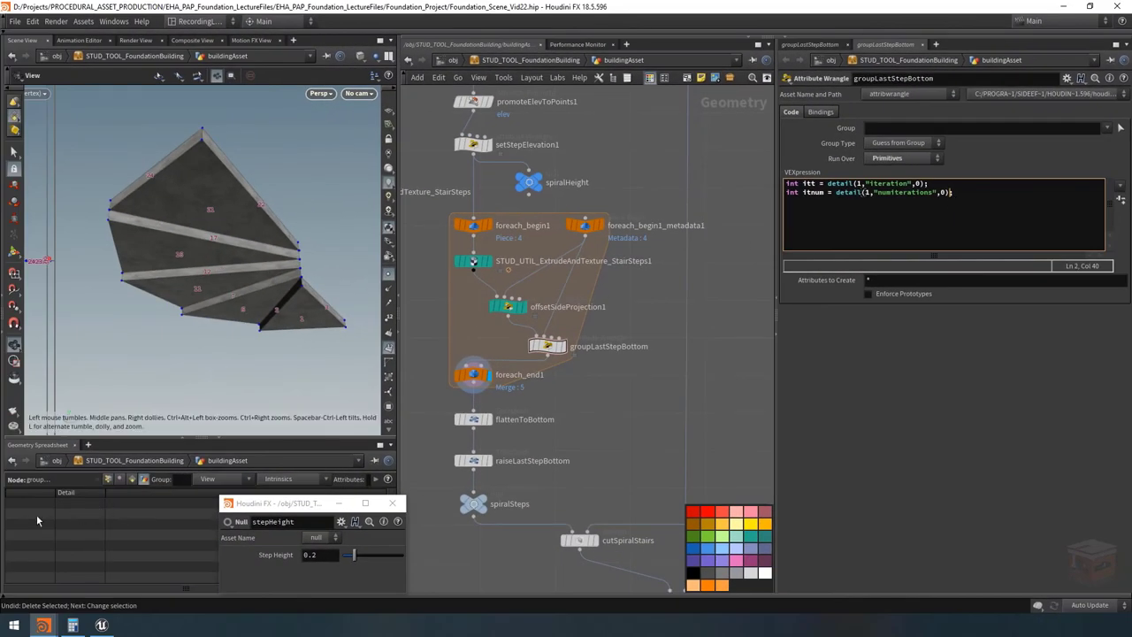
# Check the loop metadata's iteration and numiterations values, then return to the wrangle's code.
pyautogui.click(584, 225)
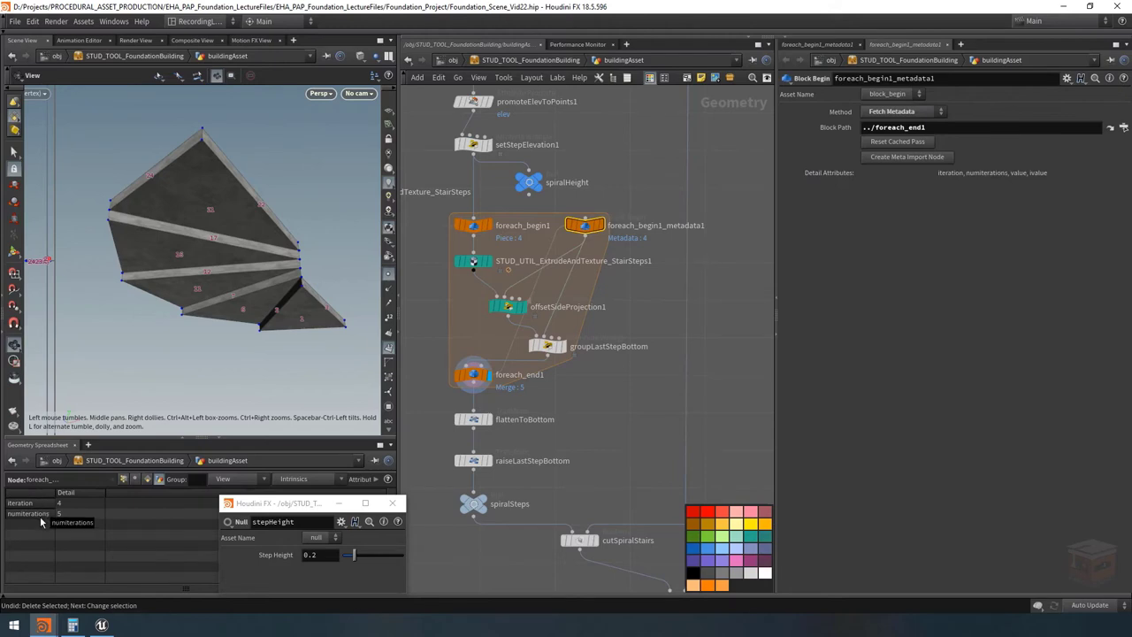
pyautogui.click(548, 346)
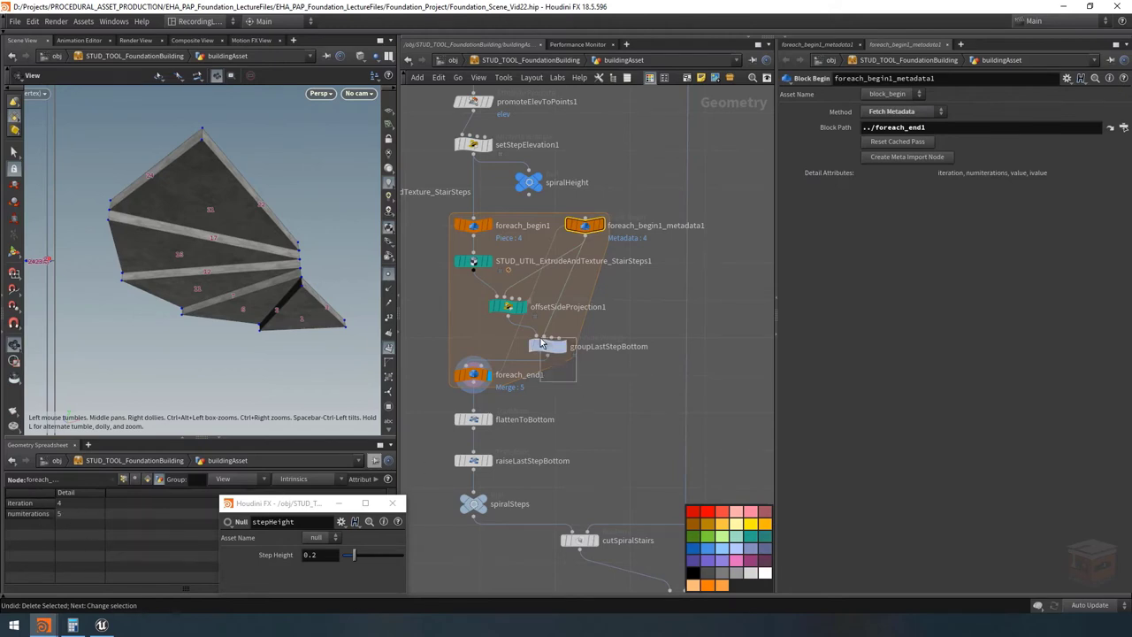
pyautogui.click(947, 198)
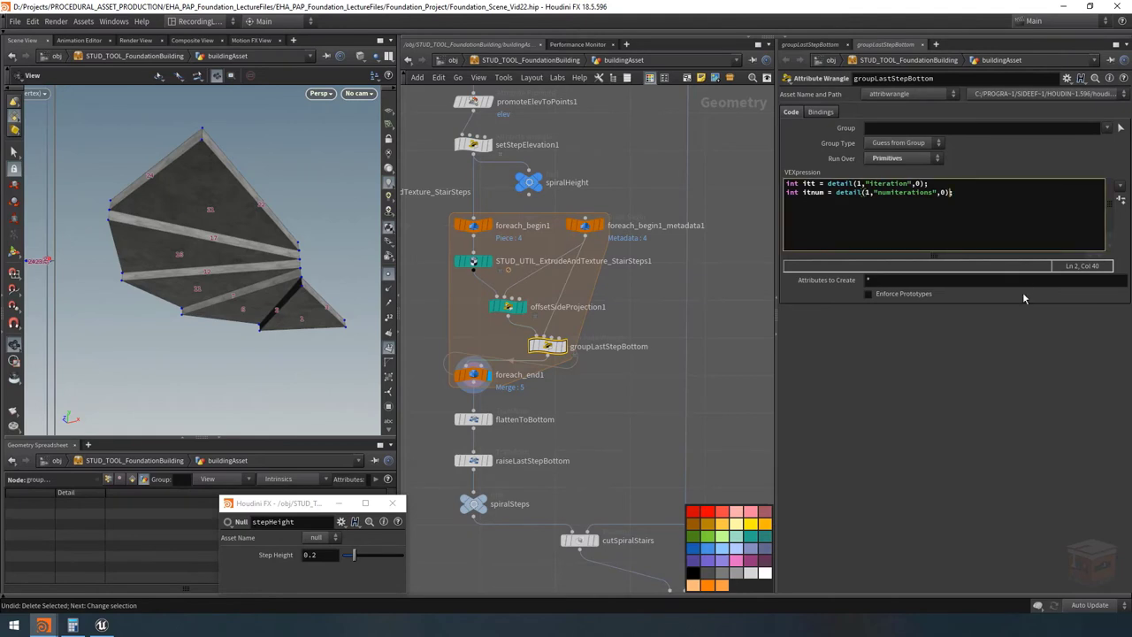
# Append - 1 to the itnum line so it holds numiterations minus 1.
pyautogui.write('- 1')
pyautogui.click(632, 417)
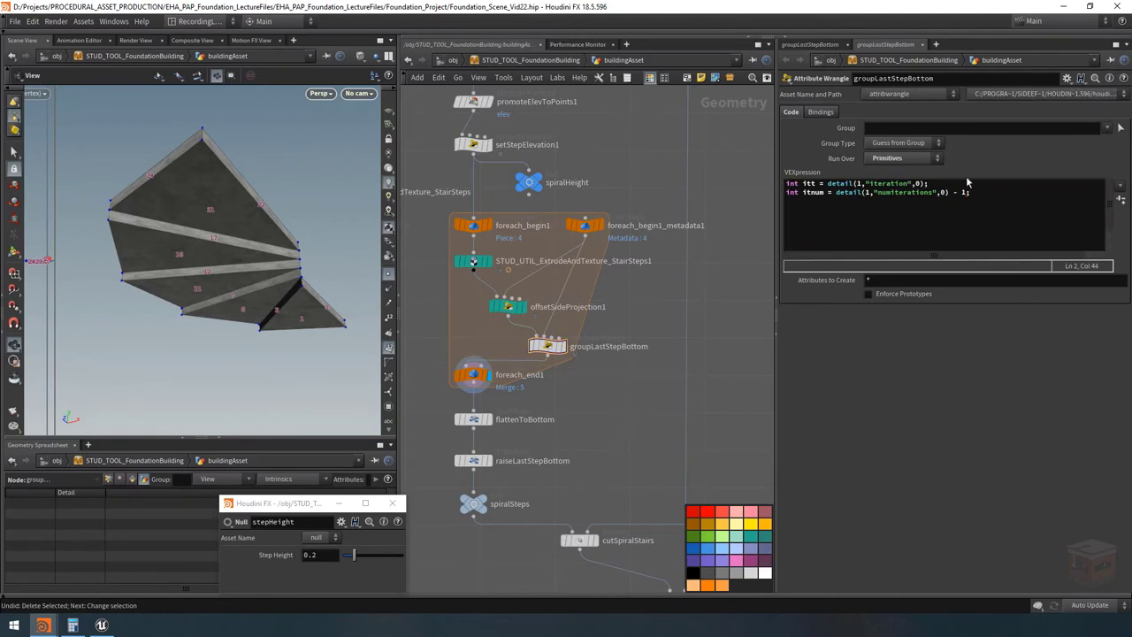
pyautogui.click(983, 192)
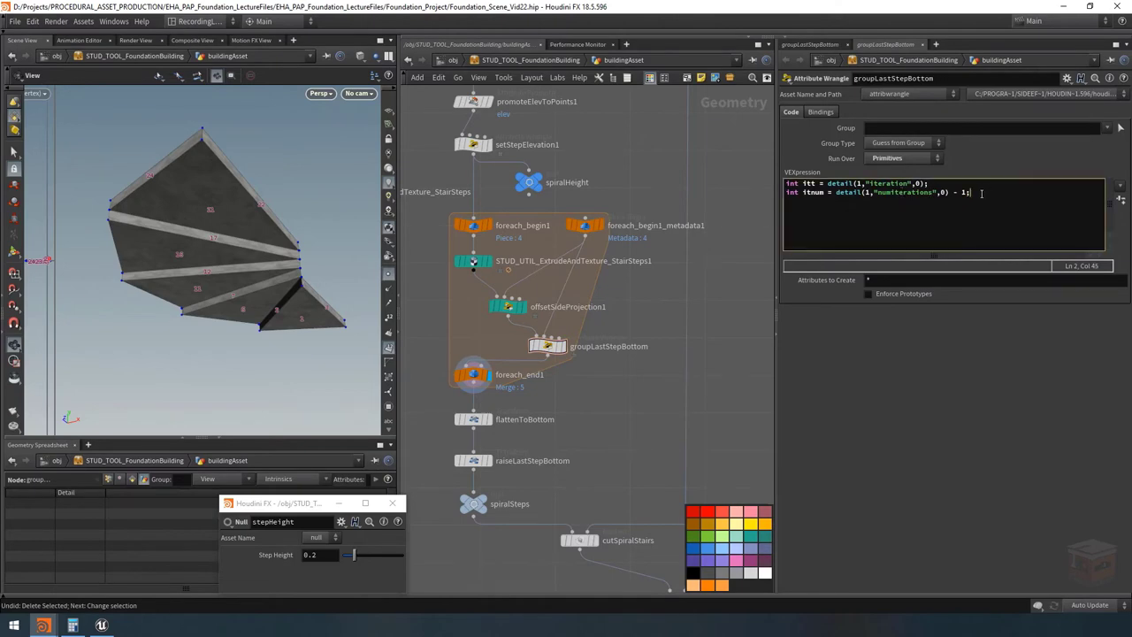
pyautogui.press('Return')
pyautogui.press('Return')
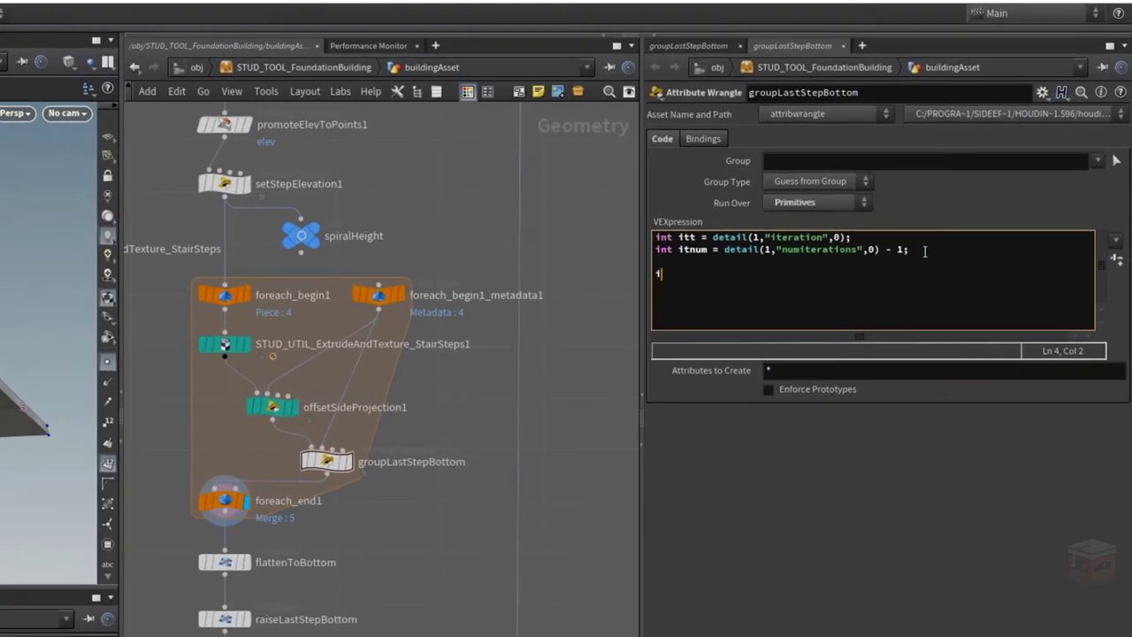
pyautogui.write('if()')
pyautogui.press('Left')
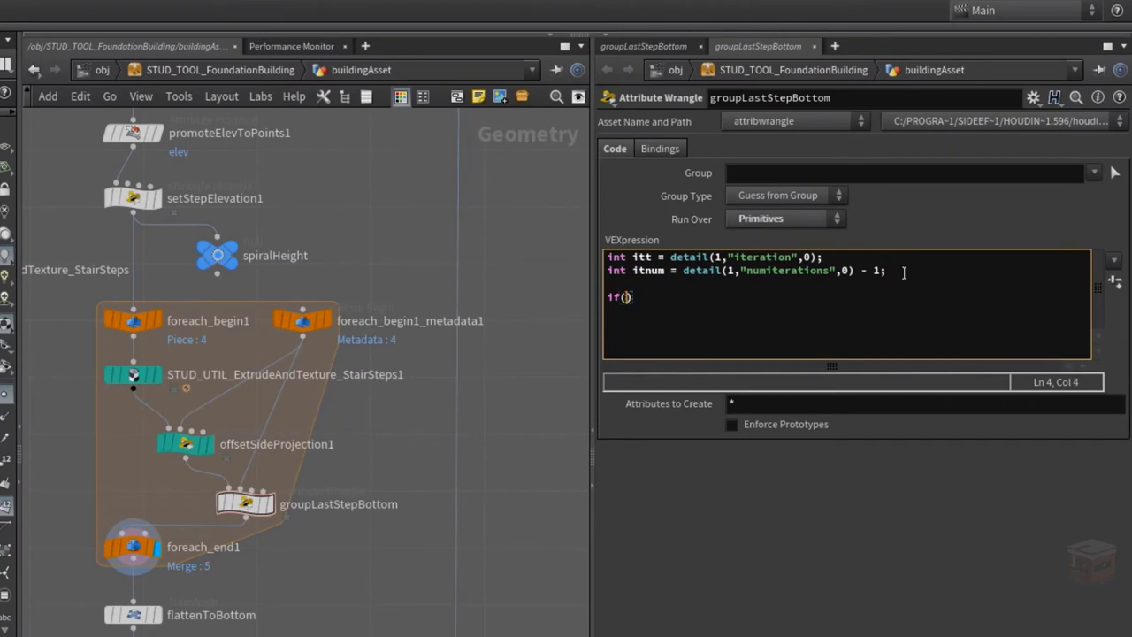
pyautogui.write('it')
pyautogui.write('t == i')
pyautogui.write('tnum')
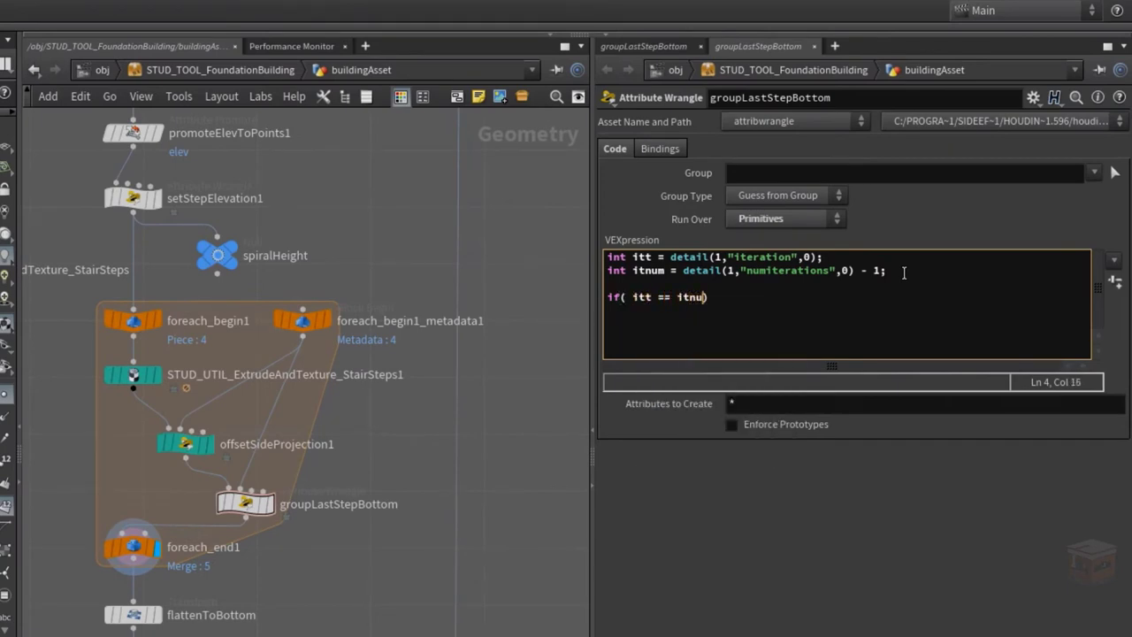
pyautogui.press('Right')
pyautogui.press('Return')
pyautogui.write('{')
pyautogui.press('Return')
pyautogui.press('Return')
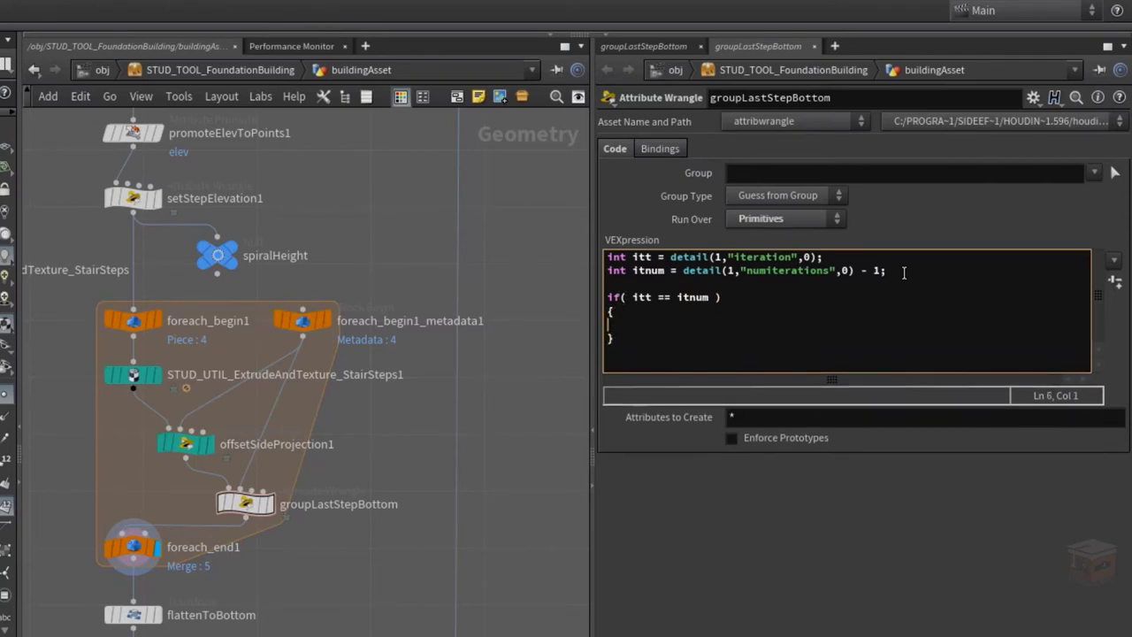
pyautogui.press('Tab')
pyautogui.write('@group')
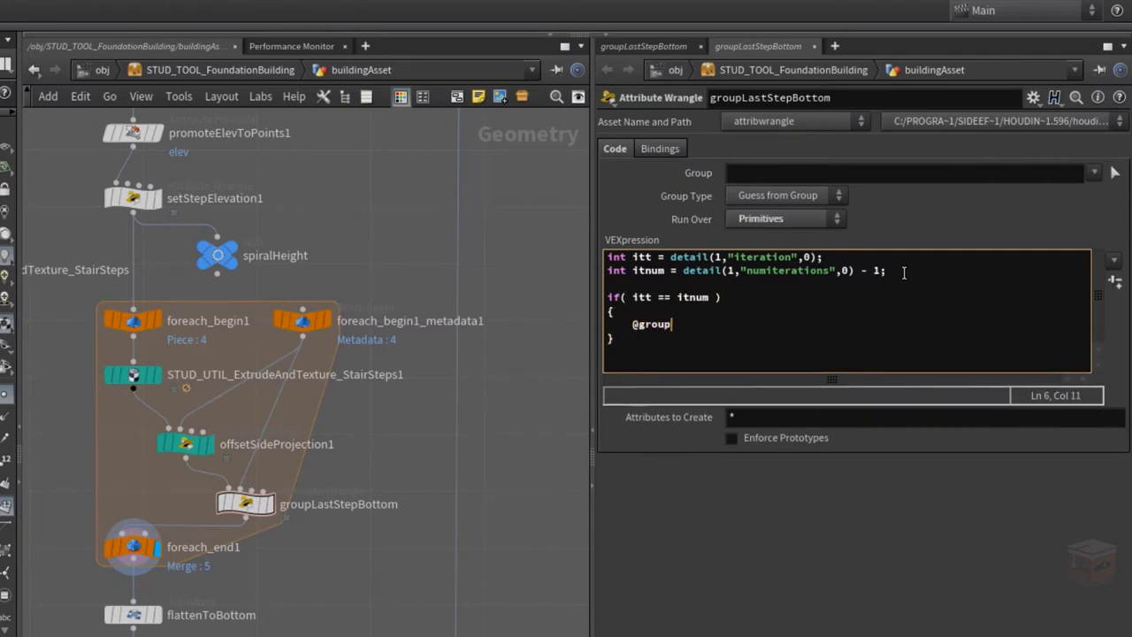
pyautogui.write('_lastStep')
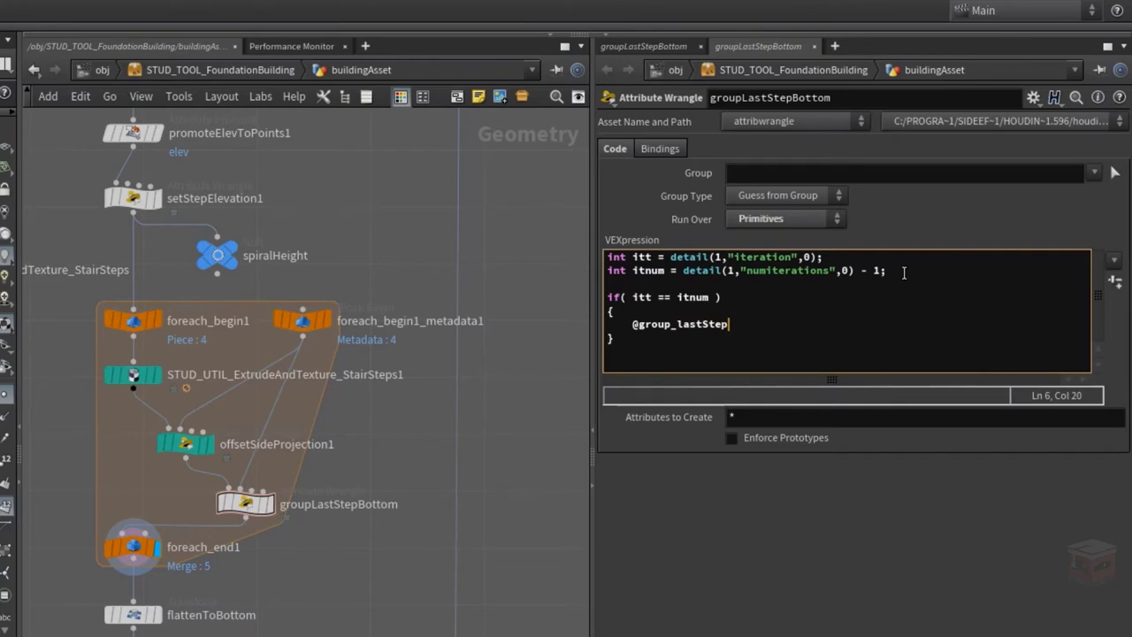
pyautogui.write(' = 1;')
pyautogui.moveTo(736, 298); pyautogui.dragTo(619, 284)
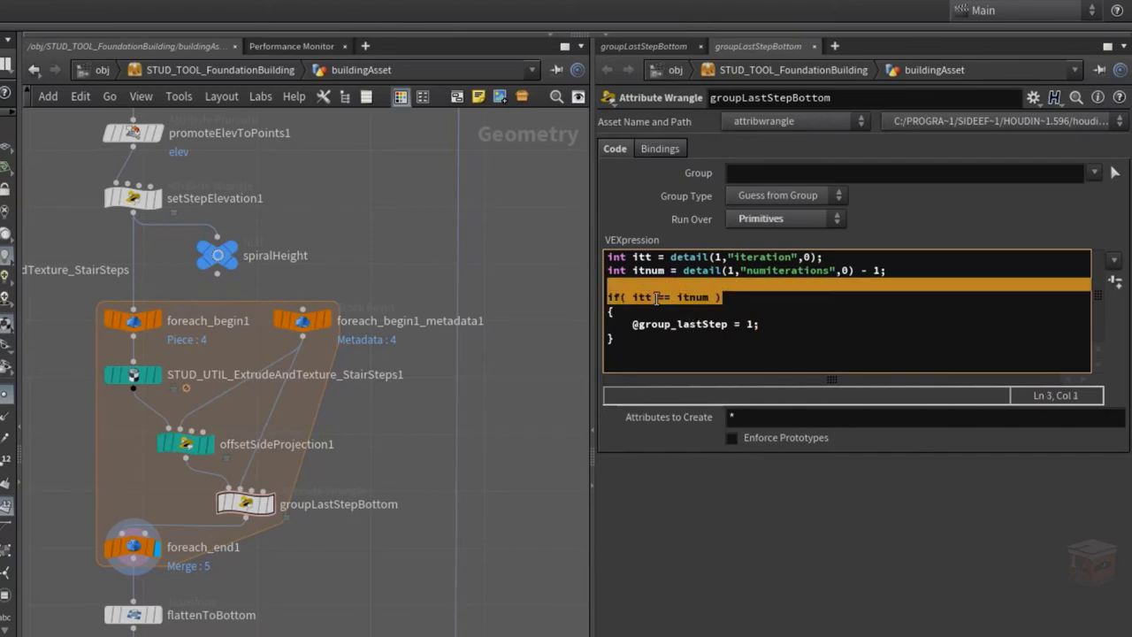
pyautogui.click(757, 297)
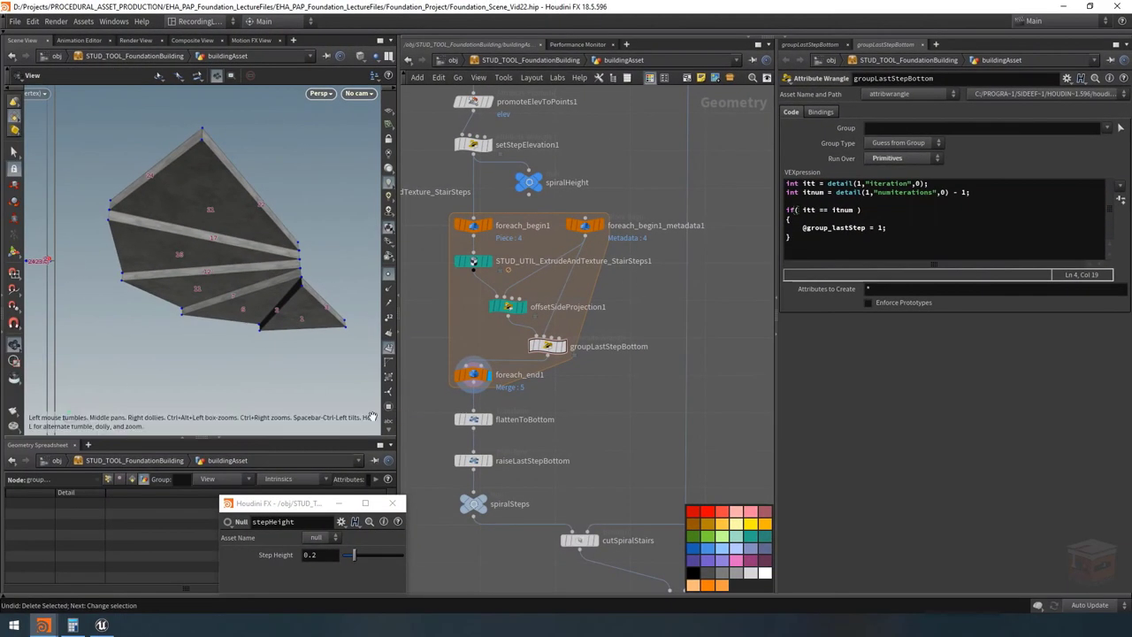
# Limit the groupLastStepBottom wrangle to the bottom group, then select raiseLastStepBottom.
pyautogui.hotkey('shift', 'g')
pyautogui.moveTo(295, 277); pyautogui.dragTo(251, 281)
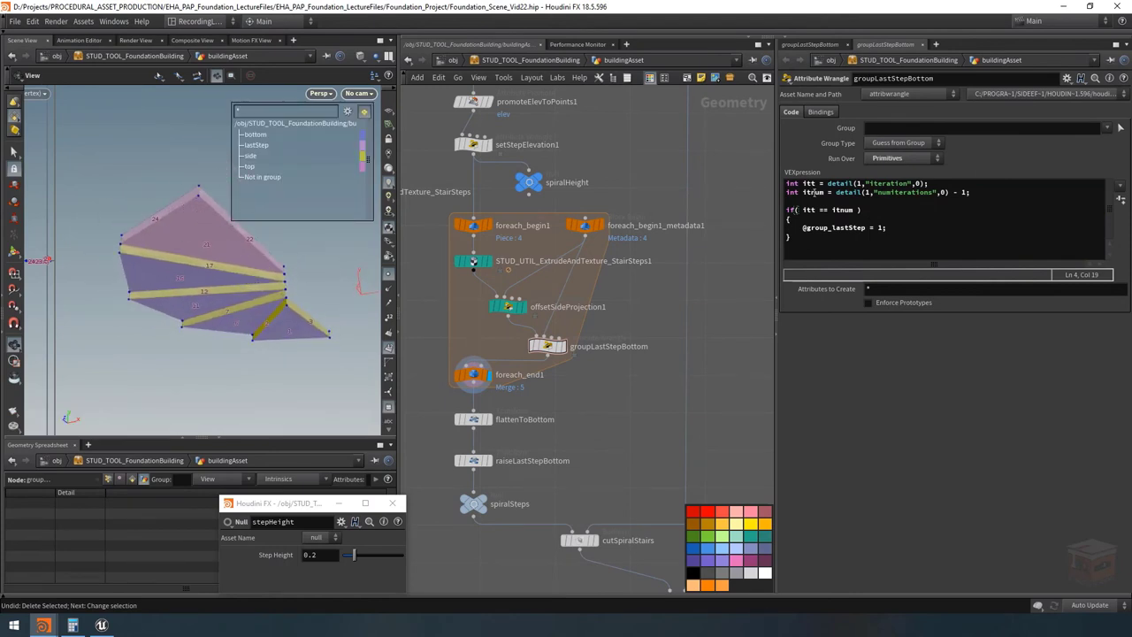
pyautogui.click(1107, 128)
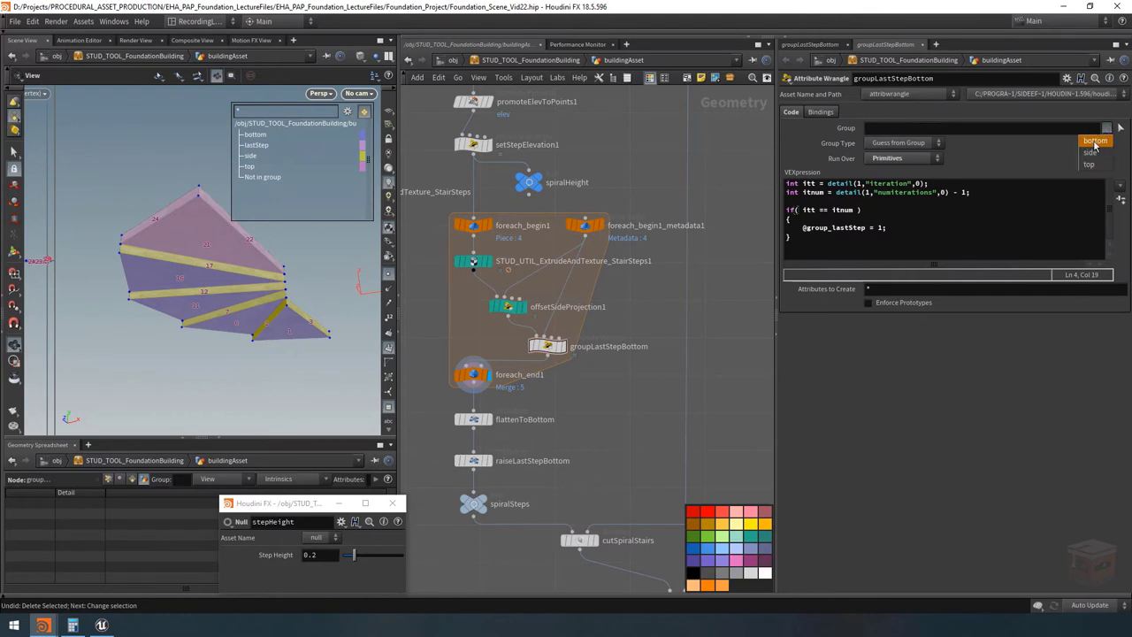
pyautogui.click(1094, 142)
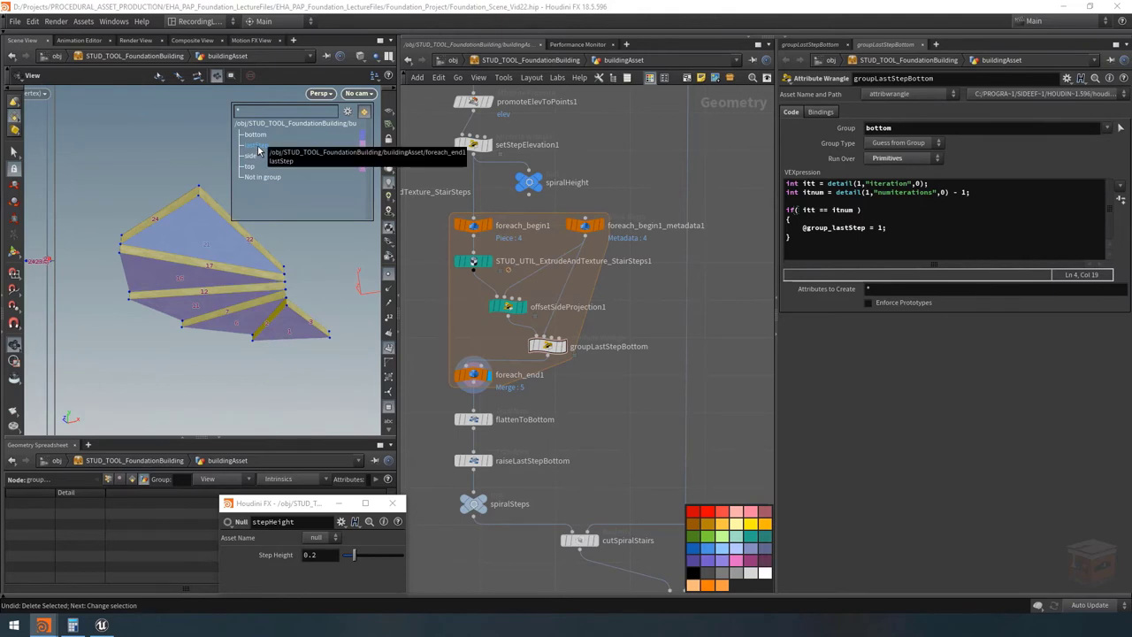
pyautogui.click(473, 460)
pyautogui.moveTo(616, 426); pyautogui.dragTo(637, 381, button='middle')
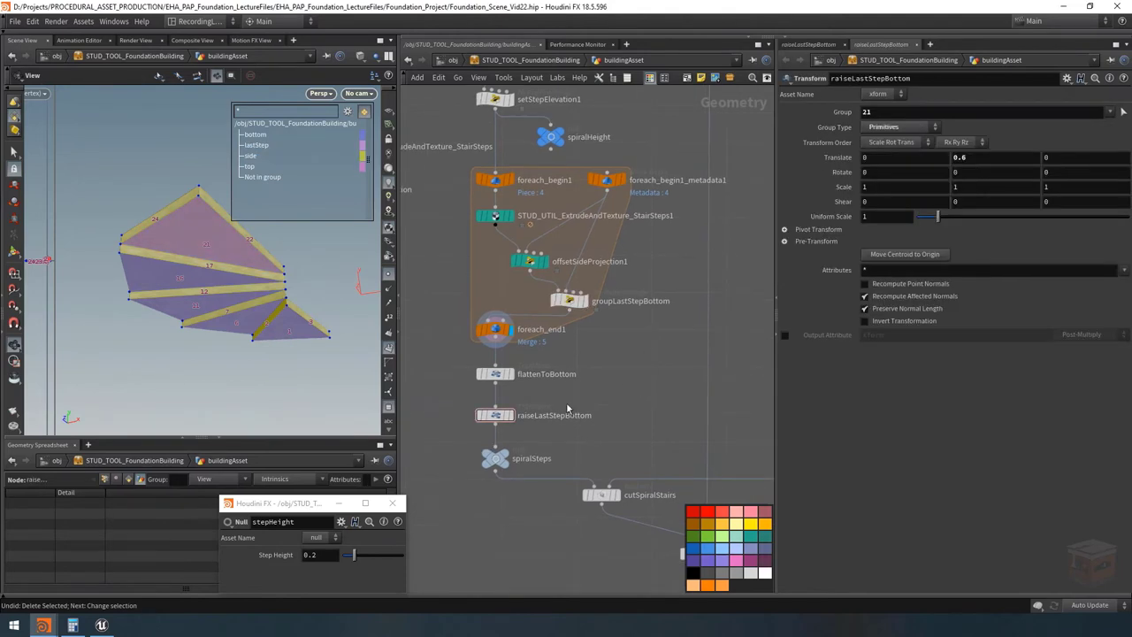
# Display raiseLastStepBottom and set its Group to lastStep only.
pyautogui.moveTo(512, 420)
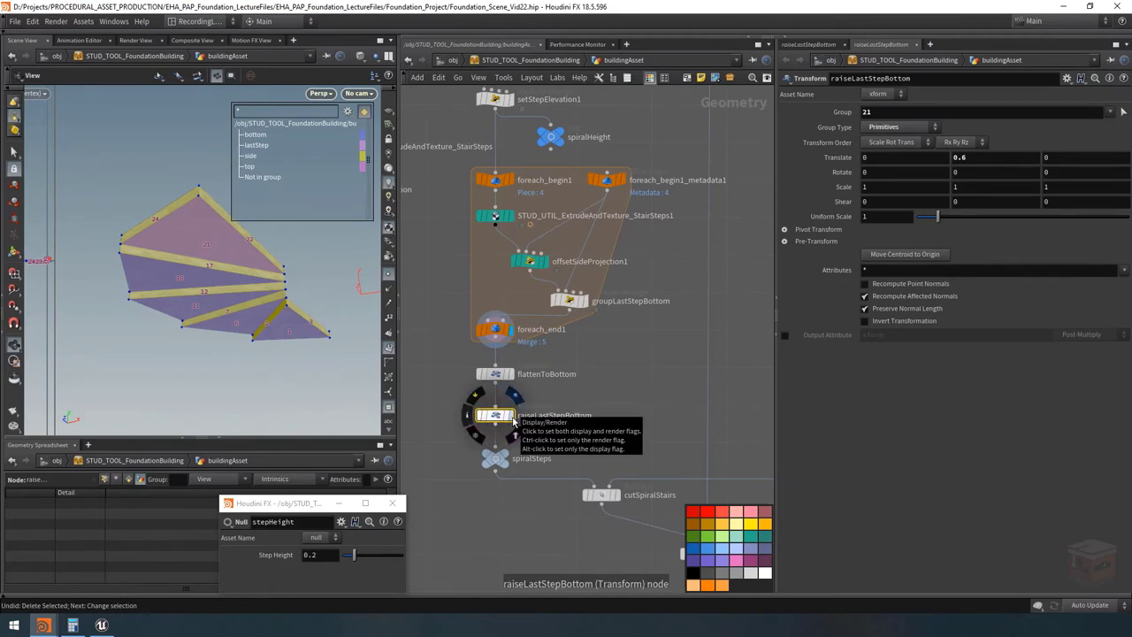
pyautogui.click(512, 420)
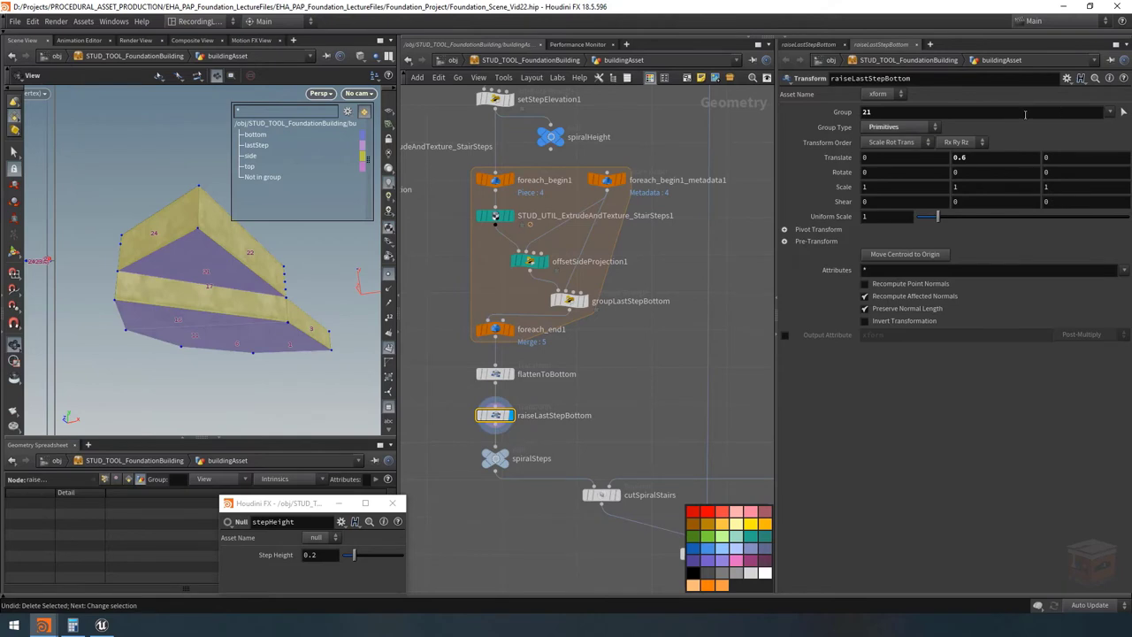
pyautogui.click(1025, 113)
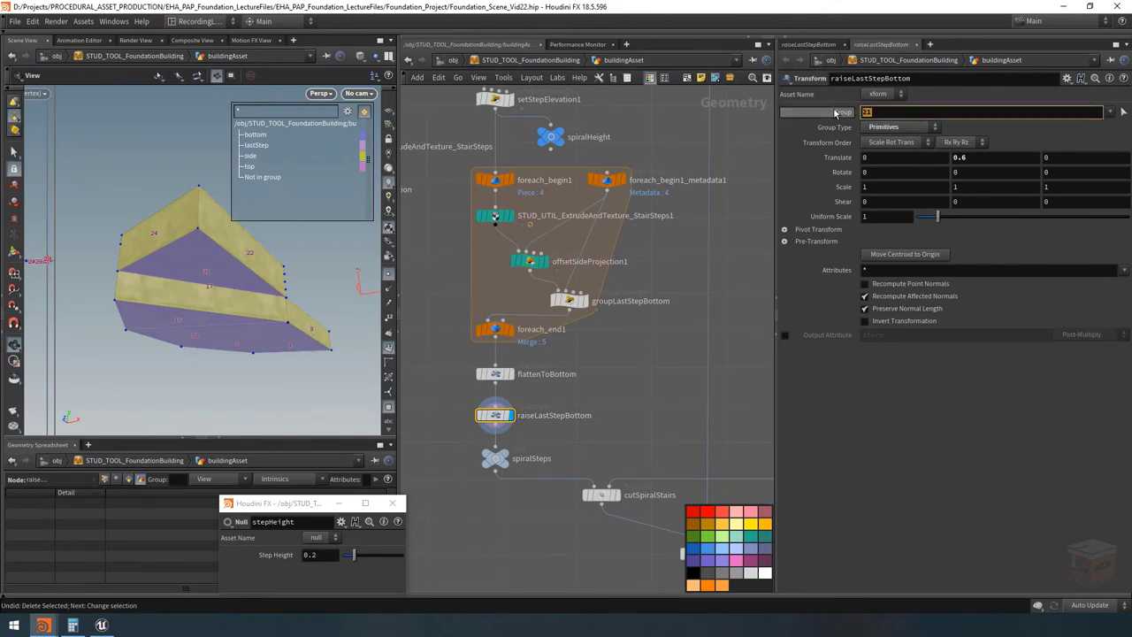
pyautogui.click(1113, 113)
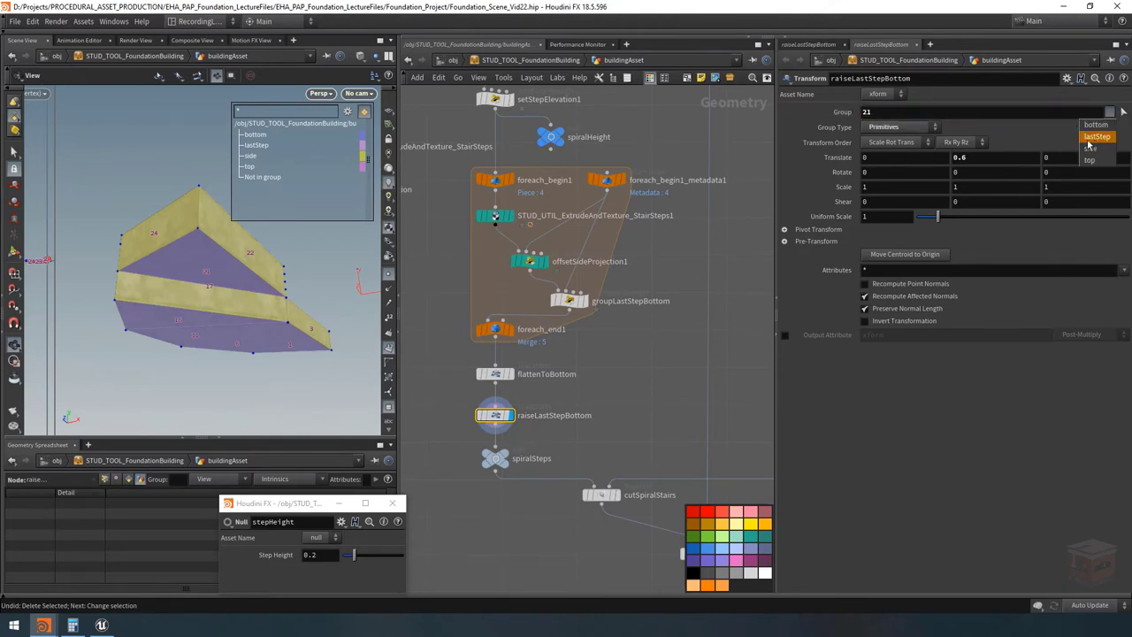
pyautogui.click(1097, 137)
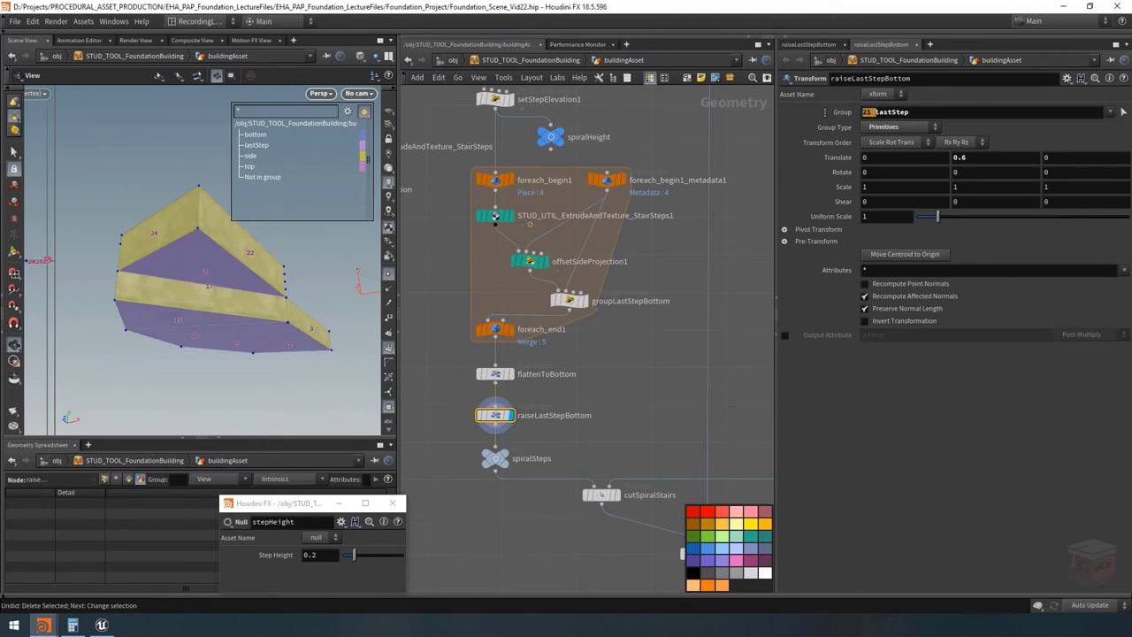
pyautogui.doubleClick(867, 113)
pyautogui.press('BackSpace')
pyautogui.moveTo(237, 275); pyautogui.dragTo(227, 273)
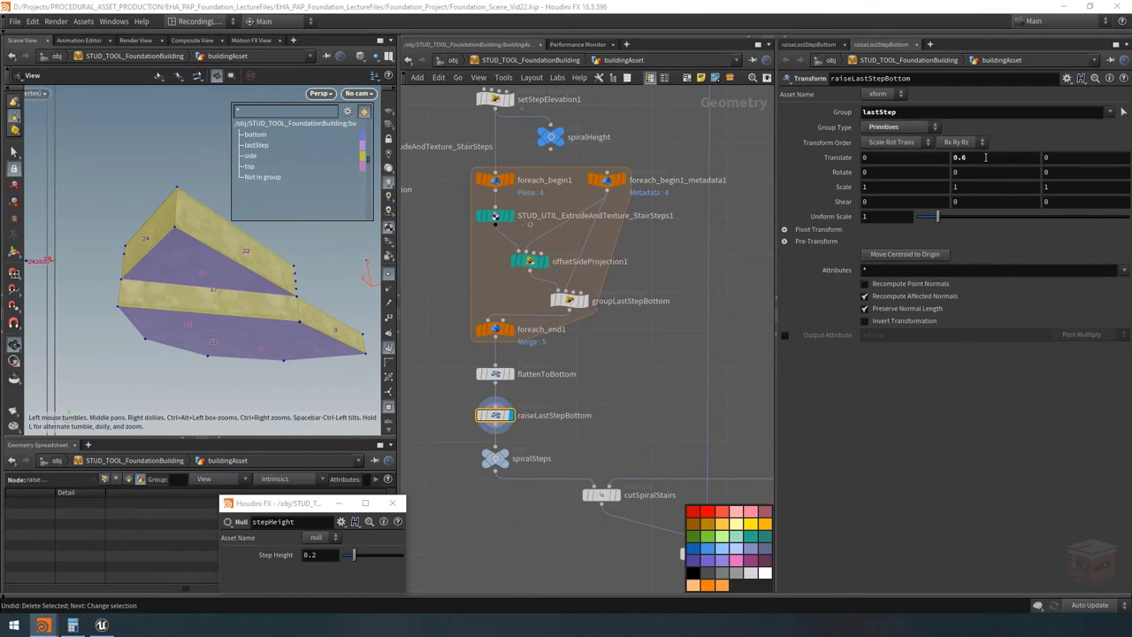
# Link Translate Y to a relative Step Height reference multiplied by 1.95.
pyautogui.rightClick(281, 557)
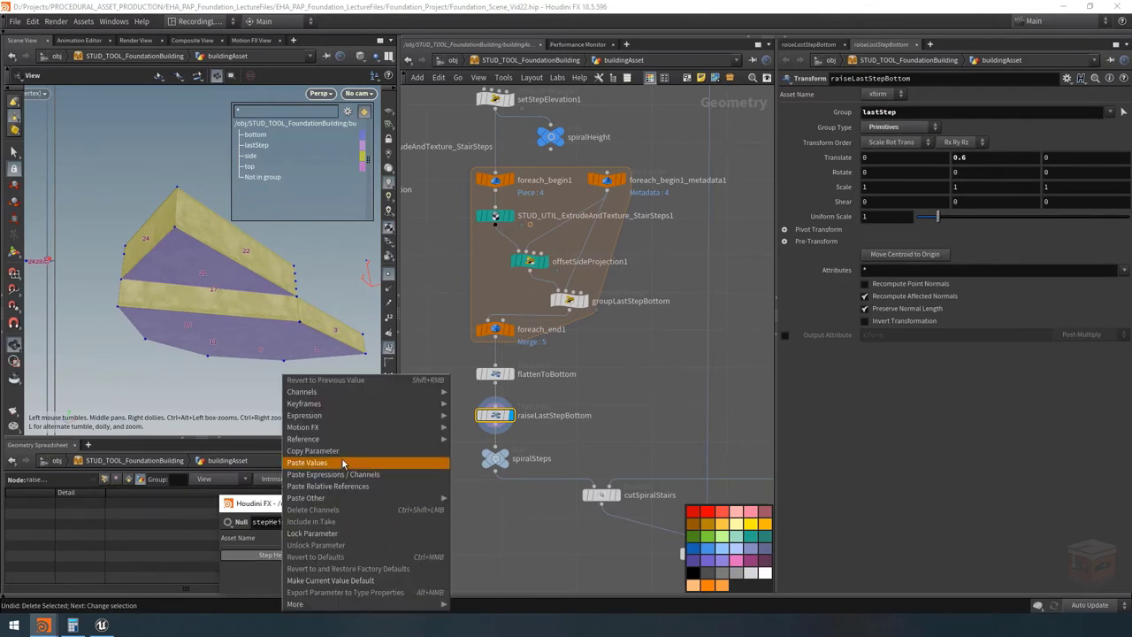
pyautogui.click(305, 453)
pyautogui.rightClick(974, 158)
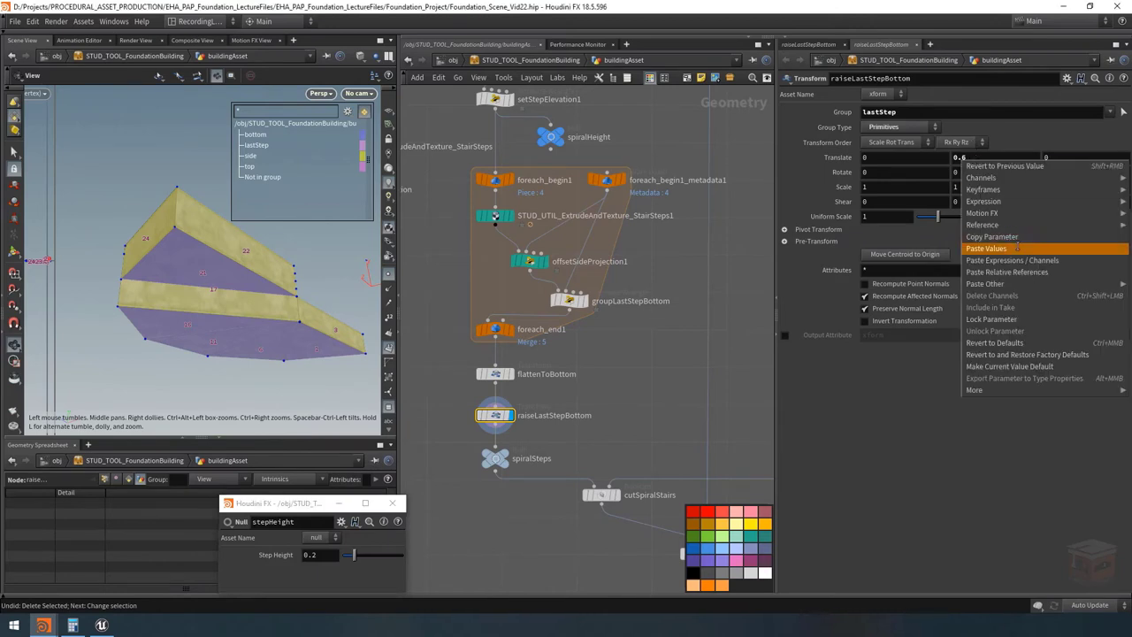
pyautogui.click(1031, 271)
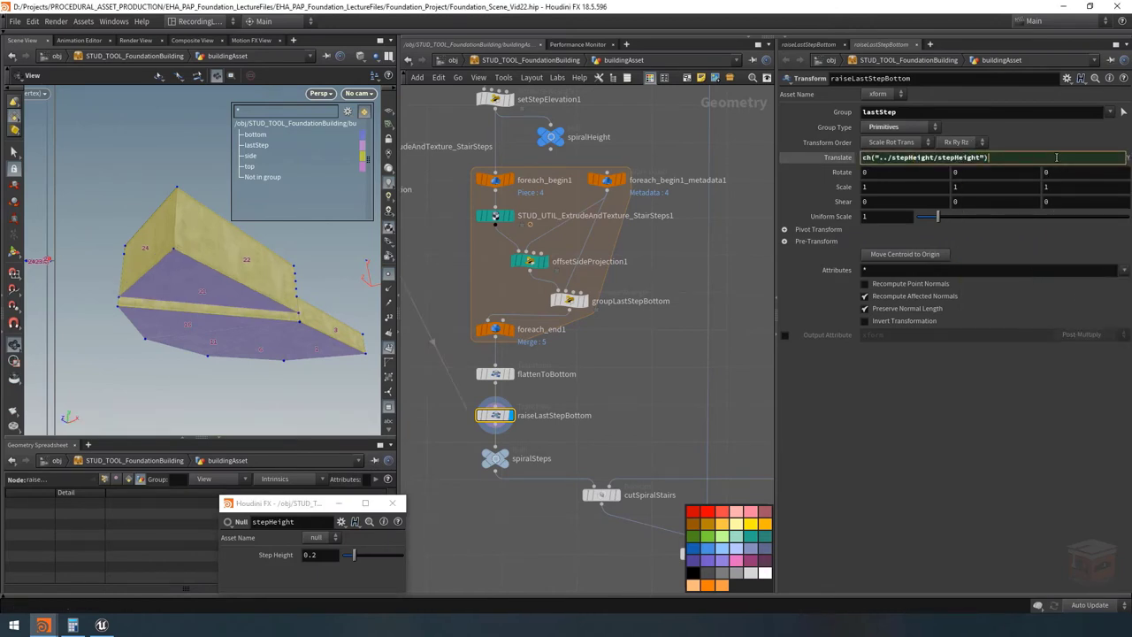
pyautogui.write('*1.95')
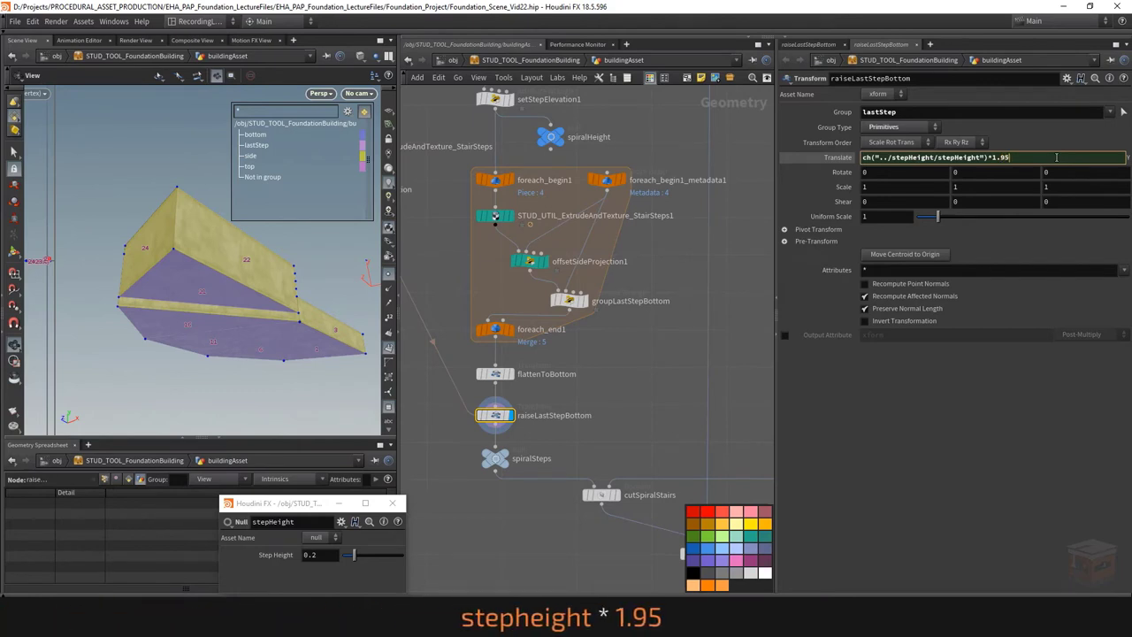
pyautogui.press('Return')
pyautogui.scroll(-2, 659, 320)
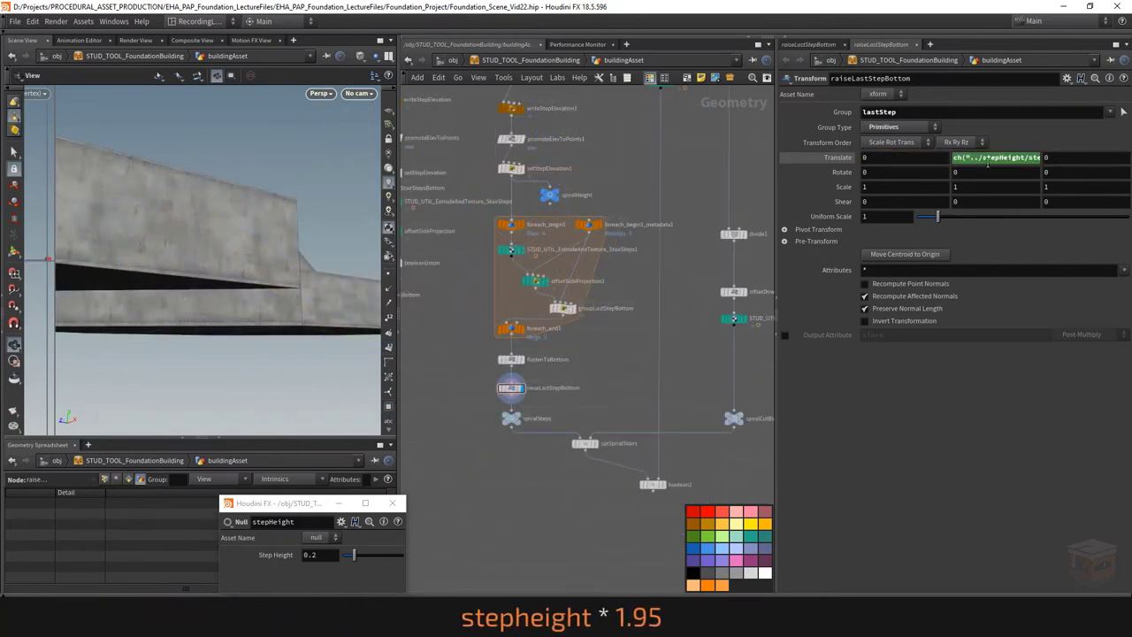
pyautogui.click(944, 165)
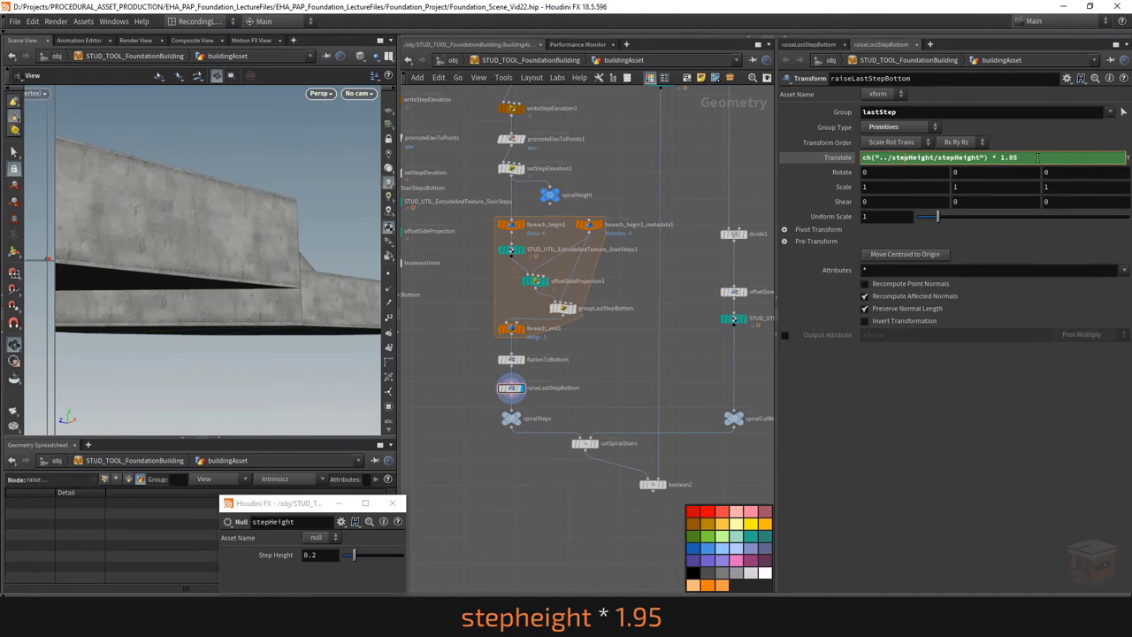
pyautogui.press('Return')
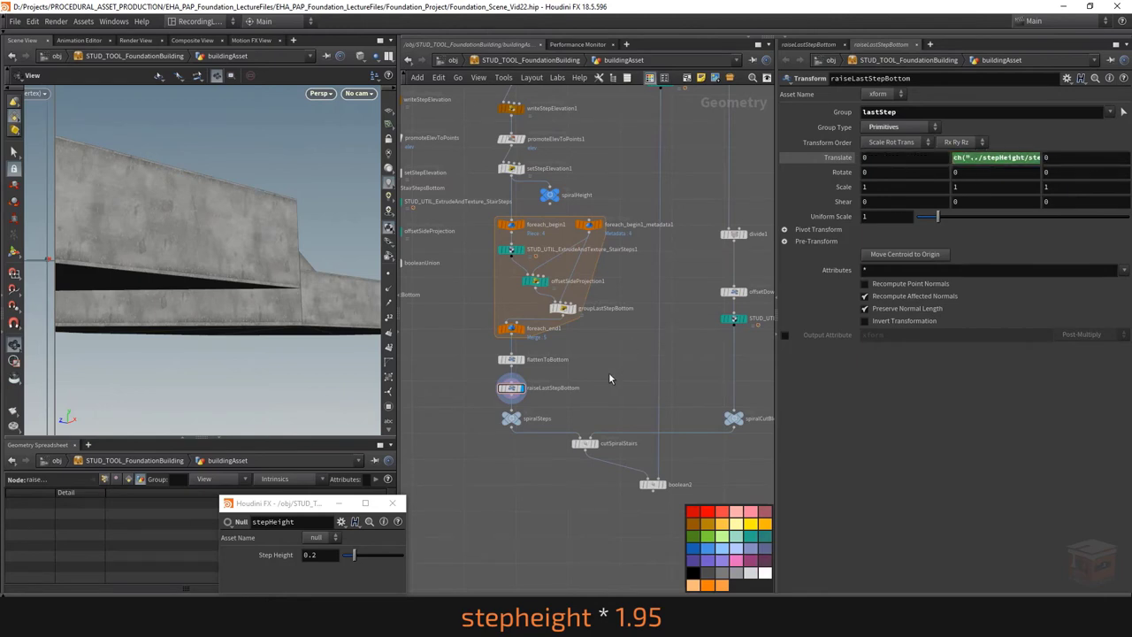
pyautogui.moveTo(633, 347); pyautogui.dragTo(602, 476, button='middle')
pyautogui.scroll(2, 651, 139)
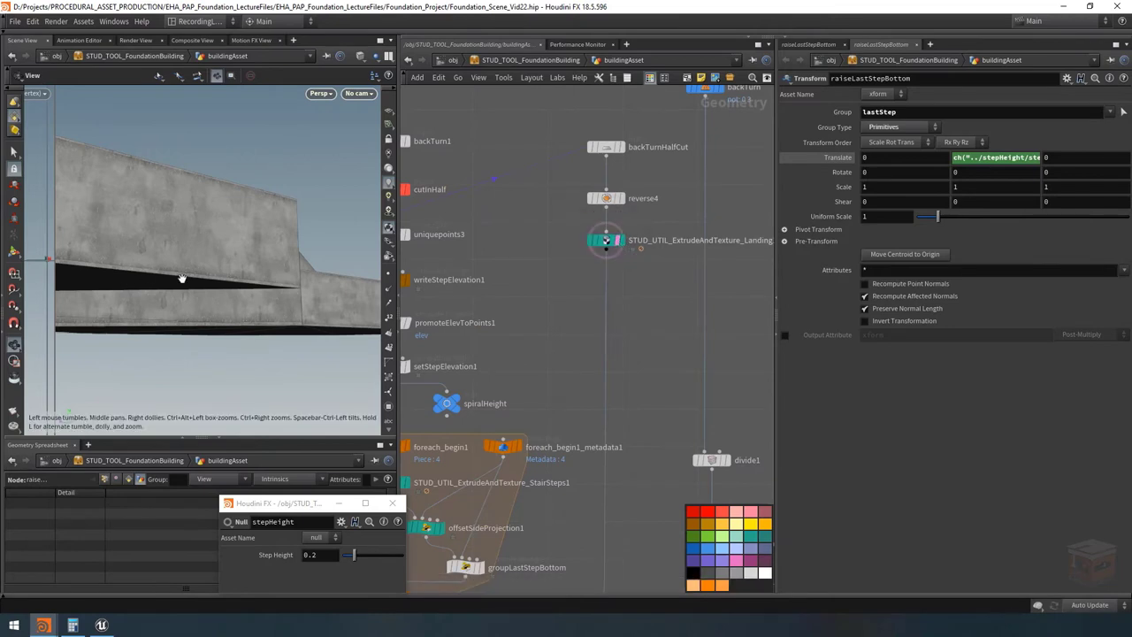
pyautogui.moveTo(181, 278); pyautogui.dragTo(158, 322)
pyautogui.scroll(5, 268, 308)
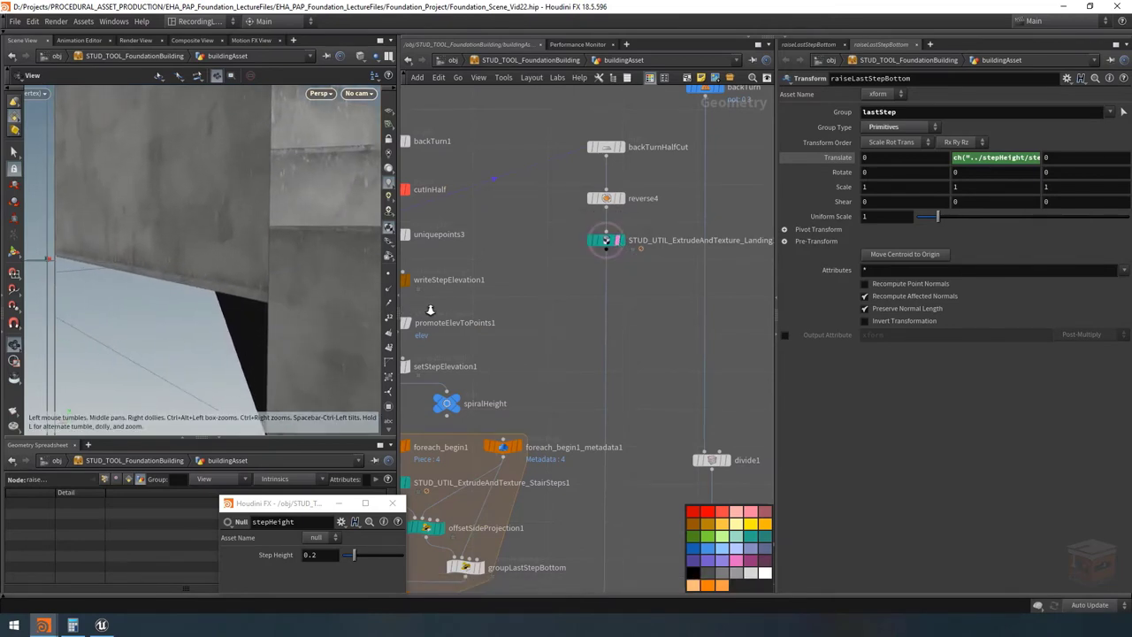
pyautogui.moveTo(271, 311); pyautogui.dragTo(265, 281)
pyautogui.scroll(-5, 630, 353)
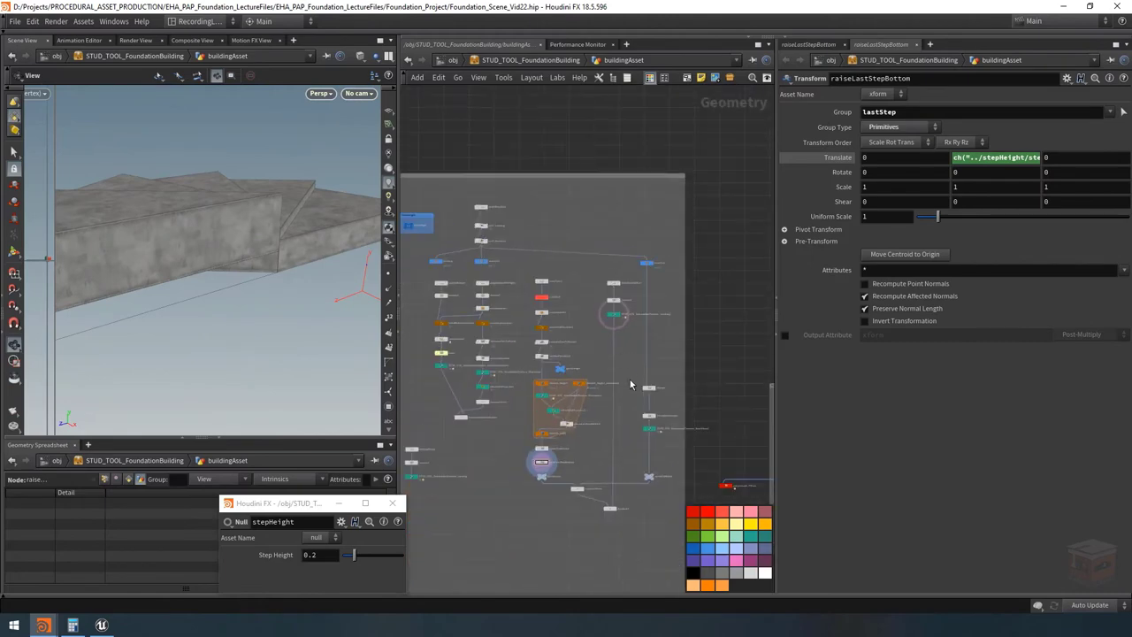
# Display boolean2's result and orbit around the stair block.
pyautogui.scroll(5, 608, 461)
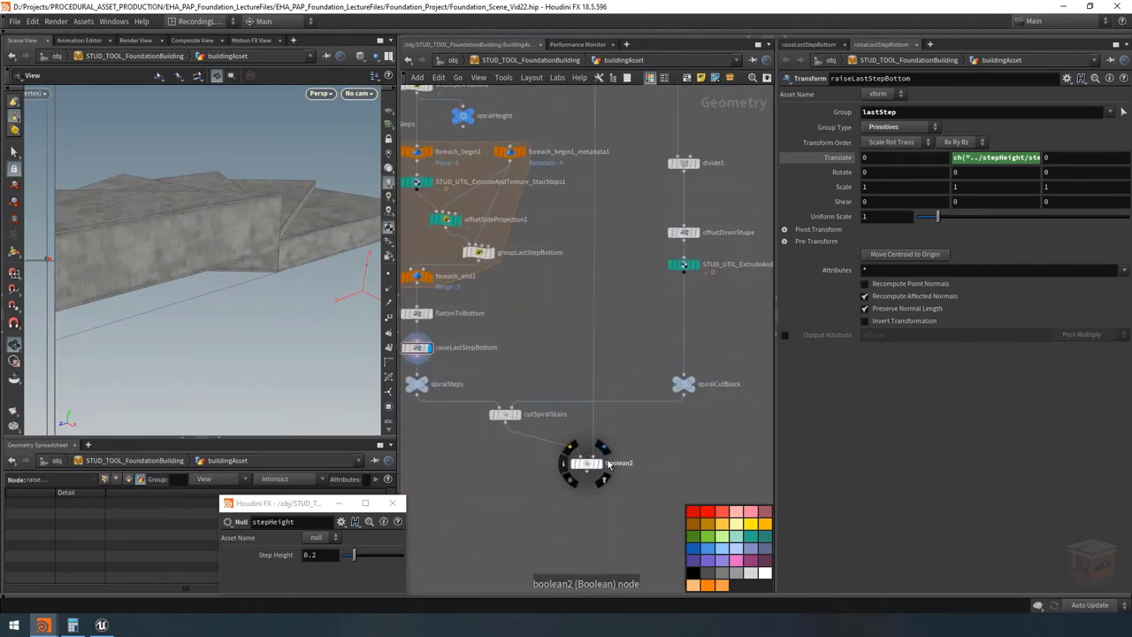
pyautogui.click(604, 469)
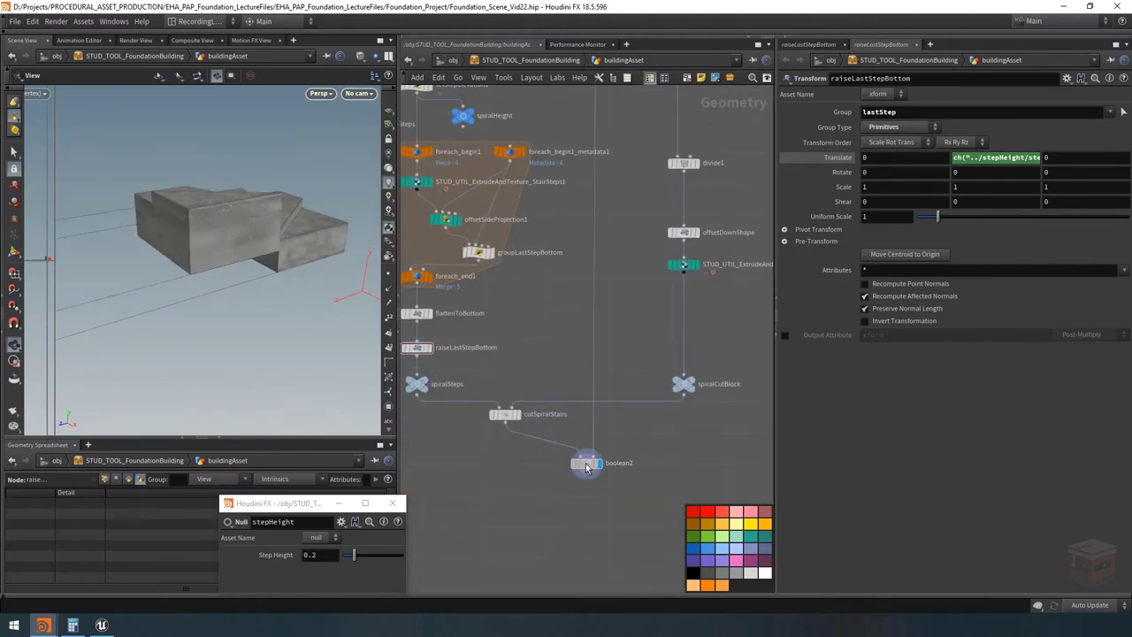
pyautogui.click(583, 463)
pyautogui.scroll(2, 334, 292)
pyautogui.moveTo(335, 292)
pyautogui.mouseDown()
pyautogui.moveTo(298, 278)
pyautogui.moveTo(327, 281)
pyautogui.mouseUp()
pyautogui.moveTo(782, 299); pyautogui.dragTo(723, 307, button='middle')
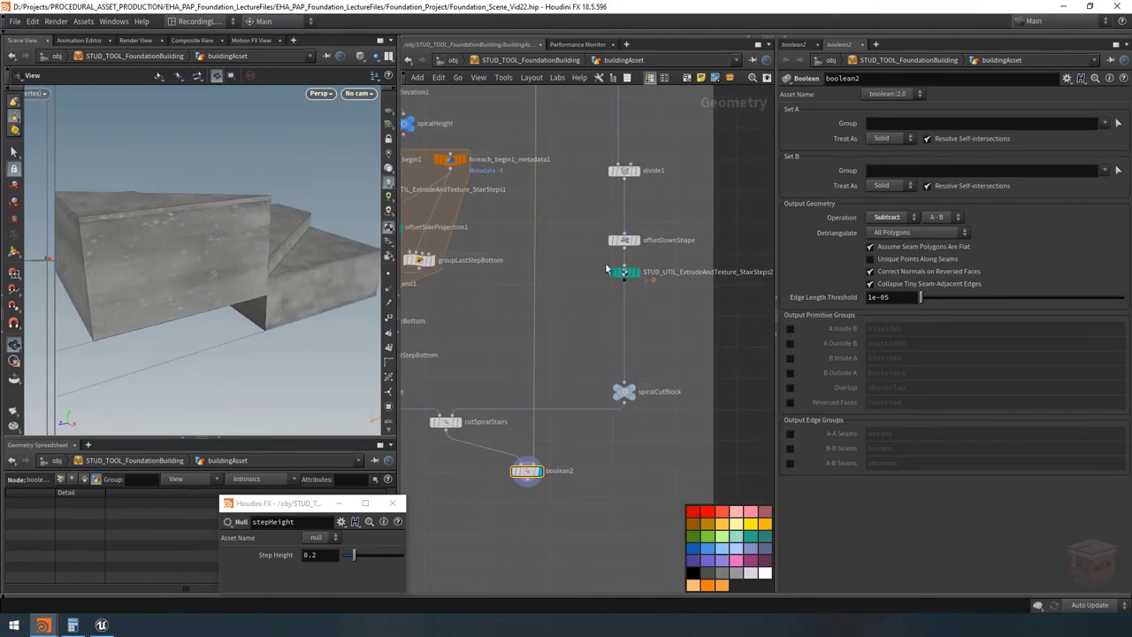
pyautogui.scroll(-3, 234, 257)
pyautogui.moveTo(233, 257); pyautogui.dragTo(218, 270)
# Inspect the extruded cutting block and cutSpiralStairs, then display boolean2 again.
pyautogui.click(636, 271)
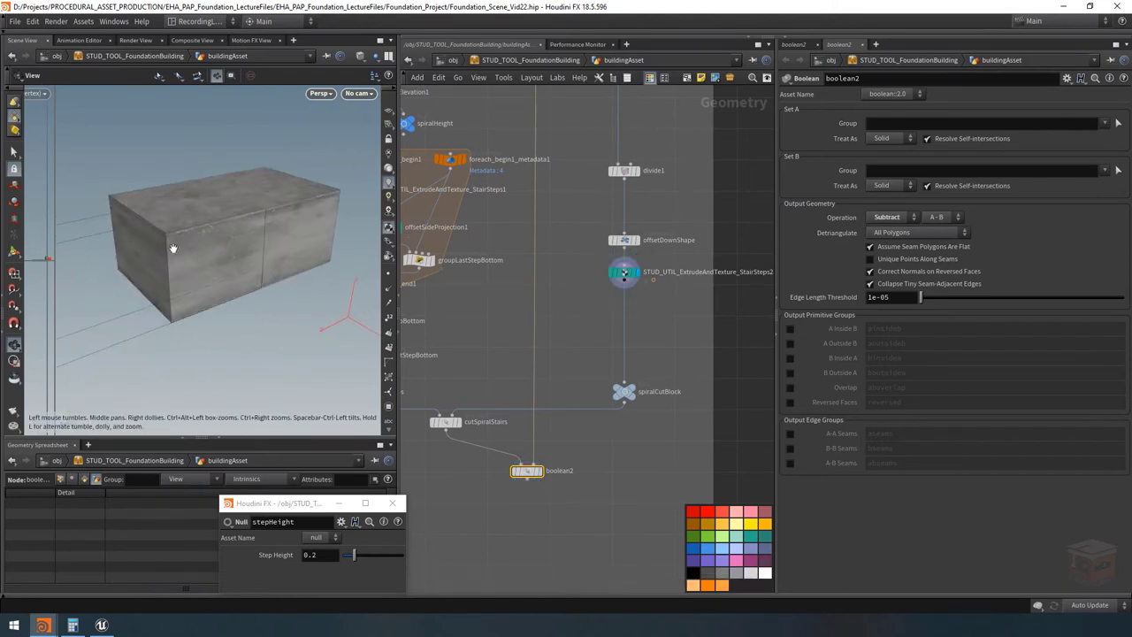
pyautogui.moveTo(528, 405); pyautogui.dragTo(641, 416, button='middle')
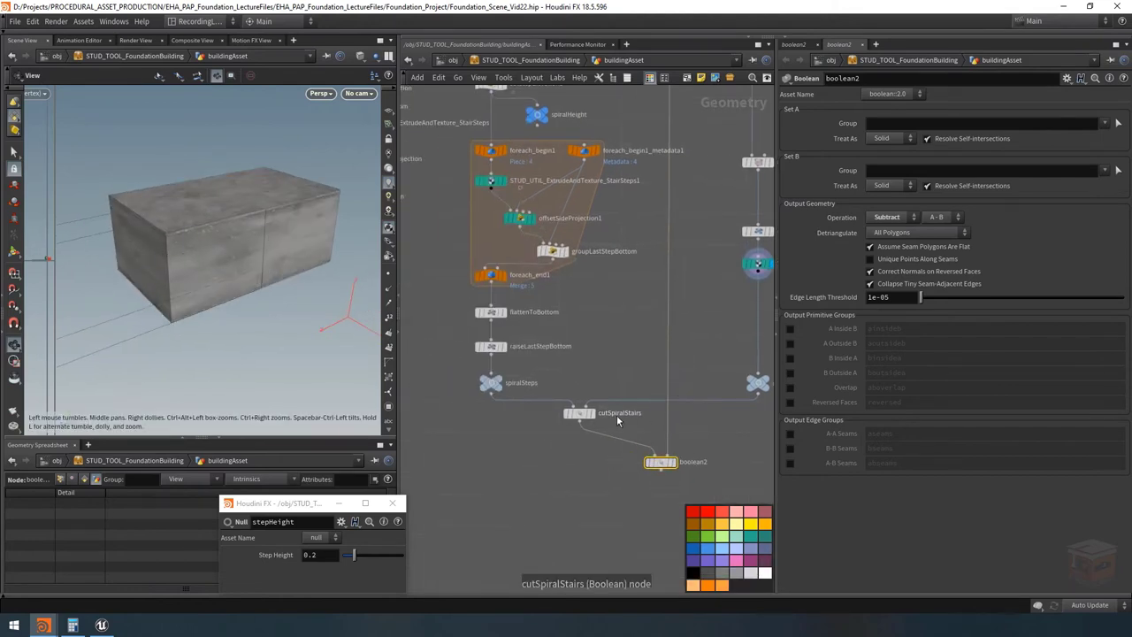
pyautogui.click(596, 397)
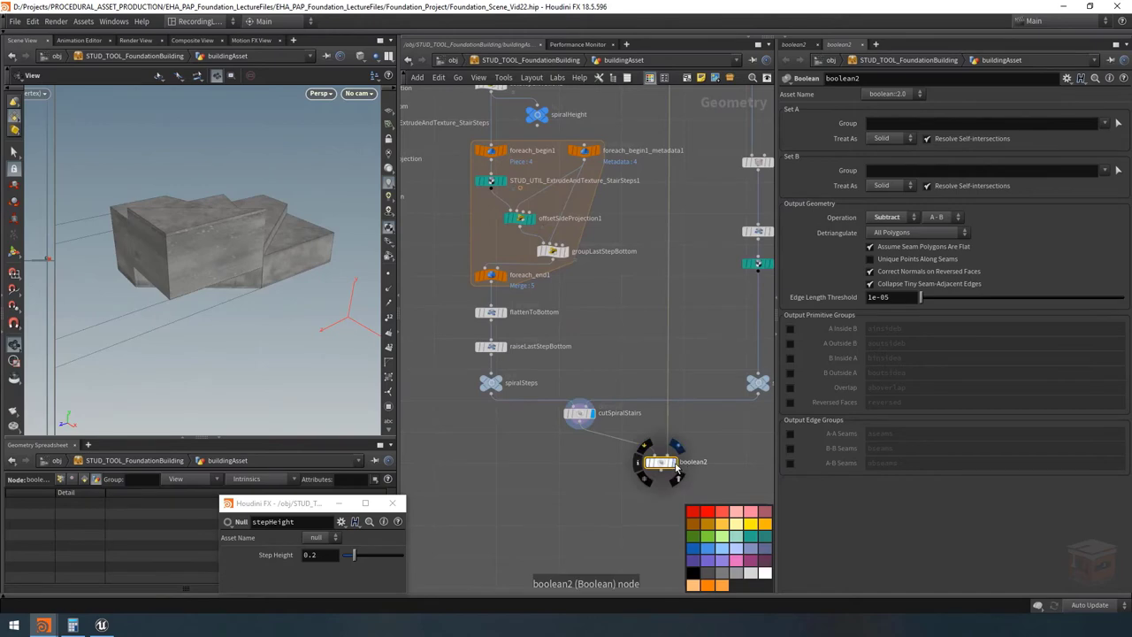
pyautogui.click(678, 470)
pyautogui.moveTo(692, 437); pyautogui.dragTo(564, 476, button='middle')
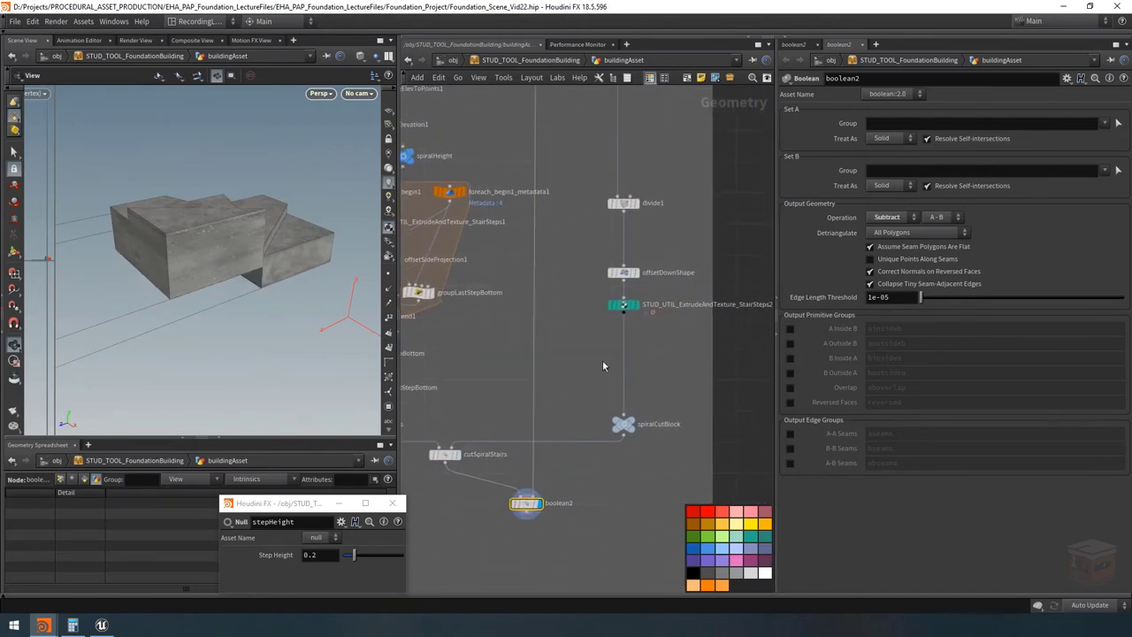
pyautogui.moveTo(604, 365); pyautogui.dragTo(599, 367, button='middle')
pyautogui.press('Tab')
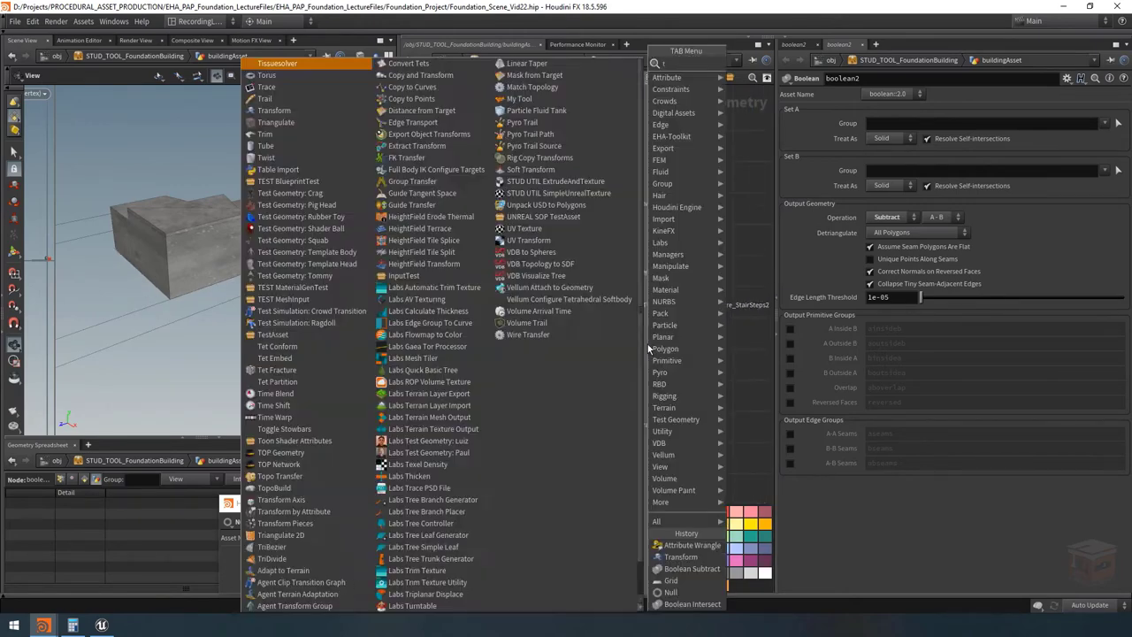
# Add a Transform below divide1, rename it insetInwardForUVs, and set its display flag.
pyautogui.press('Return')
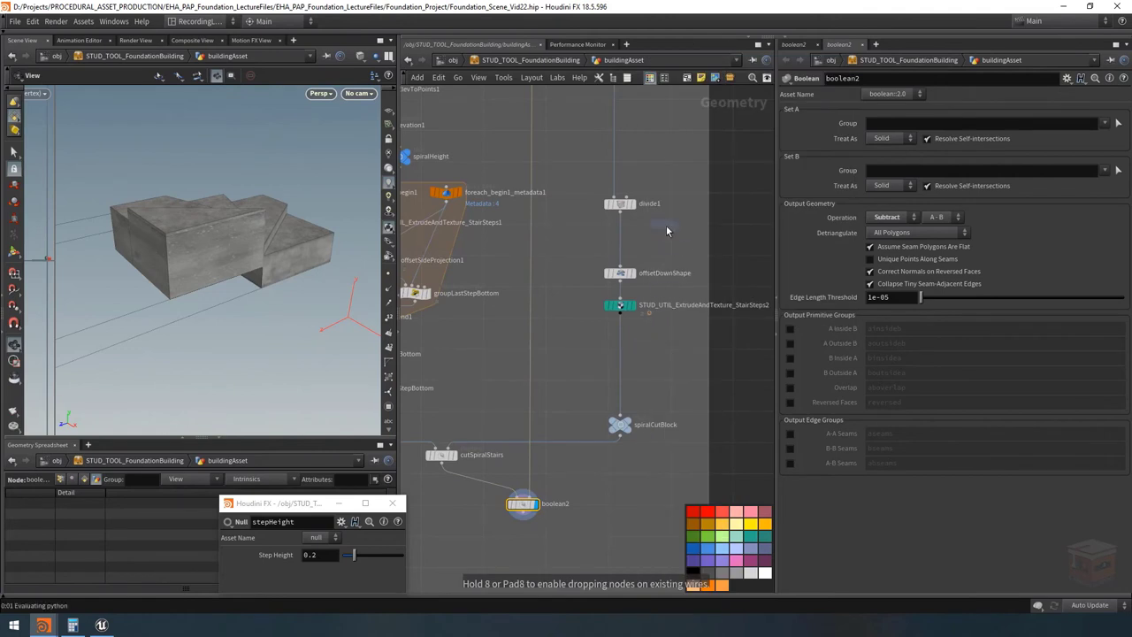
pyautogui.click(665, 235)
pyautogui.click(620, 205)
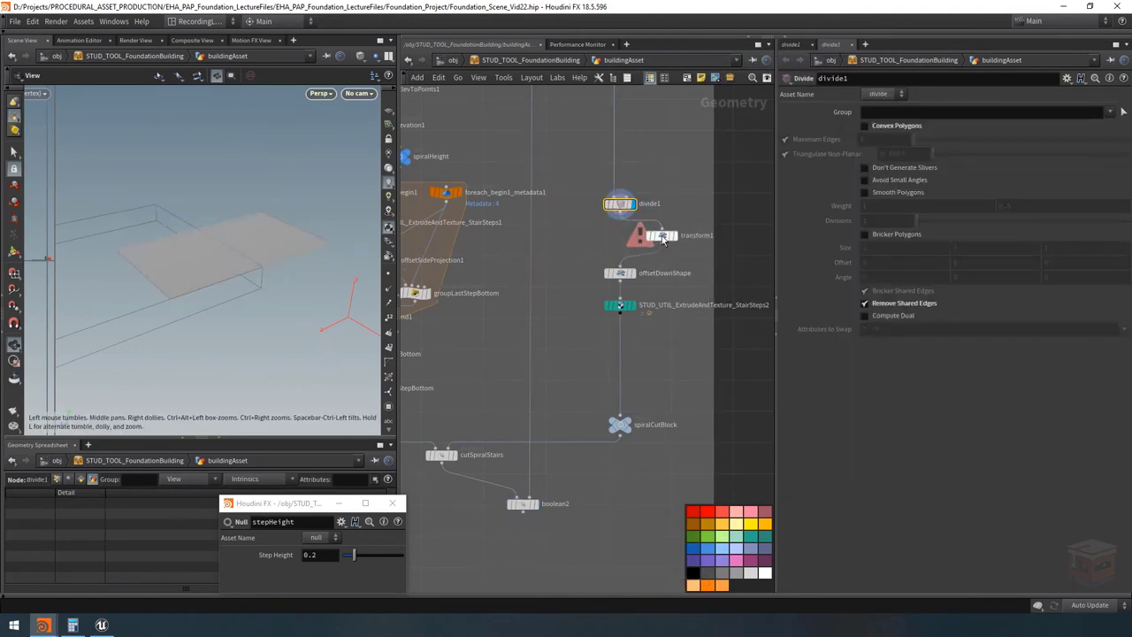
pyautogui.moveTo(661, 236); pyautogui.dragTo(622, 246)
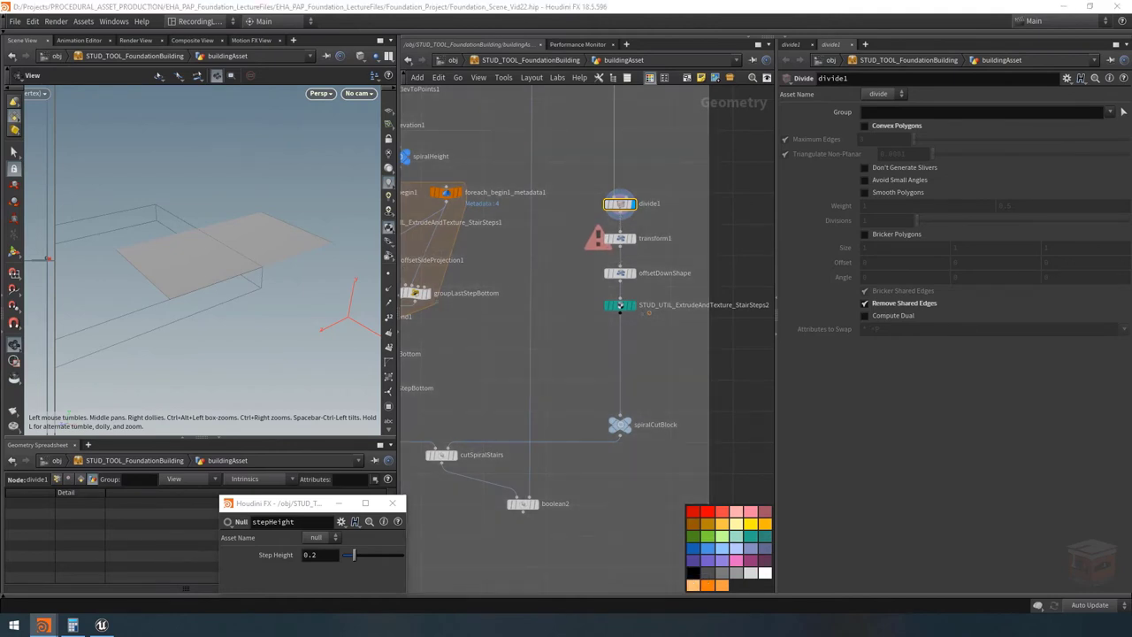
pyautogui.doubleClick(650, 239)
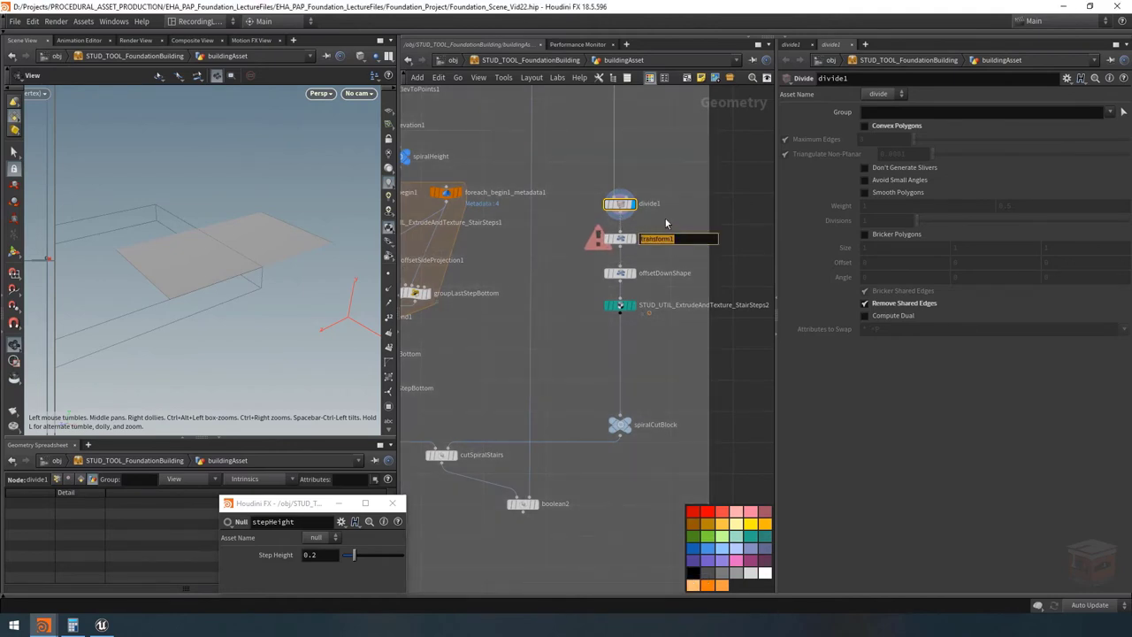
pyautogui.write('insetInwardForUVs')
pyautogui.press('Return')
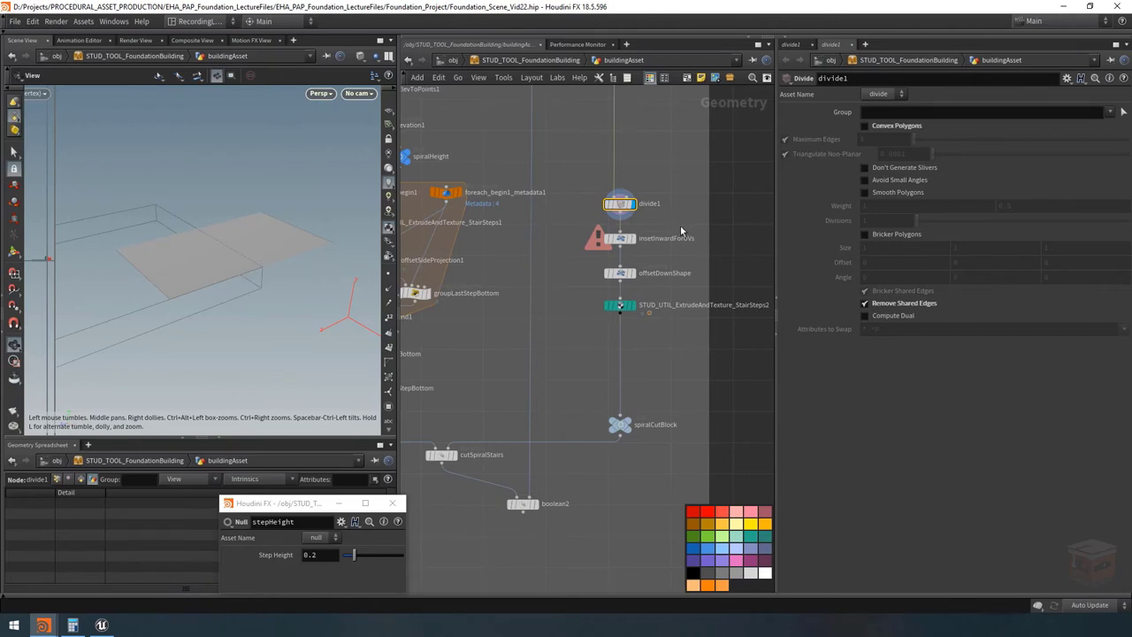
pyautogui.click(620, 238)
pyautogui.click(635, 239)
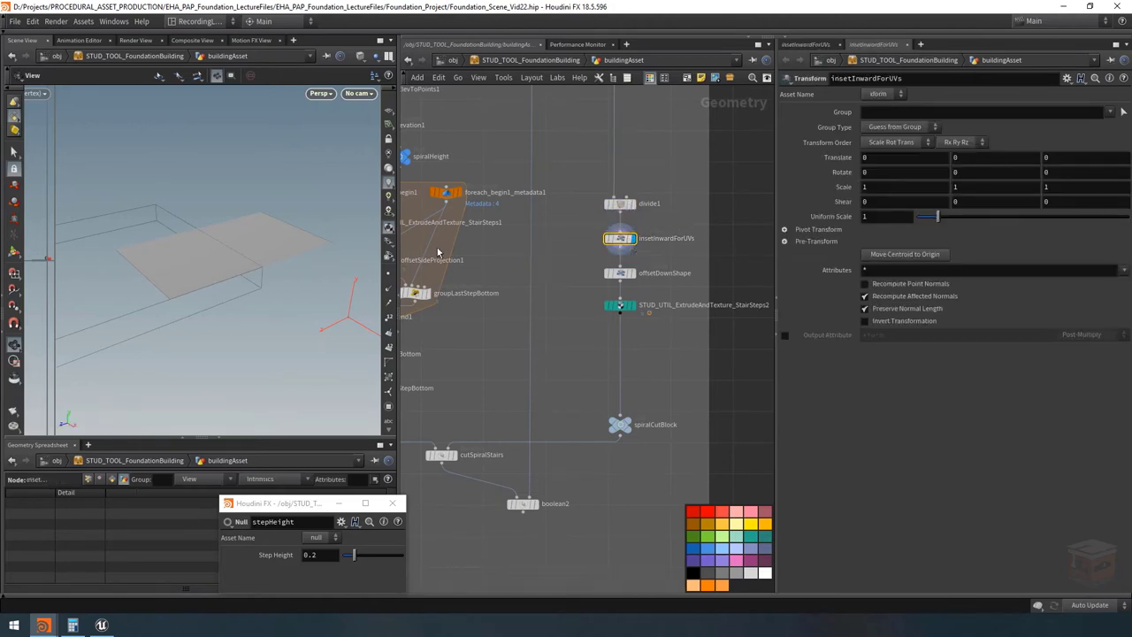
# Show cutSpiralStairs as a wireframe reference and turn on point numbers.
pyautogui.moveTo(301, 257); pyautogui.dragTo(262, 258)
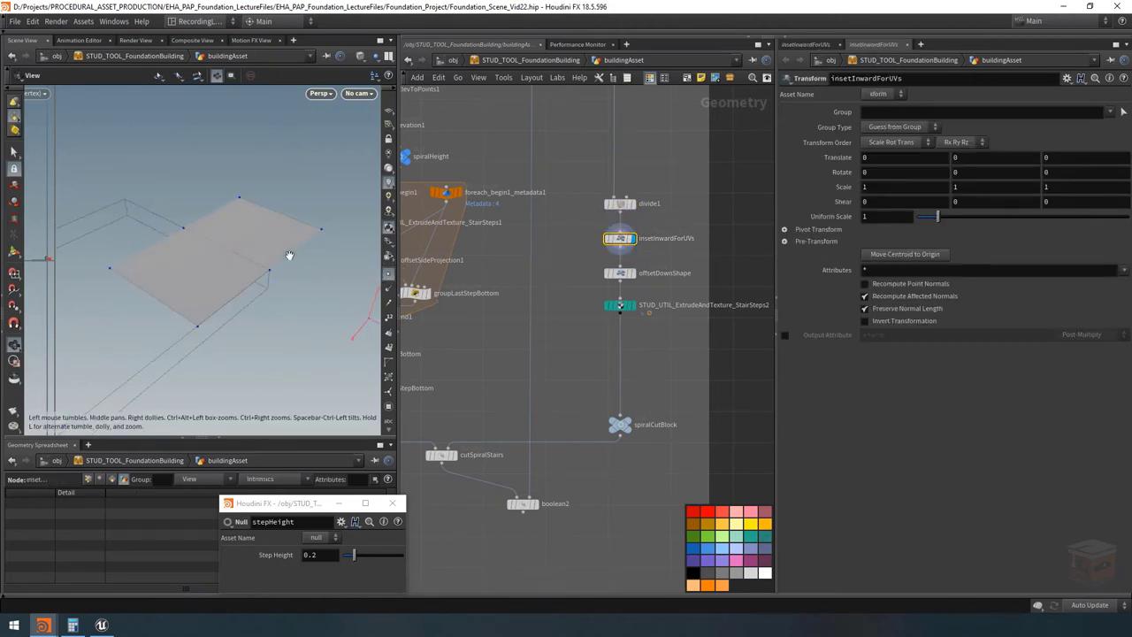
pyautogui.scroll(-5, 456, 375)
pyautogui.scroll(6, 496, 353)
pyautogui.click(617, 436)
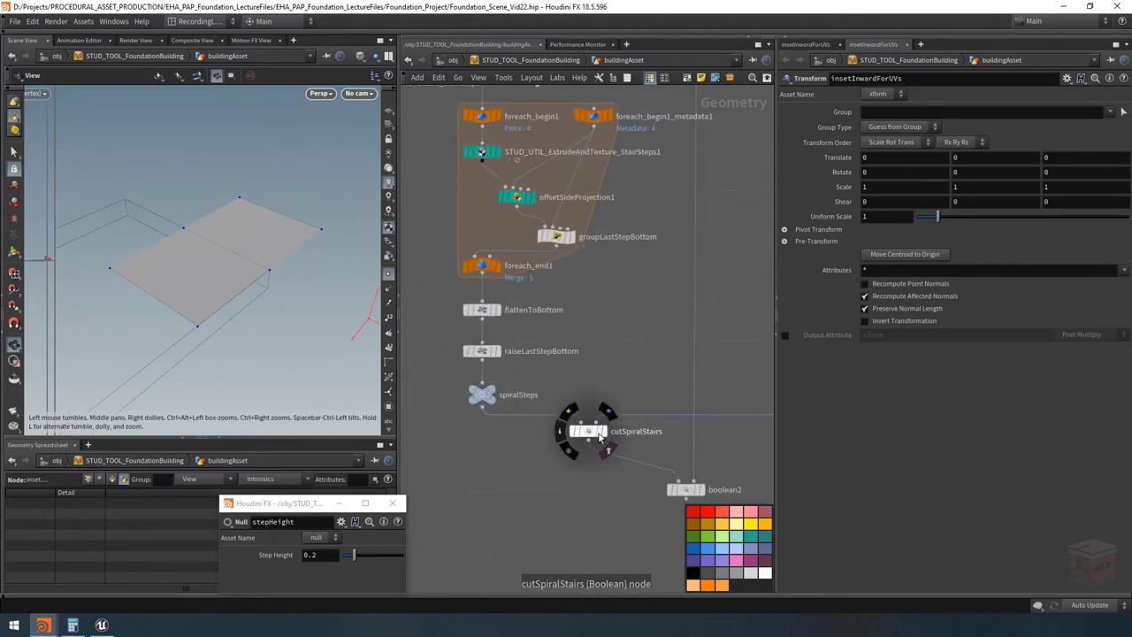
pyautogui.moveTo(283, 265); pyautogui.dragTo(200, 271)
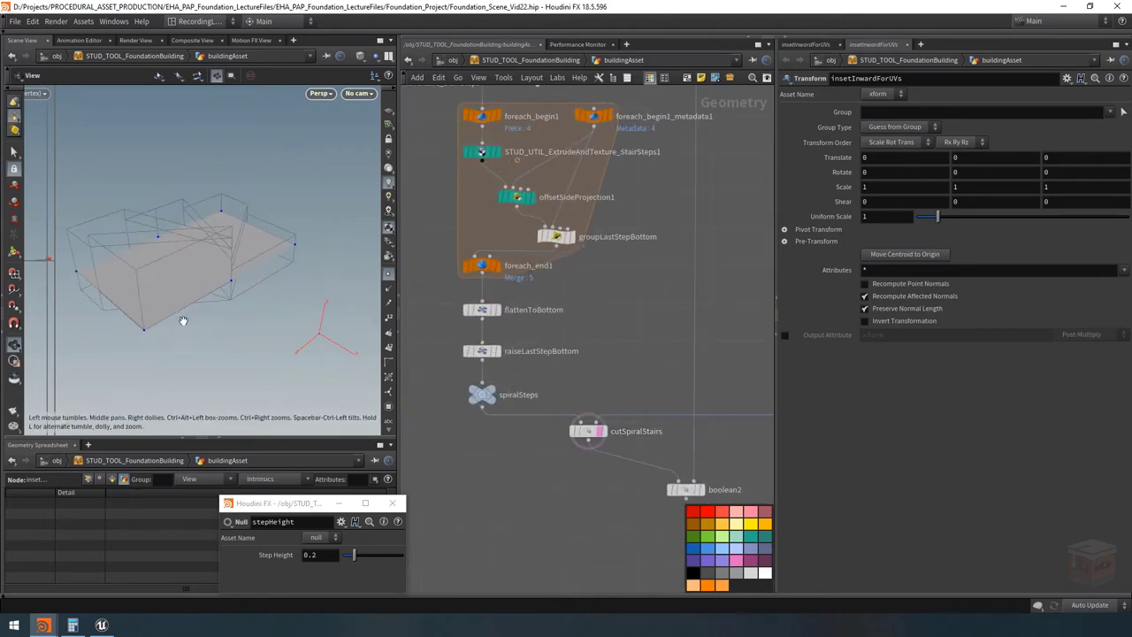
pyautogui.click(387, 315)
pyautogui.moveTo(295, 273); pyautogui.dragTo(289, 267, button='middle')
pyautogui.moveTo(670, 283); pyautogui.dragTo(413, 321, button='middle')
# Set insetInwardForUVs Group to 1 3 5, Group Type Points, Translate X 0.1.
pyautogui.click(922, 112)
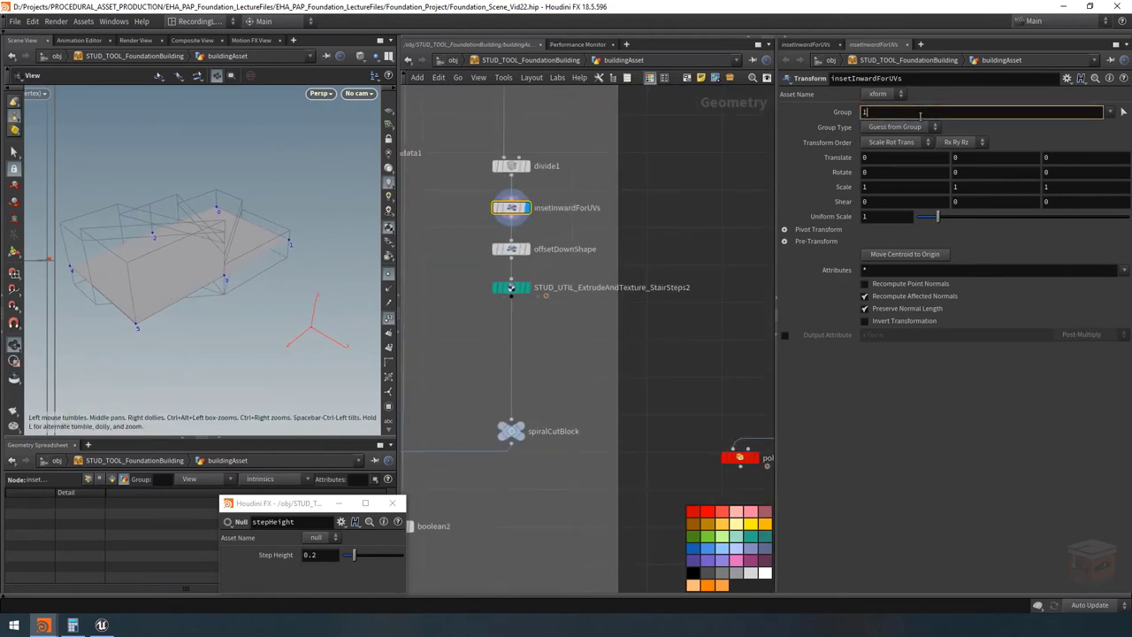
pyautogui.press('Return')
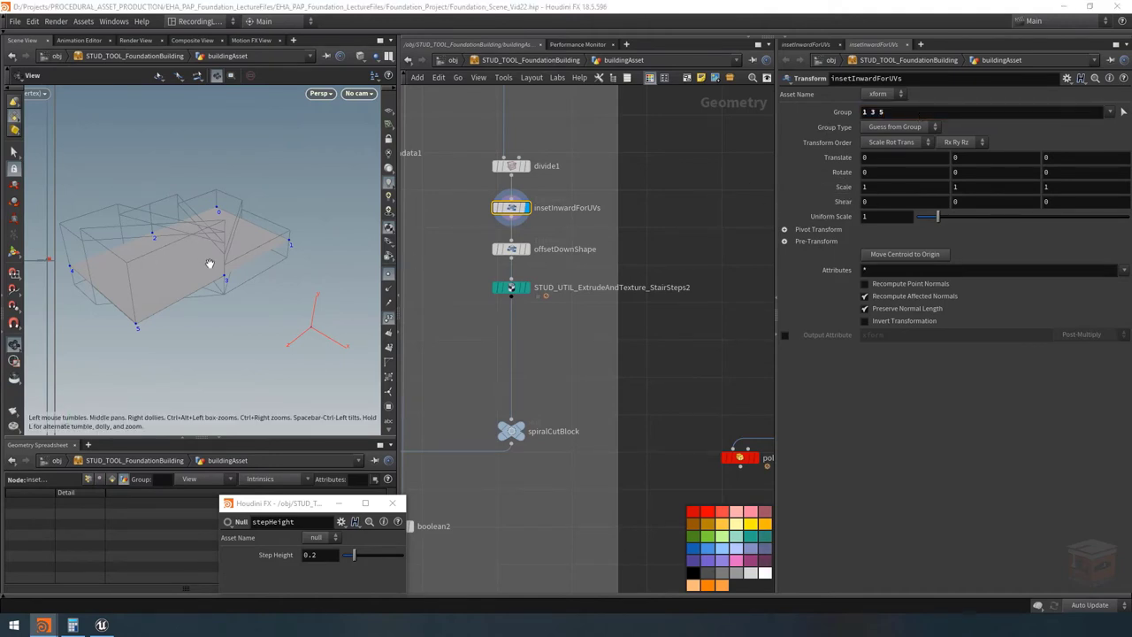
pyautogui.click(887, 162)
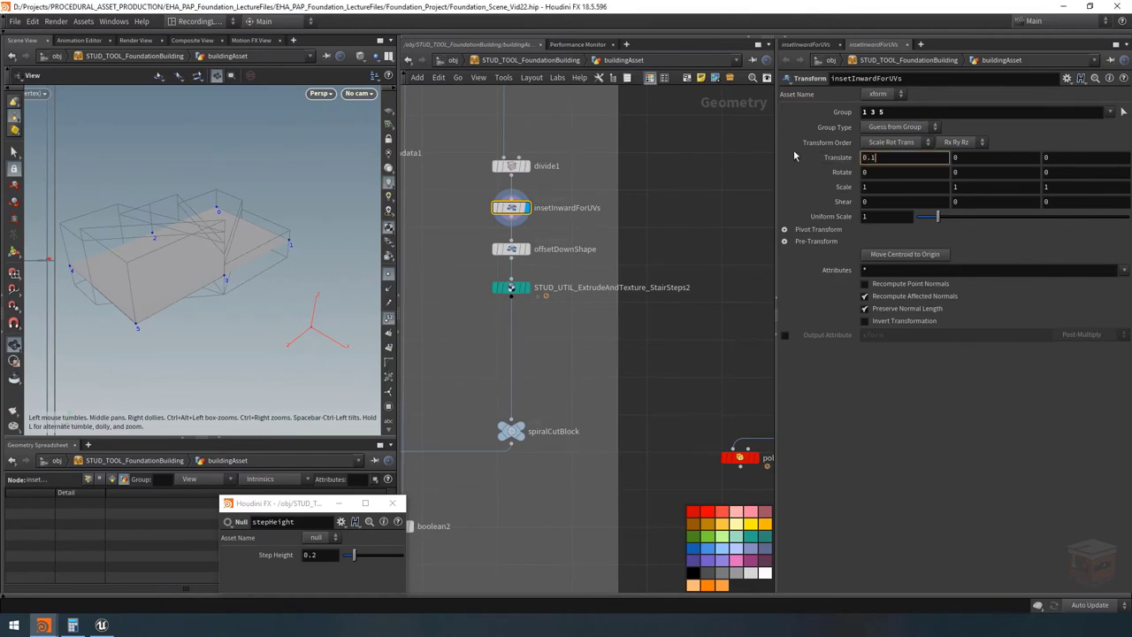
pyautogui.write('0.1')
pyautogui.press('Return')
pyautogui.moveTo(472, 319); pyautogui.dragTo(553, 328, button='middle')
pyautogui.click(895, 127)
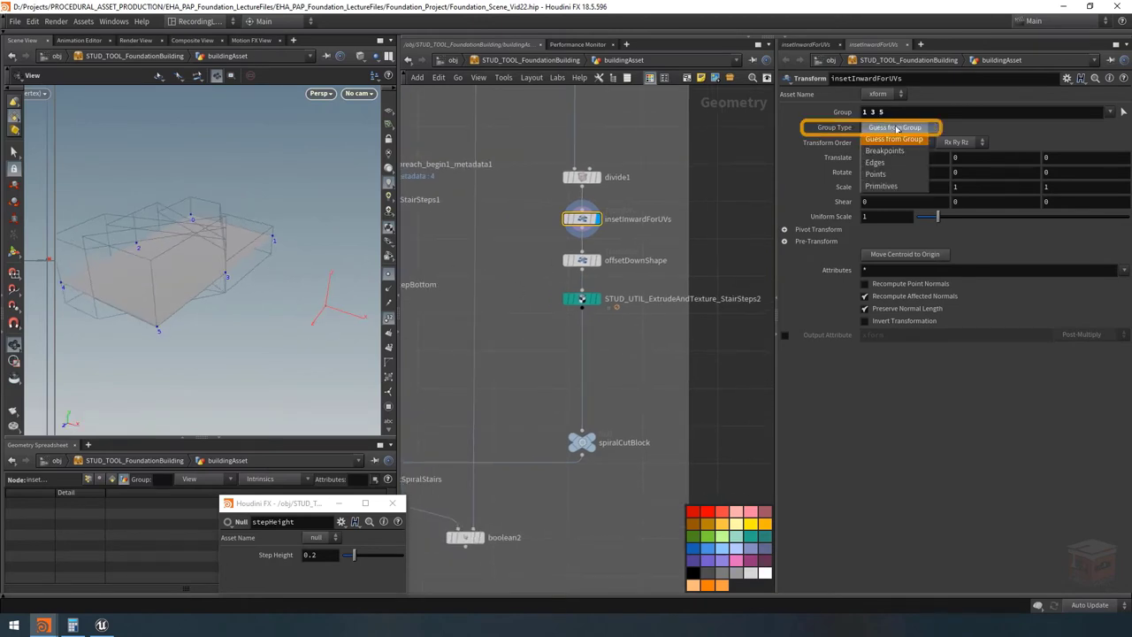
pyautogui.click(887, 175)
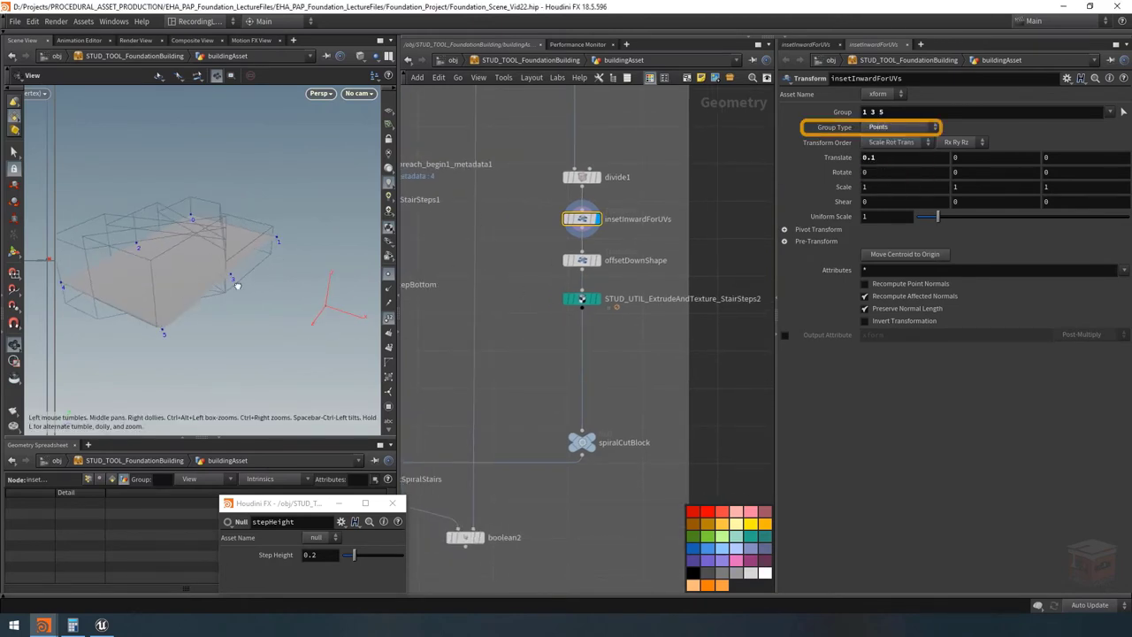
pyautogui.moveTo(235, 277); pyautogui.dragTo(177, 363)
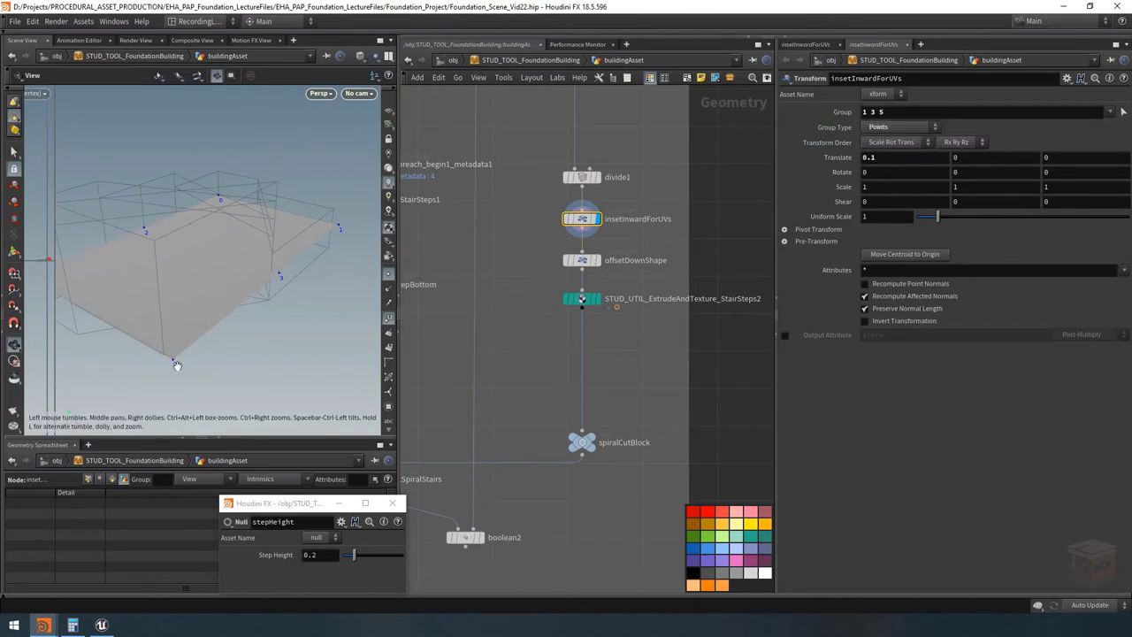
pyautogui.moveTo(212, 300); pyautogui.dragTo(228, 225)
pyautogui.moveTo(249, 308); pyautogui.dragTo(184, 298)
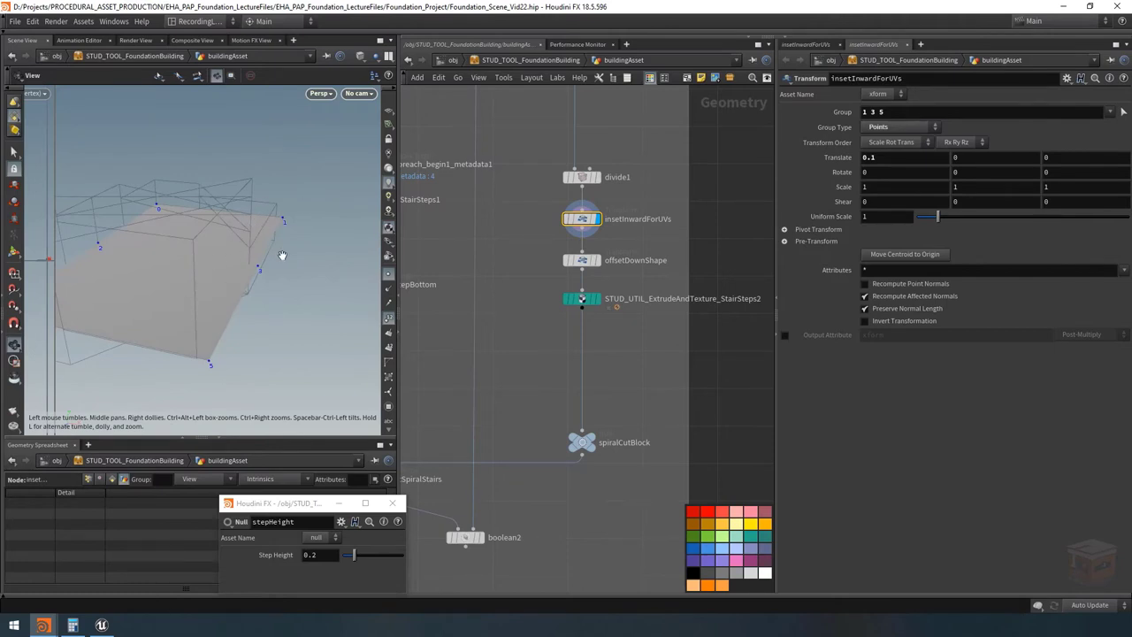
# Display the extruded stair block and then the spiralSteps geometry to inspect the steps.
pyautogui.click(598, 298)
pyautogui.scroll(-3, 579, 382)
pyautogui.scroll(3, 457, 392)
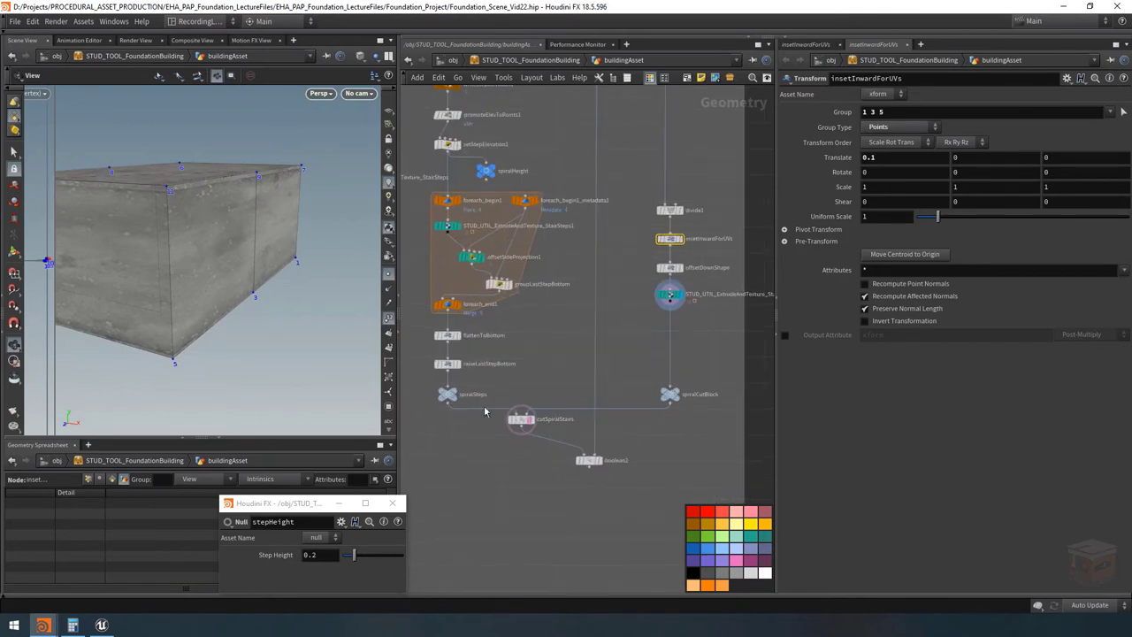
pyautogui.moveTo(734, 400); pyautogui.dragTo(690, 398, button='middle')
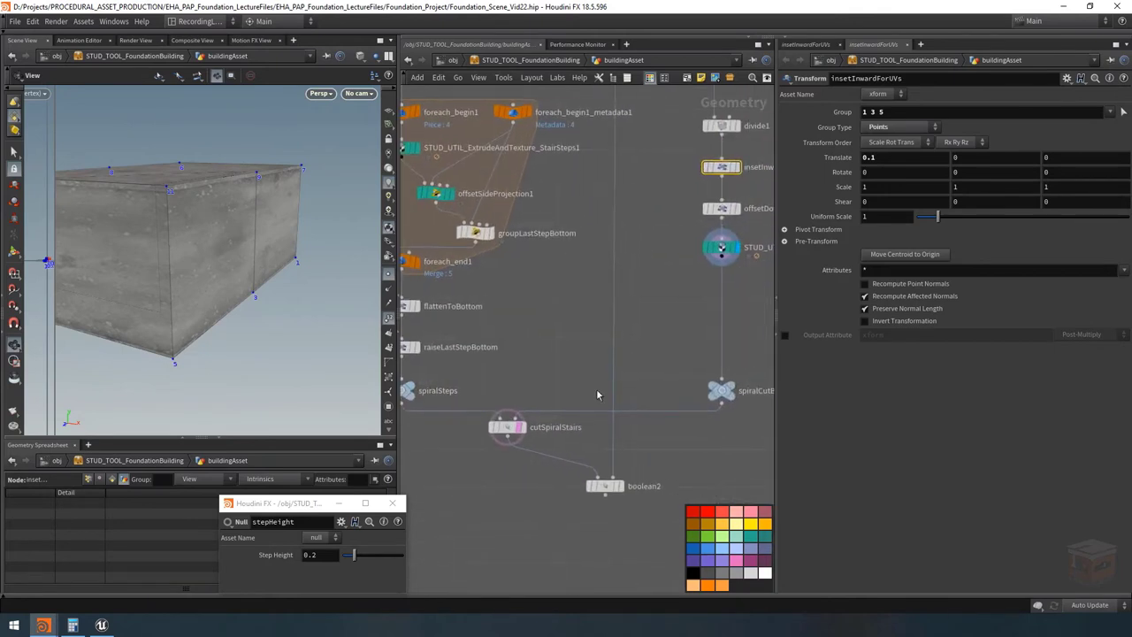
pyautogui.click(419, 389)
pyautogui.click(712, 389)
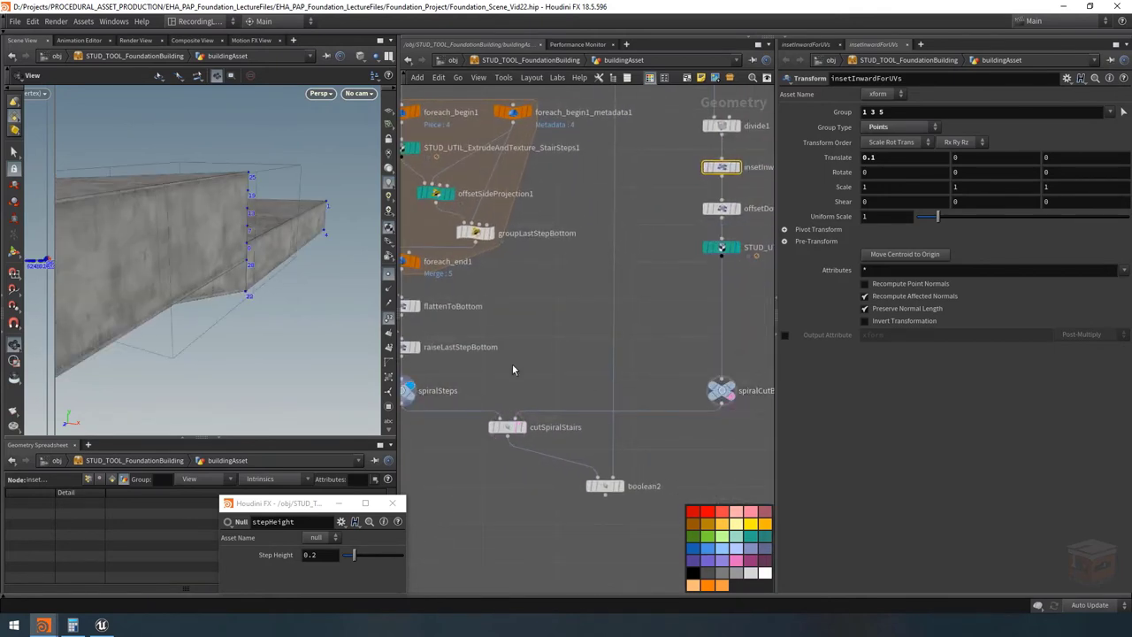
pyautogui.moveTo(159, 265); pyautogui.dragTo(212, 251)
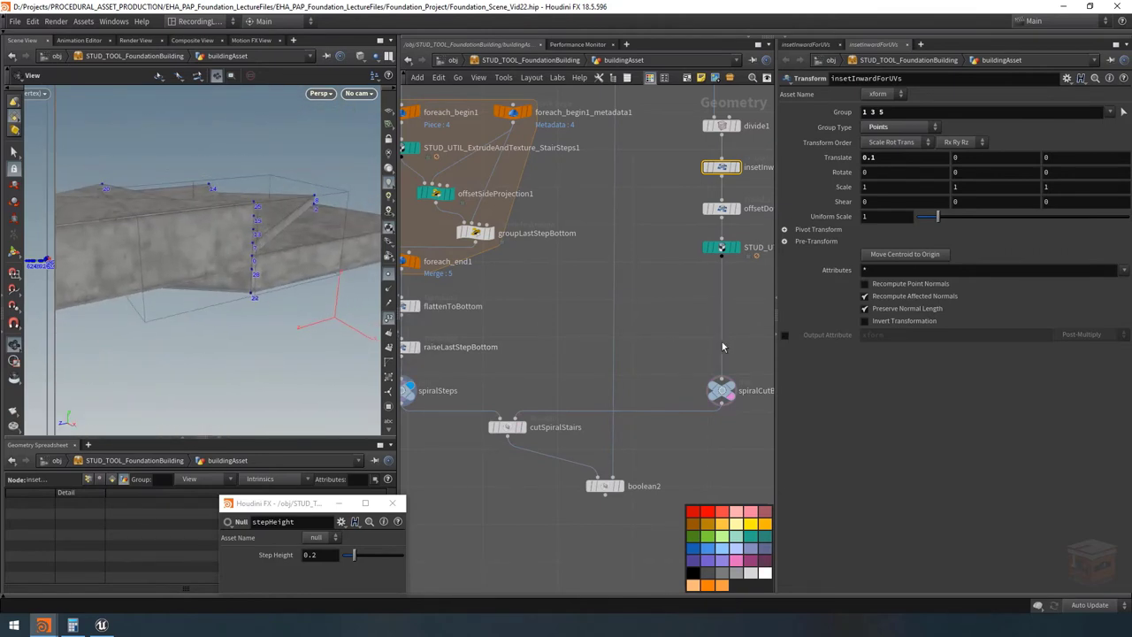
pyautogui.moveTo(721, 341); pyautogui.dragTo(677, 362, button='middle')
# Display cutSpiralStairs and bypass insetInwardForUVs off and on to compare.
pyautogui.moveTo(692, 274)
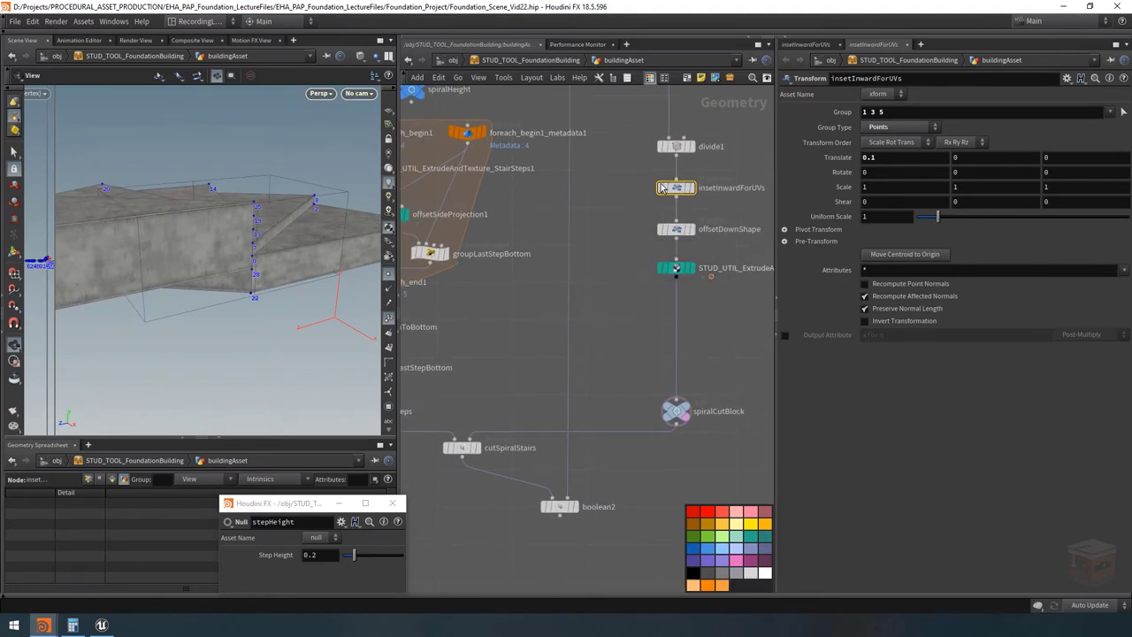
pyautogui.moveTo(603, 351); pyautogui.dragTo(663, 310, button='middle')
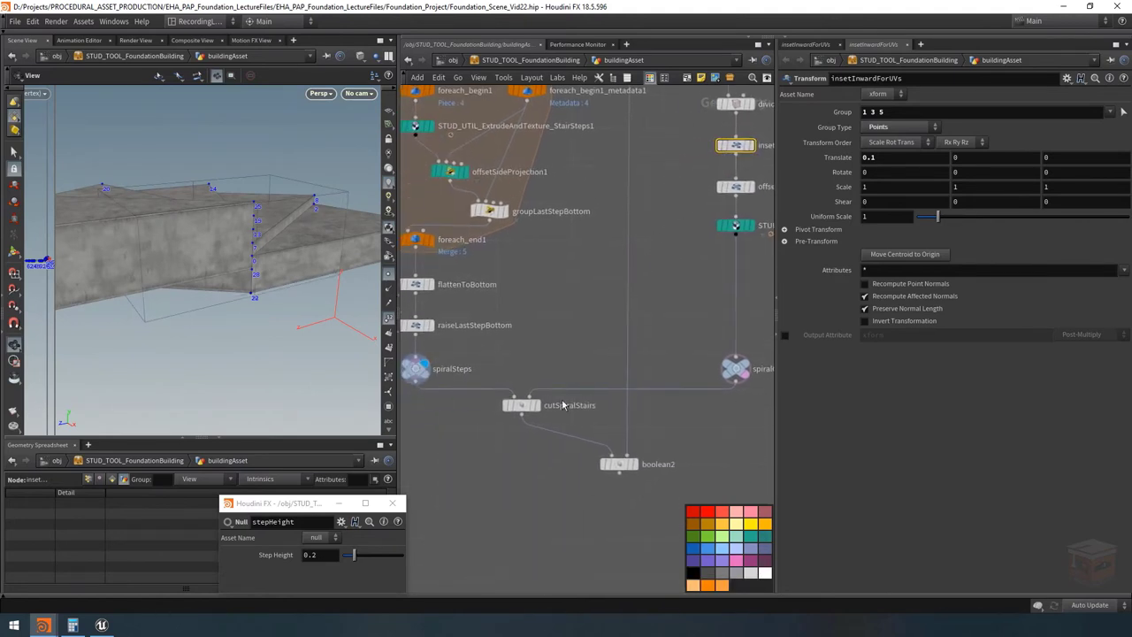
pyautogui.click(536, 405)
pyautogui.moveTo(591, 286); pyautogui.dragTo(524, 348, button='middle')
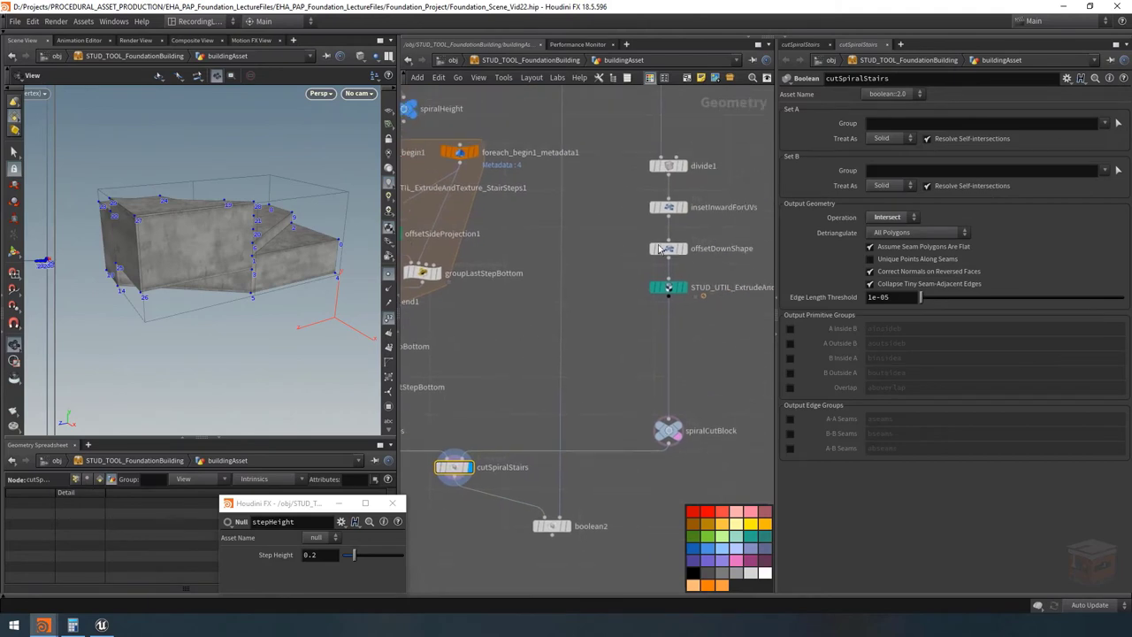
pyautogui.moveTo(654, 207)
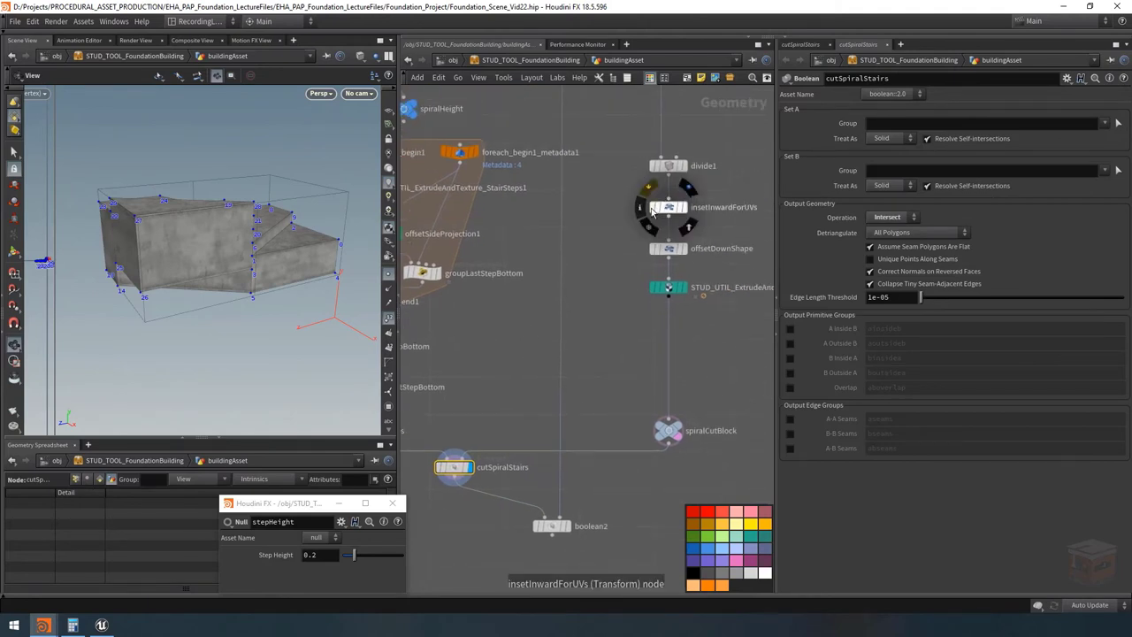
pyautogui.click(651, 206)
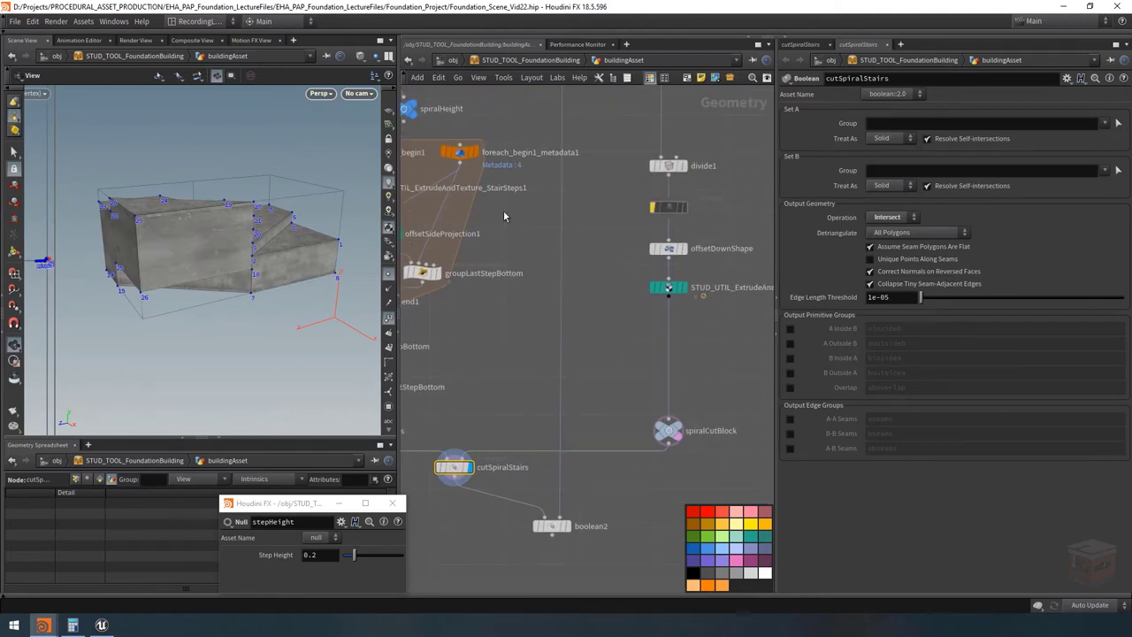
pyautogui.click(651, 208)
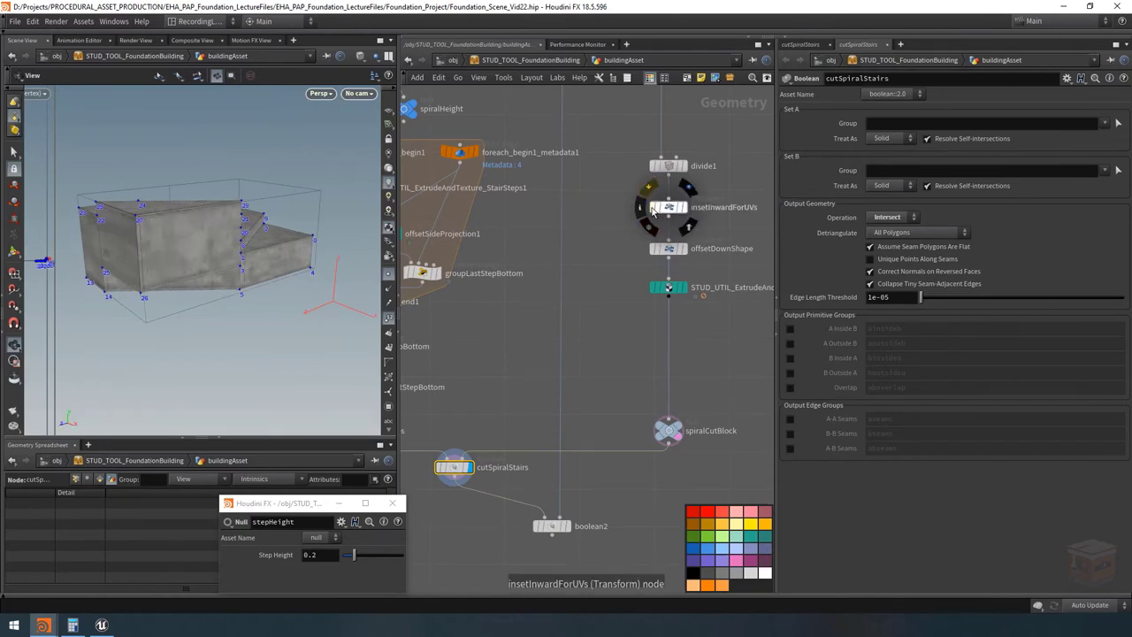
# Display the boolean2 result and orbit around the stepped concrete stair block.
pyautogui.moveTo(222, 253)
pyautogui.mouseDown()
pyautogui.moveTo(278, 262)
pyautogui.moveTo(207, 266)
pyautogui.mouseUp()
pyautogui.moveTo(572, 529); pyautogui.dragTo(619, 440, button='middle')
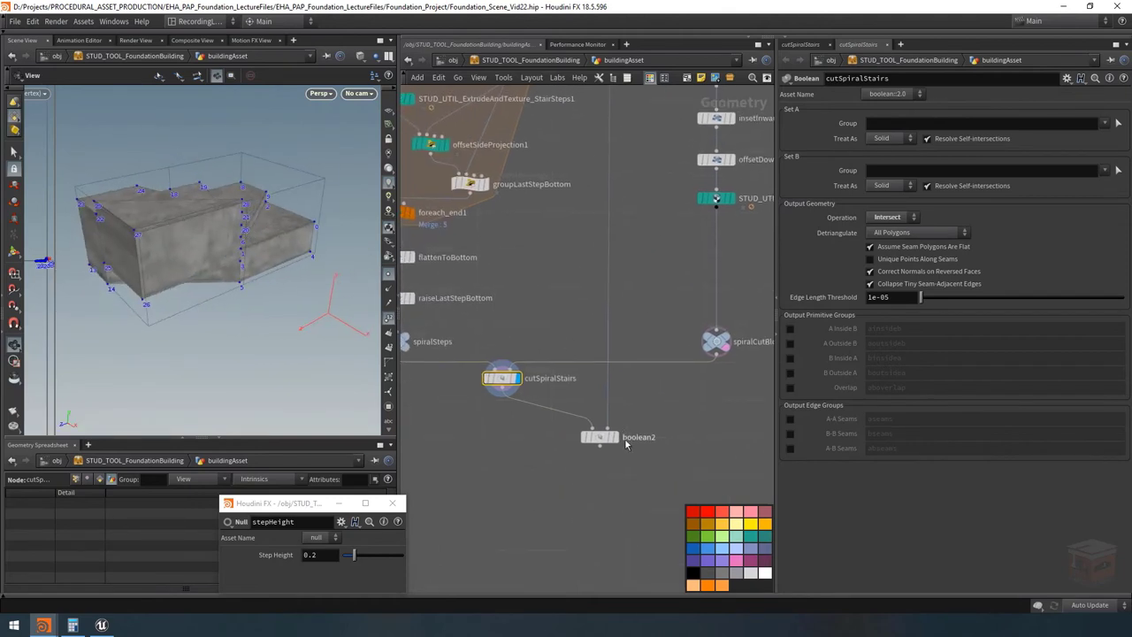
pyautogui.moveTo(622, 440)
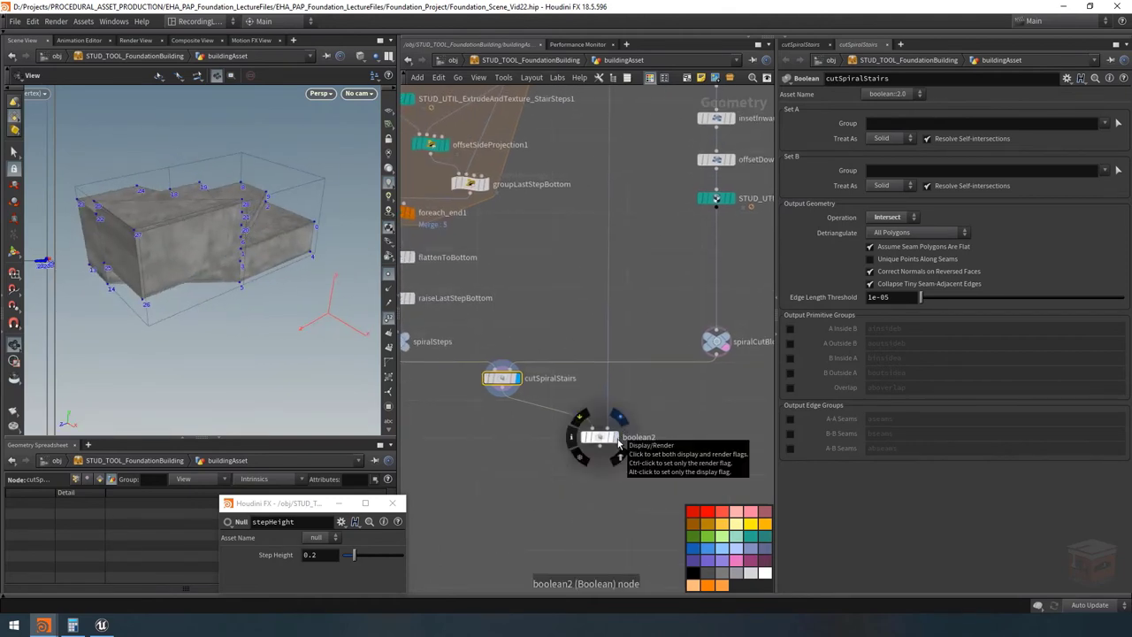
pyautogui.click(617, 440)
pyautogui.moveTo(237, 300); pyautogui.dragTo(203, 256)
pyautogui.moveTo(610, 439)
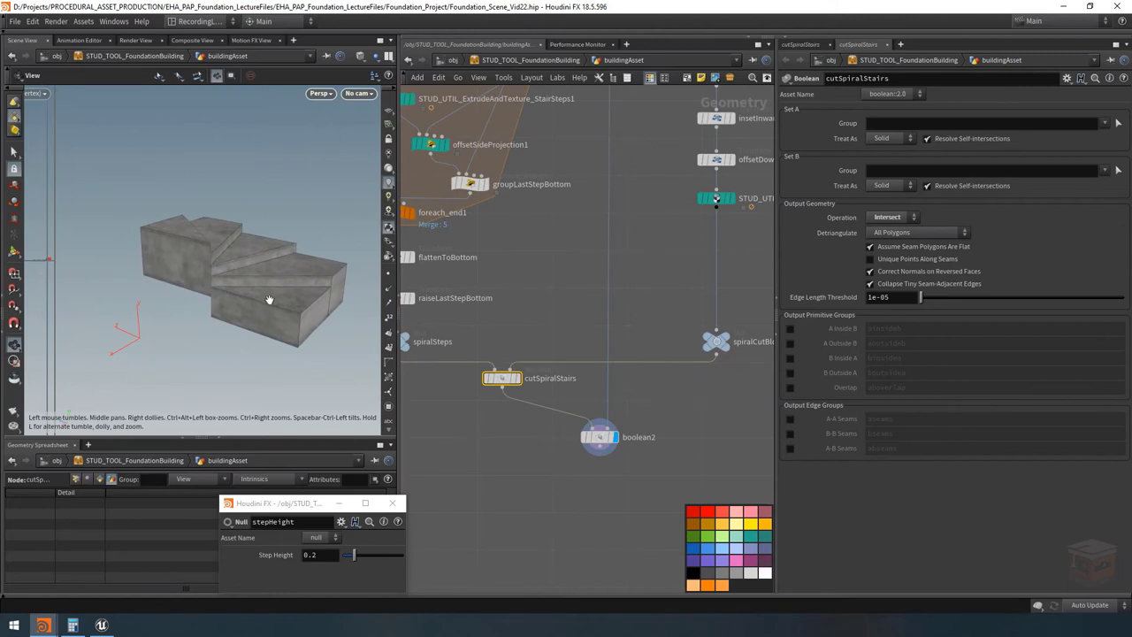
pyautogui.scroll(-4, 547, 439)
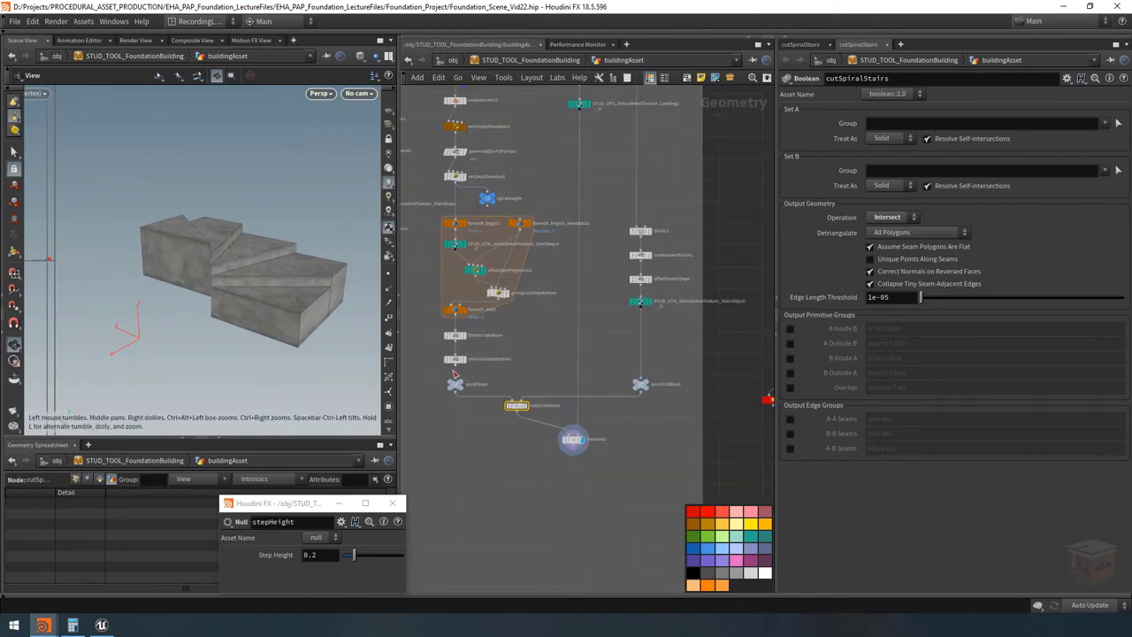
pyautogui.moveTo(264, 322); pyautogui.dragTo(266, 317)
pyautogui.scroll(-4, 494, 450)
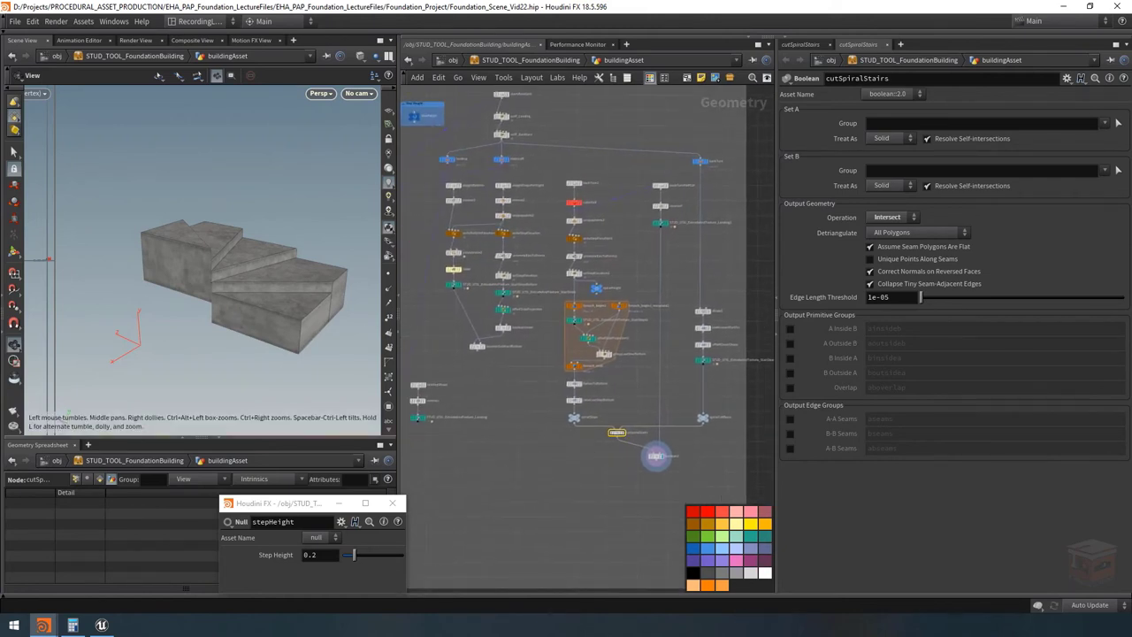
pyautogui.scroll(5, 617, 446)
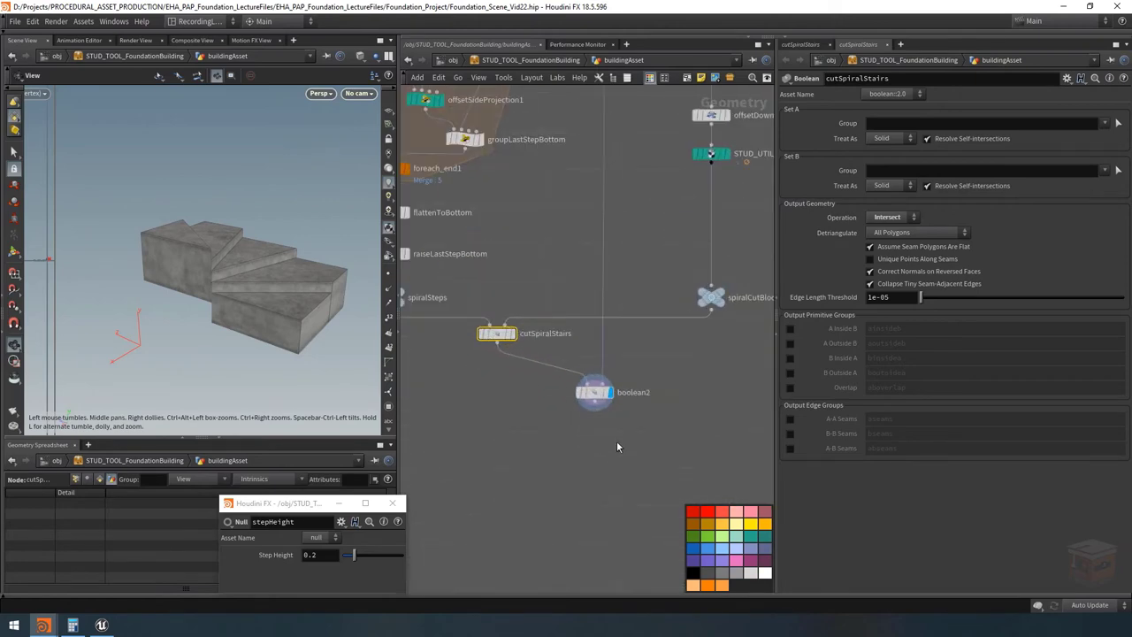
# Add a Clean node after boolean2, display it, and show point numbers on the stairs.
pyautogui.write('boolean')
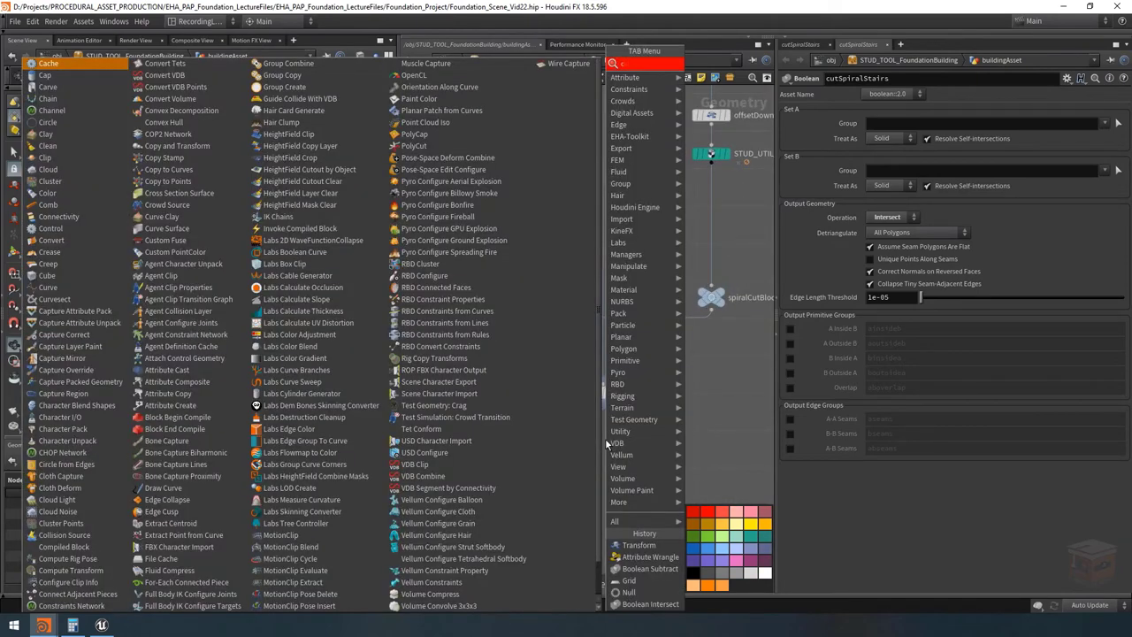
pyautogui.press('Return')
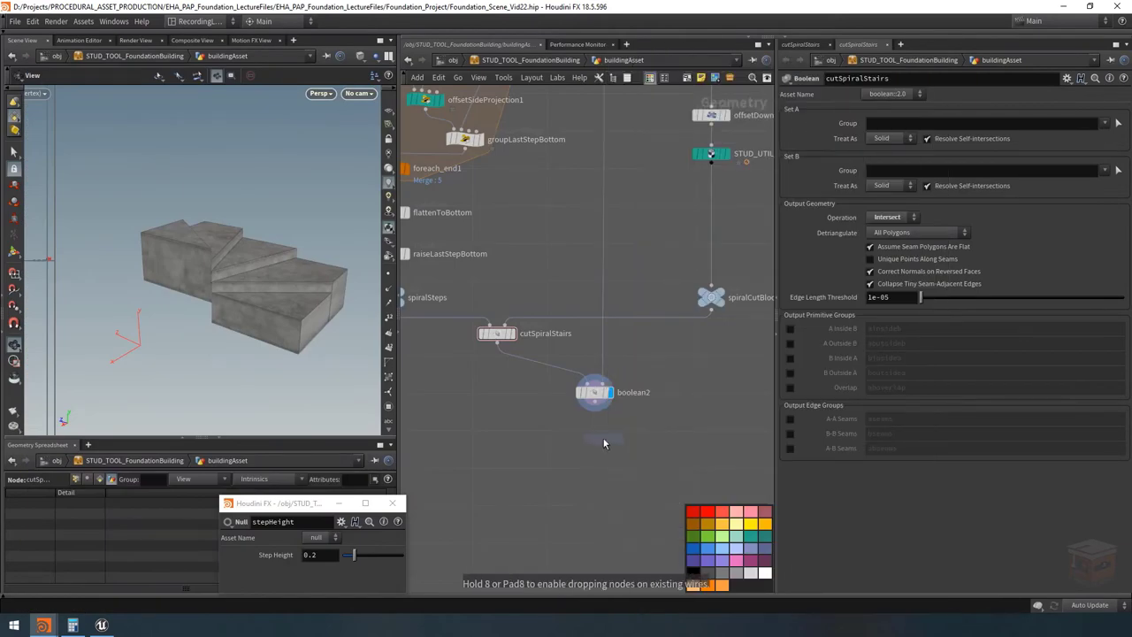
pyautogui.click(592, 447)
pyautogui.click(594, 406)
pyautogui.click(611, 453)
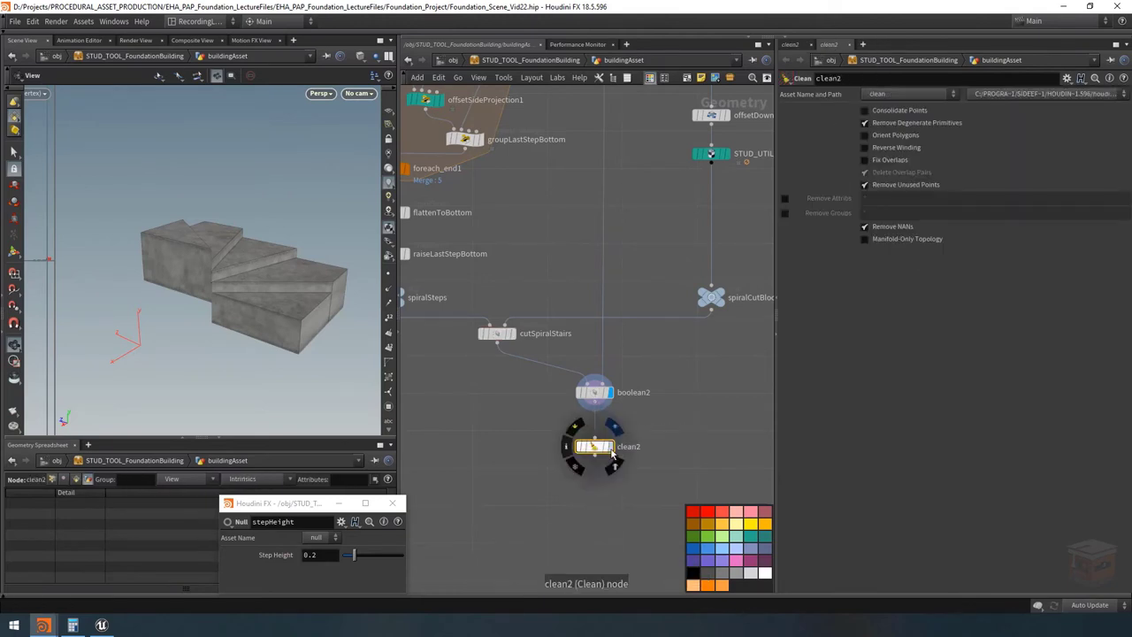
pyautogui.click(610, 448)
pyautogui.scroll(3, 227, 303)
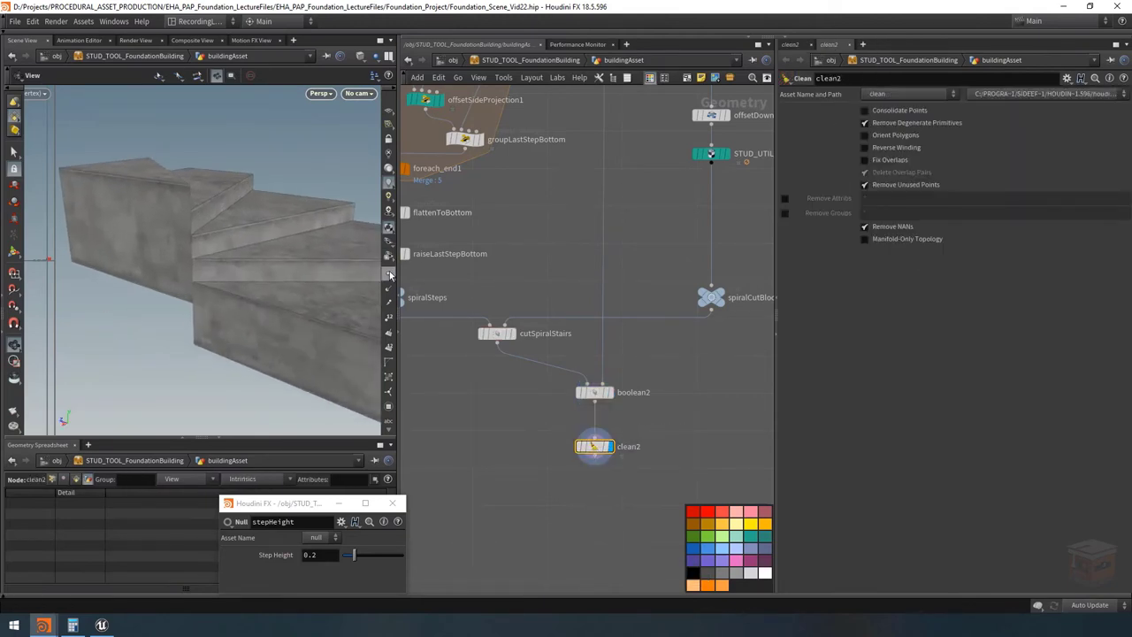
pyautogui.click(390, 275)
pyautogui.moveTo(195, 270); pyautogui.dragTo(328, 309)
pyautogui.scroll(-4, 327, 310)
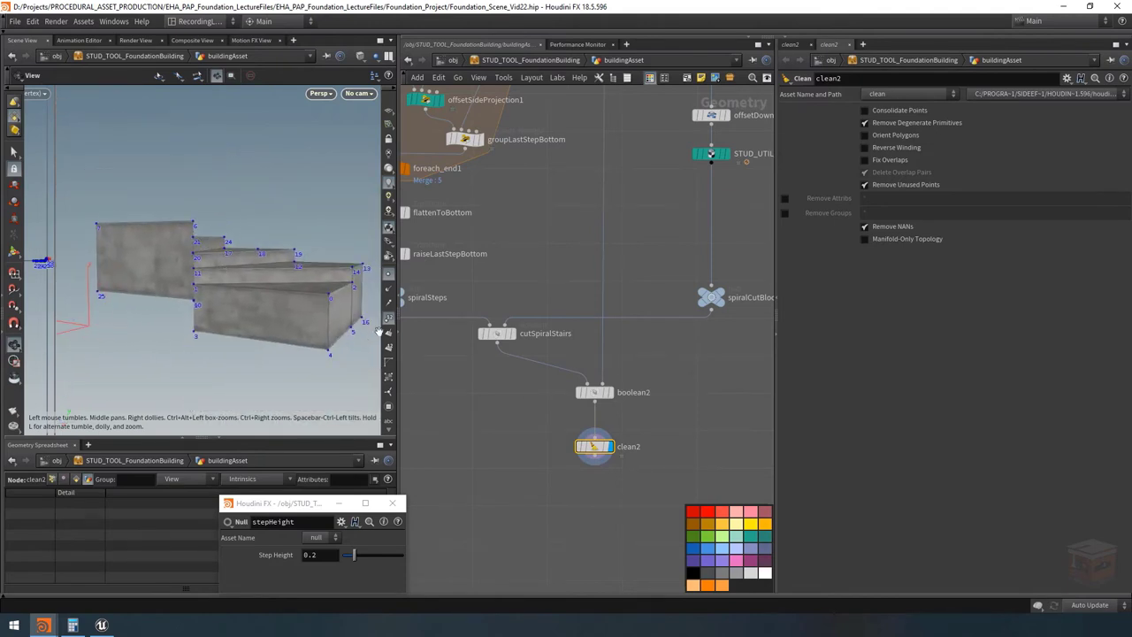
# Rename boolean2 to cutHalfBlockFromBottom.
pyautogui.doubleClick(645, 393)
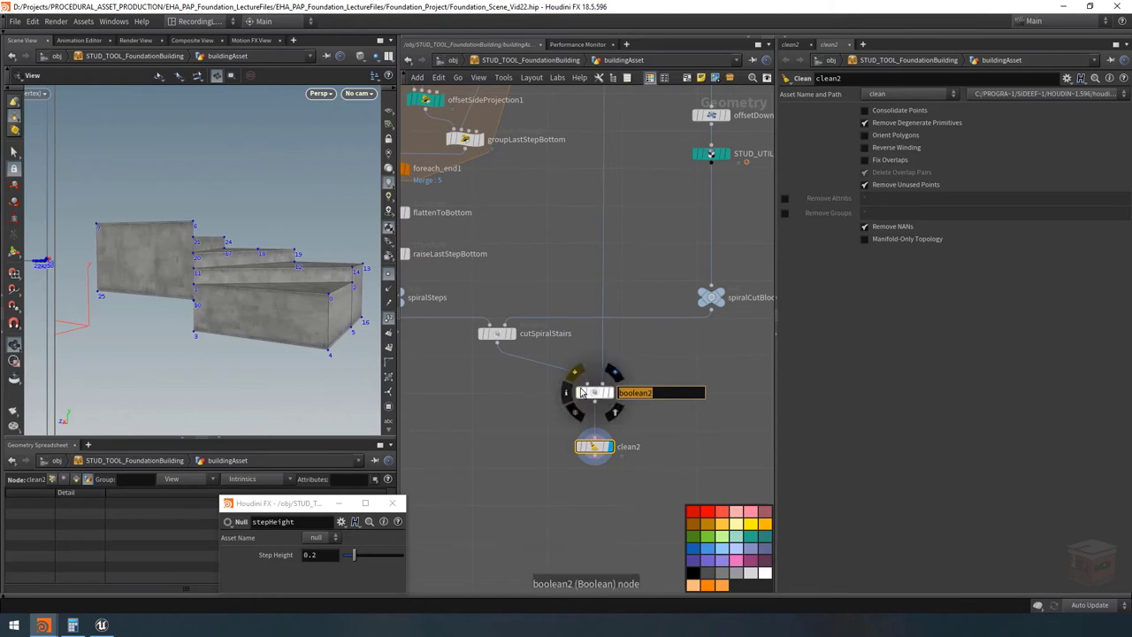
pyautogui.write('cut')
pyautogui.write('HalfBlockFromBottom')
pyautogui.press('Return')
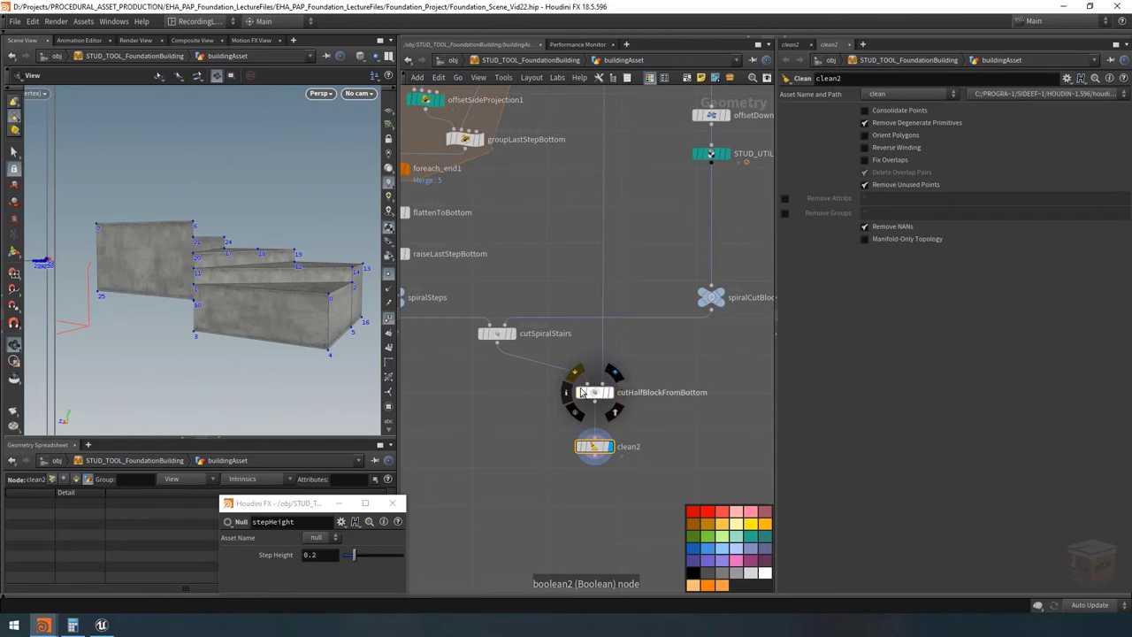
pyautogui.scroll(-5, 665, 476)
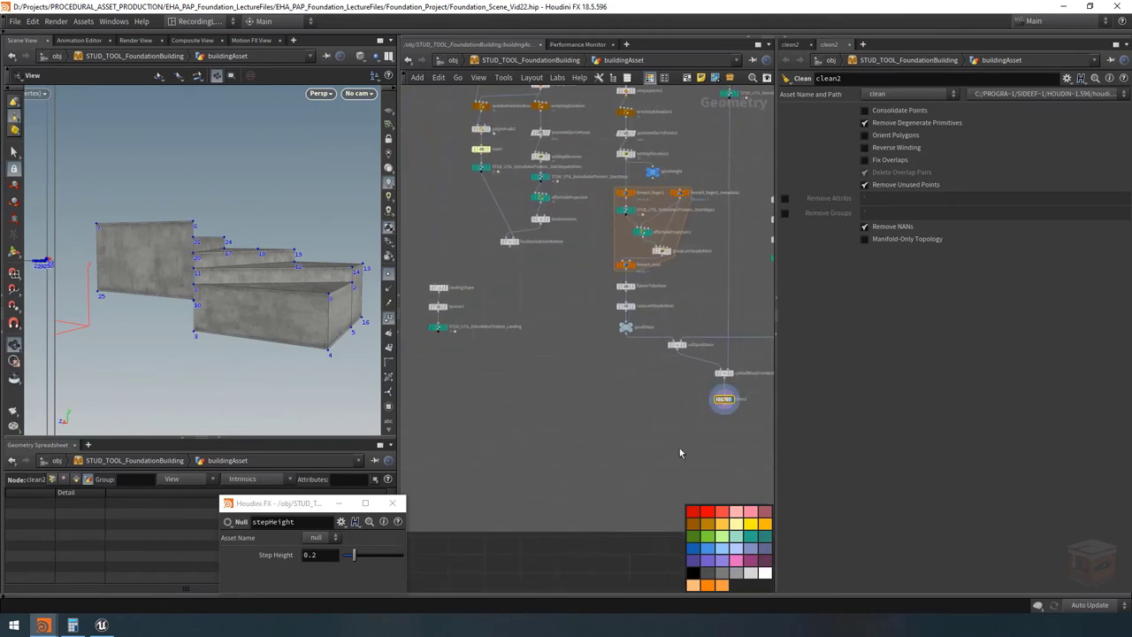
pyautogui.scroll(-2, 677, 447)
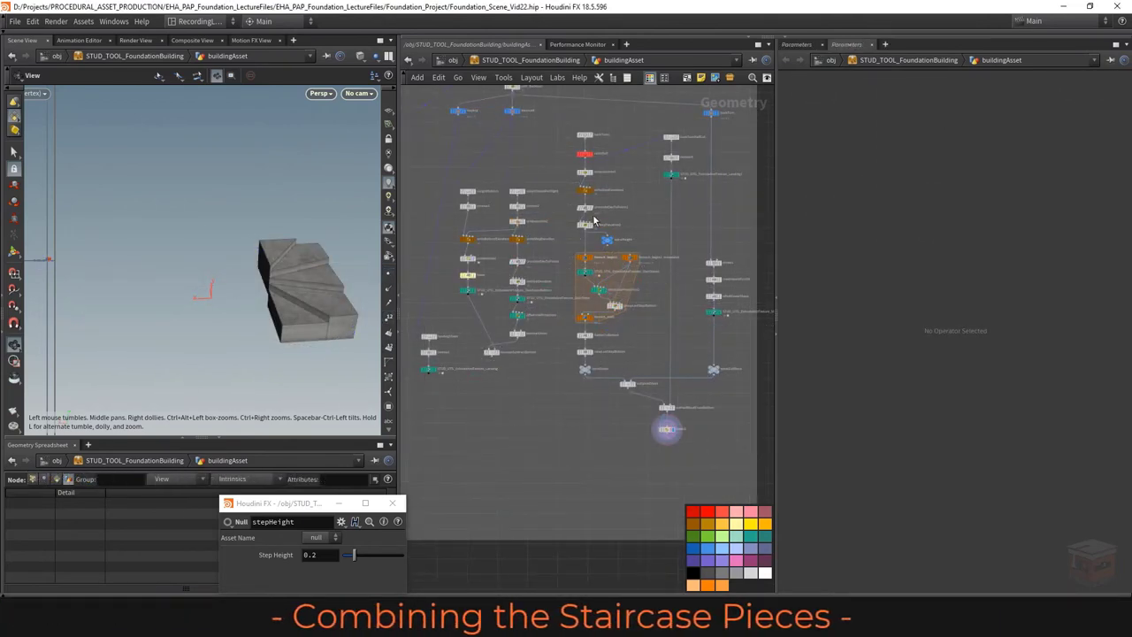
pyautogui.scroll(5, 428, 371)
pyautogui.click(439, 362)
pyautogui.moveTo(301, 350); pyautogui.dragTo(222, 336)
pyautogui.scroll(2, 600, 327)
pyautogui.click(598, 322)
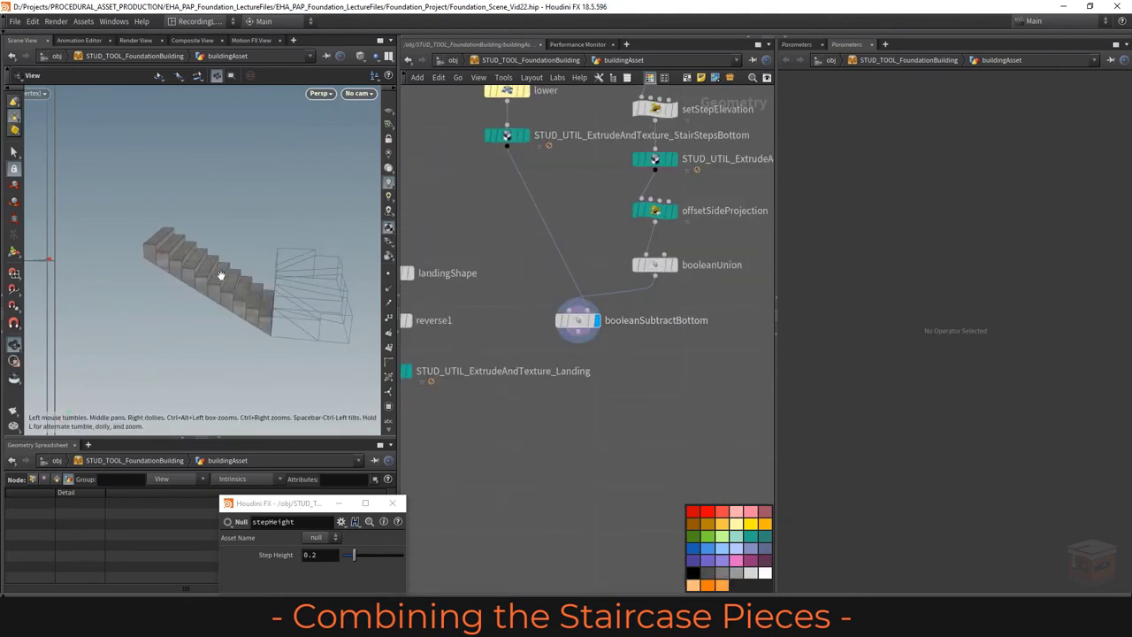
pyautogui.scroll(5, 199, 274)
pyautogui.moveTo(199, 273); pyautogui.dragTo(296, 283)
pyautogui.scroll(-5, 604, 400)
pyautogui.scroll(6, 621, 423)
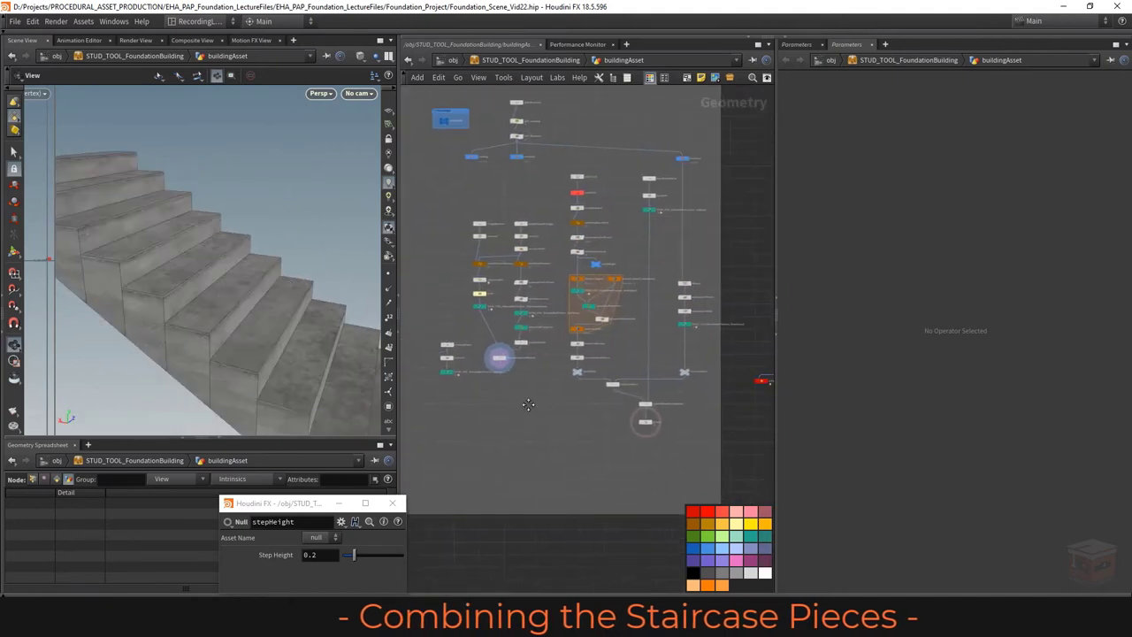
pyautogui.click(662, 400)
pyautogui.click(648, 399)
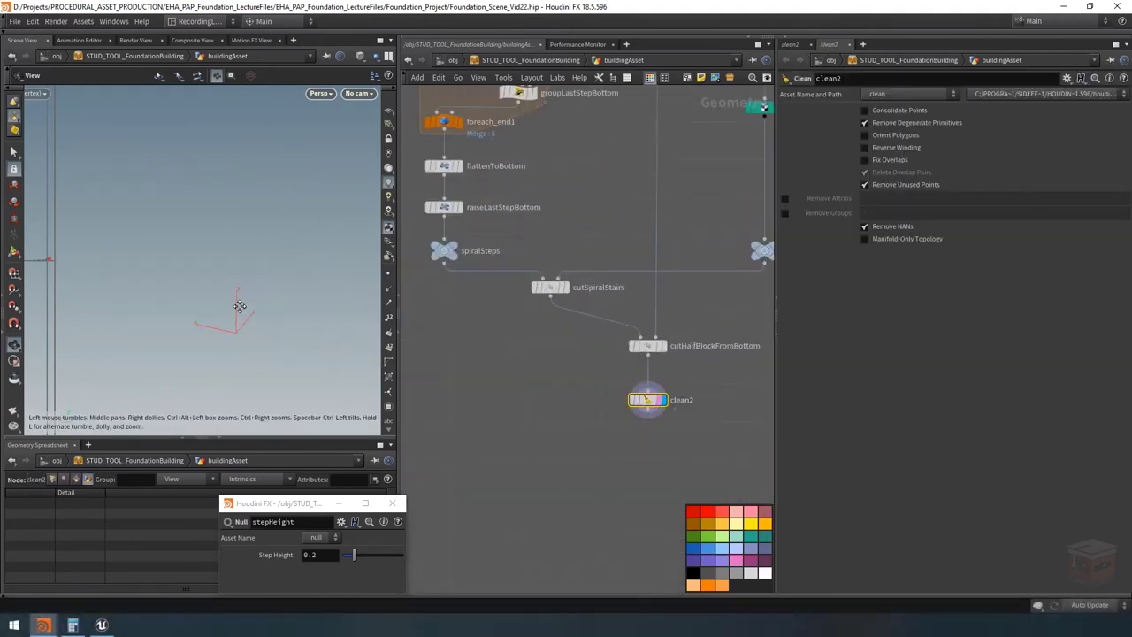
pyautogui.moveTo(240, 308)
pyautogui.mouseDown()
pyautogui.moveTo(164, 278)
pyautogui.moveTo(301, 297)
pyautogui.moveTo(240, 298)
pyautogui.moveTo(253, 308)
pyautogui.mouseUp()
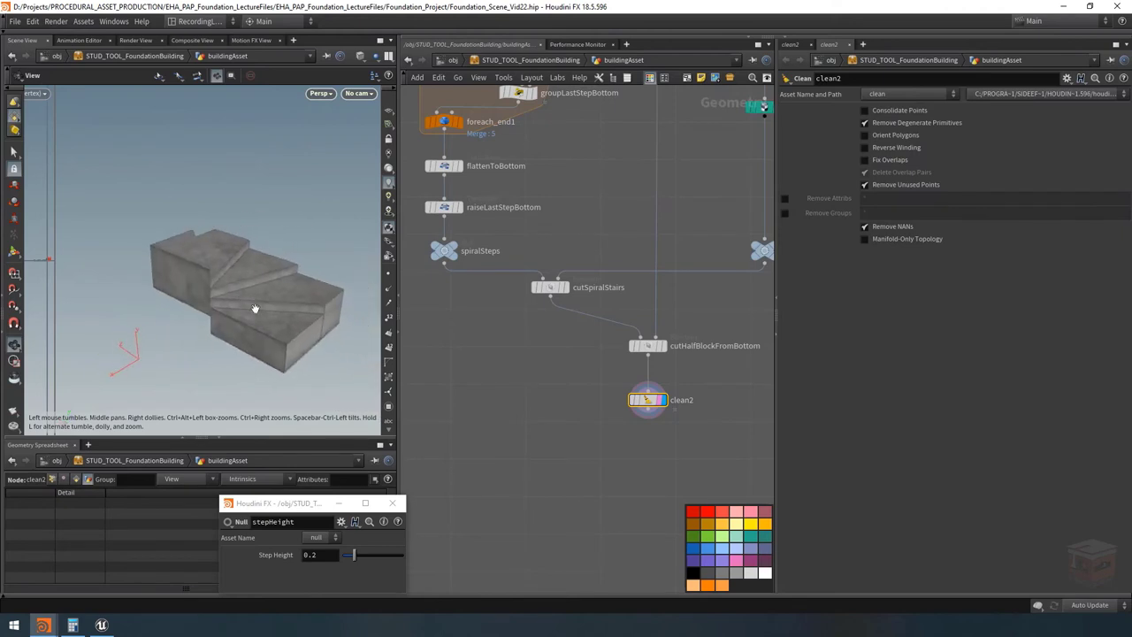
pyautogui.scroll(-5, 586, 395)
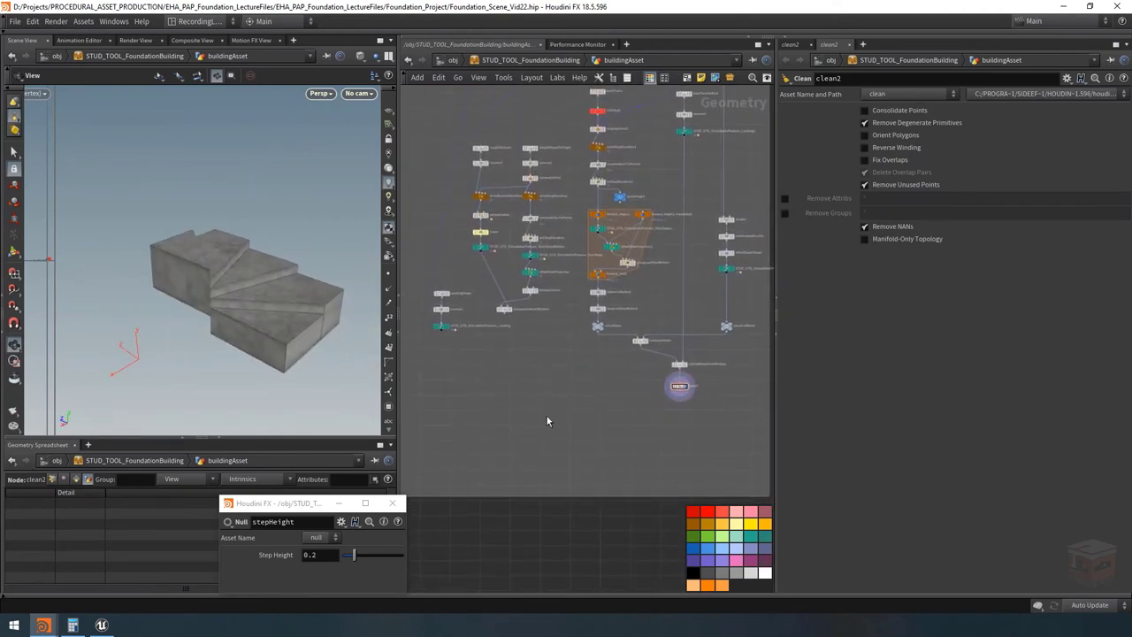
pyautogui.scroll(6, 558, 304)
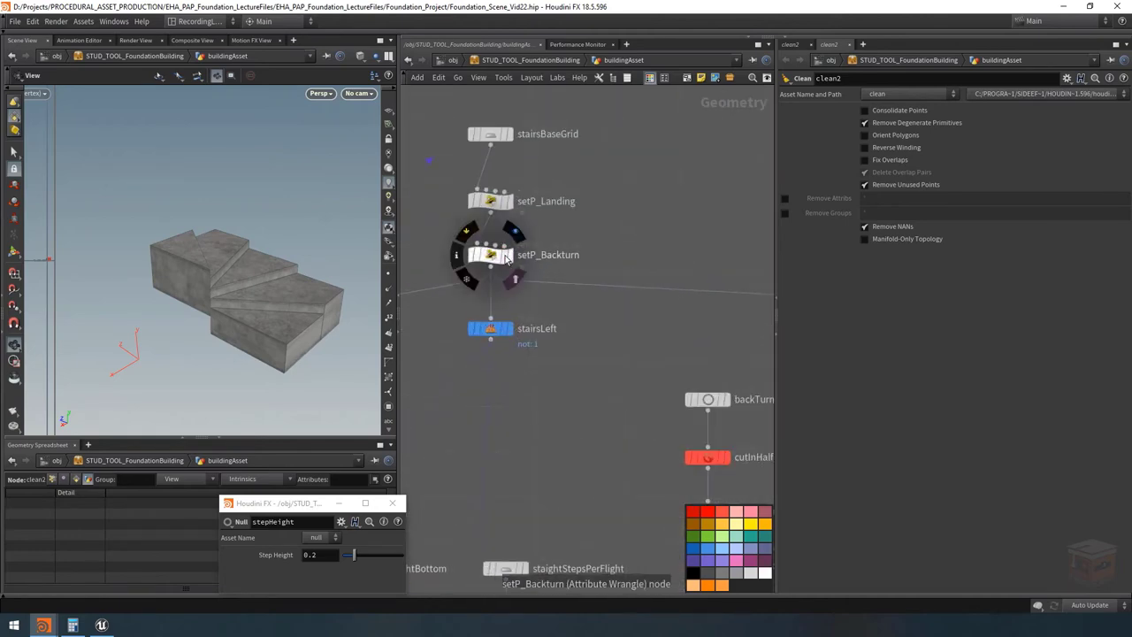
pyautogui.moveTo(356, 271); pyautogui.dragTo(283, 285)
pyautogui.scroll(-10, 571, 443)
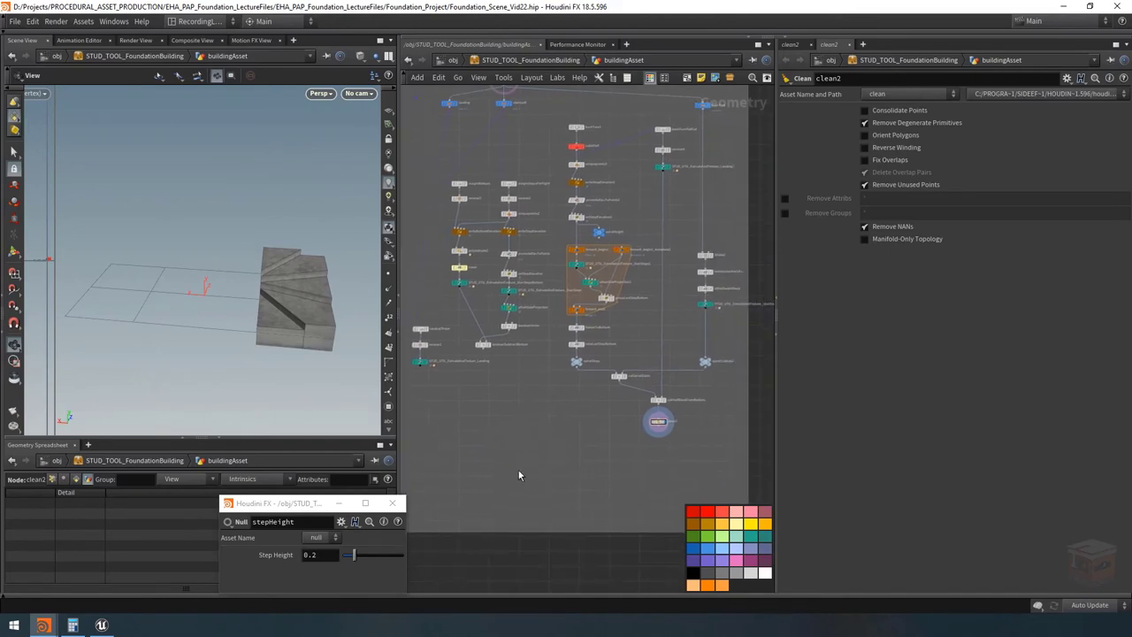
# Add a Merge node below the stair network.
pyautogui.press('Tab')
pyautogui.write('merge')
pyautogui.press('Return')
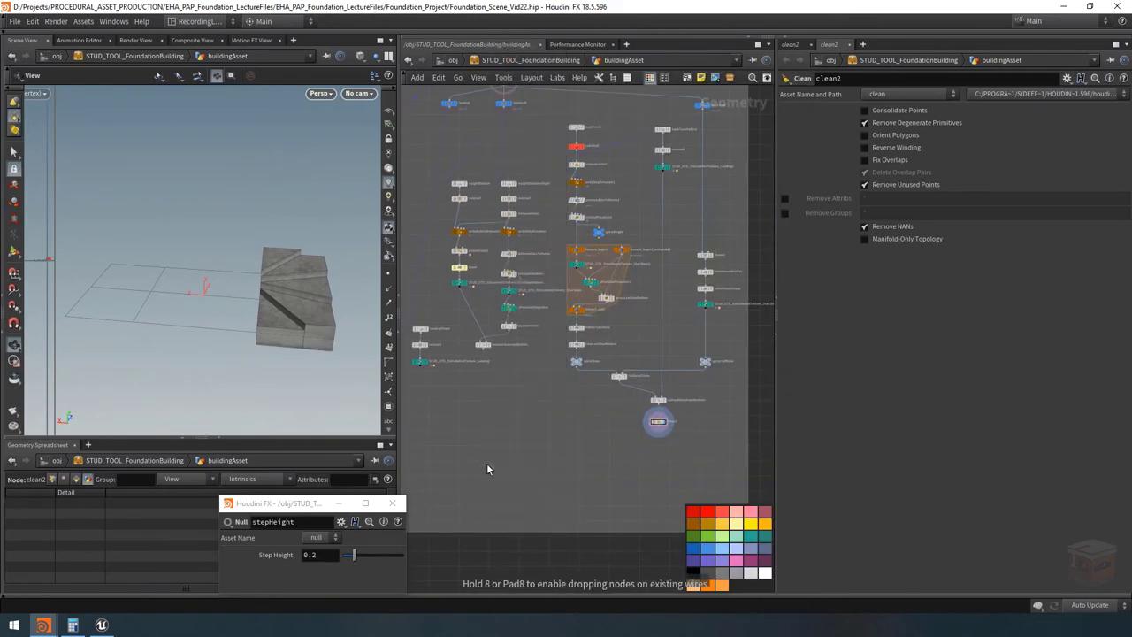
pyautogui.scroll(3, 481, 458)
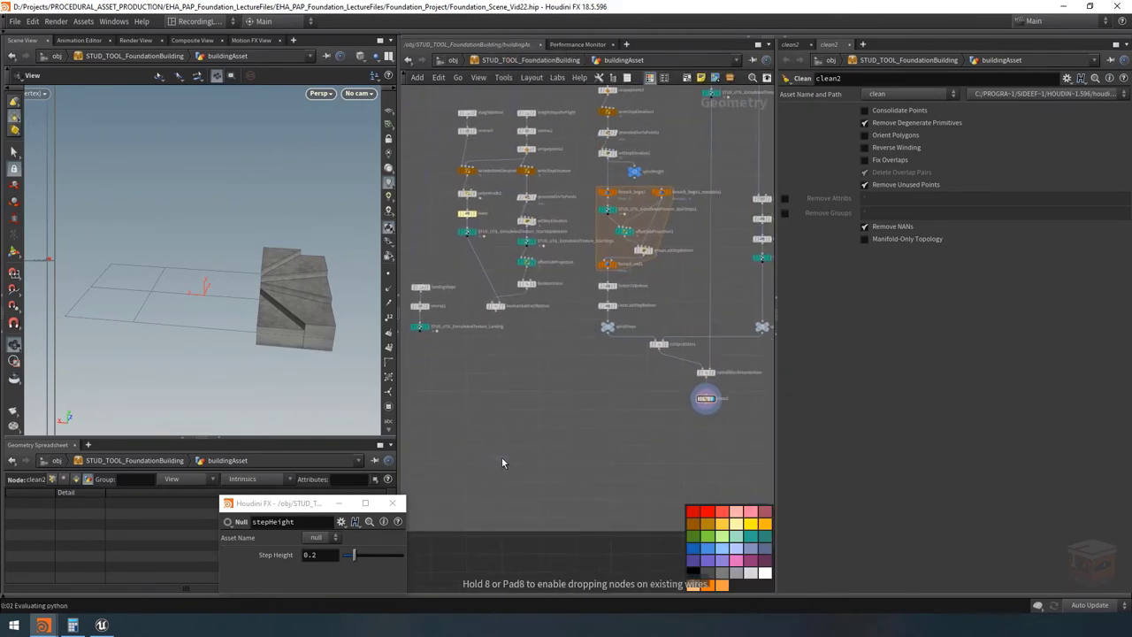
pyautogui.click(484, 451)
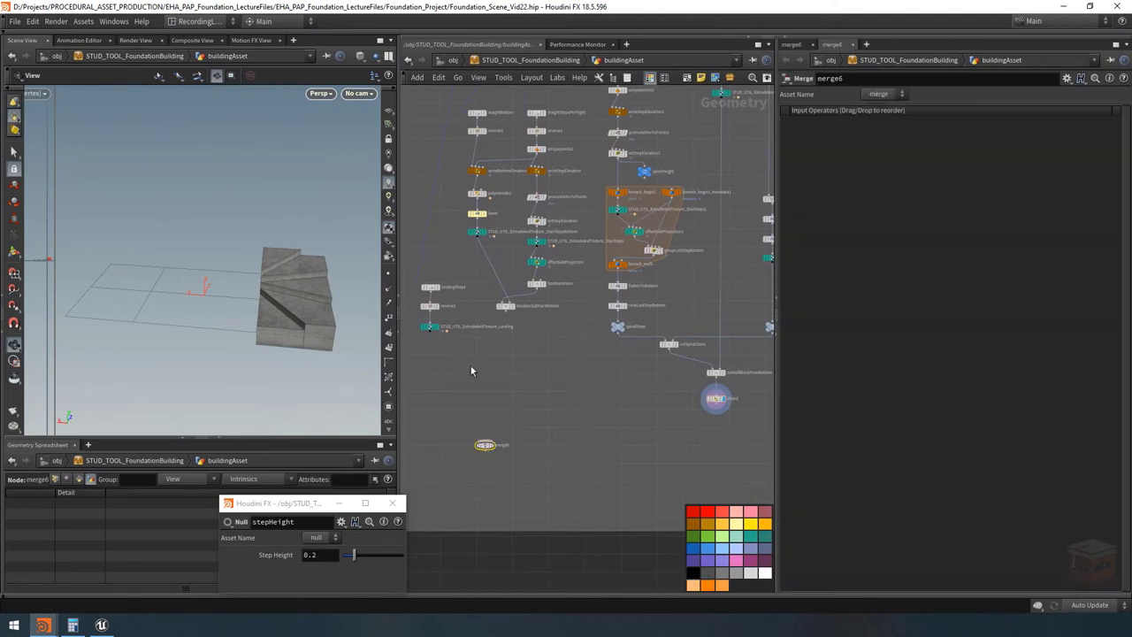
# Wire the landing, booleanSubtractBottom and clean2 into the merge and inspect the combined staircase.
pyautogui.click(430, 332)
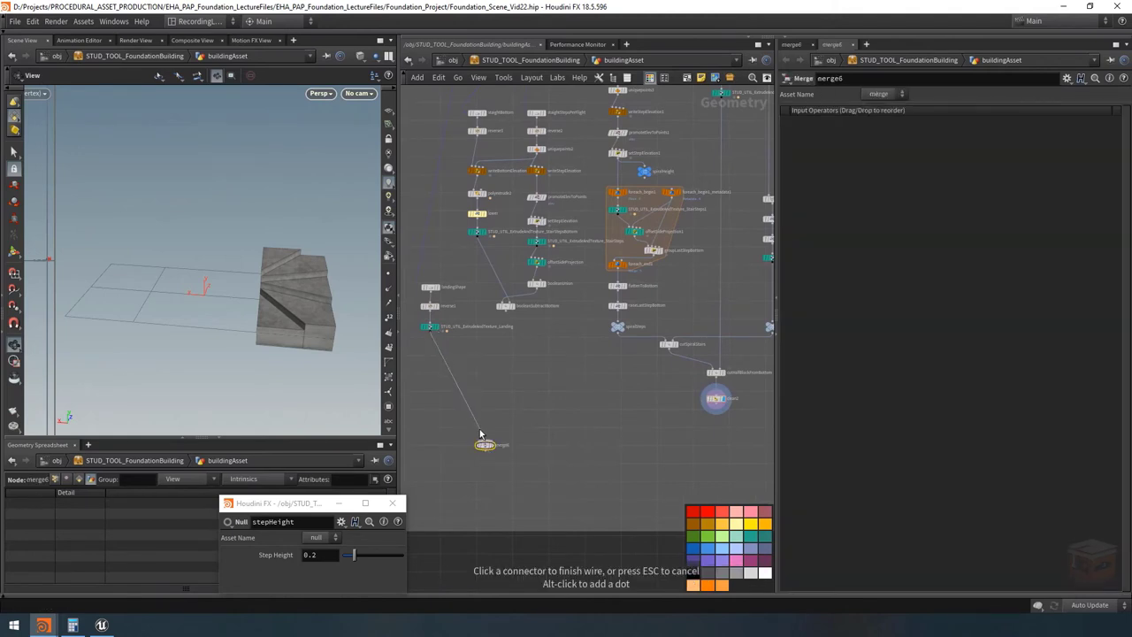
pyautogui.click(485, 439)
pyautogui.click(505, 309)
pyautogui.click(481, 433)
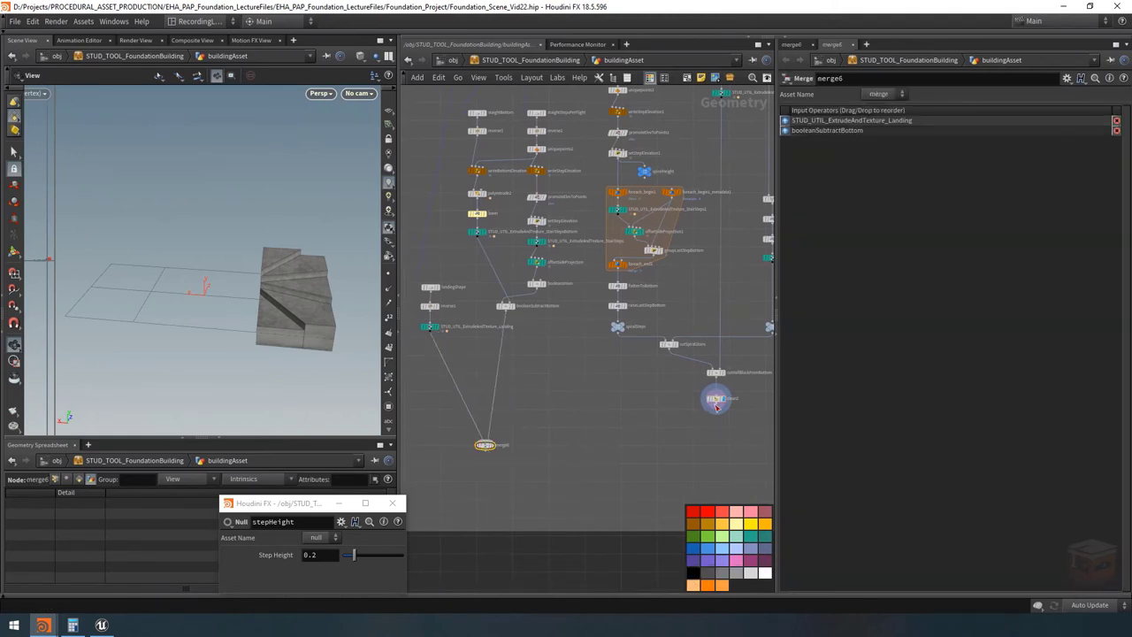
pyautogui.click(717, 405)
pyautogui.click(487, 442)
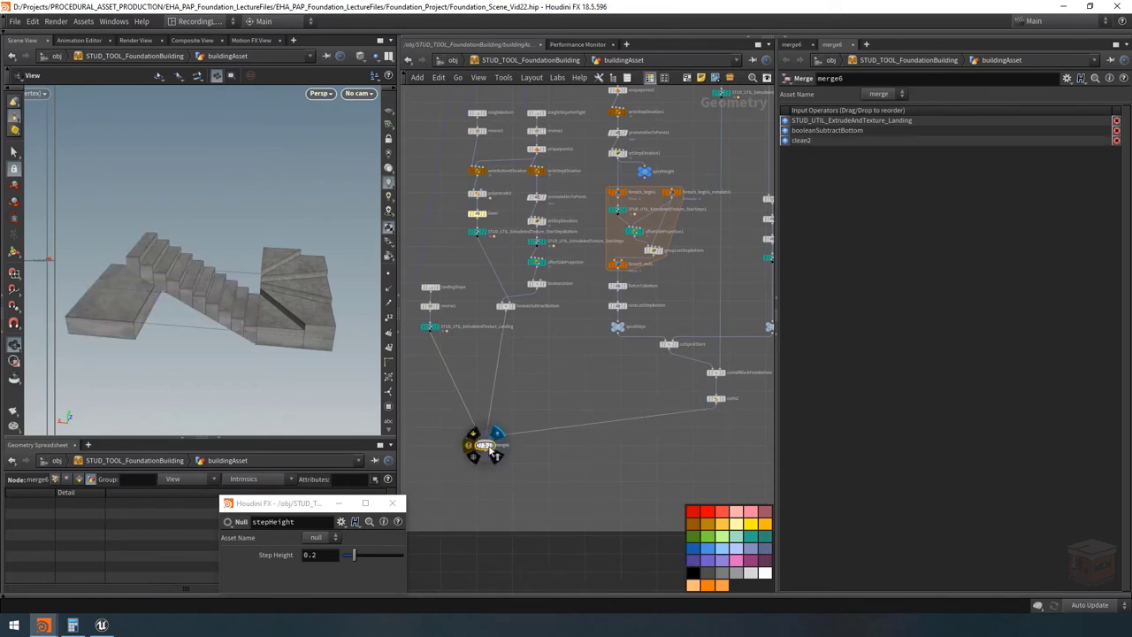
pyautogui.moveTo(219, 318)
pyautogui.mouseDown()
pyautogui.moveTo(215, 308)
pyautogui.moveTo(224, 320)
pyautogui.mouseUp()
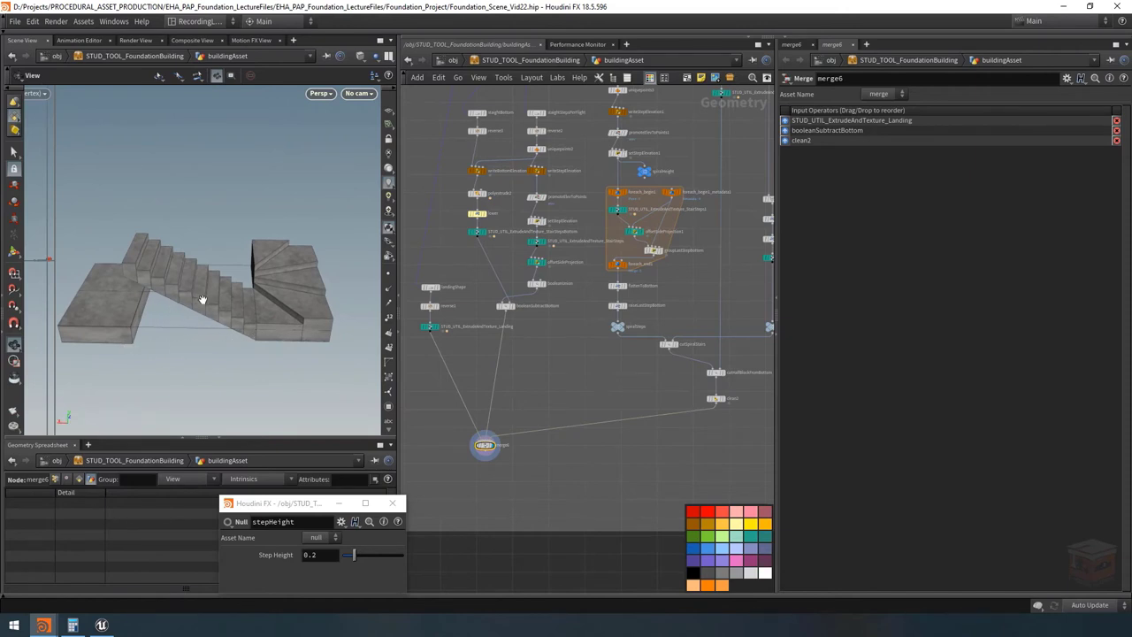
pyautogui.hotkey('ctrl', 'z')
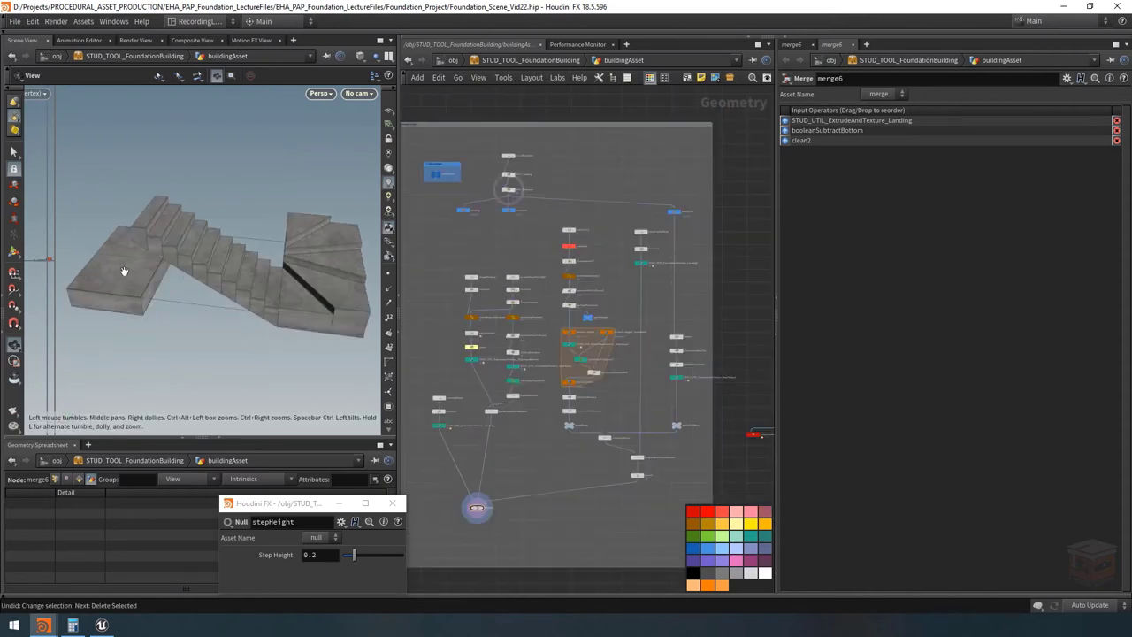
pyautogui.moveTo(235, 283); pyautogui.dragTo(185, 255)
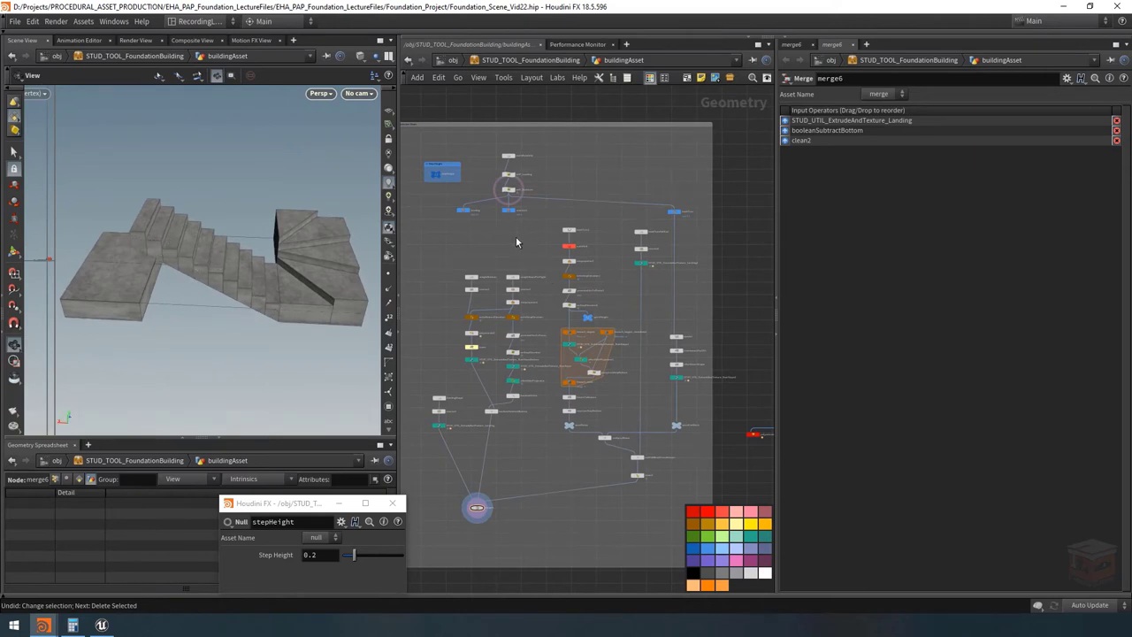
pyautogui.scroll(6, 492, 262)
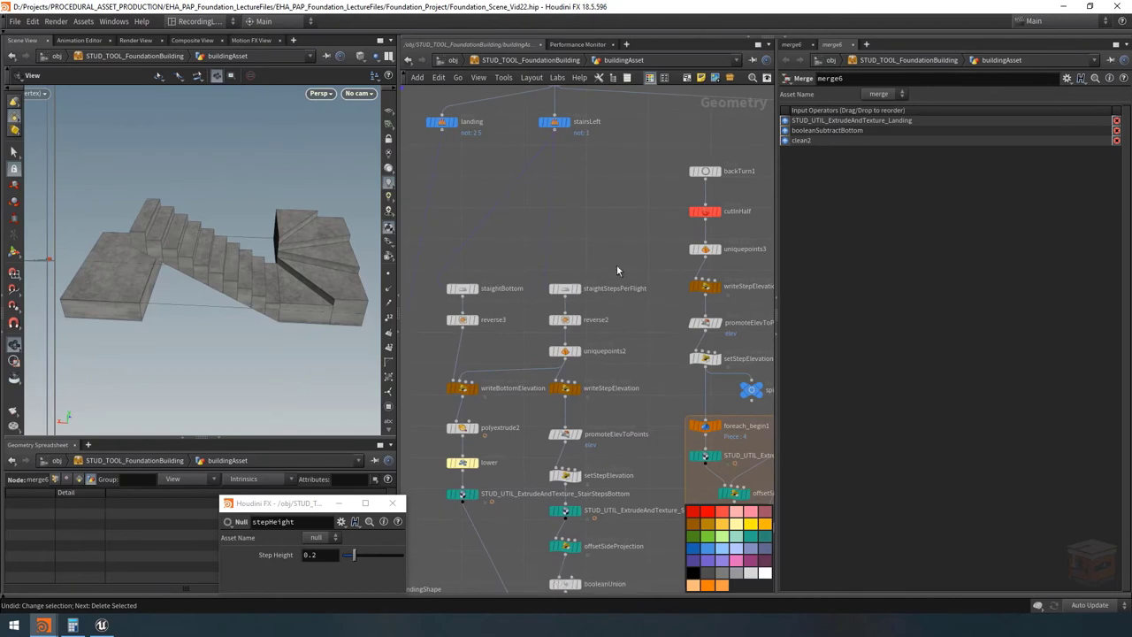
# Rotate the straightStepsPerFlight grid 180 degrees in Y.
pyautogui.moveTo(619, 260); pyautogui.dragTo(418, 299)
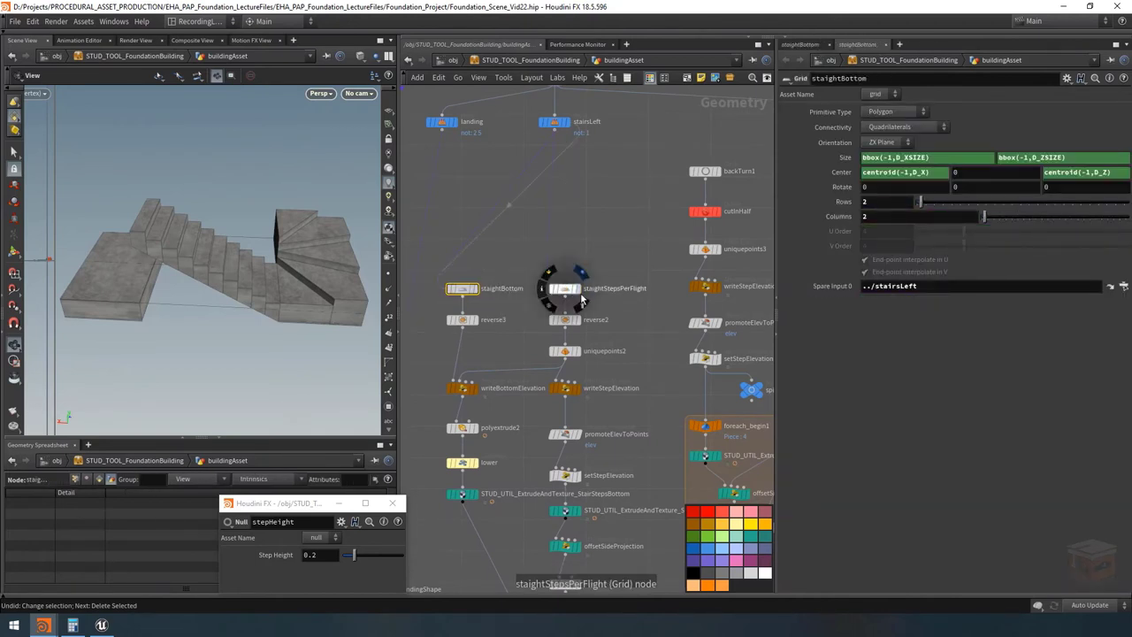
pyautogui.moveTo(619, 264); pyautogui.dragTo(531, 306)
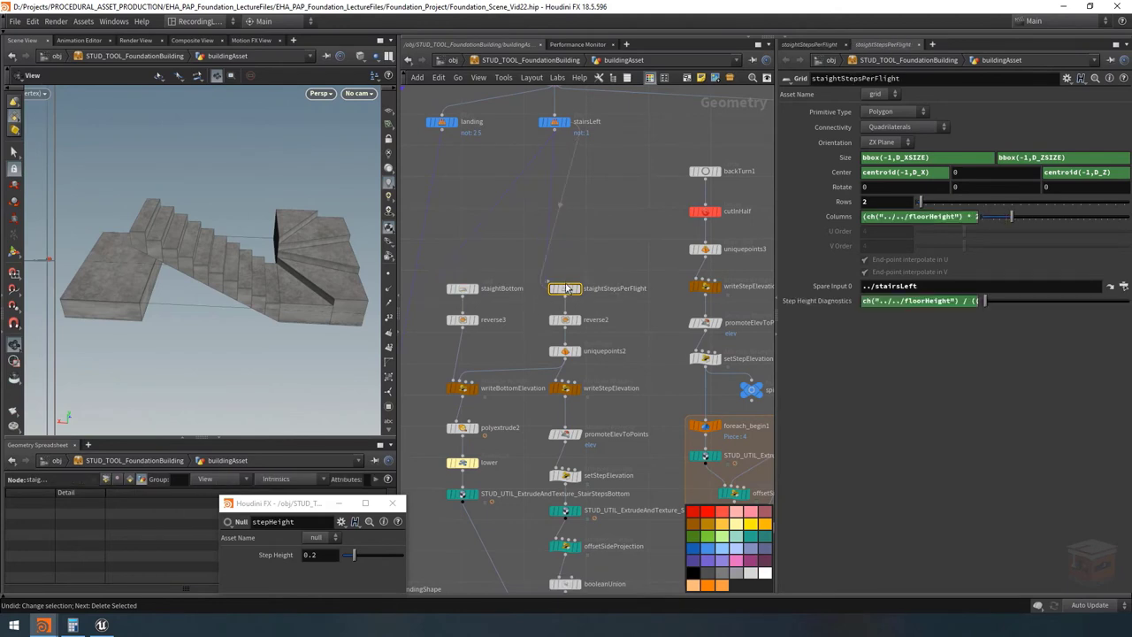
pyautogui.click(967, 183)
pyautogui.write('180')
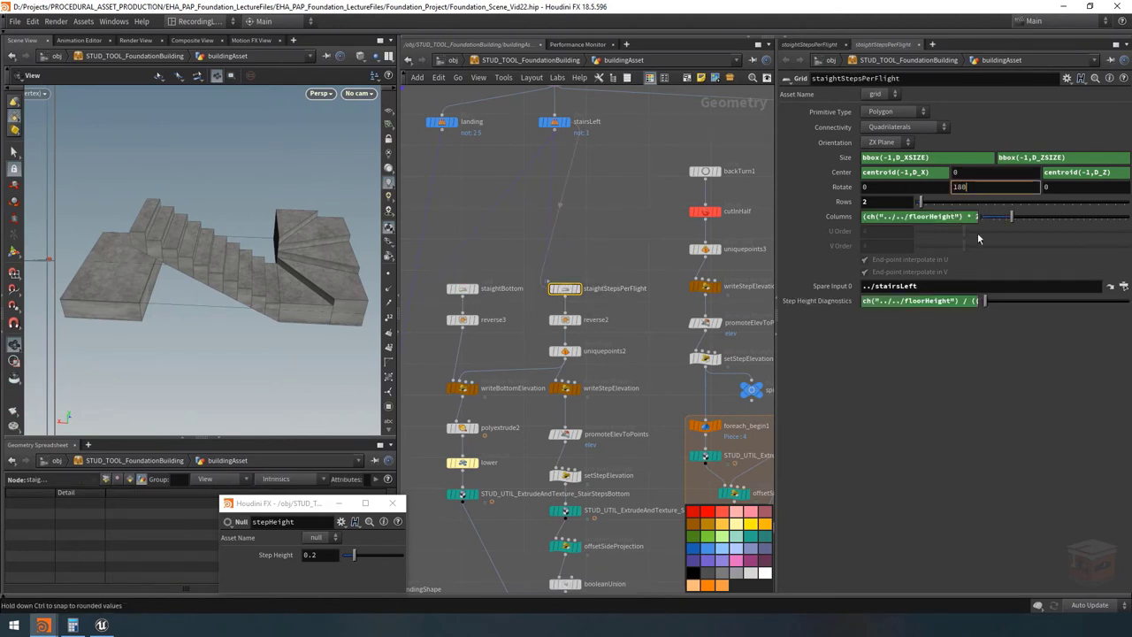
pyautogui.press('Return')
pyautogui.moveTo(219, 288); pyautogui.dragTo(285, 306)
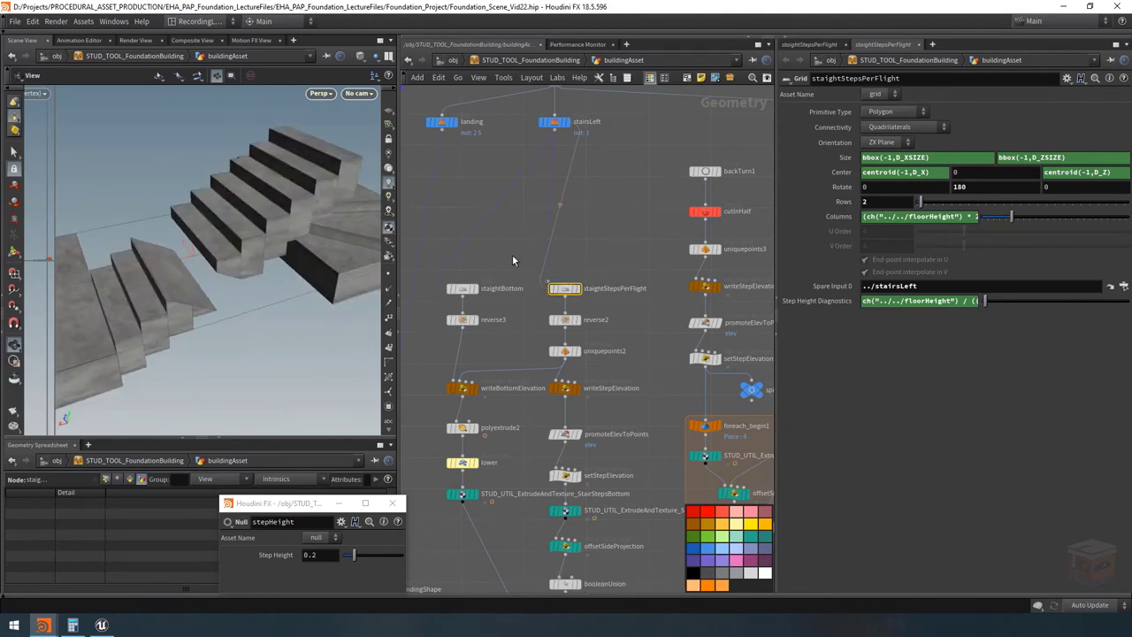
# Rotate the staightBottom grid 180 degrees in Y and check the stairs from several angles.
pyautogui.click(463, 290)
pyautogui.click(1001, 187)
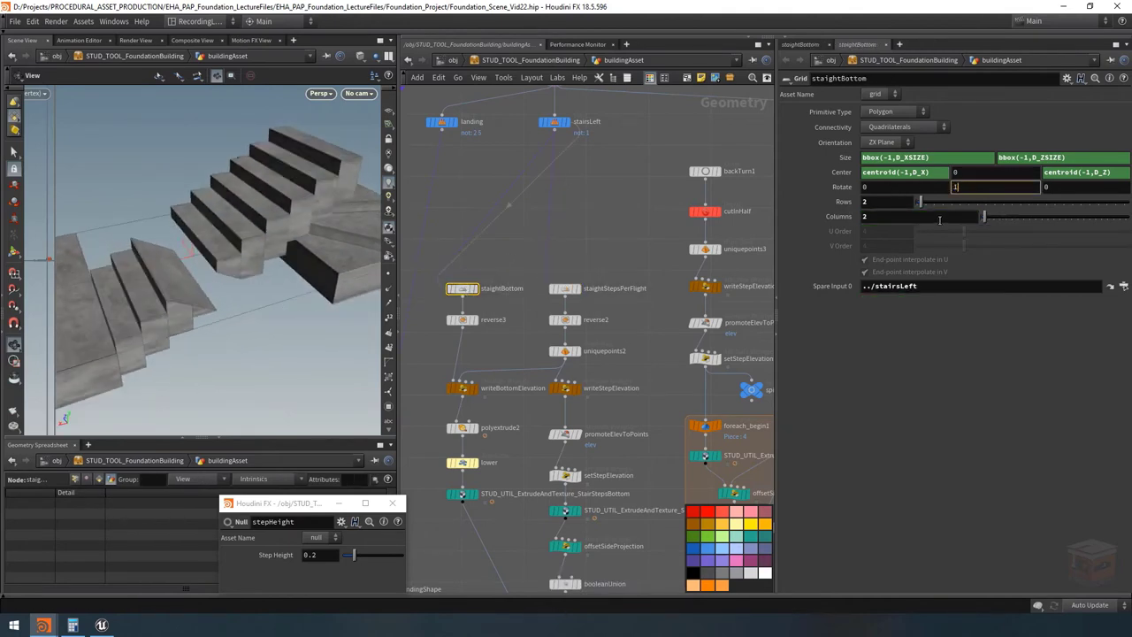
pyautogui.write('180')
pyautogui.press('Return')
pyautogui.moveTo(254, 277); pyautogui.dragTo(203, 274)
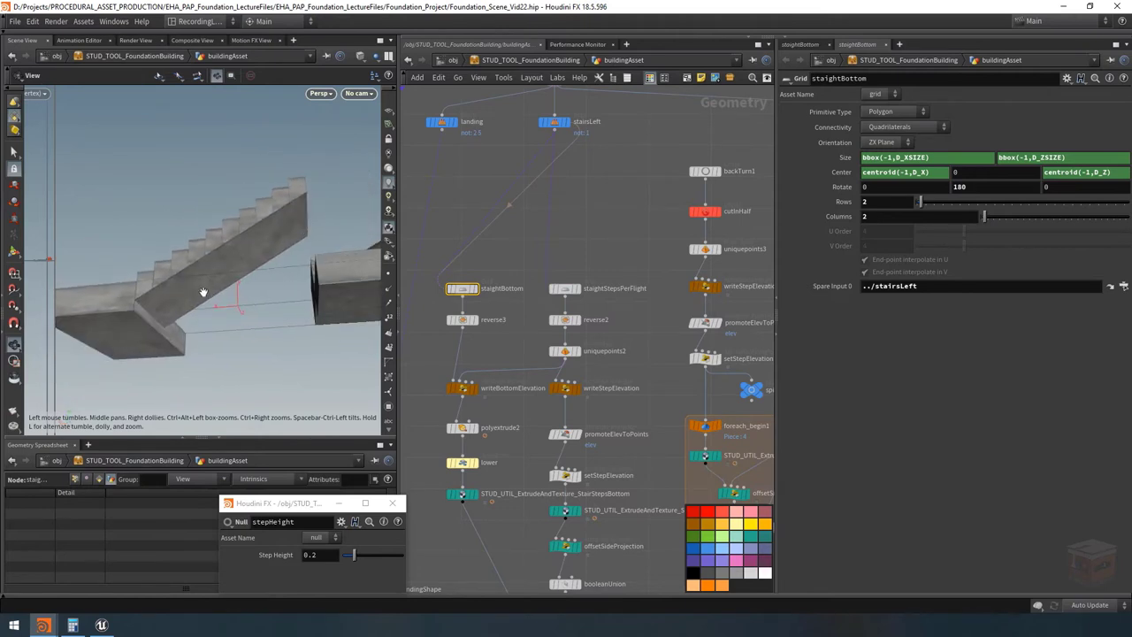
pyautogui.moveTo(261, 230); pyautogui.dragTo(271, 280)
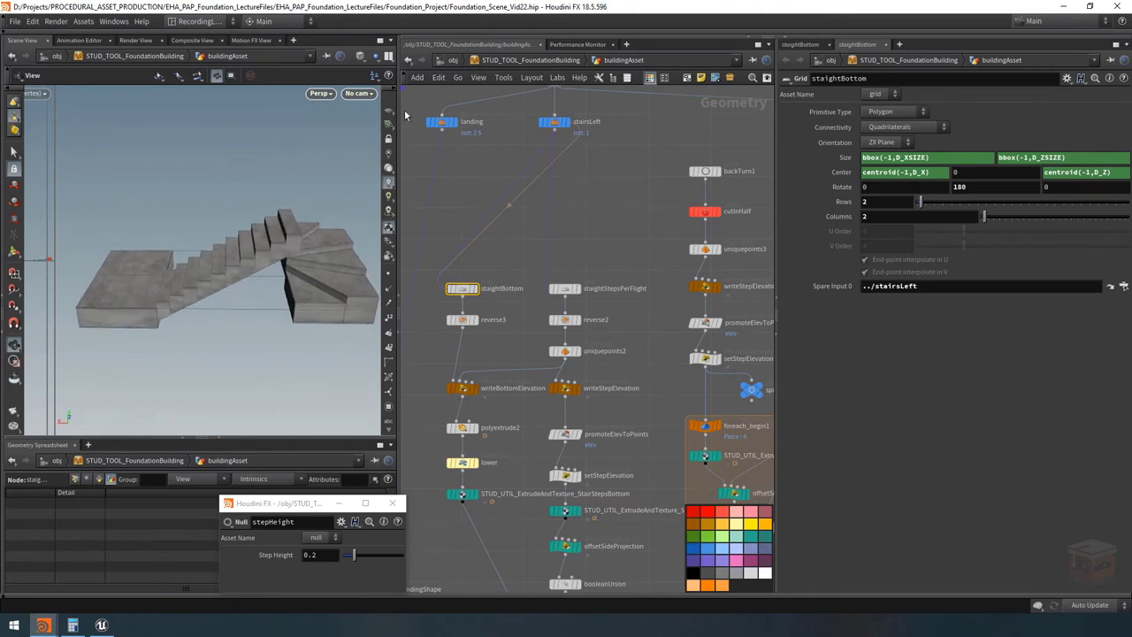
pyautogui.scroll(6, 225, 323)
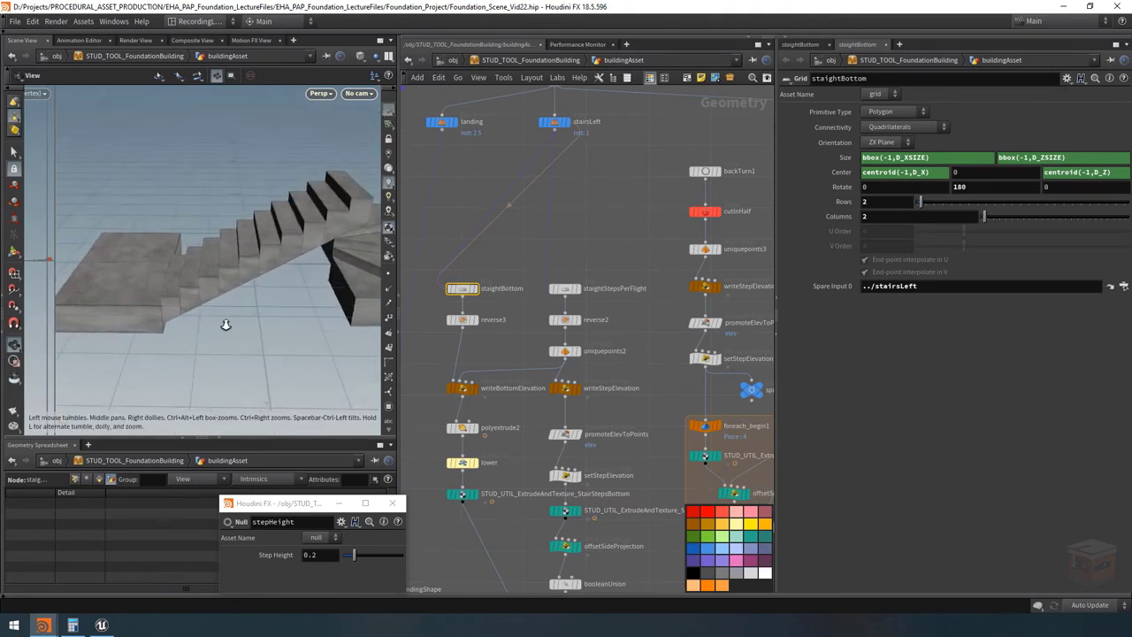
pyautogui.moveTo(212, 296); pyautogui.dragTo(248, 319)
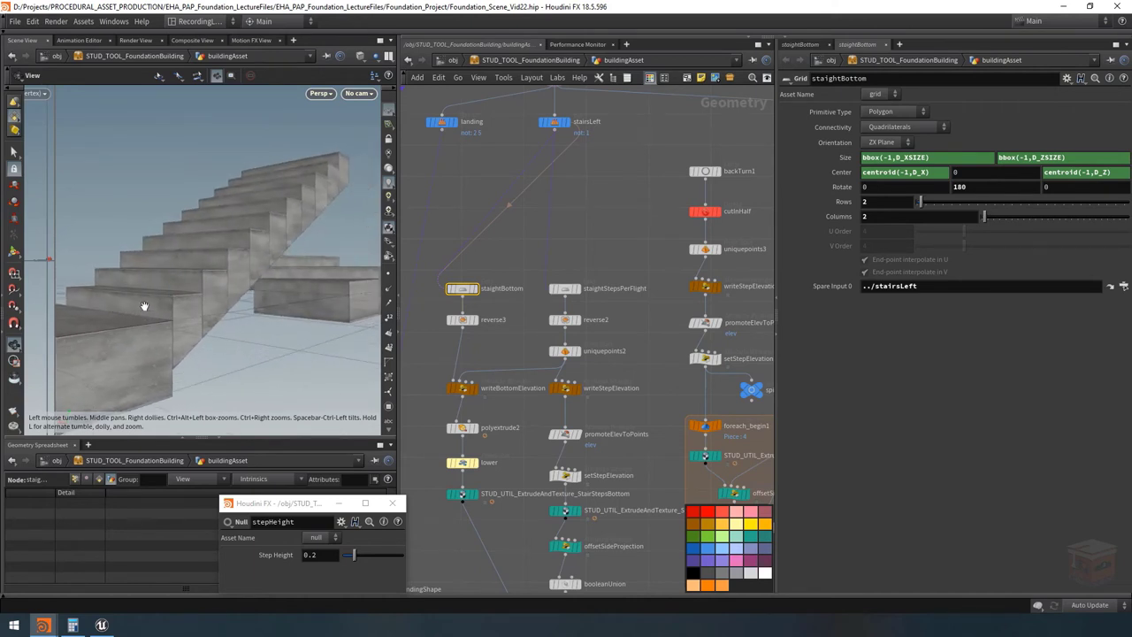
pyautogui.moveTo(262, 195); pyautogui.dragTo(219, 213)
pyautogui.scroll(-5, 587, 297)
pyautogui.scroll(5, 583, 406)
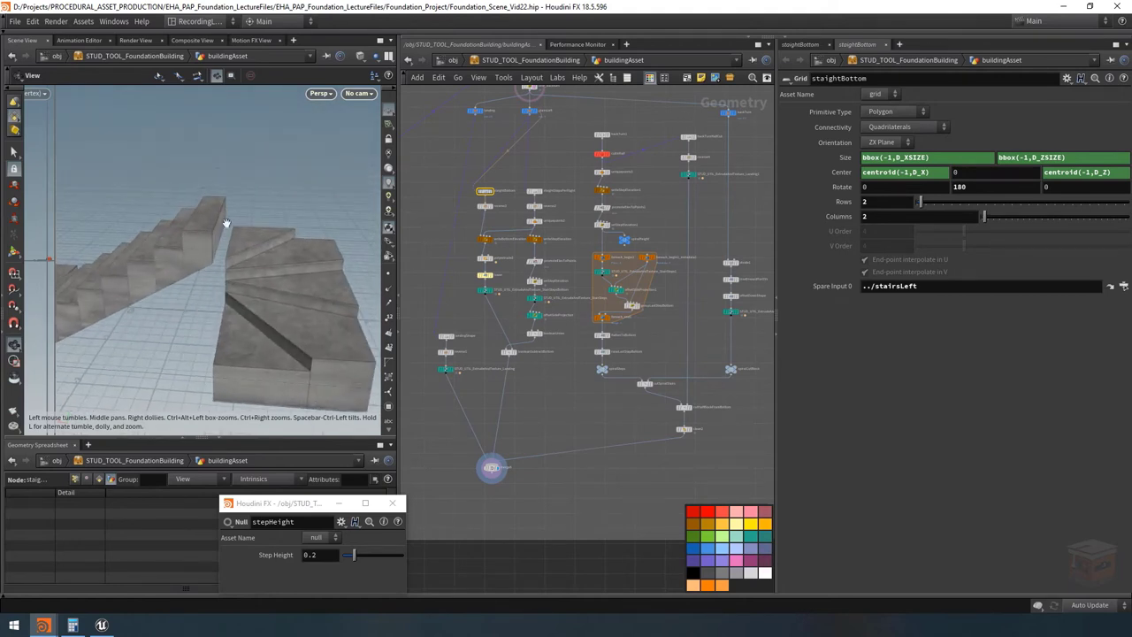
# Pan the network to the merge node and add a Transform node.
pyautogui.moveTo(579, 421); pyautogui.dragTo(600, 364, button='middle')
pyautogui.scroll(3, 531, 376)
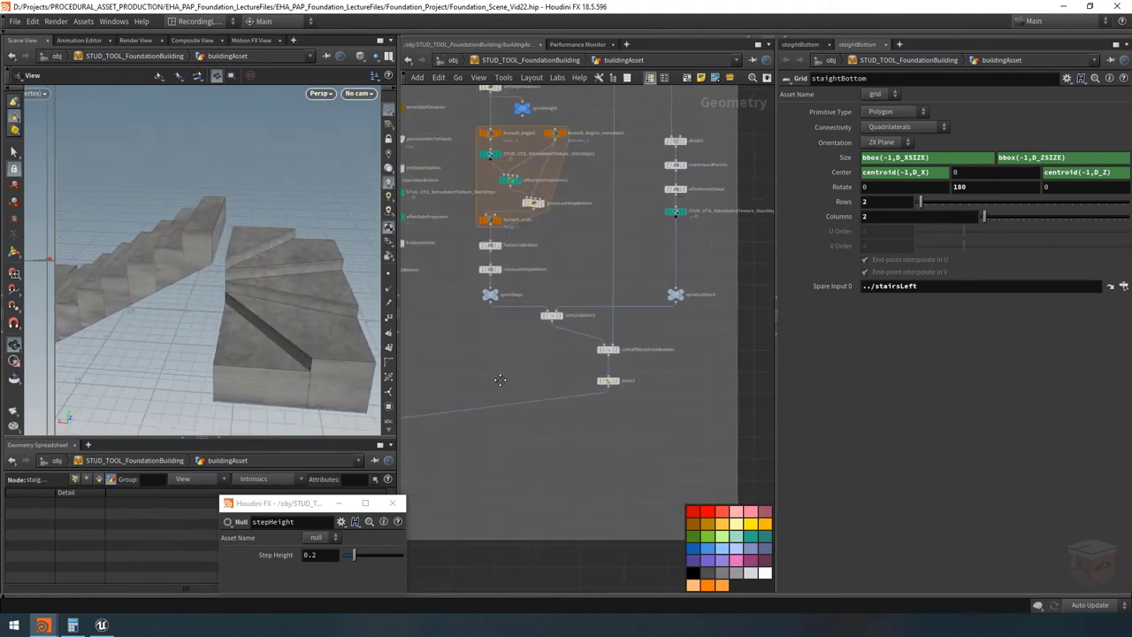
pyautogui.moveTo(499, 380); pyautogui.dragTo(573, 375, button='middle')
pyautogui.press('Tab')
pyautogui.press('Return')
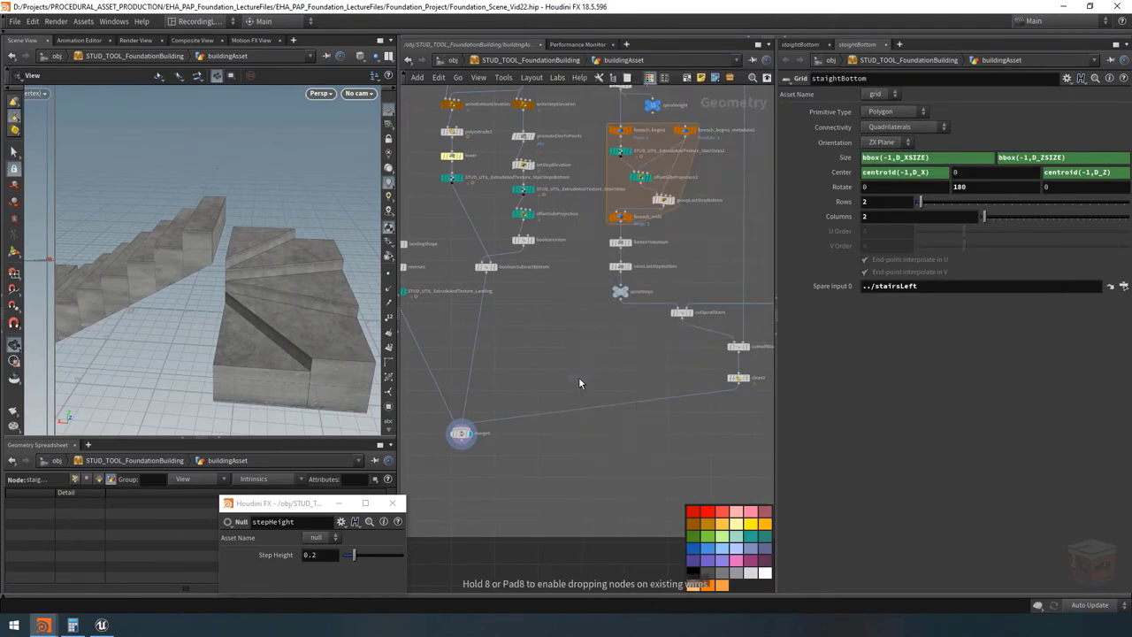
# Drop the transform onto the merge–clean2 wire and rename it raiseBackturn.
pyautogui.click(634, 381)
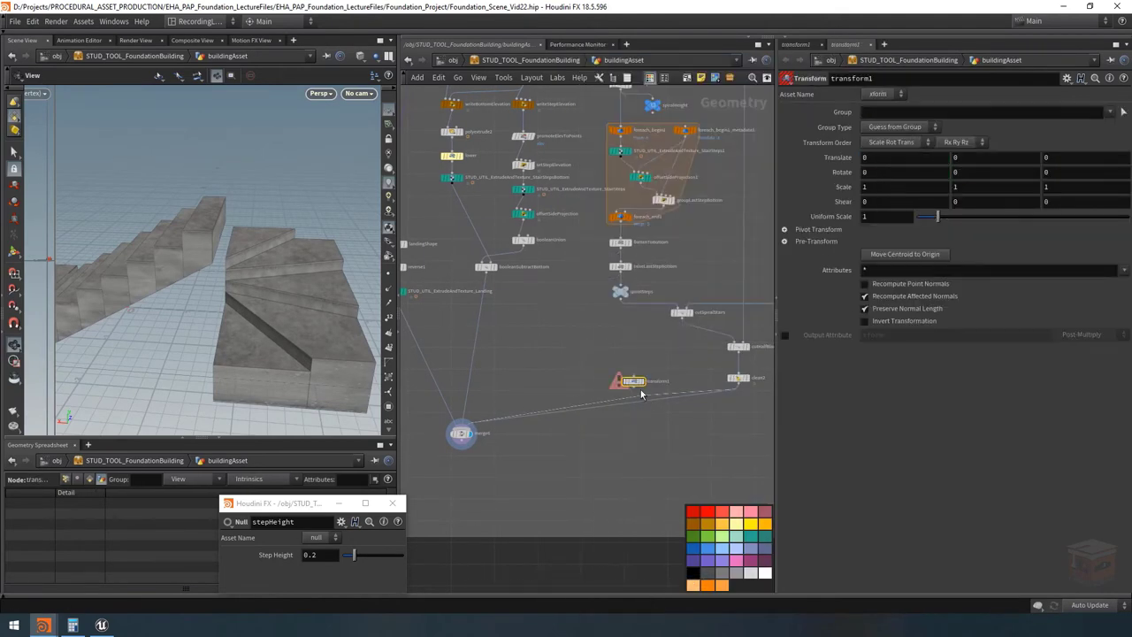
pyautogui.moveTo(627, 380); pyautogui.dragTo(594, 389)
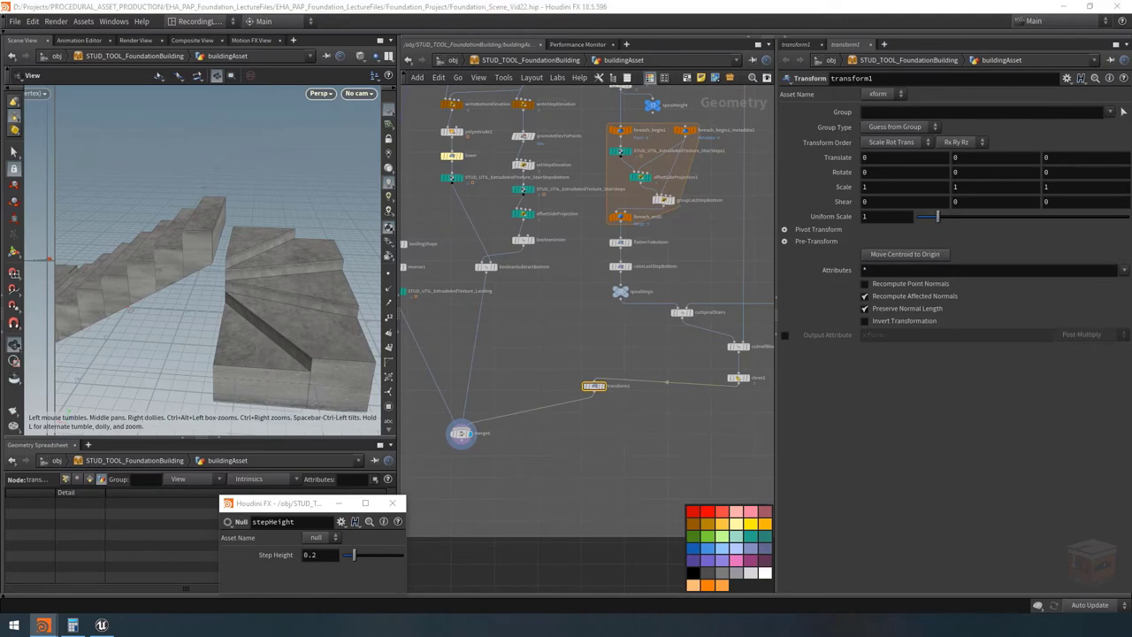
pyautogui.scroll(4, 617, 384)
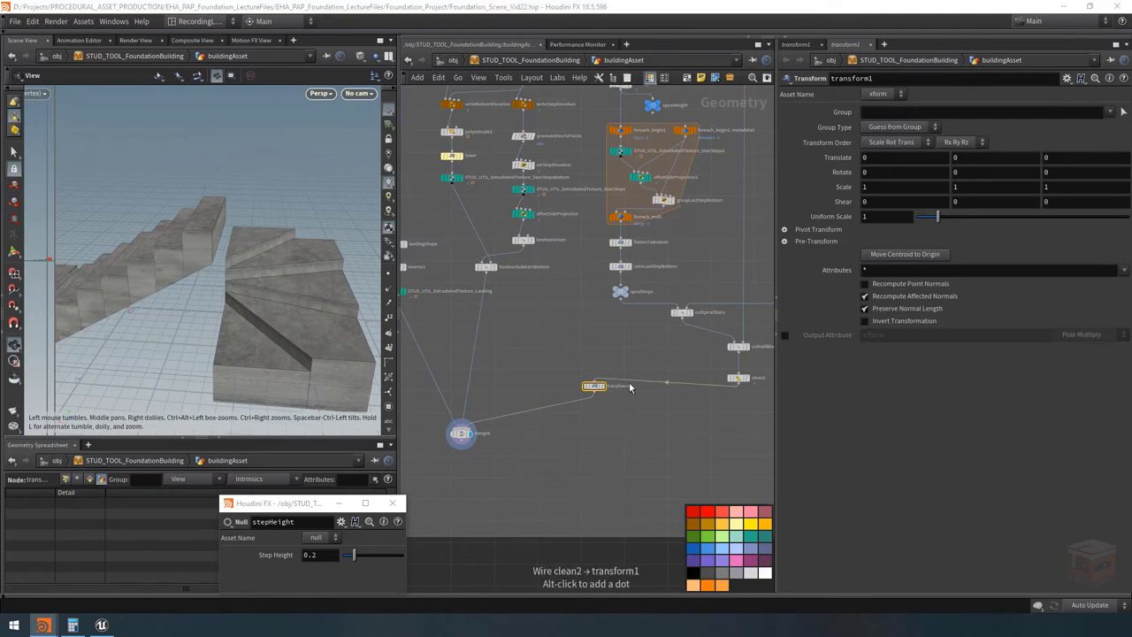
pyautogui.doubleClick(619, 388)
pyautogui.write('raise')
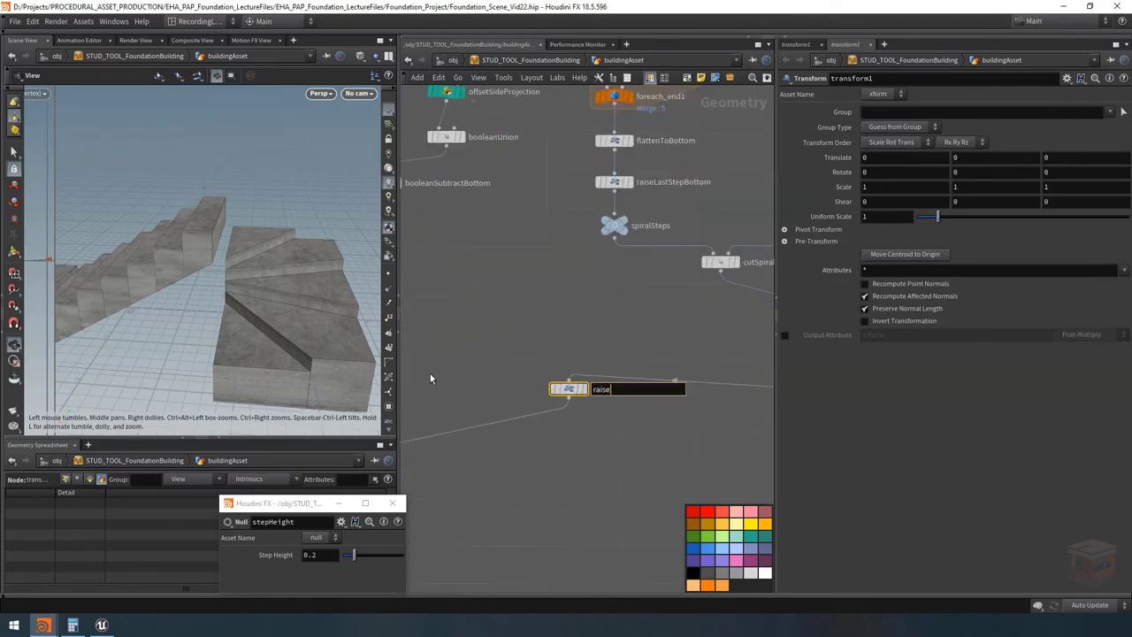
pyautogui.write('Backturn')
pyautogui.press('Return')
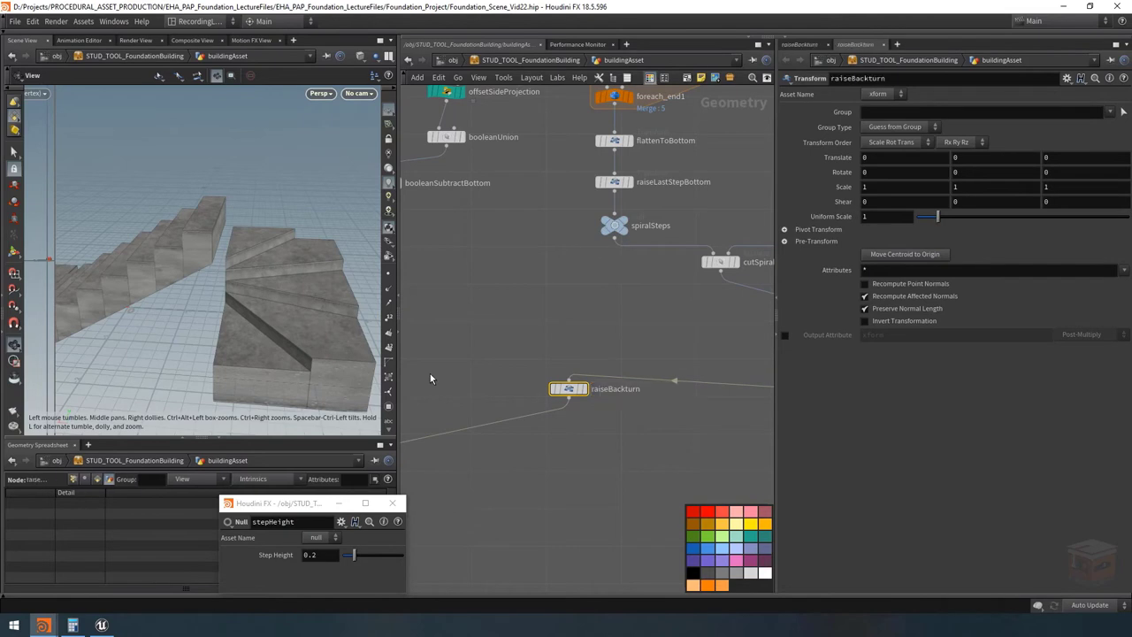
pyautogui.scroll(-4, 574, 337)
pyautogui.moveTo(655, 369); pyautogui.dragTo(584, 377)
pyautogui.scroll(2, 586, 380)
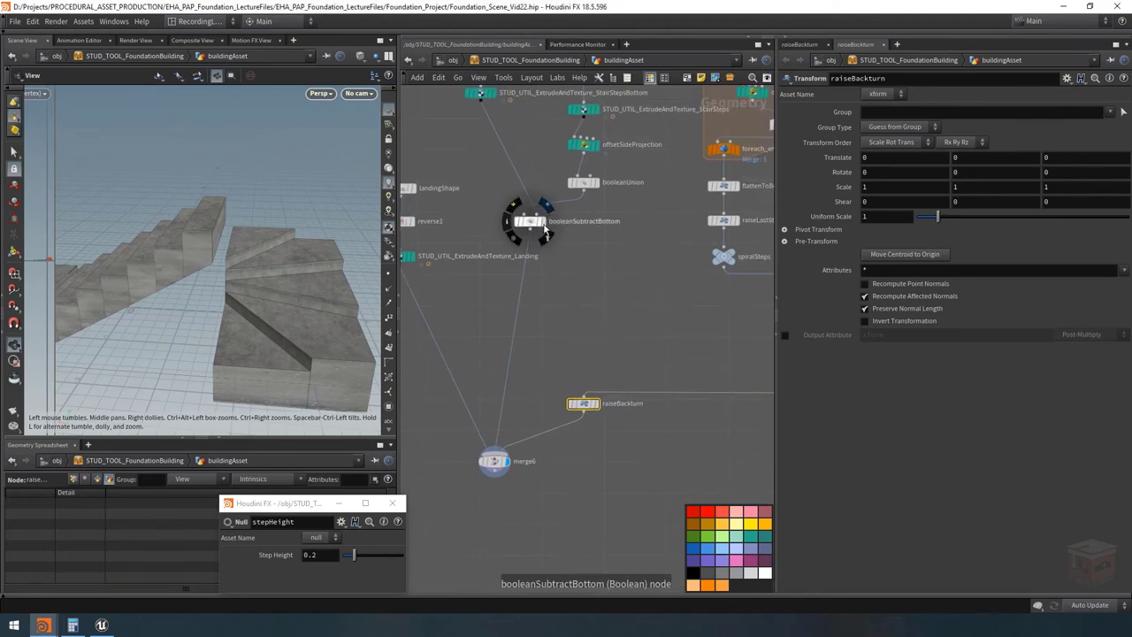
# Display booleanSubtractBottom and insert a Null between it and merge6.
pyautogui.click(542, 221)
pyautogui.moveTo(199, 226); pyautogui.dragTo(247, 250)
pyautogui.moveTo(551, 320); pyautogui.dragTo(547, 307, button='middle')
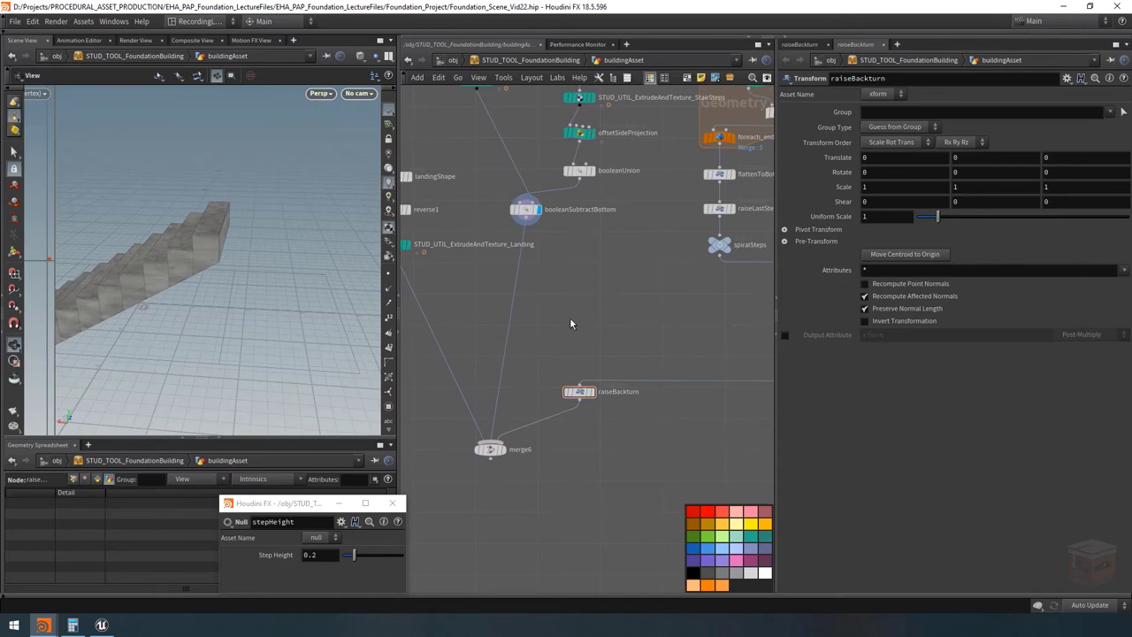
pyautogui.press('Tab')
pyautogui.click(698, 124)
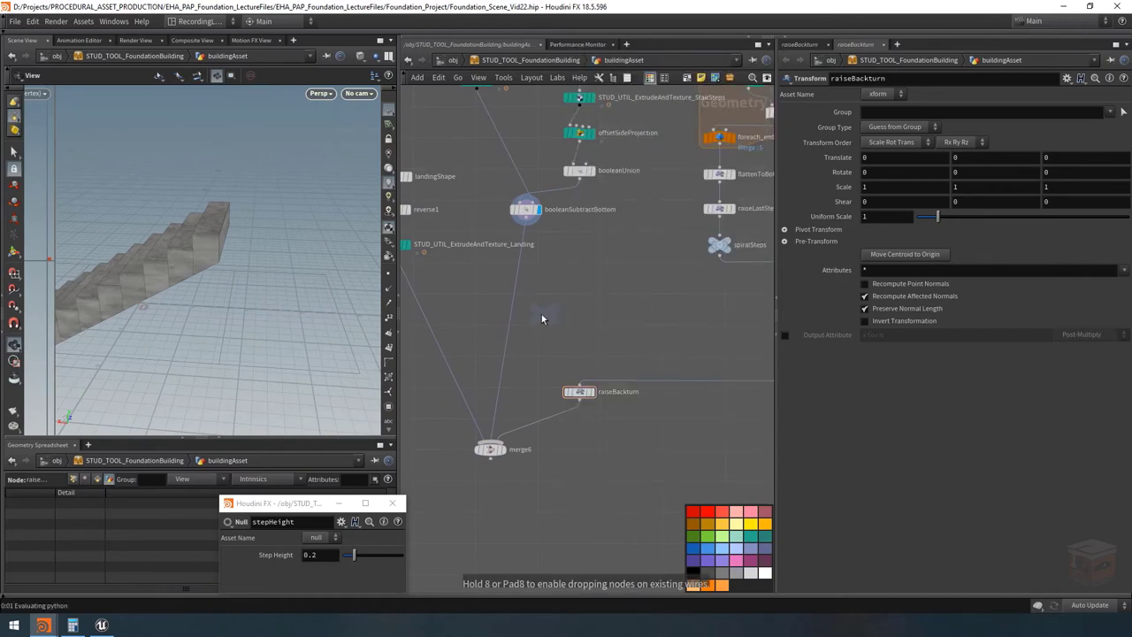
pyautogui.click(541, 316)
pyautogui.moveTo(537, 311); pyautogui.dragTo(525, 314)
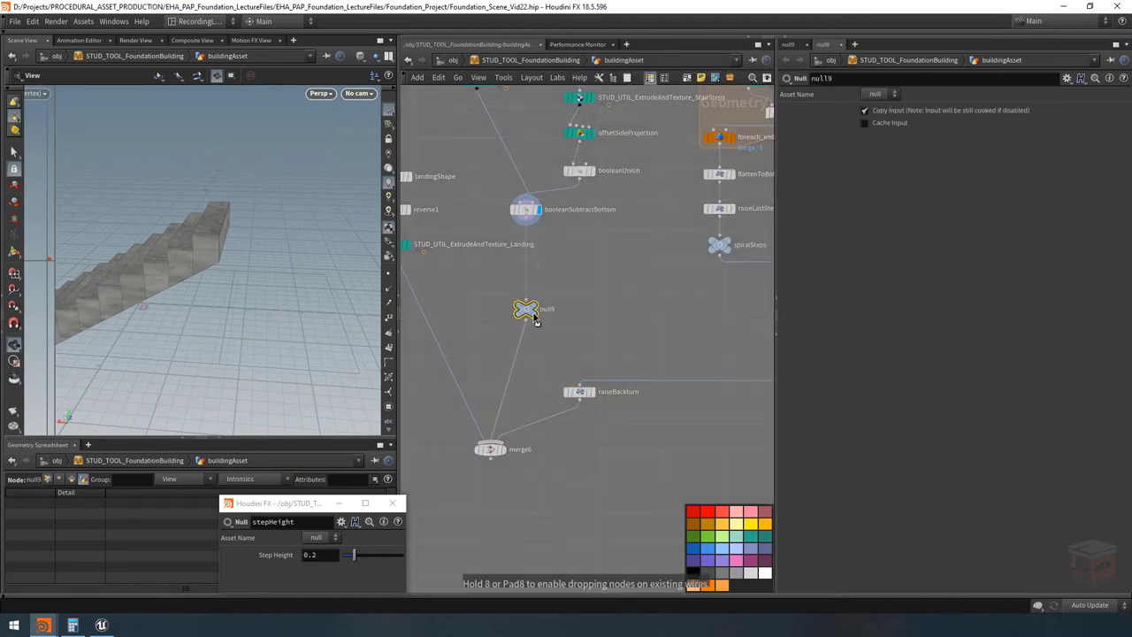
# Rename the null bottomStraightSteps and colour it blue.
pyautogui.doubleClick(545, 308)
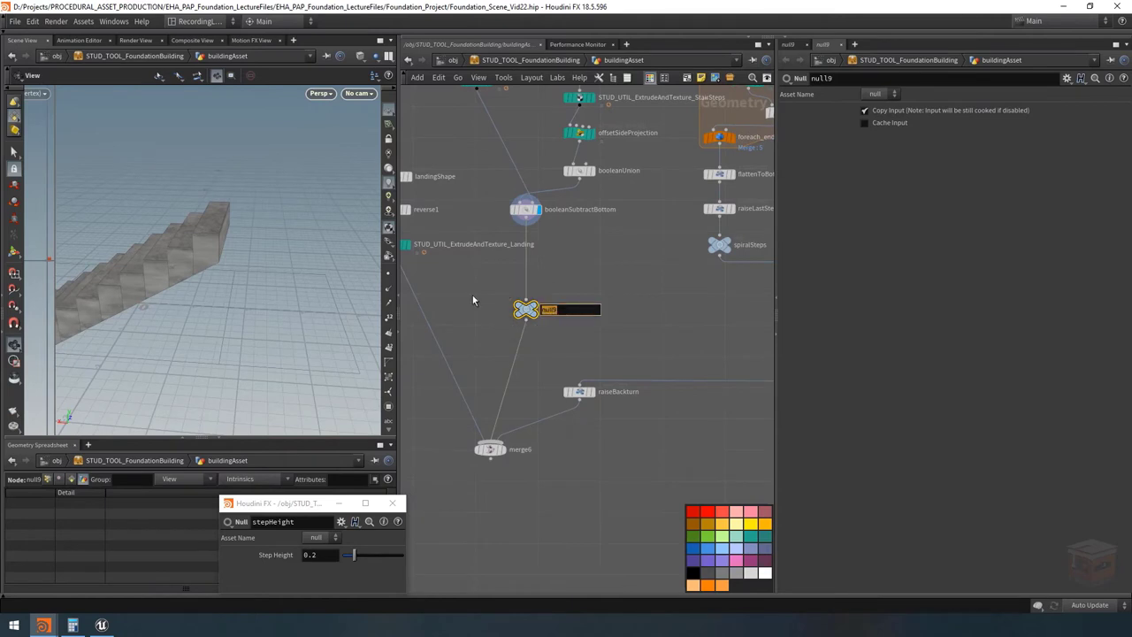
pyautogui.write('bottomSteps')
pyautogui.press('BackSpace')
pyautogui.press('BackSpace')
pyautogui.press('BackSpace')
pyautogui.write('airs')
pyautogui.press('BackSpace')
pyautogui.write('ghtSteps')
pyautogui.press('Return')
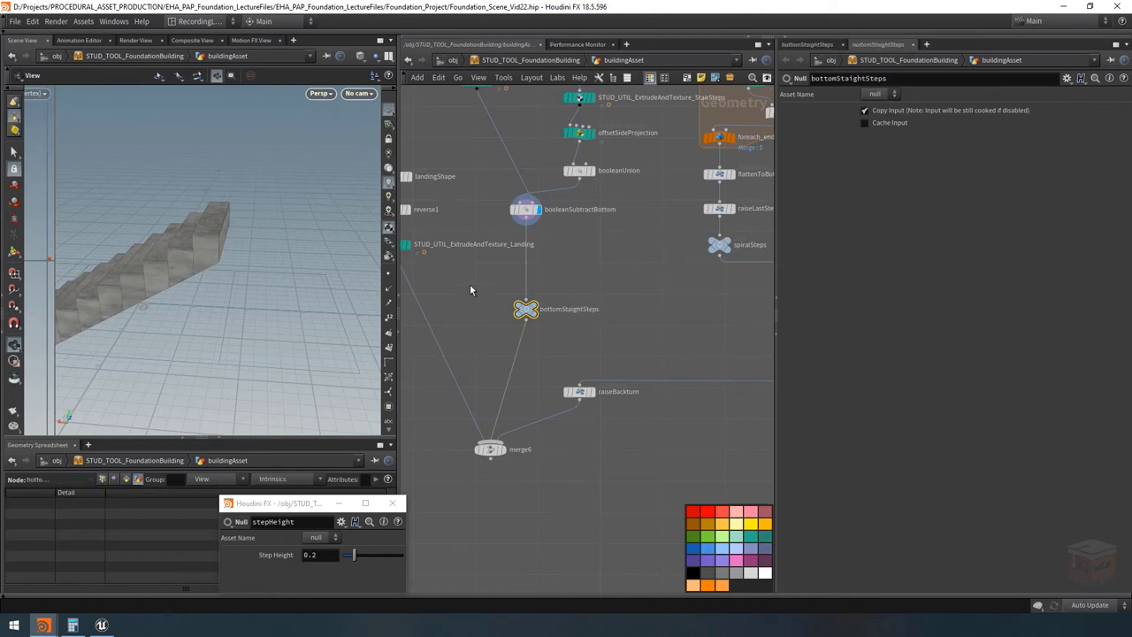
pyautogui.click(721, 548)
pyautogui.moveTo(651, 346); pyautogui.dragTo(545, 434)
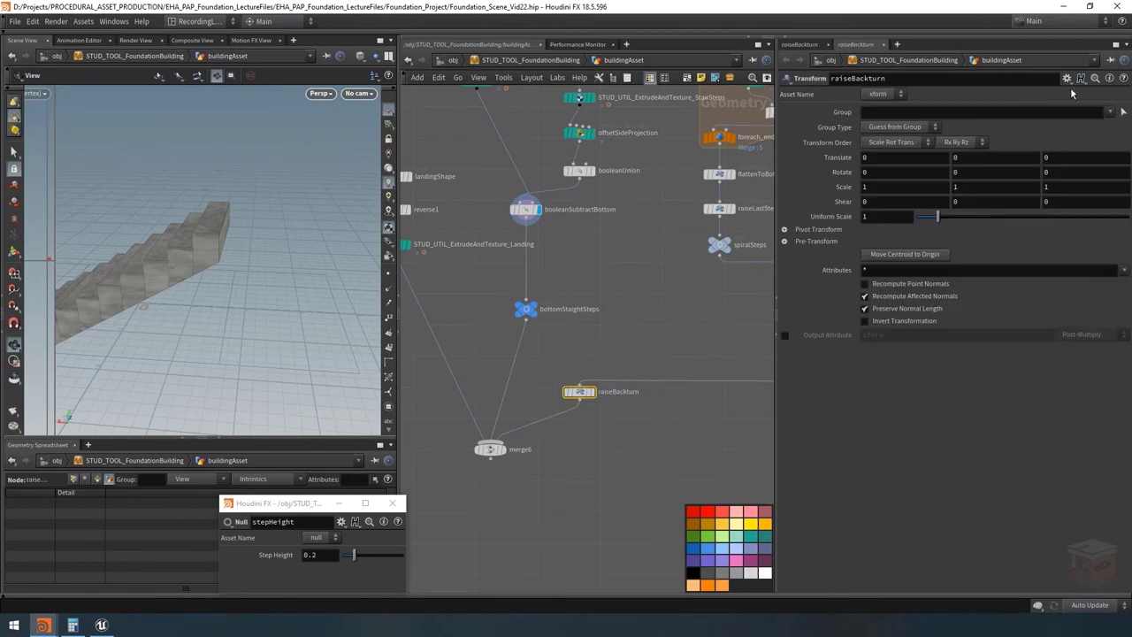
# Add a spare input to raiseBackturn linked to bottomStraightSteps.
pyautogui.click(1066, 78)
pyautogui.click(973, 174)
pyautogui.moveTo(526, 309); pyautogui.dragTo(916, 351)
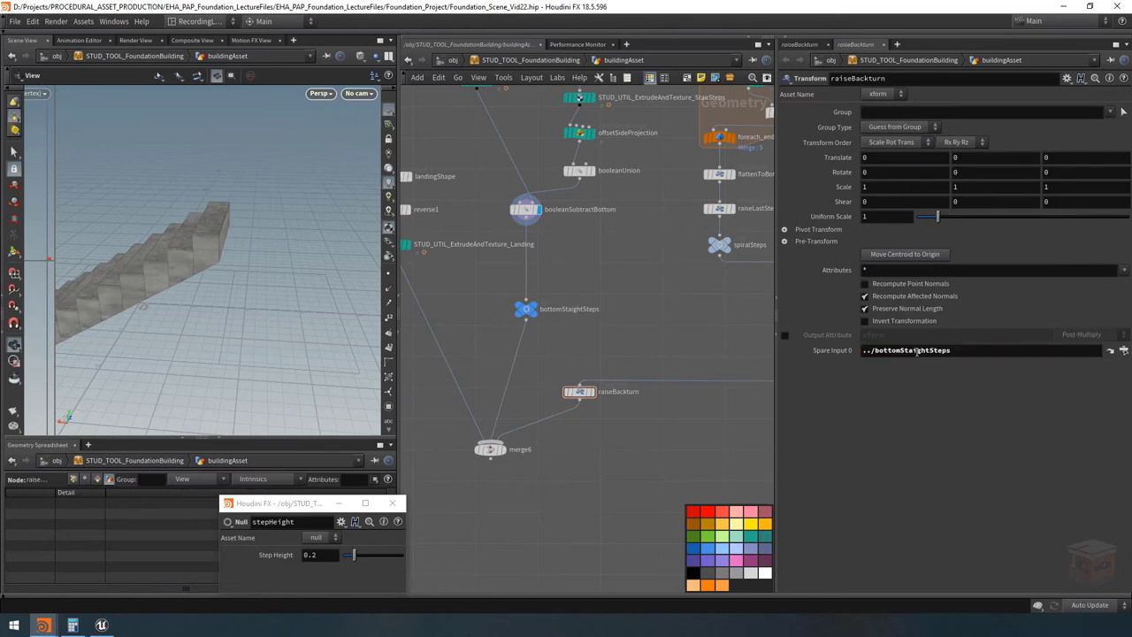
pyautogui.moveTo(643, 430); pyautogui.dragTo(628, 437, button='middle')
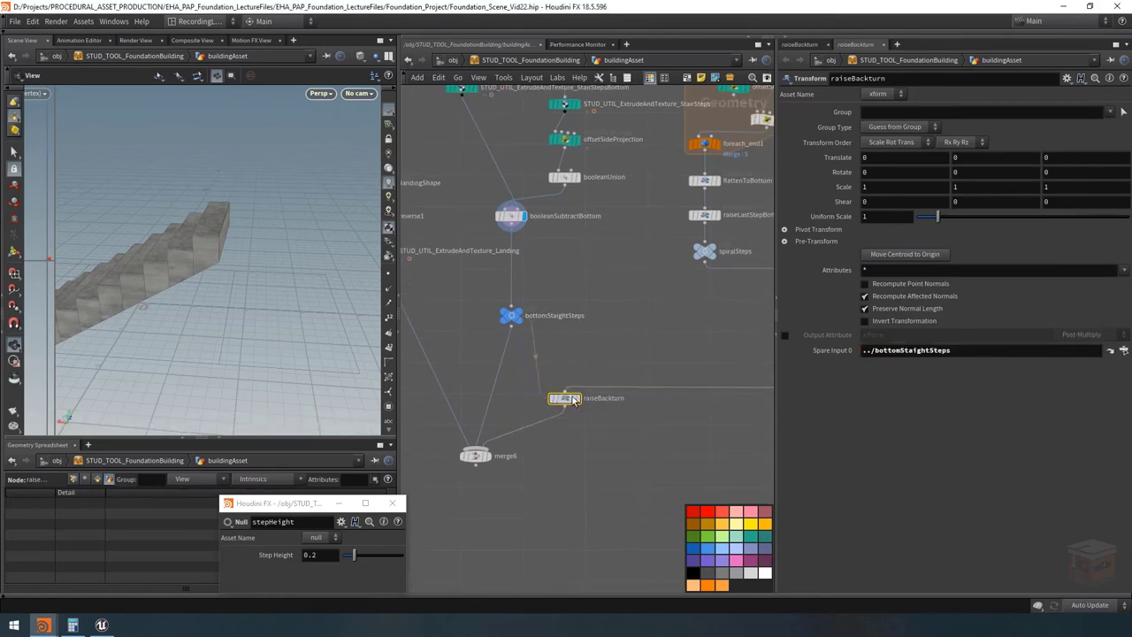
pyautogui.scroll(-2, 573, 400)
pyautogui.moveTo(272, 271); pyautogui.dragTo(231, 237)
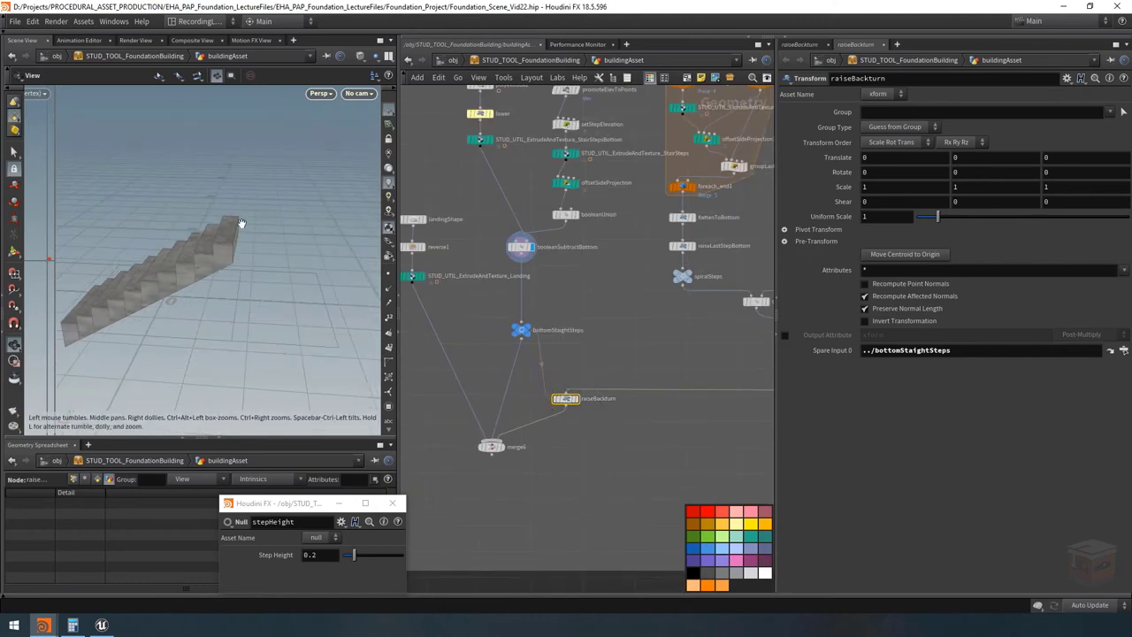
# Set raiseBackturn's Translate Y to bbox(-1,D_YMAX) and display the merged staircase.
pyautogui.click(978, 162)
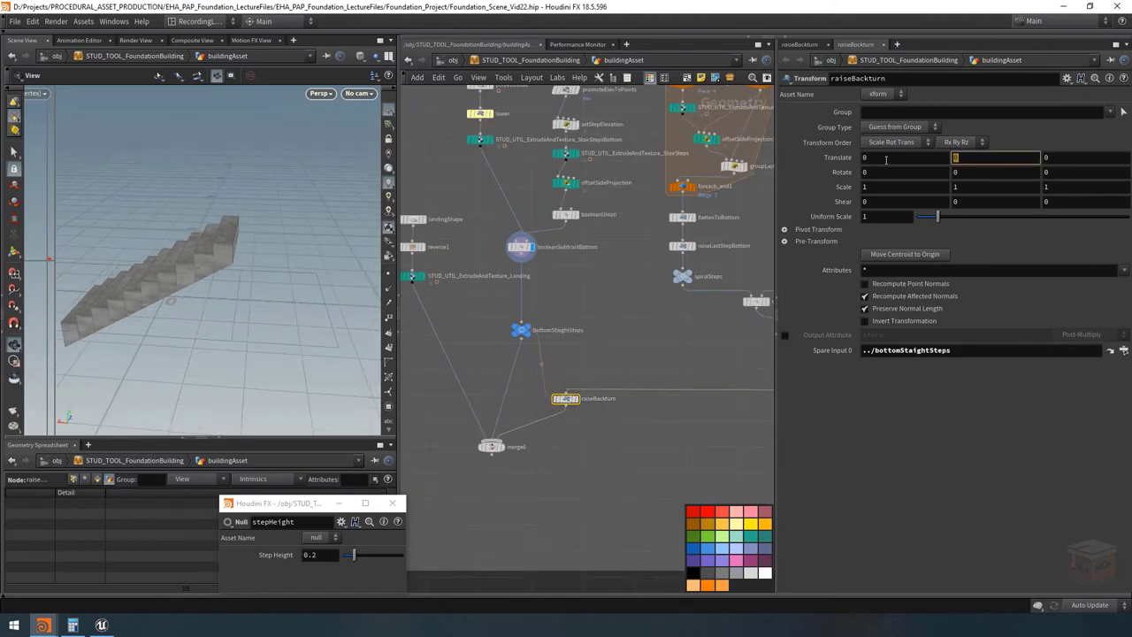
pyautogui.write('bbox()')
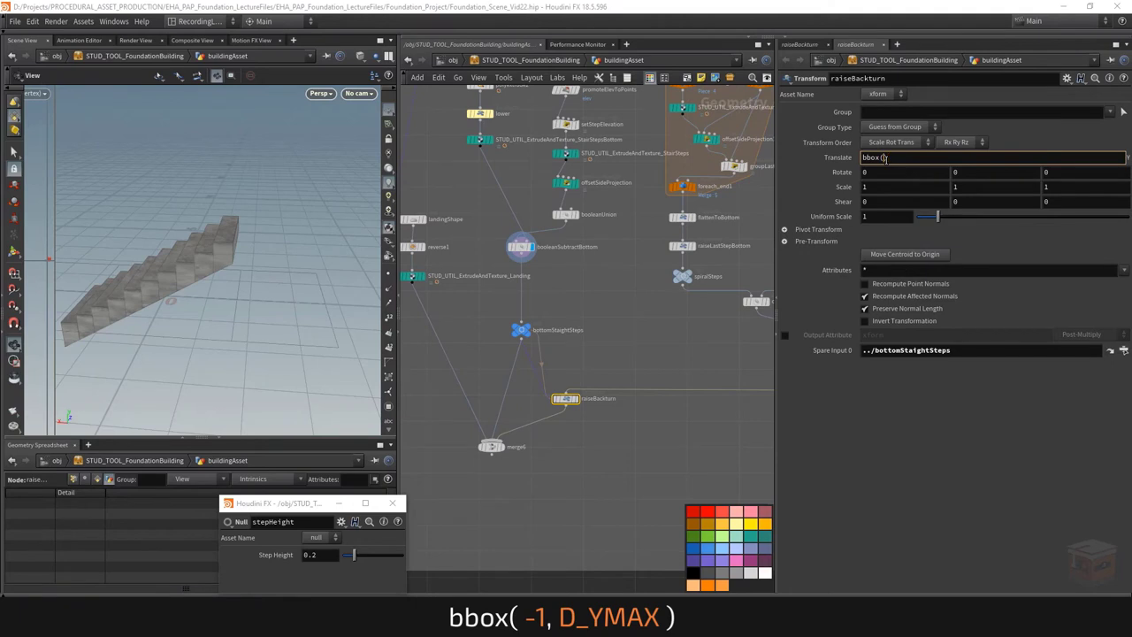
pyautogui.write('-1,D_')
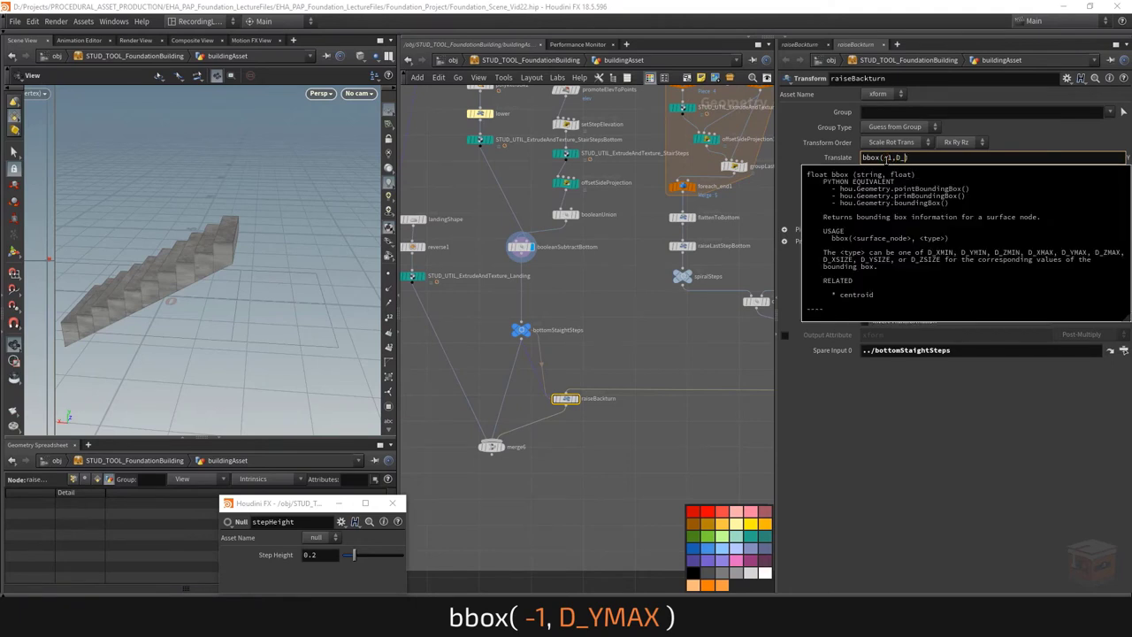
pyautogui.write('YMAX')
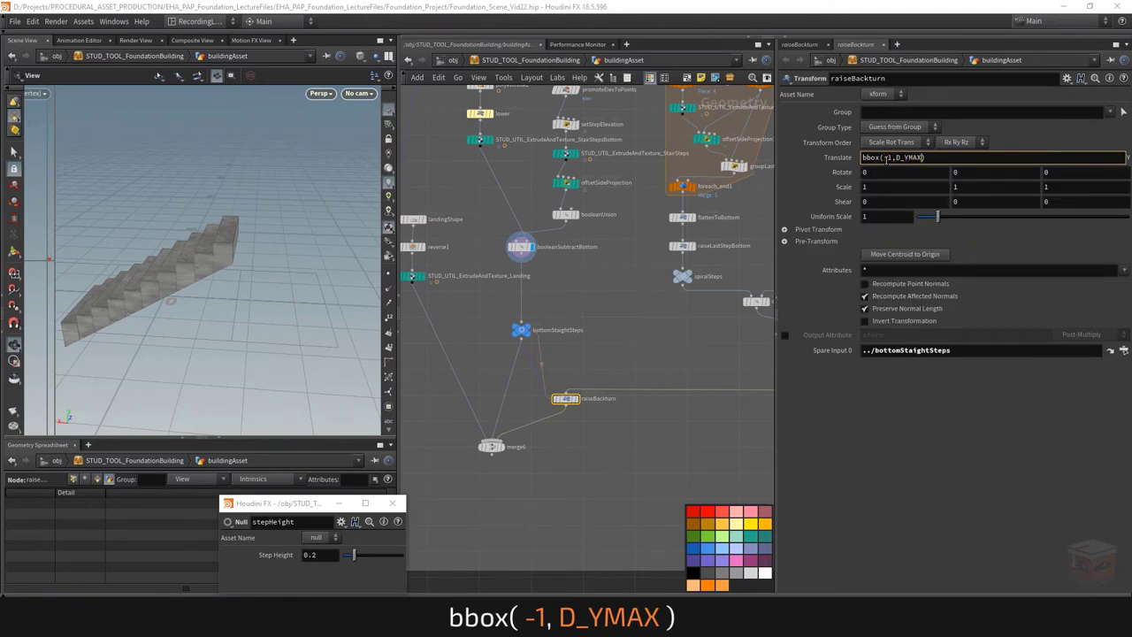
pyautogui.press('Return')
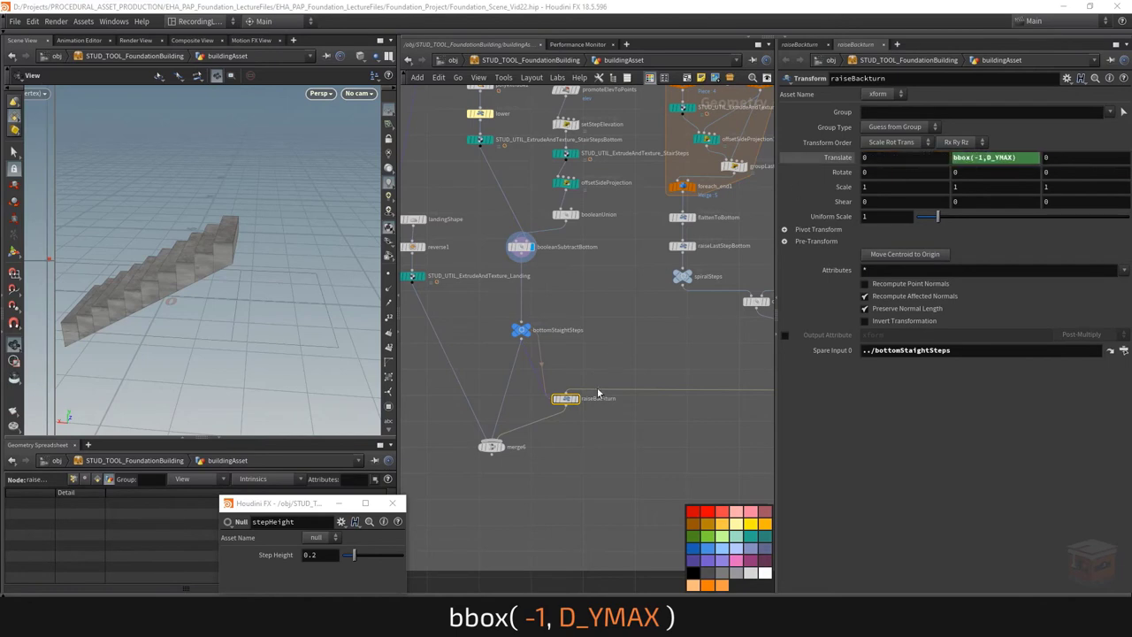
pyautogui.click(500, 445)
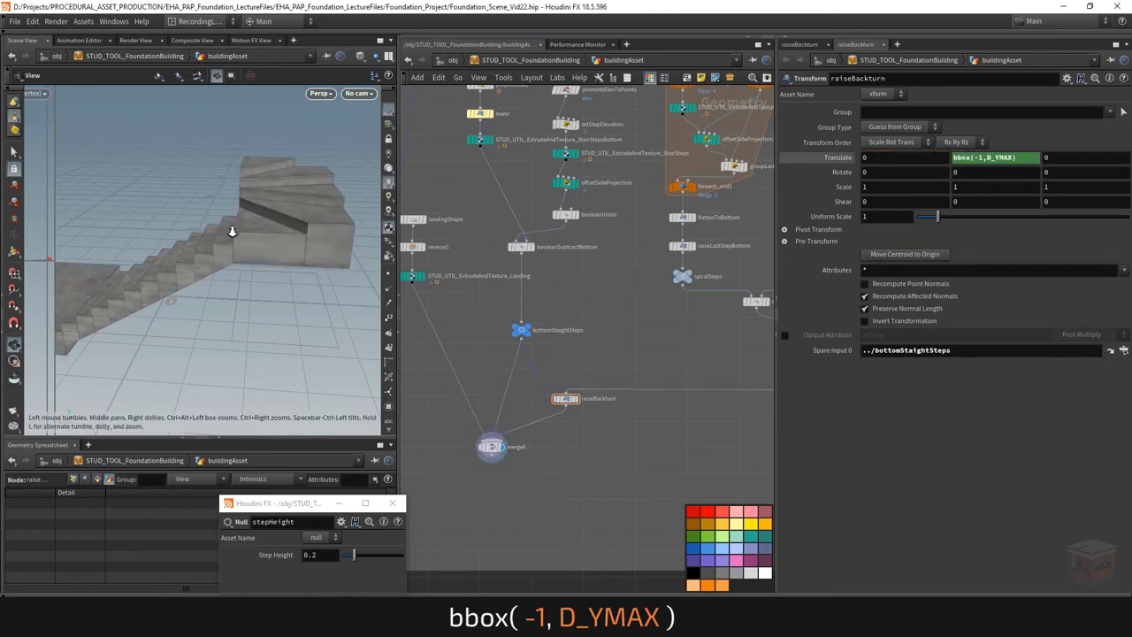
pyautogui.moveTo(231, 232); pyautogui.dragTo(265, 258)
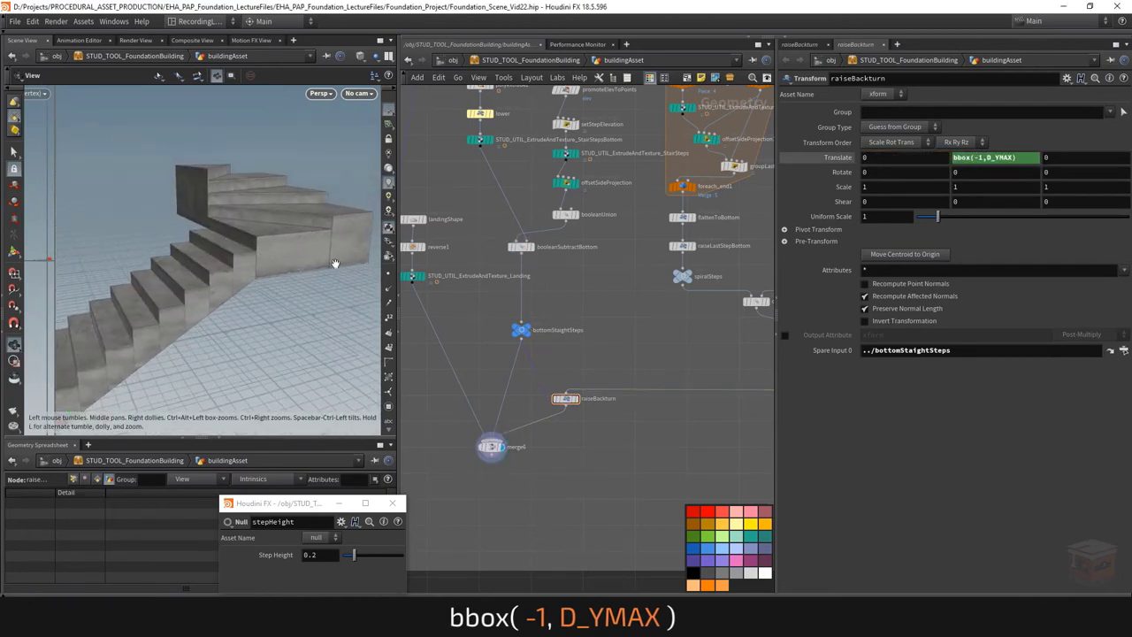
pyautogui.scroll(-4, 584, 371)
pyautogui.moveTo(619, 372); pyautogui.dragTo(566, 301, button='middle')
pyautogui.scroll(4, 610, 358)
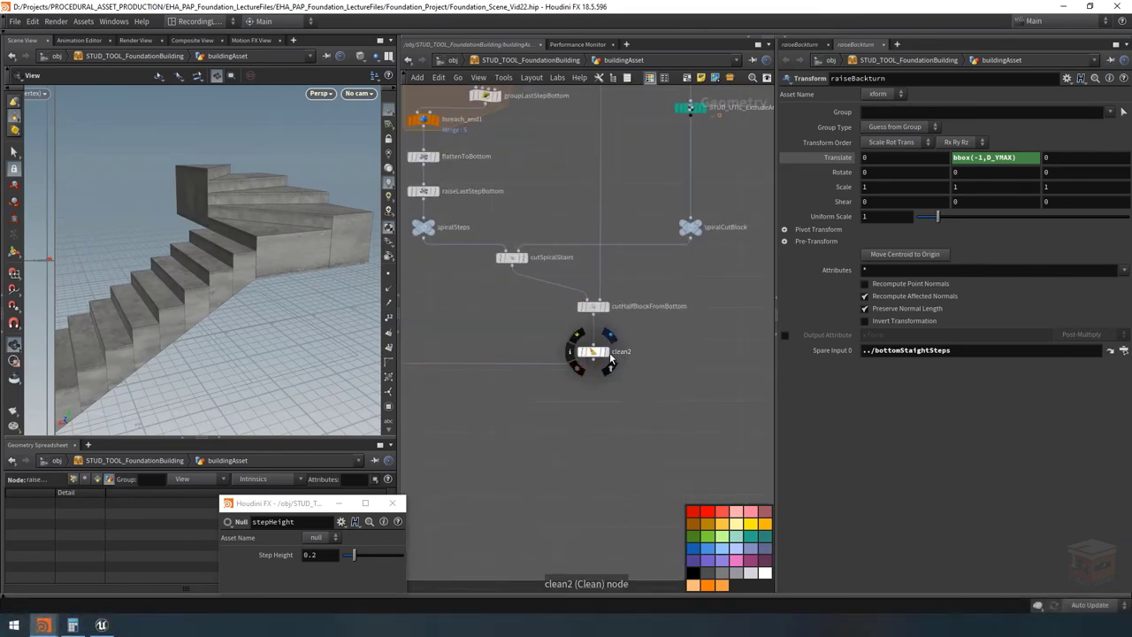
pyautogui.click(609, 354)
pyautogui.moveTo(291, 286); pyautogui.dragTo(199, 296)
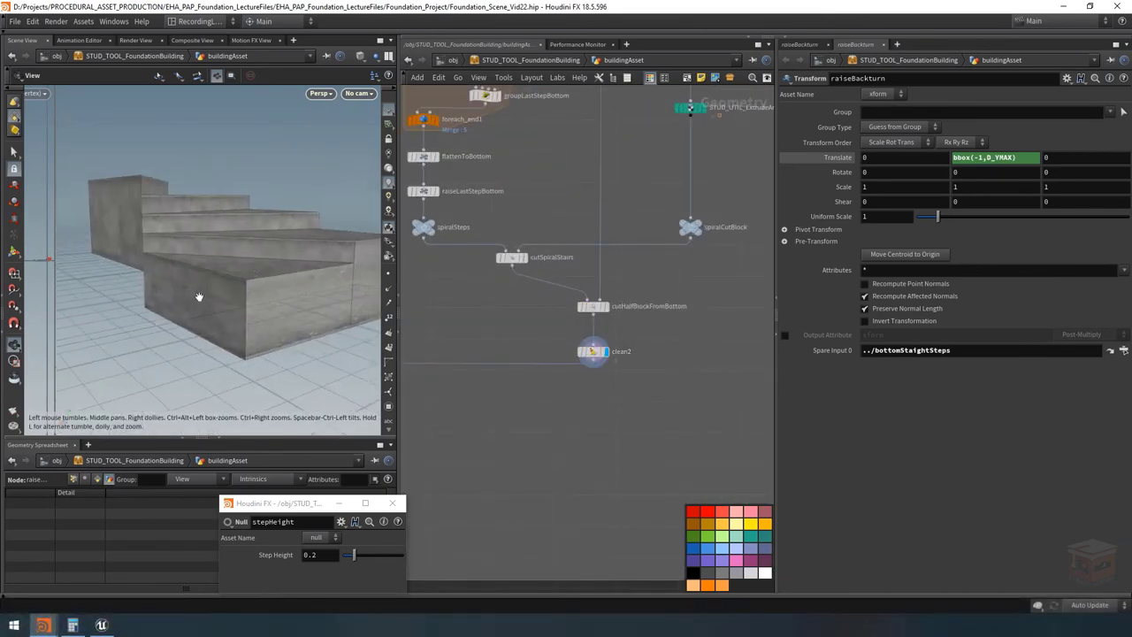
pyautogui.scroll(-5, 546, 415)
pyautogui.scroll(2, 535, 428)
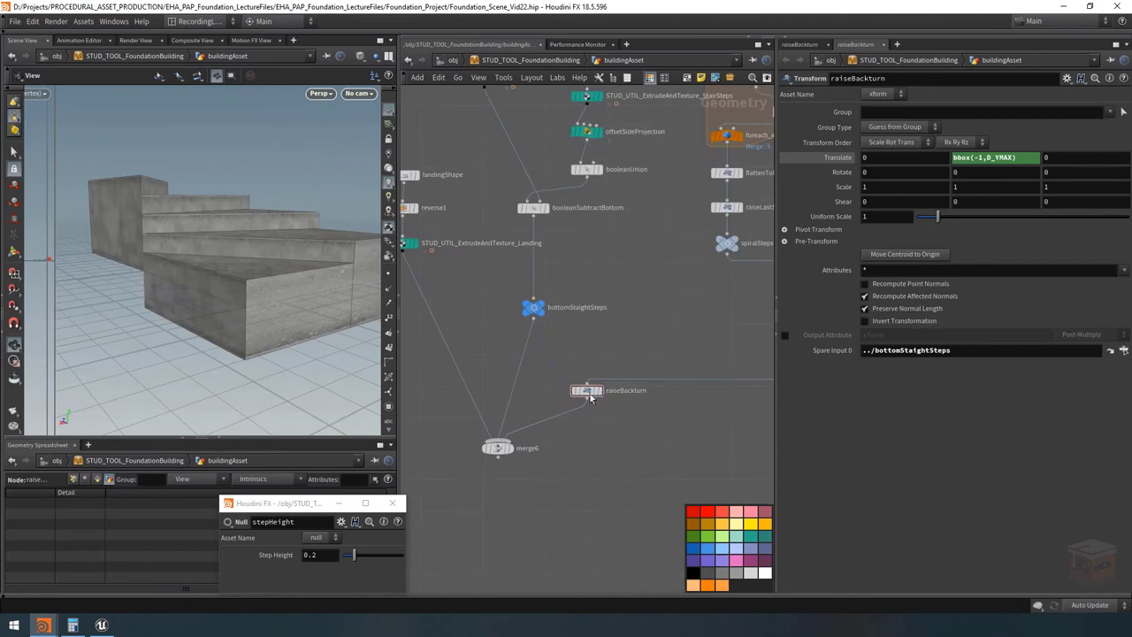
pyautogui.click(514, 440)
pyautogui.moveTo(189, 213); pyautogui.dragTo(238, 288)
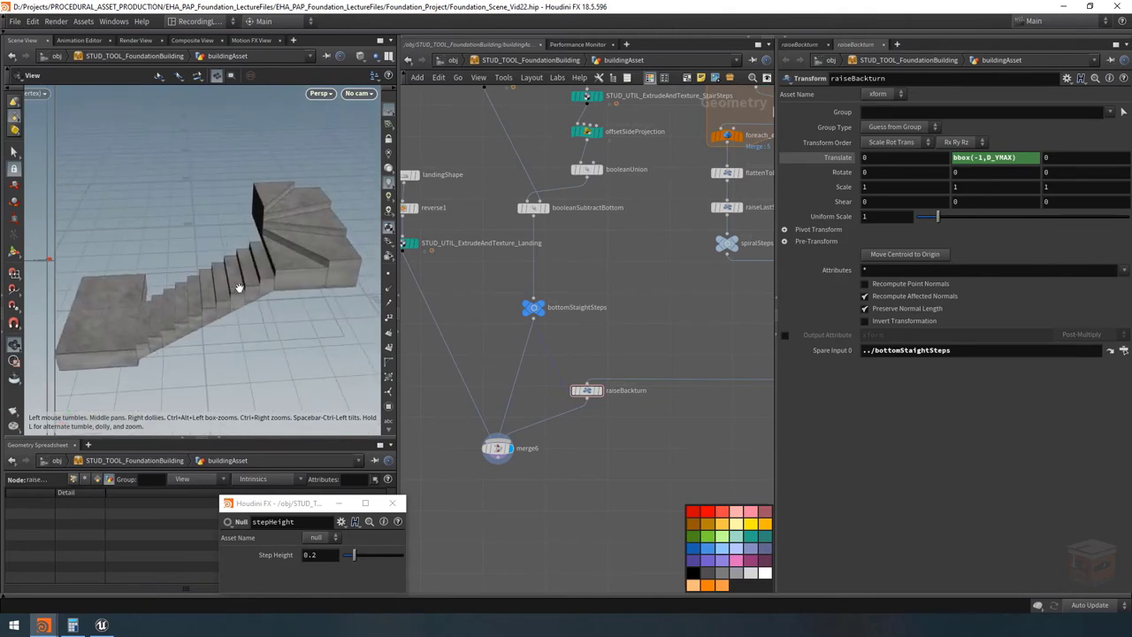
pyautogui.scroll(-3, 615, 356)
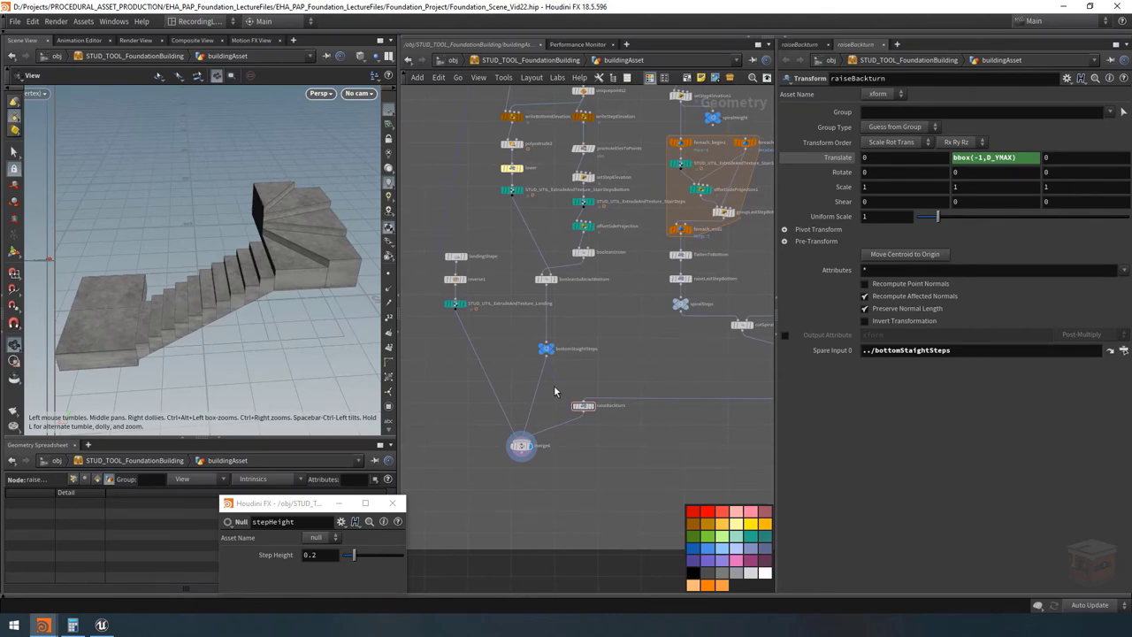
pyautogui.scroll(4, 553, 385)
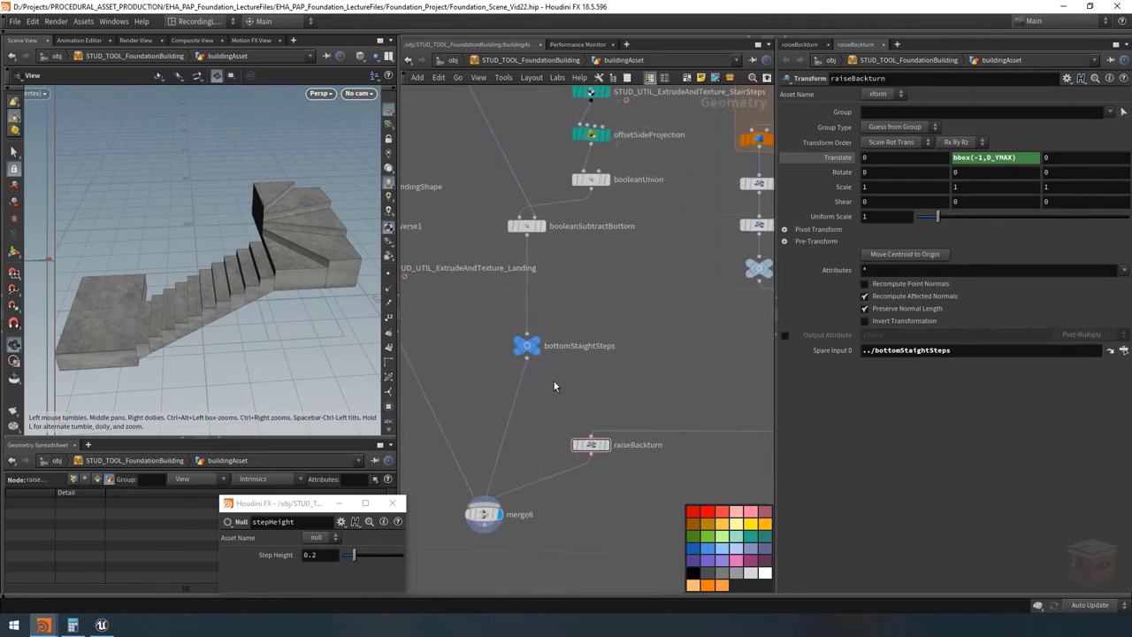
pyautogui.press('Tab')
pyautogui.press('Return')
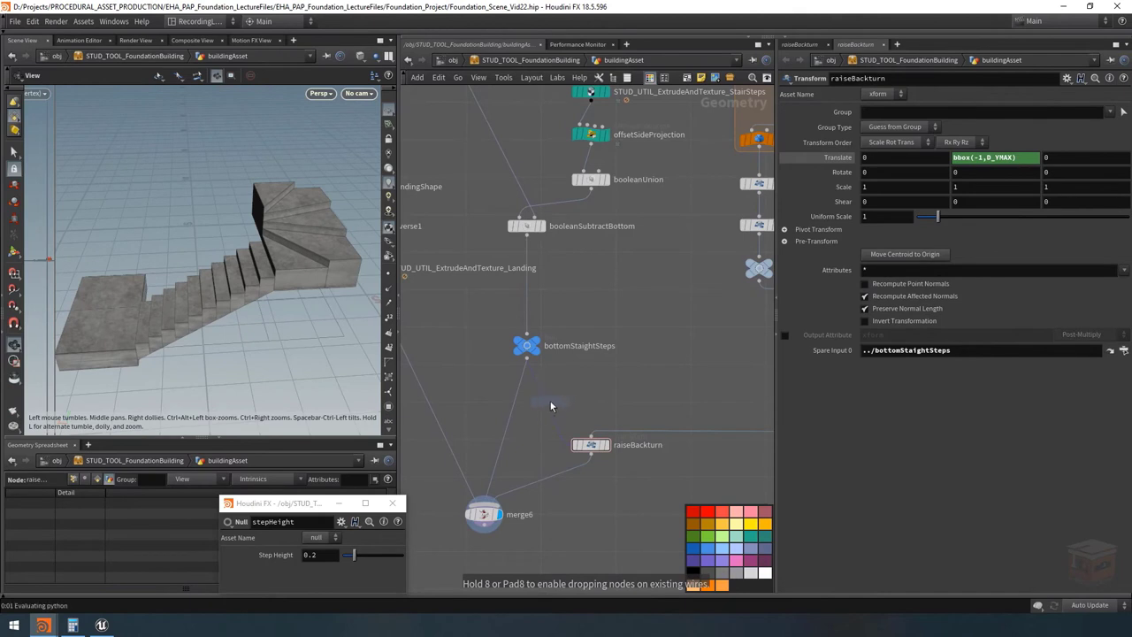
# Add a transform after bottomStraightSteps and name it rotateSteps.
pyautogui.click(562, 397)
pyautogui.click(558, 391)
pyautogui.click(566, 391)
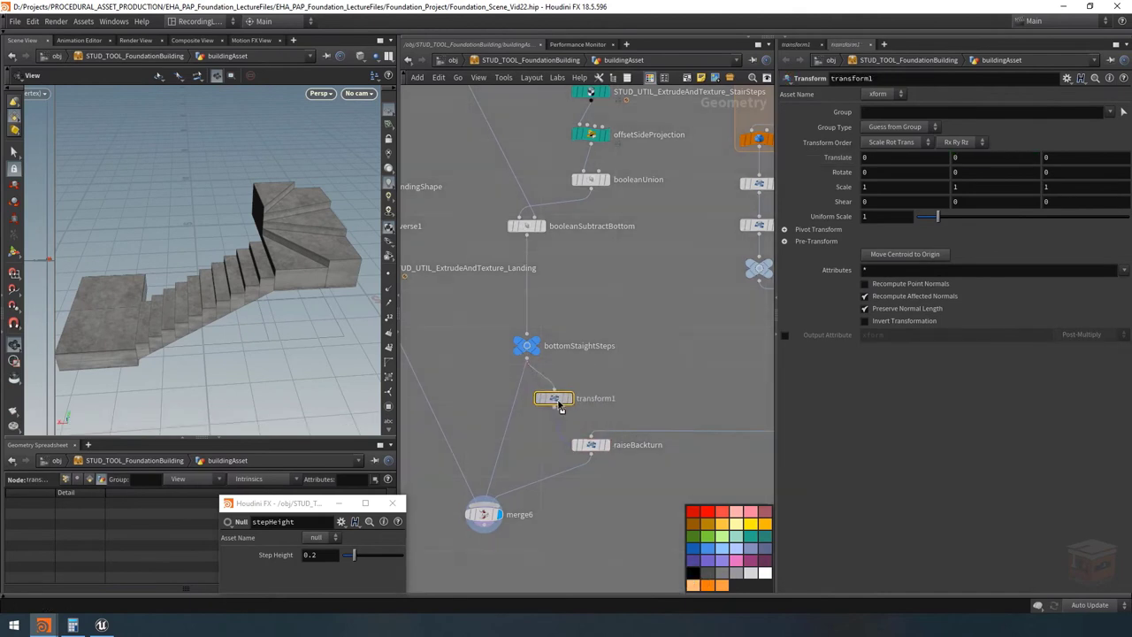
pyautogui.doubleClick(607, 404)
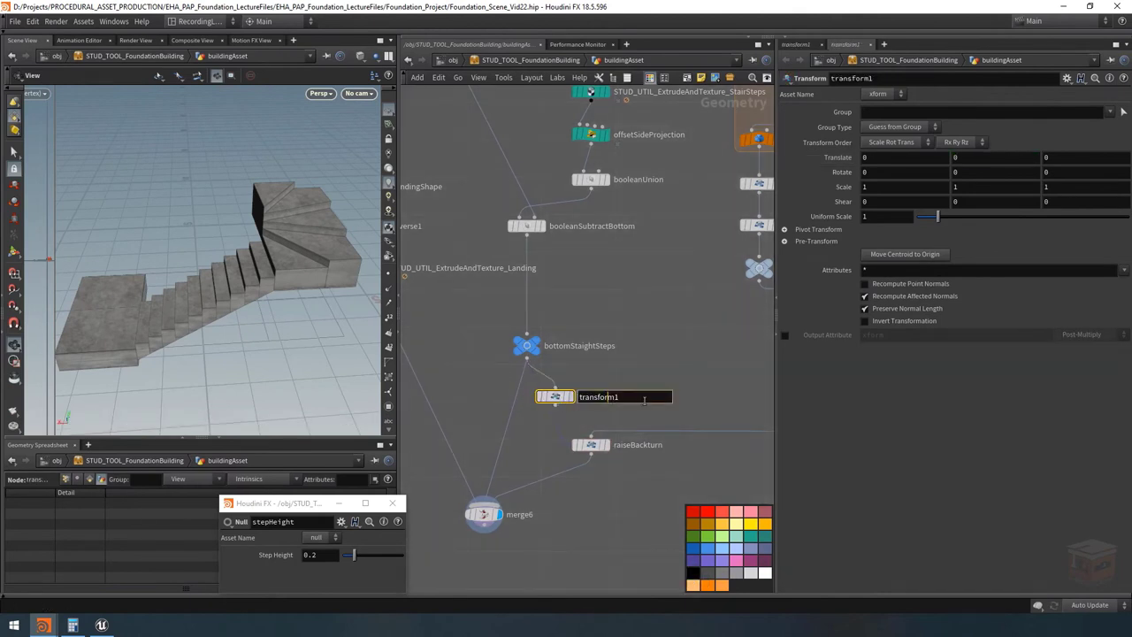
pyautogui.write('rotateSteps')
pyautogui.press('Return')
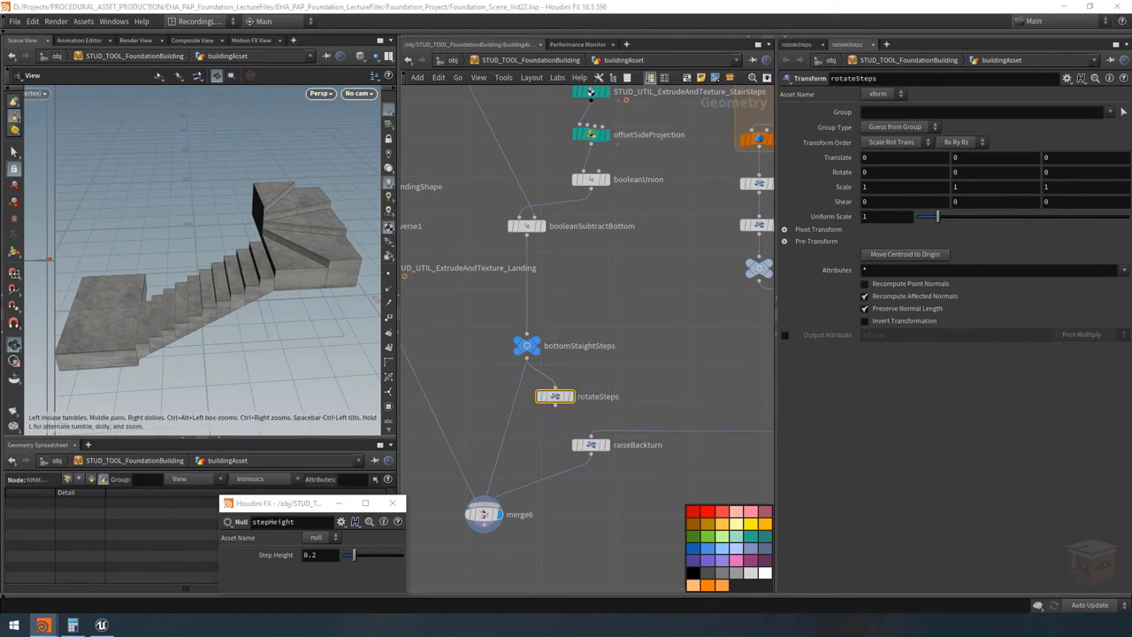
# Wire rotateSteps into merge6 and set its Rotate Y to 180.
pyautogui.click(555, 406)
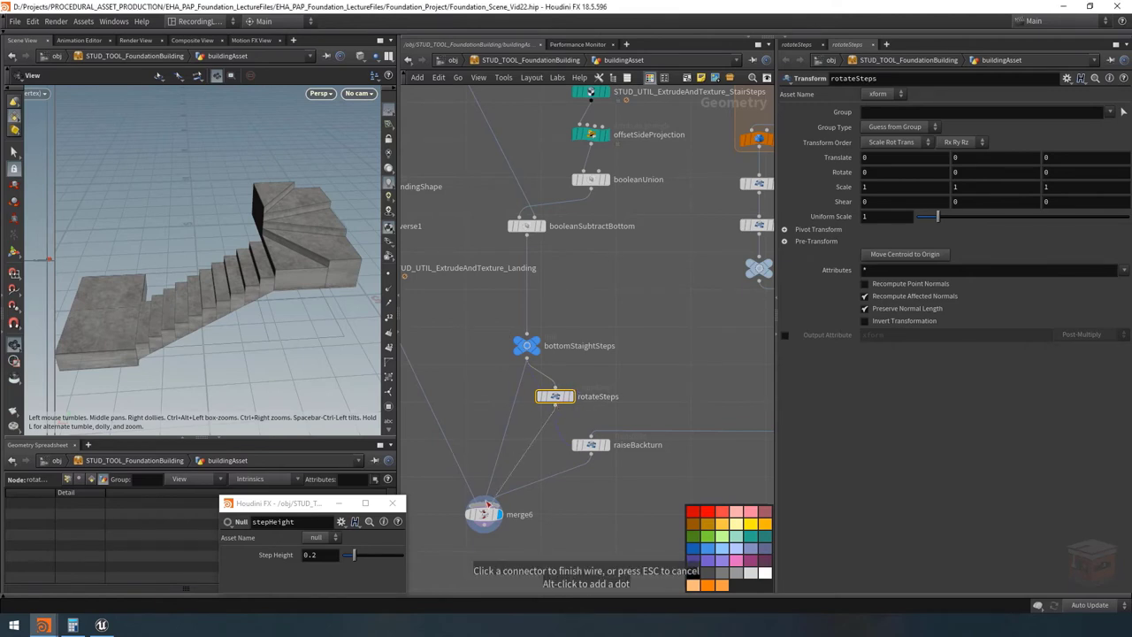
pyautogui.click(483, 501)
pyautogui.click(973, 172)
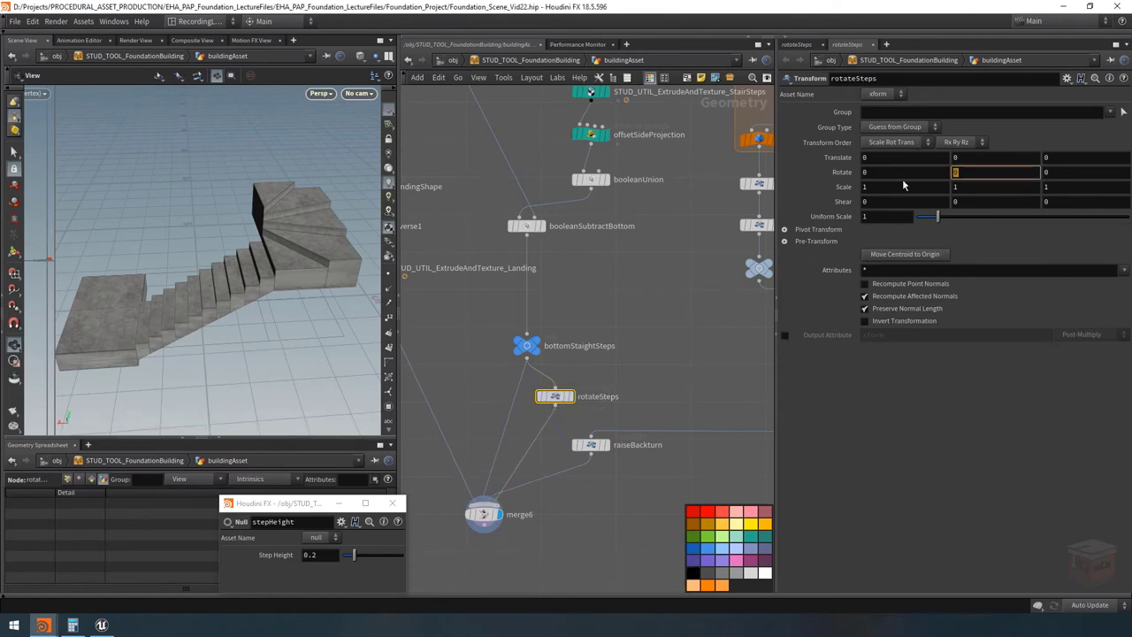
pyautogui.write('18')
pyautogui.press('Return')
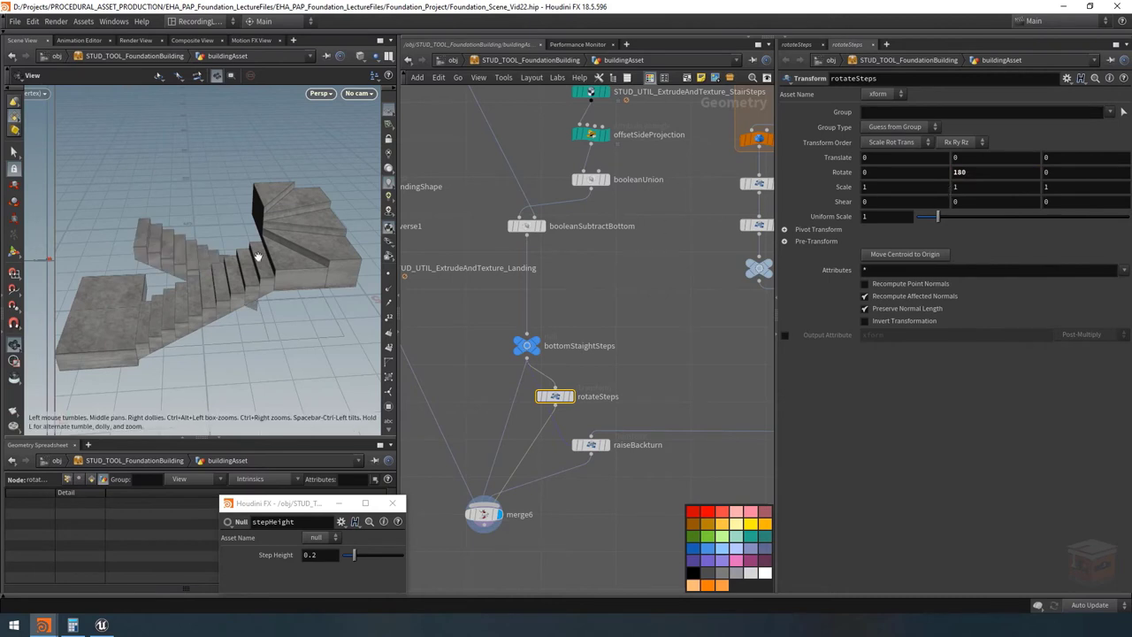
pyautogui.moveTo(196, 243); pyautogui.dragTo(343, 237)
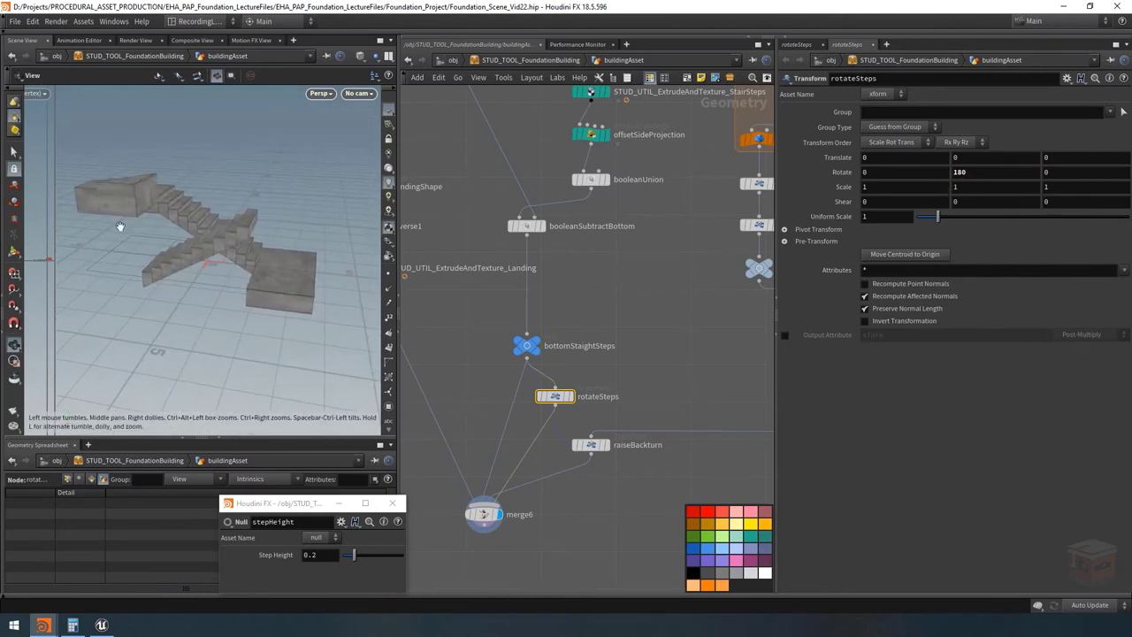
pyautogui.moveTo(116, 222); pyautogui.dragTo(177, 291)
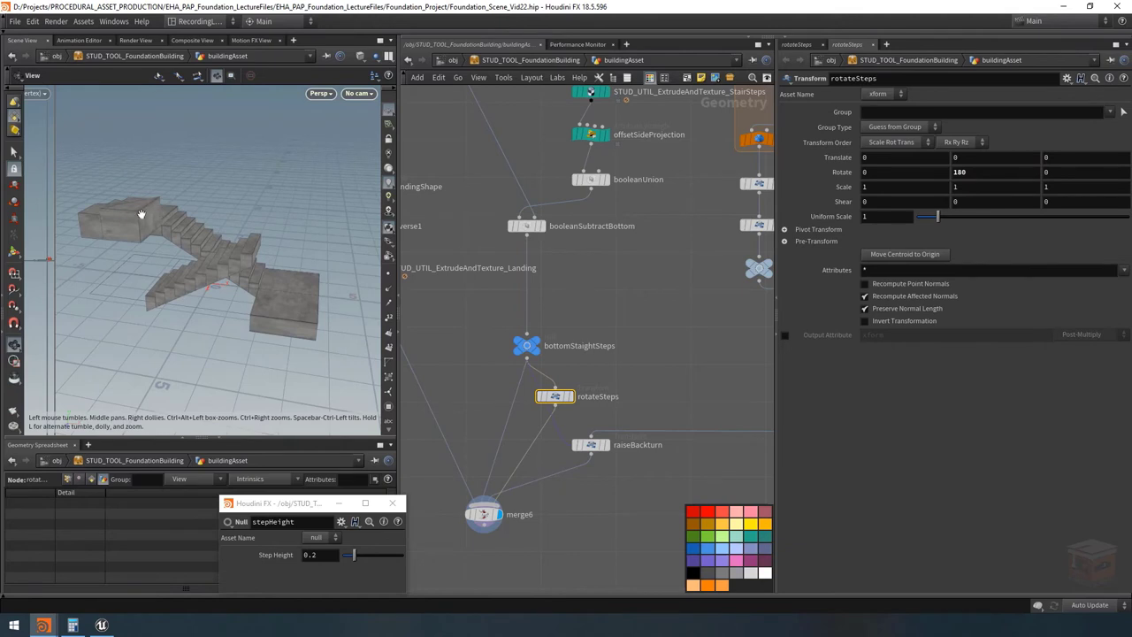
pyautogui.moveTo(147, 216); pyautogui.dragTo(154, 200)
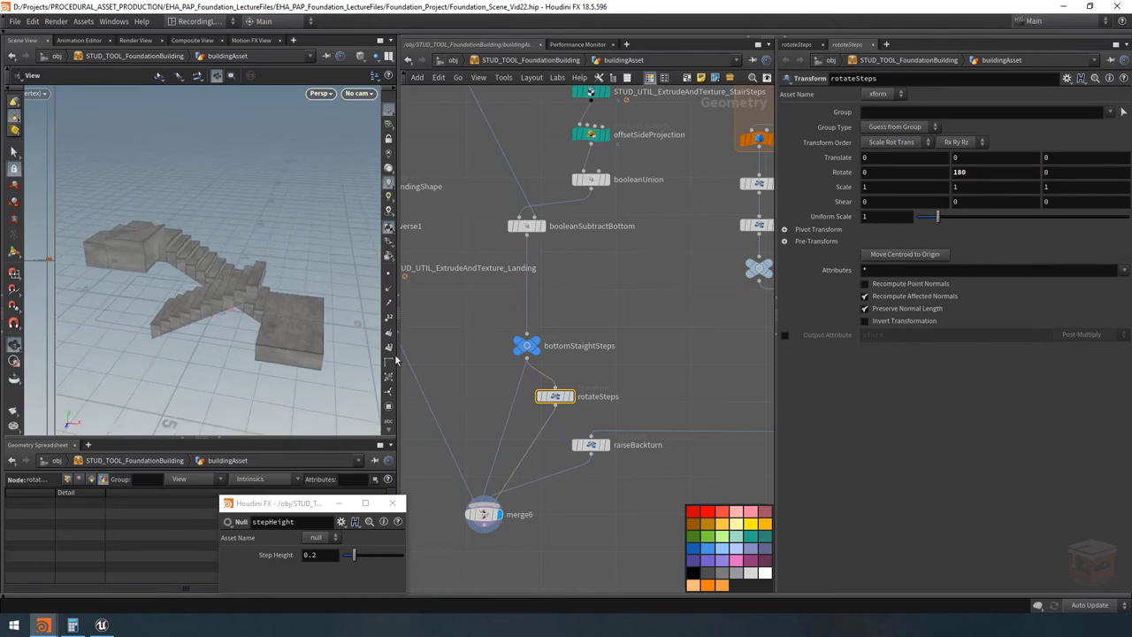
pyautogui.moveTo(637, 363); pyautogui.dragTo(636, 351, button='middle')
# Add a spare input to rotateSteps pointing to ../raiseBackturn.
pyautogui.click(1066, 78)
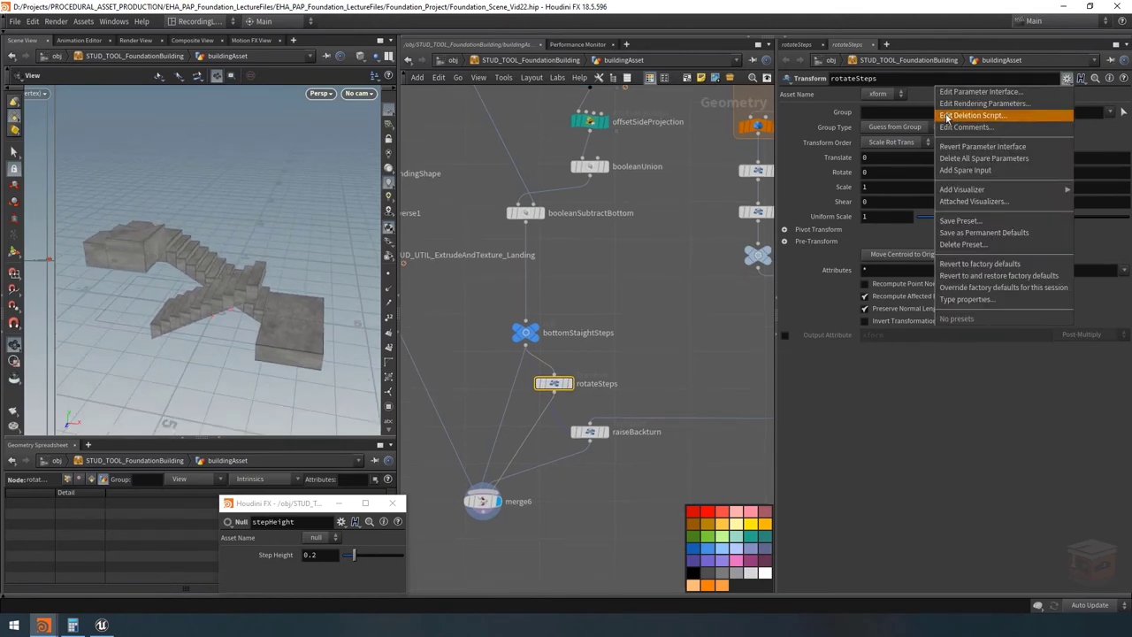
pyautogui.click(976, 177)
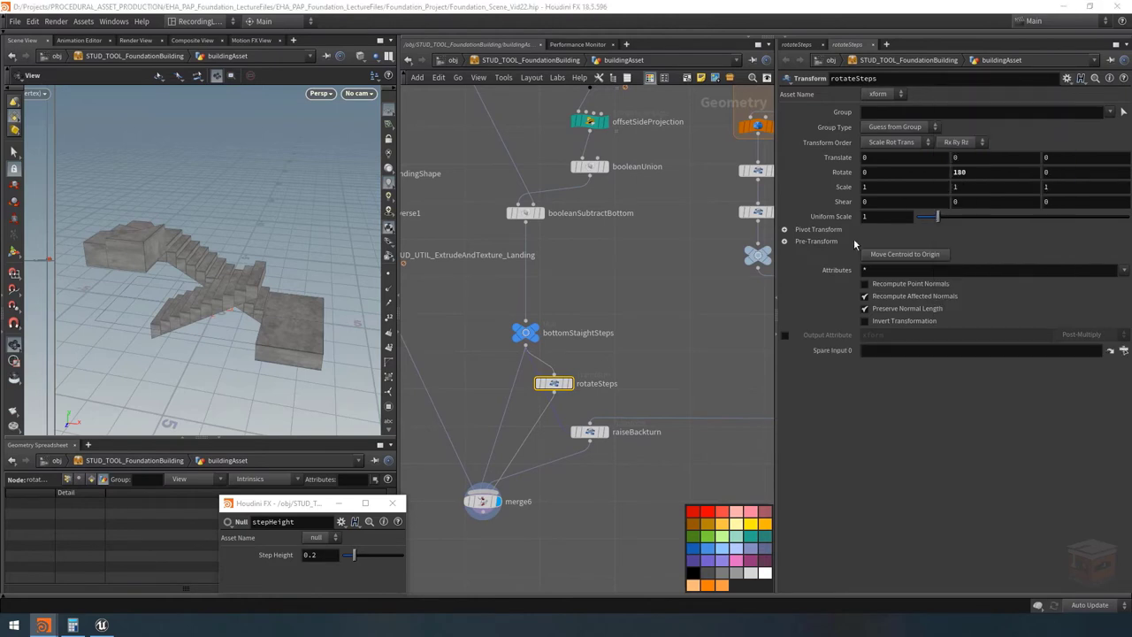
pyautogui.moveTo(554, 393); pyautogui.dragTo(566, 390)
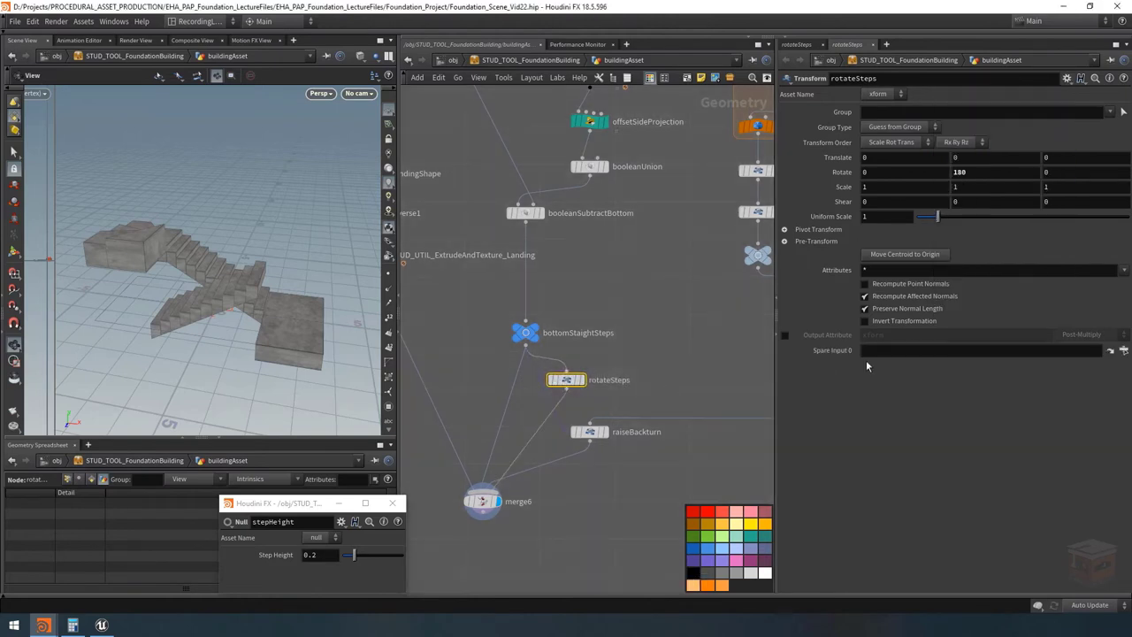
pyautogui.doubleClick(652, 436)
pyautogui.hotkey('ctrl', 'c')
pyautogui.press('Return')
pyautogui.click(878, 352)
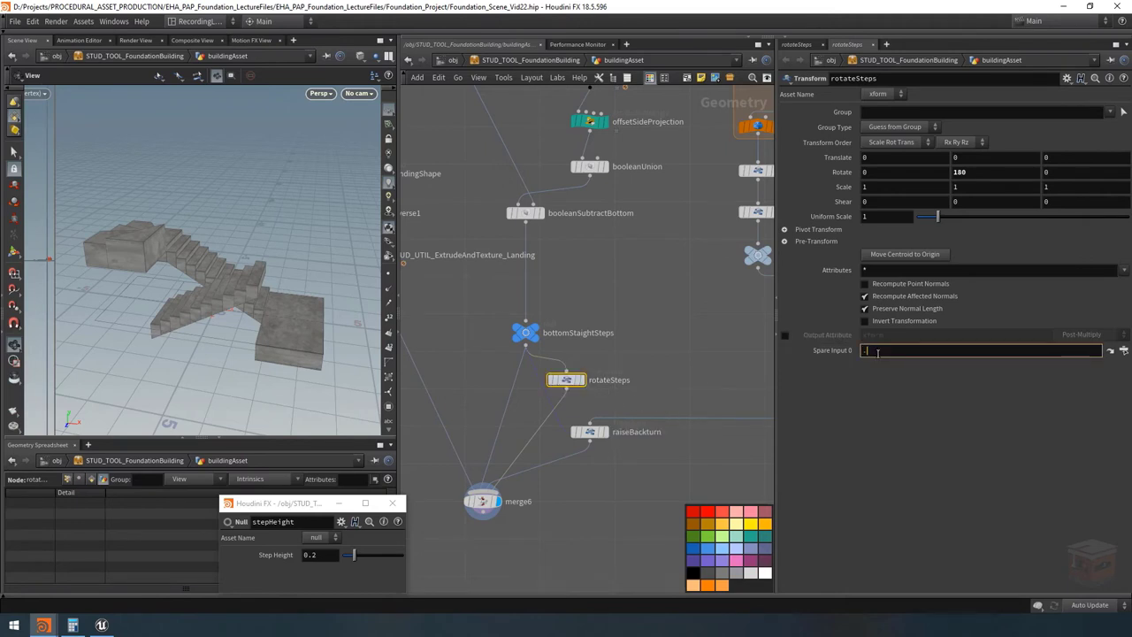
pyautogui.write('../')
pyautogui.hotkey('ctrl', 'v')
pyautogui.press('Return')
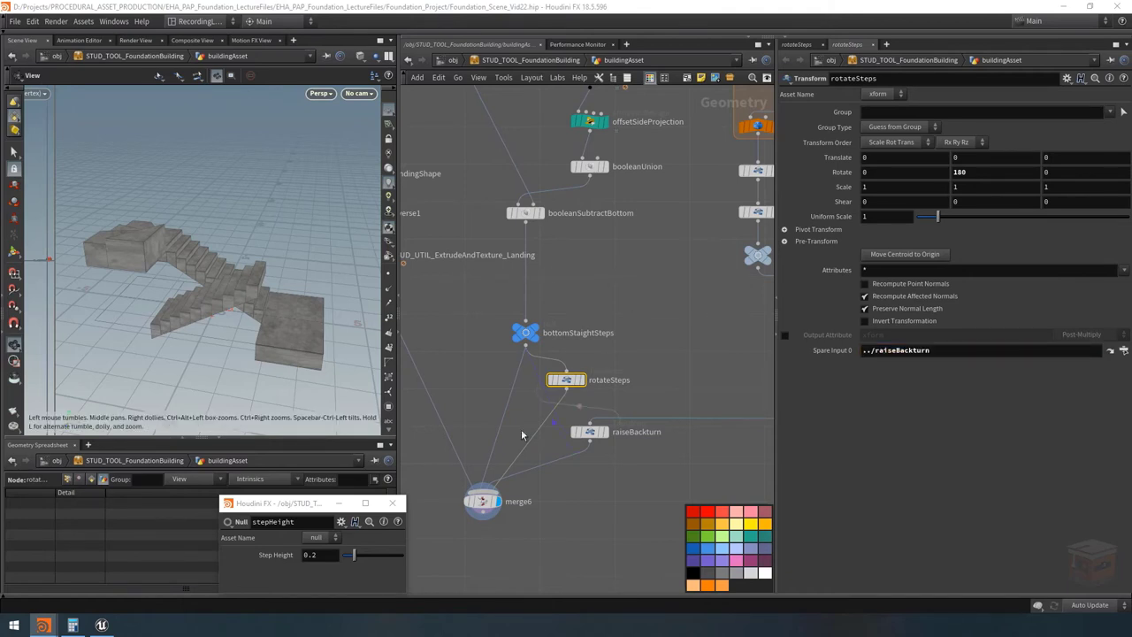
# Review raiseBackturn's bbox(-1,D_YMAX) Translate Y expression, then return to rotateSteps.
pyautogui.click(590, 432)
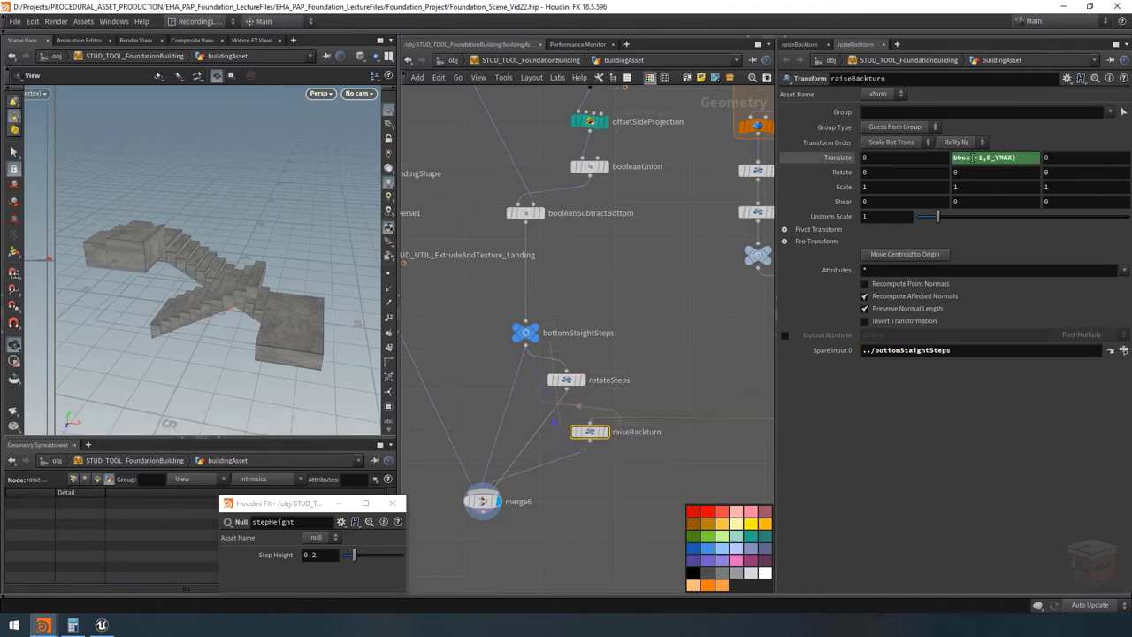
pyautogui.click(1028, 157)
pyautogui.hotkey('ctrl', 'c')
pyautogui.moveTo(566, 389); pyautogui.dragTo(577, 389)
# Set rotateSteps' Translate Y to bbox(-1,D_YMAX) to lift the flipped flight.
pyautogui.moveTo(579, 386)
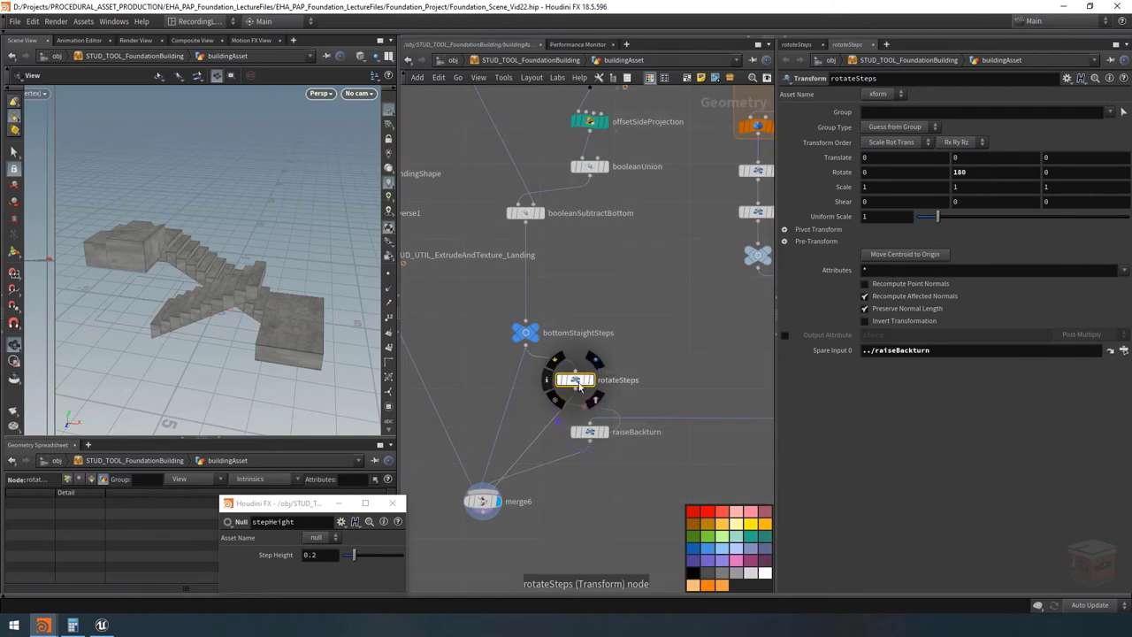
pyautogui.hotkey('ctrl', 'v')
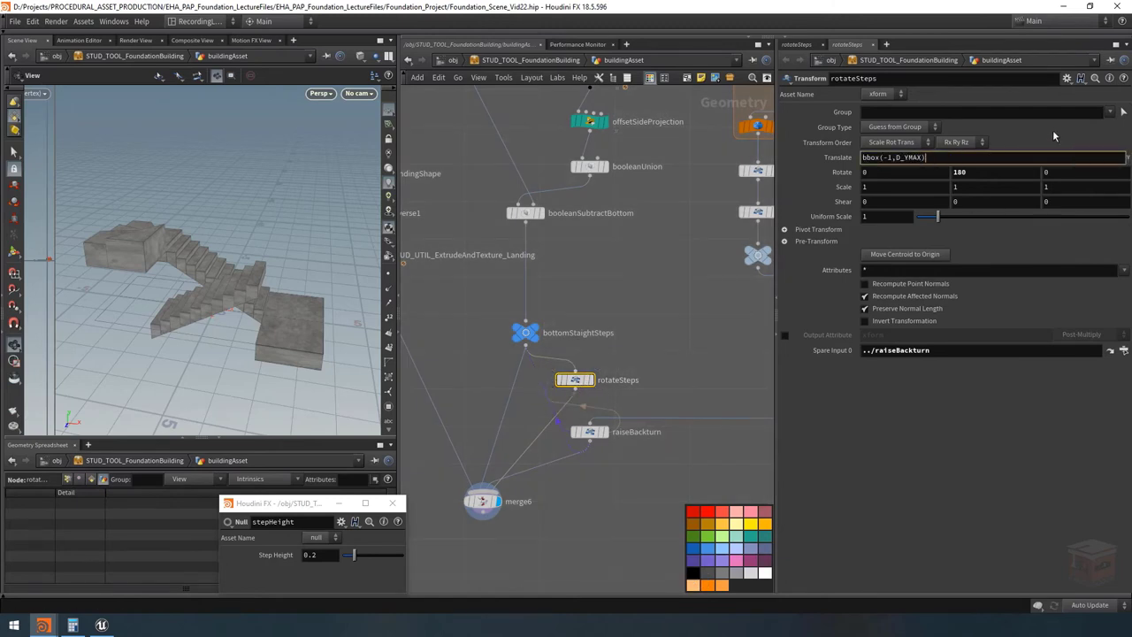
pyautogui.press('Return')
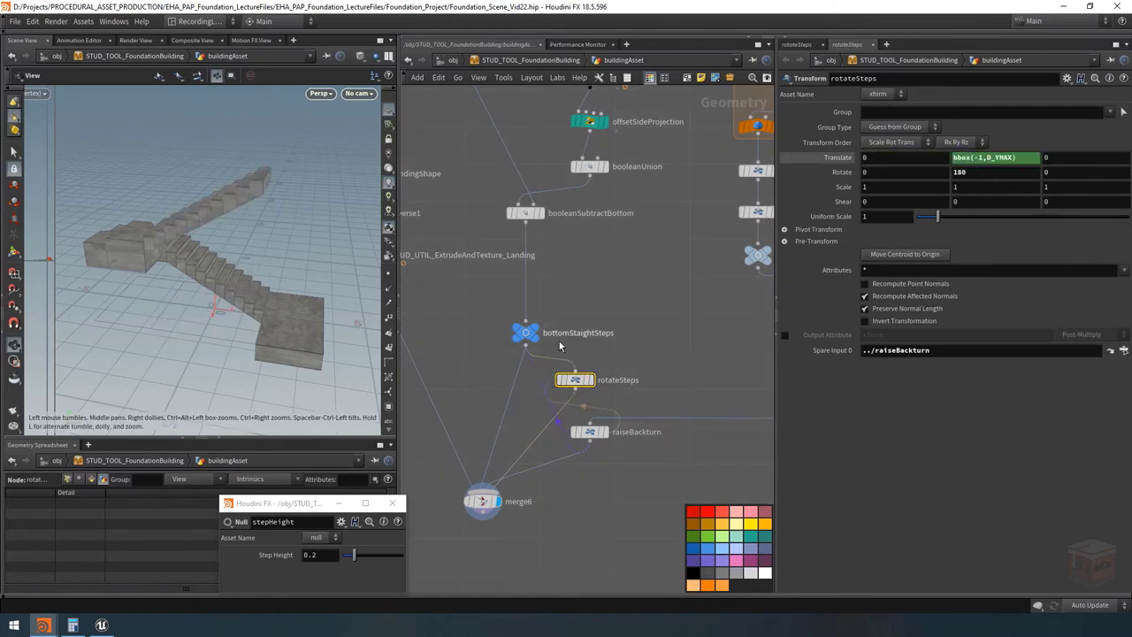
# Move raiseBackturn right and place rotateSteps below bottomStraightSteps, then check the staircase.
pyautogui.moveTo(595, 440); pyautogui.dragTo(652, 429)
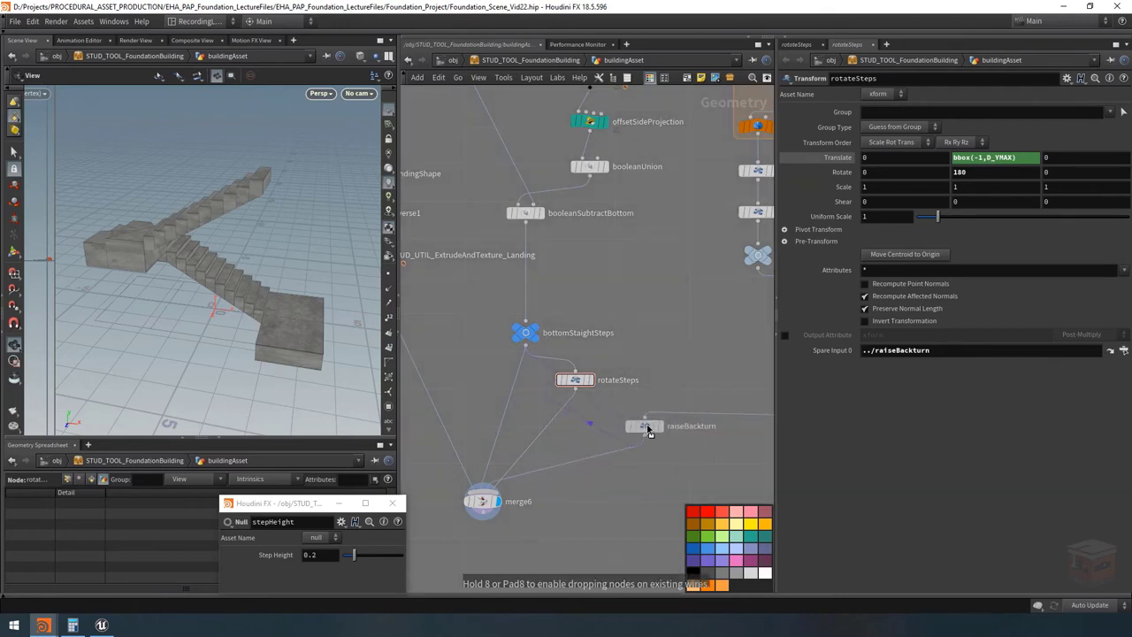
pyautogui.scroll(-3, 654, 364)
pyautogui.moveTo(651, 363); pyautogui.dragTo(540, 364, button='middle')
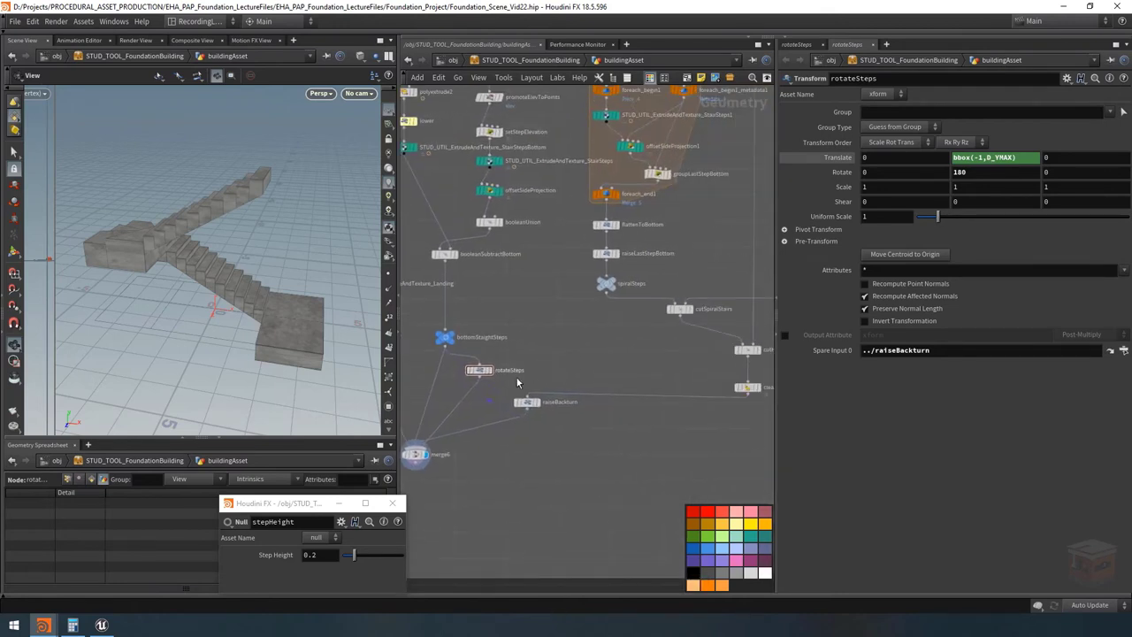
pyautogui.moveTo(500, 370); pyautogui.dragTo(559, 419)
pyautogui.moveTo(451, 313); pyautogui.dragTo(476, 315, button='middle')
pyautogui.moveTo(474, 350)
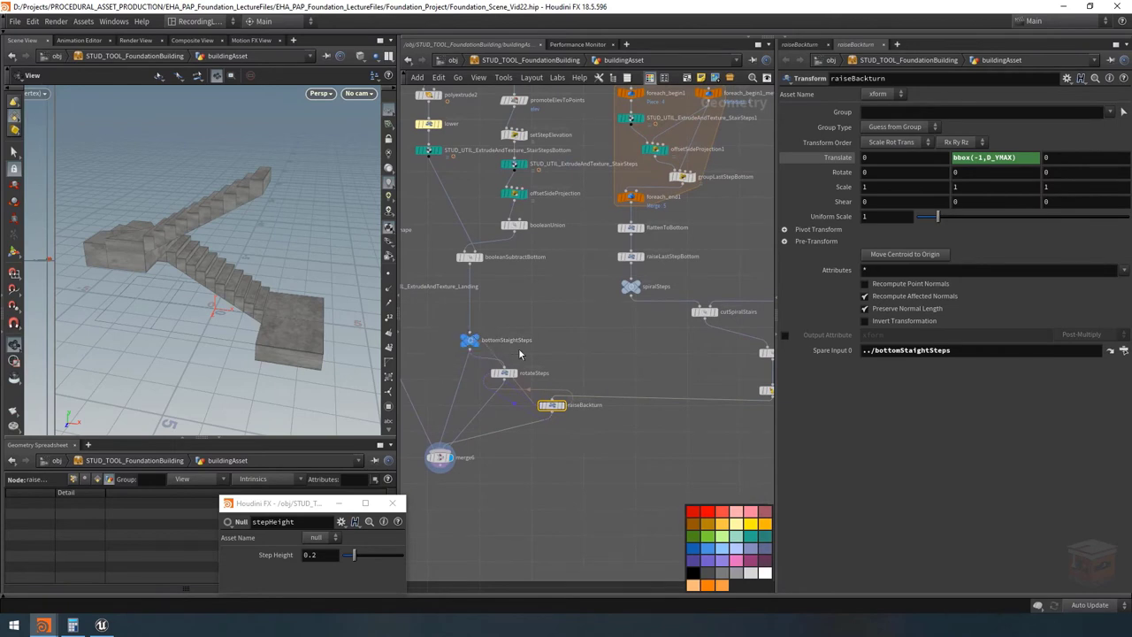
pyautogui.moveTo(535, 359); pyautogui.dragTo(527, 410)
pyautogui.scroll(3, 531, 393)
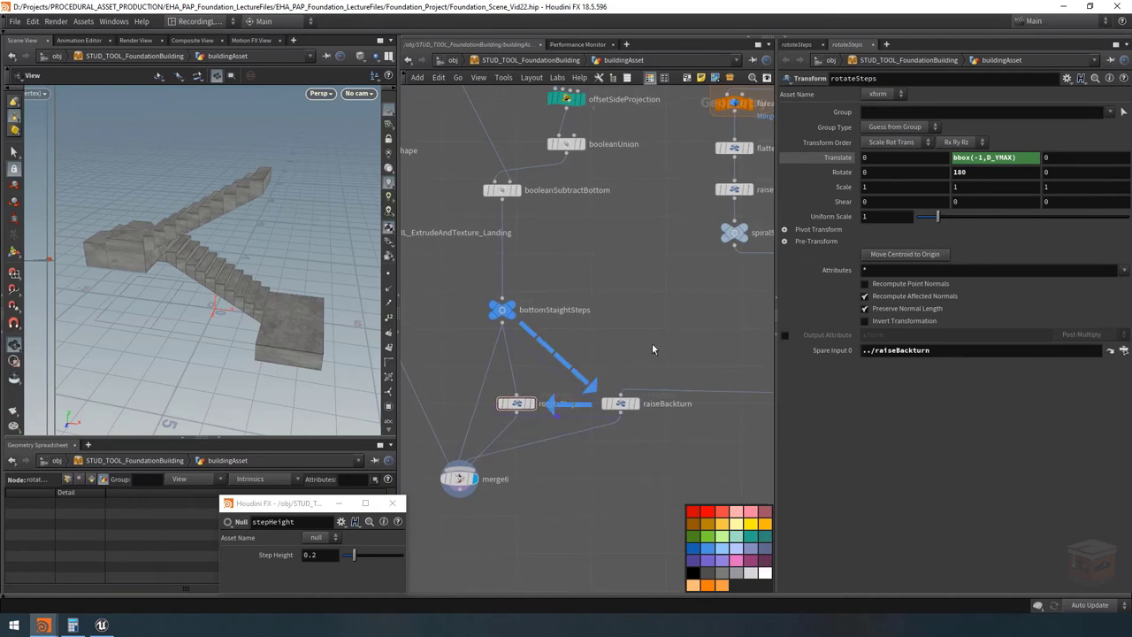
pyautogui.moveTo(212, 292); pyautogui.dragTo(219, 317)
pyautogui.scroll(-3, 492, 381)
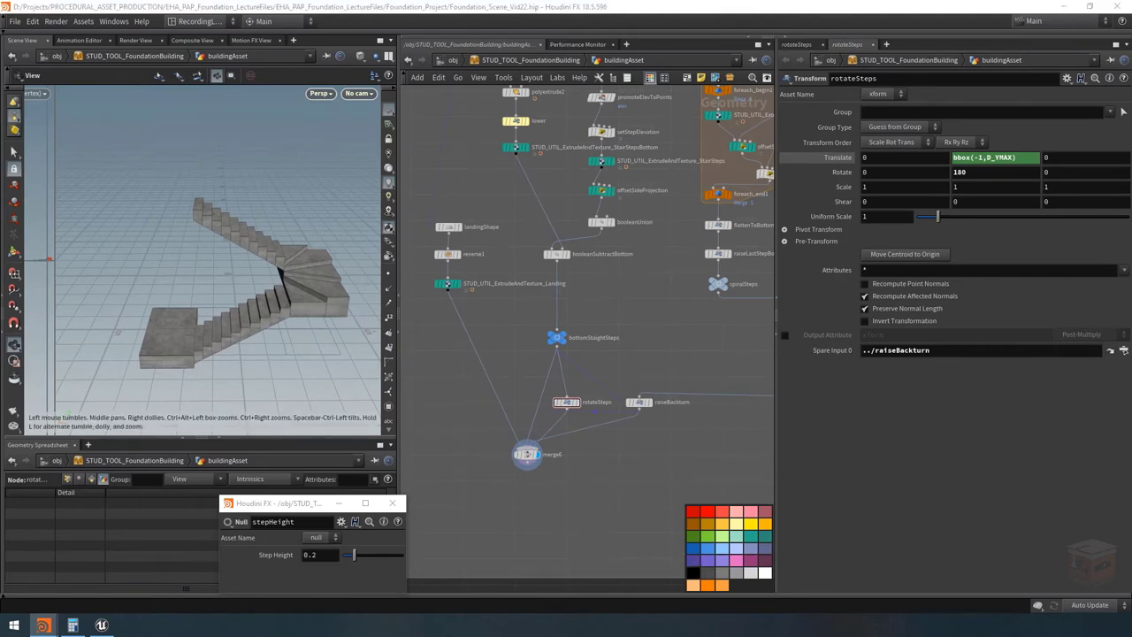
# Insert a Transform node into the landing wire and name it raiseLandingToTop.
pyautogui.hotkey('ctrl', 'c')
pyautogui.moveTo(535, 380); pyautogui.dragTo(511, 367, button='middle')
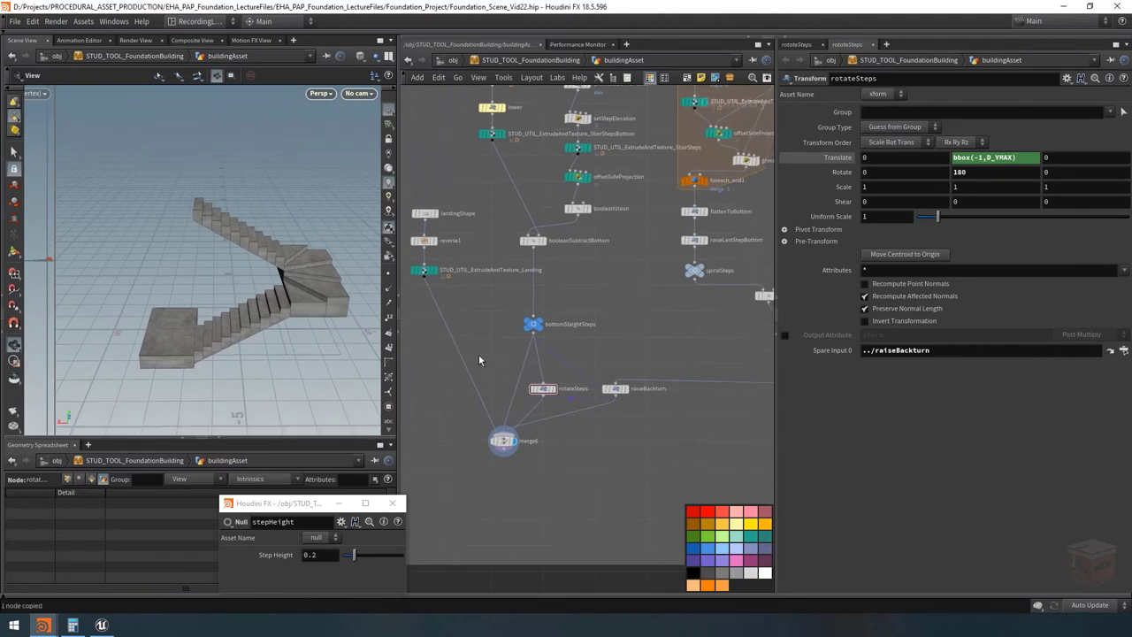
pyautogui.click(467, 368)
pyautogui.press('Tab')
pyautogui.write('tra')
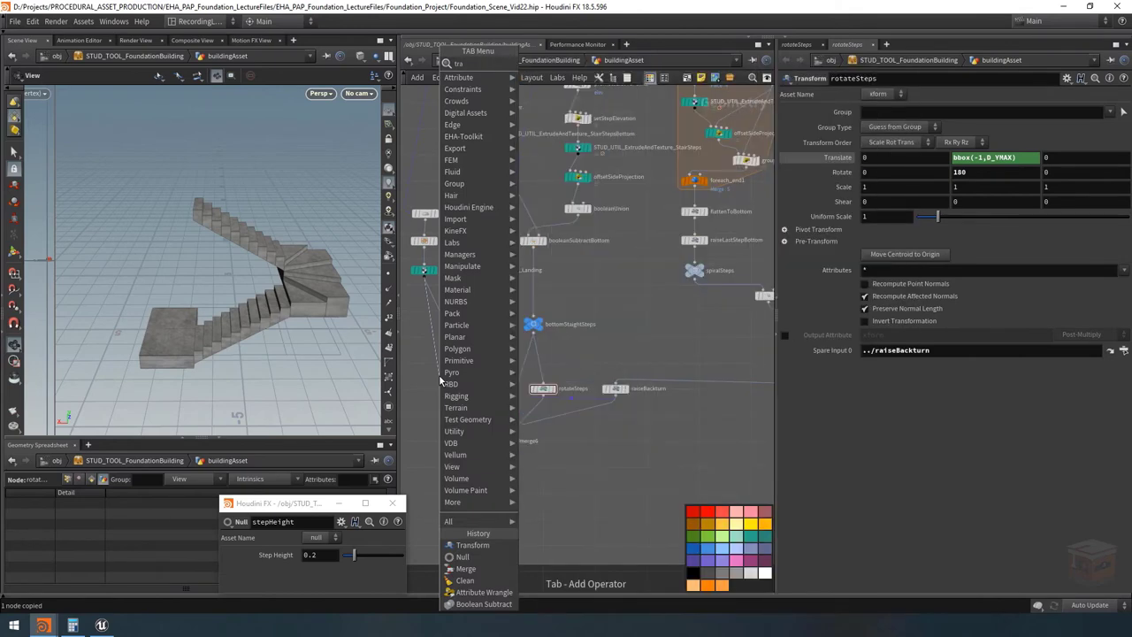
pyautogui.press('Return')
pyautogui.click(437, 395)
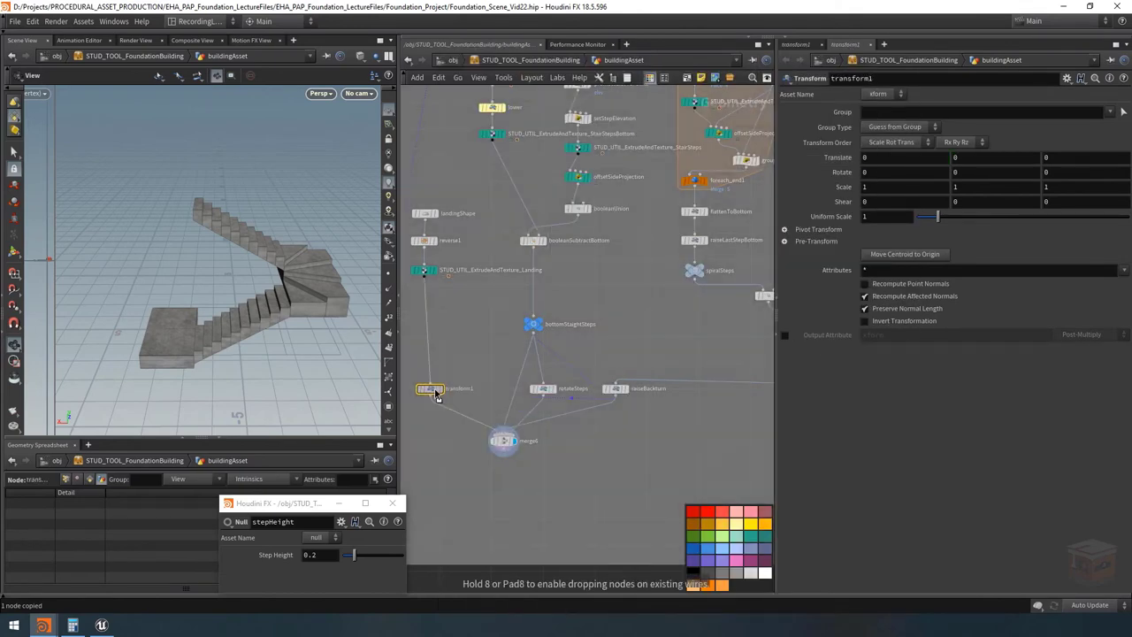
pyautogui.scroll(2, 466, 371)
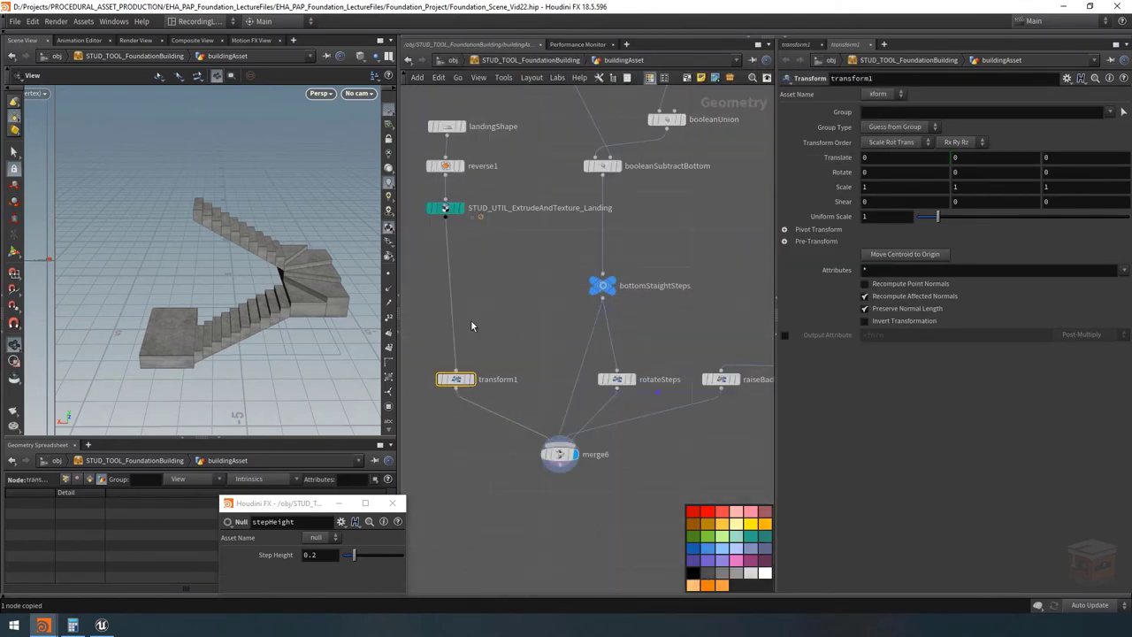
pyautogui.doubleClick(512, 380)
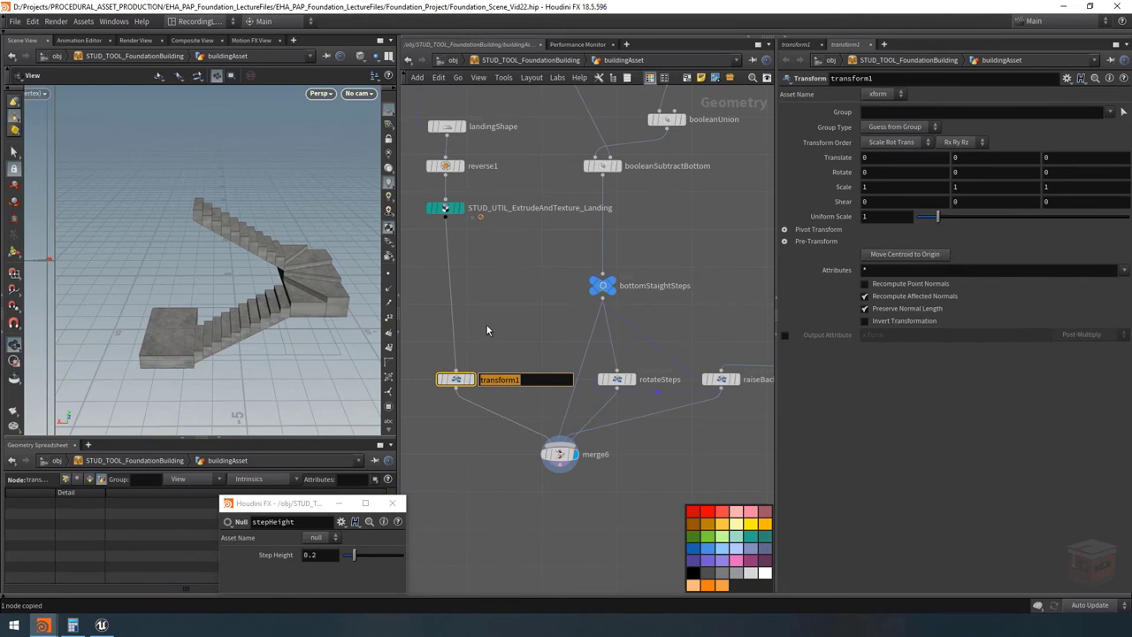
pyautogui.write('raiseLandingToTop')
pyautogui.press('Return')
pyautogui.moveTo(542, 347); pyautogui.dragTo(531, 349, button='middle')
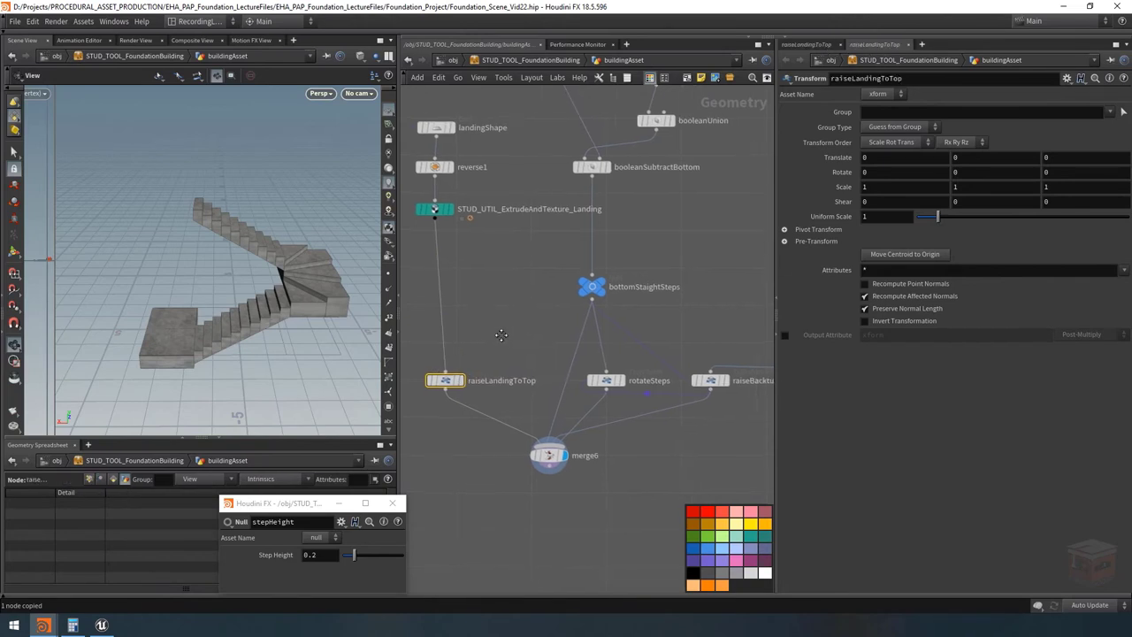
# Add a spare input to raiseLandingToTop and set Spare Input 0 to ../rotateSteps.
pyautogui.click(1065, 80)
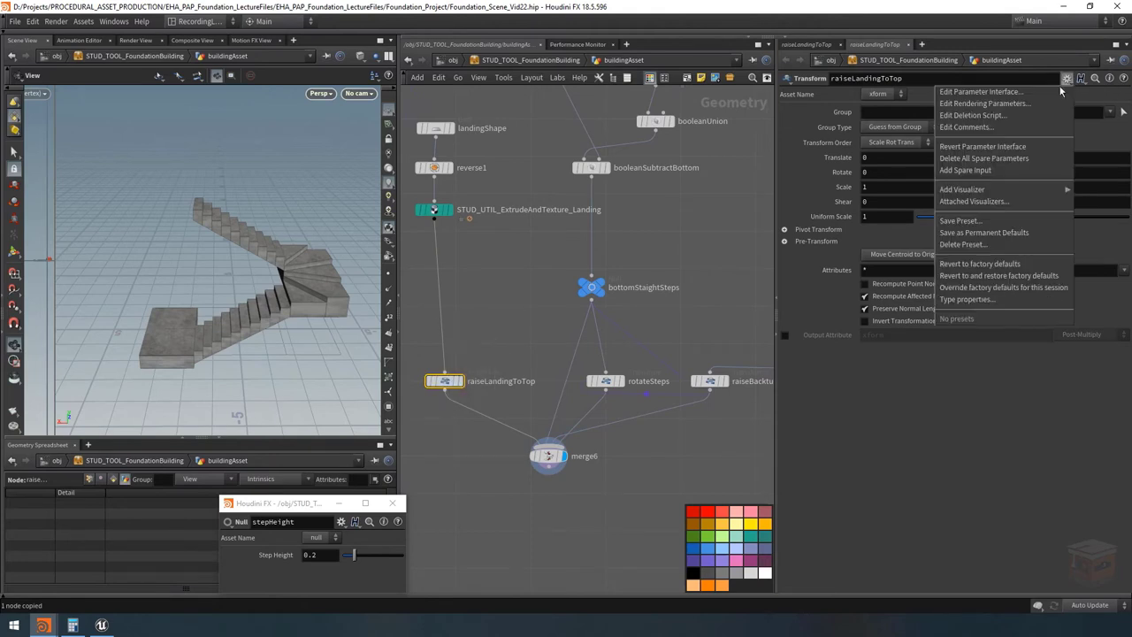
pyautogui.click(962, 174)
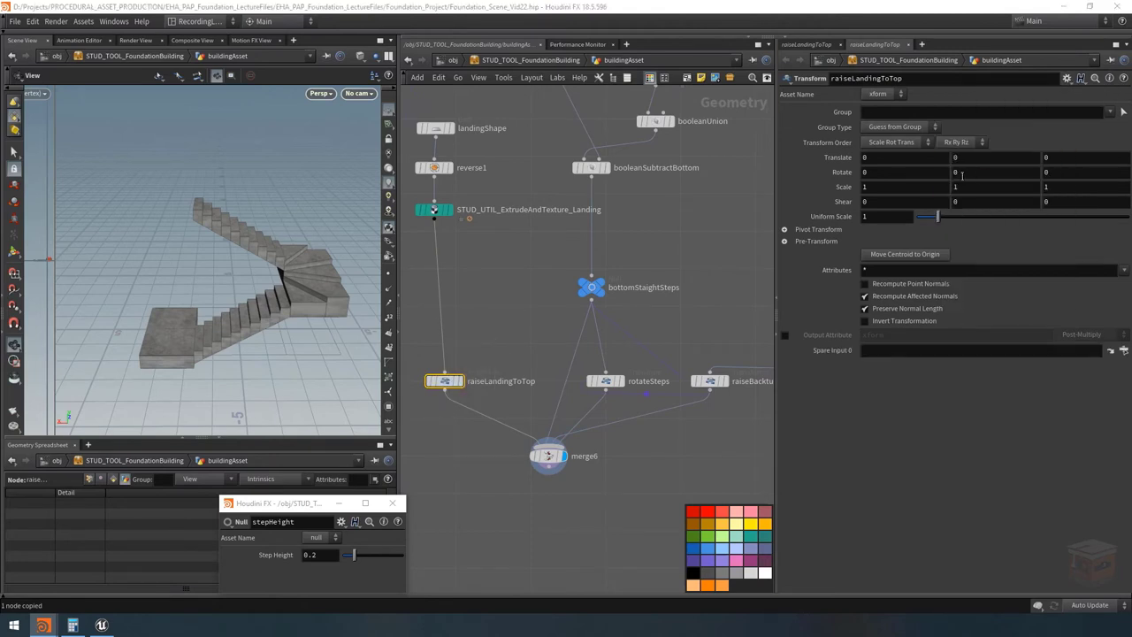
pyautogui.doubleClick(655, 384)
pyautogui.doubleClick(645, 382)
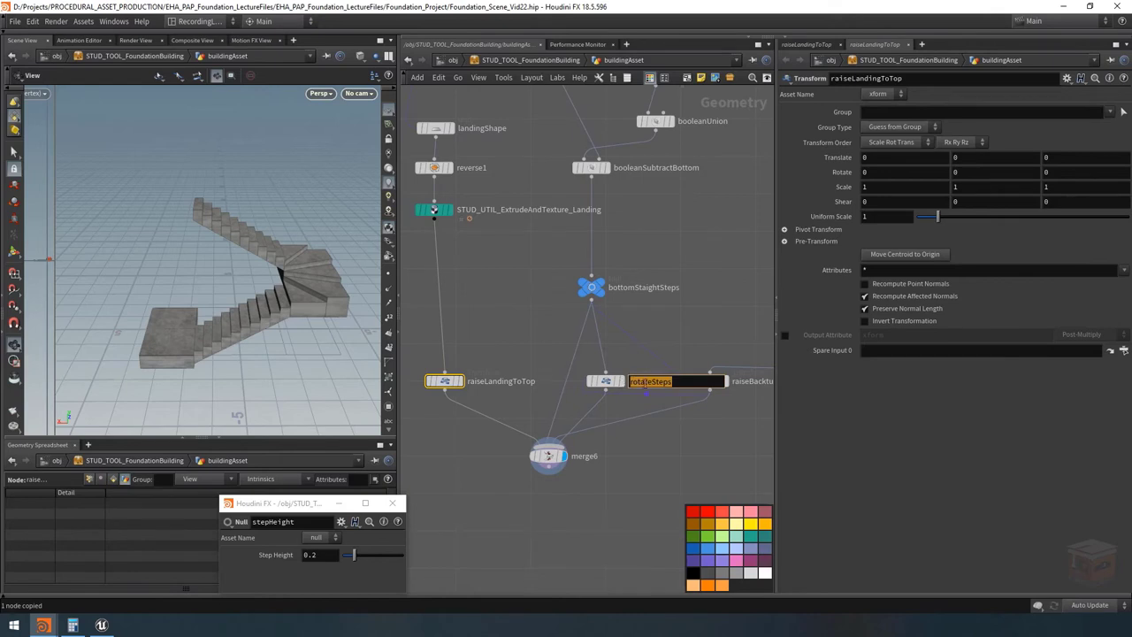
pyautogui.press('Return')
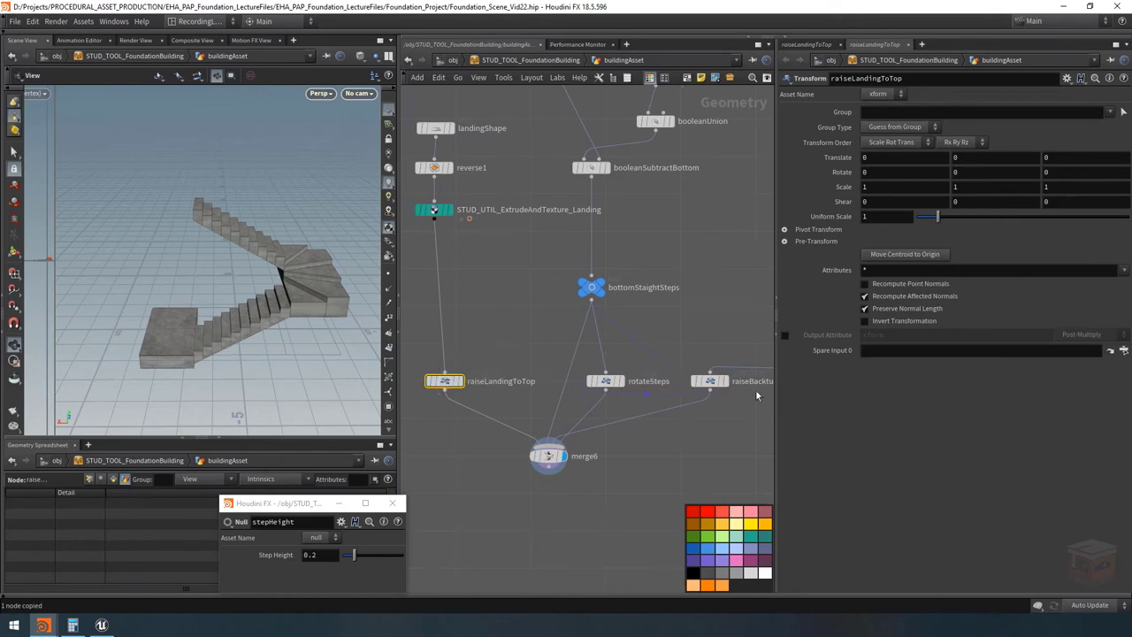
pyautogui.click(873, 352)
pyautogui.hotkey('ctrl', 'v')
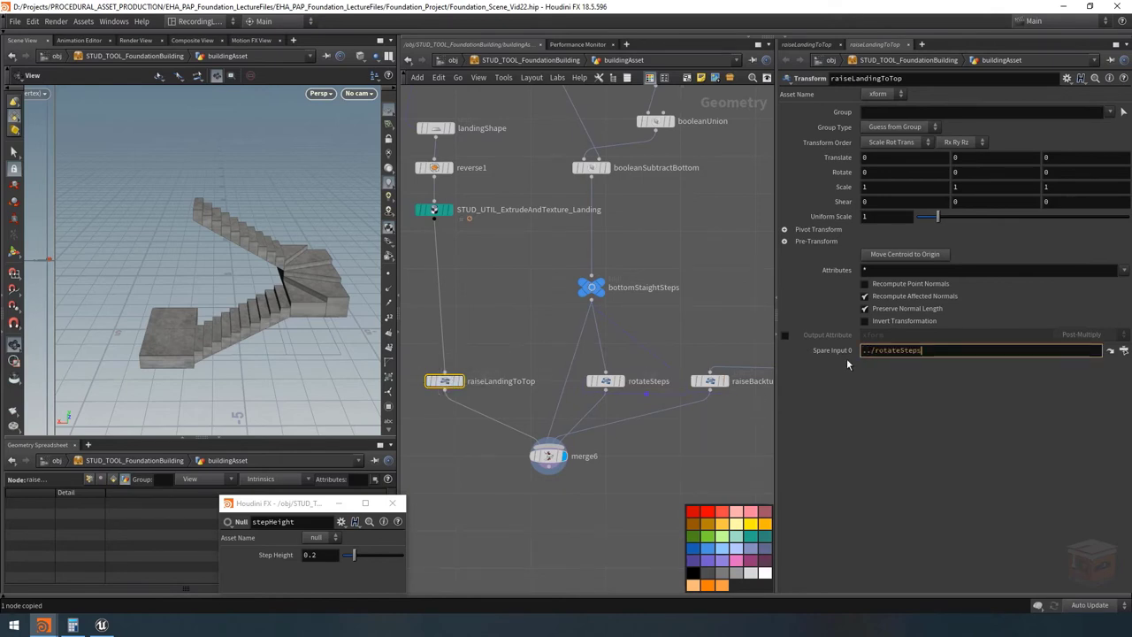
pyautogui.press('Return')
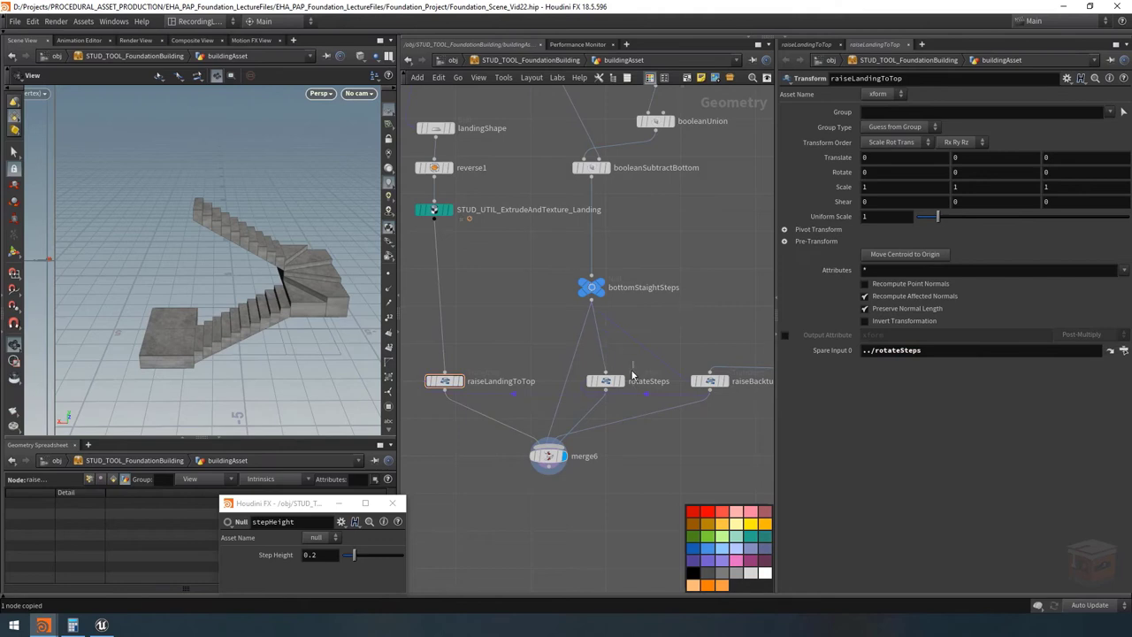
# Copy bbox(-1,D_YMAX) from rotateSteps into raiseLandingToTop's Translate Y.
pyautogui.click(610, 380)
pyautogui.click(1028, 158)
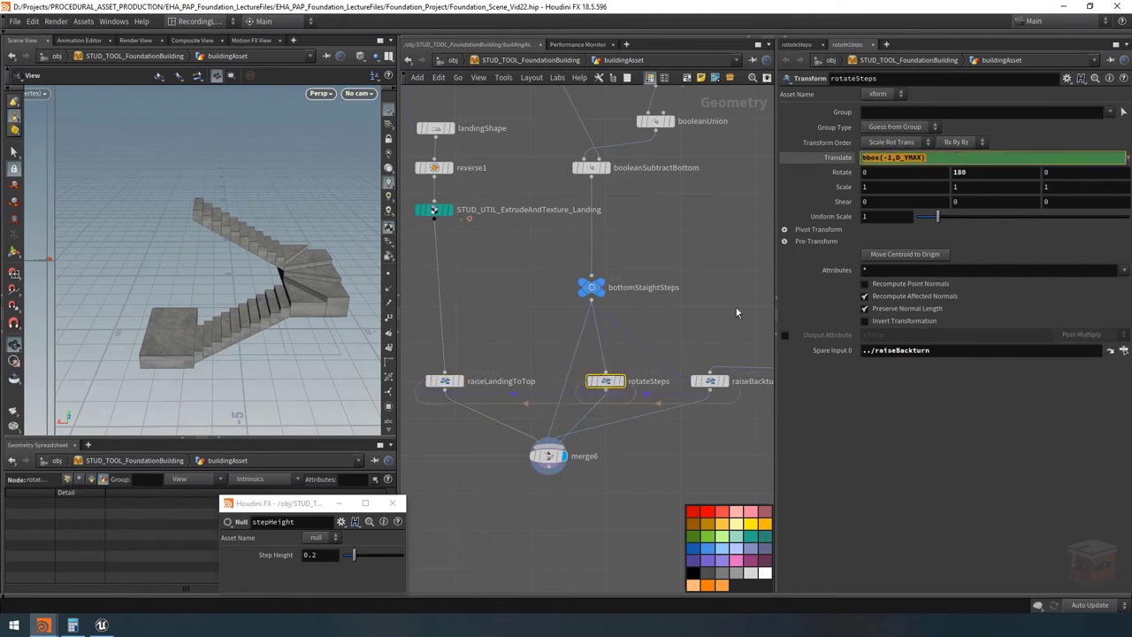
pyautogui.click(445, 381)
pyautogui.hotkey('ctrl', 'v')
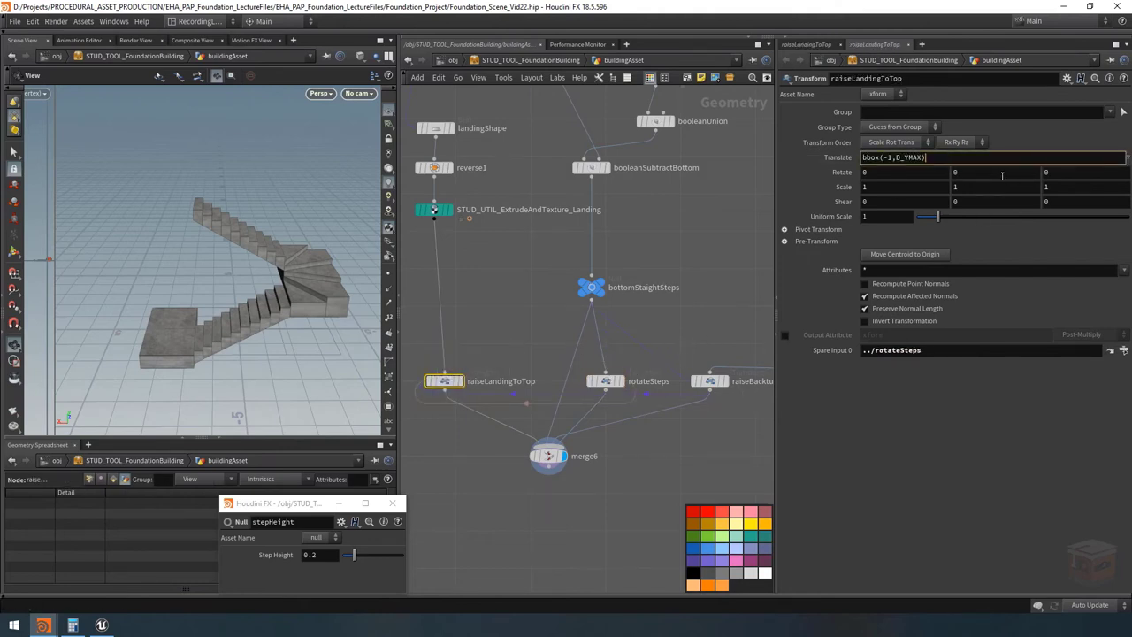
pyautogui.press('Return')
pyautogui.moveTo(293, 245); pyautogui.dragTo(191, 219)
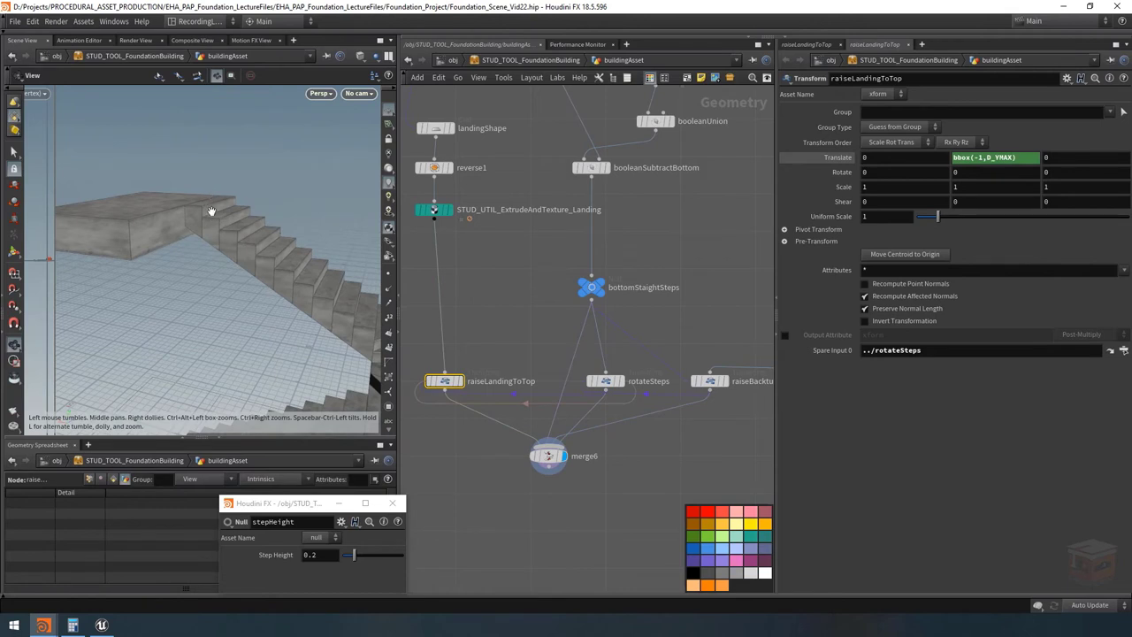
# Append + ch("../stepHeight/stepHeight") to raiseLandingToTop's Translate Y expression.
pyautogui.rightClick(275, 555)
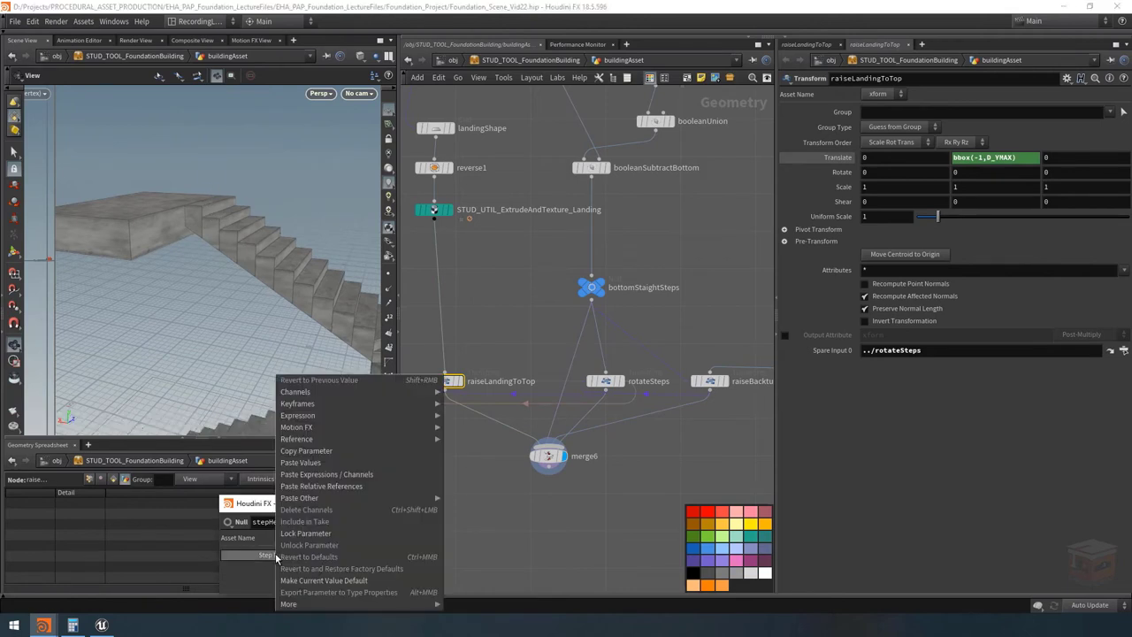
pyautogui.click(306, 450)
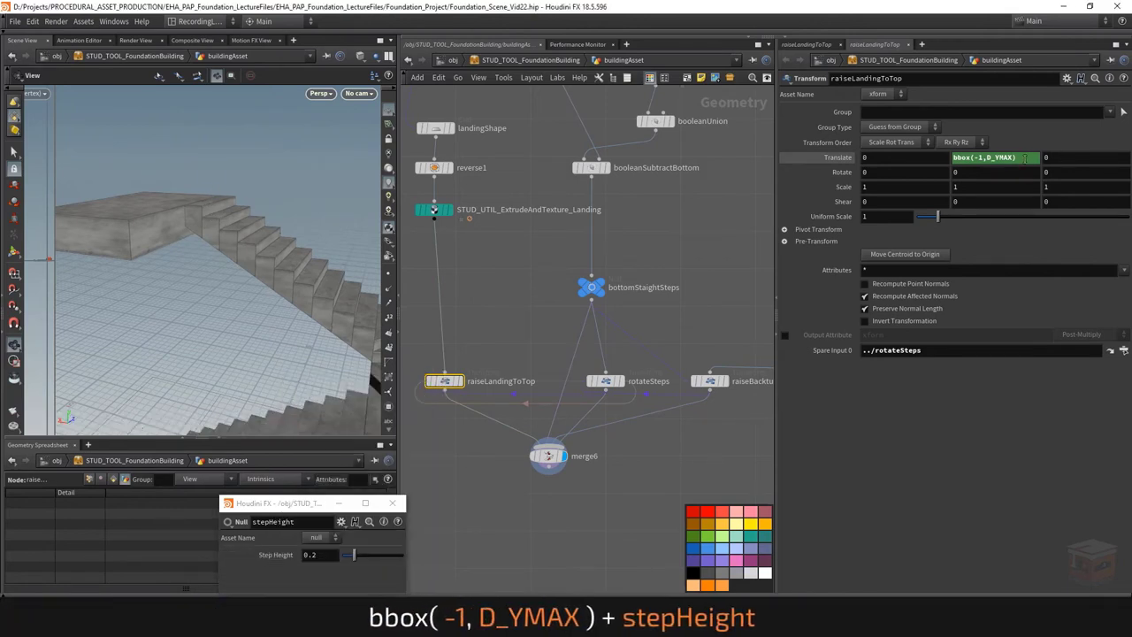
pyautogui.click(1024, 157)
pyautogui.write('+')
pyautogui.rightClick(956, 157)
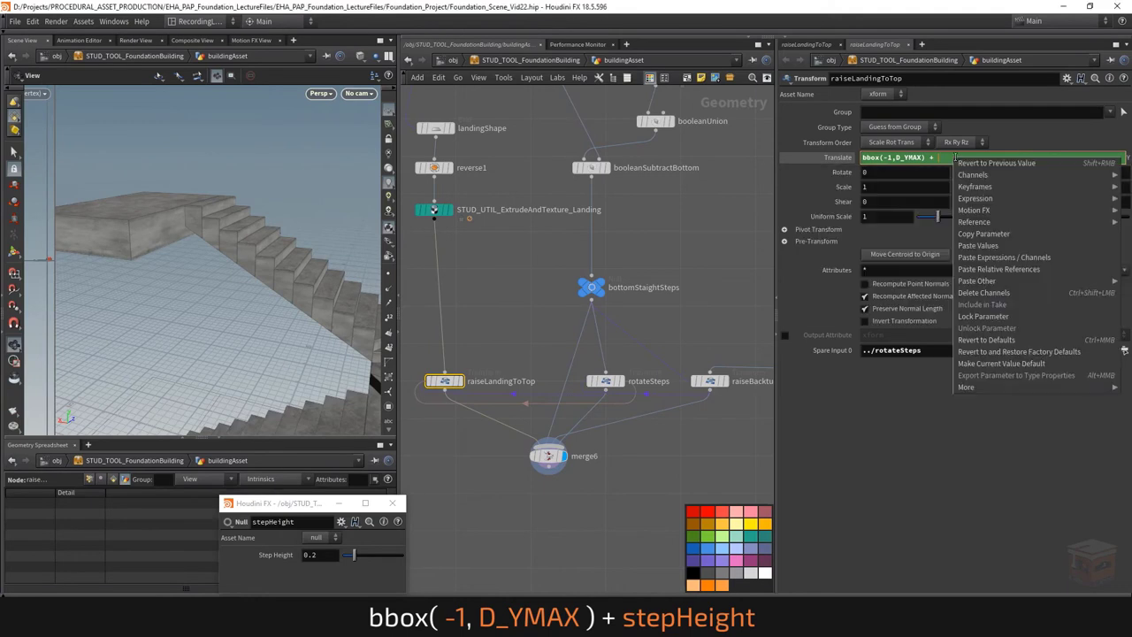
pyautogui.click(1017, 277)
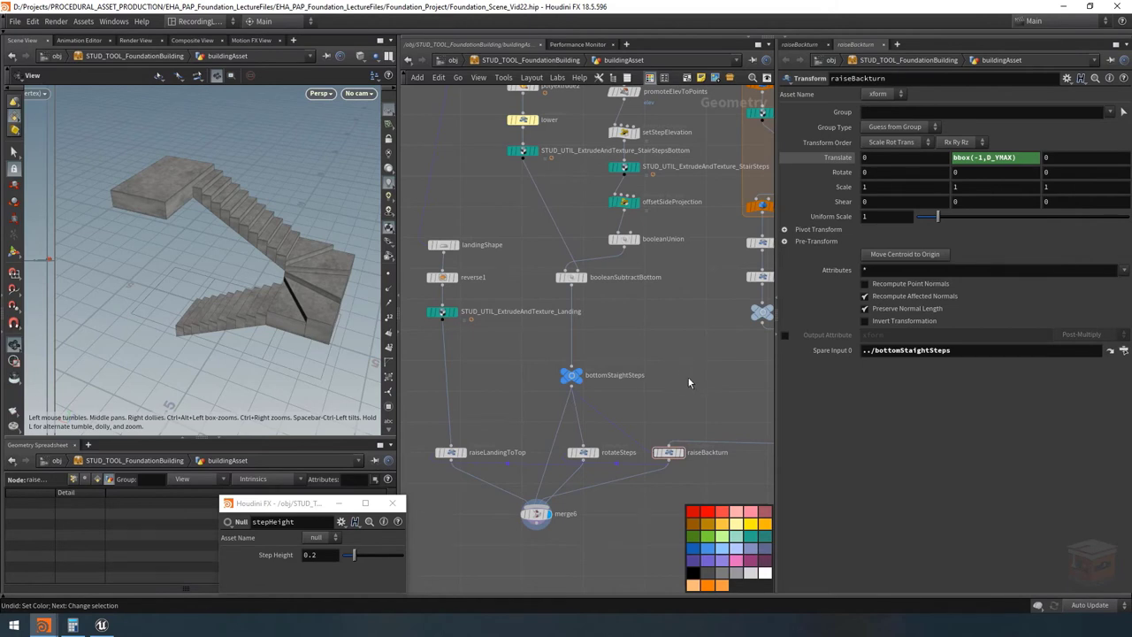
# Select the raise, offset, flatten, straight and backTurn stair placement nodes.
pyautogui.scroll(-2, 696, 378)
pyautogui.moveTo(672, 394); pyautogui.dragTo(400, 444)
pyautogui.scroll(-5, 595, 470)
pyautogui.scroll(4, 597, 376)
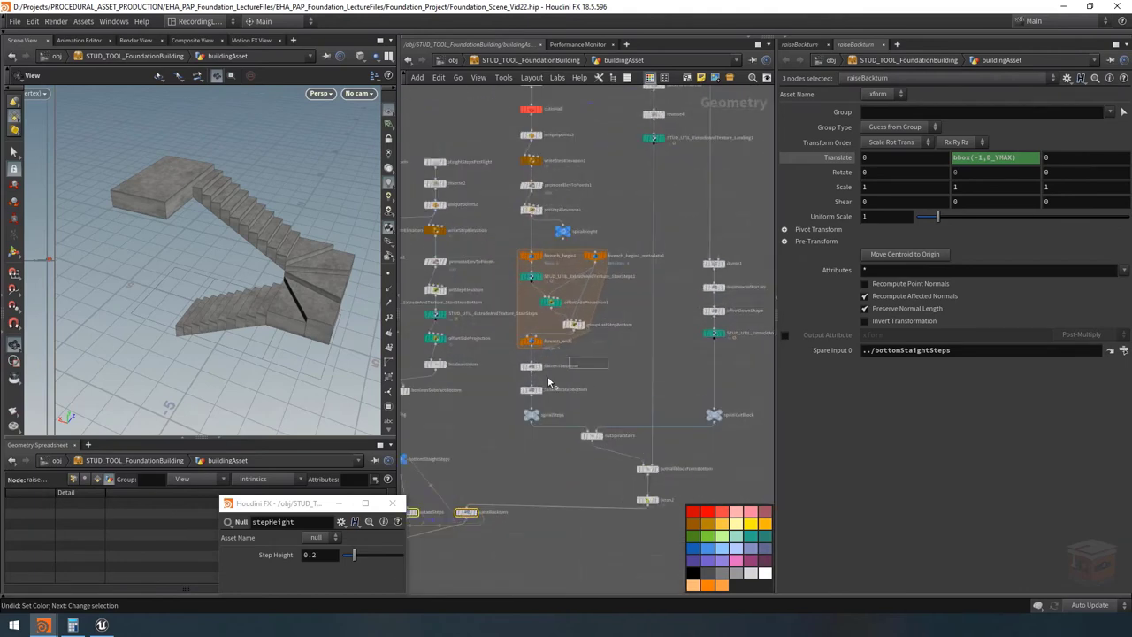
pyautogui.keyDown('shift'); pyautogui.moveTo(511, 403); pyautogui.dragTo(640, 335); pyautogui.keyUp('shift')
pyautogui.keyDown('shift'); pyautogui.moveTo(685, 281); pyautogui.dragTo(744, 316); pyautogui.keyUp('shift')
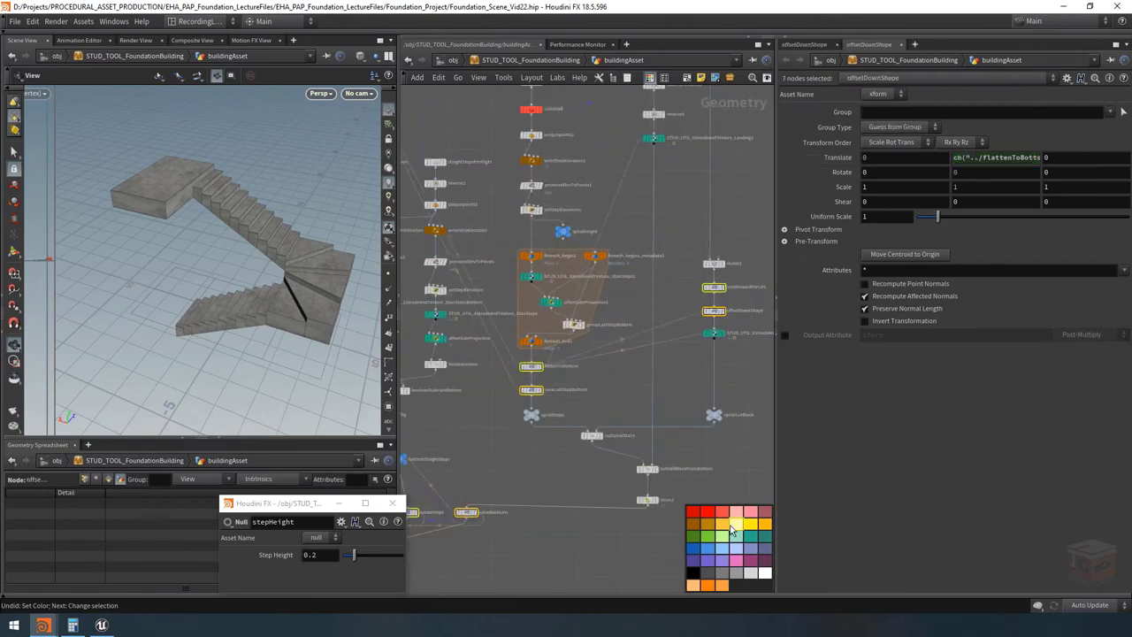
pyautogui.scroll(-2, 610, 372)
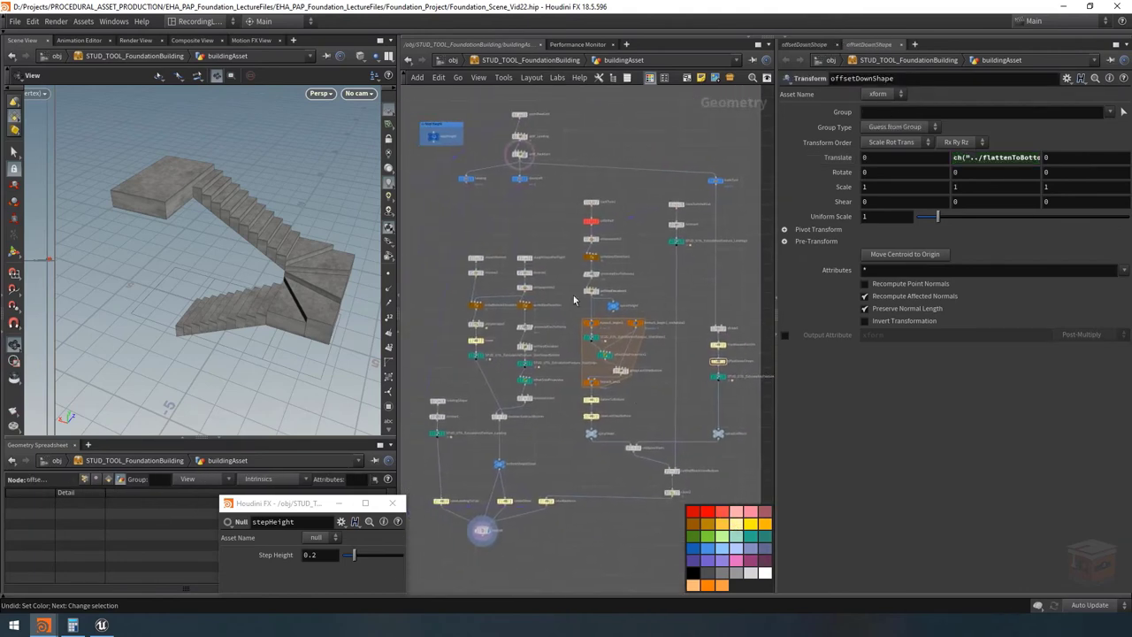
pyautogui.scroll(2, 735, 361)
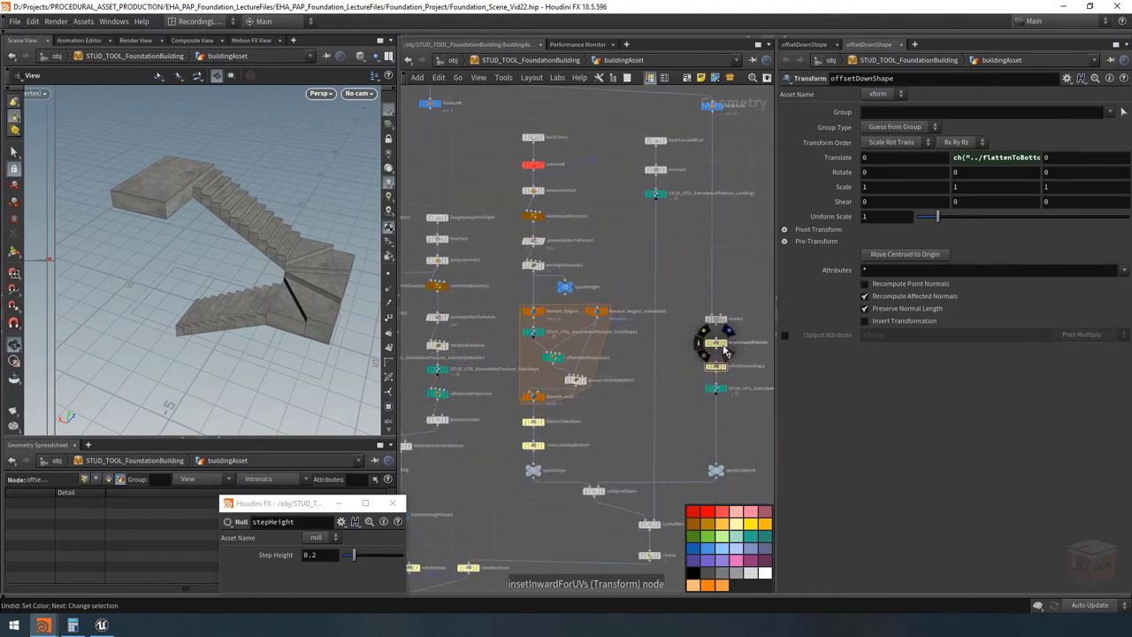
pyautogui.moveTo(397, 177); pyautogui.dragTo(470, 213, button='middle')
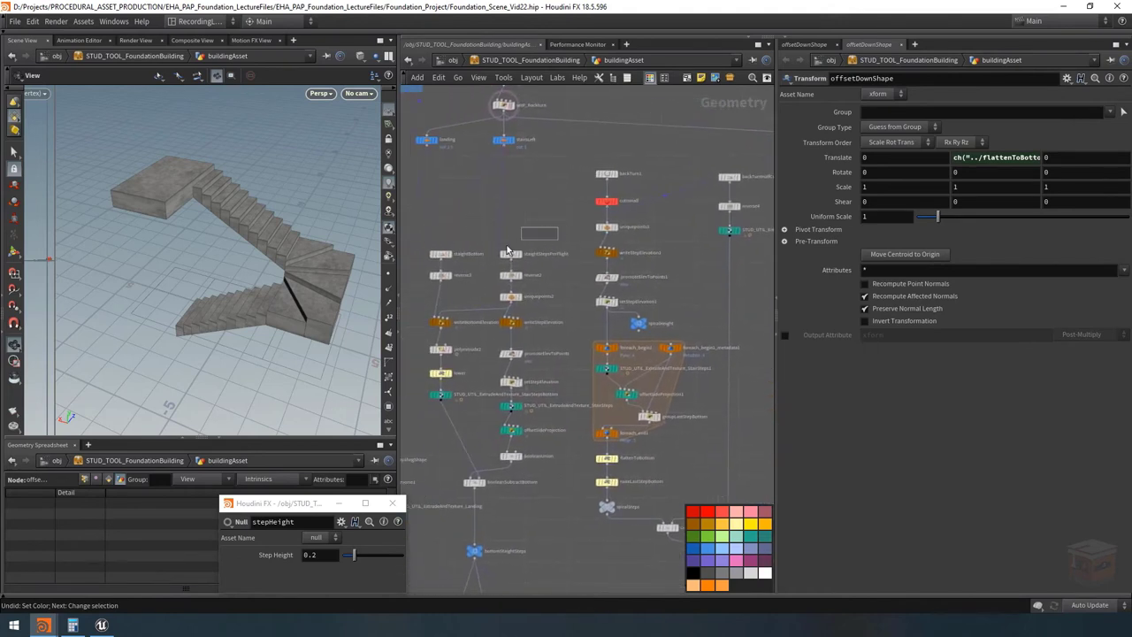
pyautogui.moveTo(507, 251); pyautogui.dragTo(432, 274)
pyautogui.moveTo(495, 221); pyautogui.dragTo(463, 238, button='middle')
pyautogui.moveTo(554, 170); pyautogui.dragTo(618, 211)
pyautogui.keyDown('shift'); pyautogui.moveTo(664, 172); pyautogui.dragTo(730, 223); pyautogui.keyUp('shift')
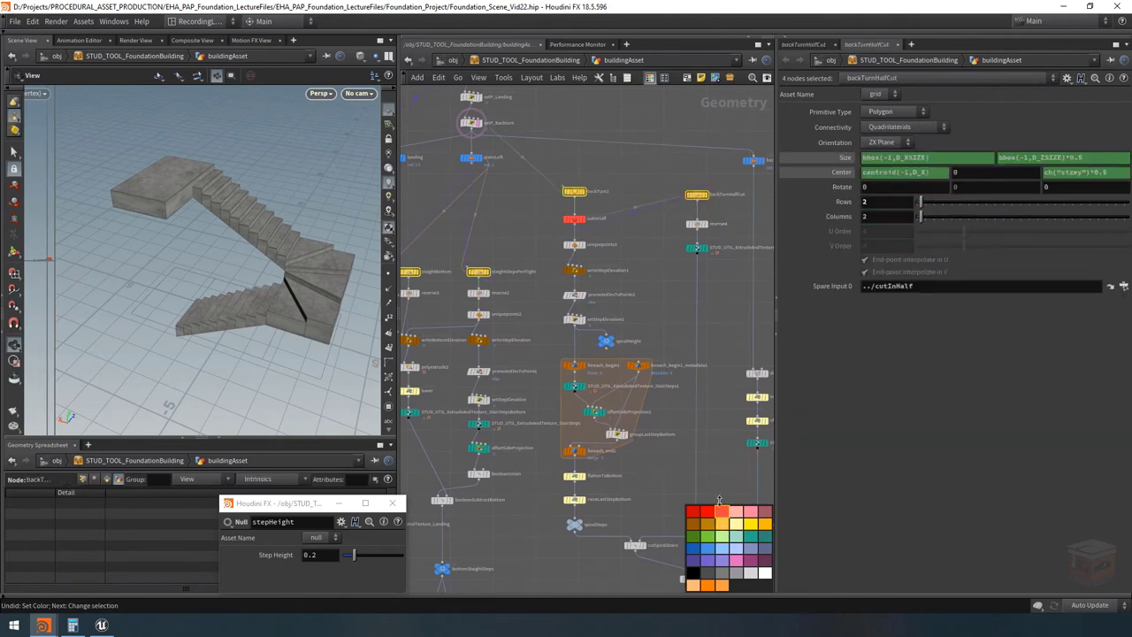
# Colour the selected nodes yellow and select merge6 to view its inputs.
pyautogui.click(654, 274)
pyautogui.scroll(-3, 665, 286)
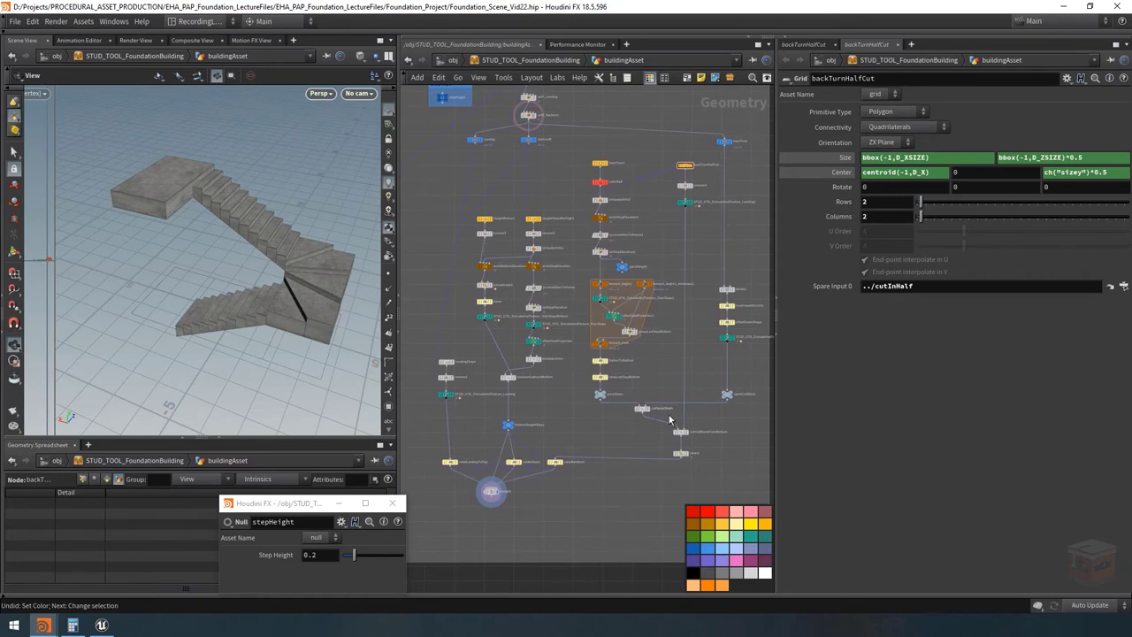
pyautogui.scroll(4, 628, 441)
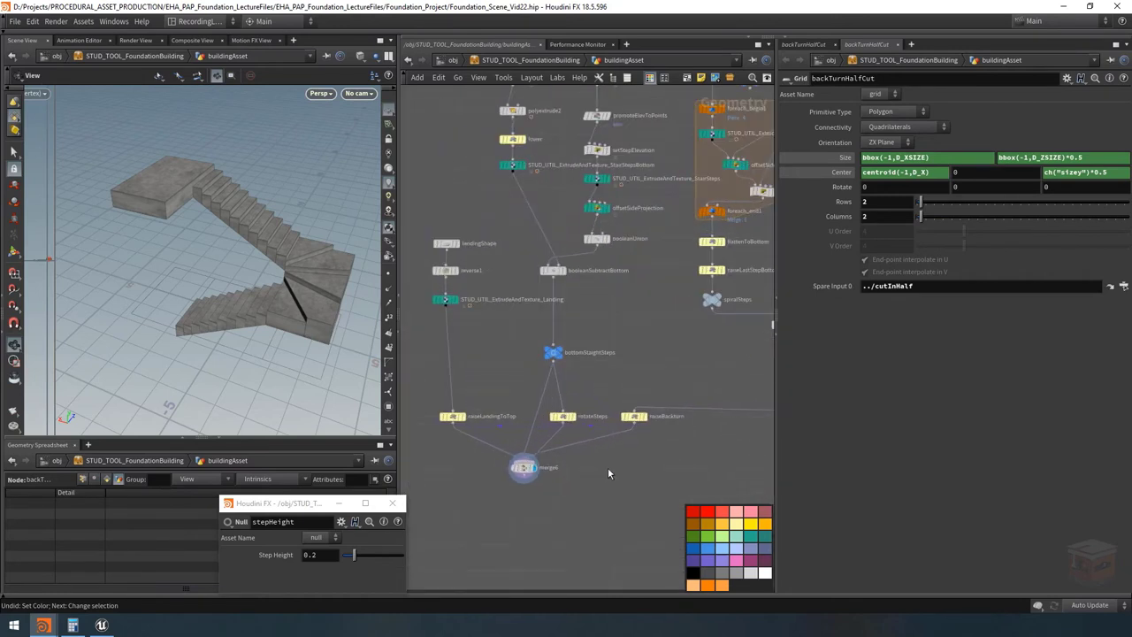
pyautogui.click(553, 464)
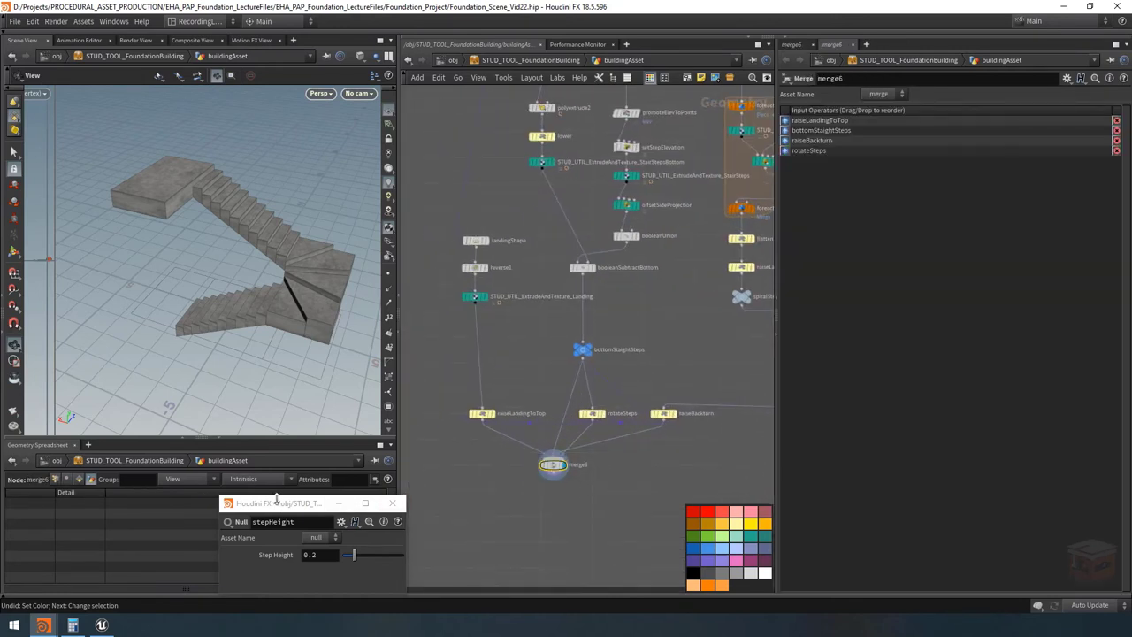
# In the building asset's parameters, try a Floor Height of 4 and inspect the stairs.
pyautogui.moveTo(46, 625)
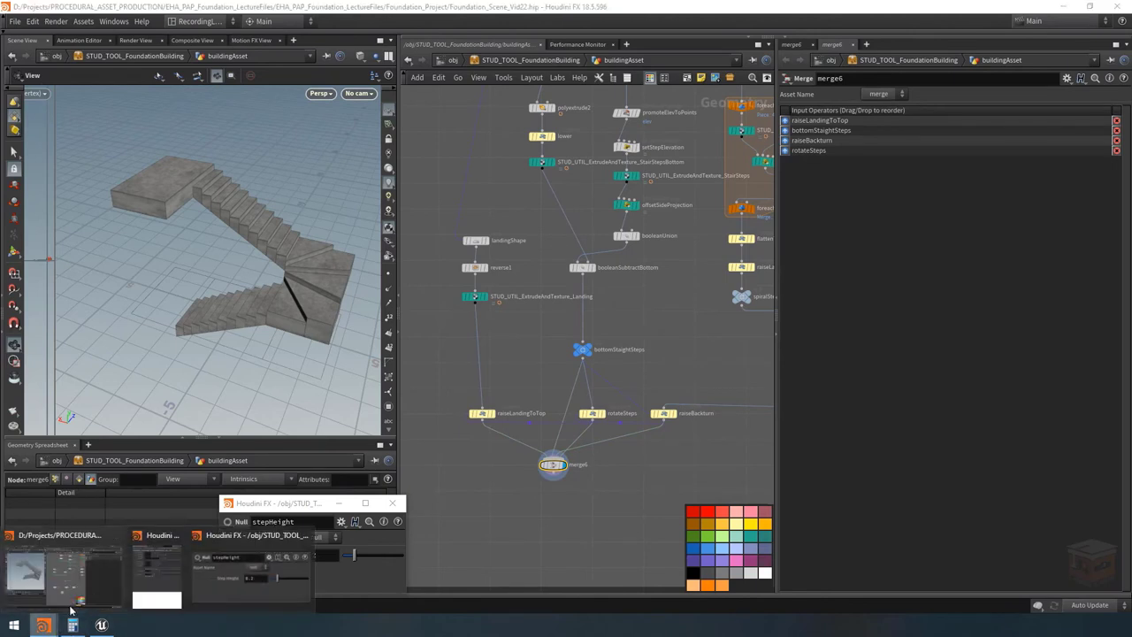
pyautogui.click(155, 571)
pyautogui.moveTo(276, 276); pyautogui.dragTo(283, 268)
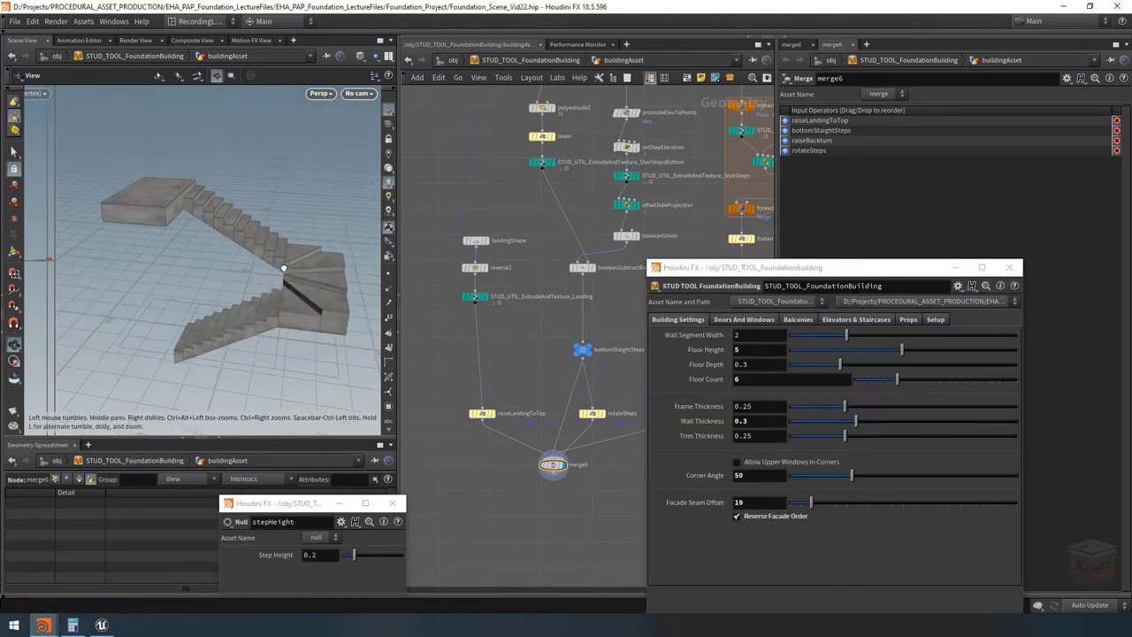
pyautogui.moveTo(239, 310); pyautogui.dragTo(229, 312)
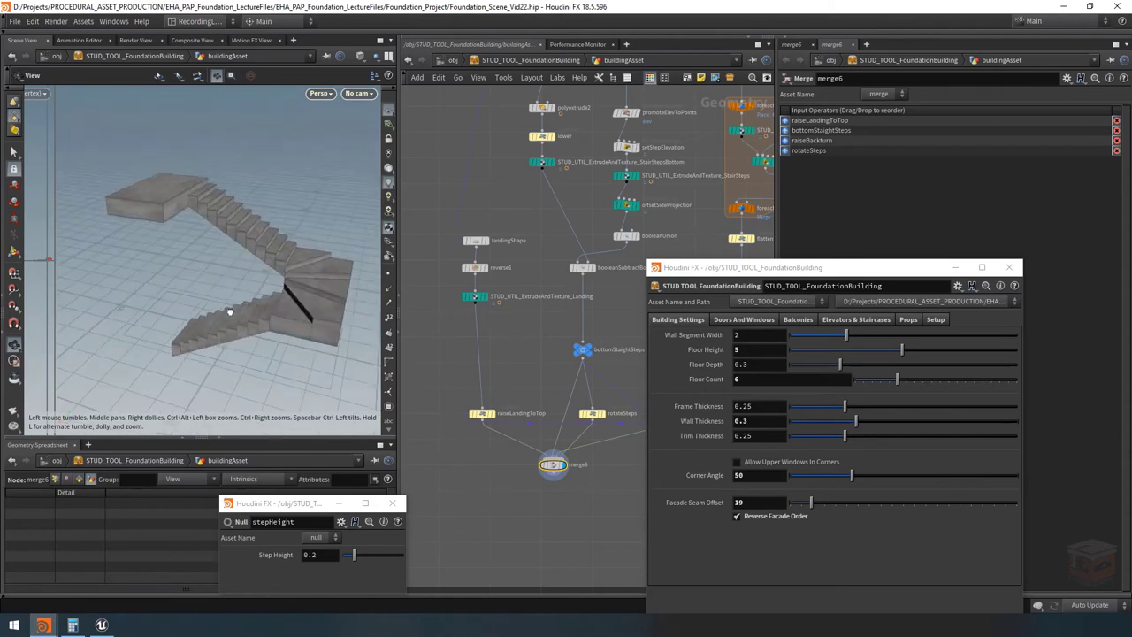
pyautogui.click(757, 350)
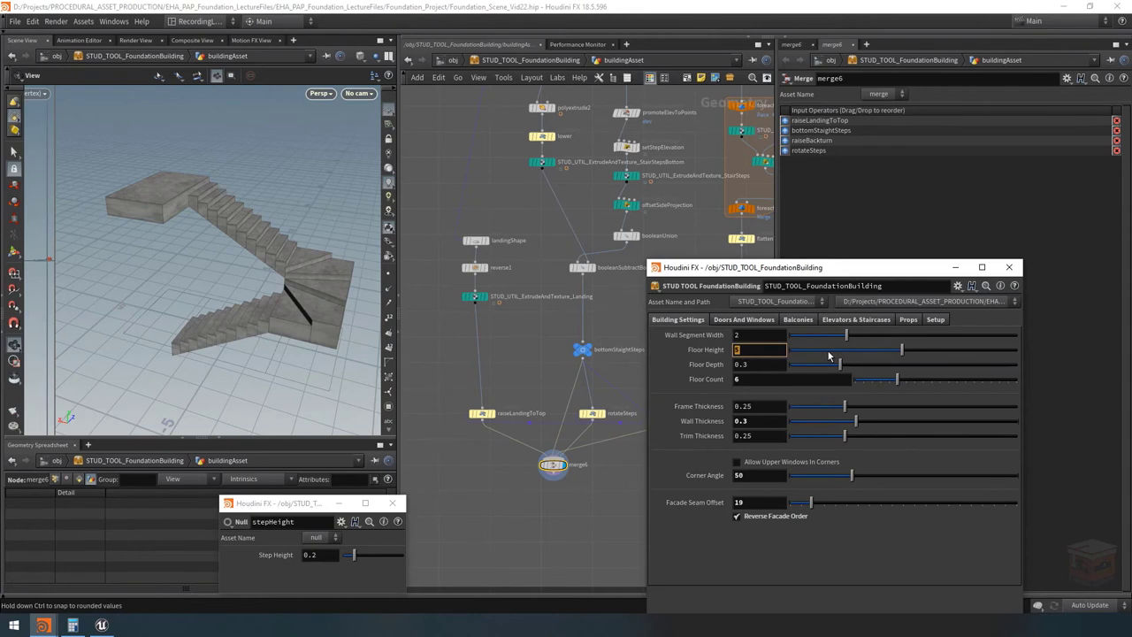
pyautogui.press('Return')
pyautogui.moveTo(270, 279); pyautogui.dragTo(244, 258)
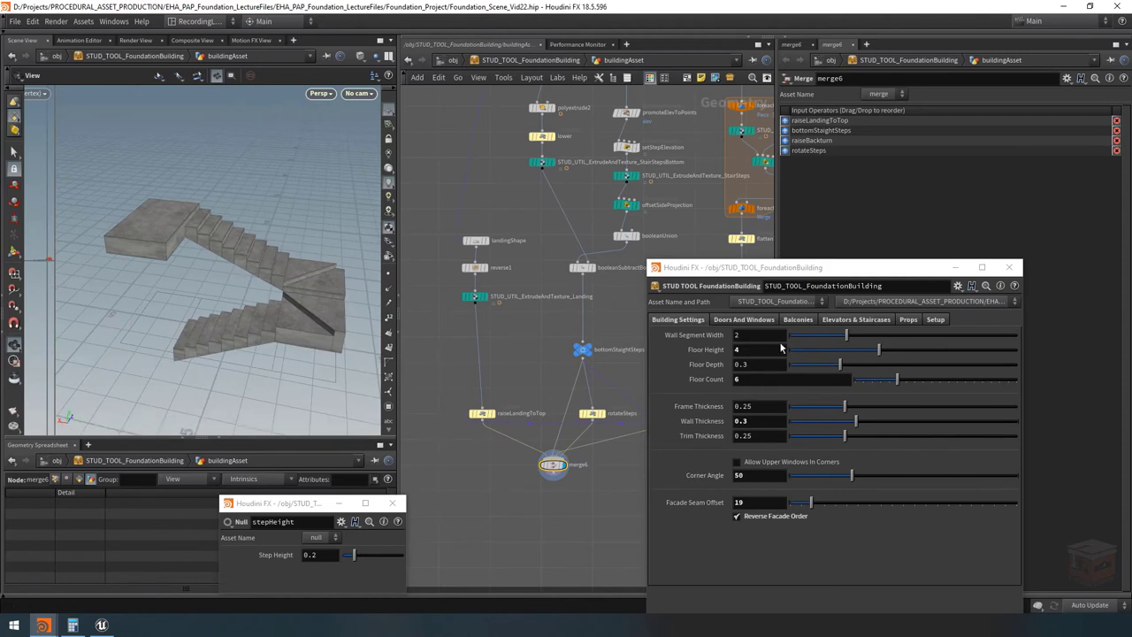
# Set Floor Height to 5.8 and check the taller staircase.
pyautogui.click(766, 348)
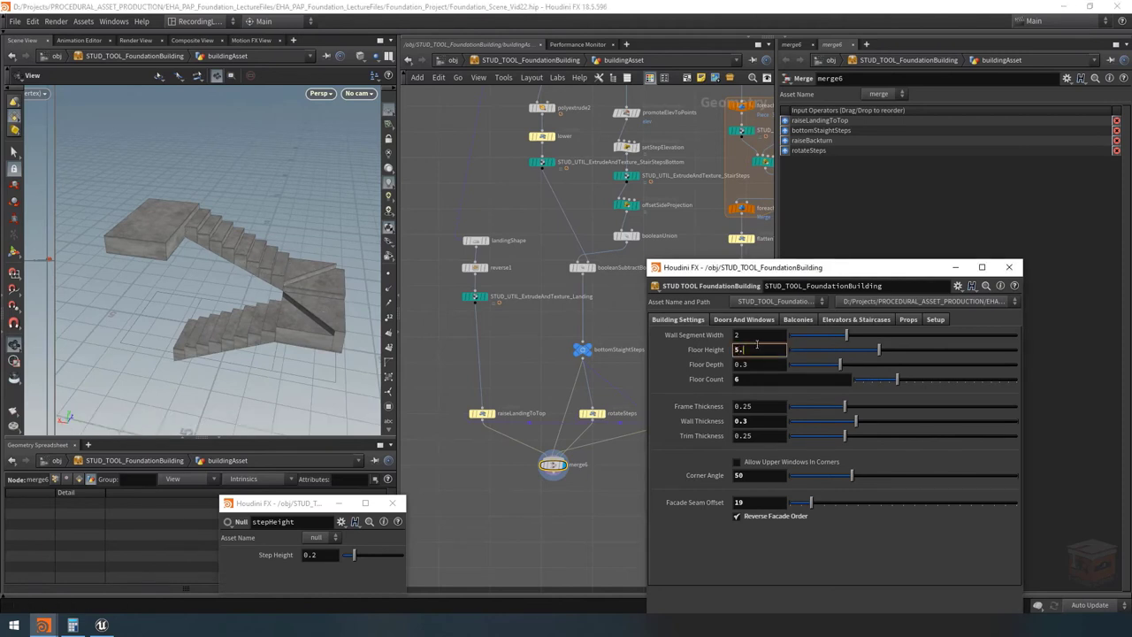
pyautogui.press('Return')
pyautogui.moveTo(312, 290); pyautogui.dragTo(337, 309)
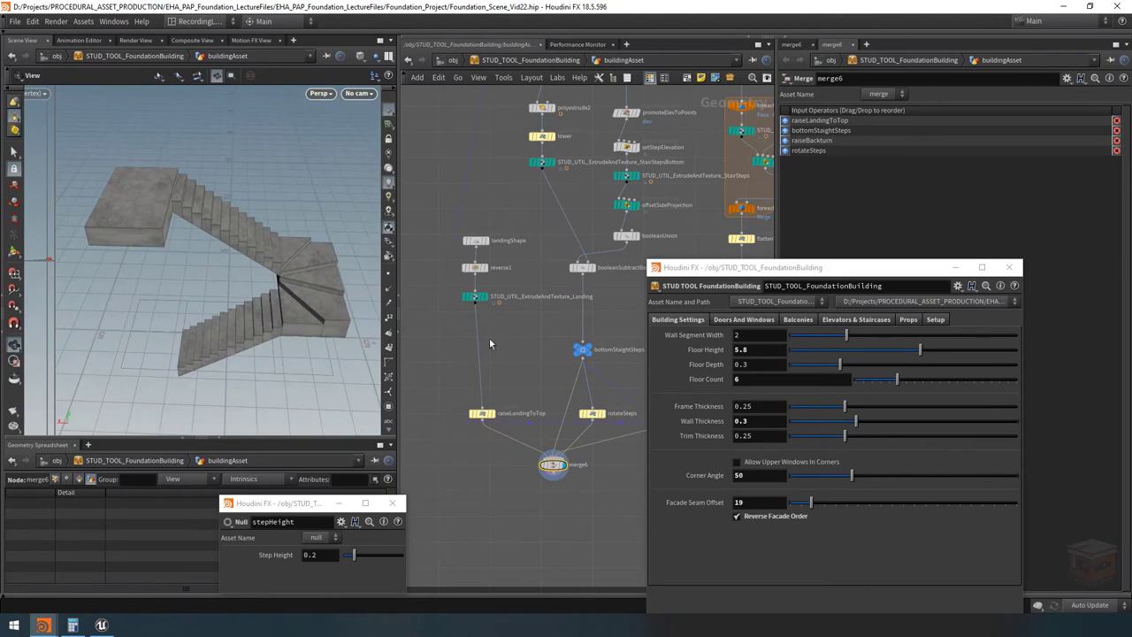
pyautogui.click(858, 320)
# Set Stairwell Width Units to 2 and Back Turn Depth to 3, then minimize the building window.
pyautogui.click(738, 441)
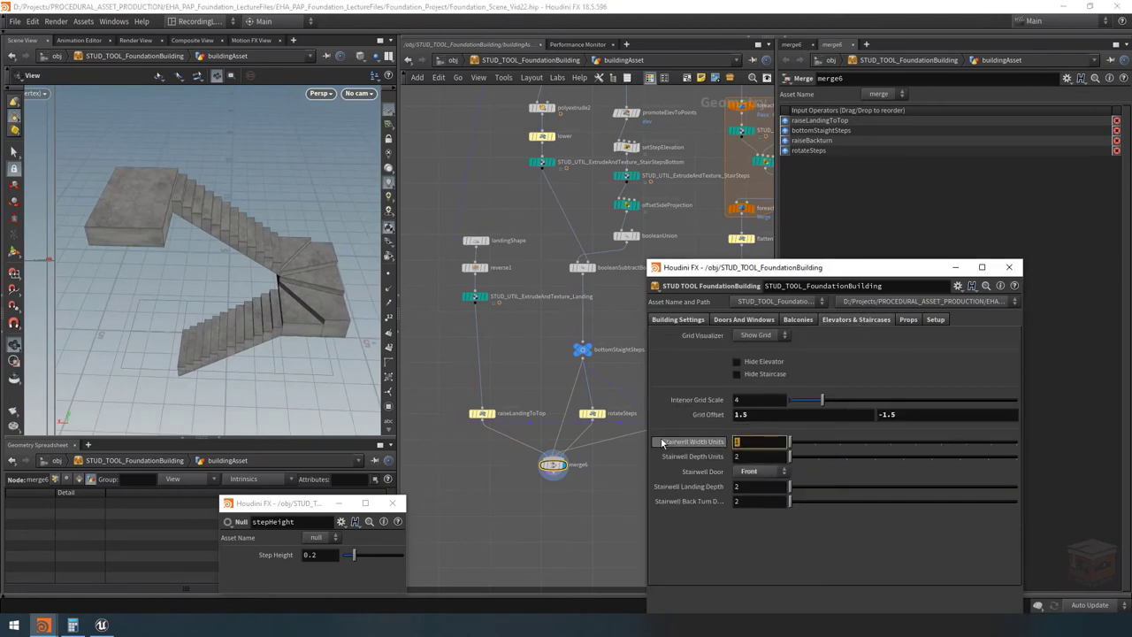
pyautogui.write('2')
pyautogui.press('Return')
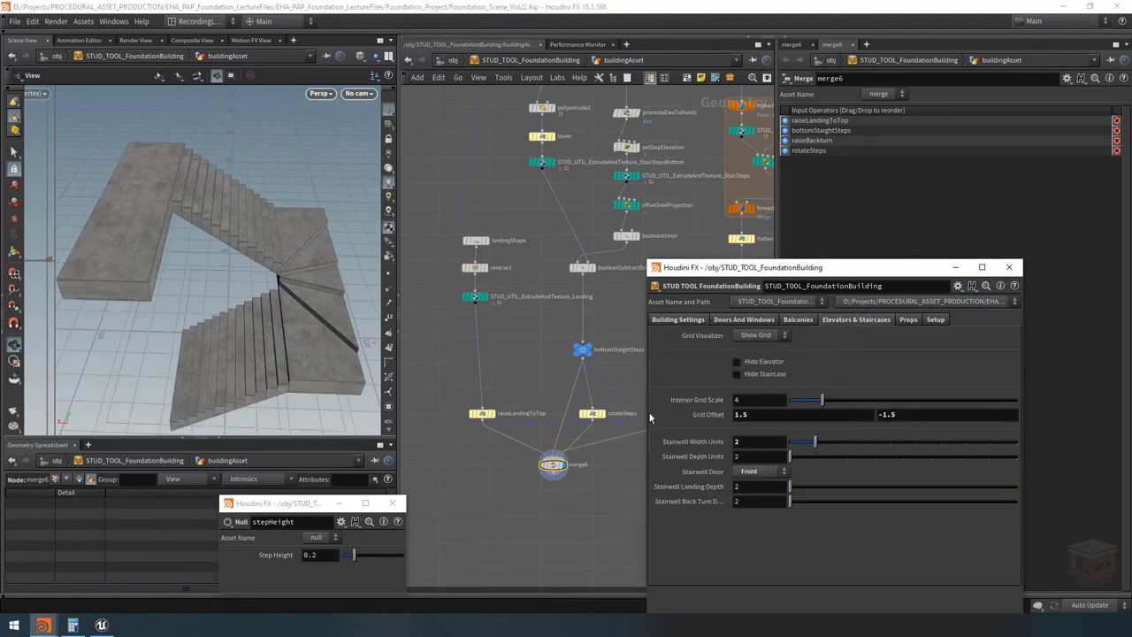
pyautogui.moveTo(349, 336); pyautogui.dragTo(269, 263)
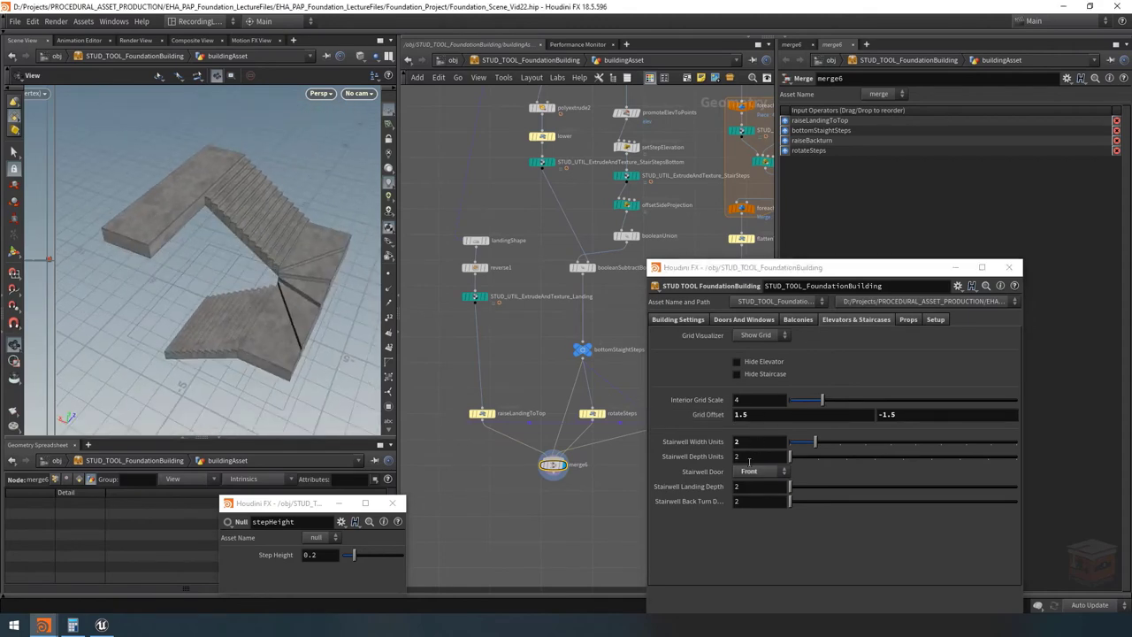
pyautogui.click(758, 501)
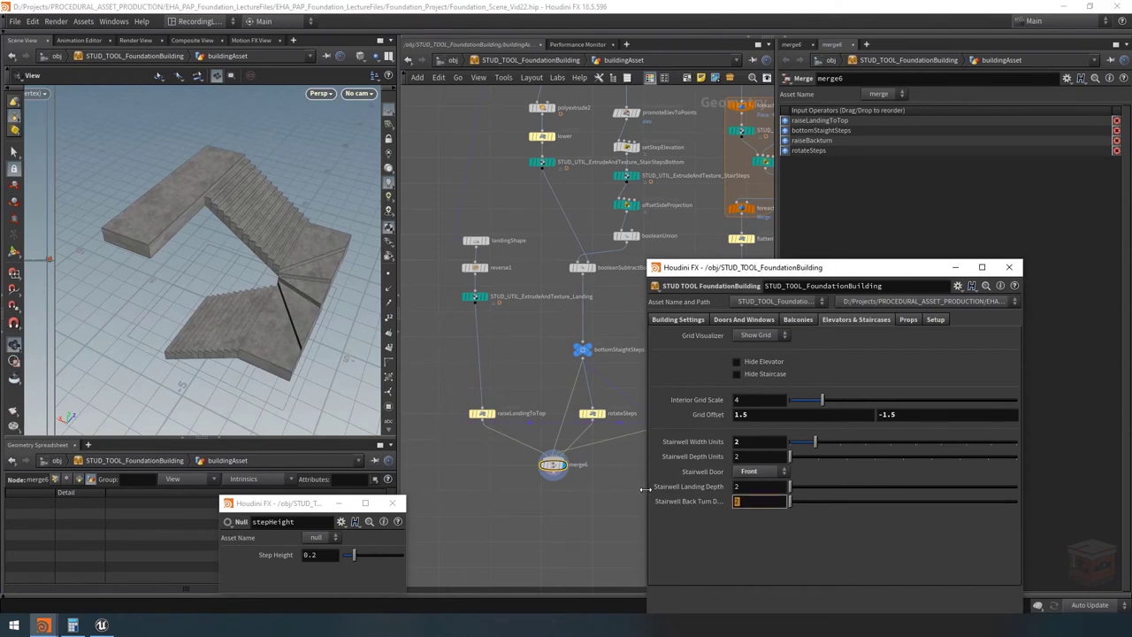
pyautogui.write('3')
pyautogui.press('Return')
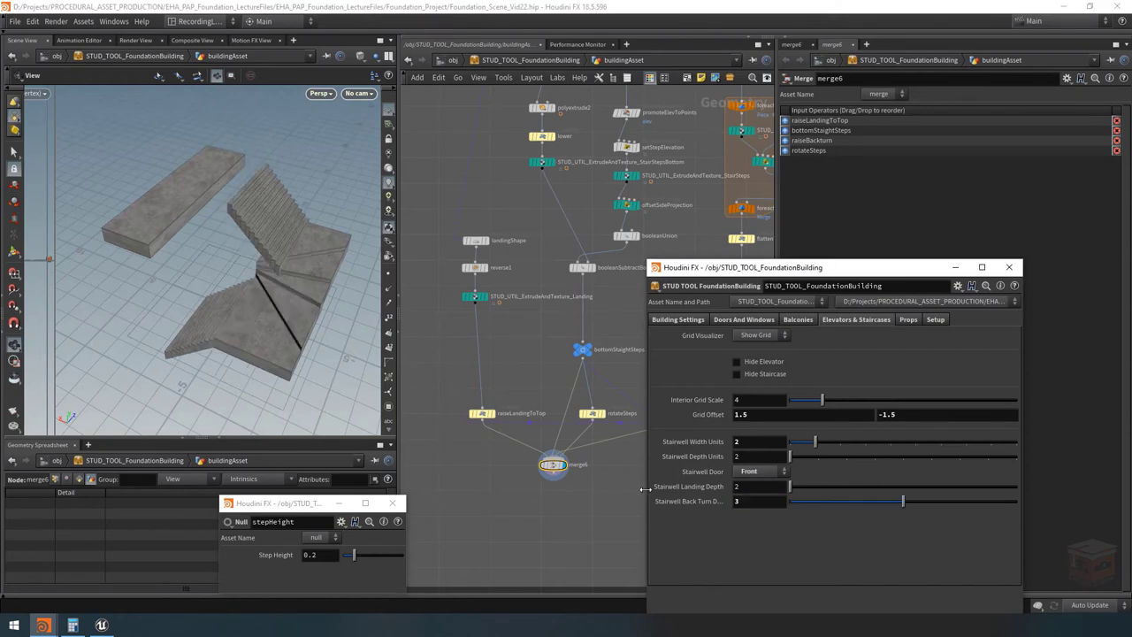
pyautogui.moveTo(285, 271)
pyautogui.mouseDown()
pyautogui.moveTo(298, 265)
pyautogui.moveTo(305, 280)
pyautogui.moveTo(274, 263)
pyautogui.mouseUp()
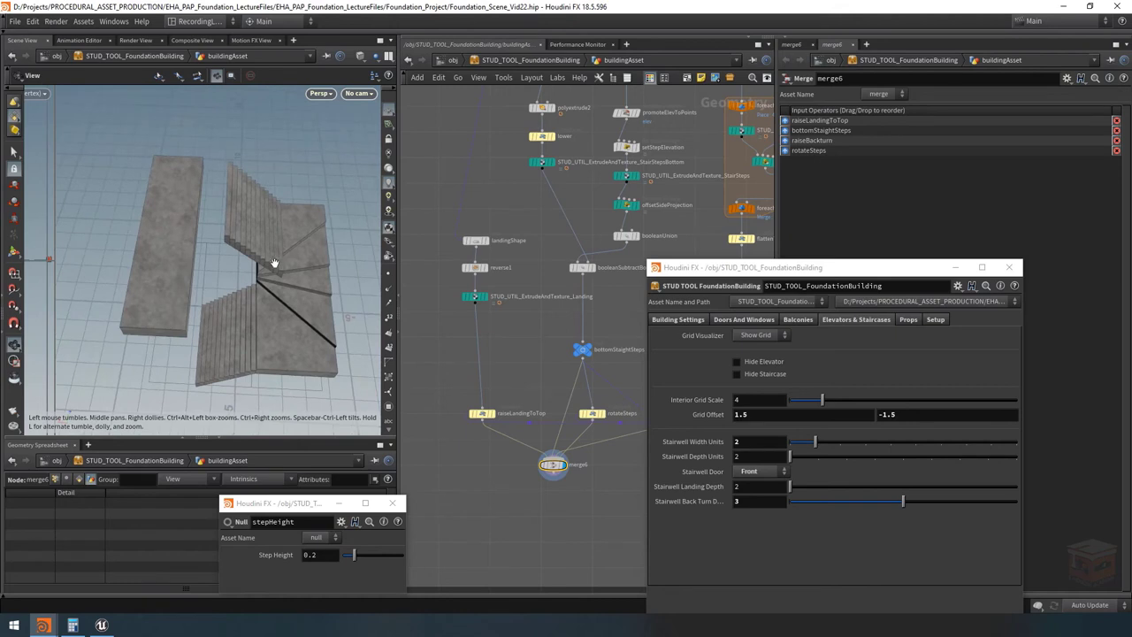
pyautogui.click(955, 268)
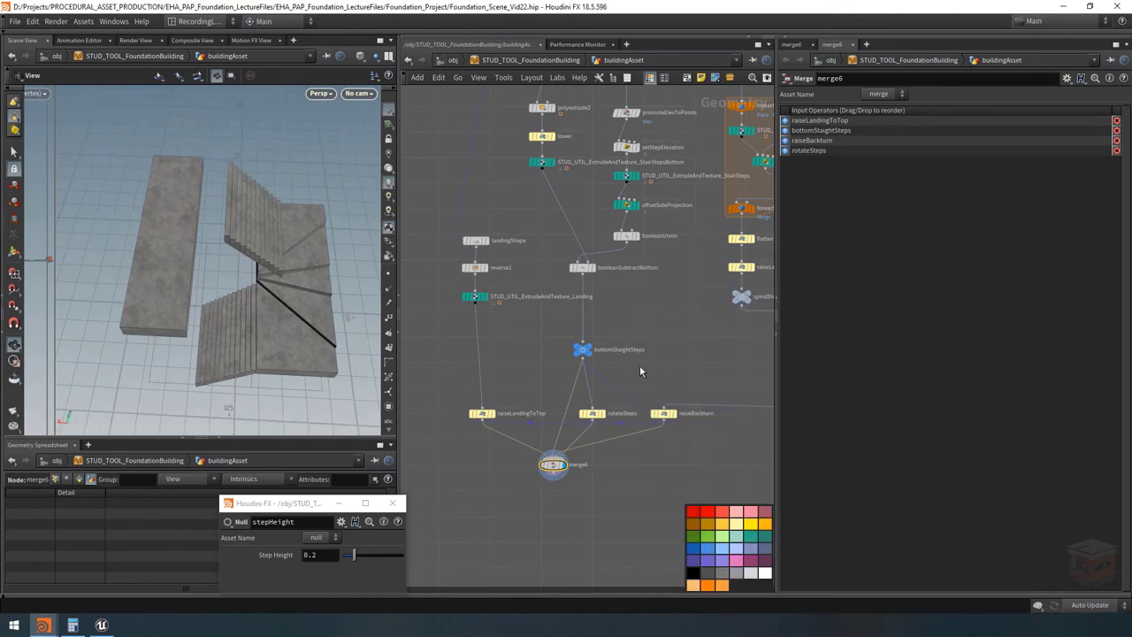
pyautogui.scroll(2, 546, 394)
# Select rotateSteps, test a Pivot Translate X shift, undo it, and inspect the stairs.
pyautogui.click(576, 383)
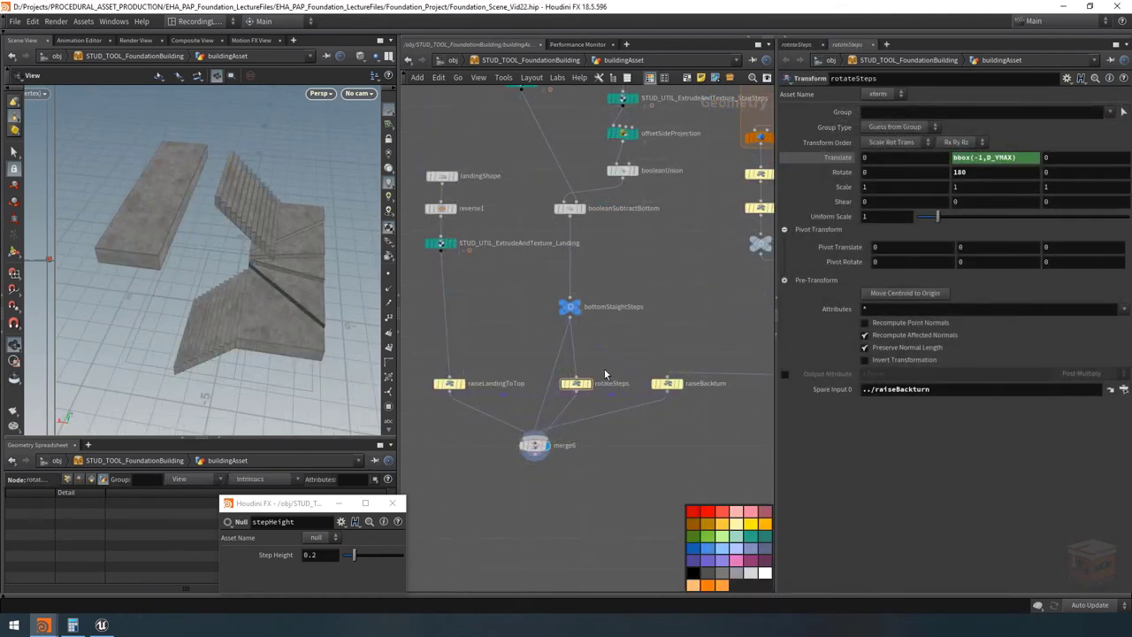
pyautogui.moveTo(566, 389); pyautogui.dragTo(567, 390)
pyautogui.moveTo(886, 247)
pyautogui.mouseDown(button='middle')
pyautogui.moveTo(960, 246)
pyautogui.moveTo(880, 248)
pyautogui.mouseUp(button='middle')
pyautogui.hotkey('ctrl', 'z')
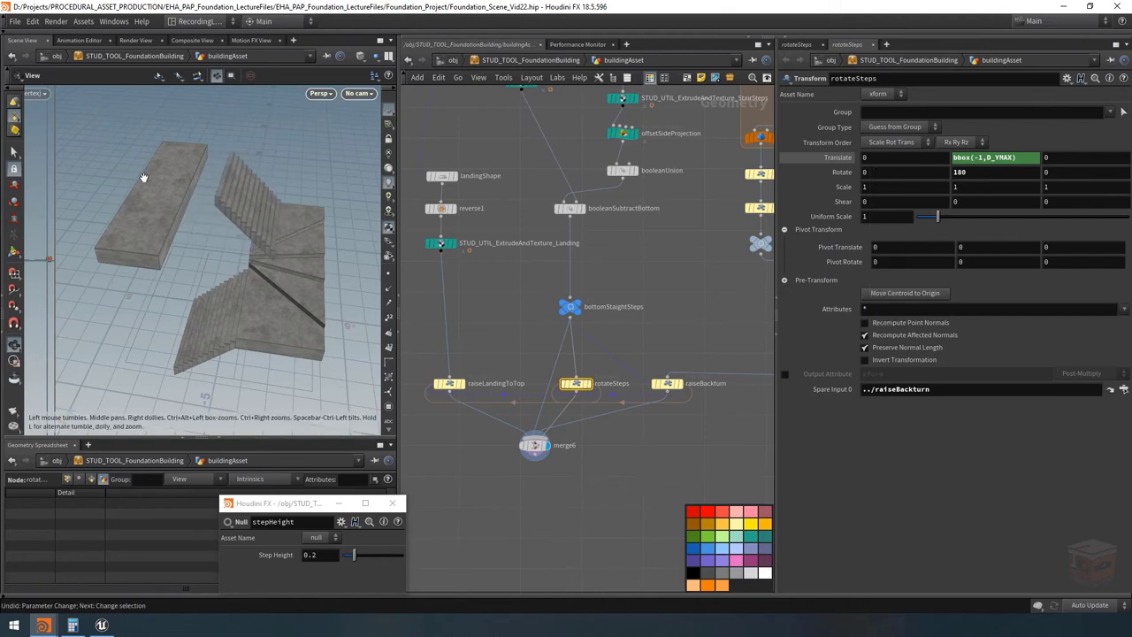
pyautogui.moveTo(254, 257); pyautogui.dragTo(269, 323)
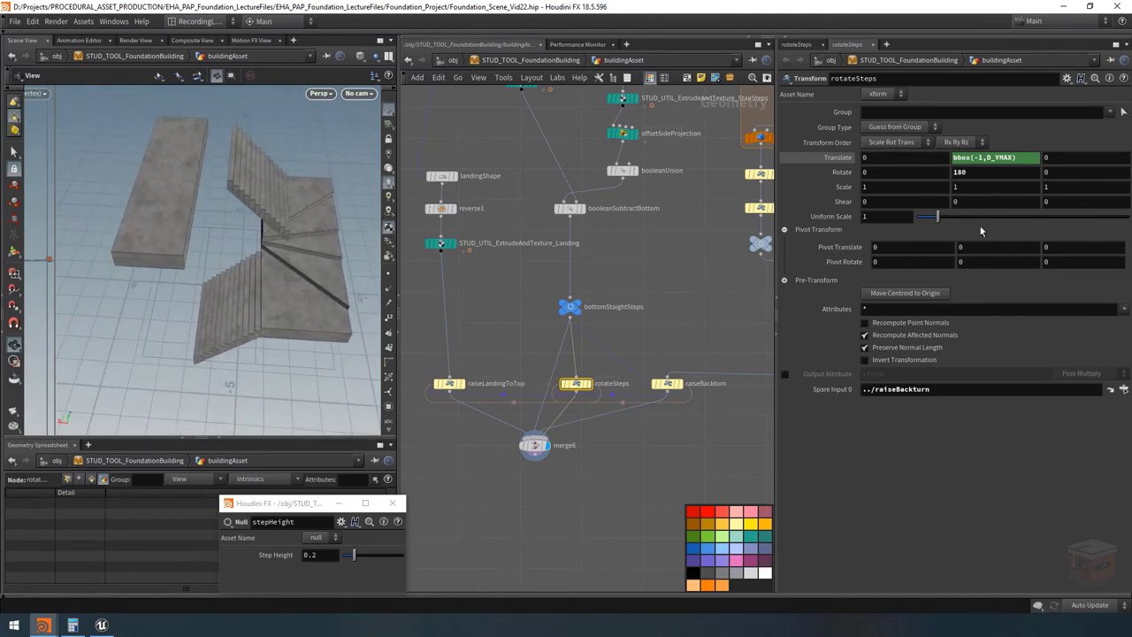
pyautogui.moveTo(260, 254); pyautogui.dragTo(269, 274)
pyautogui.moveTo(284, 169); pyautogui.dragTo(261, 204)
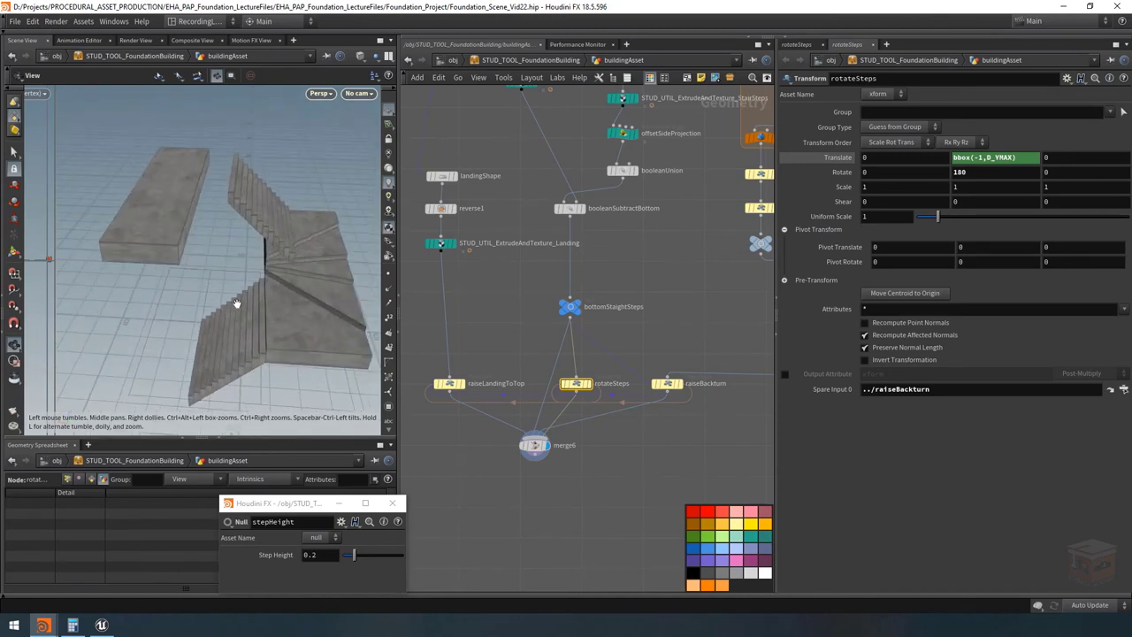
pyautogui.click(231, 333)
# Set rotateSteps' Pivot Translate X to centroid(0,D_X) and check the realigned flight.
pyautogui.click(911, 247)
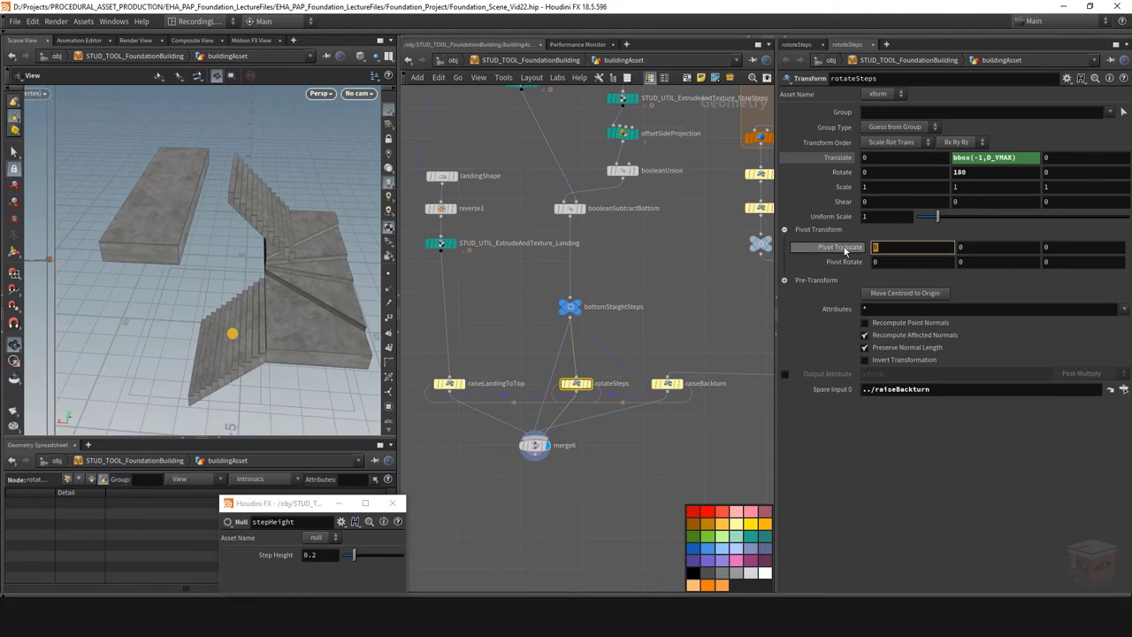
pyautogui.write('centro')
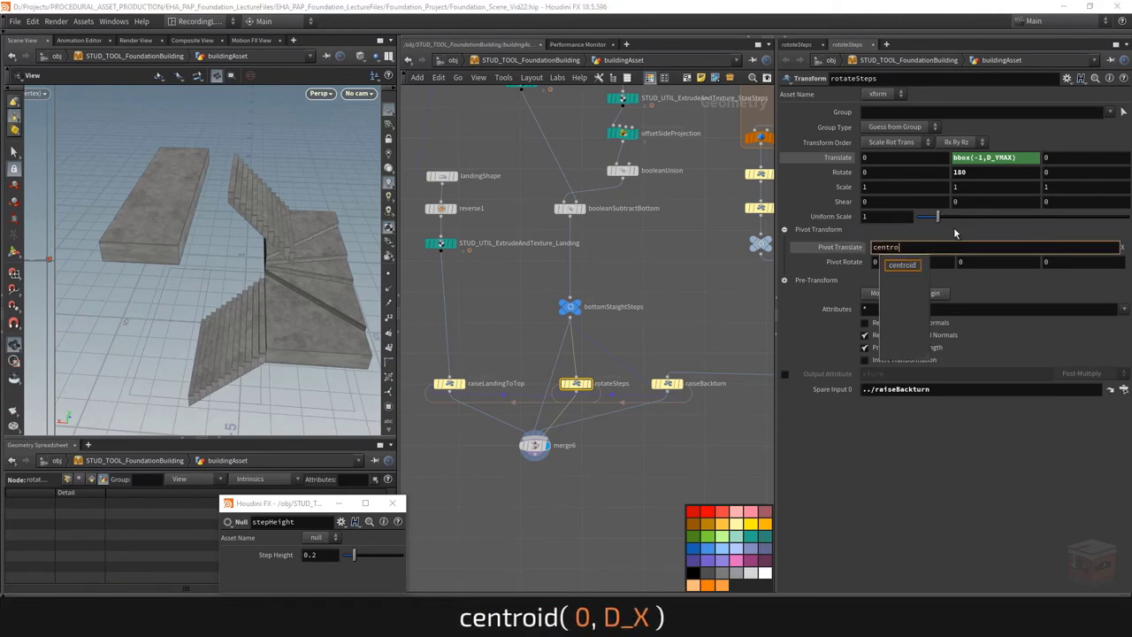
pyautogui.write('id(0')
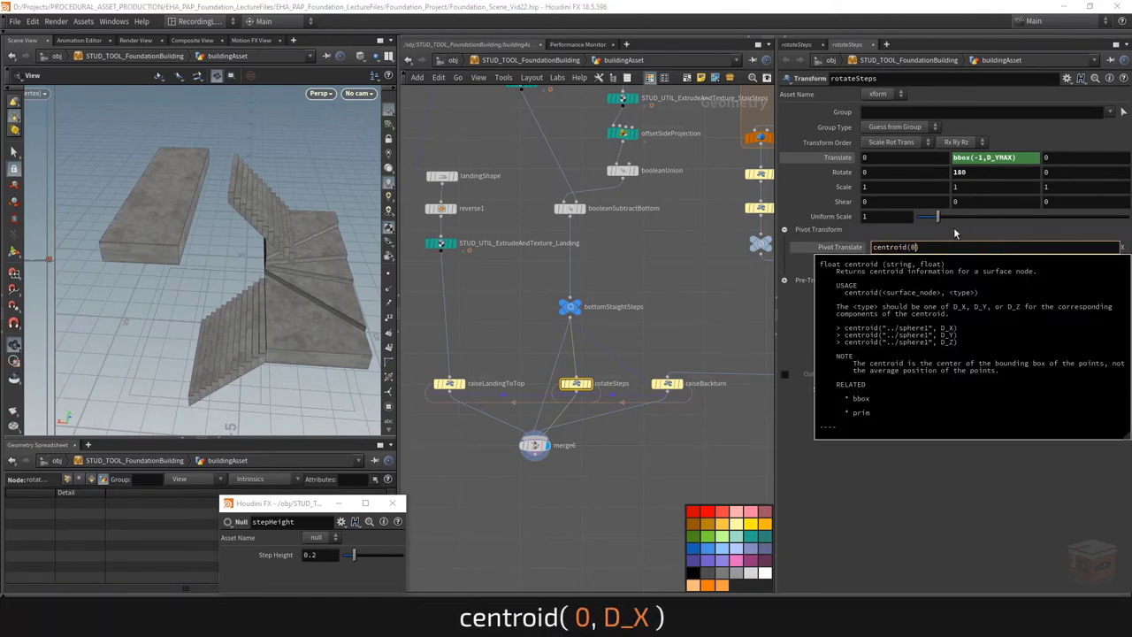
pyautogui.write(',D_X')
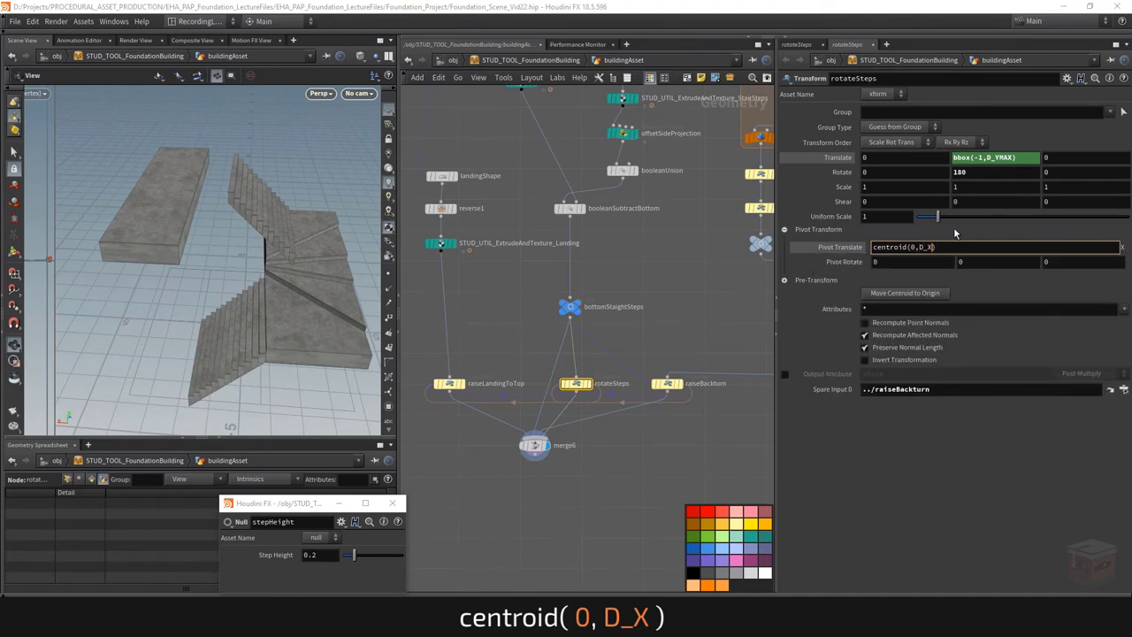
pyautogui.press('Return')
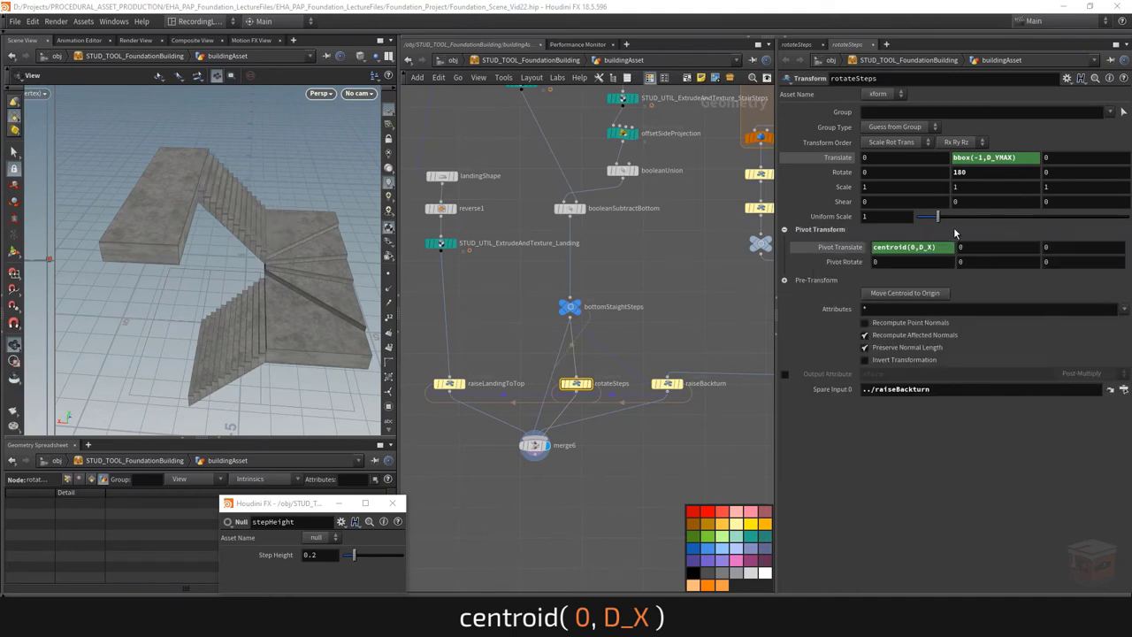
pyautogui.moveTo(277, 231)
pyautogui.mouseDown()
pyautogui.moveTo(207, 232)
pyautogui.moveTo(297, 232)
pyautogui.mouseUp()
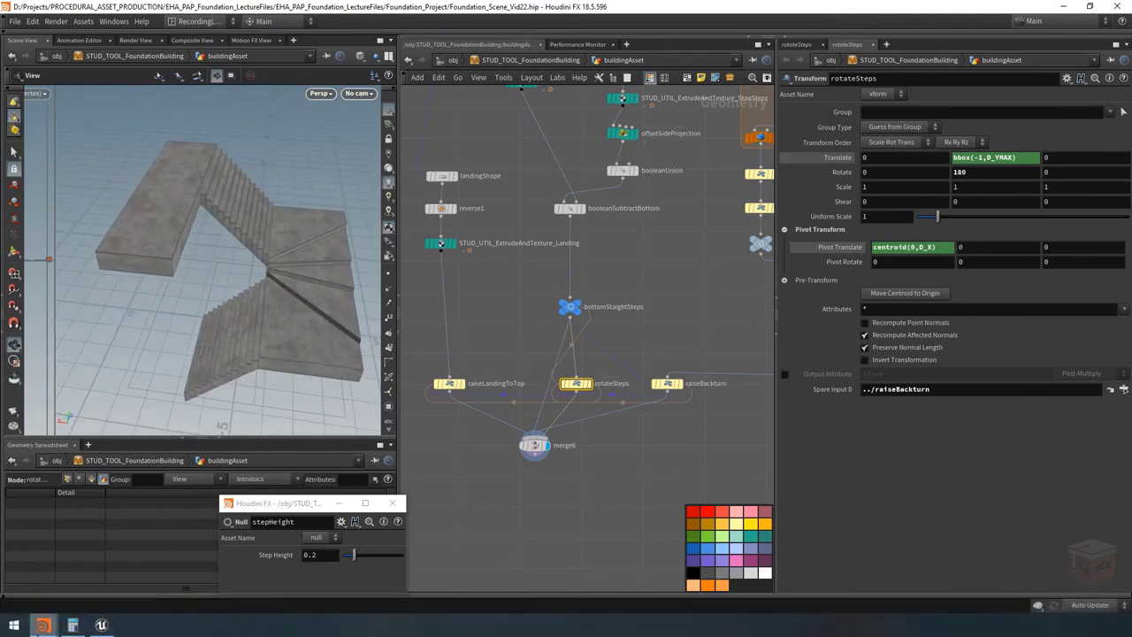
# In the building parameters, try Back Turn Depth 2 and Landing Depth 4.
pyautogui.moveTo(43, 624)
pyautogui.click(168, 572)
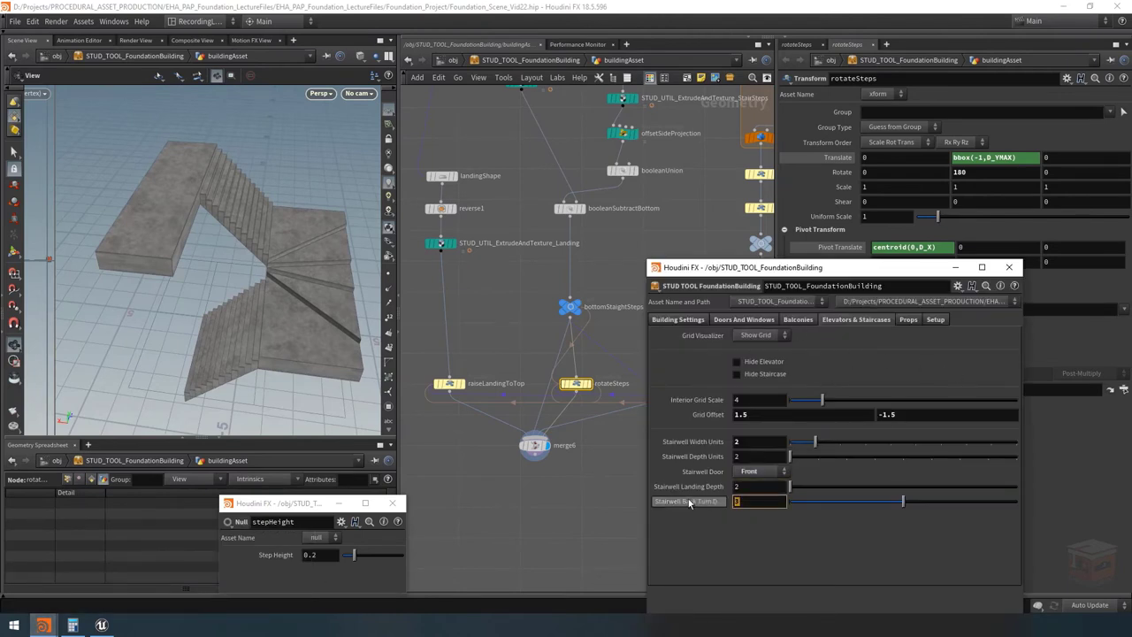
pyautogui.click(752, 500)
pyautogui.write('2')
pyautogui.press('Return')
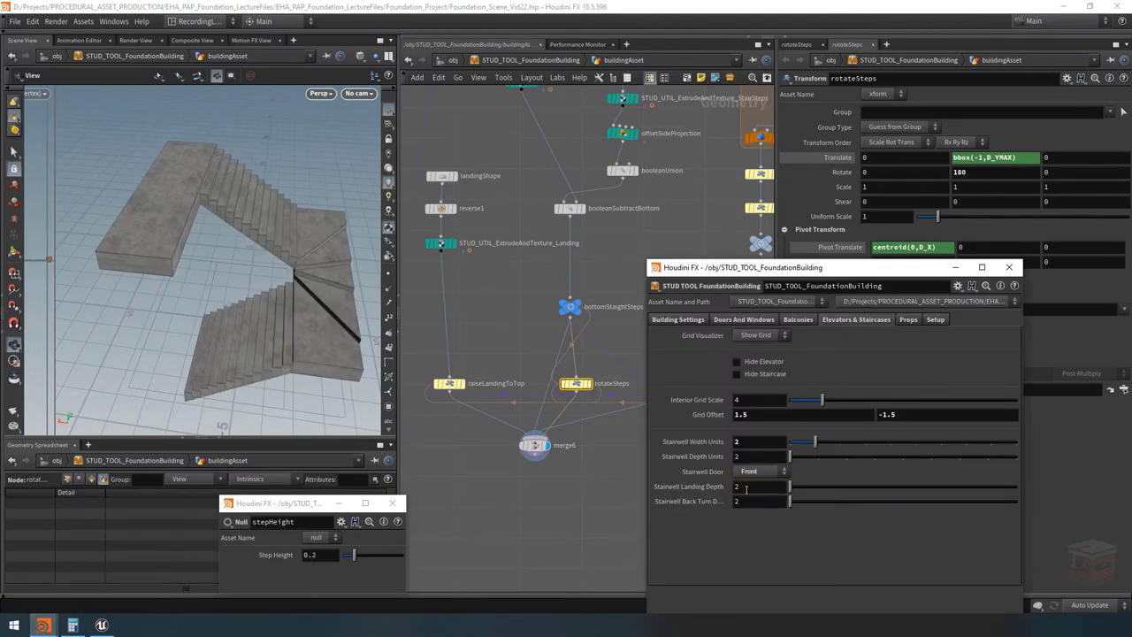
pyautogui.click(751, 486)
pyautogui.write('4')
pyautogui.press('Return')
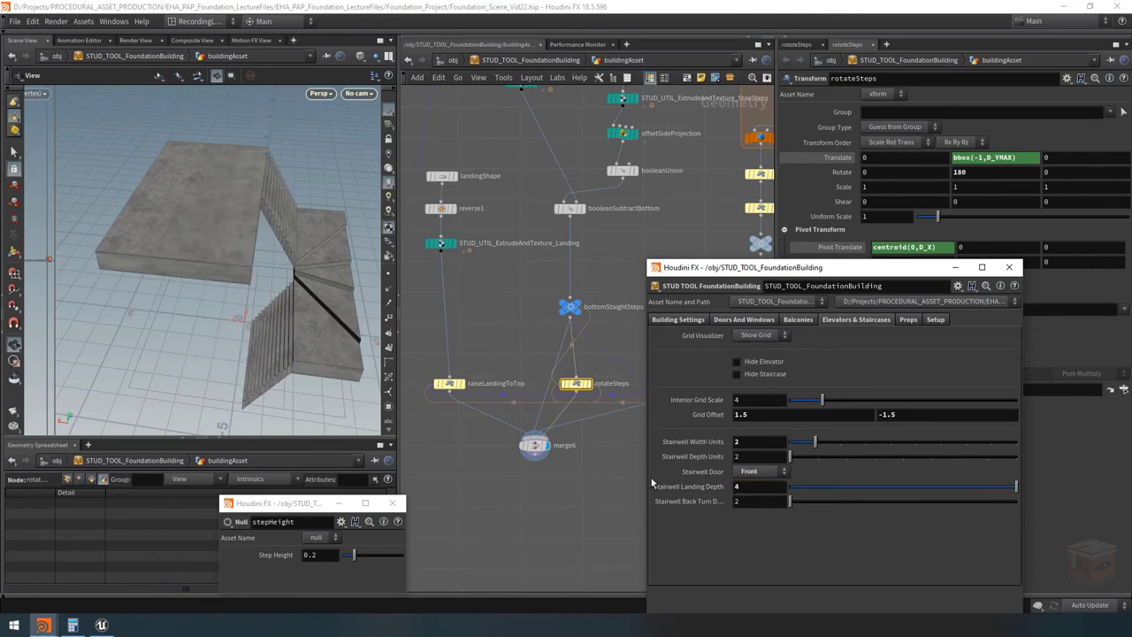
pyautogui.moveTo(293, 245)
pyautogui.mouseDown()
pyautogui.moveTo(268, 240)
pyautogui.moveTo(297, 220)
pyautogui.moveTo(313, 227)
pyautogui.moveTo(310, 244)
pyautogui.mouseUp()
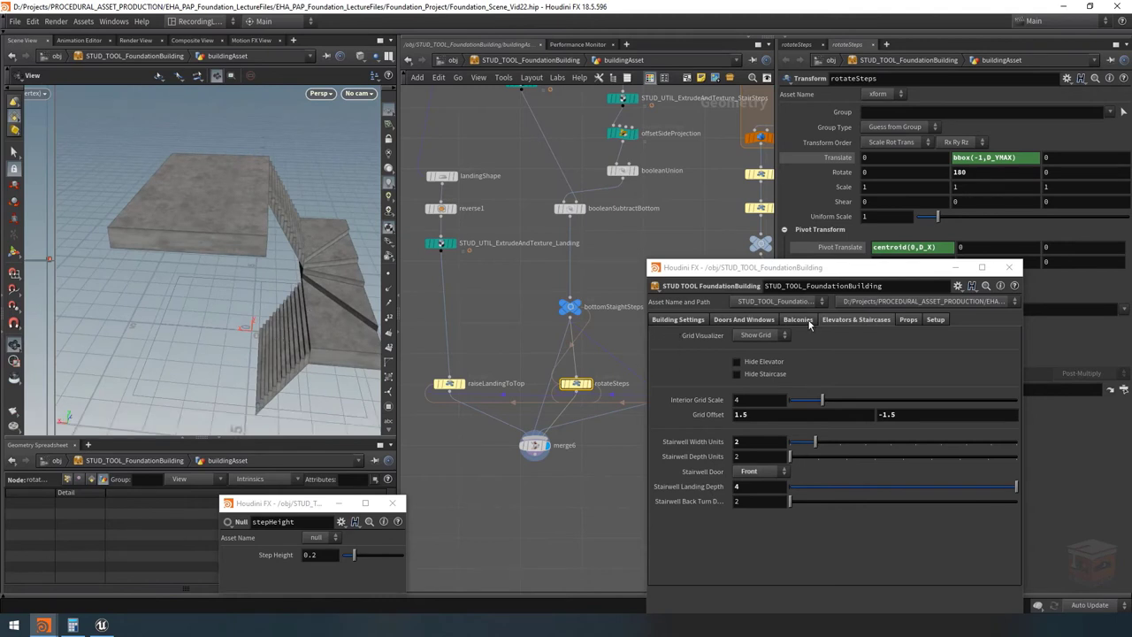
# Try Stairwell Depth Units 3, then set Depth Units and Landing Depth back to 2.
pyautogui.click(756, 455)
pyautogui.write('3')
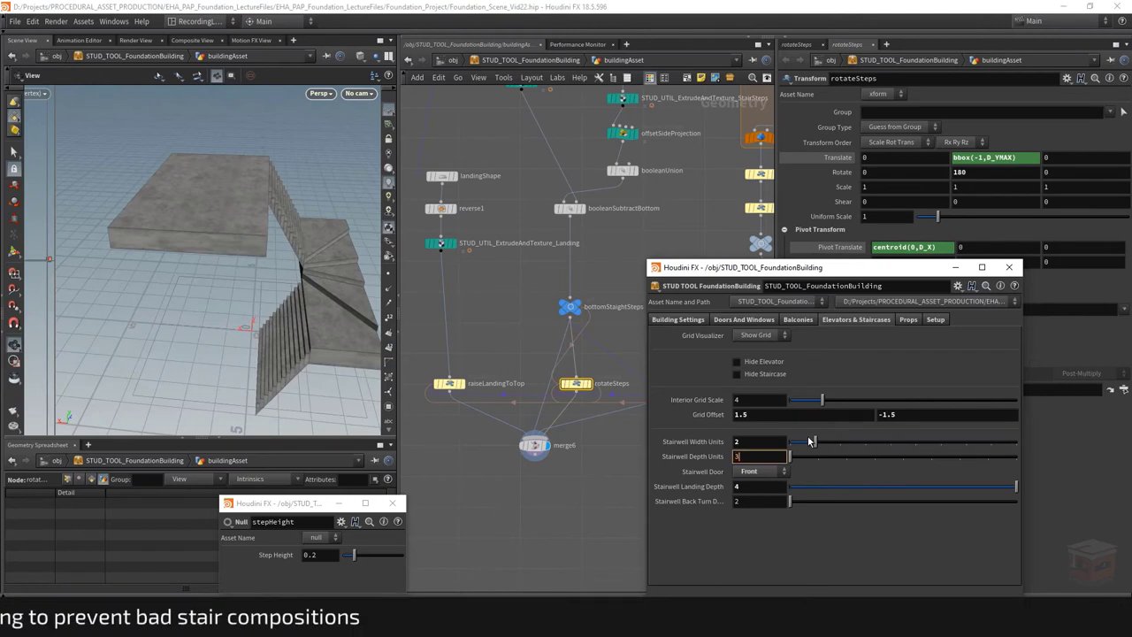
pyautogui.press('Return')
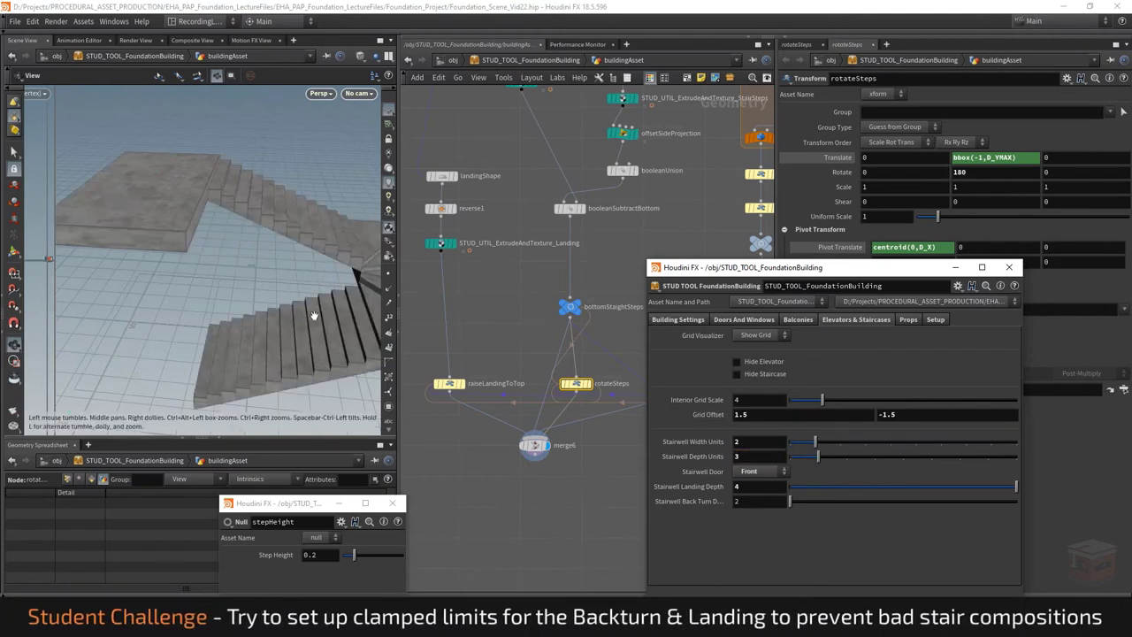
pyautogui.moveTo(315, 316); pyautogui.dragTo(274, 242)
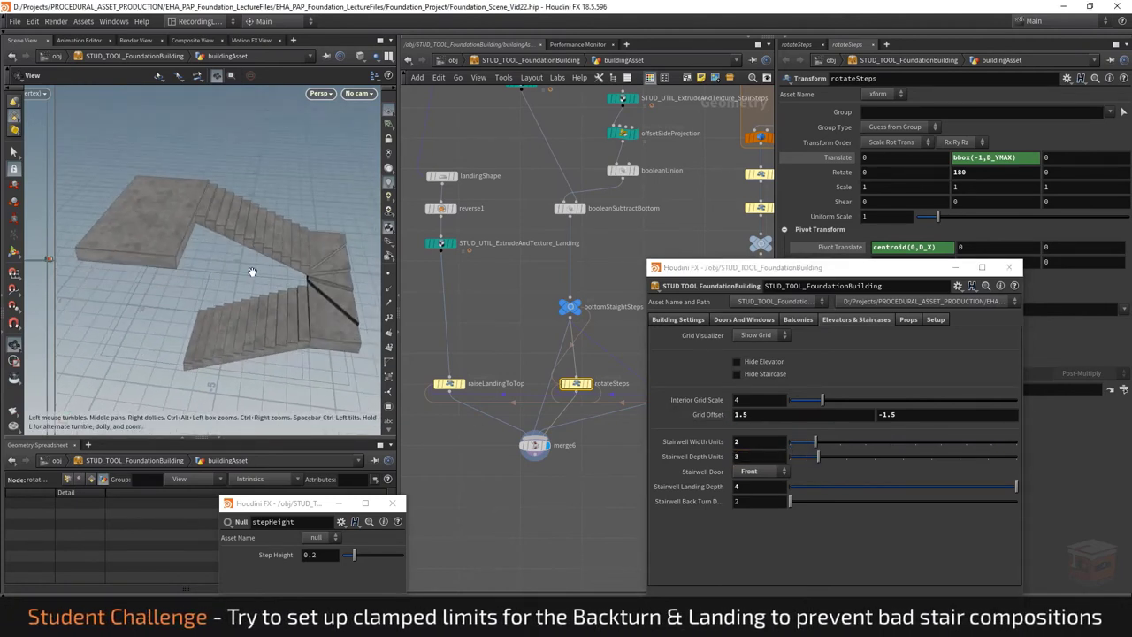
pyautogui.click(665, 453)
pyautogui.write('2')
pyautogui.press('Return')
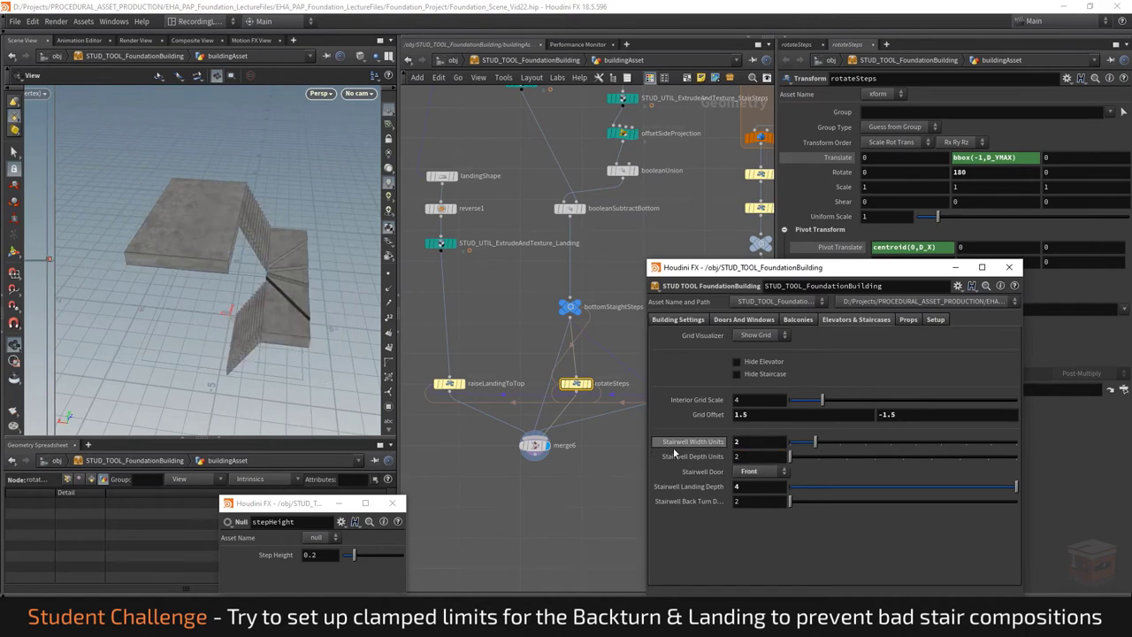
pyautogui.press('Tab')
pyautogui.write('2')
pyautogui.press('Return')
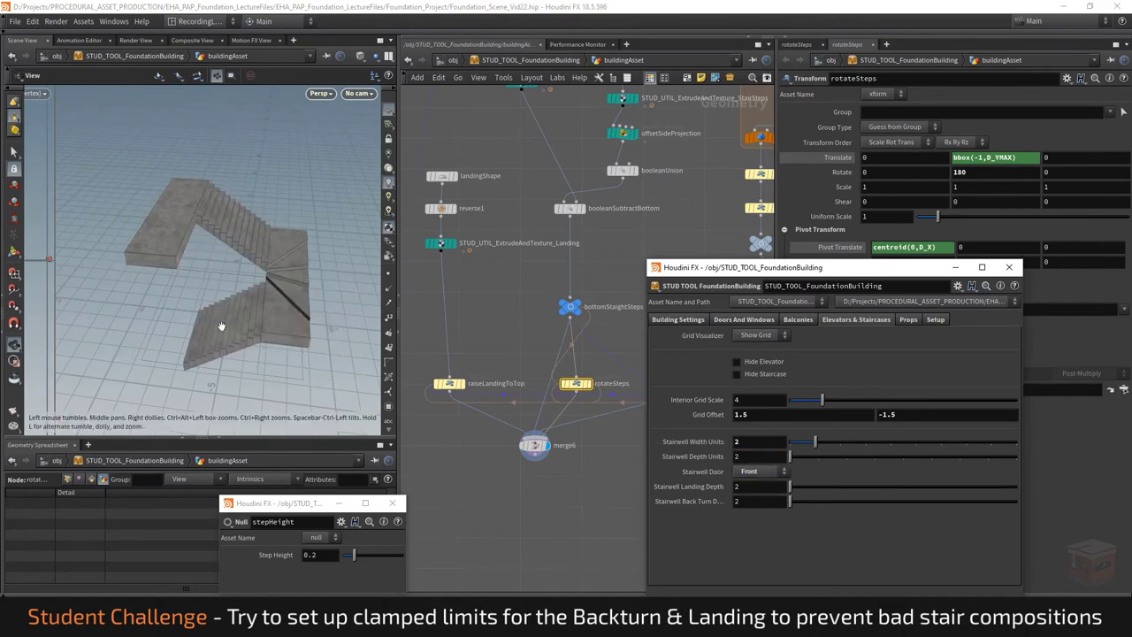
pyautogui.click(231, 317)
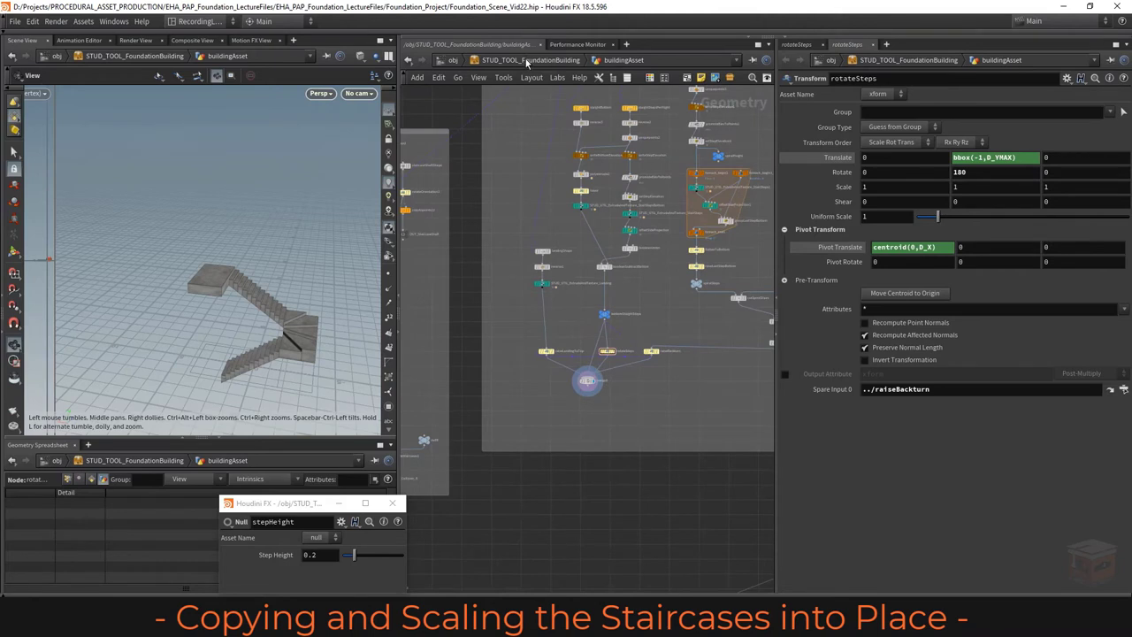
# Save the staircase asset changes and the scene file.
pyautogui.click(527, 62)
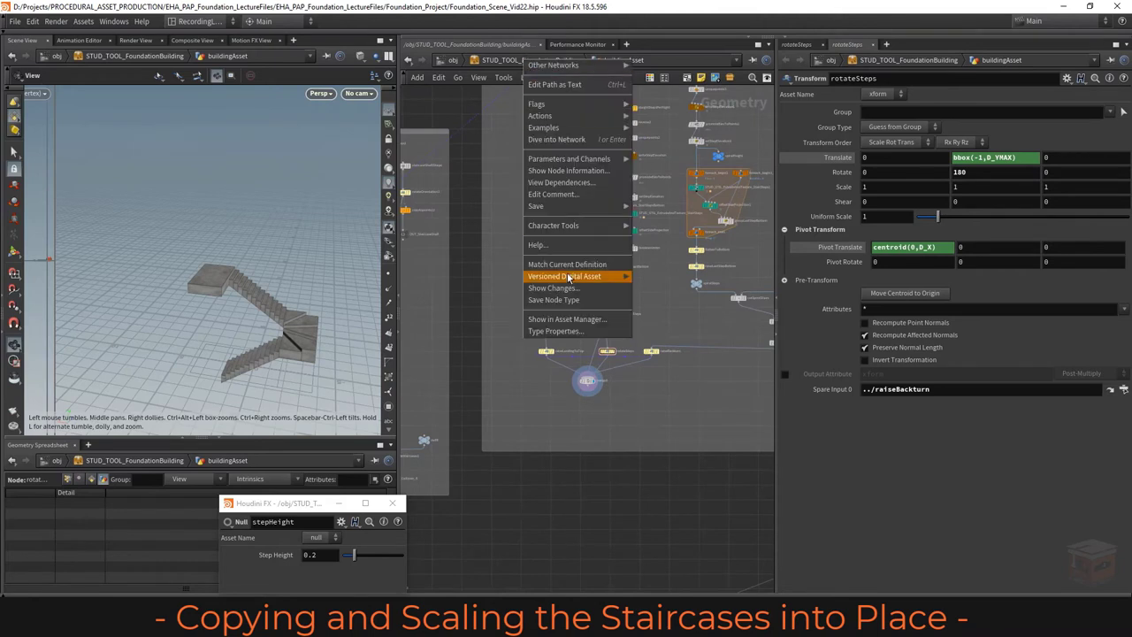
pyautogui.click(563, 299)
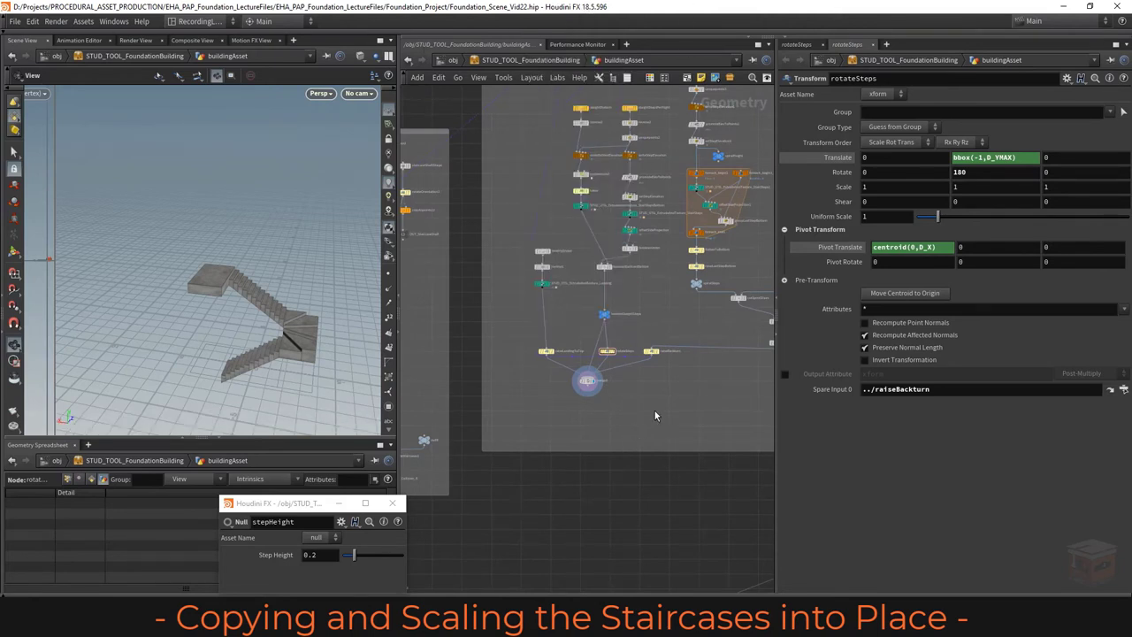
pyautogui.moveTo(656, 407); pyautogui.dragTo(593, 379, button='middle')
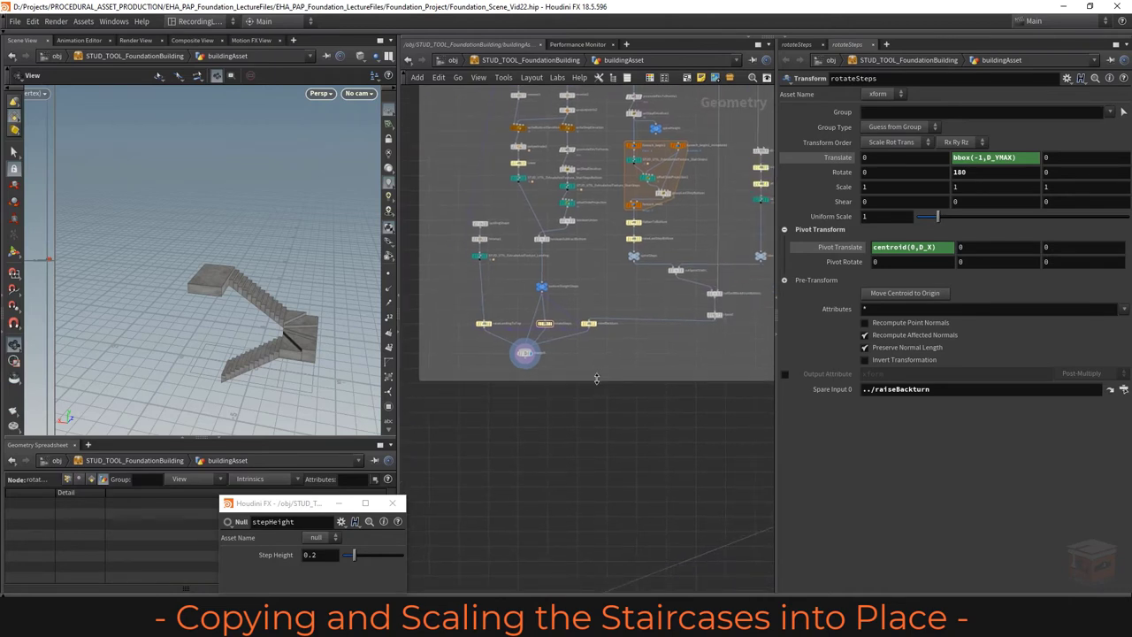
pyautogui.press('l')
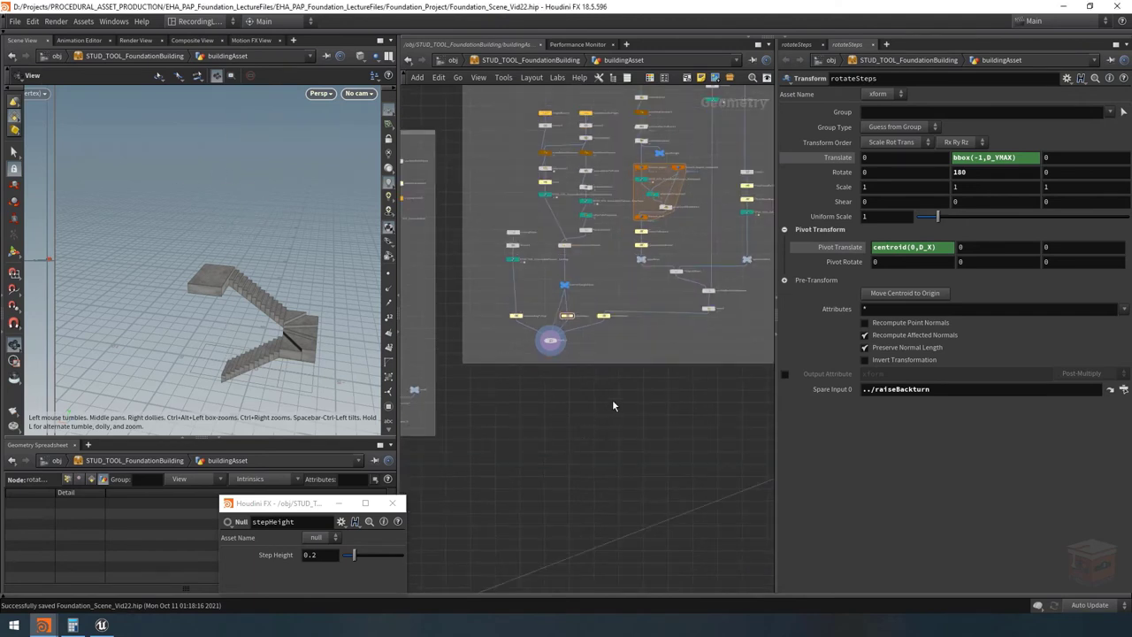
# Shift the staircase network box up and draw a new network box below merge6.
pyautogui.scroll(-3, 612, 398)
pyautogui.moveTo(634, 221); pyautogui.dragTo(637, 183)
pyautogui.scroll(3, 592, 448)
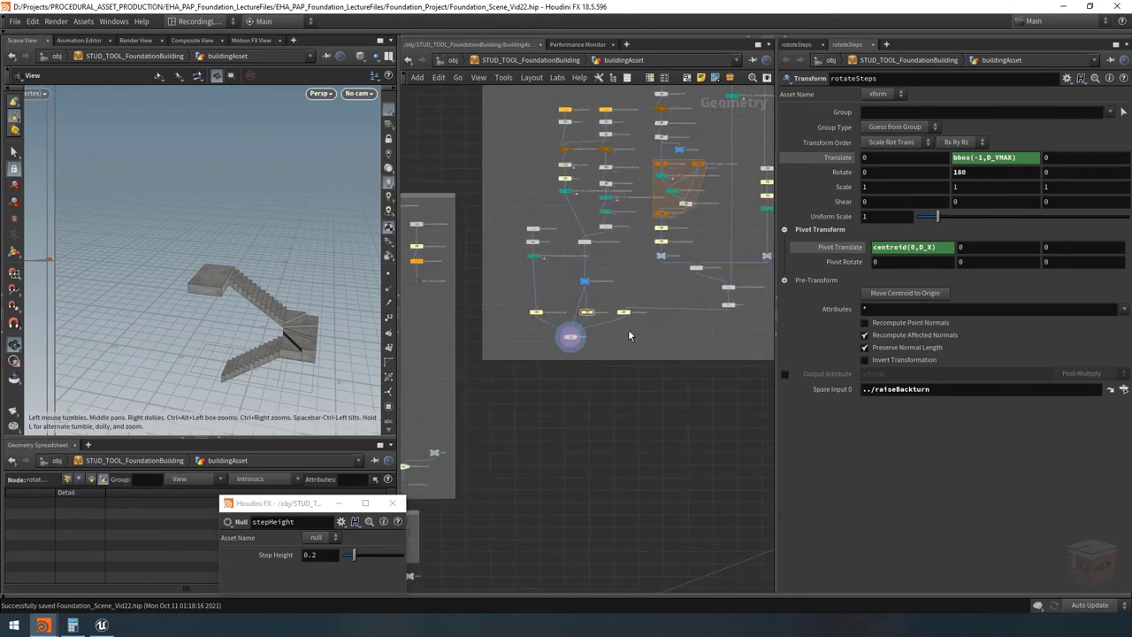
pyautogui.hotkey('shift', 'o')
pyautogui.moveTo(513, 393); pyautogui.dragTo(665, 483)
pyautogui.scroll(5, 513, 392)
pyautogui.doubleClick(456, 282)
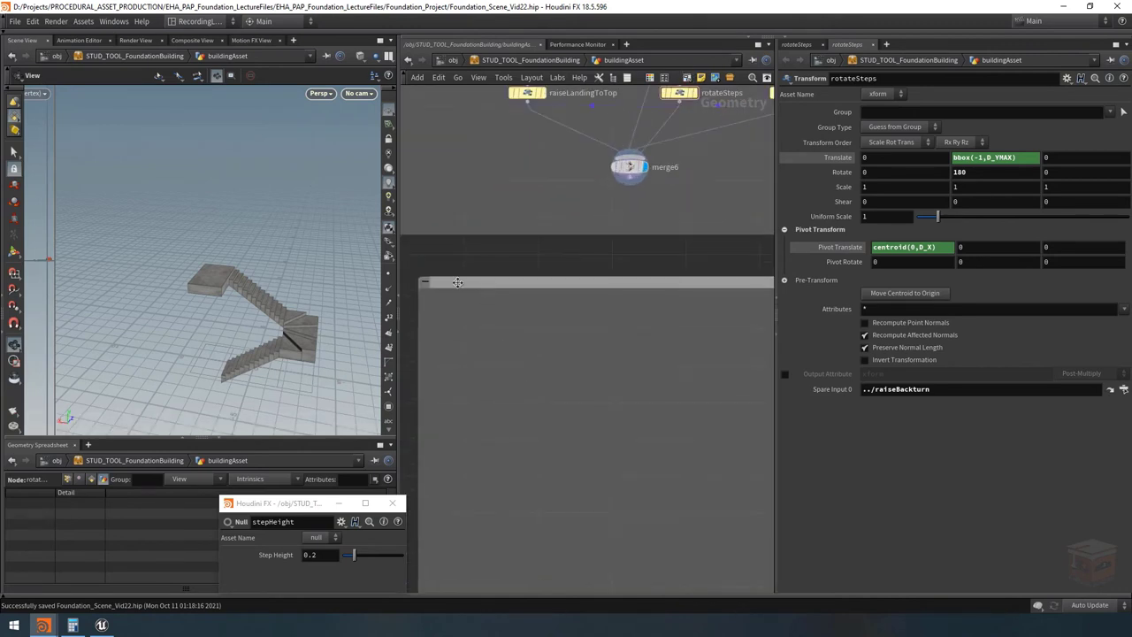
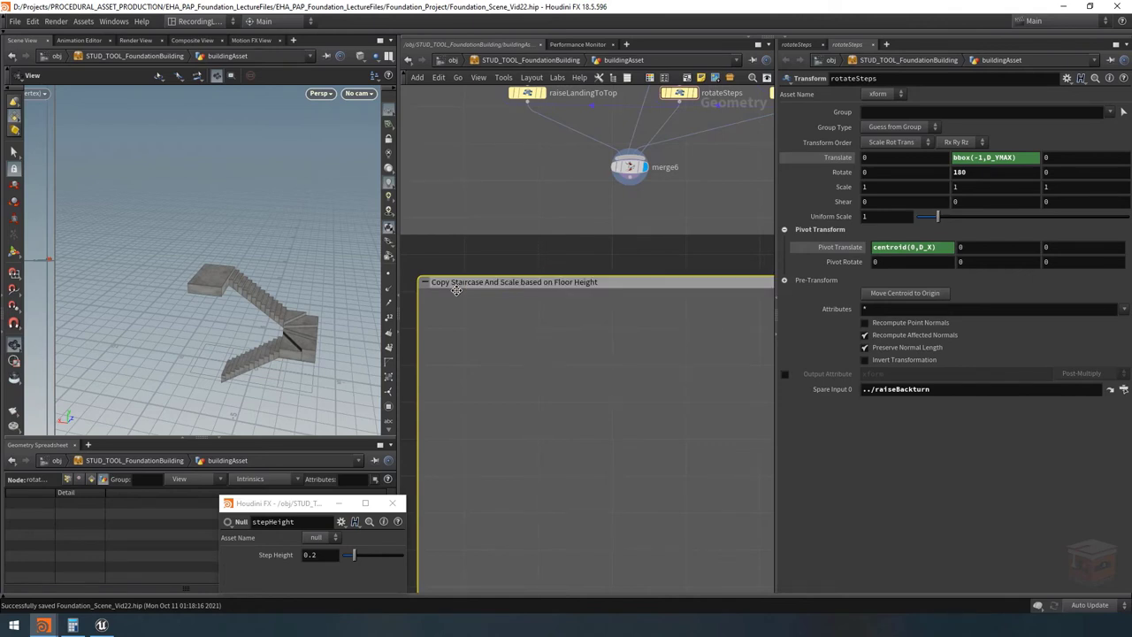
# Retitle the network box 'Copy Staircase And Scale Based on Floor Height', then switch to ExampleScene_V1-1.
pyautogui.click(432, 247)
pyautogui.doubleClick(523, 281)
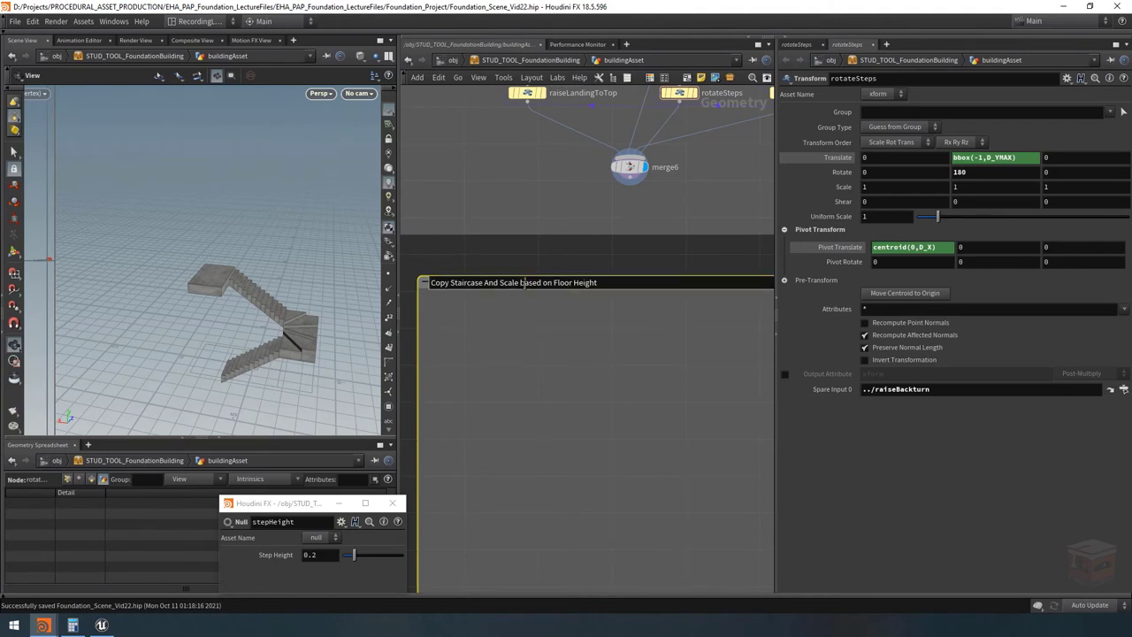
pyautogui.press('BackSpace')
pyautogui.write('B')
pyautogui.press('Return')
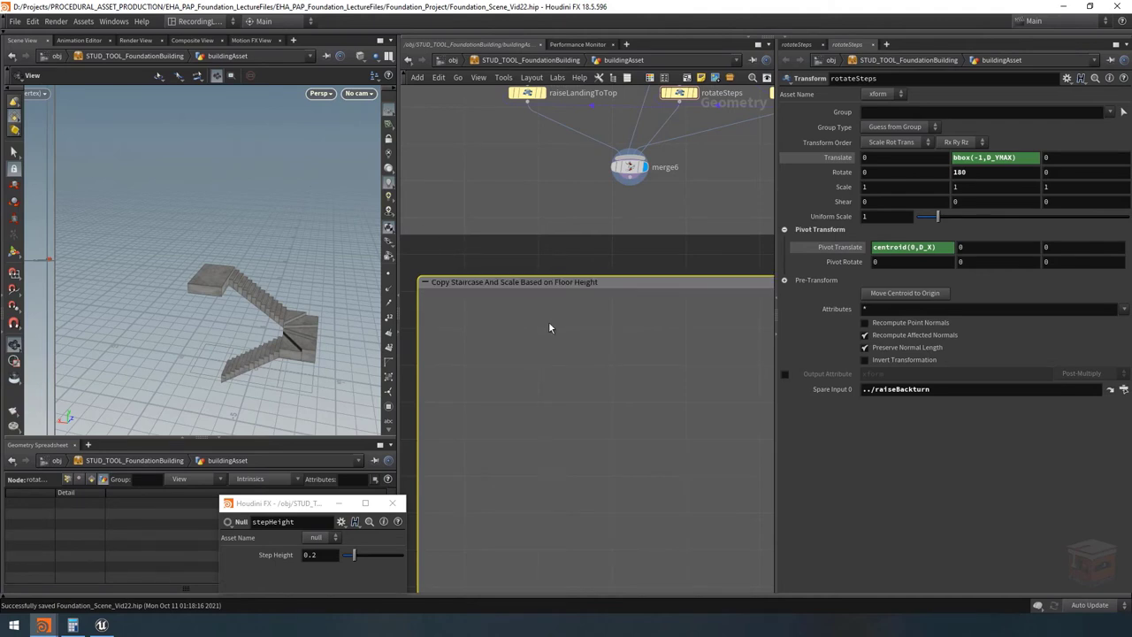
pyautogui.scroll(-3, 541, 318)
pyautogui.scroll(-3, 562, 376)
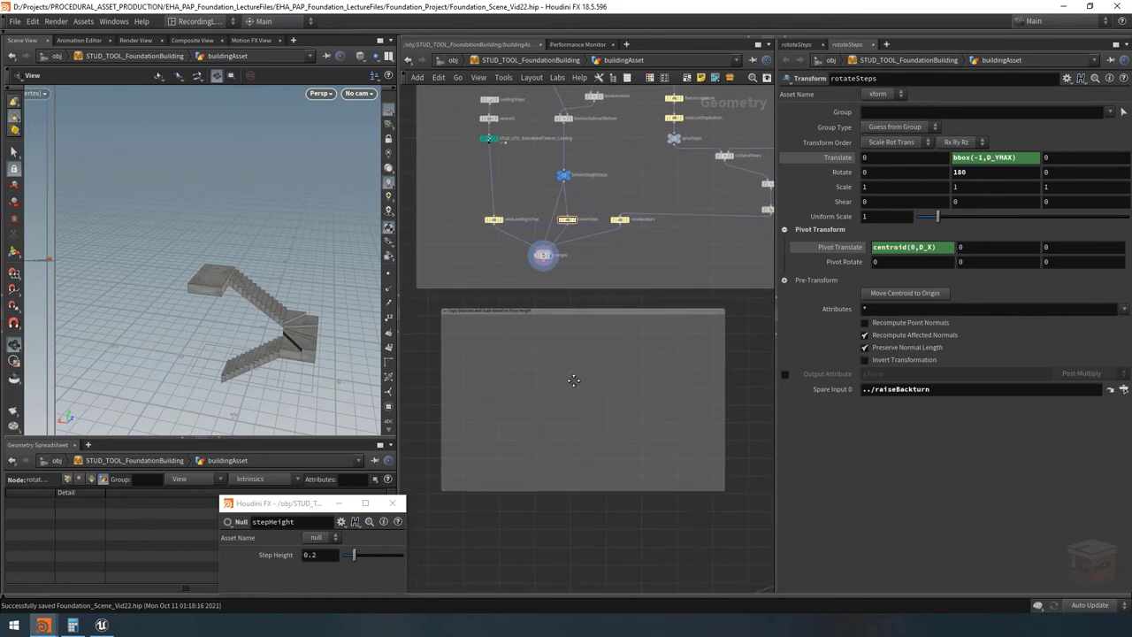
pyautogui.hotkey('alt', 'Tab')
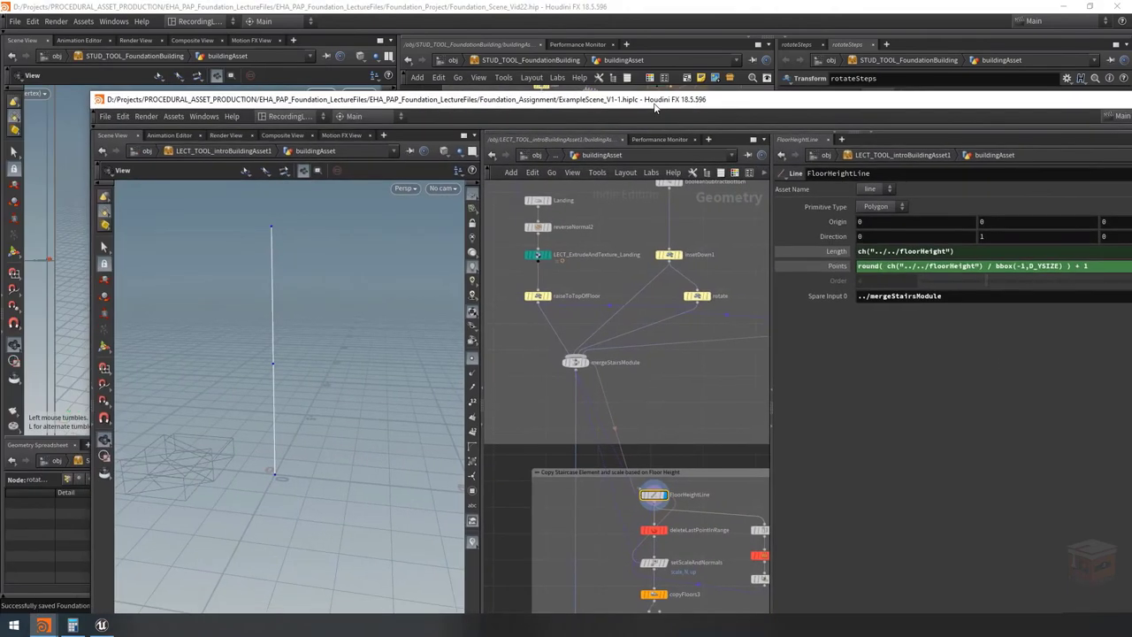
# Maximize the example scene and display the mergeStairsModule staircase in the viewport.
pyautogui.doubleClick(606, 113)
pyautogui.moveTo(495, 272); pyautogui.dragTo(506, 224, button='middle')
pyautogui.click(506, 225)
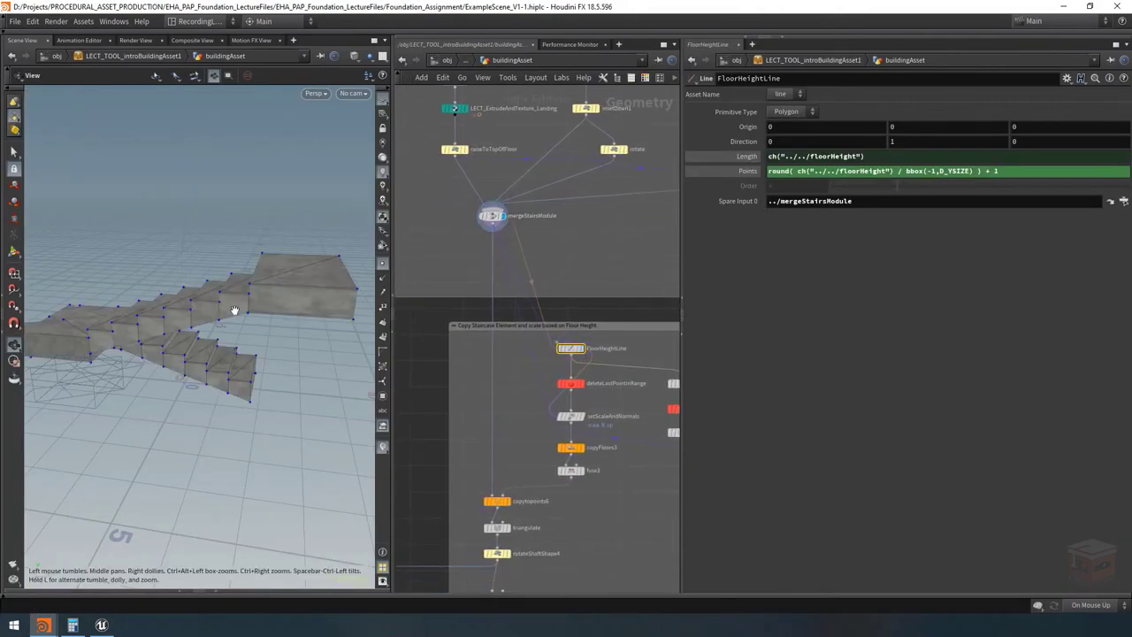
pyautogui.moveTo(232, 308); pyautogui.dragTo(363, 278)
pyautogui.moveTo(507, 436); pyautogui.dragTo(498, 384, button='middle')
pyautogui.moveTo(579, 300); pyautogui.dragTo(534, 305, button='middle')
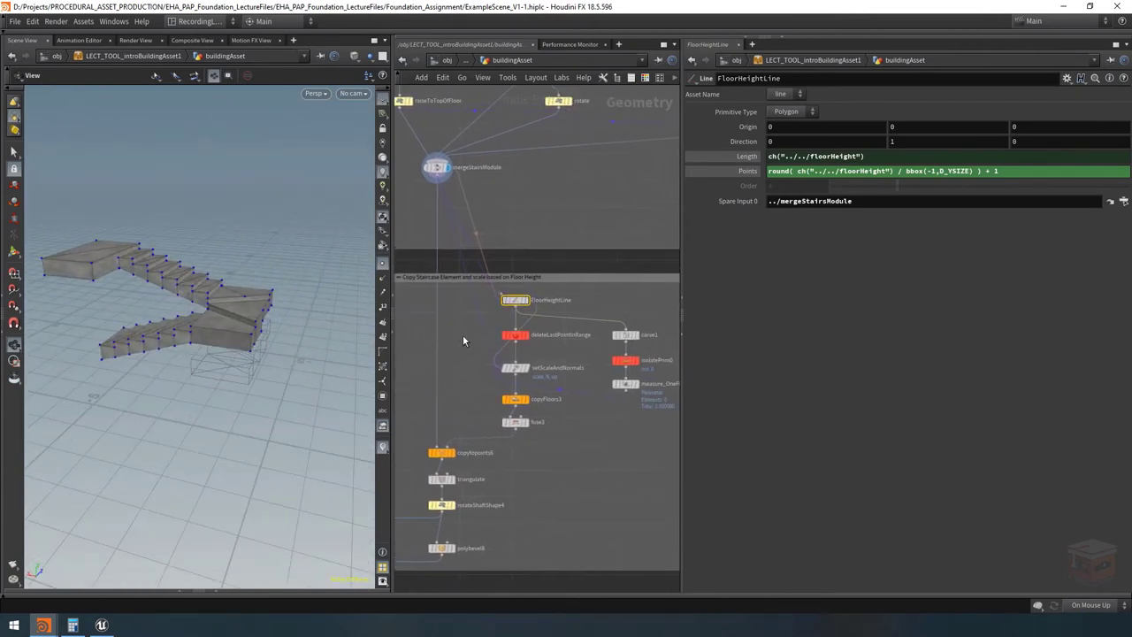
# Display the FloorHeightLine vertical line and compare its Points value with its expression.
pyautogui.click(526, 300)
pyautogui.moveTo(208, 265)
pyautogui.mouseDown()
pyautogui.moveTo(223, 261)
pyautogui.moveTo(227, 295)
pyautogui.moveTo(168, 274)
pyautogui.mouseUp()
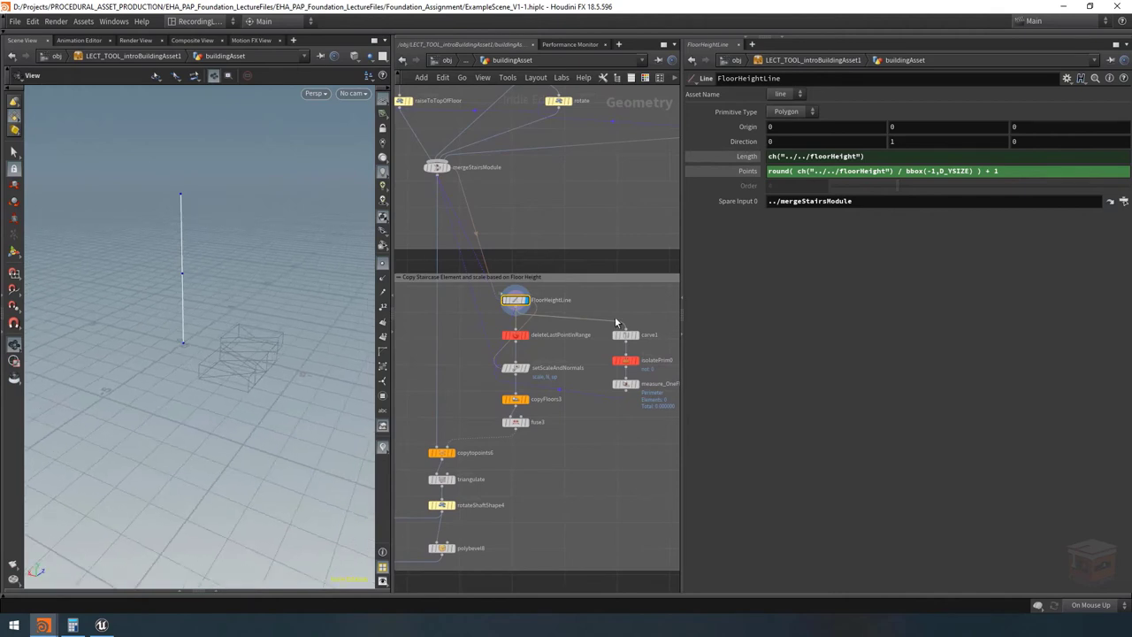
pyautogui.click(751, 172)
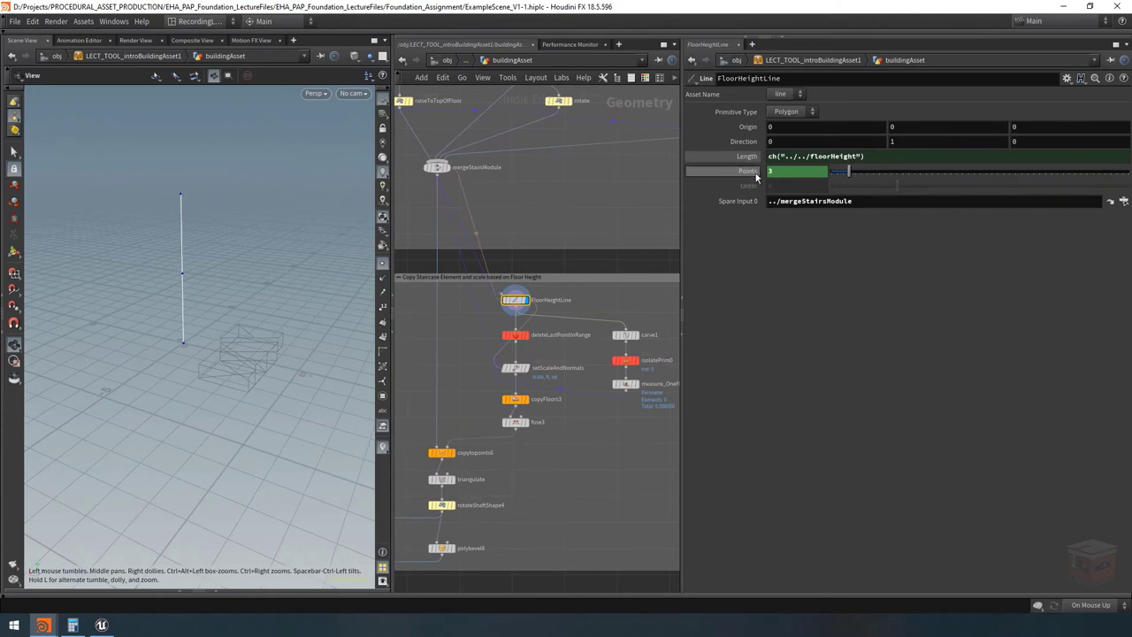
pyautogui.click(755, 173)
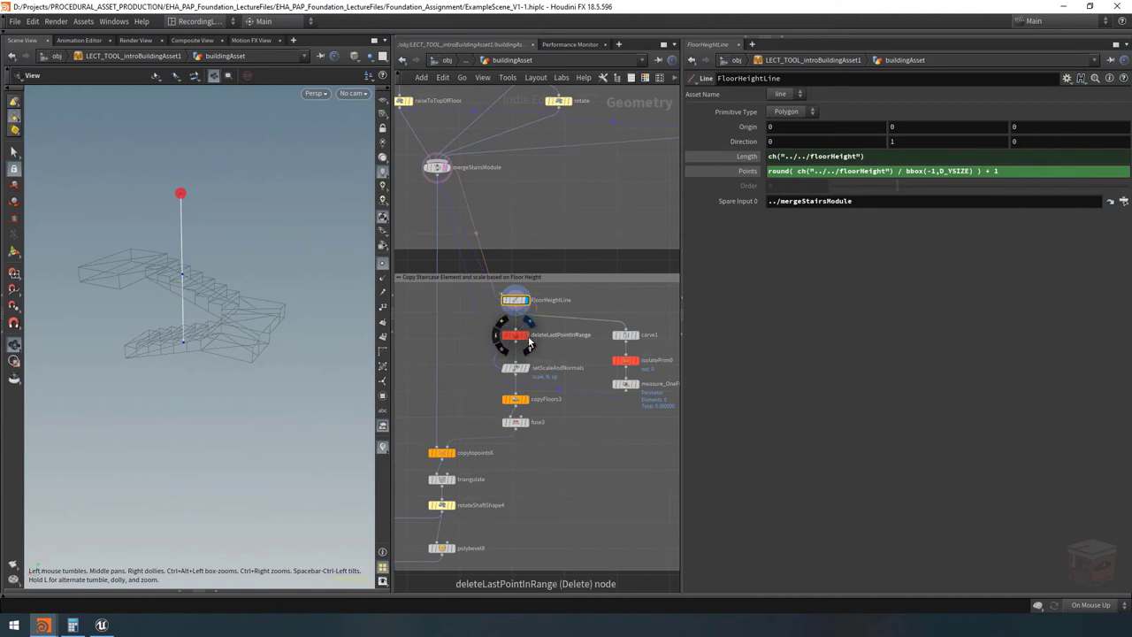
# Inspect the deleteLastPointInRange node's delete settings.
pyautogui.click(519, 336)
pyautogui.scroll(2, 548, 328)
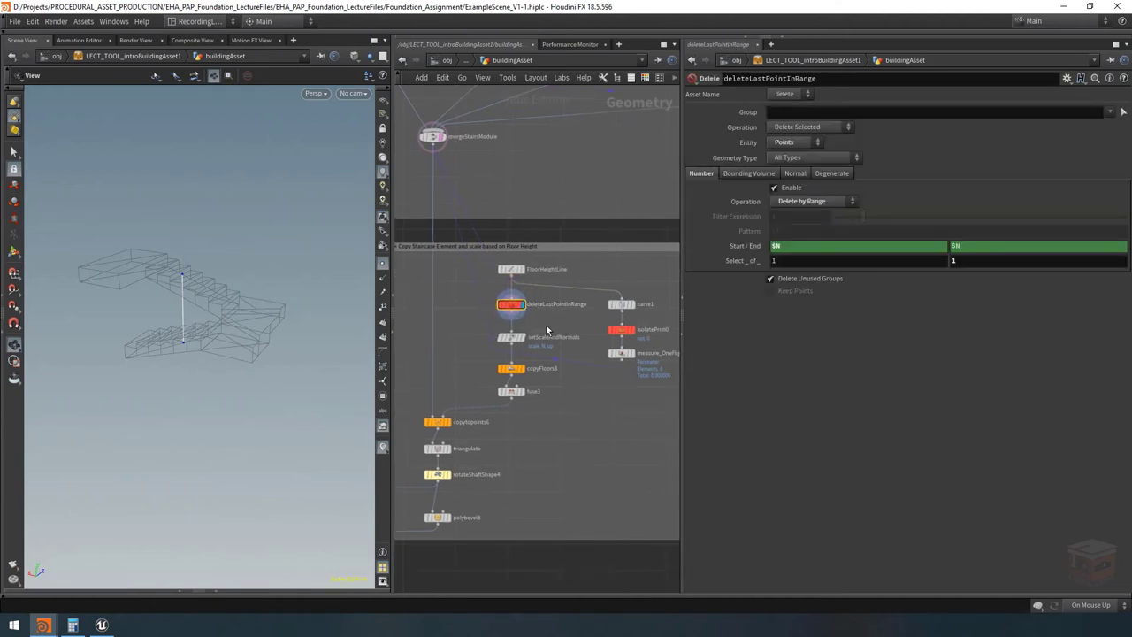
pyautogui.moveTo(477, 335)
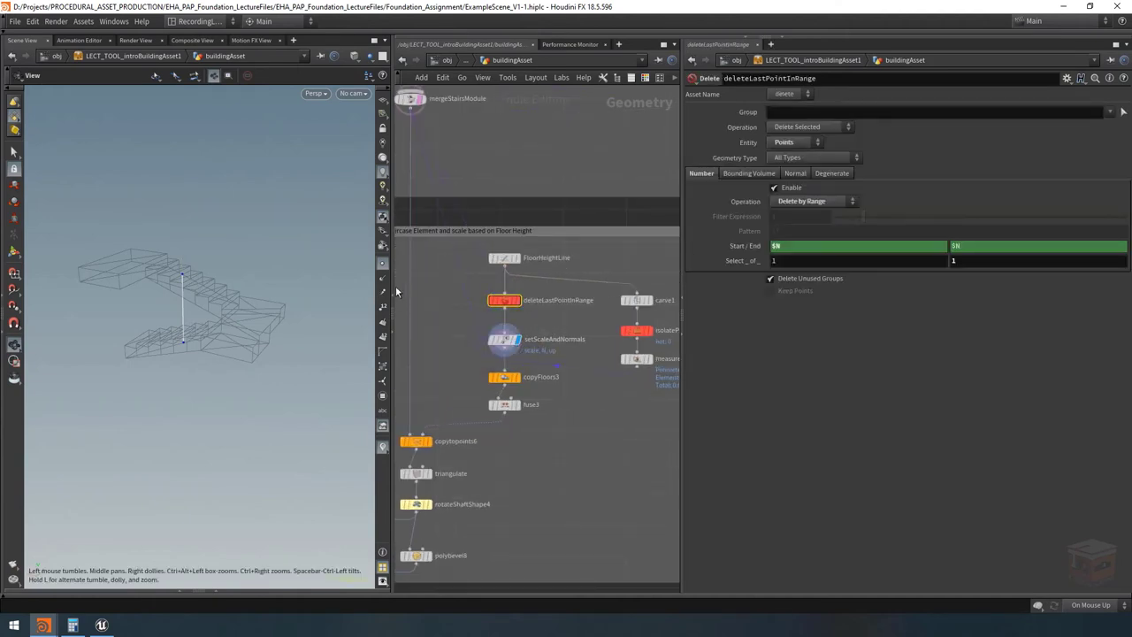
pyautogui.scroll(2, 246, 298)
pyautogui.moveTo(246, 298)
pyautogui.mouseDown()
pyautogui.moveTo(177, 301)
pyautogui.moveTo(230, 299)
pyautogui.mouseUp()
# Read setScaleAndNormals' full scale expression and check the mergeStairsModule inputs.
pyautogui.click(571, 325)
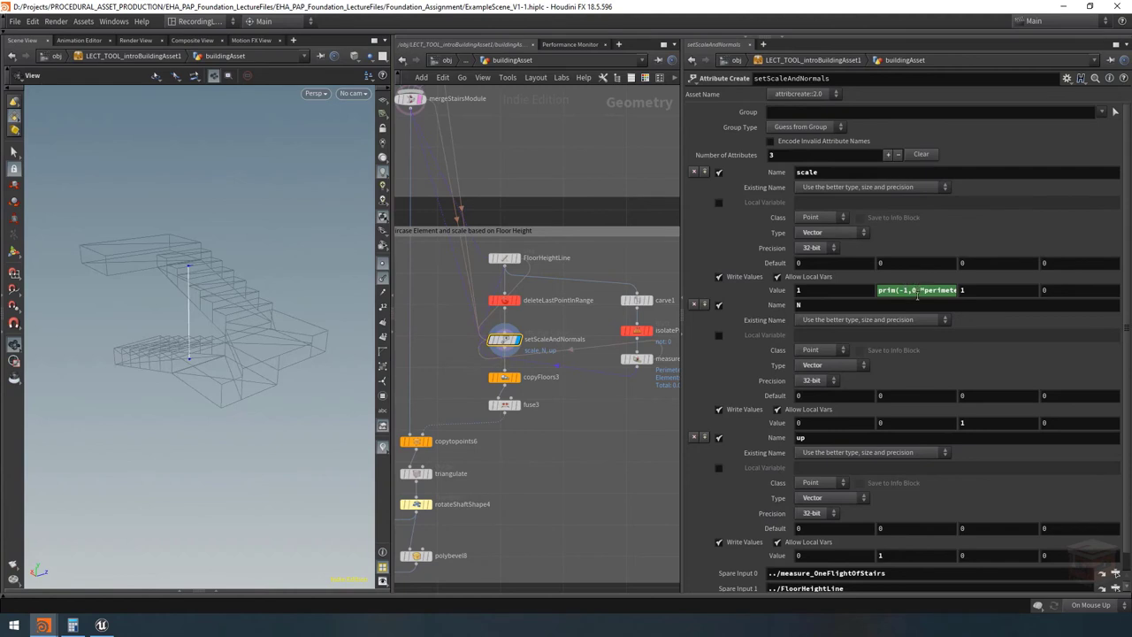
pyautogui.click(917, 295)
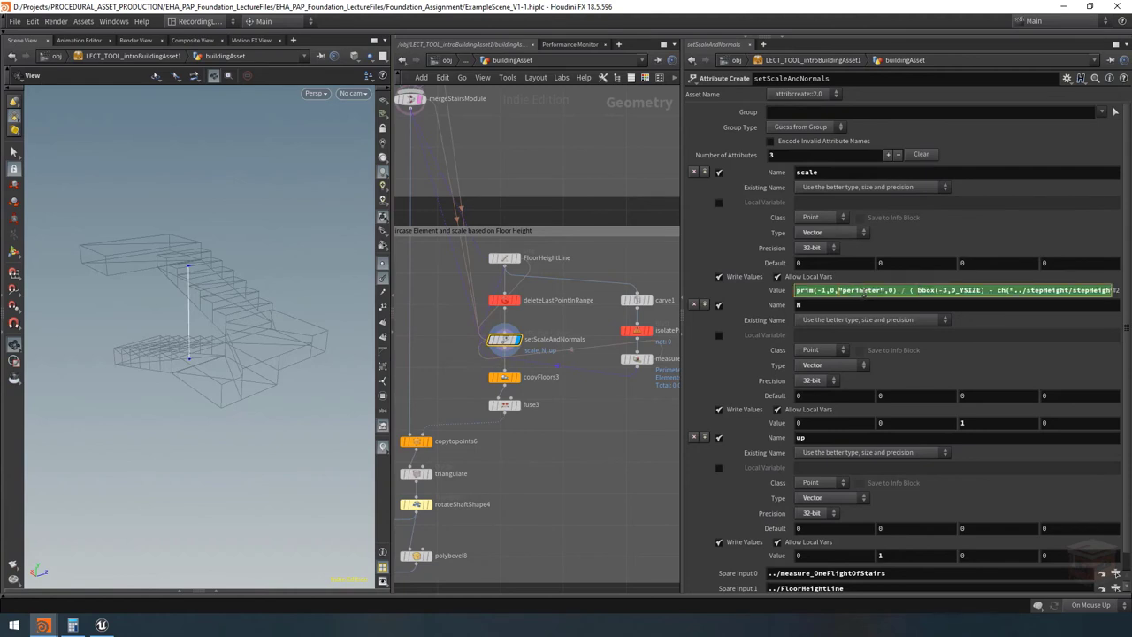
pyautogui.moveTo(859, 292); pyautogui.dragTo(1129, 303)
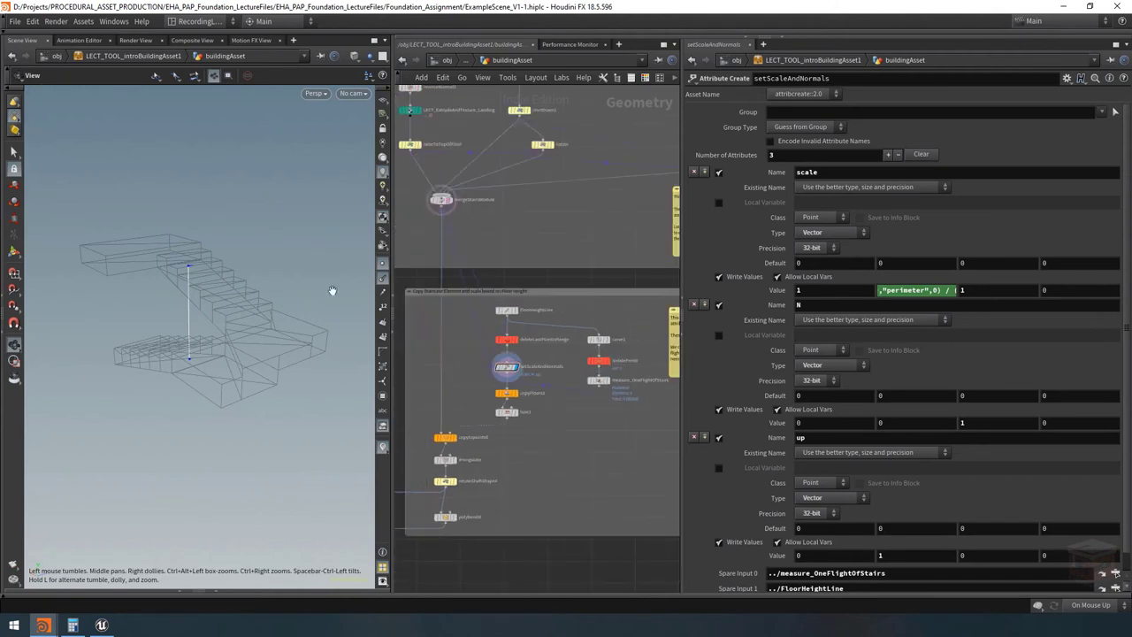
pyautogui.click(475, 210)
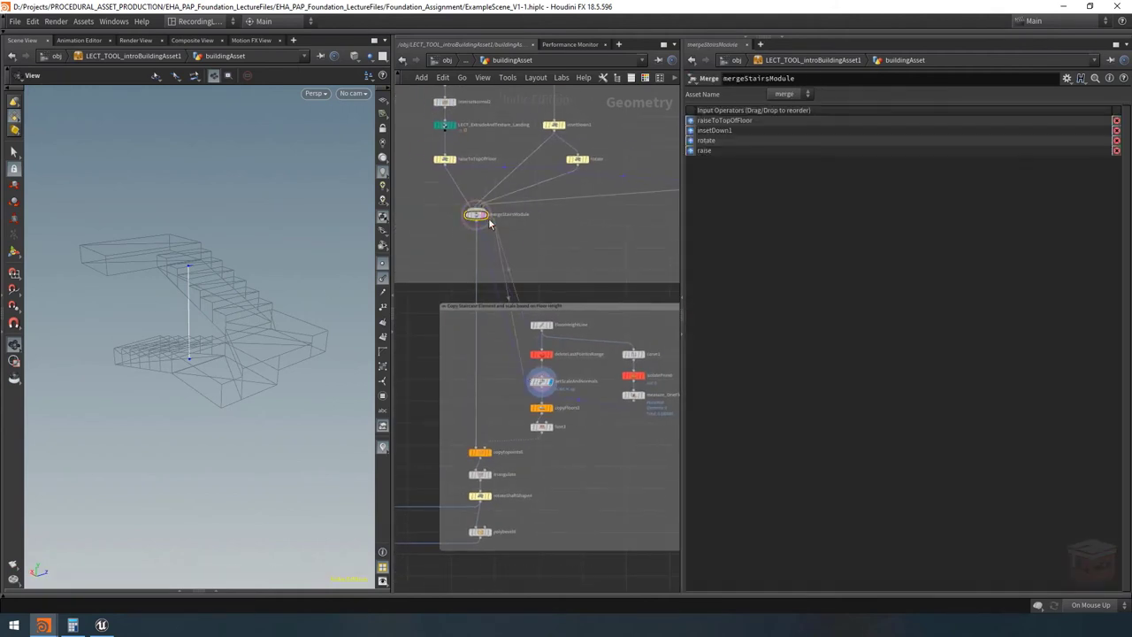
pyautogui.moveTo(571, 254); pyautogui.dragTo(560, 236, button='middle')
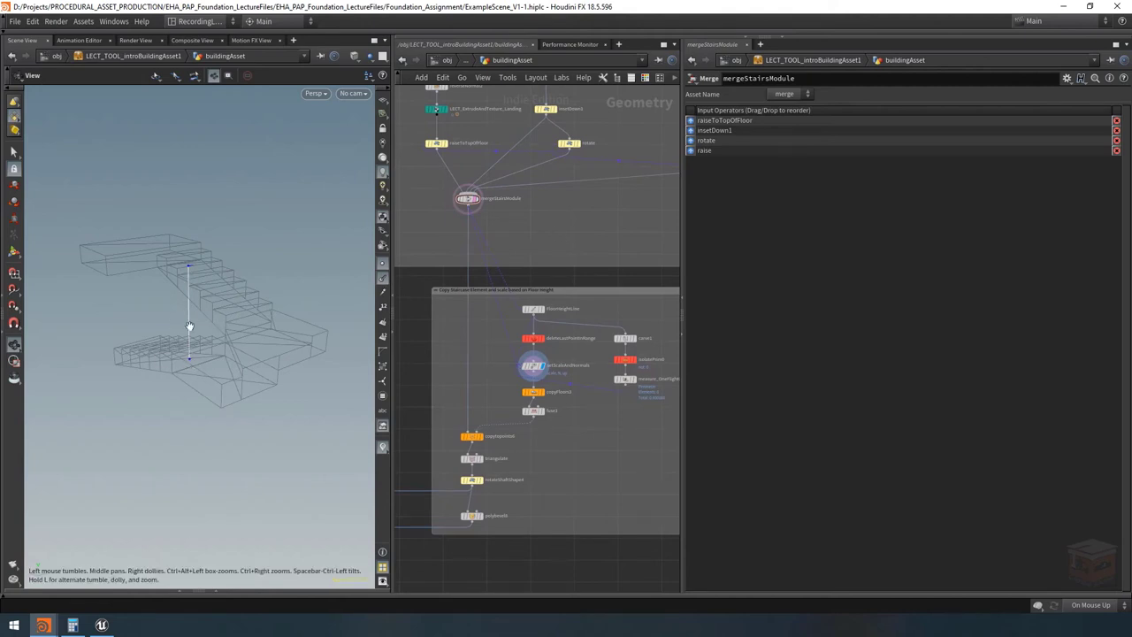
pyautogui.scroll(4, 566, 398)
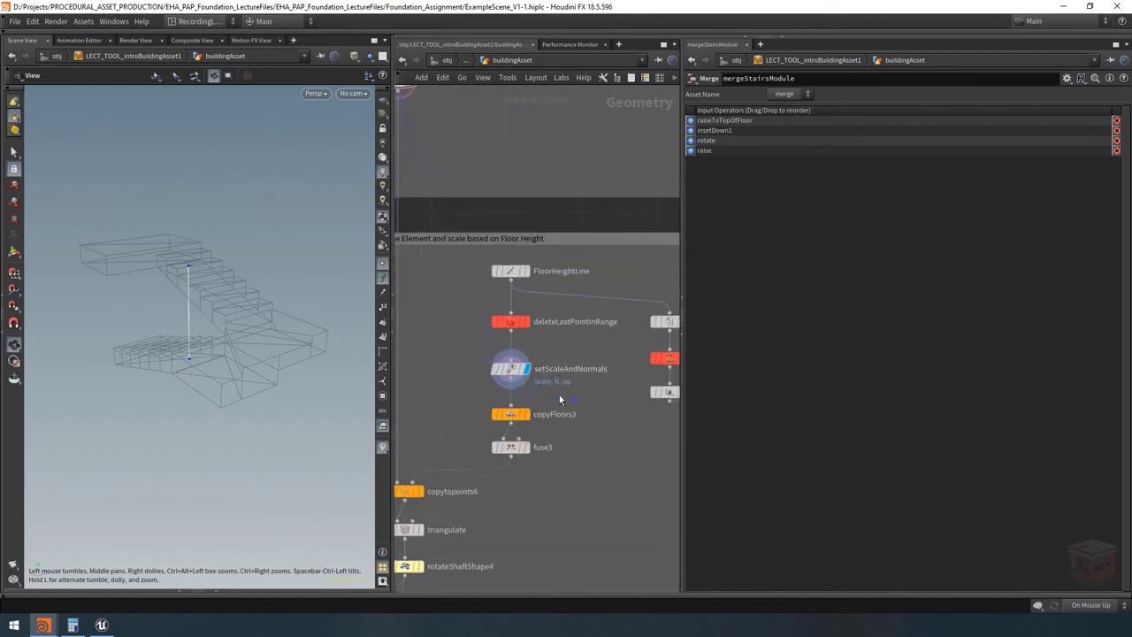
# Display the stacked floor copies from copyFloors3 and copytopoints6 in the viewport.
pyautogui.click(527, 415)
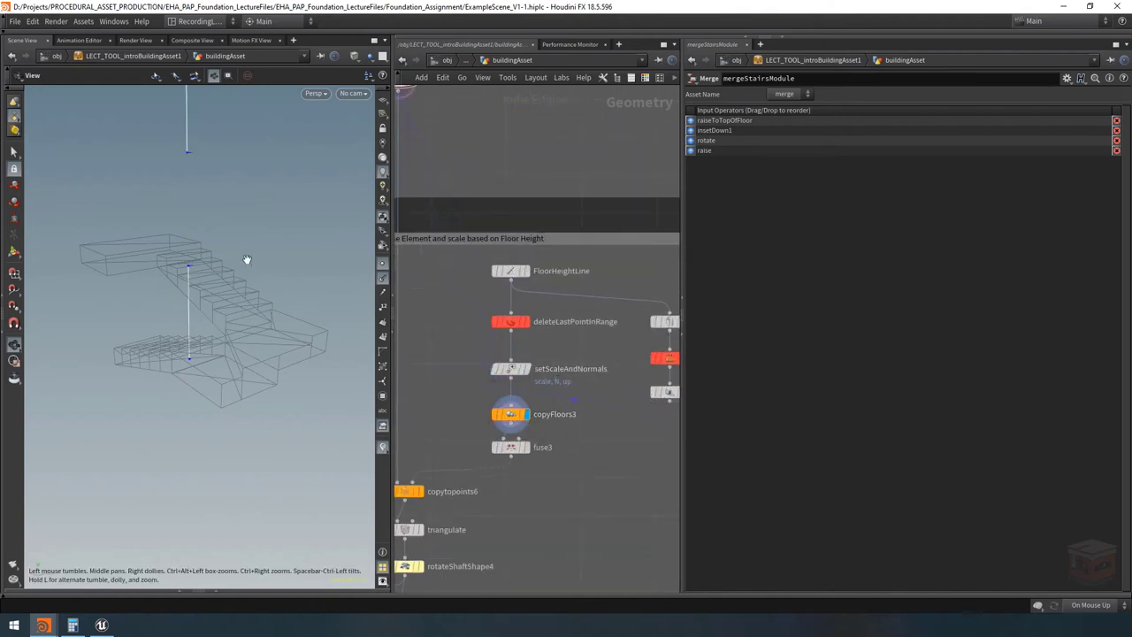
pyautogui.scroll(-5, 248, 257)
pyautogui.scroll(-3, 274, 208)
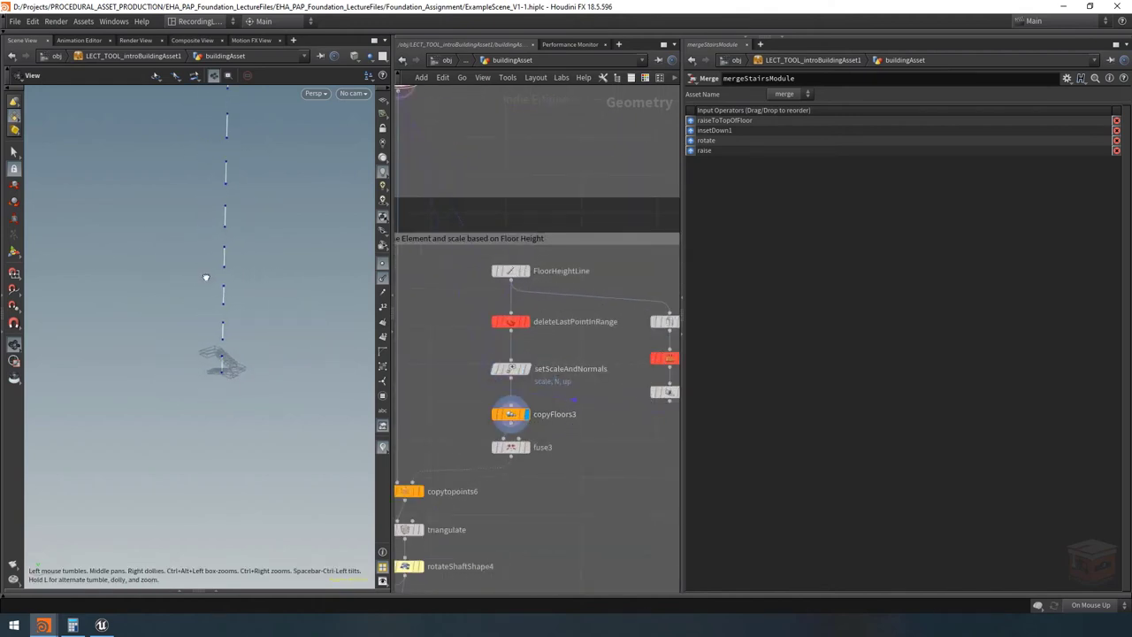
pyautogui.moveTo(526, 449)
pyautogui.moveTo(537, 505); pyautogui.dragTo(601, 457, button='middle')
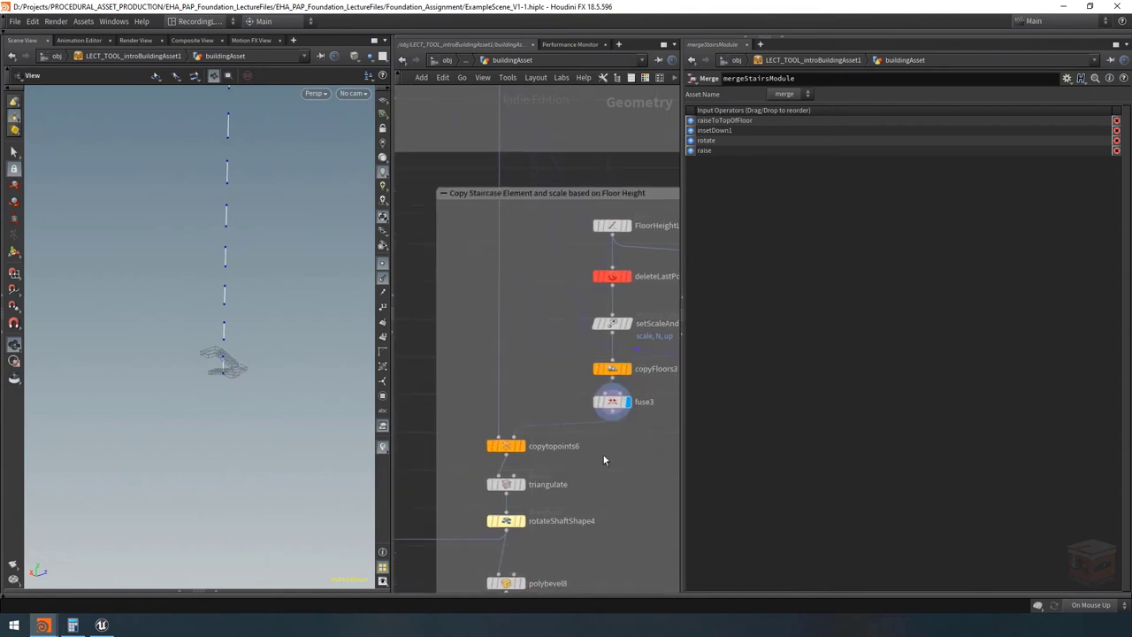
pyautogui.click(509, 451)
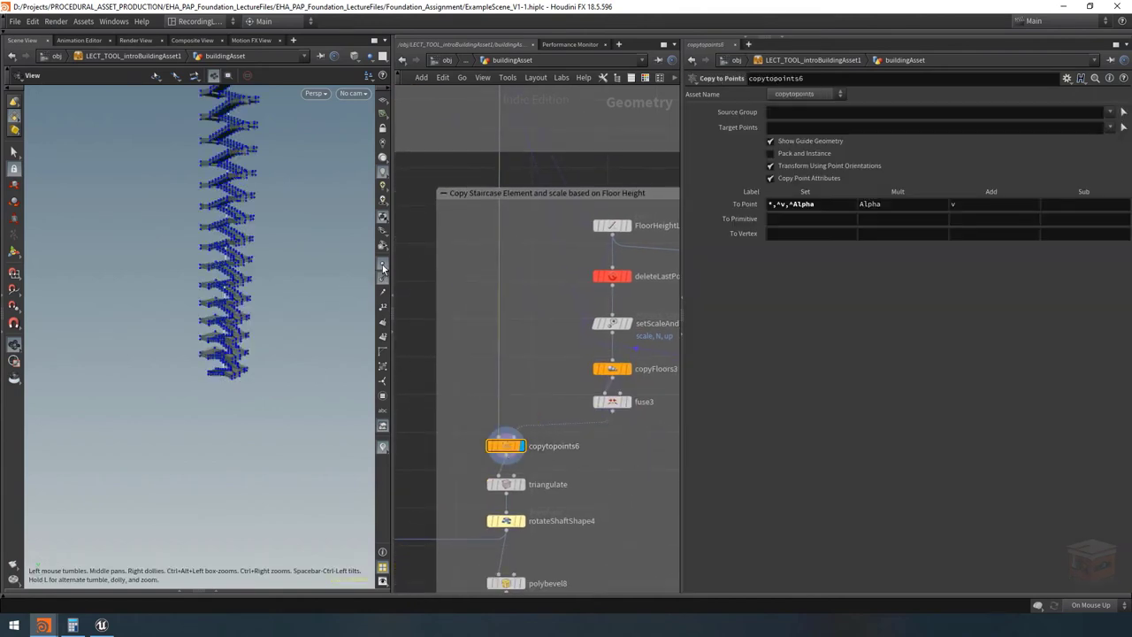
pyautogui.moveTo(202, 283)
pyautogui.mouseDown()
pyautogui.moveTo(245, 260)
pyautogui.moveTo(227, 328)
pyautogui.moveTo(217, 295)
pyautogui.mouseUp()
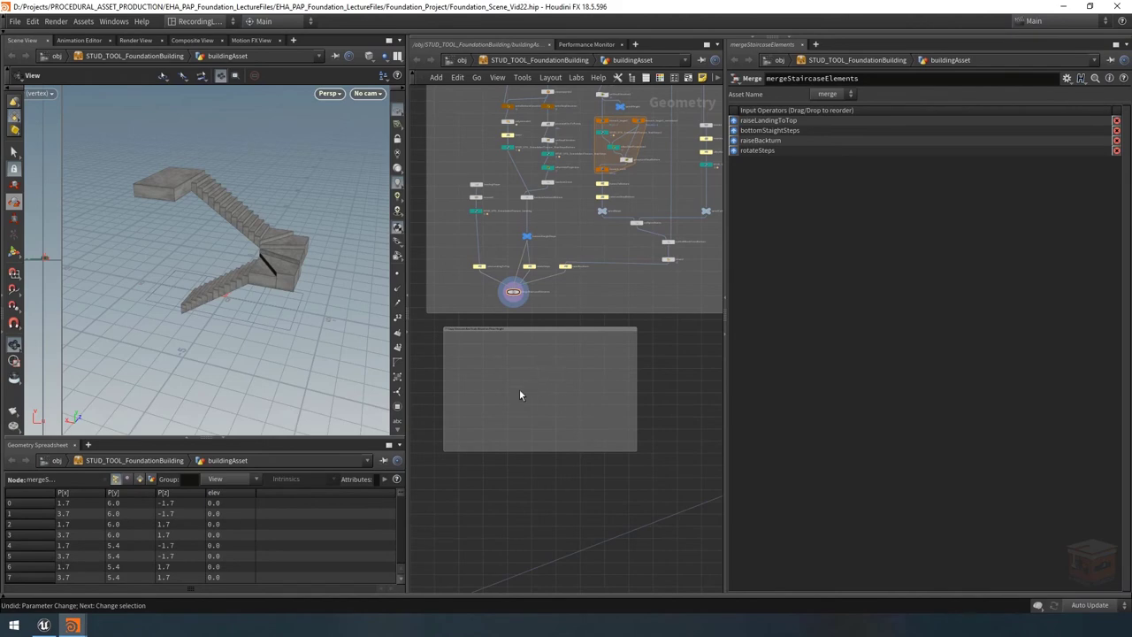
# Add a Line node inside the staircase network box.
pyautogui.scroll(4, 534, 371)
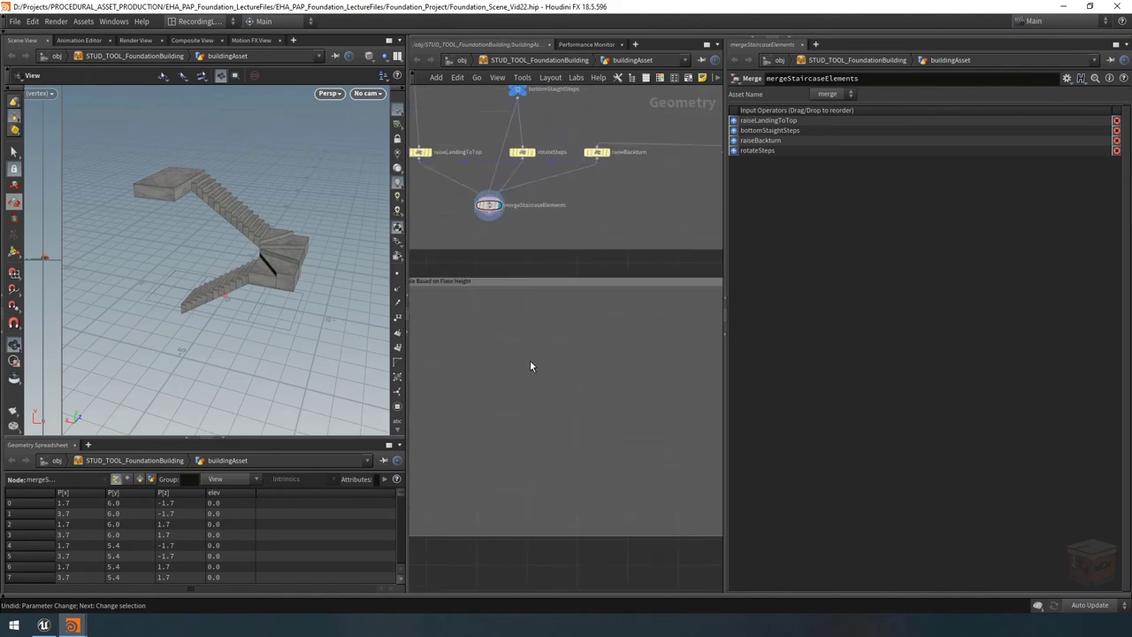
pyautogui.press('Tab')
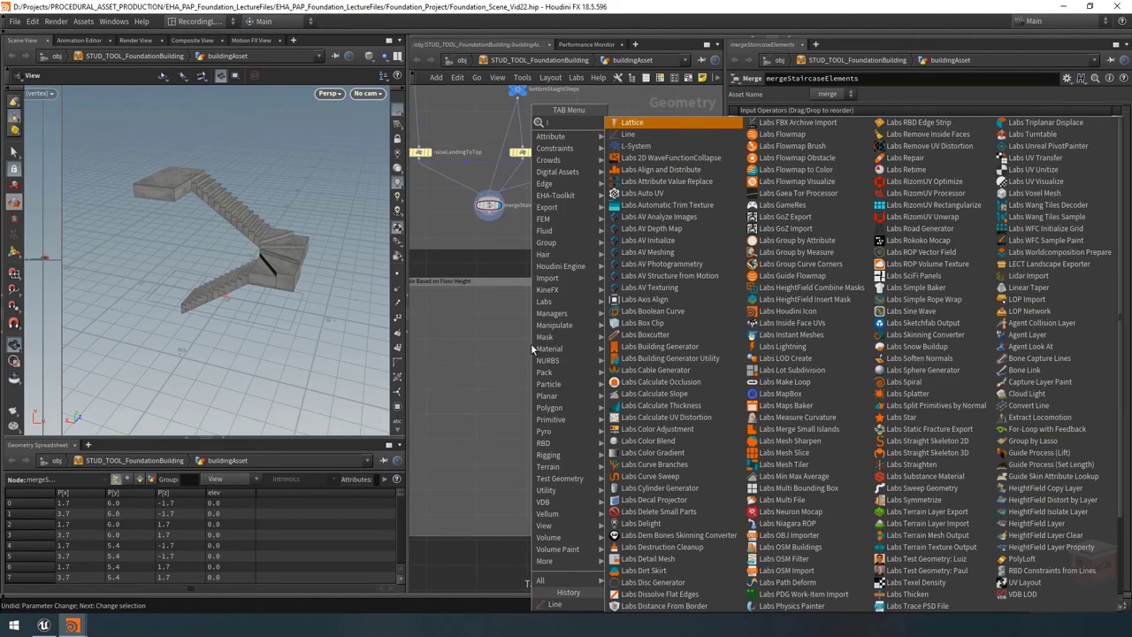
pyautogui.press('Return')
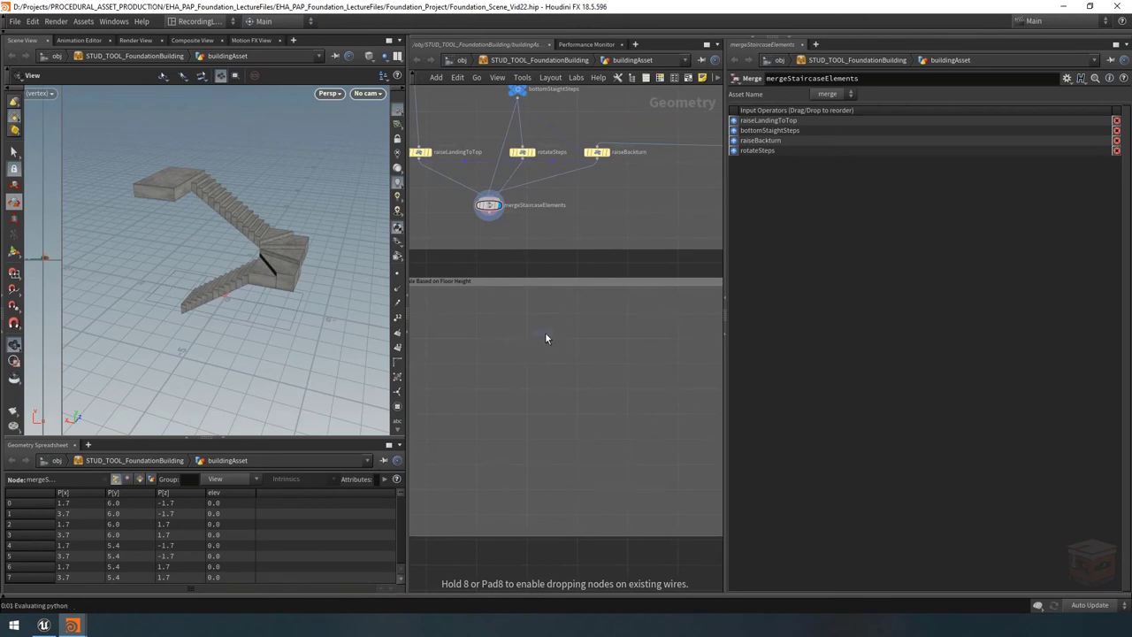
pyautogui.click(545, 337)
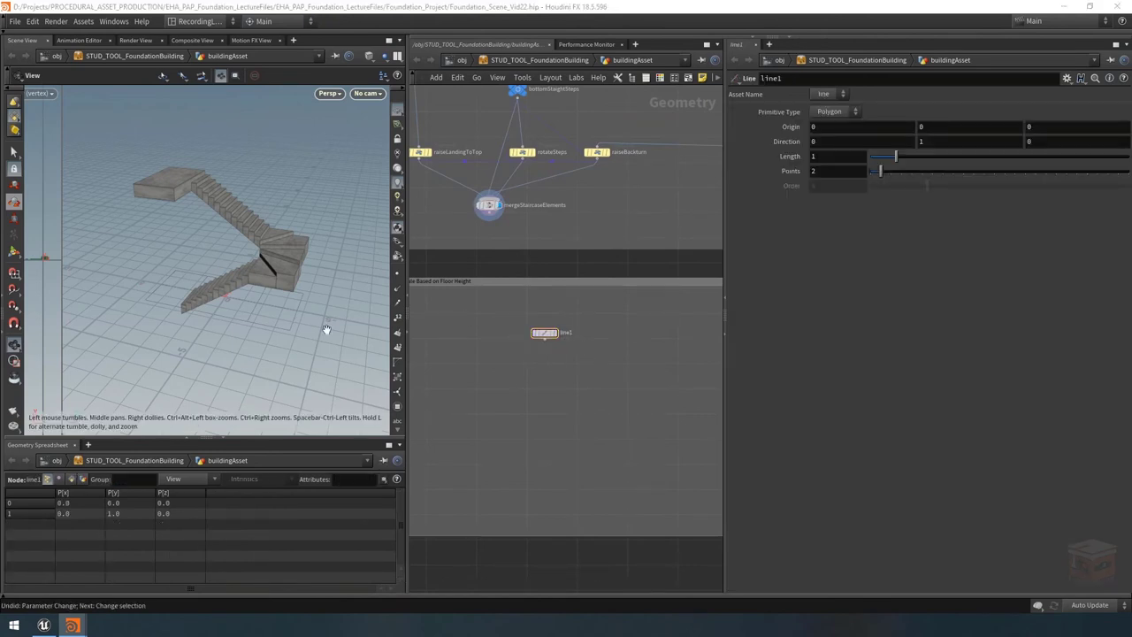
# Rename the line node floorHeightLine and display it in the viewport.
pyautogui.scroll(3, 625, 368)
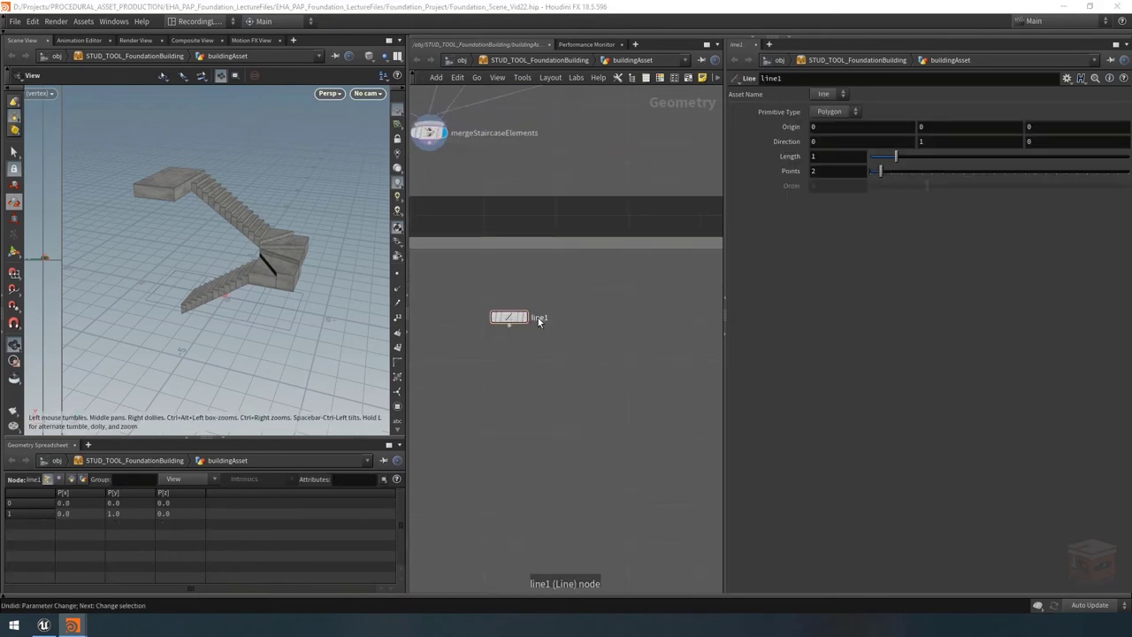
pyautogui.doubleClick(539, 318)
pyautogui.write('floorHei')
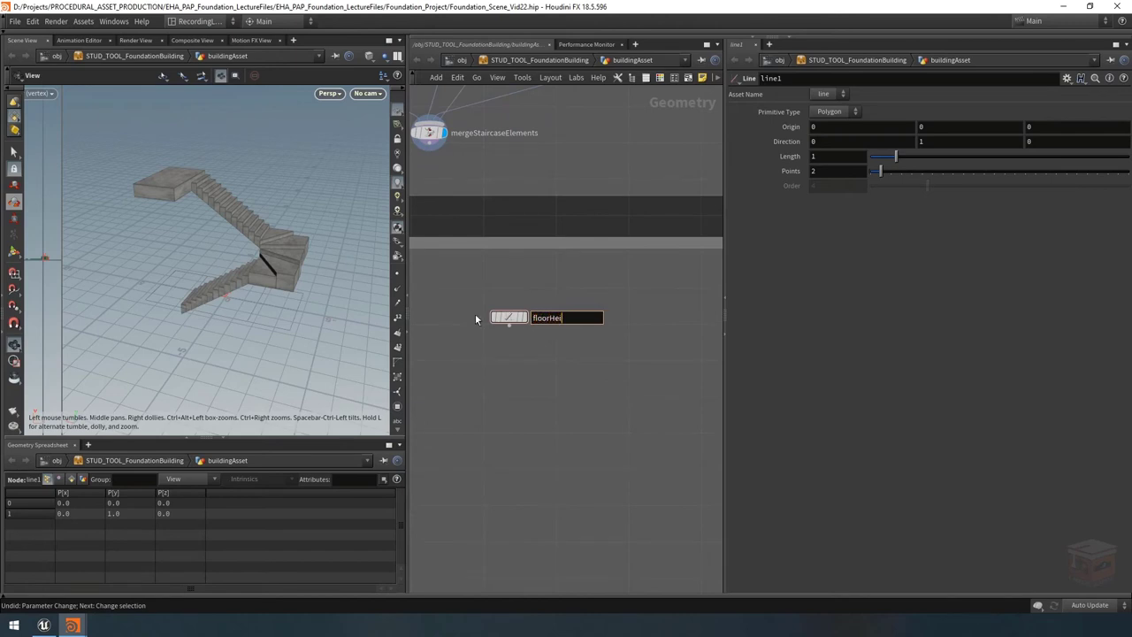
pyautogui.write('ghtLine')
pyautogui.press('Return')
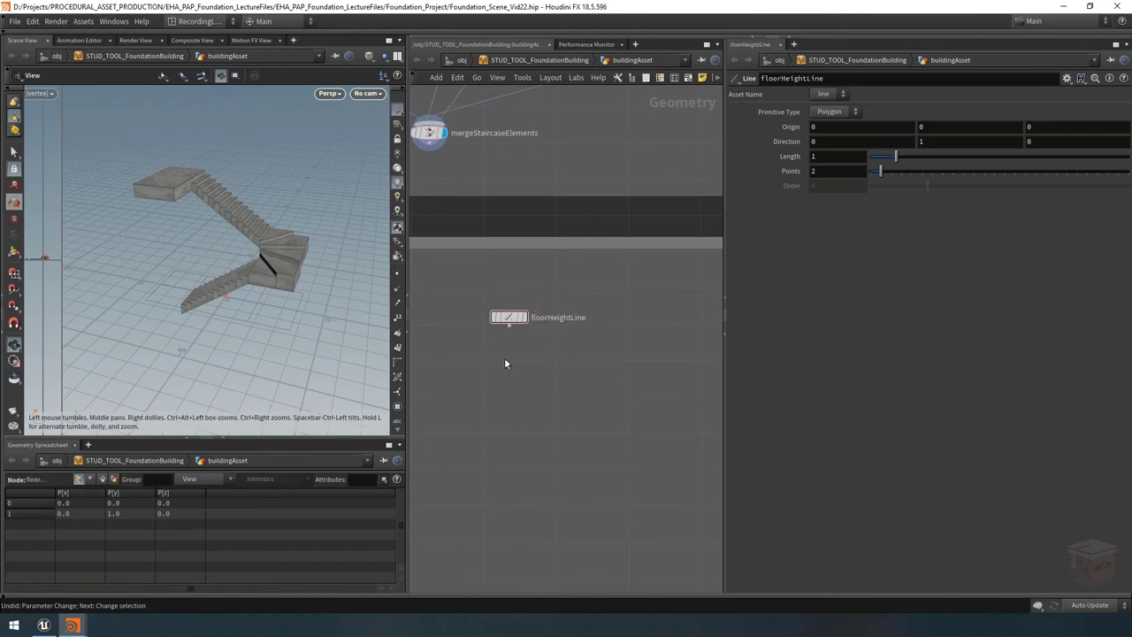
pyautogui.scroll(-3, 549, 376)
pyautogui.moveTo(549, 373); pyautogui.dragTo(583, 369, button='middle')
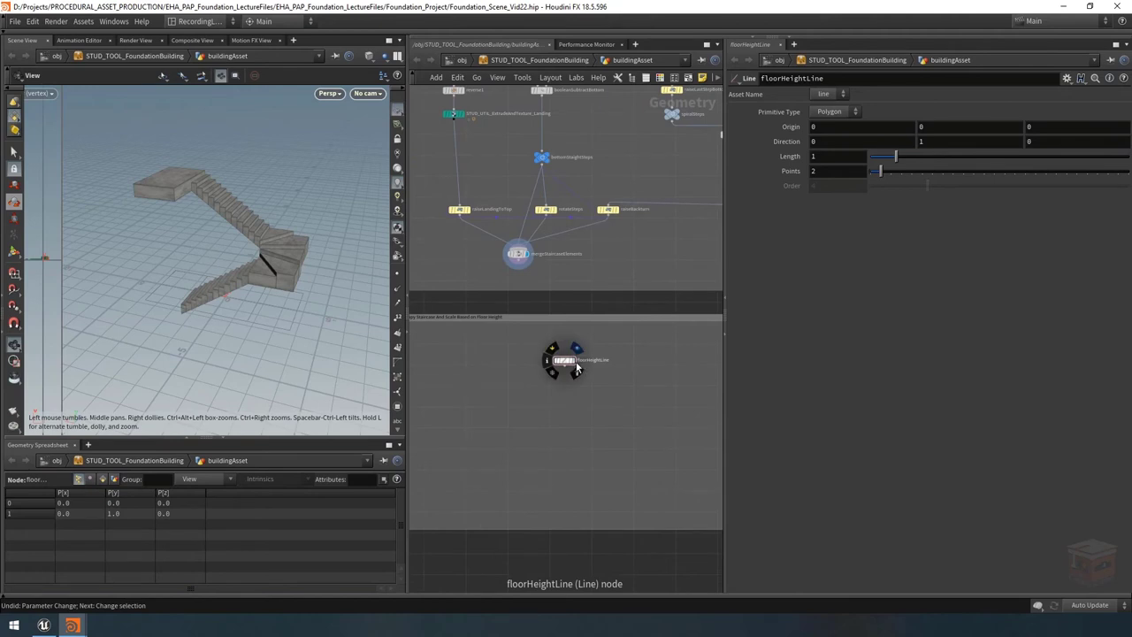
pyautogui.click(576, 367)
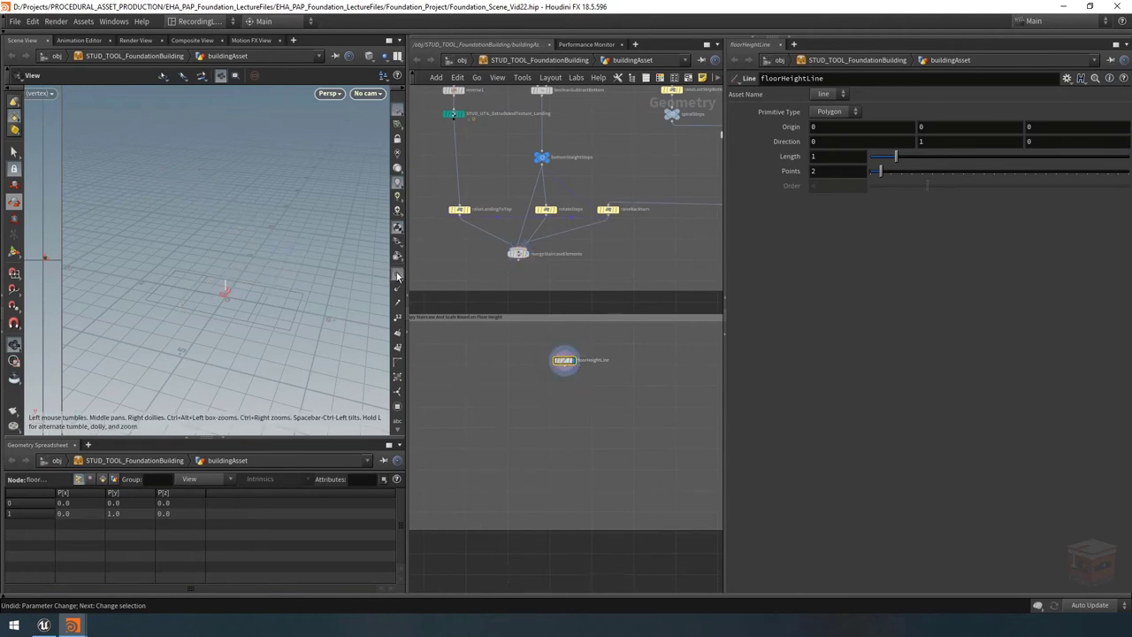
# Leave the line's direction unchanged and lengthen it to about 4.93.
pyautogui.moveTo(263, 291); pyautogui.dragTo(235, 268)
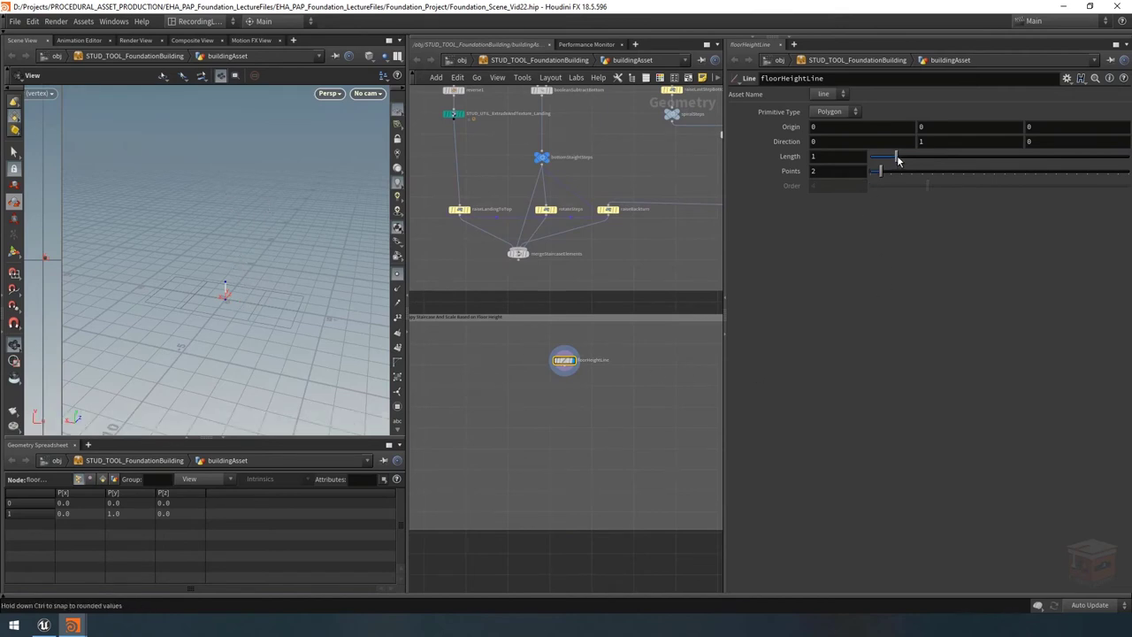
pyautogui.click(959, 143)
pyautogui.click(883, 314)
pyautogui.moveTo(898, 159); pyautogui.dragTo(998, 159)
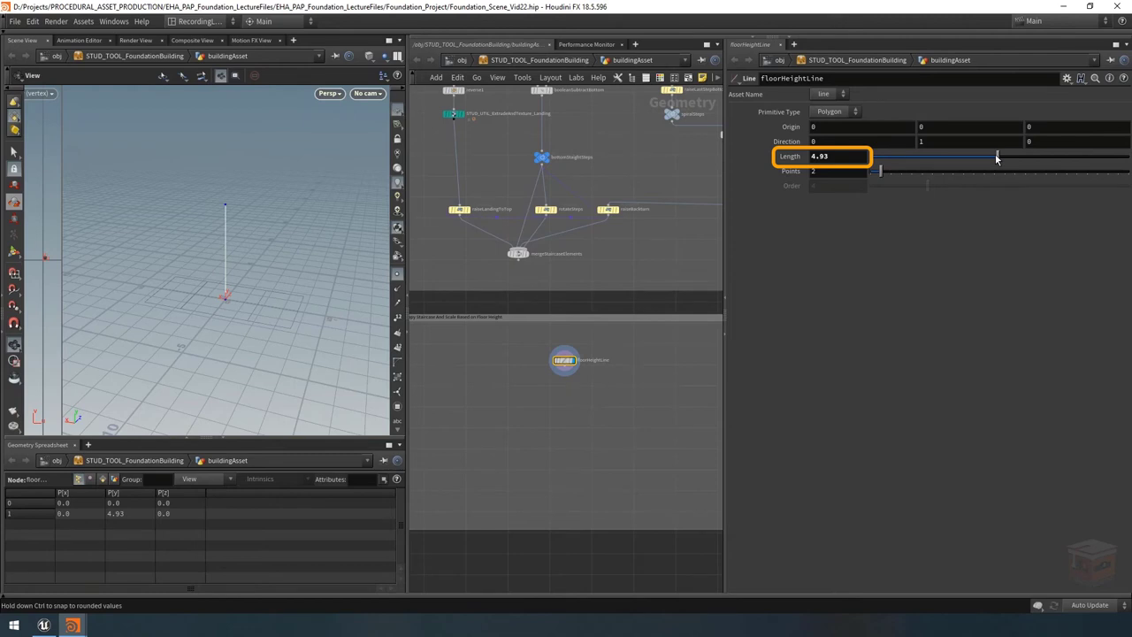
# Link floorHeightLine's Length to the building's Floor Height as a relative reference.
pyautogui.moveTo(73, 625)
pyautogui.click(163, 566)
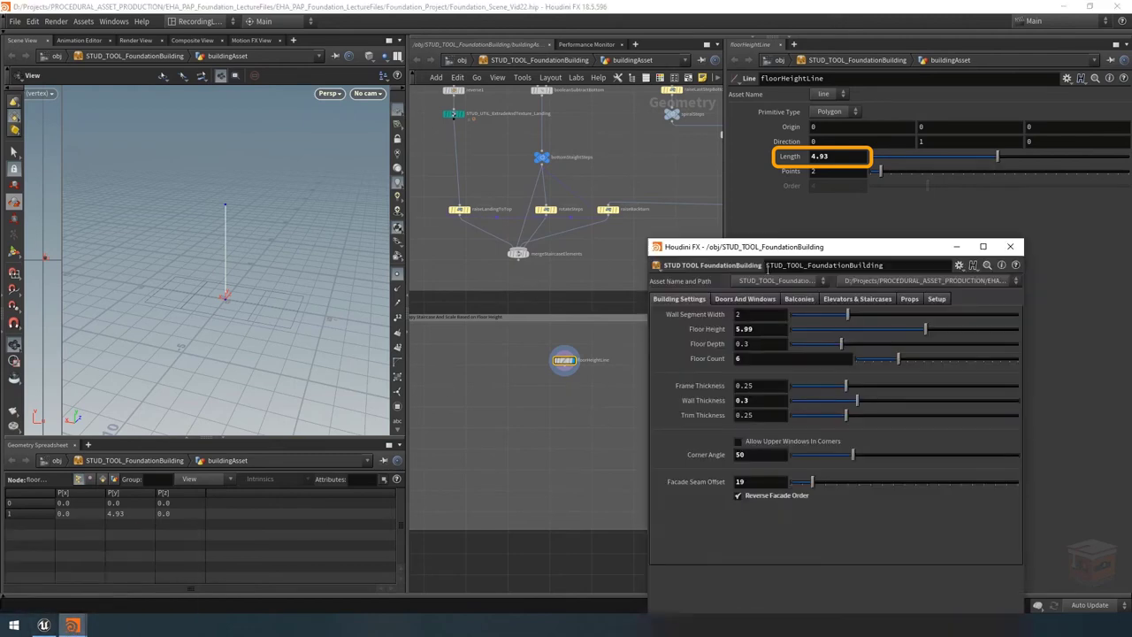
pyautogui.rightClick(705, 333)
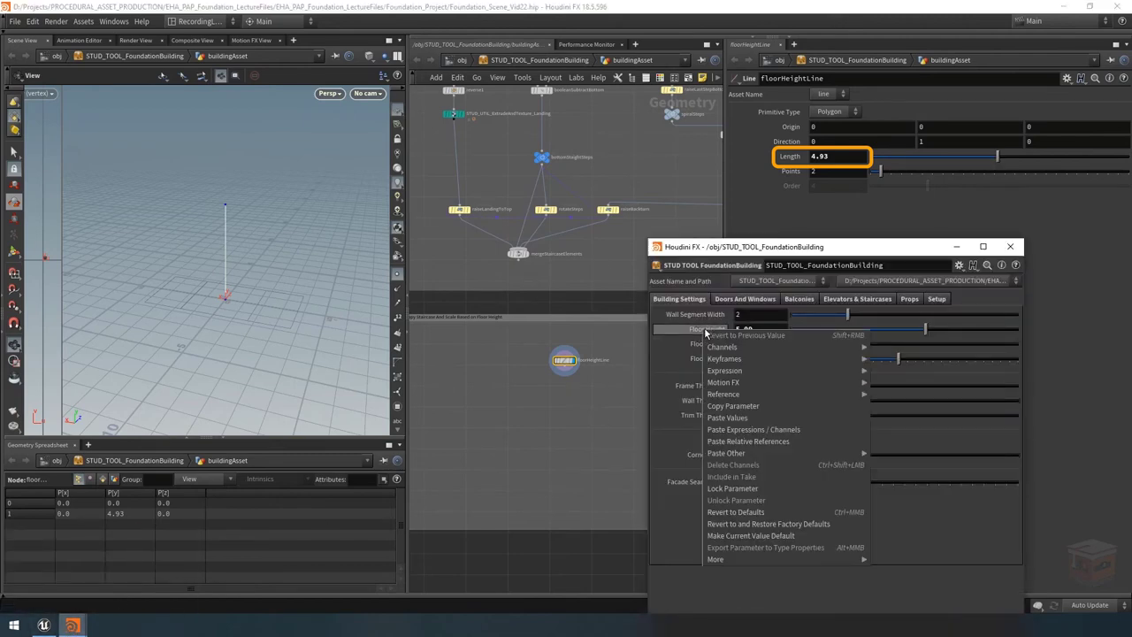
pyautogui.click(743, 393)
pyautogui.rightClick(834, 158)
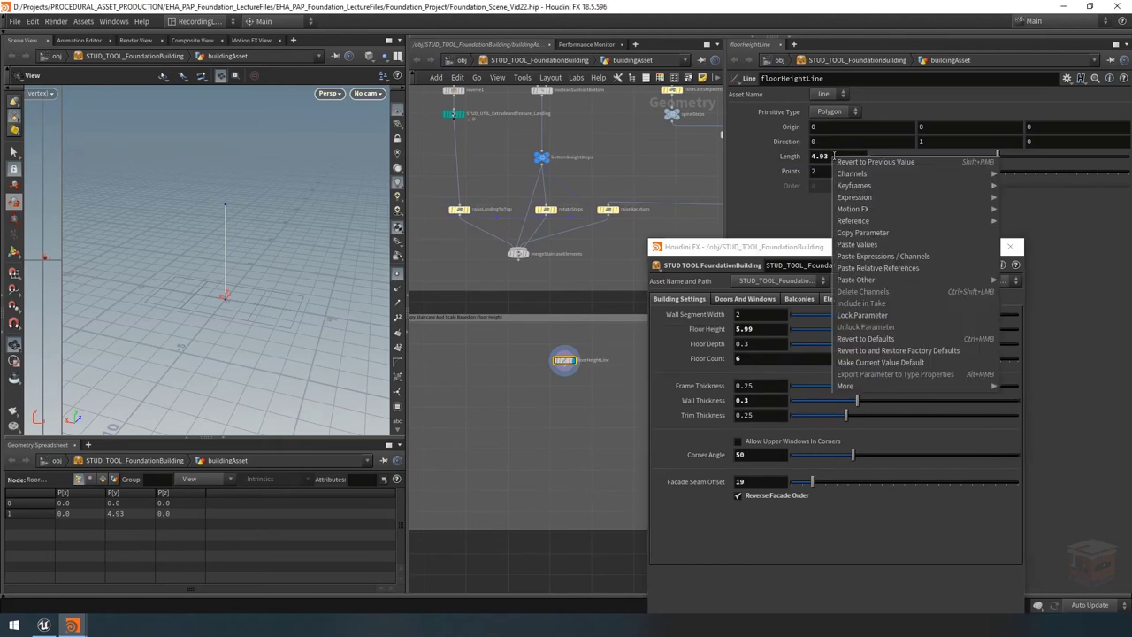
pyautogui.click(880, 265)
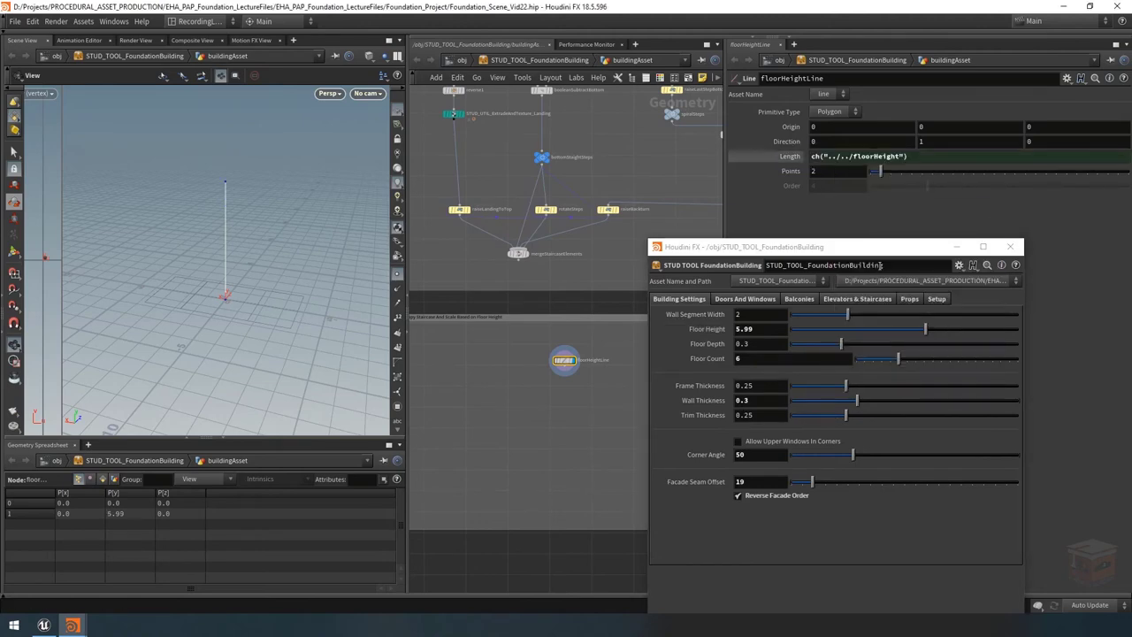
pyautogui.click(957, 248)
pyautogui.scroll(-6, 619, 418)
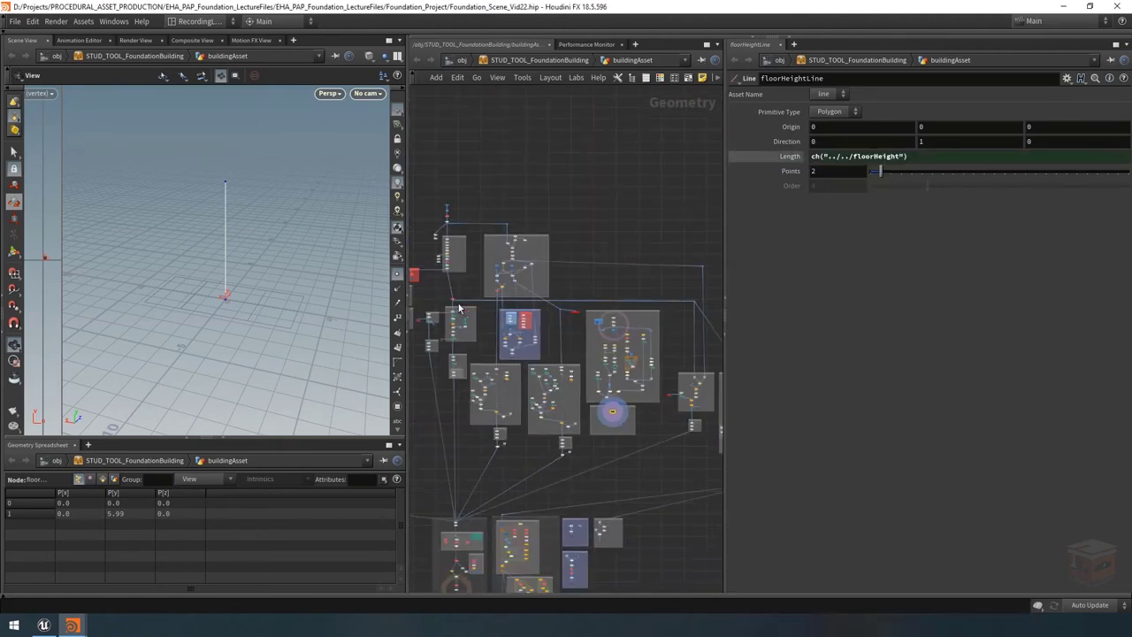
# Template boolean1 from the Floors network as a wireframe reference around the line.
pyautogui.scroll(8, 646, 430)
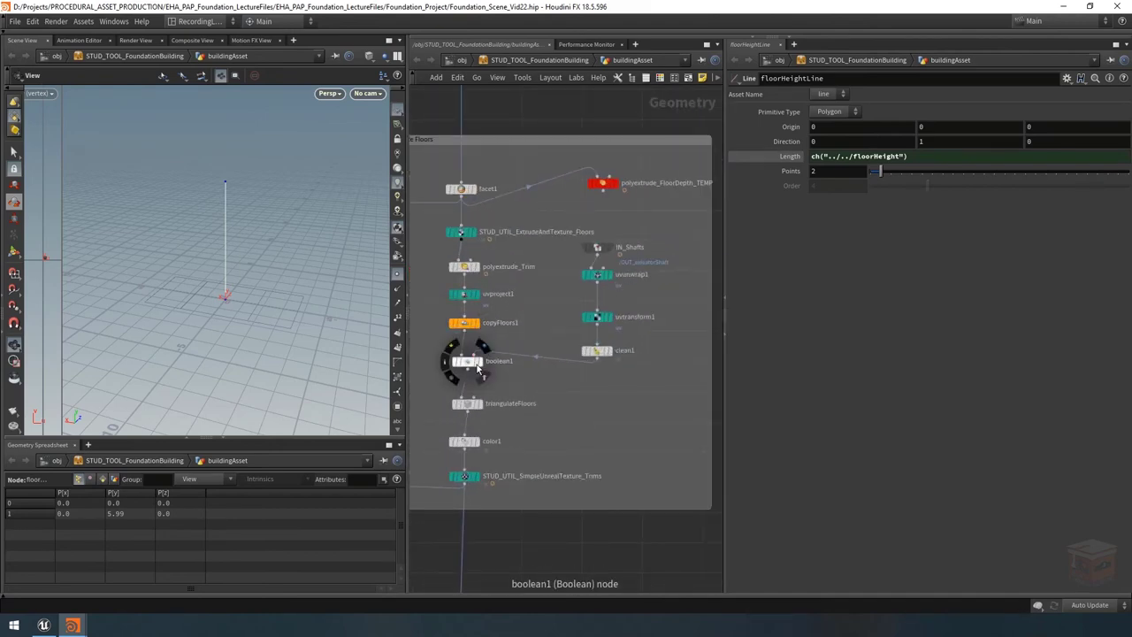
pyautogui.click(474, 361)
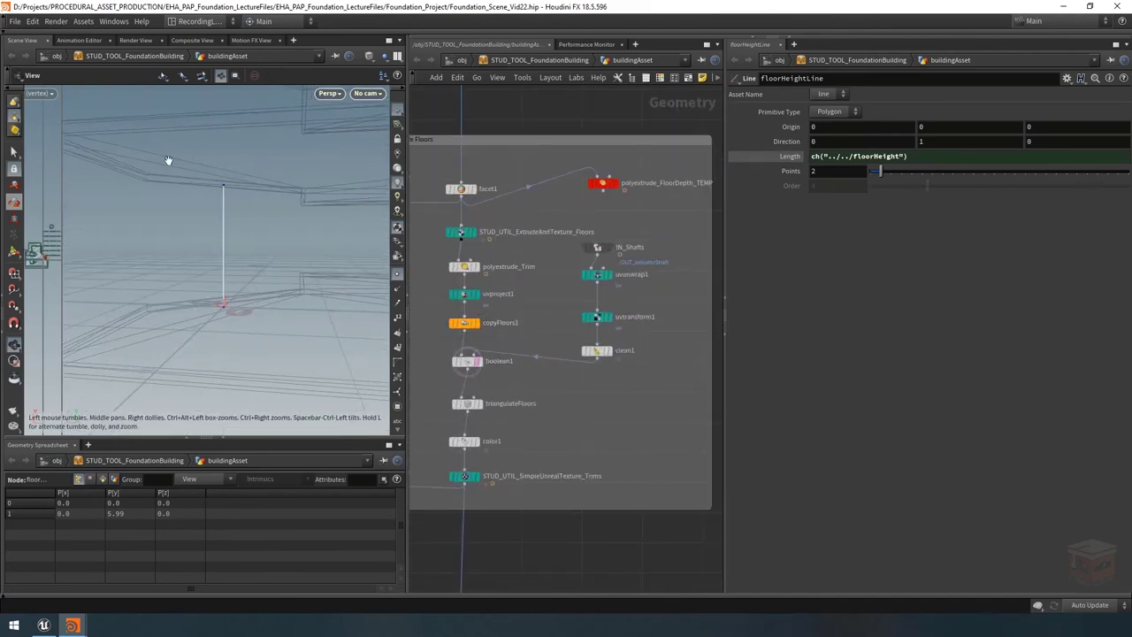
pyautogui.moveTo(258, 297); pyautogui.dragTo(349, 314)
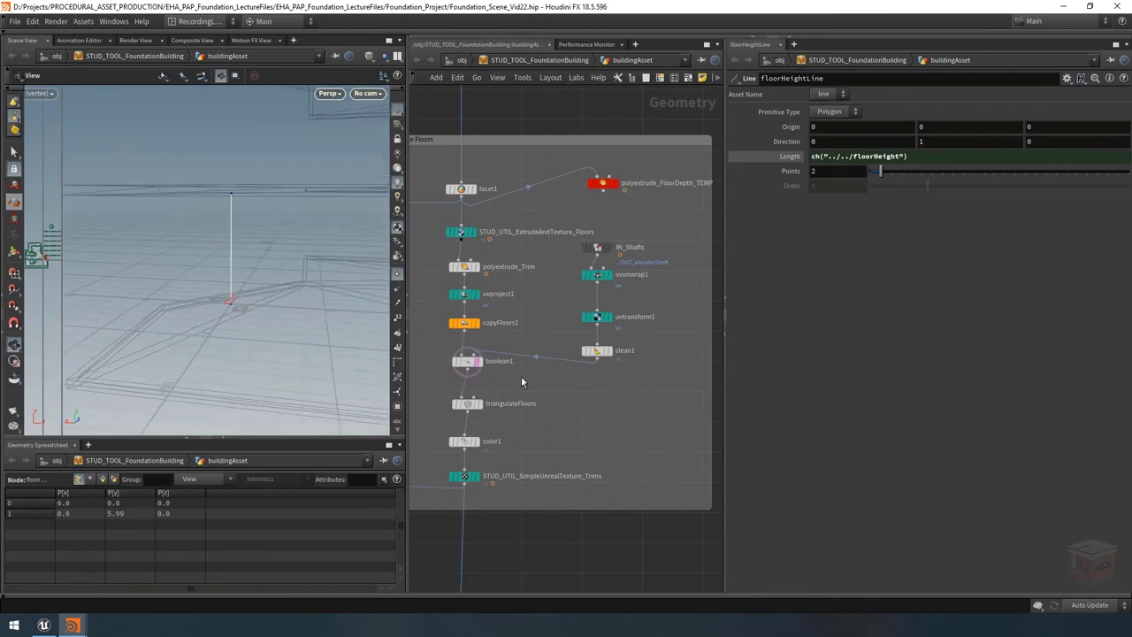
# Set the building's Floor Height to 12, stretching floorHeightLine to 12 units.
pyautogui.moveTo(72, 625)
pyautogui.click(190, 571)
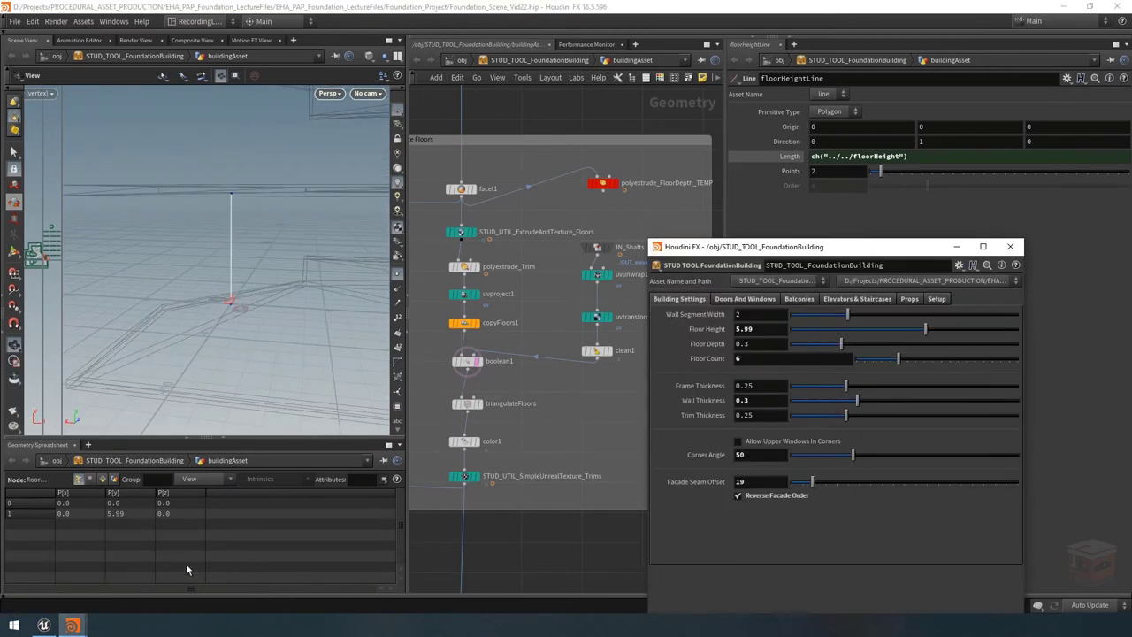
pyautogui.click(748, 328)
pyautogui.write('12')
pyautogui.press('Return')
pyautogui.moveTo(294, 256); pyautogui.dragTo(268, 230)
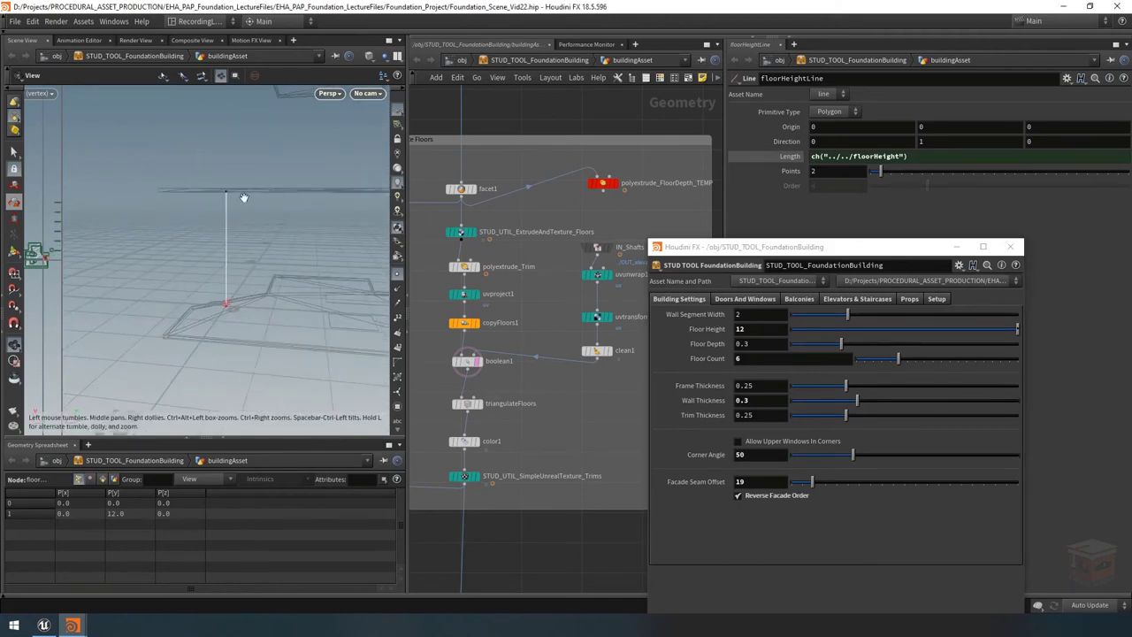
pyautogui.click(956, 248)
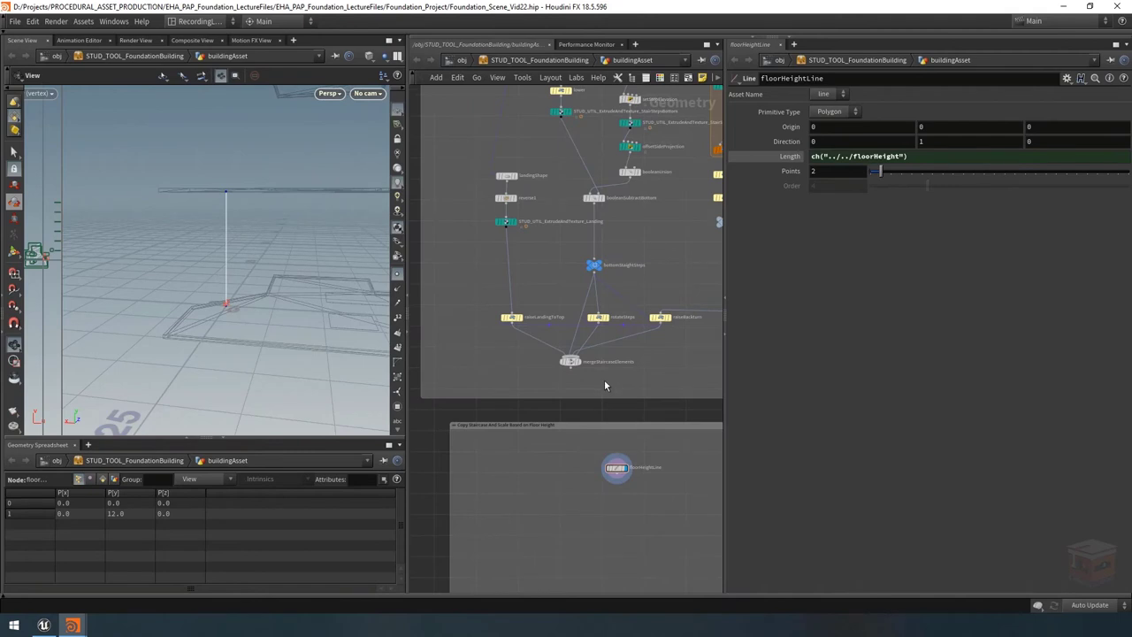
# Template mergeStaircaseElements and give floorHeightLine 4 points at heights 0, 4, 8 and 12.
pyautogui.scroll(3, 607, 381)
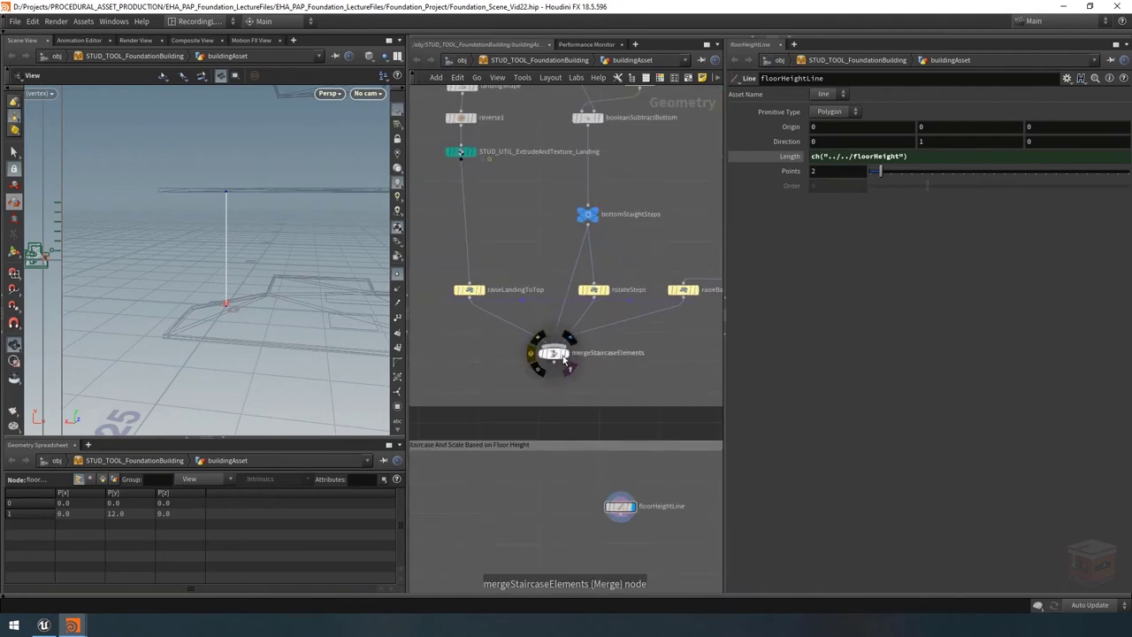
pyautogui.press('shift')
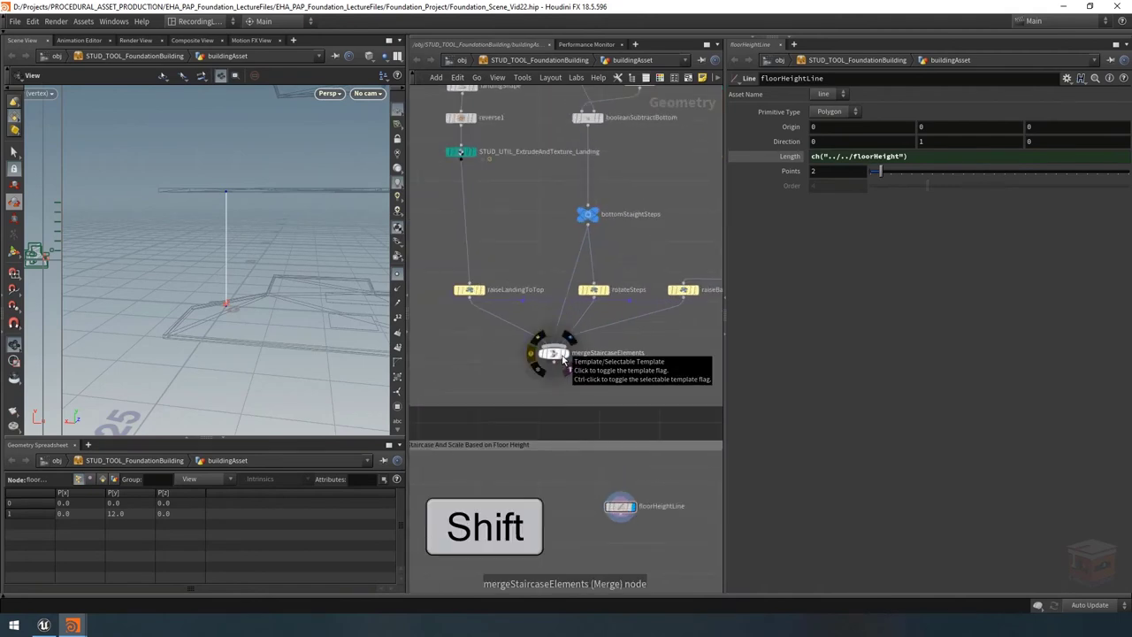
pyautogui.moveTo(236, 306); pyautogui.dragTo(222, 278)
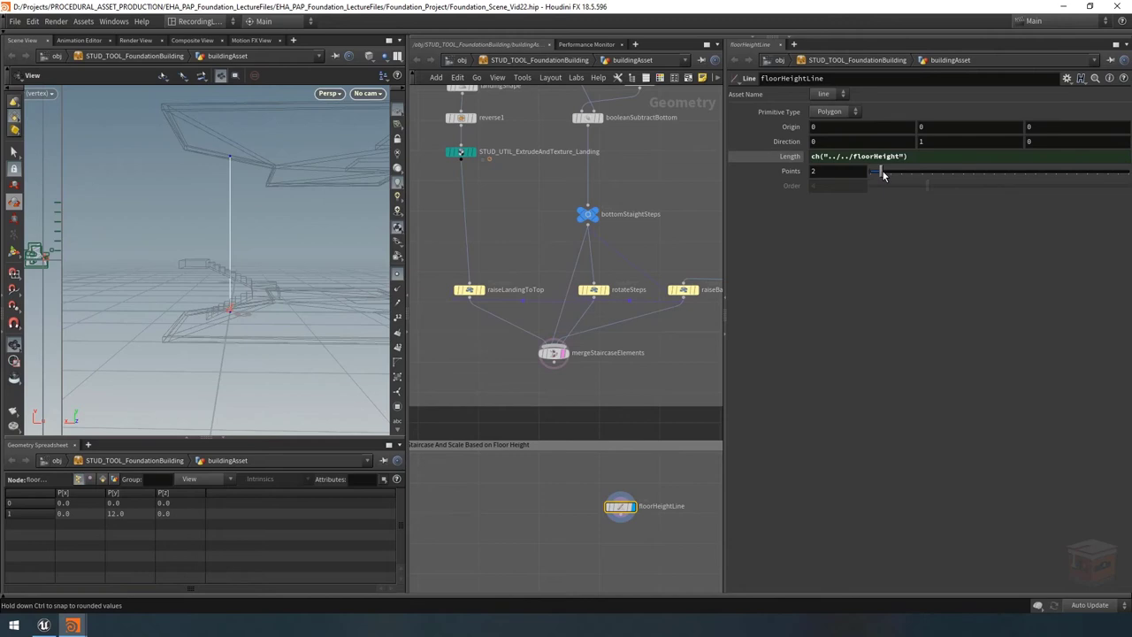
pyautogui.moveTo(881, 175); pyautogui.dragTo(890, 174)
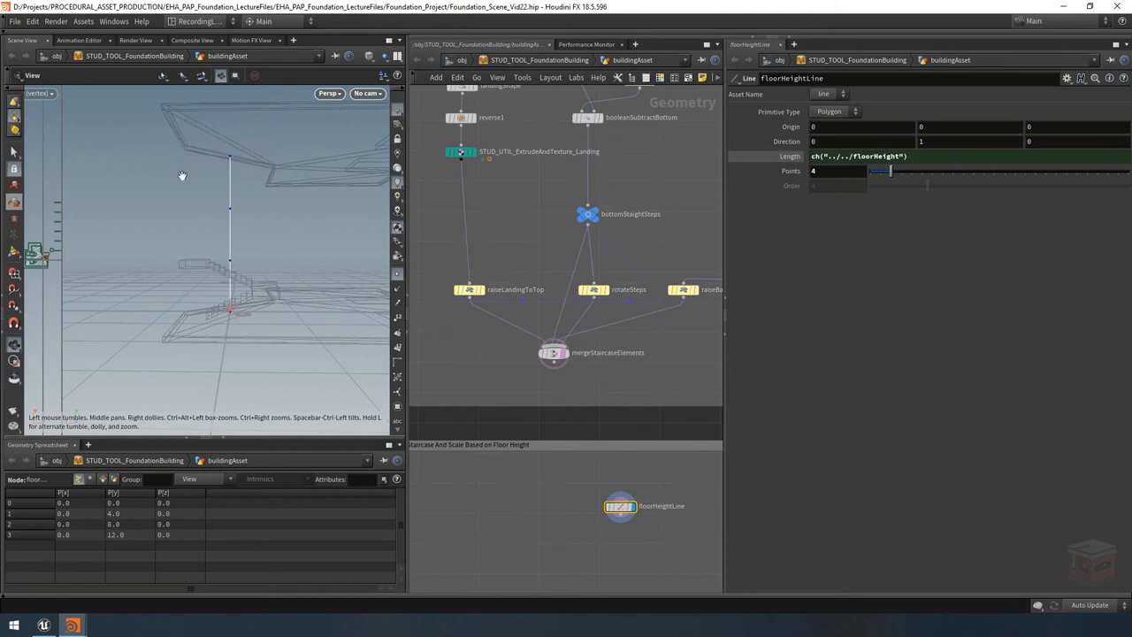
pyautogui.moveTo(286, 285); pyautogui.dragTo(271, 295)
pyautogui.moveTo(631, 379); pyautogui.dragTo(607, 336, button='middle')
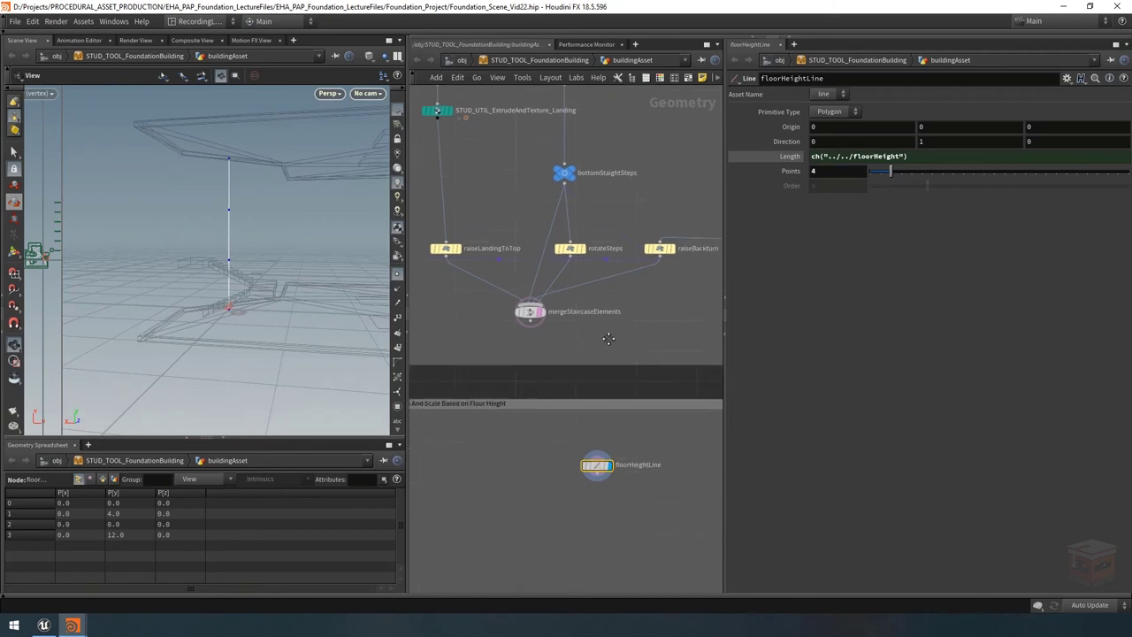
pyautogui.moveTo(235, 311); pyautogui.dragTo(214, 285)
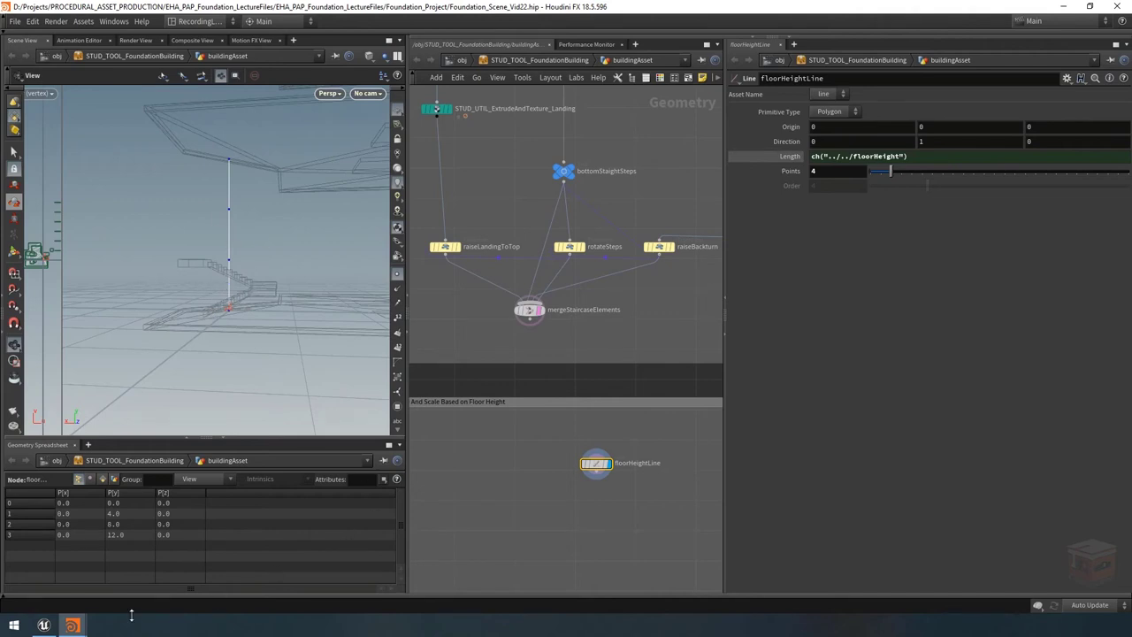
# Undo the last change and set the building's Floor Height to 11.9.
pyautogui.moveTo(72, 625)
pyautogui.click(163, 566)
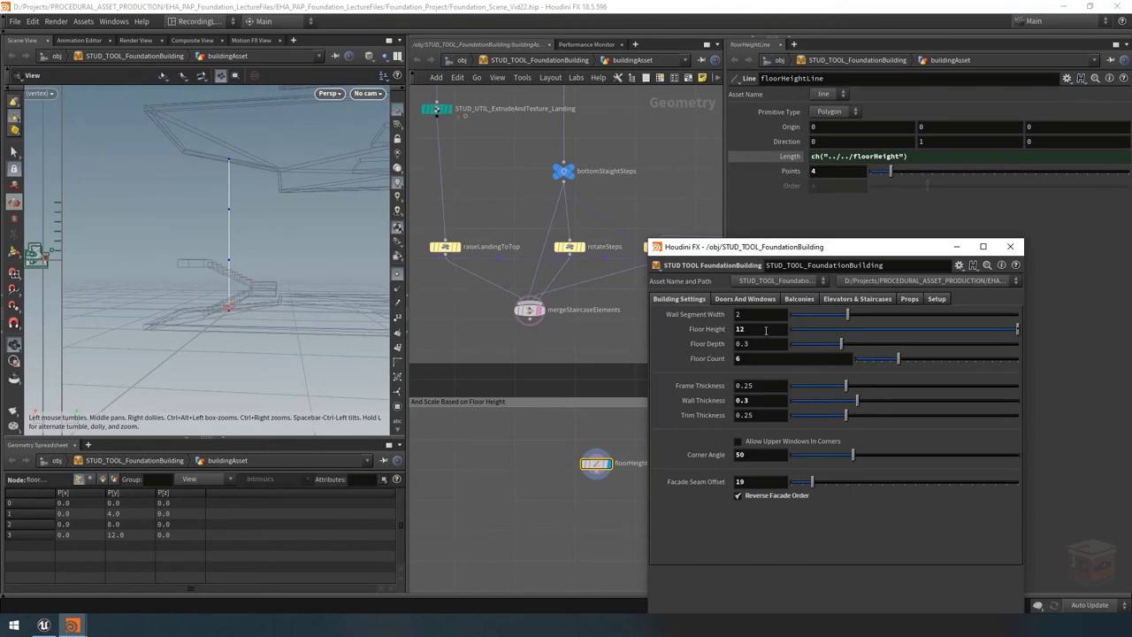
pyautogui.click(598, 341)
pyautogui.hotkey('ctrl', 'z')
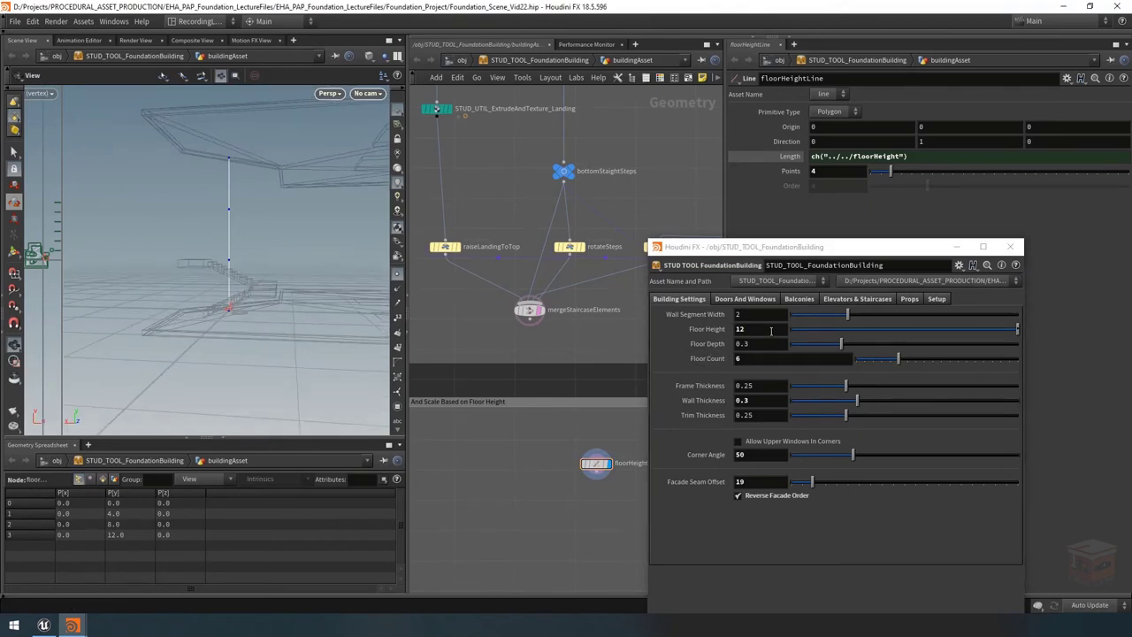
pyautogui.click(770, 330)
pyautogui.write('1.9')
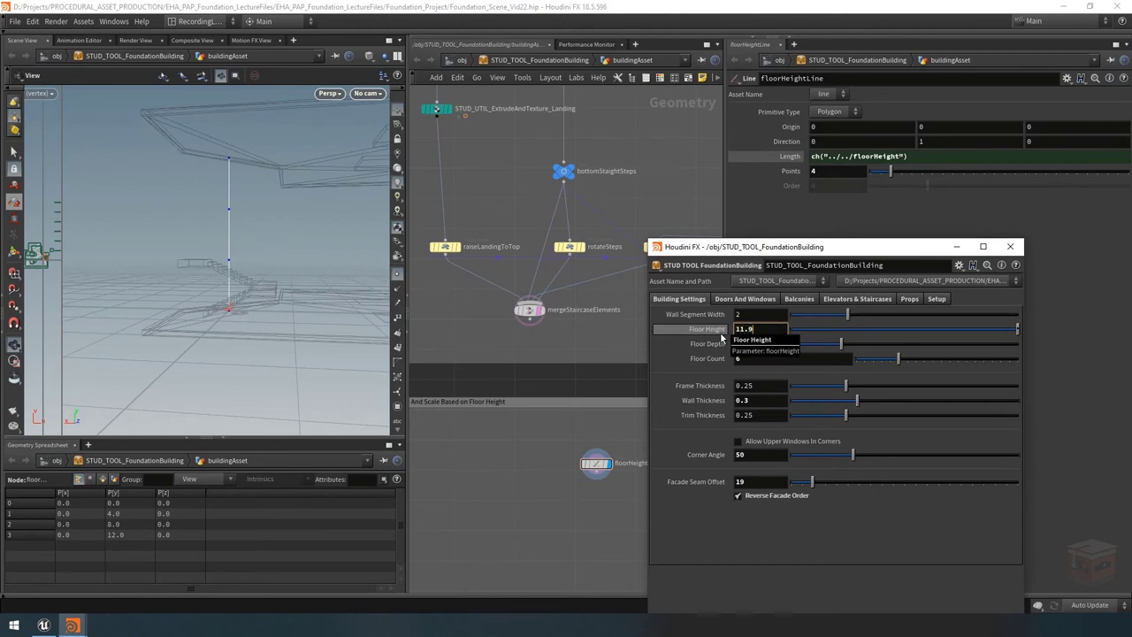
pyautogui.press('Return')
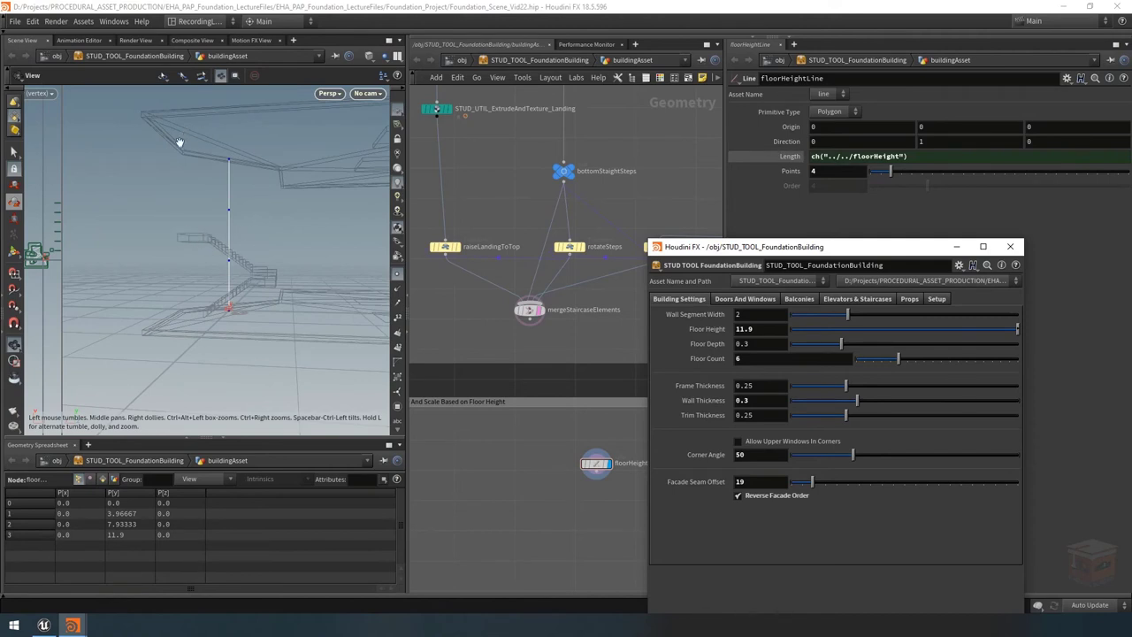
pyautogui.moveTo(262, 251); pyautogui.dragTo(273, 237)
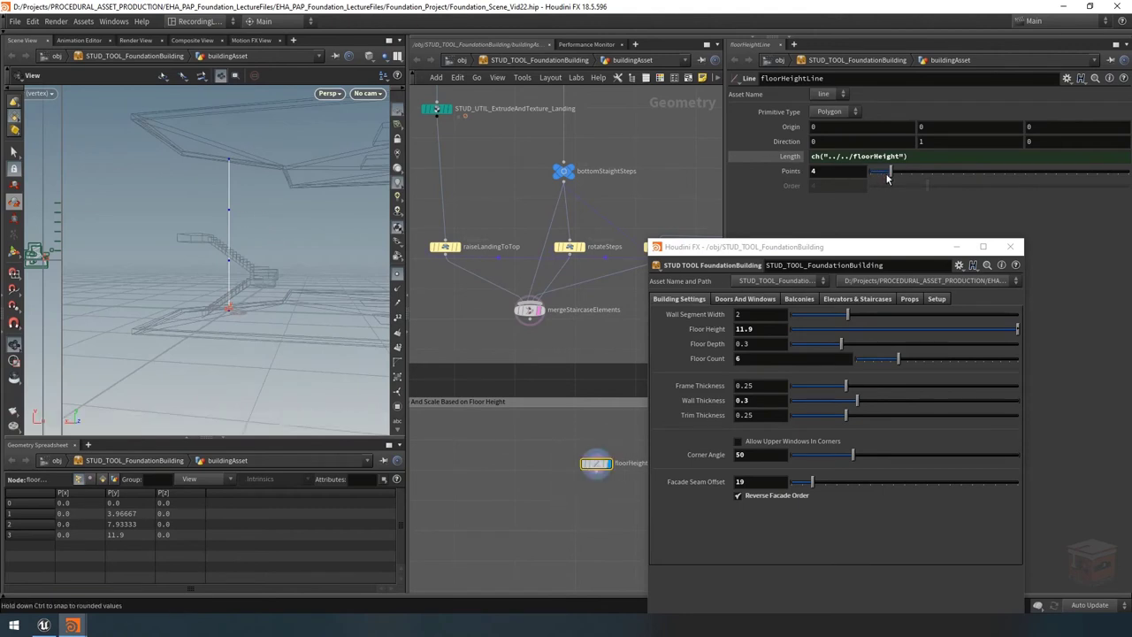
# Reduce floorHeightLine to 3 points, at heights 0, 5.95 and 11.9.
pyautogui.moveTo(887, 178); pyautogui.dragTo(882, 177)
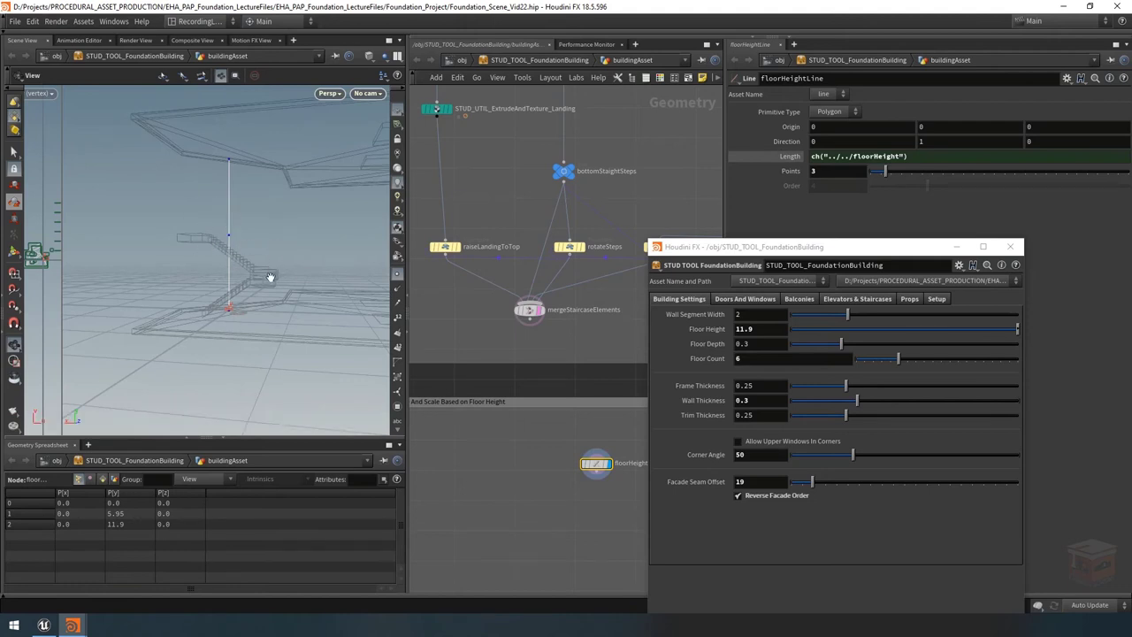
pyautogui.moveTo(271, 276); pyautogui.dragTo(624, 268)
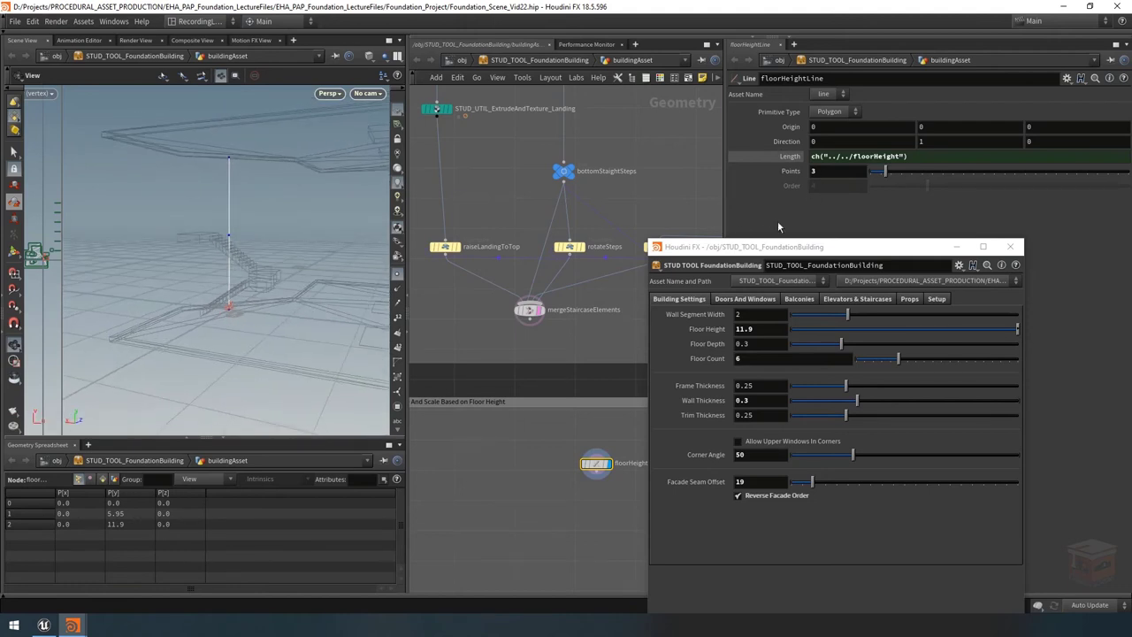
pyautogui.moveTo(521, 477); pyautogui.dragTo(489, 466, button='middle')
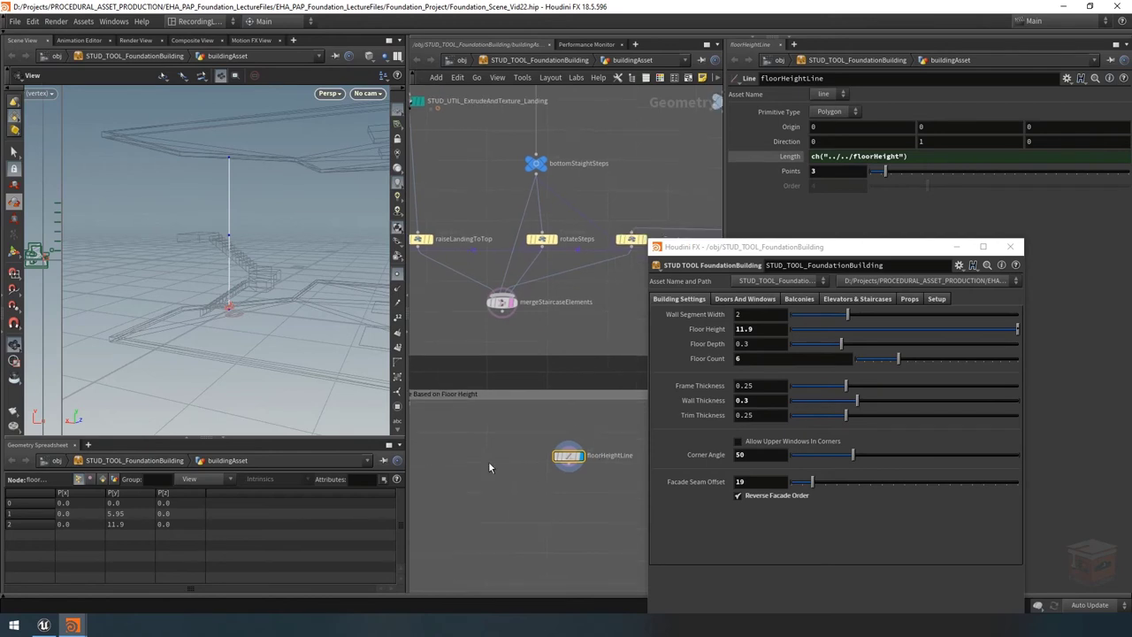
# Drive floorHeightLine's Points with the building's Floor Height via pasted expressions.
pyautogui.rightClick(701, 328)
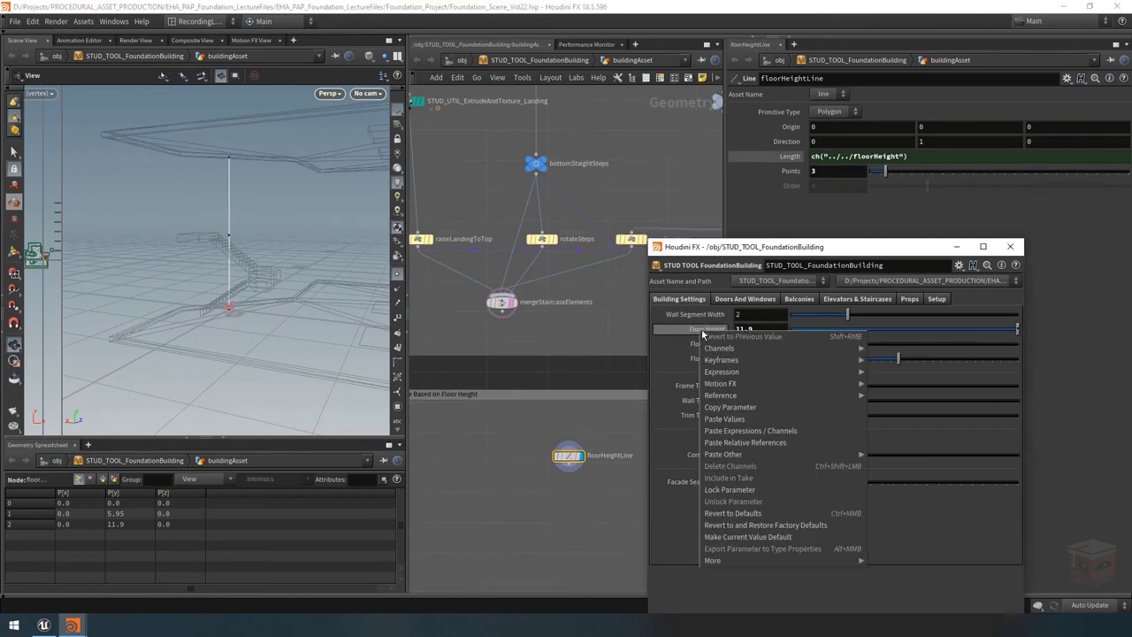
pyautogui.click(738, 409)
pyautogui.click(817, 237)
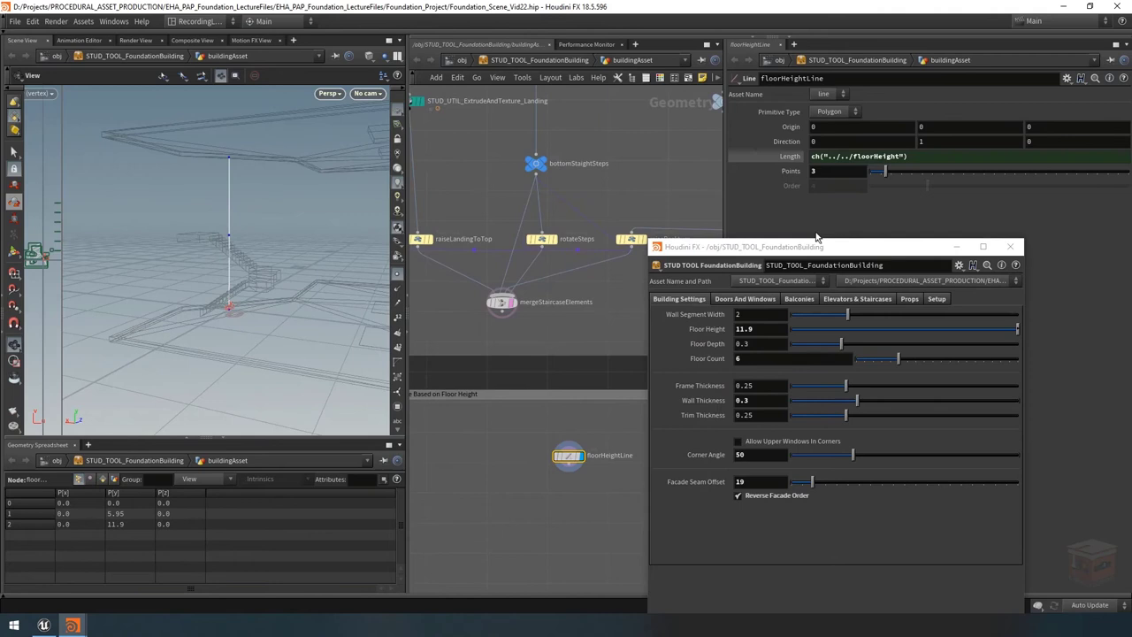
pyautogui.rightClick(831, 172)
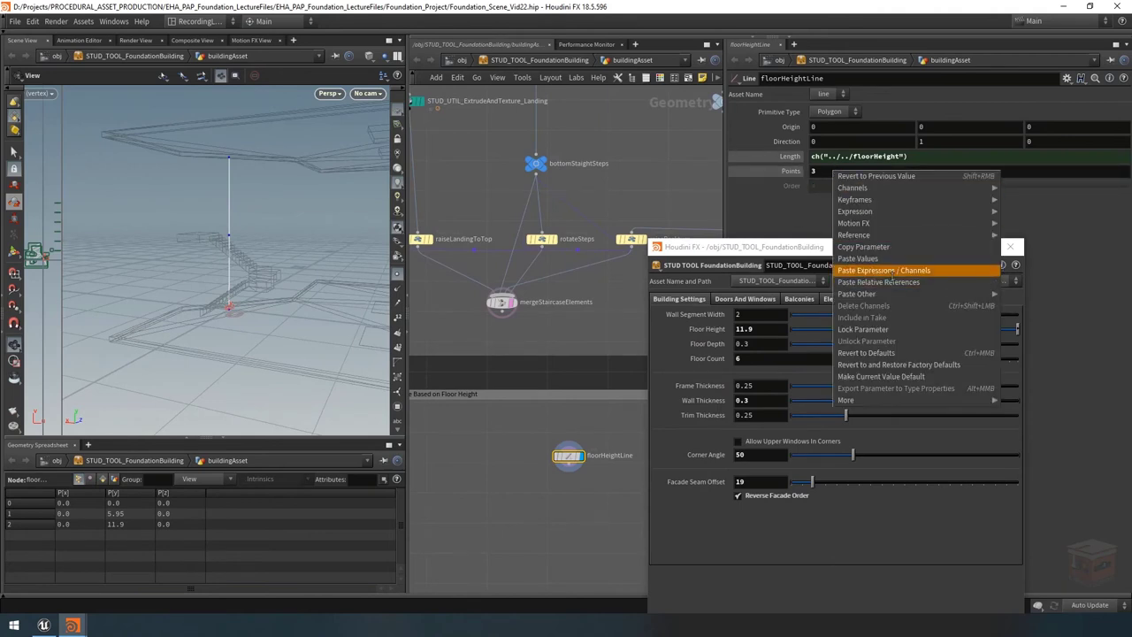
pyautogui.click(892, 273)
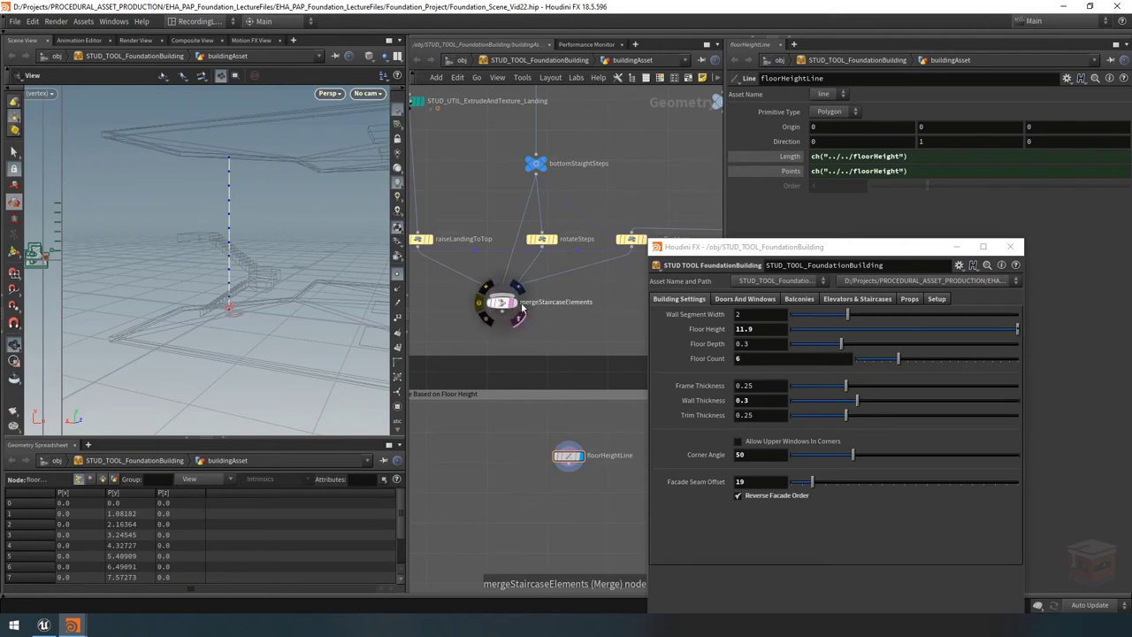
# Keep the staircase merge node's name unchanged and recentre the network view.
pyautogui.doubleClick(562, 302)
pyautogui.press('Return')
pyautogui.scroll(2, 557, 310)
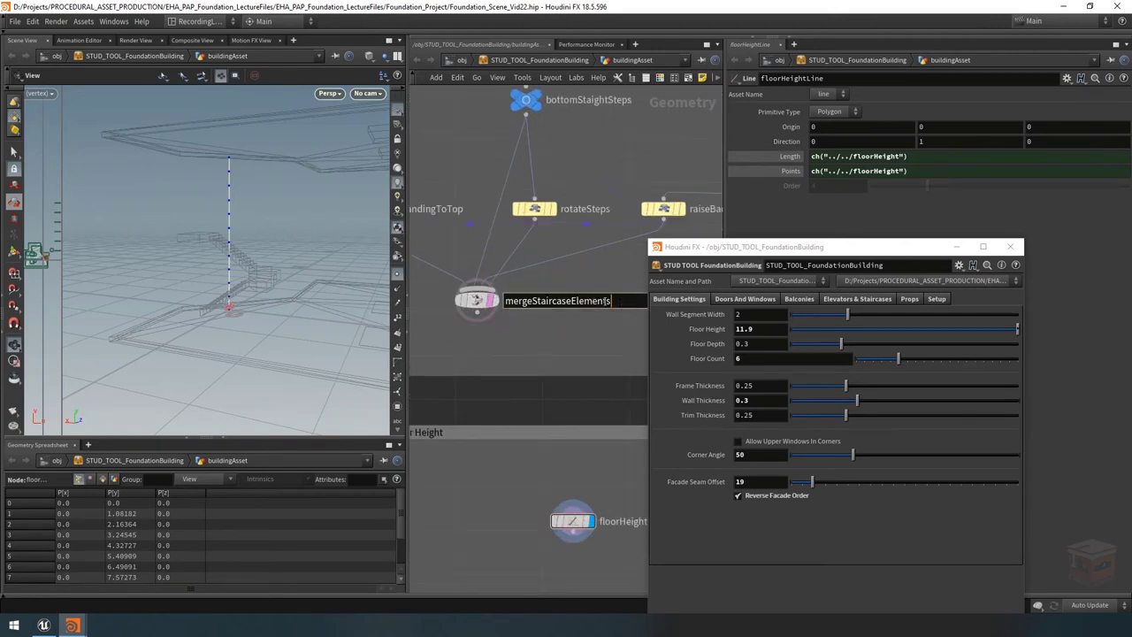
pyautogui.scroll(-3, 582, 334)
pyautogui.moveTo(581, 351); pyautogui.dragTo(554, 343, button='middle')
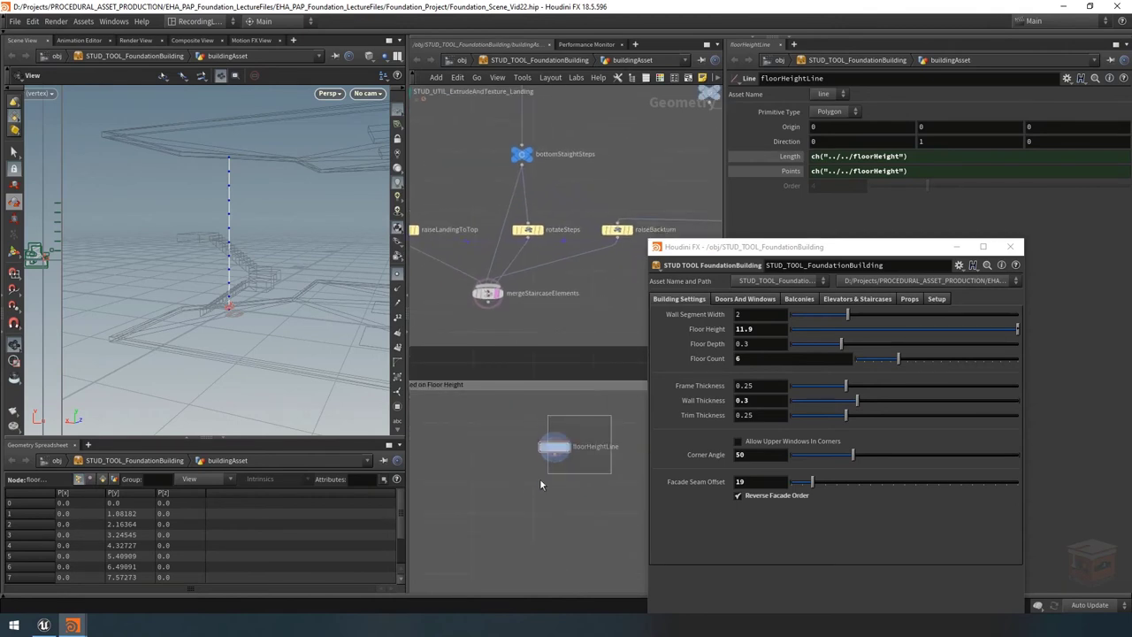
# Add a spare input to floorHeightLine that references mergeStaircaseElements.
pyautogui.click(1067, 78)
pyautogui.click(968, 169)
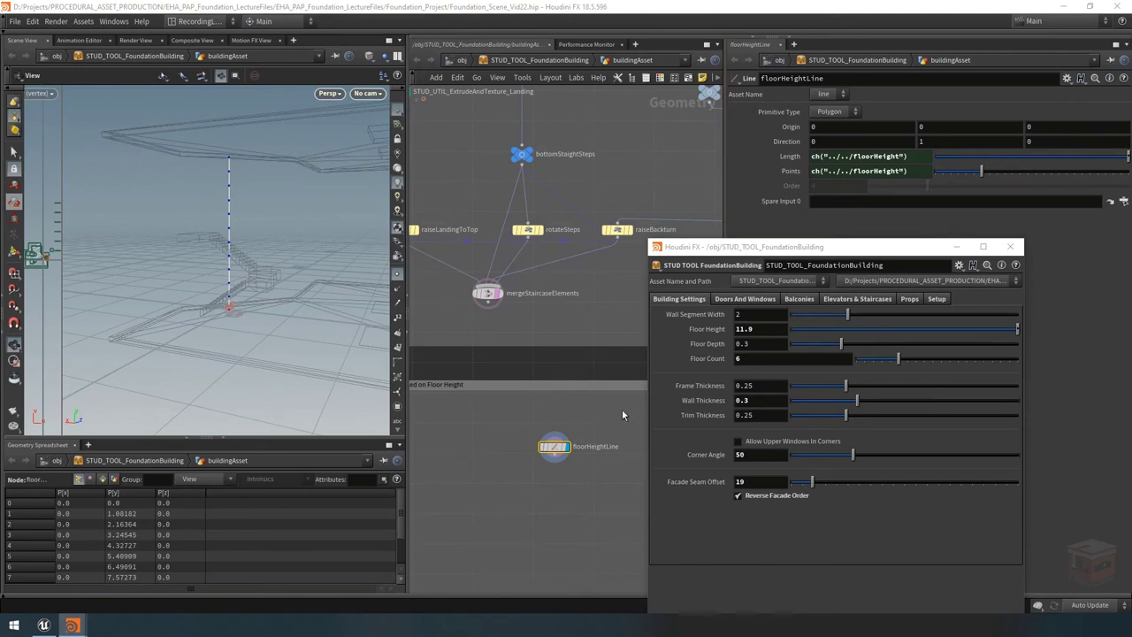
pyautogui.moveTo(556, 449); pyautogui.dragTo(820, 201)
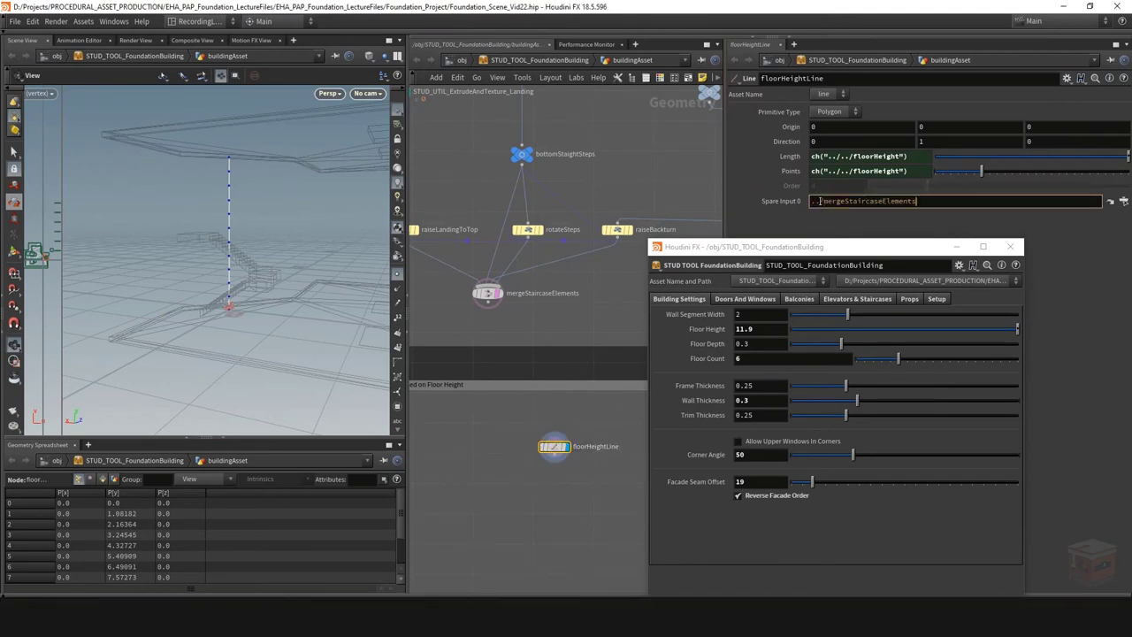
# Set Points to ch("../../floorHeight") / bbox(-1,D_YSIZE), giving points at 0 and 11.9.
pyautogui.click(929, 173)
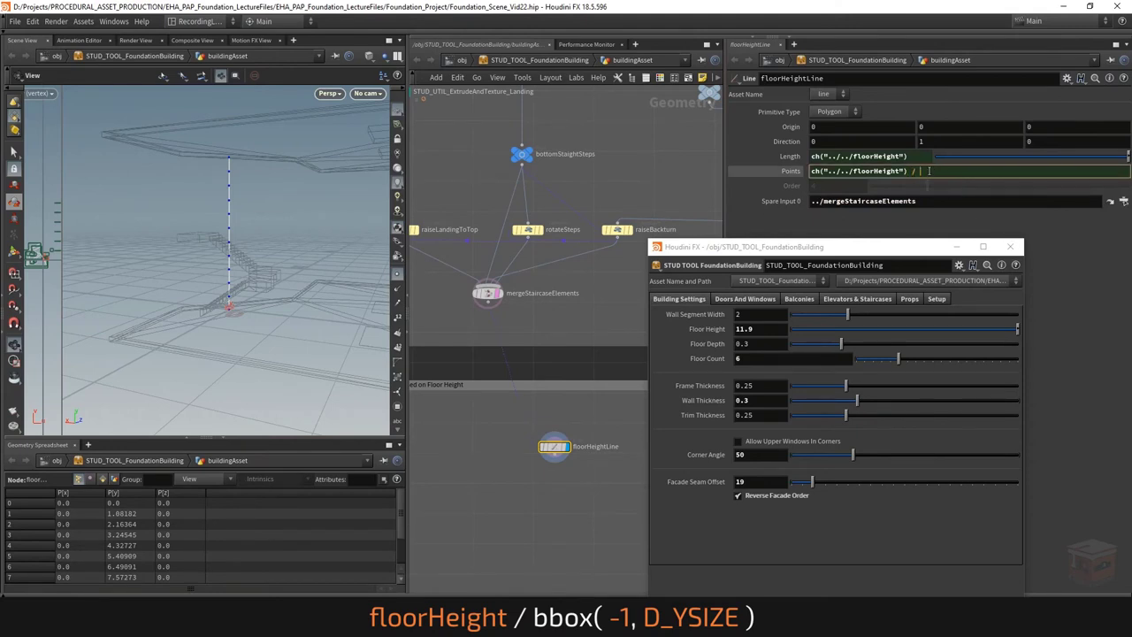
pyautogui.write('/ bbox(')
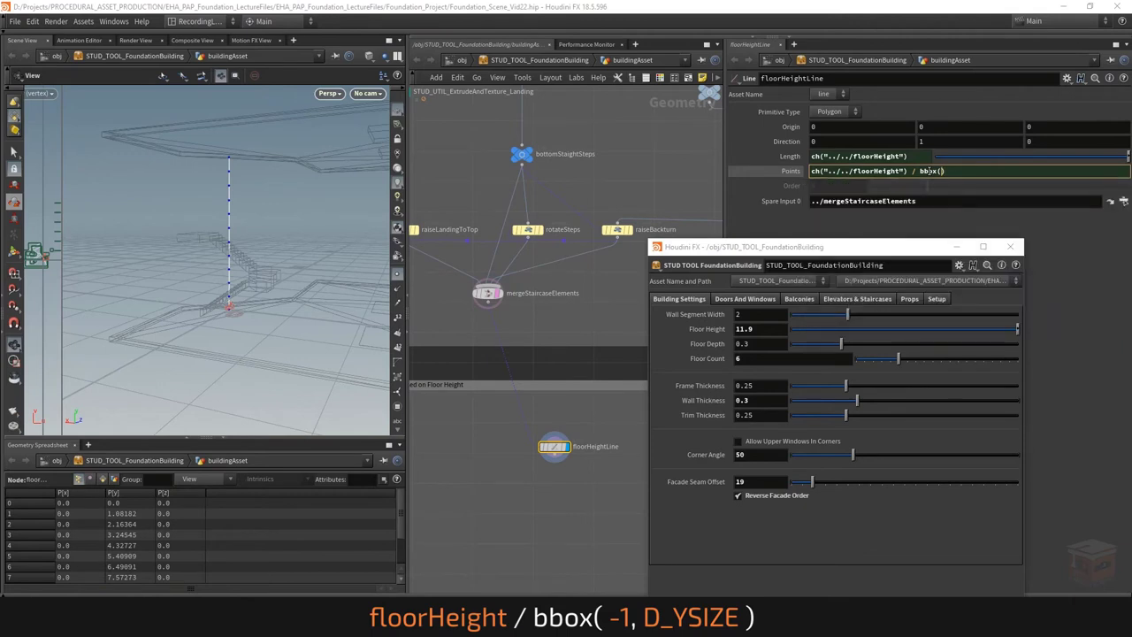
pyautogui.write('-1,D_YSIZE')
pyautogui.press('Return')
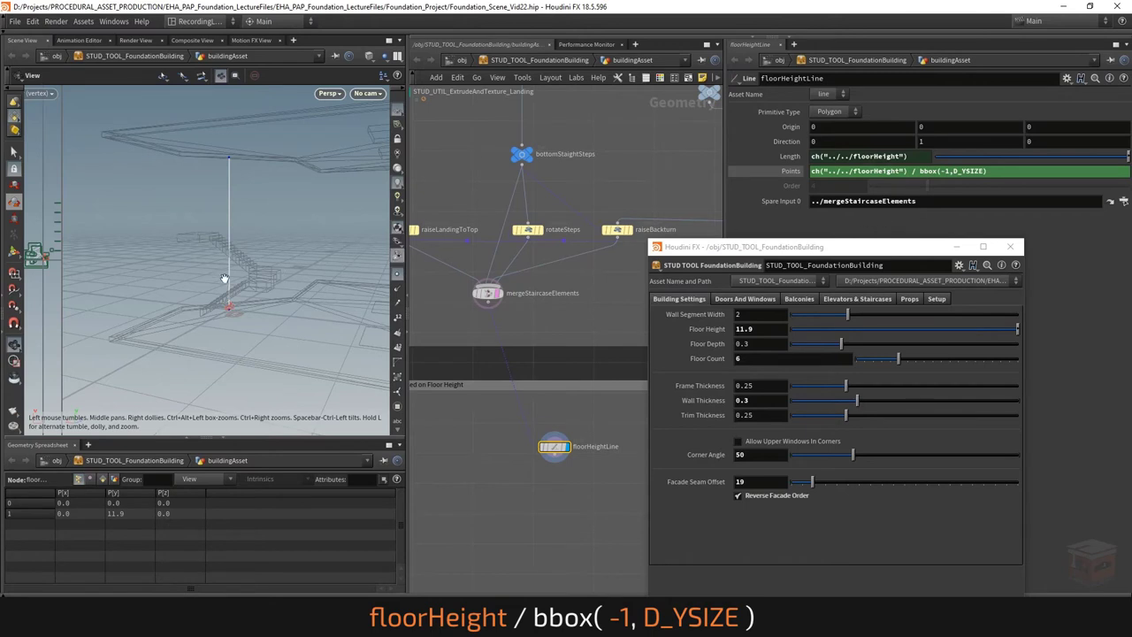
pyautogui.click(792, 175)
pyautogui.click(800, 173)
pyautogui.moveTo(597, 317); pyautogui.dragTo(594, 319, button='middle')
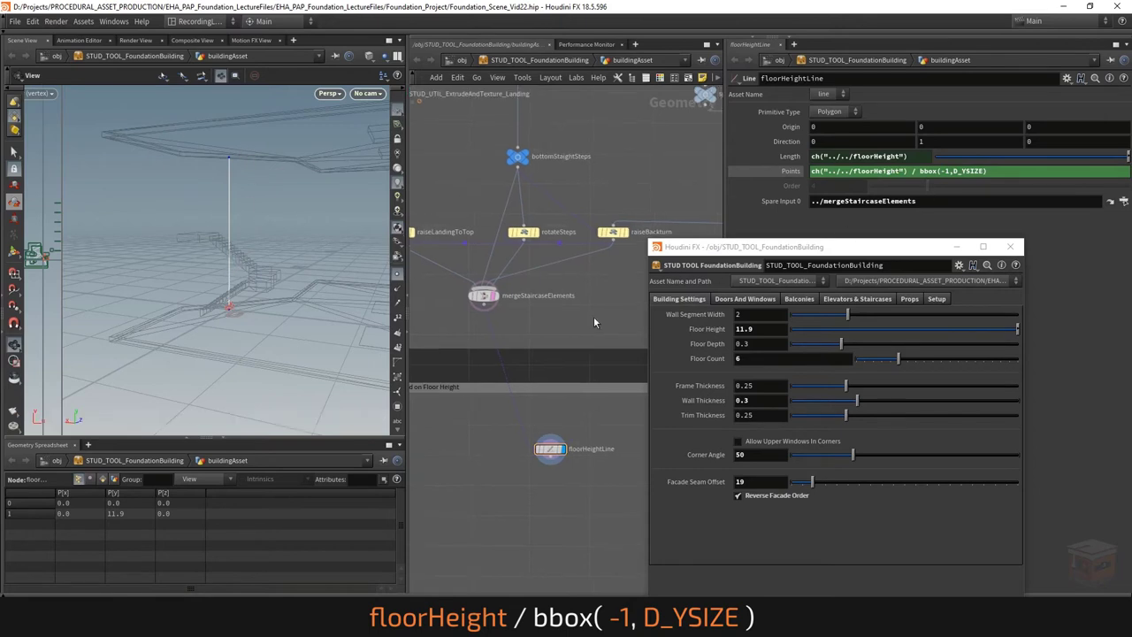
pyautogui.click(988, 172)
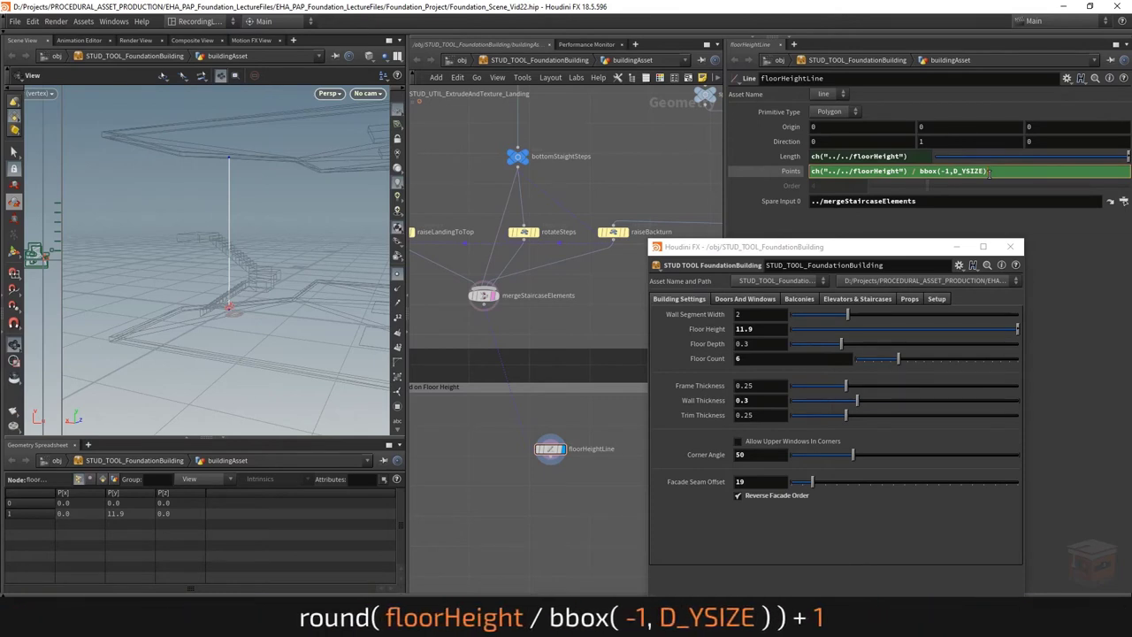
# Wrap the Points division in round() and add 1, giving points at 0, 5.95 and 11.9.
pyautogui.press('Home')
pyautogui.write('round(')
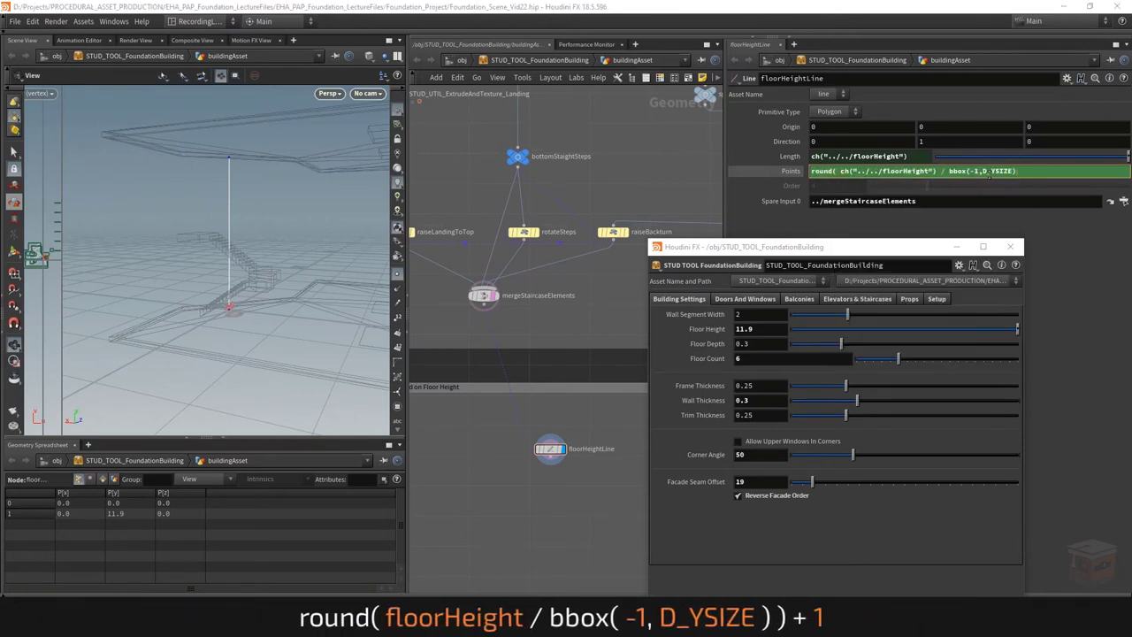
pyautogui.press('End')
pyautogui.write(')')
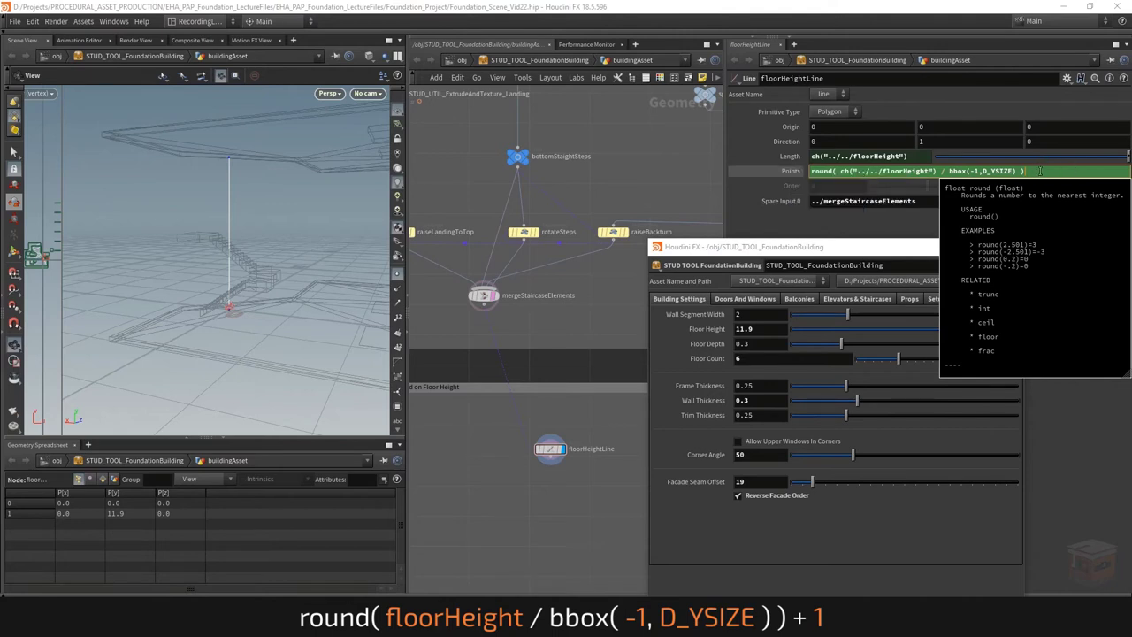
pyautogui.write('+ 1')
pyautogui.press('Return')
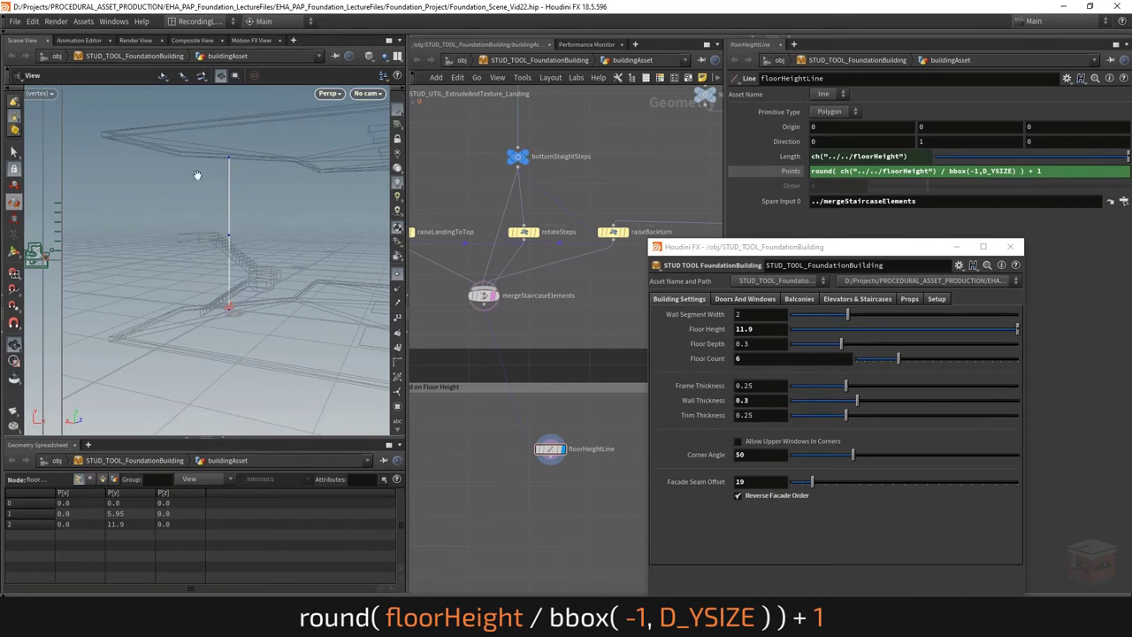
# Place a Delete node below floorHeightLine and wire it to floorHeightLine's output.
pyautogui.click(955, 251)
pyautogui.moveTo(629, 501); pyautogui.dragTo(603, 451, button='middle')
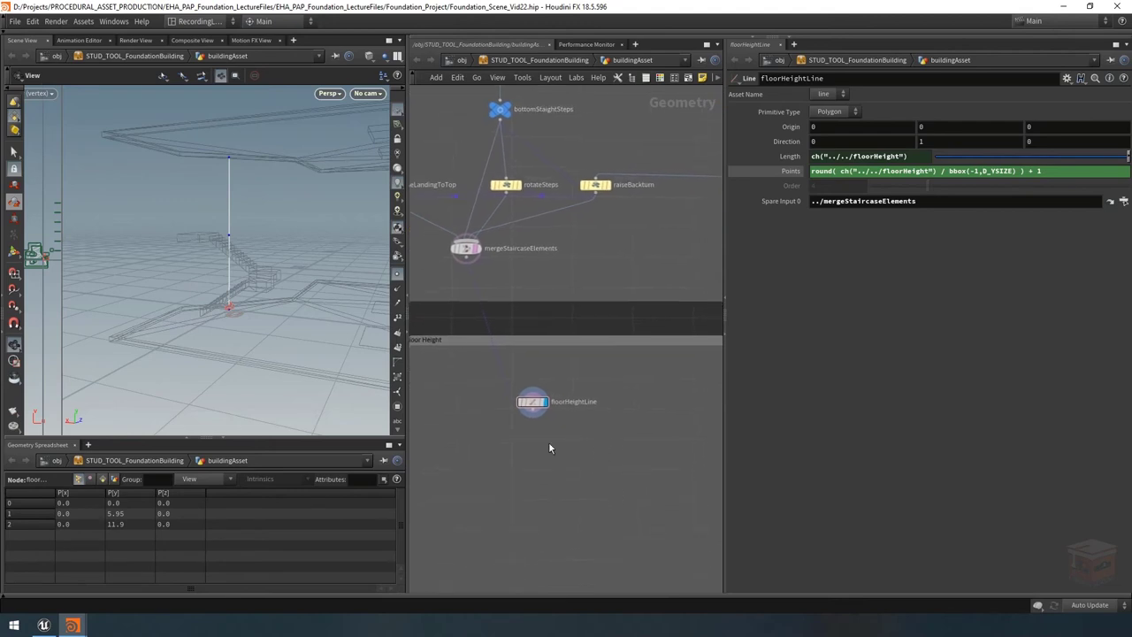
pyautogui.press('Tab')
pyautogui.write('dele')
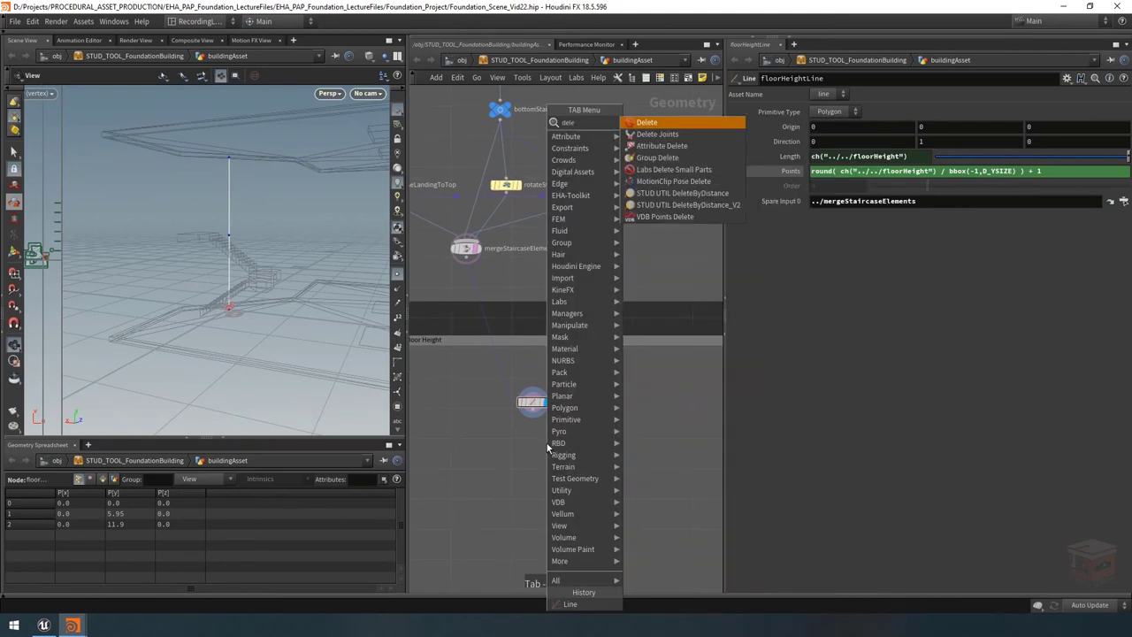
pyautogui.write('te')
pyautogui.press('Return')
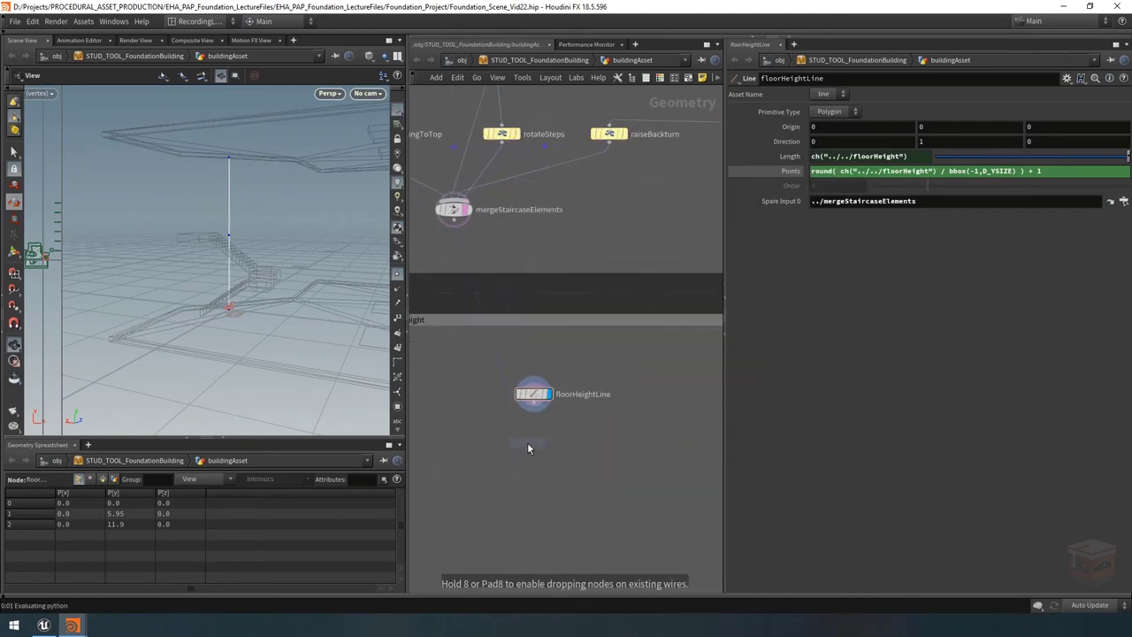
pyautogui.scroll(2, 527, 442)
pyautogui.click(530, 436)
pyautogui.click(530, 427)
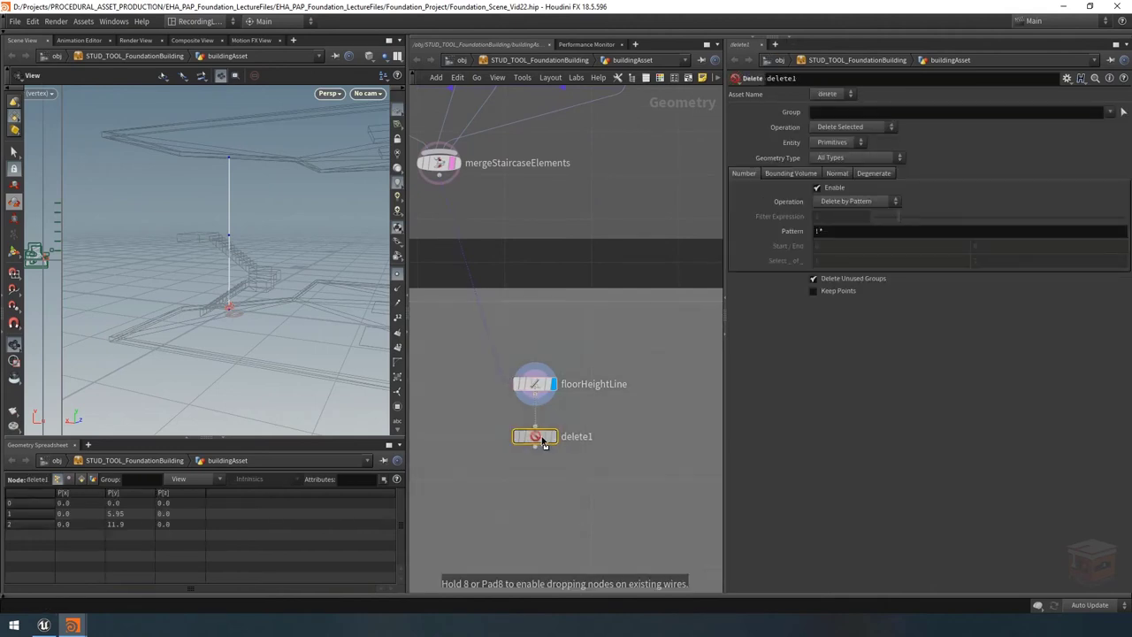
# Rename the Delete node to deleteLastPointInRange and colour it red.
pyautogui.doubleClick(572, 436)
pyautogui.moveTo(610, 437); pyautogui.dragTo(571, 437)
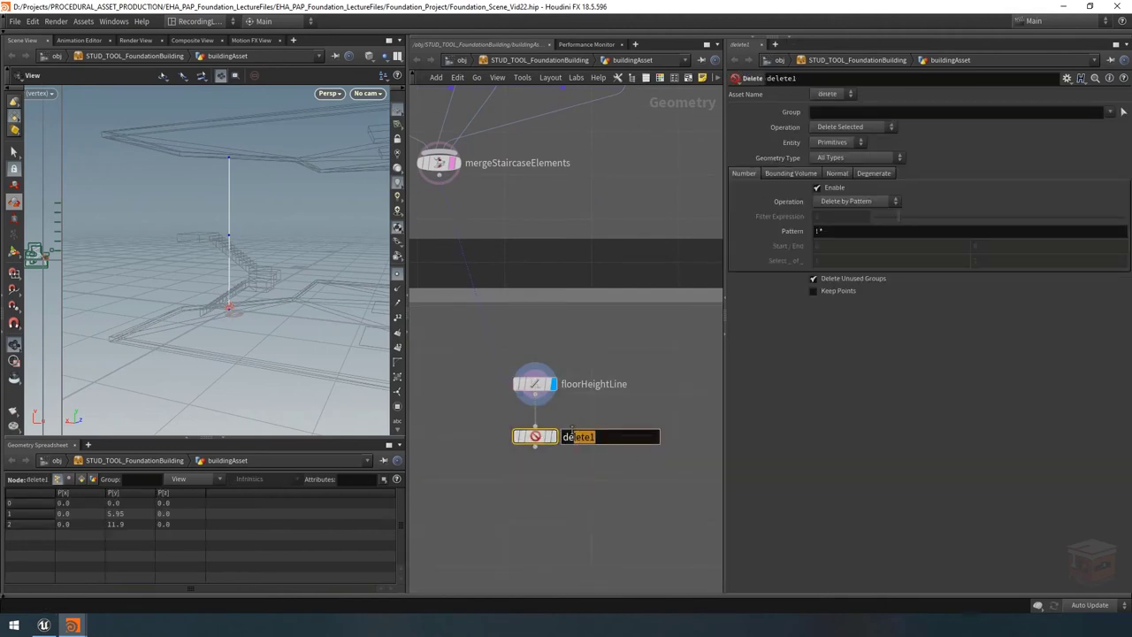
pyautogui.write('eteLastPointInRange')
pyautogui.press('Return')
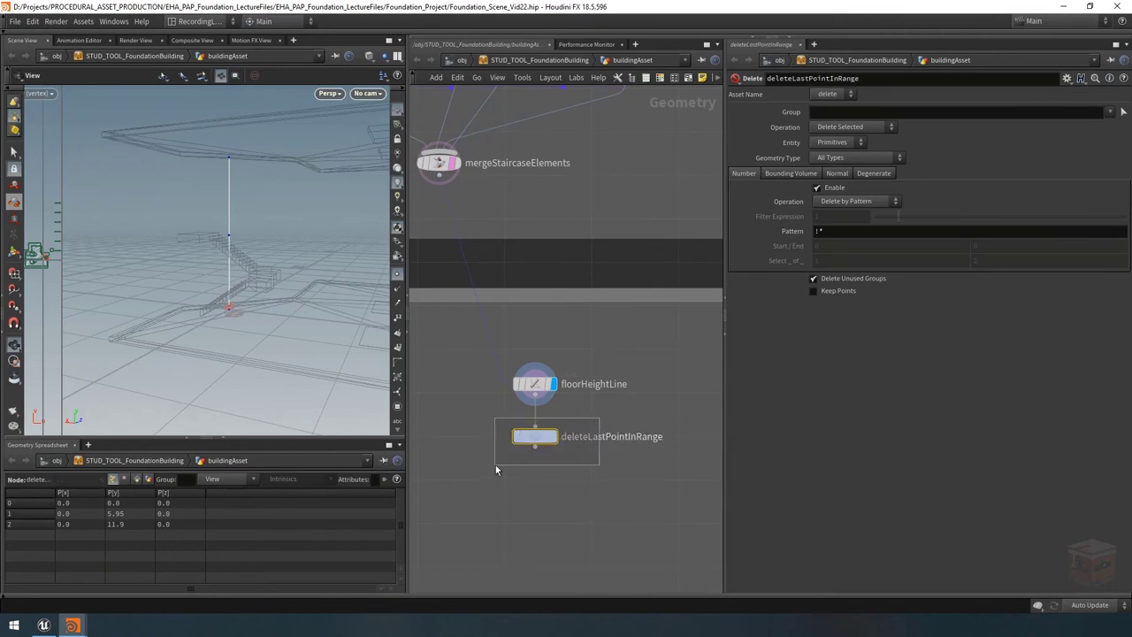
pyautogui.click(660, 78)
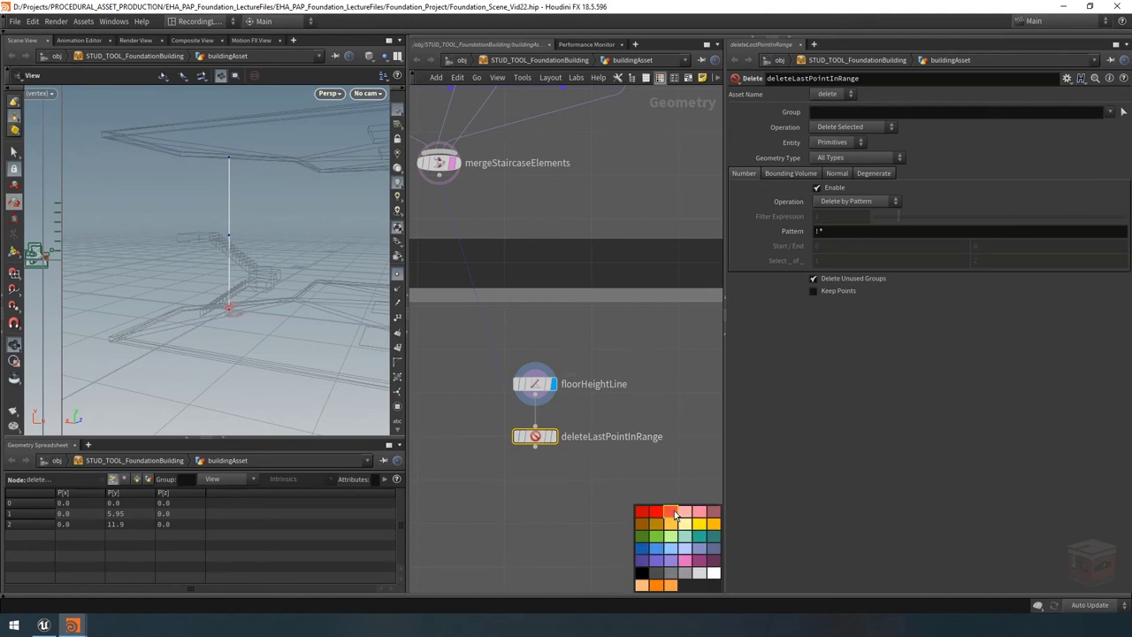
pyautogui.click(655, 512)
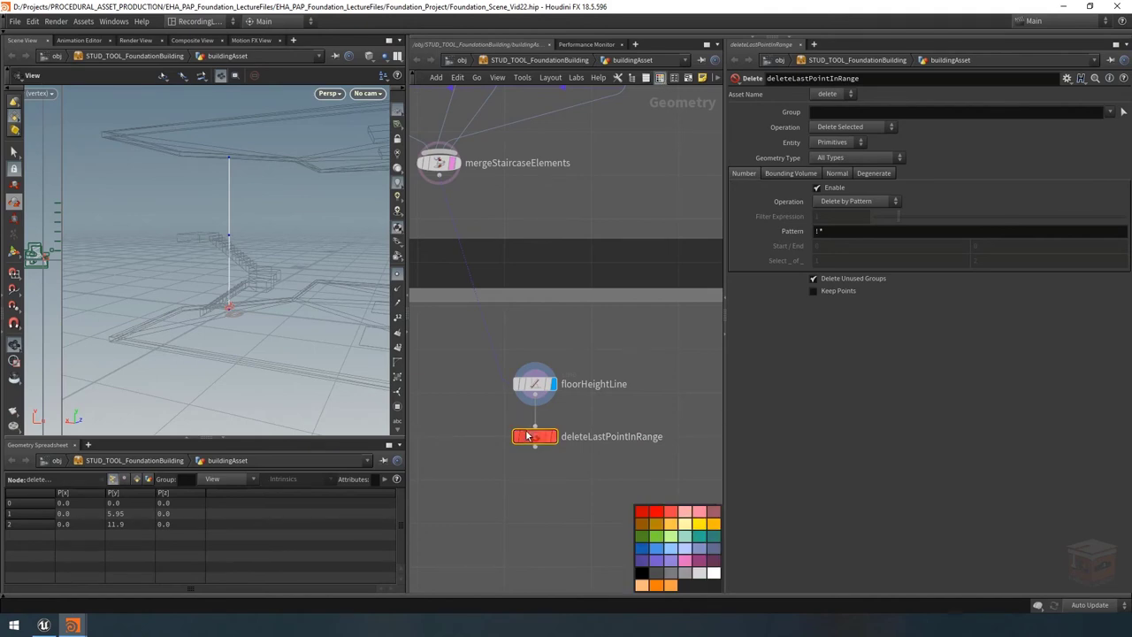
# Set the Delete node's Entity to Points and Operation to Delete by Range.
pyautogui.click(828, 144)
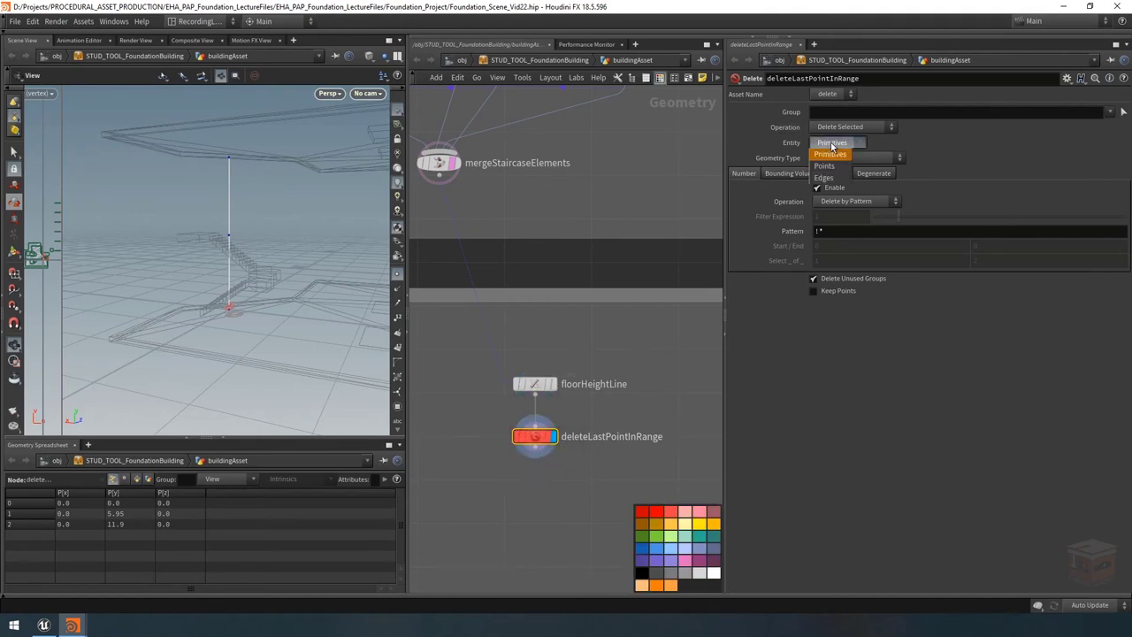
pyautogui.click(832, 166)
pyautogui.click(856, 200)
pyautogui.click(851, 216)
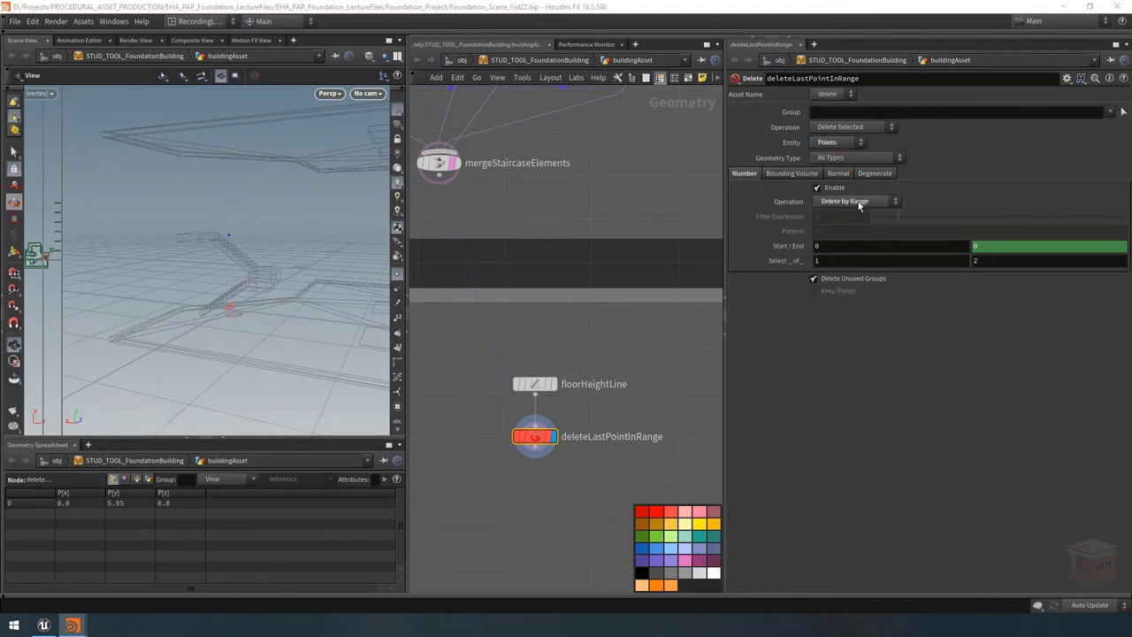
# Set Select 1 of 1 and both range Start and End to $N, removing only the top point.
pyautogui.press('Tab')
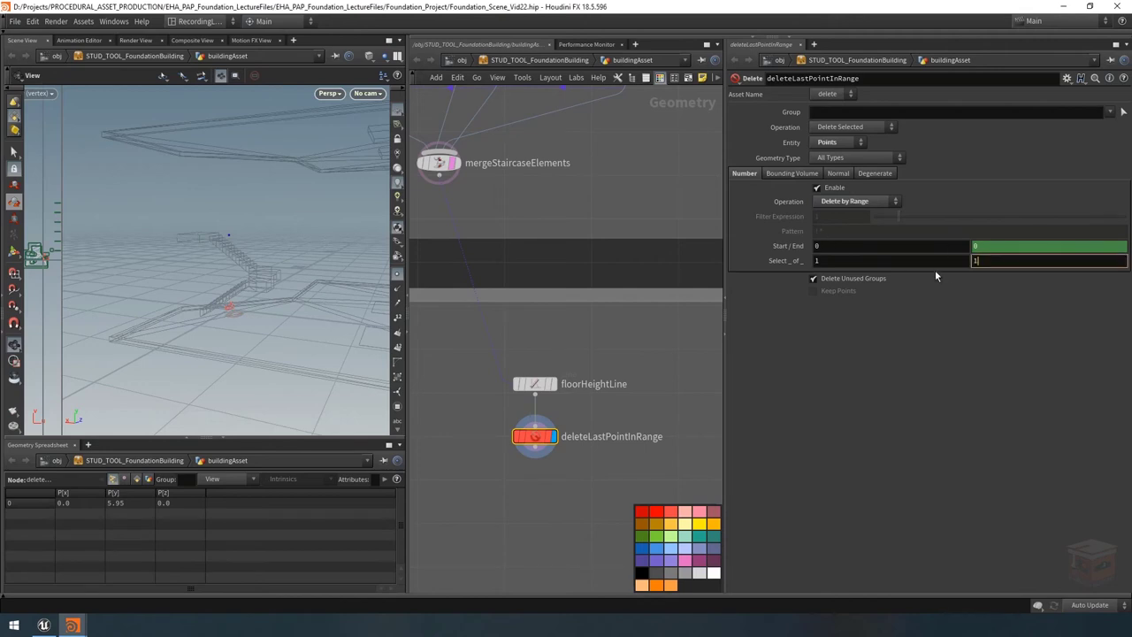
pyautogui.write('1')
pyautogui.press('Return')
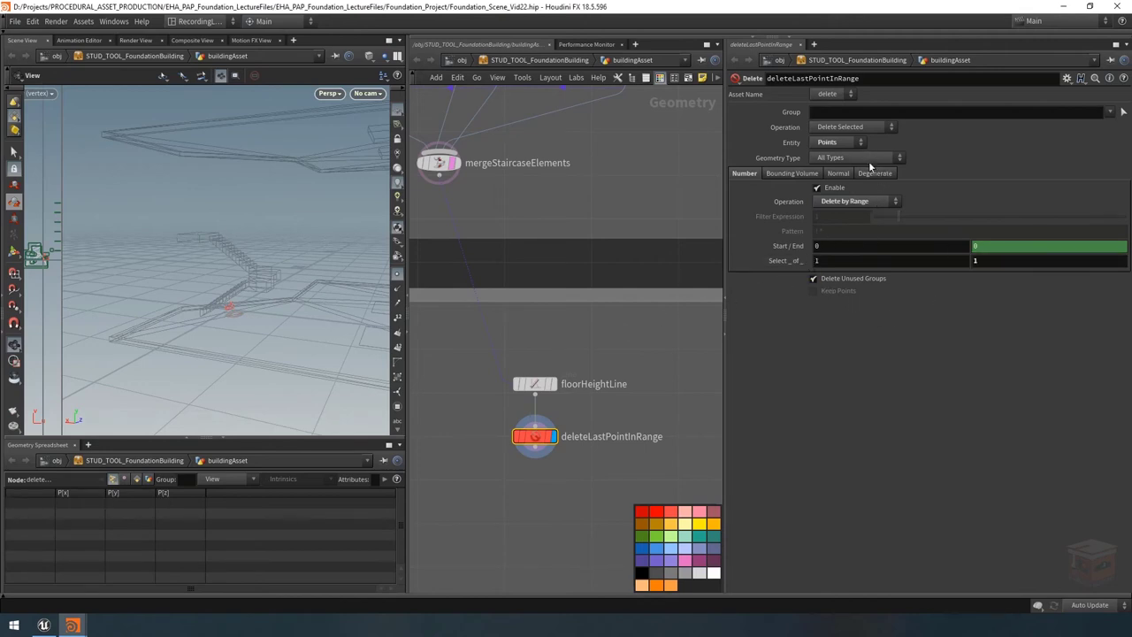
pyautogui.click(971, 245)
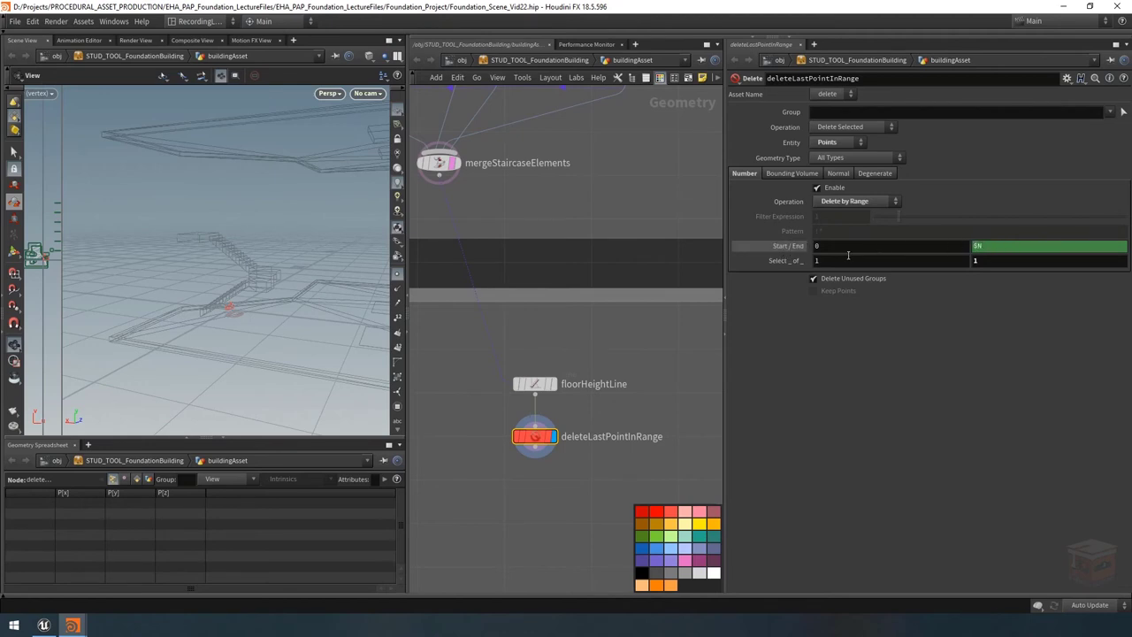
pyautogui.click(977, 245)
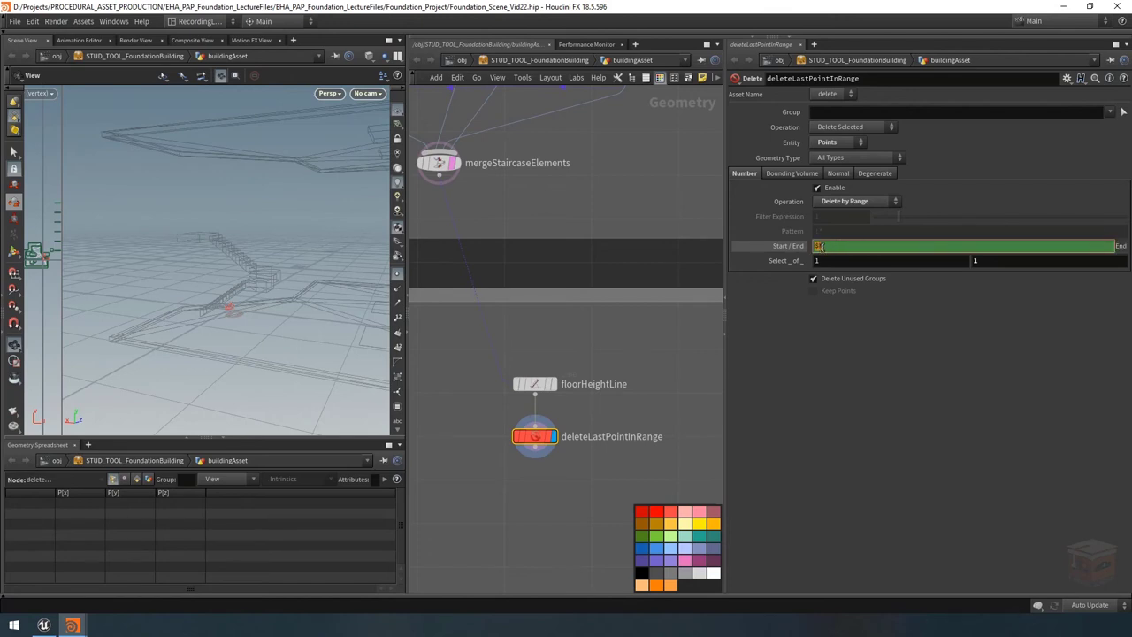
pyautogui.click(931, 385)
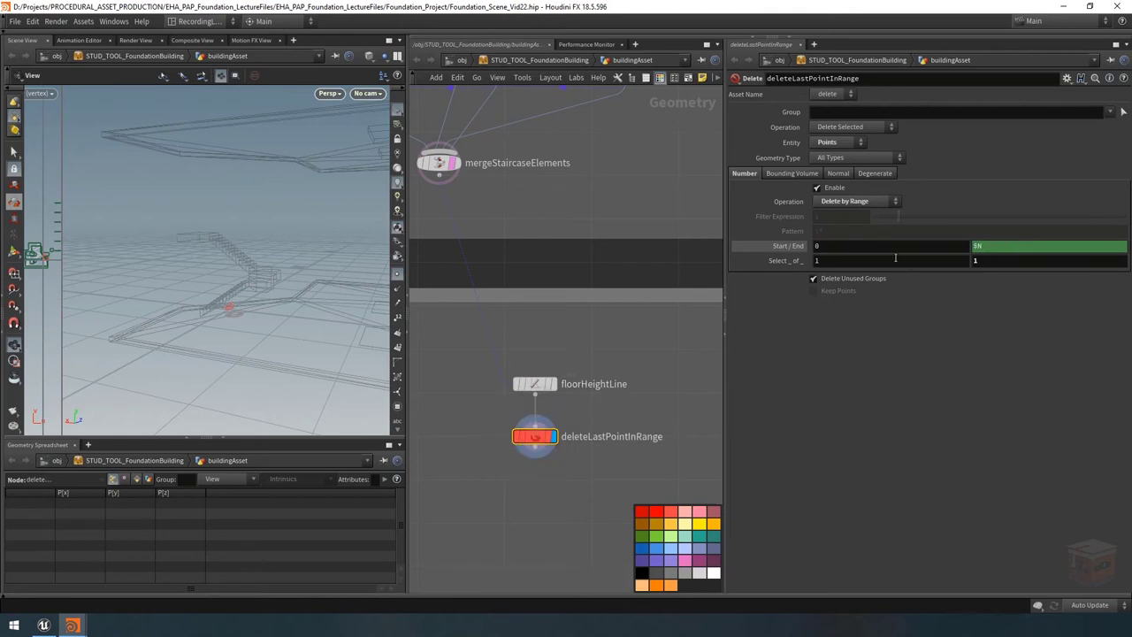
pyautogui.click(847, 246)
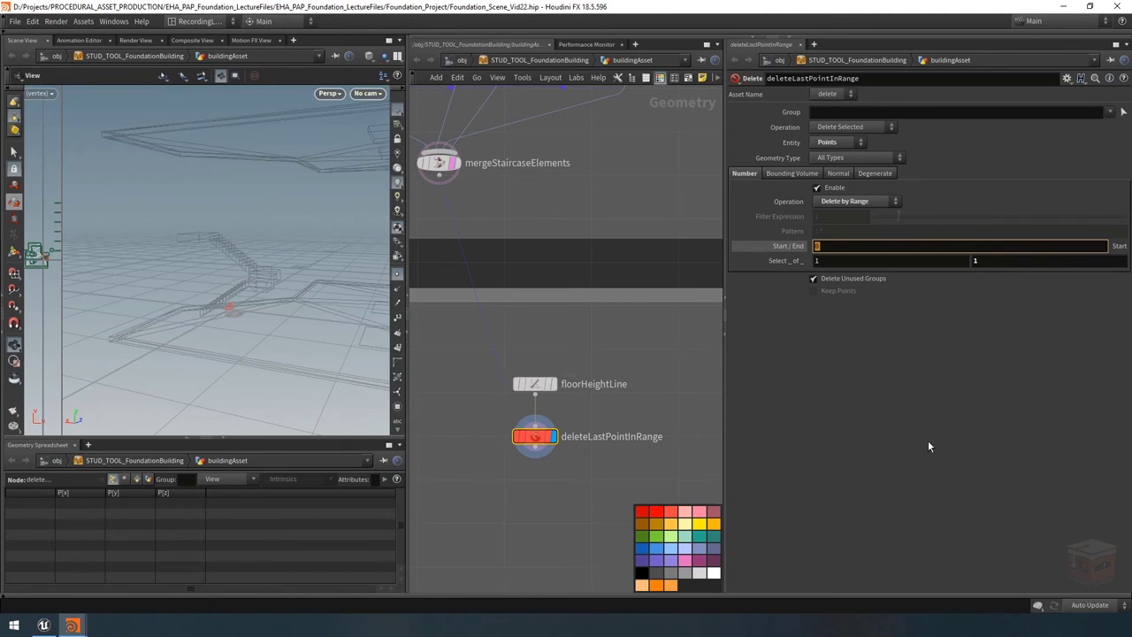
pyautogui.write('$N')
pyautogui.press('Return')
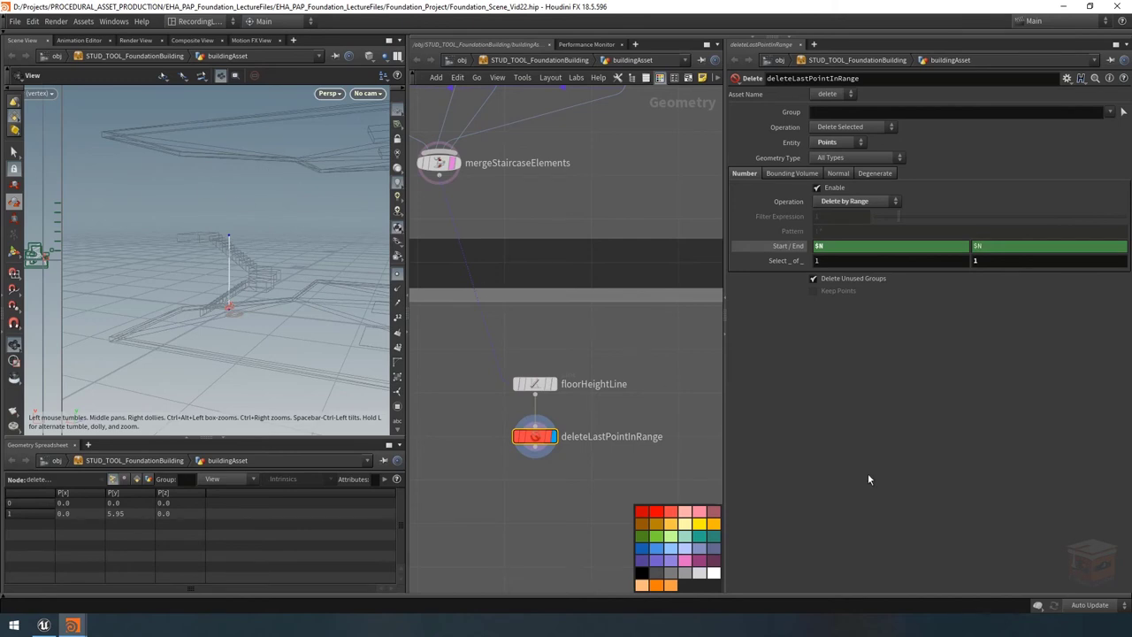
pyautogui.scroll(-2, 672, 350)
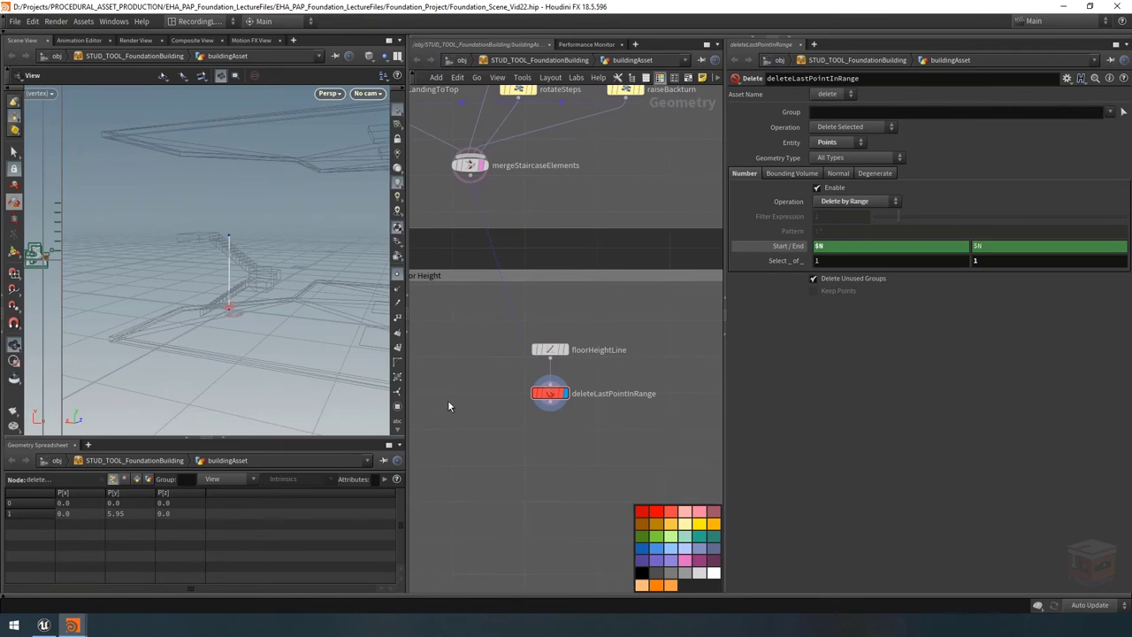
pyautogui.press('Tab')
# Add attribwrangle3 beside deleteLastPointInRange and connect it to floorHeightLine's output.
pyautogui.write('resample')
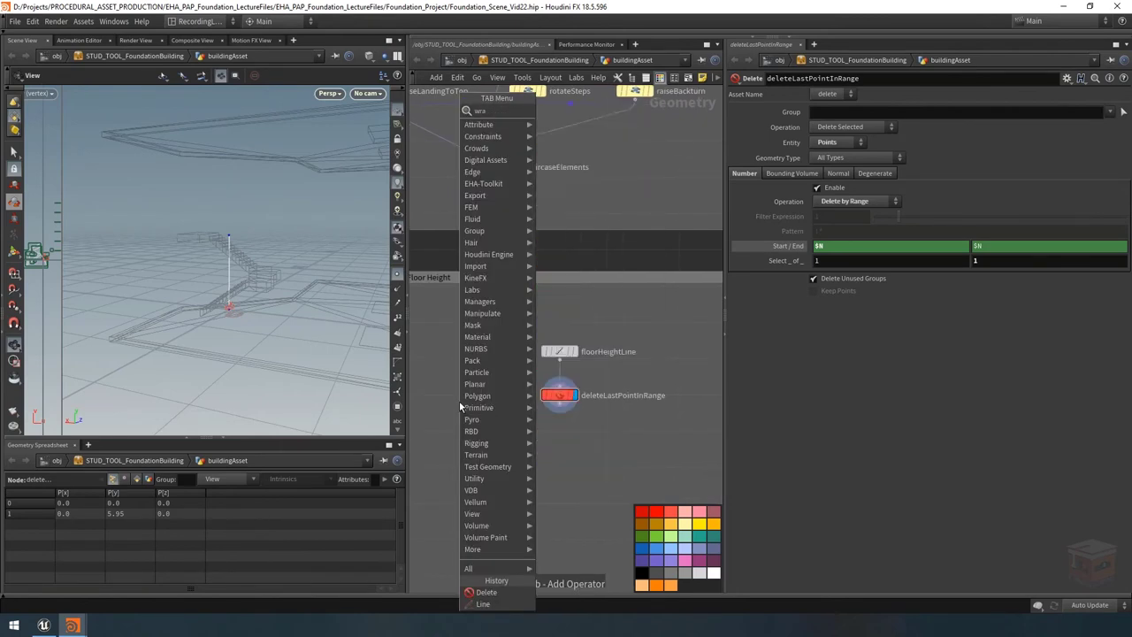
pyautogui.press('Return')
pyautogui.click(461, 396)
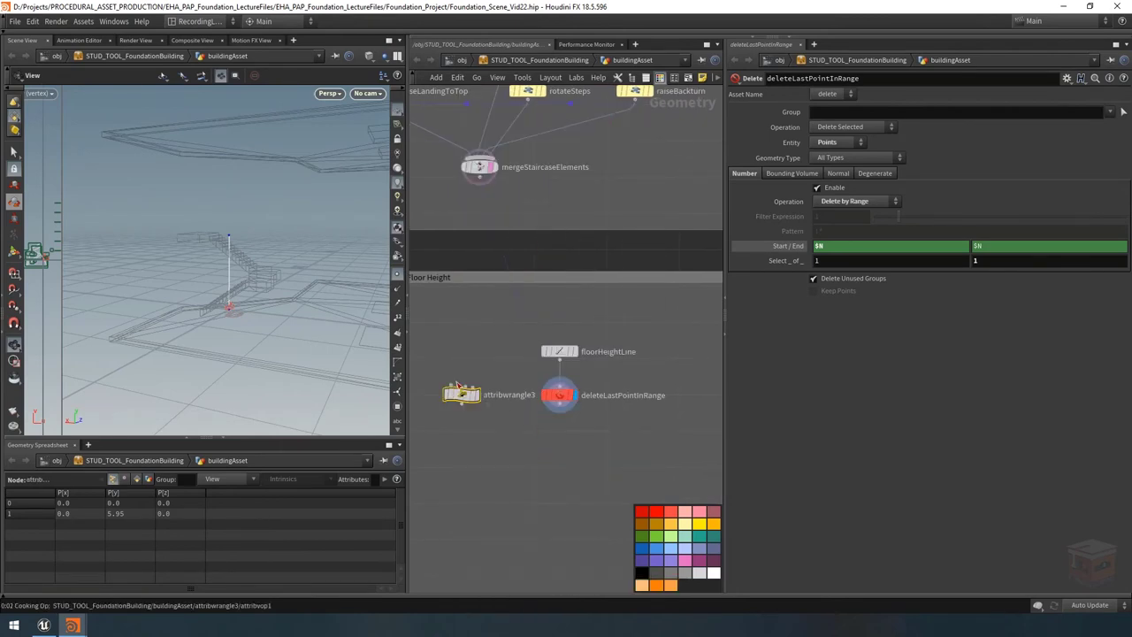
pyautogui.click(461, 385)
pyautogui.click(557, 360)
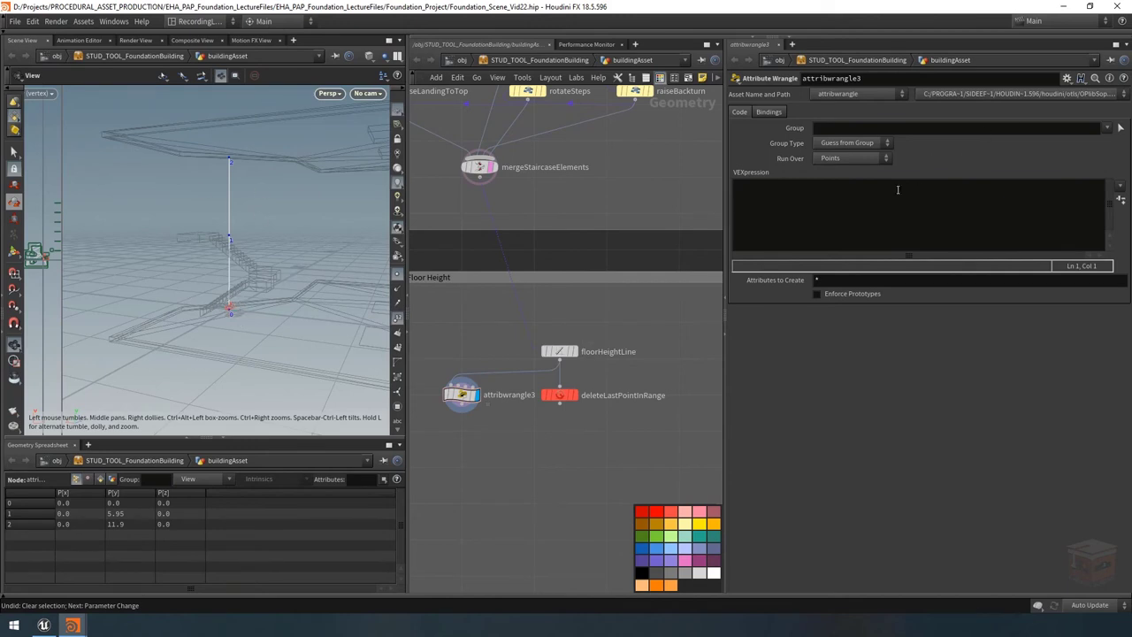
pyautogui.click(833, 208)
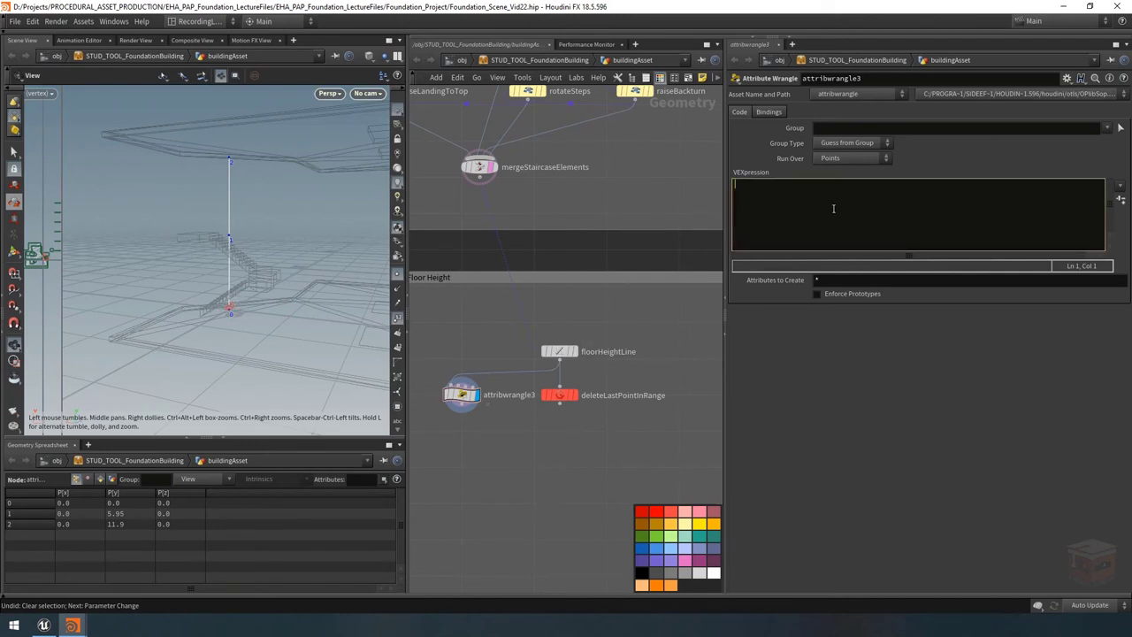
pyautogui.write('npoints(')
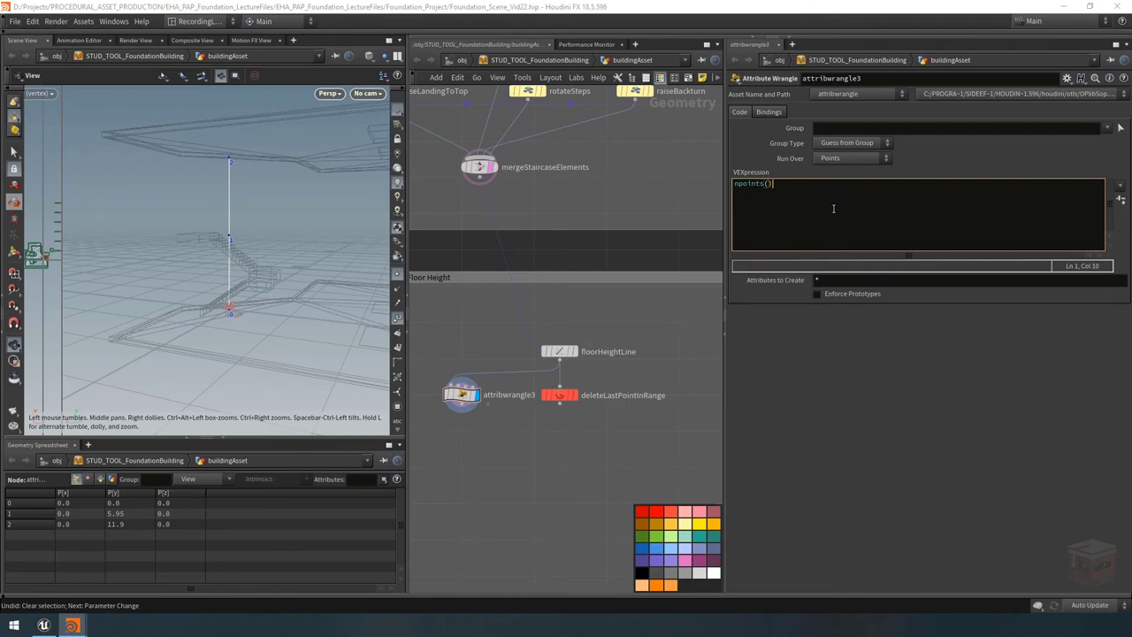
pyautogui.write('0)-1')
pyautogui.press('Home')
pyautogui.click(810, 186)
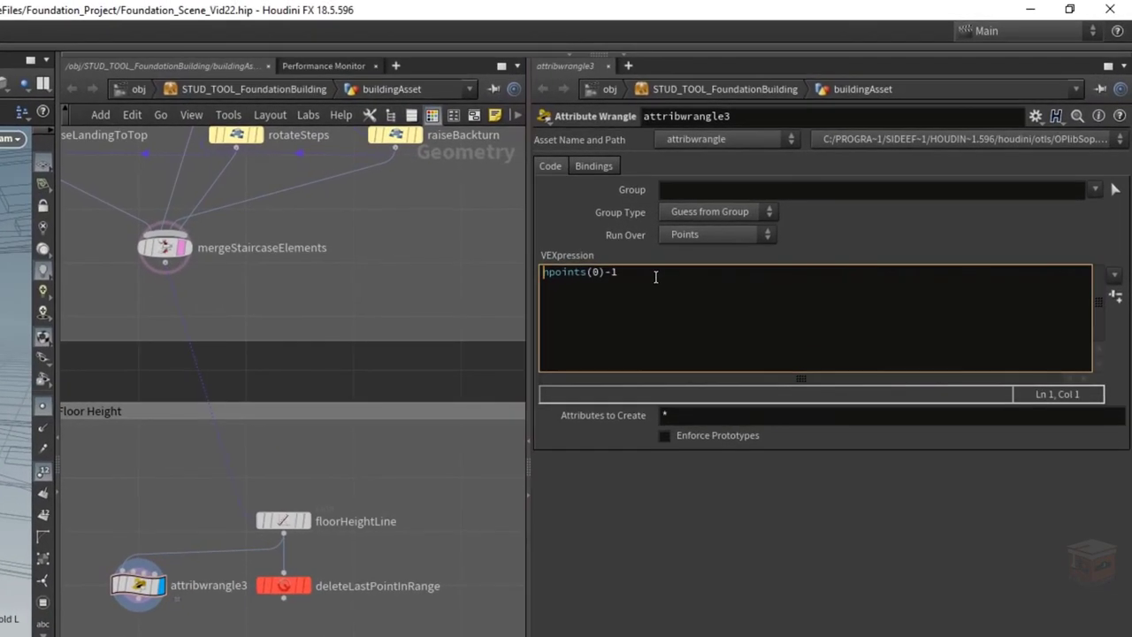
pyautogui.press('Home')
pyautogui.write('if(')
pyautogui.press('End')
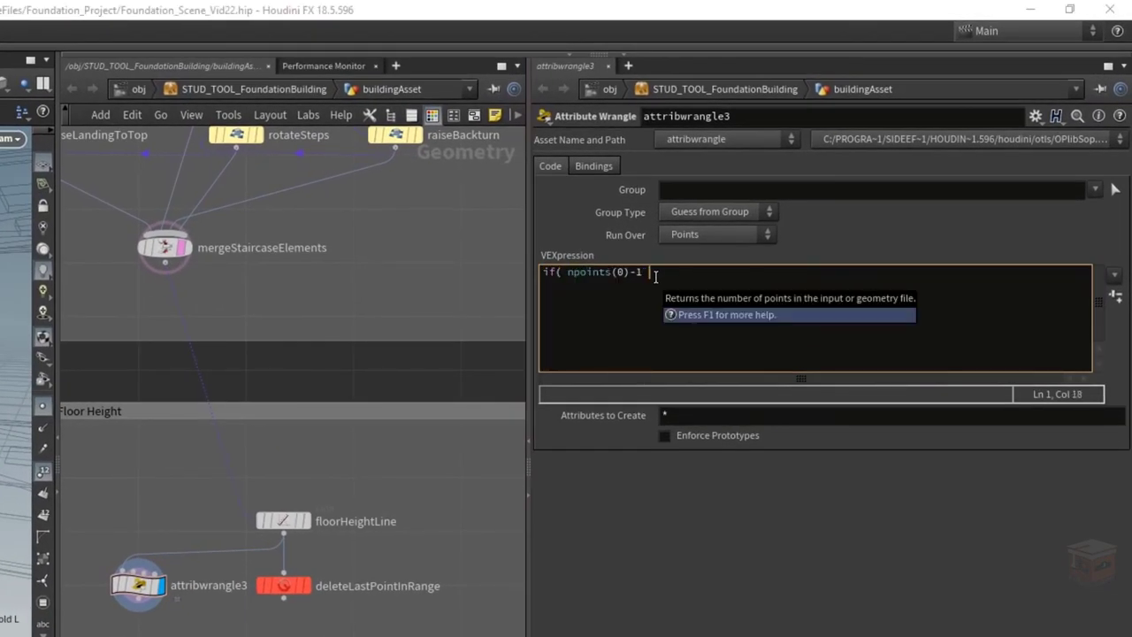
pyautogui.write('== @')
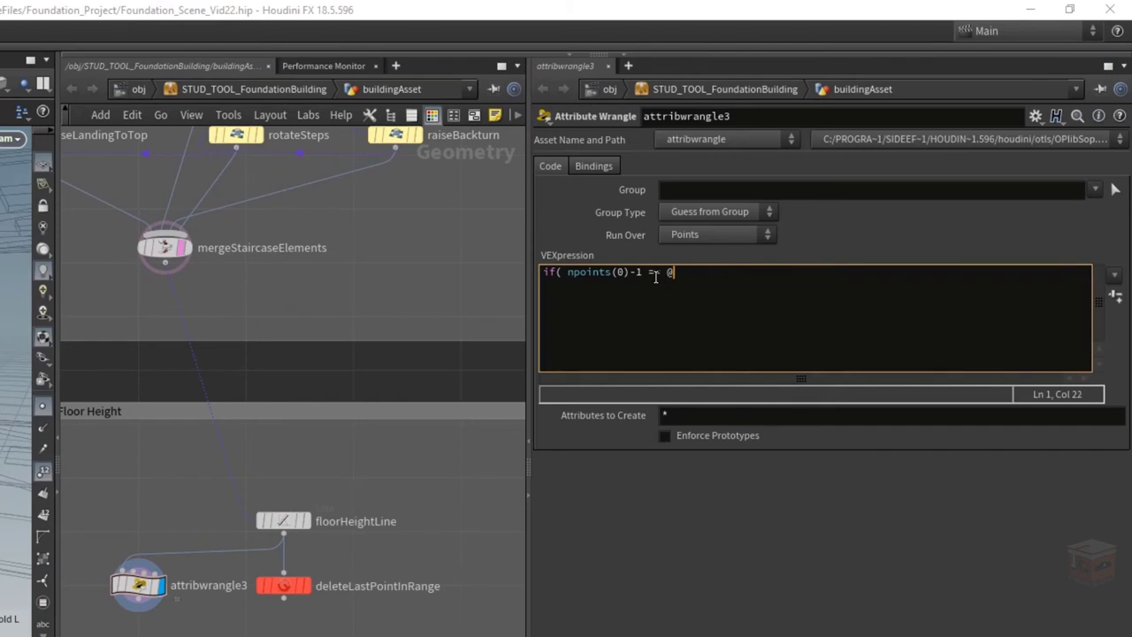
pyautogui.write('ptnum)')
pyautogui.press('BackSpace')
pyautogui.write(')')
pyautogui.press('Return')
pyautogui.write('{}')
pyautogui.press('Left')
pyautogui.press('Return')
pyautogui.press('Return')
pyautogui.press('Up')
pyautogui.press('Tab')
pyautogui.write('removepoint')
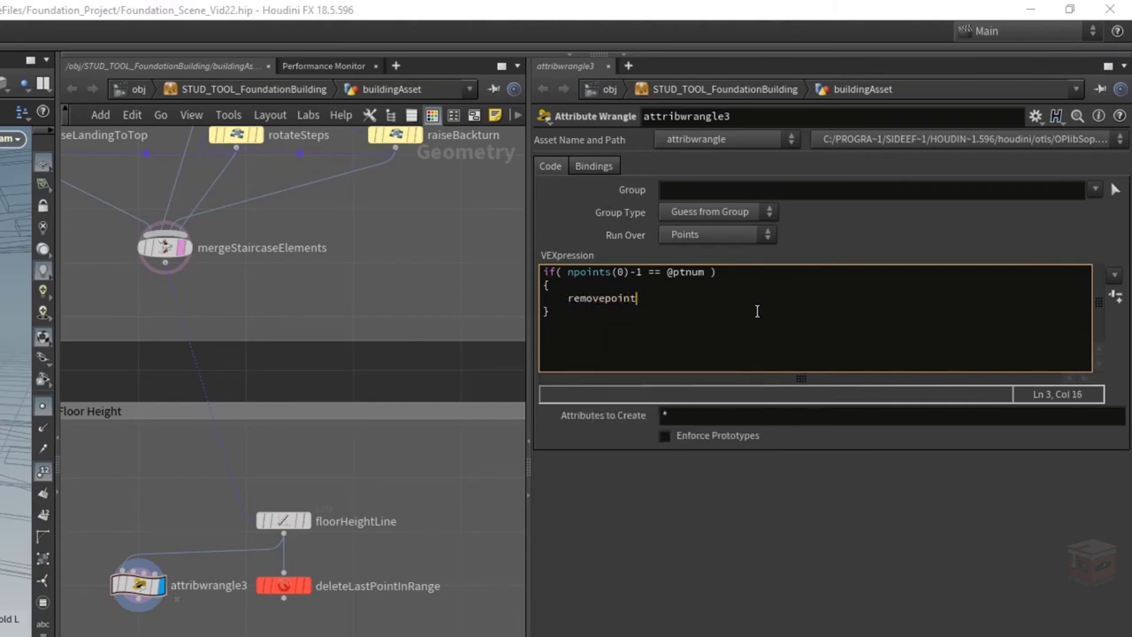
pyautogui.write('();')
pyautogui.press('Left')
pyautogui.press('Left')
pyautogui.write('0,@ptnum')
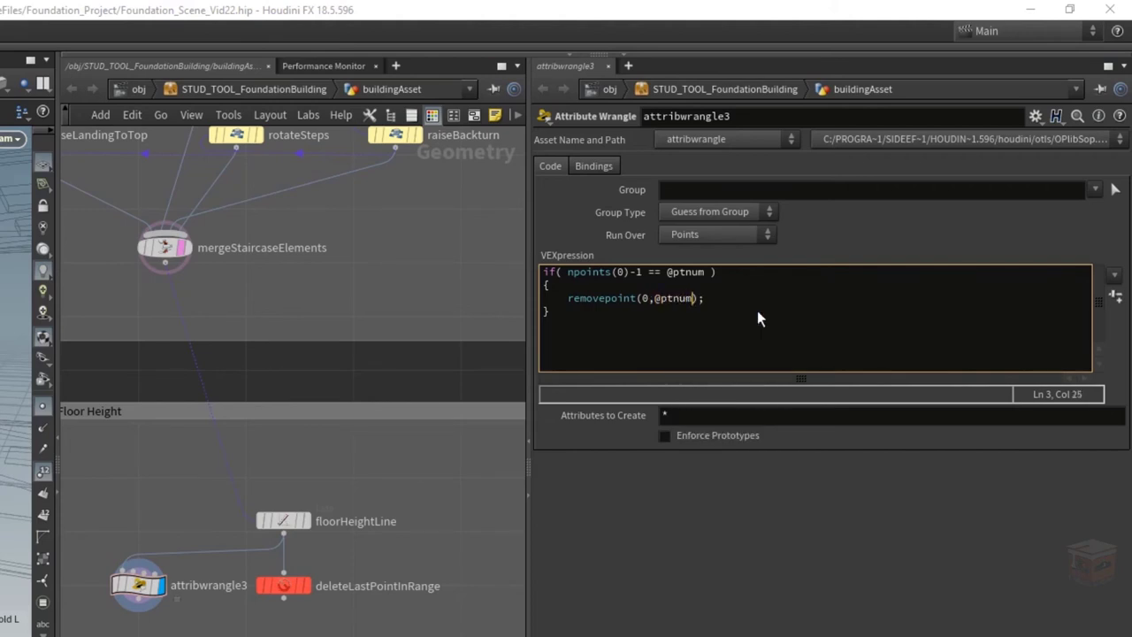
pyautogui.press('Left')
pyautogui.press('Left')
pyautogui.press('Left')
pyautogui.press('Left')
pyautogui.press('Left')
pyautogui.hotkey('shift', 'Right')
pyautogui.hotkey('shift', 'Right')
pyautogui.hotkey('shift', 'Right')
pyautogui.hotkey('shift', 'Right')
pyautogui.hotkey('shift', 'Right')
pyautogui.hotkey('shift', 'Right')
pyautogui.press('End')
# Apply the wrangle code, then box-select attribwrangle3 and delete it.
pyautogui.press('c')
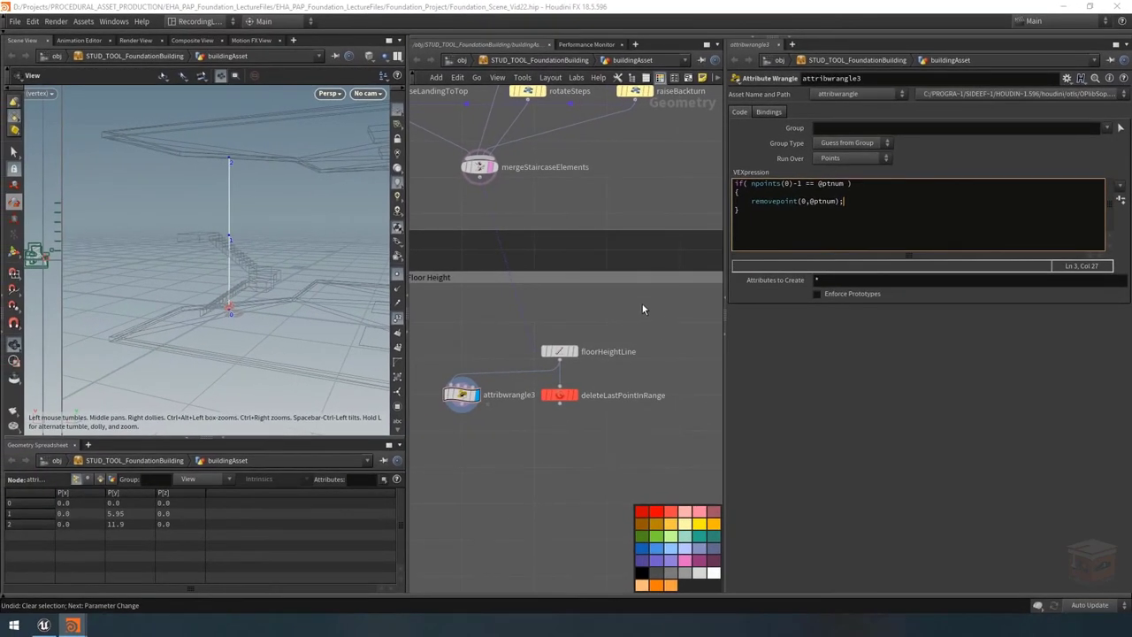
pyautogui.click(643, 308)
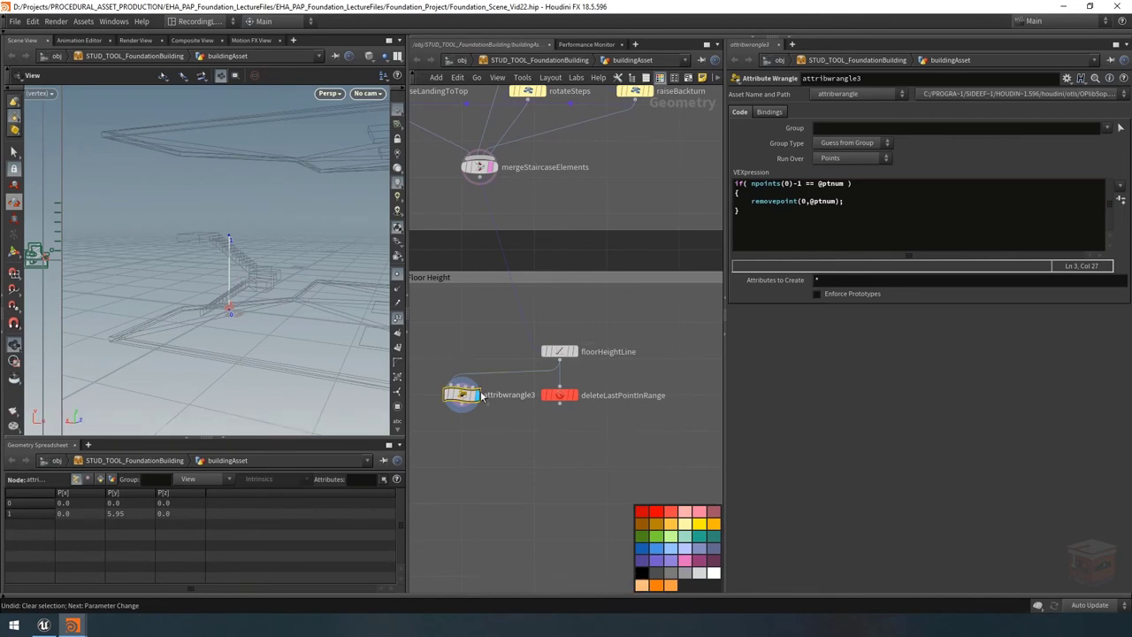
pyautogui.moveTo(466, 399)
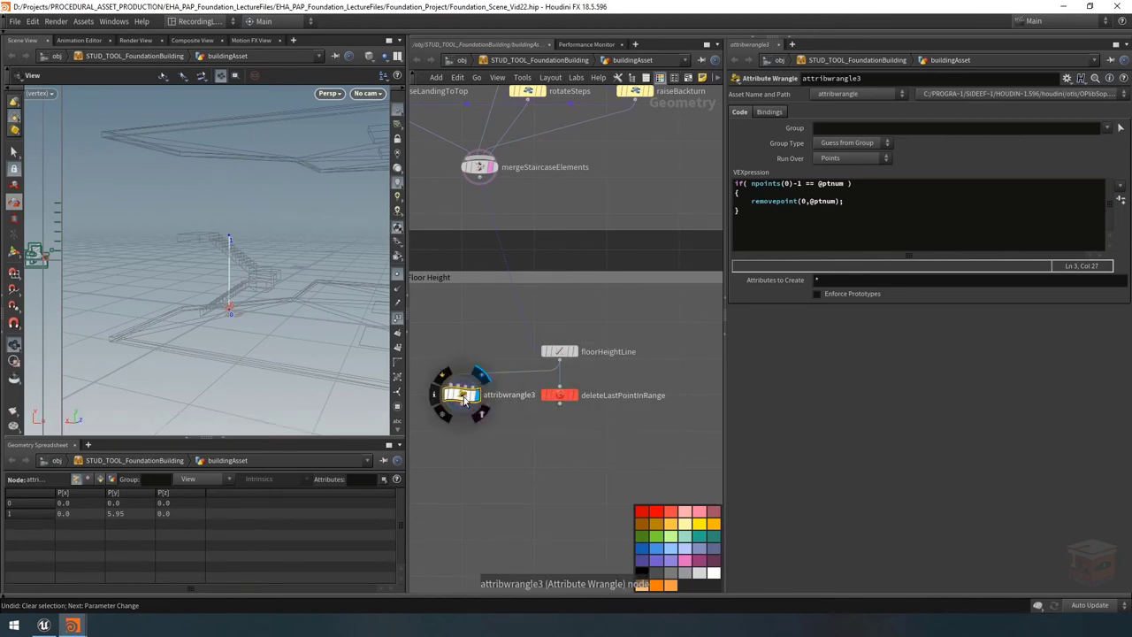
pyautogui.click(560, 395)
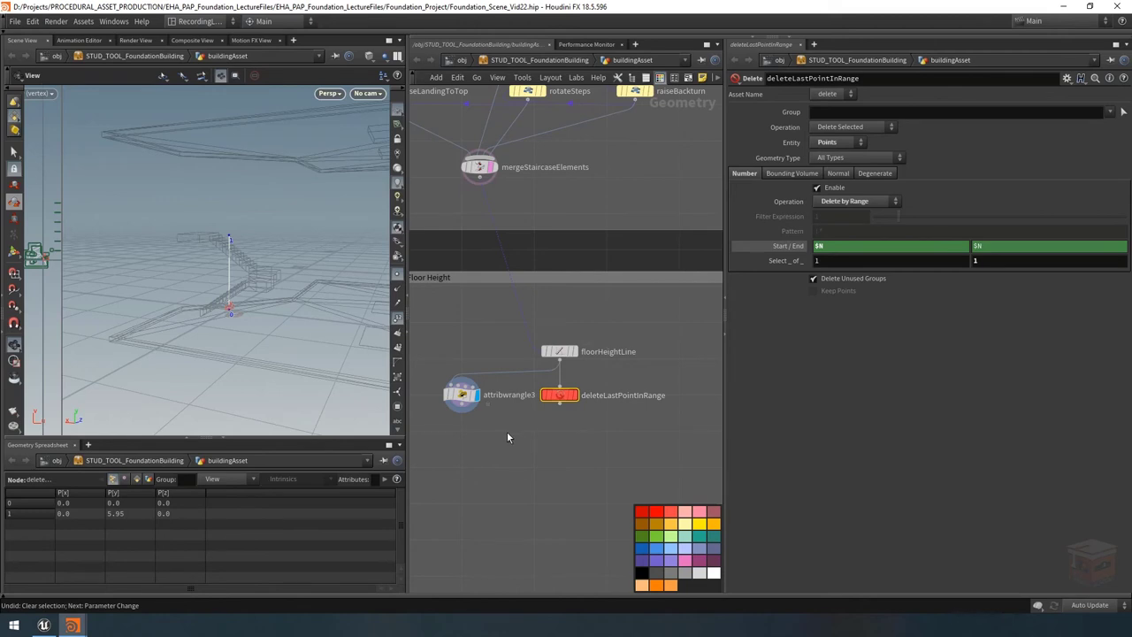
pyautogui.moveTo(505, 438); pyautogui.dragTo(445, 360)
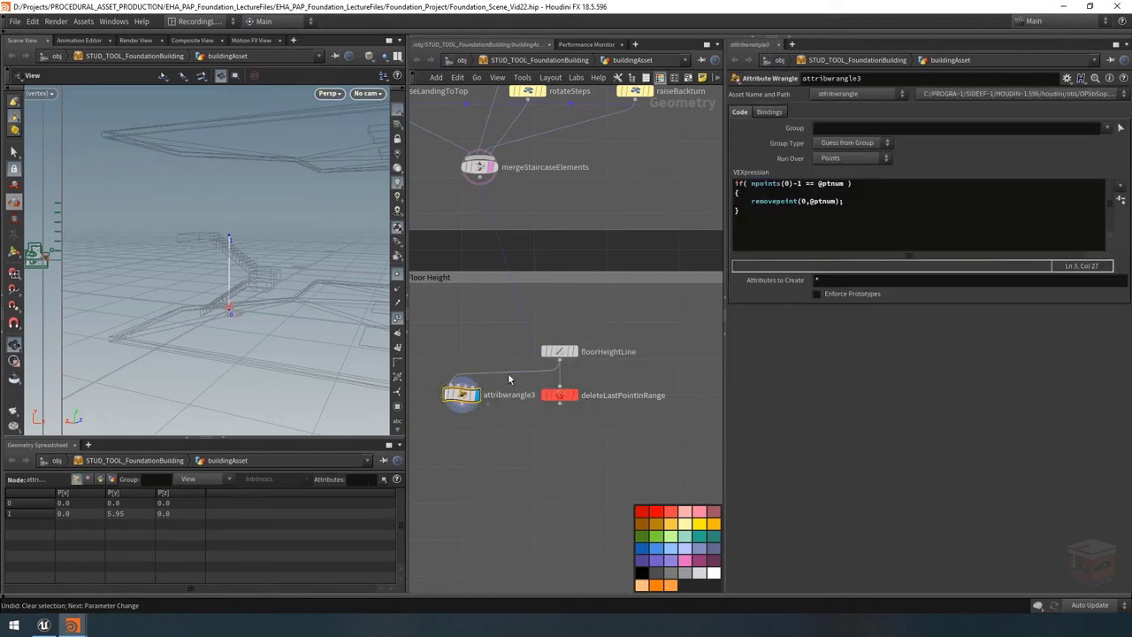
pyautogui.moveTo(468, 402)
pyautogui.mouseDown()
pyautogui.moveTo(712, 402)
pyautogui.moveTo(477, 400)
pyautogui.mouseUp()
pyautogui.press('Delete')
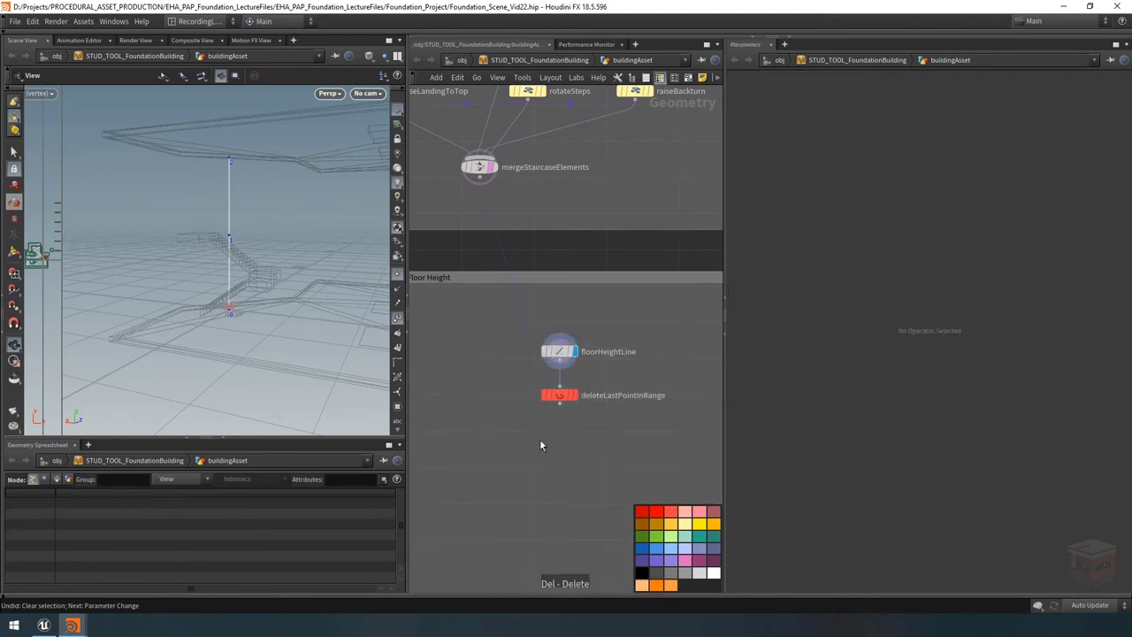
# Select deleteLastPointInRange and orbit the viewport to inspect its two points at 0 and 5.95.
pyautogui.click(566, 396)
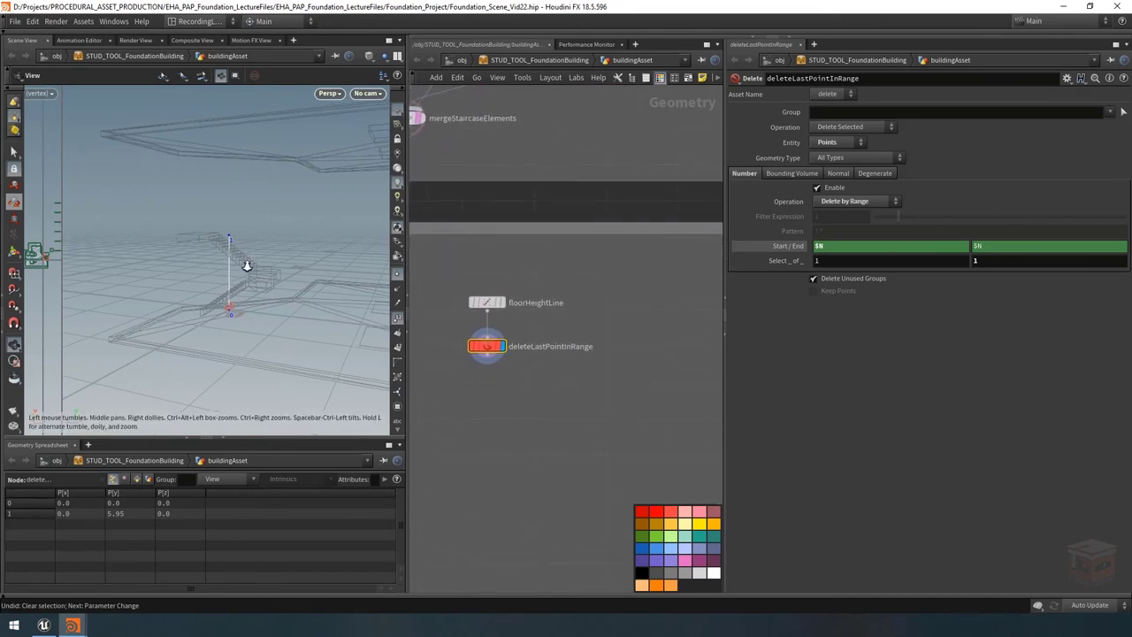
pyautogui.scroll(2, 252, 265)
pyautogui.moveTo(255, 264); pyautogui.dragTo(245, 271)
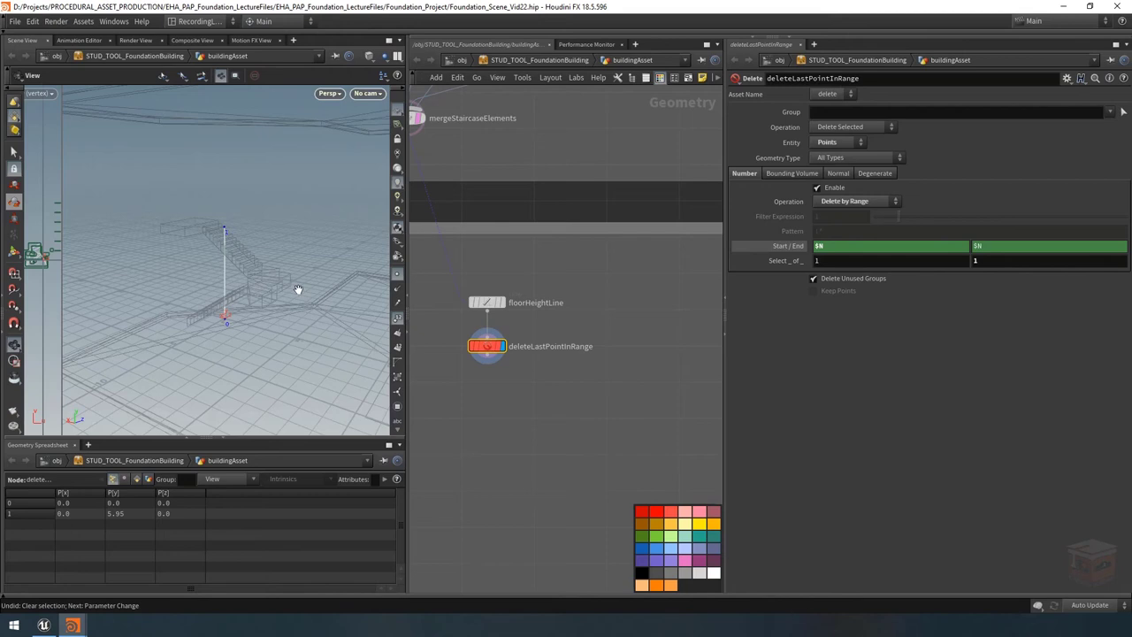
pyautogui.scroll(-3, 556, 274)
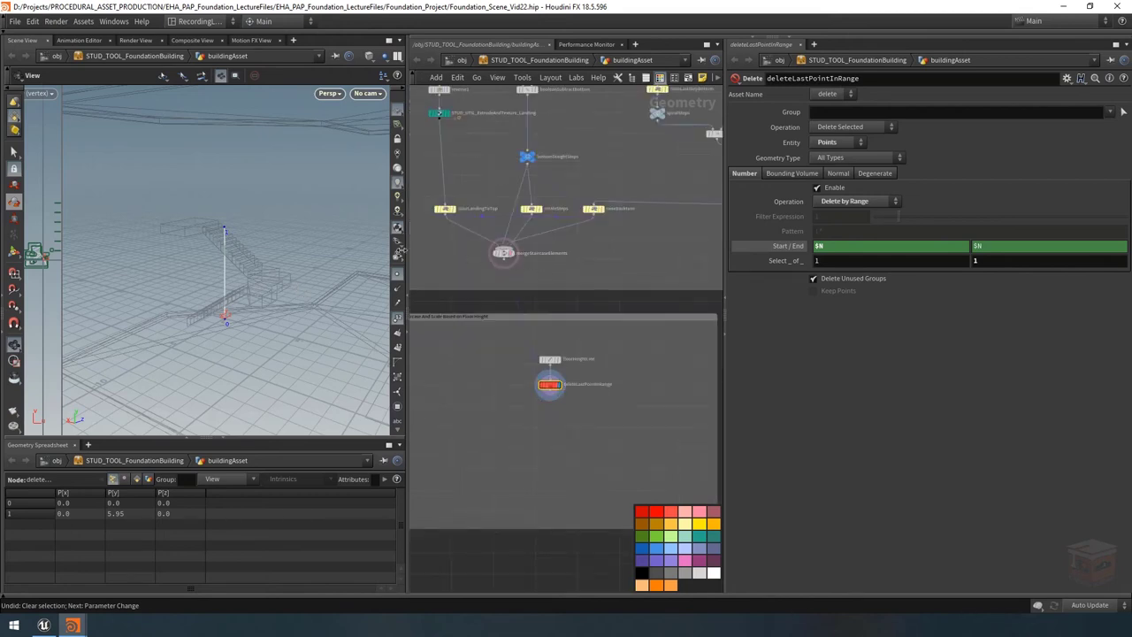
pyautogui.moveTo(252, 232)
pyautogui.mouseDown()
pyautogui.moveTo(222, 232)
pyautogui.moveTo(291, 232)
pyautogui.moveTo(211, 231)
pyautogui.moveTo(237, 241)
pyautogui.mouseUp()
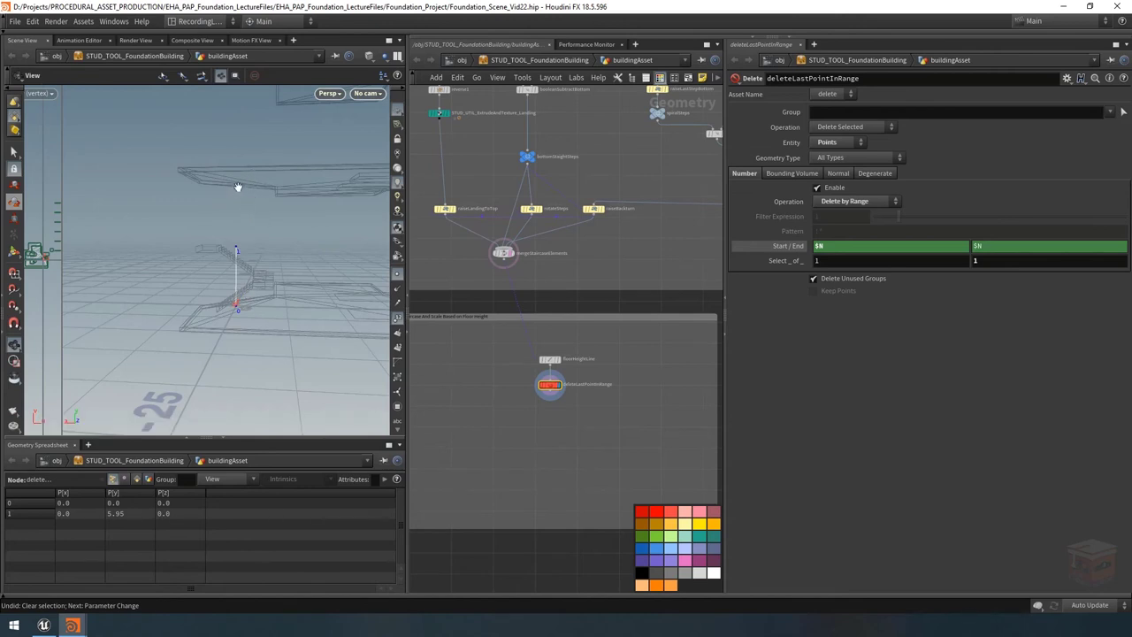
pyautogui.moveTo(238, 185); pyautogui.dragTo(319, 212)
pyautogui.scroll(2, 510, 398)
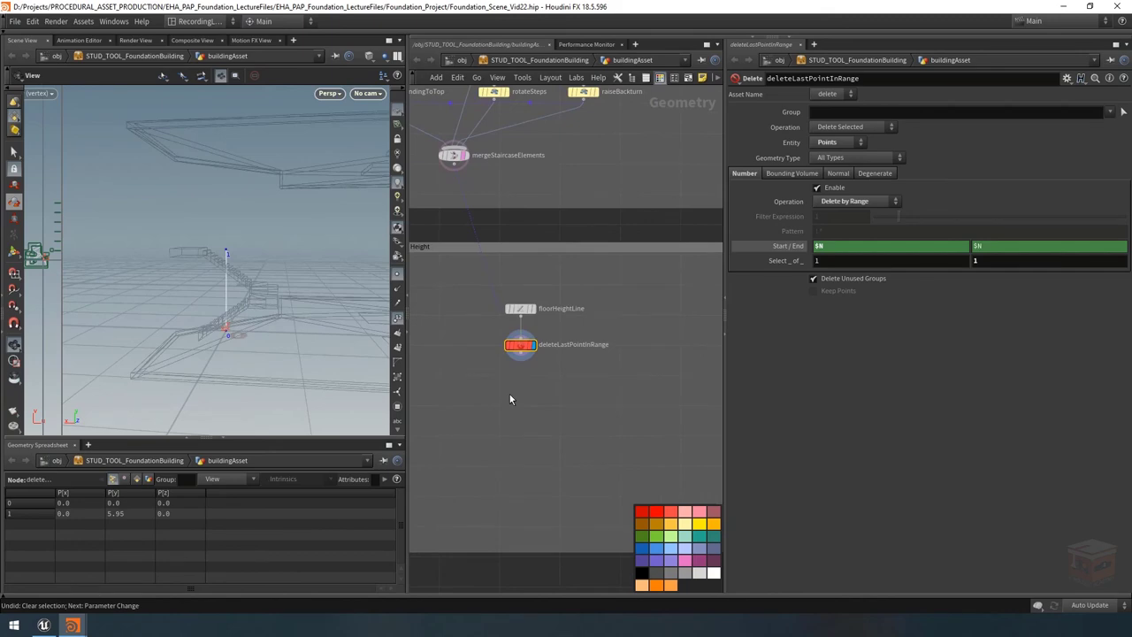
# Add a new node below deleteLastPointInRange and name it setScaleAndNormals.
pyautogui.press('Tab')
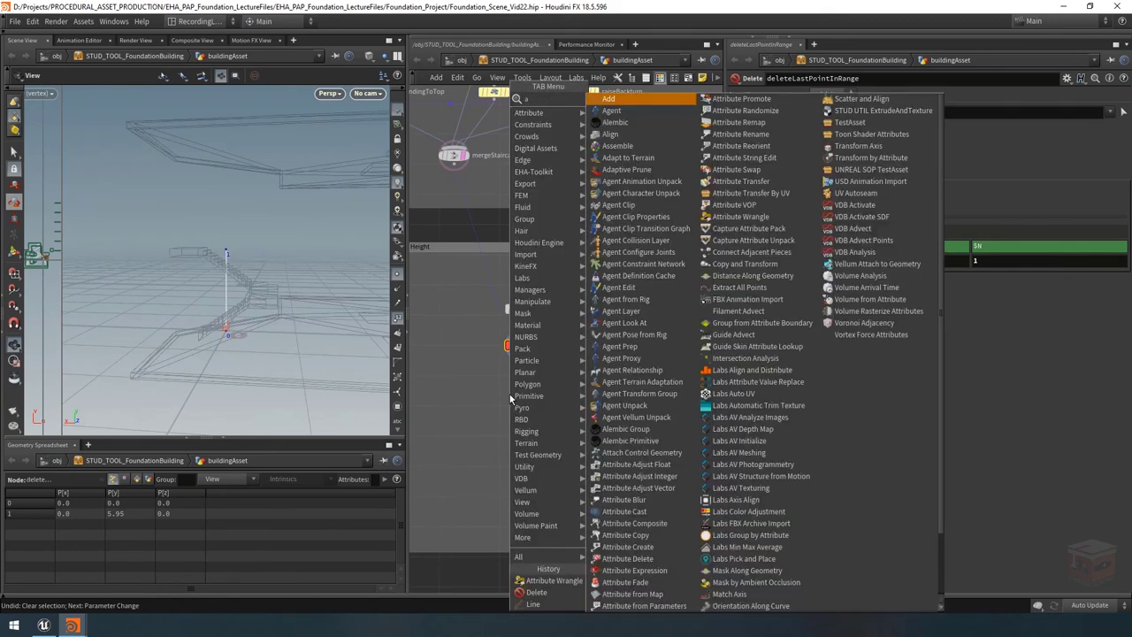
pyautogui.write('null')
pyautogui.press('Return')
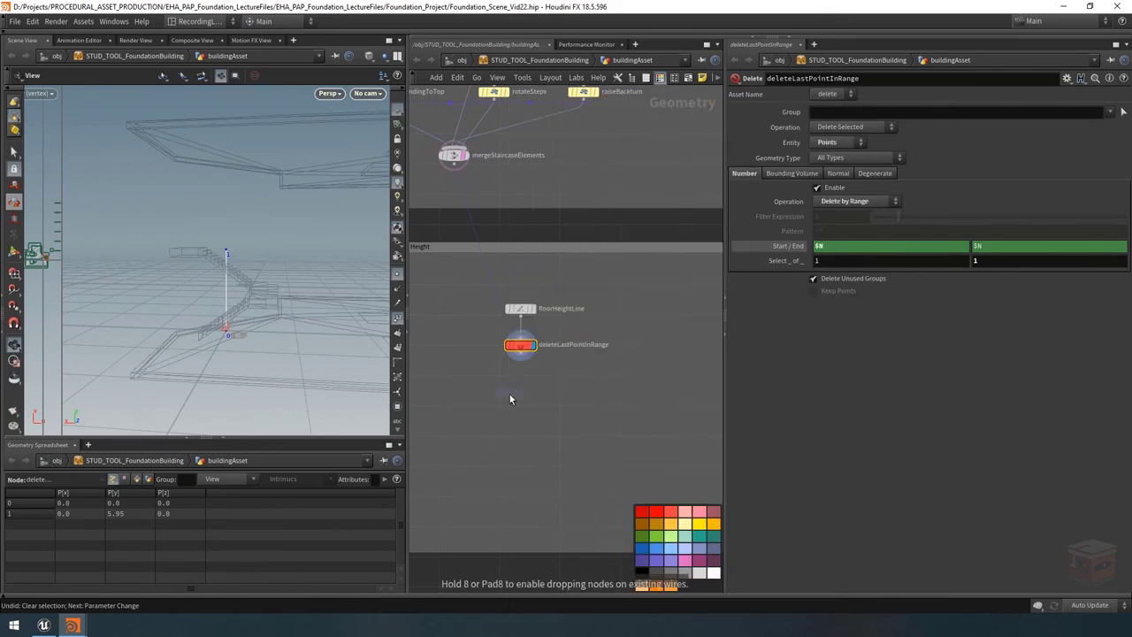
pyautogui.click(519, 391)
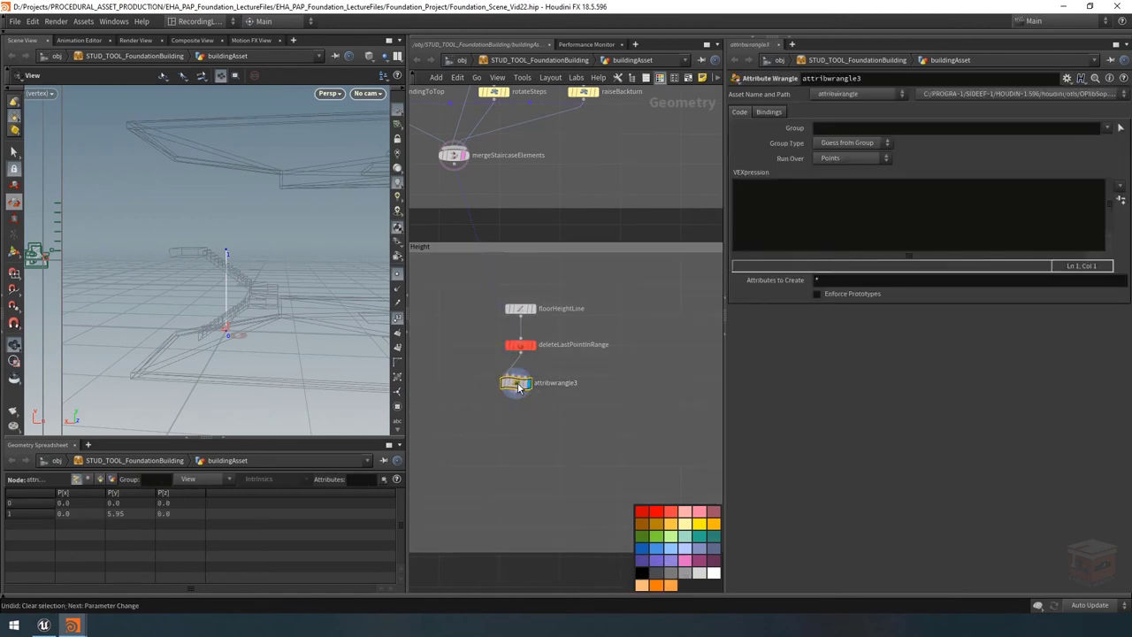
pyautogui.scroll(2, 564, 393)
pyautogui.doubleClick(560, 383)
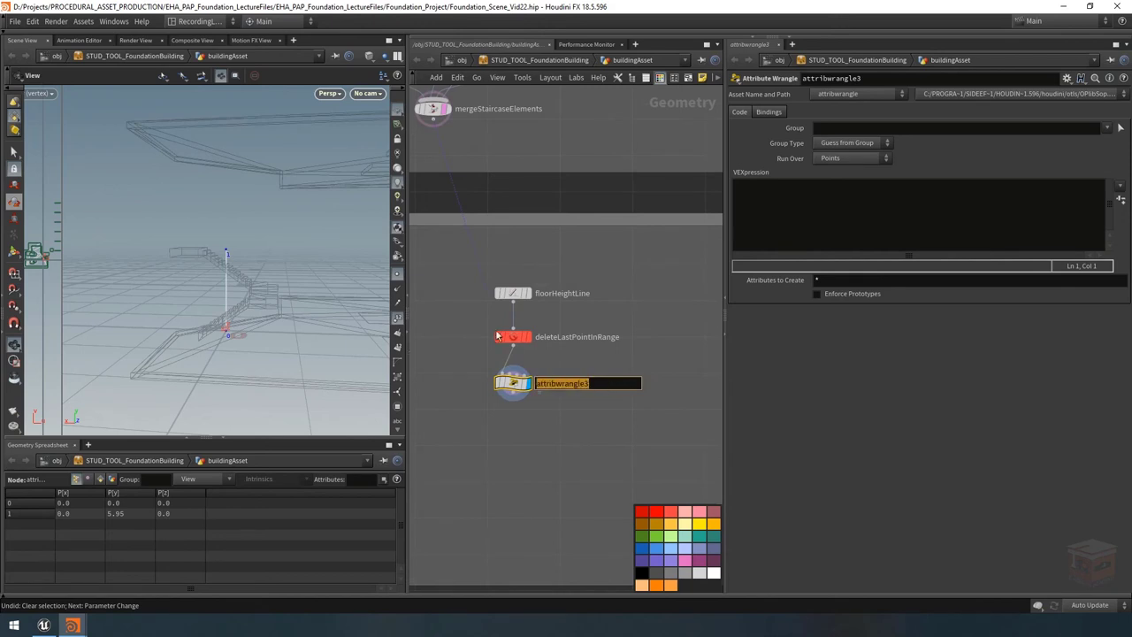
pyautogui.write('setScaleA')
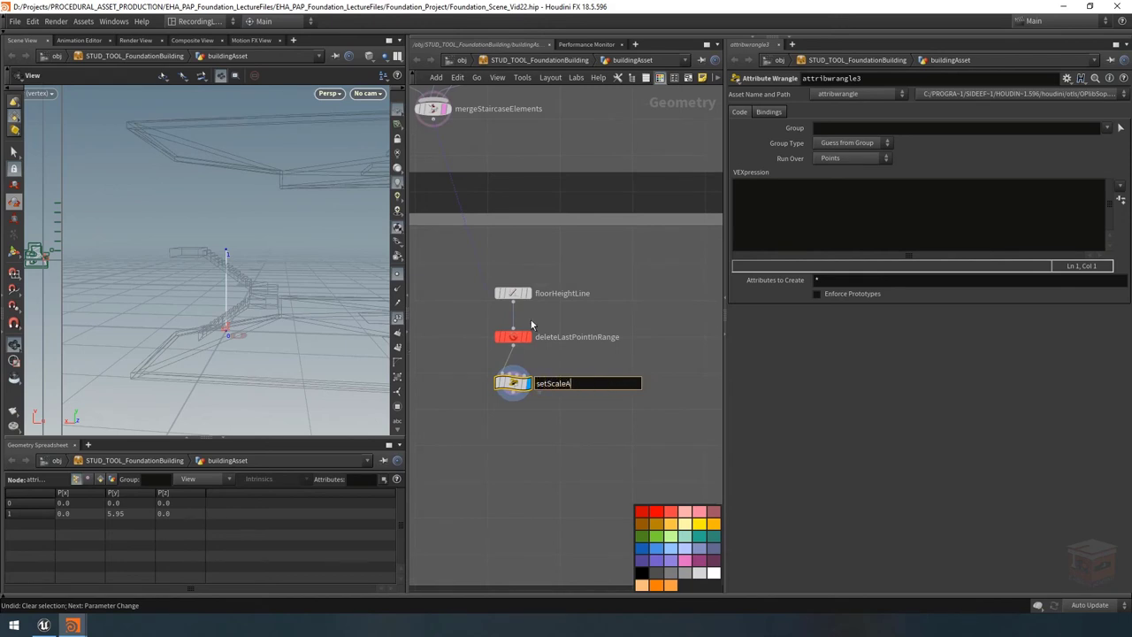
pyautogui.write('ndNormals')
pyautogui.press('Return')
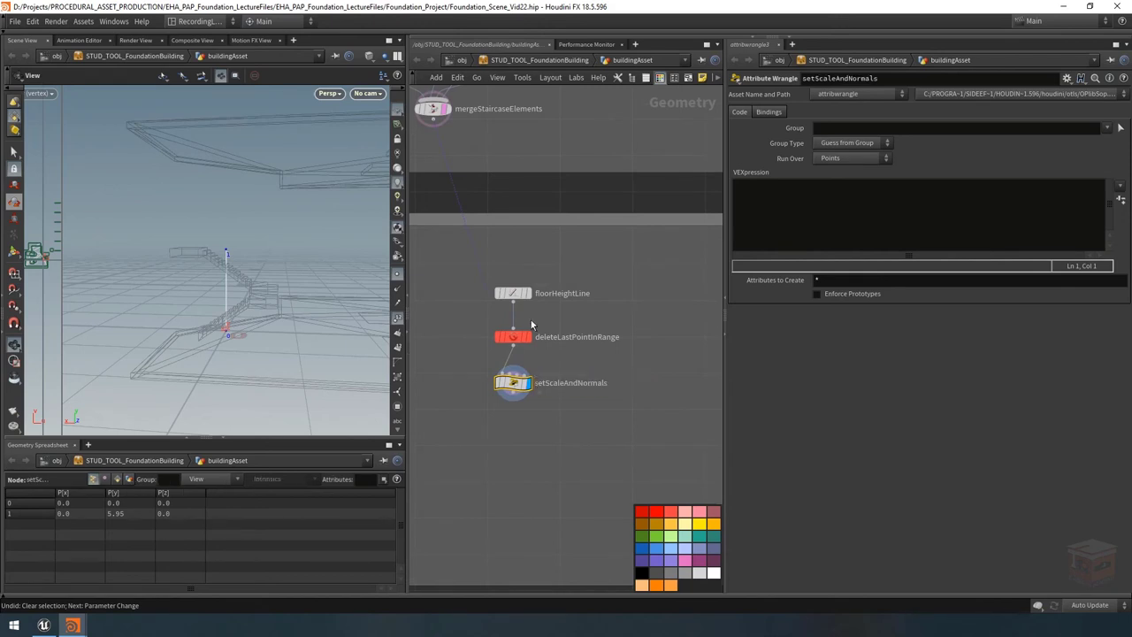
# In the wrangle's VEXpression, write v@N = {0,0,1}; and v@up = {0,1,0};.
pyautogui.click(801, 196)
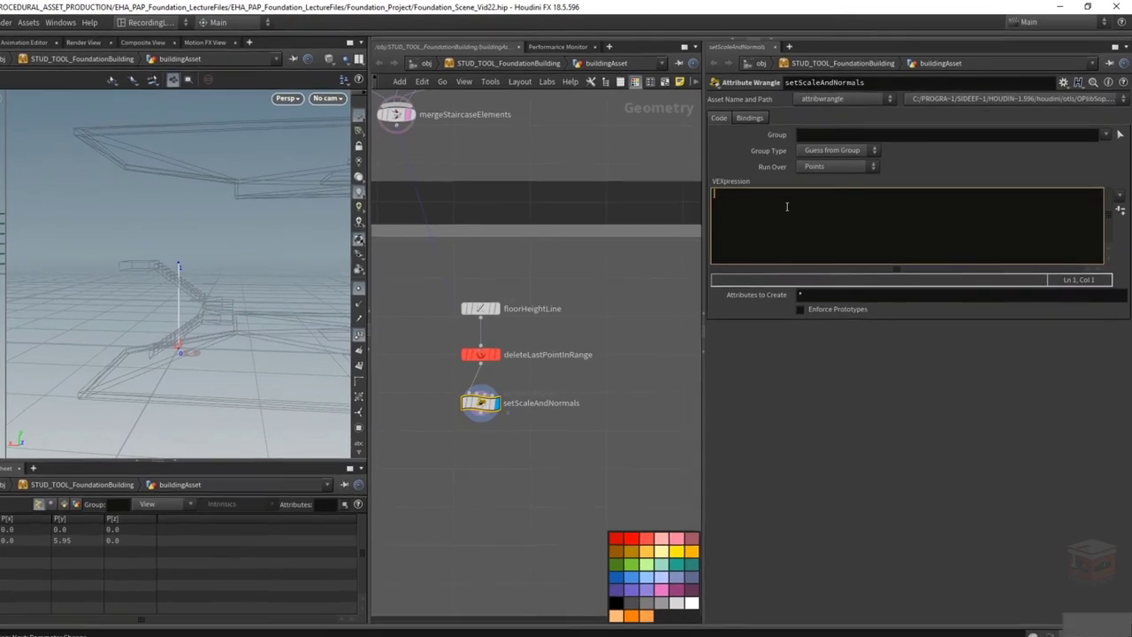
pyautogui.write('v@N')
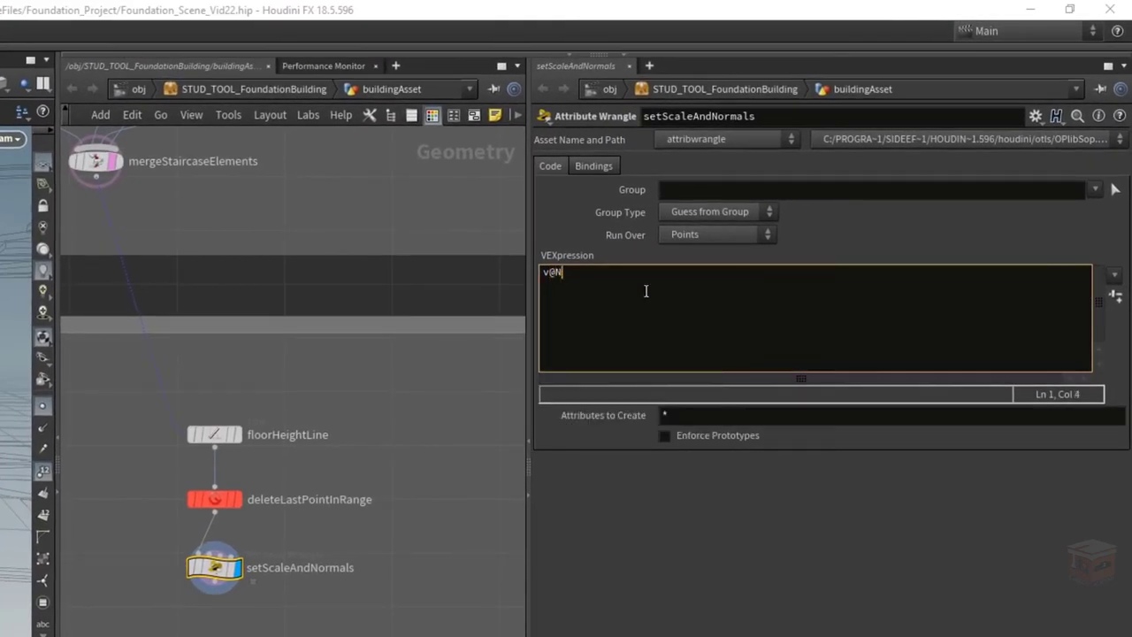
pyautogui.write(' = ')
pyautogui.write('{0,0,')
pyautogui.write('}')
pyautogui.write(';')
pyautogui.click(587, 273)
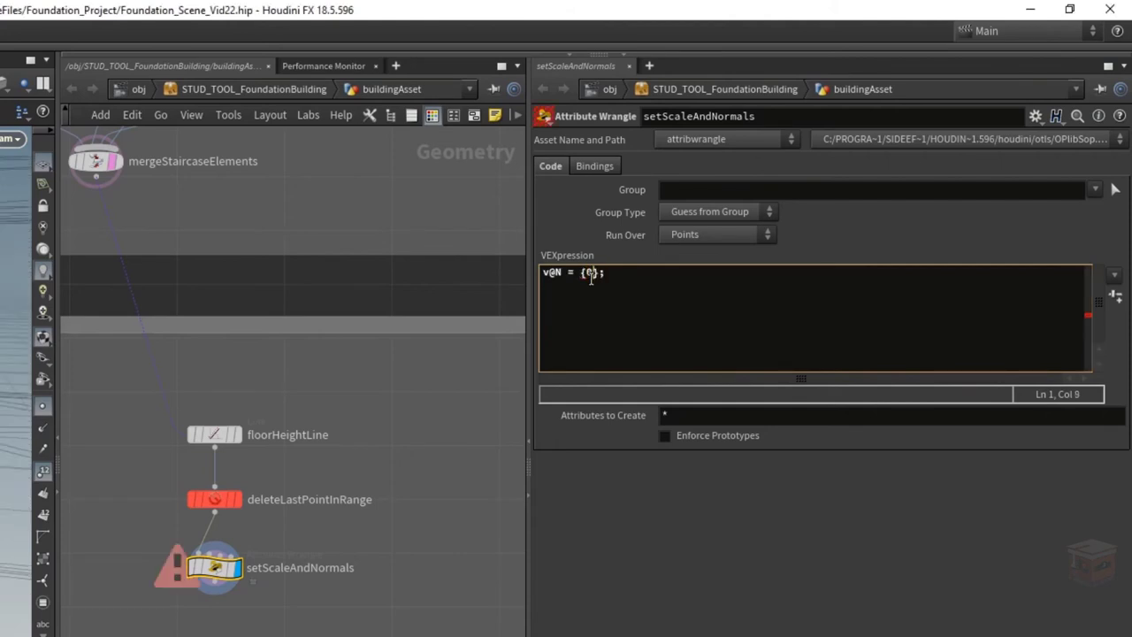
pyautogui.write('0,0,1')
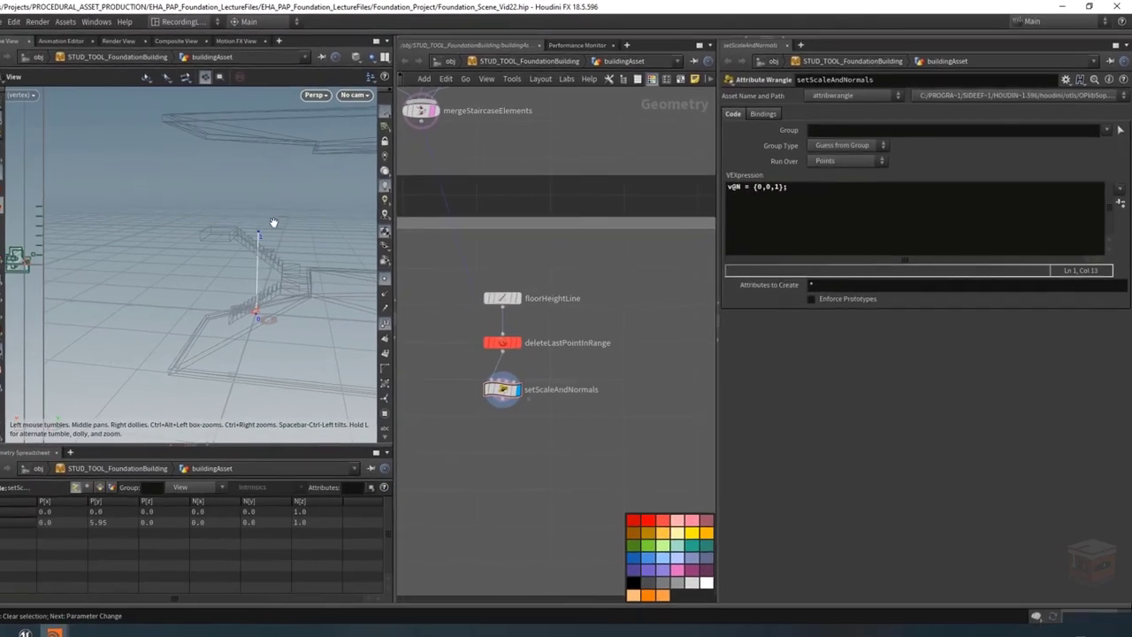
pyautogui.scroll(-3, 292, 241)
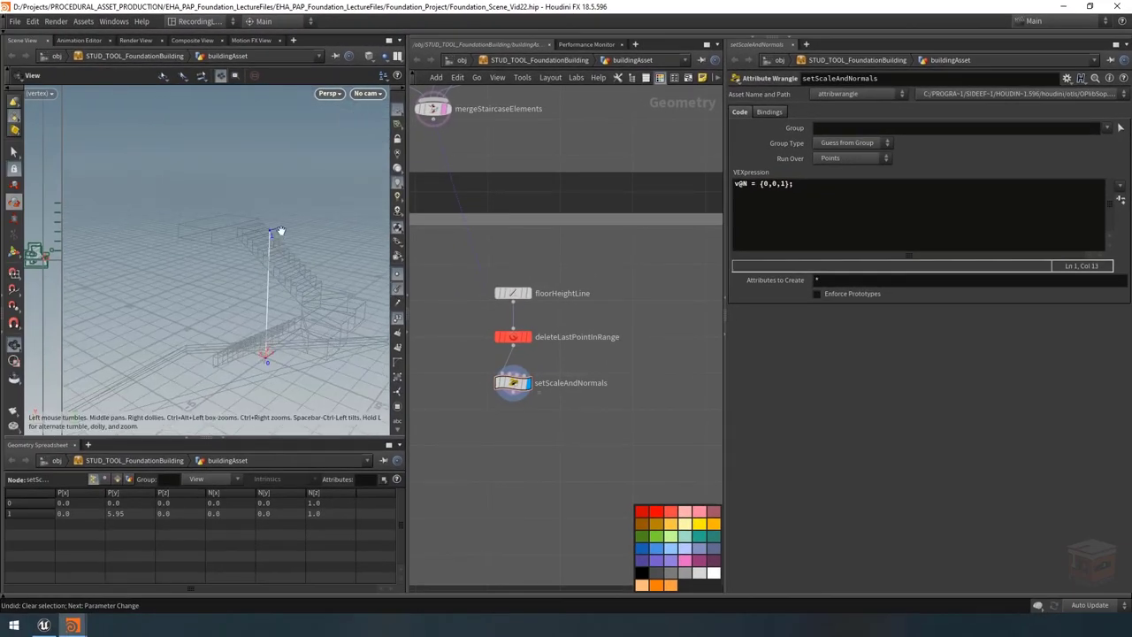
pyautogui.moveTo(292, 241); pyautogui.dragTo(263, 257)
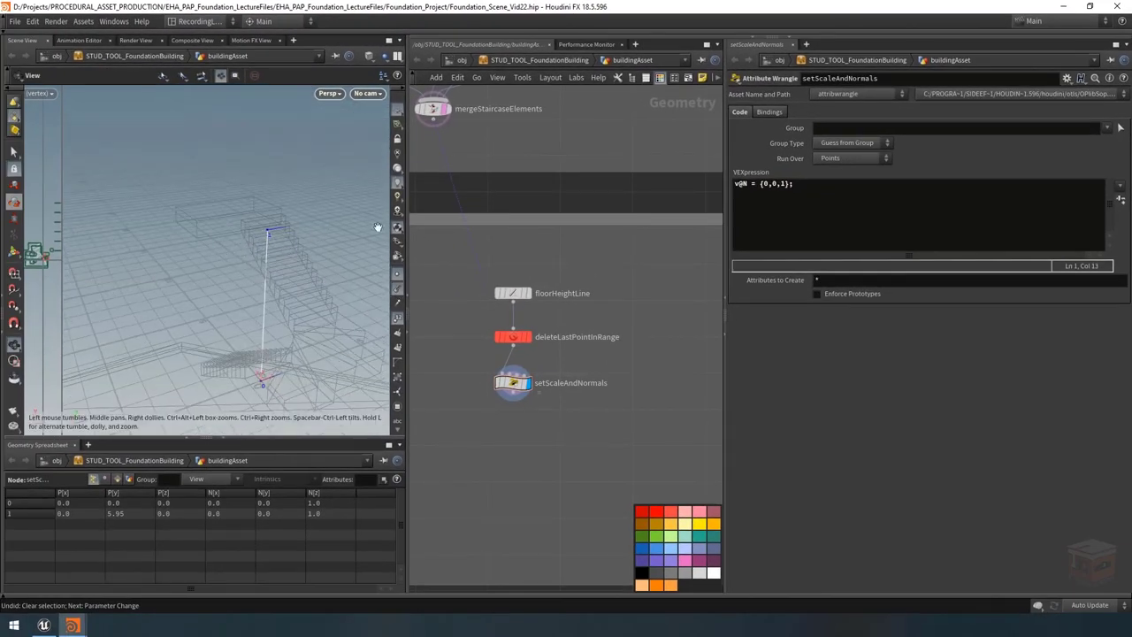
pyautogui.moveTo(305, 234); pyautogui.dragTo(265, 228)
pyautogui.click(817, 183)
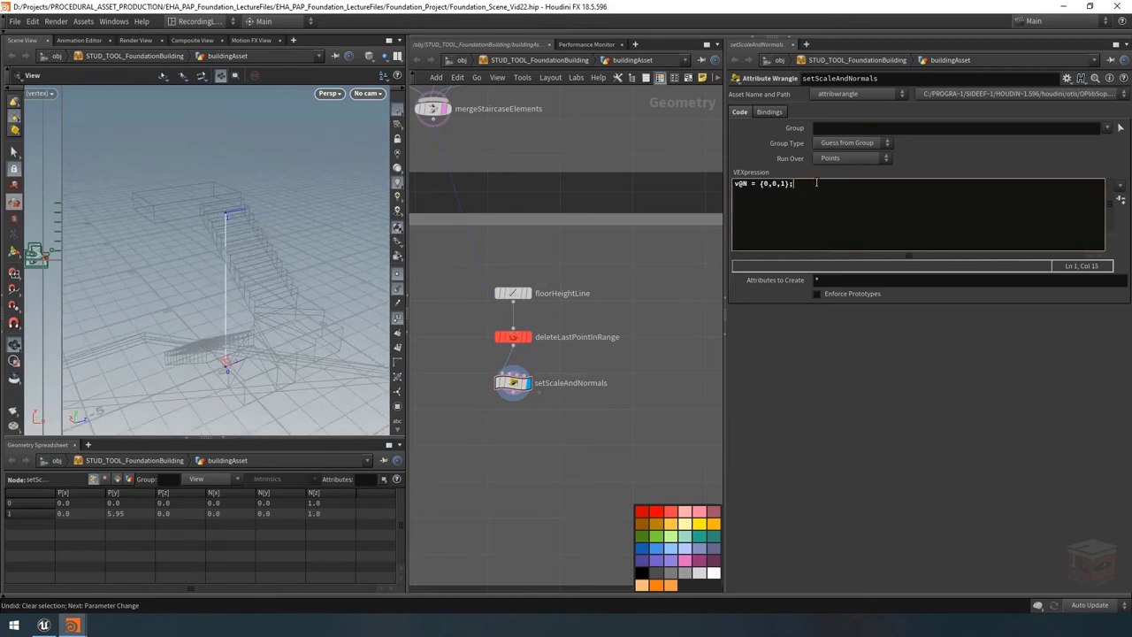
pyautogui.press('Return')
pyautogui.write('v@up = ')
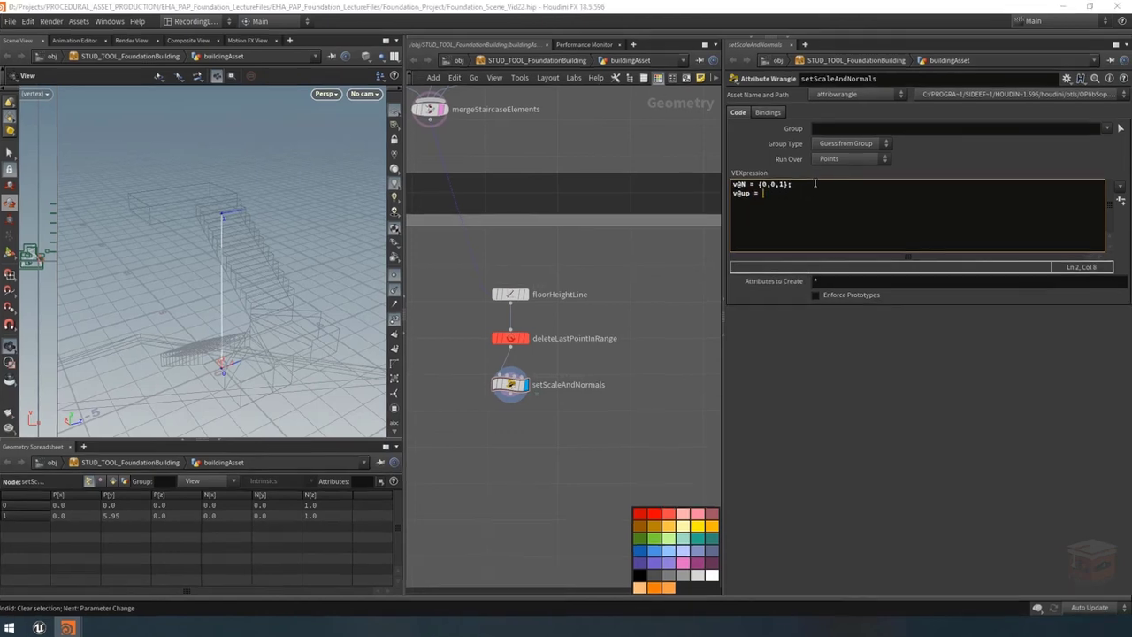
pyautogui.write('{')
pyautogui.write('0,1,0}')
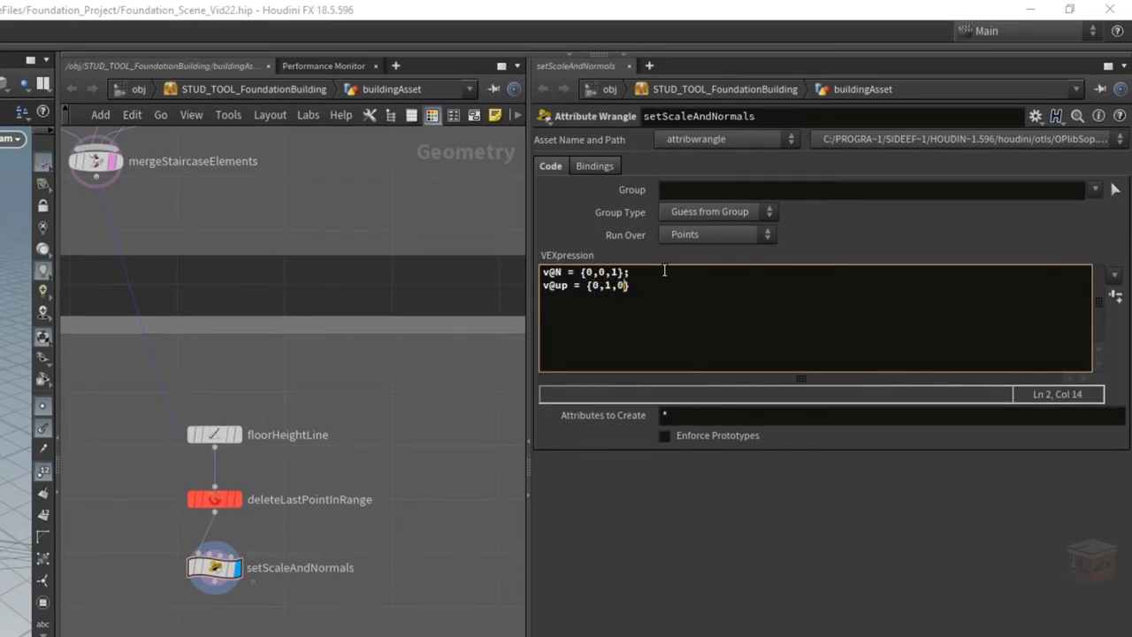
pyautogui.write(';')
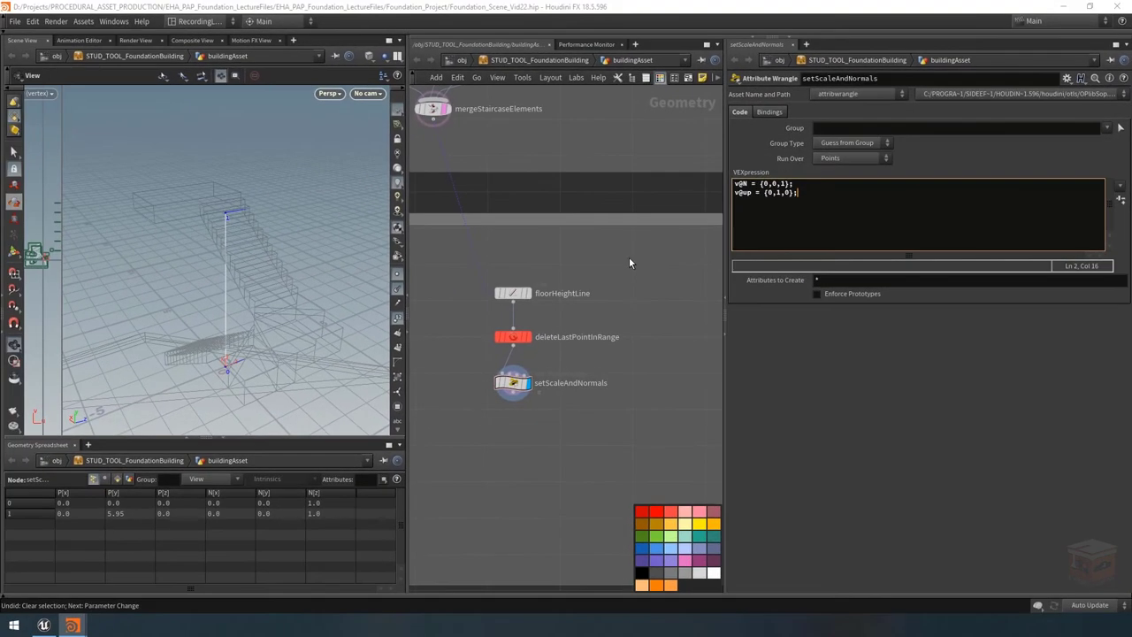
pyautogui.moveTo(275, 285); pyautogui.dragTo(225, 214)
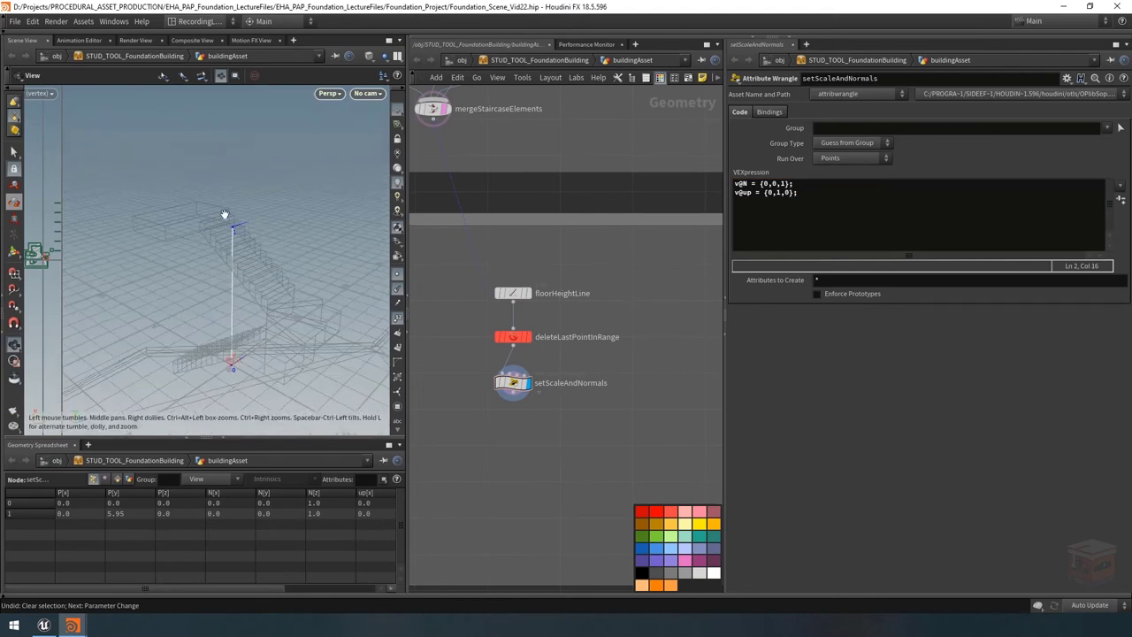
pyautogui.moveTo(270, 286); pyautogui.dragTo(250, 263)
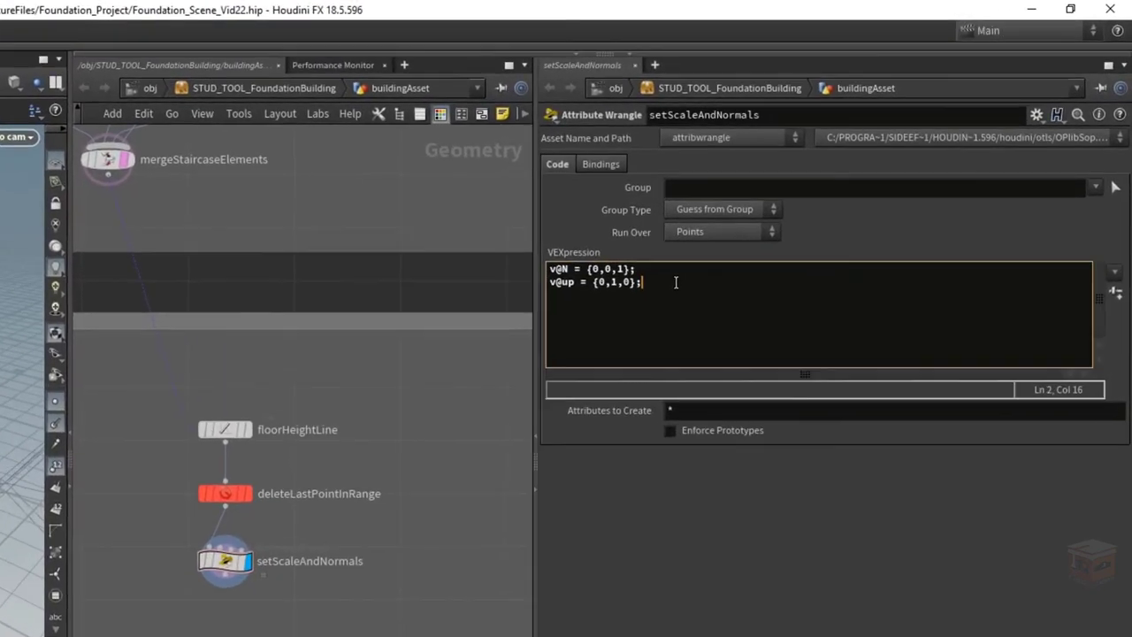
pyautogui.press('Return')
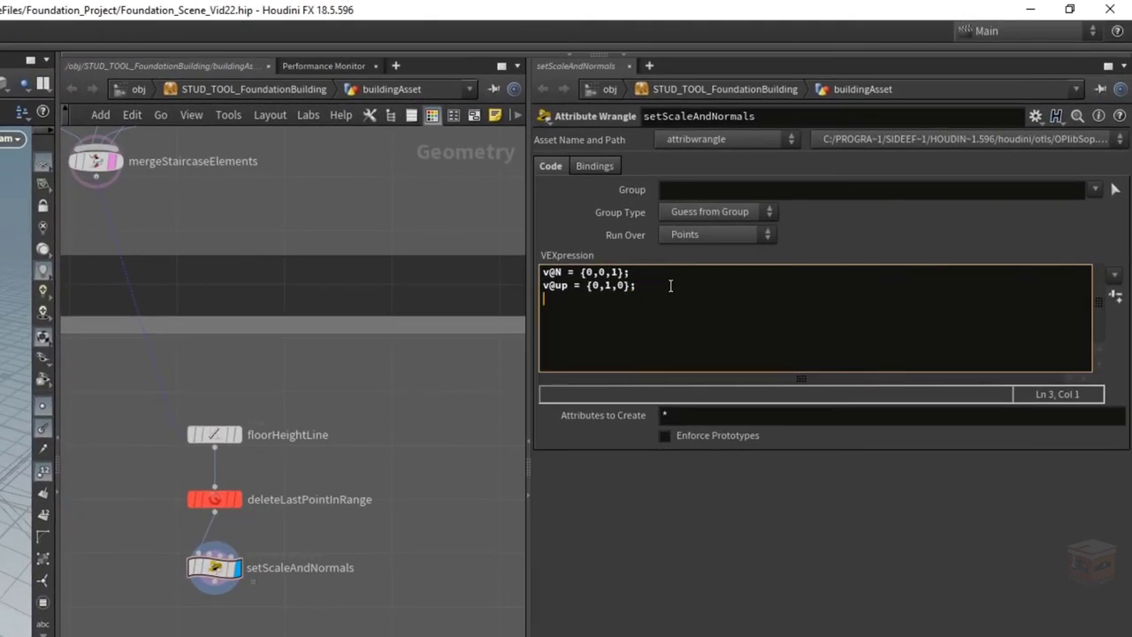
pyautogui.write('v@scale')
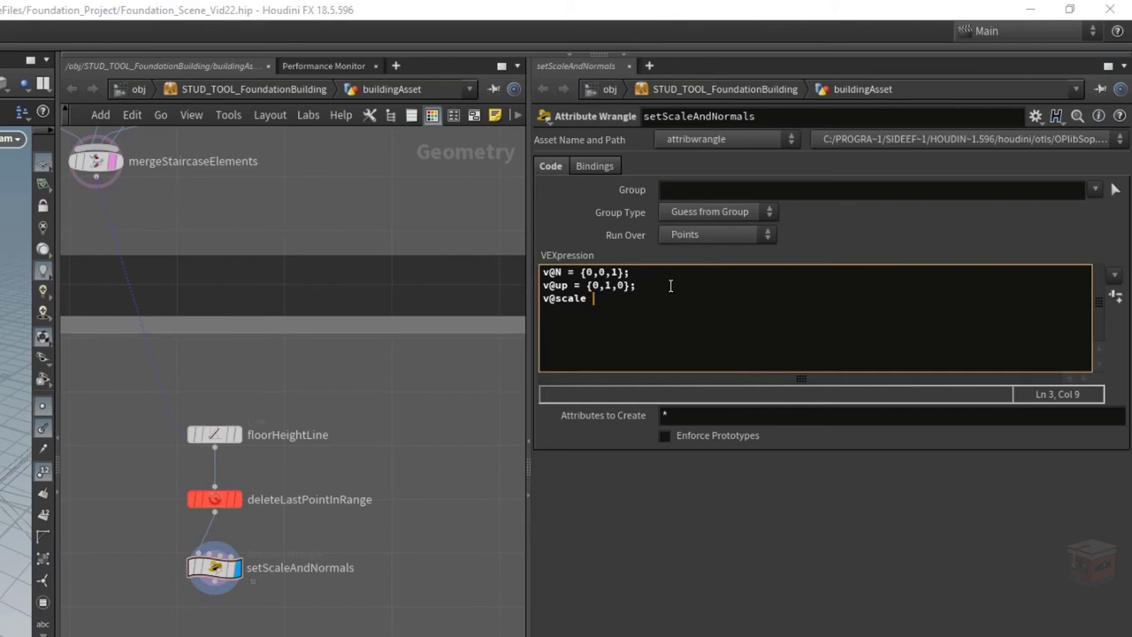
pyautogui.write('= 1;')
pyautogui.press('Return')
pyautogui.write('v@scale')
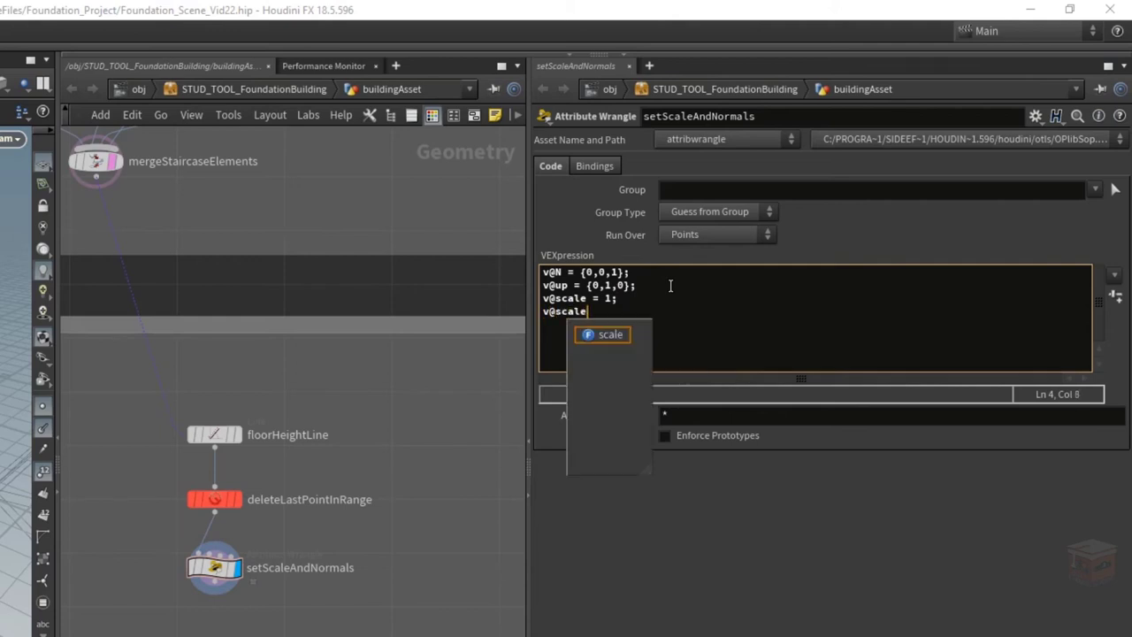
pyautogui.write('.y')
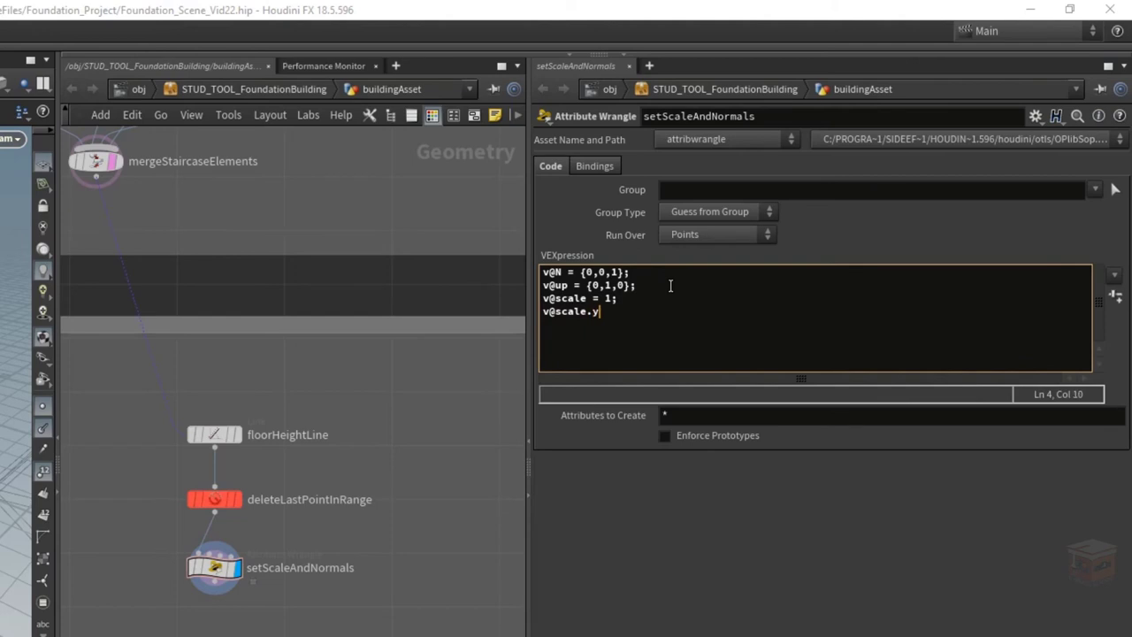
pyautogui.write(' = chf("yHeight")')
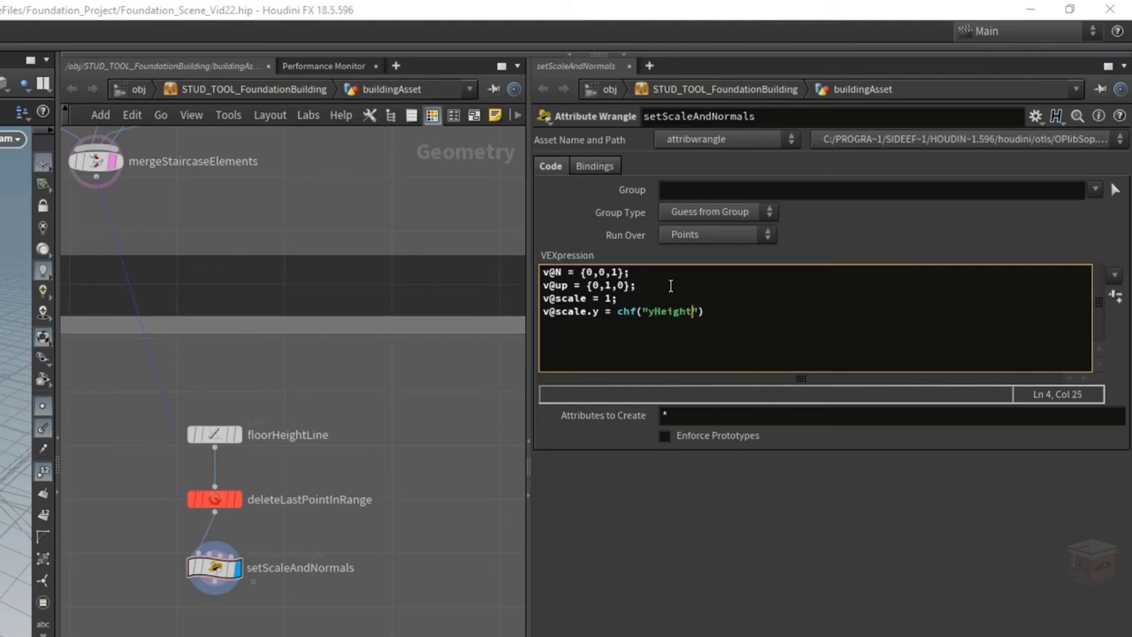
pyautogui.write(';')
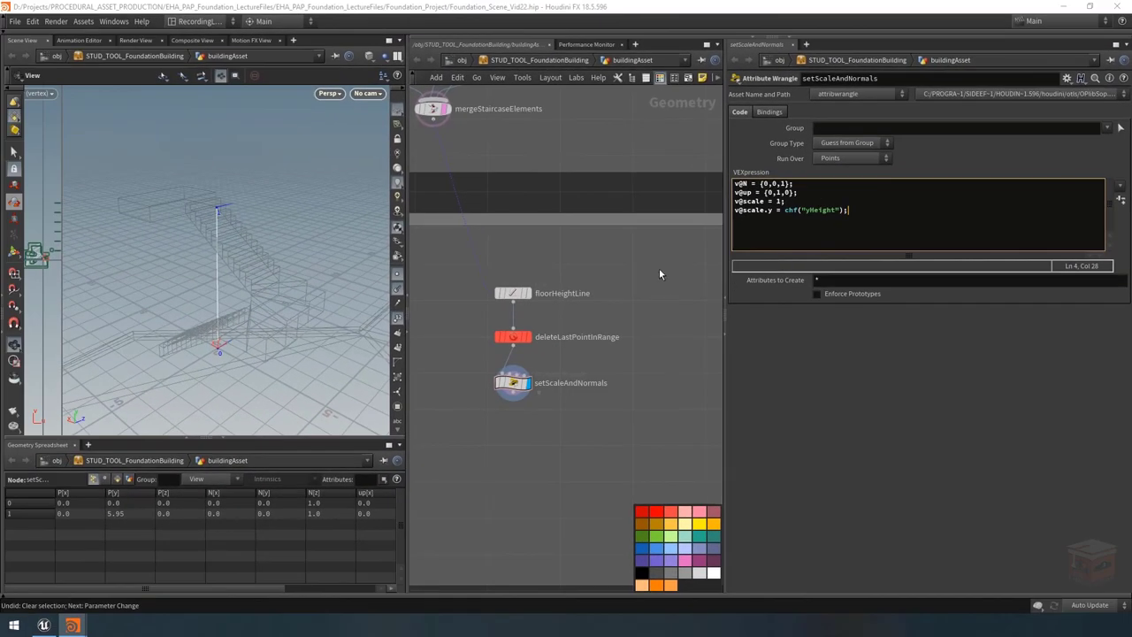
# Commit the VEX code and create the yHeight spare parameter, setting it to 1.
pyautogui.click(658, 268)
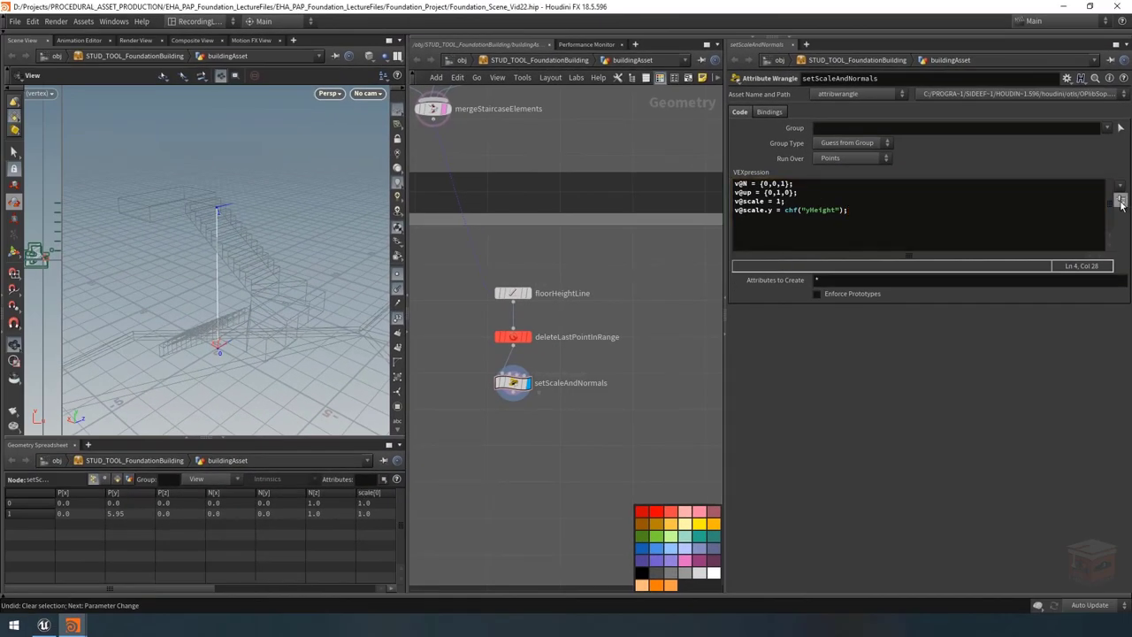
pyautogui.click(1120, 200)
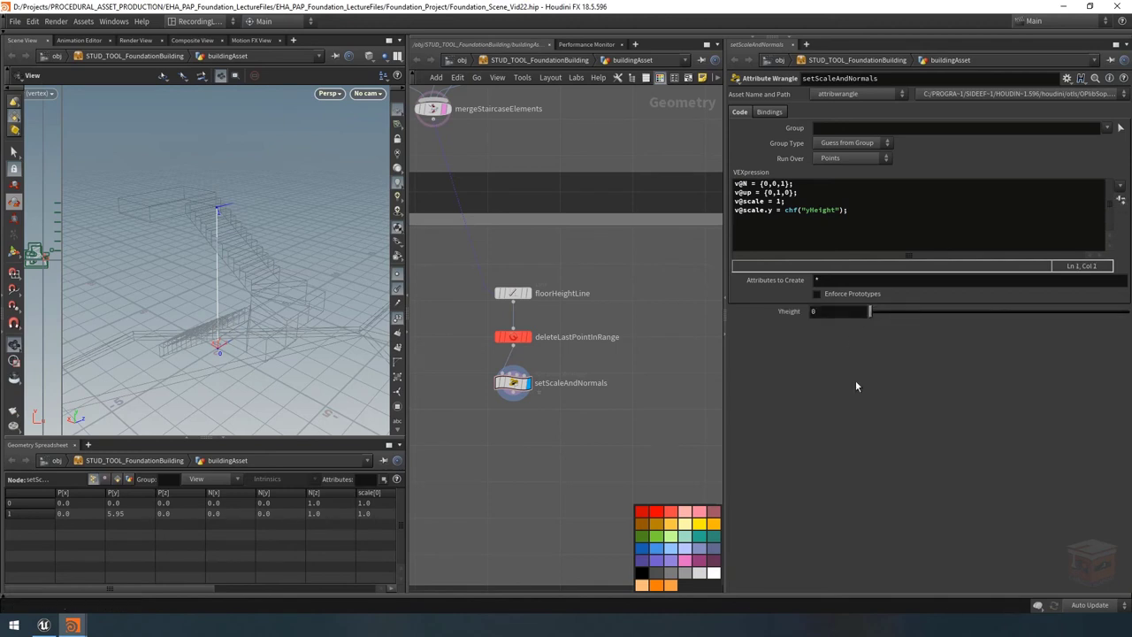
pyautogui.moveTo(158, 593); pyautogui.dragTo(239, 588)
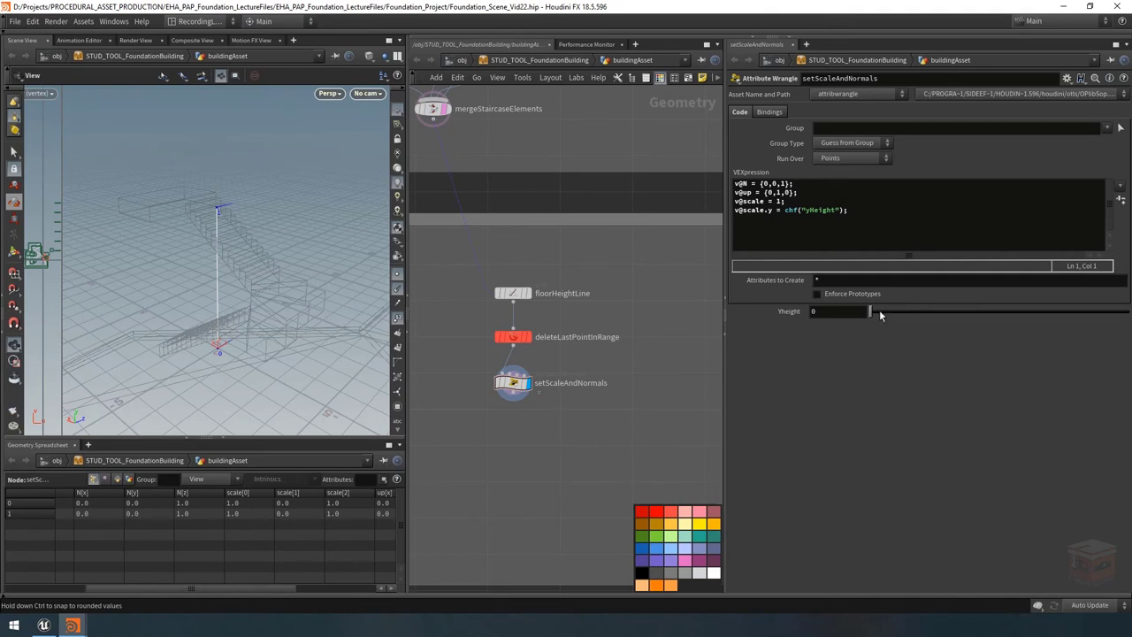
pyautogui.moveTo(875, 311); pyautogui.dragTo(939, 312)
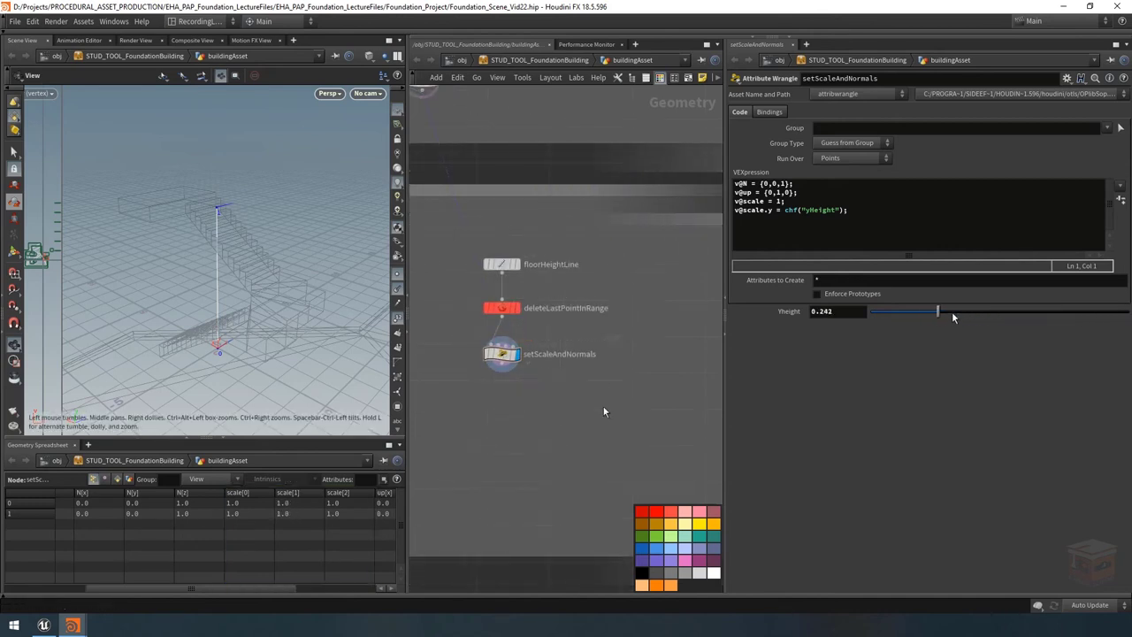
pyautogui.hotkey('ctrl', 'z')
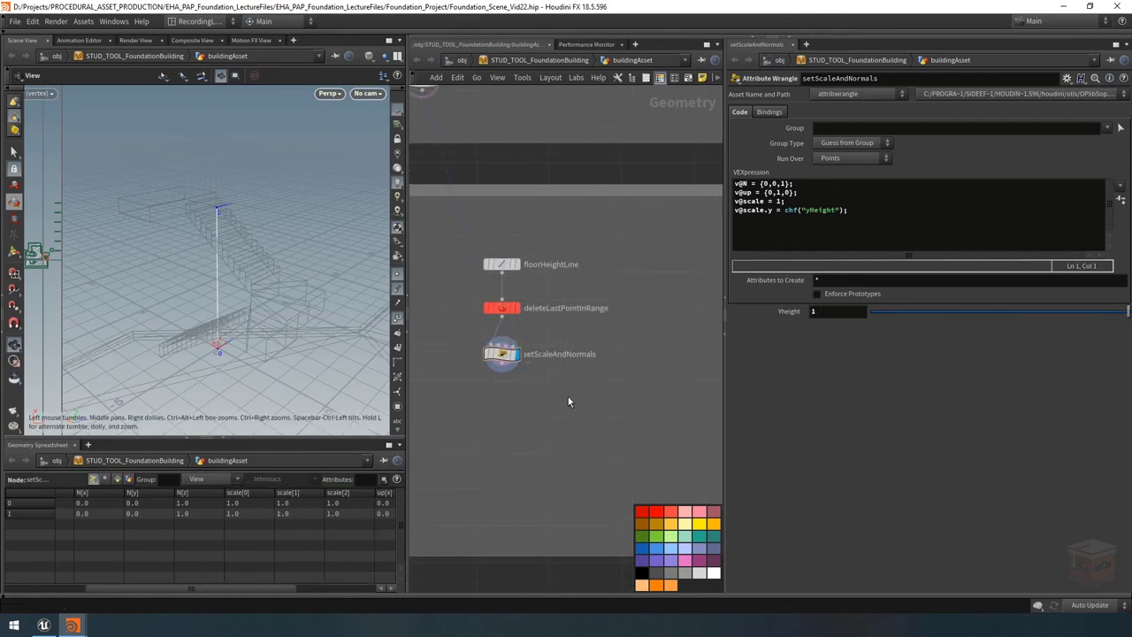
pyautogui.scroll(-3, 566, 372)
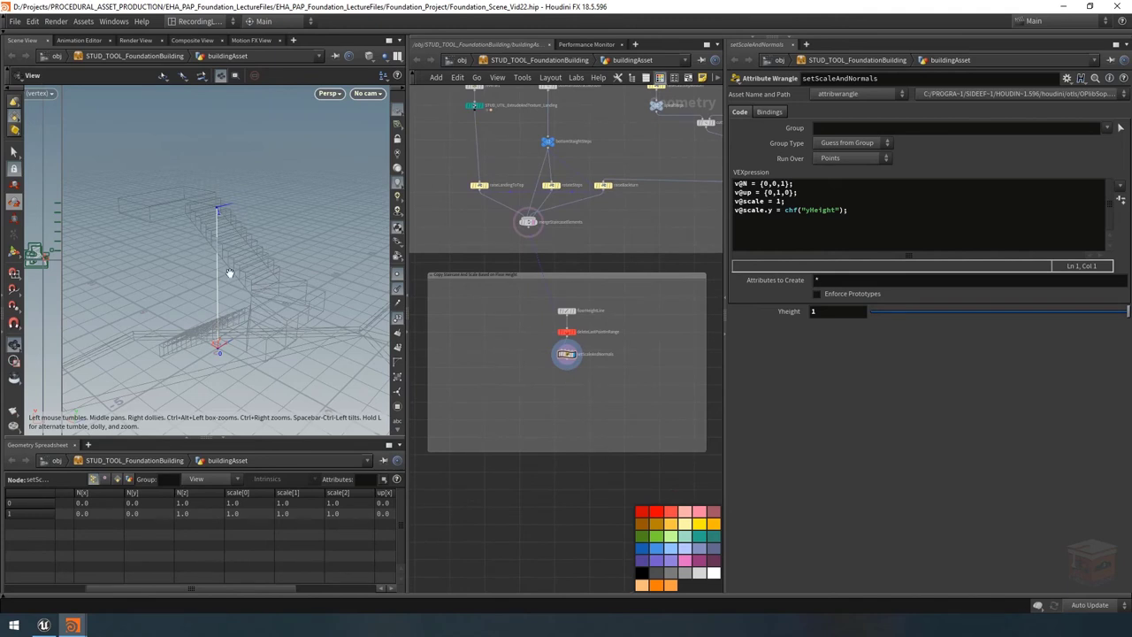
# Display mergeStaircaseElements in the viewport with point numbers and markers hidden.
pyautogui.moveTo(230, 272); pyautogui.dragTo(242, 184)
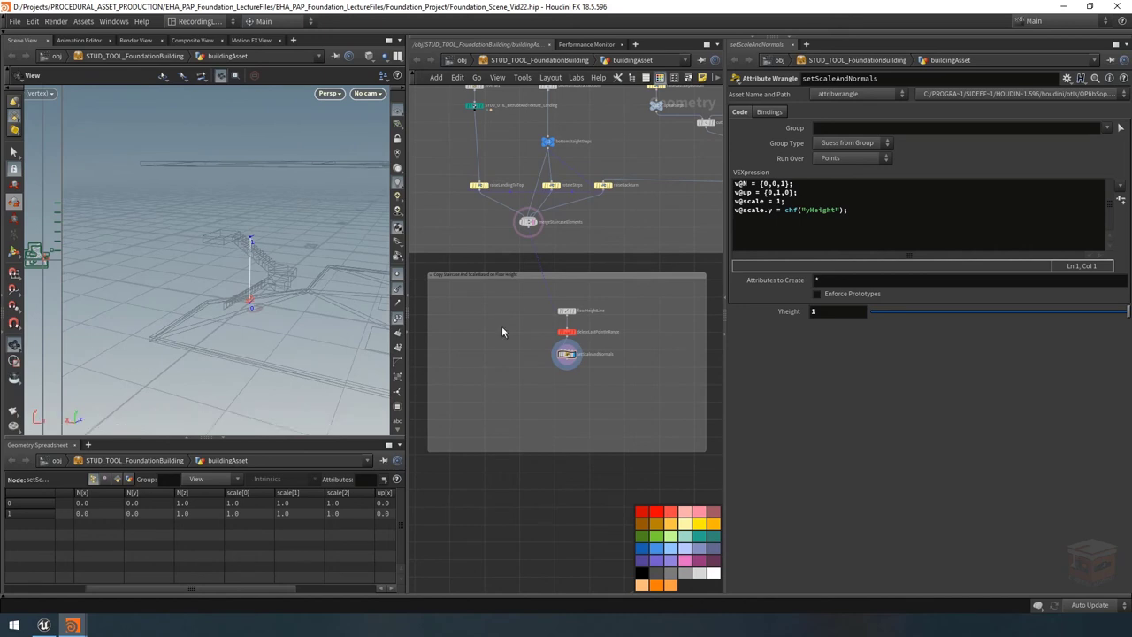
pyautogui.scroll(2, 542, 387)
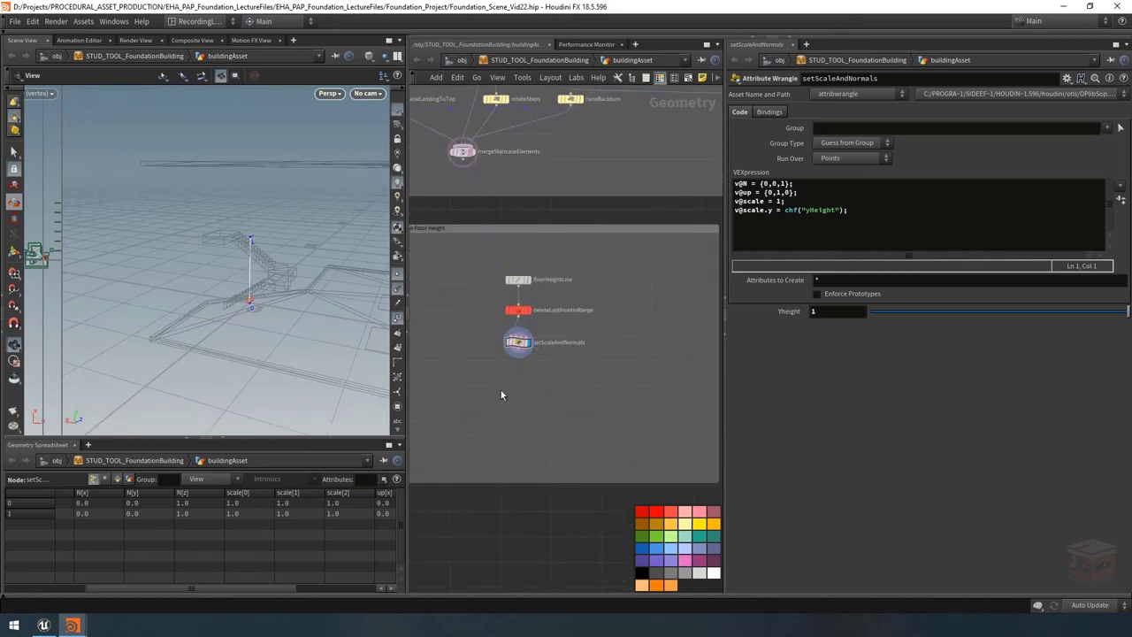
pyautogui.moveTo(567, 369); pyautogui.dragTo(561, 386, button='middle')
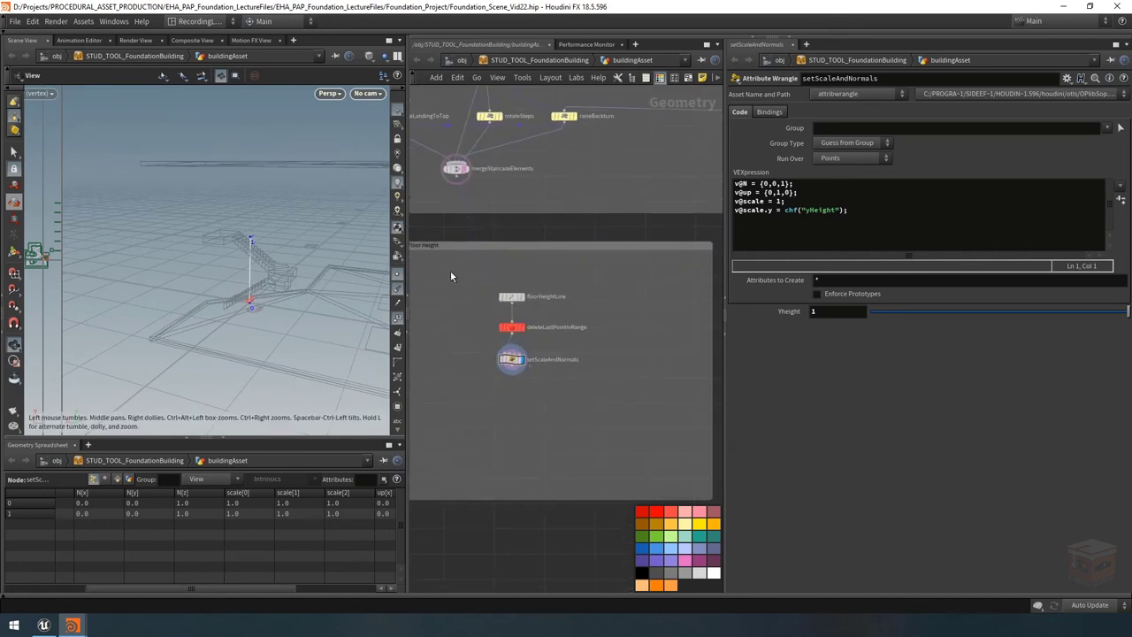
pyautogui.click(455, 168)
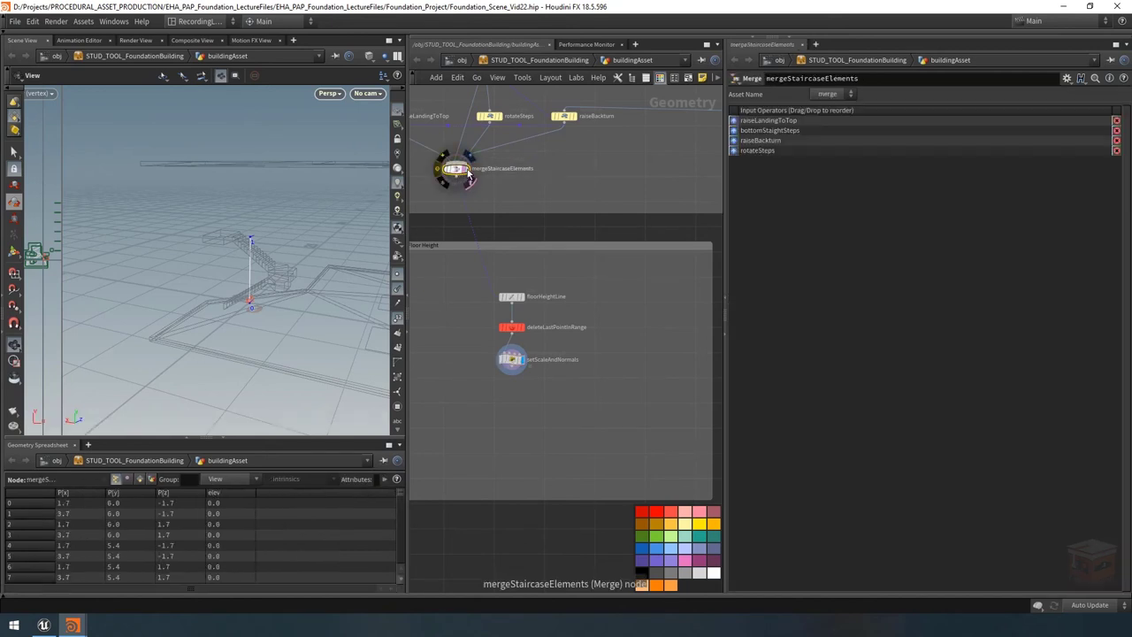
pyautogui.click(467, 168)
pyautogui.moveTo(280, 262); pyautogui.dragTo(371, 275)
pyautogui.click(397, 303)
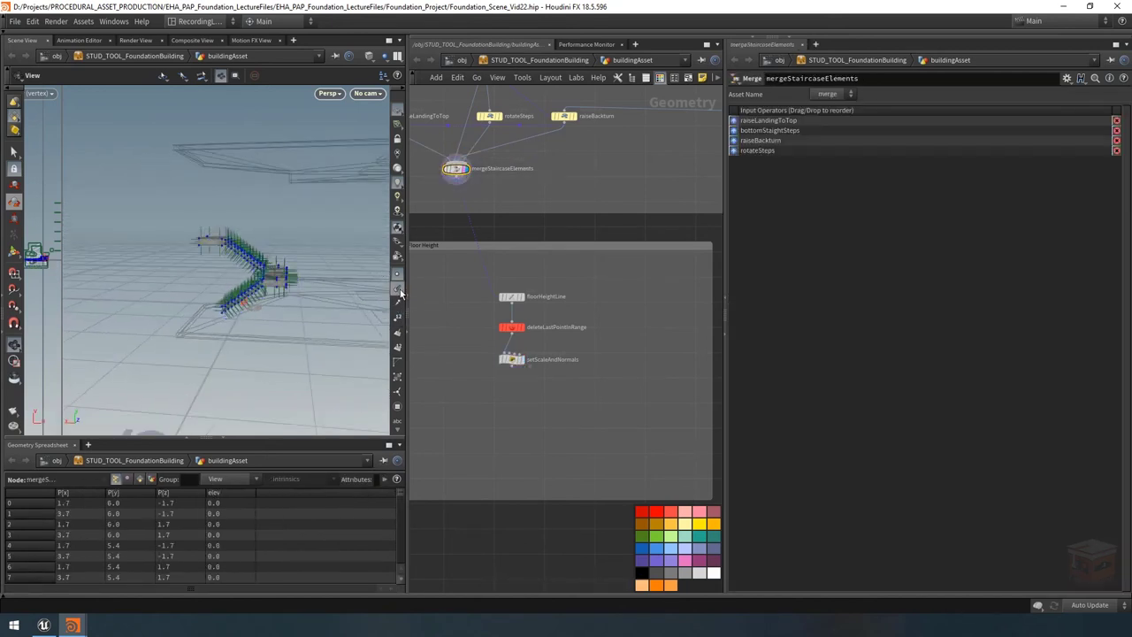
pyautogui.click(397, 287)
pyautogui.moveTo(251, 273); pyautogui.dragTo(293, 260)
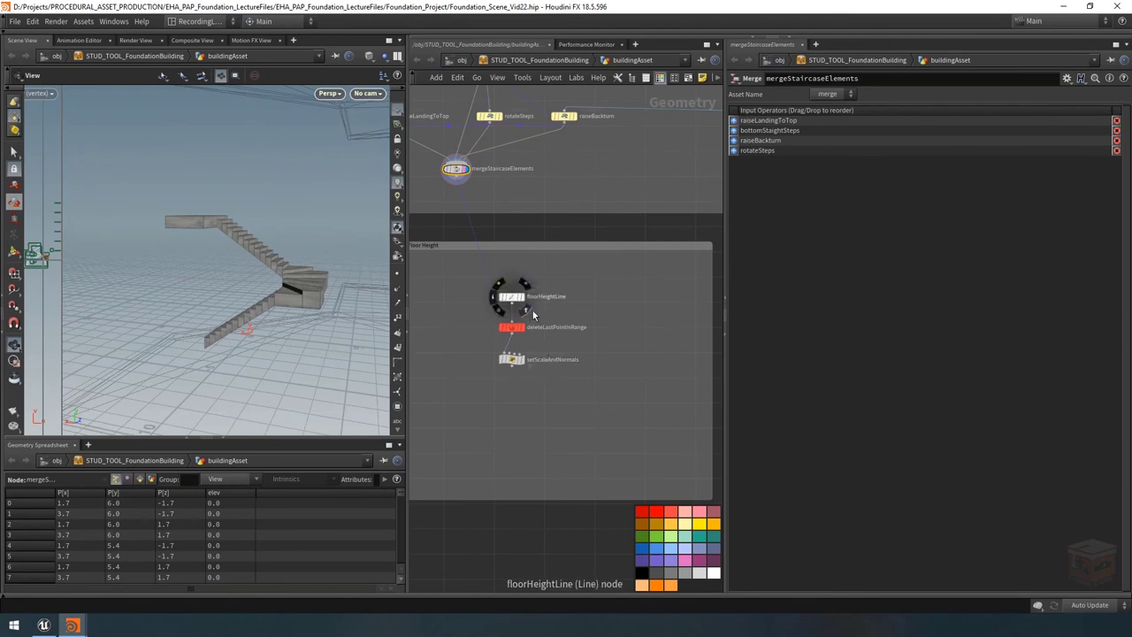
# Display floorHeightLine to compare against the stairs, then return the display to setScaleAndNormals.
pyautogui.moveTo(523, 305)
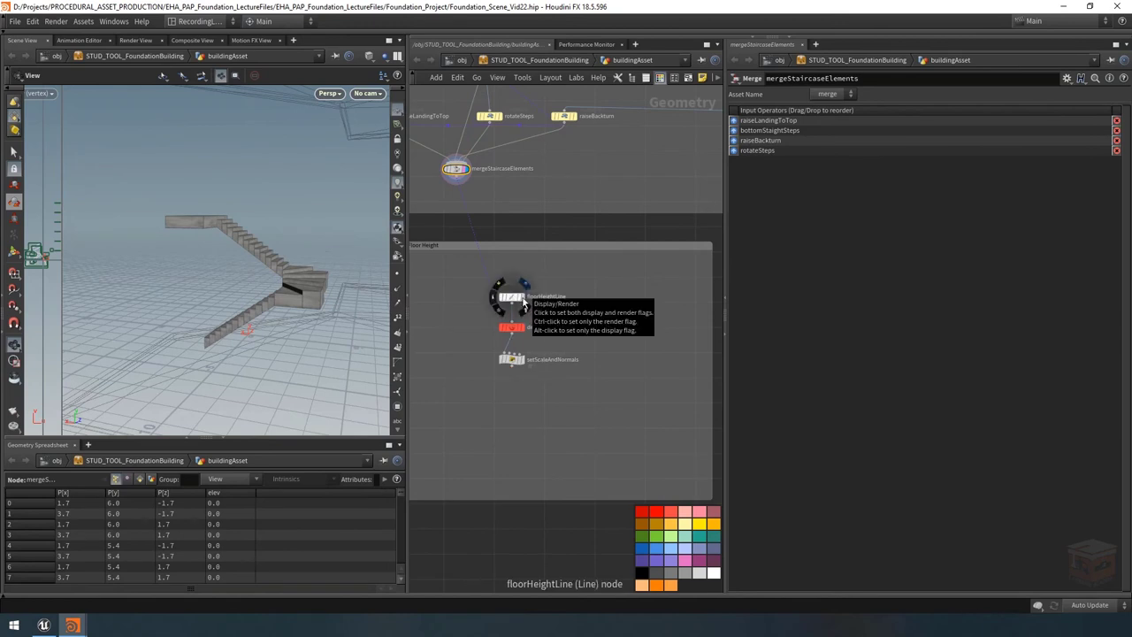
pyautogui.click(523, 305)
pyautogui.moveTo(278, 235); pyautogui.dragTo(380, 240)
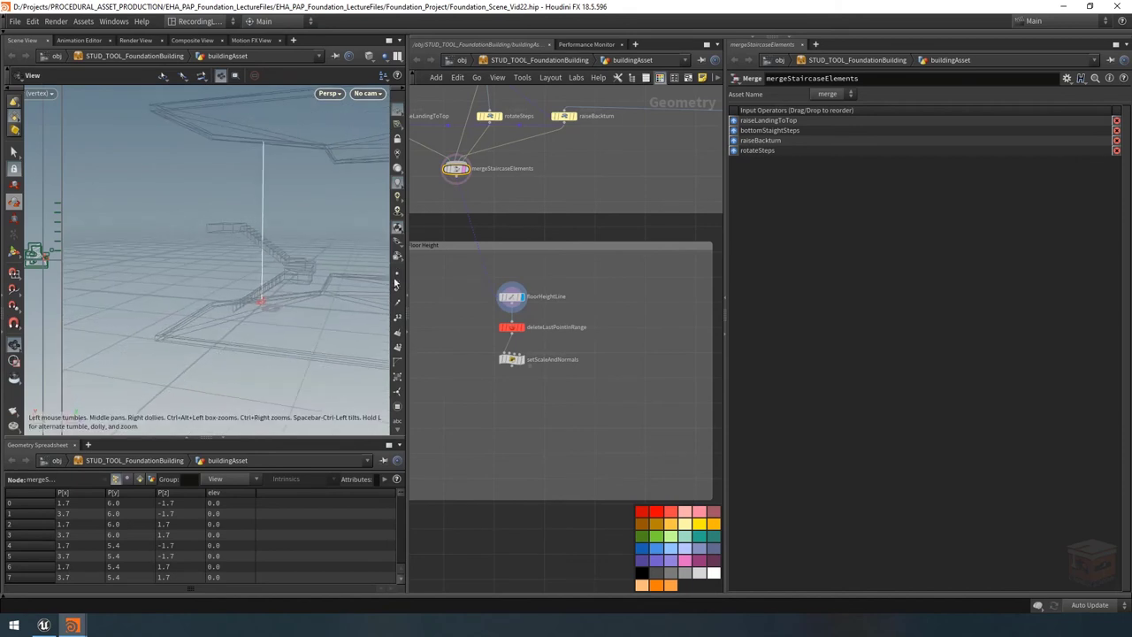
pyautogui.moveTo(305, 223); pyautogui.dragTo(235, 175)
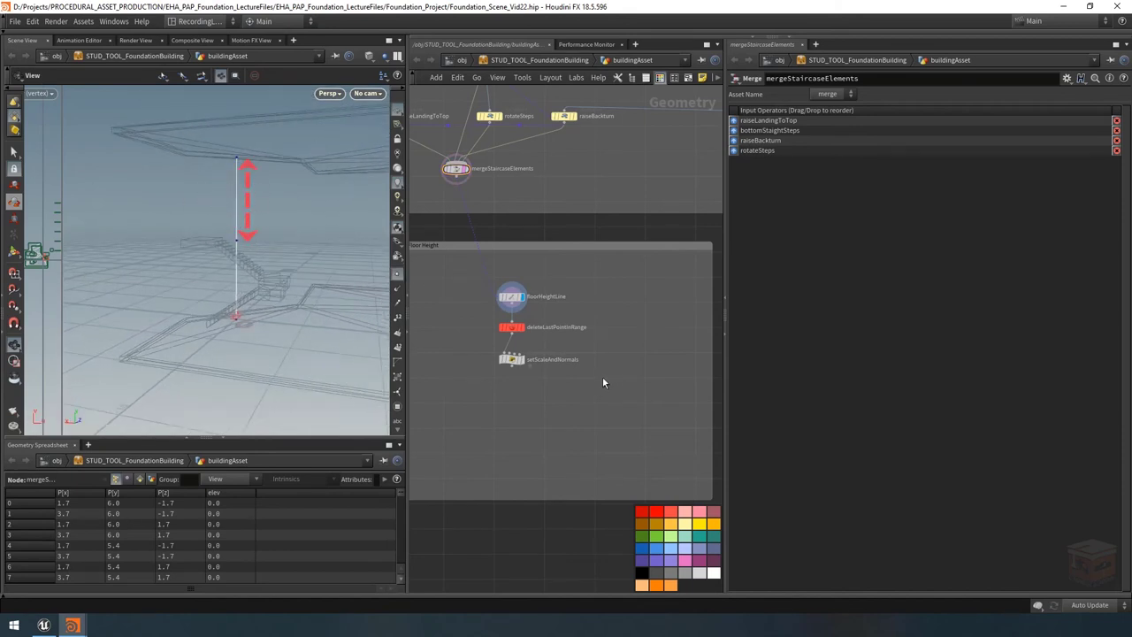
pyautogui.scroll(2, 515, 368)
pyautogui.click(521, 357)
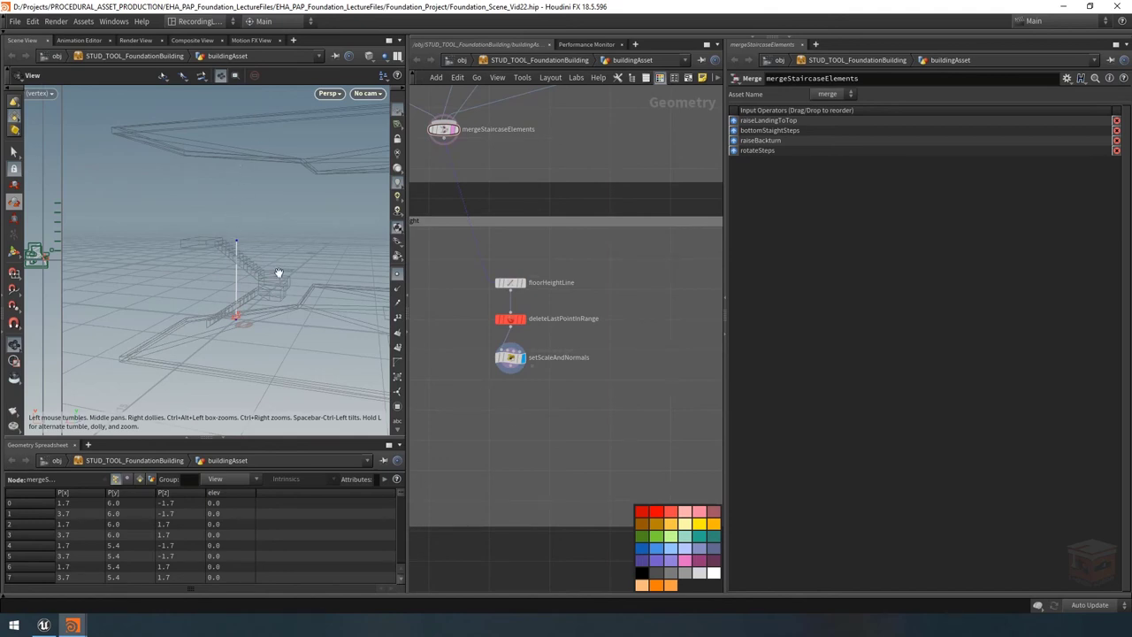
pyautogui.scroll(1, 563, 424)
pyautogui.scroll(-2, 540, 399)
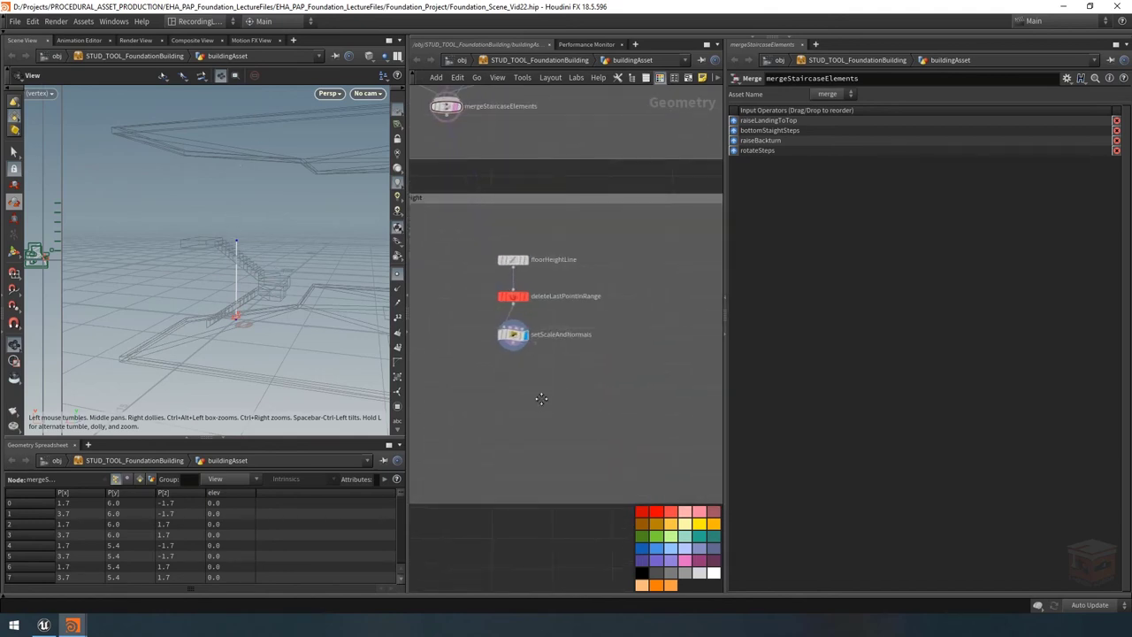
pyautogui.scroll(-3, 541, 399)
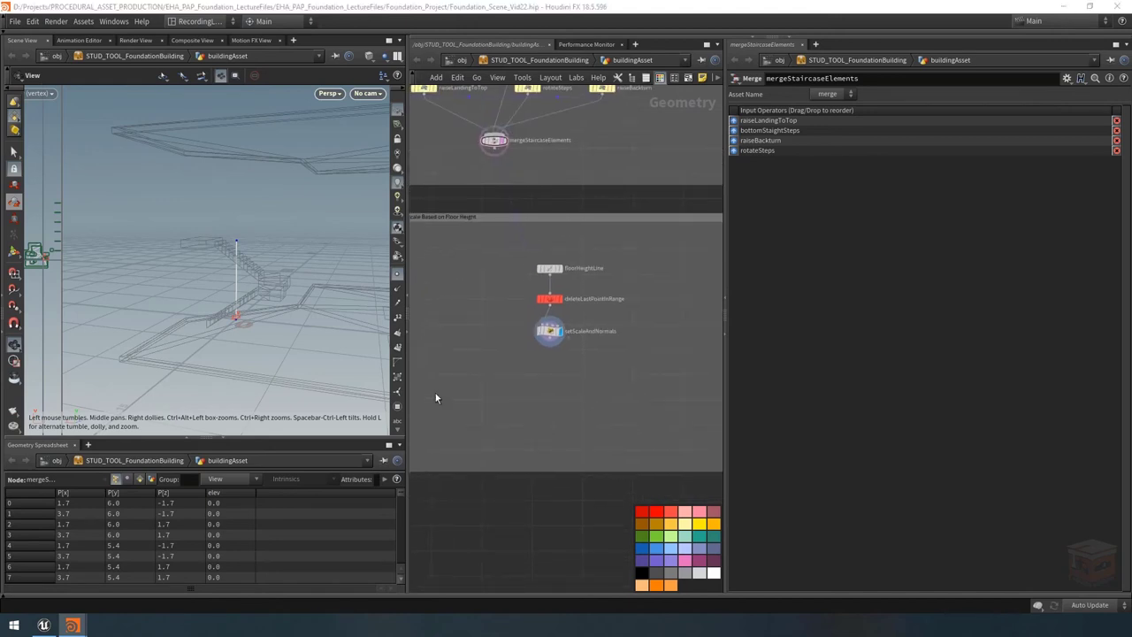
pyautogui.scroll(1, 561, 377)
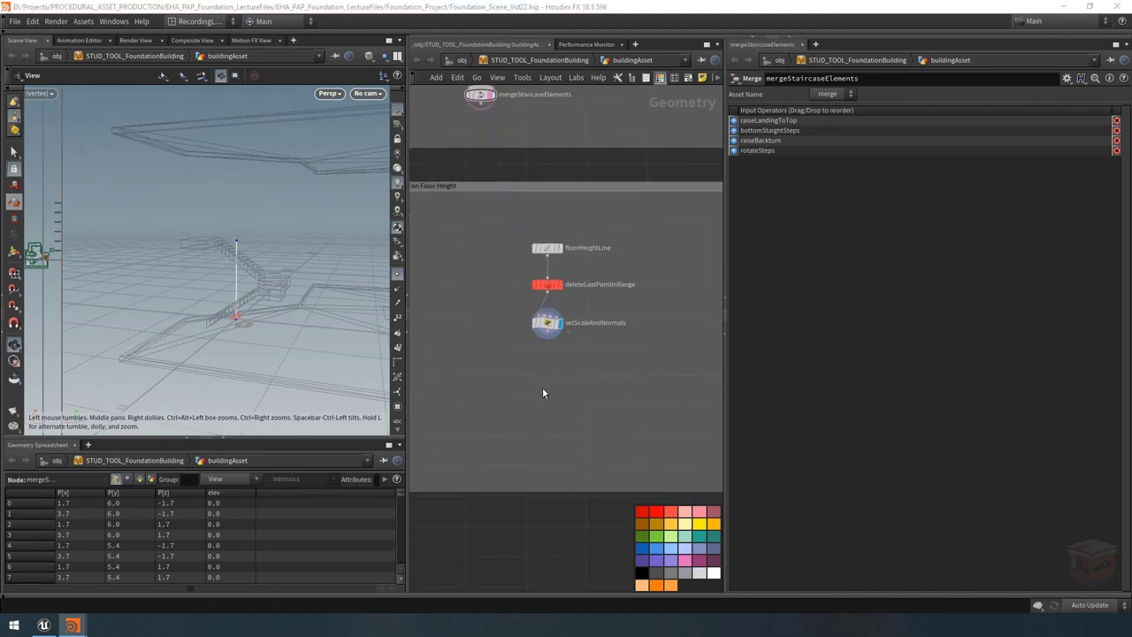
# Add a Copy to Points node, copytopoints14, below the wrangle and feed the merged staircase into it.
pyautogui.press('Tab')
pyautogui.write('copyto')
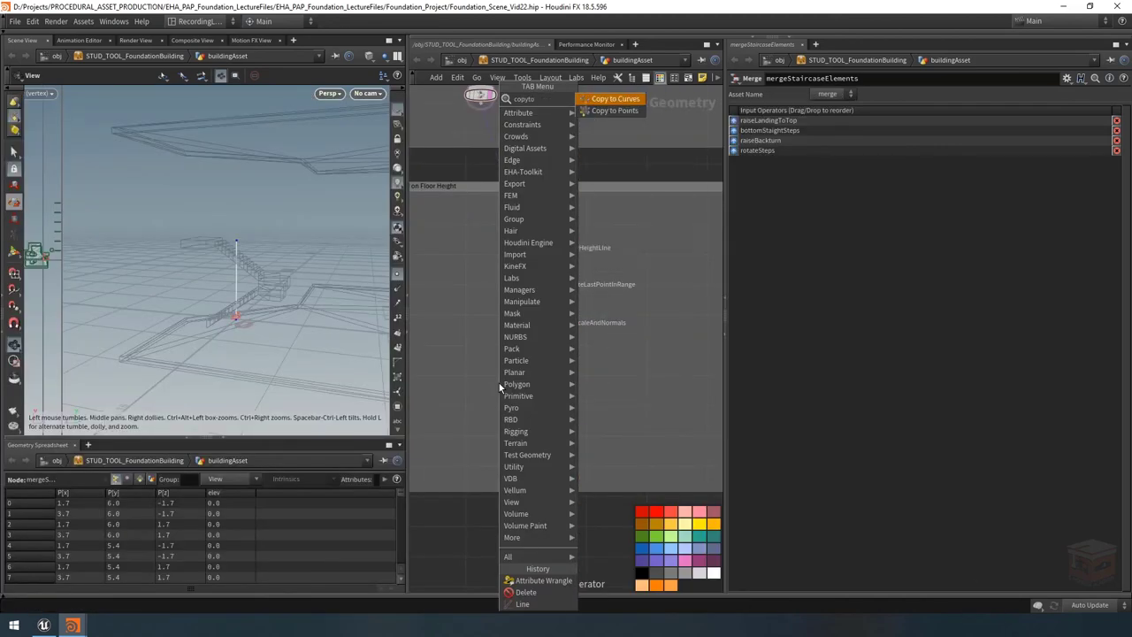
pyautogui.press('Down')
pyautogui.press('Return')
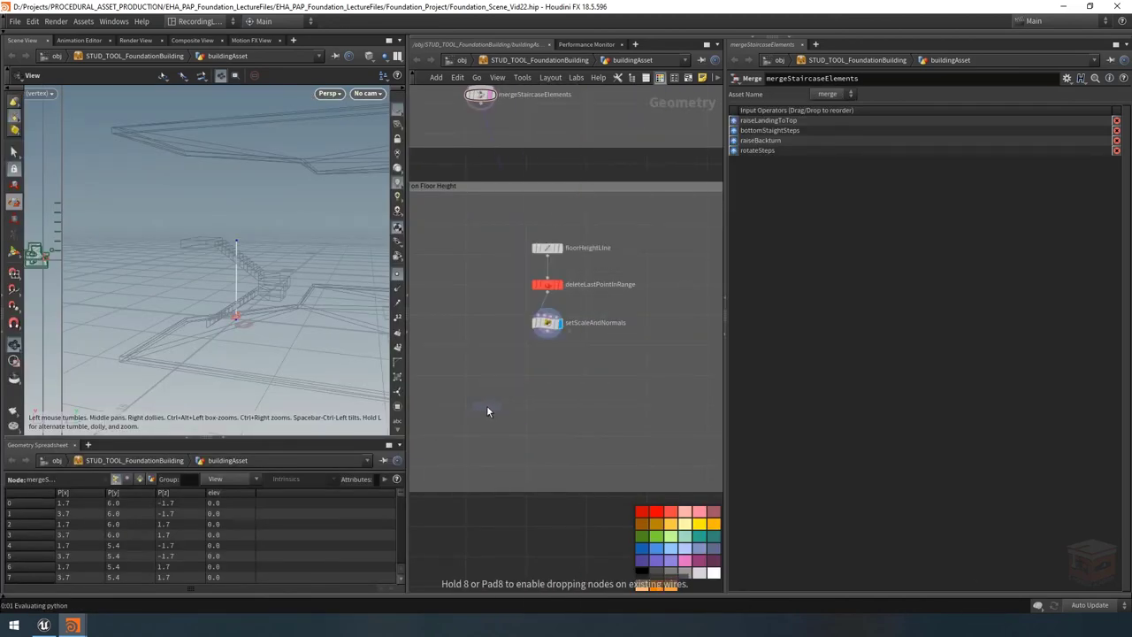
pyautogui.click(487, 405)
pyautogui.moveTo(530, 378); pyautogui.dragTo(536, 385, button='middle')
pyautogui.click(491, 409)
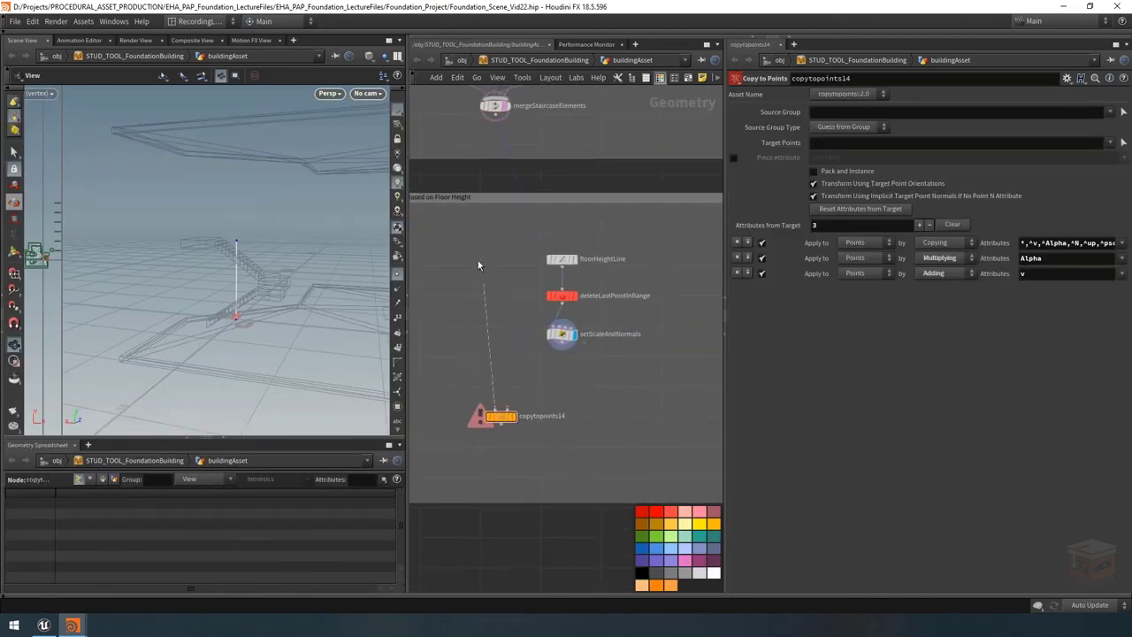
pyautogui.click(485, 180)
# Connect setScaleAndNormals as copytopoints14's target points and check the copied stairs.
pyautogui.moveTo(499, 402); pyautogui.dragTo(489, 359, button='middle')
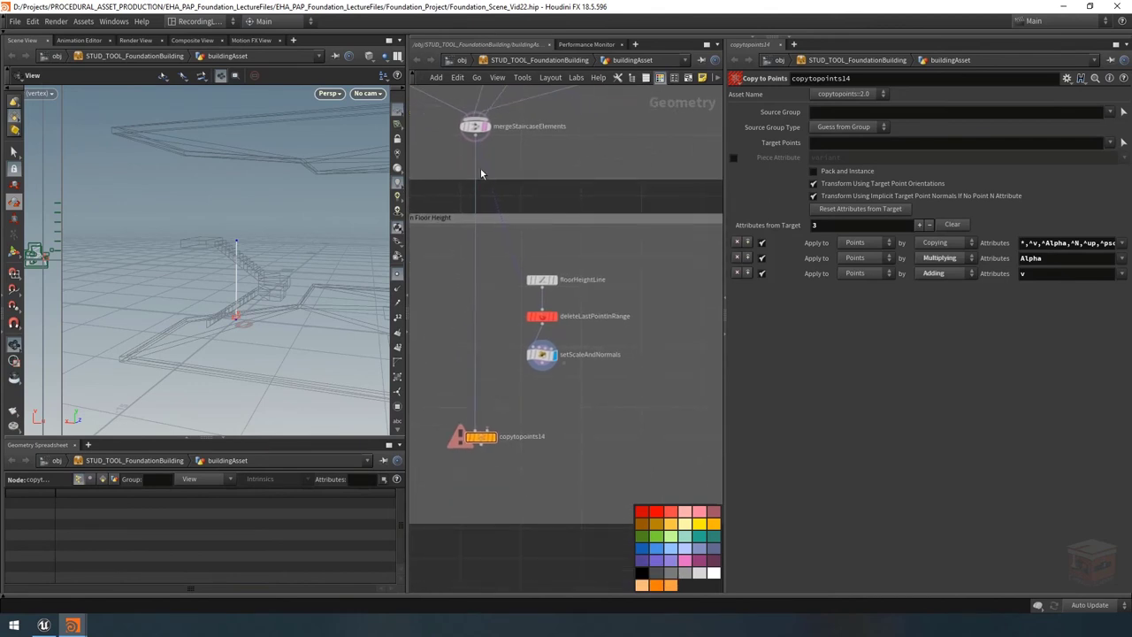
pyautogui.click(483, 428)
pyautogui.click(550, 370)
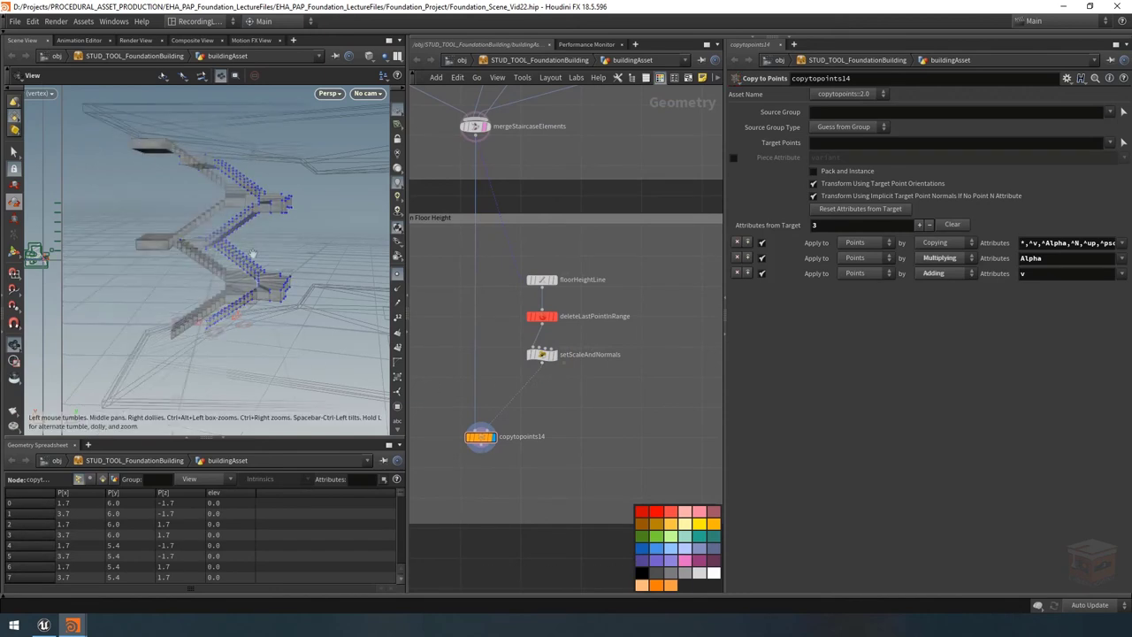
pyautogui.scroll(-2, 615, 421)
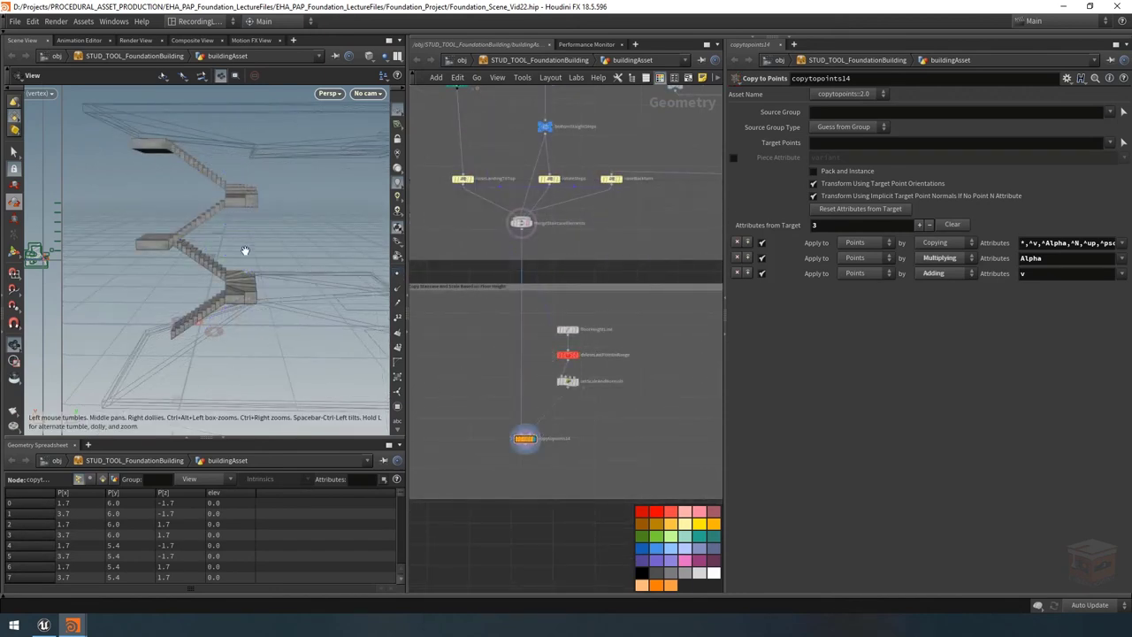
pyautogui.moveTo(231, 225); pyautogui.dragTo(182, 138)
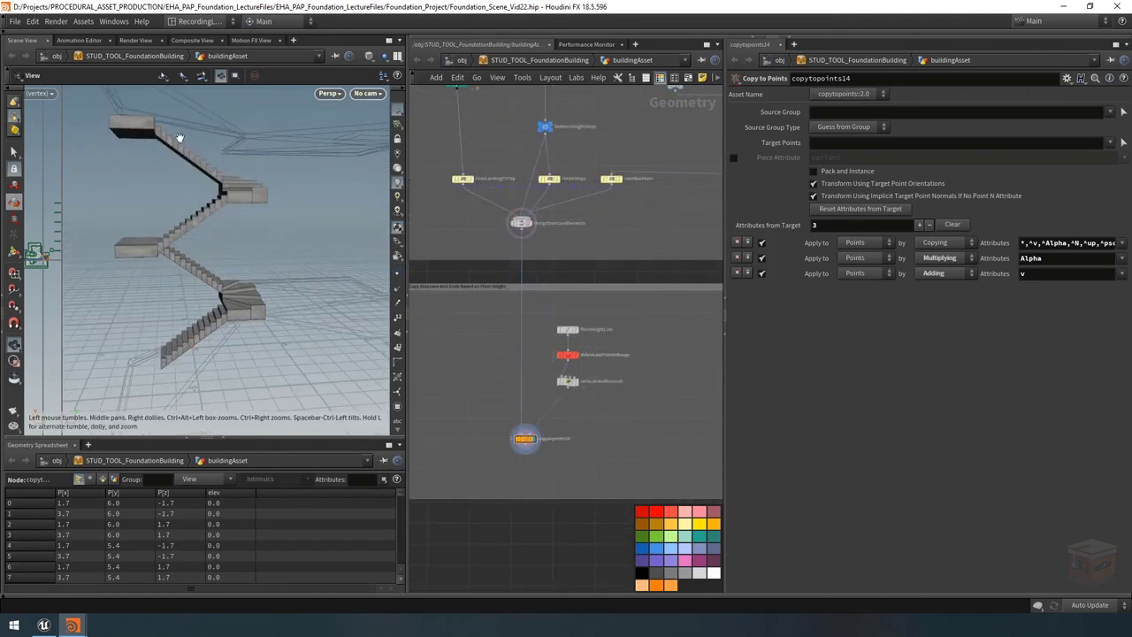
pyautogui.moveTo(248, 260); pyautogui.dragTo(192, 161)
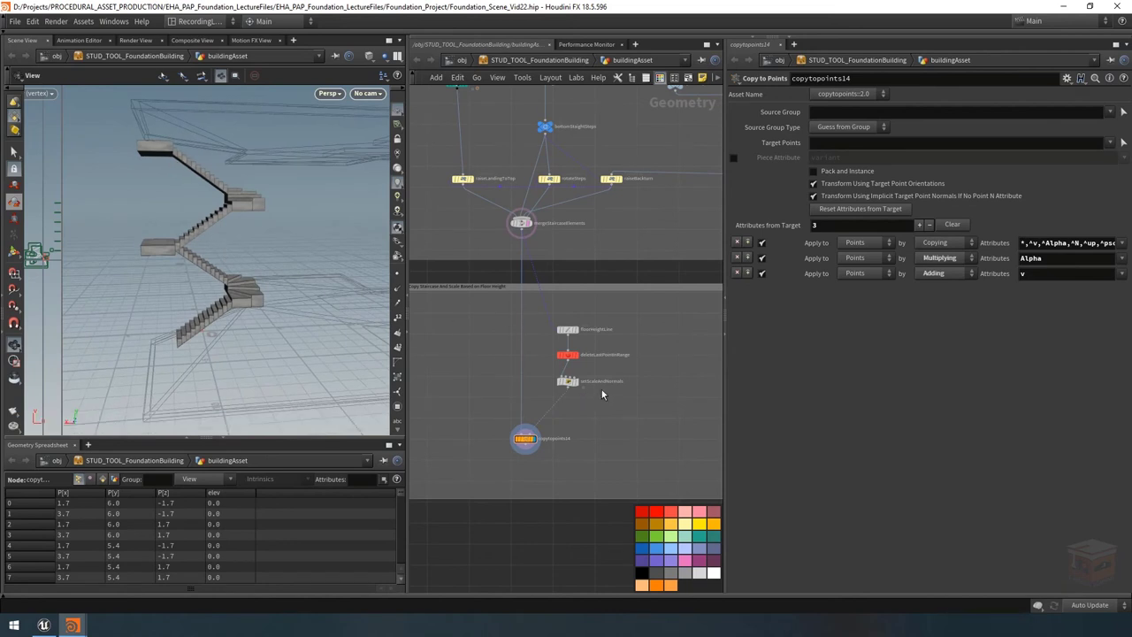
pyautogui.scroll(2, 603, 394)
# Compare the setScaleAndNormals points with the copied staircase result, viewed from the front.
pyautogui.click(573, 385)
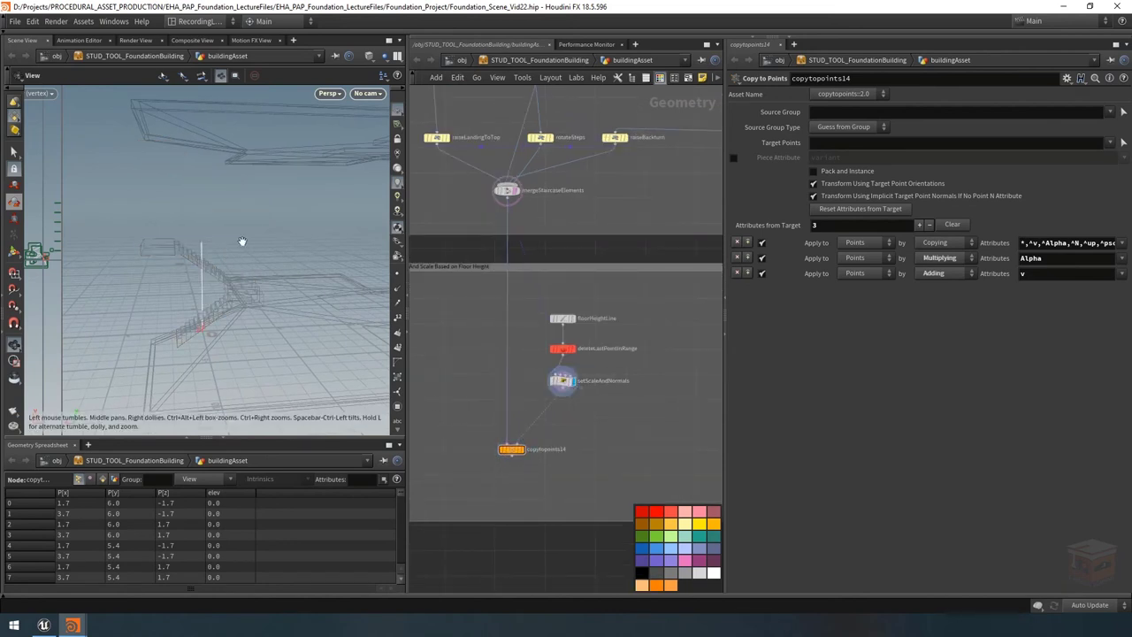
pyautogui.click(396, 277)
pyautogui.click(524, 453)
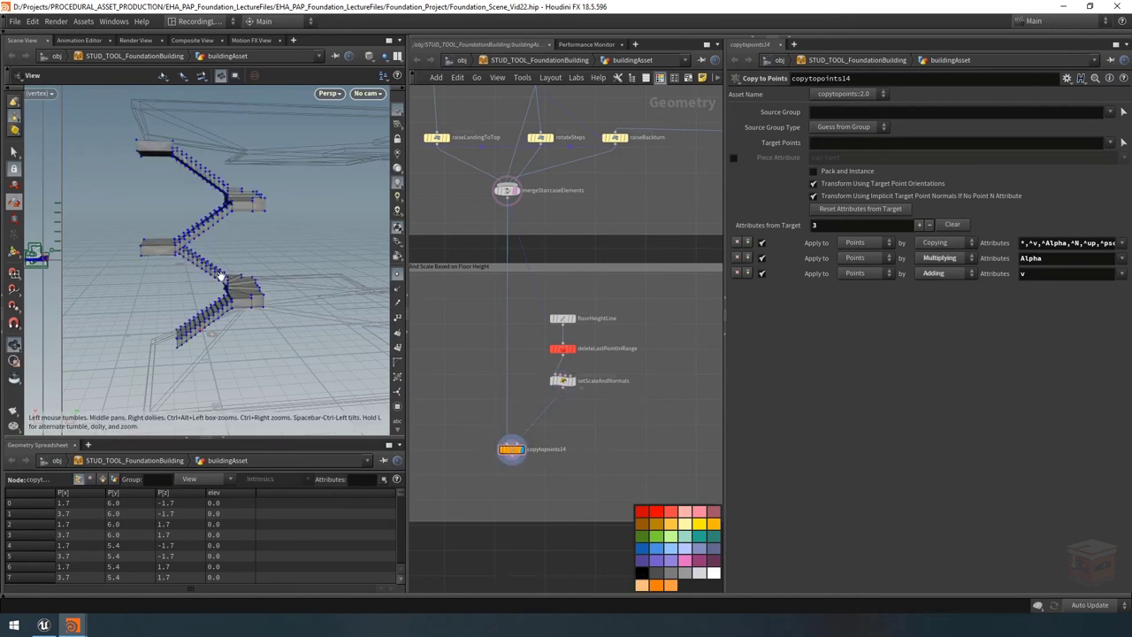
pyautogui.moveTo(177, 223); pyautogui.dragTo(242, 208)
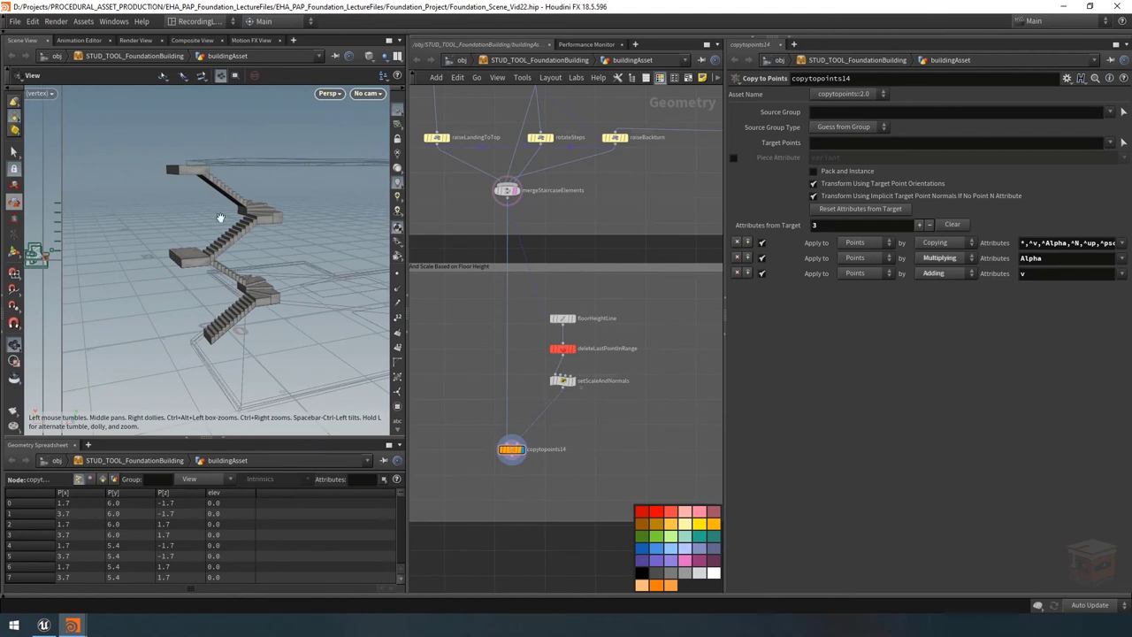
pyautogui.moveTo(253, 308); pyautogui.dragTo(222, 295)
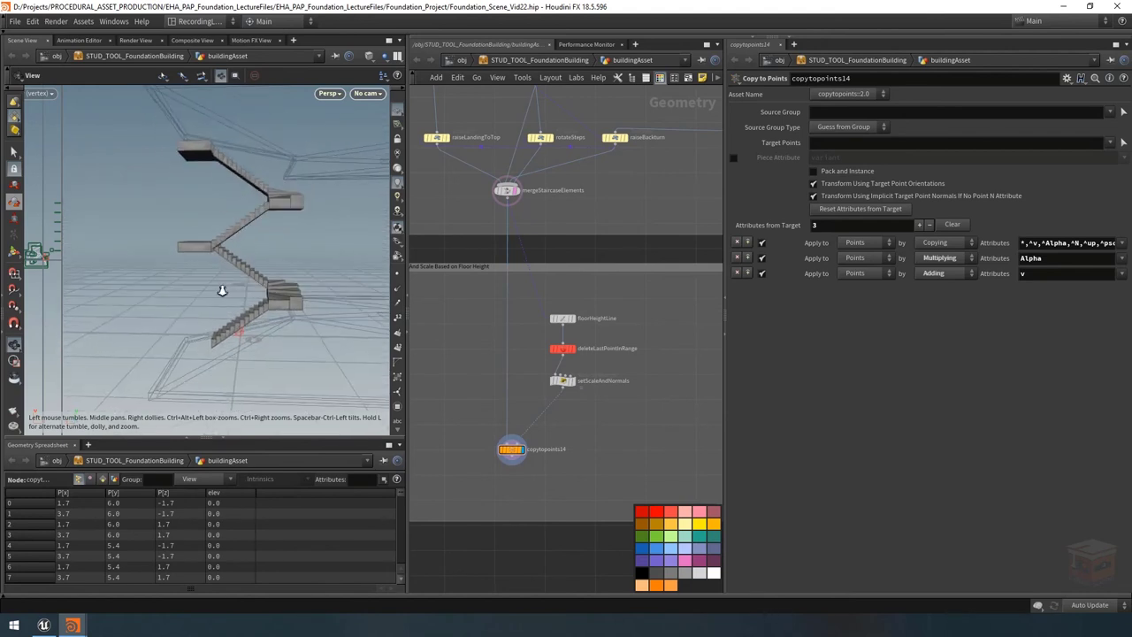
# Display floorHeightLine and inspect its three points at 0, 5.95 and 11.9.
pyautogui.click(577, 326)
pyautogui.click(563, 320)
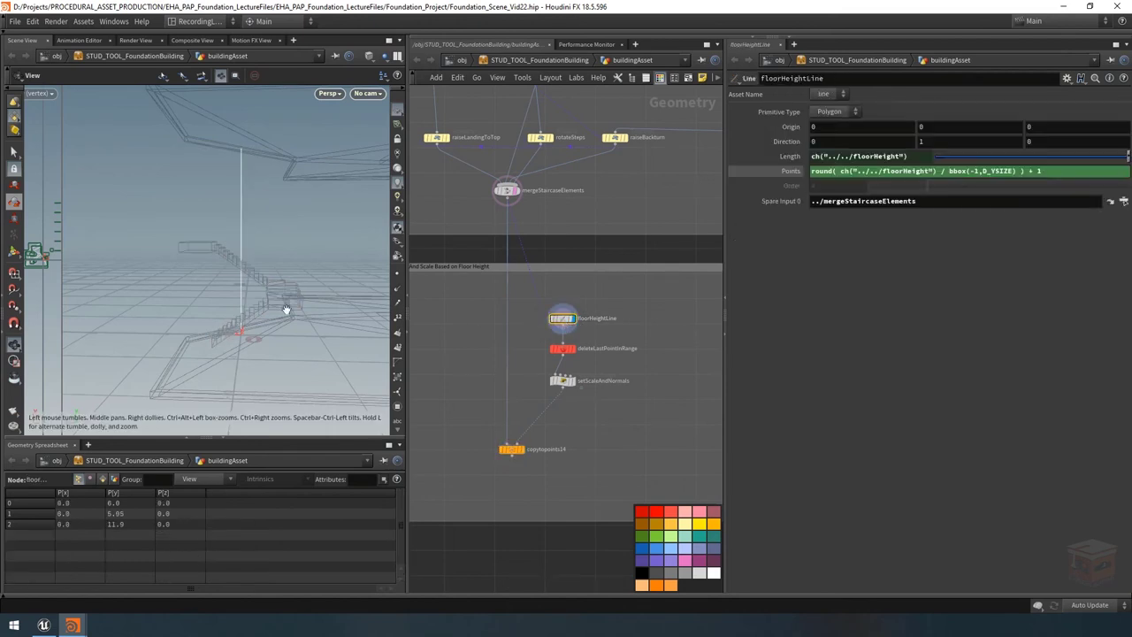
pyautogui.moveTo(285, 311); pyautogui.dragTo(232, 326)
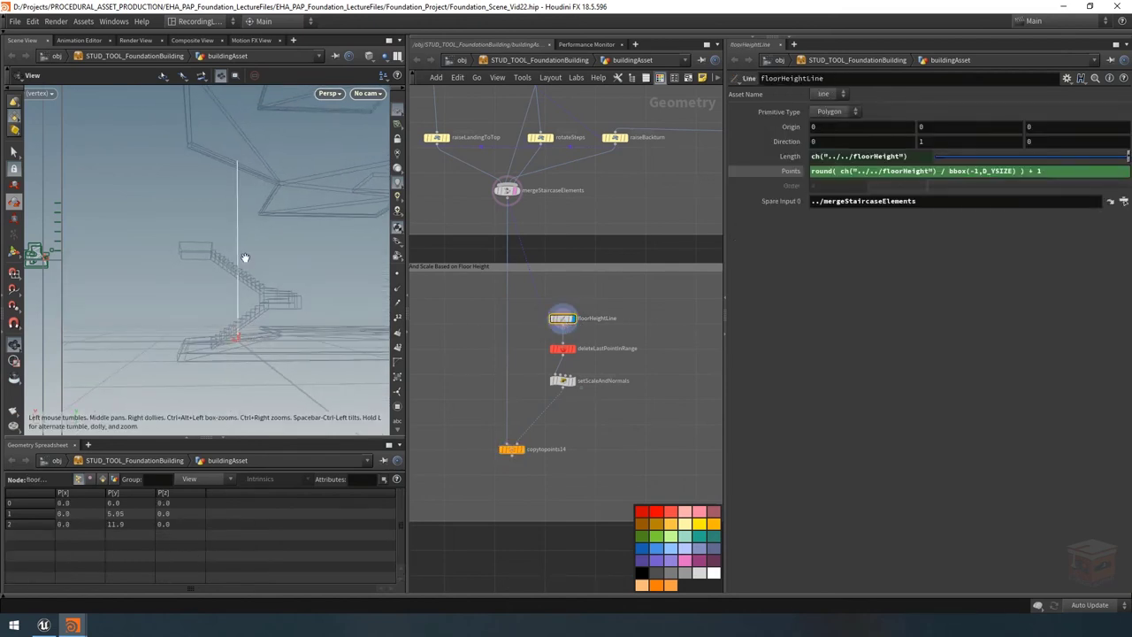
pyautogui.moveTo(245, 257); pyautogui.dragTo(232, 161)
pyautogui.moveTo(589, 413); pyautogui.dragTo(610, 399, button='middle')
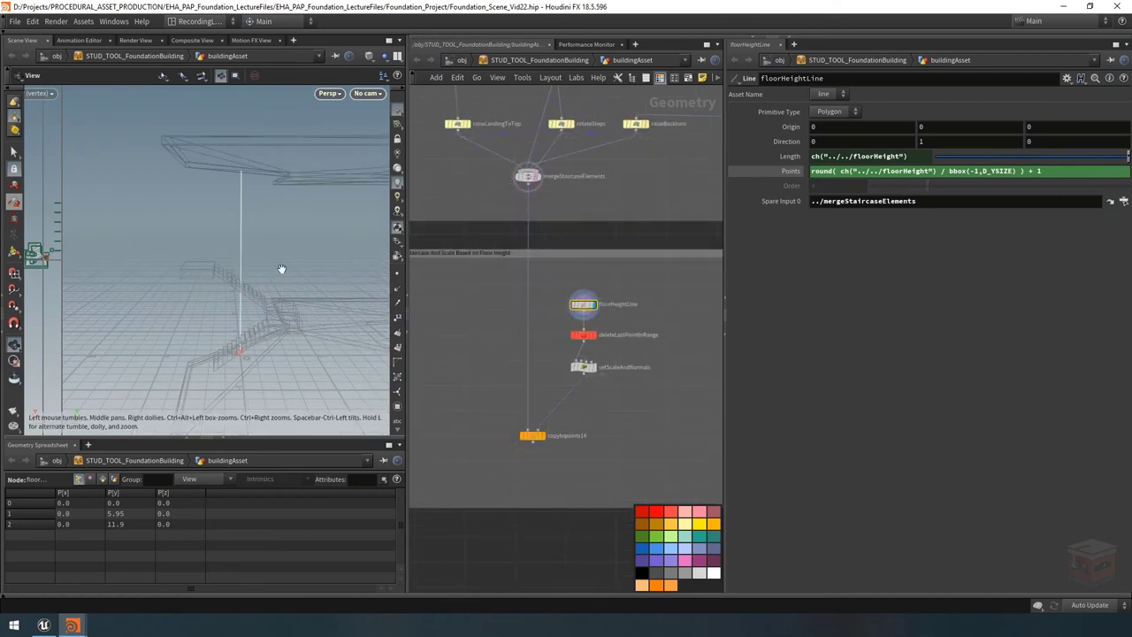
pyautogui.moveTo(283, 265); pyautogui.dragTo(285, 263)
pyautogui.press('Tab')
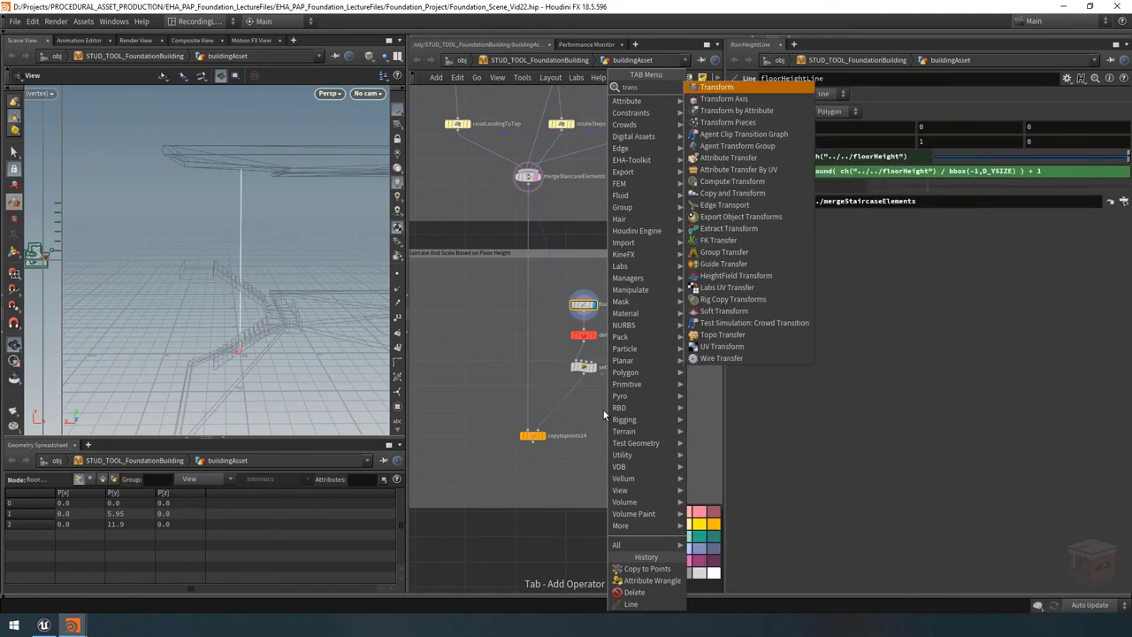
# Place a Transform node under copytopoints14, colour it red, name it TEMP_offset and display it.
pyautogui.click(708, 159)
pyautogui.scroll(2, 538, 467)
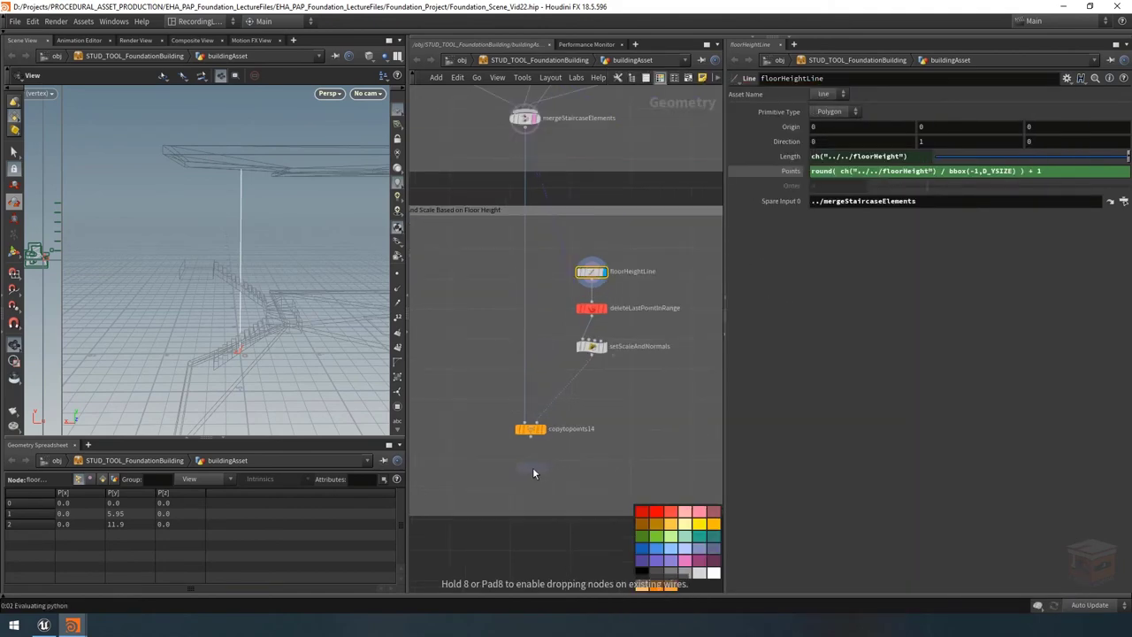
pyautogui.click(530, 466)
pyautogui.click(530, 435)
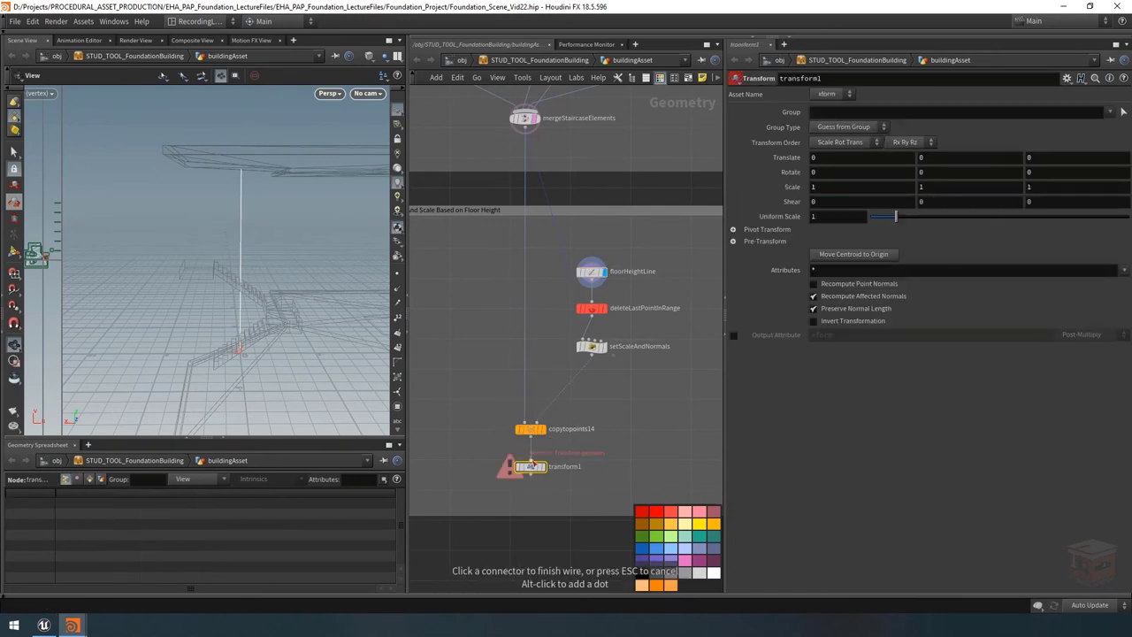
pyautogui.click(530, 460)
pyautogui.click(671, 512)
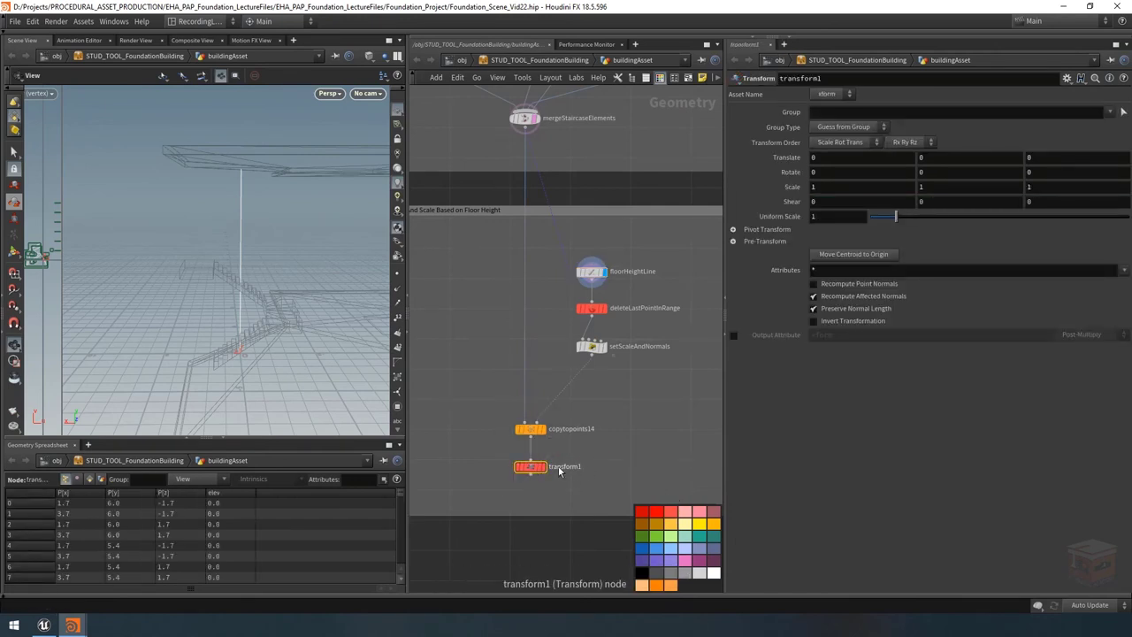
pyautogui.write('TEMP_')
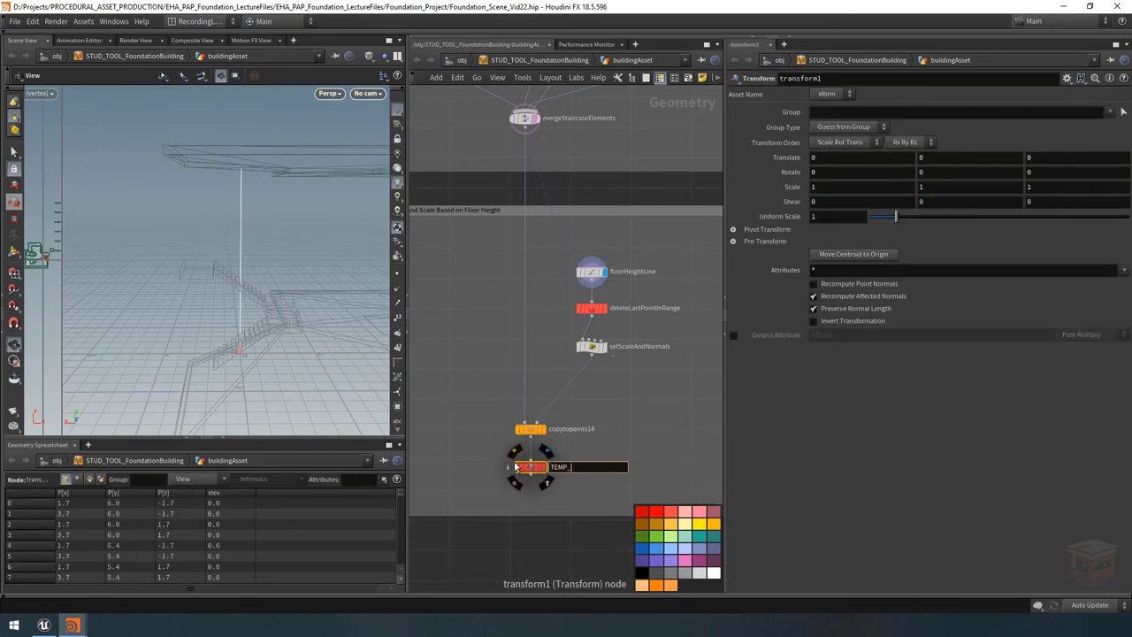
pyautogui.write('offset')
pyautogui.press('Return')
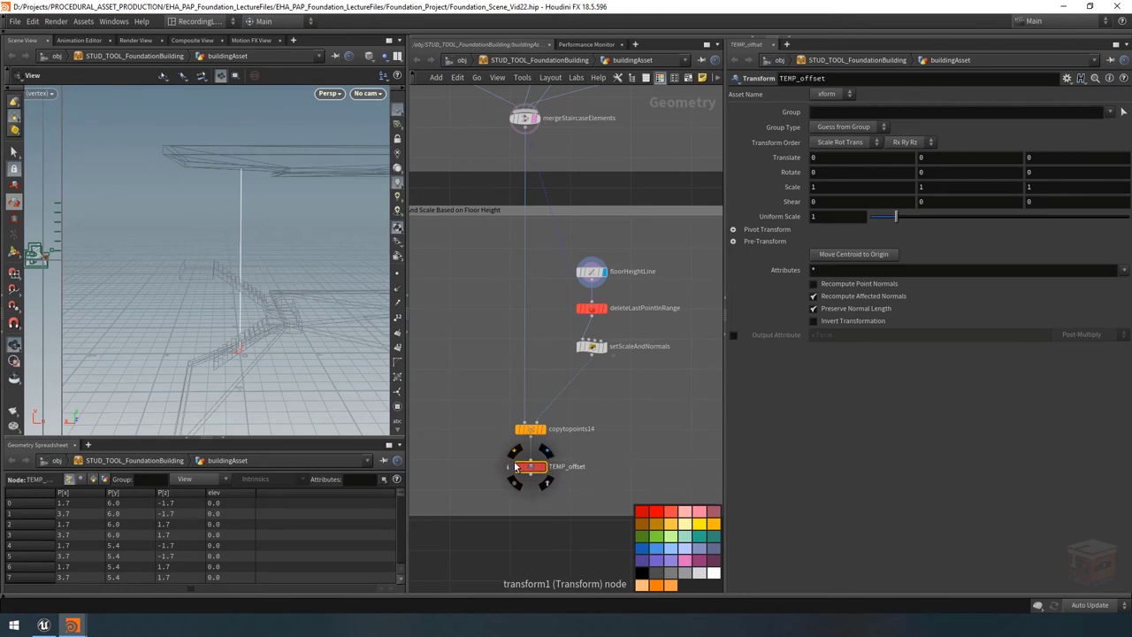
pyautogui.click(543, 466)
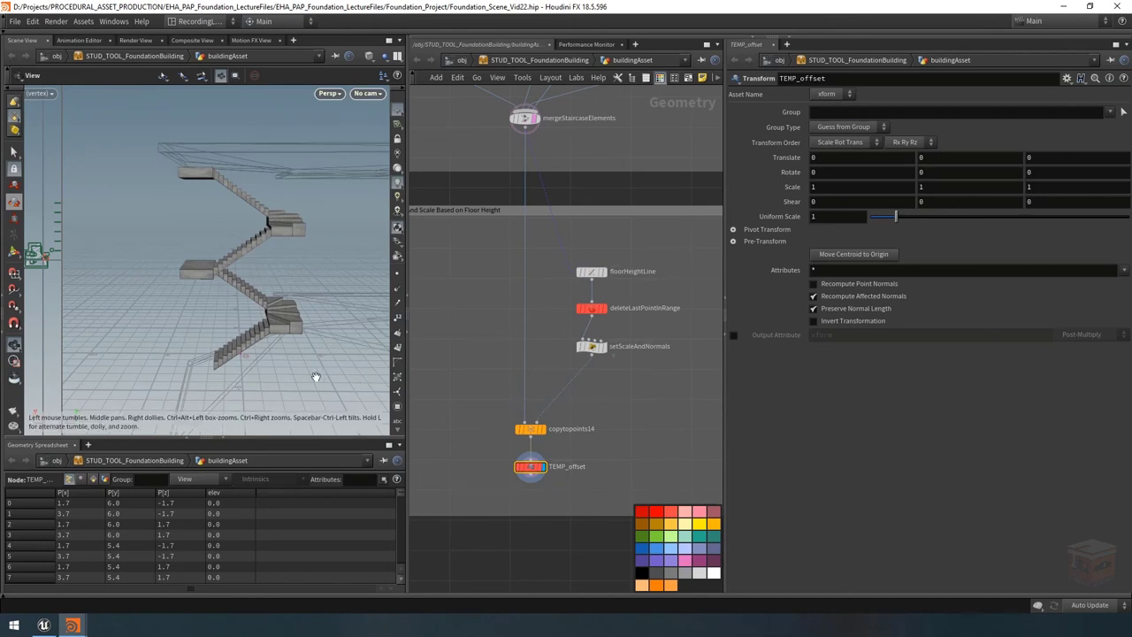
# Paste a relative reference to the asset's Floor Depth into TEMP_offset's Translate Y.
pyautogui.moveTo(72, 625)
pyautogui.click(183, 580)
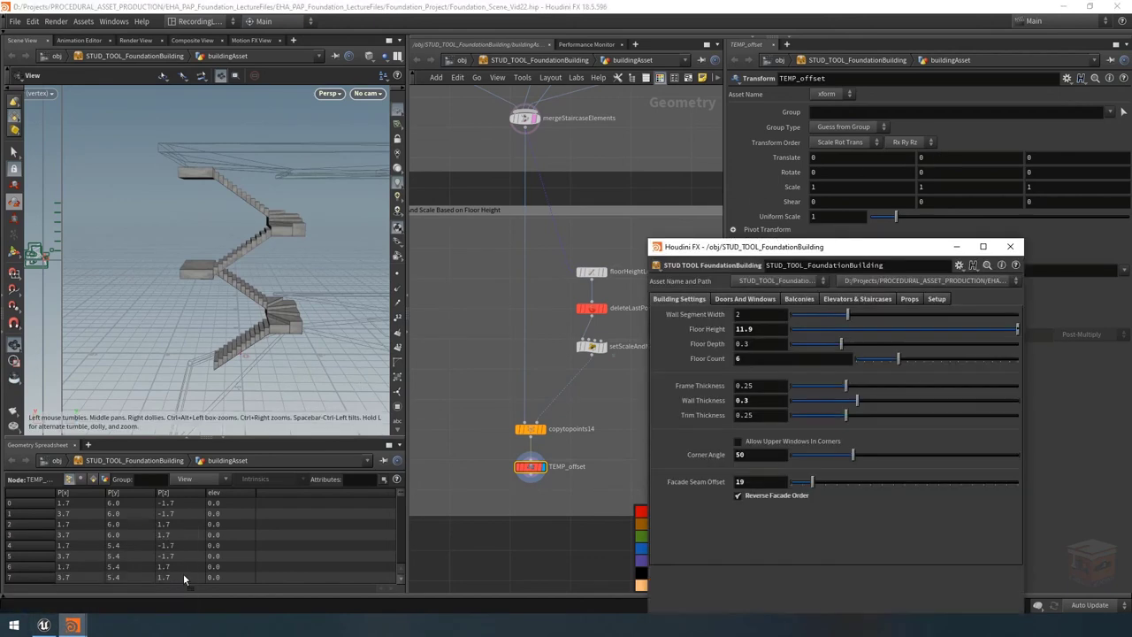
pyautogui.rightClick(701, 344)
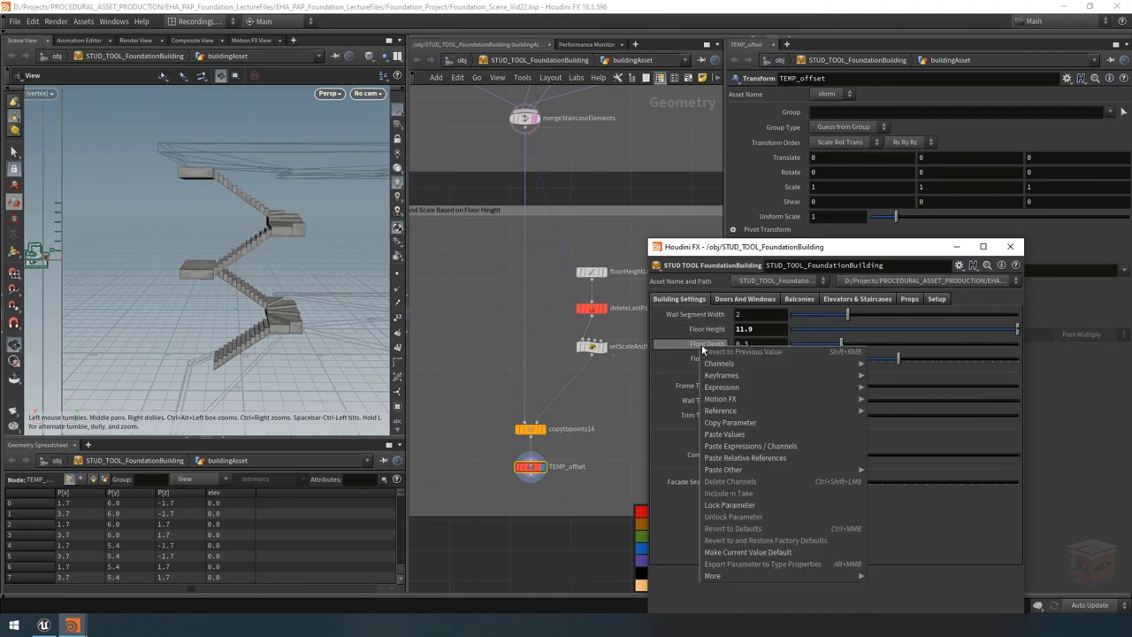
pyautogui.click(730, 422)
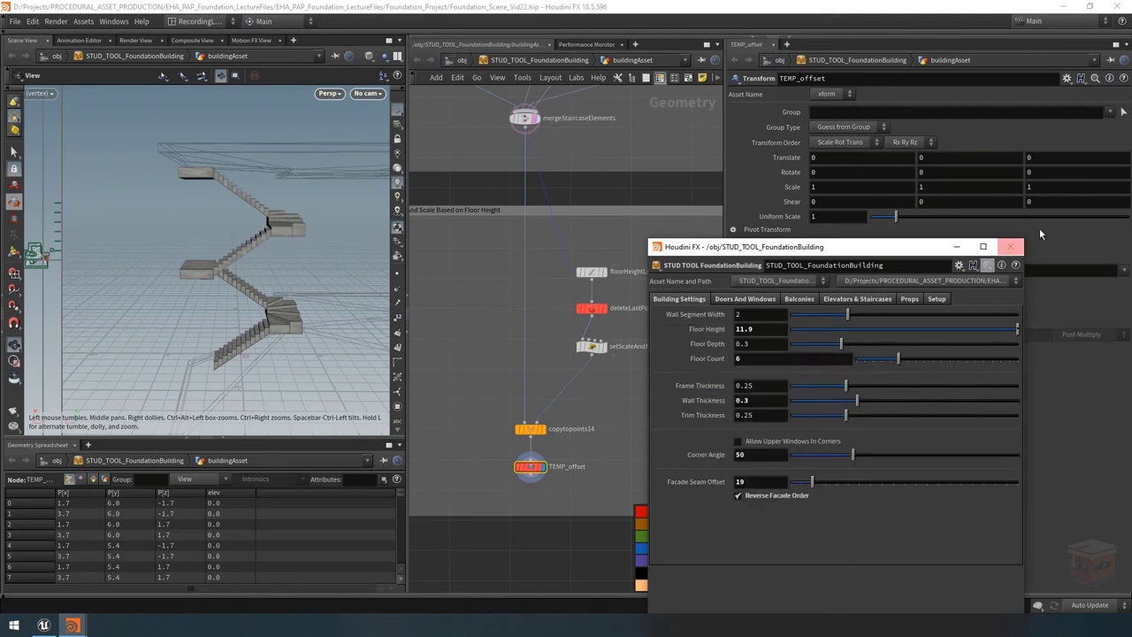
pyautogui.click(956, 247)
pyautogui.rightClick(947, 158)
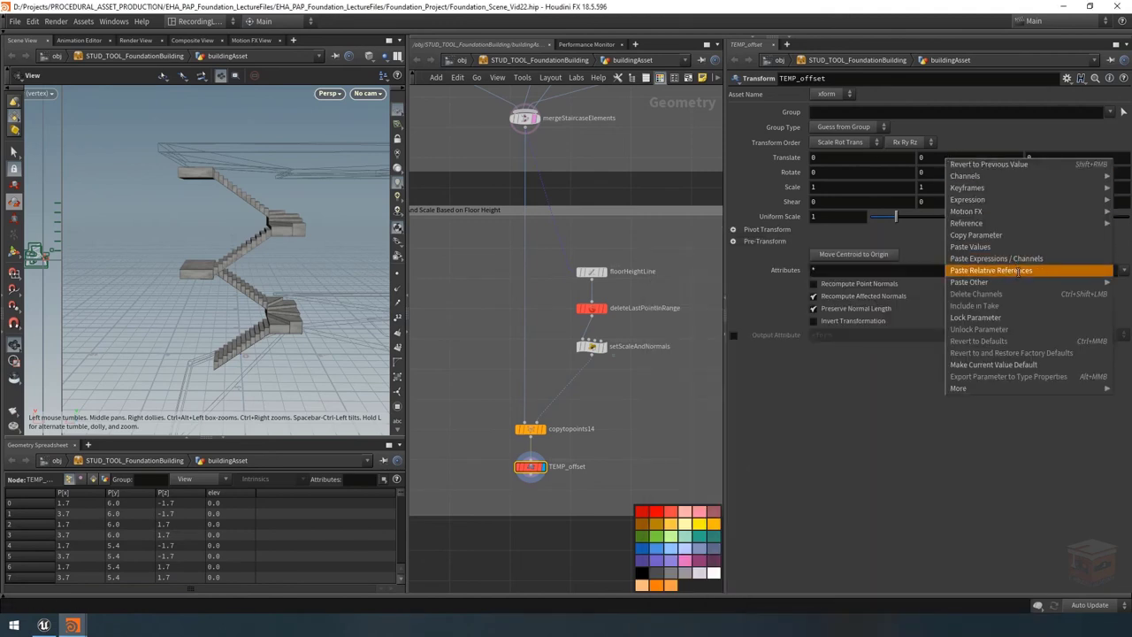
pyautogui.click(964, 270)
# Undo an accidental template flag change and inspect the lifted landing and stairs.
pyautogui.scroll(6, 243, 358)
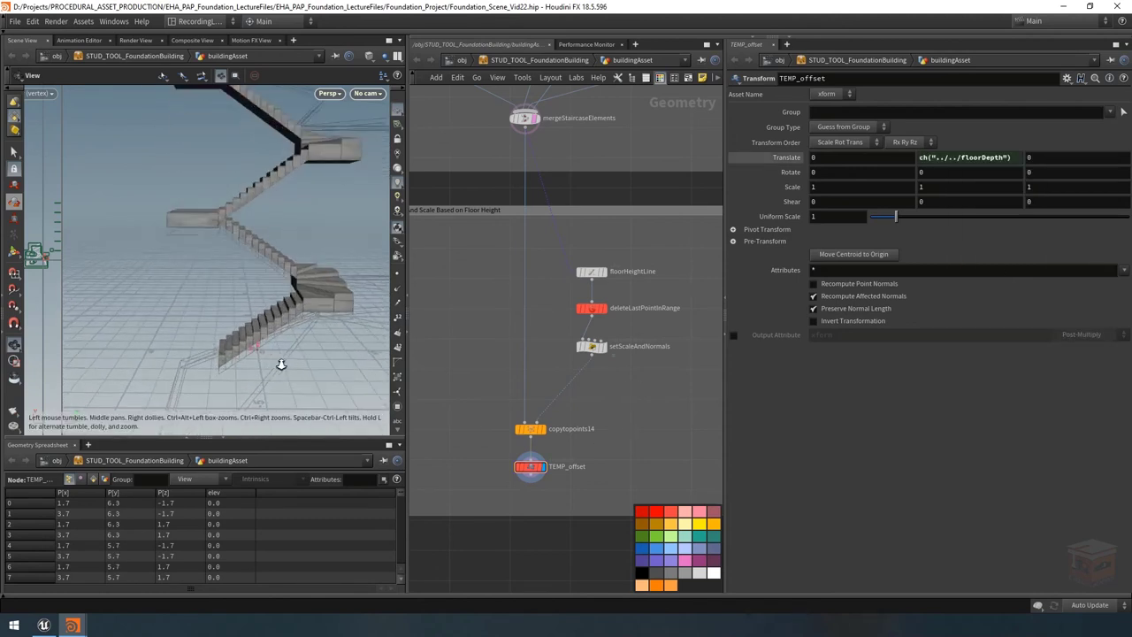
pyautogui.moveTo(237, 343); pyautogui.dragTo(238, 320)
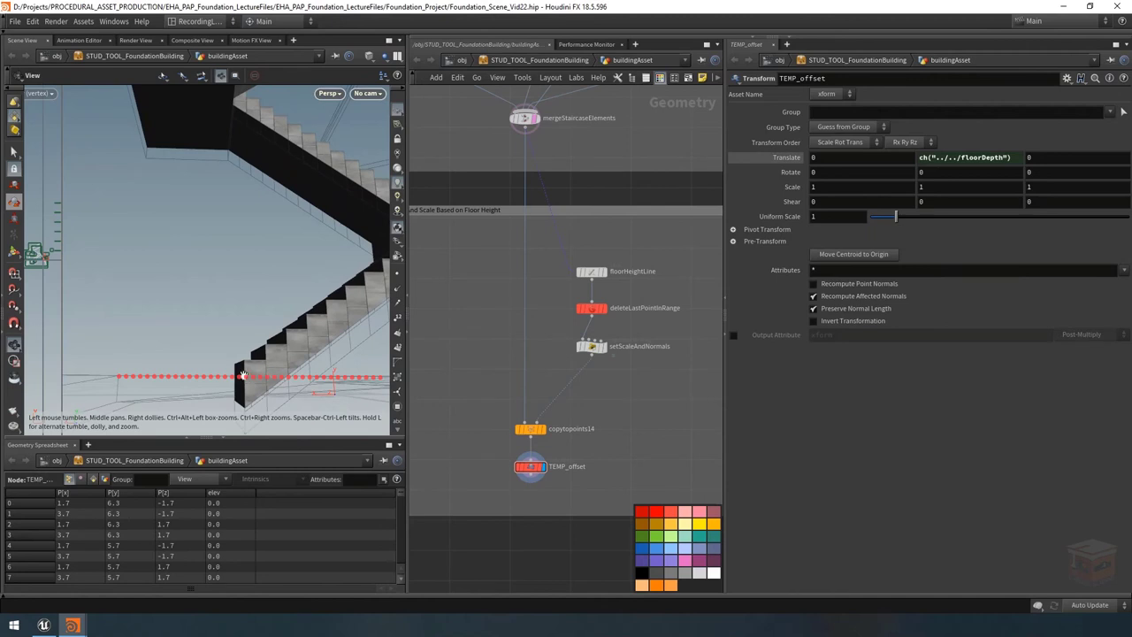
pyautogui.moveTo(232, 376); pyautogui.dragTo(237, 378)
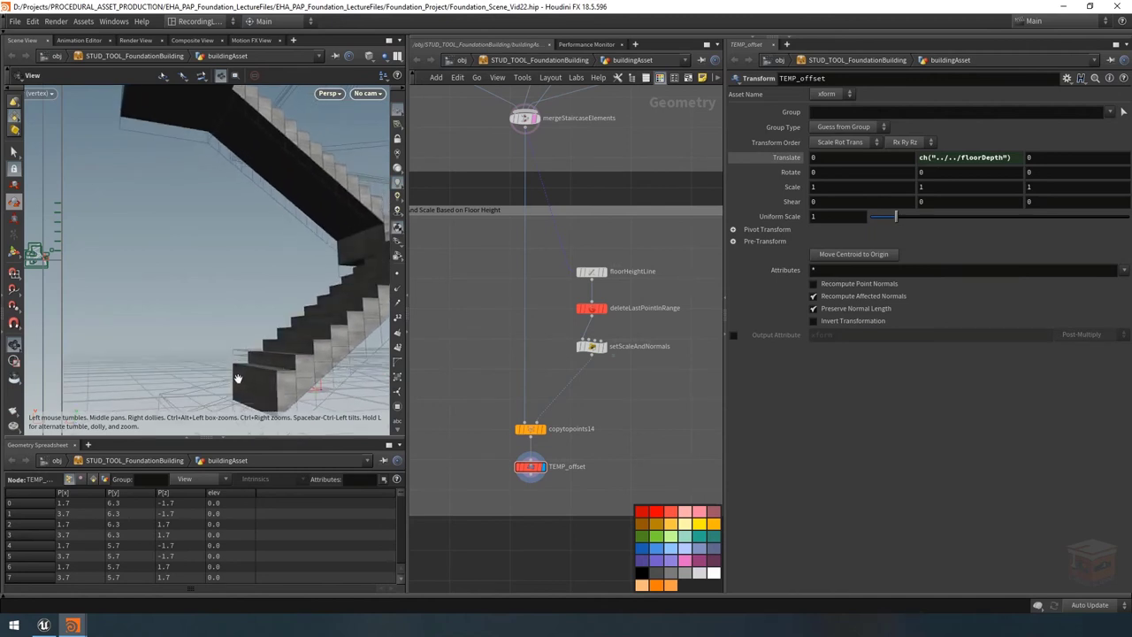
pyautogui.scroll(-8, 239, 379)
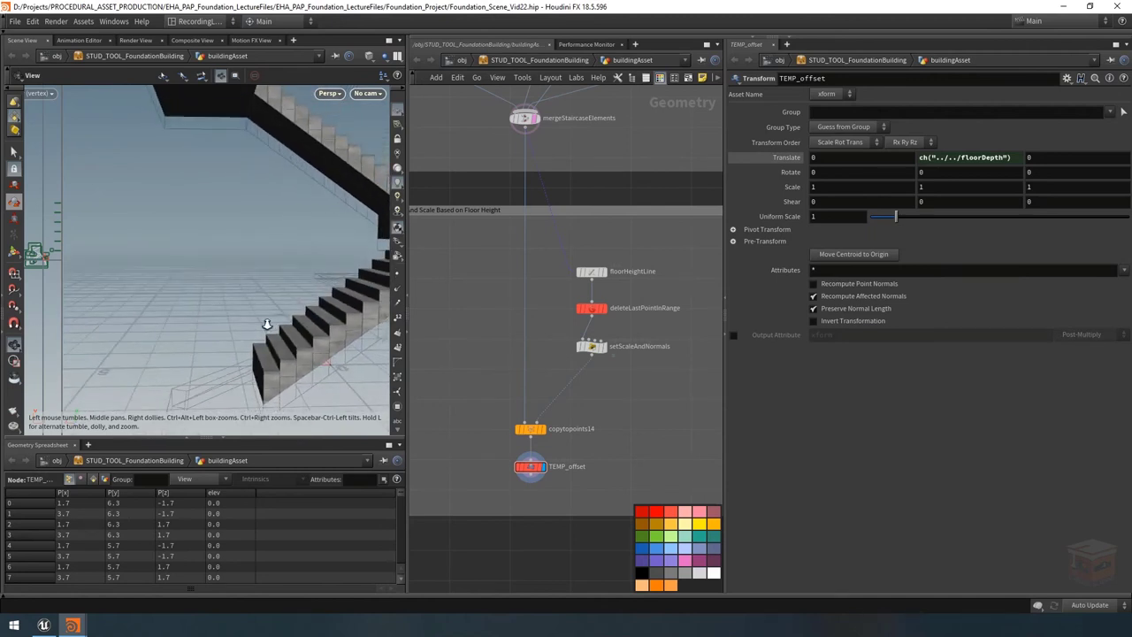
pyautogui.hotkey('ctrl', 'z')
pyautogui.scroll(1, 635, 371)
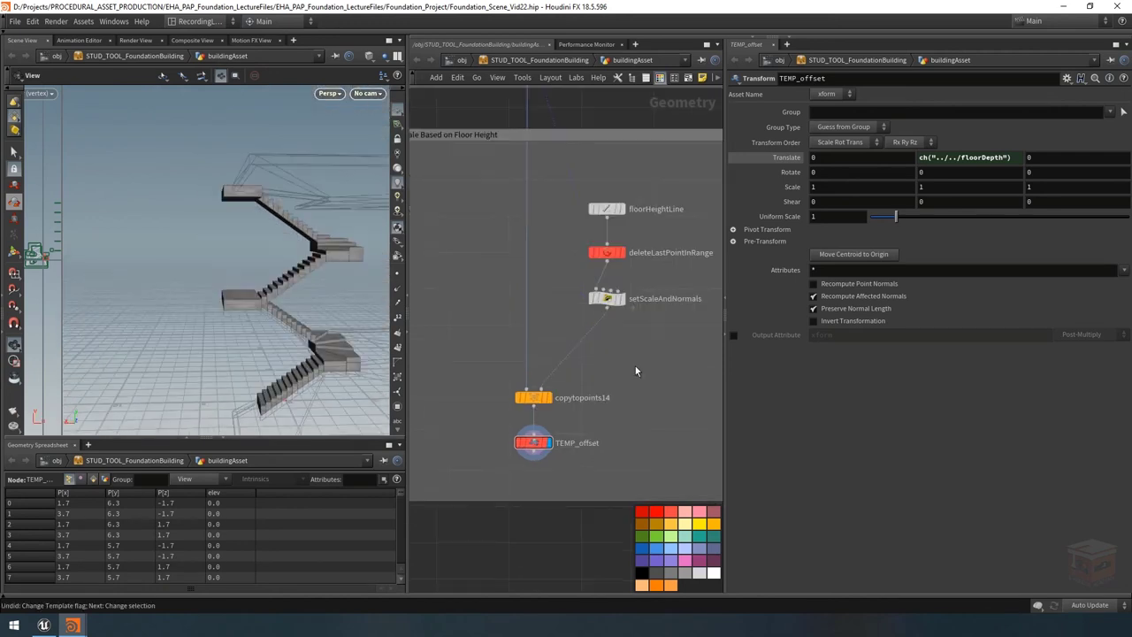
pyautogui.moveTo(245, 185); pyautogui.dragTo(219, 194)
pyautogui.scroll(6, 274, 184)
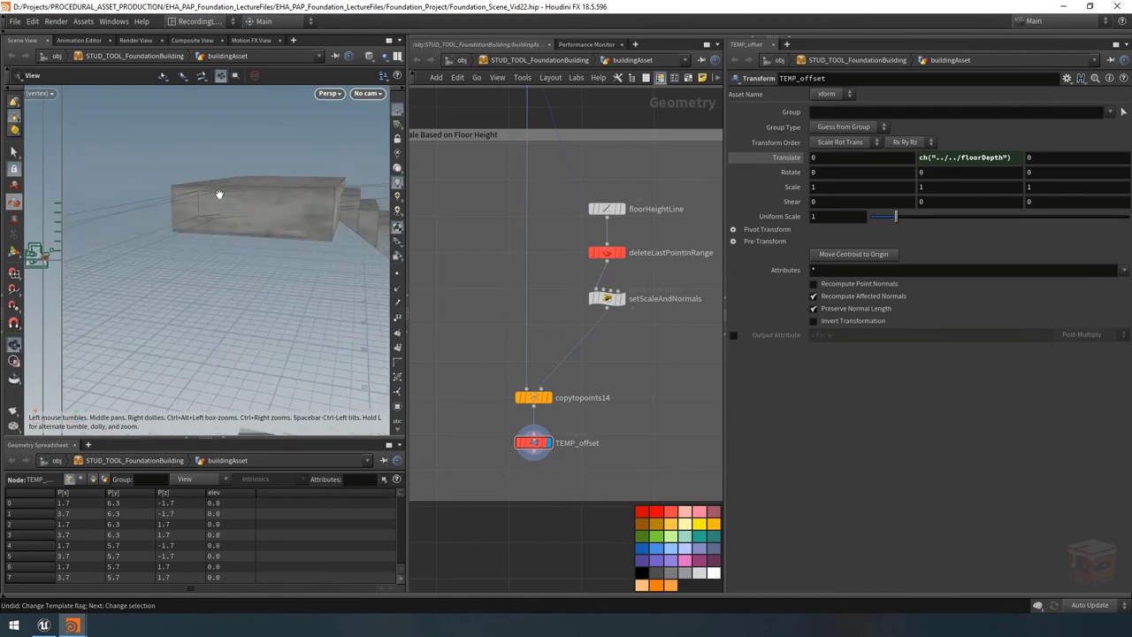
pyautogui.moveTo(295, 200); pyautogui.dragTo(283, 288)
pyautogui.moveTo(283, 288); pyautogui.dragTo(253, 281, button='right')
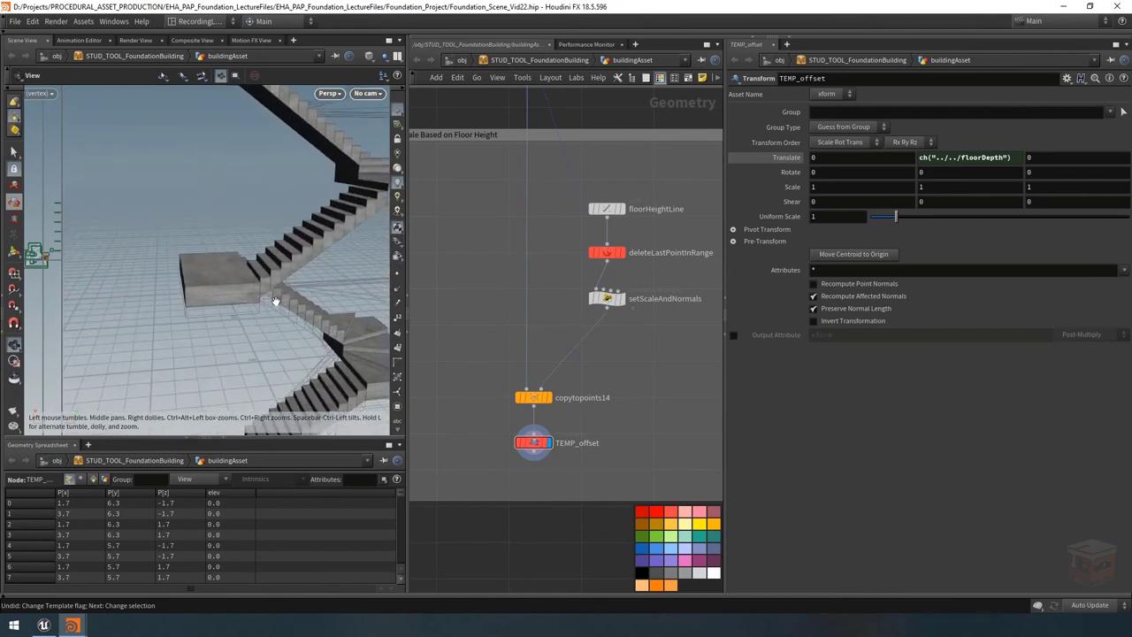
pyautogui.moveTo(276, 300); pyautogui.dragTo(244, 258)
pyautogui.moveTo(243, 257); pyautogui.dragTo(266, 266, button='middle')
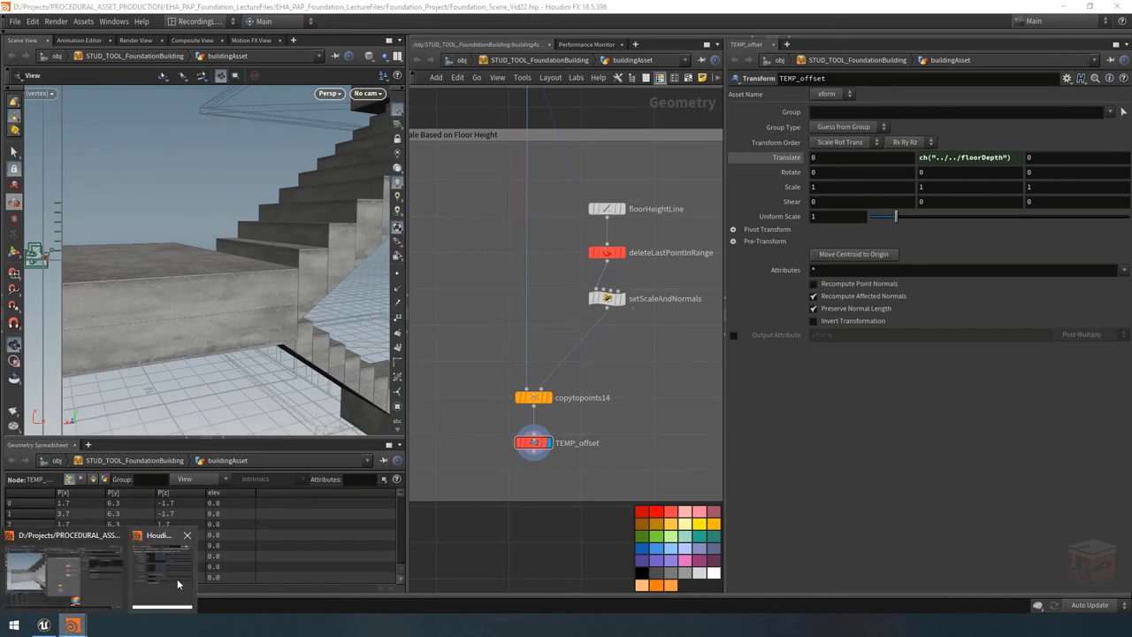
# Change the building asset's Floor Height from 11.9 to 8.5.
pyautogui.click(177, 578)
pyautogui.scroll(-5, 279, 259)
pyautogui.moveTo(280, 260); pyautogui.dragTo(256, 202)
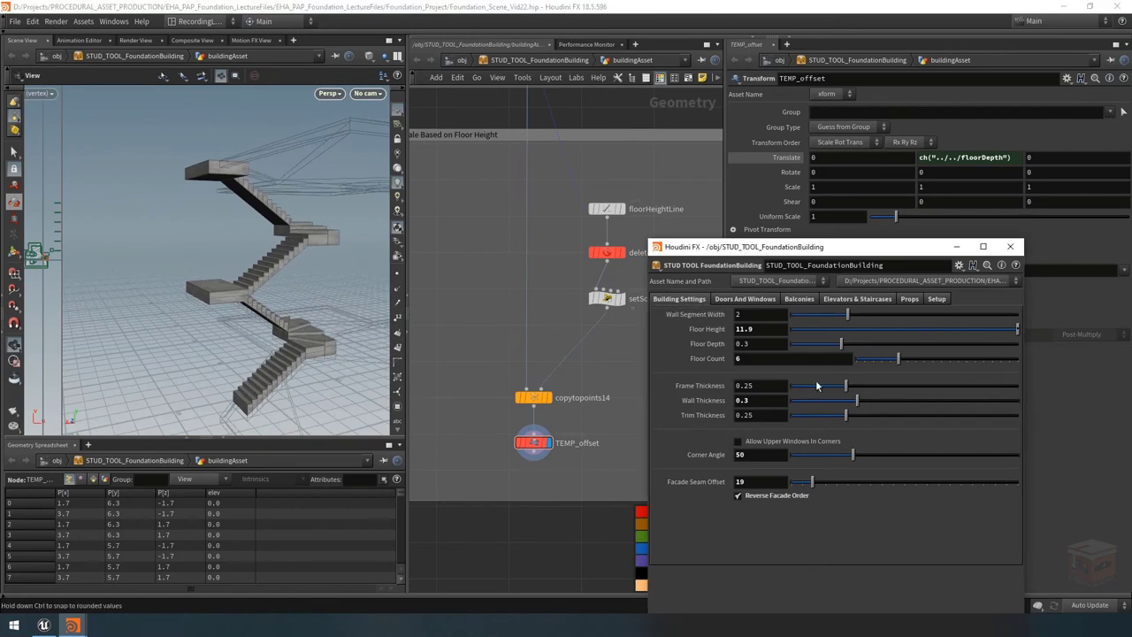
pyautogui.click(783, 328)
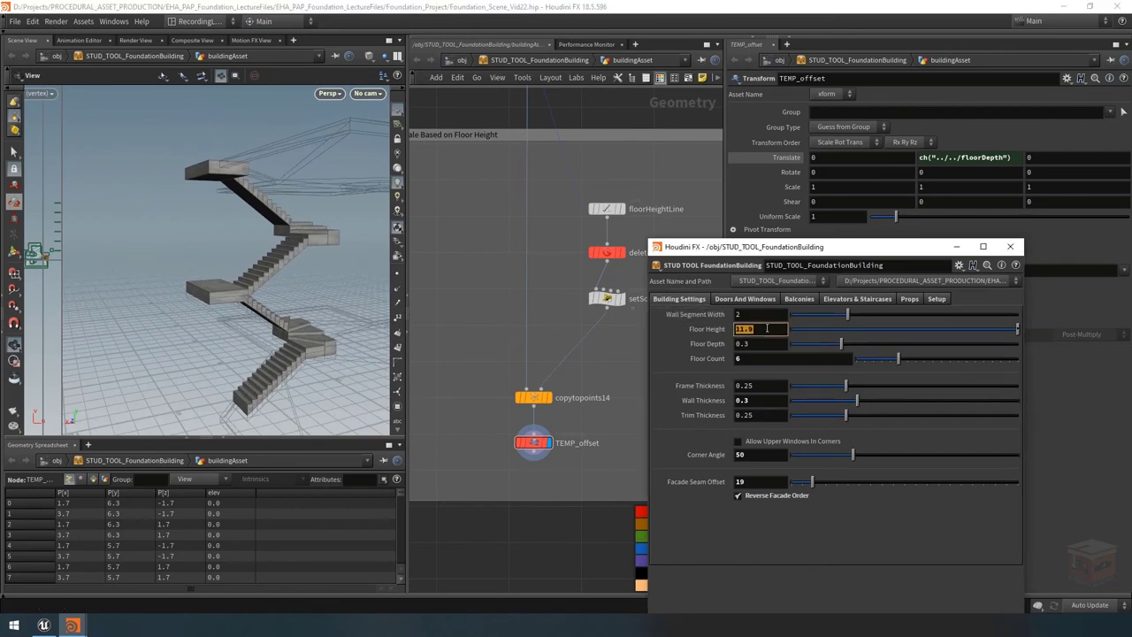
pyautogui.write('8.5')
pyautogui.press('Return')
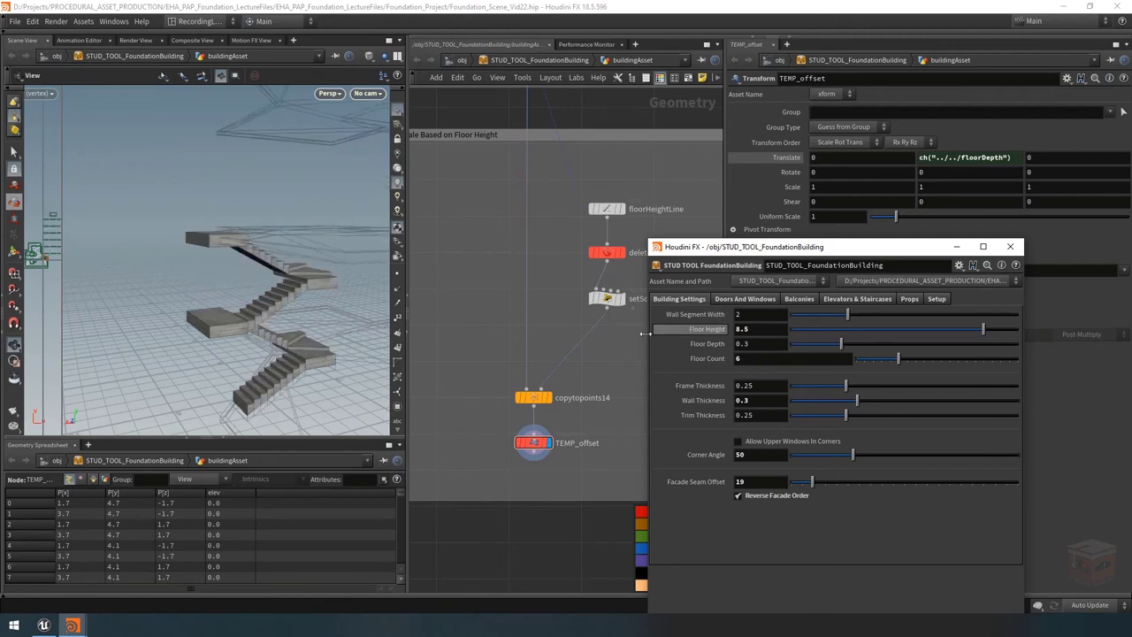
# Check the stairs at the new height and select setScaleAndNormals to show its parameters.
pyautogui.moveTo(245, 273); pyautogui.dragTo(292, 263)
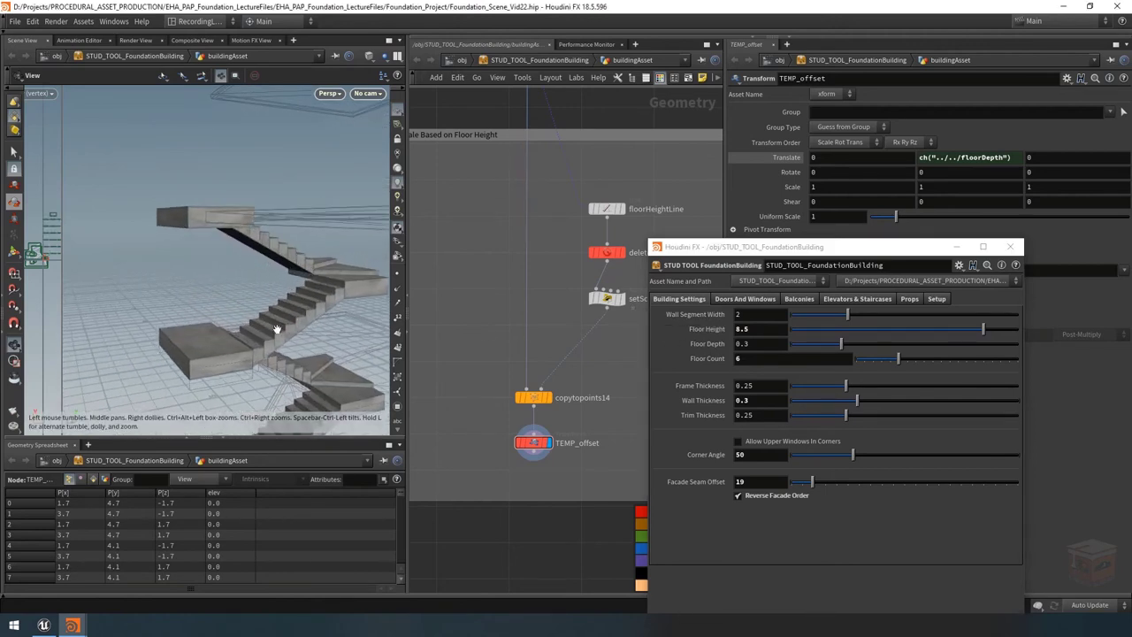
pyautogui.moveTo(311, 303); pyautogui.dragTo(238, 195)
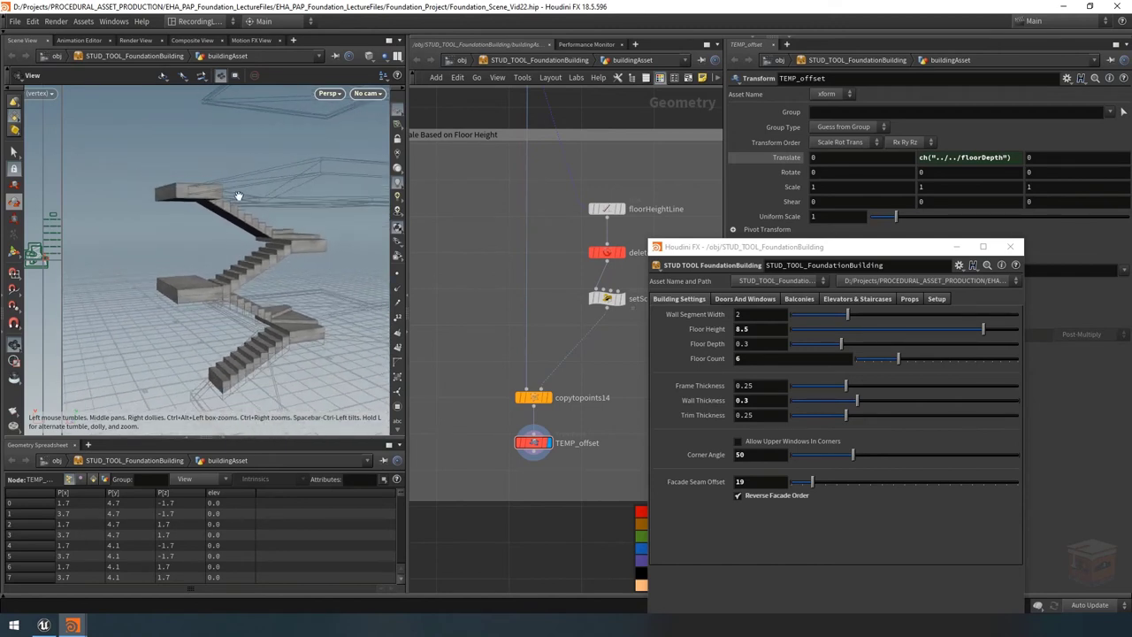
pyautogui.moveTo(237, 262); pyautogui.dragTo(227, 181)
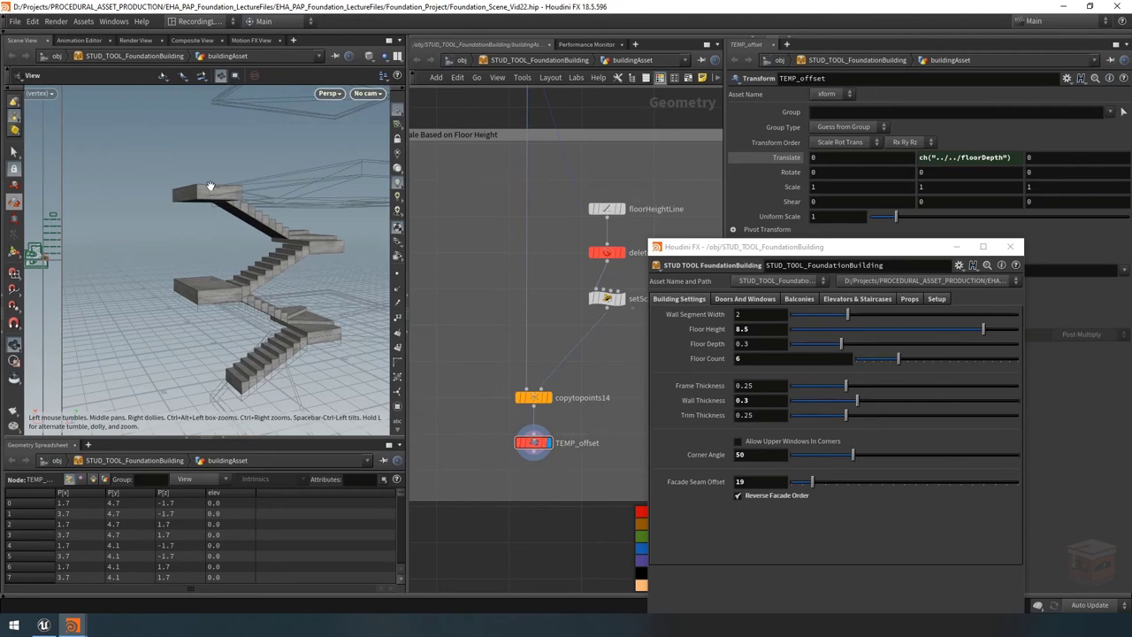
pyautogui.moveTo(242, 284); pyautogui.dragTo(328, 298, button='right')
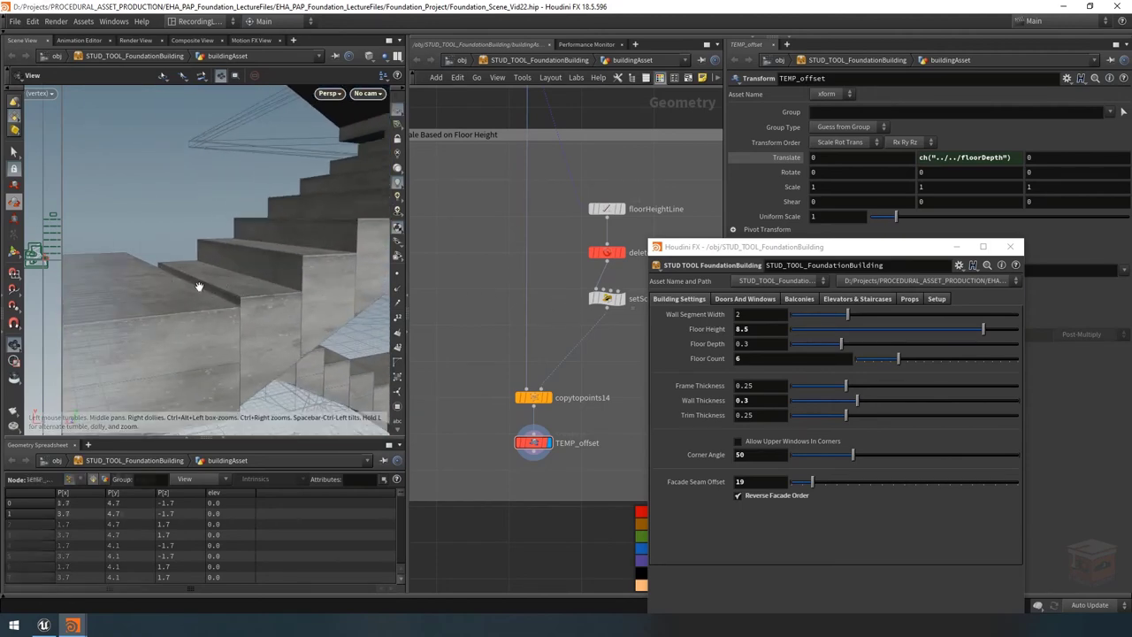
pyautogui.click(606, 298)
pyautogui.moveTo(801, 251); pyautogui.dragTo(795, 195)
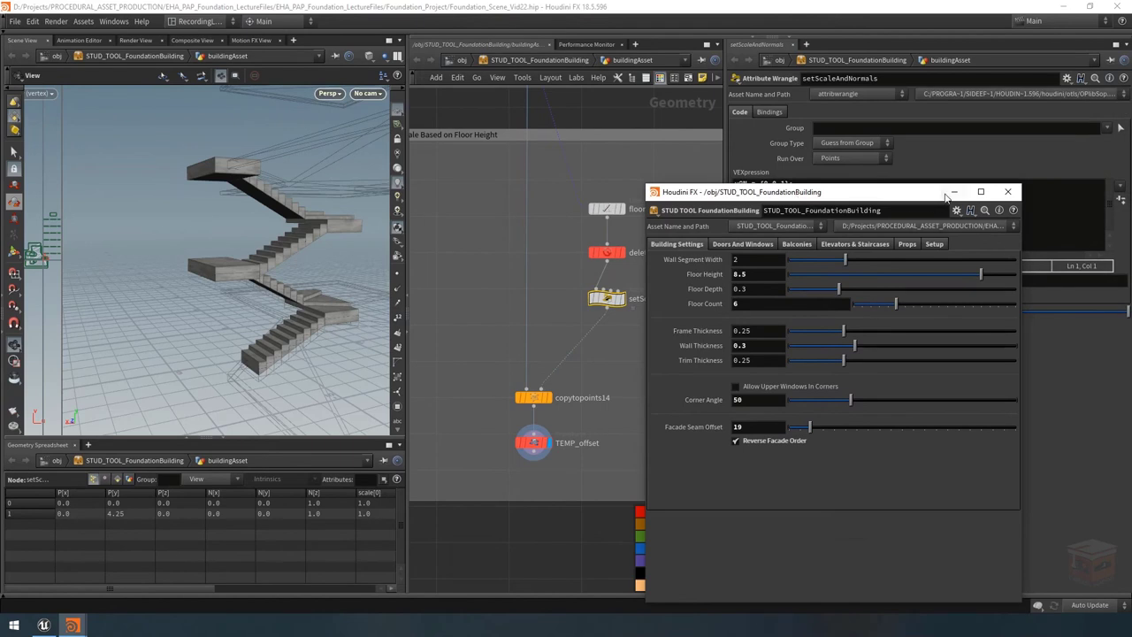
# Hide the asset window and lower setScaleAndNormals' Yheight from 1 to about 0.968.
pyautogui.click(952, 192)
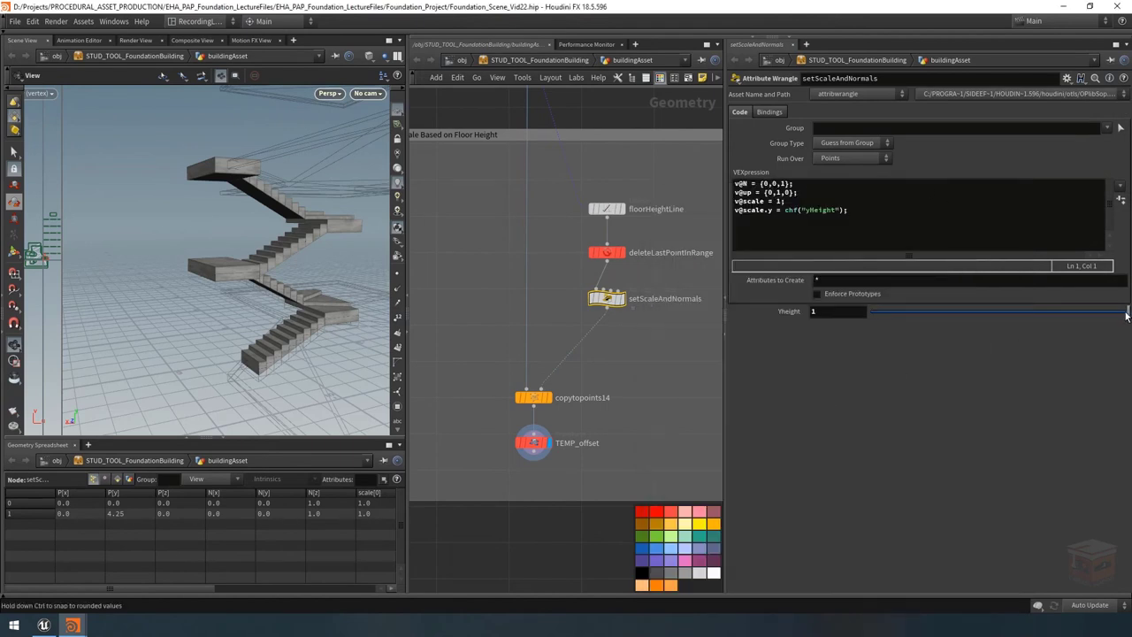
pyautogui.moveTo(248, 164)
pyautogui.mouseDown()
pyautogui.moveTo(308, 157)
pyautogui.moveTo(246, 174)
pyautogui.mouseUp()
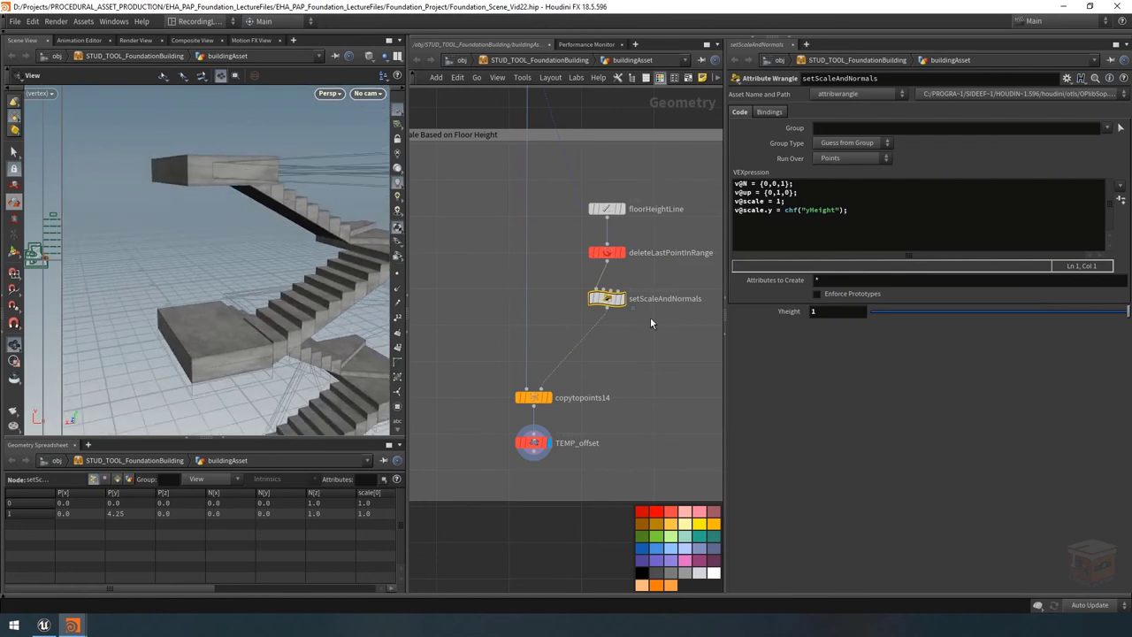
pyautogui.moveTo(612, 300); pyautogui.dragTo(568, 307, button='middle')
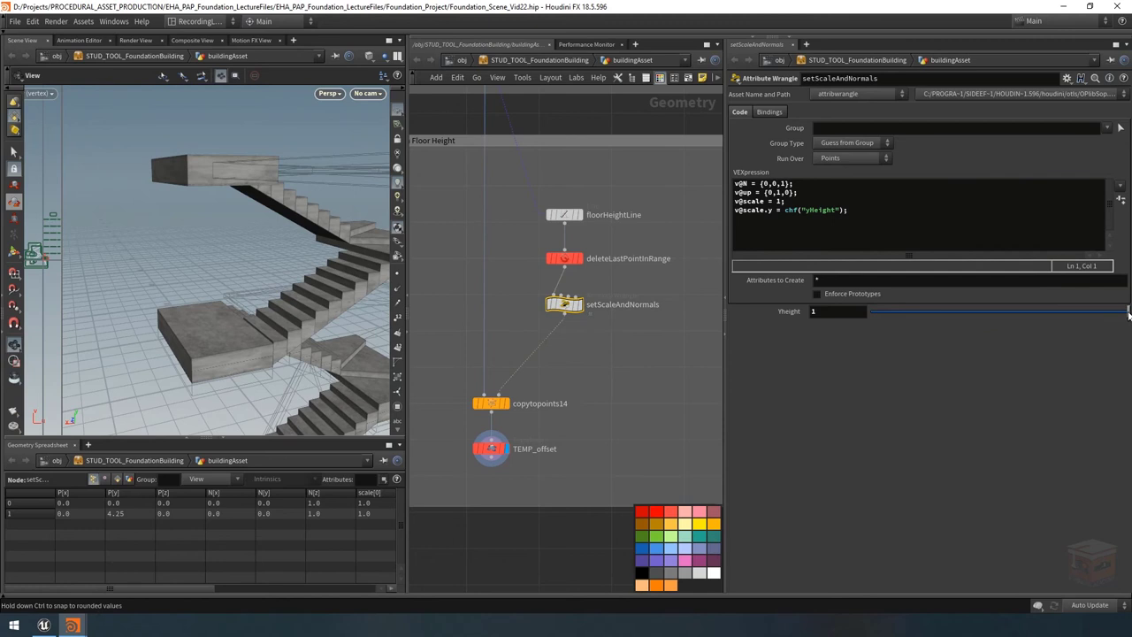
pyautogui.moveTo(1129, 314); pyautogui.dragTo(1121, 317)
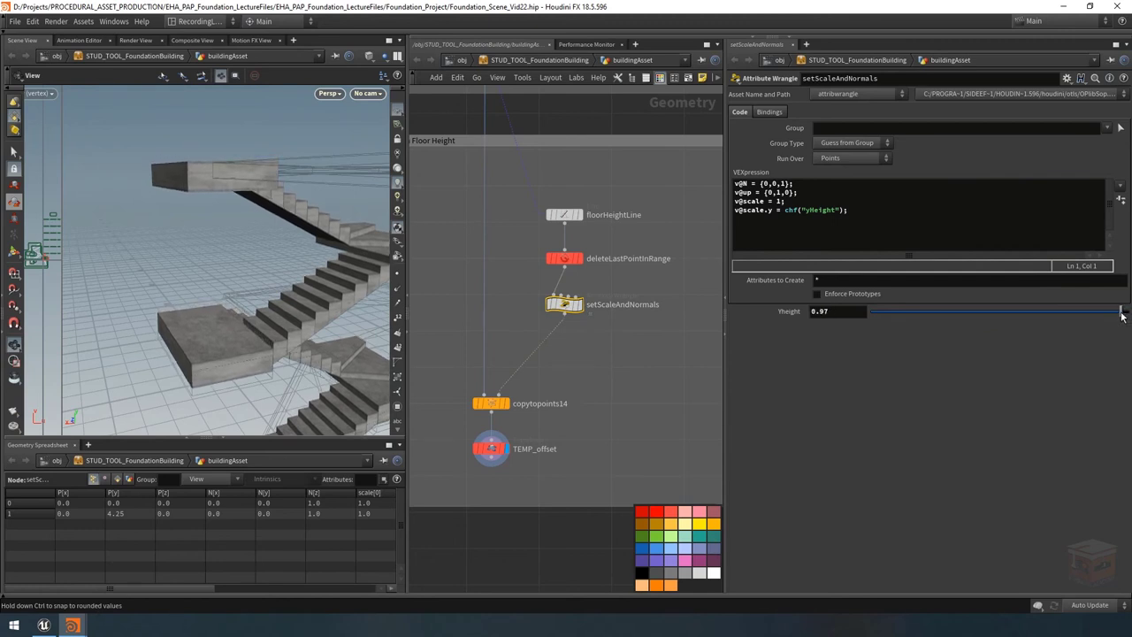
pyautogui.moveTo(249, 168); pyautogui.dragTo(417, 169, button='right')
pyautogui.scroll(5, 245, 185)
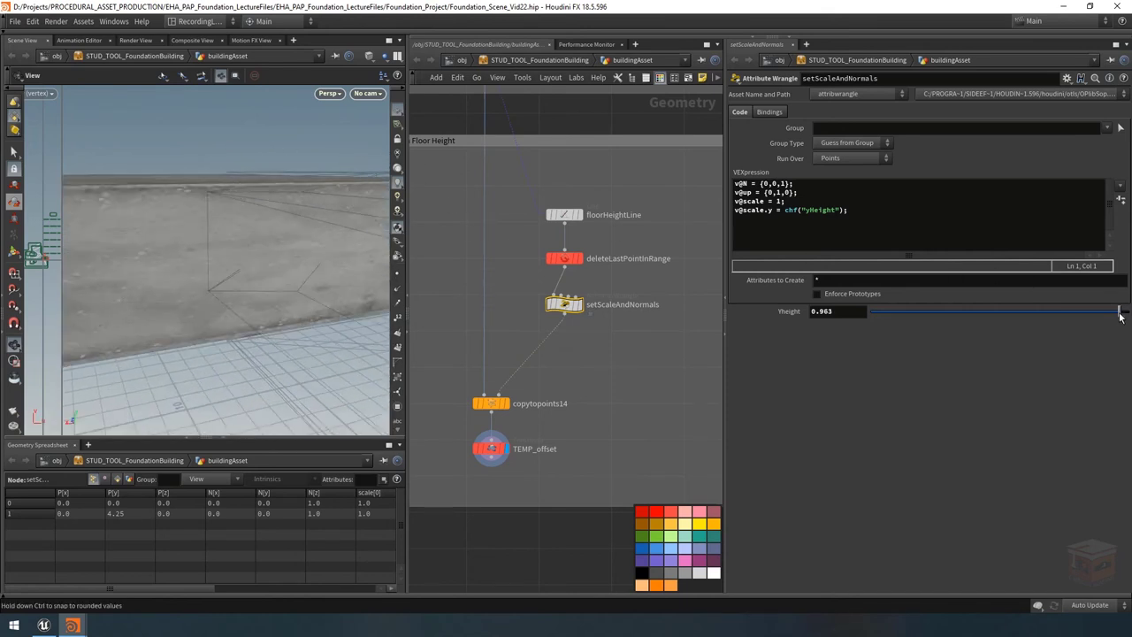
pyautogui.moveTo(1119, 316); pyautogui.dragTo(1120, 318)
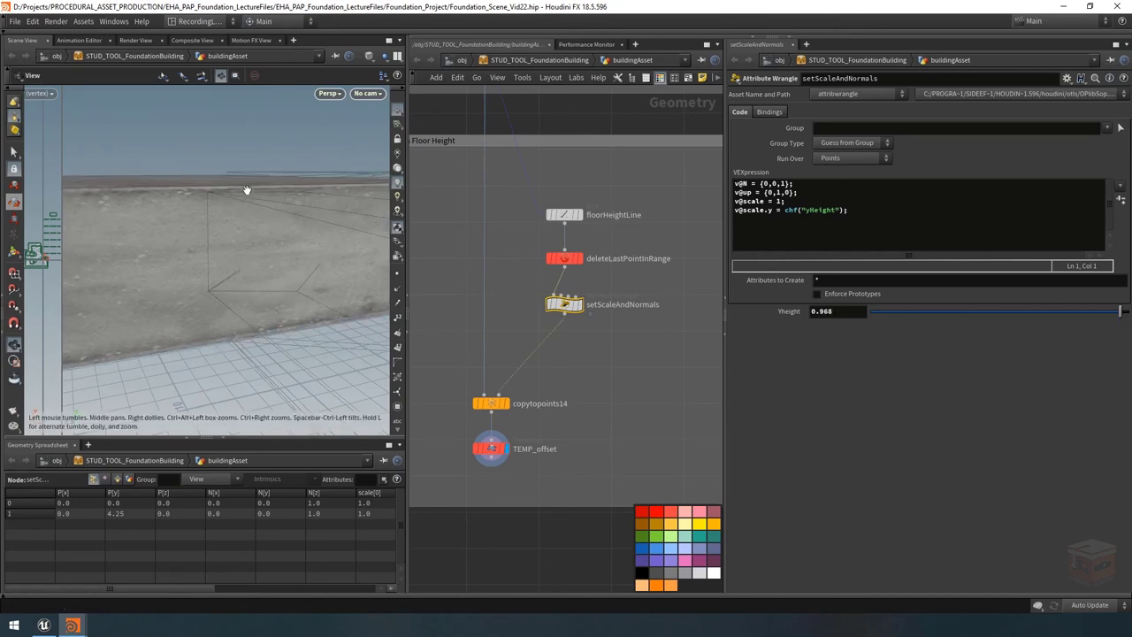
pyautogui.moveTo(245, 187); pyautogui.dragTo(254, 215)
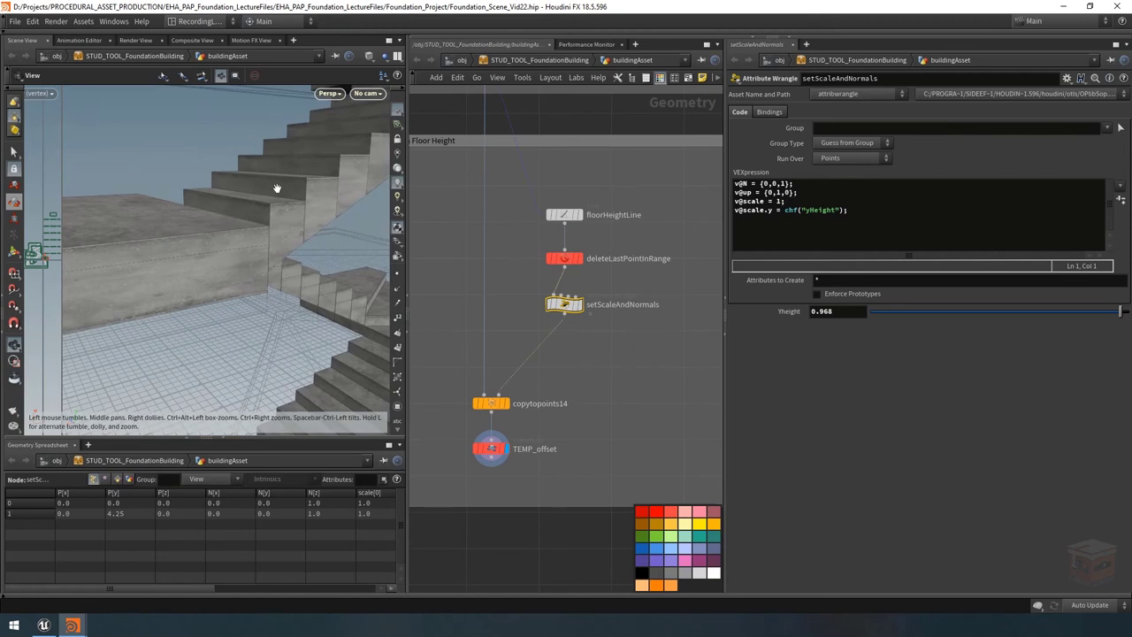
pyautogui.moveTo(338, 304); pyautogui.dragTo(190, 238)
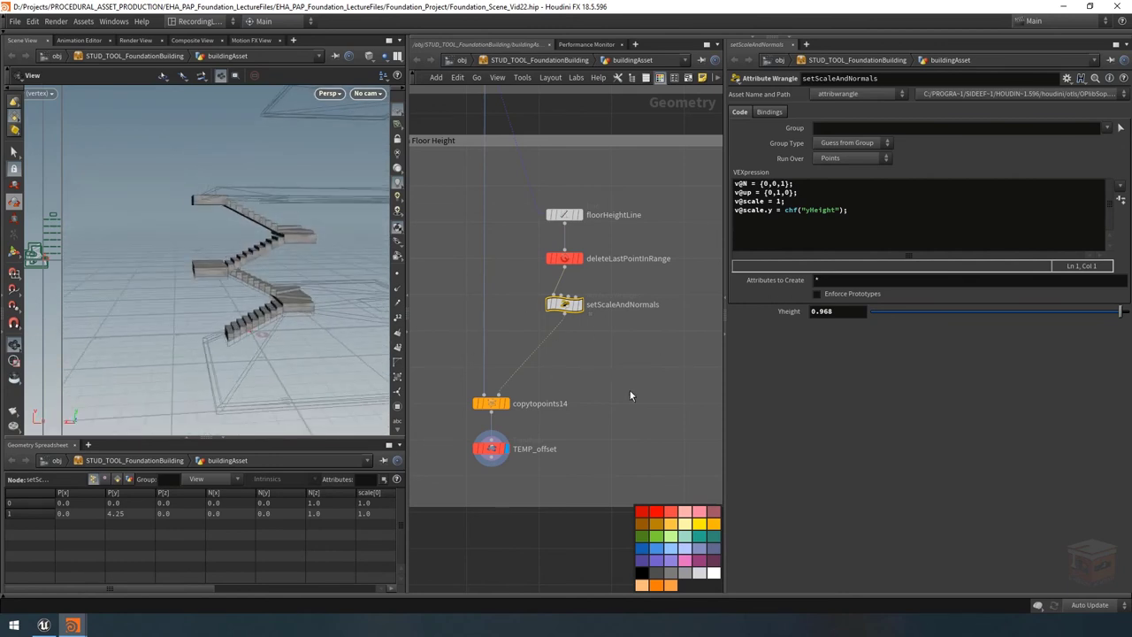
# Zoom the network out to see all network boxes and locate copyFloors4.
pyautogui.moveTo(584, 353); pyautogui.dragTo(566, 361, button='middle')
pyautogui.moveTo(266, 266); pyautogui.dragTo(253, 289)
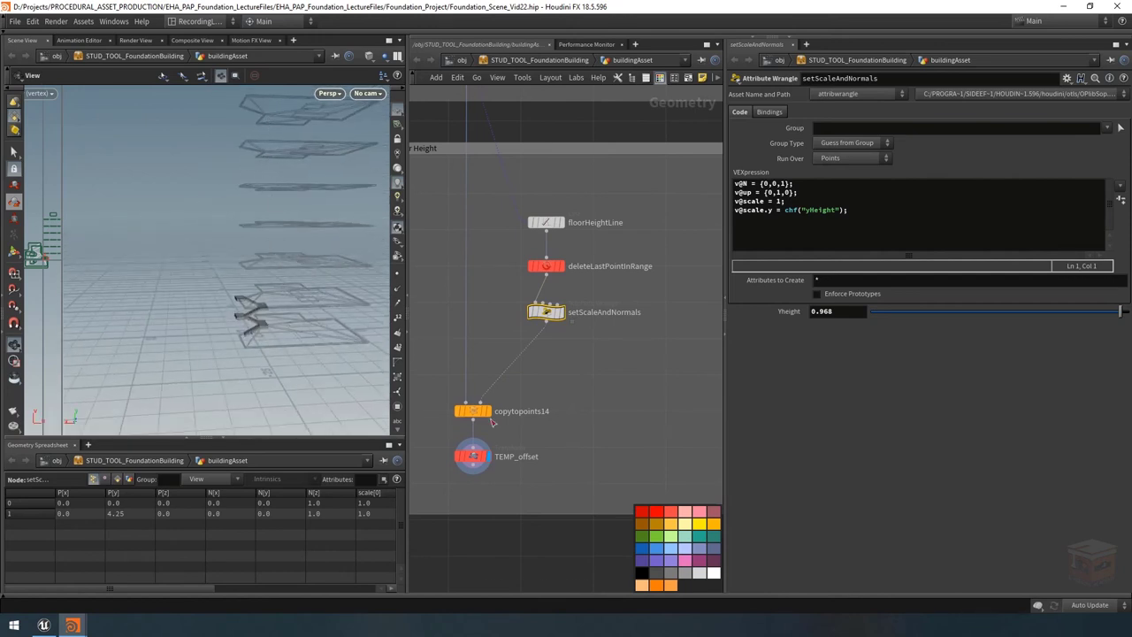
pyautogui.moveTo(580, 360); pyautogui.dragTo(568, 361, button='middle')
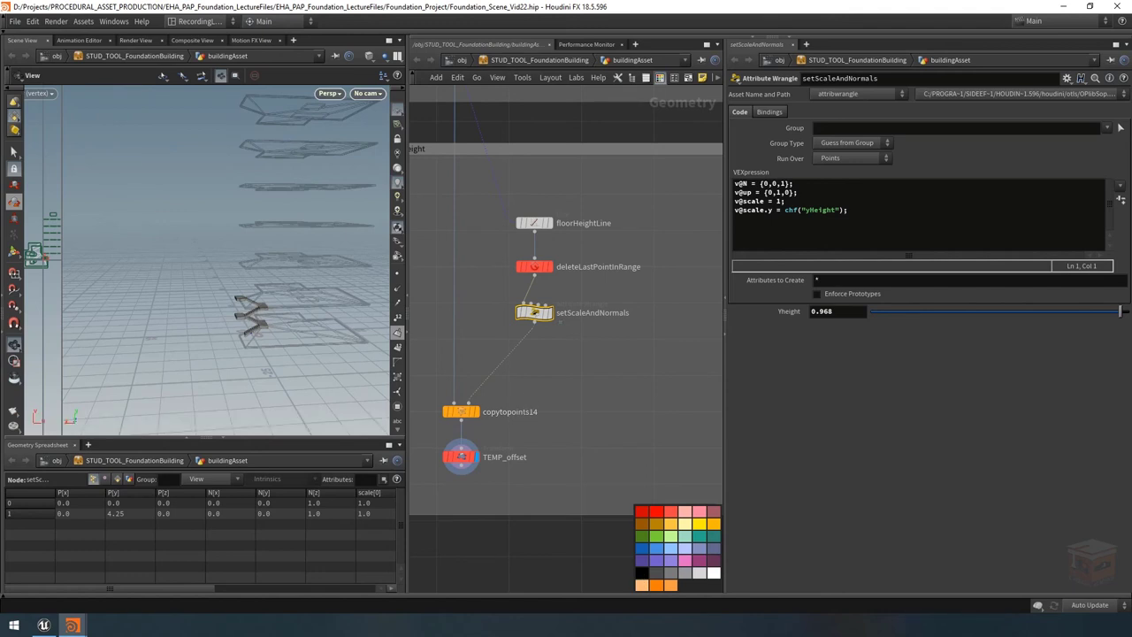
pyautogui.scroll(-5, 587, 384)
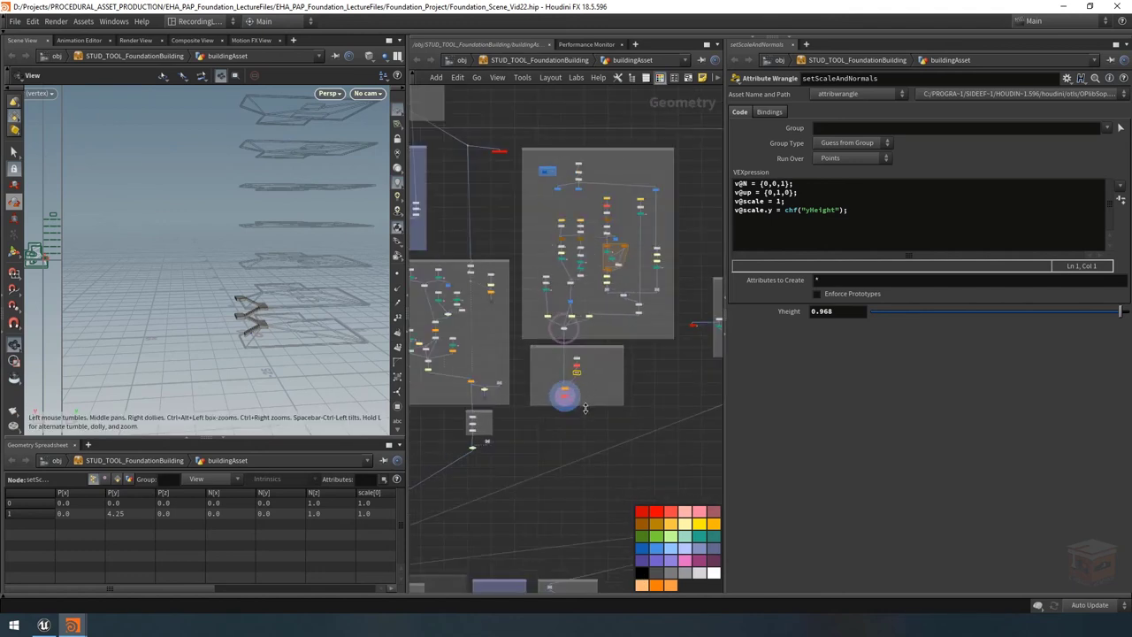
pyautogui.moveTo(584, 408); pyautogui.dragTo(703, 402, button='middle')
# Copy the copyFloors4 Copy and Transform node and paste it into the stair scaling network.
pyautogui.scroll(6, 572, 363)
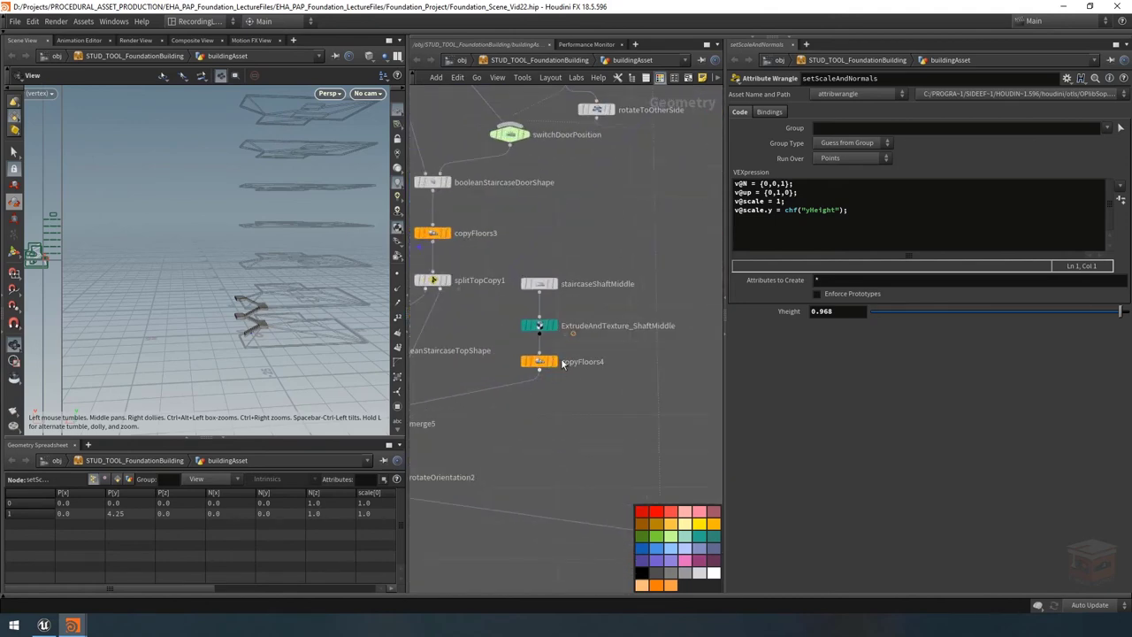
pyautogui.moveTo(543, 361)
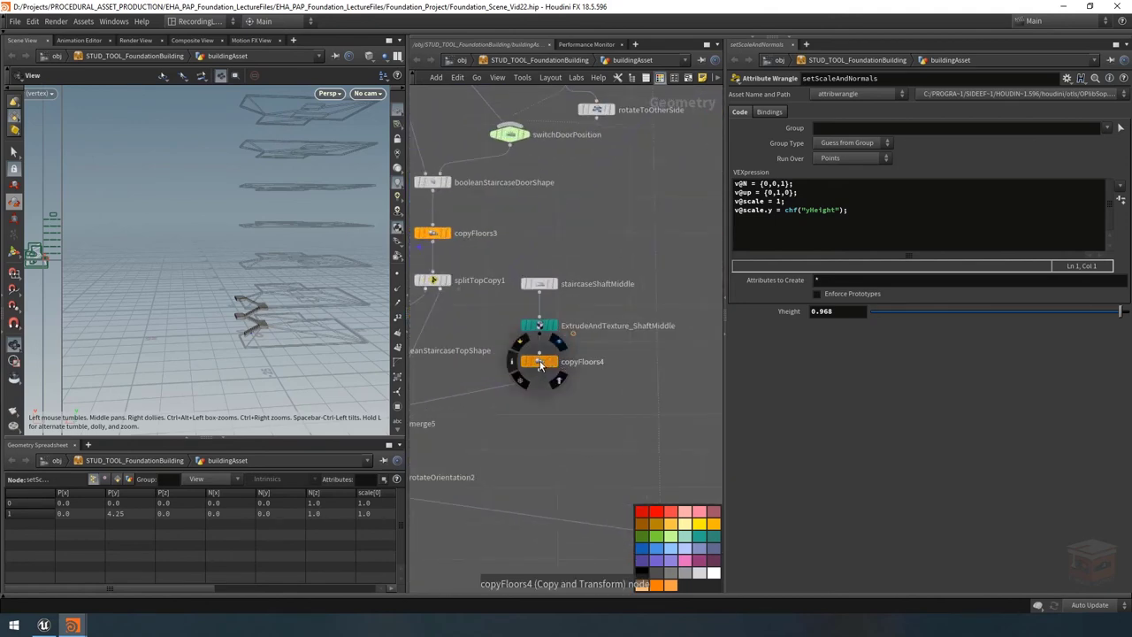
pyautogui.click(539, 361)
pyautogui.hotkey('ctrl', 'c')
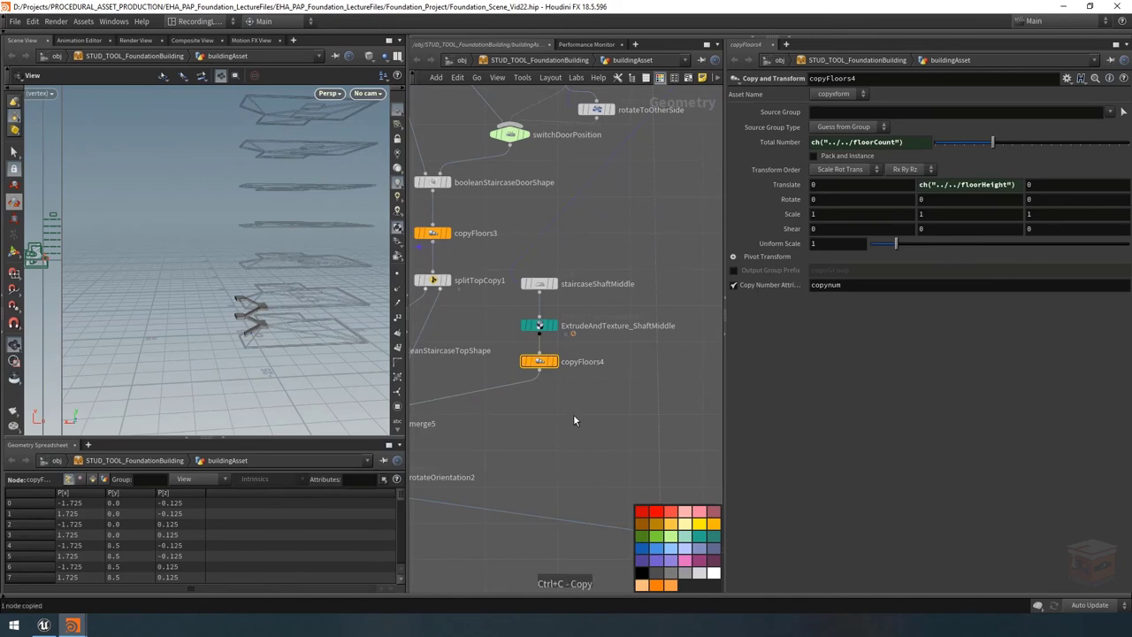
pyautogui.press('h')
pyautogui.scroll(6, 542, 415)
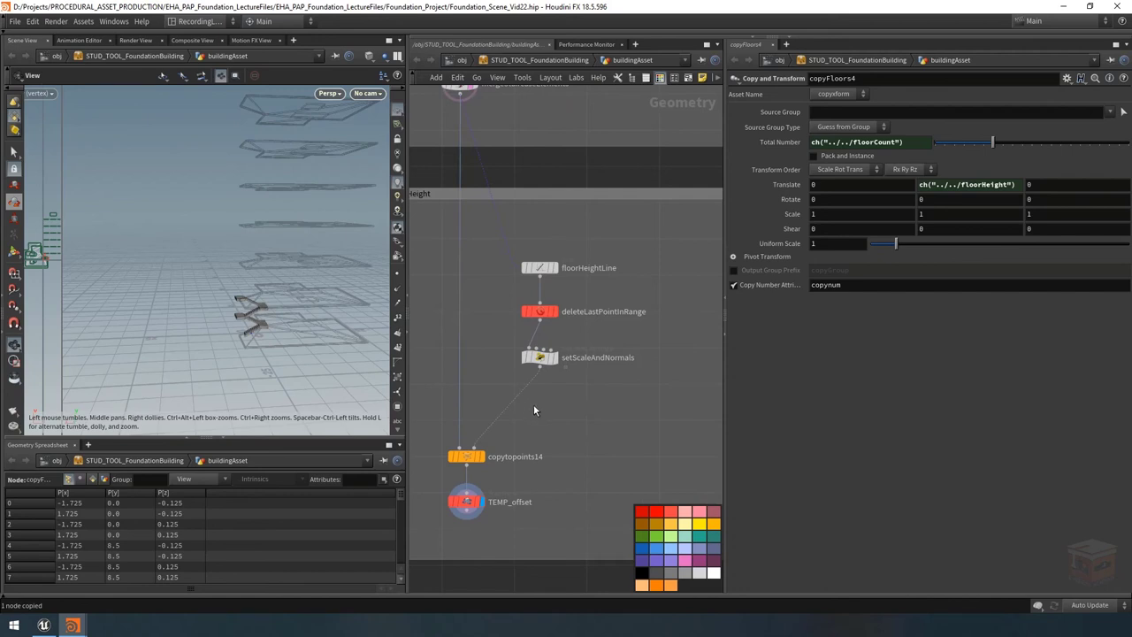
pyautogui.hotkey('ctrl', 'v')
# Insert copyFloors5 between setScaleAndNormals and copytopoints14 so staircases stack on every floor.
pyautogui.click(538, 407)
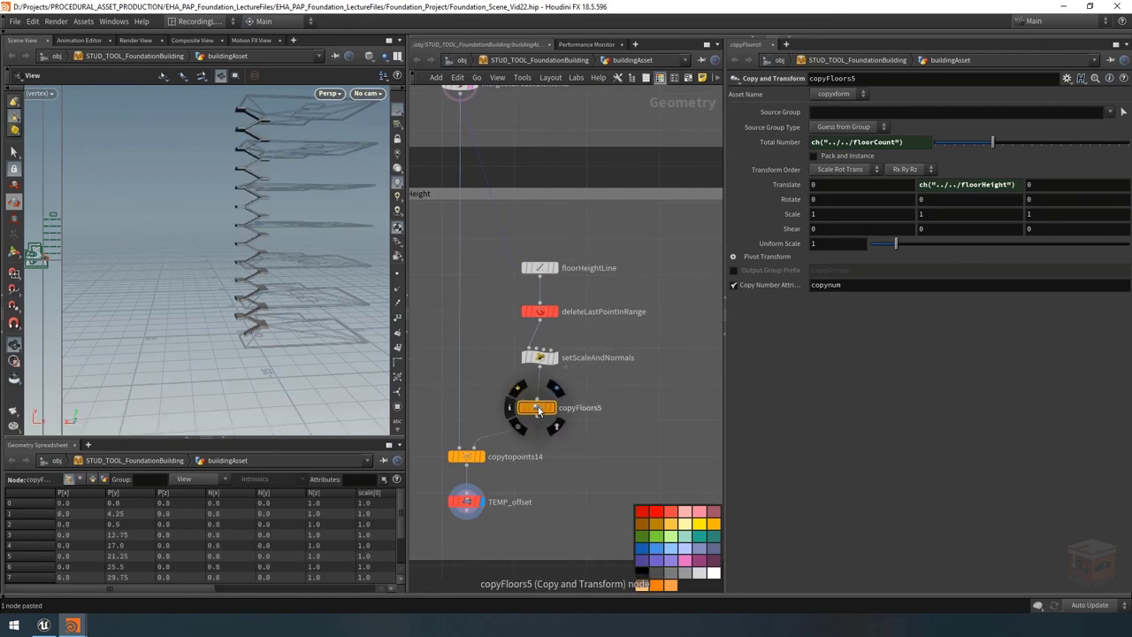
pyautogui.moveTo(538, 406); pyautogui.dragTo(539, 399)
pyautogui.moveTo(256, 194); pyautogui.dragTo(247, 278)
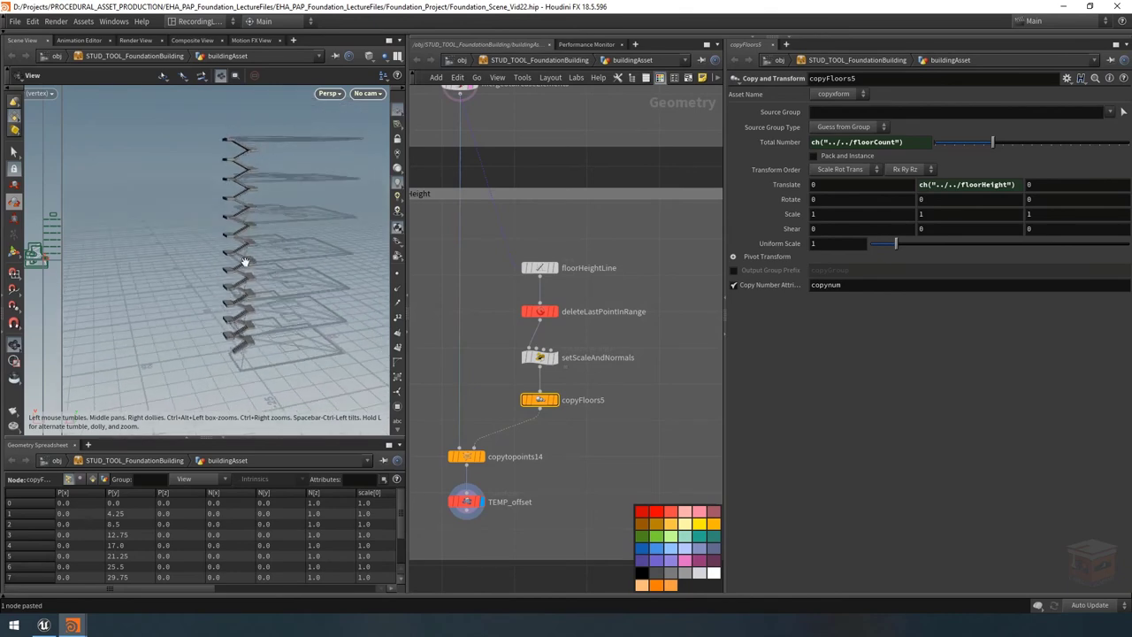
pyautogui.moveTo(234, 150); pyautogui.dragTo(237, 129)
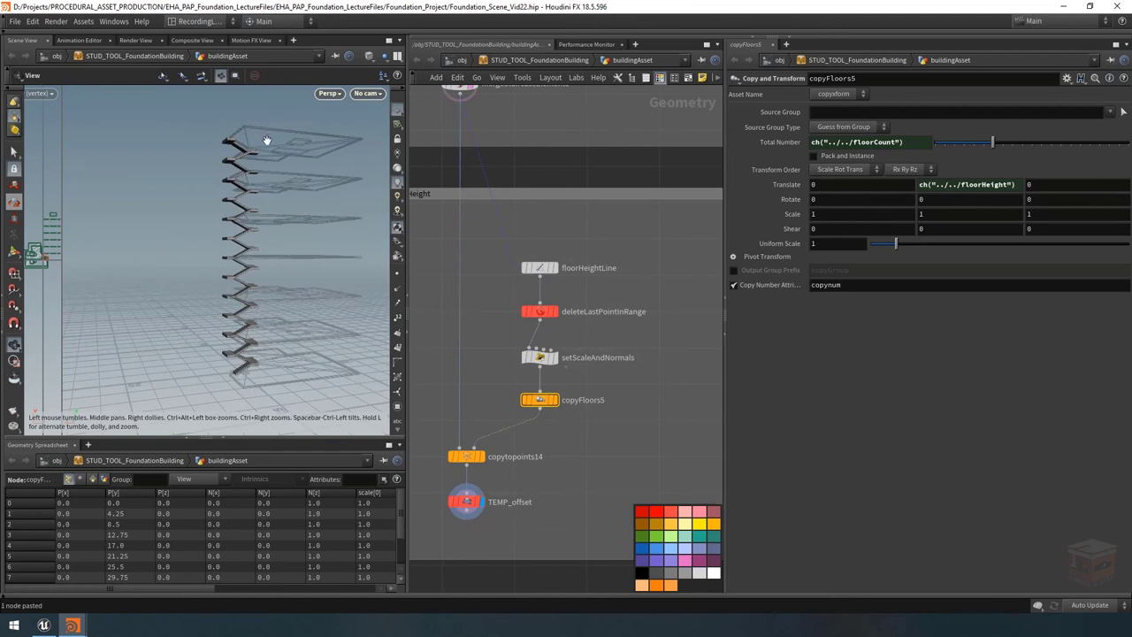
pyautogui.scroll(-3, 588, 455)
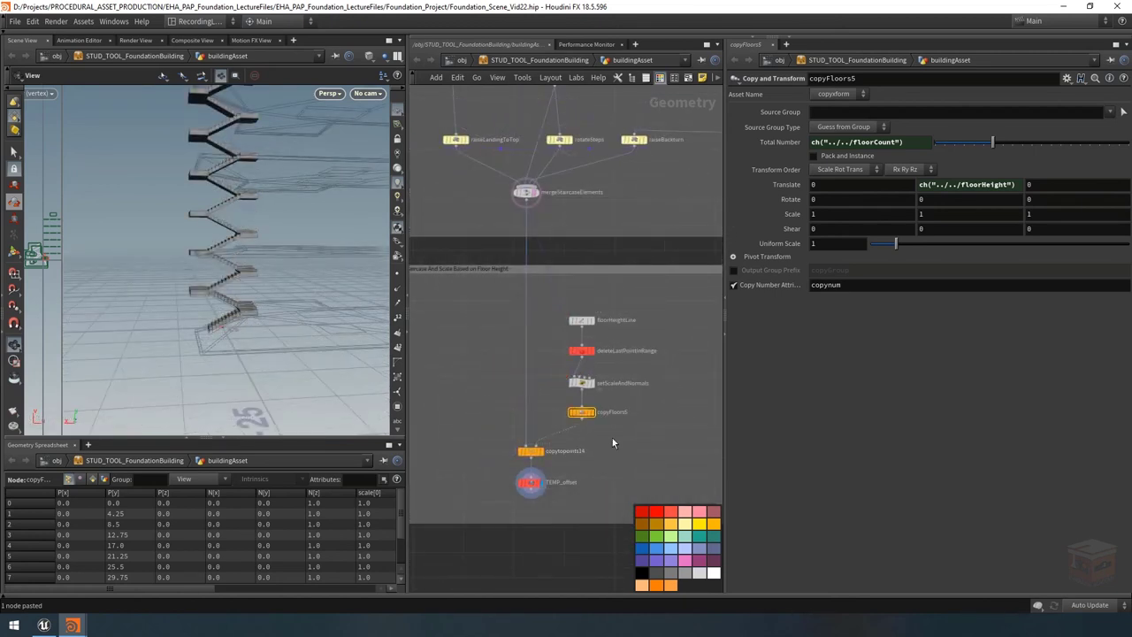
pyautogui.moveTo(237, 232); pyautogui.dragTo(221, 194)
# Set setScaleAndNormals' Yheight to 0.977 so the stairs fit between floors.
pyautogui.click(581, 383)
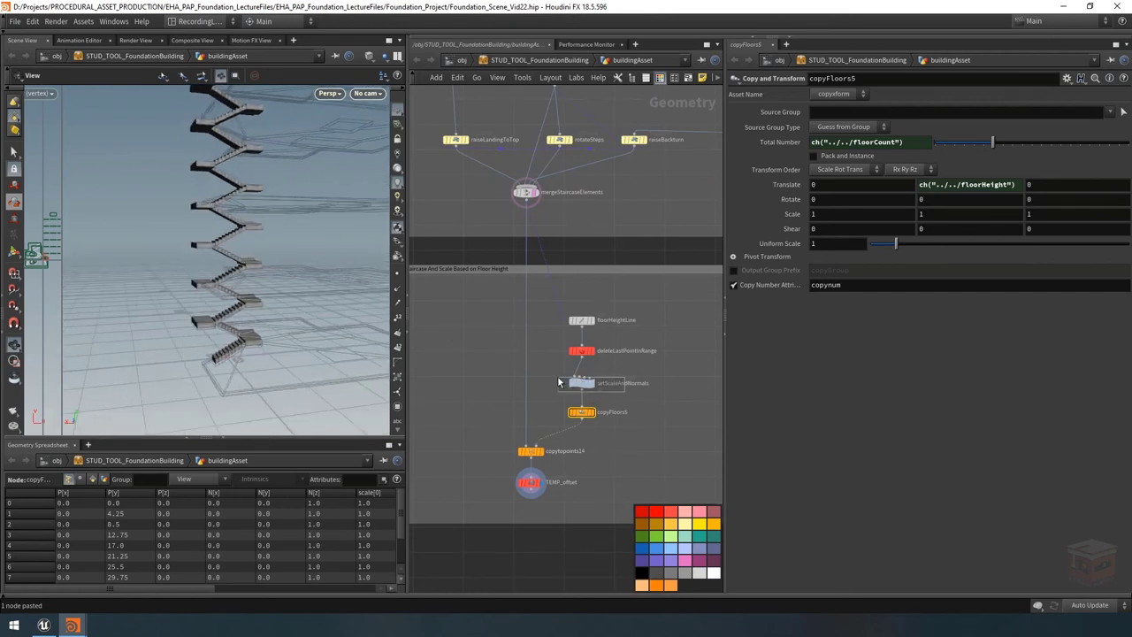
pyautogui.moveTo(1043, 311)
pyautogui.mouseDown()
pyautogui.moveTo(1121, 313)
pyautogui.moveTo(906, 315)
pyautogui.moveTo(1061, 314)
pyautogui.mouseUp()
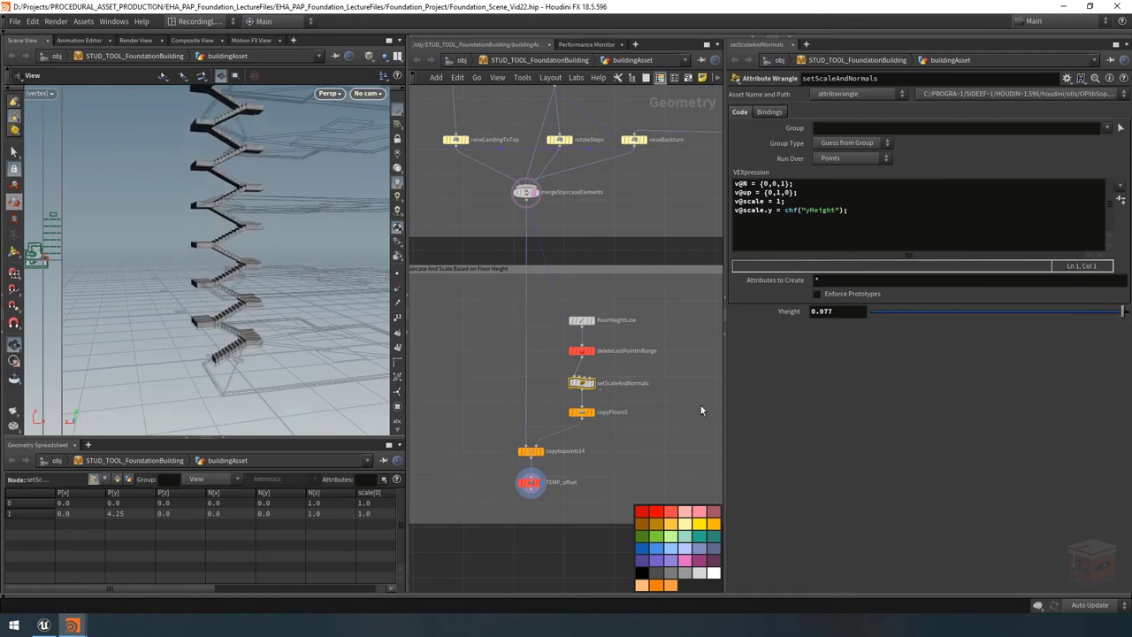
pyautogui.scroll(2, 700, 405)
pyautogui.press('Down')
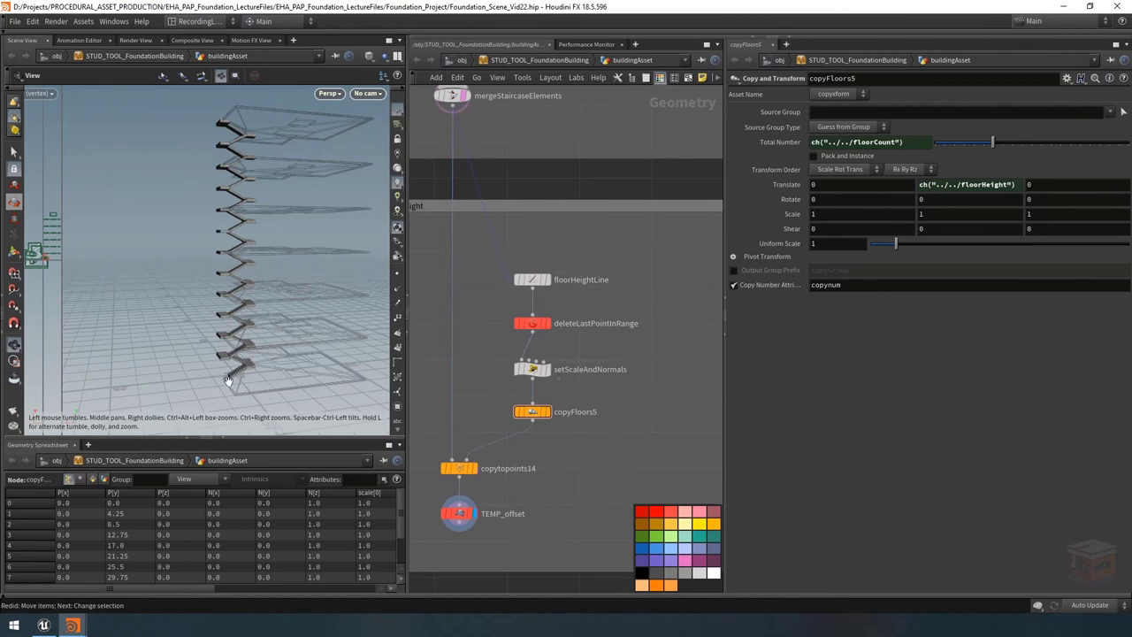
pyautogui.scroll(3, 291, 321)
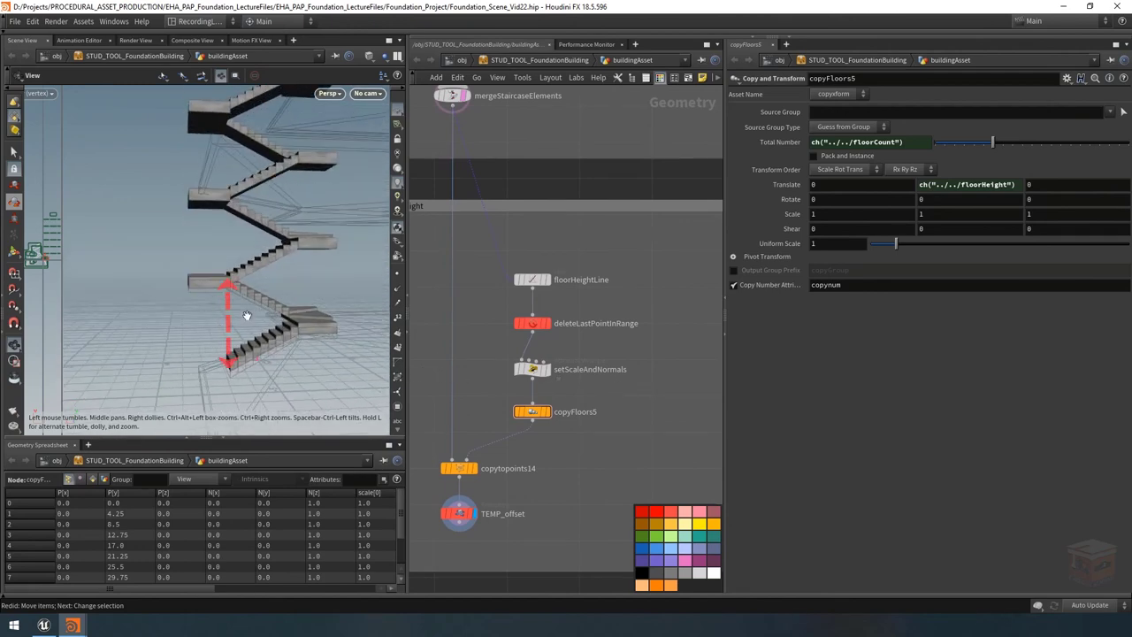
pyautogui.moveTo(248, 315); pyautogui.dragTo(236, 305)
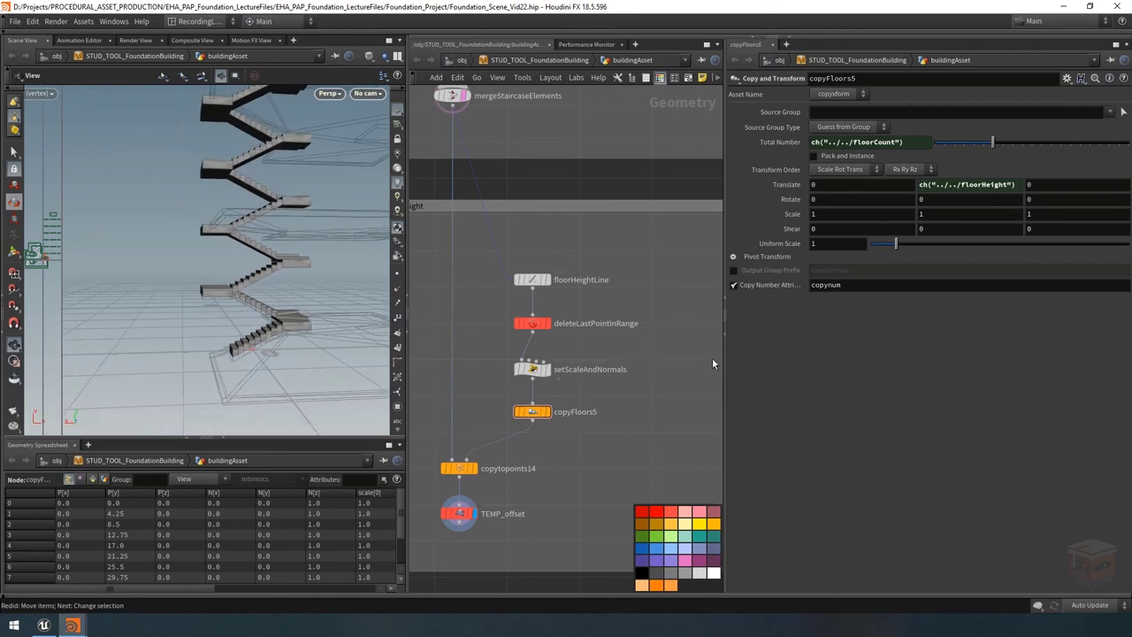
pyautogui.moveTo(657, 378); pyautogui.dragTo(640, 374, button='middle')
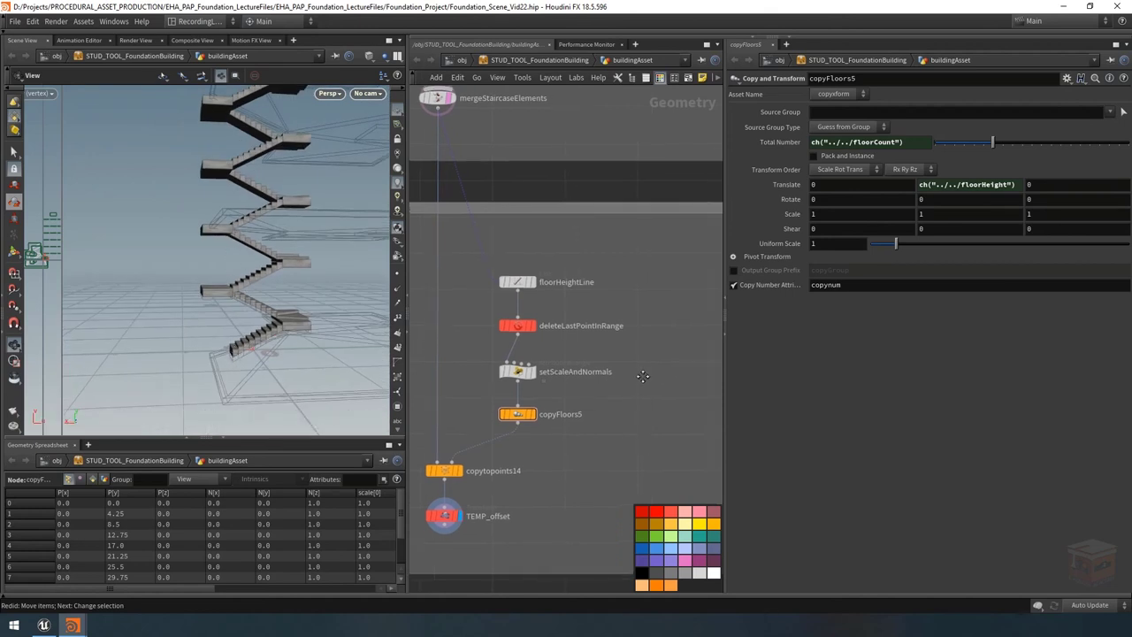
# Display floorHeightLine with point numbers shown to inspect its points.
pyautogui.click(531, 283)
pyautogui.click(397, 316)
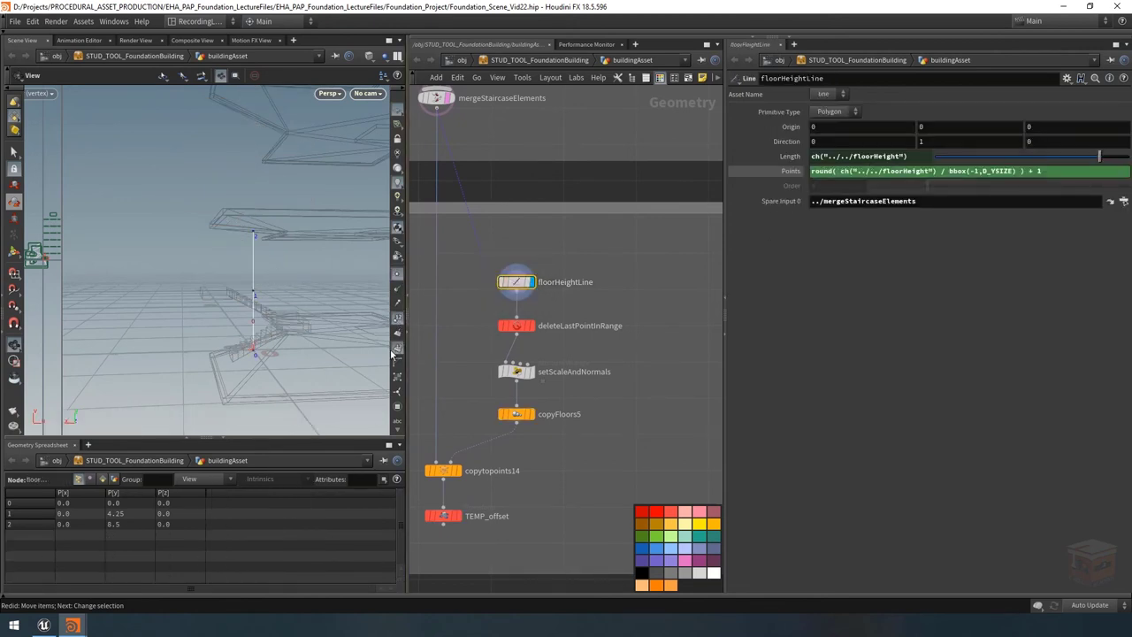
pyautogui.moveTo(256, 305); pyautogui.dragTo(212, 298)
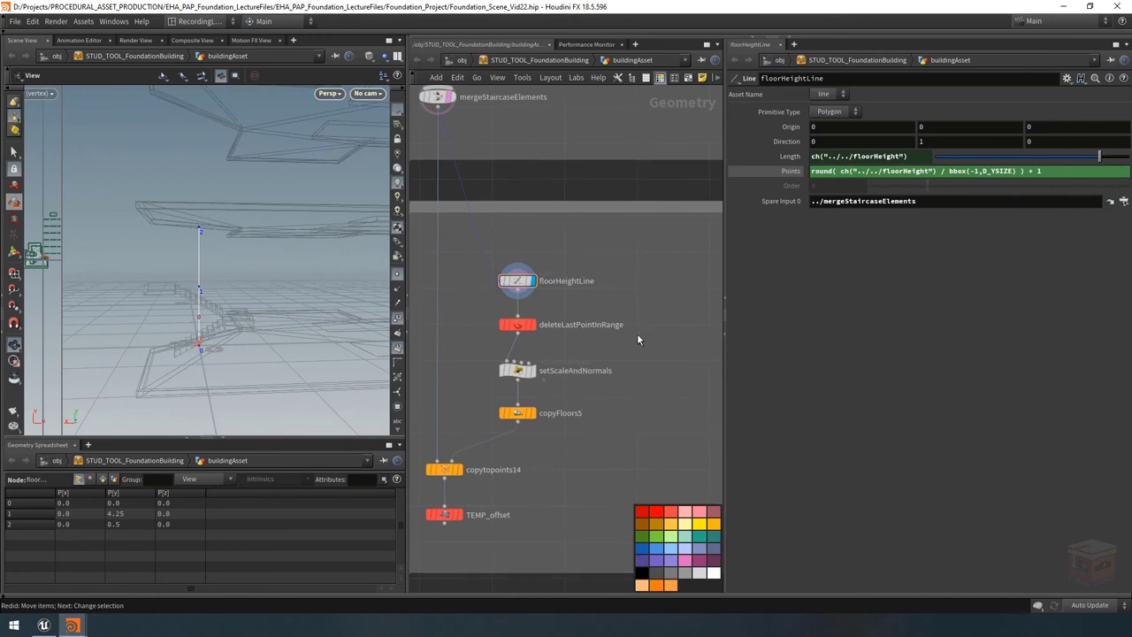
# Add a Convert Line node, convertline4, fed by floorHeightLine, giving segments with restlength 4.25.
pyautogui.press('Tab')
pyautogui.write('convert')
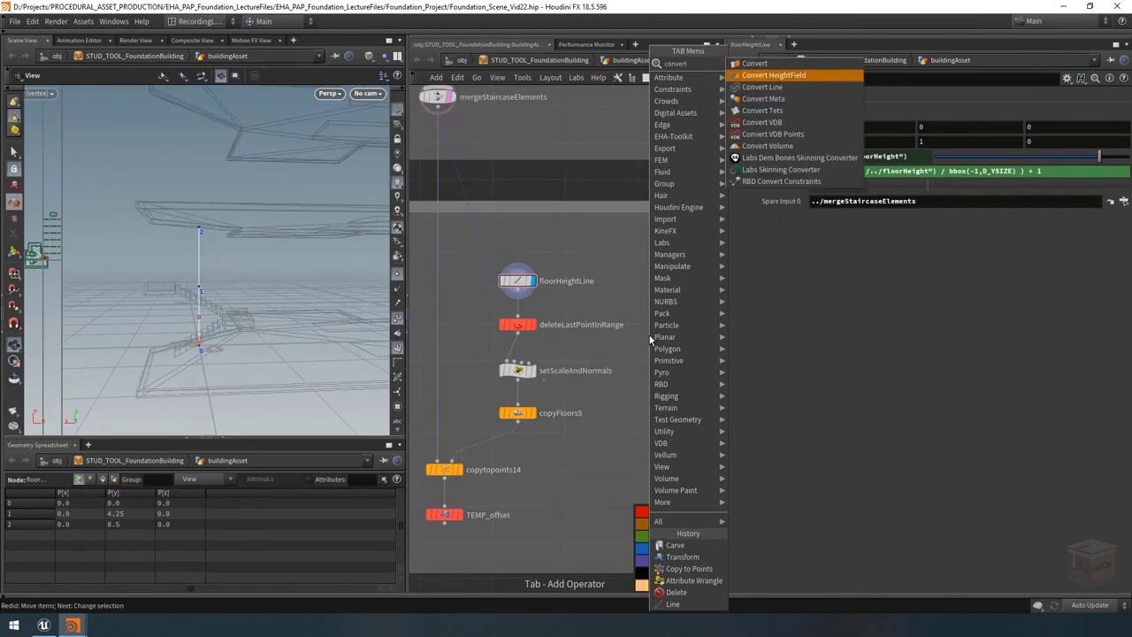
pyautogui.press('Return')
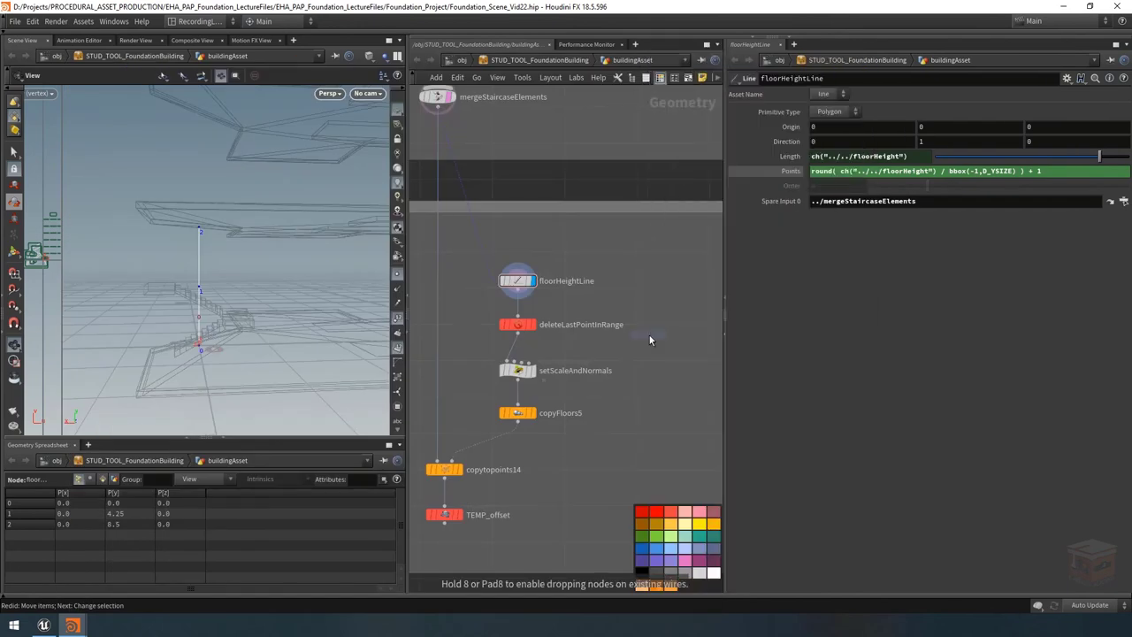
pyautogui.click(672, 322)
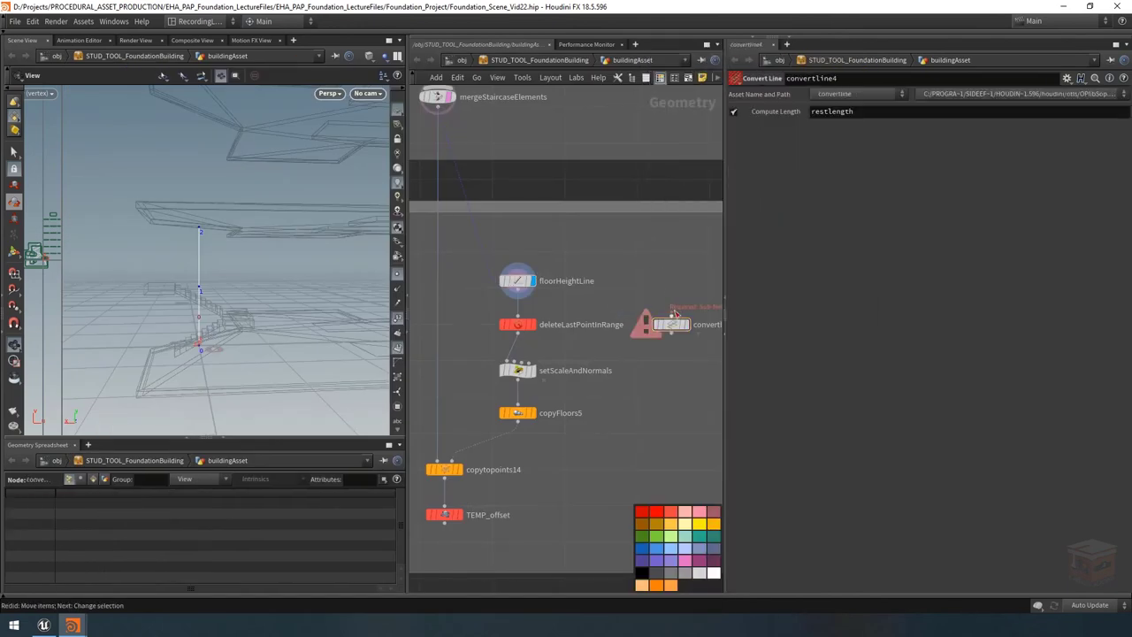
pyautogui.click(671, 311)
pyautogui.click(518, 292)
pyautogui.moveTo(702, 275); pyautogui.dragTo(677, 271, button='middle')
pyautogui.click(646, 323)
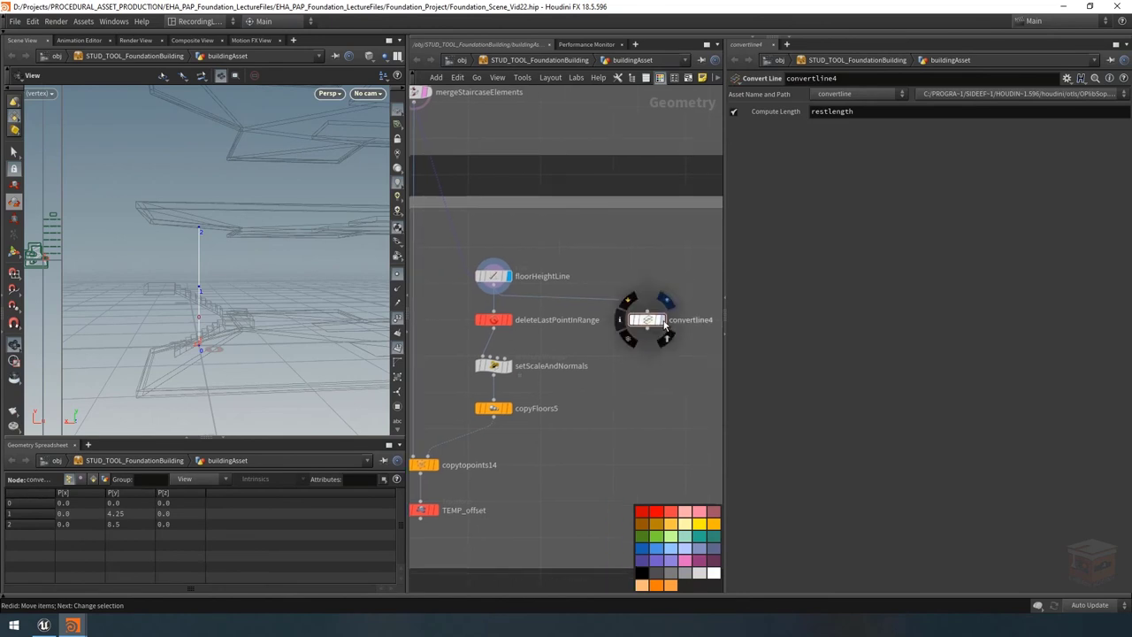
pyautogui.moveTo(212, 297); pyautogui.dragTo(159, 380)
pyautogui.moveTo(612, 353); pyautogui.dragTo(608, 394, button='middle')
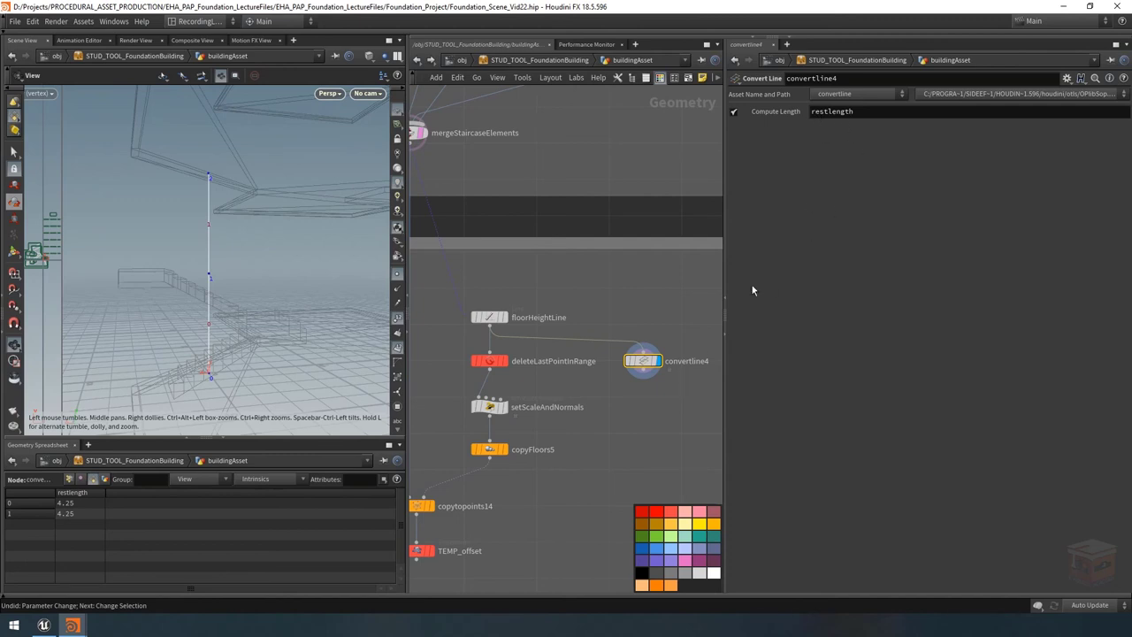
# Wire convertline4's output into setScaleAndNormals' third input.
pyautogui.click(645, 374)
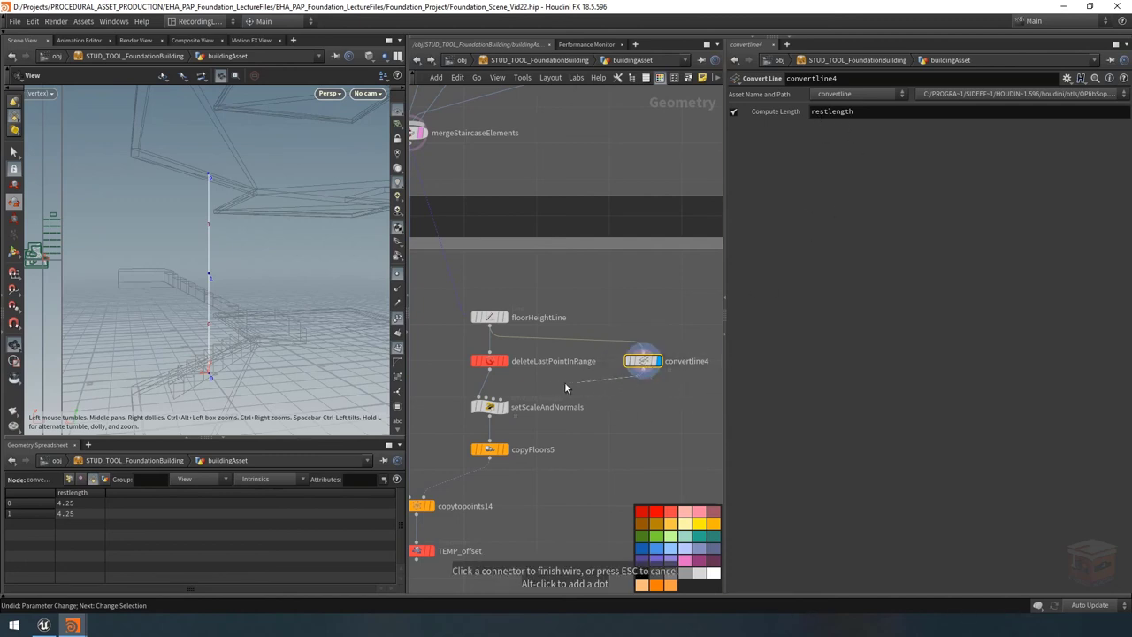
pyautogui.click(492, 398)
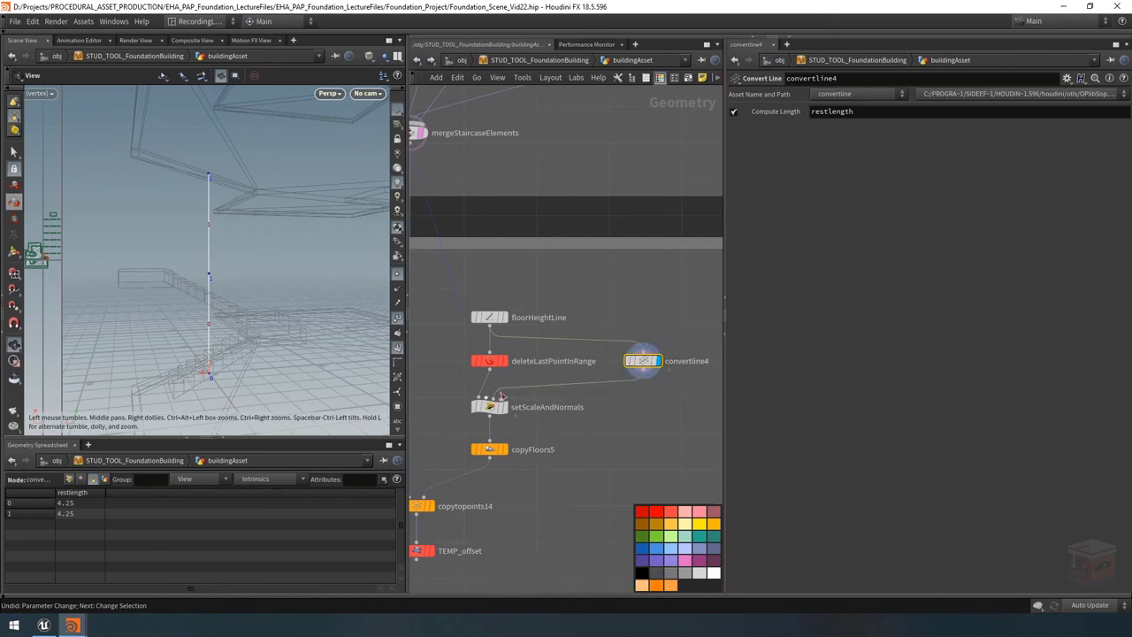
pyautogui.moveTo(599, 442); pyautogui.dragTo(654, 439, button='middle')
pyautogui.scroll(3, 575, 411)
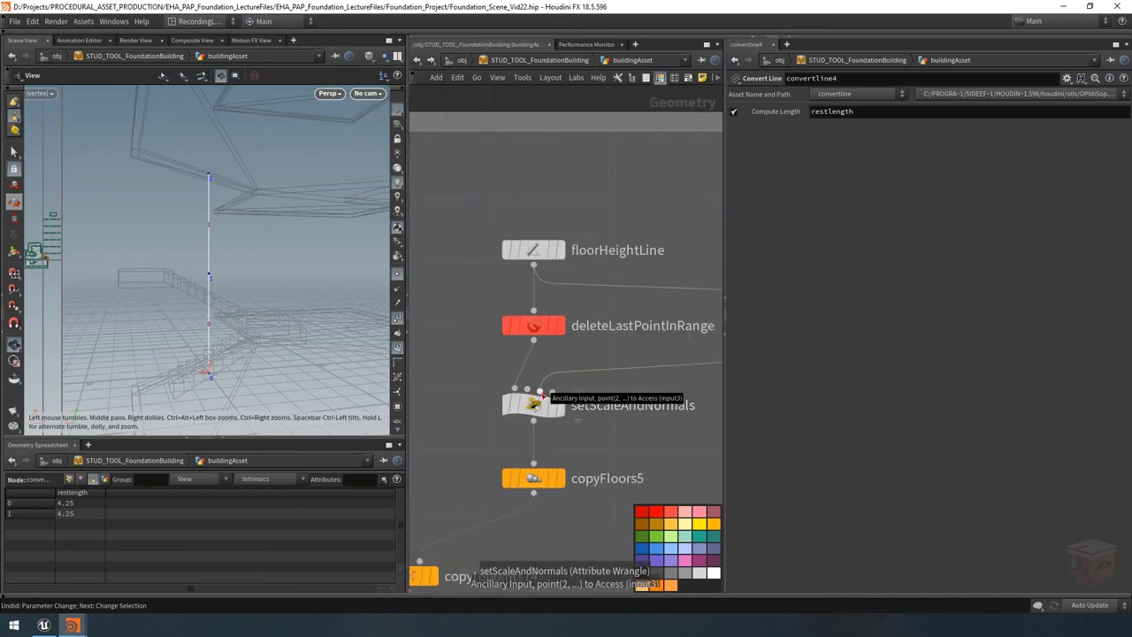
pyautogui.scroll(-3, 542, 395)
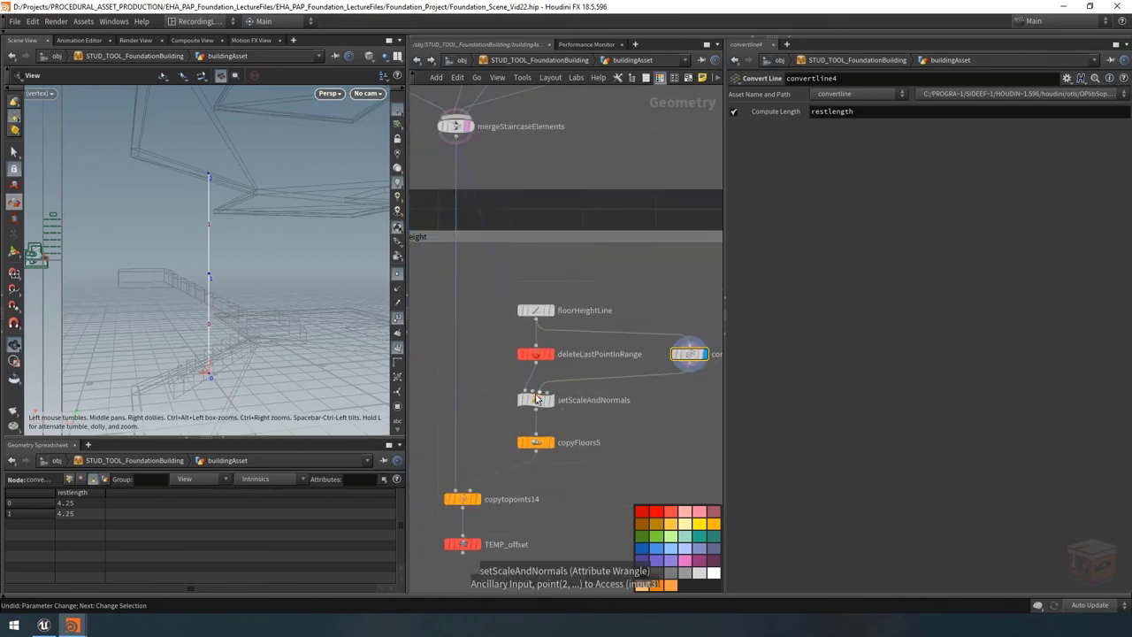
# Add a dot on the merge-to-copytopoints14 wire and connect it to setScaleAndNormals' first input.
pyautogui.keyDown('alt'); pyautogui.click(469, 378); pyautogui.keyUp('alt')
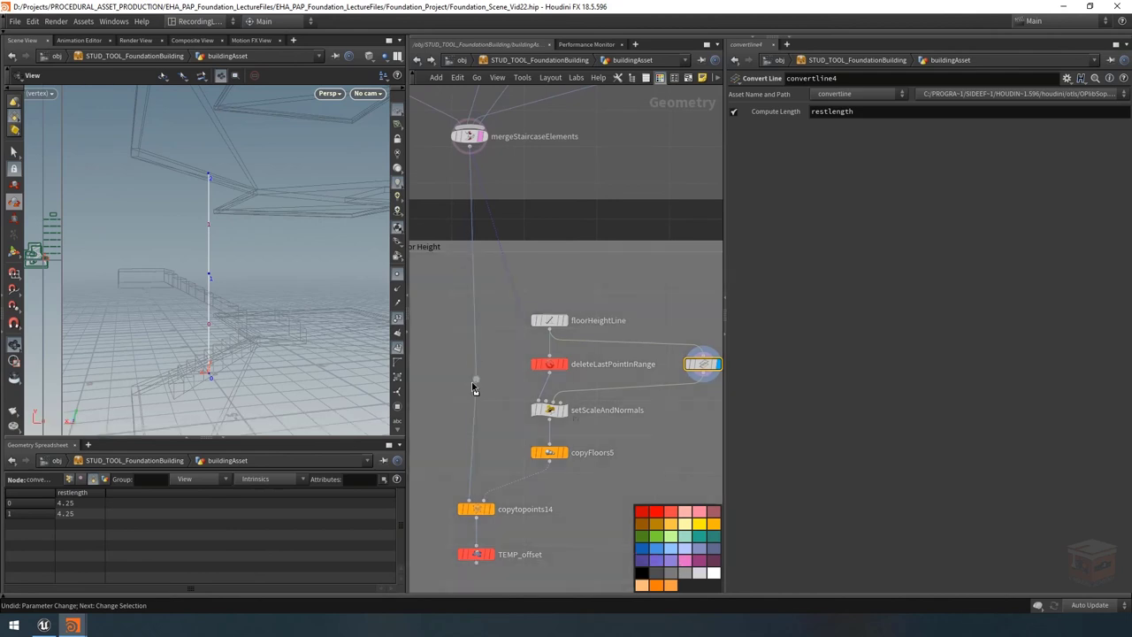
pyautogui.moveTo(473, 387); pyautogui.dragTo(471, 384)
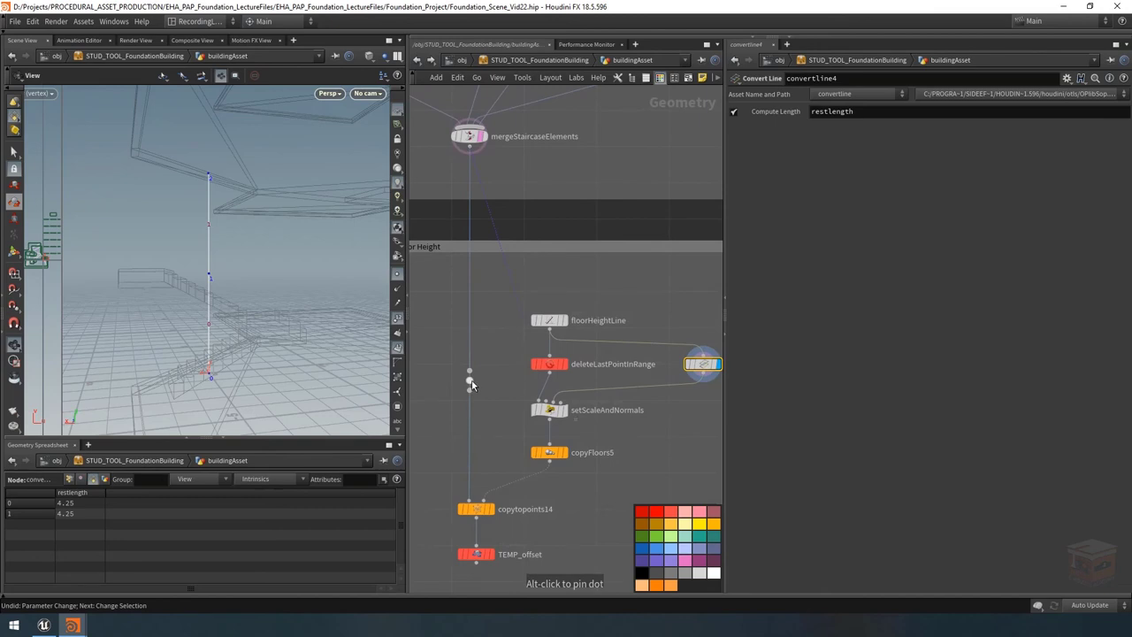
pyautogui.moveTo(469, 381); pyautogui.dragTo(550, 404)
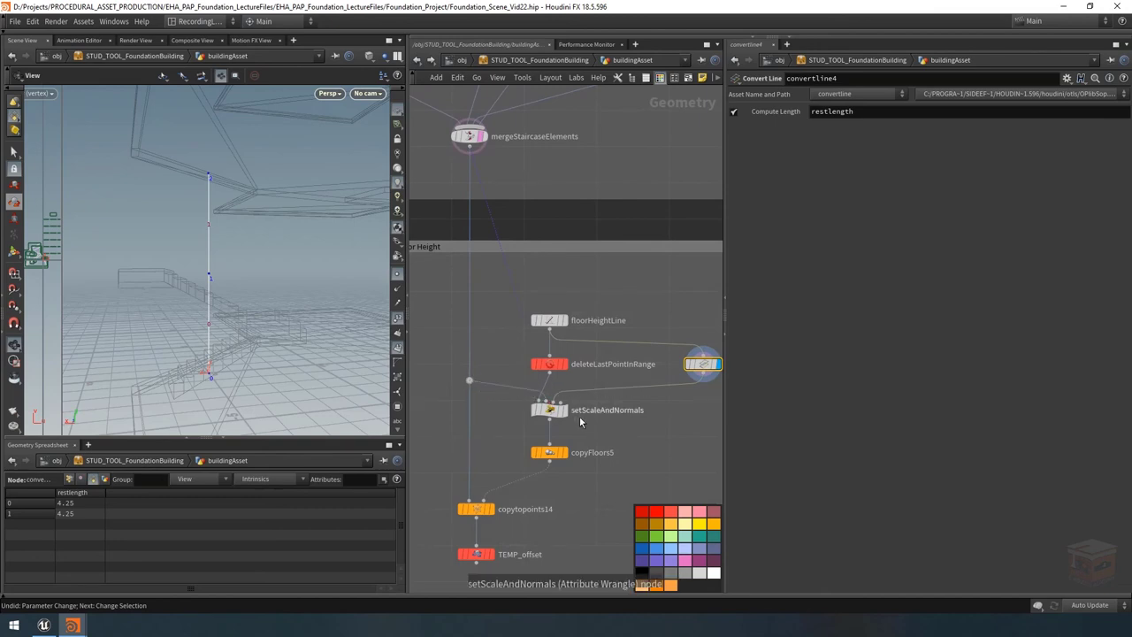
pyautogui.scroll(3, 580, 415)
pyautogui.scroll(-3, 504, 408)
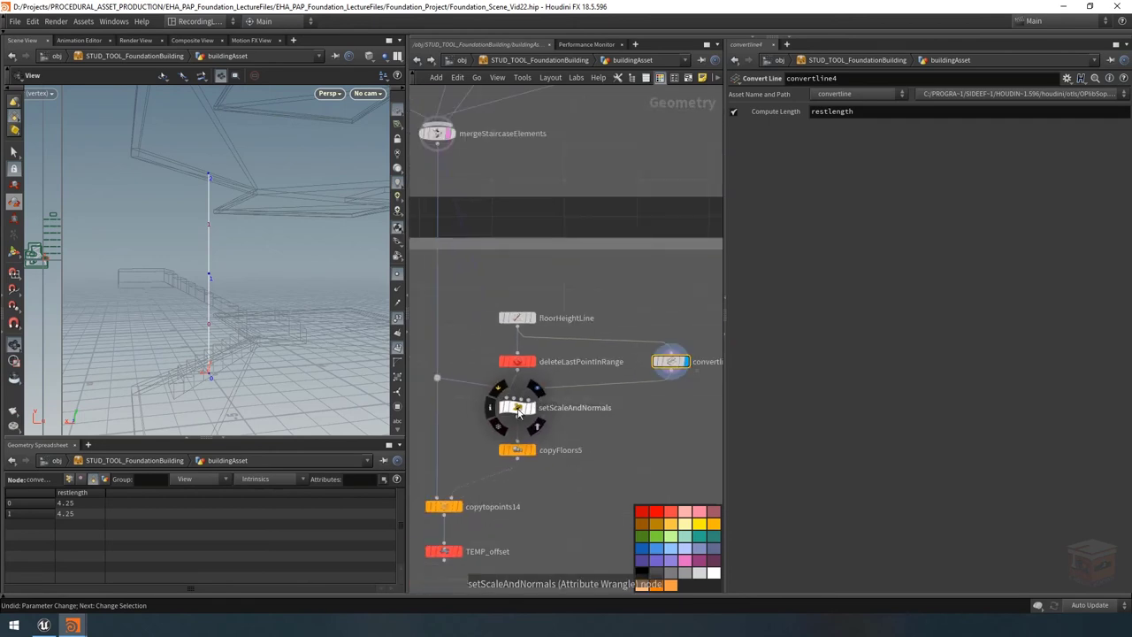
pyautogui.click(517, 407)
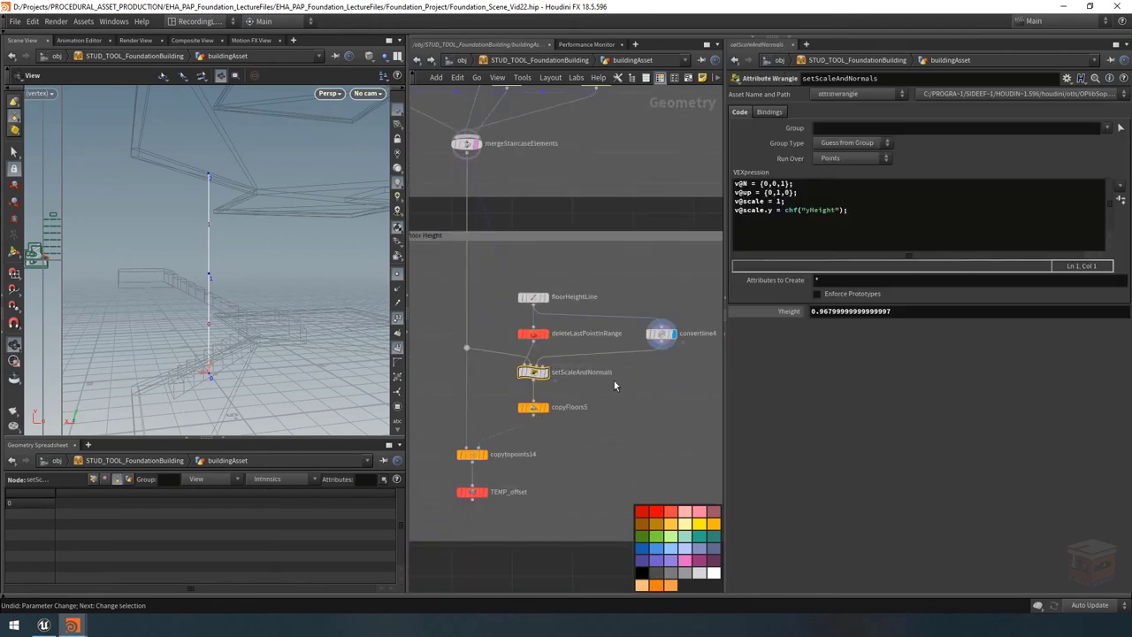
# Confirm convertline4's length attribute is named restlength, then go back to setScaleAndNormals.
pyautogui.moveTo(549, 378)
pyautogui.moveTo(663, 333)
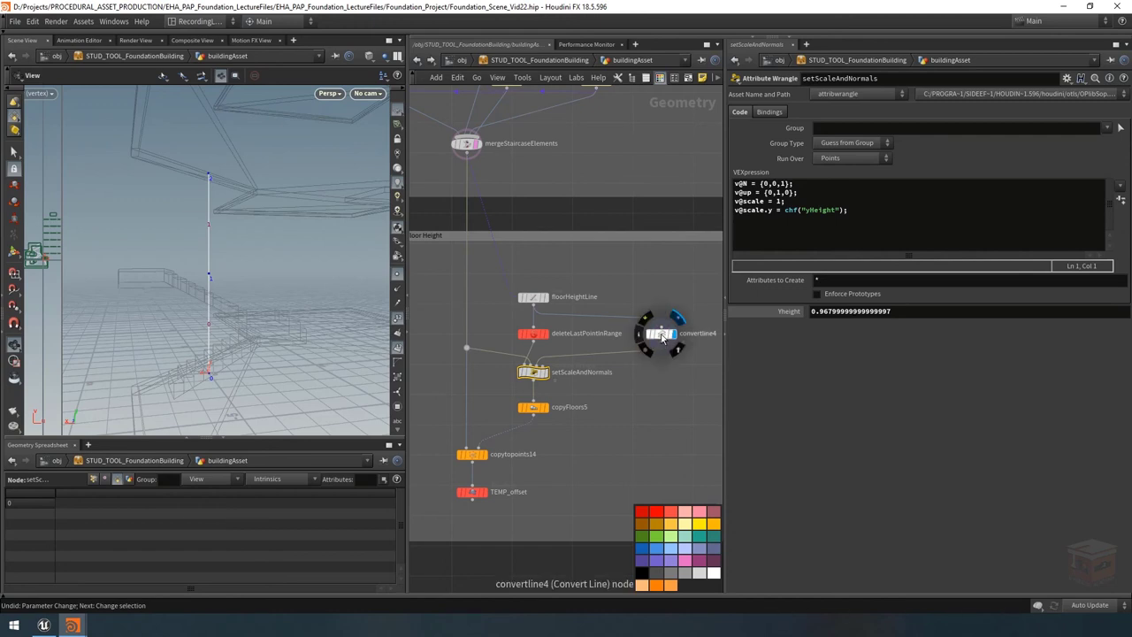
pyautogui.click(663, 337)
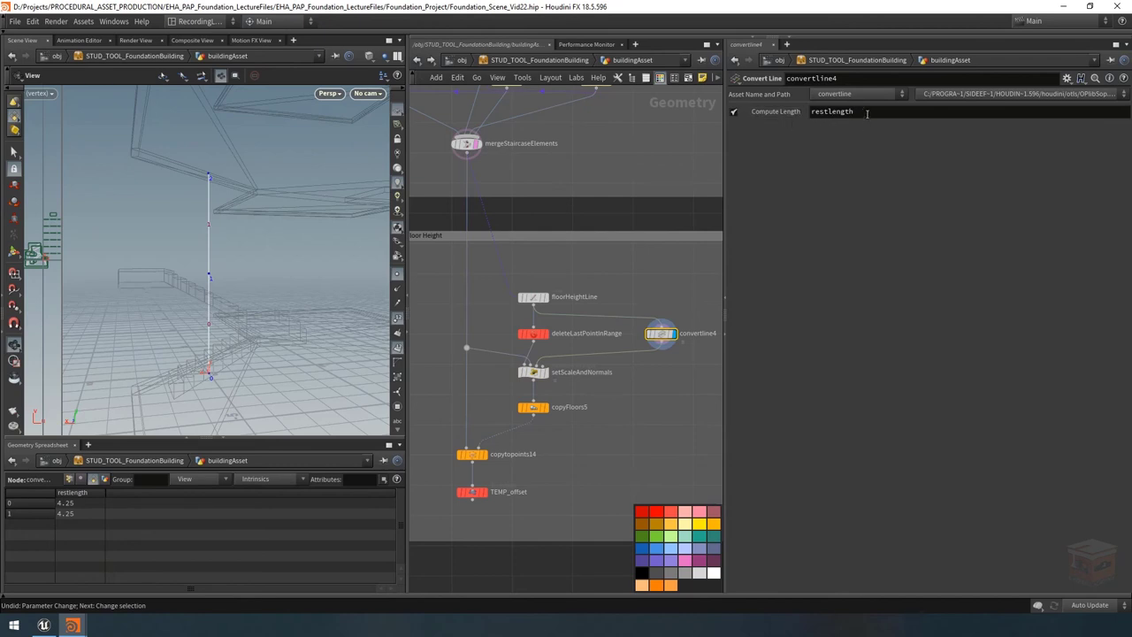
pyautogui.doubleClick(834, 113)
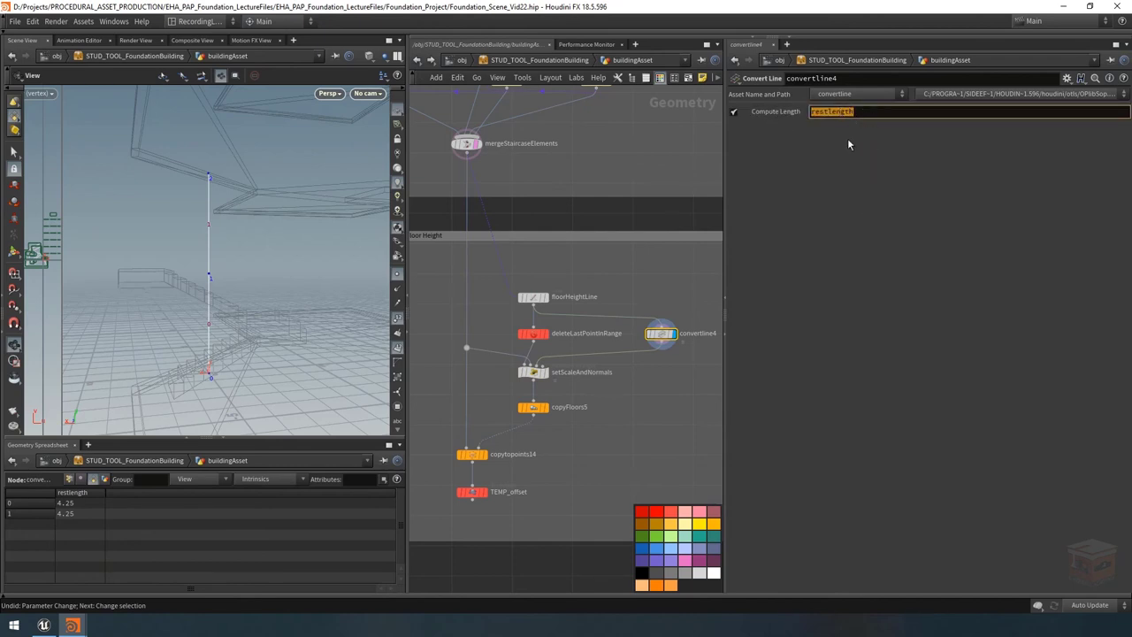
pyautogui.click(667, 402)
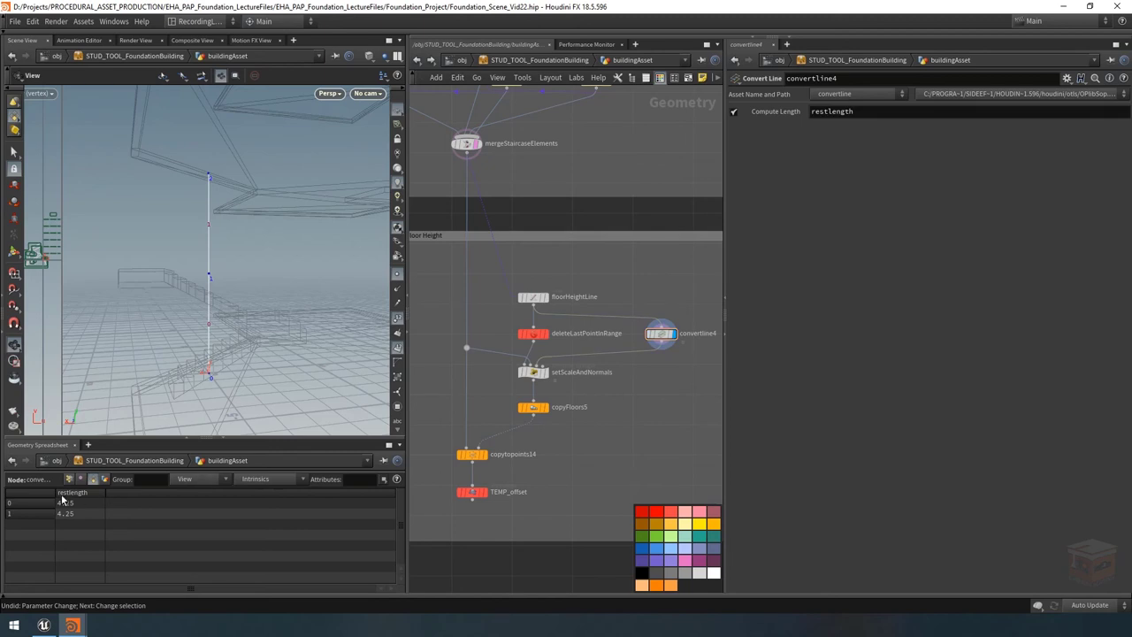
pyautogui.click(533, 371)
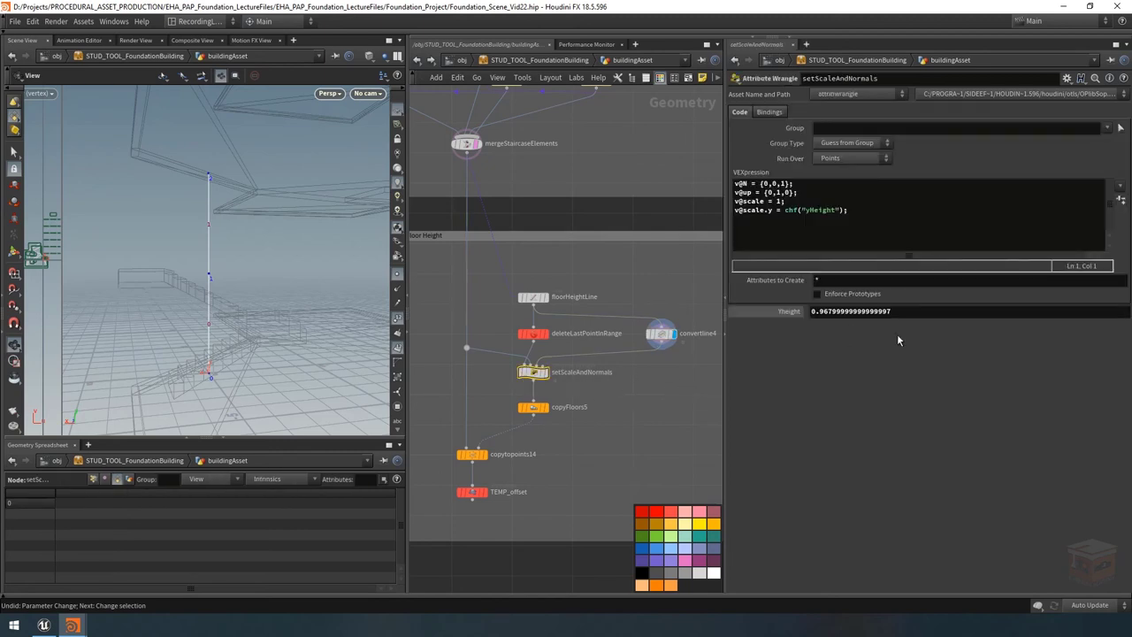
# Replace the Yheight value with the start of a restlength lookup, typing prim(2,0.
pyautogui.click(923, 311)
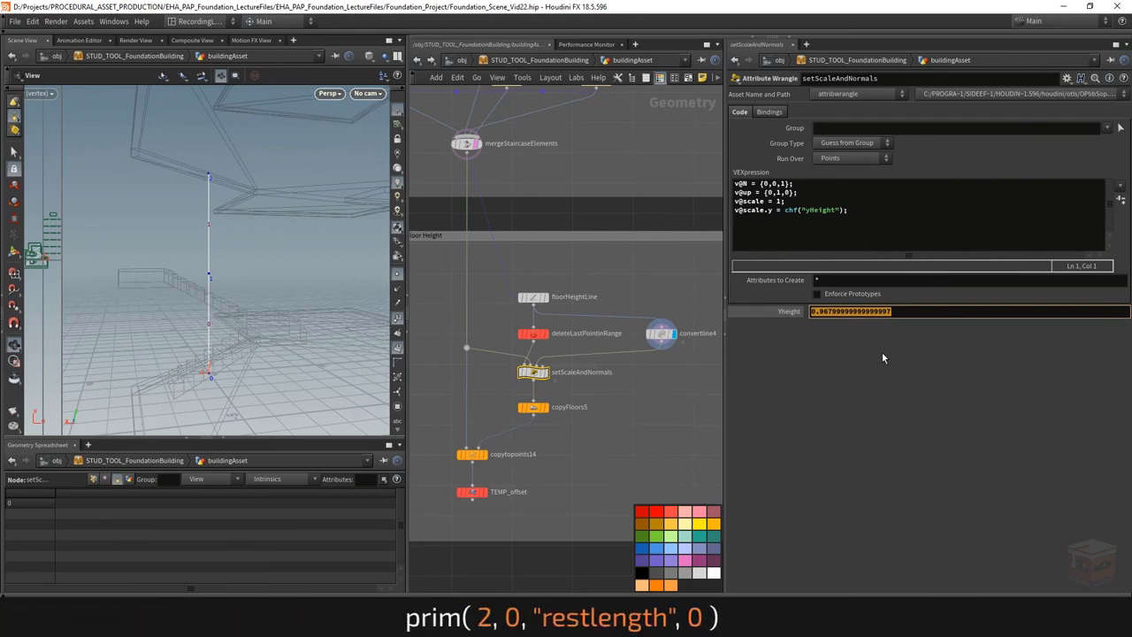
pyautogui.write('prim(')
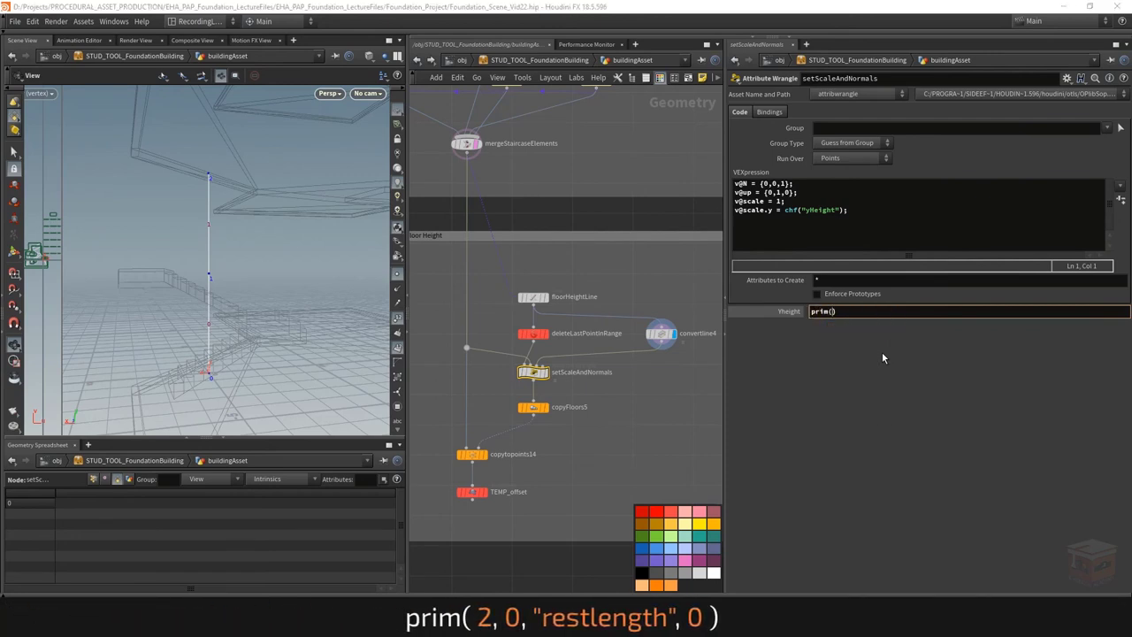
pyautogui.write('2')
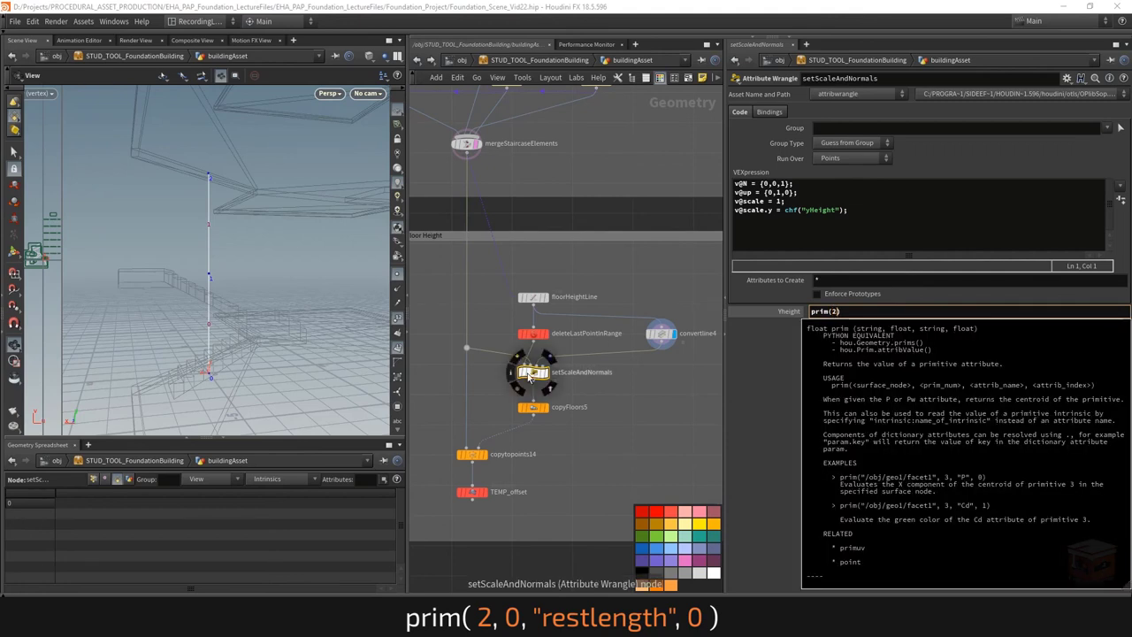
pyautogui.scroll(3, 530, 373)
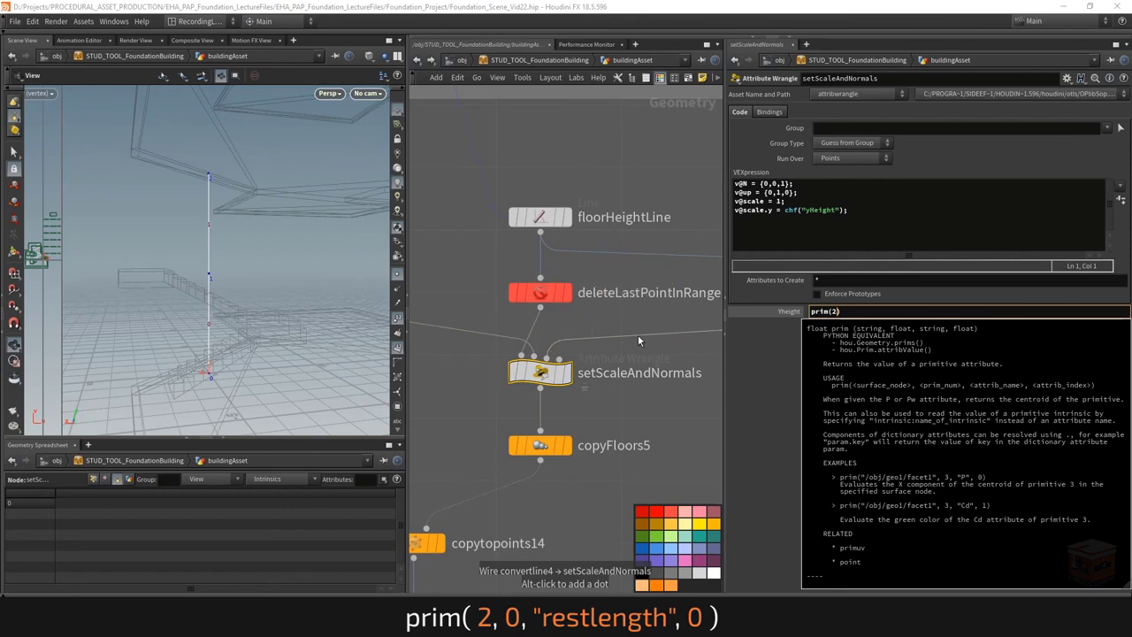
pyautogui.scroll(-2, 638, 334)
pyautogui.scroll(-3, 639, 337)
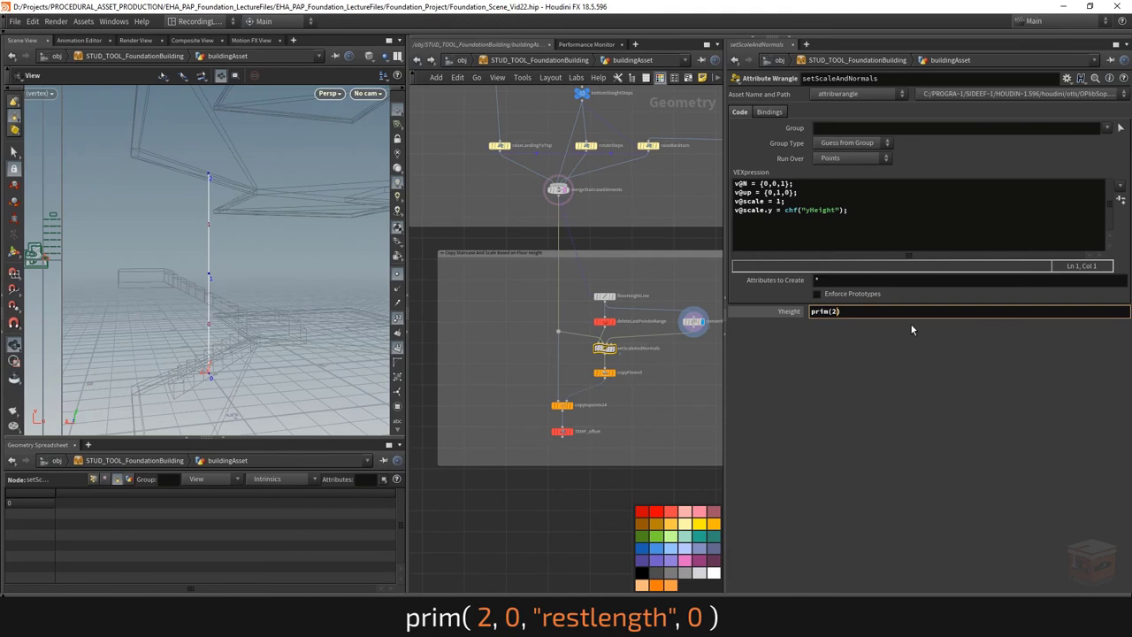
pyautogui.write(',')
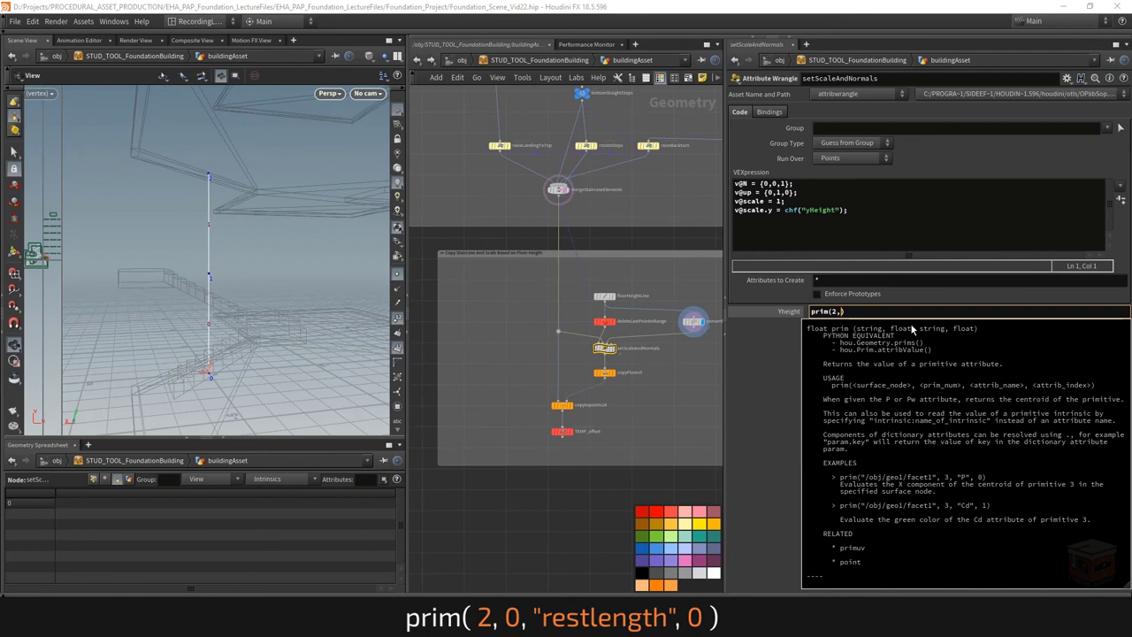
pyautogui.write('0,"restlength",0')
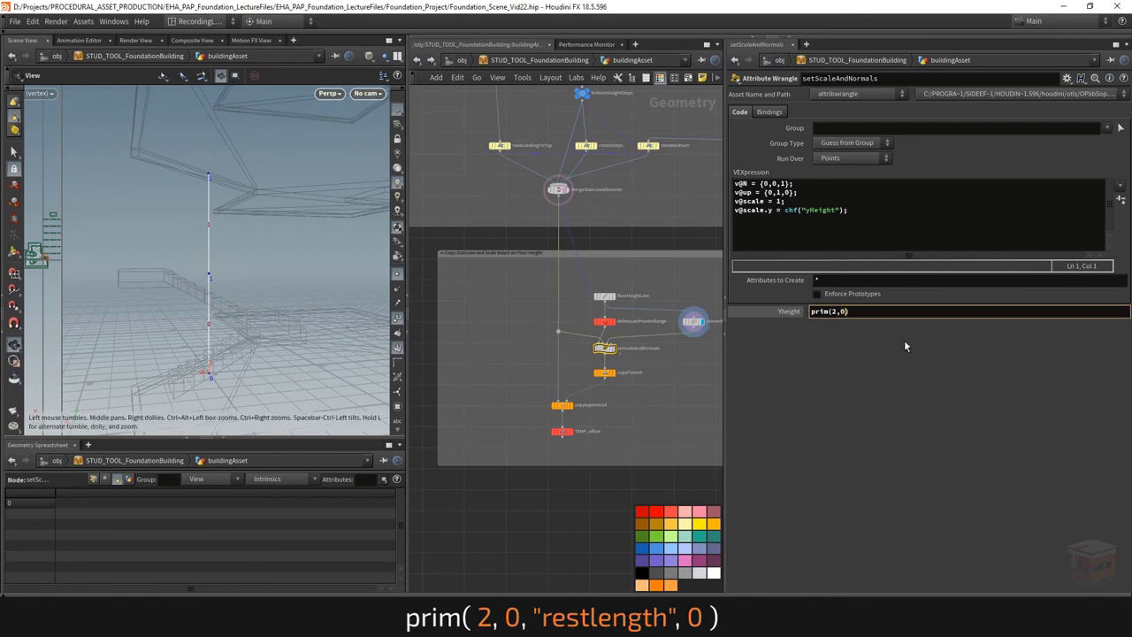
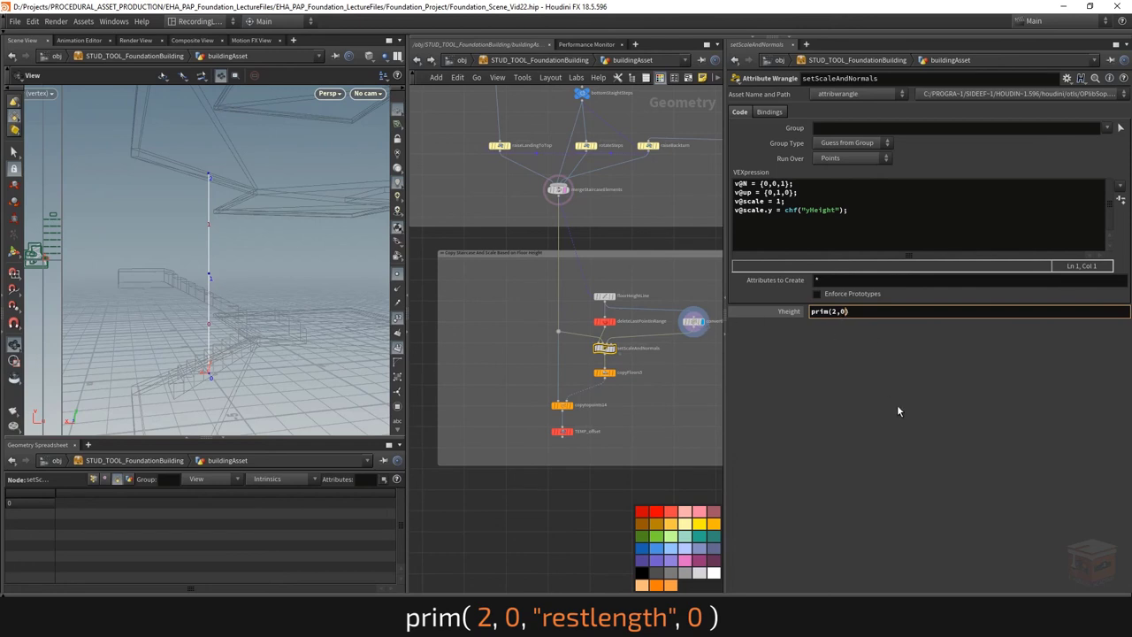
# Set Yheight to prim(2,0,"restlength",0) and confirm it evaluates to 4.25.
pyautogui.write(',"restlength')
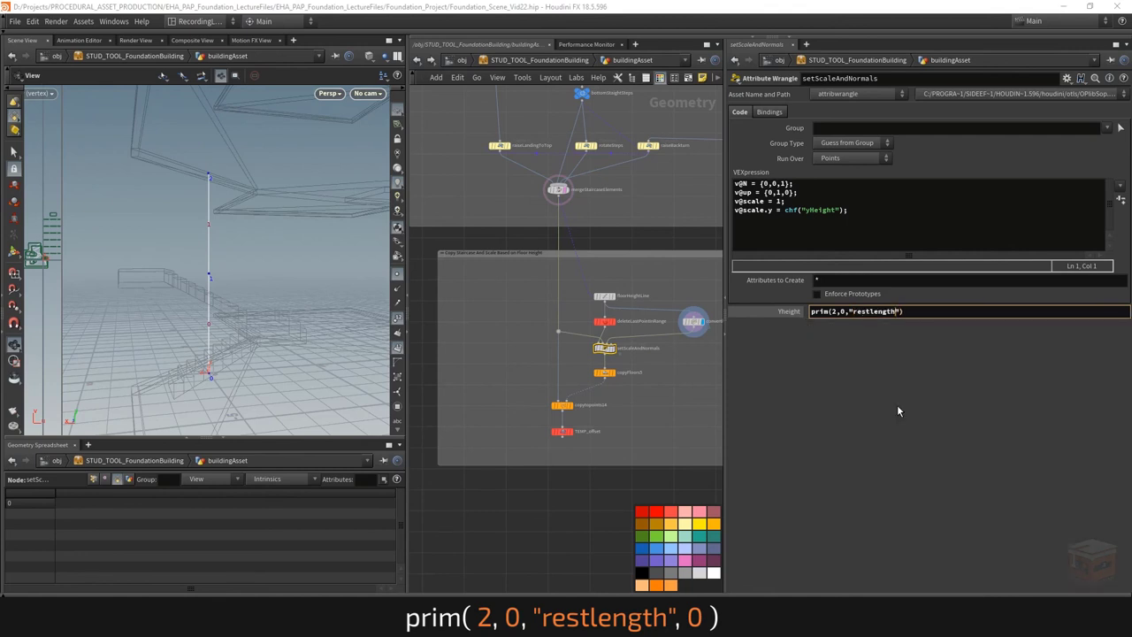
pyautogui.write('"')
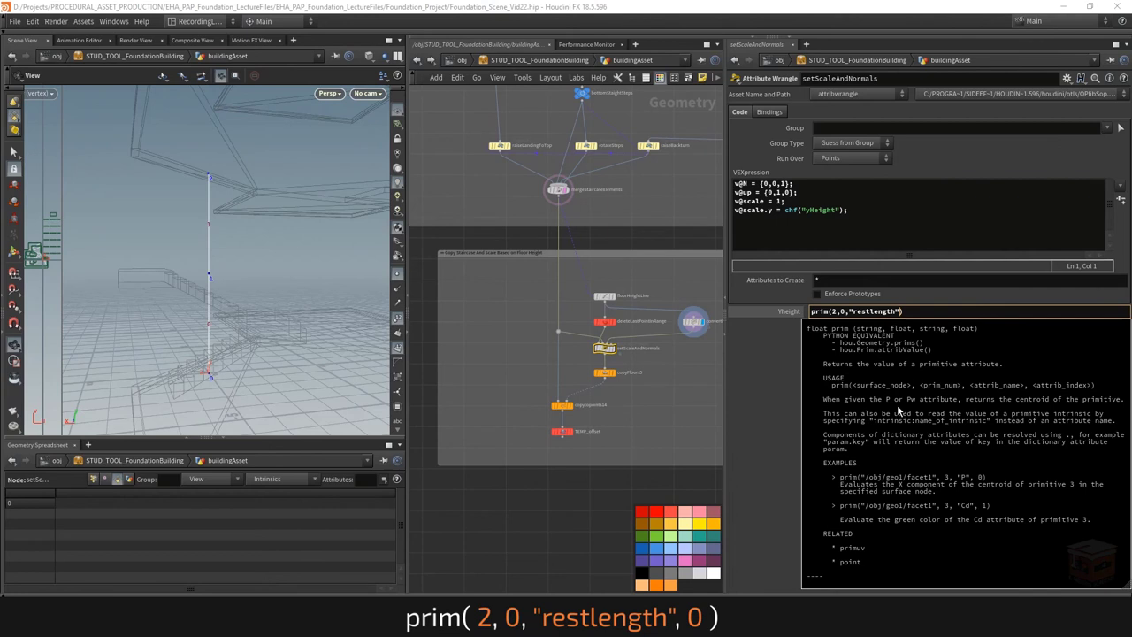
pyautogui.write(',0)')
pyautogui.press('Return')
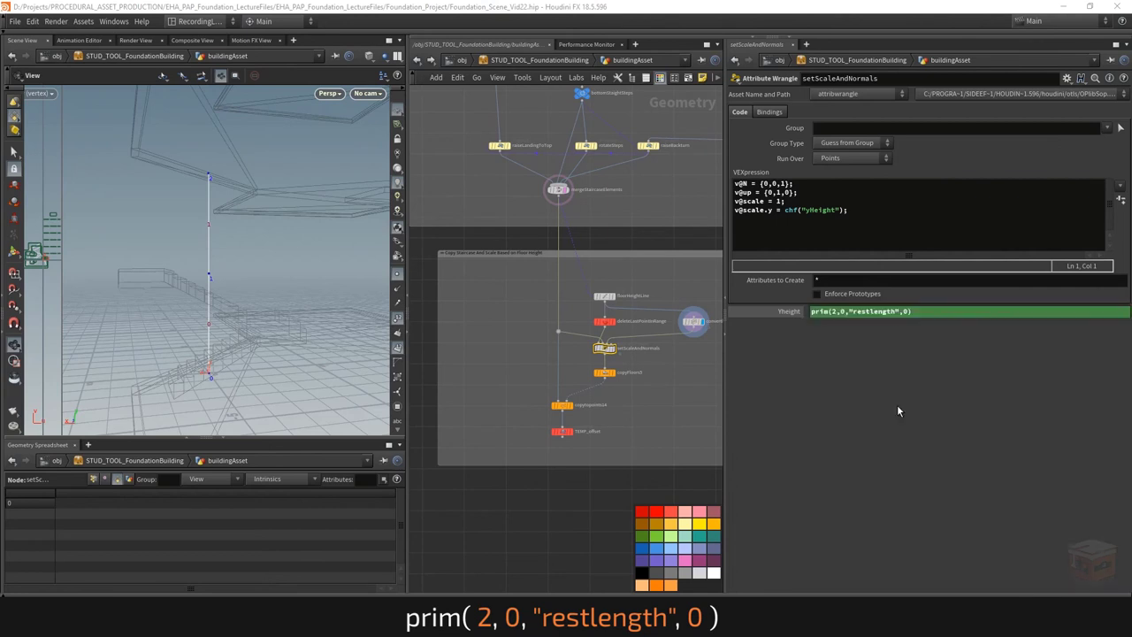
pyautogui.click(787, 312)
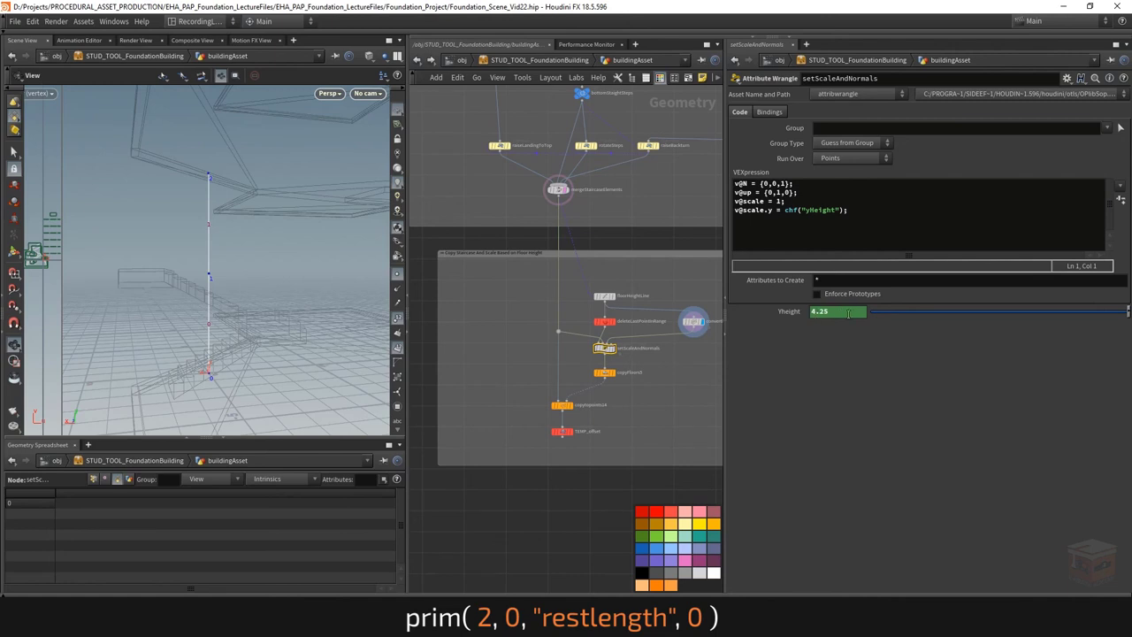
pyautogui.click(785, 313)
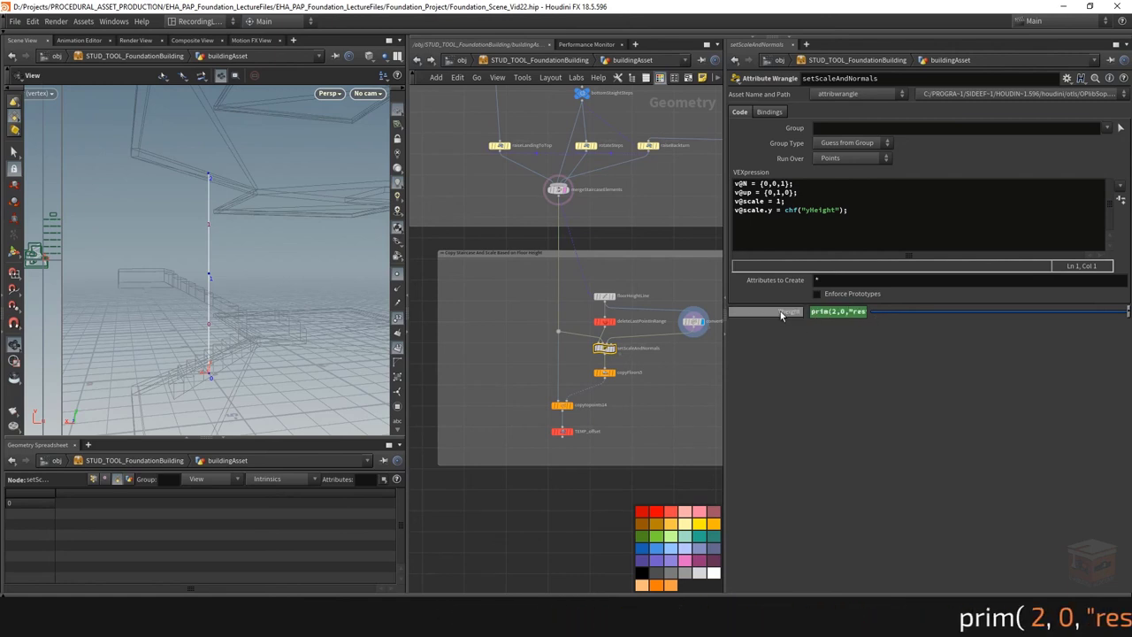
pyautogui.scroll(2, 650, 360)
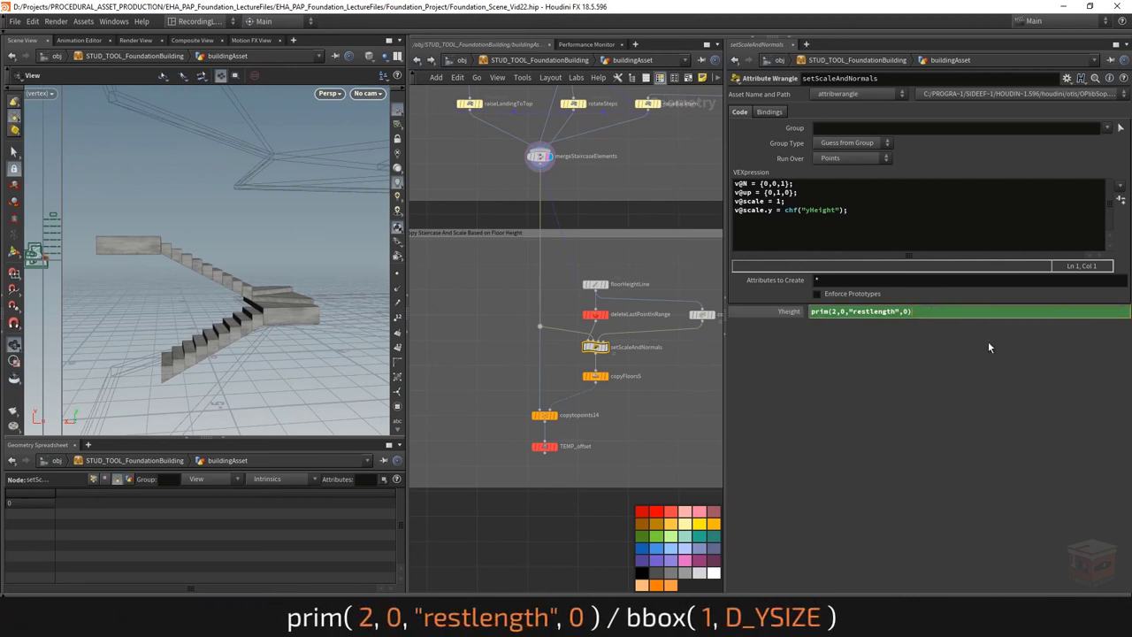
# Divide the Yheight expression by bbox(1,D_YSIZE) and display the stacked floors from copytopoints14.
pyautogui.write('/')
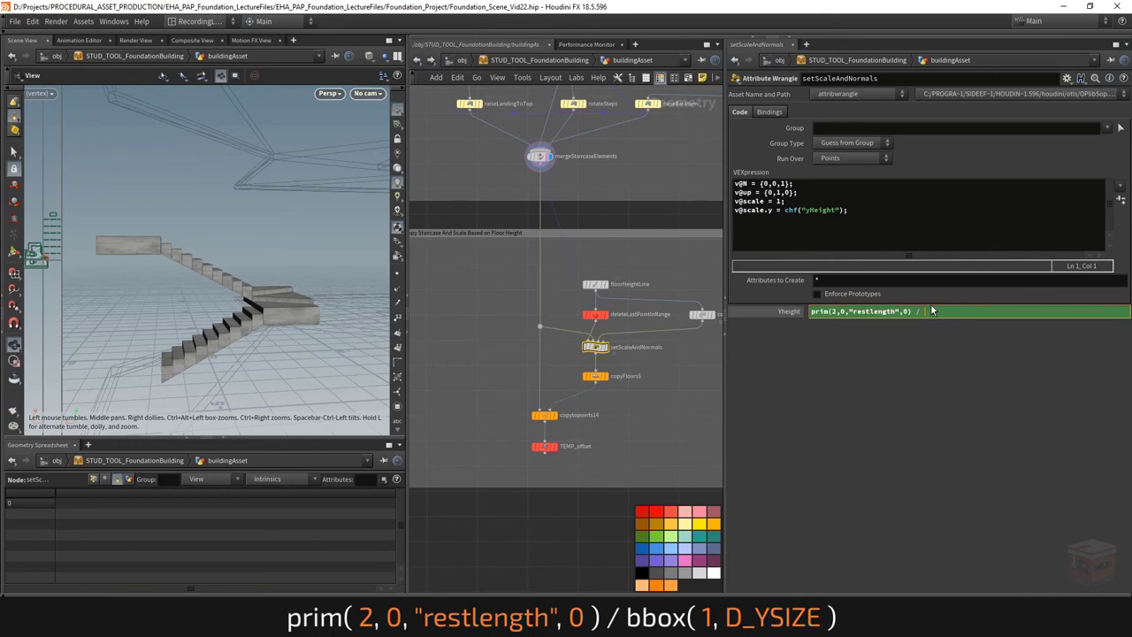
pyautogui.write('bbox()')
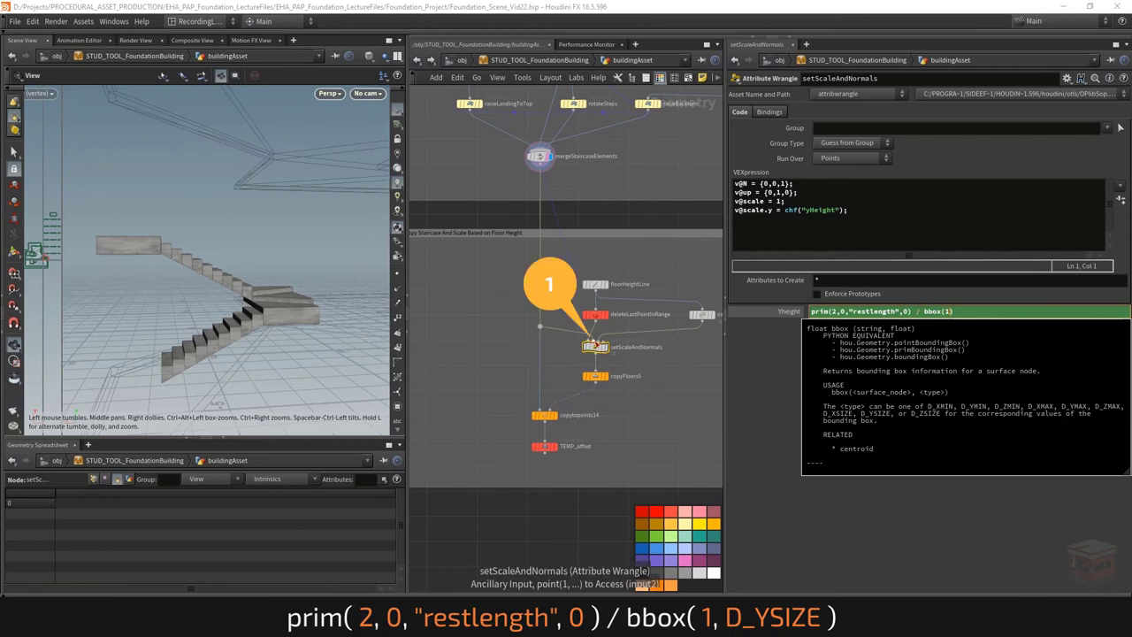
pyautogui.write('1')
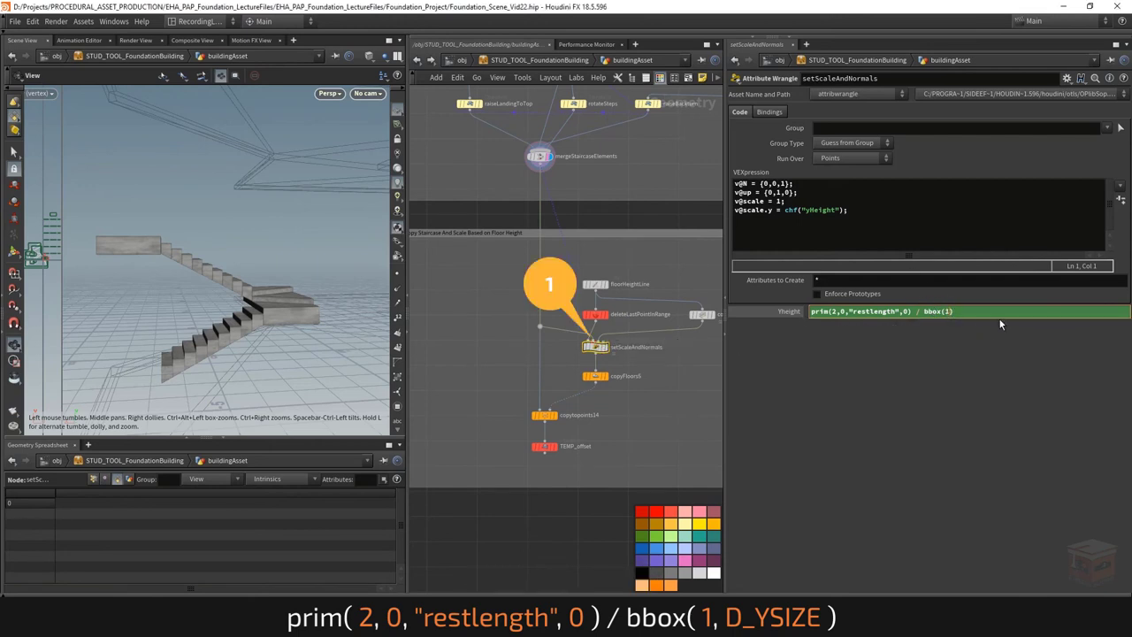
pyautogui.write(',D')
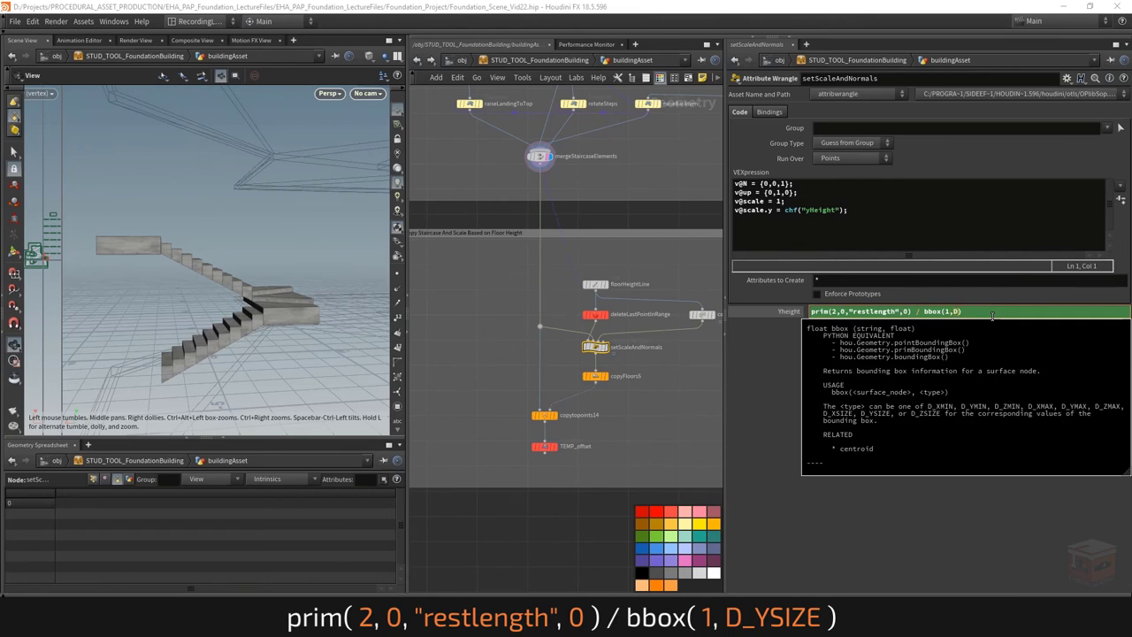
pyautogui.write('_')
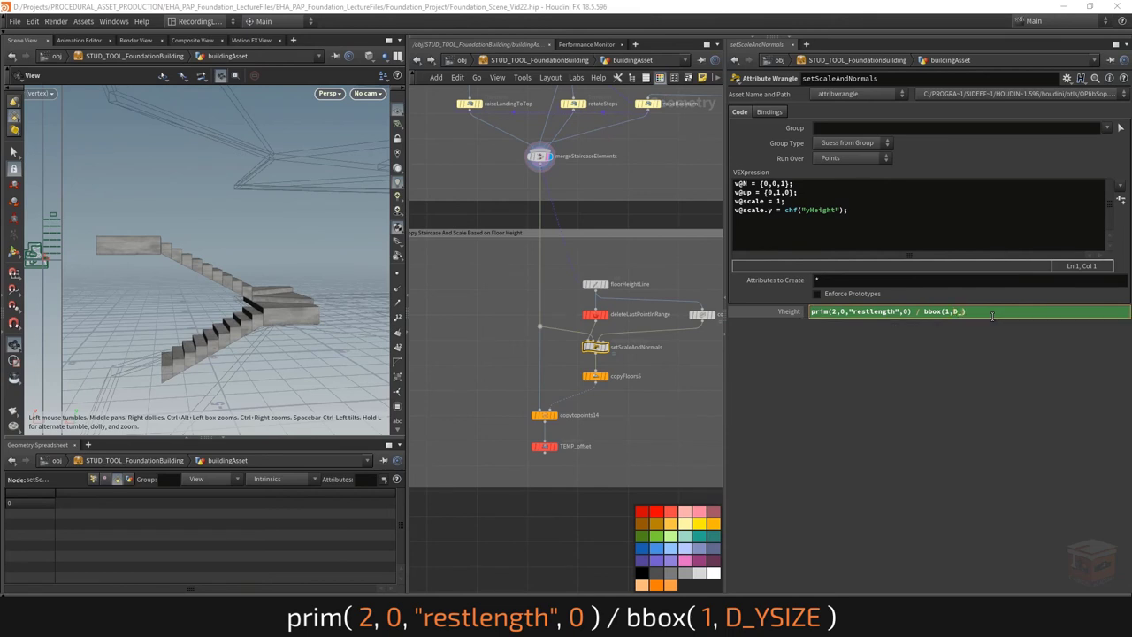
pyautogui.write('YSIZE')
pyautogui.press('Return')
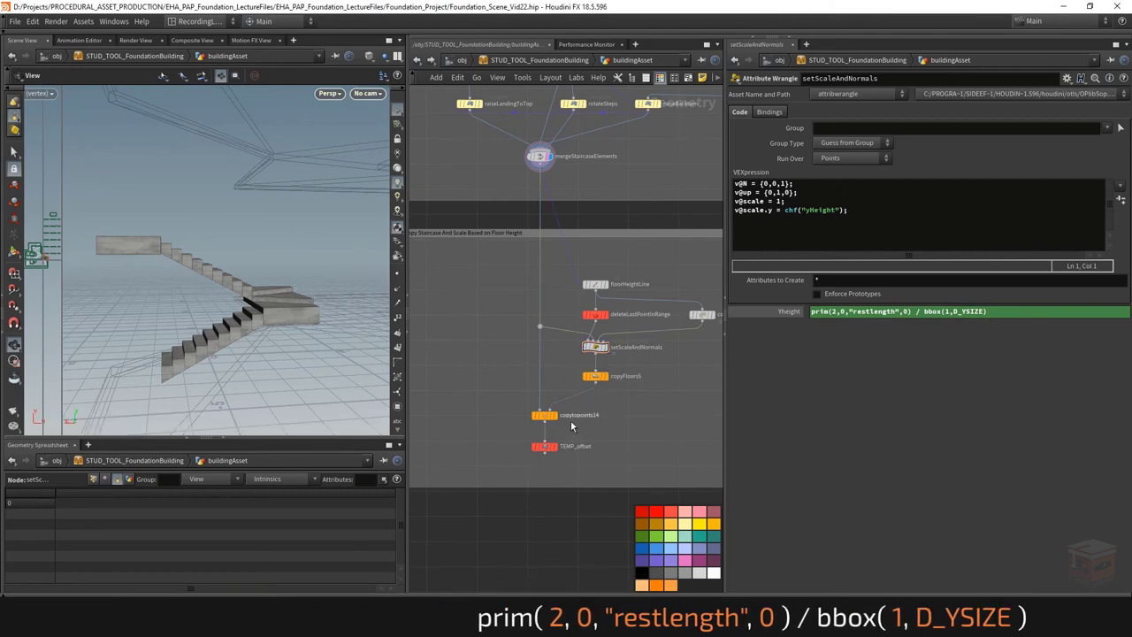
pyautogui.click(557, 416)
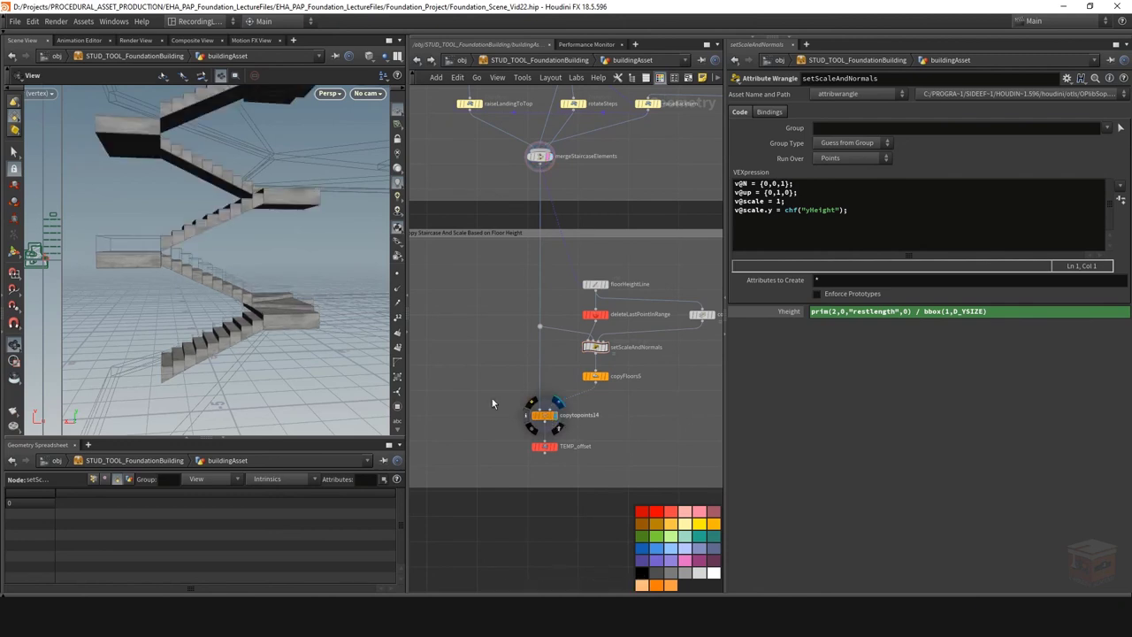
# Display TEMP_offset and orbit close to inspect where landings meet the stair flights.
pyautogui.click(554, 451)
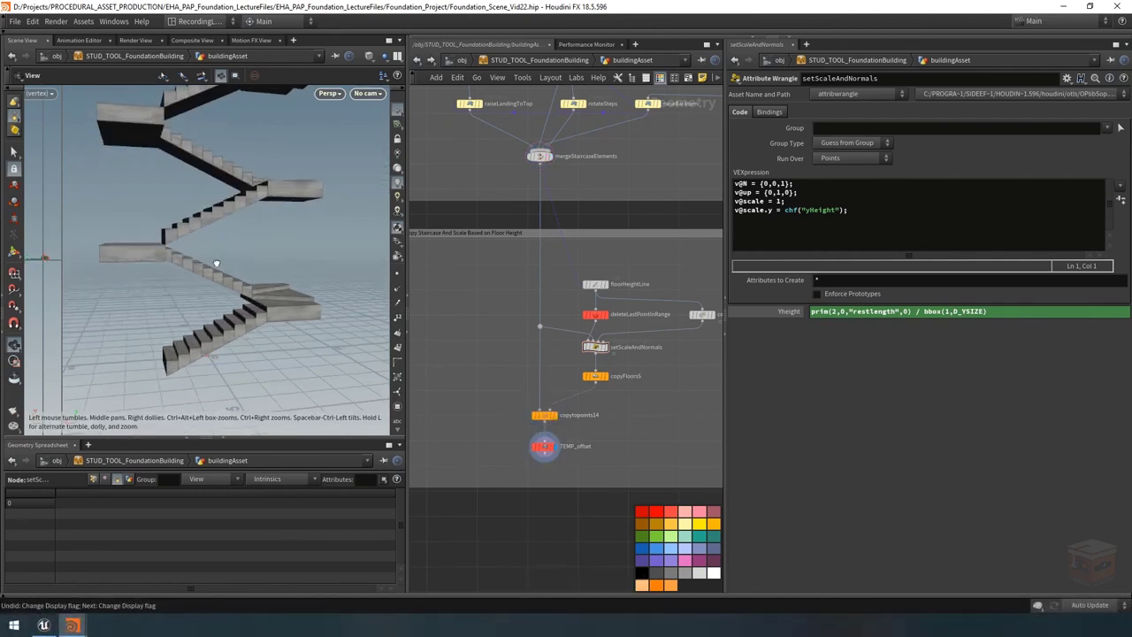
pyautogui.moveTo(216, 264); pyautogui.dragTo(285, 230)
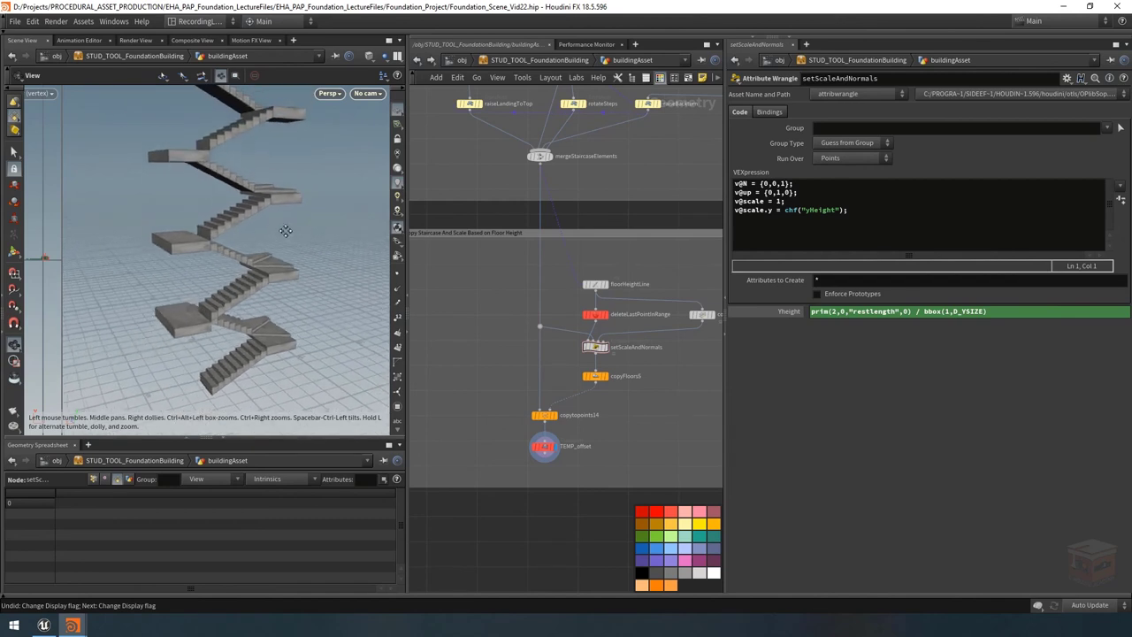
pyautogui.scroll(8, 245, 174)
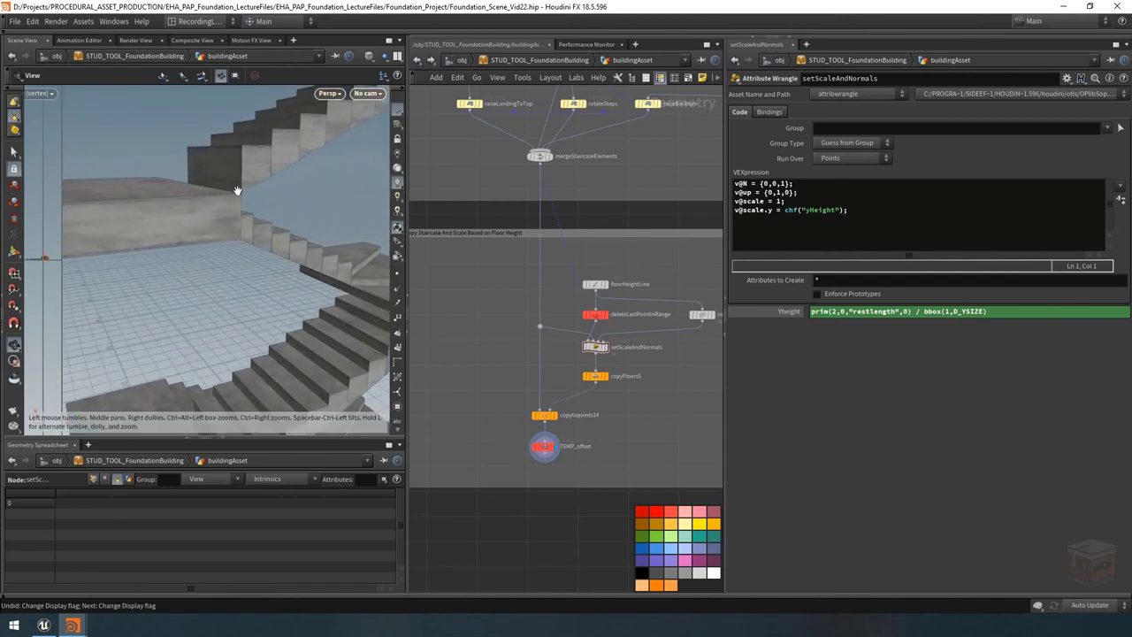
pyautogui.moveTo(237, 191); pyautogui.dragTo(172, 192)
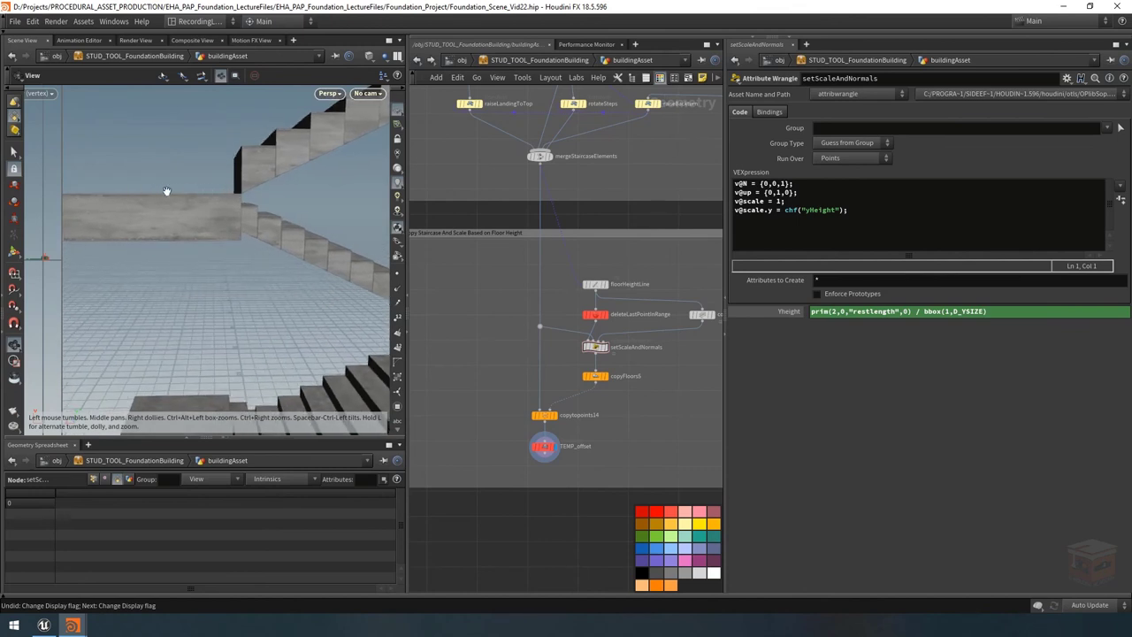
pyautogui.moveTo(247, 197); pyautogui.dragTo(246, 210)
pyautogui.moveTo(243, 234)
pyautogui.mouseDown()
pyautogui.moveTo(258, 229)
pyautogui.moveTo(255, 238)
pyautogui.mouseUp()
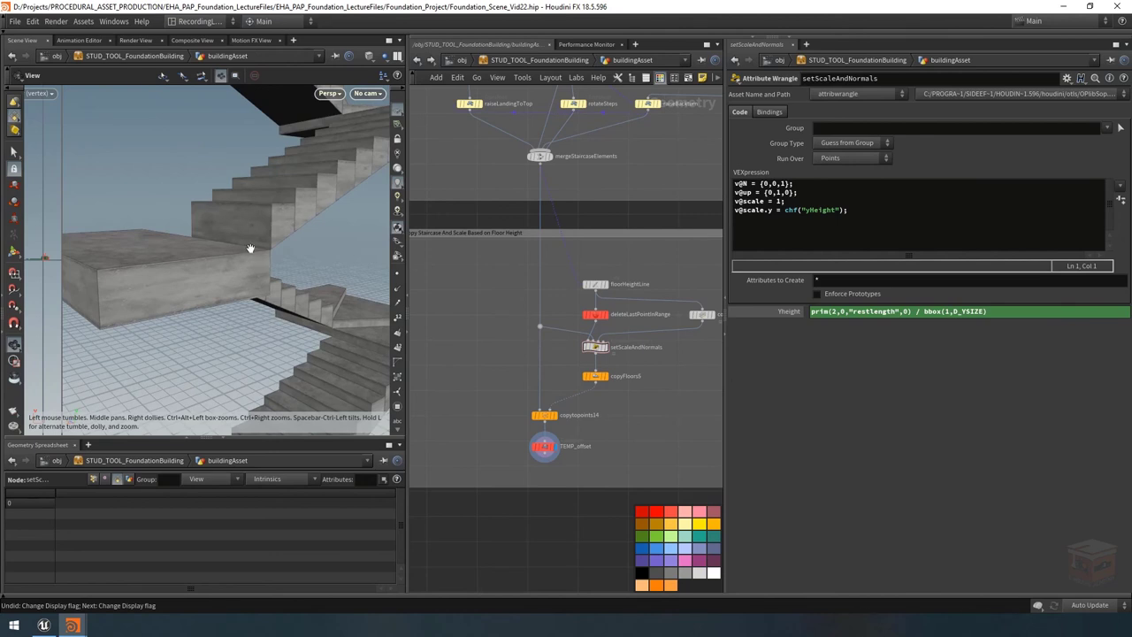
pyautogui.moveTo(251, 245); pyautogui.dragTo(258, 241)
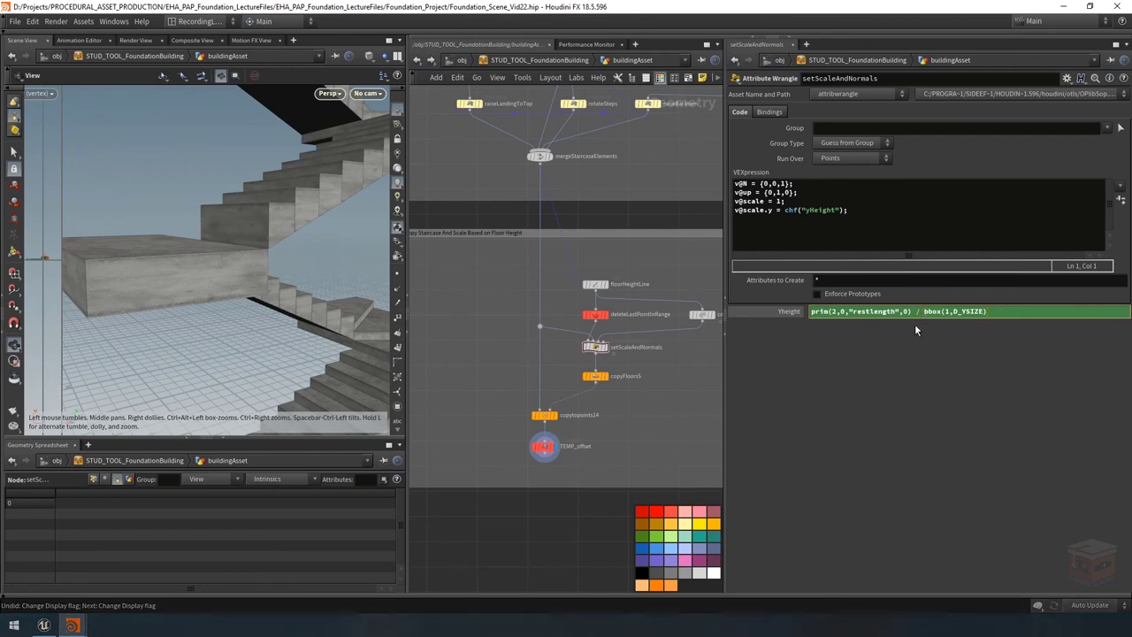
# Add parentheses to the Yheight expression and copy the stepHeight node's Step Height parameter.
pyautogui.write('( ')
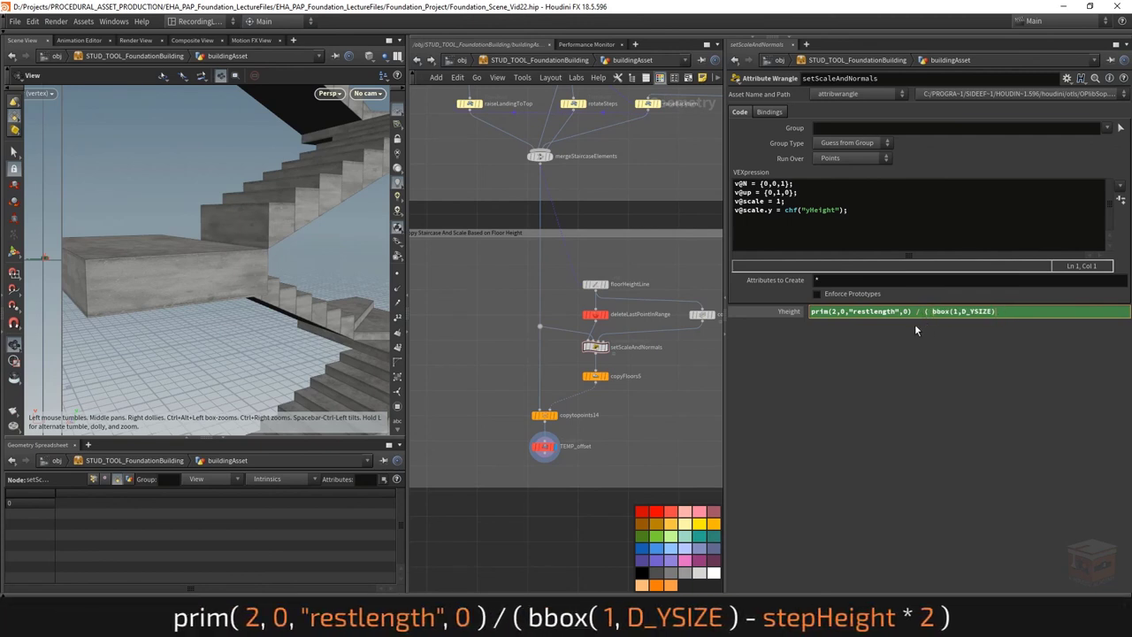
pyautogui.write(' )')
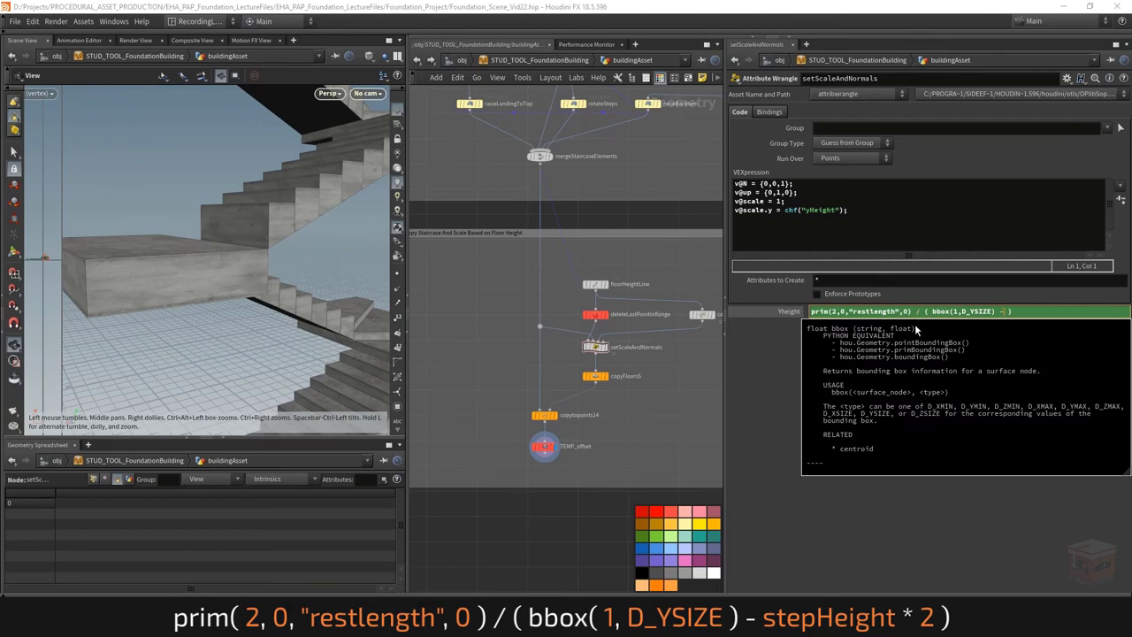
pyautogui.scroll(-5, 623, 230)
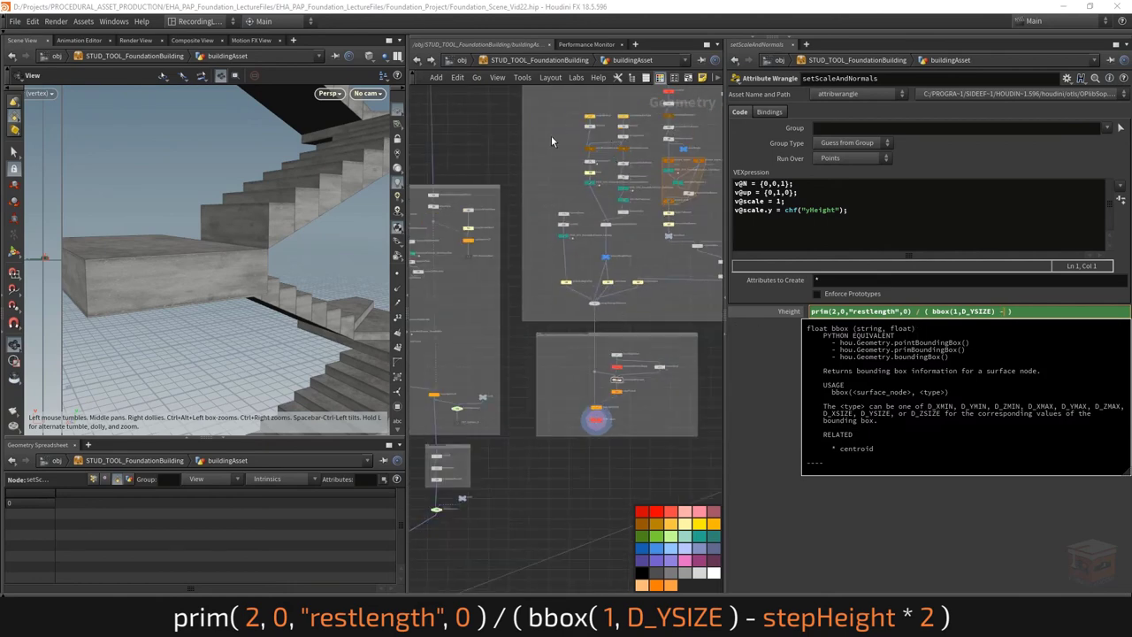
pyautogui.scroll(8, 540, 144)
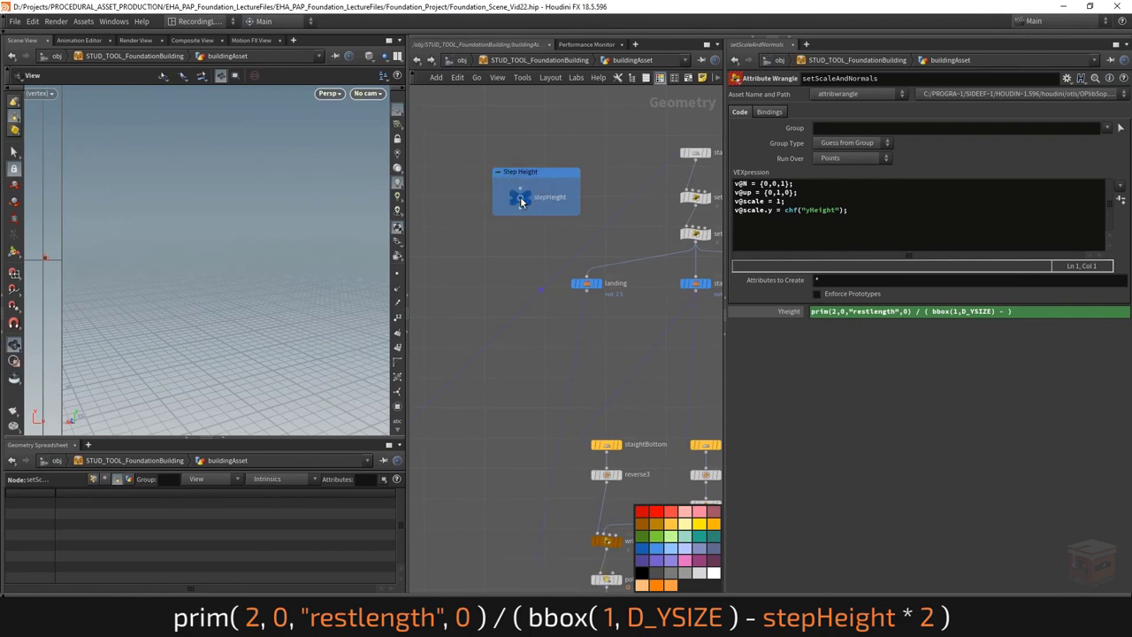
pyautogui.click(520, 196)
pyautogui.rightClick(783, 113)
pyautogui.click(823, 191)
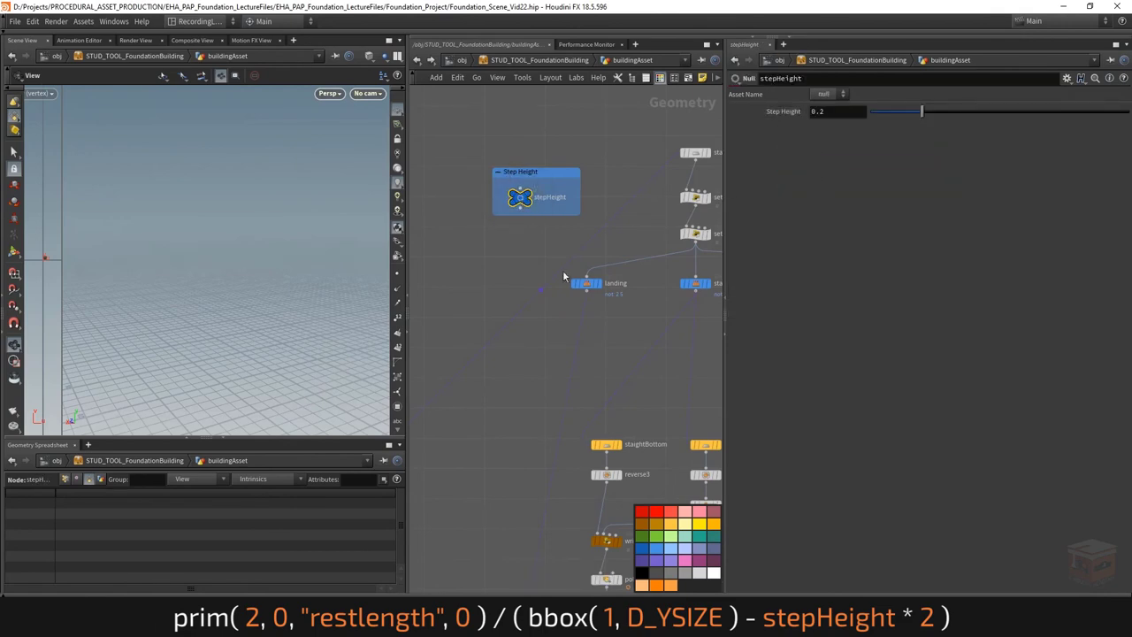
# Paste a relative Step Height reference into Yheight, subtracting it from the bbox height.
pyautogui.scroll(-5, 562, 275)
pyautogui.moveTo(545, 333); pyautogui.dragTo(544, 146, button='middle')
pyautogui.scroll(5, 650, 327)
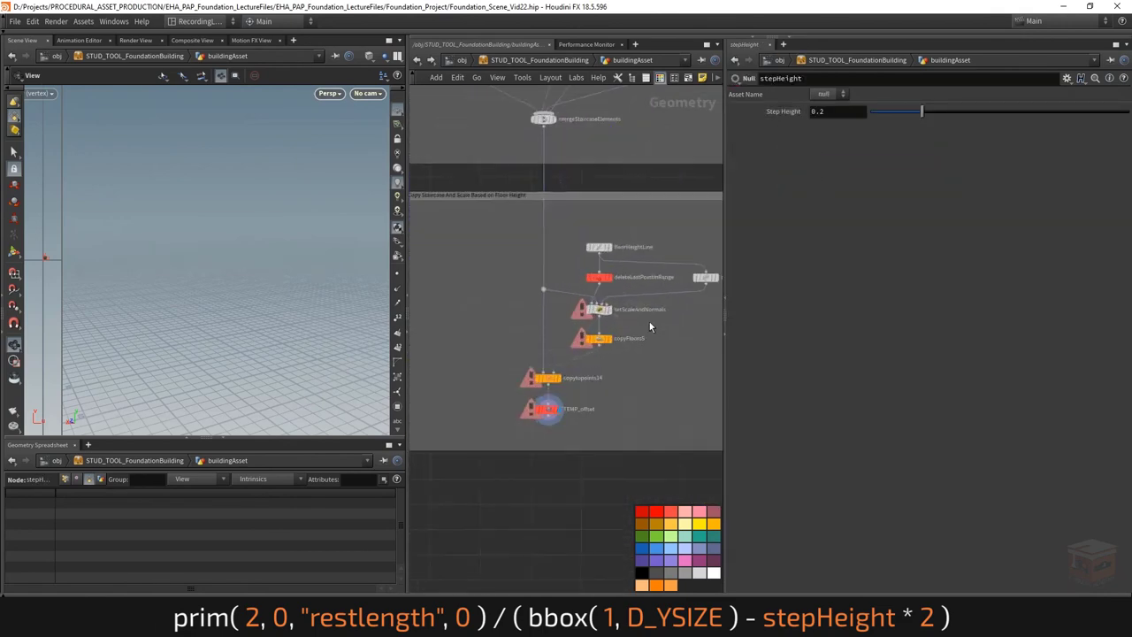
pyautogui.scroll(2, 650, 328)
pyautogui.click(586, 307)
pyautogui.click(1010, 311)
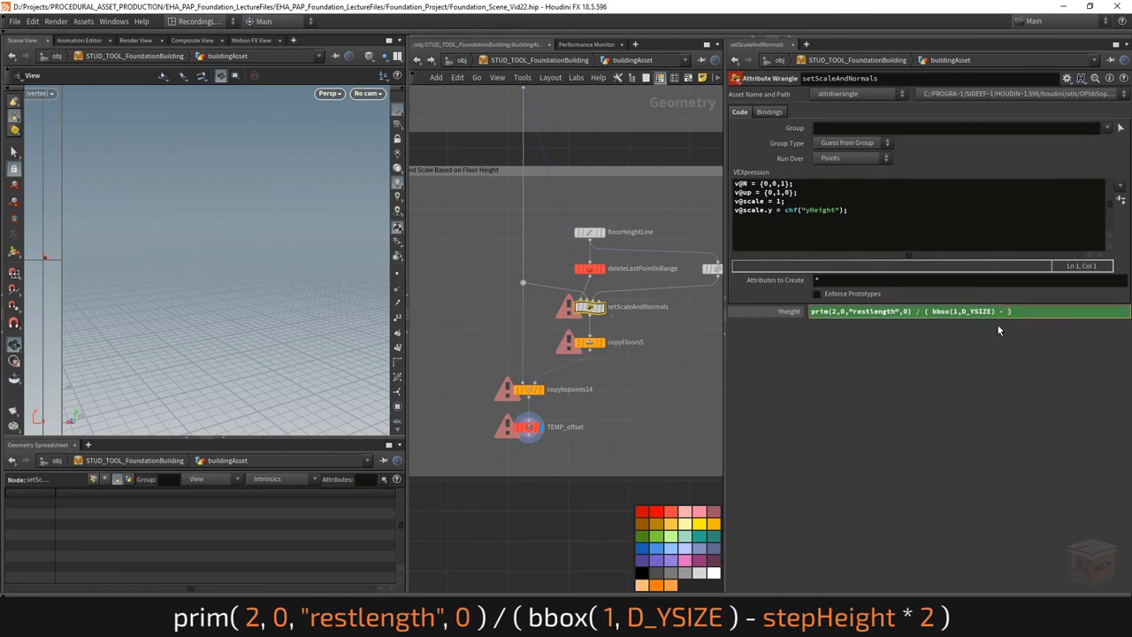
pyautogui.rightClick(1005, 312)
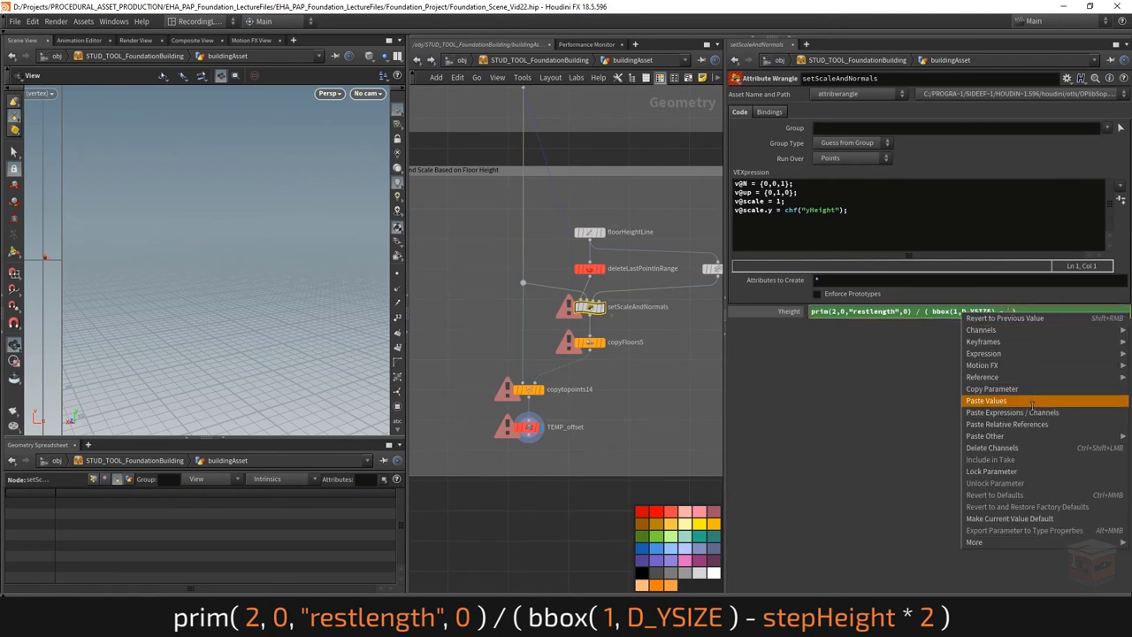
pyautogui.click(1031, 428)
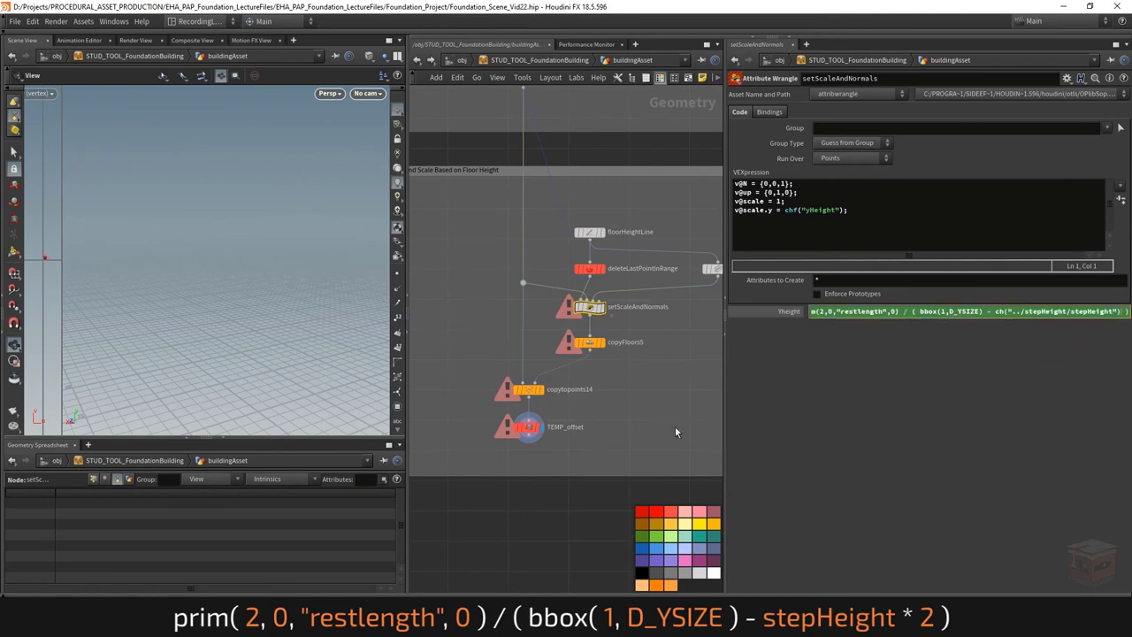
pyautogui.press('Return')
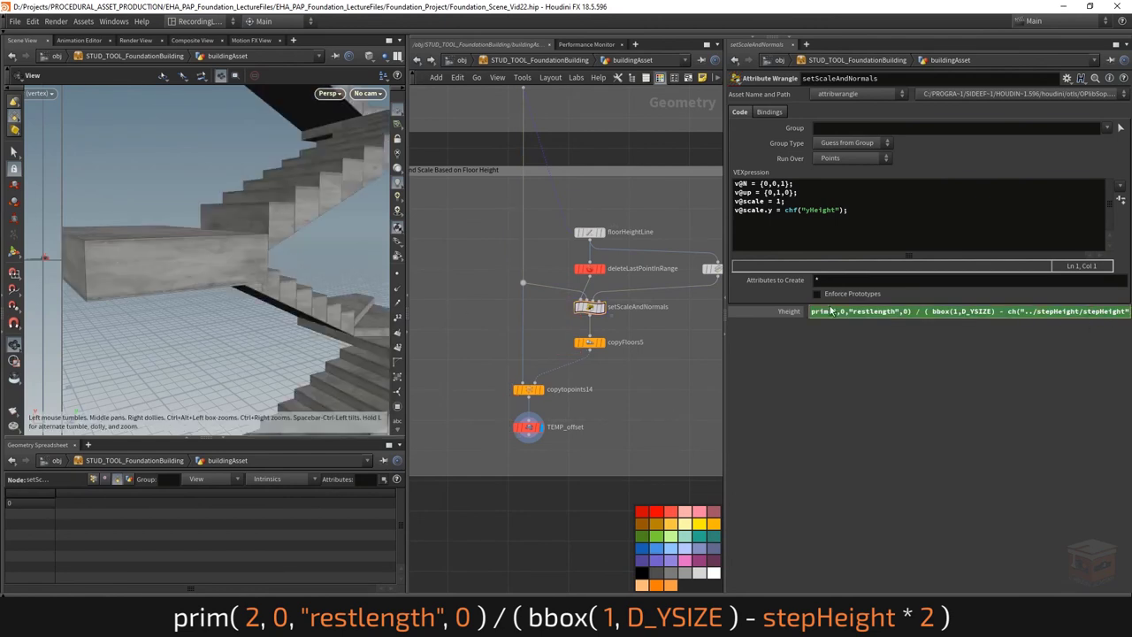
# Multiply the step height by 2 in the Yheight expression and view the rescaled flights.
pyautogui.moveTo(725, 364); pyautogui.dragTo(589, 363)
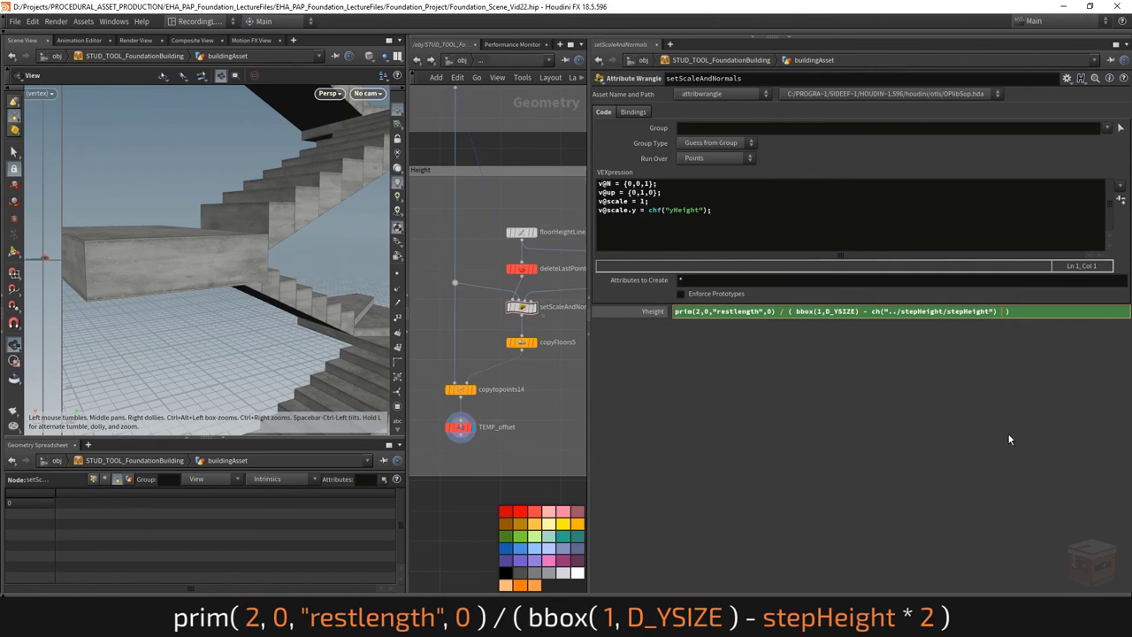
pyautogui.write('* 2')
pyautogui.press('Return')
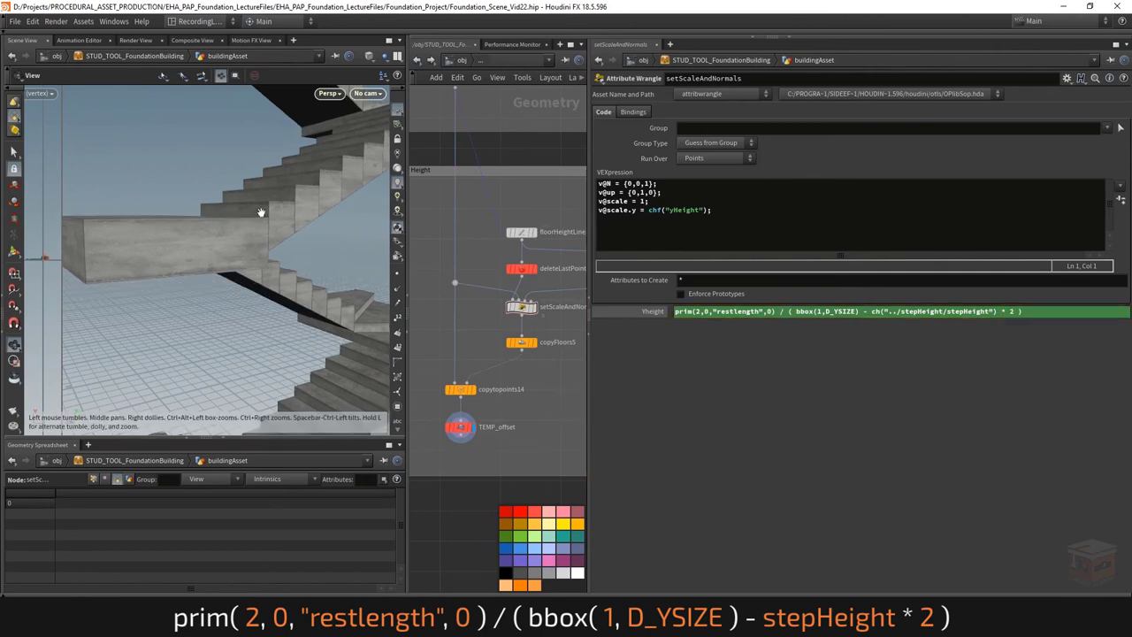
pyautogui.moveTo(303, 231); pyautogui.dragTo(278, 225)
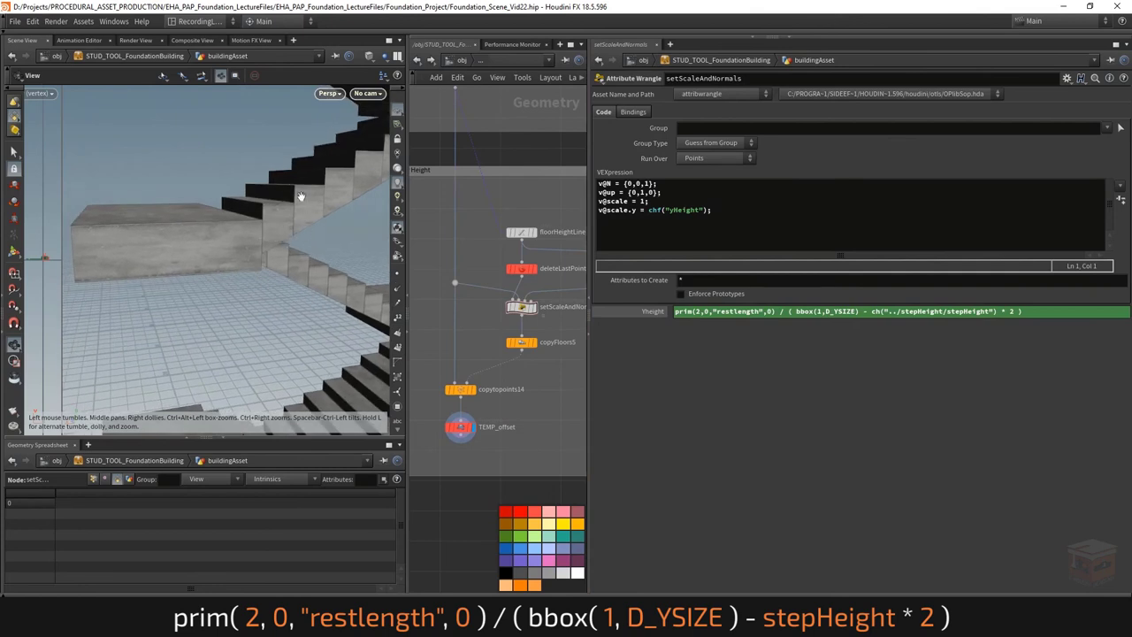
# Widen the network pane and orbit around the tall rescaled staircase from several sides.
pyautogui.scroll(-3, 553, 420)
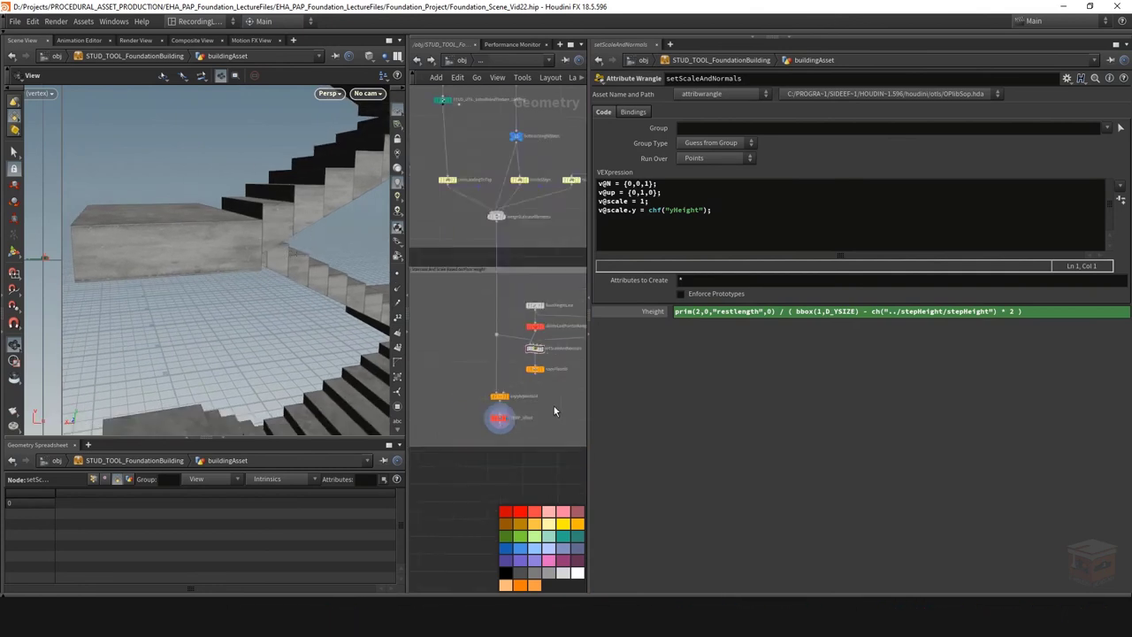
pyautogui.scroll(-2, 554, 410)
pyautogui.moveTo(588, 318); pyautogui.dragTo(851, 318)
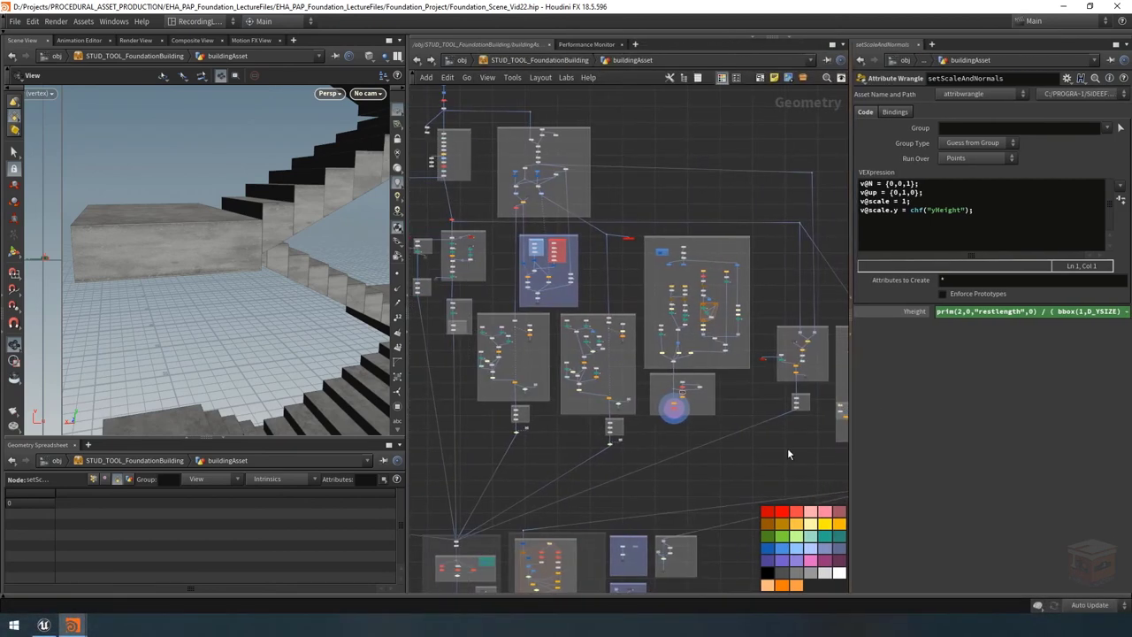
pyautogui.scroll(-2, 788, 454)
pyautogui.scroll(5, 597, 334)
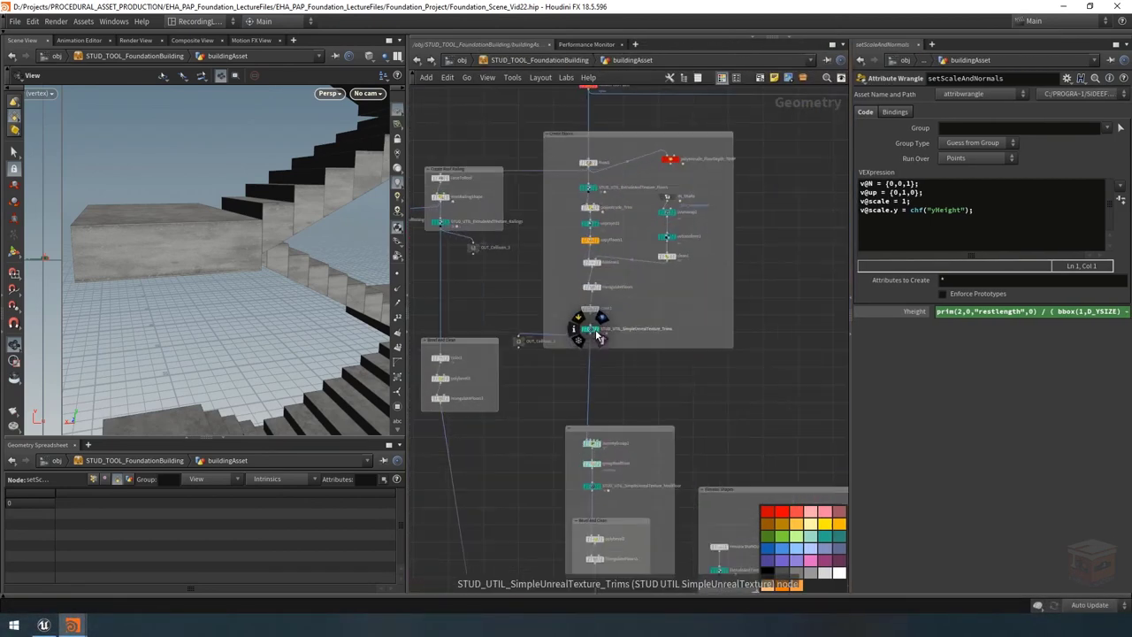
pyautogui.scroll(4, 597, 334)
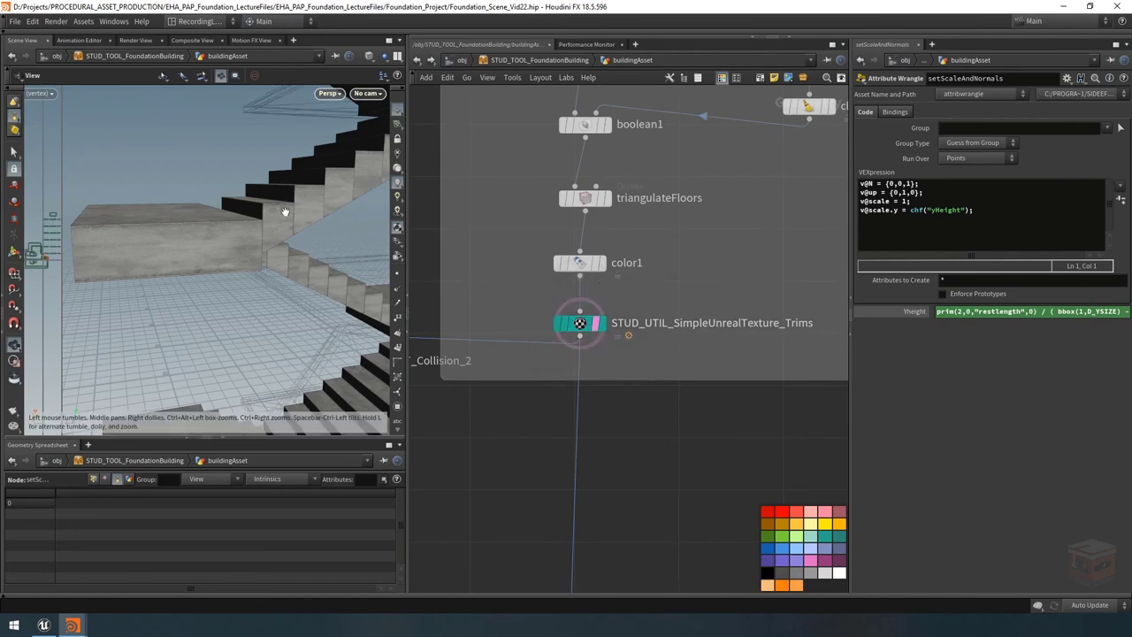
pyautogui.scroll(-6, 215, 213)
pyautogui.moveTo(216, 213); pyautogui.dragTo(234, 251)
pyautogui.scroll(5, 270, 247)
pyautogui.scroll(-5, 195, 221)
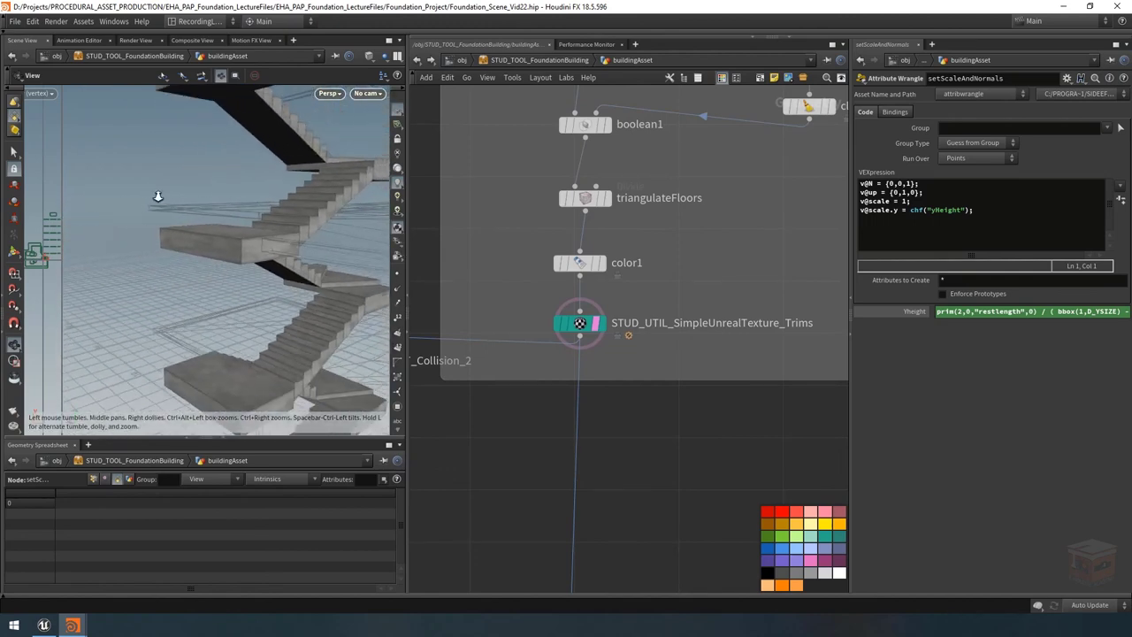
pyautogui.moveTo(157, 194); pyautogui.dragTo(255, 266)
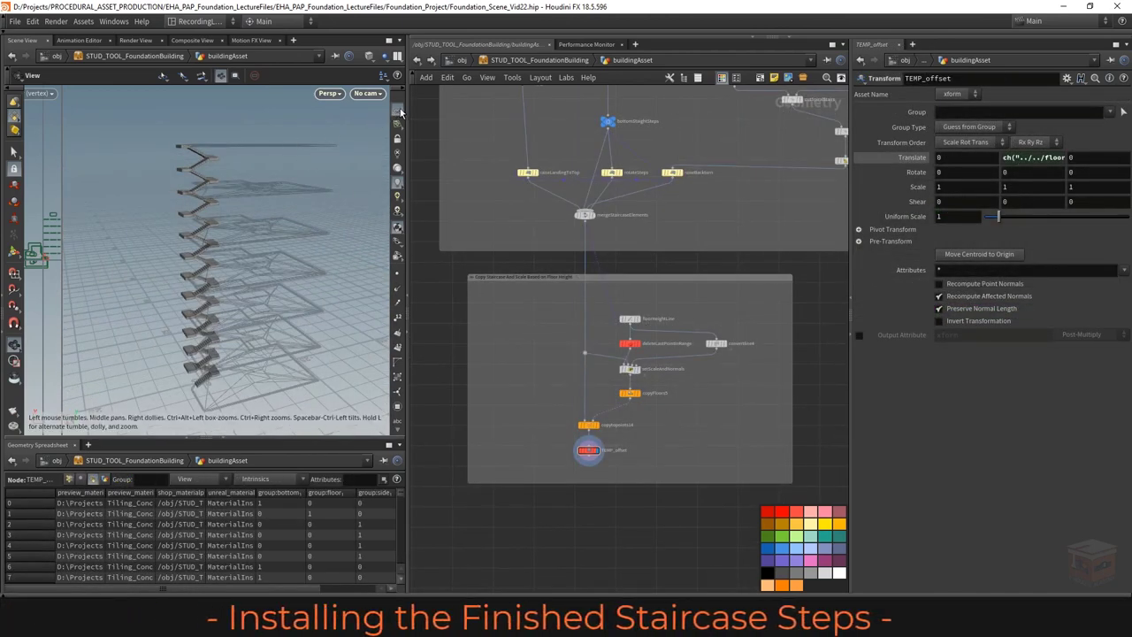
# Orbit the staircase tower and compare it against the ExampleScene reference.
pyautogui.moveTo(370, 121); pyautogui.dragTo(307, 165)
pyautogui.moveTo(221, 264); pyautogui.dragTo(206, 242)
pyautogui.moveTo(237, 281); pyautogui.dragTo(249, 303)
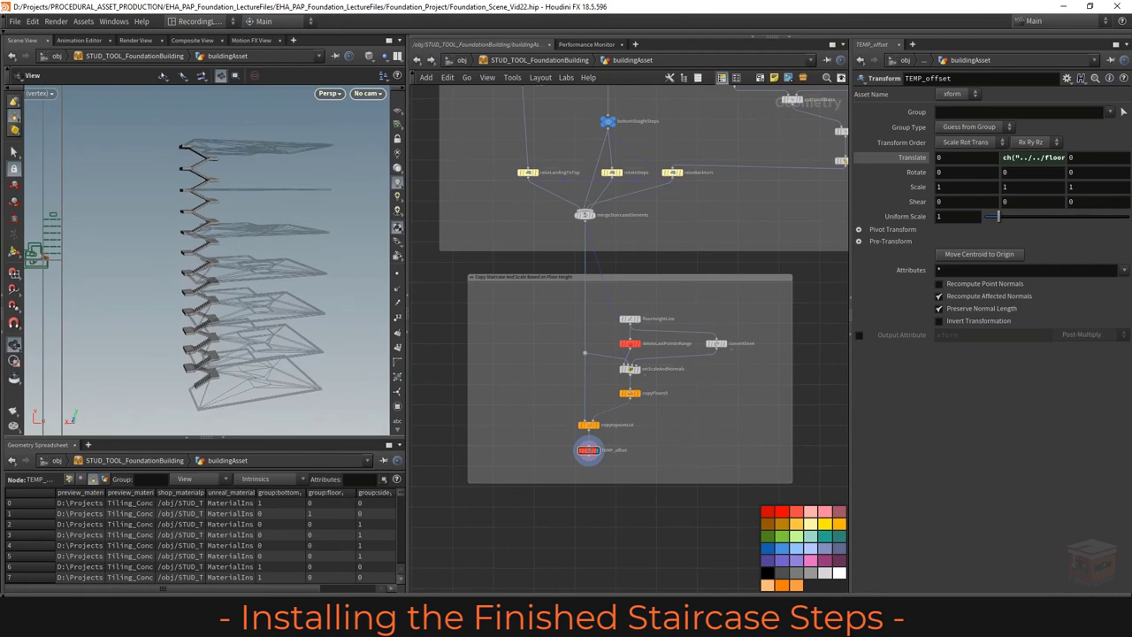
pyautogui.hotkey('alt', 'Tab')
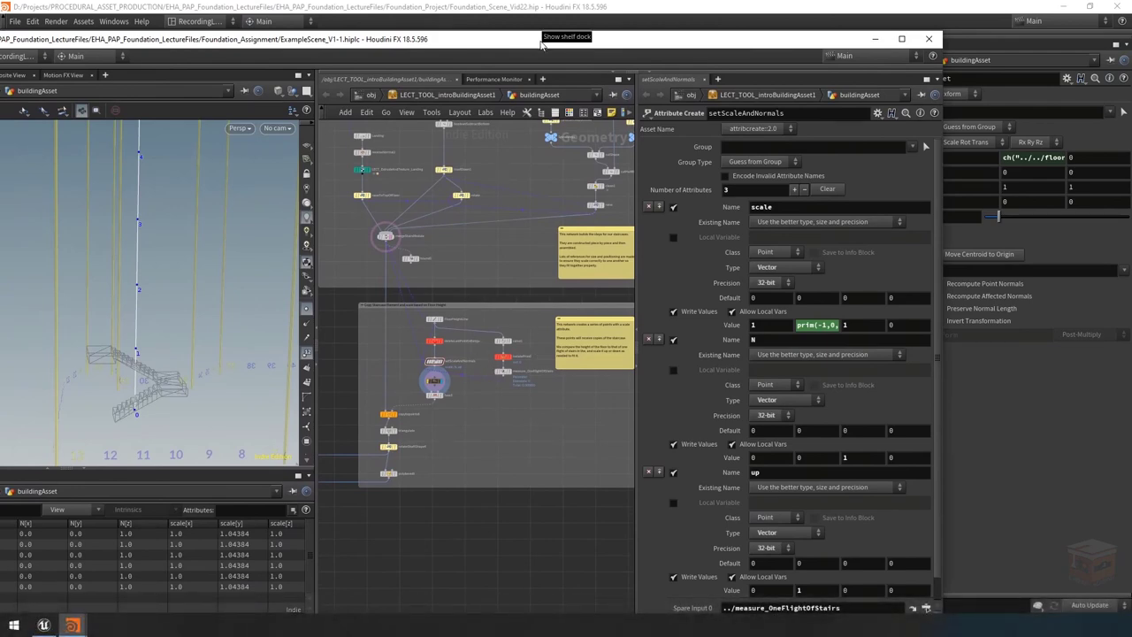
pyautogui.hotkey('alt', 'Tab')
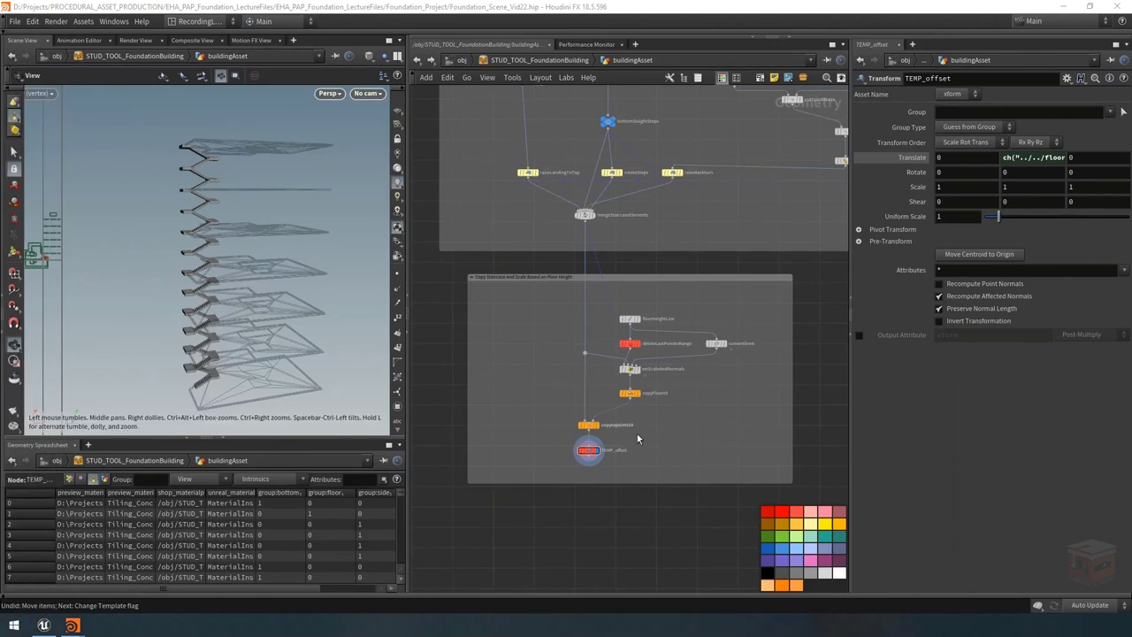
# Move TEMP_offset to the right and display the copytopoints13 shaft column.
pyautogui.moveTo(707, 414); pyautogui.dragTo(715, 417, button='middle')
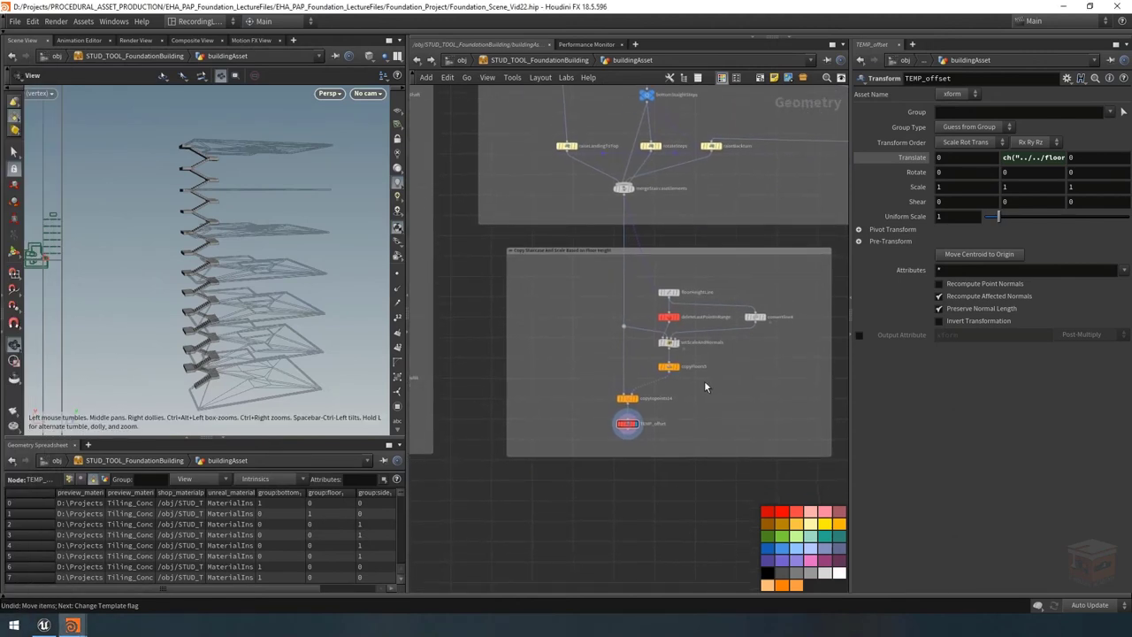
pyautogui.moveTo(627, 424); pyautogui.dragTo(741, 418)
pyautogui.scroll(-4, 656, 431)
pyautogui.scroll(1, 546, 425)
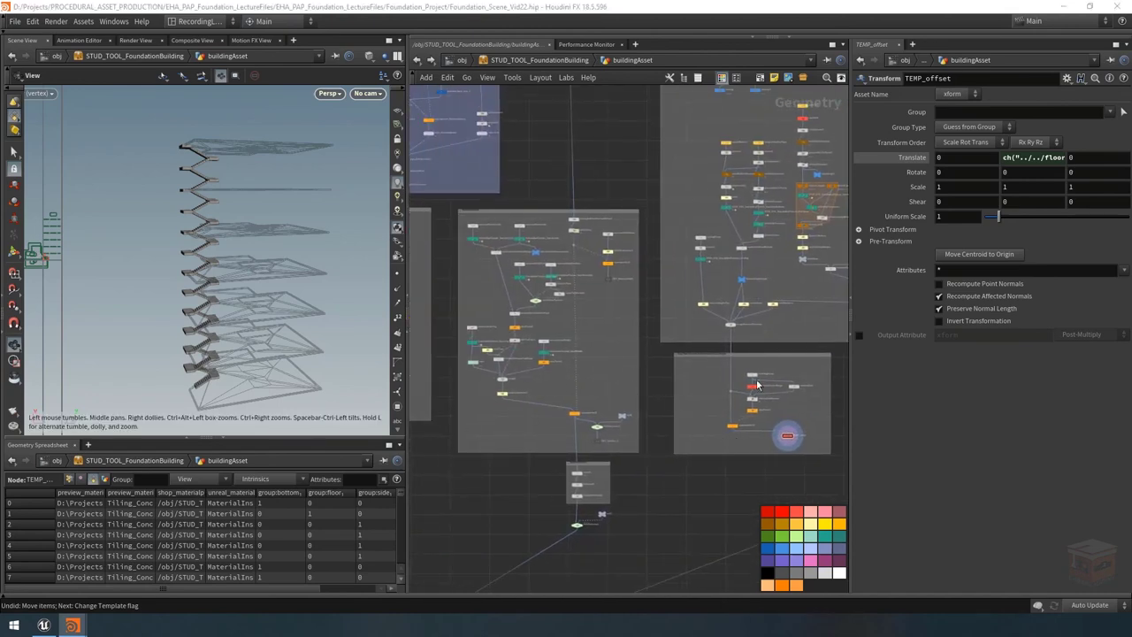
pyautogui.scroll(5, 597, 403)
pyautogui.moveTo(593, 395); pyautogui.dragTo(532, 383, button='middle')
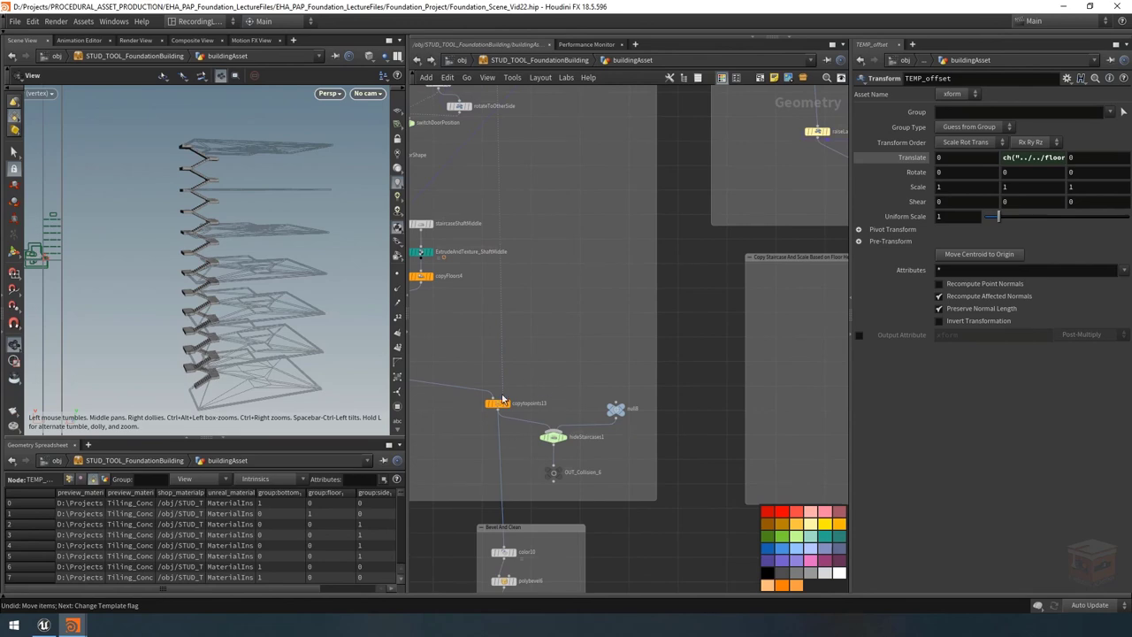
pyautogui.click(510, 403)
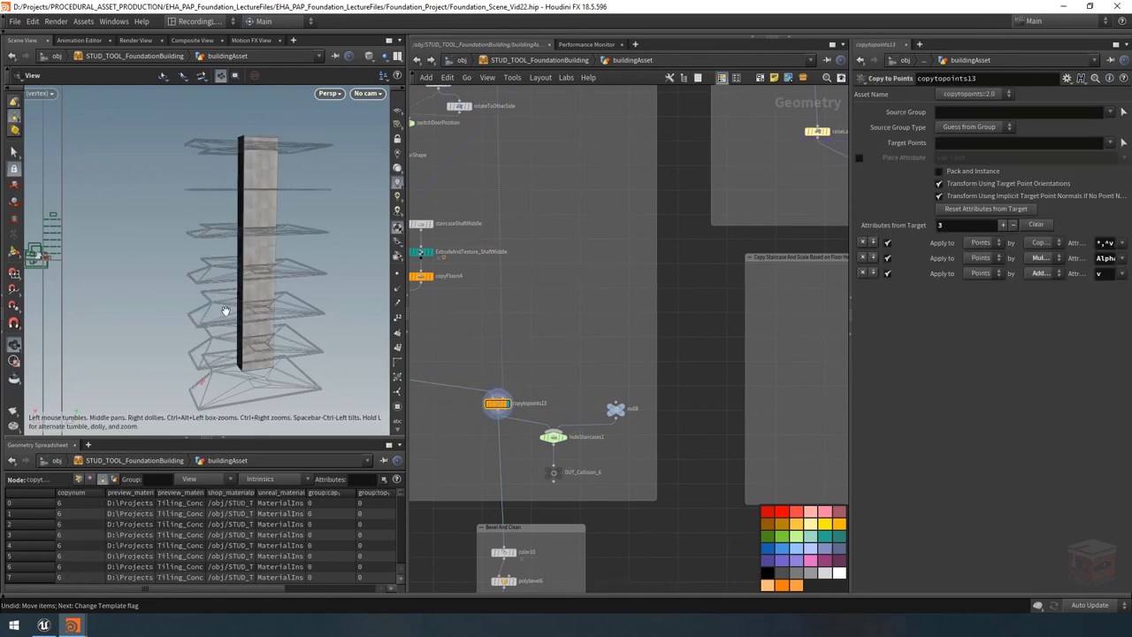
# Duplicate copytopoints13 as copytopoints15 and place it beside the original.
pyautogui.moveTo(225, 310); pyautogui.dragTo(351, 208)
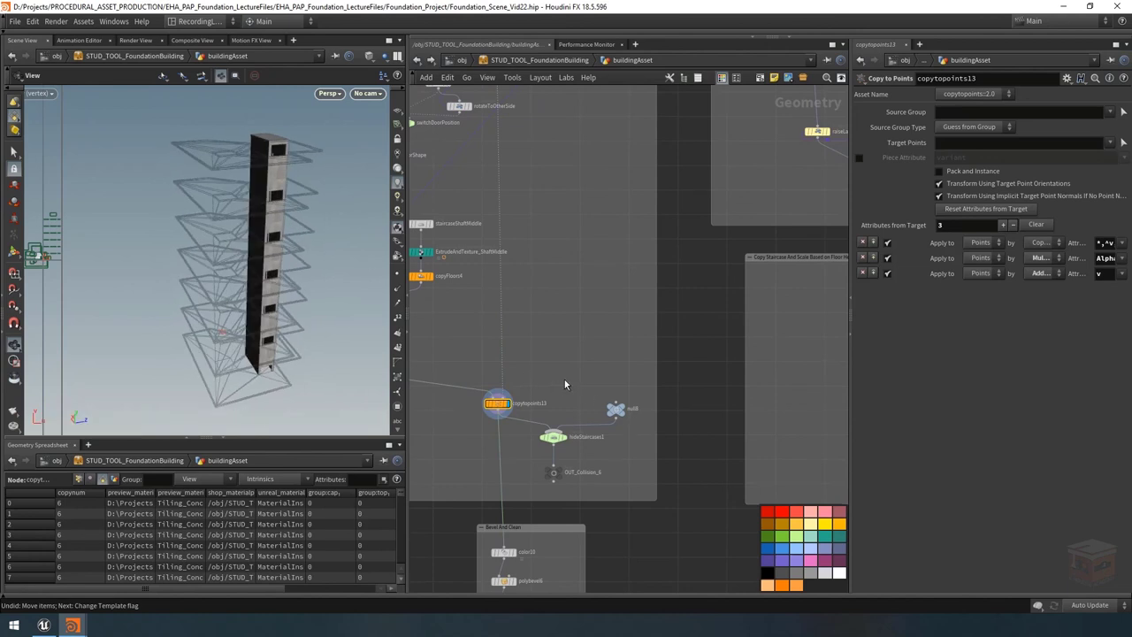
pyautogui.moveTo(565, 383); pyautogui.dragTo(560, 370, button='middle')
pyautogui.hotkey('ctrl', 'c')
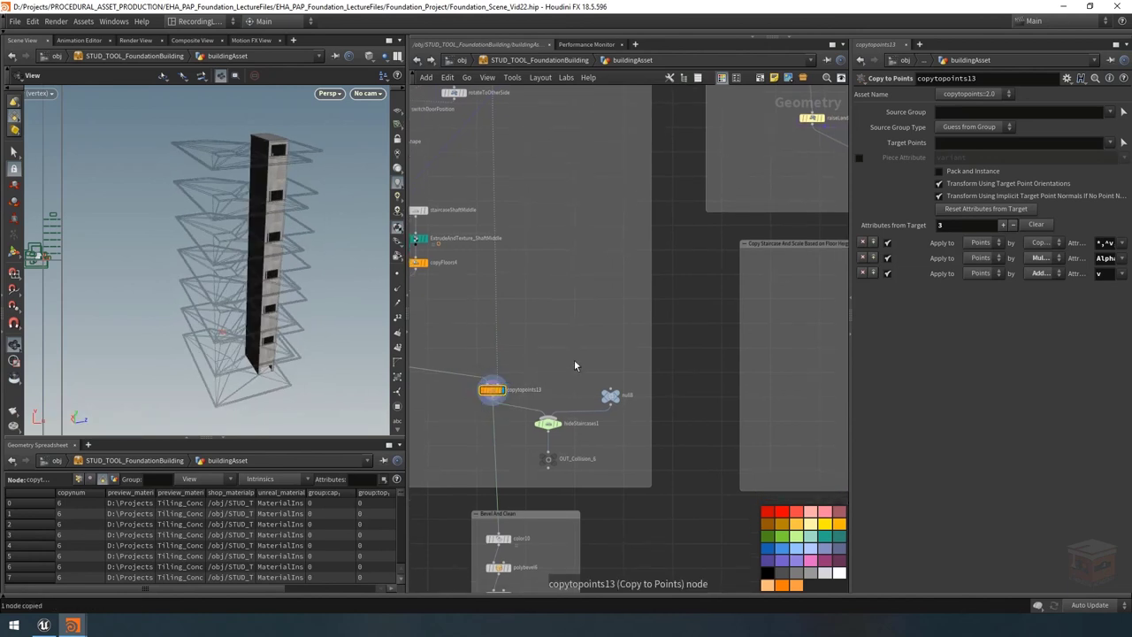
pyautogui.hotkey('ctrl', 'v')
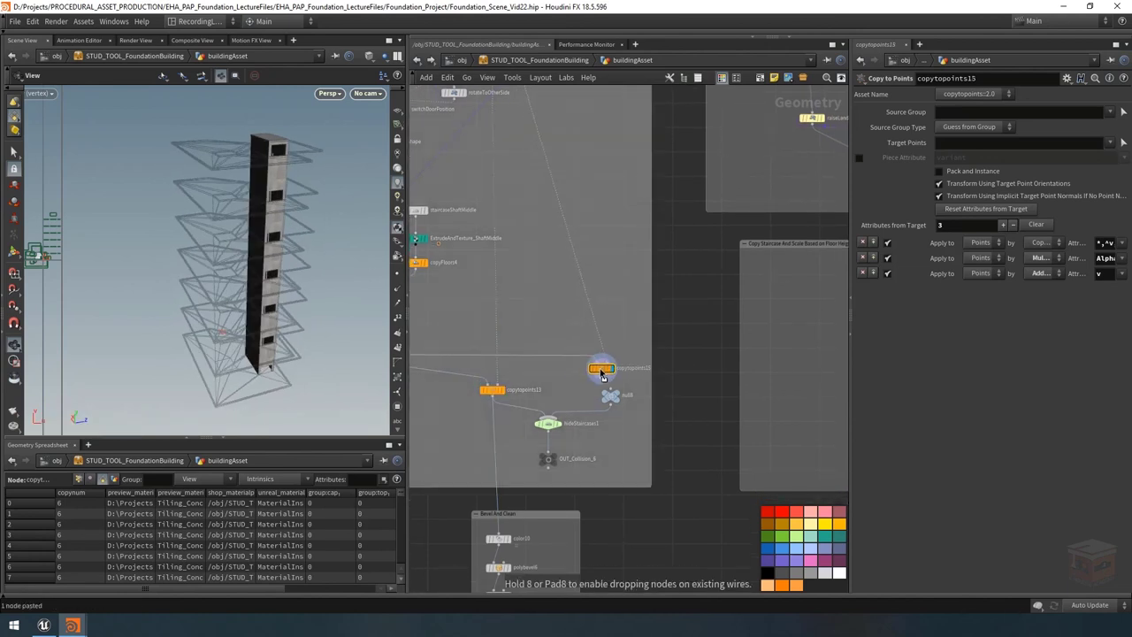
pyautogui.click(591, 369)
pyautogui.scroll(-3, 539, 291)
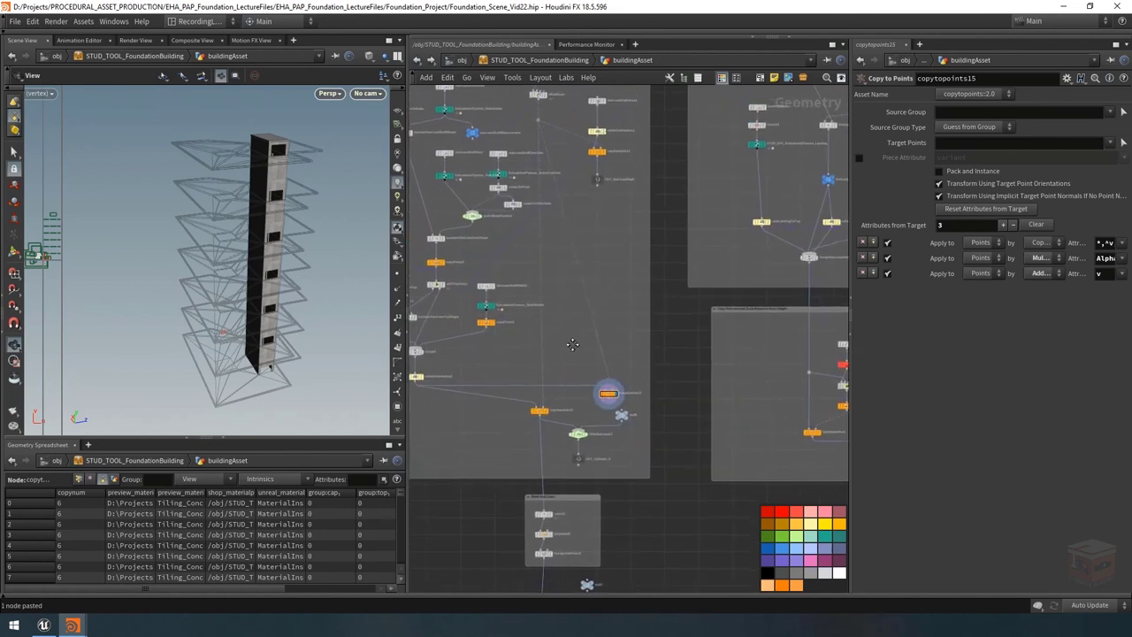
pyautogui.moveTo(572, 344); pyautogui.dragTo(581, 351, button='middle')
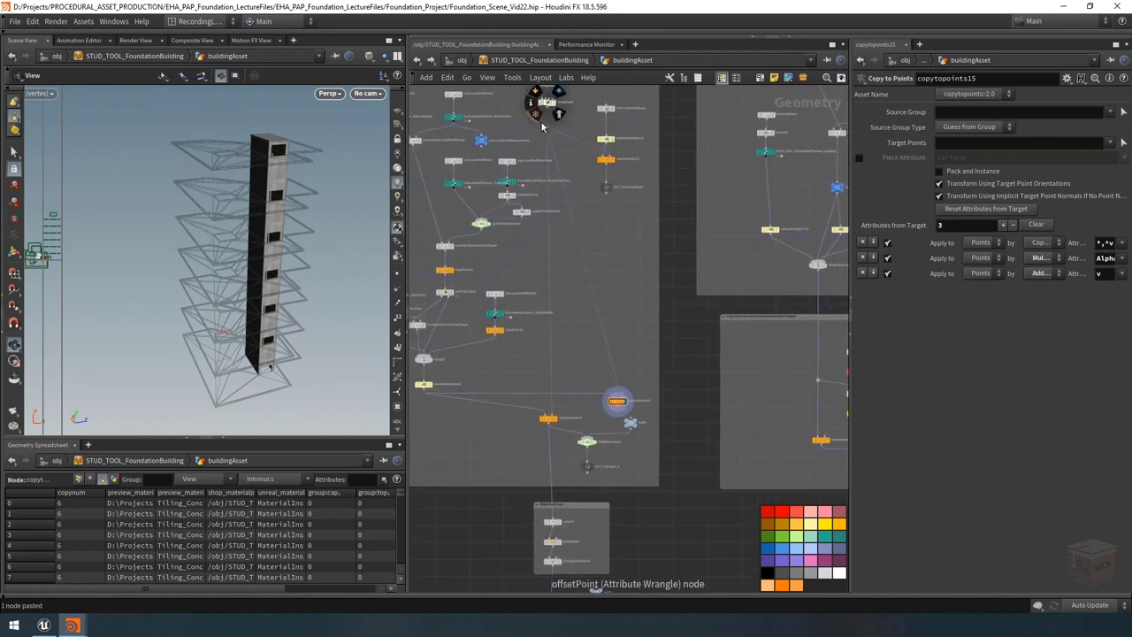
pyautogui.scroll(3, 646, 382)
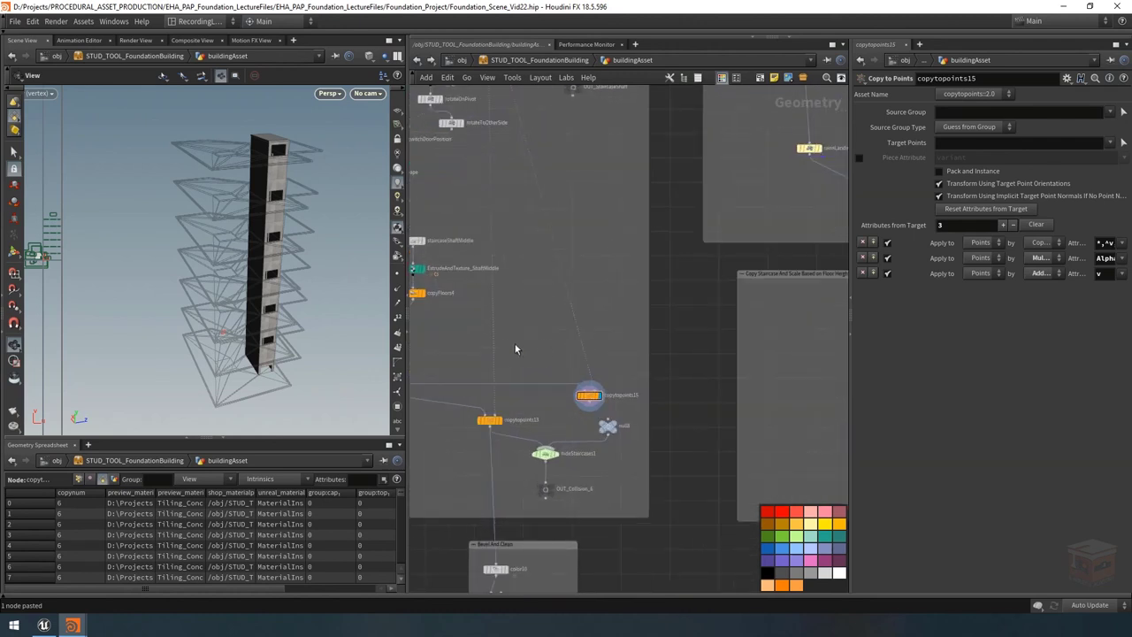
# Place the pasted null8, hideStaircases1 and OUT_Collision_6 nodes slightly lower in the network.
pyautogui.click(576, 328)
pyautogui.scroll(-1, 531, 344)
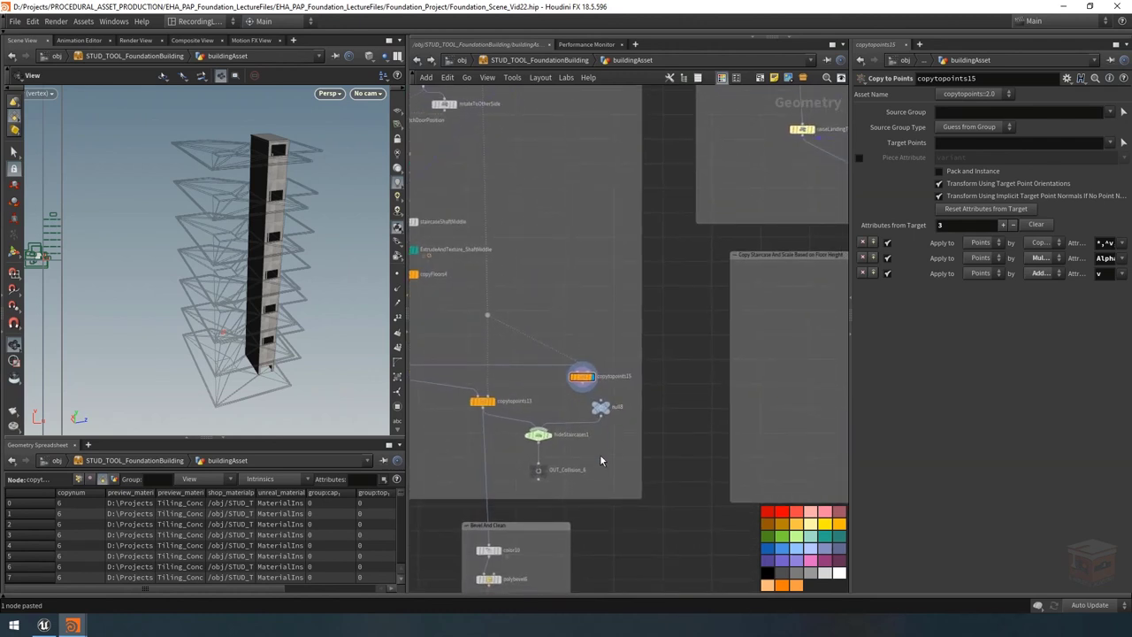
pyautogui.scroll(-2, 588, 442)
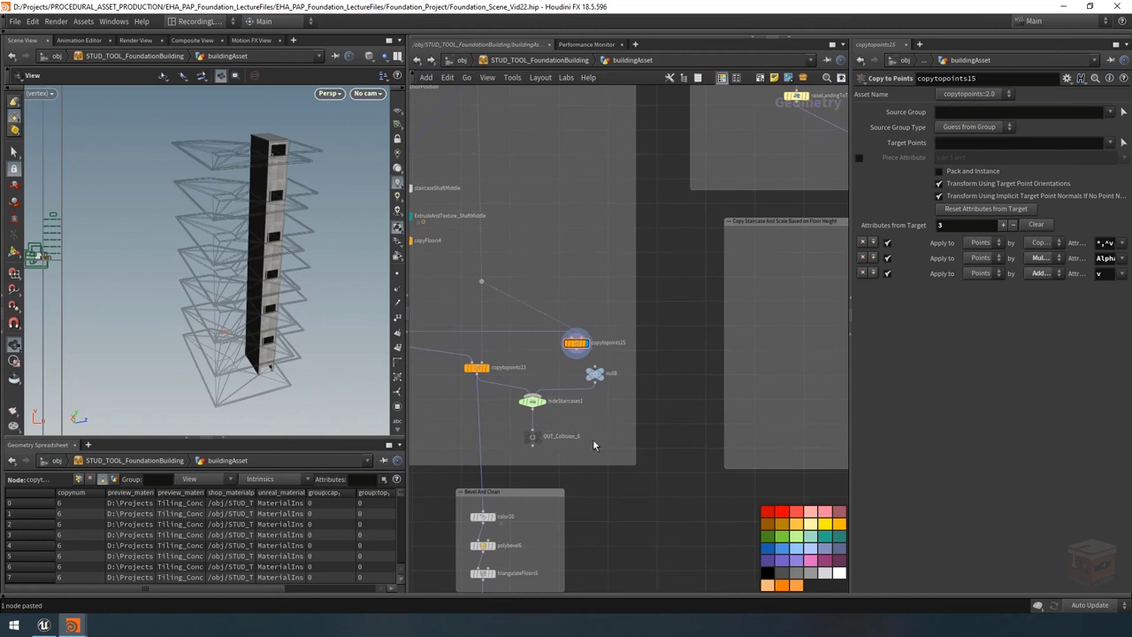
pyautogui.moveTo(607, 448); pyautogui.dragTo(520, 371)
pyautogui.scroll(-4, 636, 482)
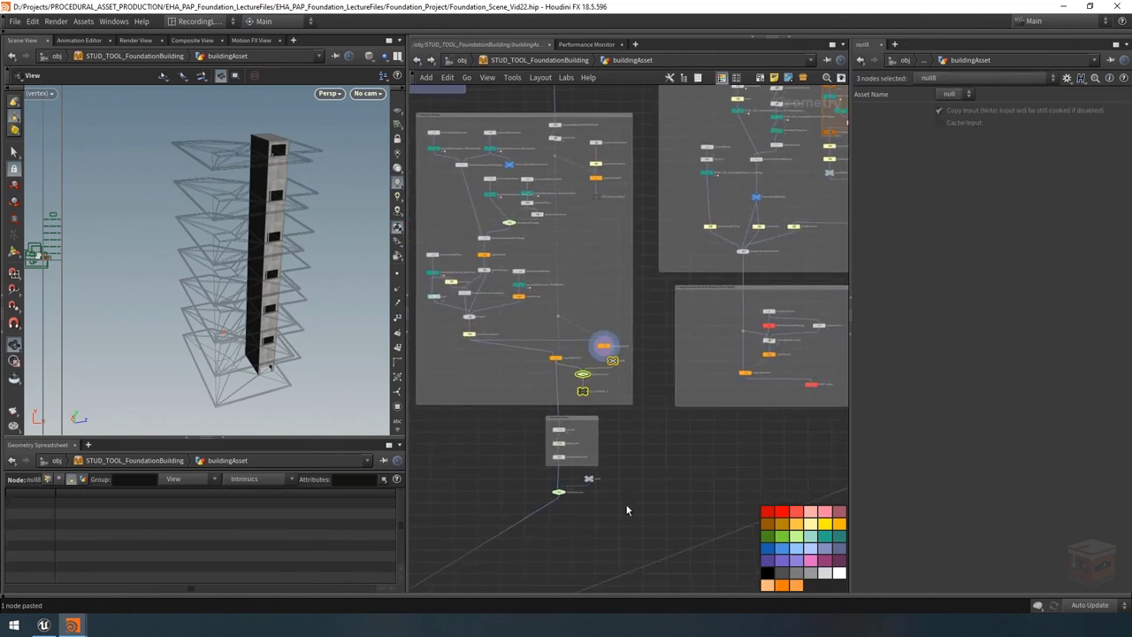
pyautogui.click(533, 422)
pyautogui.moveTo(579, 422); pyautogui.dragTo(579, 448)
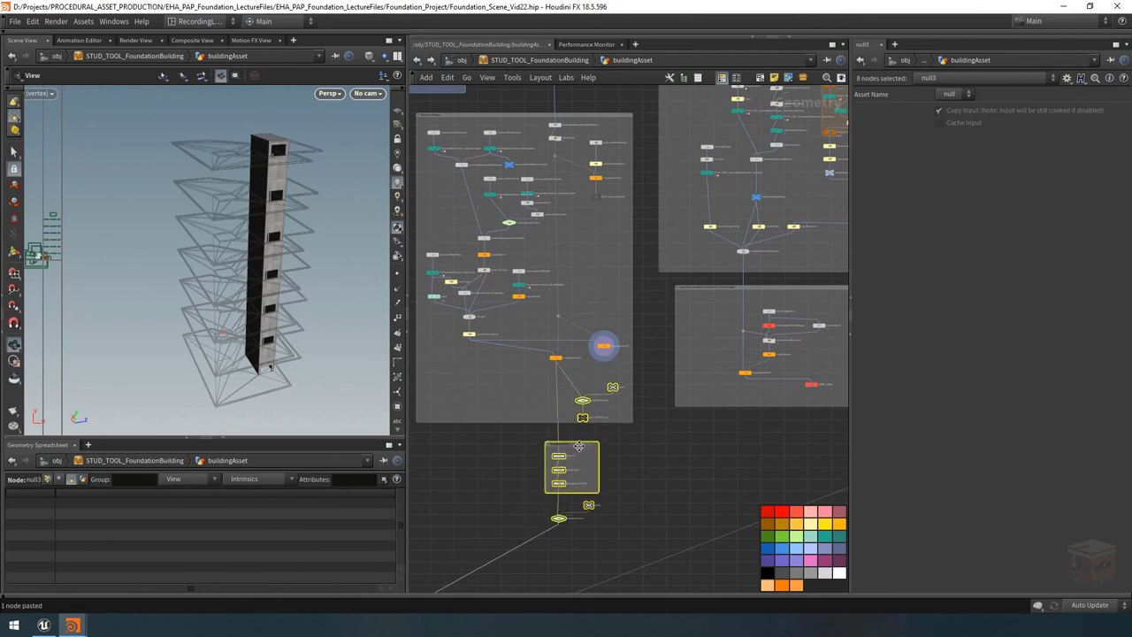
pyautogui.click(614, 426)
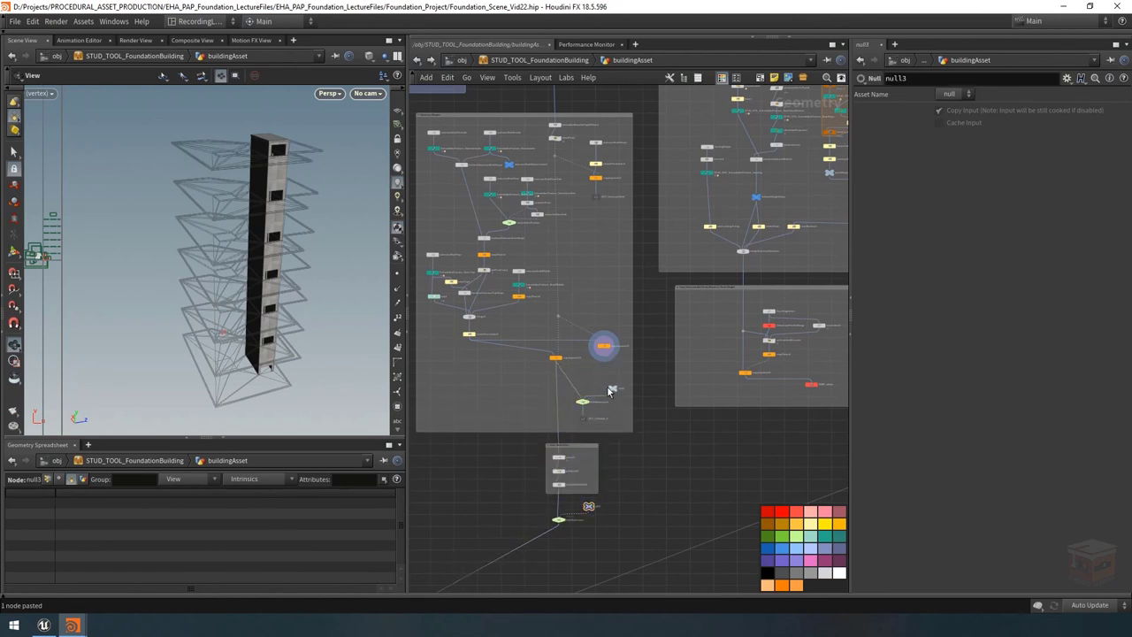
# Undo the last selection change and select copytopoints15.
pyautogui.scroll(6, 610, 391)
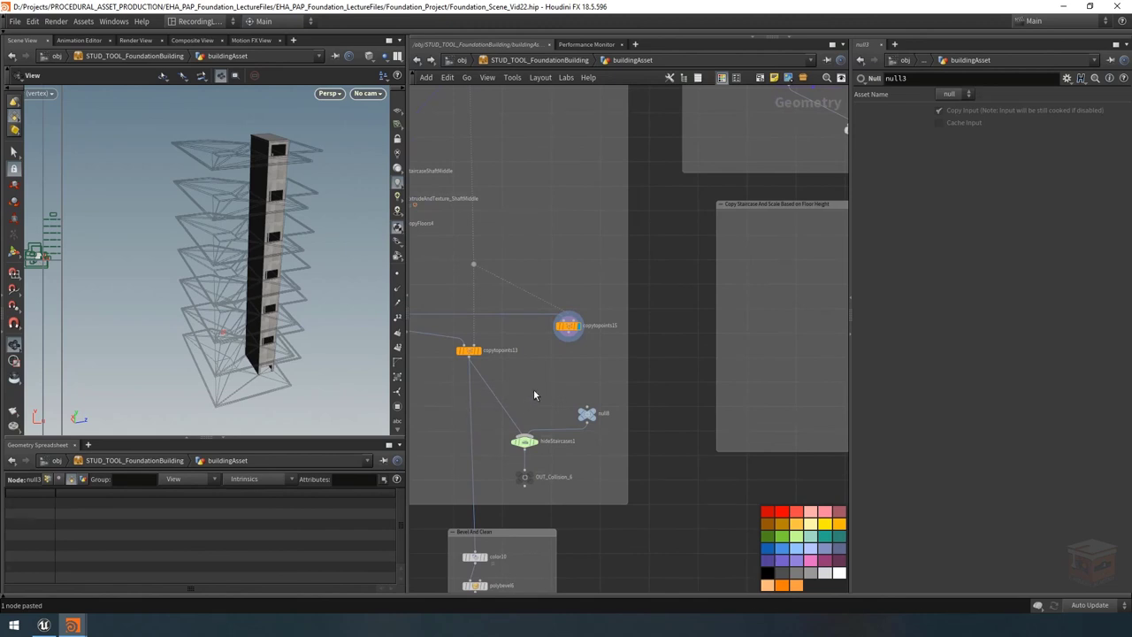
pyautogui.scroll(-5, 534, 395)
pyautogui.hotkey('ctrl', 'z')
pyautogui.scroll(5, 727, 263)
pyautogui.moveTo(686, 183); pyautogui.dragTo(614, 227)
pyautogui.moveTo(646, 224); pyautogui.dragTo(567, 264, button='middle')
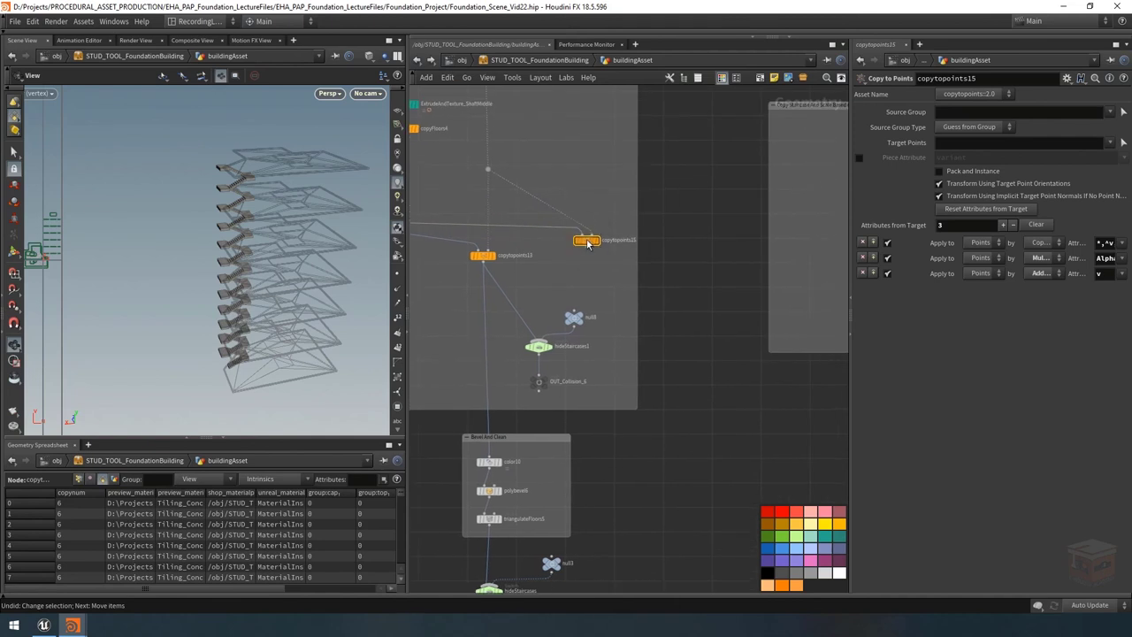
# Move copytopoints15 right of copytopoints13 and rename copytopoints13 to copytopoints_StaircaseHousing.
pyautogui.moveTo(585, 245); pyautogui.dragTo(626, 258)
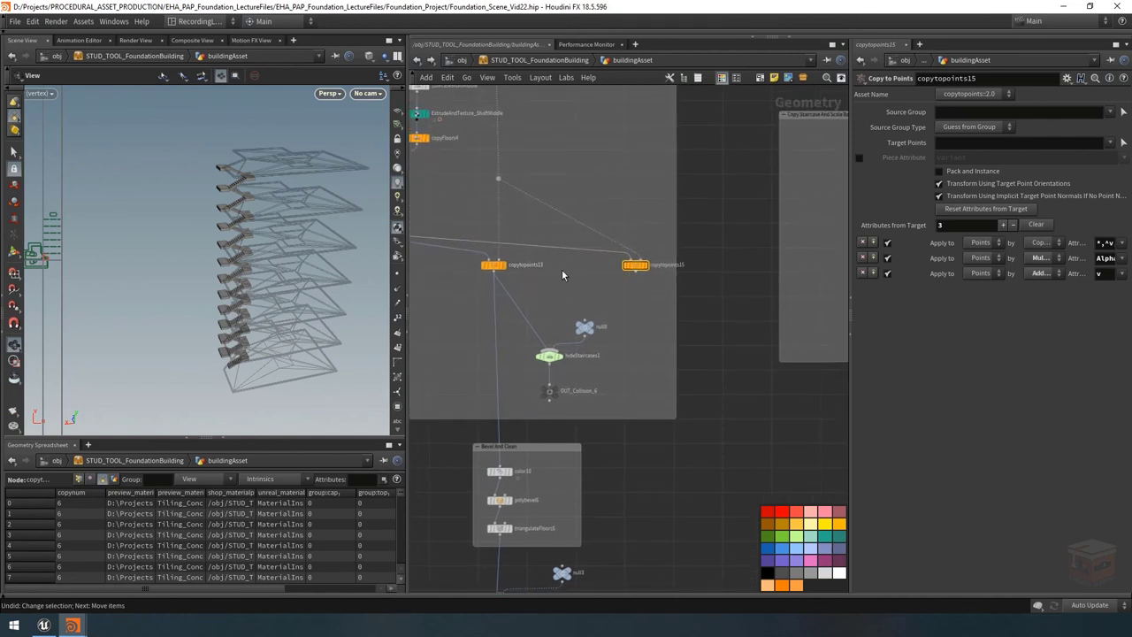
pyautogui.scroll(5, 562, 275)
pyautogui.moveTo(550, 274); pyautogui.dragTo(616, 276, button='middle')
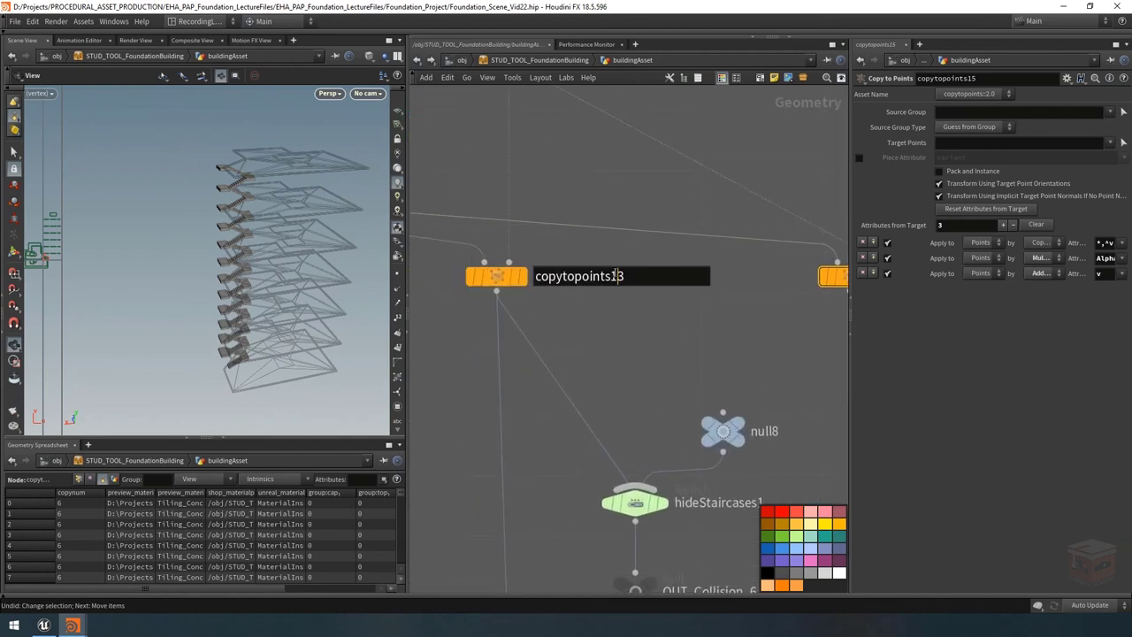
pyautogui.click(626, 275)
pyautogui.press('BackSpace')
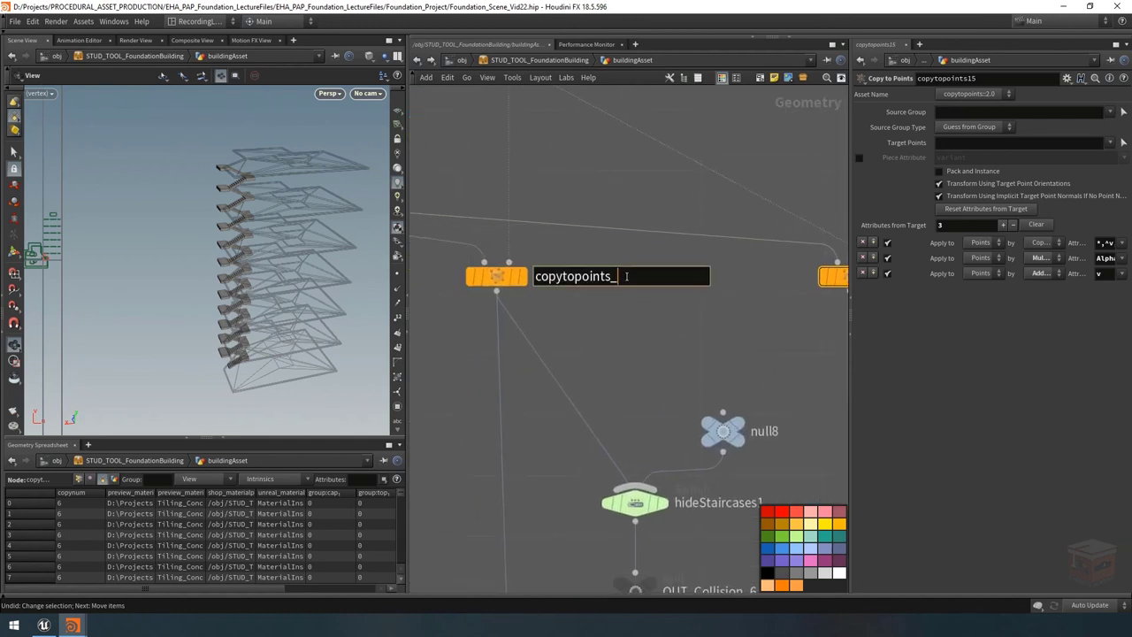
pyautogui.write('_StaircaseHousing')
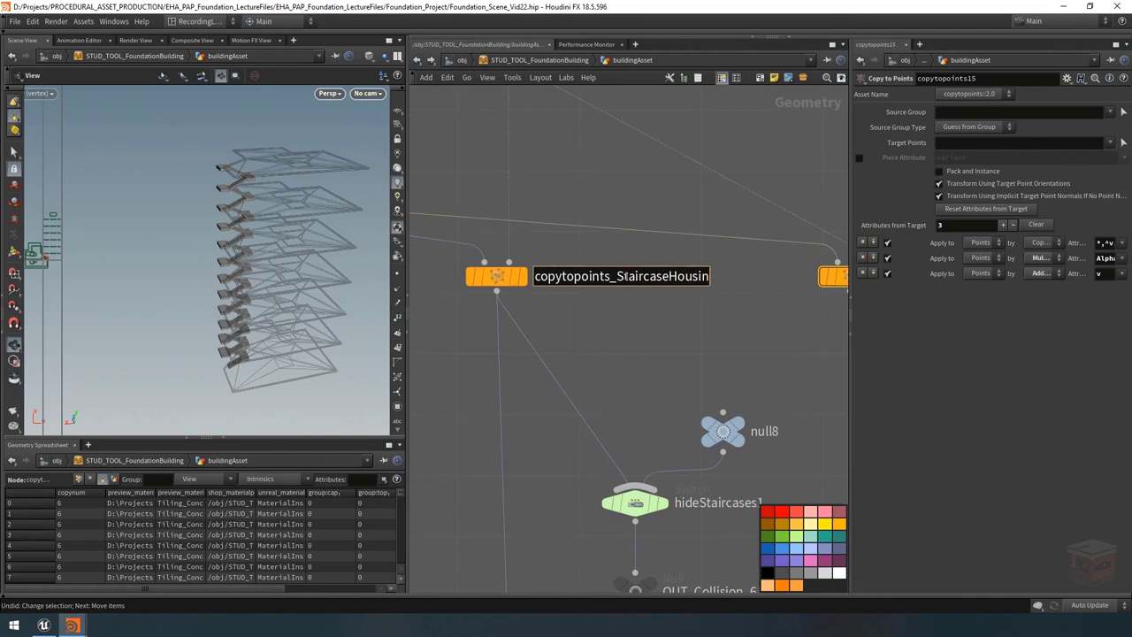
pyautogui.press('Return')
# Rename copytopoints15 to copytopoints_Staircase_CollisionShape.
pyautogui.scroll(-3, 645, 355)
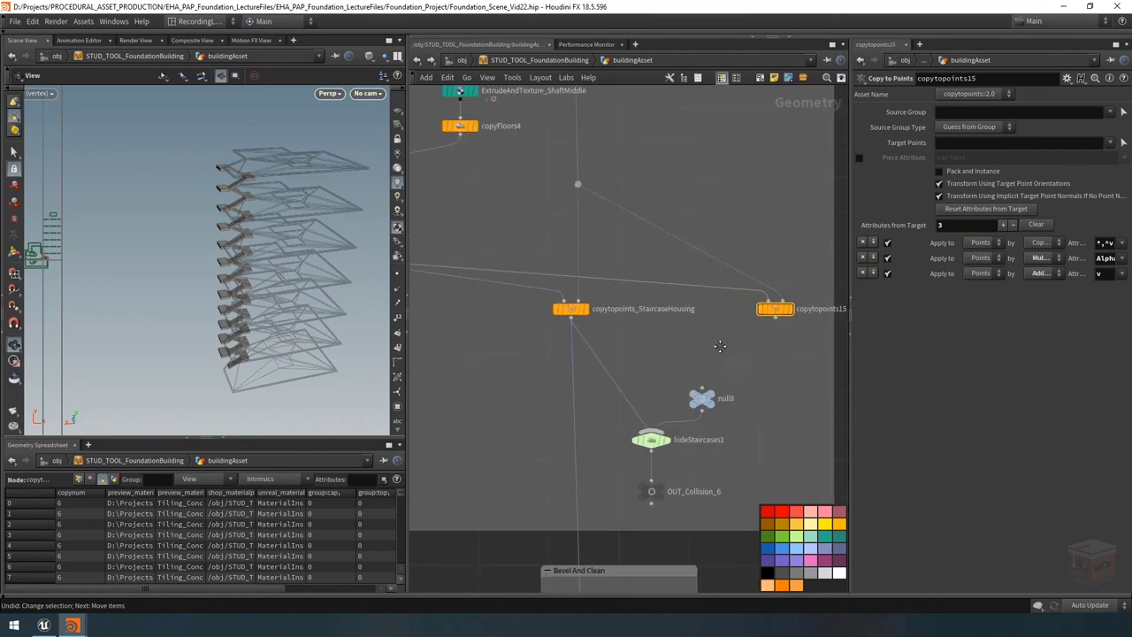
pyautogui.moveTo(730, 334); pyautogui.dragTo(598, 338, button='middle')
pyautogui.scroll(1, 690, 332)
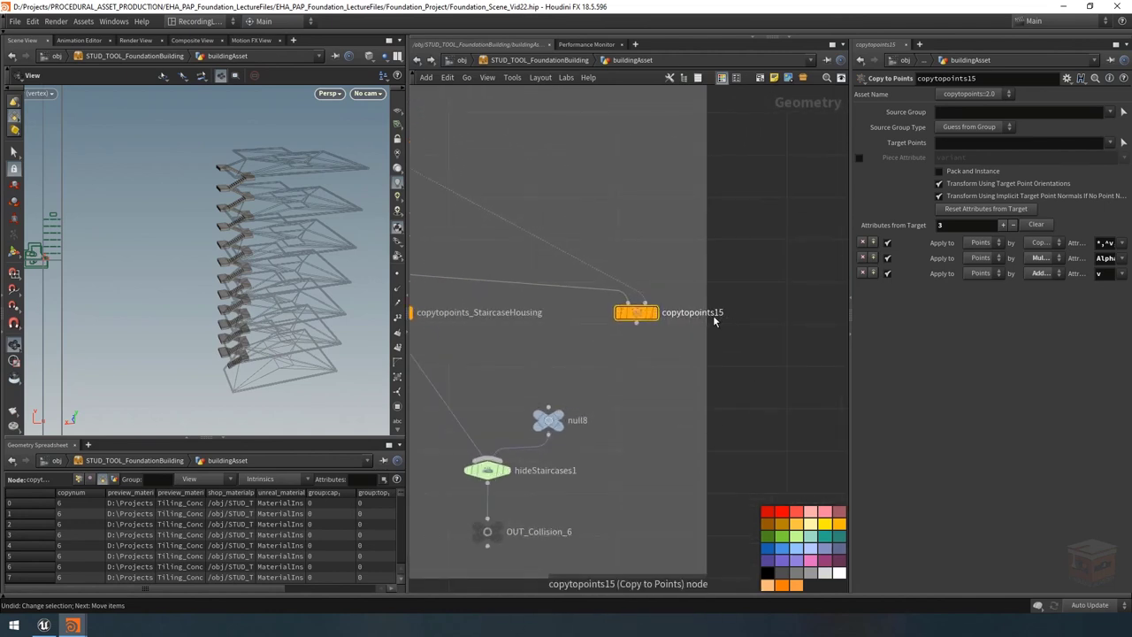
pyautogui.doubleClick(716, 314)
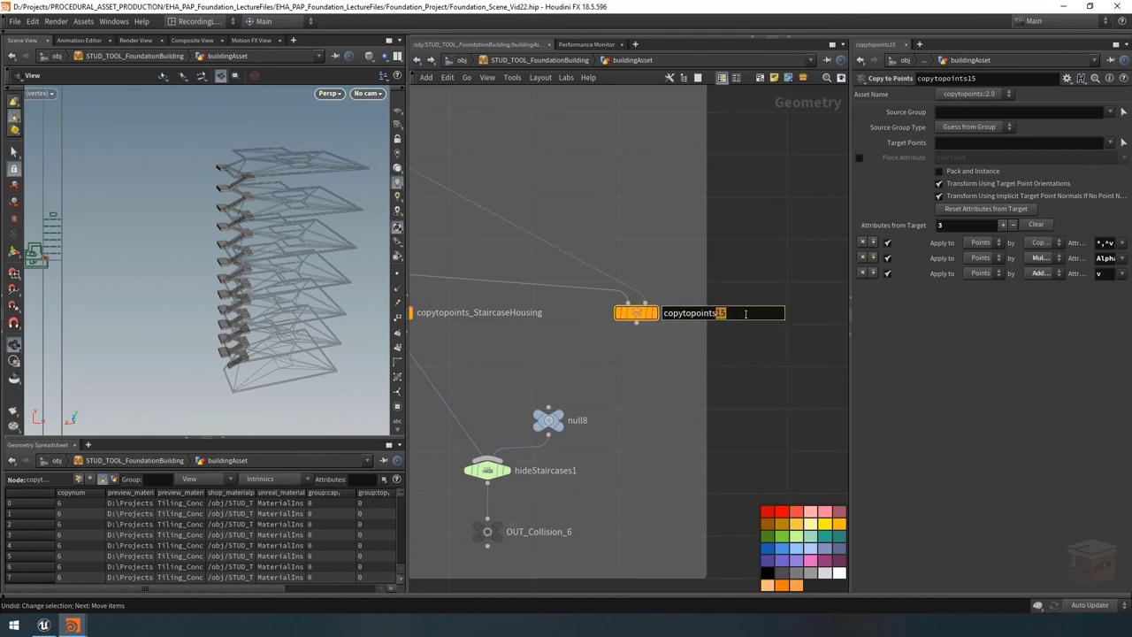
pyautogui.write('_Staircase_CollisionShape')
pyautogui.press('Return')
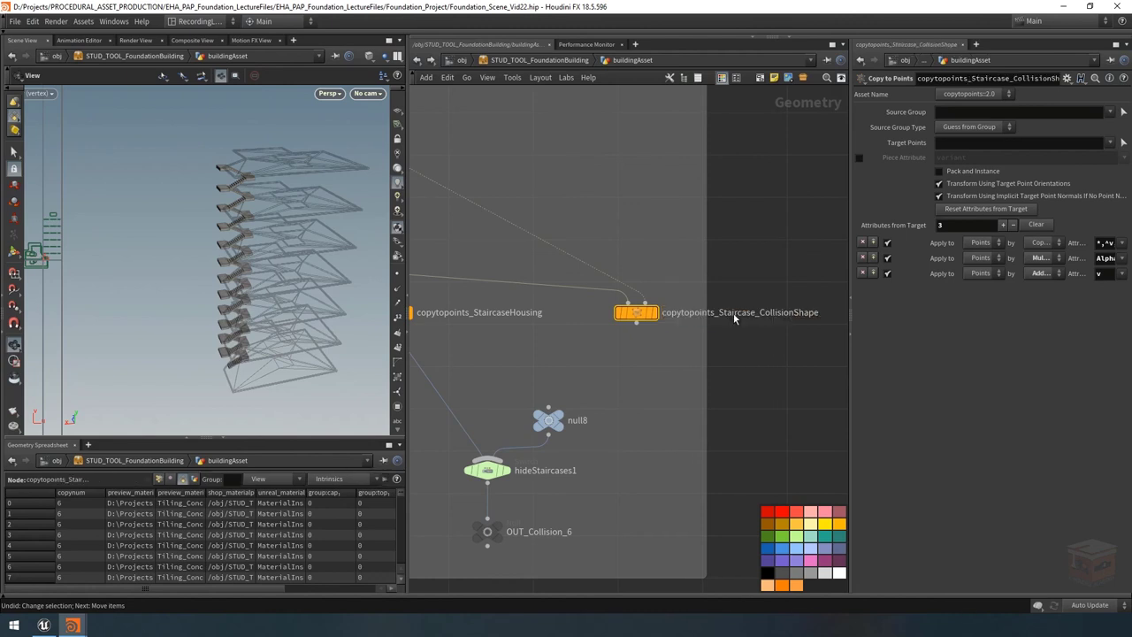
# Pick up the wire and carry it toward copytopoints14 for reconnection.
pyautogui.scroll(-4, 733, 312)
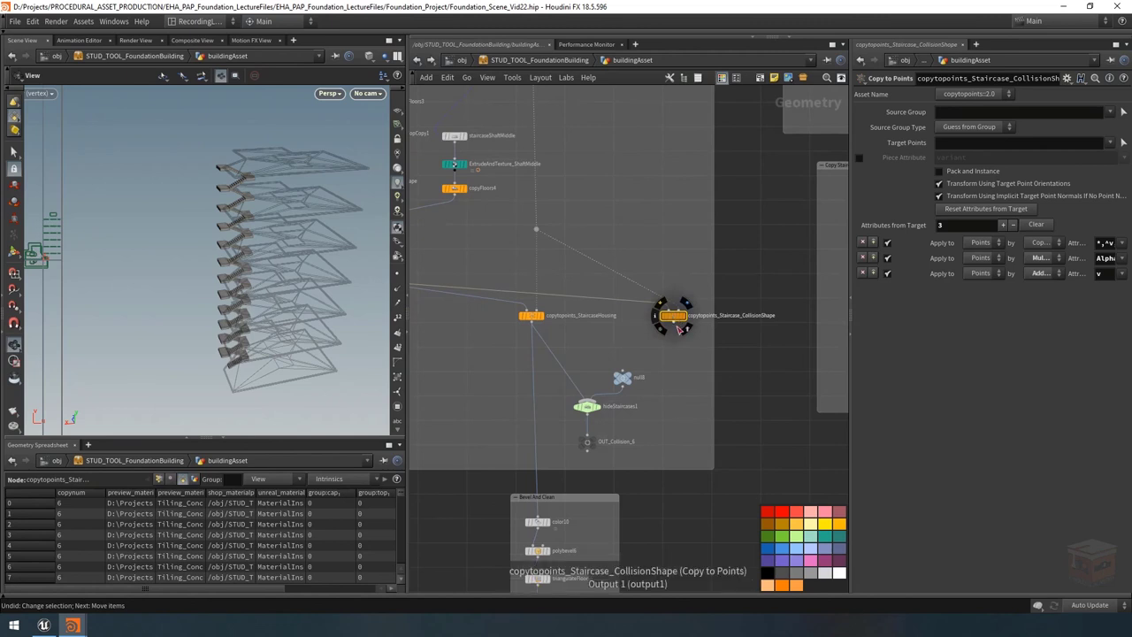
pyautogui.moveTo(674, 360); pyautogui.dragTo(654, 362, button='middle')
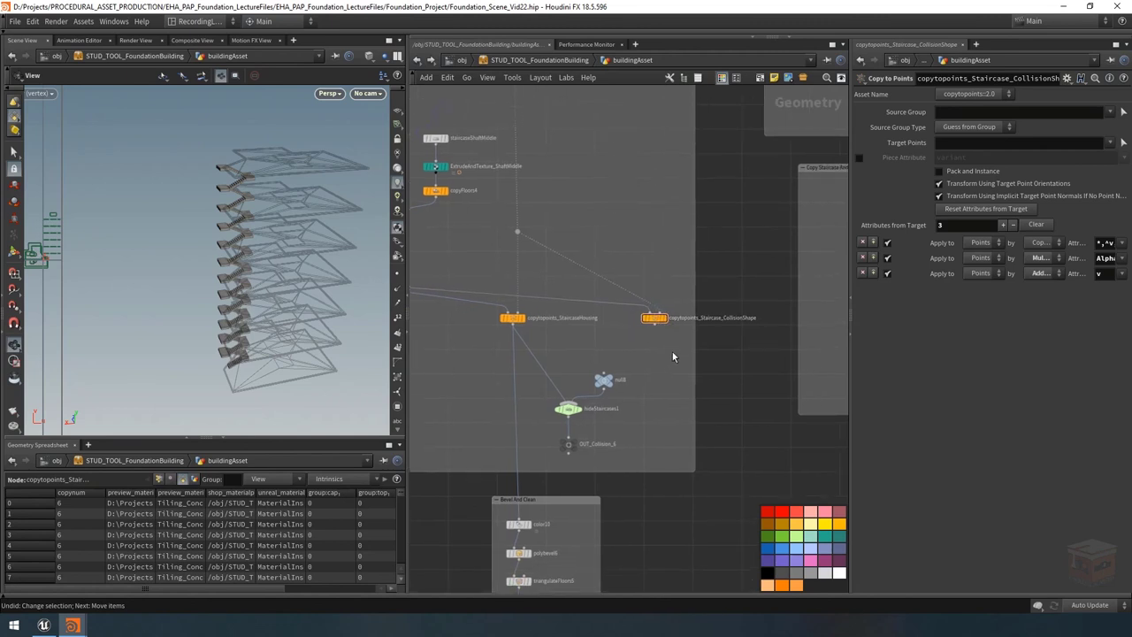
pyautogui.click(594, 281)
pyautogui.moveTo(612, 238); pyautogui.dragTo(500, 230, button='middle')
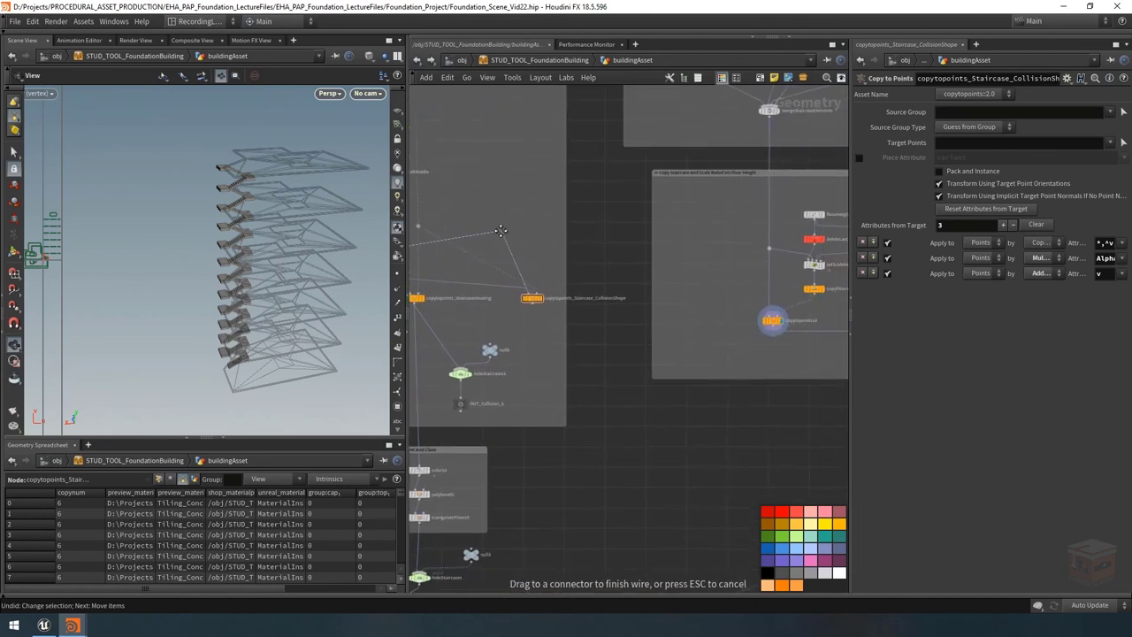
# Connect the loose wire to copytopoints14 and centre the network on it.
pyautogui.click(767, 324)
pyautogui.press('f')
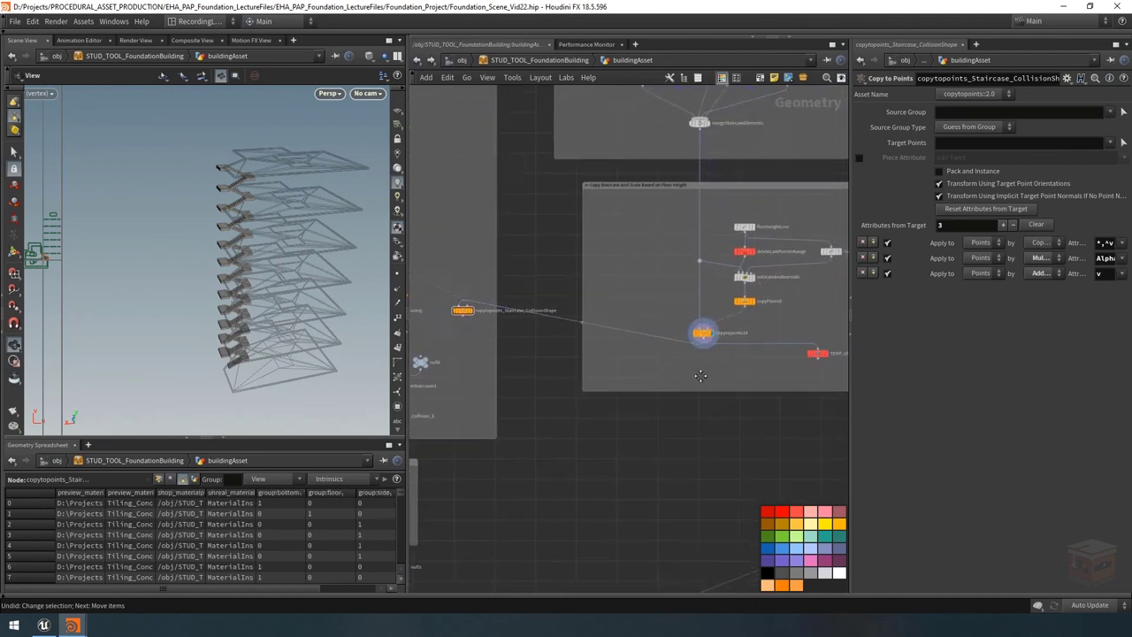
pyautogui.scroll(-5, 608, 376)
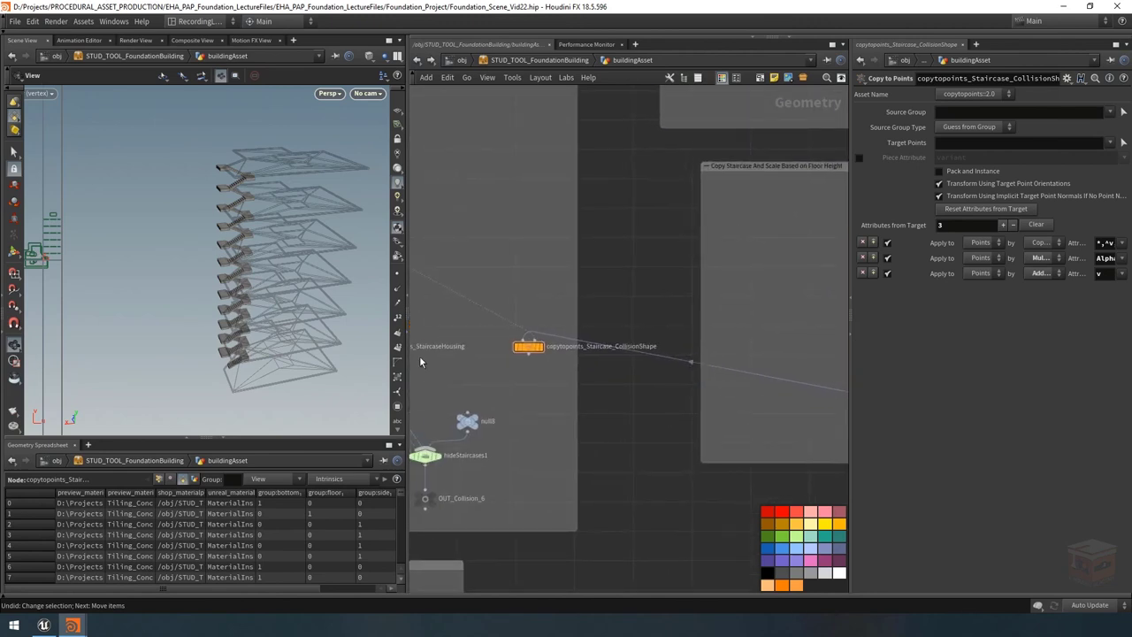
pyautogui.scroll(5, 822, 378)
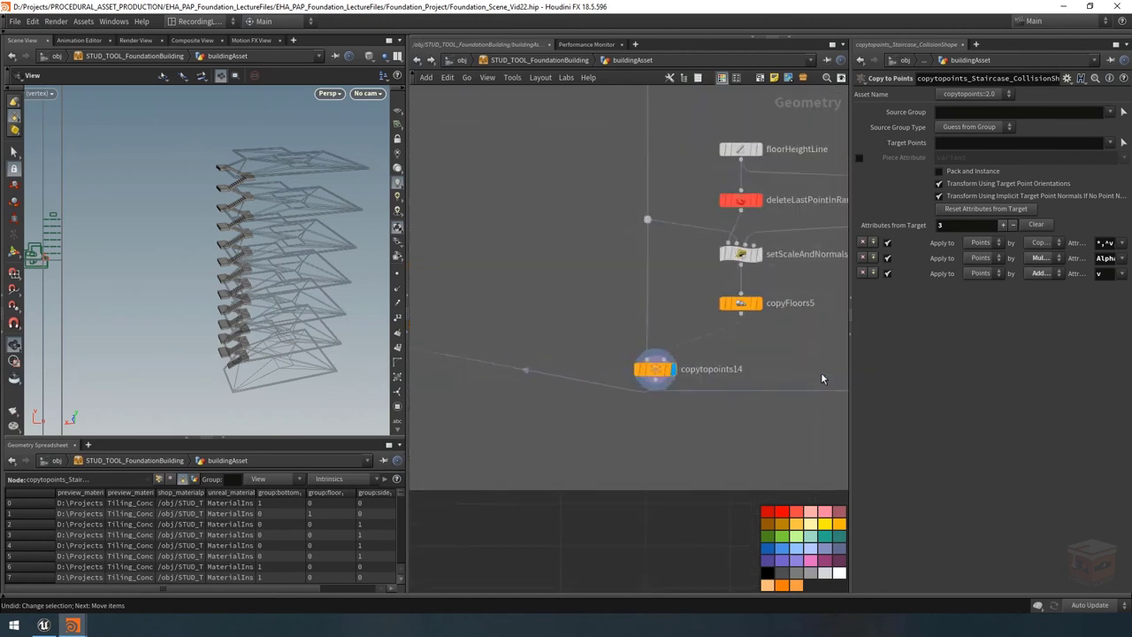
# Rename copytopoints14 to copytopoints_StepsForFloors.
pyautogui.doubleClick(721, 370)
pyautogui.write('_')
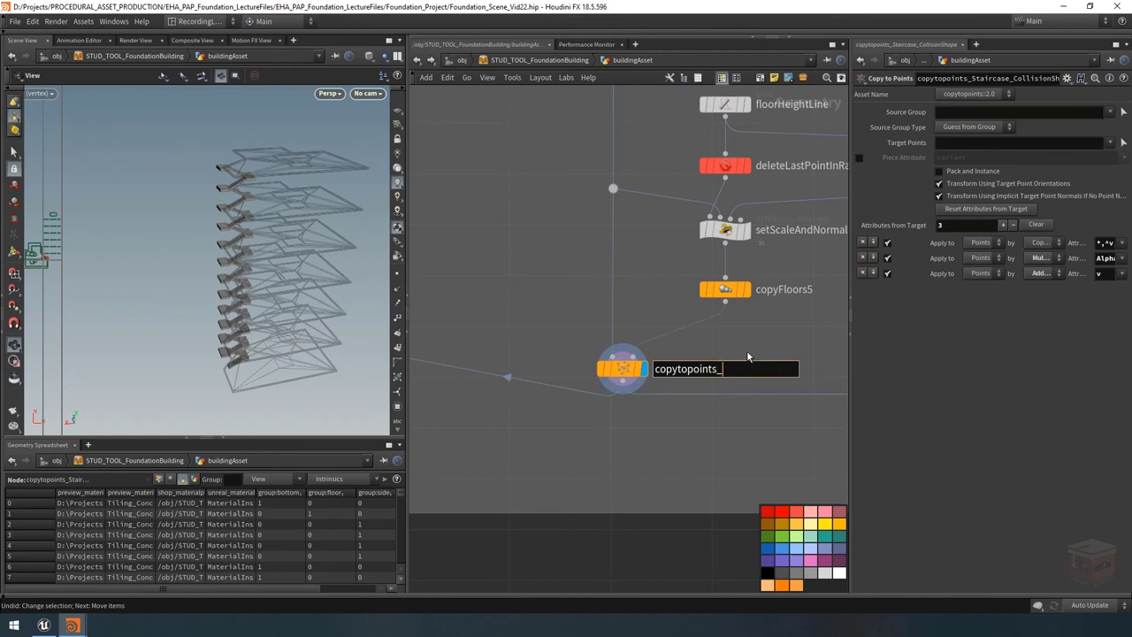
pyautogui.write('StepsForFloors')
pyautogui.press('Return')
pyautogui.scroll(-5, 725, 396)
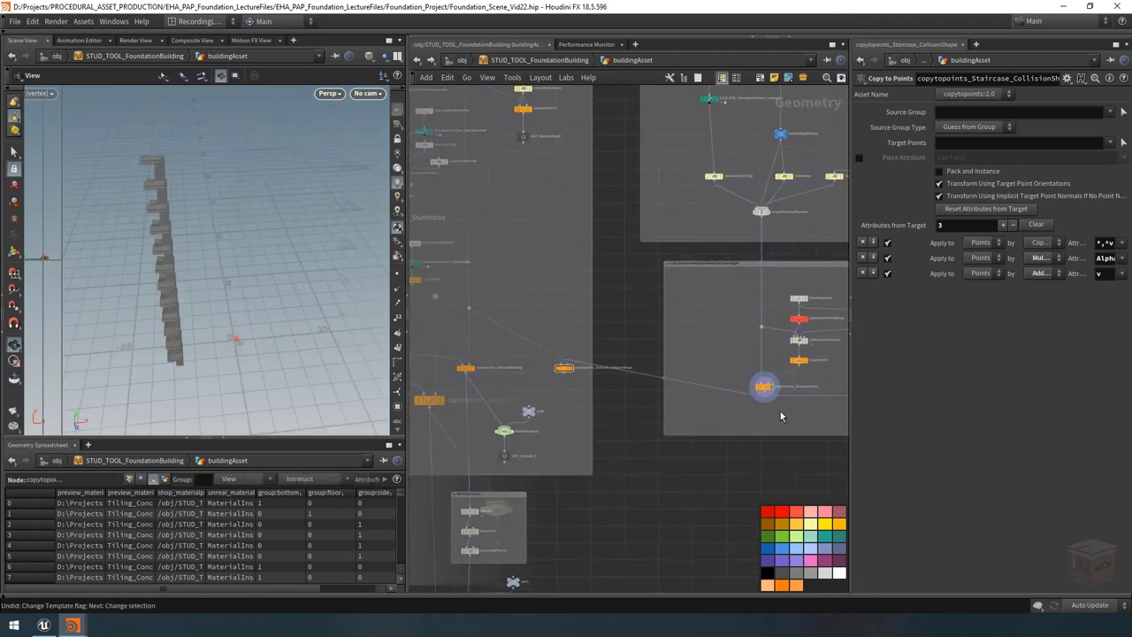
# Template copytopoints_StaircaseHousing so the shaft shows as a wireframe around the stairs.
pyautogui.moveTo(245, 311); pyautogui.dragTo(310, 306)
pyautogui.moveTo(447, 404); pyautogui.dragTo(546, 396, button='middle')
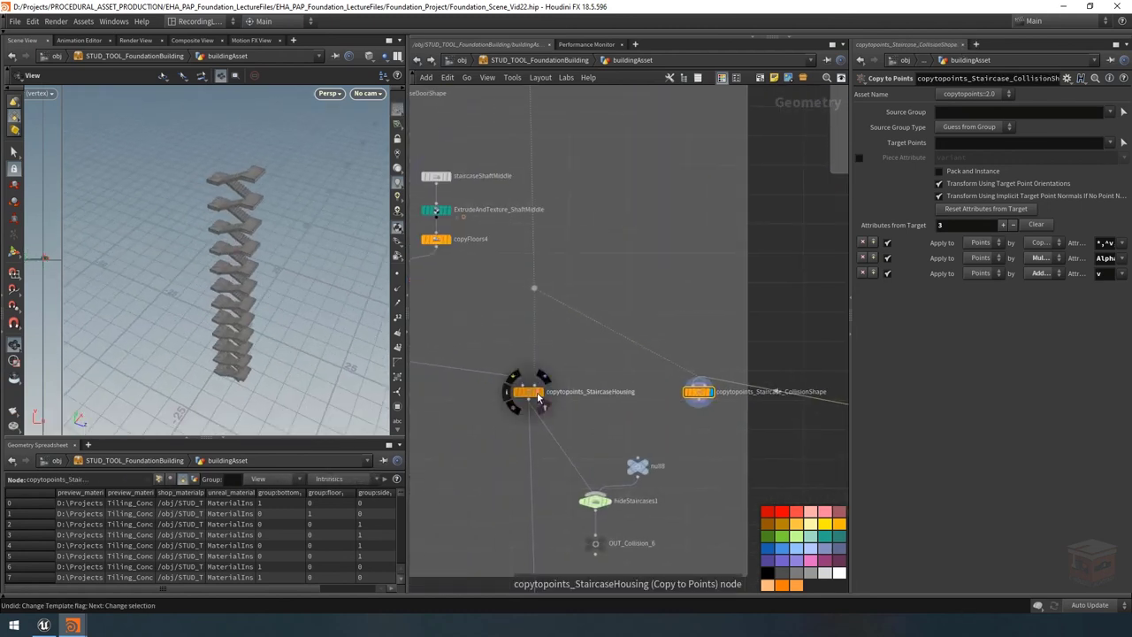
pyautogui.click(535, 391)
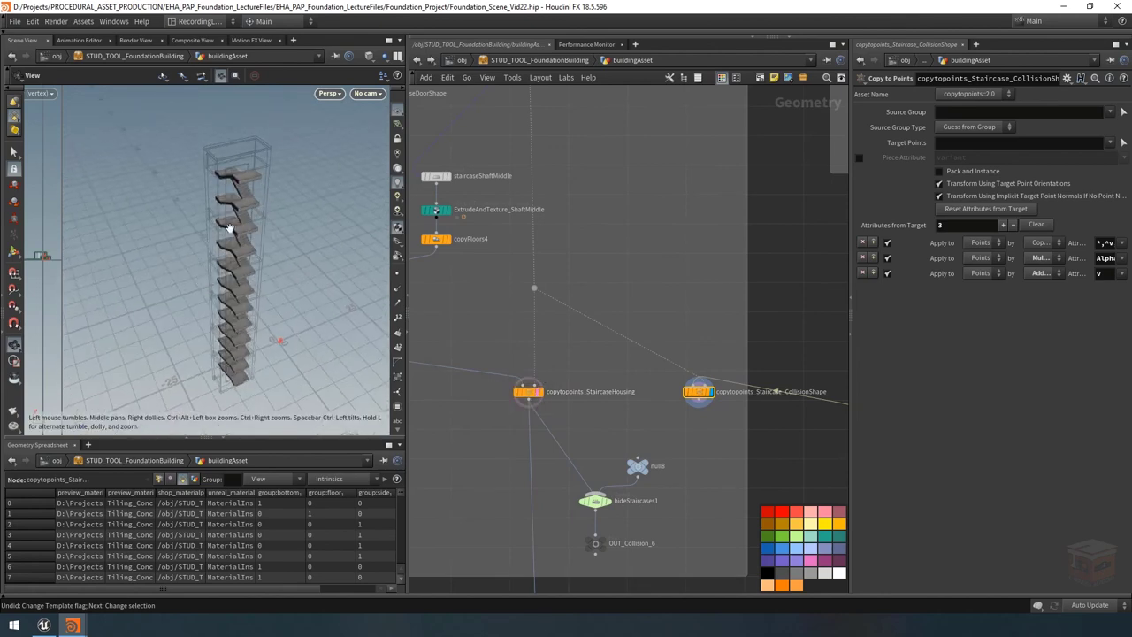
pyautogui.scroll(-3, 482, 347)
pyautogui.scroll(5, 478, 341)
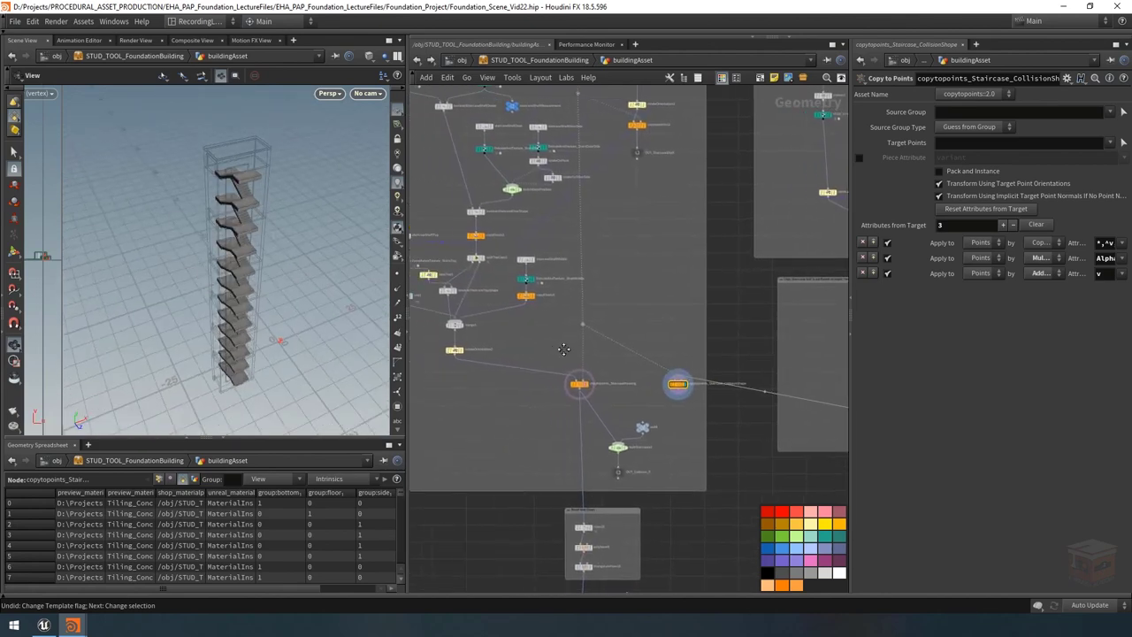
# Copy the rotateOrientation2 node and jump to the Scale Based on Floor Height network box.
pyautogui.moveTo(442, 395); pyautogui.dragTo(443, 395)
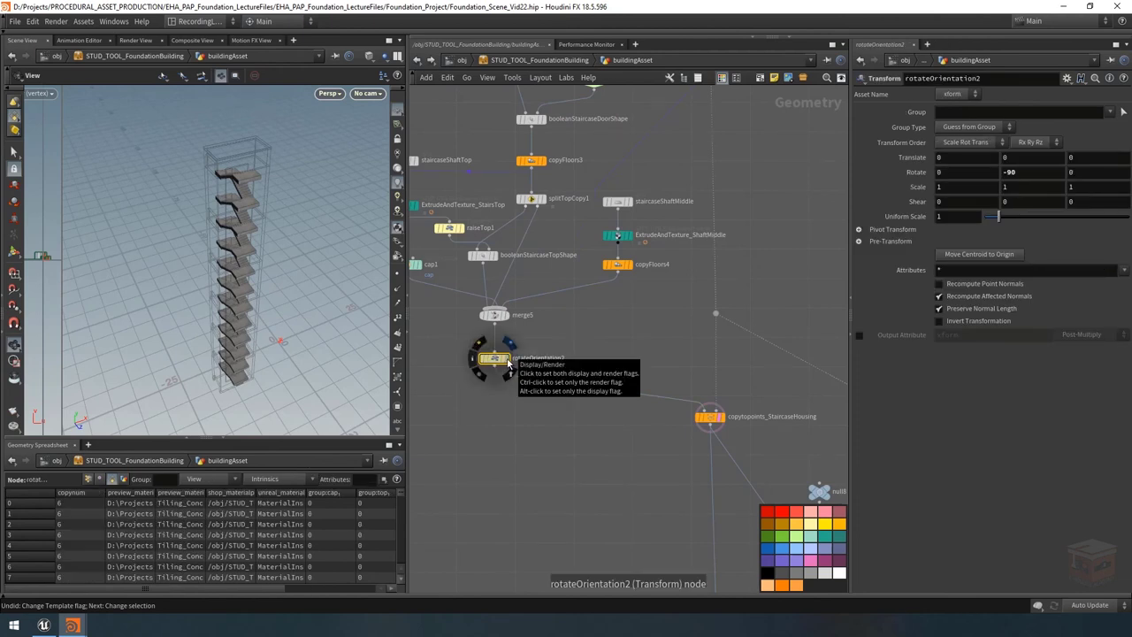
pyautogui.scroll(-3, 542, 363)
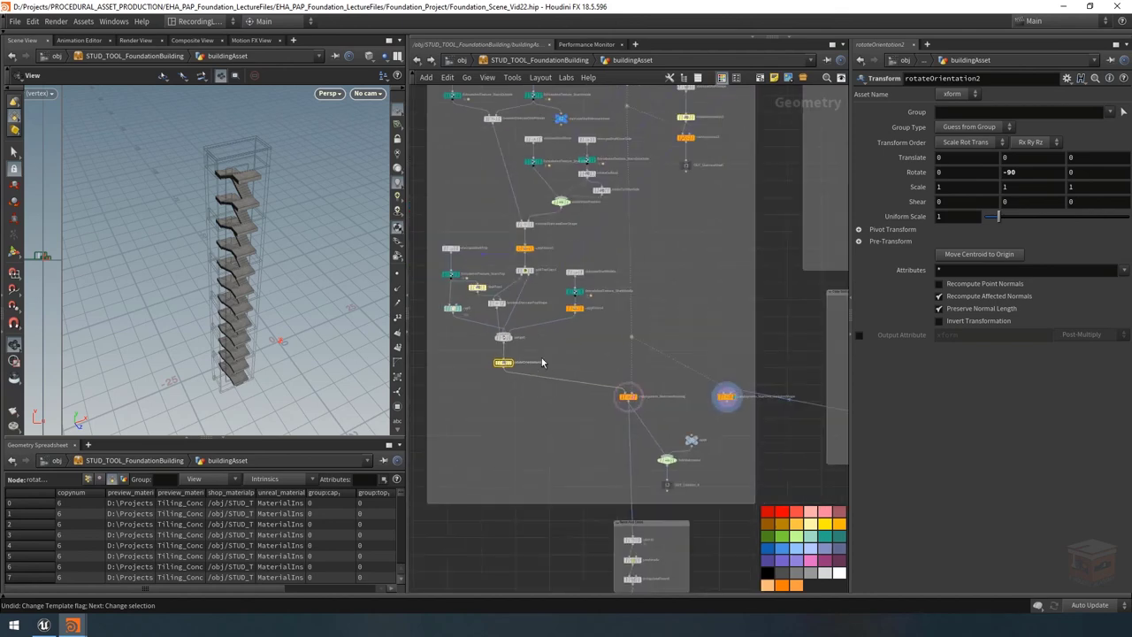
pyautogui.hotkey('ctrl', 'c')
pyautogui.moveTo(523, 393); pyautogui.dragTo(448, 371, button='middle')
pyautogui.scroll(2, 449, 370)
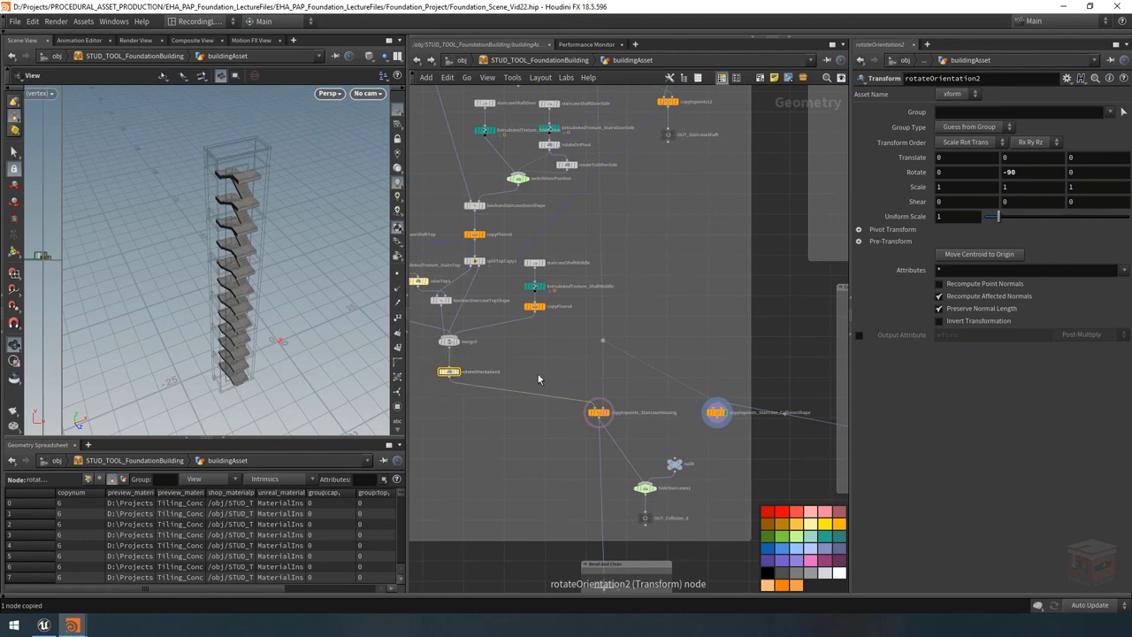
pyautogui.press('1')
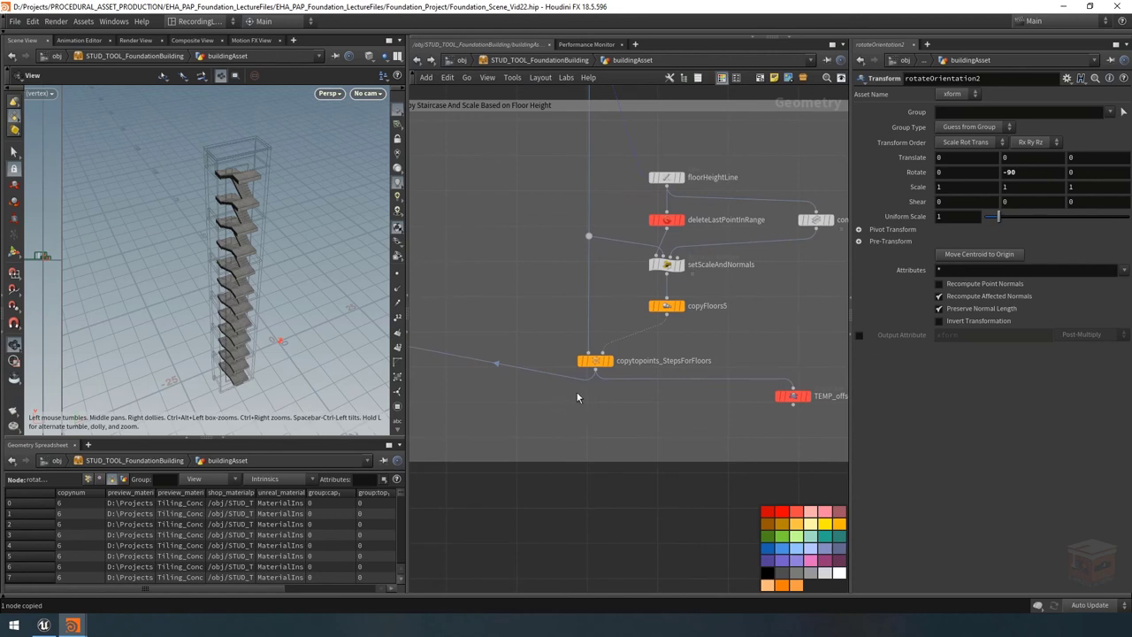
# Paste rotateOrientation4 (Rotate Y -90) below copytopoints_StepsForFloors and wire it in.
pyautogui.hotkey('ctrl', 'v')
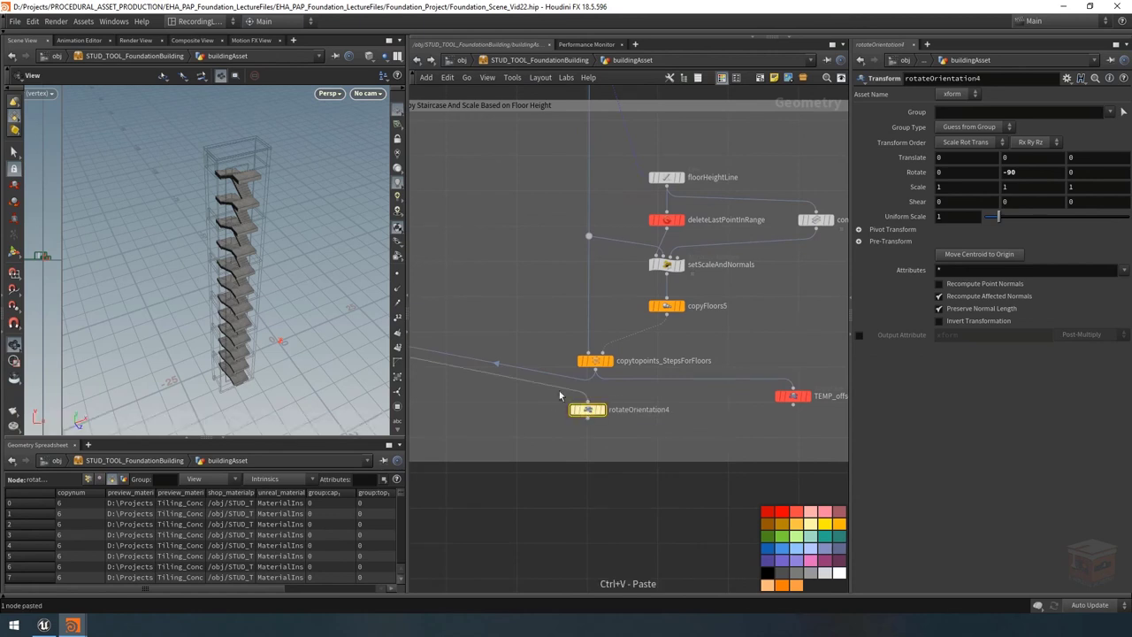
pyautogui.click(593, 411)
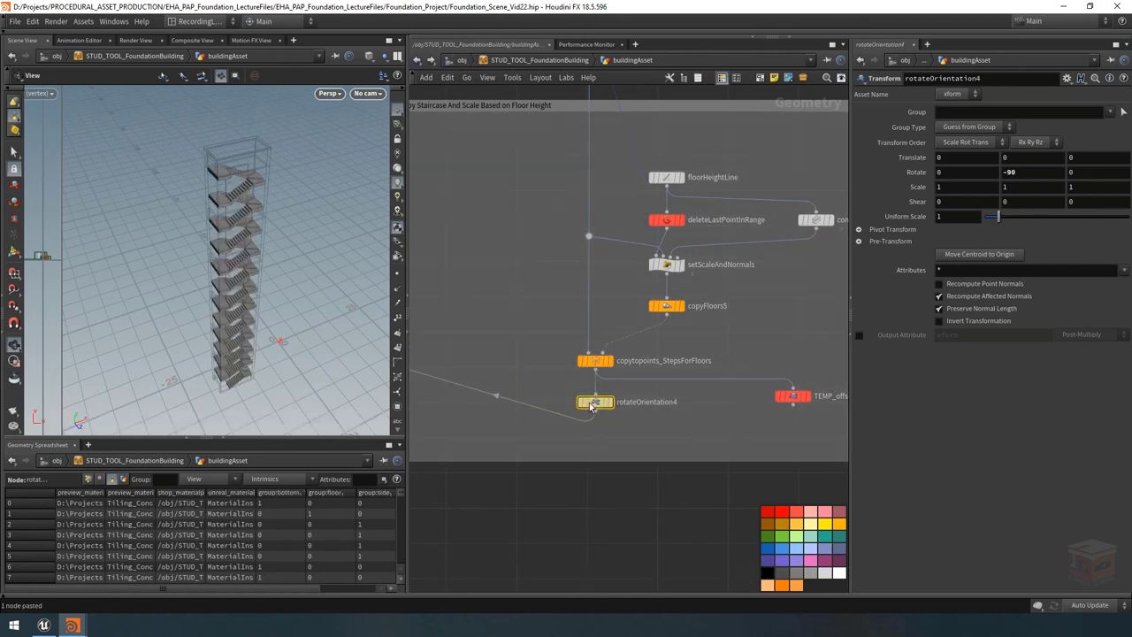
pyautogui.moveTo(283, 221); pyautogui.dragTo(243, 134)
pyautogui.scroll(8, 243, 133)
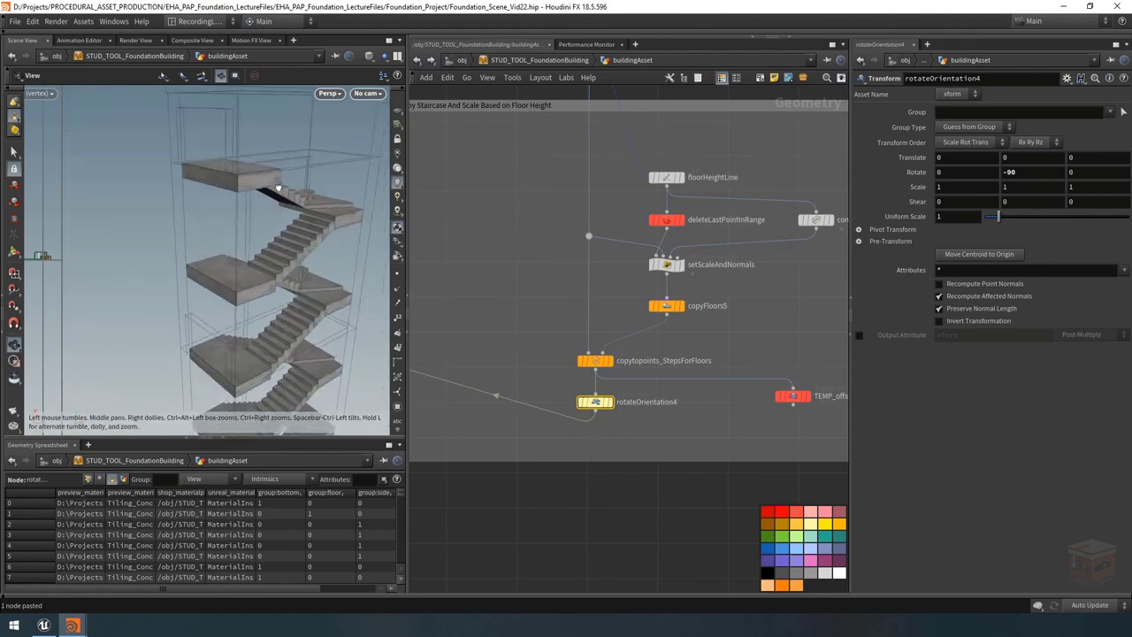
# Check the stair flights from the side and reopen the STUD_TOOL_FoundationBuilding parameter window.
pyautogui.moveTo(218, 184); pyautogui.dragTo(234, 415)
pyautogui.scroll(-10, 266, 327)
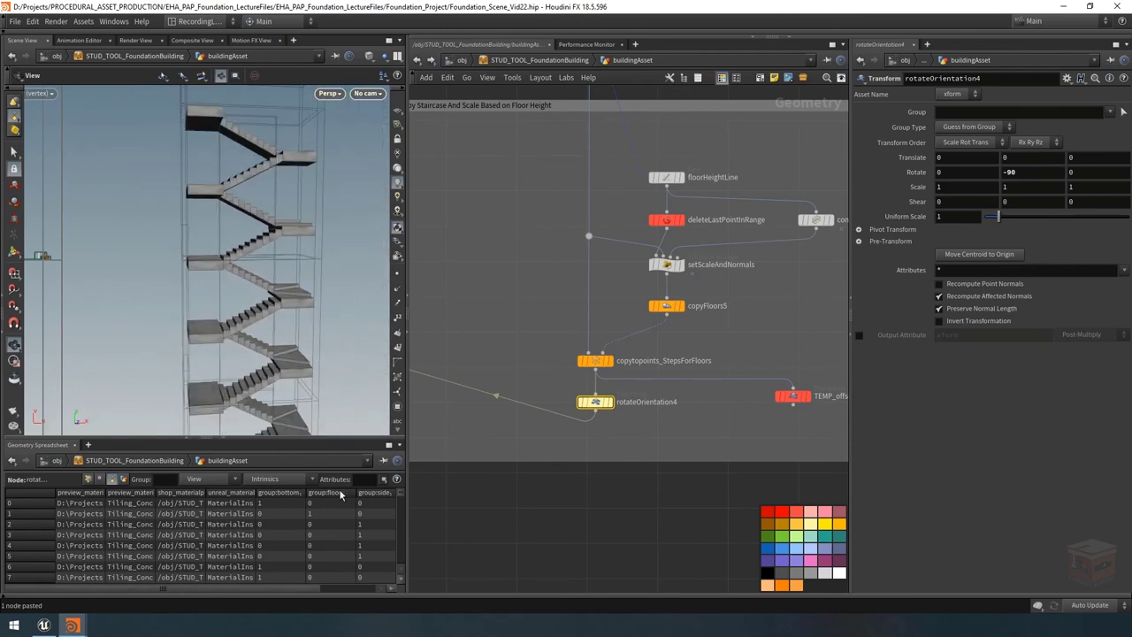
pyautogui.moveTo(73, 625)
pyautogui.click(151, 570)
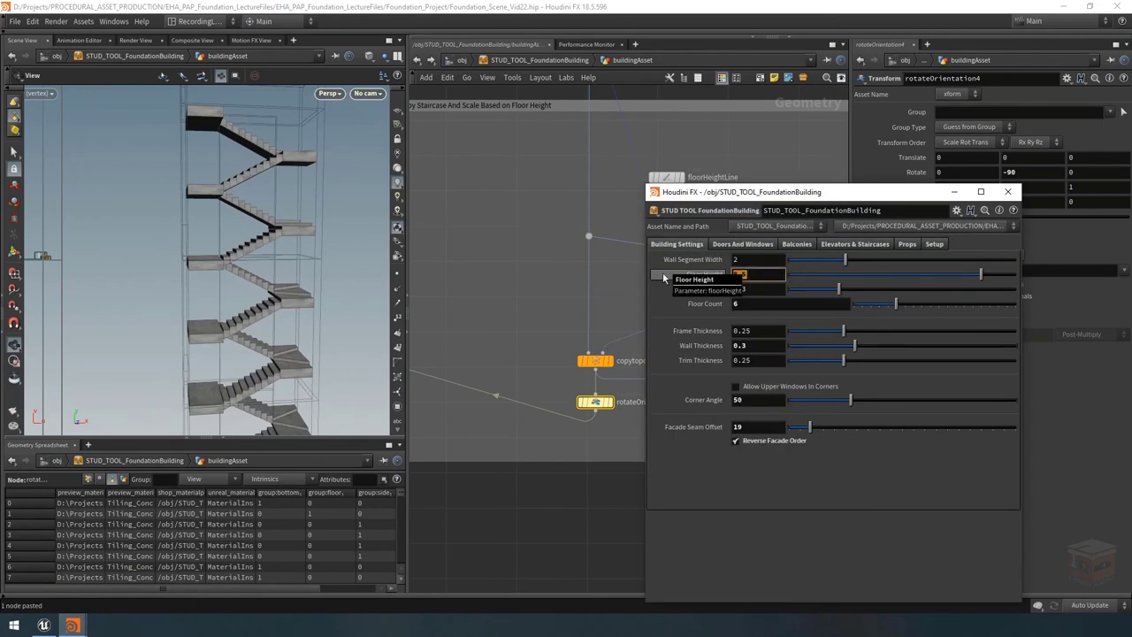
# Try a Floor Height of 5, then 2.5, checking the stairs each time.
pyautogui.write('5')
pyautogui.press('Return')
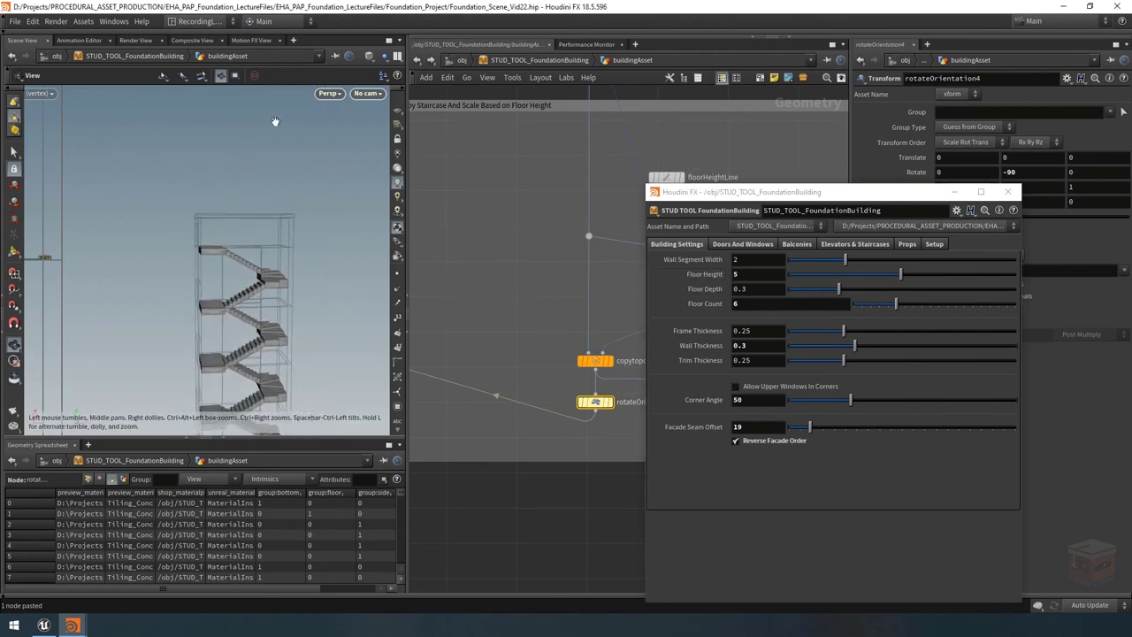
pyautogui.moveTo(273, 114); pyautogui.dragTo(243, 281, button='right')
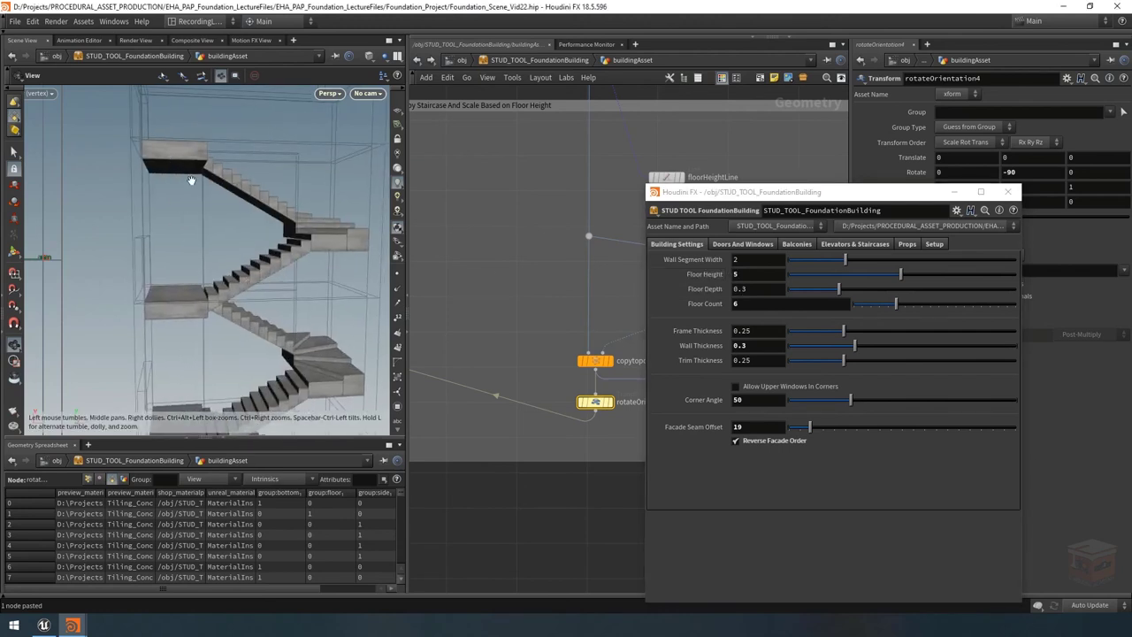
pyautogui.moveTo(191, 180); pyautogui.dragTo(200, 176)
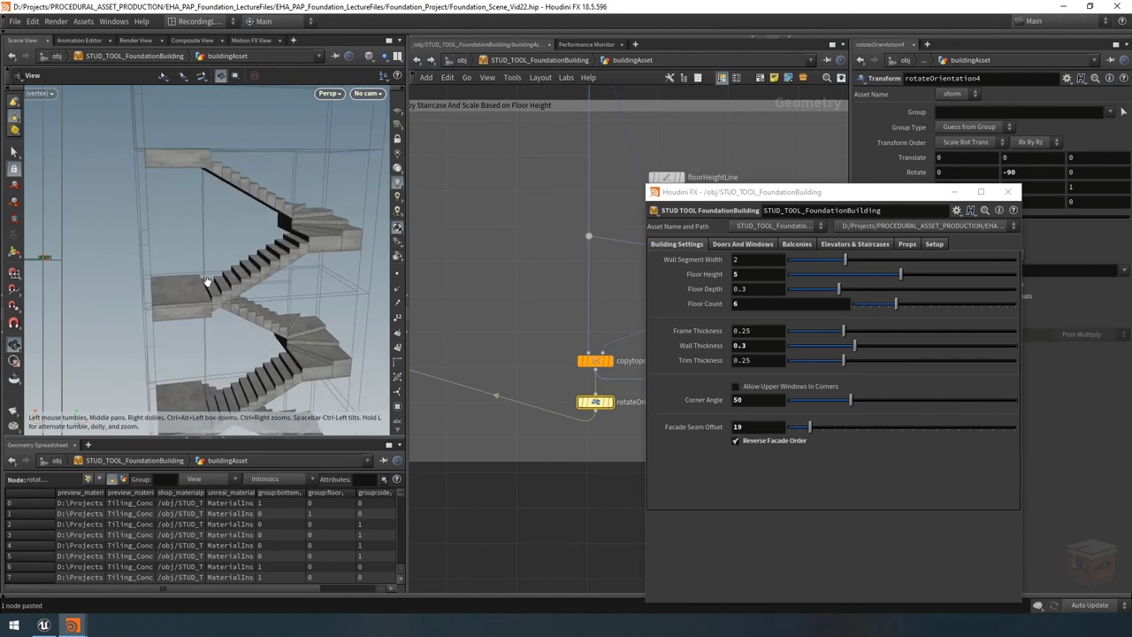
pyautogui.moveTo(206, 281); pyautogui.dragTo(217, 279)
pyautogui.click(758, 274)
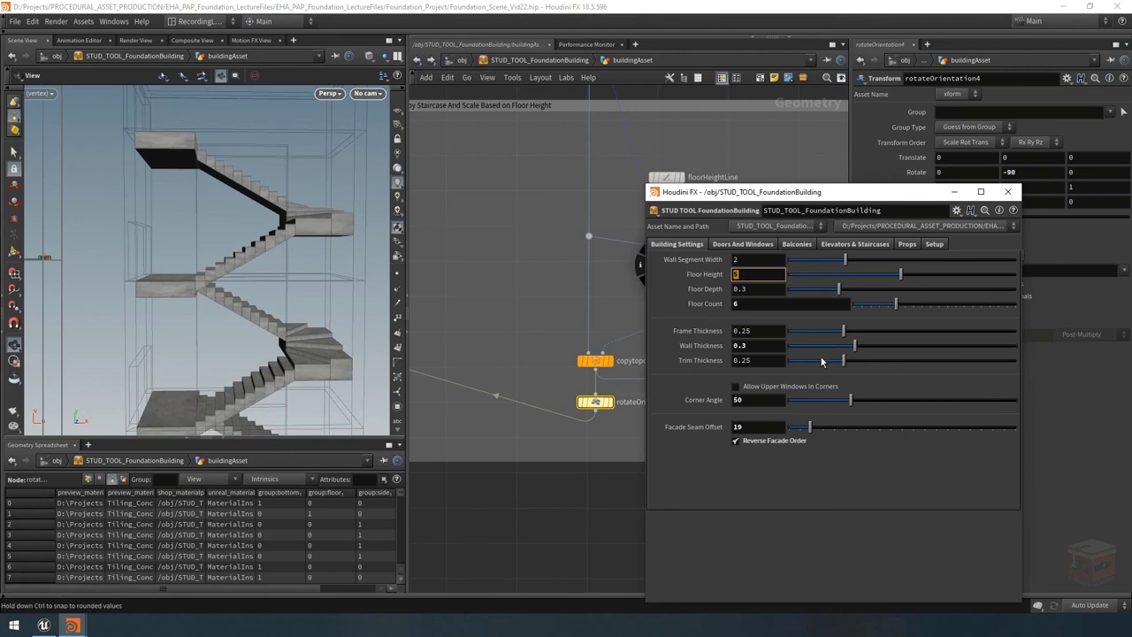
pyautogui.press('Return')
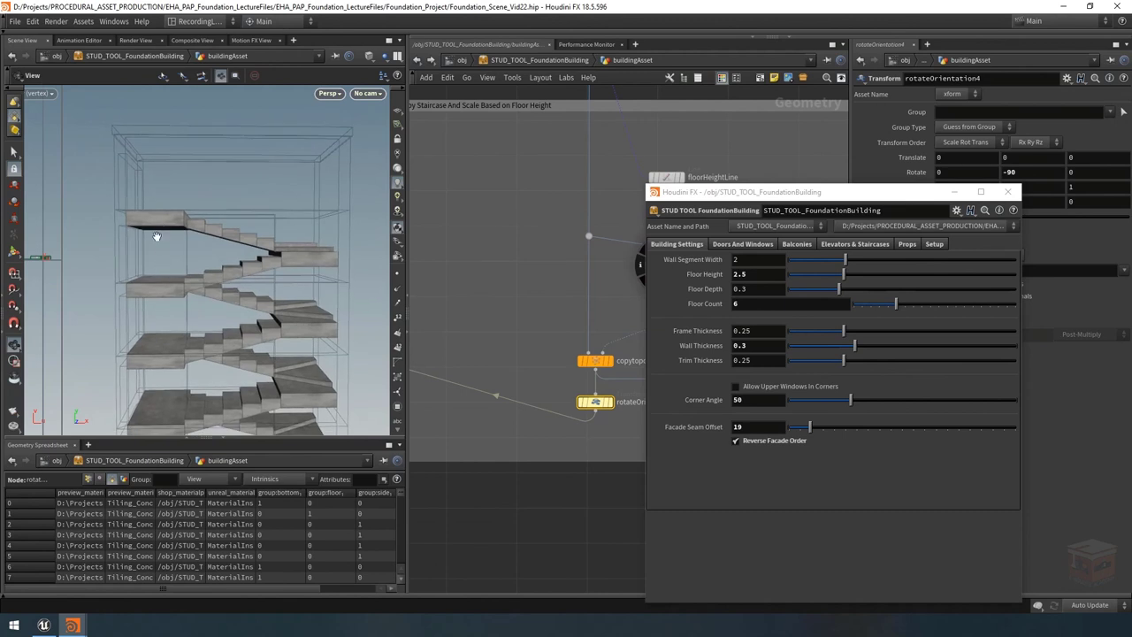
# Set Floor Height to 3, then ladder it up to 3.5.
pyautogui.moveTo(158, 245); pyautogui.dragTo(192, 281)
pyautogui.click(817, 301)
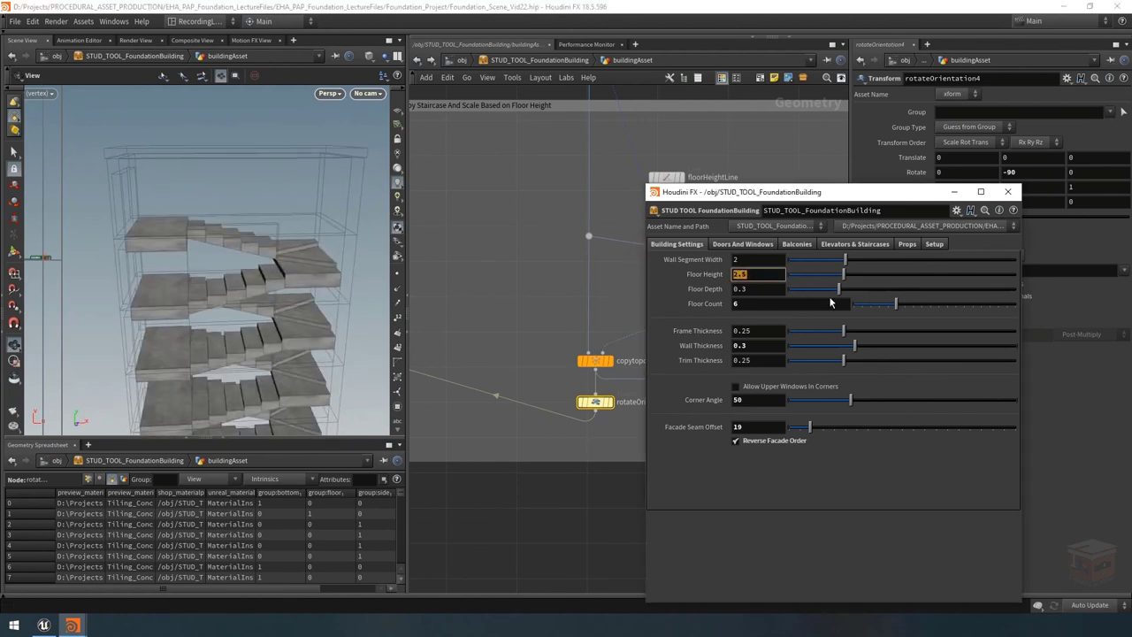
pyautogui.write('3')
pyautogui.press('Return')
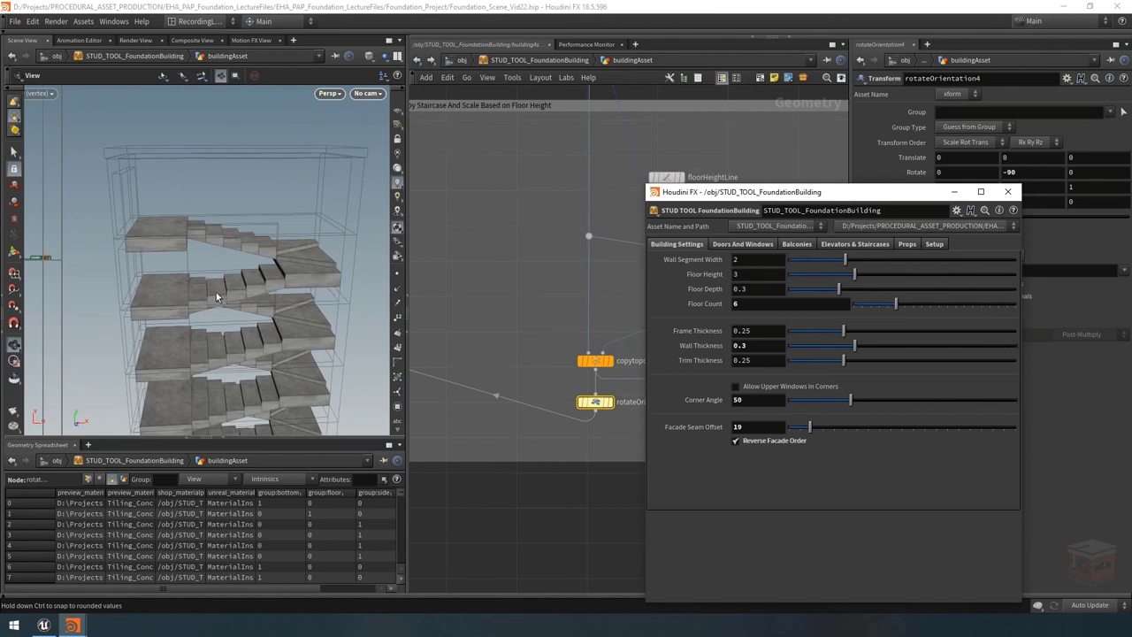
pyautogui.moveTo(165, 233); pyautogui.dragTo(331, 265)
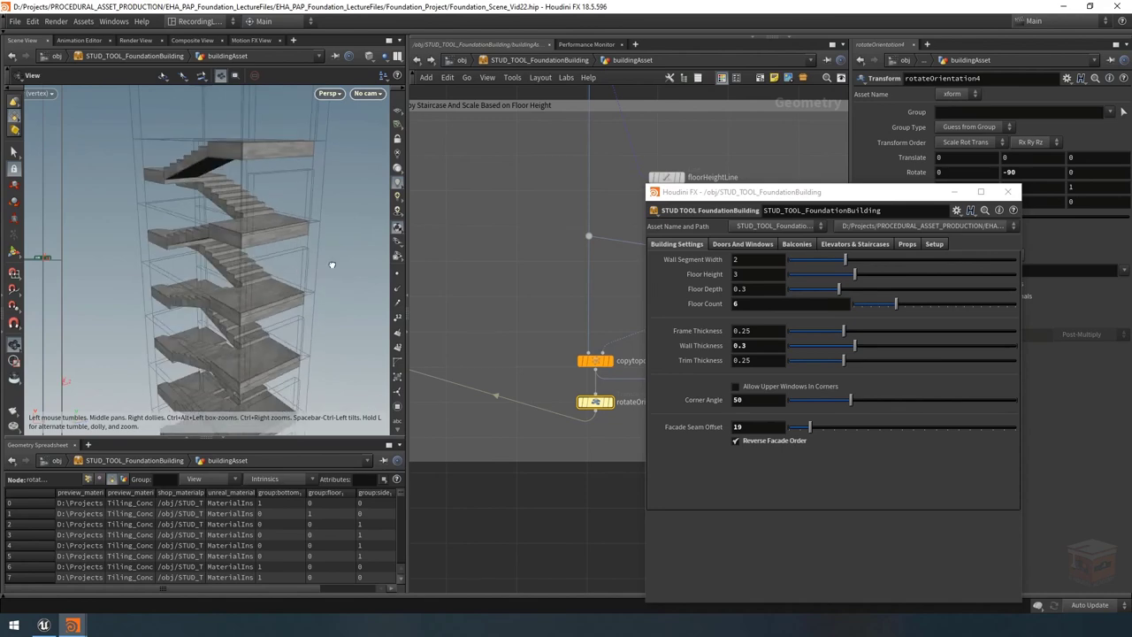
pyautogui.scroll(5, 192, 215)
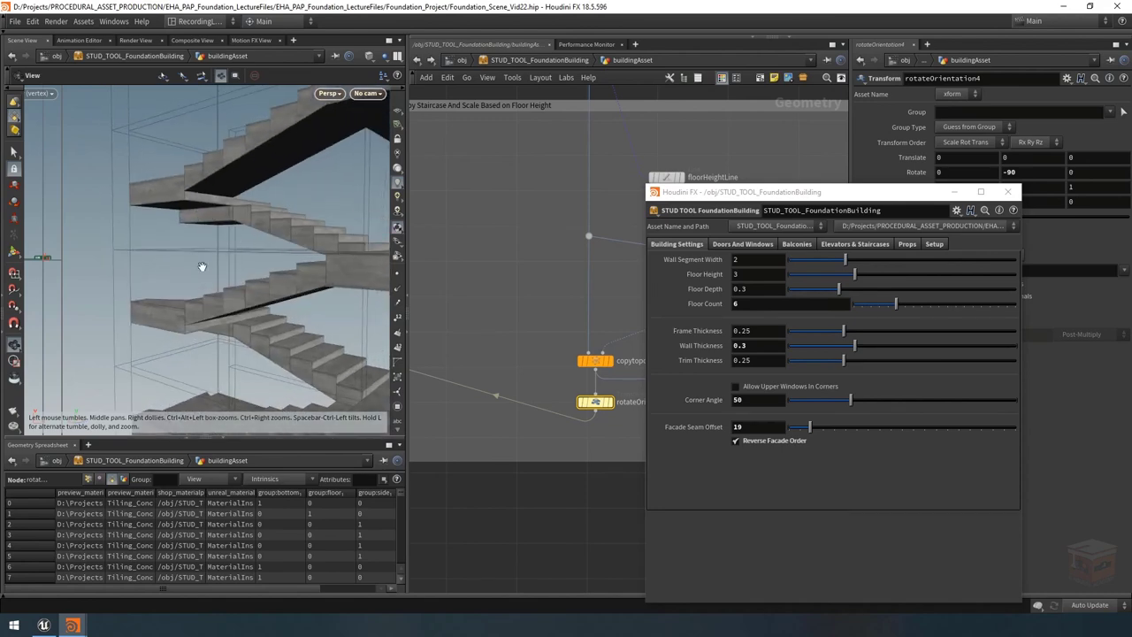
pyautogui.scroll(-5, 326, 315)
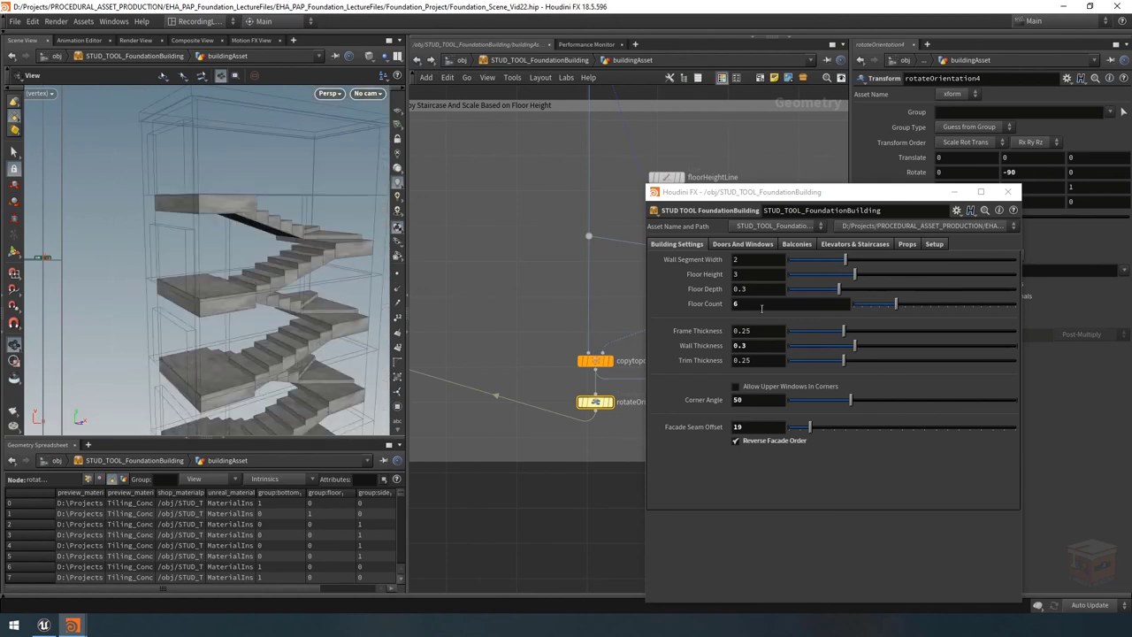
pyautogui.keyDown('ctrl'); pyautogui.middleClick(659, 274); pyautogui.keyUp('ctrl')
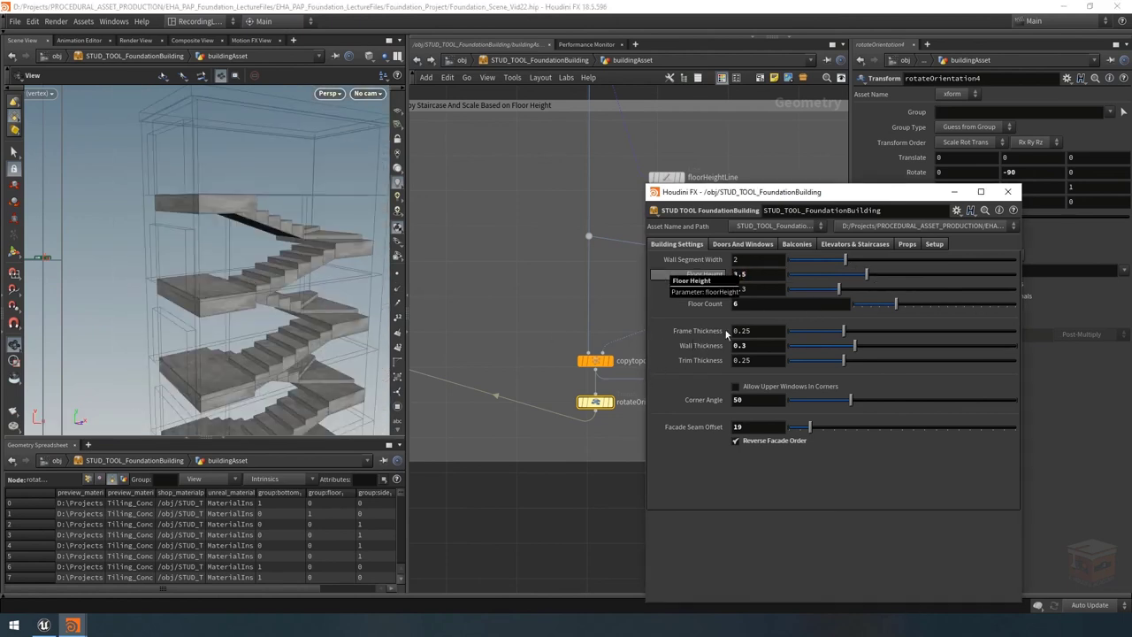
# Close the floating asset parameters and pan the network to the staircase copy nodes.
pyautogui.click(953, 190)
pyautogui.press('c')
pyautogui.scroll(-5, 434, 309)
pyautogui.moveTo(434, 308); pyautogui.dragTo(581, 306, button='middle')
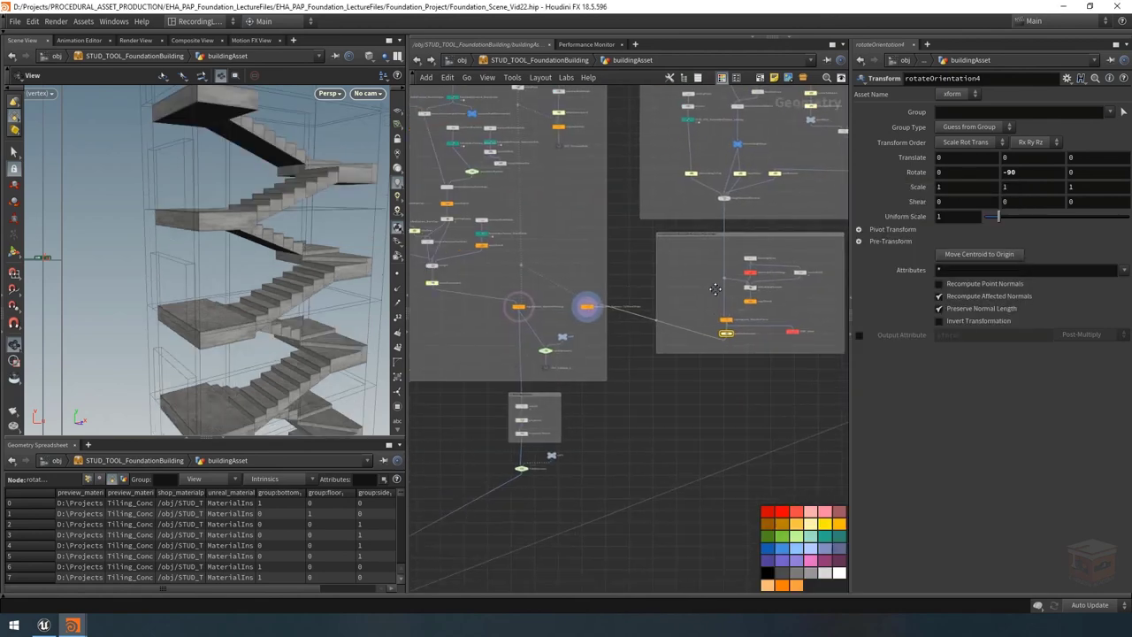
# Switch the viewport to wireframe and orbit around the staircase.
pyautogui.scroll(5, 602, 309)
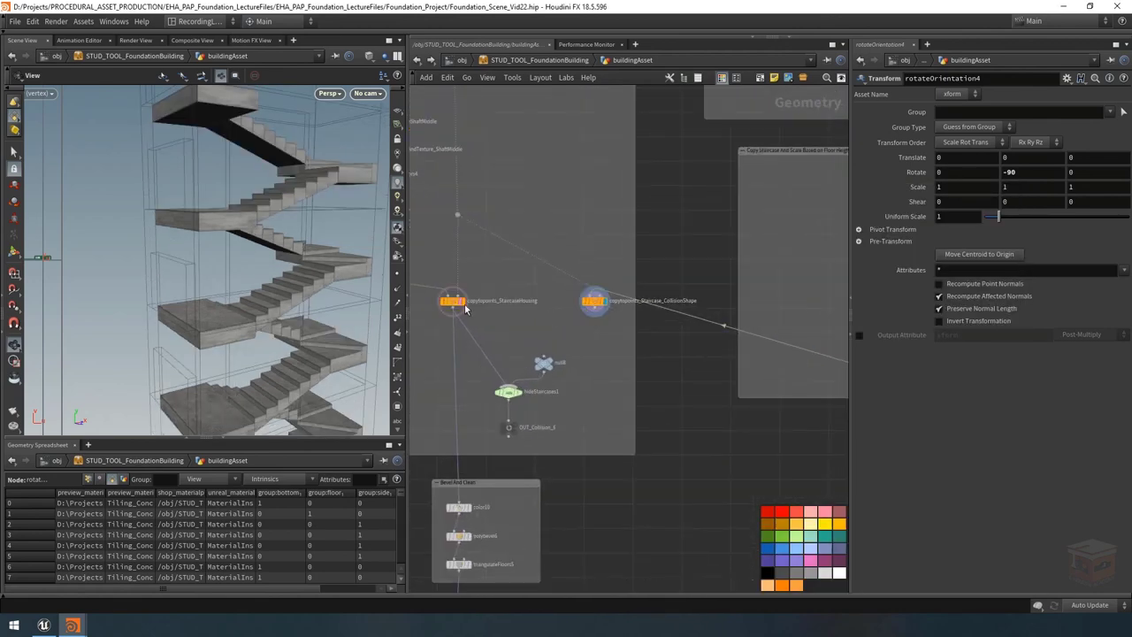
pyautogui.moveTo(252, 234); pyautogui.dragTo(228, 181)
pyautogui.scroll(6, 228, 181)
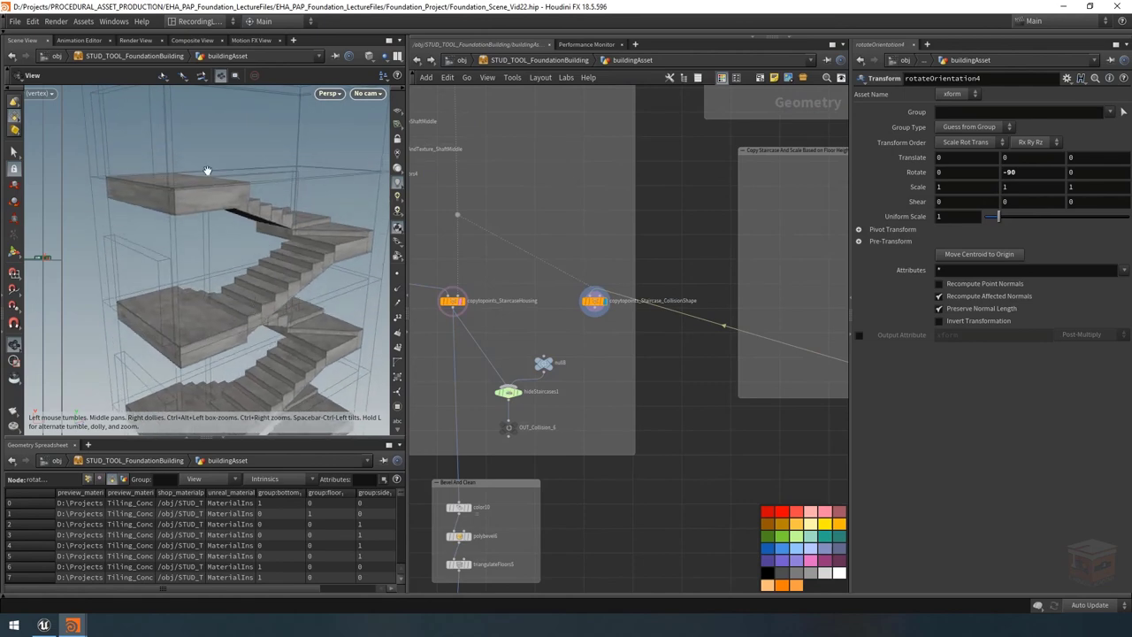
pyautogui.press('w')
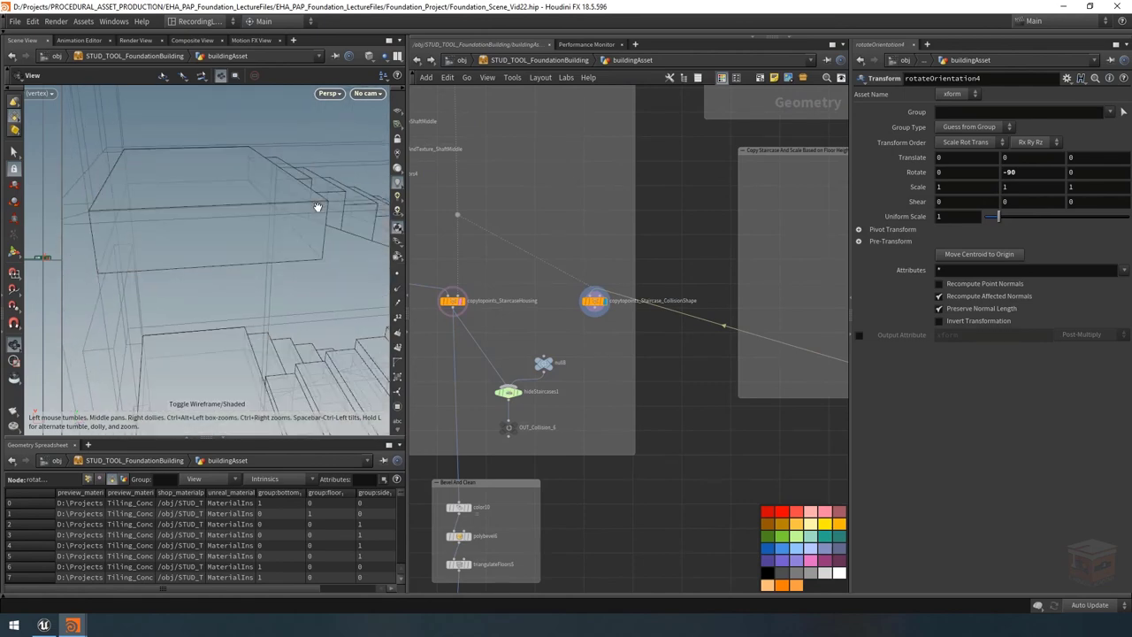
pyautogui.moveTo(316, 207)
pyautogui.mouseDown()
pyautogui.moveTo(201, 230)
pyautogui.moveTo(155, 225)
pyautogui.mouseUp()
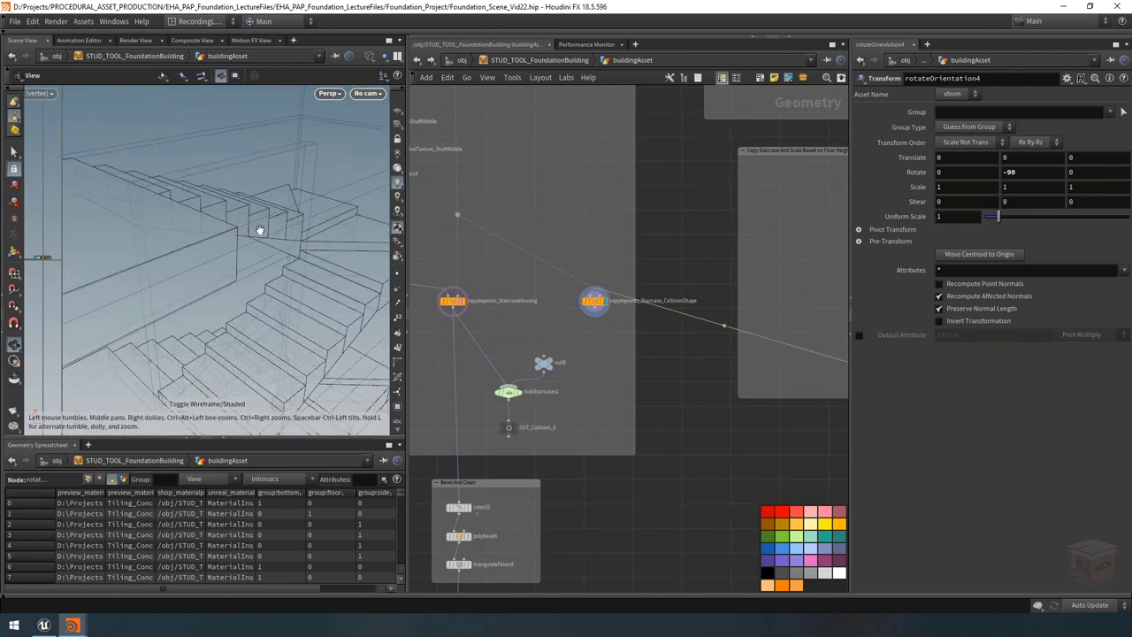
pyautogui.moveTo(517, 337); pyautogui.dragTo(531, 318, button='middle')
# Add merge6 joining both staircase copytopoints nodes into hideStaircases1, display and frame it.
pyautogui.press('Tab')
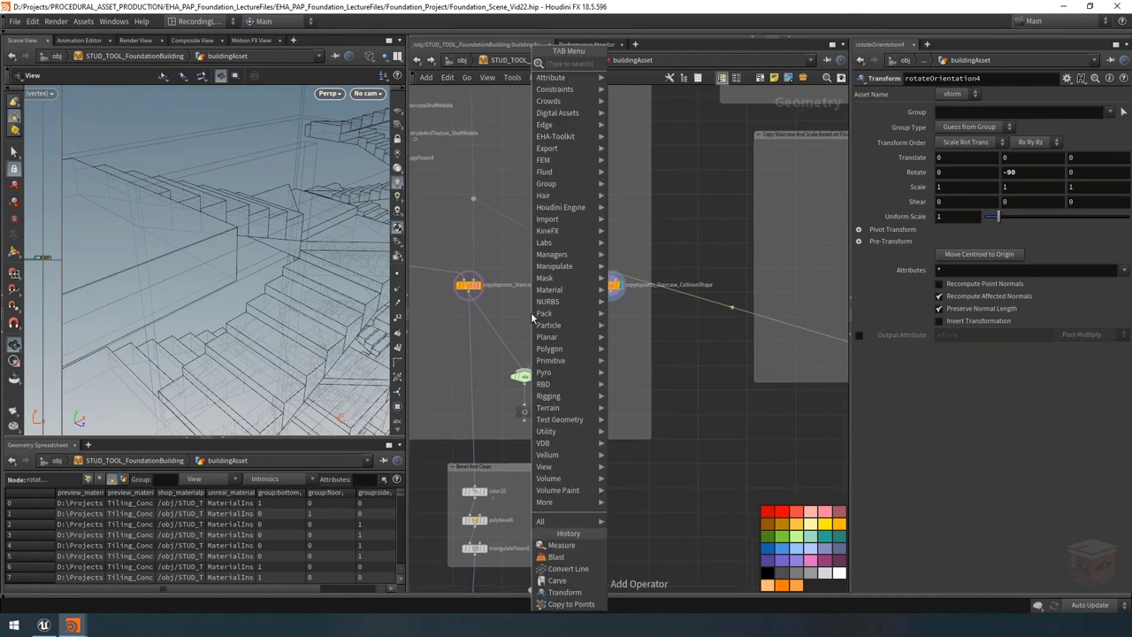
pyautogui.click(646, 58)
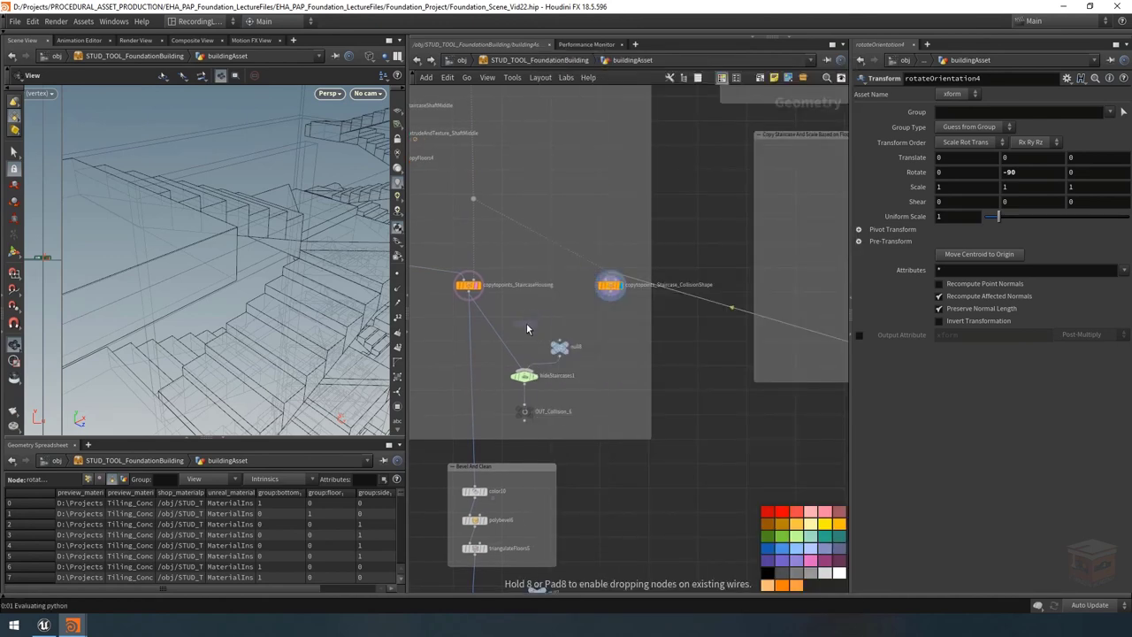
pyautogui.click(526, 323)
pyautogui.scroll(2, 538, 305)
pyautogui.moveTo(469, 343); pyautogui.dragTo(619, 296)
pyautogui.click(542, 328)
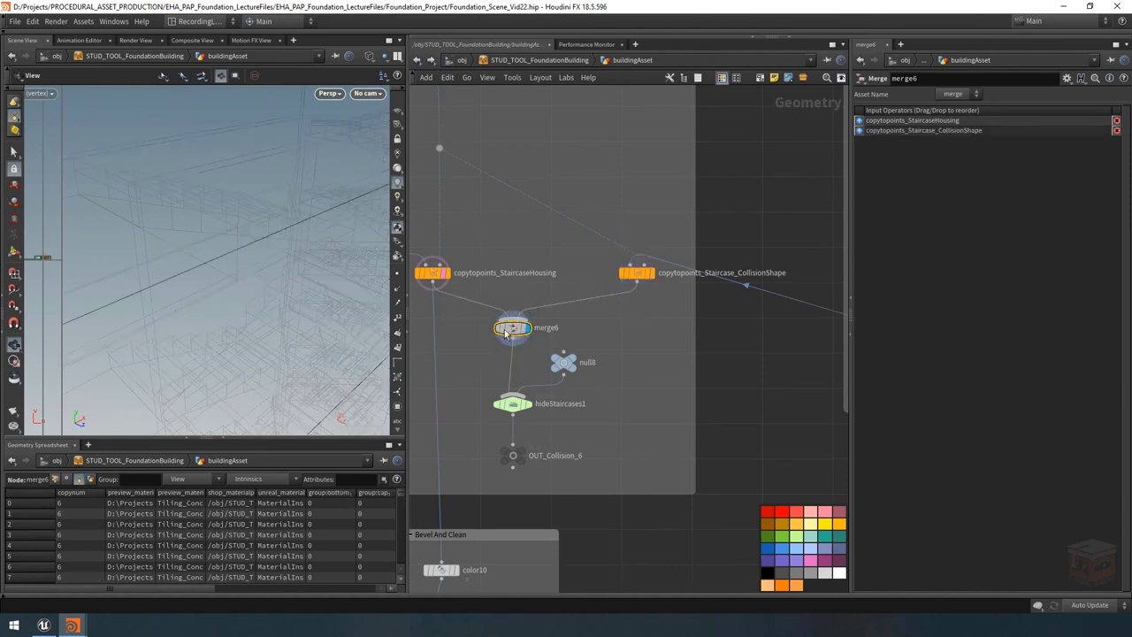
pyautogui.press('g')
pyautogui.moveTo(276, 245)
pyautogui.mouseDown()
pyautogui.moveTo(309, 213)
pyautogui.moveTo(230, 212)
pyautogui.moveTo(310, 222)
pyautogui.moveTo(235, 185)
pyautogui.moveTo(321, 181)
pyautogui.moveTo(222, 176)
pyautogui.moveTo(252, 181)
pyautogui.mouseUp()
pyautogui.press('w')
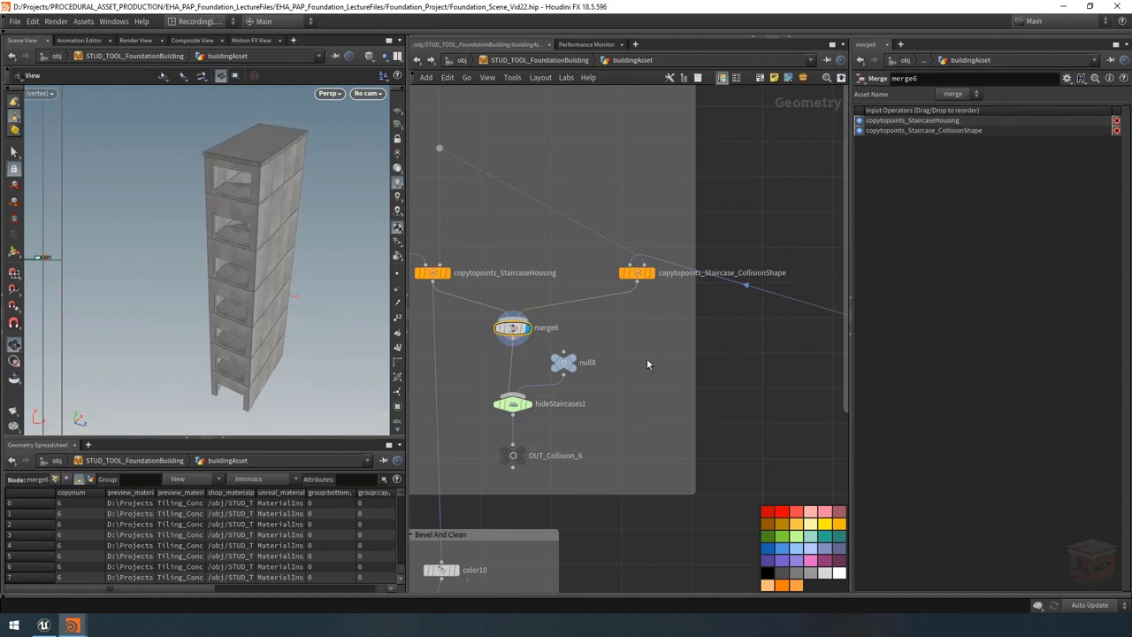
# Display rotateOrientation4 and orbit to inspect the stacked stair flights from below.
pyautogui.scroll(-5, 646, 362)
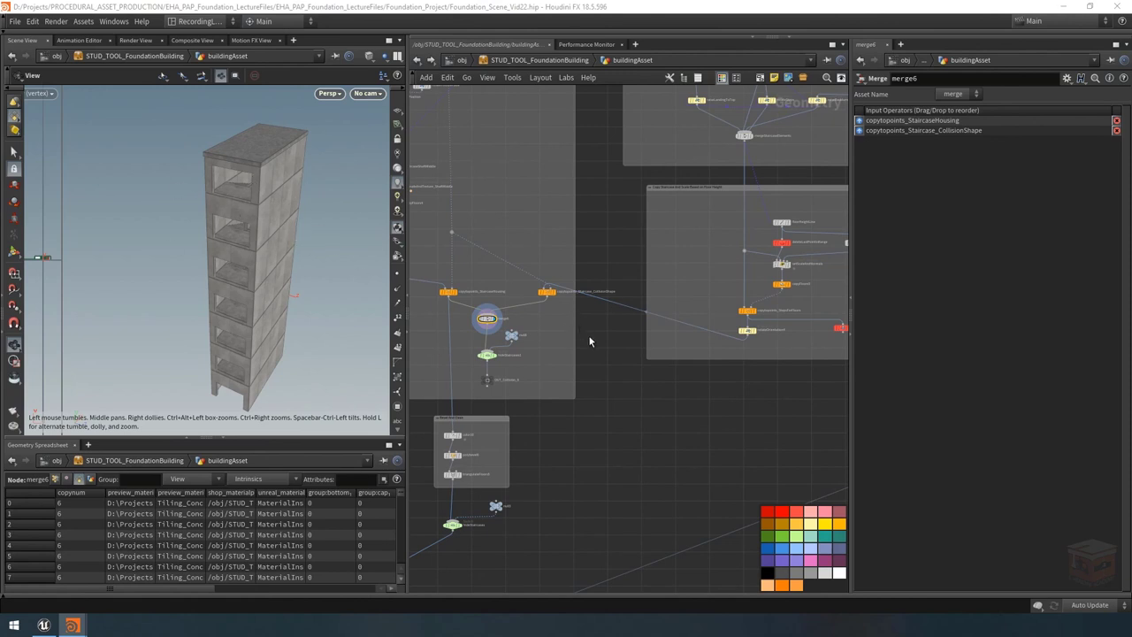
pyautogui.scroll(5, 760, 325)
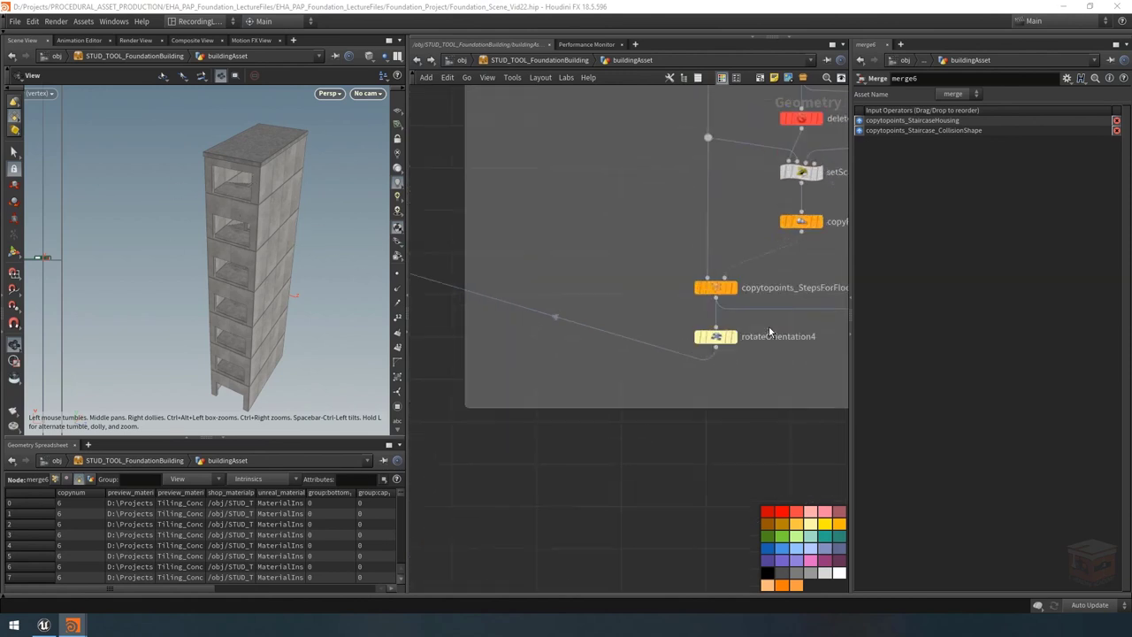
pyautogui.click(731, 337)
pyautogui.click(717, 340)
pyautogui.moveTo(283, 222); pyautogui.dragTo(281, 221)
pyautogui.scroll(3, 344, 202)
pyautogui.moveTo(345, 203); pyautogui.dragTo(291, 184)
pyautogui.scroll(5, 374, 198)
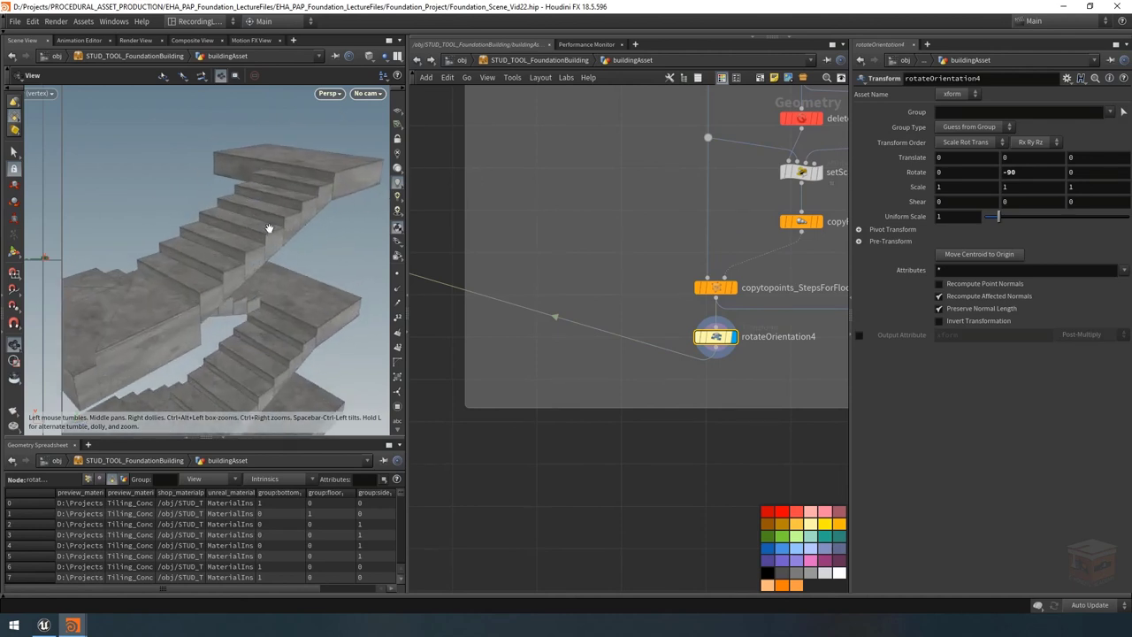
pyautogui.moveTo(230, 234); pyautogui.dragTo(327, 229)
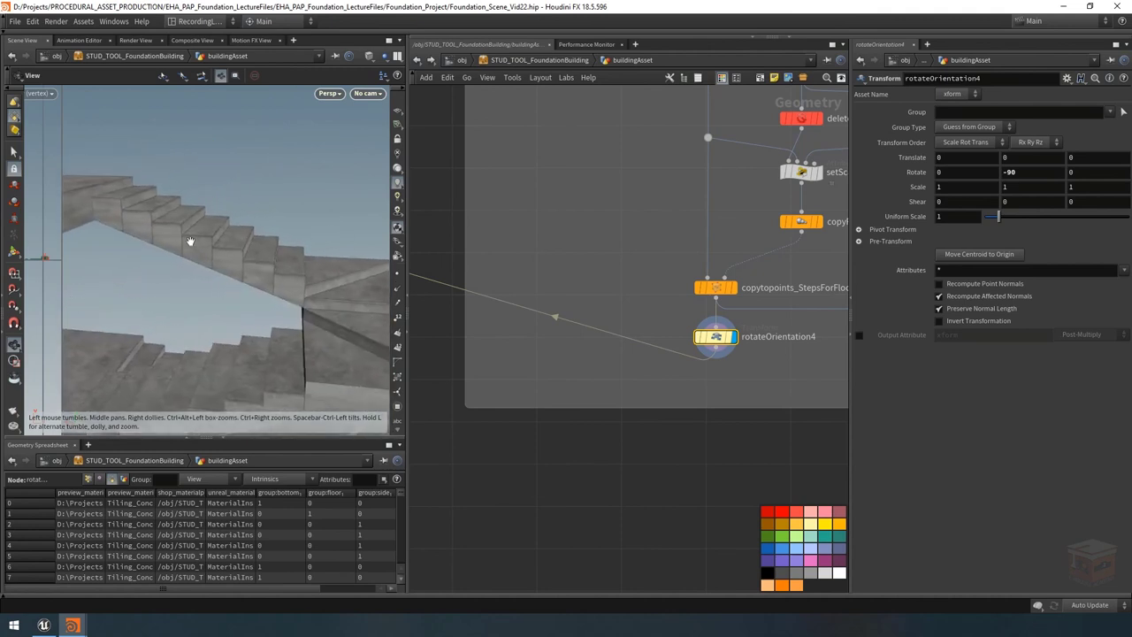
pyautogui.moveTo(189, 241); pyautogui.dragTo(106, 236)
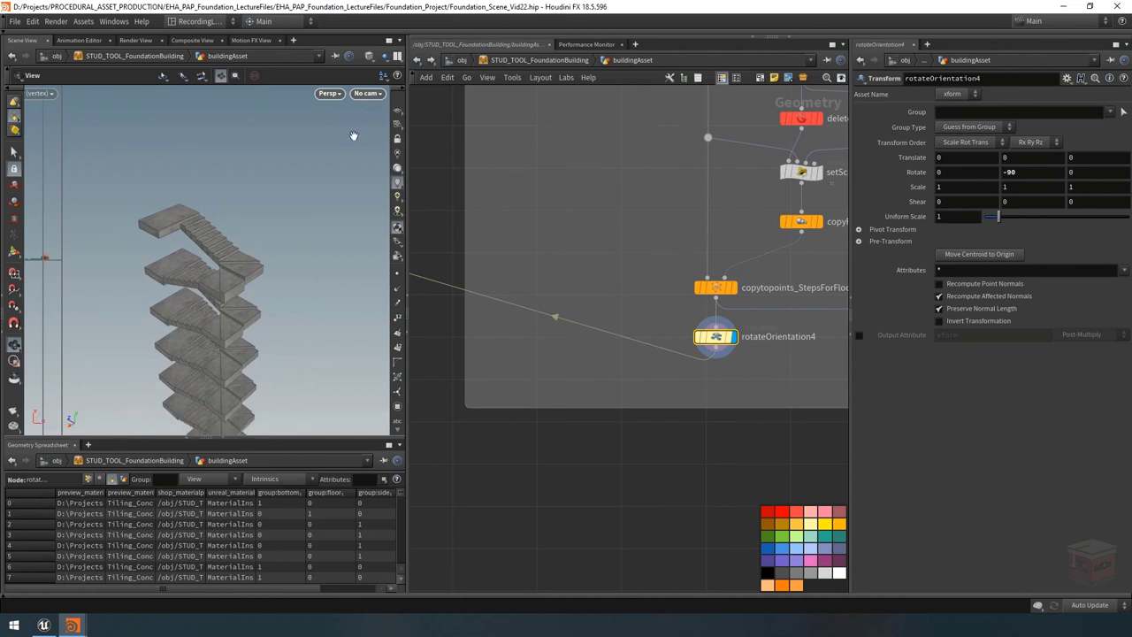
pyautogui.moveTo(255, 203); pyautogui.dragTo(260, 205)
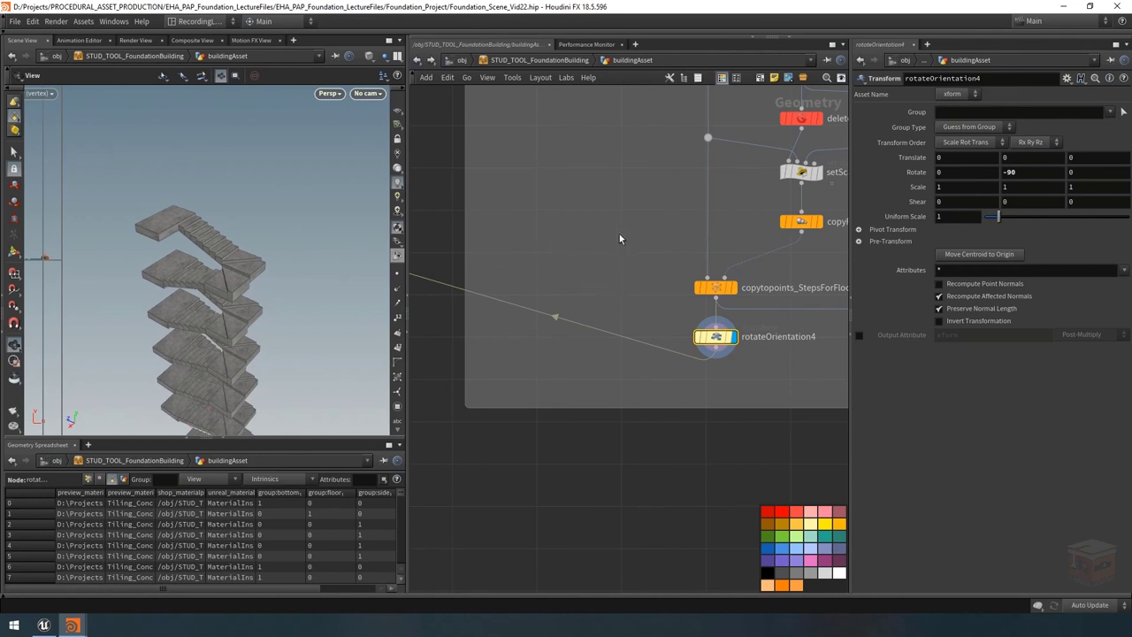
pyautogui.scroll(-10, 619, 238)
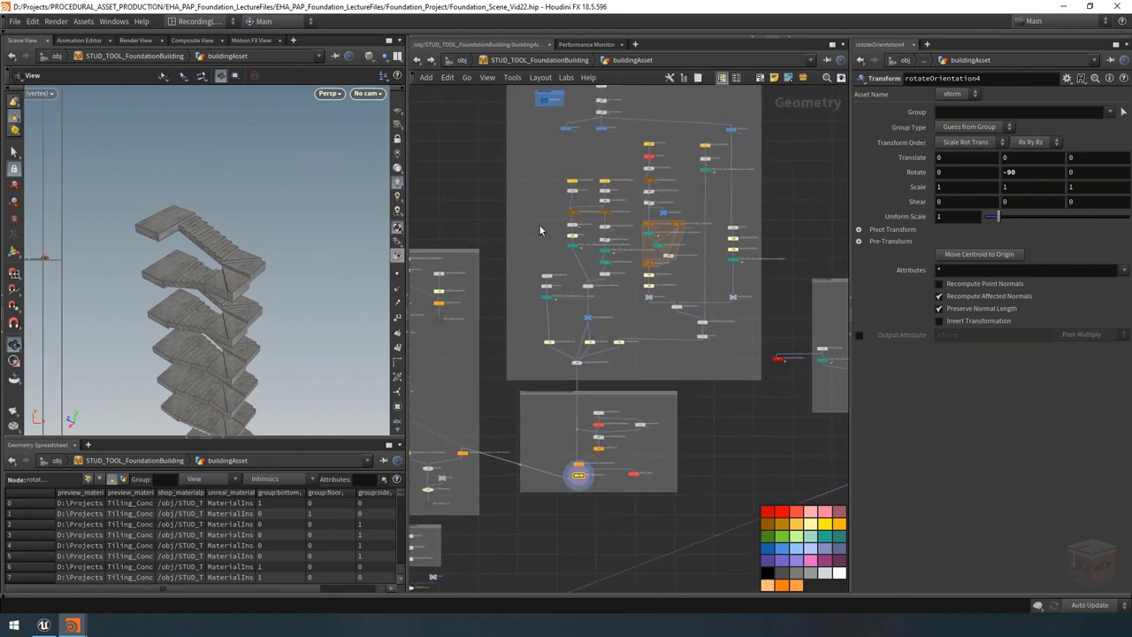
# Pan the network over to the Bevel And Clean node group.
pyautogui.moveTo(540, 229); pyautogui.dragTo(527, 242, button='middle')
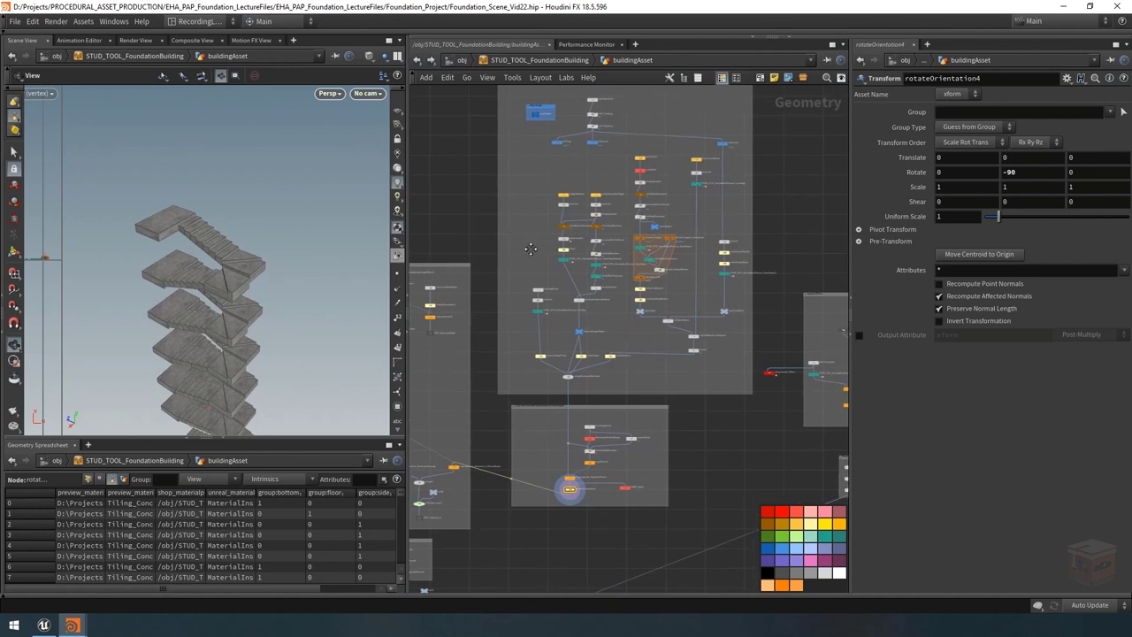
pyautogui.moveTo(440, 497); pyautogui.dragTo(540, 412, button='middle')
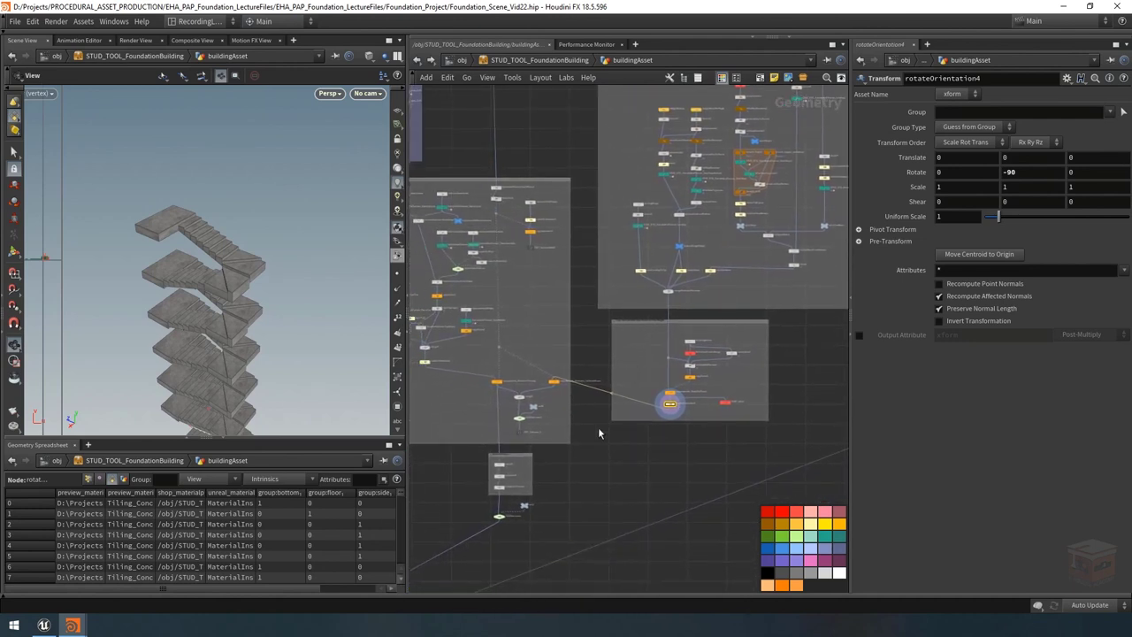
pyautogui.moveTo(598, 433); pyautogui.dragTo(555, 437, button='middle')
pyautogui.scroll(3, 624, 420)
pyautogui.scroll(-5, 612, 413)
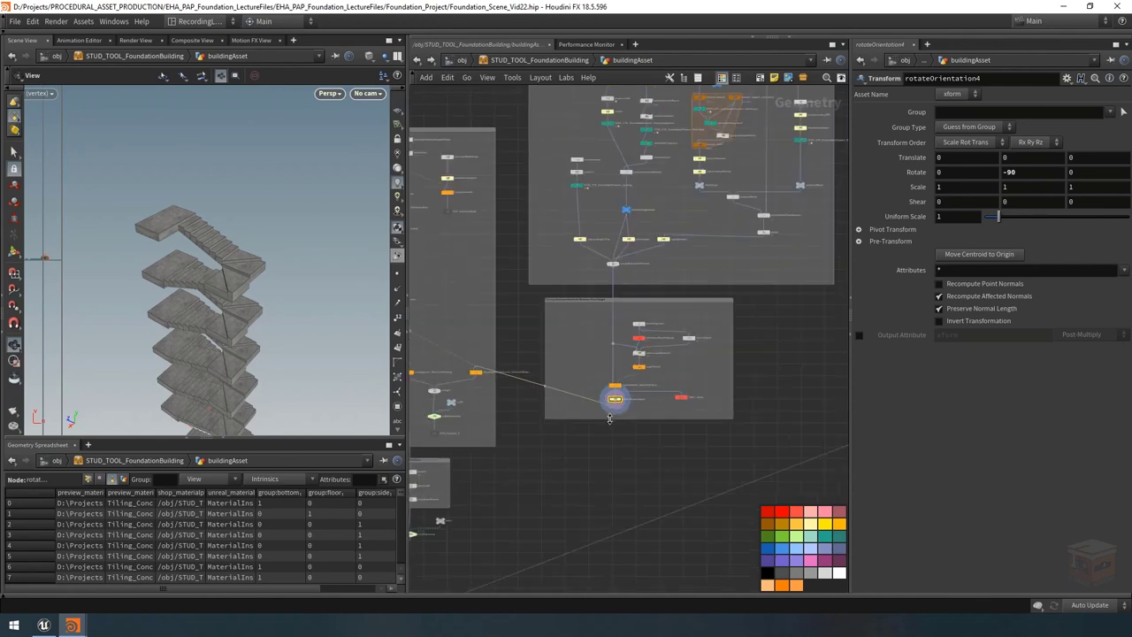
pyautogui.moveTo(612, 414); pyautogui.dragTo(714, 405, button='middle')
pyautogui.scroll(6, 578, 432)
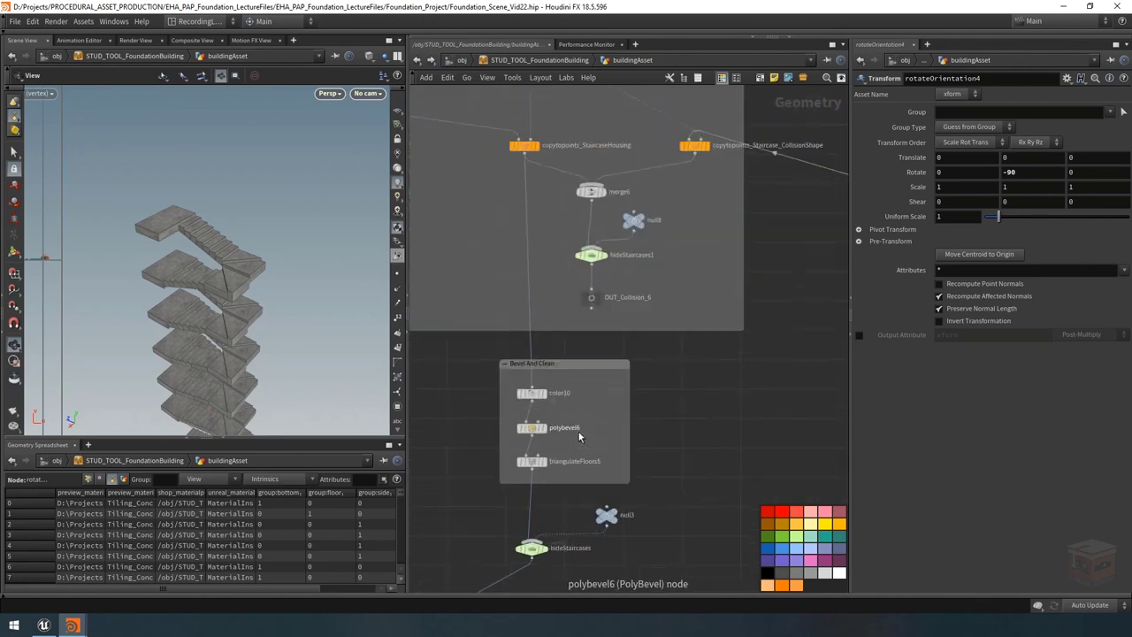
# Copy the polybevel6 and triangulateFloors5 nodes.
pyautogui.click(515, 428)
pyautogui.keyDown('shift'); pyautogui.click(513, 475); pyautogui.keyUp('shift')
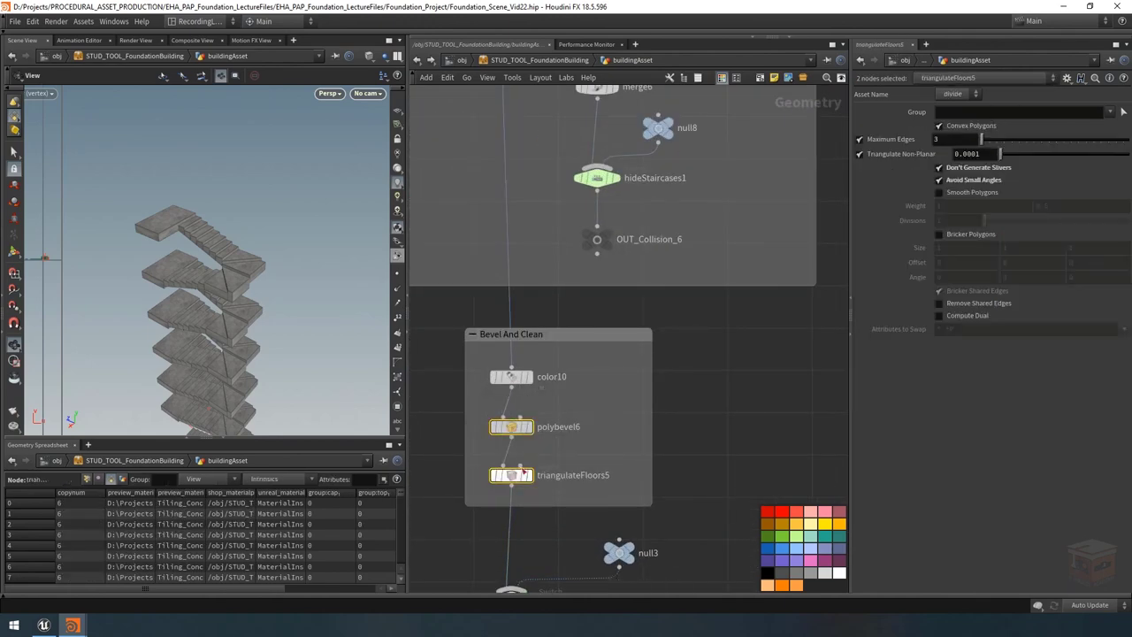
pyautogui.hotkey('ctrl', 'c')
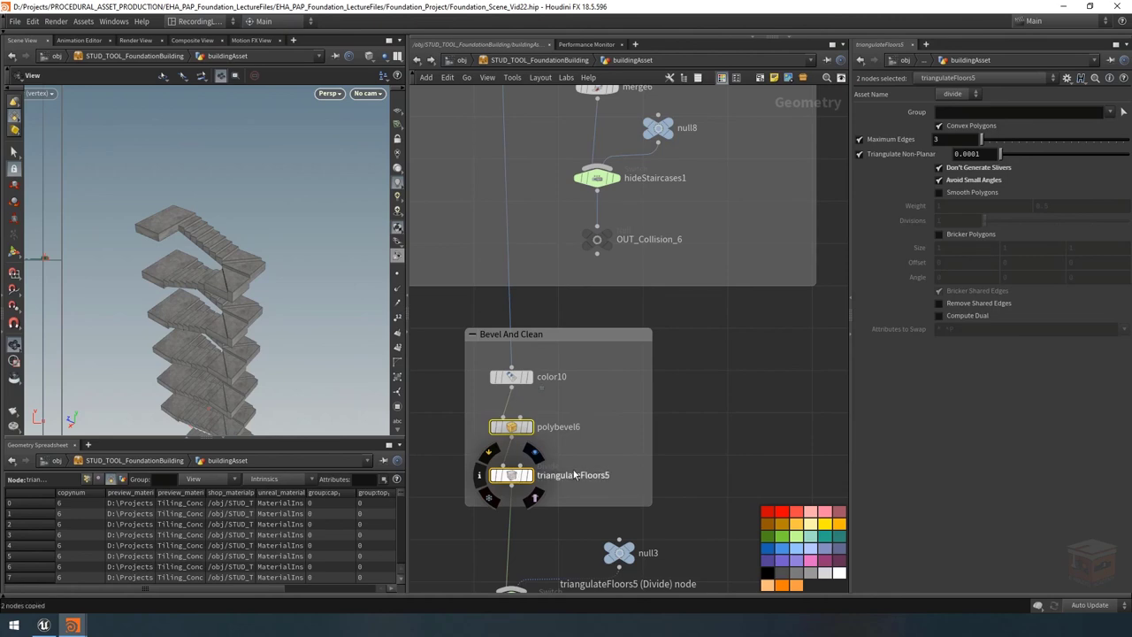
pyautogui.scroll(-5, 607, 452)
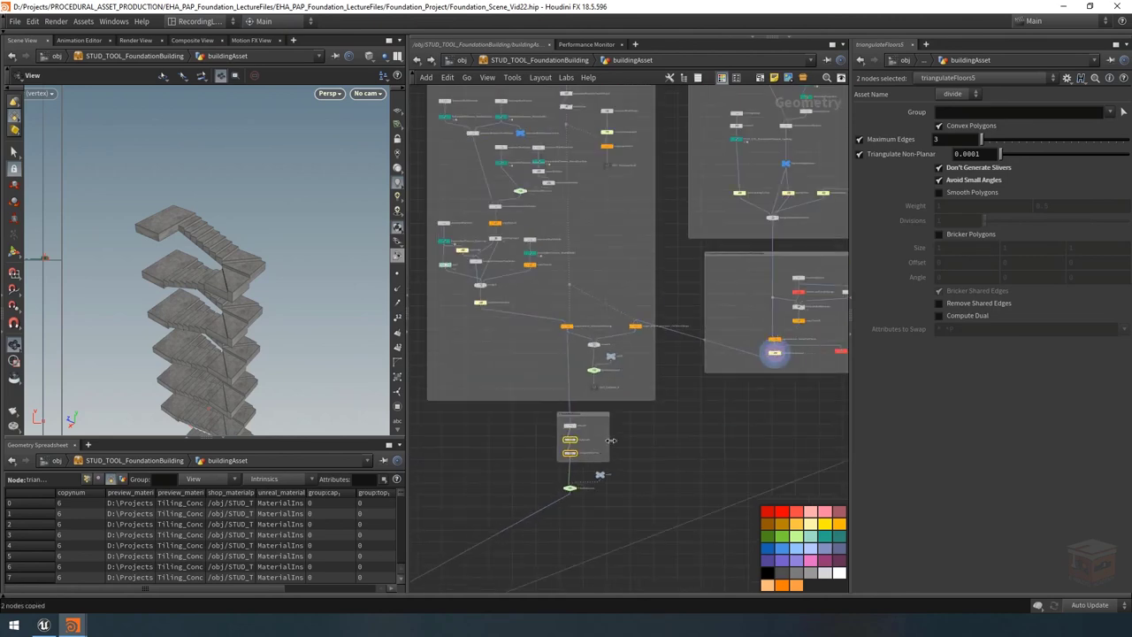
pyautogui.scroll(5, 533, 443)
pyautogui.click(623, 412)
pyautogui.scroll(2, 624, 410)
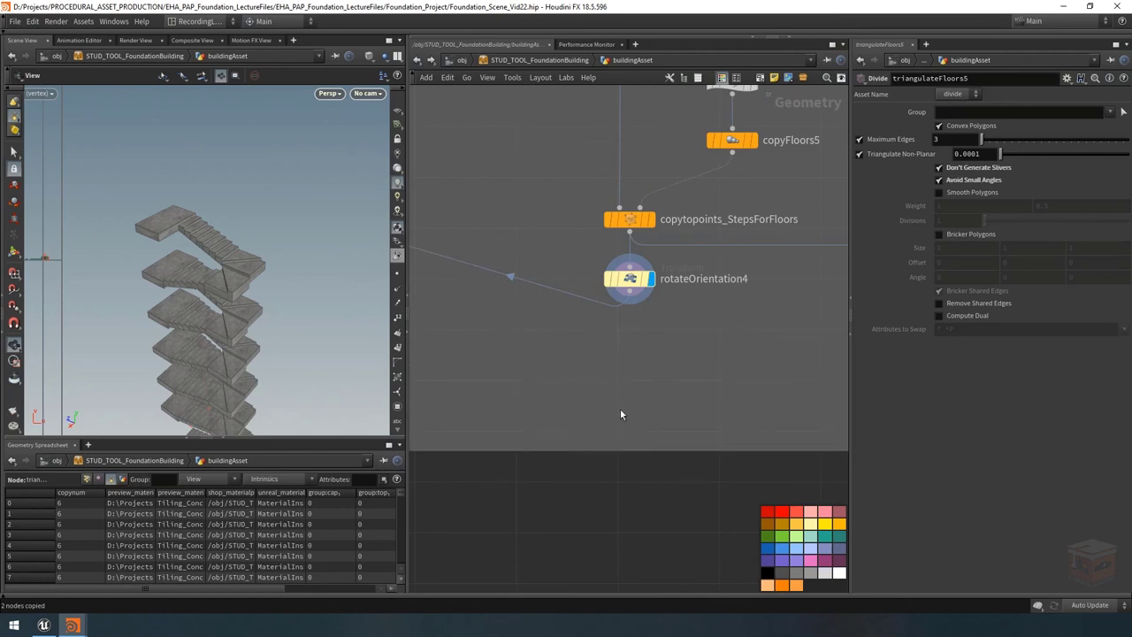
# Paste them below rotateOrientation4 and display triangulateFloors6 to inspect the stairs.
pyautogui.hotkey('ctrl', 'v')
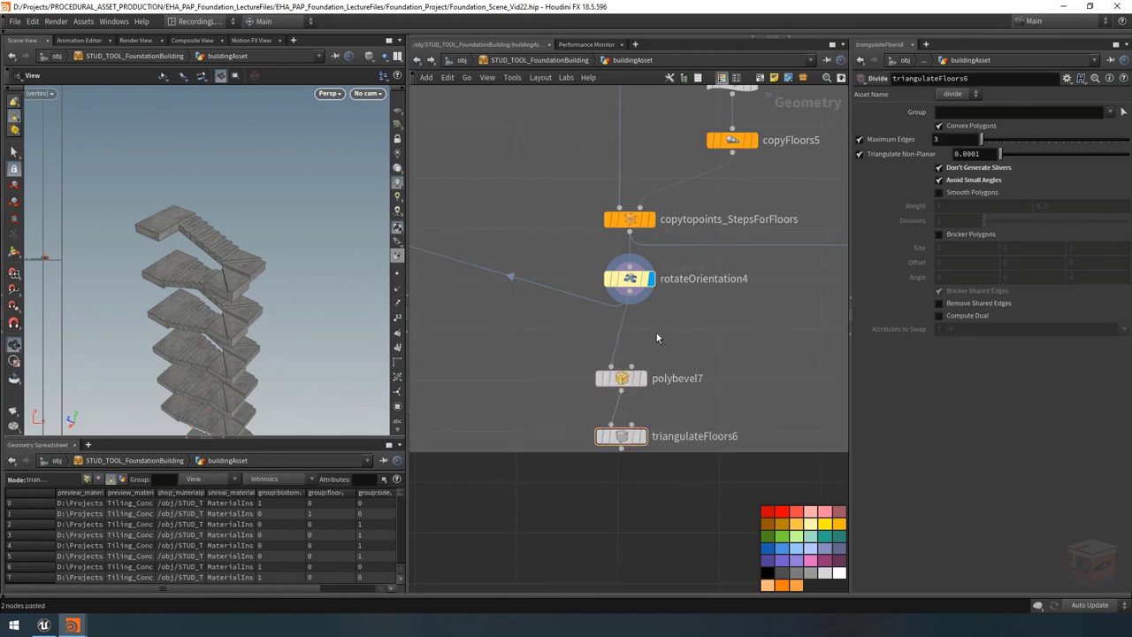
pyautogui.moveTo(643, 440); pyautogui.dragTo(652, 407)
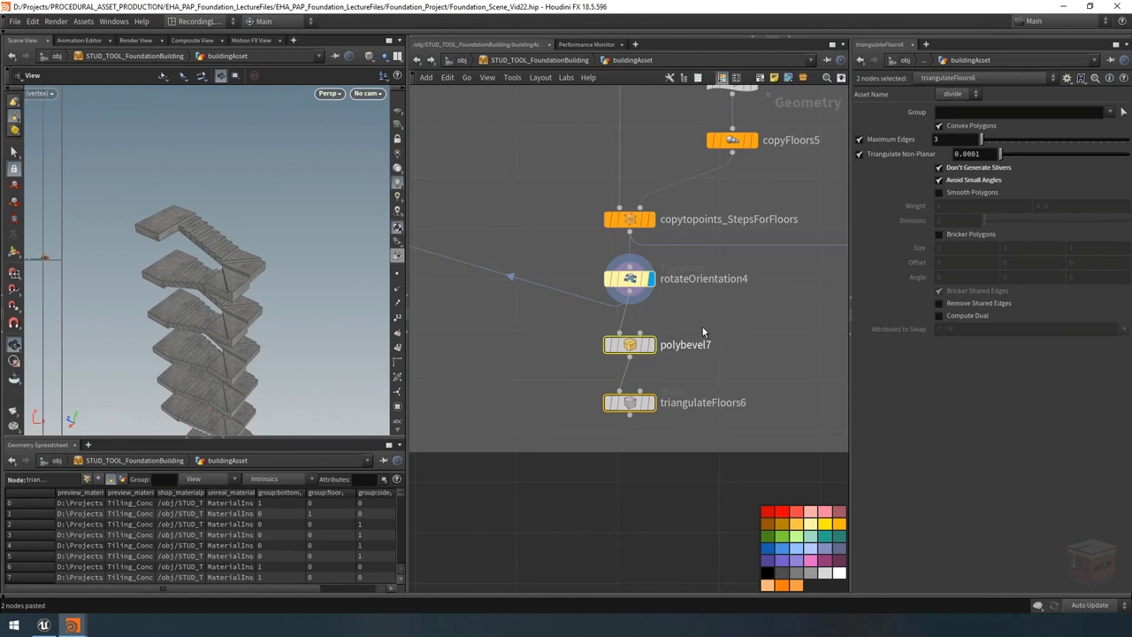
pyautogui.click(651, 403)
pyautogui.scroll(5, 196, 279)
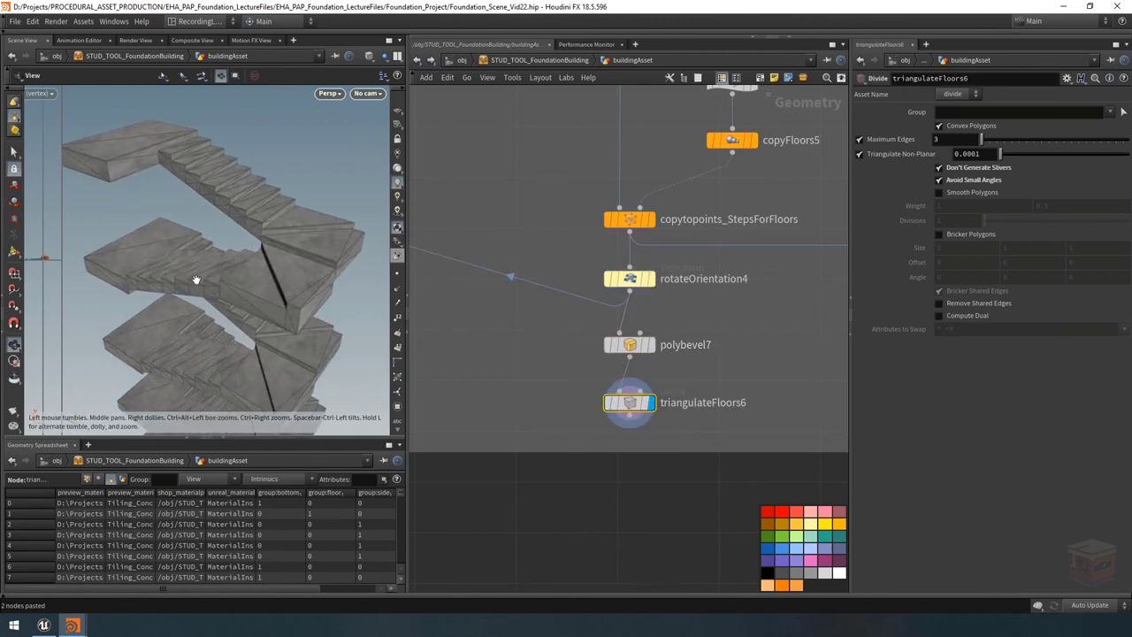
pyautogui.scroll(8, 221, 270)
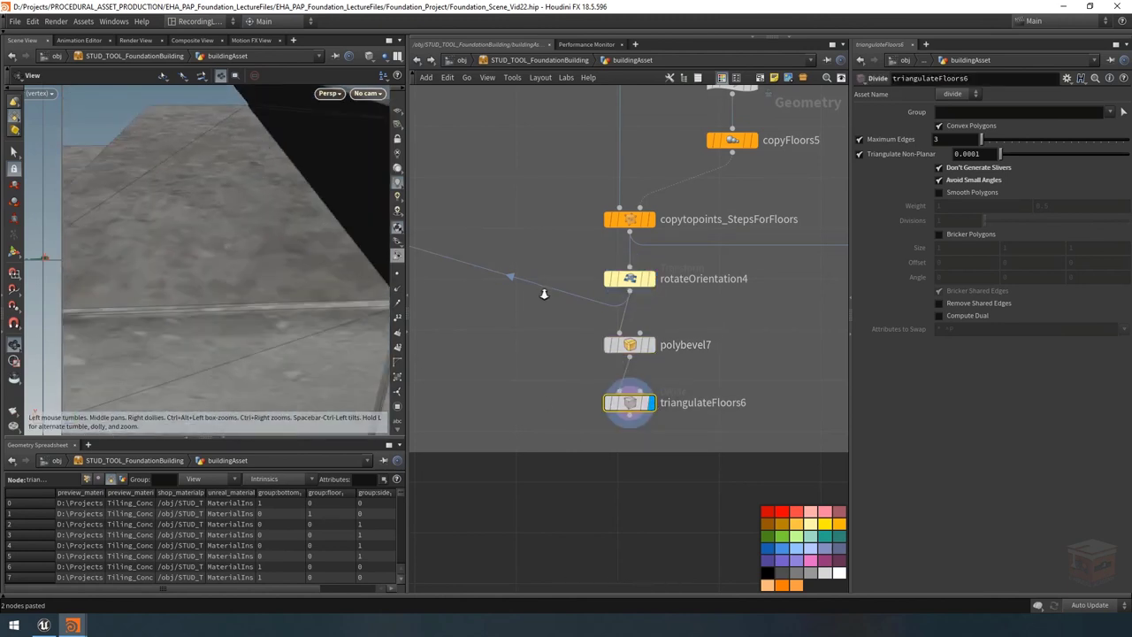
pyautogui.scroll(-8, 196, 301)
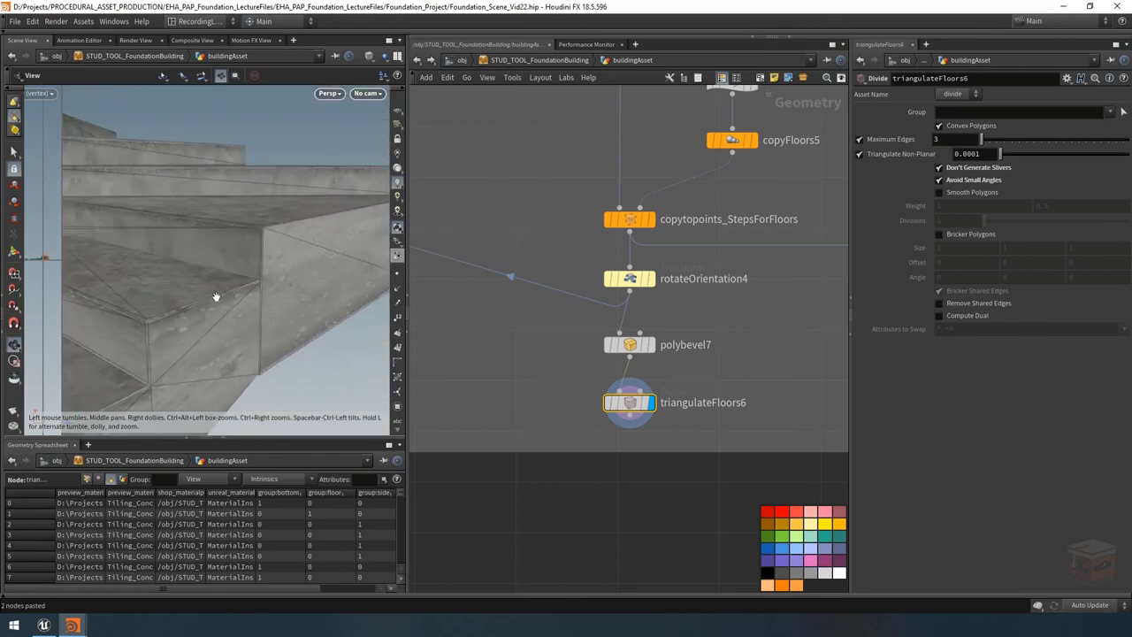
pyautogui.moveTo(216, 298); pyautogui.dragTo(291, 336)
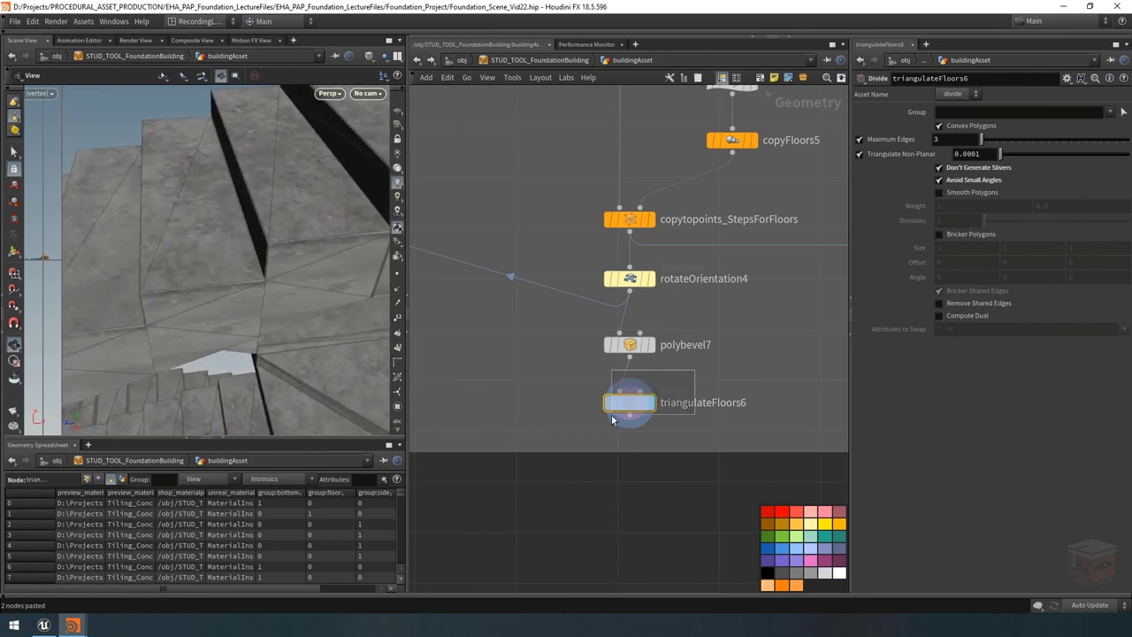
pyautogui.moveTo(292, 292)
pyautogui.mouseDown()
pyautogui.moveTo(303, 286)
pyautogui.moveTo(96, 275)
pyautogui.moveTo(291, 306)
pyautogui.moveTo(83, 278)
pyautogui.moveTo(273, 319)
pyautogui.moveTo(287, 311)
pyautogui.mouseUp()
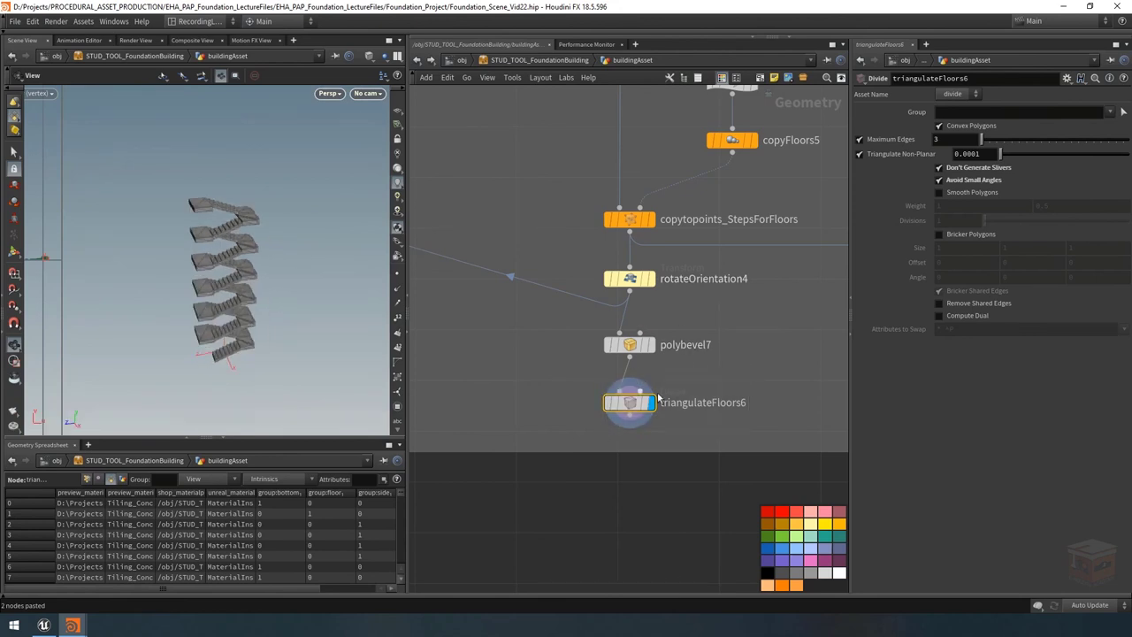
# Check polybevel7's settings, bevelling the stair flights at distance 0.005.
pyautogui.scroll(-5, 645, 389)
pyautogui.moveTo(579, 393); pyautogui.dragTo(676, 389, button='middle')
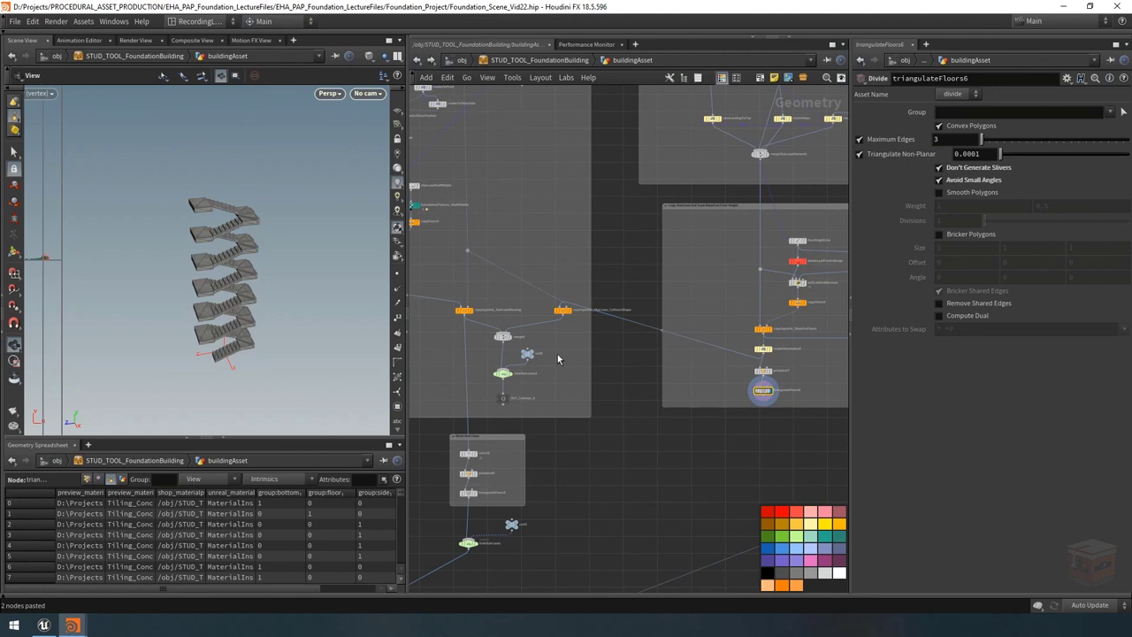
pyautogui.scroll(3, 783, 366)
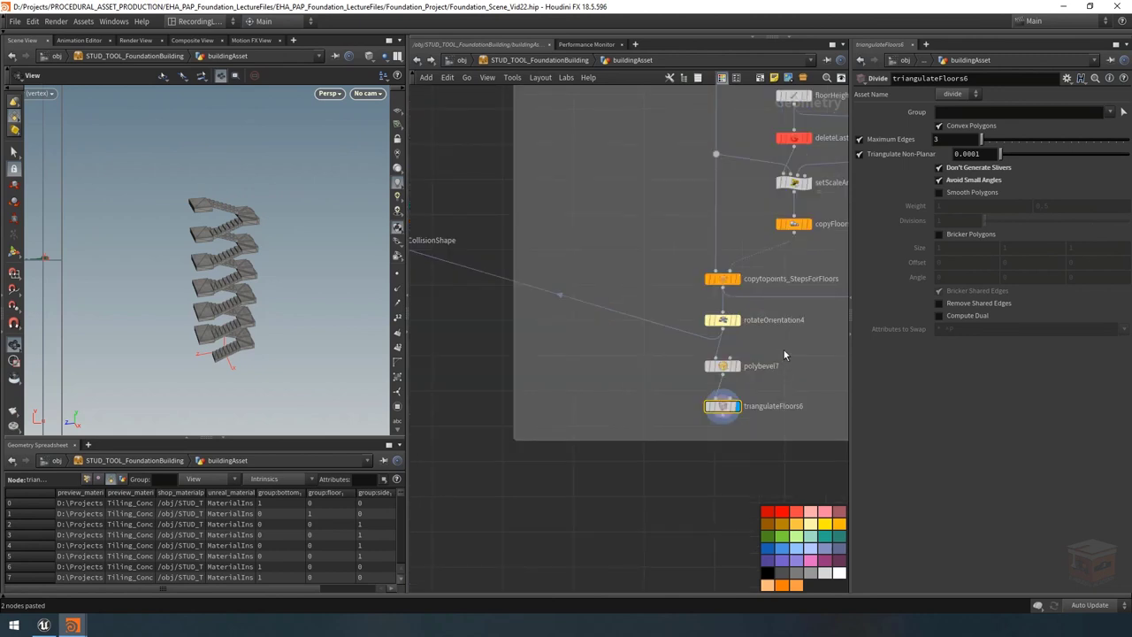
pyautogui.click(723, 367)
pyautogui.moveTo(252, 215); pyautogui.dragTo(545, 235, button='right')
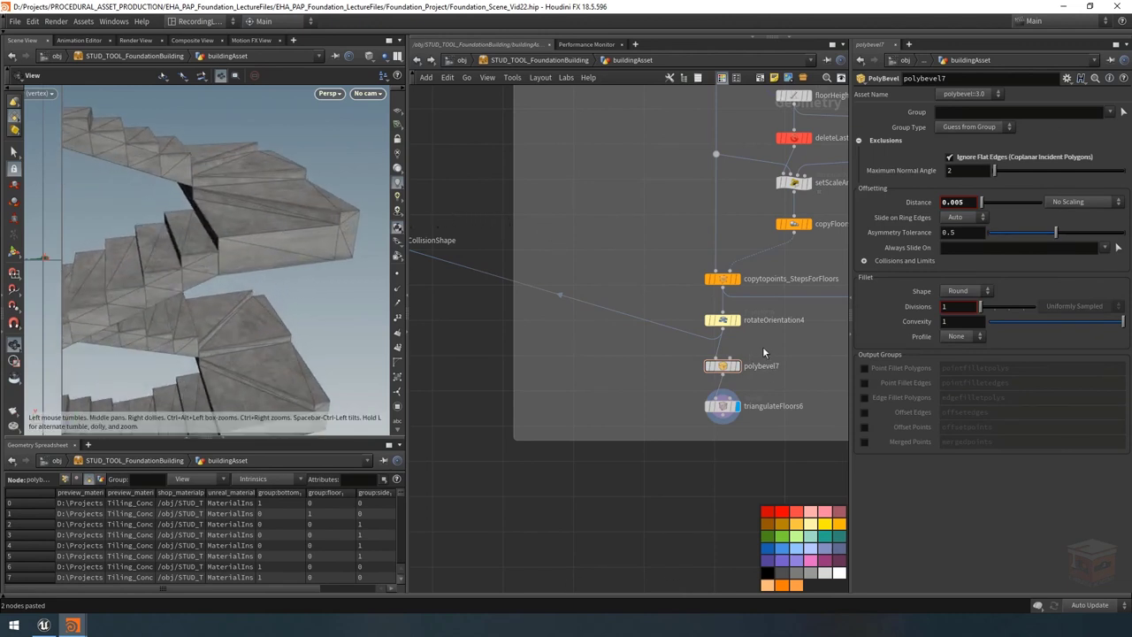
pyautogui.moveTo(764, 349); pyautogui.dragTo(663, 382)
pyautogui.moveTo(750, 358)
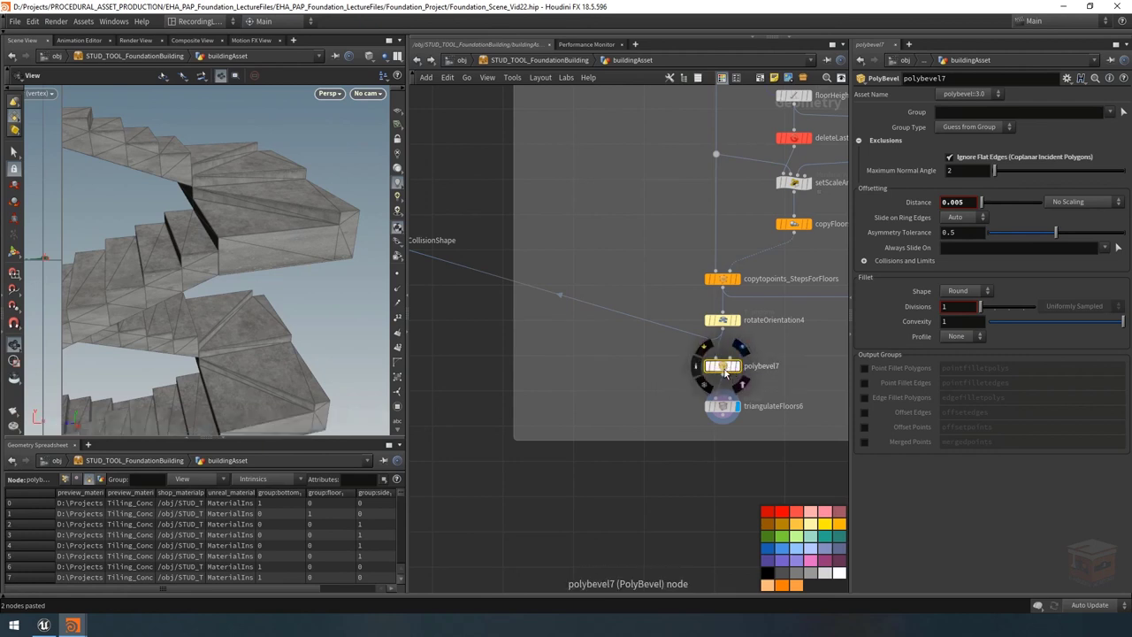
pyautogui.scroll(-10, 631, 365)
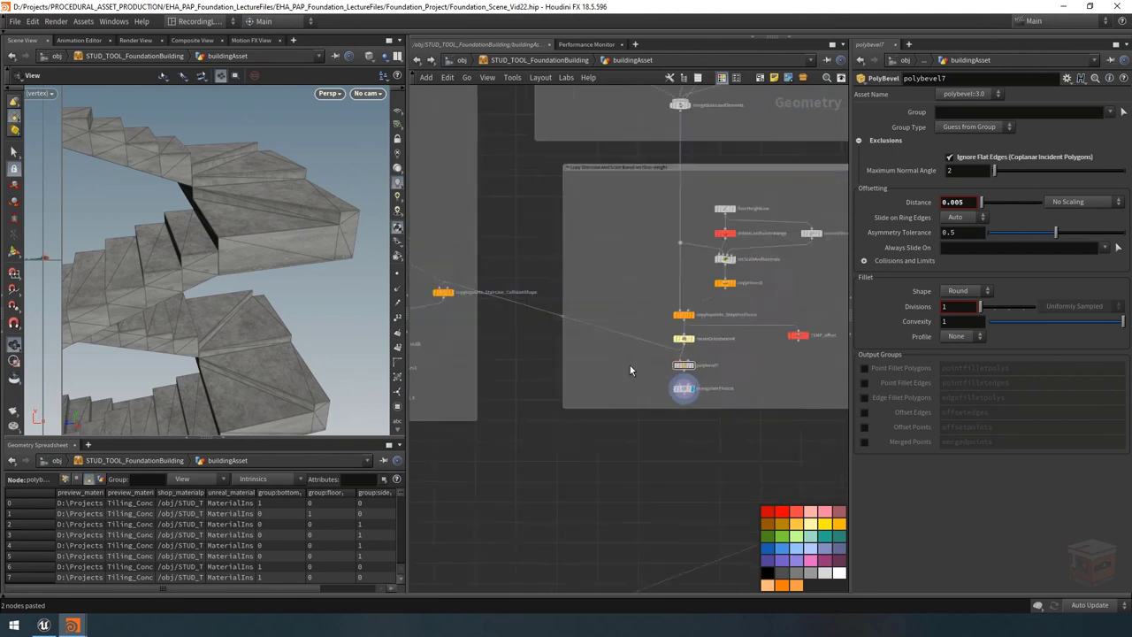
pyautogui.scroll(5, 601, 347)
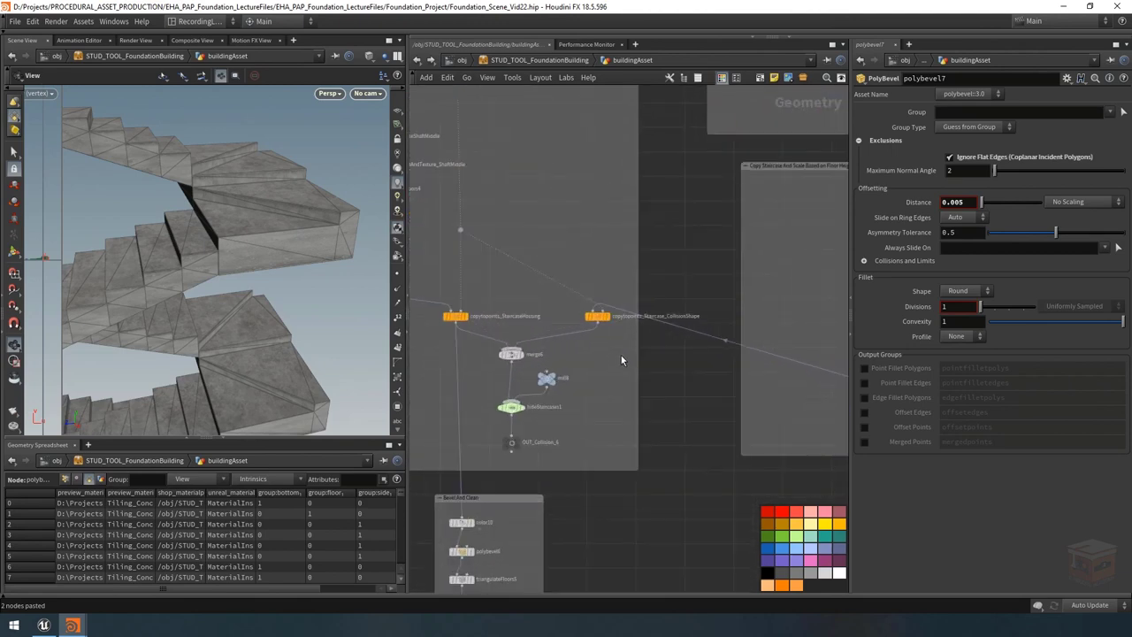
# Duplicate copytopoints_Staircase_CollisionShape and feed triangulateFloors6 into the copy.
pyautogui.click(598, 317)
pyautogui.moveTo(598, 318)
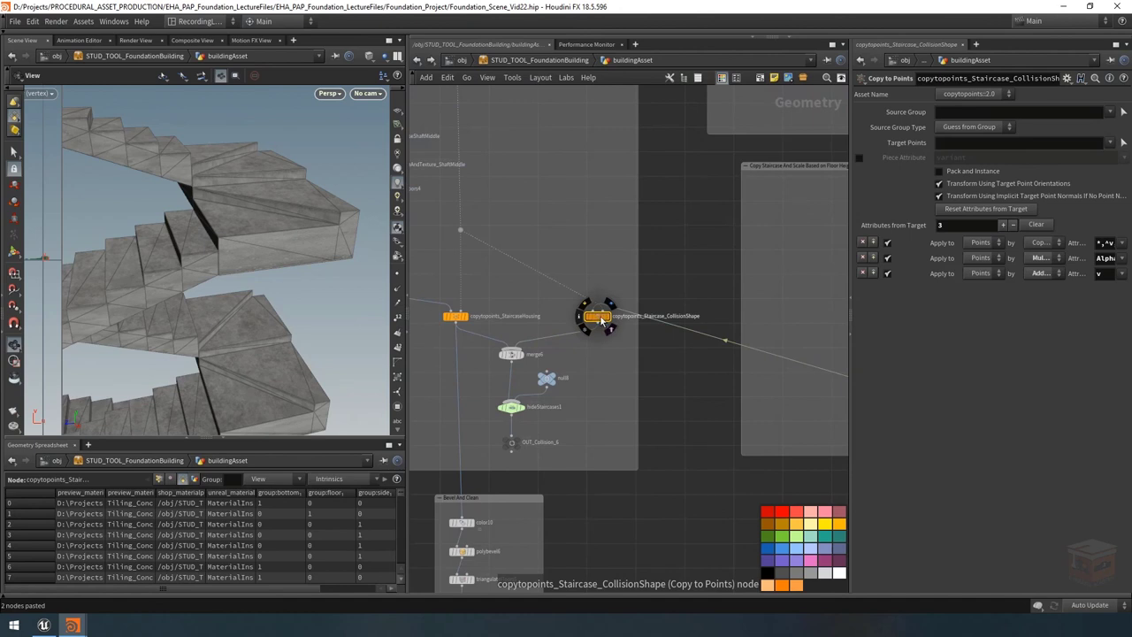
pyautogui.hotkey('ctrl', 'c')
pyautogui.hotkey('ctrl', 'v')
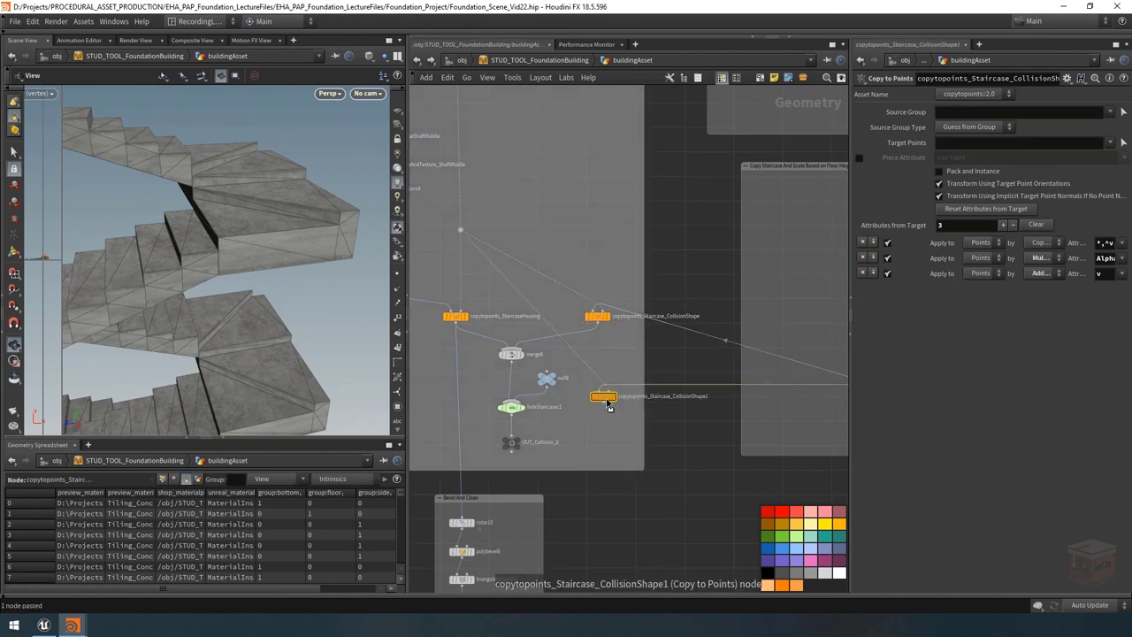
pyautogui.click(601, 397)
pyautogui.scroll(-2, 559, 418)
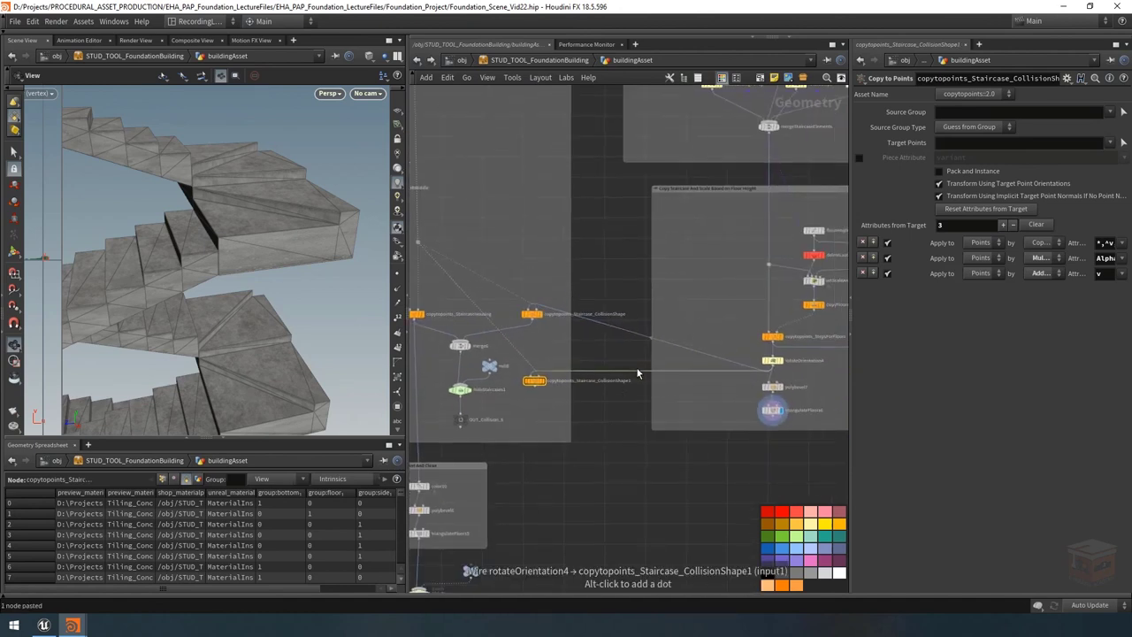
pyautogui.moveTo(688, 381); pyautogui.dragTo(771, 409)
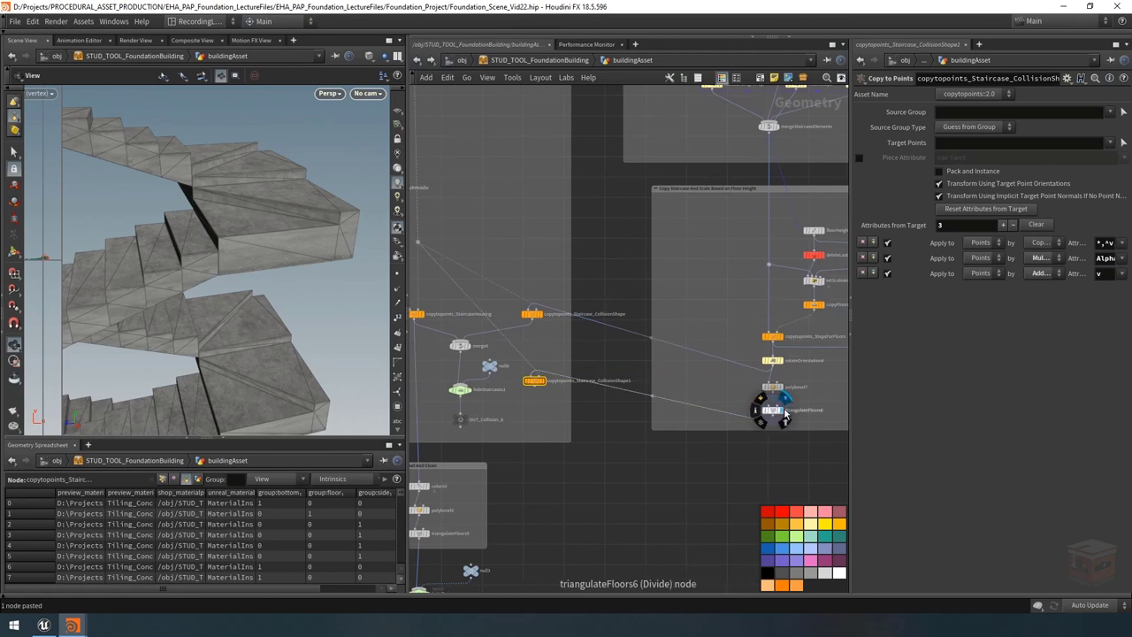
# Rename the duplicate to copytopoints_Staircase_StepsShape.
pyautogui.scroll(4, 521, 389)
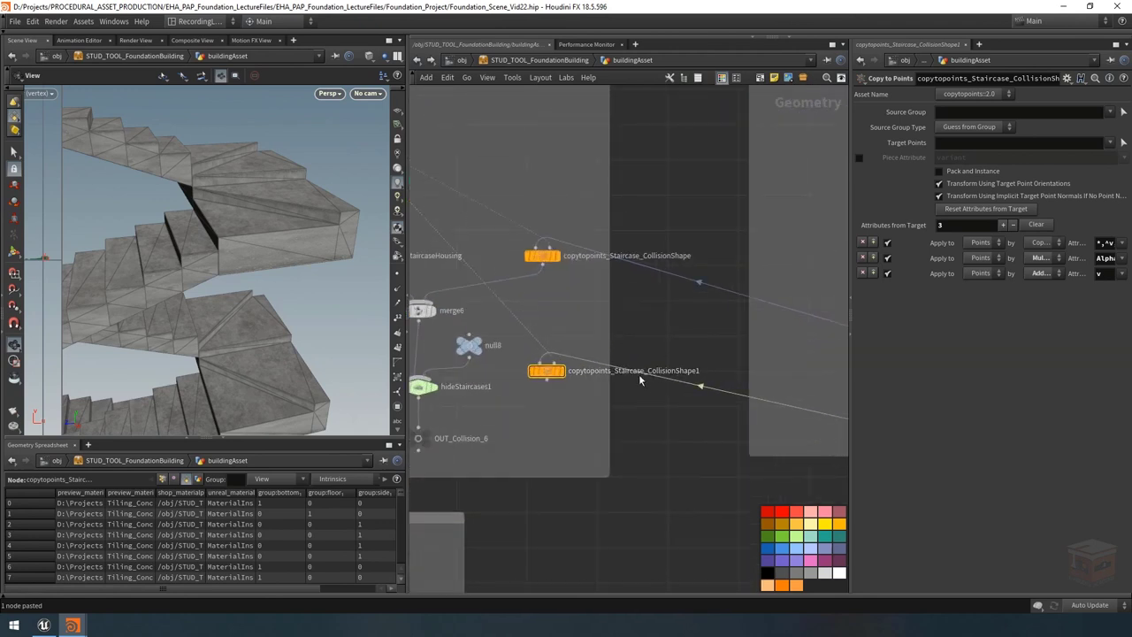
pyautogui.doubleClick(676, 371)
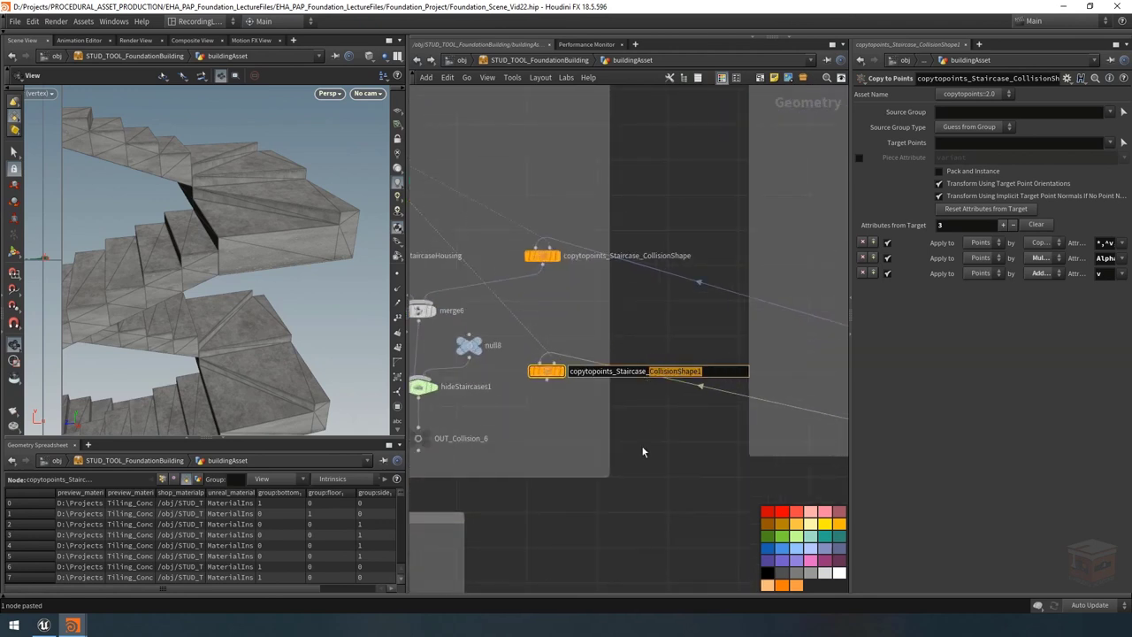
pyautogui.write('StepsShape')
pyautogui.press('Return')
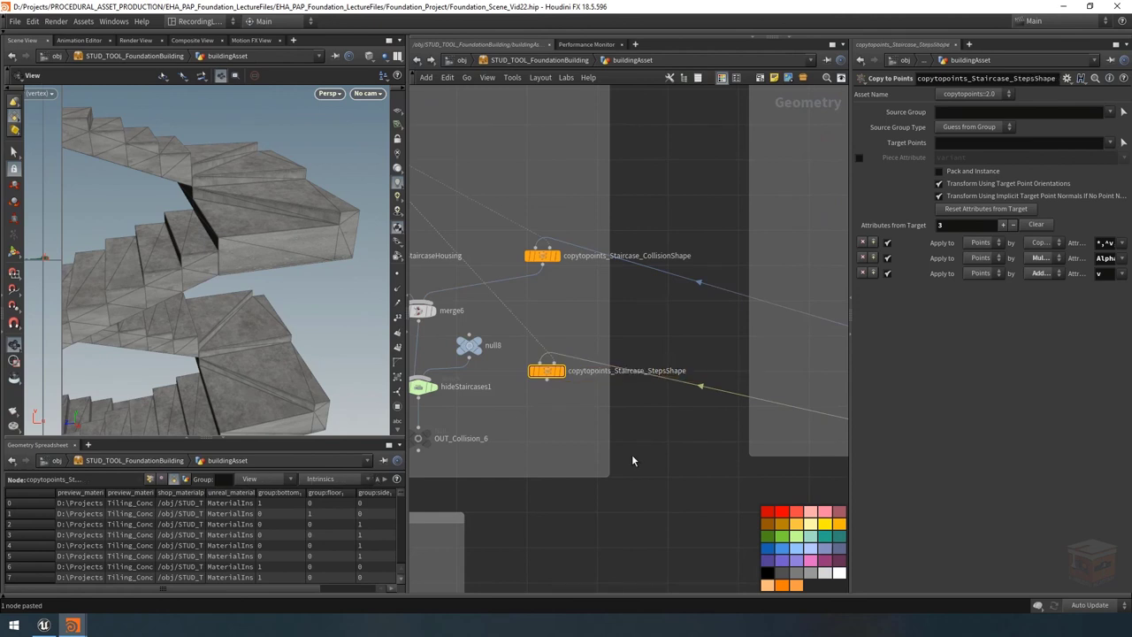
pyautogui.scroll(-5, 598, 419)
# Widen the Bevel And Clean network box.
pyautogui.moveTo(641, 401); pyautogui.dragTo(620, 366, button='middle')
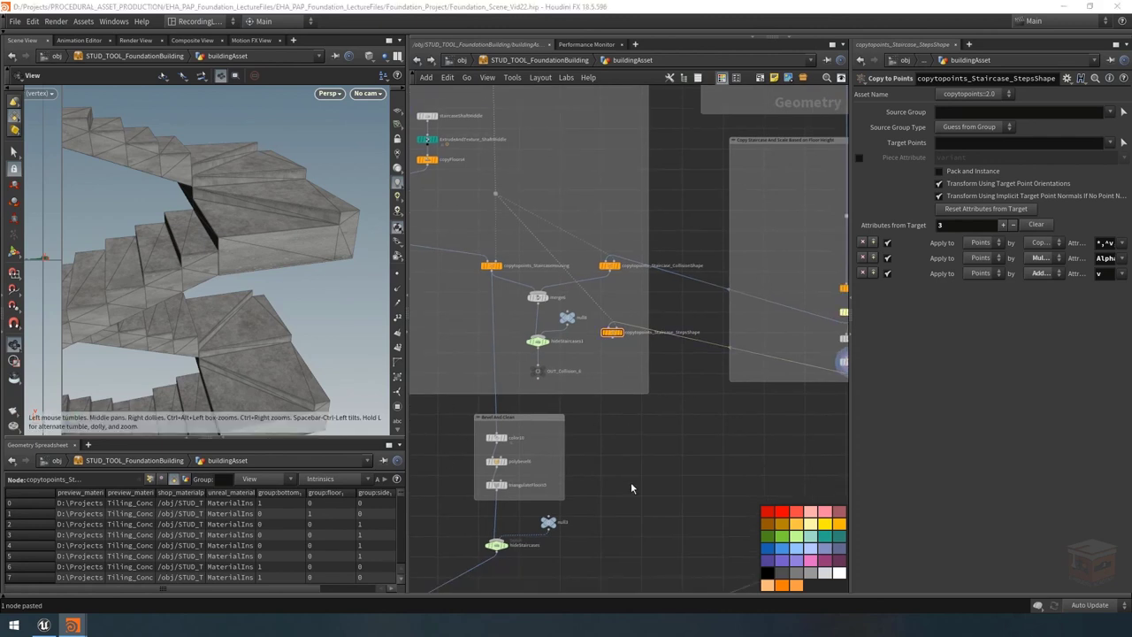
pyautogui.scroll(1, 639, 486)
pyautogui.moveTo(640, 486); pyautogui.dragTo(577, 428, button='middle')
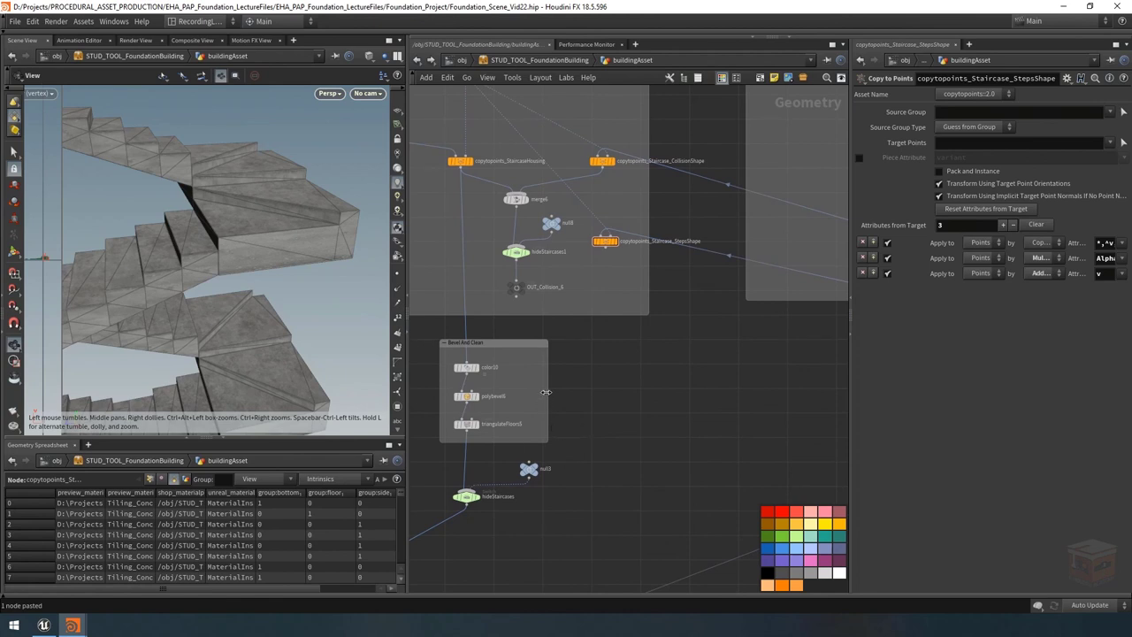
pyautogui.moveTo(546, 392); pyautogui.dragTo(648, 394)
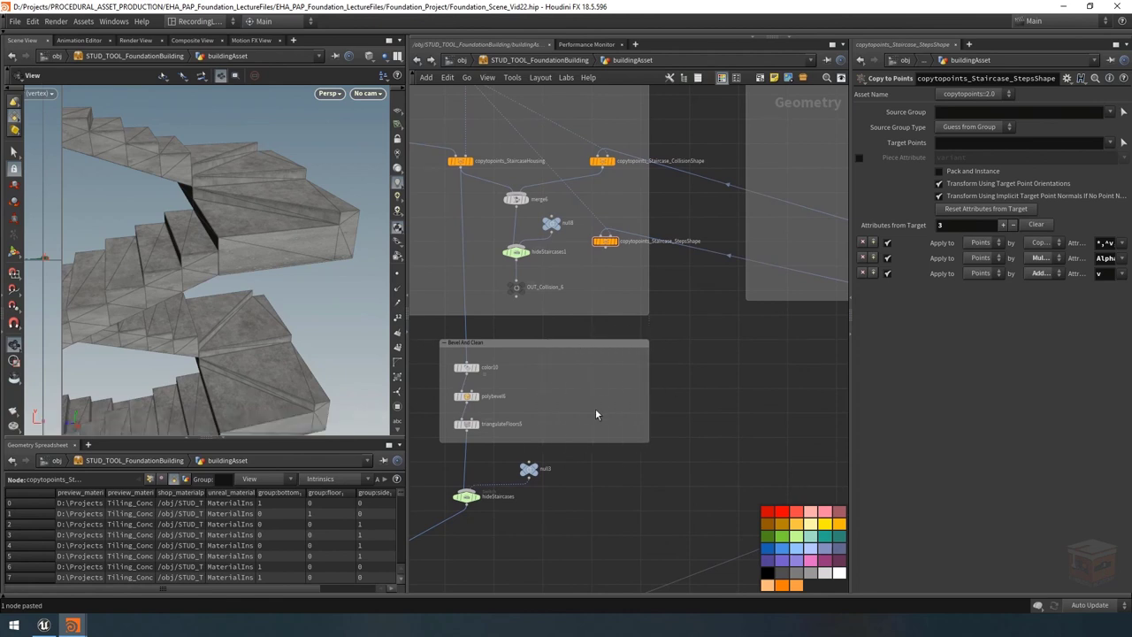
# Duplicate color10 as color11 and feed the StepsShape output into it.
pyautogui.hotkey('ctrl', 'z')
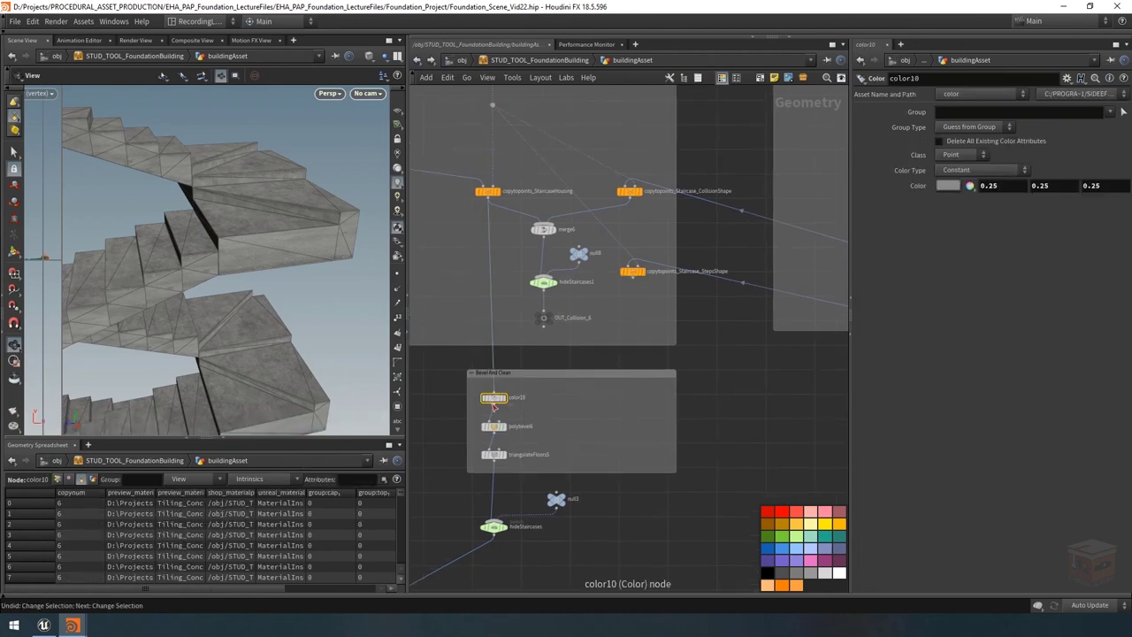
pyautogui.hotkey('ctrl', 'c')
pyautogui.hotkey('ctrl', 'v')
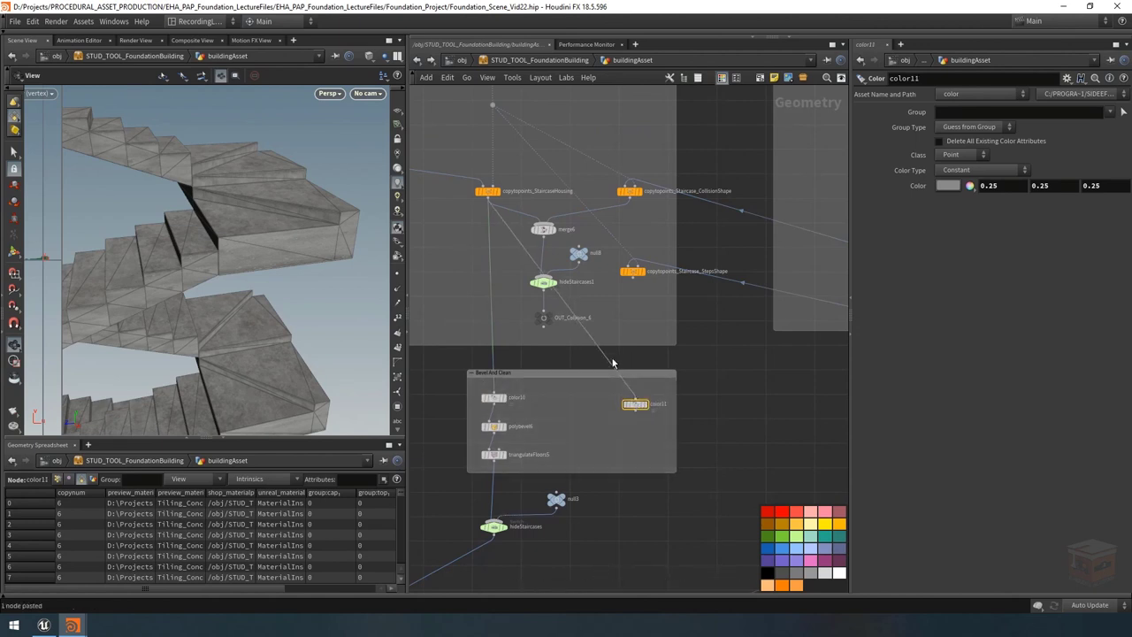
pyautogui.moveTo(634, 397); pyautogui.dragTo(633, 277)
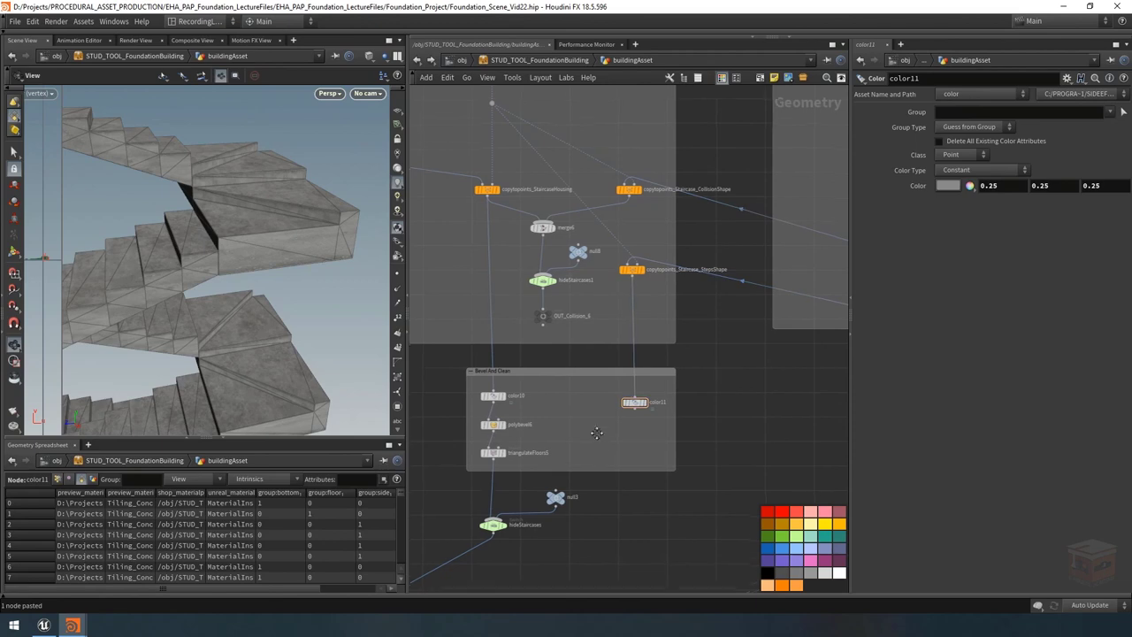
pyautogui.moveTo(598, 448); pyautogui.dragTo(592, 422, button='middle')
# Add merge7 combining triangulateFloors5 and color11 in Bevel And Clean.
pyautogui.press('Tab')
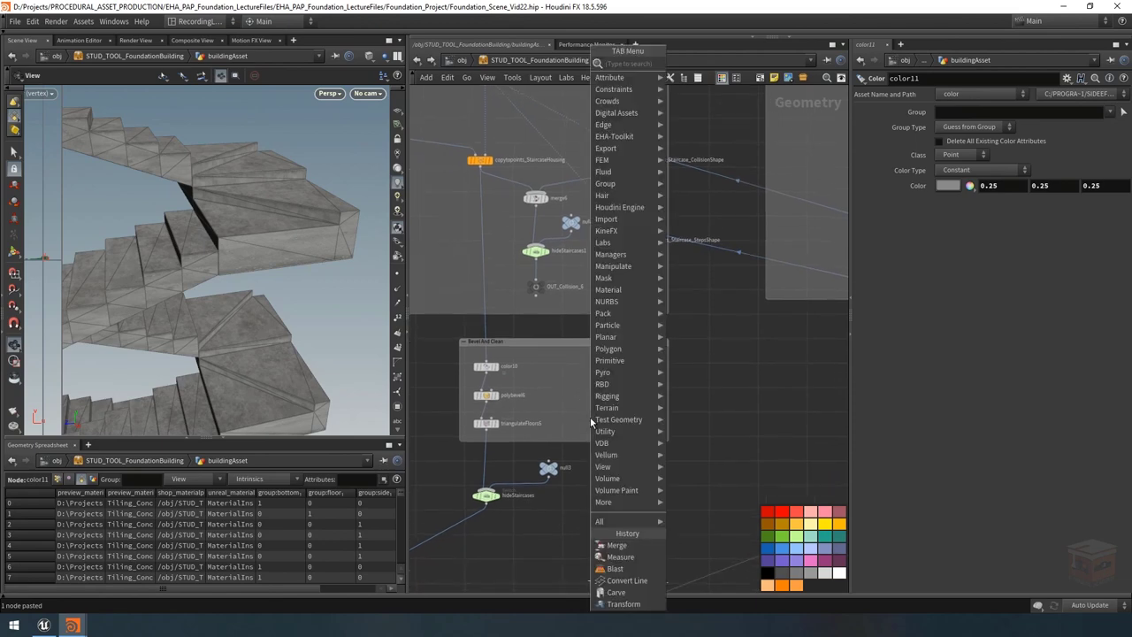
pyautogui.click(590, 422)
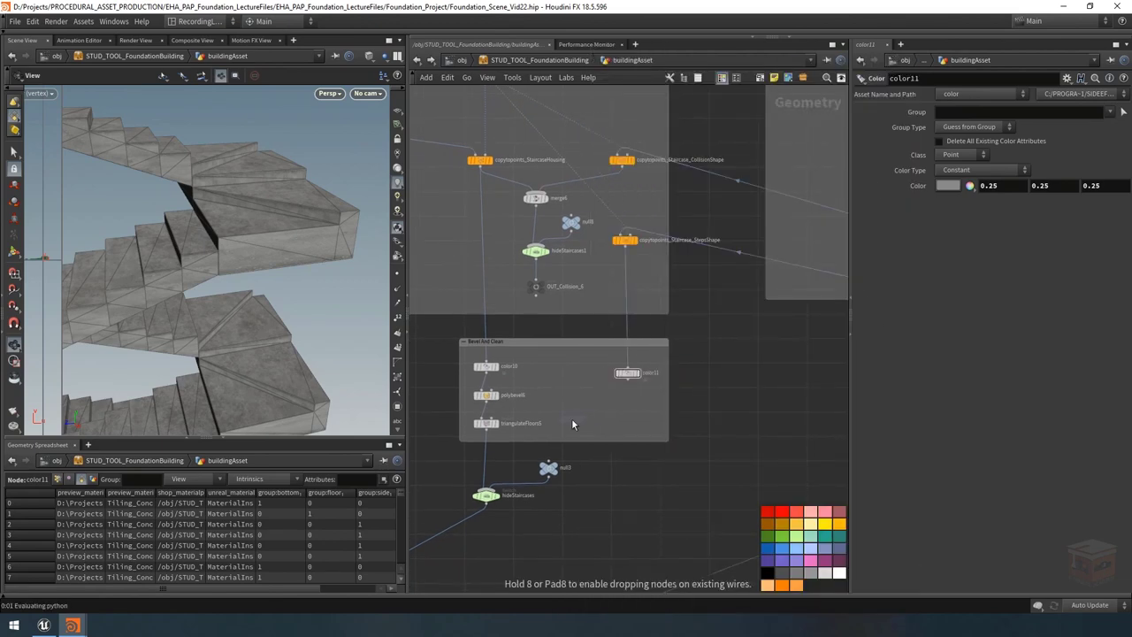
pyautogui.scroll(3, 579, 419)
pyautogui.click(562, 430)
pyautogui.moveTo(452, 428); pyautogui.dragTo(554, 455)
pyautogui.click(656, 354)
pyautogui.click(563, 421)
# Wire merge7 into hideStaircases and extend the Bevel And Clean box around null3 and hideStaircases.
pyautogui.moveTo(591, 492); pyautogui.dragTo(546, 560)
pyautogui.click(582, 510)
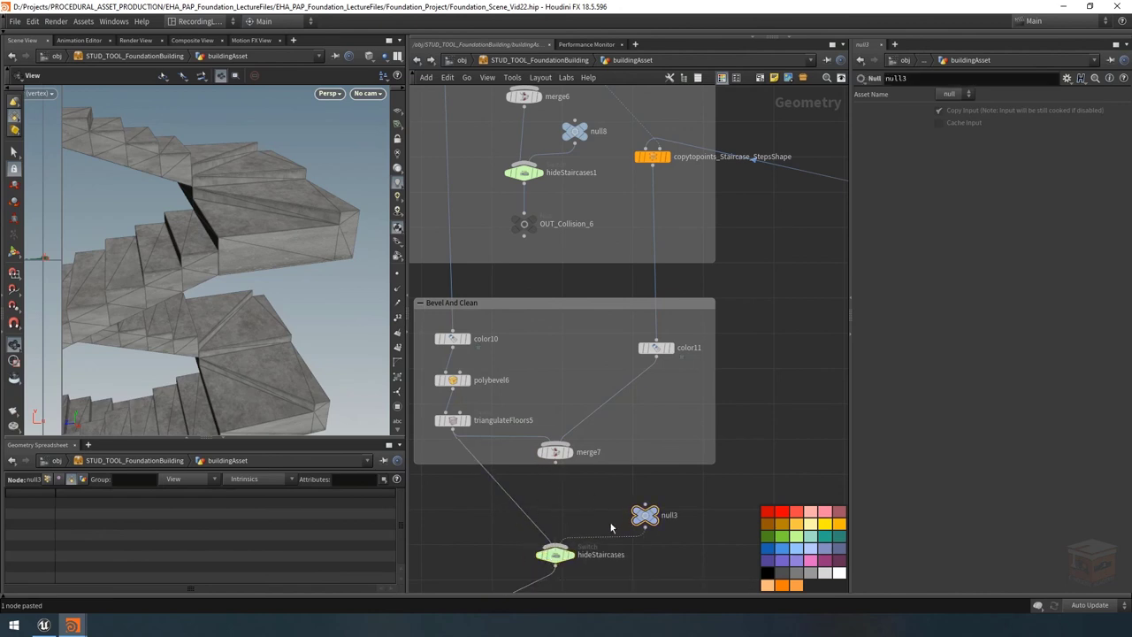
pyautogui.moveTo(530, 521); pyautogui.dragTo(579, 484)
pyautogui.moveTo(598, 498); pyautogui.dragTo(589, 447, button='middle')
pyautogui.moveTo(589, 447); pyautogui.dragTo(593, 566)
pyautogui.moveTo(696, 444); pyautogui.dragTo(766, 431, button='middle')
pyautogui.moveTo(765, 431); pyautogui.dragTo(626, 494)
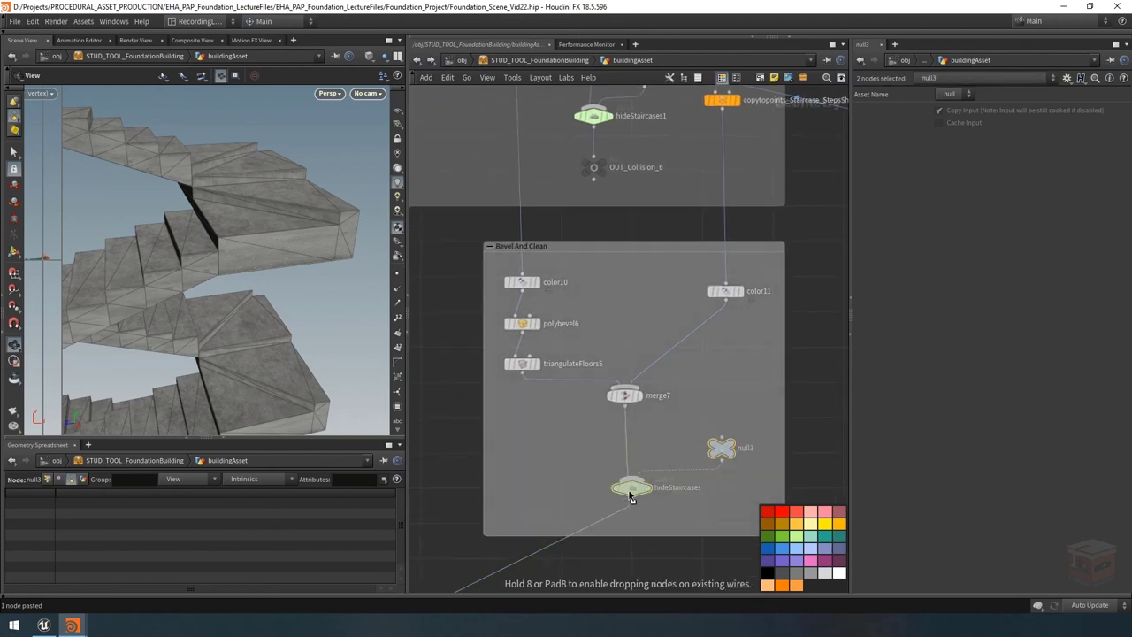
pyautogui.moveTo(707, 384); pyautogui.dragTo(656, 408, button='middle')
# Display merge7's output and frame the upright stair tower.
pyautogui.scroll(-3, 656, 408)
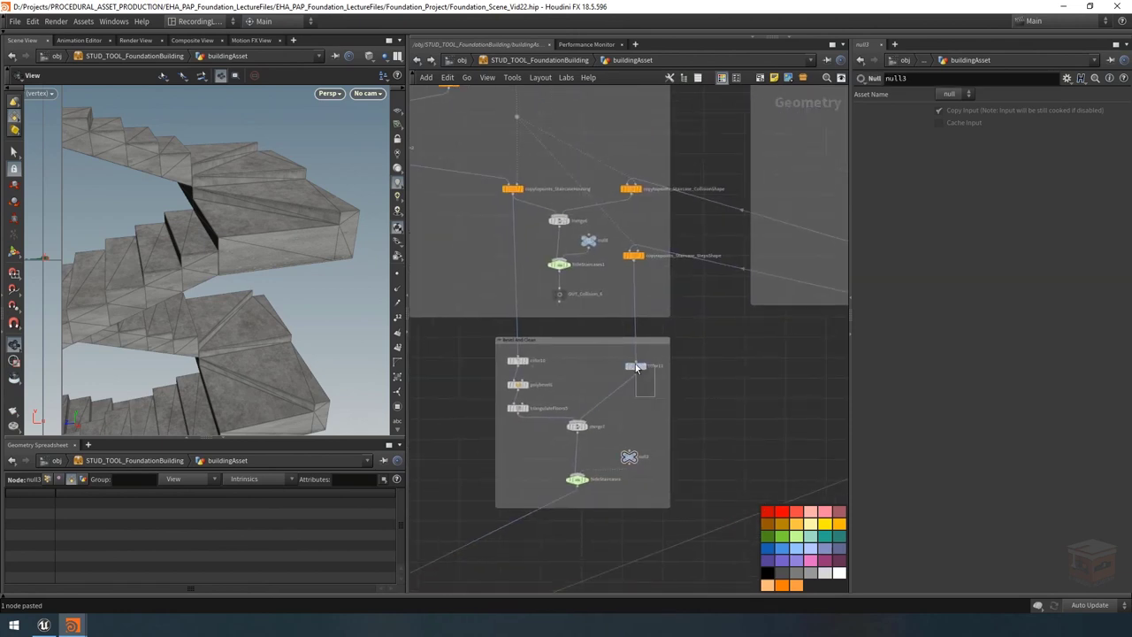
pyautogui.click(635, 364)
pyautogui.scroll(3, 586, 431)
pyautogui.click(584, 426)
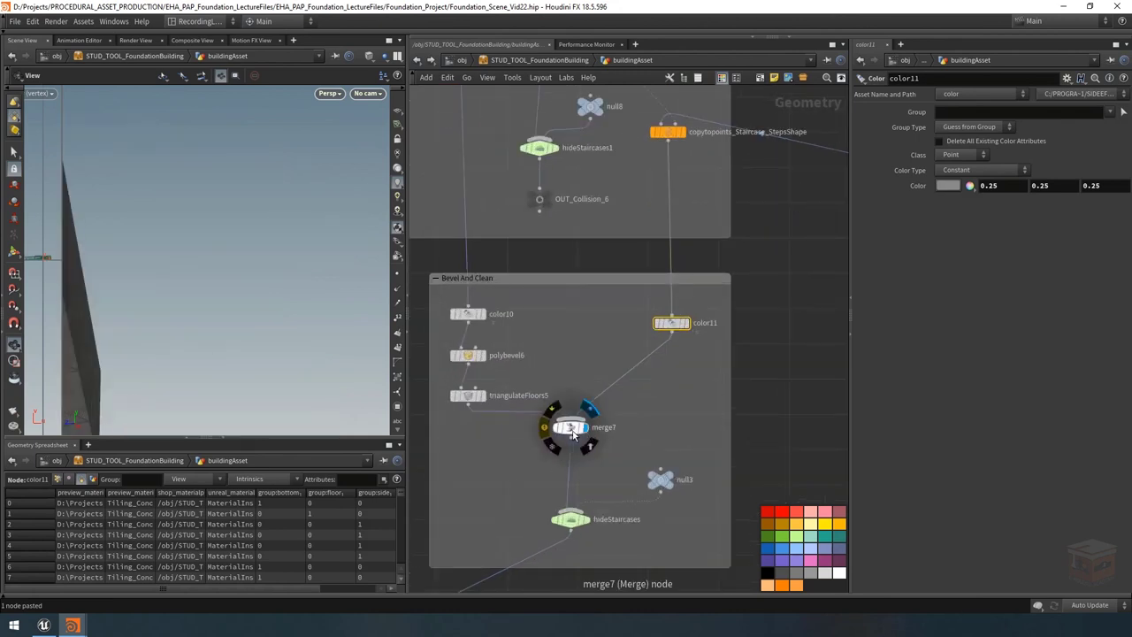
pyautogui.click(575, 426)
pyautogui.moveTo(187, 240); pyautogui.dragTo(187, 177)
pyautogui.press('g')
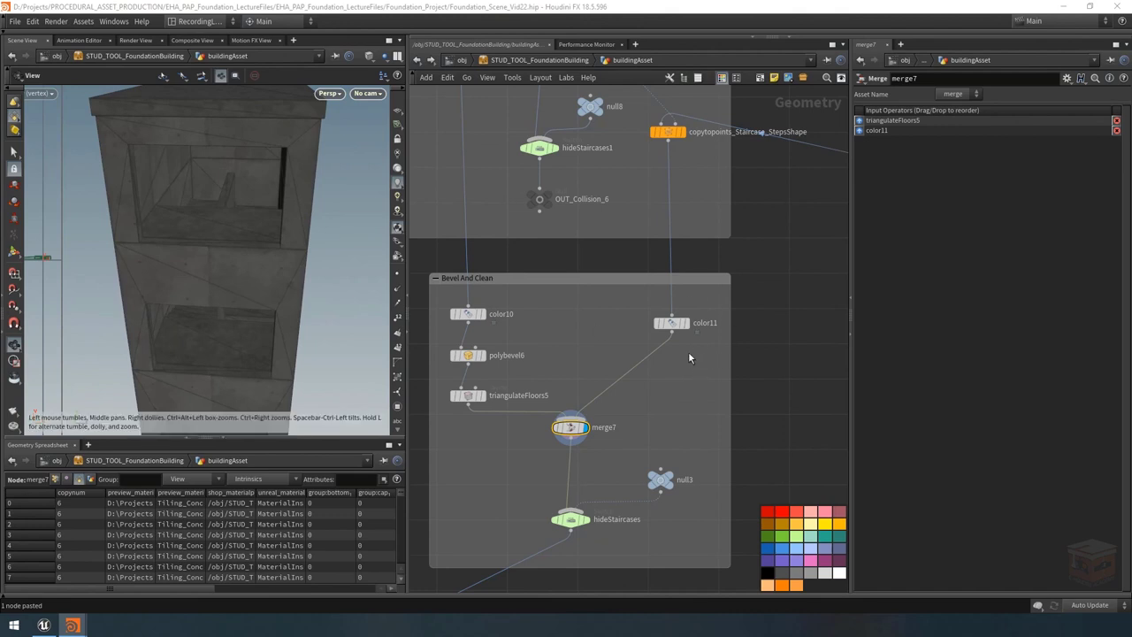
# Set color11's Color to white (1, 1, 1).
pyautogui.click(672, 322)
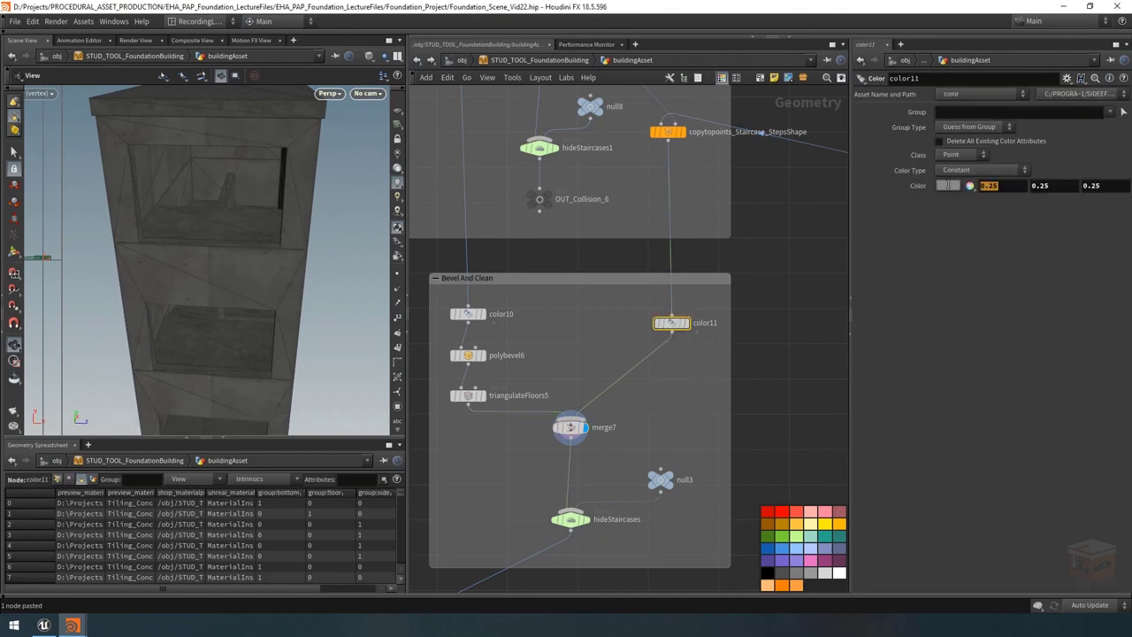
pyautogui.write('1')
pyautogui.press('Return')
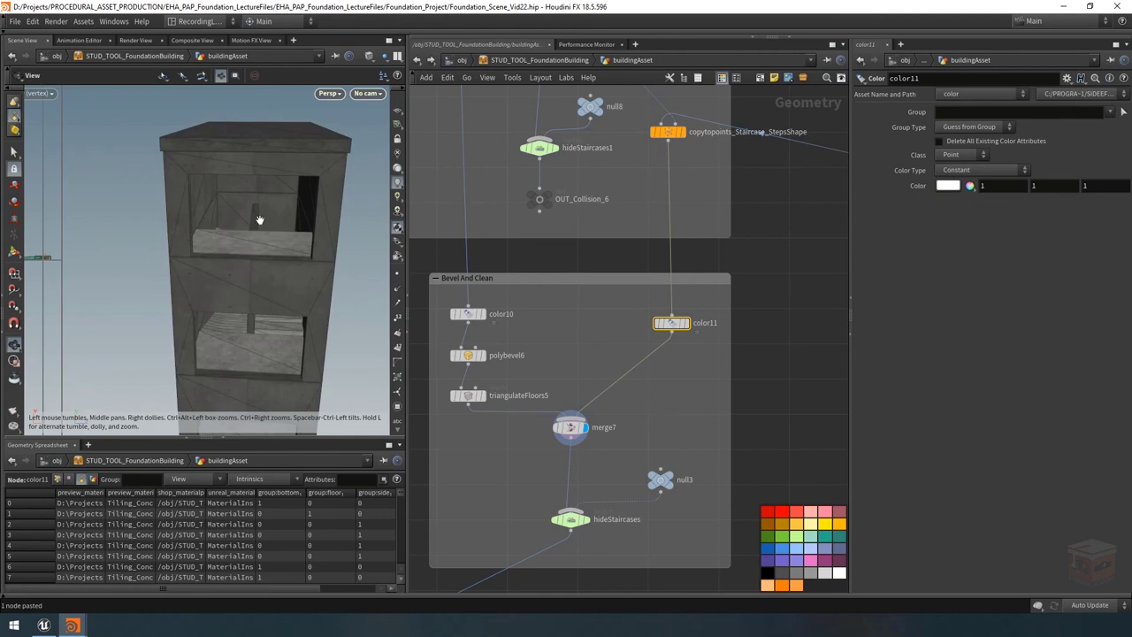
pyautogui.moveTo(262, 243)
pyautogui.mouseDown()
pyautogui.moveTo(235, 245)
pyautogui.moveTo(250, 250)
pyautogui.mouseUp()
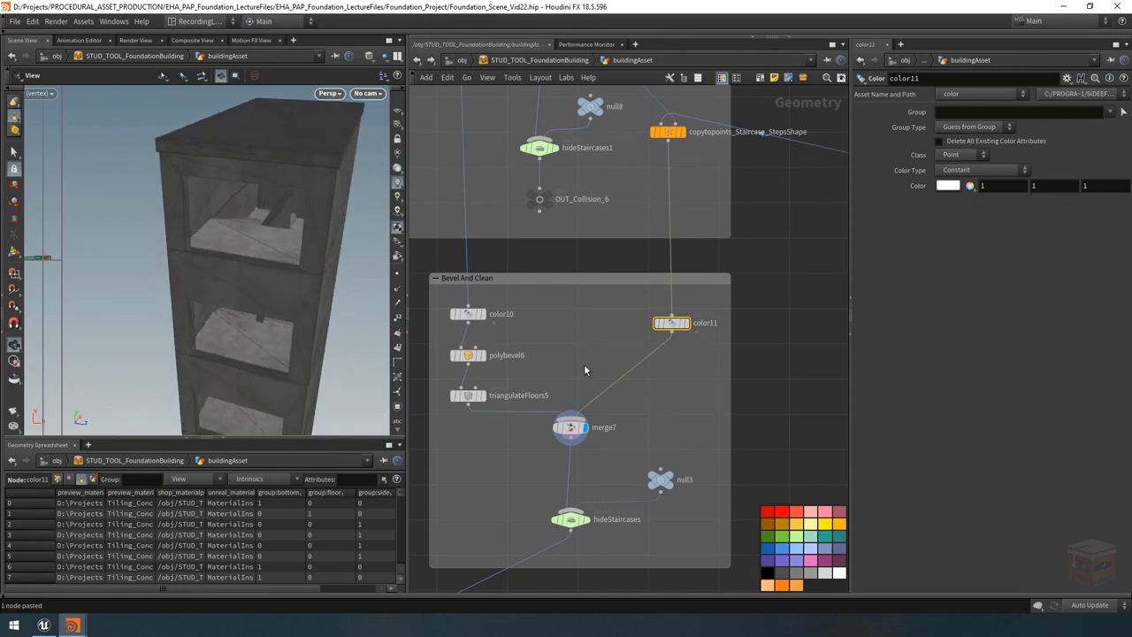
pyautogui.scroll(-5, 583, 364)
pyautogui.scroll(3, 552, 452)
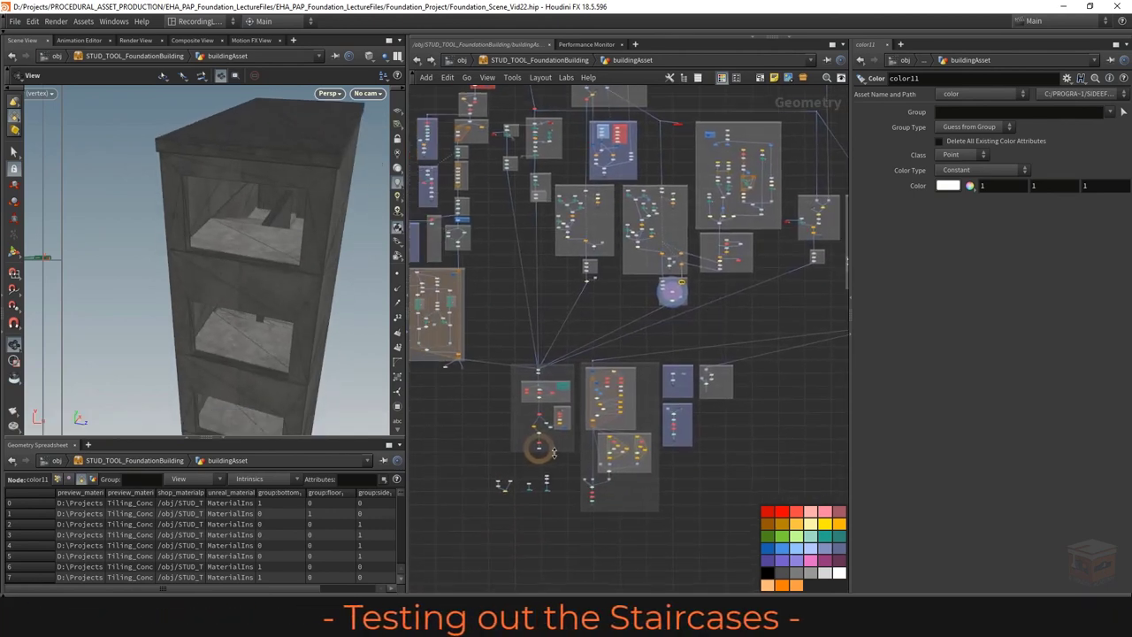
# Display output0 and orbit around the textured brick building, into its rooftop stairwell and back out.
pyautogui.scroll(4, 548, 449)
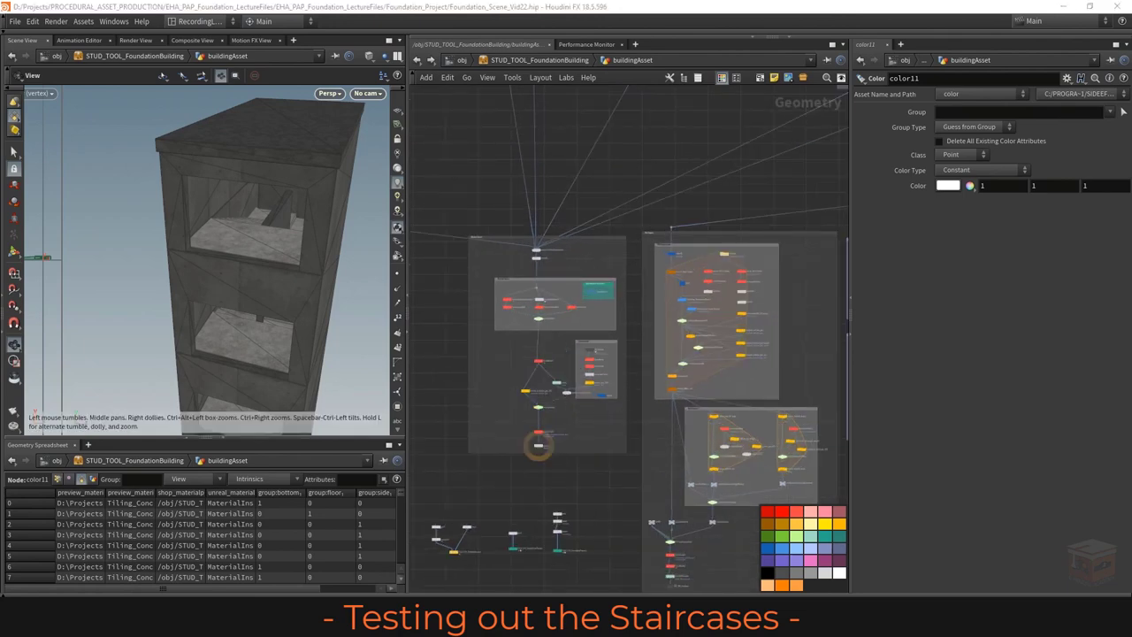
pyautogui.scroll(5, 544, 442)
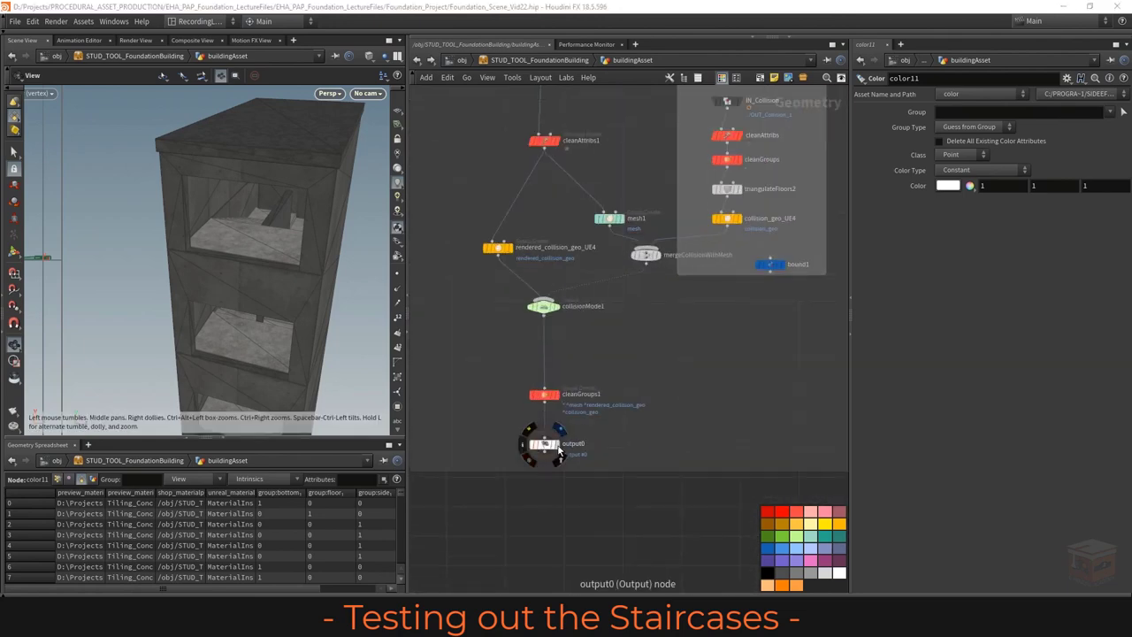
pyautogui.click(555, 445)
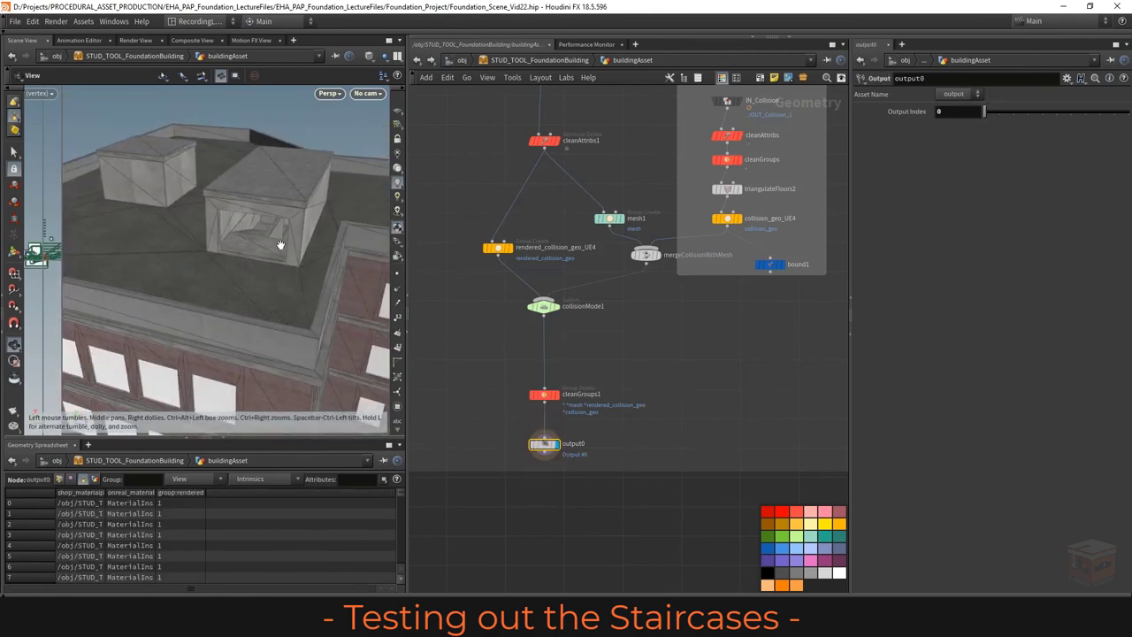
pyautogui.moveTo(279, 245); pyautogui.dragTo(312, 259)
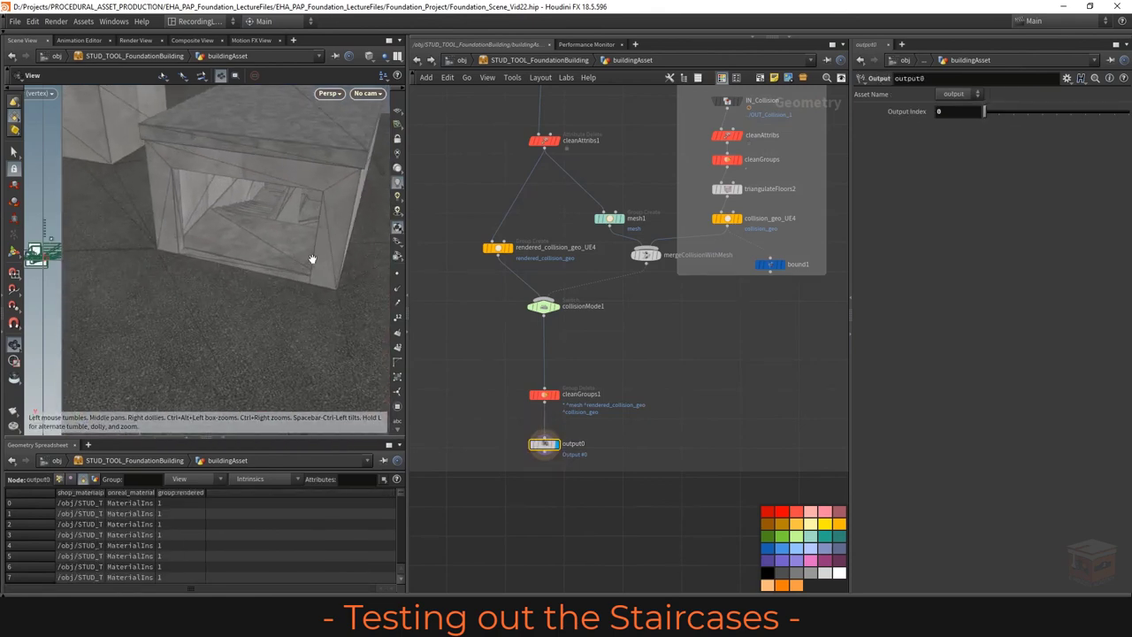
pyautogui.scroll(-6, 210, 240)
pyautogui.moveTo(217, 230); pyautogui.dragTo(169, 281)
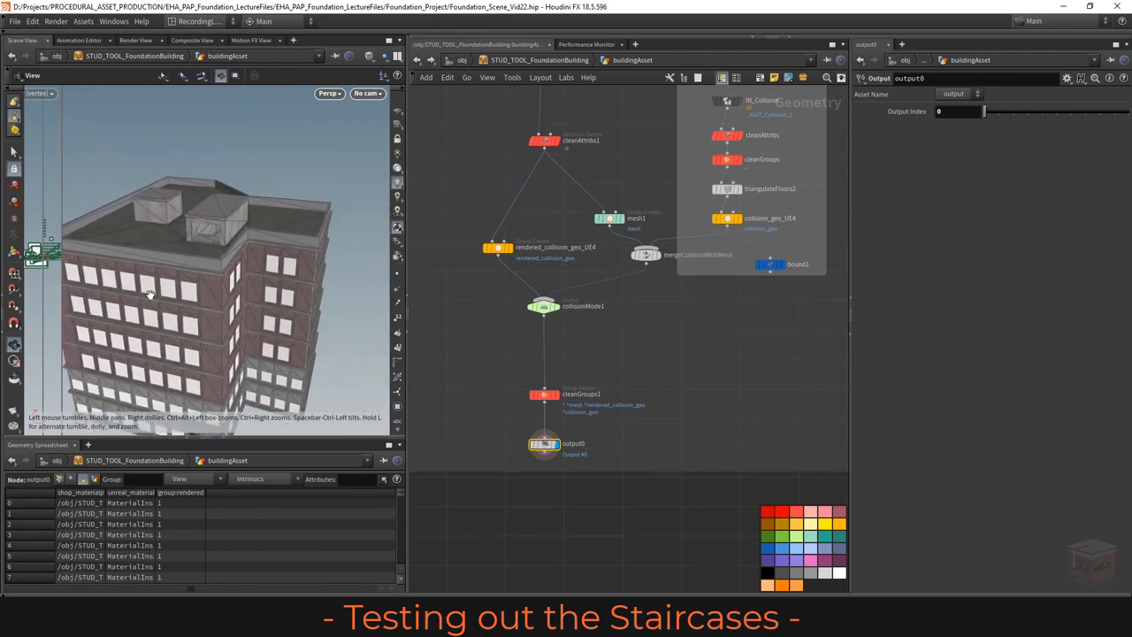
pyautogui.scroll(10, 166, 287)
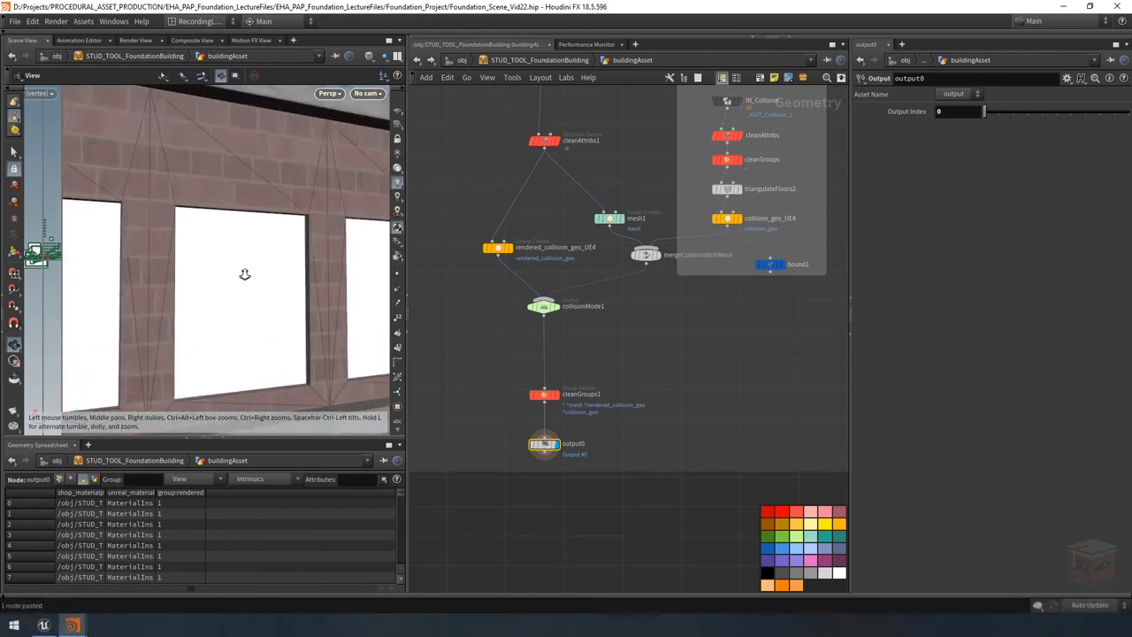
pyautogui.moveTo(274, 283); pyautogui.dragTo(238, 270)
pyautogui.moveTo(250, 323); pyautogui.dragTo(232, 297)
pyautogui.moveTo(232, 297); pyautogui.dragTo(132, 265, button='right')
pyautogui.moveTo(133, 265); pyautogui.dragTo(236, 270)
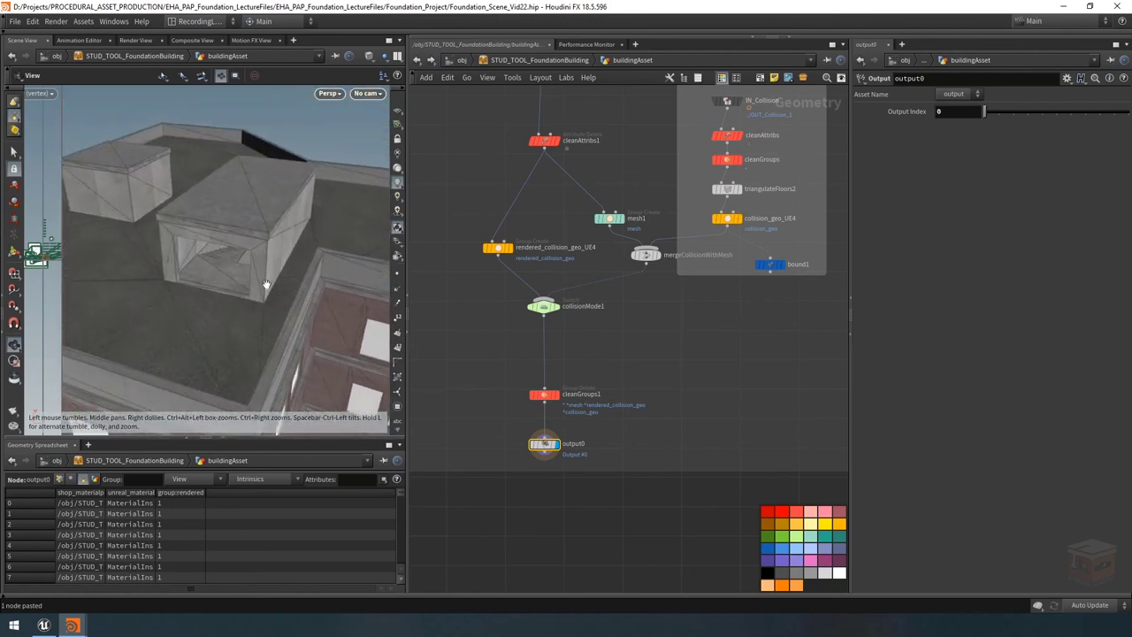
# In Elevators & Staircases, set Stairwell Door to Side Left and orbit into the stairwell box.
pyautogui.moveTo(71, 626)
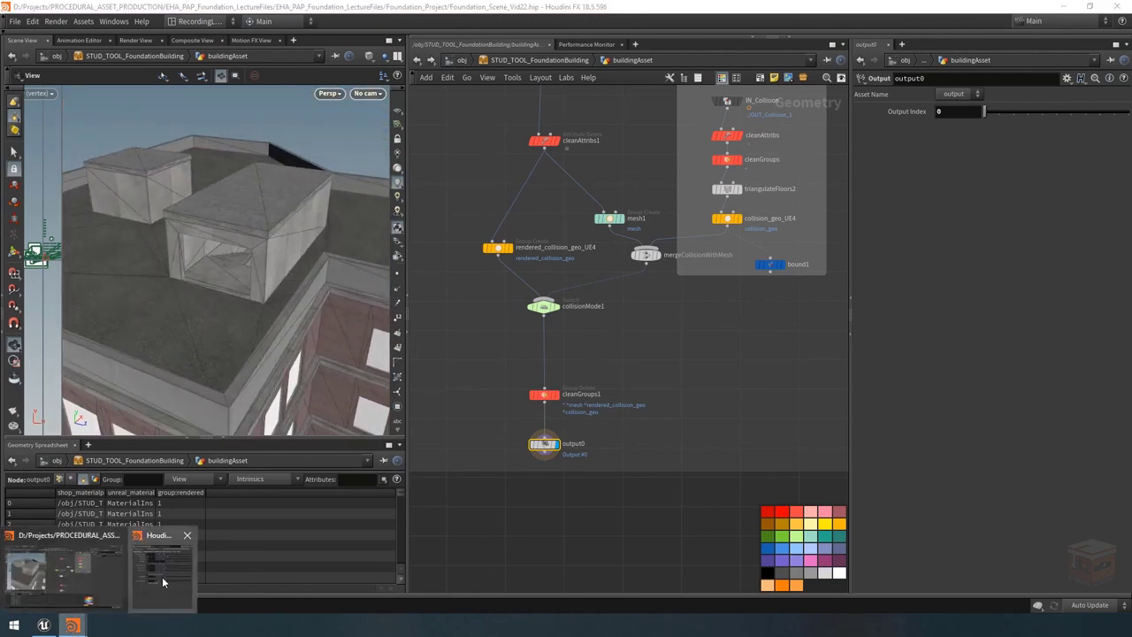
pyautogui.click(162, 576)
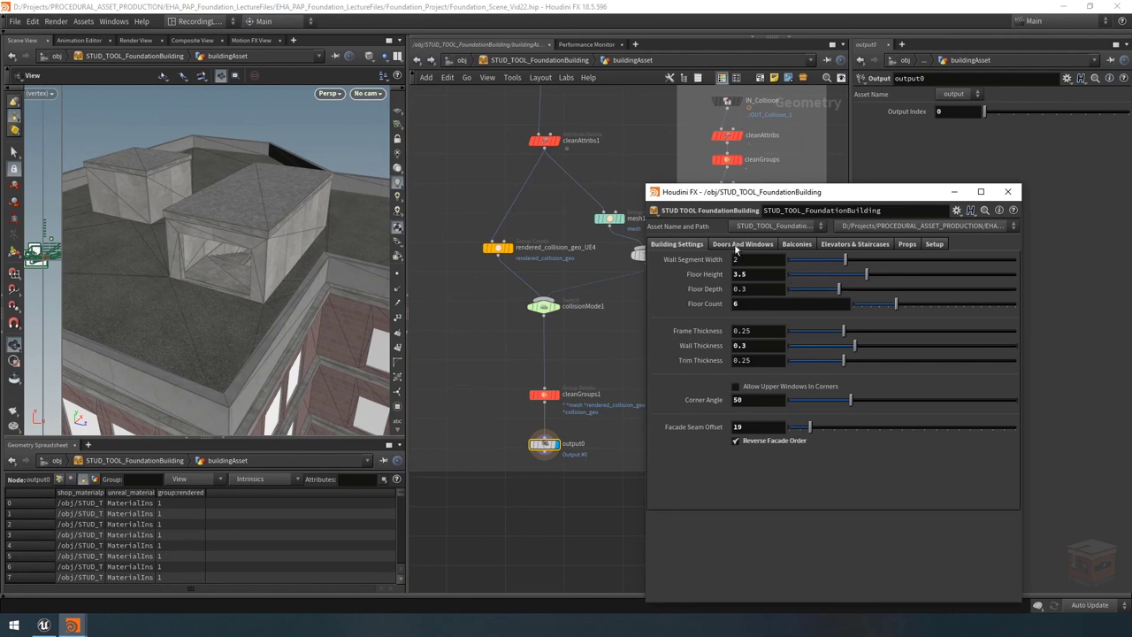
pyautogui.click(862, 244)
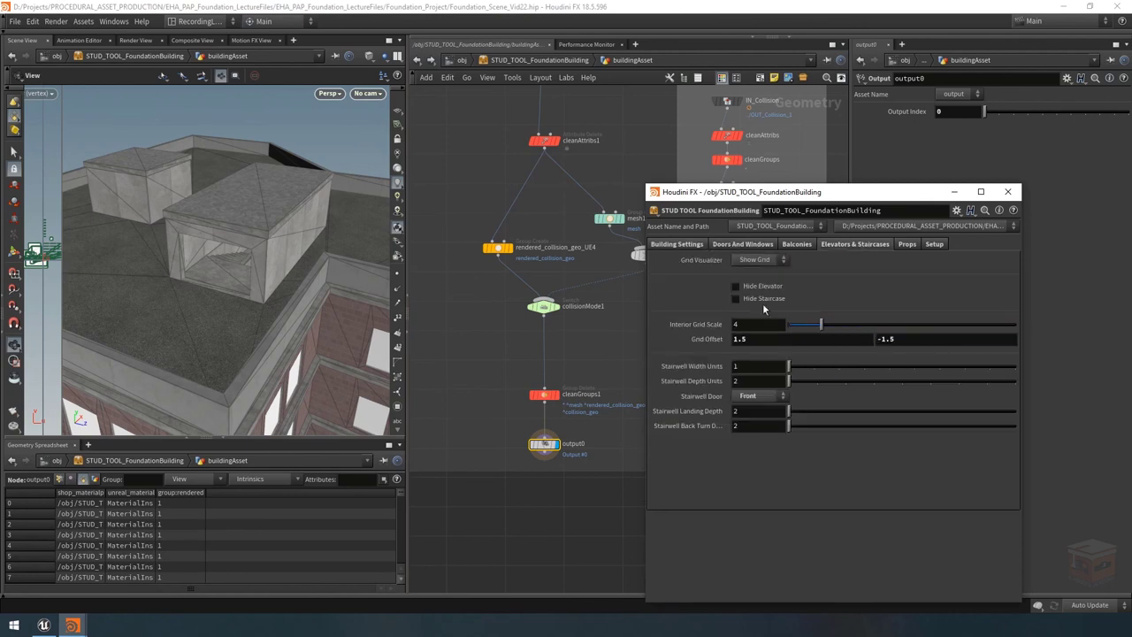
pyautogui.click(760, 396)
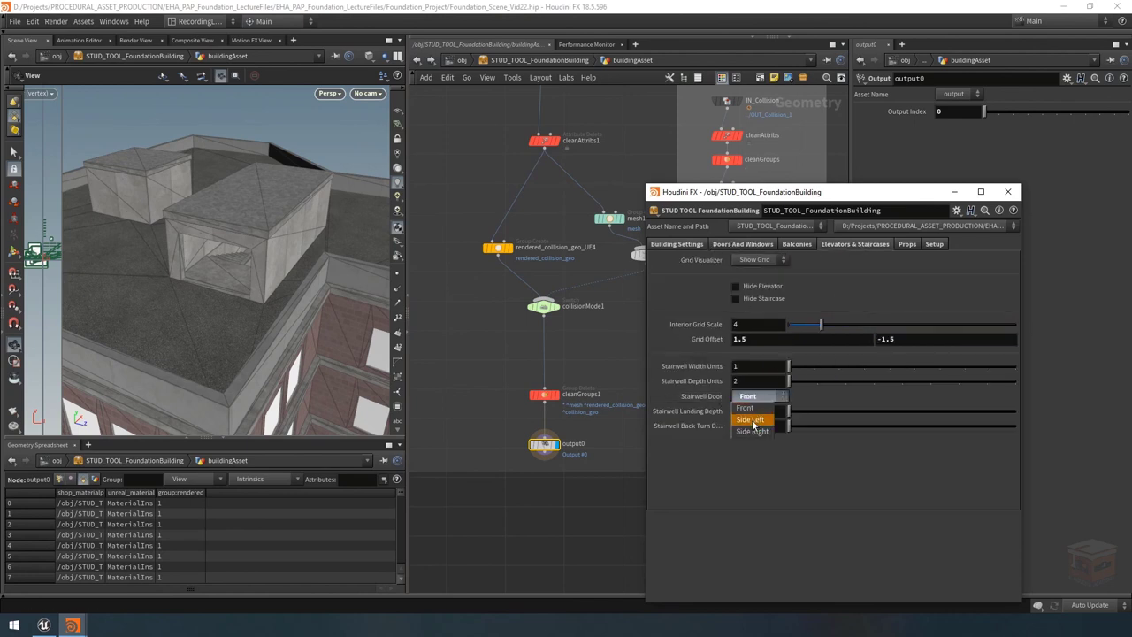
pyautogui.click(751, 420)
pyautogui.moveTo(247, 274); pyautogui.dragTo(308, 276)
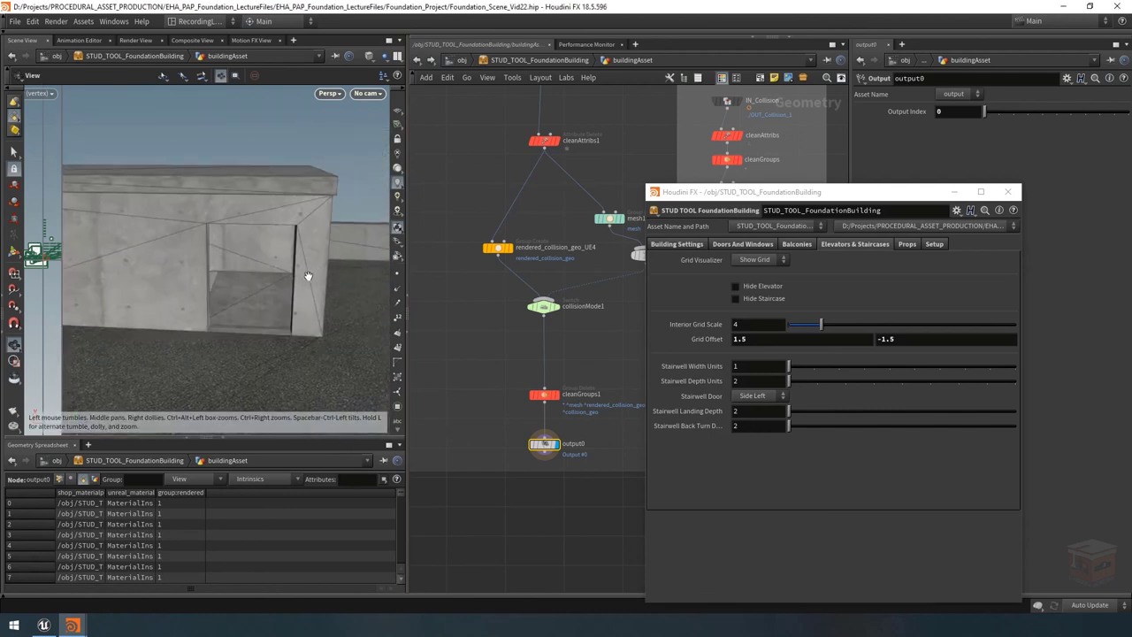
pyautogui.moveTo(282, 320); pyautogui.dragTo(210, 293)
pyautogui.moveTo(212, 296); pyautogui.dragTo(307, 297, button='right')
pyautogui.moveTo(307, 297); pyautogui.dragTo(231, 252)
# Set Stairwell Landing Depth to 3 and view the deeper landing.
pyautogui.scroll(-10, 533, 183)
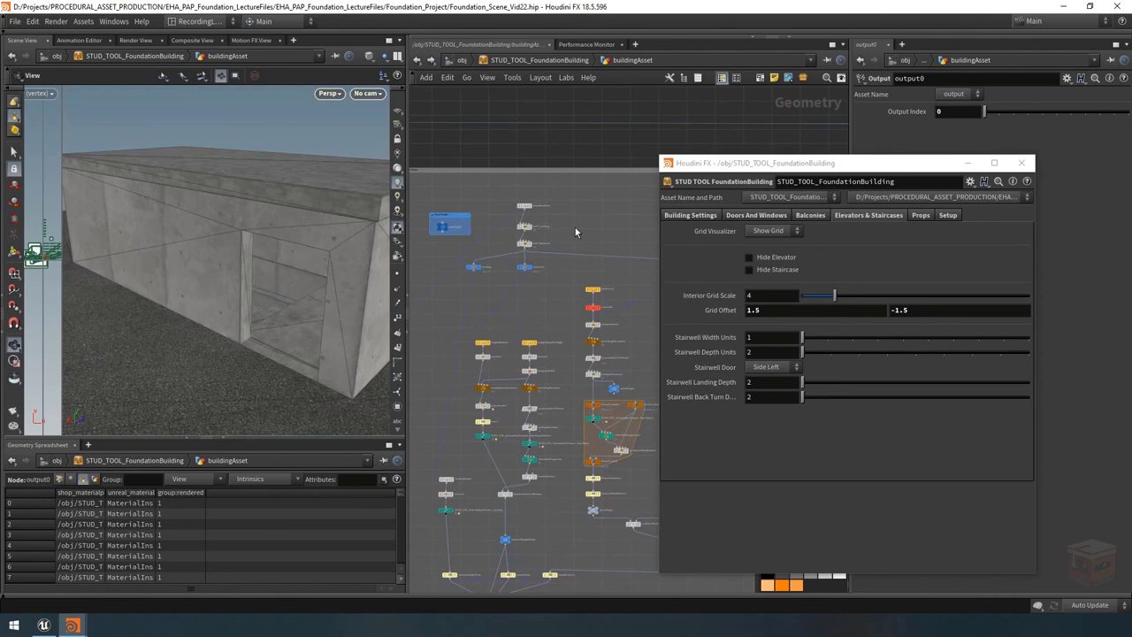
pyautogui.scroll(-2, 572, 232)
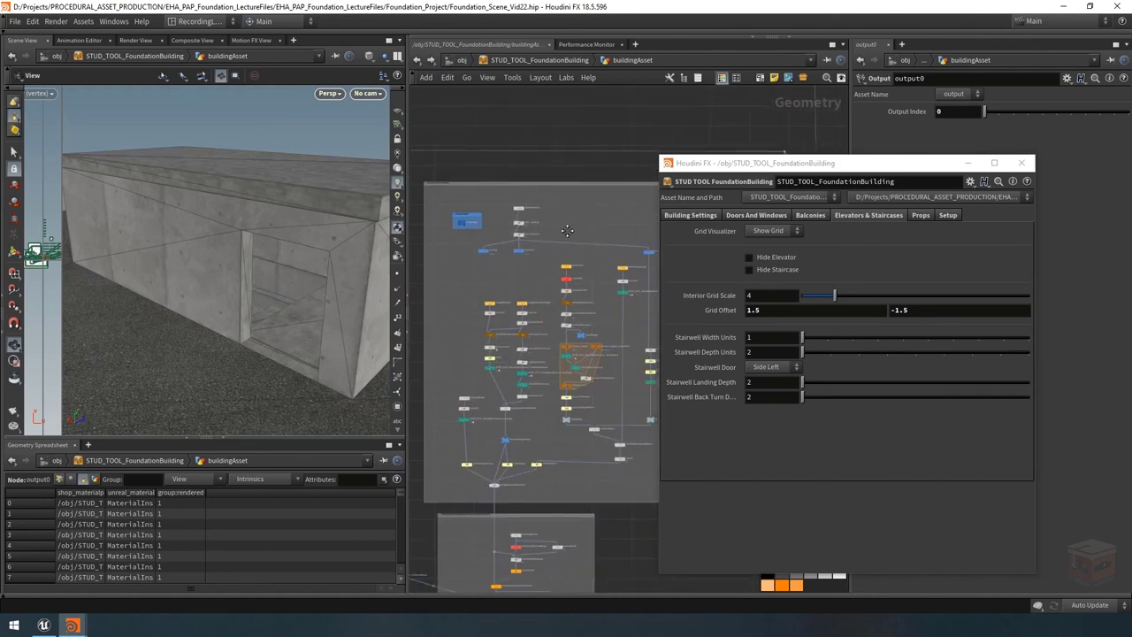
pyautogui.scroll(-1, 534, 228)
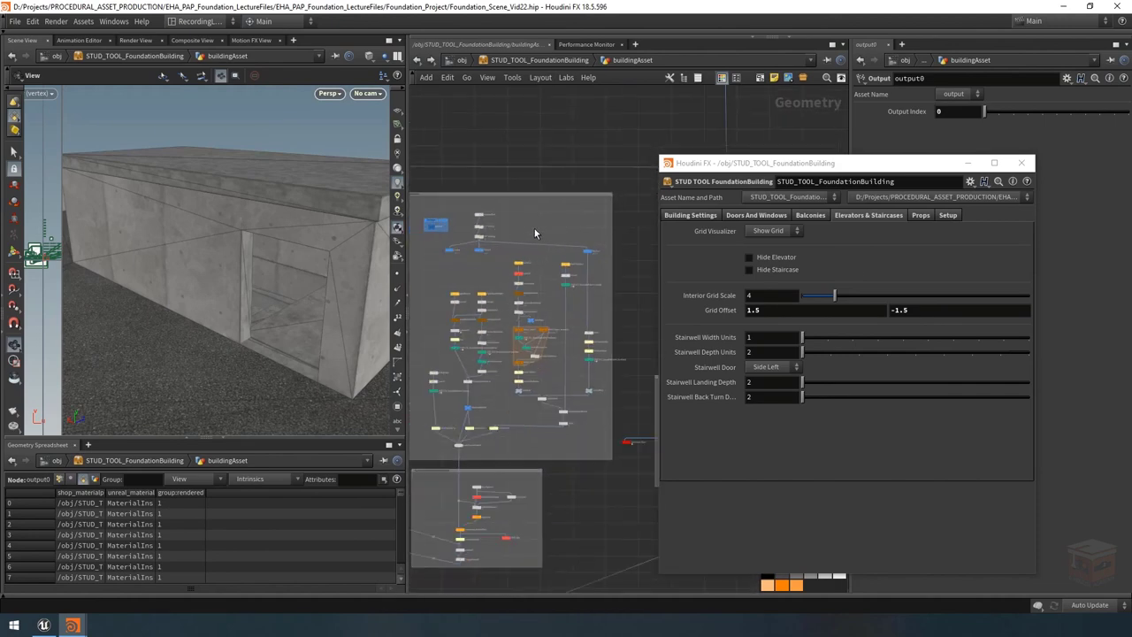
pyautogui.scroll(3, 321, 306)
pyautogui.scroll(-5, 164, 270)
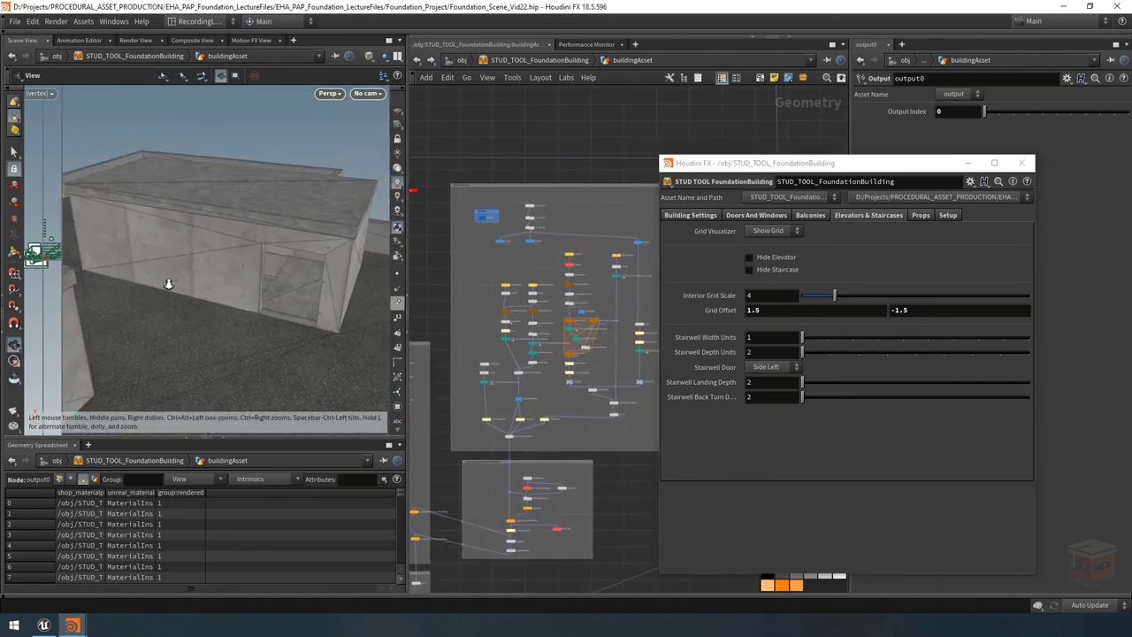
pyautogui.doubleClick(758, 381)
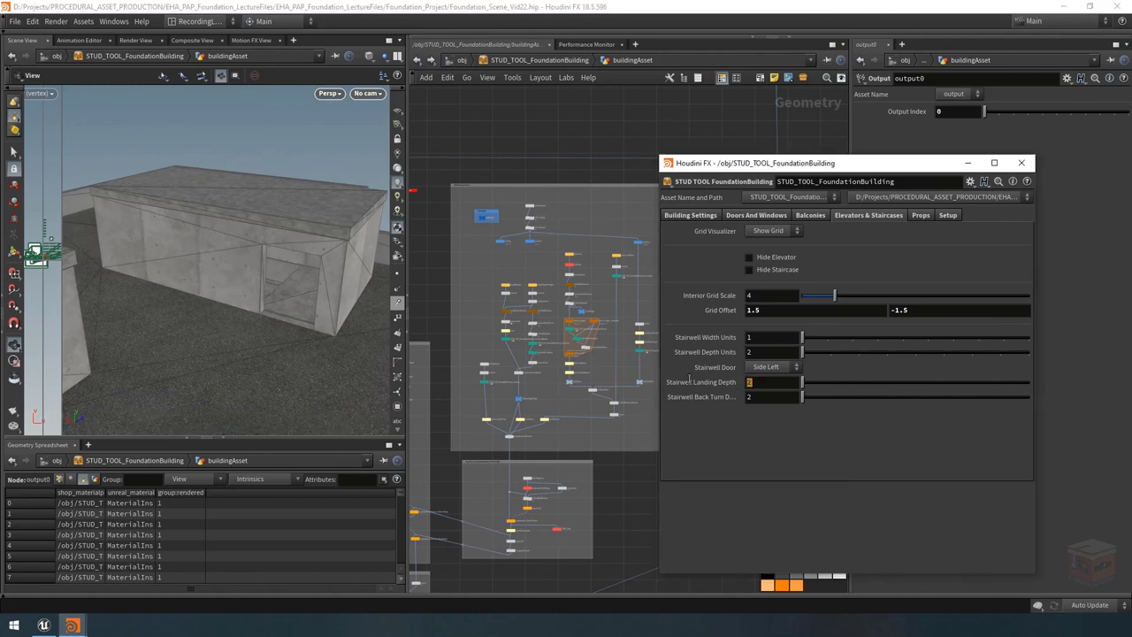
pyautogui.press('Return')
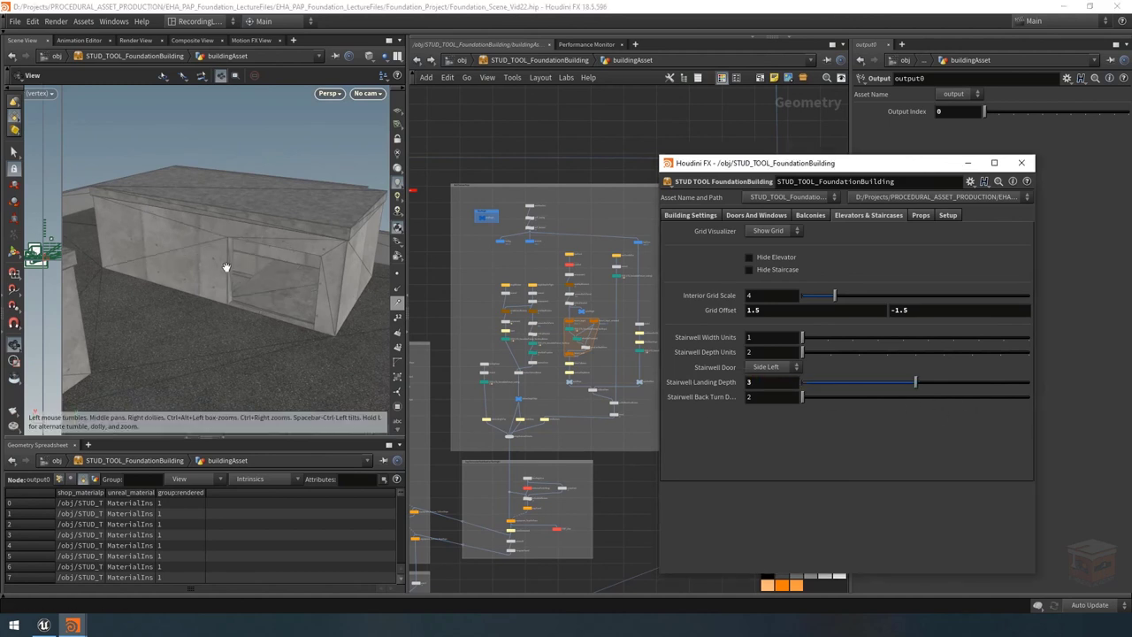
pyautogui.moveTo(227, 267); pyautogui.dragTo(271, 286)
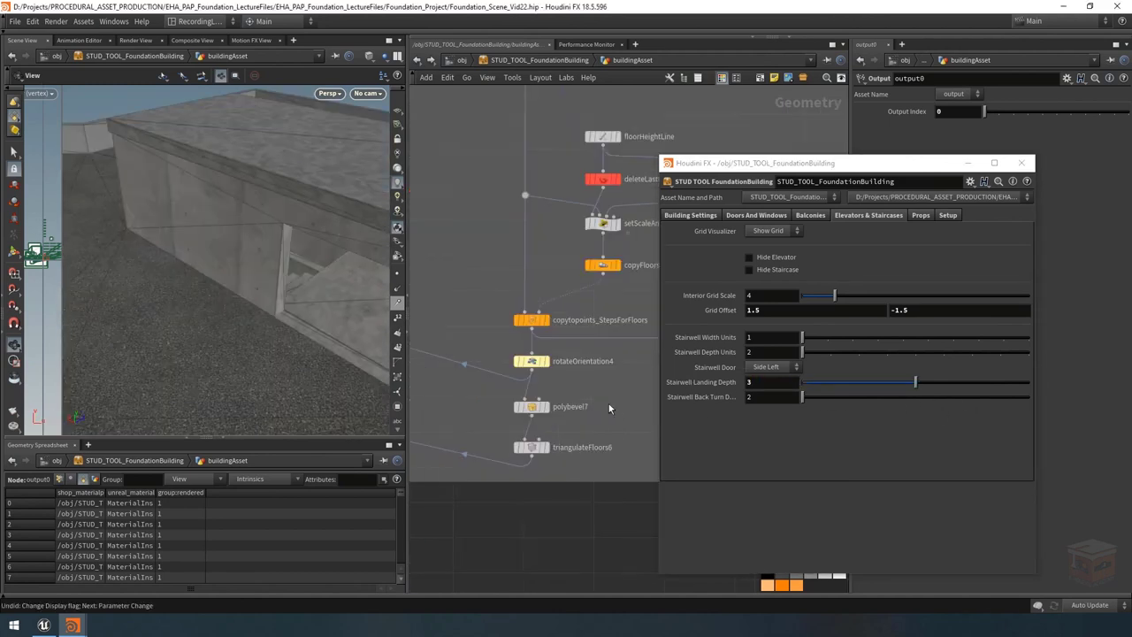
# Display the copytopoints_Staircase_StepsShape node and set Stairwell Width Units to 2.
pyautogui.scroll(-4, 548, 415)
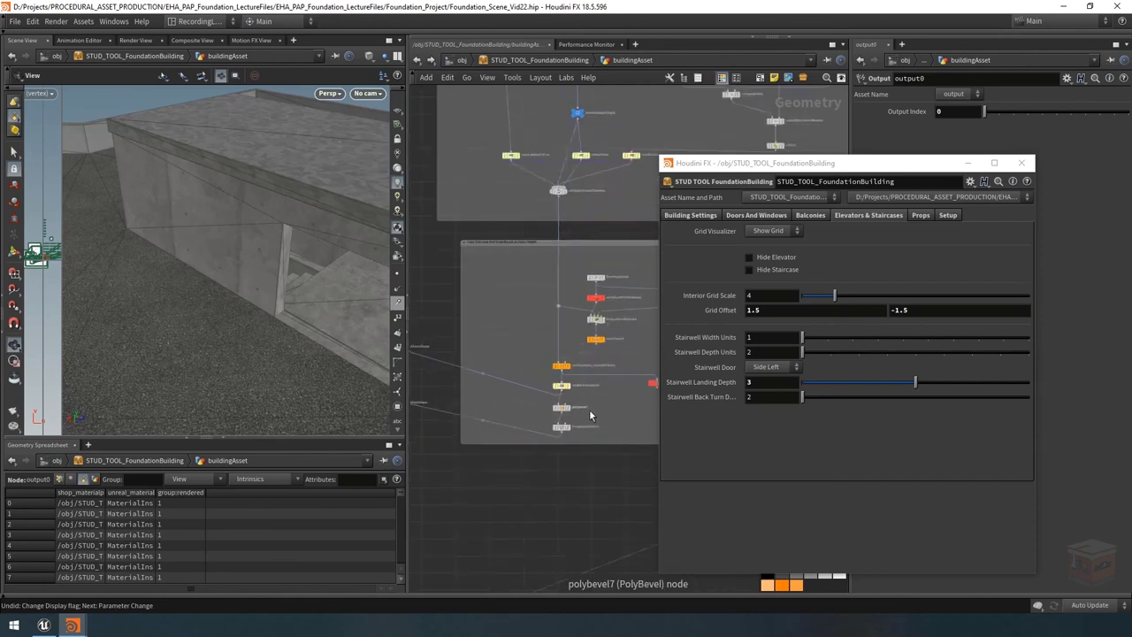
pyautogui.scroll(5, 503, 397)
pyautogui.click(503, 397)
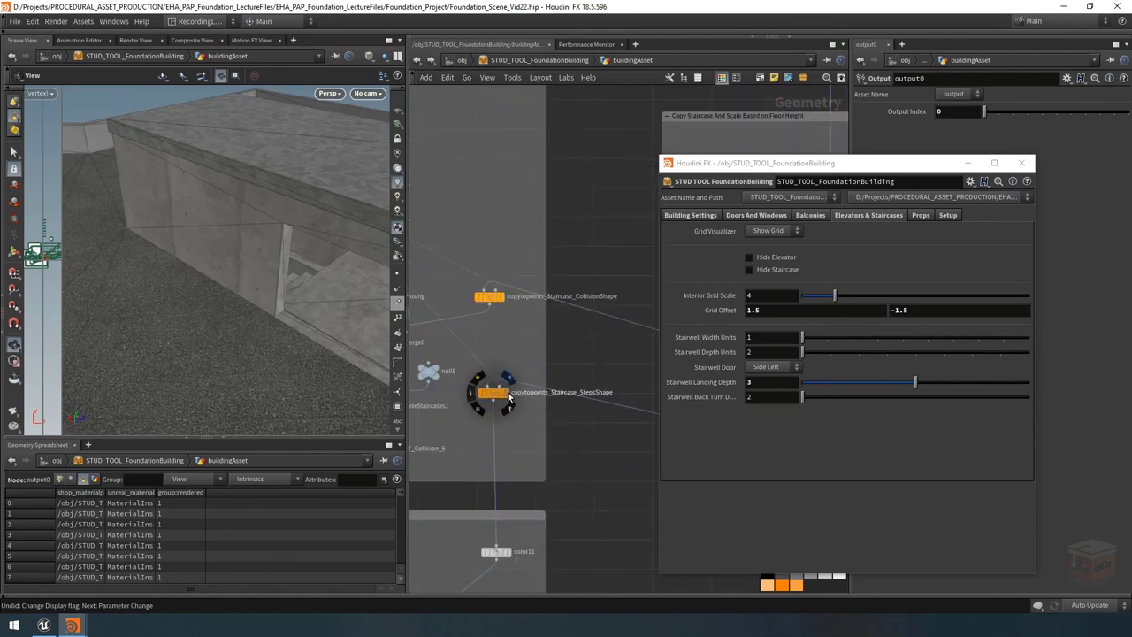
pyautogui.scroll(-5, 276, 231)
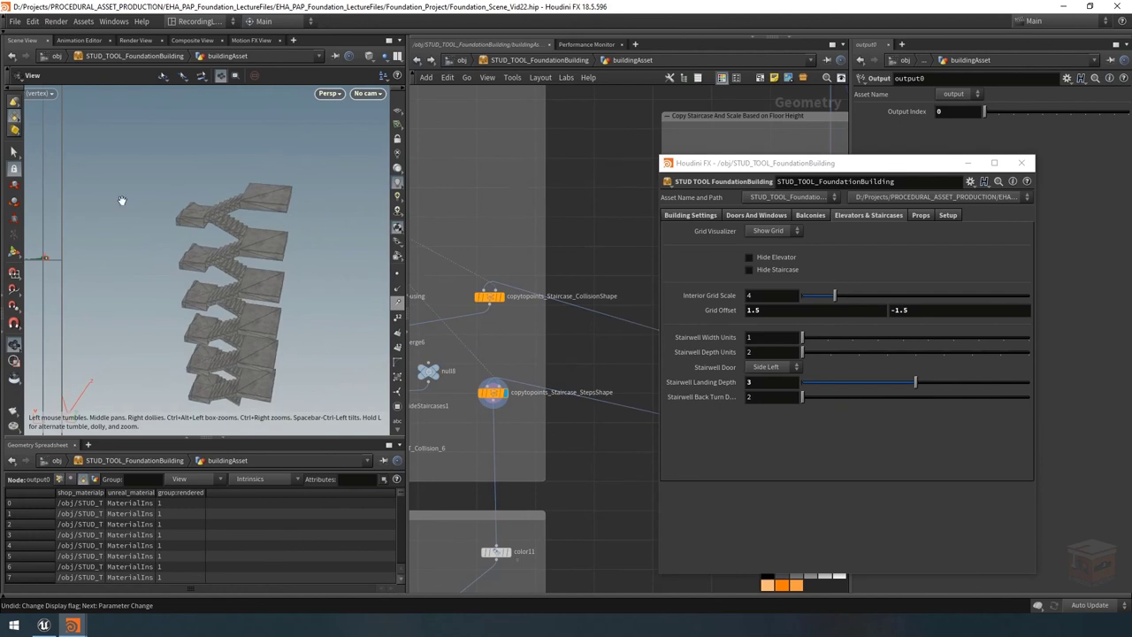
pyautogui.moveTo(207, 235); pyautogui.dragTo(380, 237)
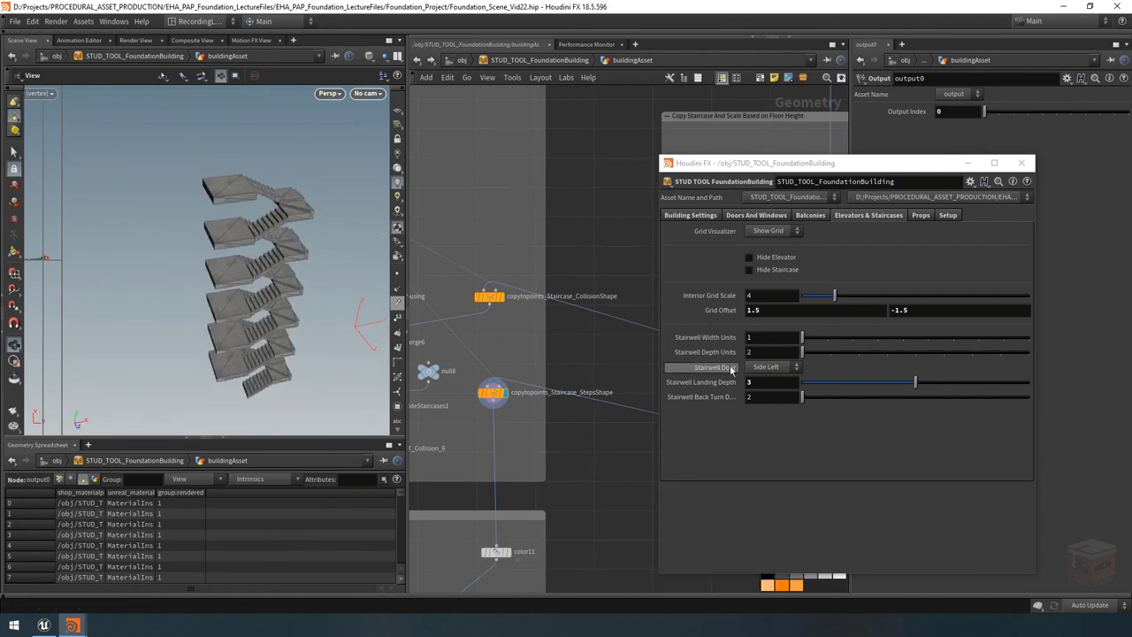
pyautogui.doubleClick(780, 338)
pyautogui.write('2')
pyautogui.press('Return')
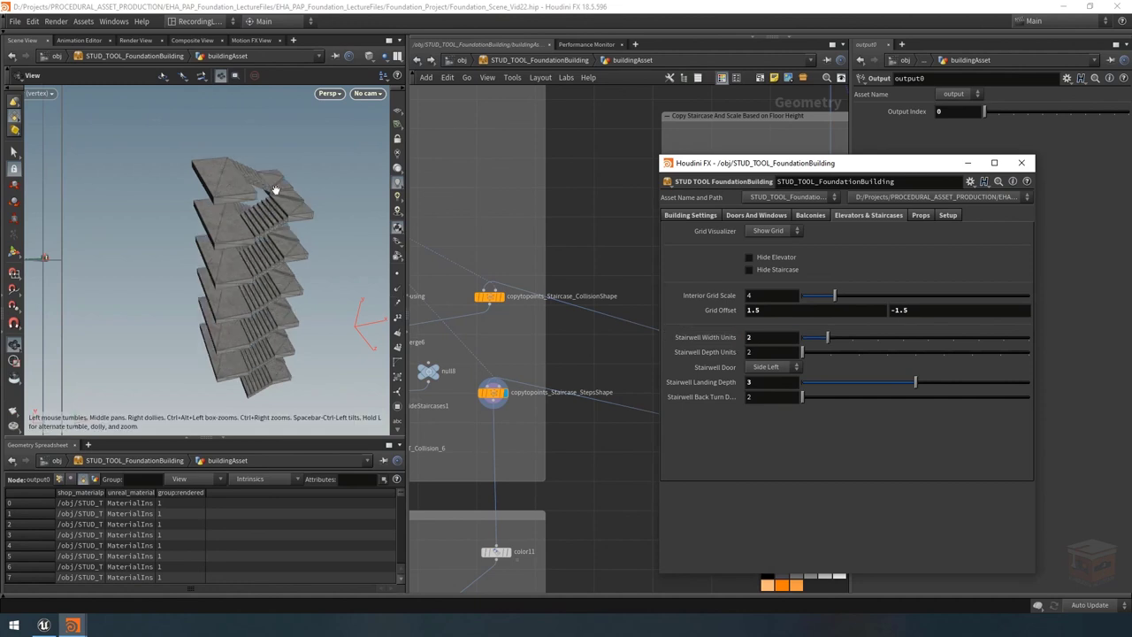
# Set Stairwell Depth Units to 3 and inspect the staircase stack from above and the side.
pyautogui.moveTo(288, 186); pyautogui.dragTo(218, 172)
pyautogui.doubleClick(761, 351)
pyautogui.moveTo(265, 257); pyautogui.dragTo(312, 260)
pyautogui.scroll(-5, 312, 260)
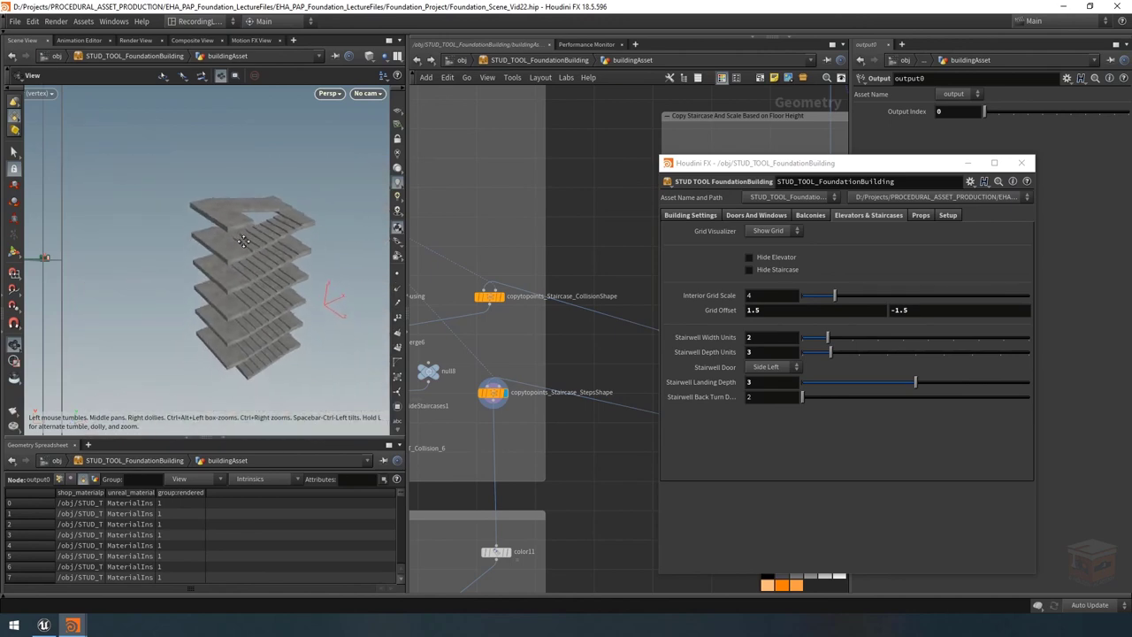
pyautogui.scroll(-10, 554, 414)
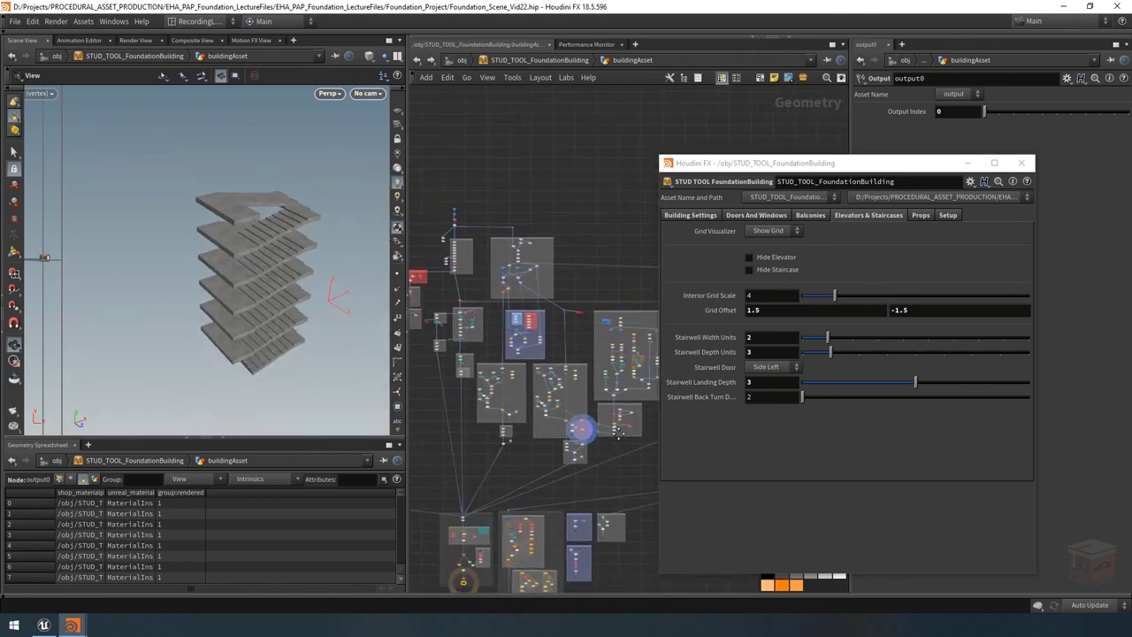
# Display output0 again and set Stairwell Width Units to 1 and Landing Depth to 2.
pyautogui.scroll(10, 505, 487)
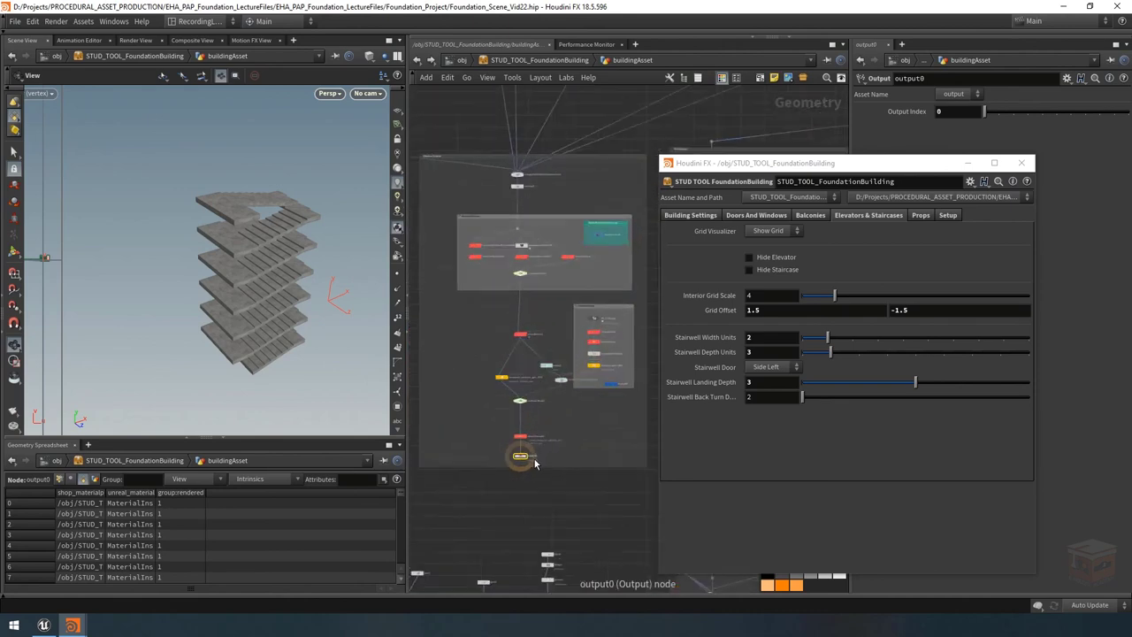
pyautogui.click(515, 457)
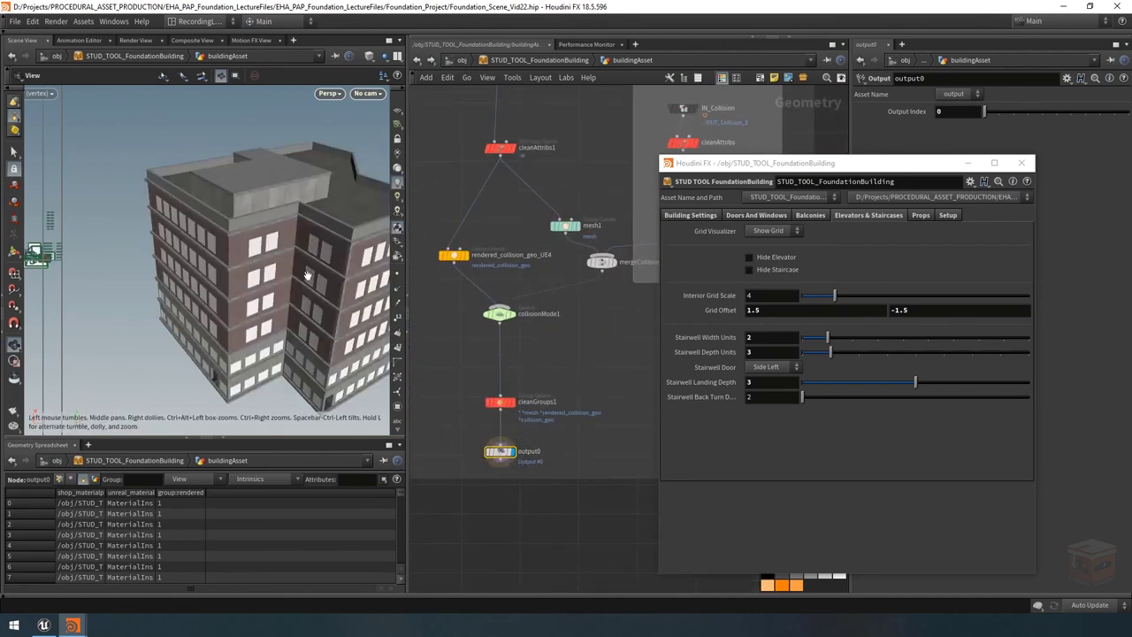
pyautogui.moveTo(283, 247); pyautogui.dragTo(347, 237)
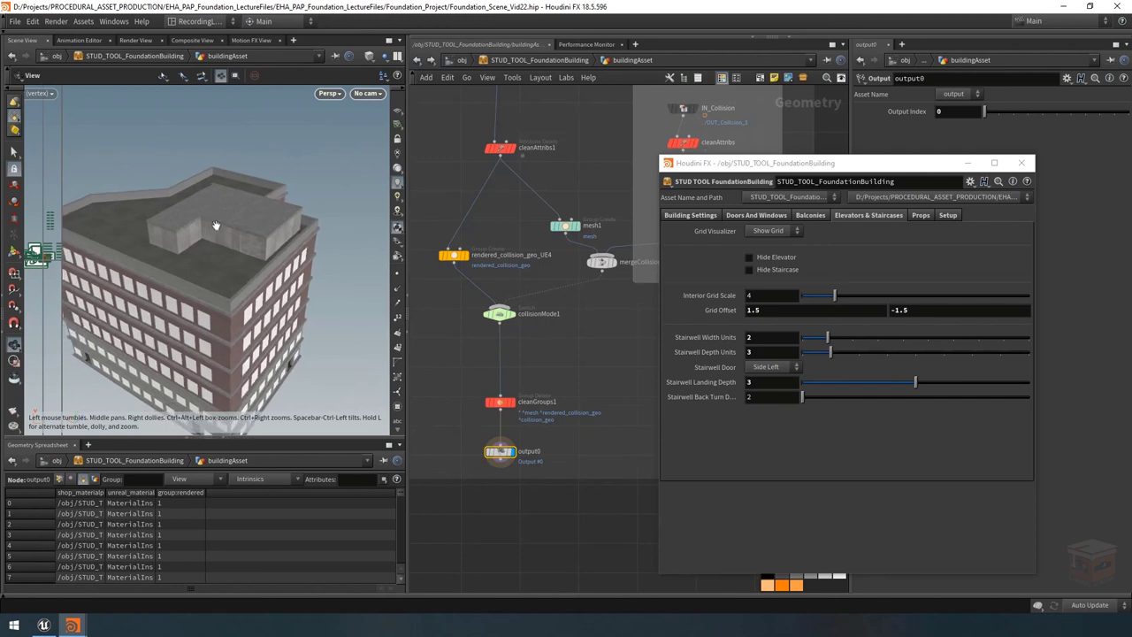
pyautogui.click(749, 383)
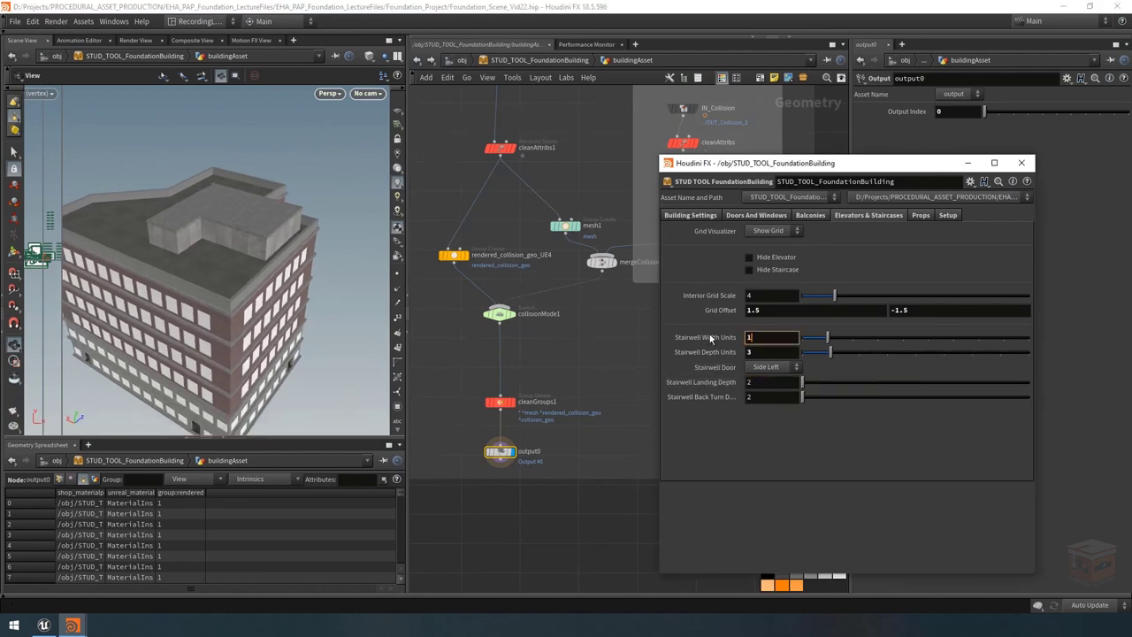
pyautogui.press('Return')
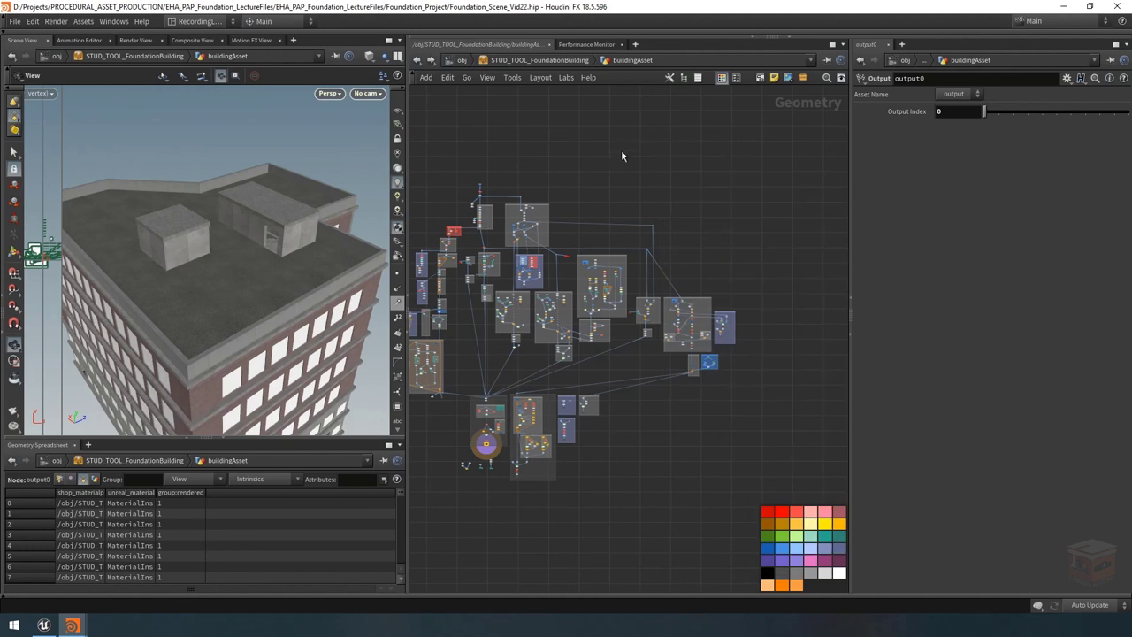
# Save the building asset with Save Node Type and return to Unreal Engine.
pyautogui.rightClick(520, 60)
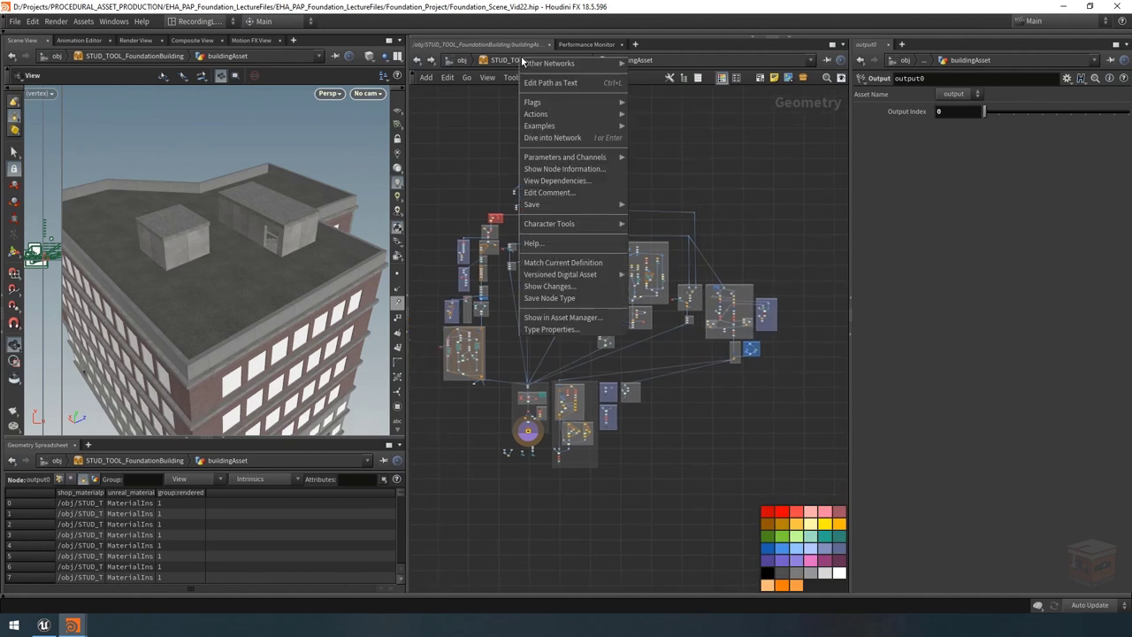
pyautogui.click(548, 298)
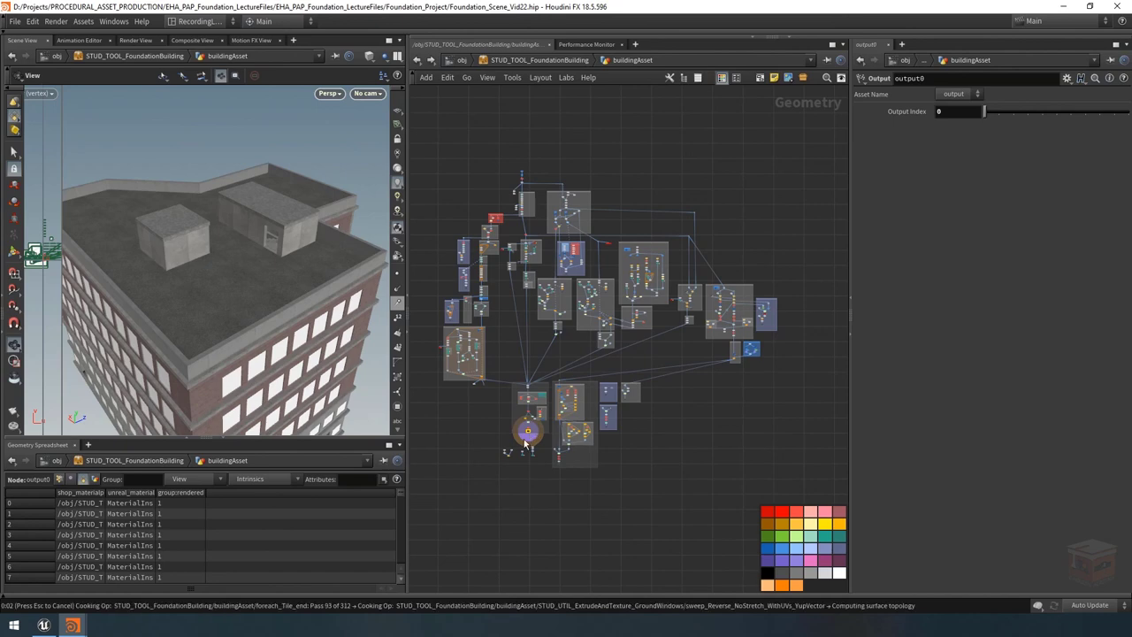
pyautogui.click(43, 626)
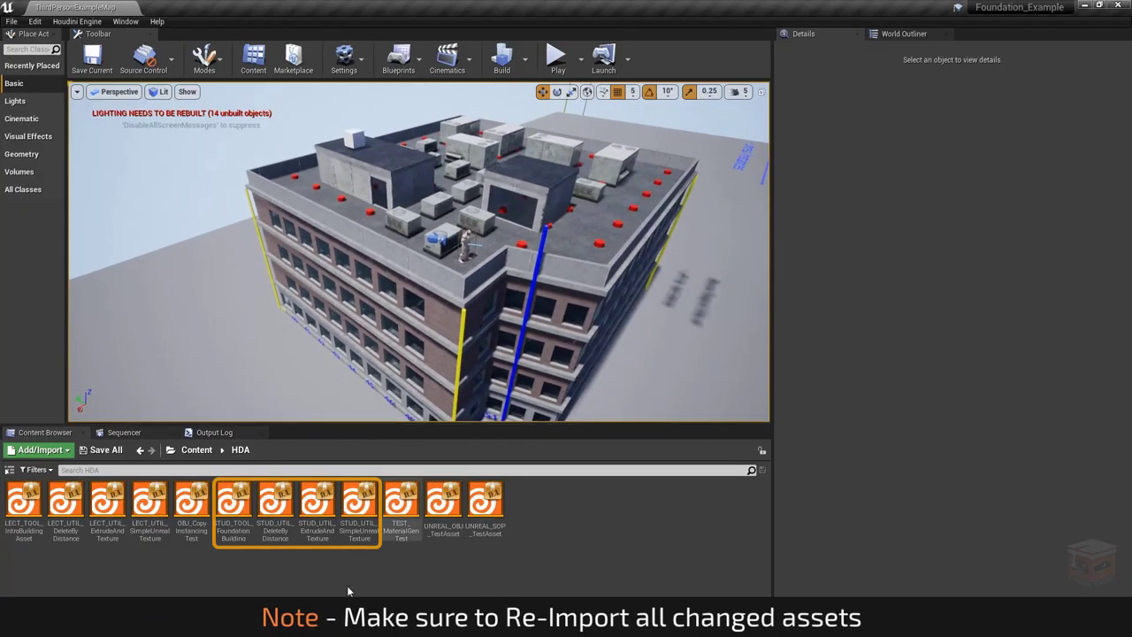
# Rebuild All Instances of the FoundationBuilding HDA, then fly the camera into the rooftop stairwell.
pyautogui.rightClick(235, 505)
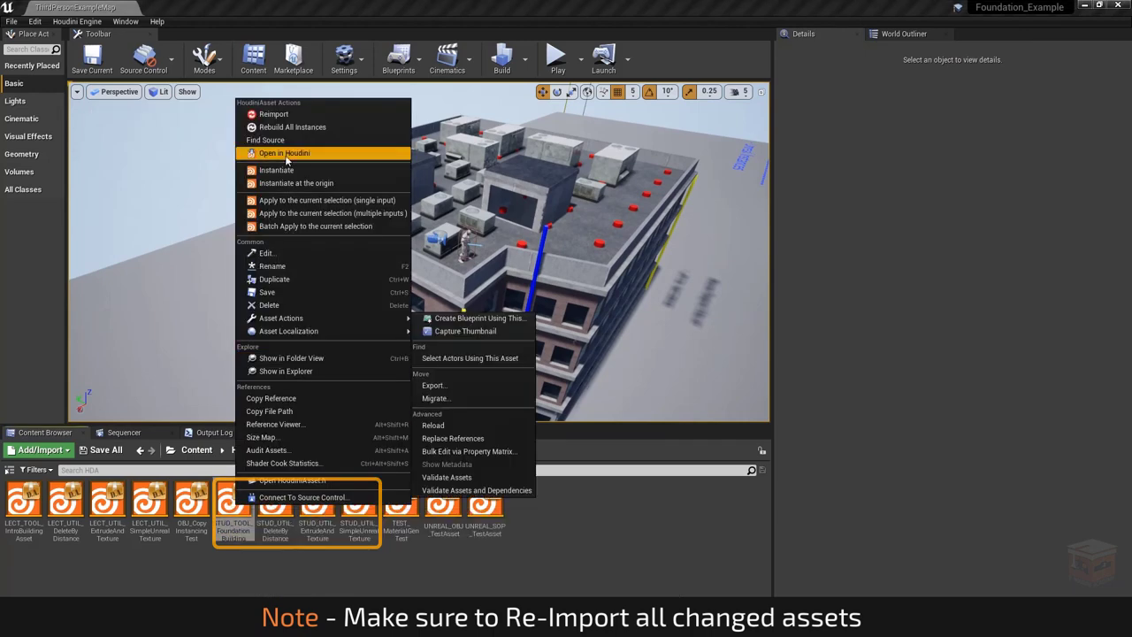
pyautogui.click(265, 127)
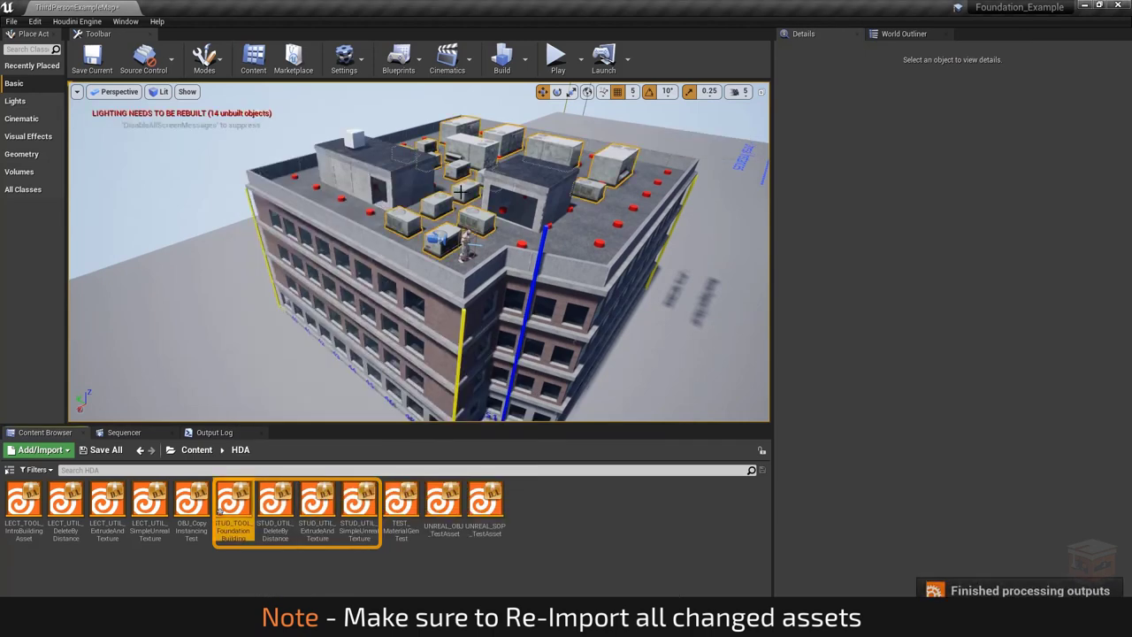
pyautogui.moveTo(460, 191); pyautogui.dragTo(619, 154)
pyautogui.click(672, 138)
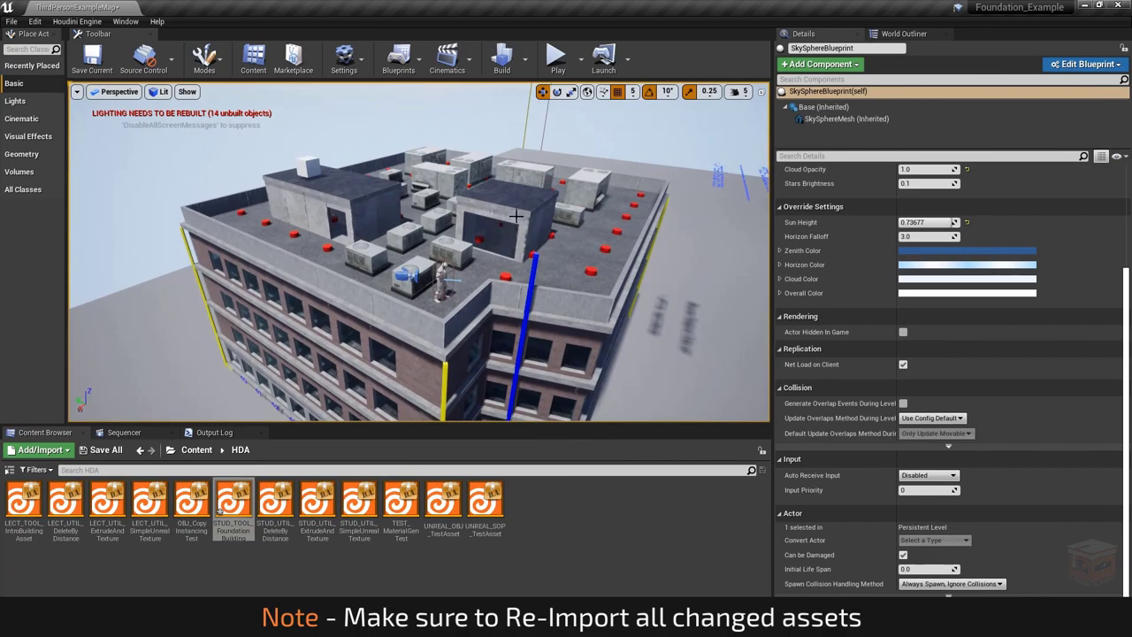
pyautogui.moveTo(515, 215); pyautogui.dragTo(394, 348, button='right')
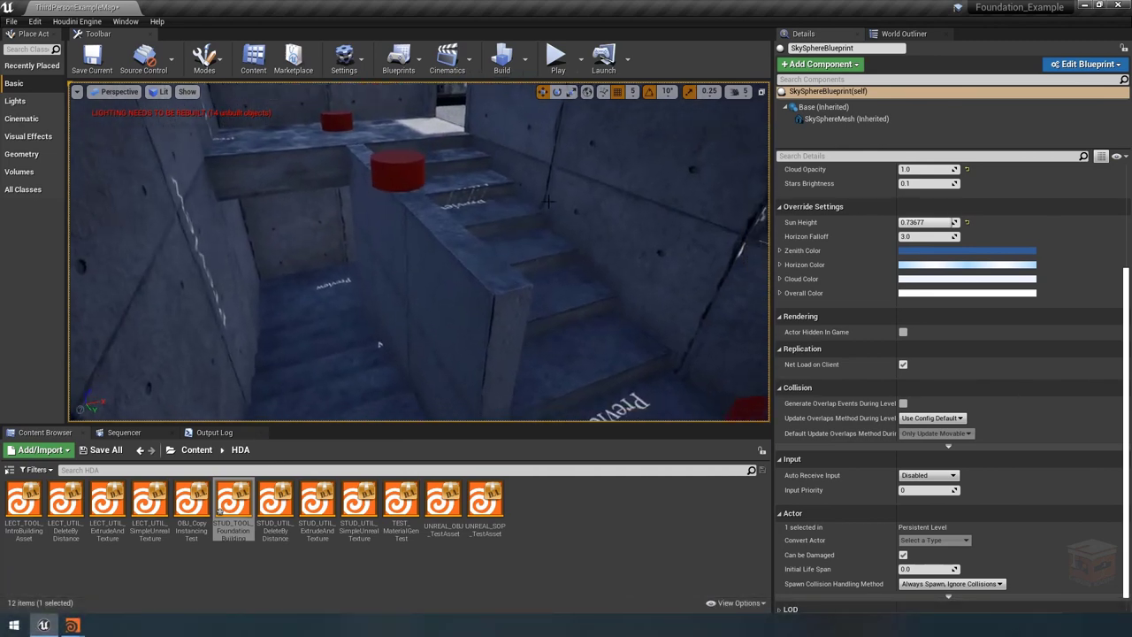
# Play the level, walk the character up the stairs, through the corridors and open room, then stop with Esc.
pyautogui.click(559, 60)
pyautogui.click(566, 244)
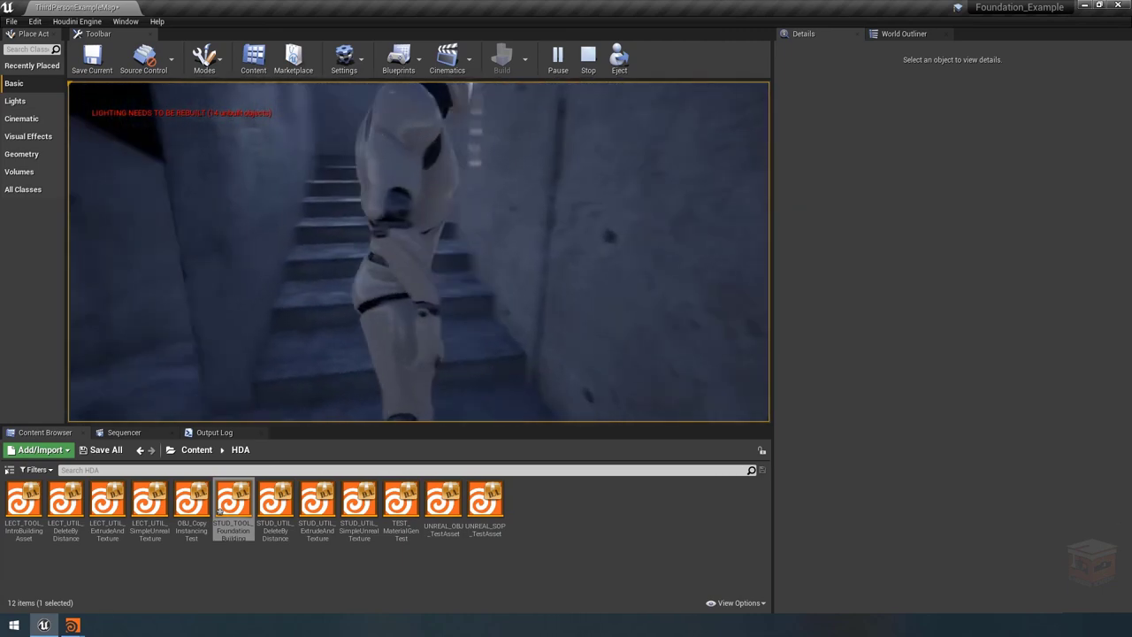
pyautogui.press('w')
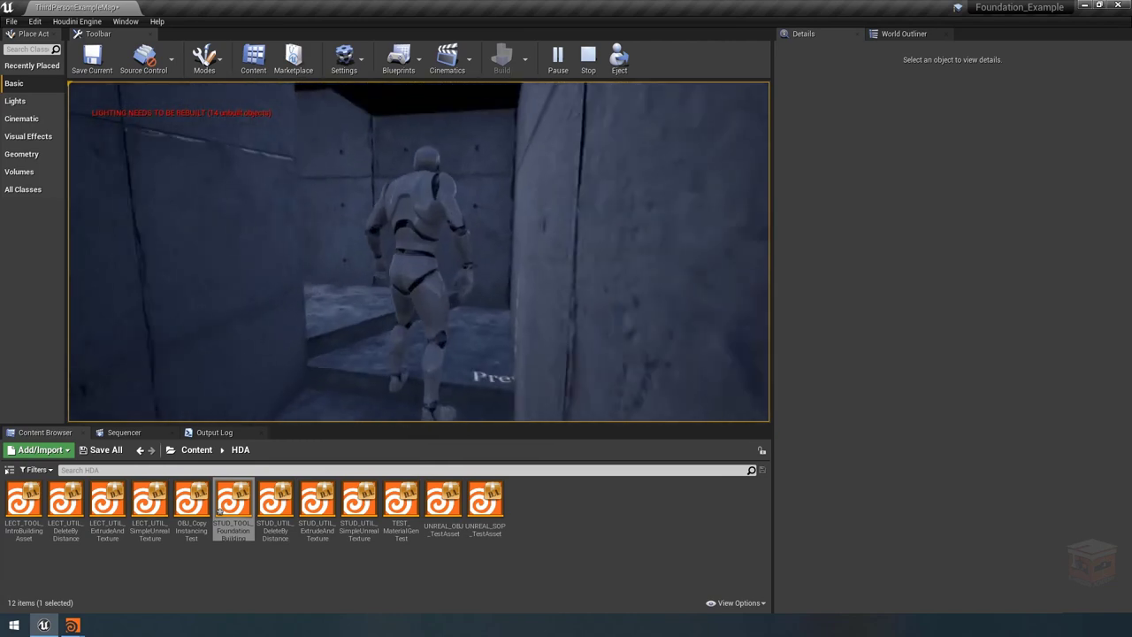
pyautogui.press('w')
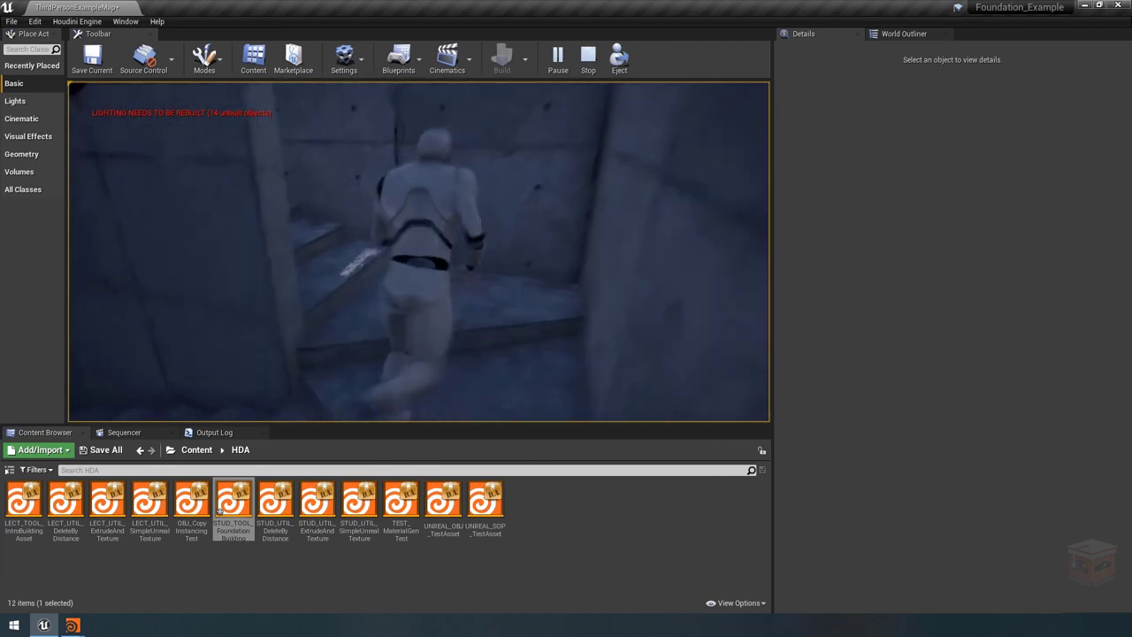
pyautogui.press('w')
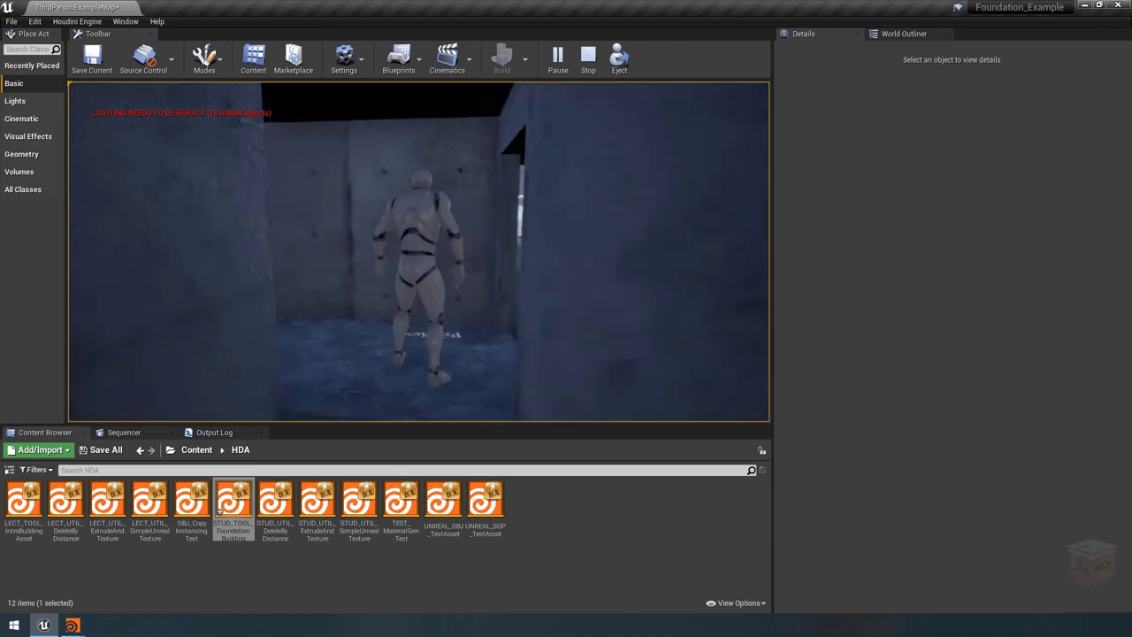
pyautogui.press('w')
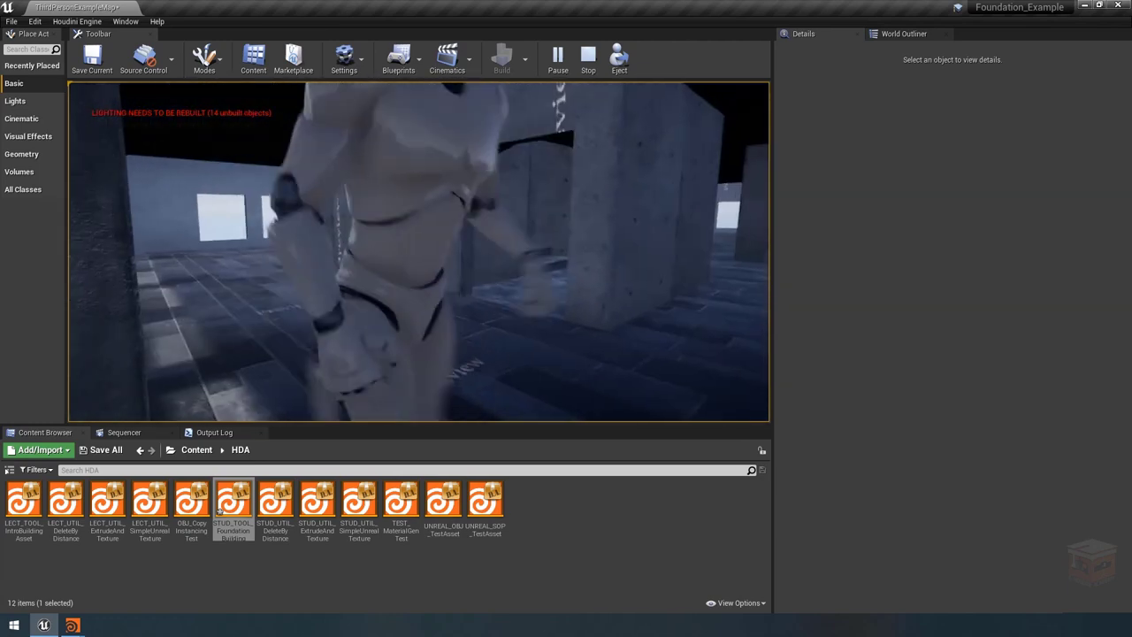
pyautogui.press('w')
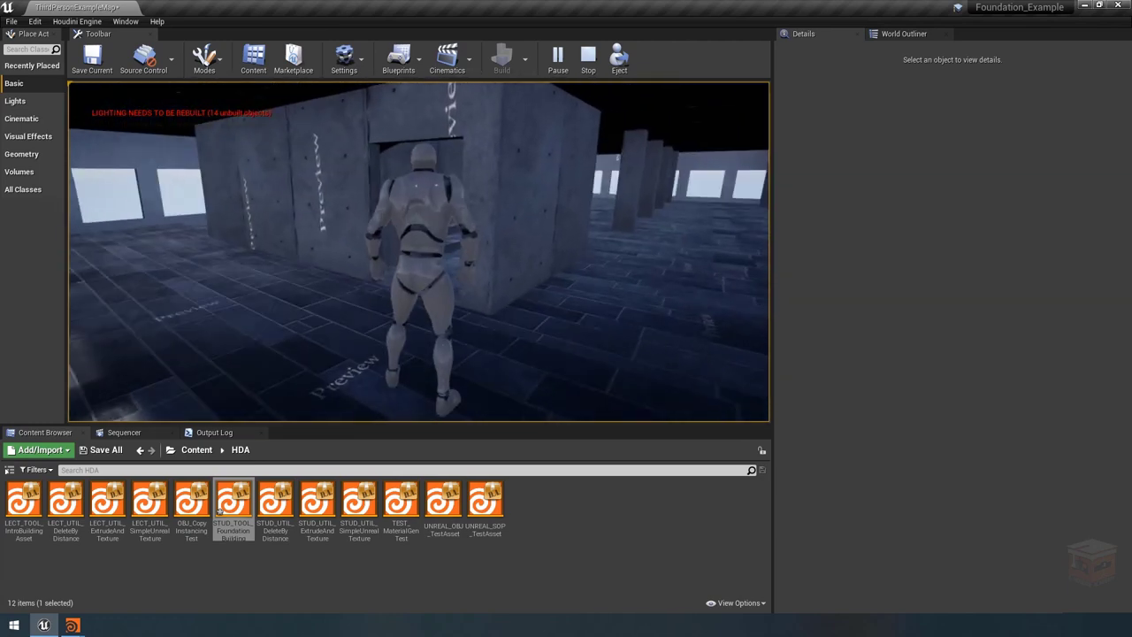
pyautogui.press('Escape')
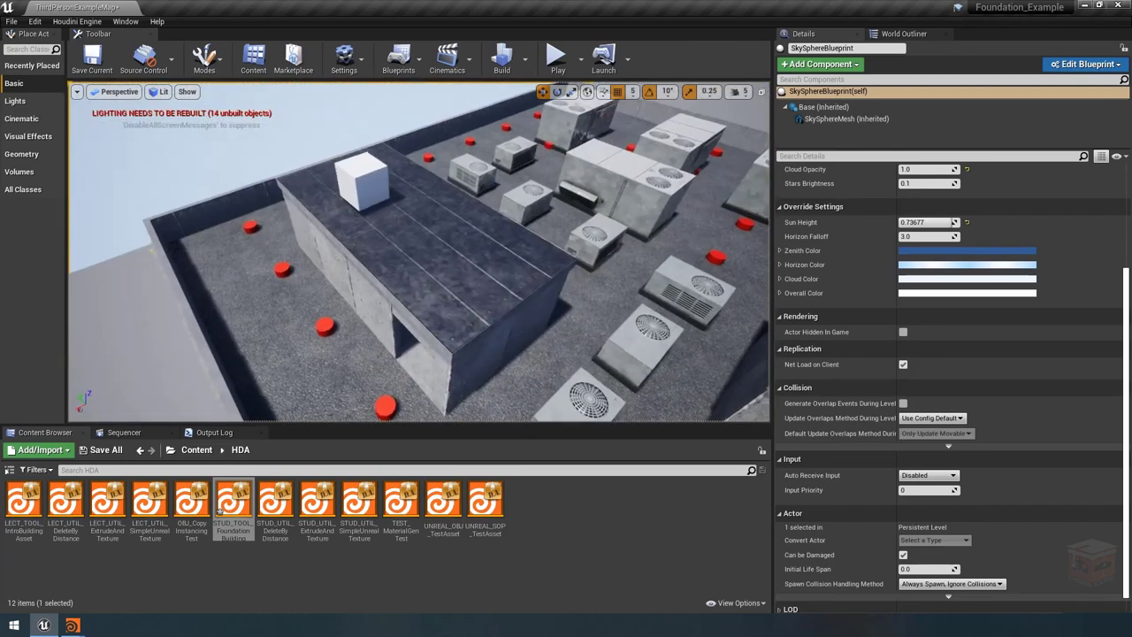
# Select the building asset and set Stairwell Depth Units to 3 and Width Units to 2.
pyautogui.scroll(-10, 311, 238)
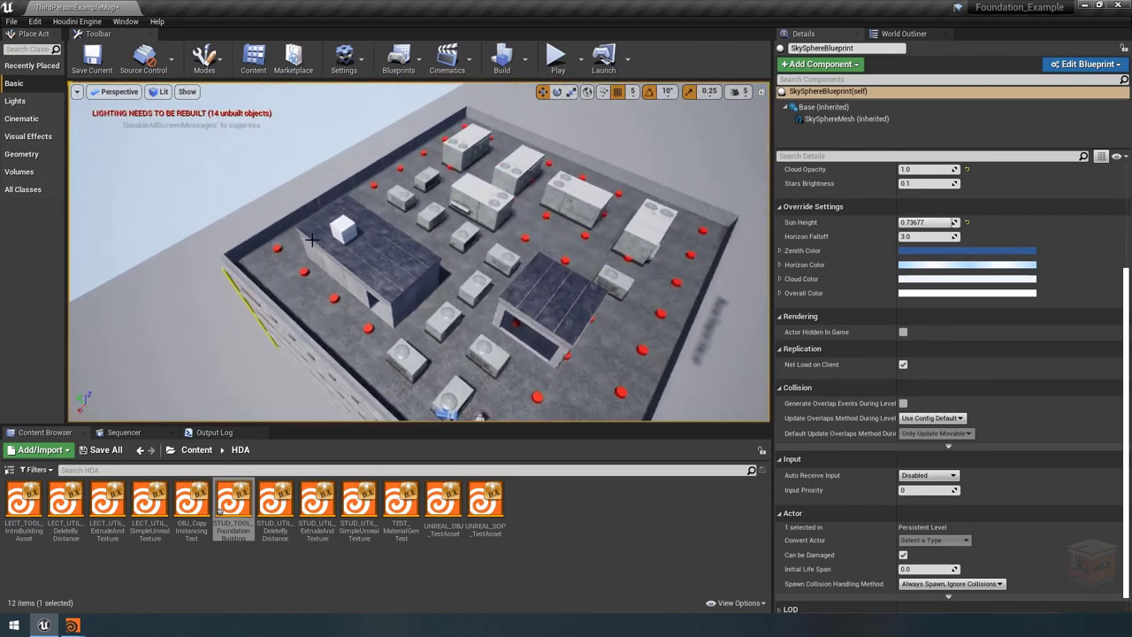
pyautogui.click(345, 227)
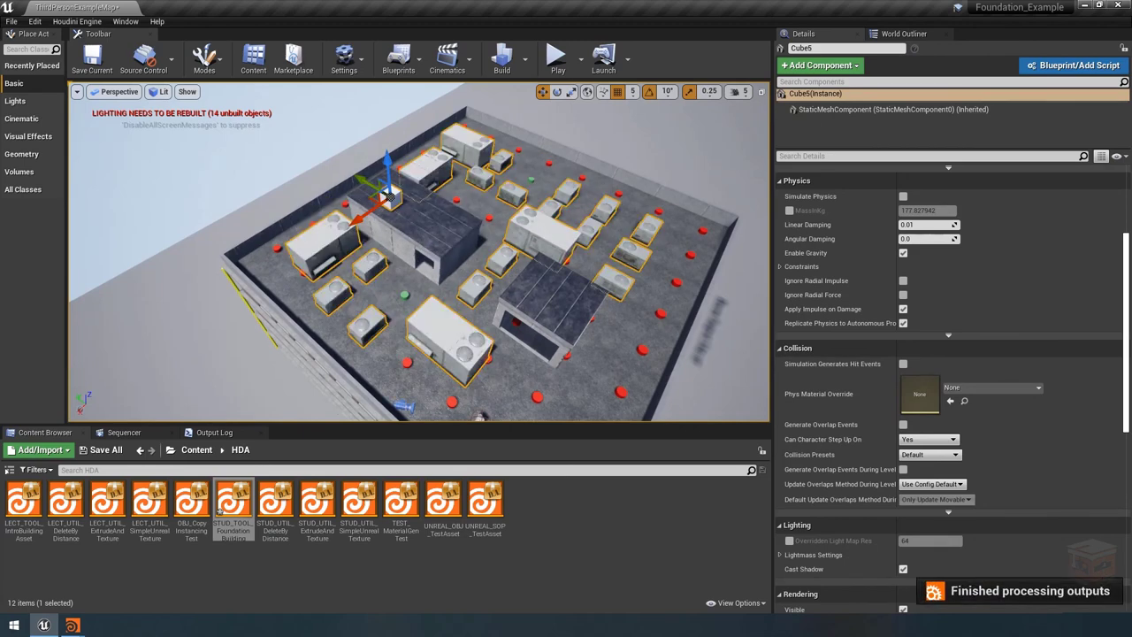
pyautogui.click(463, 269)
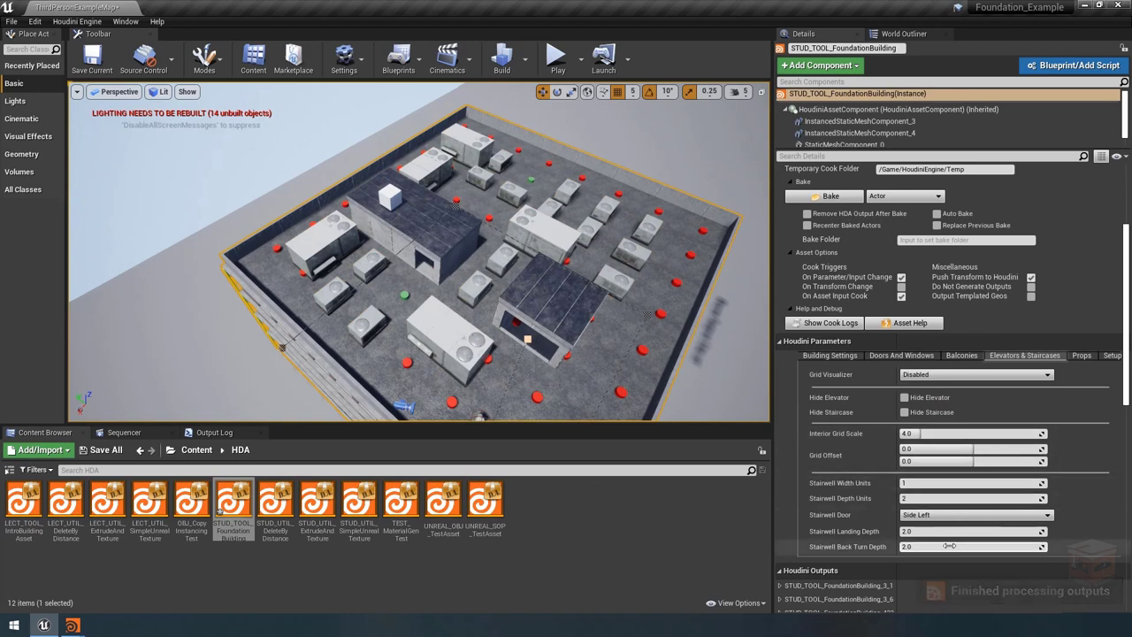
pyautogui.click(925, 498)
pyautogui.write('3')
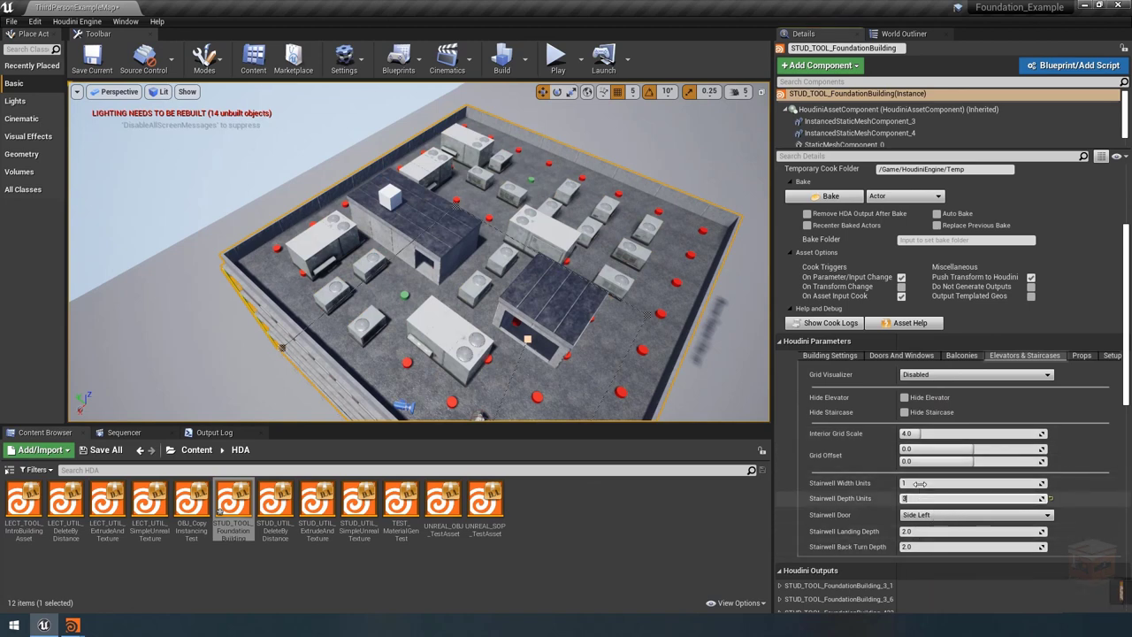
pyautogui.click(920, 483)
pyautogui.write('2')
pyautogui.press('Return')
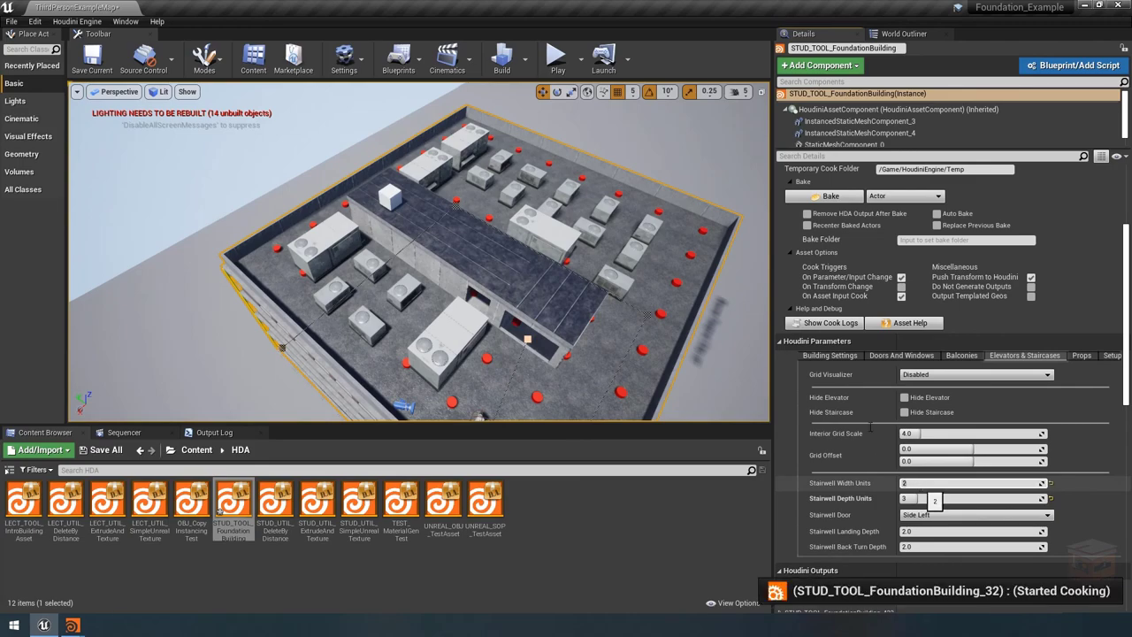
pyautogui.moveTo(707, 353); pyautogui.dragTo(531, 356, button='right')
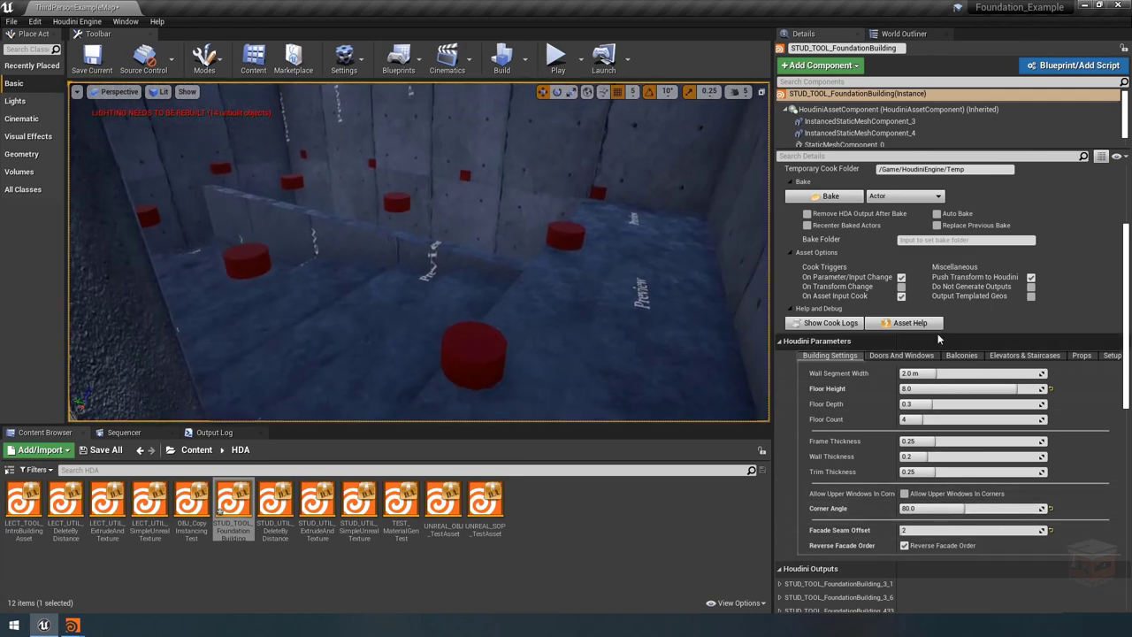
# Set Stairwell Landing Depth and Back Turn Depth to 3 each, then frame the building.
pyautogui.click(1024, 355)
pyautogui.click(938, 531)
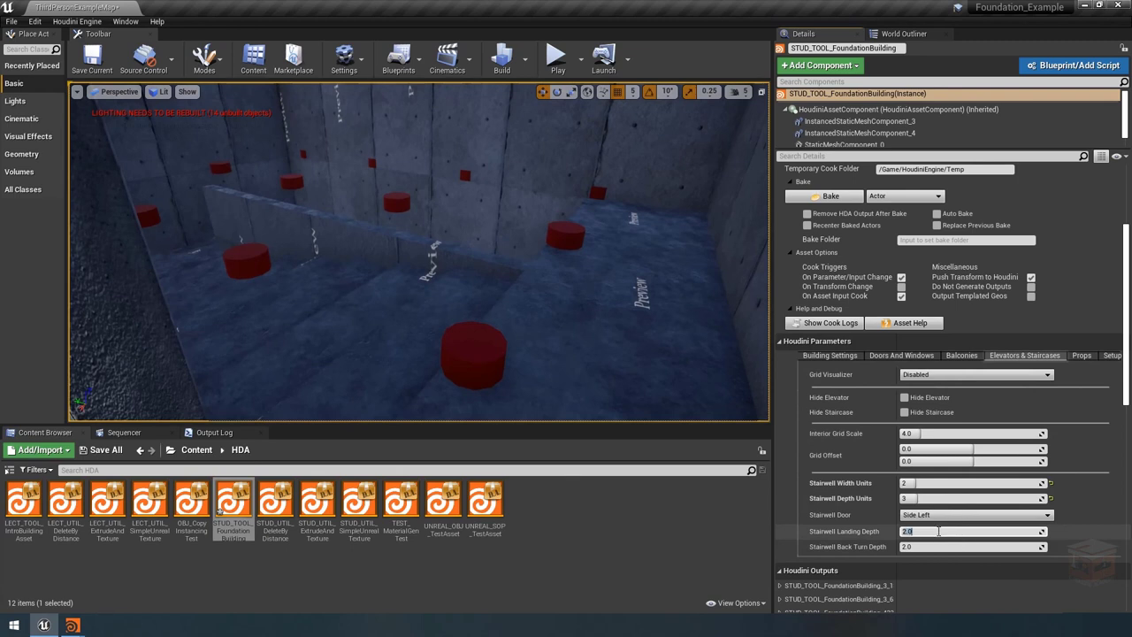
pyautogui.write('3')
pyautogui.press('Return')
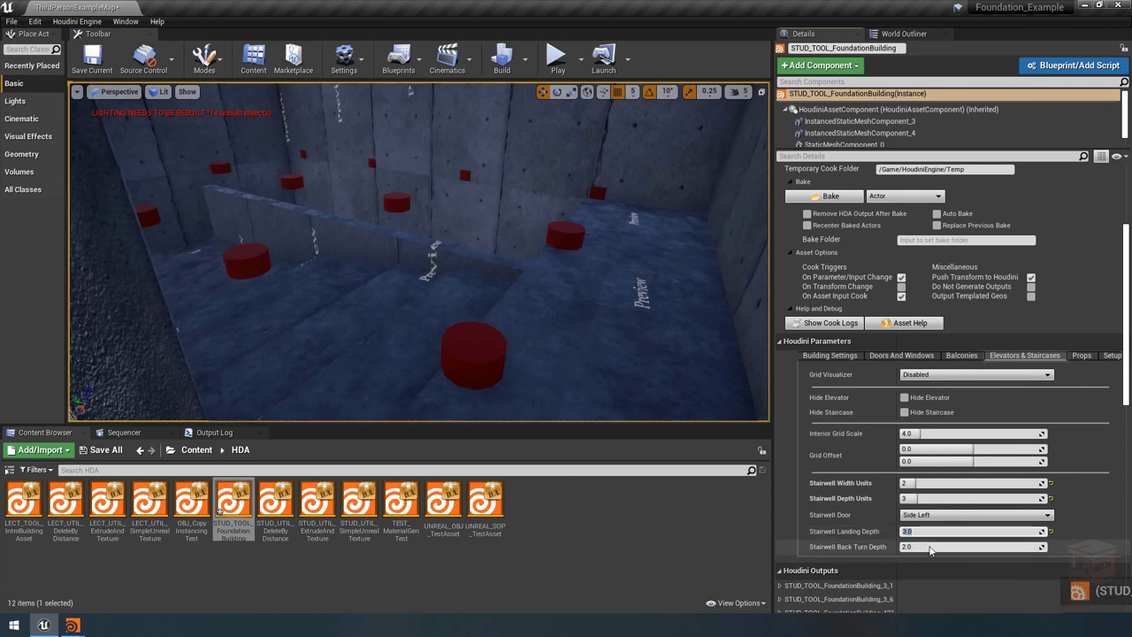
pyautogui.click(927, 547)
pyautogui.write('3')
pyautogui.press('Return')
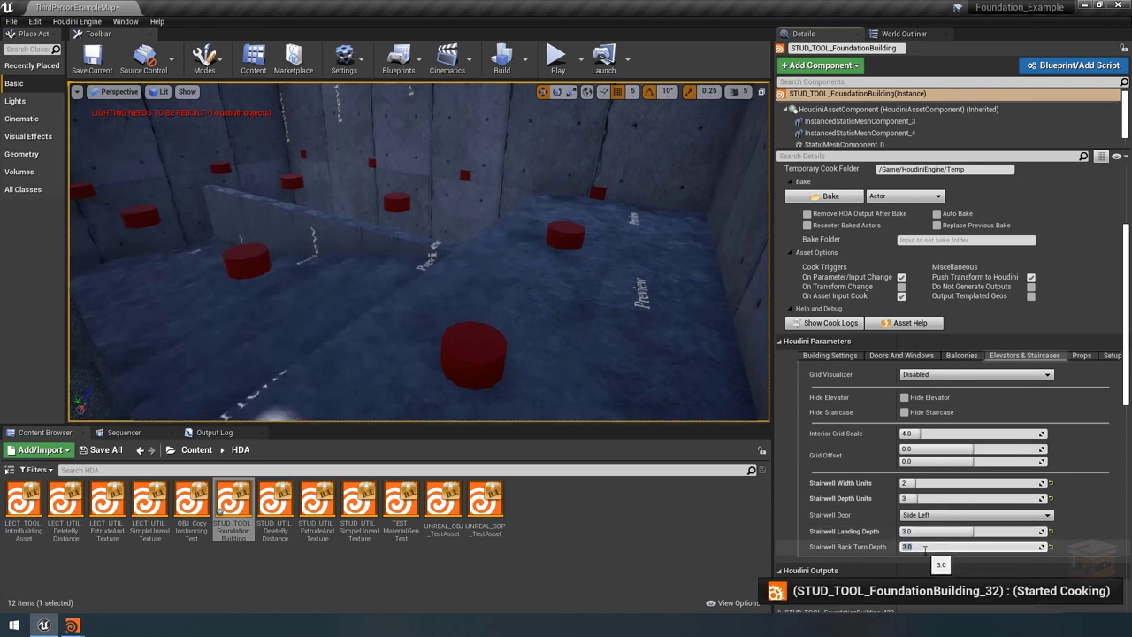
pyautogui.moveTo(477, 381); pyautogui.dragTo(480, 405, button='right')
pyautogui.press('f')
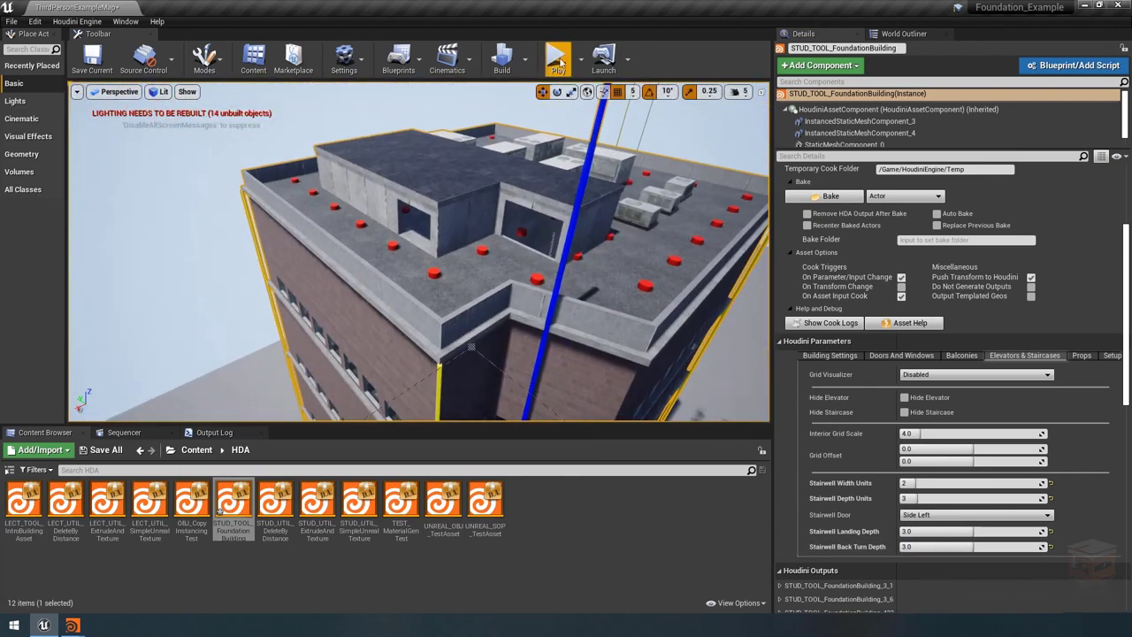
pyautogui.click(560, 60)
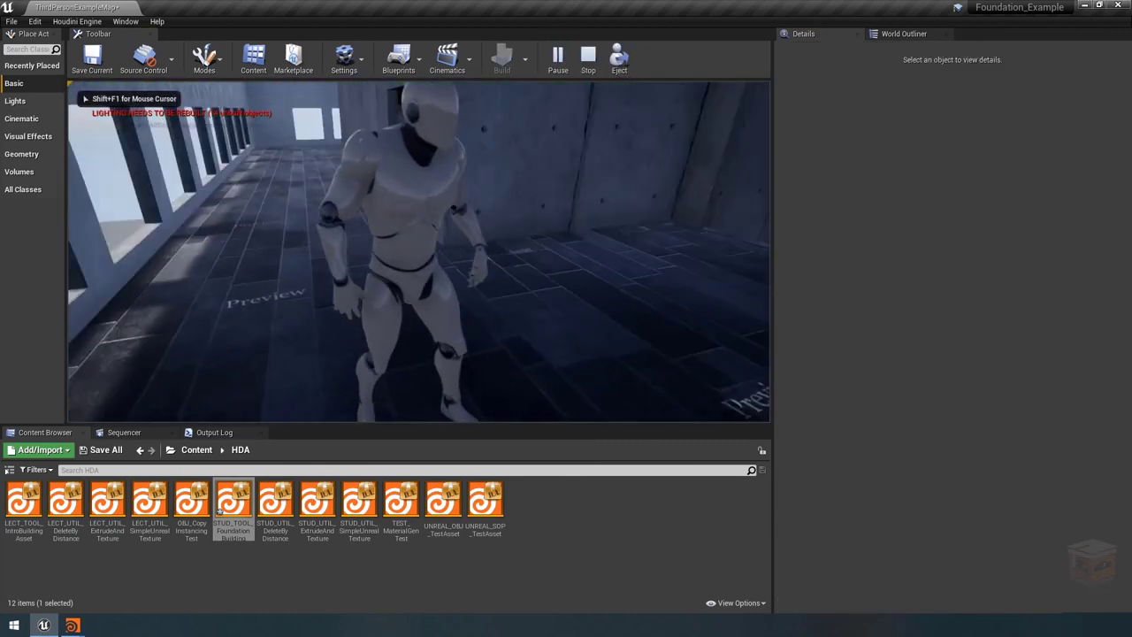
pyautogui.press('w')
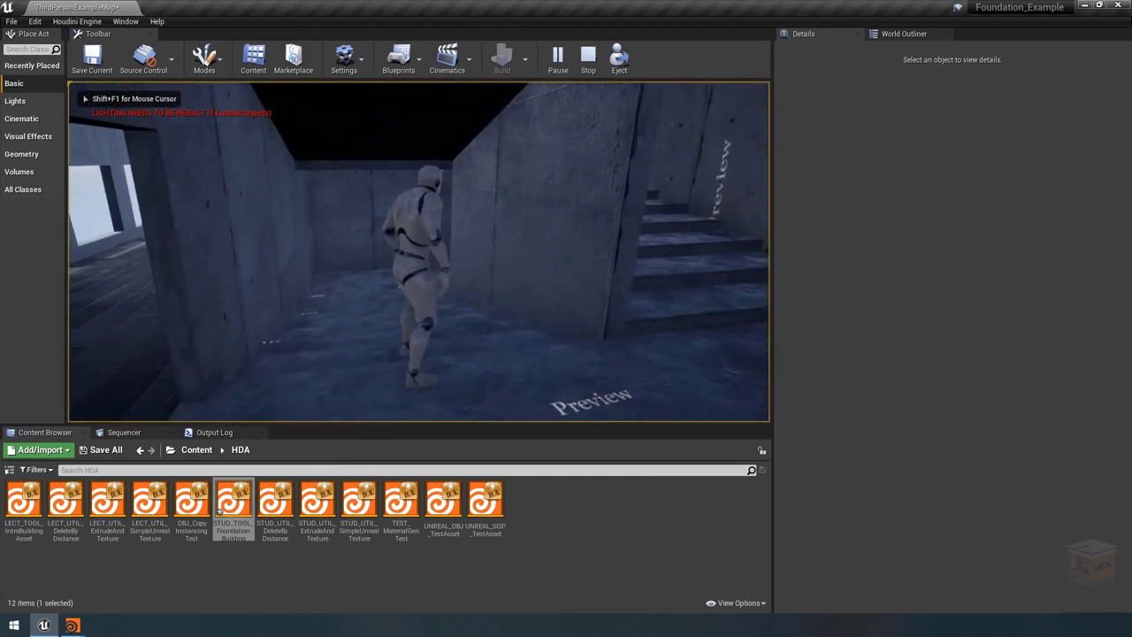
pyautogui.press('w')
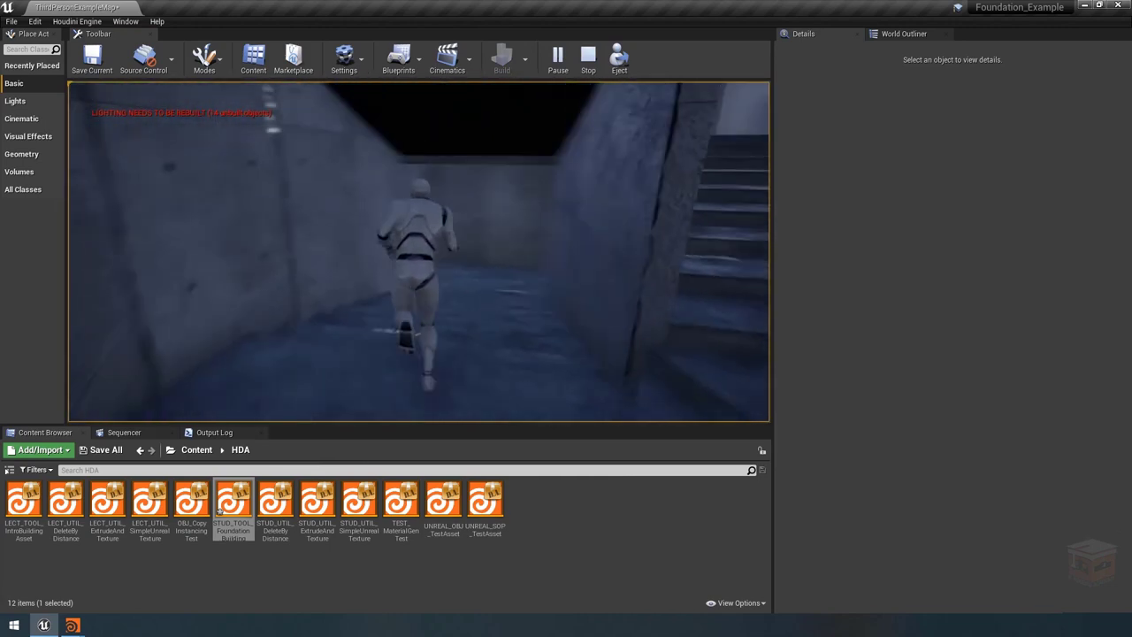
pyautogui.press('w')
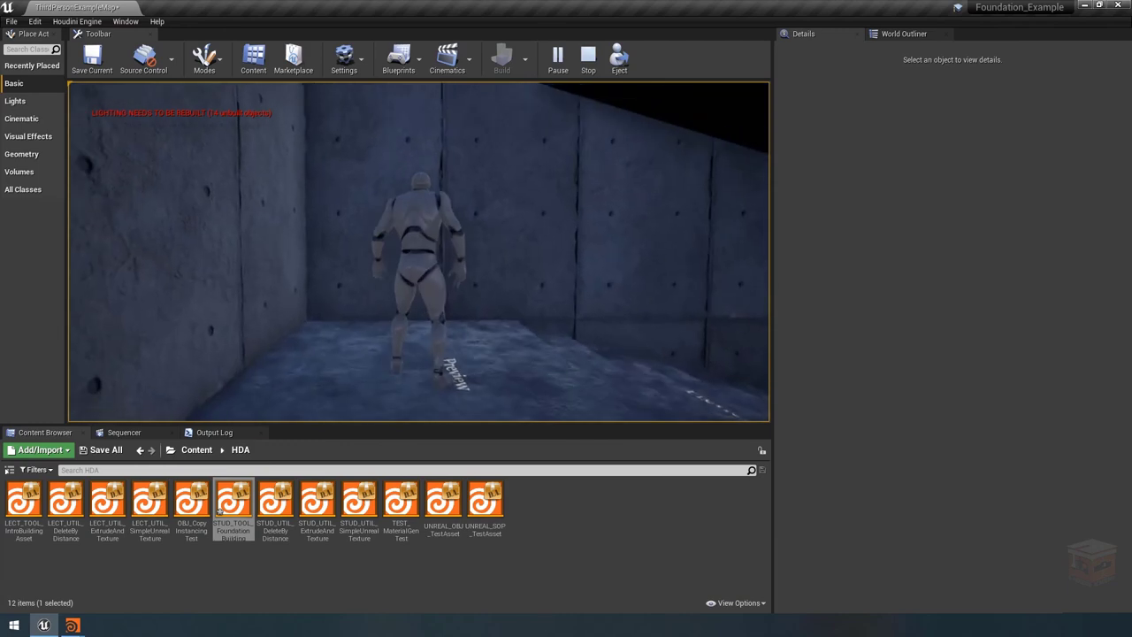
pyautogui.press('w')
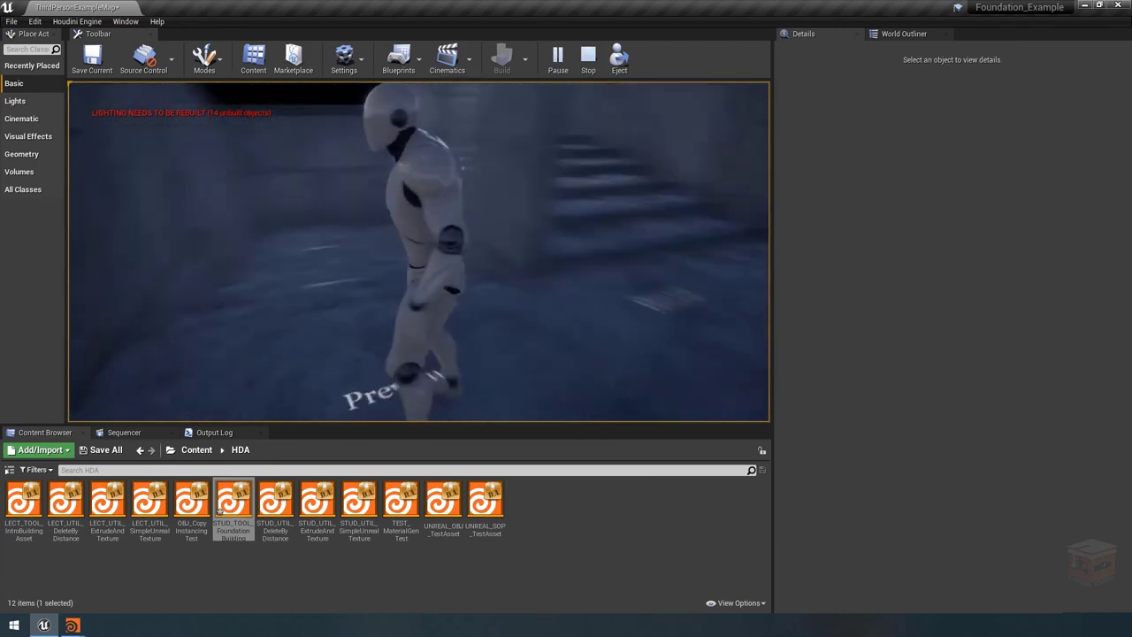
pyautogui.press('w')
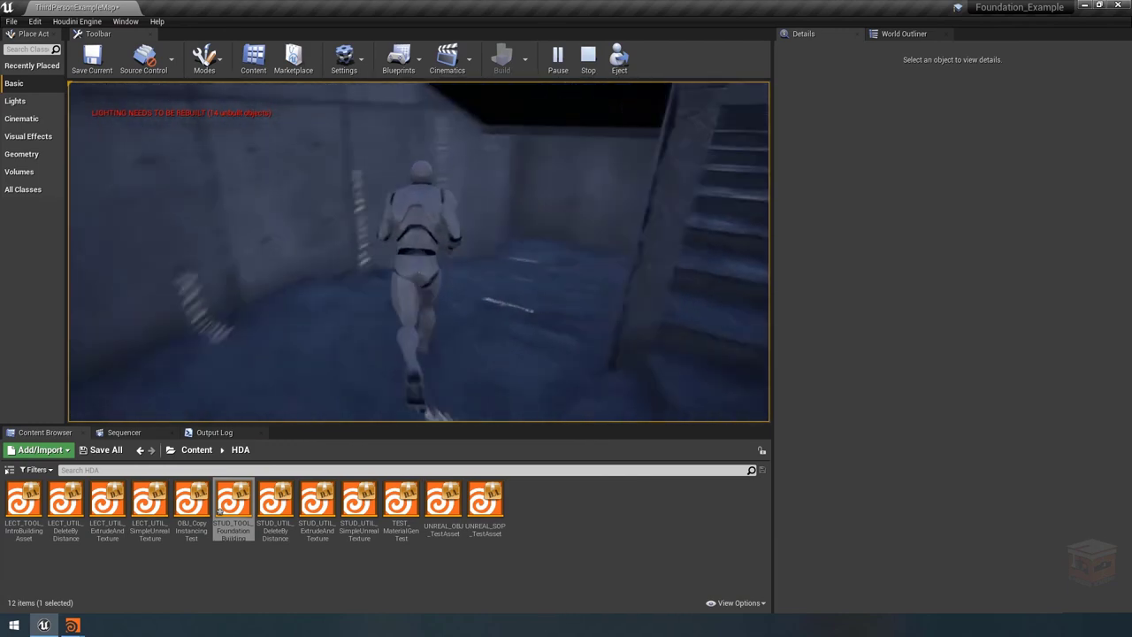
pyautogui.press('w')
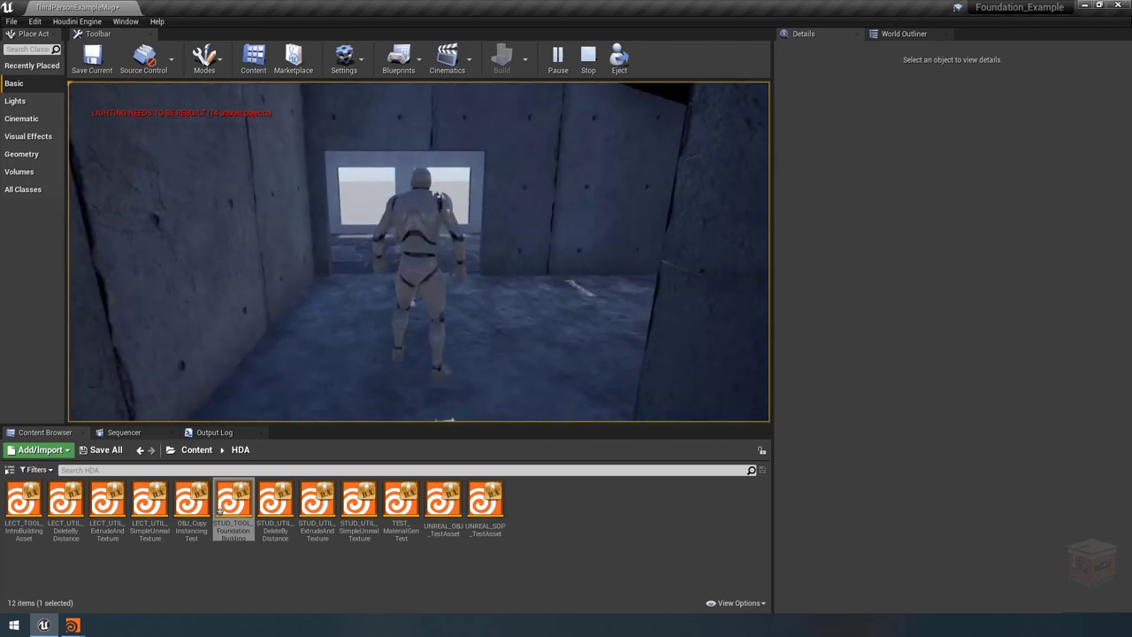
pyautogui.press('w')
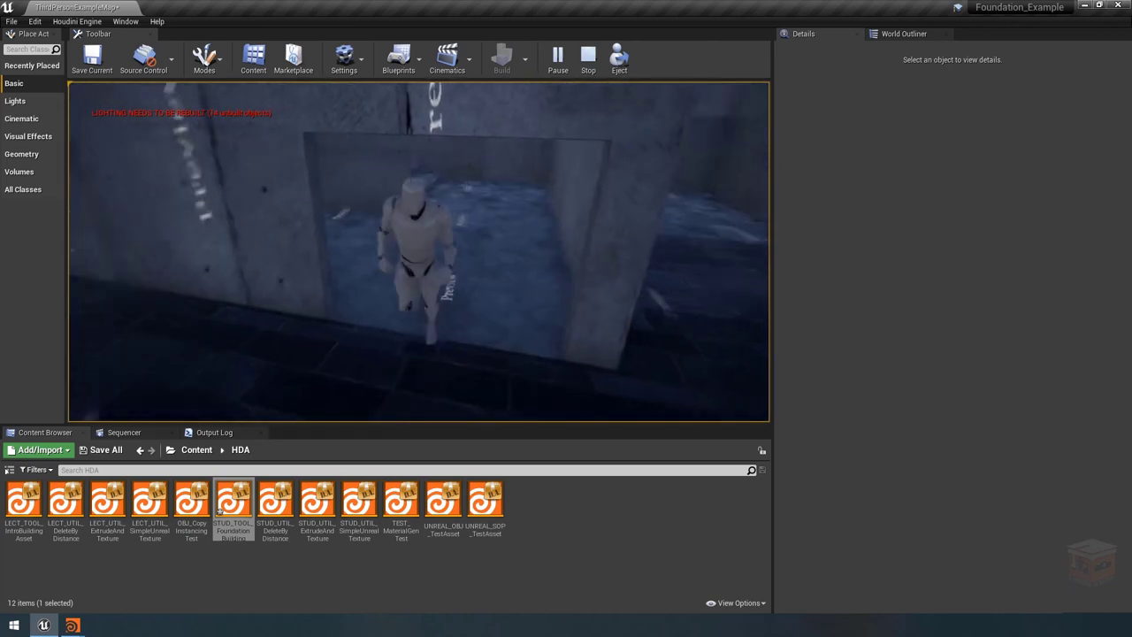
pyautogui.press('w')
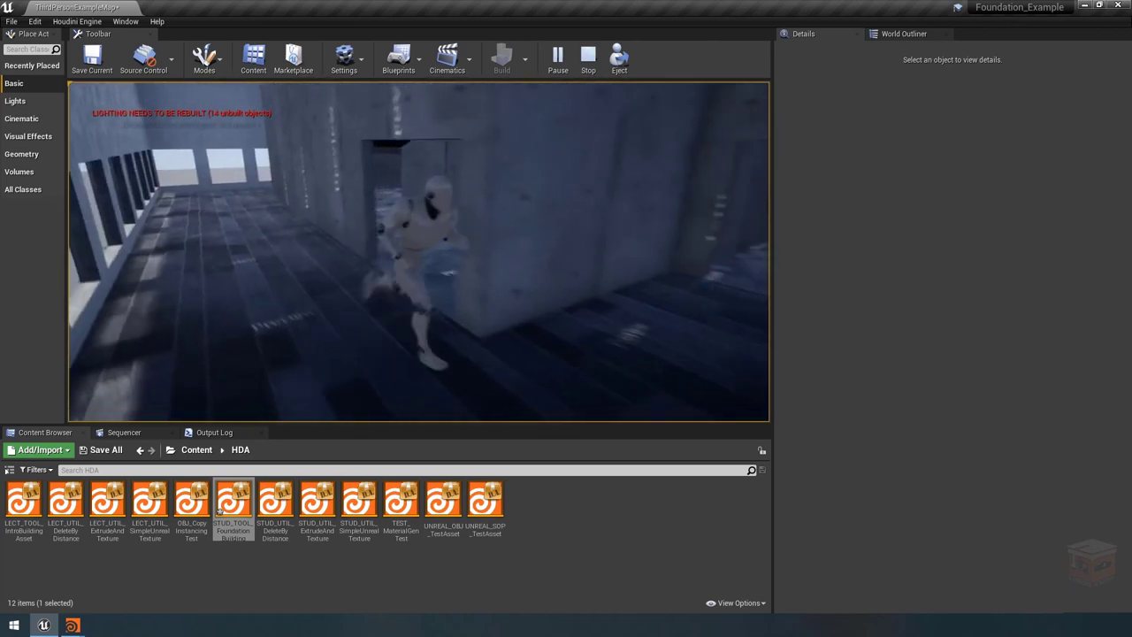
pyautogui.press('w')
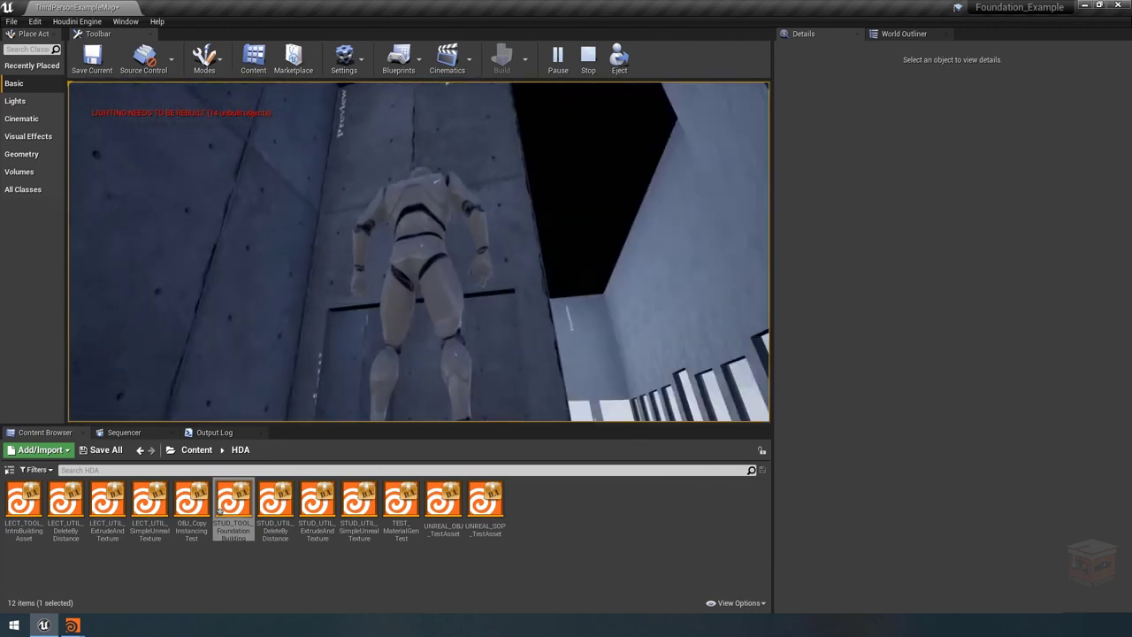
pyautogui.press('w')
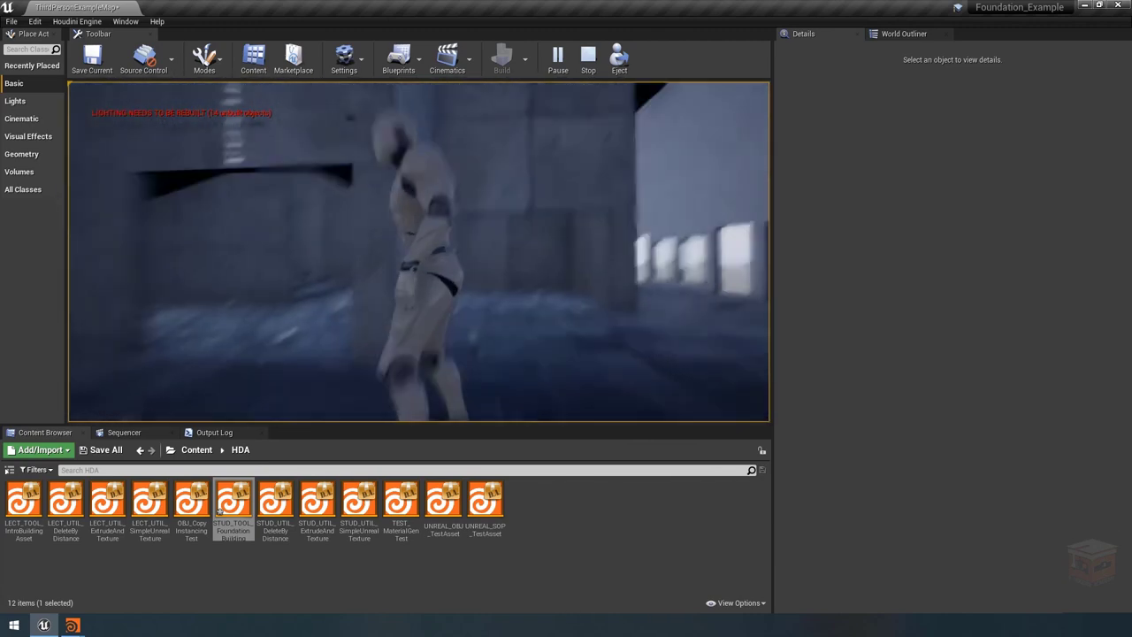
pyautogui.press('w')
pyautogui.press('Escape')
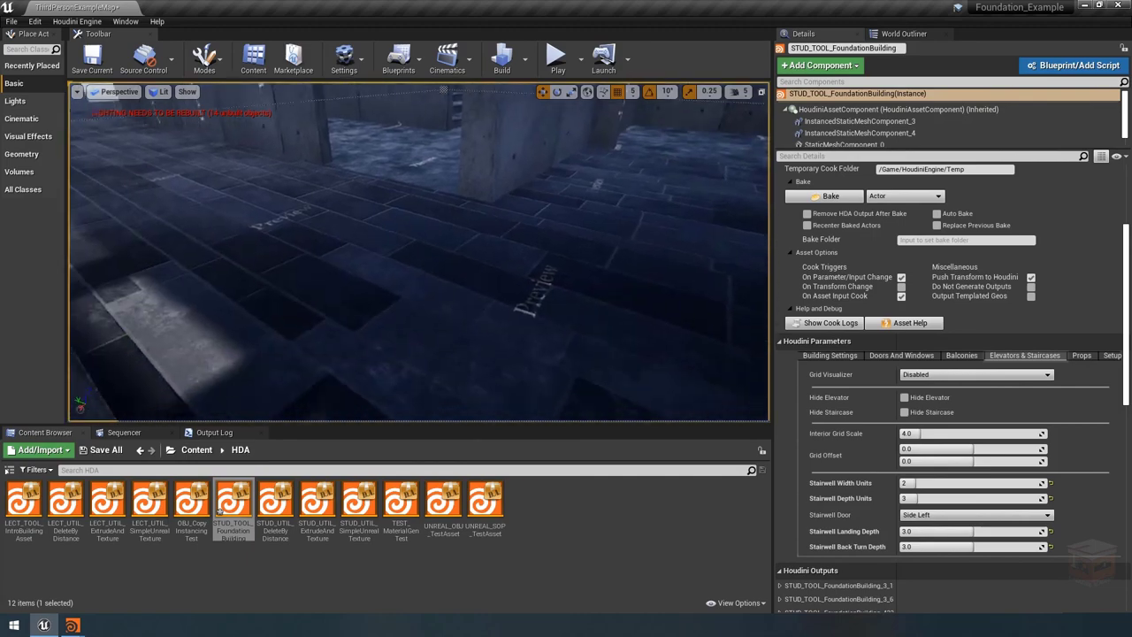
# Frame the rebuilt building and orbit around it, bringing the second building into view.
pyautogui.press('f')
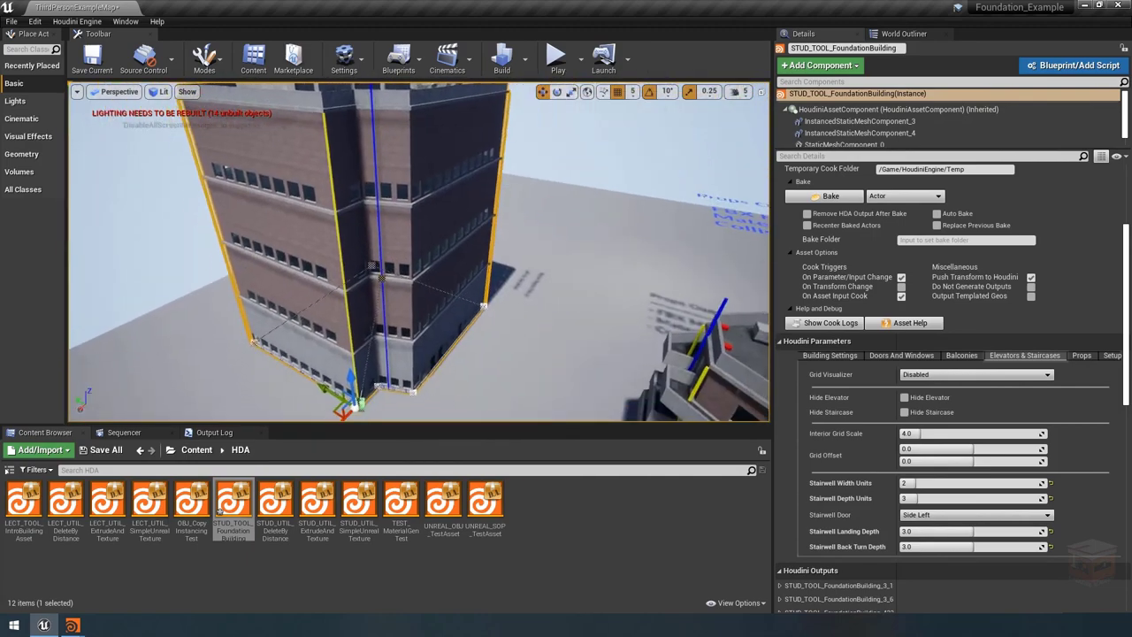
pyautogui.moveTo(471, 322); pyautogui.dragTo(504, 325, button='right')
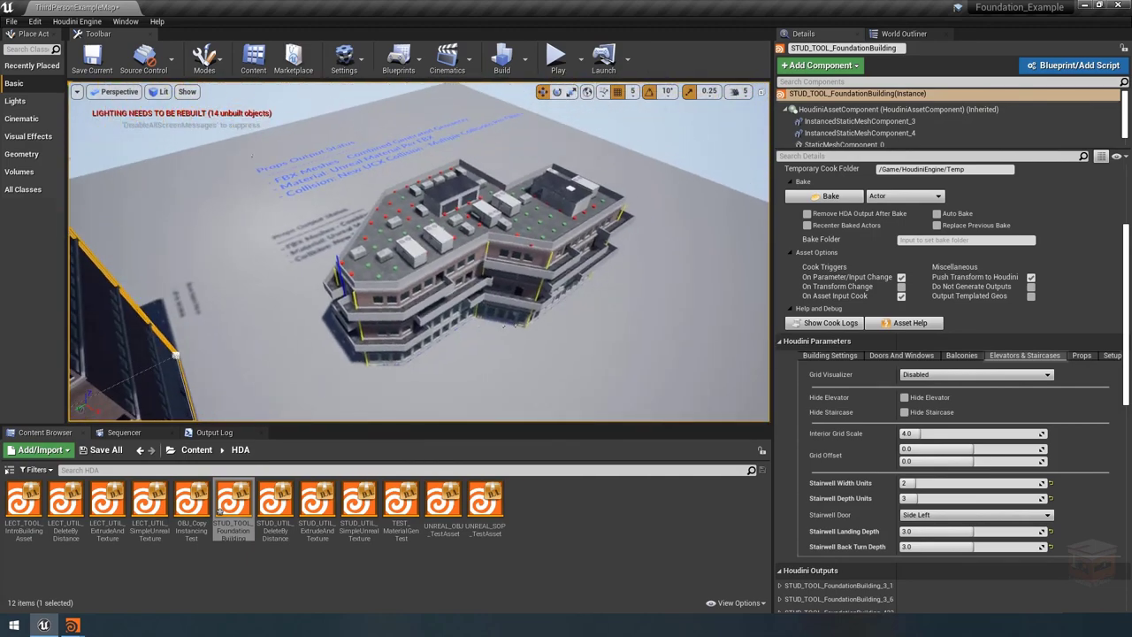
pyautogui.press('f')
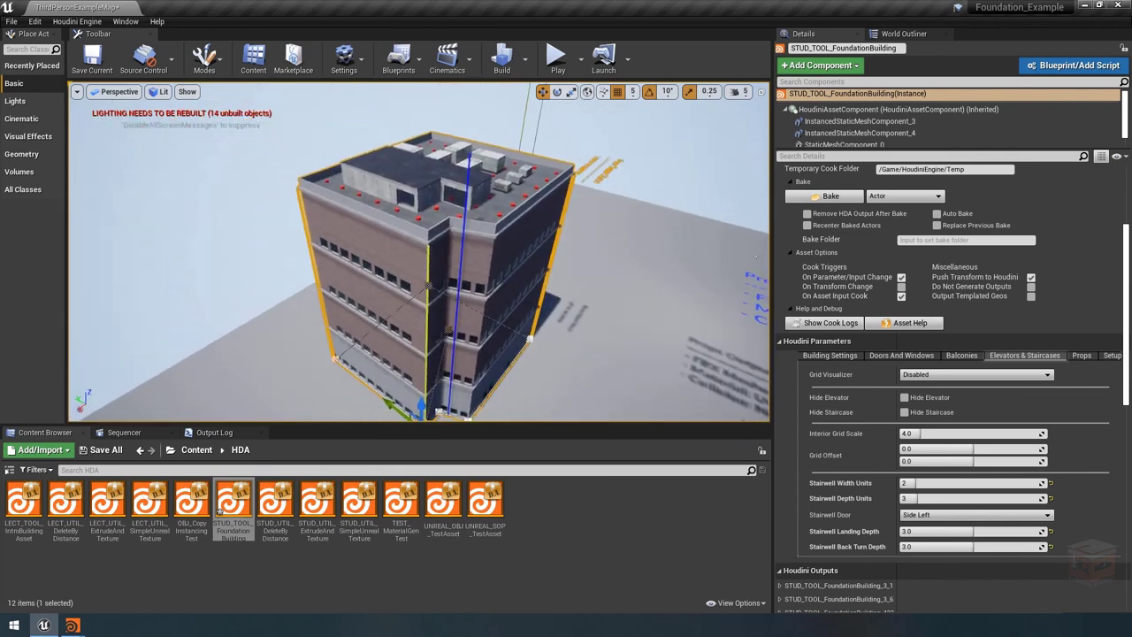
pyautogui.keyDown('alt'); pyautogui.moveTo(601, 302); pyautogui.dragTo(552, 303); pyautogui.keyUp('alt')
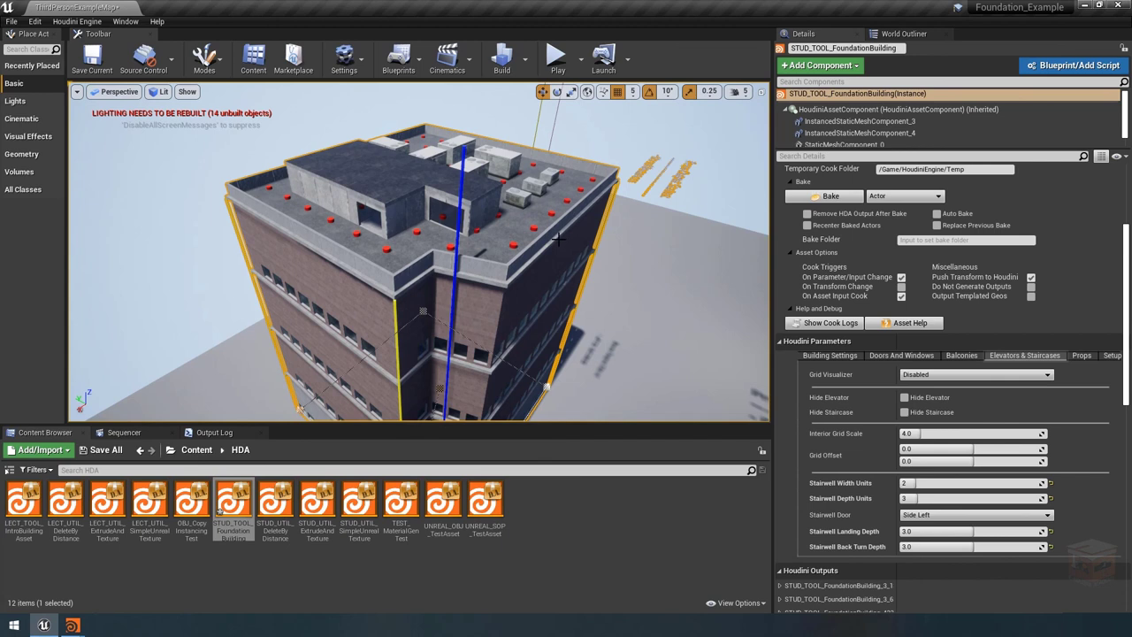
pyautogui.moveTo(614, 245); pyautogui.dragTo(636, 241, button='right')
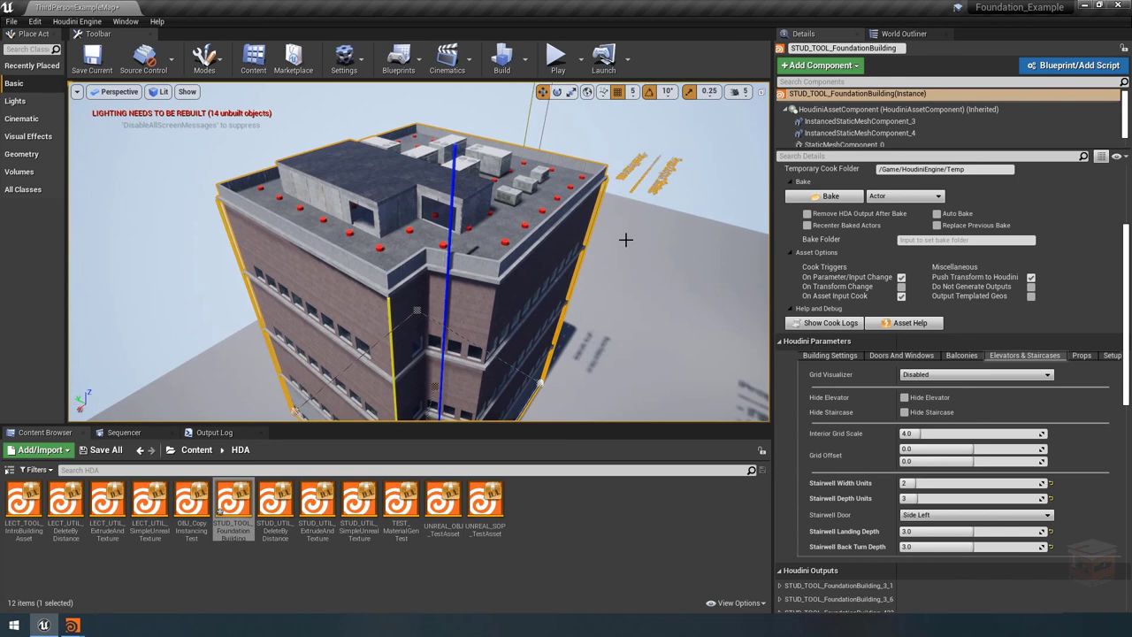
pyautogui.moveTo(625, 239); pyautogui.dragTo(679, 241, button='right')
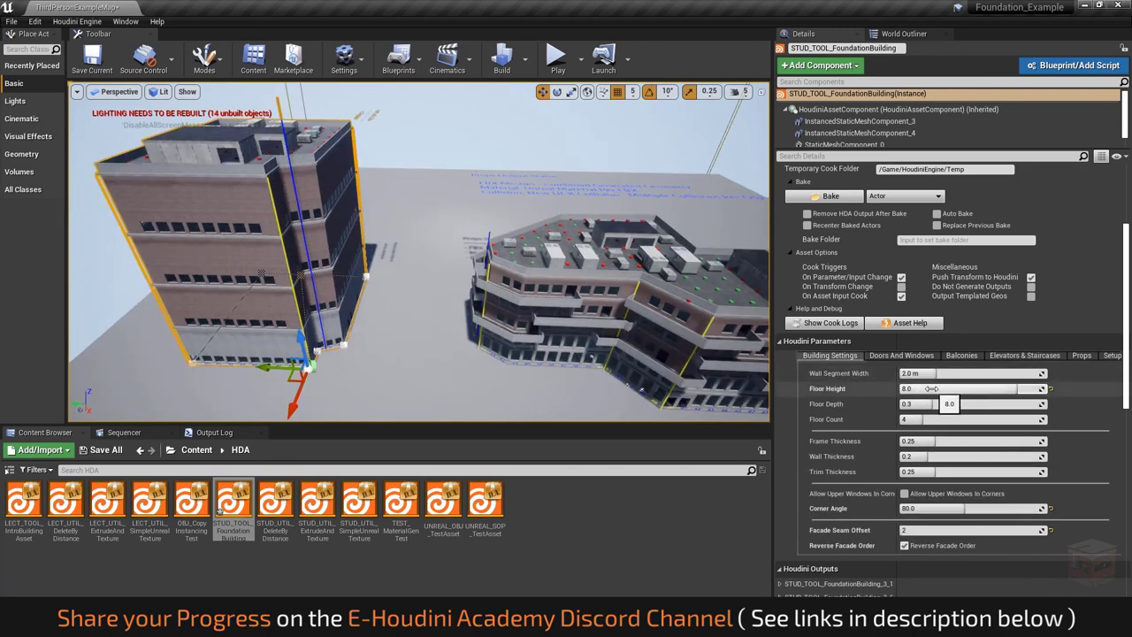
# Lower the Floor Height slider to 3.5, then fly around both buildings and deselect.
pyautogui.moveTo(931, 389); pyautogui.dragTo(911, 388)
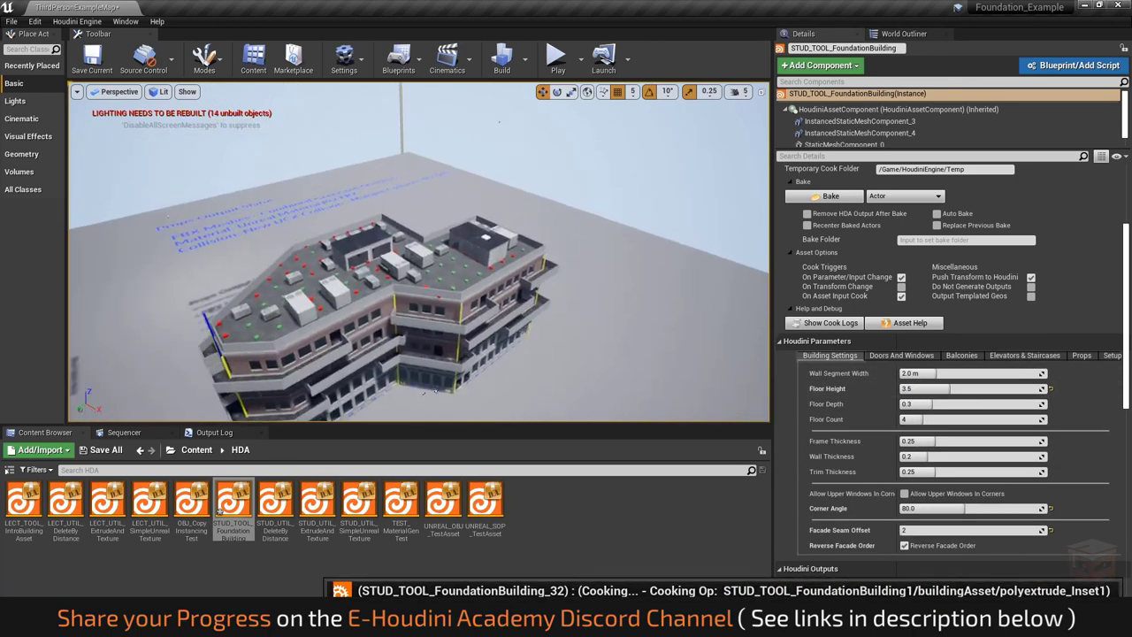
pyautogui.moveTo(420, 251); pyautogui.dragTo(495, 251, button='right')
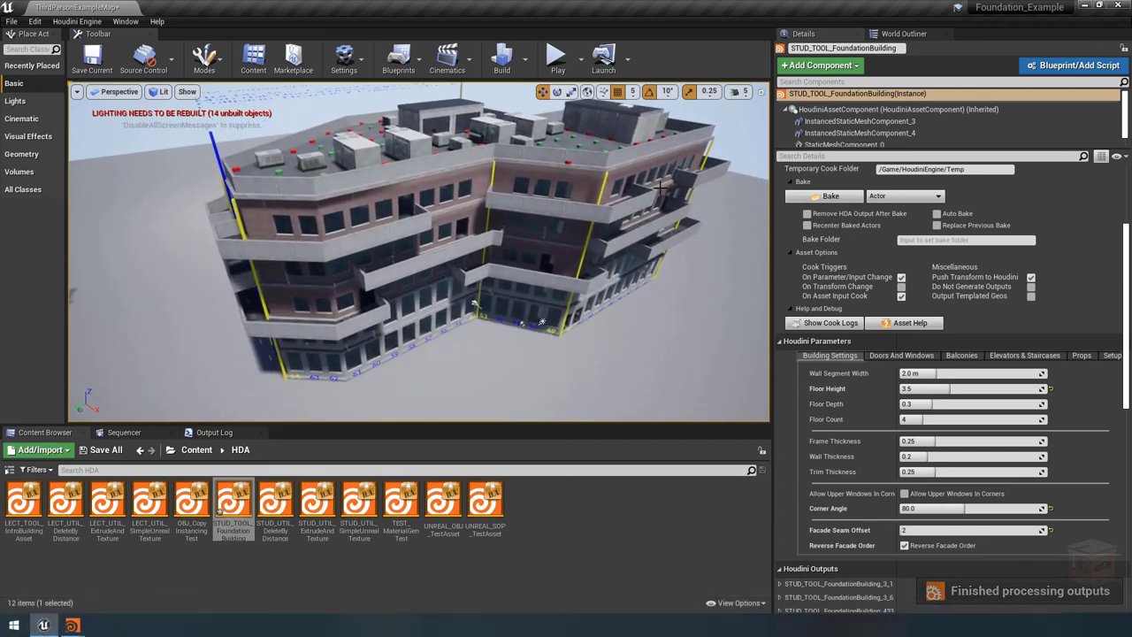
pyautogui.moveTo(584, 202); pyautogui.dragTo(358, 251, button='right')
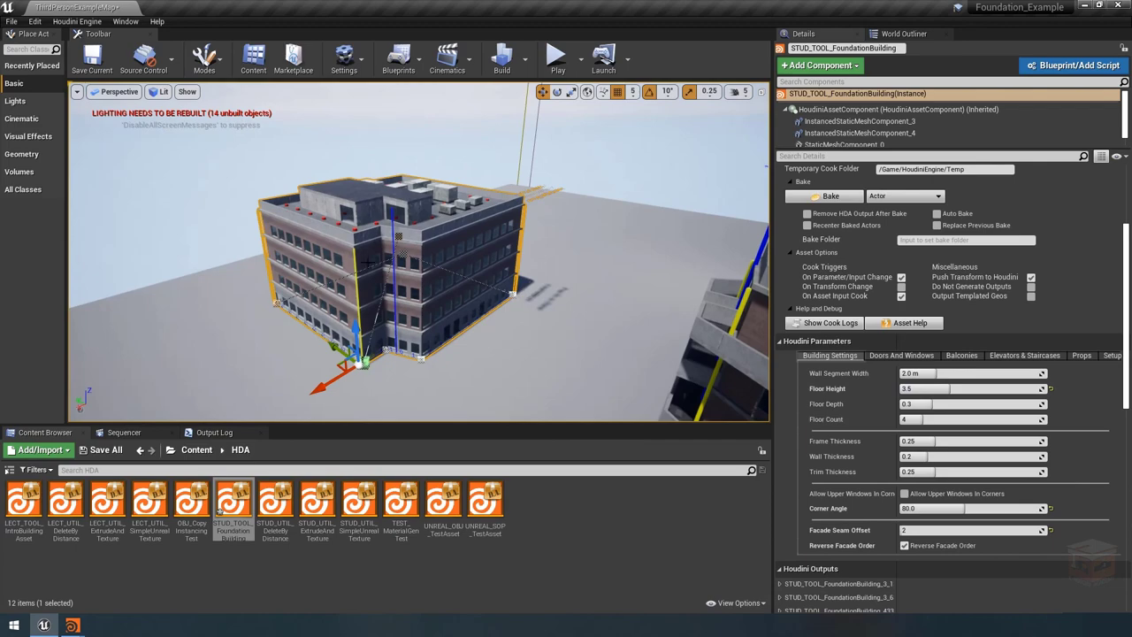
pyautogui.moveTo(370, 307); pyautogui.dragTo(372, 278, button='right')
pyautogui.click(421, 106)
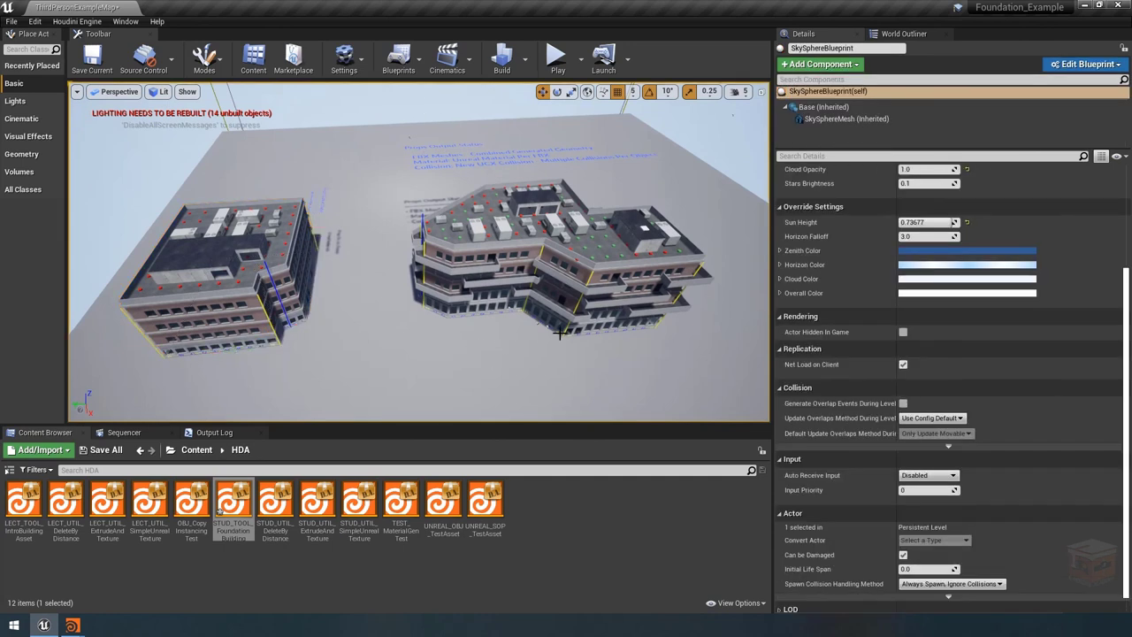